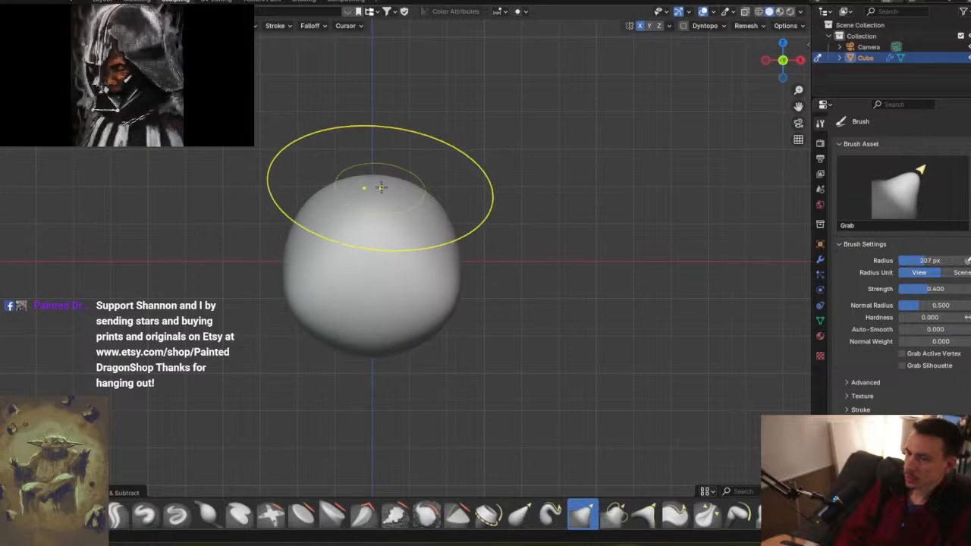
- Pull the top of the ball upward with the Grab brush and reduce the brush radius to 118 px
{"action": "left_click_drag", "start_coordinate": [378, 188], "coordinate": [381, 160]}
{"action": "mouse_move", "coordinate": [291, 252]}
{"action": "left_mouse_down"}
{"action": "mouse_move", "coordinate": [272, 254]}
{"action": "mouse_move", "coordinate": [295, 256]}
{"action": "left_mouse_up"}
{"action": "key", "text": "f"}
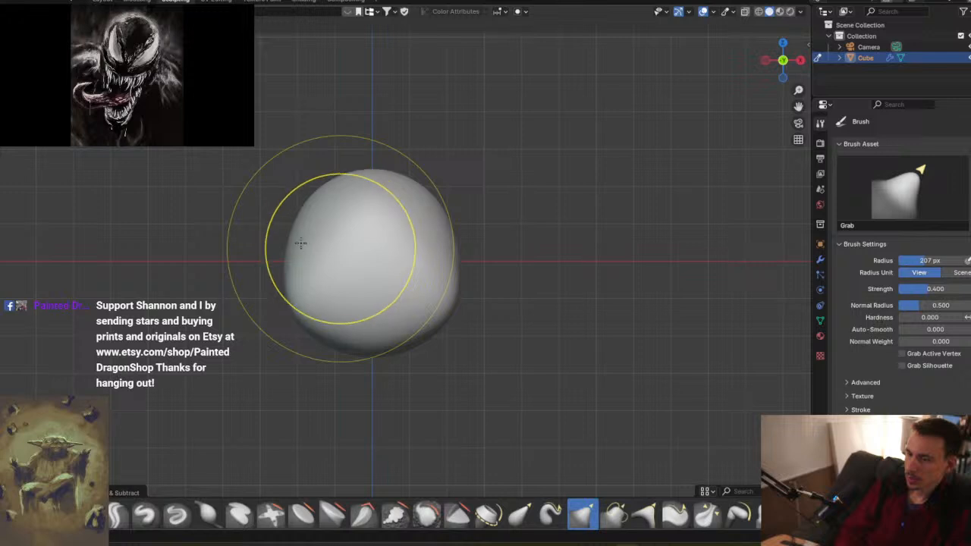
{"action": "left_click", "coordinate": [293, 246]}
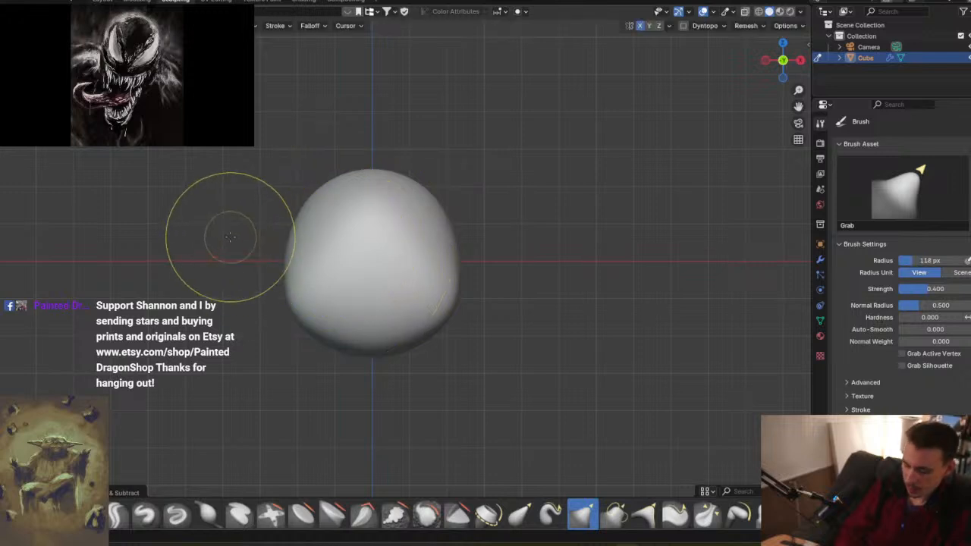
- In front view, widen the lower sides of the ball and narrow its upper sides with the Grab brush
{"action": "middle_click_drag", "start_coordinate": [286, 260], "coordinate": [281, 288]}
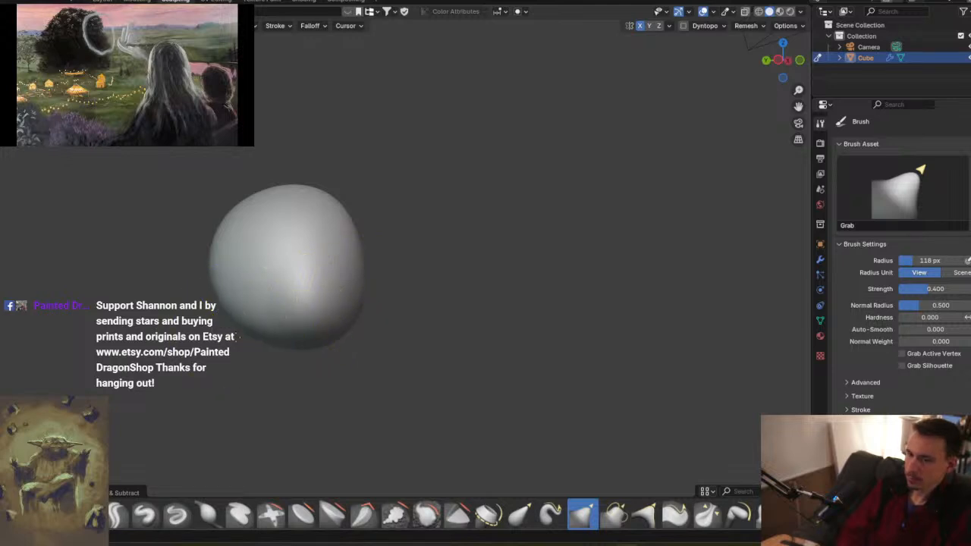
{"action": "mouse_move", "coordinate": [231, 337]}
{"action": "middle_mouse_down"}
{"action": "mouse_move", "coordinate": [281, 283]}
{"action": "mouse_move", "coordinate": [506, 271]}
{"action": "mouse_move", "coordinate": [460, 232]}
{"action": "mouse_move", "coordinate": [326, 249]}
{"action": "middle_mouse_up"}
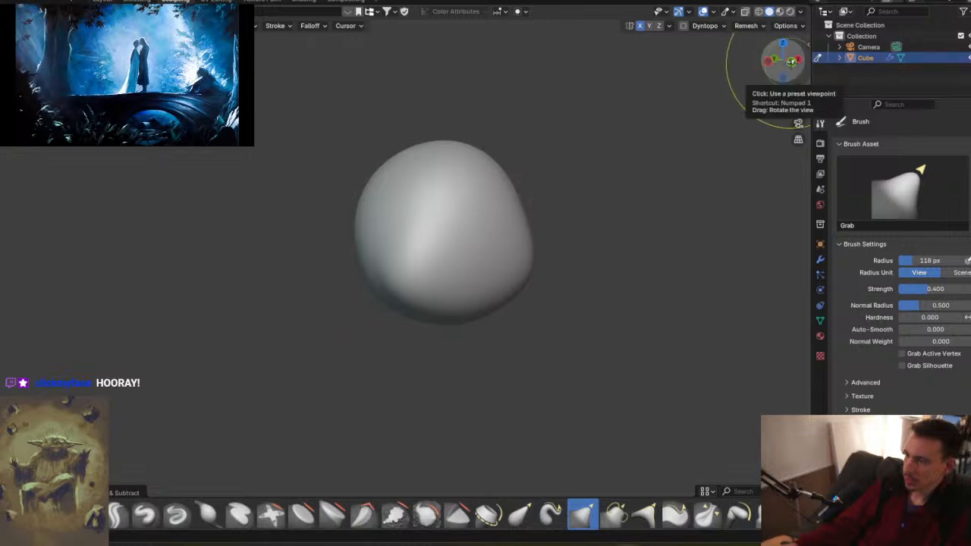
{"action": "key", "text": "KP_1"}
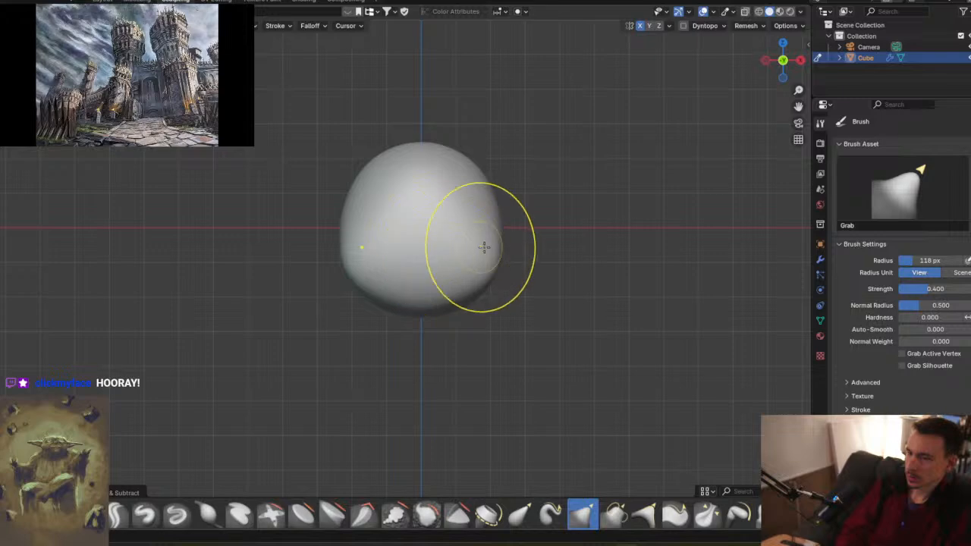
{"action": "left_click_drag", "start_coordinate": [482, 248], "coordinate": [497, 249]}
{"action": "mouse_move", "coordinate": [437, 247]}
{"action": "left_mouse_down"}
{"action": "mouse_move", "coordinate": [433, 213]}
{"action": "mouse_move", "coordinate": [448, 180]}
{"action": "mouse_move", "coordinate": [466, 185]}
{"action": "mouse_move", "coordinate": [487, 172]}
{"action": "left_mouse_up"}
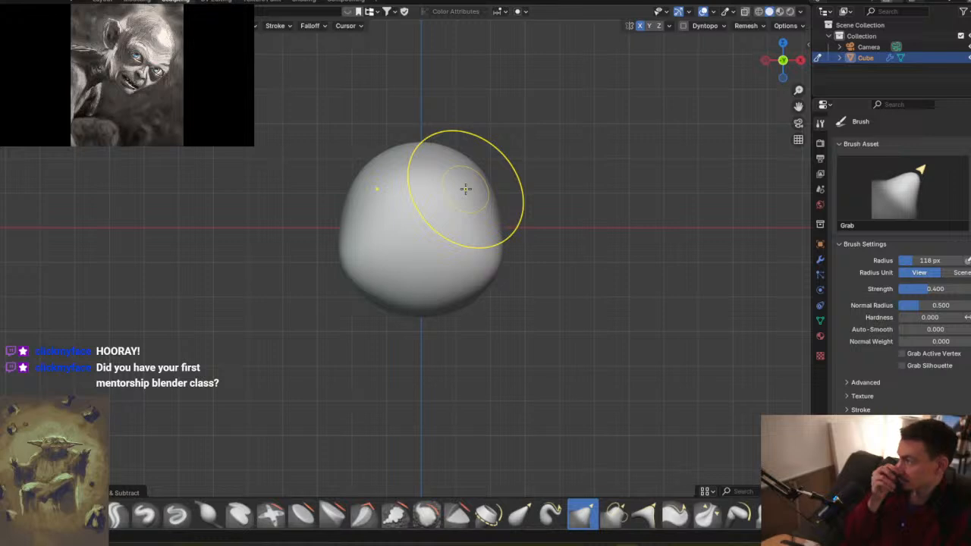
- Lower the Multires modifier's viewport and sculpt levels on the ball to 2
{"action": "left_click", "coordinate": [821, 259]}
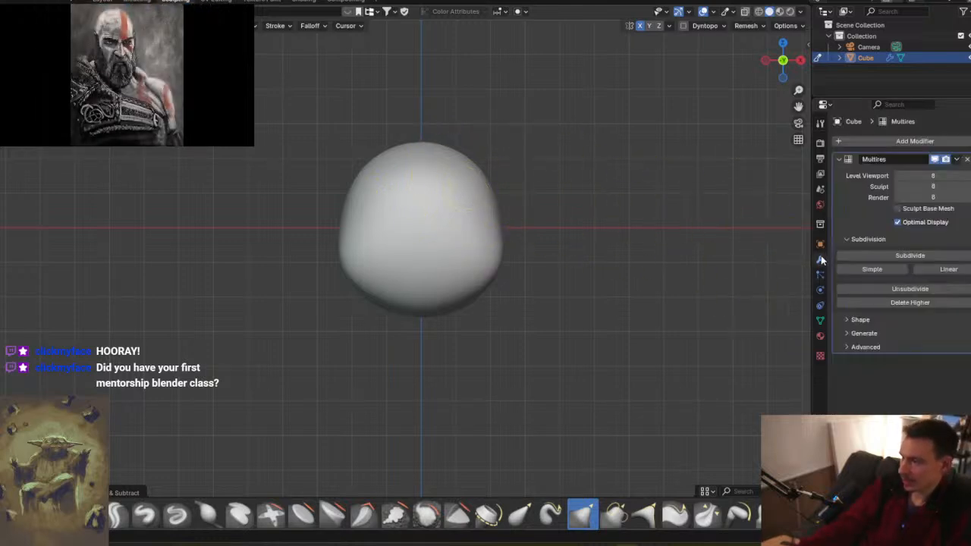
{"action": "left_click", "coordinate": [899, 175]}
{"action": "left_click", "coordinate": [899, 175]}
{"action": "left_click", "coordinate": [899, 175]}
{"action": "left_click", "coordinate": [900, 176]}
{"action": "left_click", "coordinate": [899, 175]}
{"action": "left_click", "coordinate": [899, 176]}
{"action": "left_click", "coordinate": [900, 176]}
{"action": "left_click", "coordinate": [899, 175]}
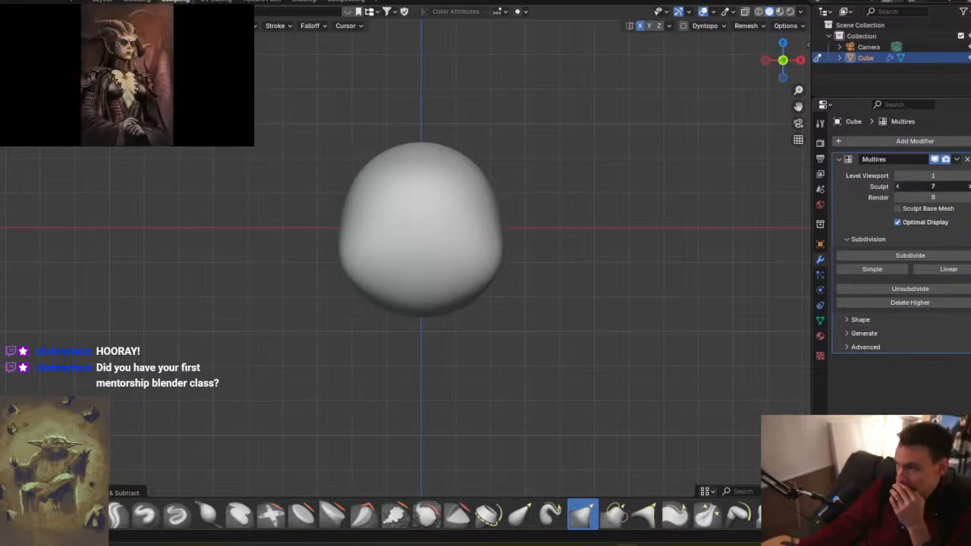
{"action": "left_click", "coordinate": [896, 186]}
{"action": "left_click", "coordinate": [896, 186]}
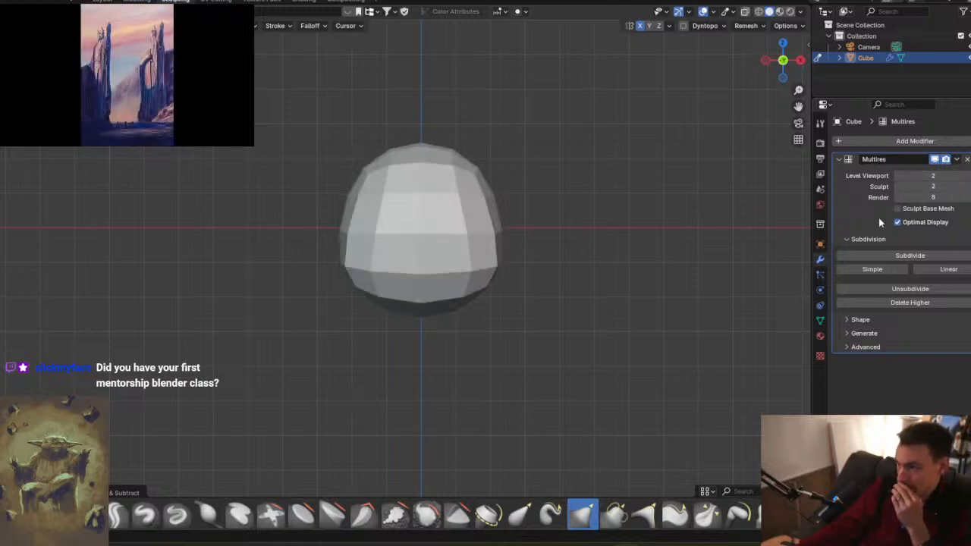
- Try the Multires modifier's Sculpt Base Mesh option on the low-resolution ball
{"action": "left_click", "coordinate": [898, 210]}
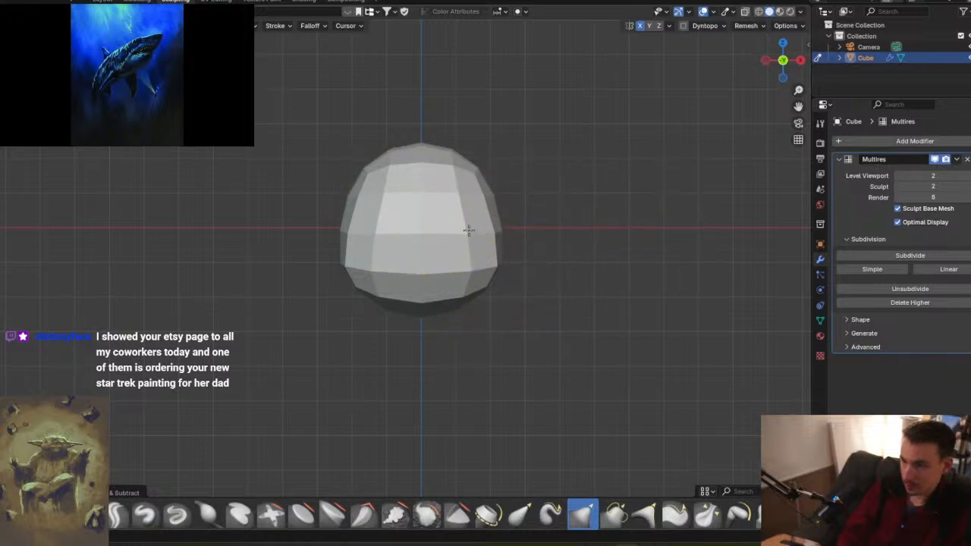
{"action": "middle_click_drag", "start_coordinate": [481, 205], "coordinate": [455, 228]}
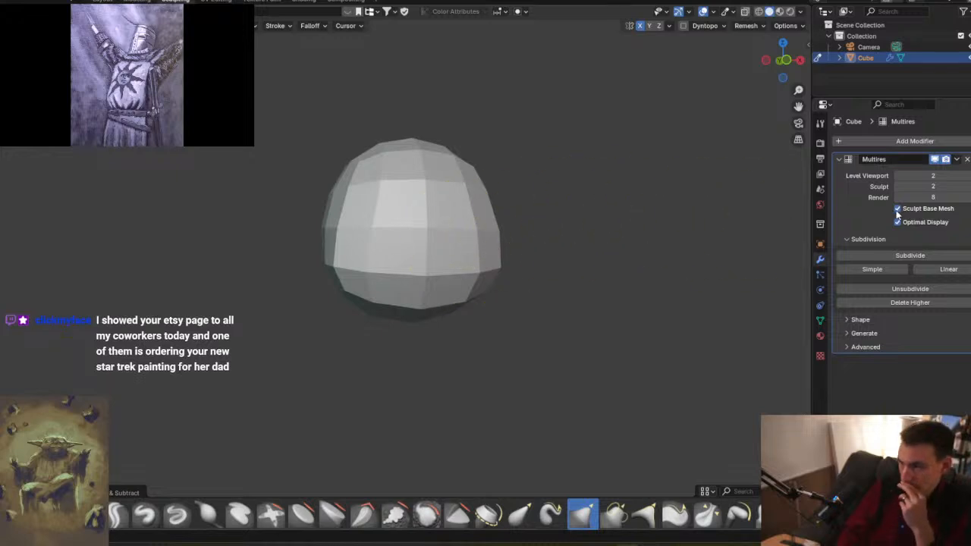
{"action": "left_click_drag", "start_coordinate": [474, 241], "coordinate": [484, 246]}
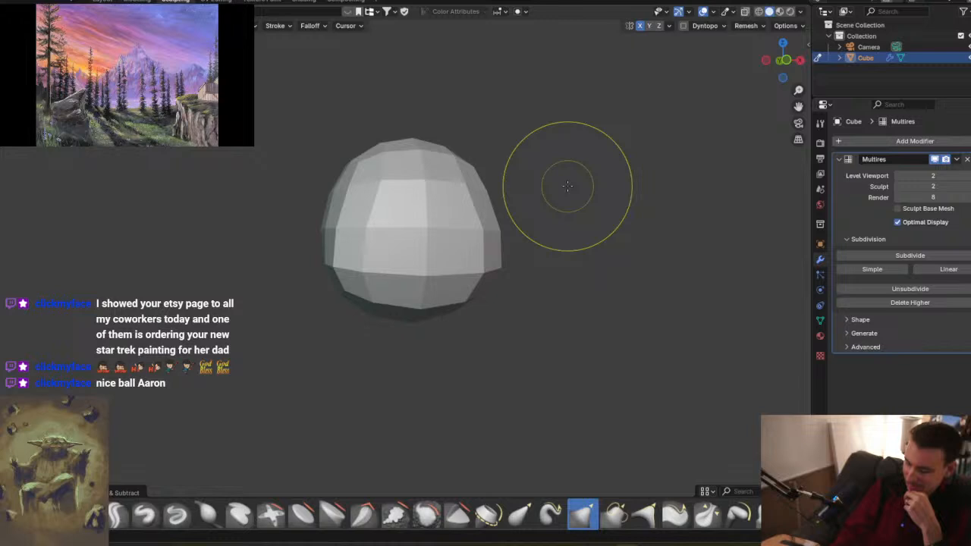
- Pull the lower sides of the low-resolution ball outward with the Grab brush
{"action": "mouse_move", "coordinate": [624, 184]}
{"action": "middle_mouse_down"}
{"action": "mouse_move", "coordinate": [545, 202]}
{"action": "mouse_move", "coordinate": [603, 199]}
{"action": "mouse_move", "coordinate": [550, 223]}
{"action": "mouse_move", "coordinate": [585, 211]}
{"action": "middle_mouse_up"}
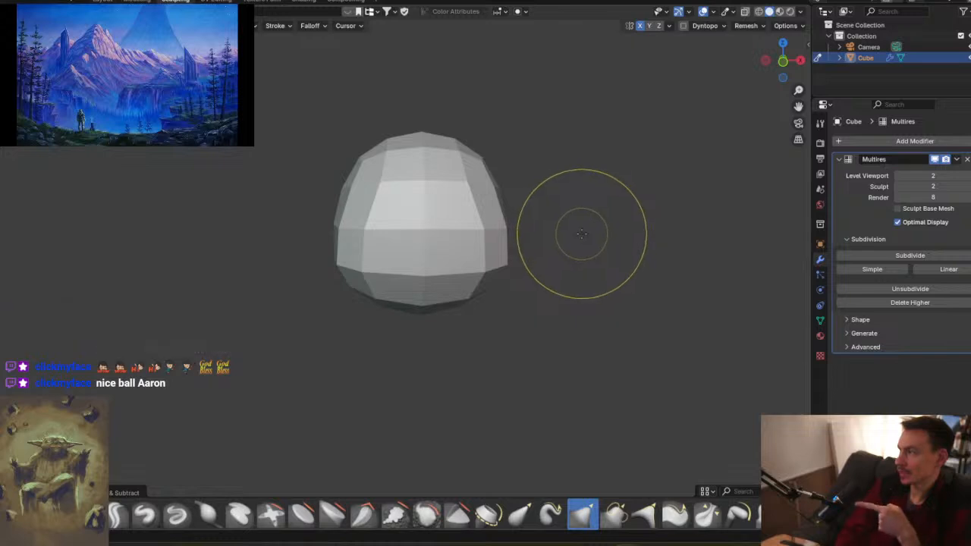
{"action": "mouse_move", "coordinate": [473, 223]}
{"action": "middle_mouse_down"}
{"action": "mouse_move", "coordinate": [531, 226]}
{"action": "mouse_move", "coordinate": [530, 206]}
{"action": "middle_mouse_up"}
{"action": "left_click_drag", "start_coordinate": [493, 261], "coordinate": [511, 263]}
- Pull the lower front of the head forward into a protruding muzzle and ease the area above it back
{"action": "mouse_move", "coordinate": [524, 231]}
{"action": "middle_mouse_down"}
{"action": "mouse_move", "coordinate": [517, 246]}
{"action": "mouse_move", "coordinate": [399, 270]}
{"action": "middle_mouse_up"}
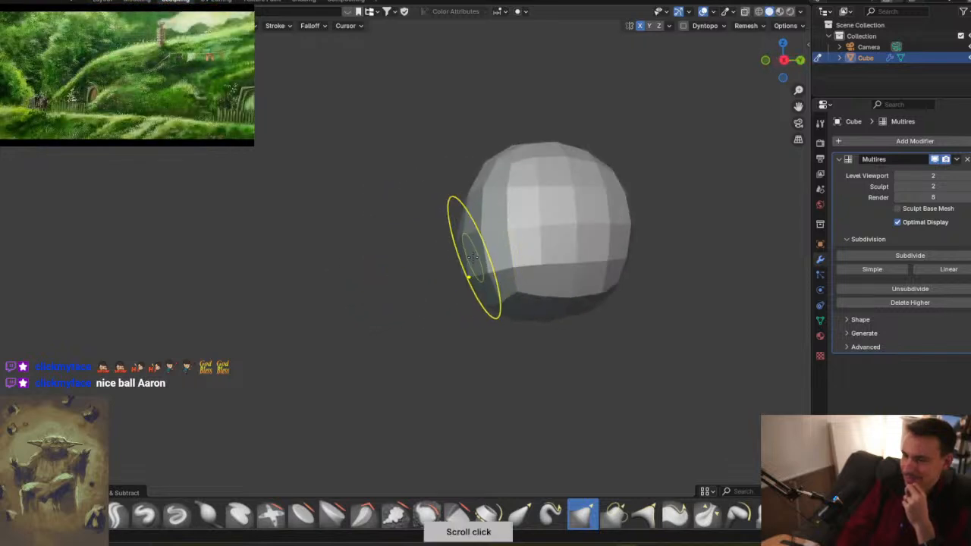
{"action": "left_click_drag", "start_coordinate": [473, 271], "coordinate": [444, 262]}
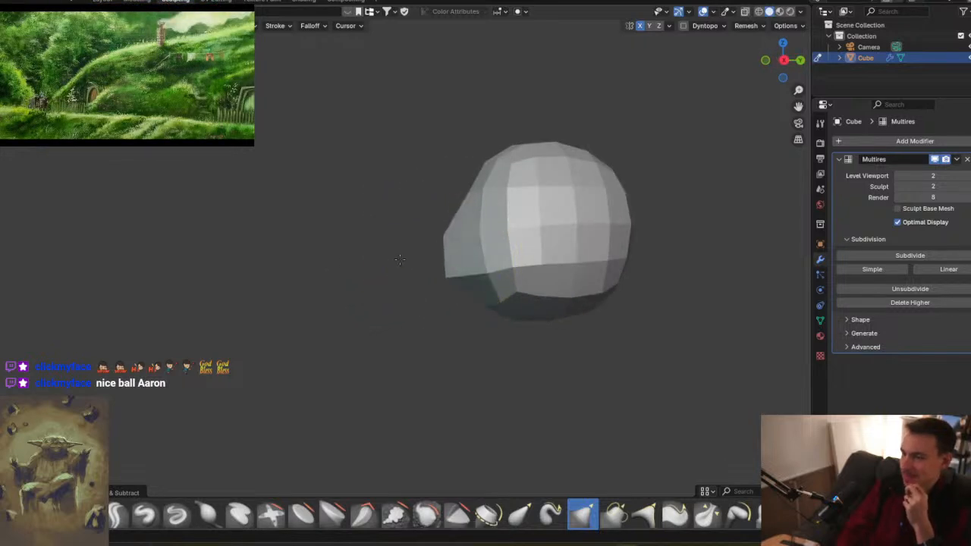
{"action": "mouse_move", "coordinate": [453, 207]}
{"action": "left_mouse_down"}
{"action": "mouse_move", "coordinate": [466, 226]}
{"action": "mouse_move", "coordinate": [463, 217]}
{"action": "left_mouse_up"}
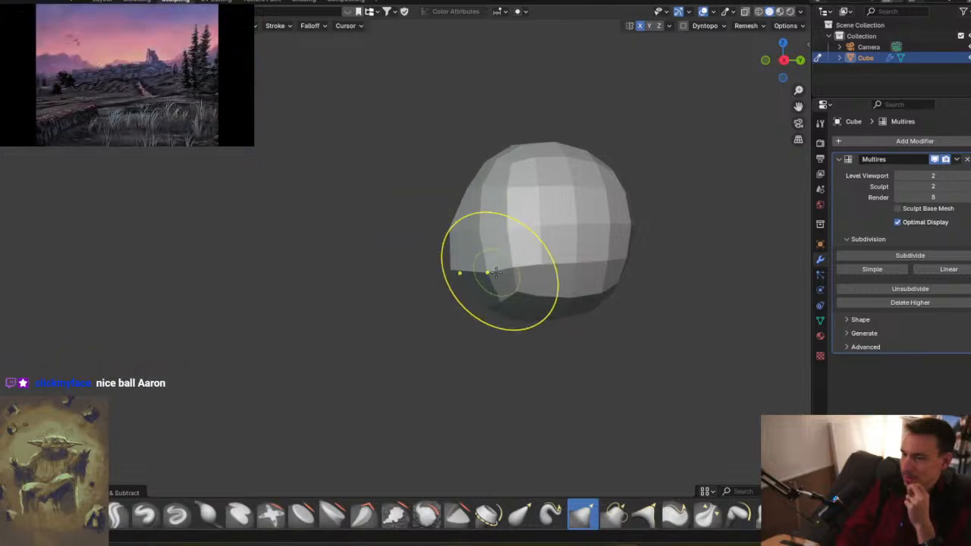
{"action": "middle_click_drag", "start_coordinate": [423, 249], "coordinate": [546, 253]}
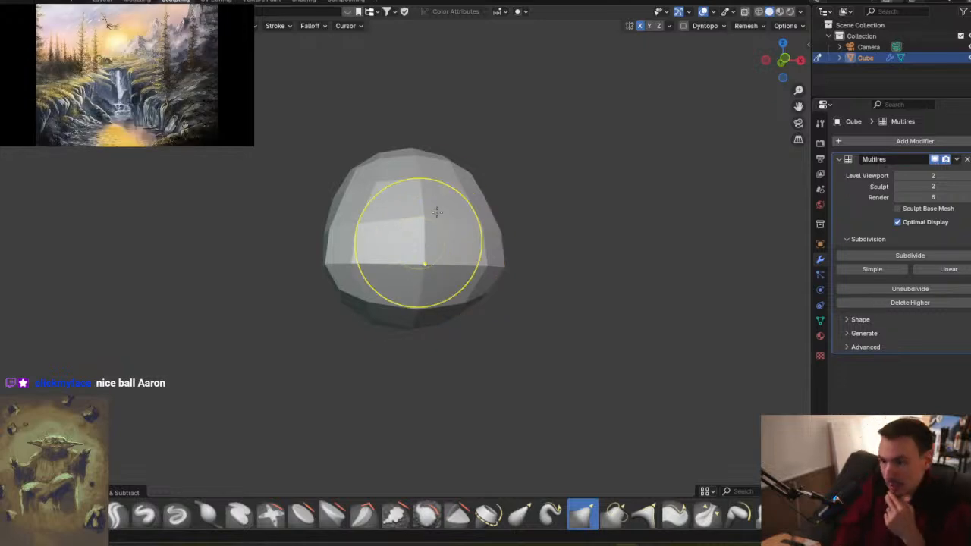
- Raise the Multires sculpt level to 3 and refine the head's muzzle and lower sides with the Grab brush
{"action": "left_click", "coordinate": [968, 187]}
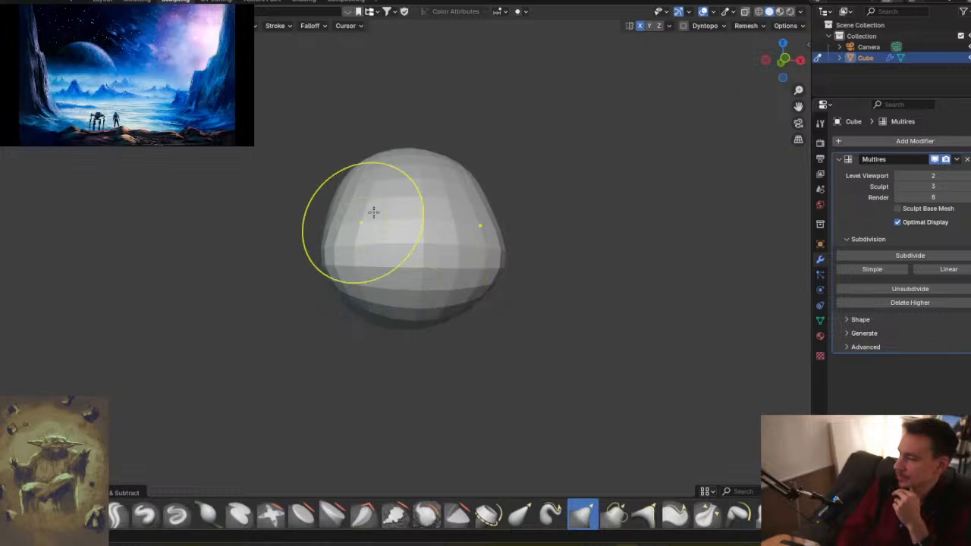
{"action": "middle_click_drag", "start_coordinate": [466, 249], "coordinate": [460, 263]}
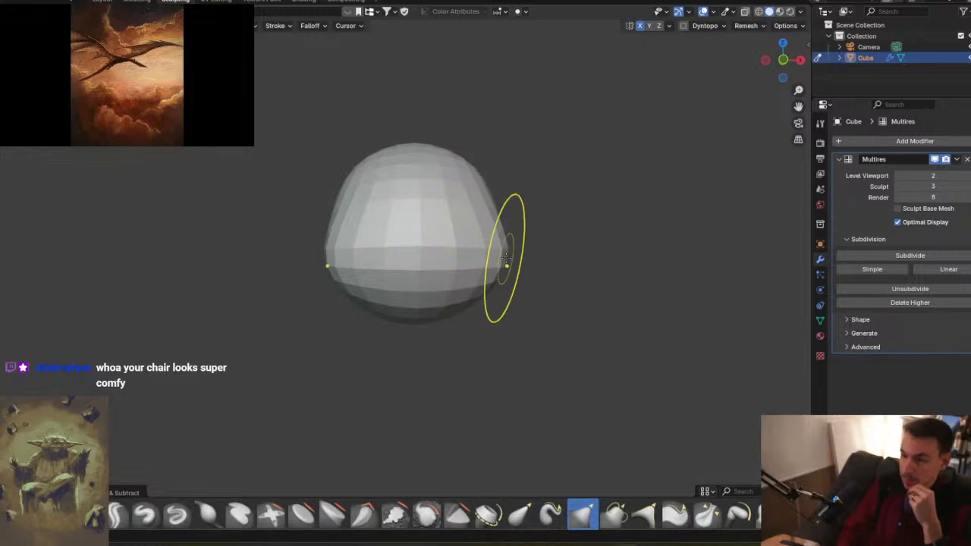
{"action": "mouse_move", "coordinate": [433, 239]}
{"action": "middle_mouse_down"}
{"action": "mouse_move", "coordinate": [442, 247]}
{"action": "mouse_move", "coordinate": [445, 225]}
{"action": "mouse_move", "coordinate": [417, 231]}
{"action": "middle_mouse_up"}
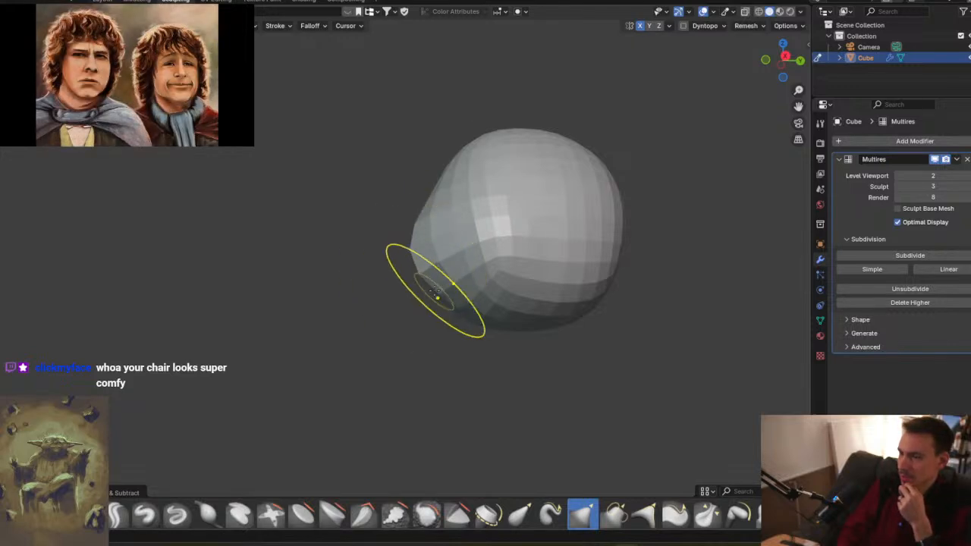
{"action": "mouse_move", "coordinate": [420, 253]}
{"action": "middle_mouse_down"}
{"action": "mouse_move", "coordinate": [445, 223]}
{"action": "mouse_move", "coordinate": [481, 232]}
{"action": "mouse_move", "coordinate": [460, 216]}
{"action": "mouse_move", "coordinate": [494, 248]}
{"action": "mouse_move", "coordinate": [493, 227]}
{"action": "mouse_move", "coordinate": [462, 239]}
{"action": "mouse_move", "coordinate": [532, 225]}
{"action": "mouse_move", "coordinate": [513, 243]}
{"action": "middle_mouse_up"}
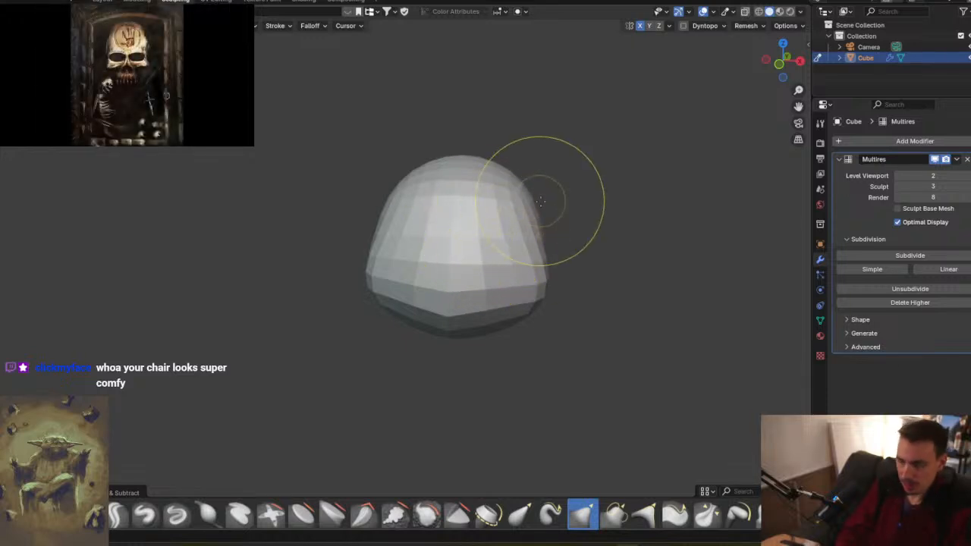
{"action": "mouse_move", "coordinate": [518, 195]}
{"action": "middle_mouse_down"}
{"action": "mouse_move", "coordinate": [501, 241]}
{"action": "mouse_move", "coordinate": [474, 228]}
{"action": "middle_mouse_up"}
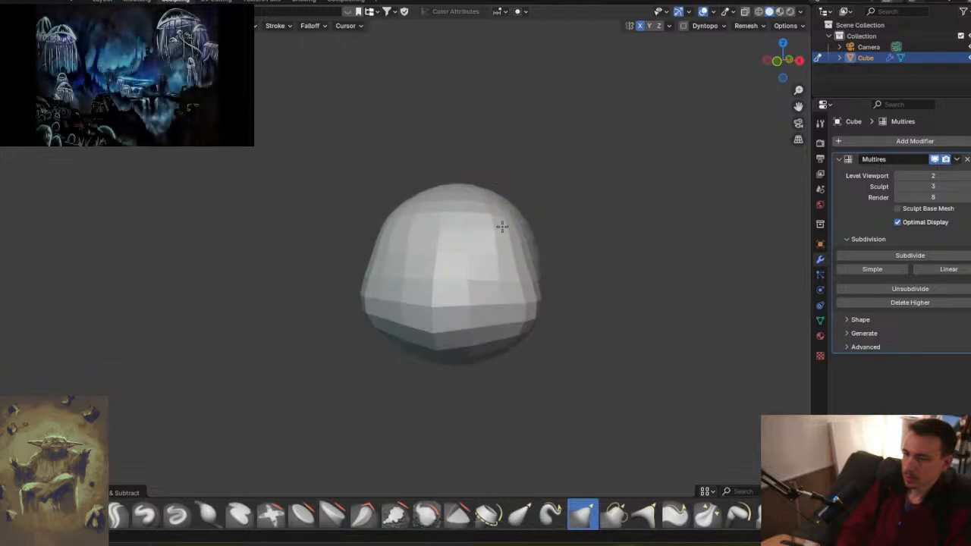
{"action": "mouse_move", "coordinate": [478, 222]}
{"action": "middle_mouse_down"}
{"action": "mouse_move", "coordinate": [505, 254]}
{"action": "mouse_move", "coordinate": [422, 252]}
{"action": "mouse_move", "coordinate": [532, 258]}
{"action": "middle_mouse_up"}
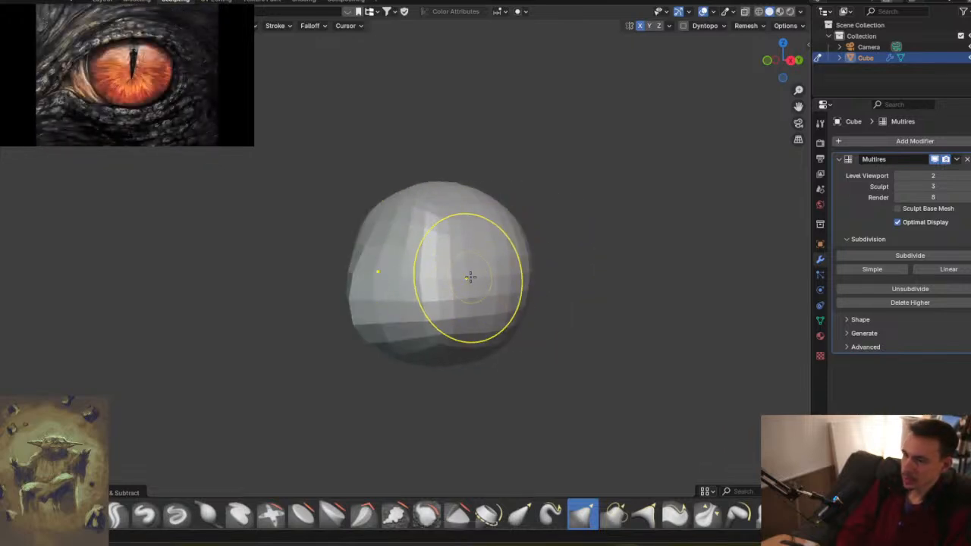
- Shape an indented eye area between the brow and the muzzle with the Grab brush
{"action": "mouse_move", "coordinate": [494, 278]}
{"action": "middle_mouse_down"}
{"action": "mouse_move", "coordinate": [476, 300]}
{"action": "mouse_move", "coordinate": [494, 267]}
{"action": "middle_mouse_up"}
{"action": "mouse_move", "coordinate": [400, 265]}
{"action": "middle_mouse_down"}
{"action": "mouse_move", "coordinate": [423, 286]}
{"action": "mouse_move", "coordinate": [427, 265]}
{"action": "mouse_move", "coordinate": [440, 264]}
{"action": "mouse_move", "coordinate": [432, 245]}
{"action": "mouse_move", "coordinate": [572, 273]}
{"action": "mouse_move", "coordinate": [489, 253]}
{"action": "mouse_move", "coordinate": [458, 233]}
{"action": "middle_mouse_up"}
{"action": "mouse_move", "coordinate": [511, 274]}
{"action": "middle_mouse_down"}
{"action": "mouse_move", "coordinate": [473, 271]}
{"action": "mouse_move", "coordinate": [508, 249]}
{"action": "mouse_move", "coordinate": [492, 281]}
{"action": "mouse_move", "coordinate": [491, 261]}
{"action": "middle_mouse_up"}
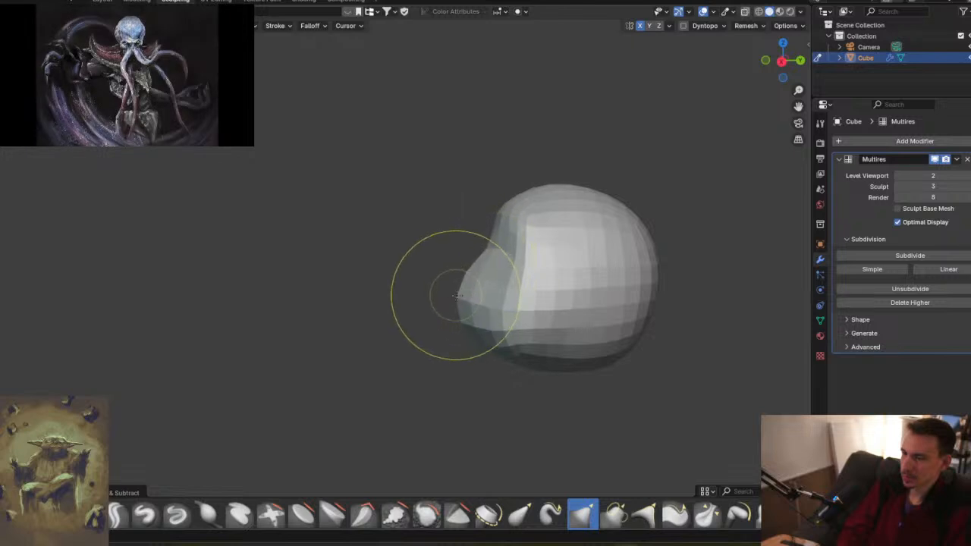
{"action": "mouse_move", "coordinate": [448, 290]}
{"action": "middle_mouse_down"}
{"action": "mouse_move", "coordinate": [503, 264]}
{"action": "mouse_move", "coordinate": [508, 239]}
{"action": "mouse_move", "coordinate": [477, 262]}
{"action": "mouse_move", "coordinate": [411, 262]}
{"action": "middle_mouse_up"}
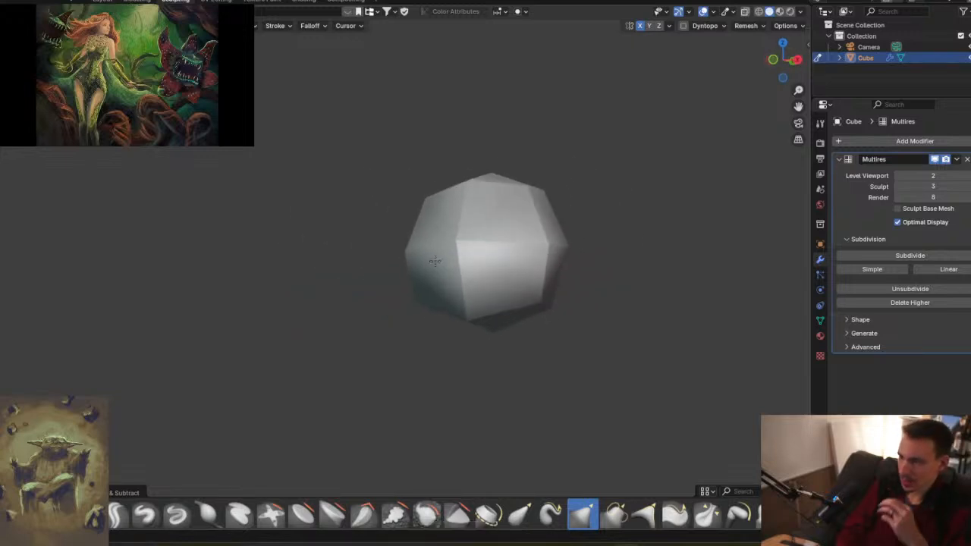
{"action": "mouse_move", "coordinate": [559, 228]}
{"action": "middle_mouse_down"}
{"action": "mouse_move", "coordinate": [516, 250]}
{"action": "mouse_move", "coordinate": [566, 245]}
{"action": "mouse_move", "coordinate": [473, 260]}
{"action": "mouse_move", "coordinate": [559, 247]}
{"action": "mouse_move", "coordinate": [516, 262]}
{"action": "mouse_move", "coordinate": [530, 269]}
{"action": "middle_mouse_up"}
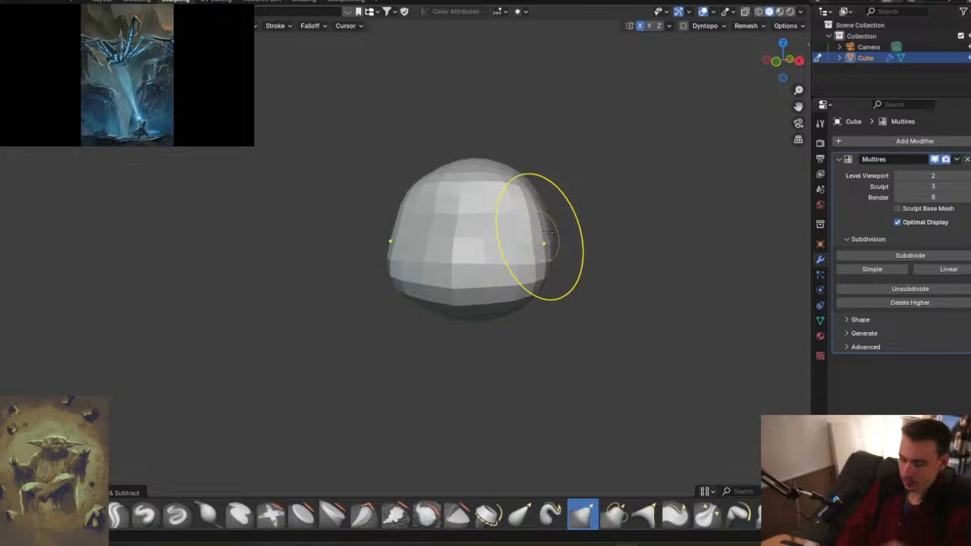
{"action": "mouse_move", "coordinate": [581, 225]}
{"action": "middle_mouse_down"}
{"action": "mouse_move", "coordinate": [505, 251]}
{"action": "mouse_move", "coordinate": [509, 304]}
{"action": "middle_mouse_up"}
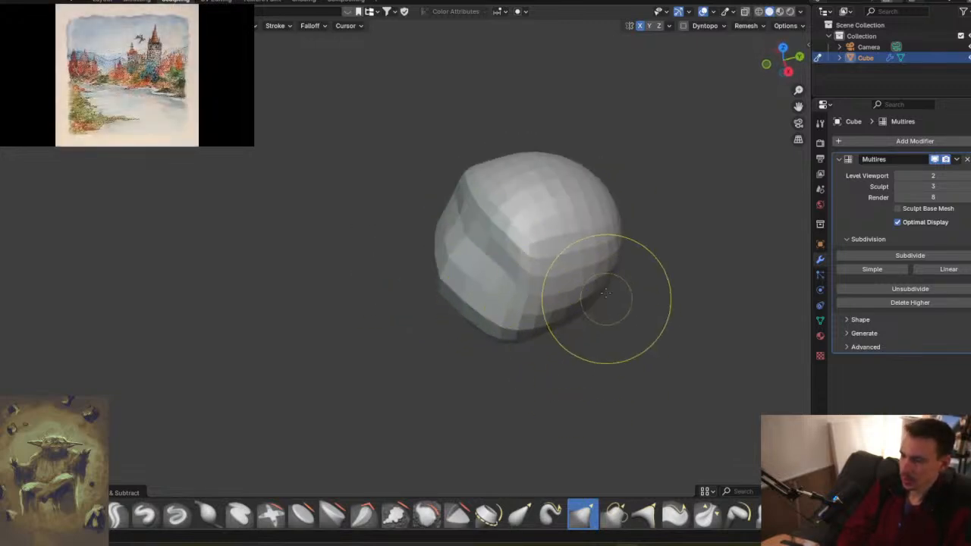
- Switch from Grab to a different pulling brush and shrink its radius
{"action": "left_click", "coordinate": [518, 517]}
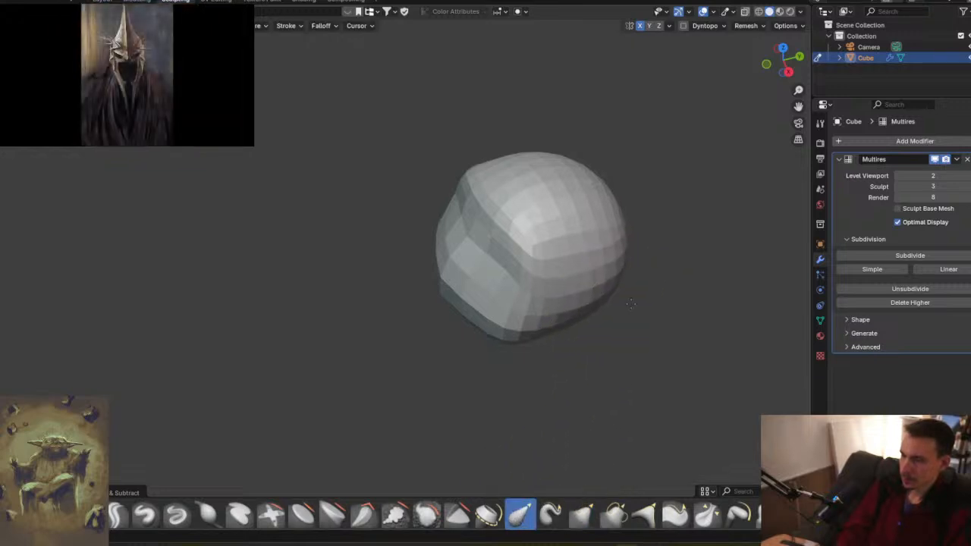
{"action": "key", "text": "shift+f"}
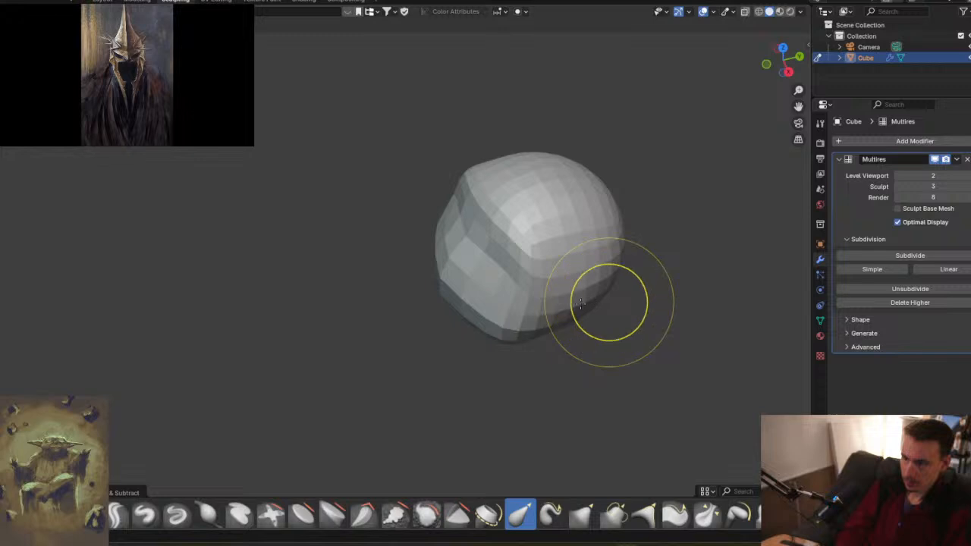
{"action": "left_click", "coordinate": [597, 300]}
- Try to pull a pointed ear spike out of each side of the head, and undo the stroke
{"action": "left_click_drag", "start_coordinate": [609, 305], "coordinate": [647, 328]}
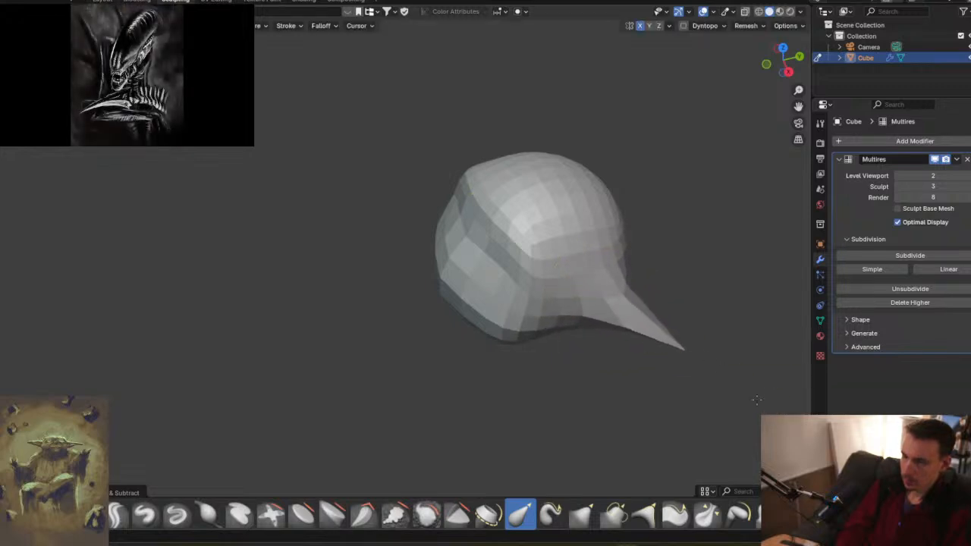
{"action": "middle_click_drag", "start_coordinate": [529, 320], "coordinate": [622, 286]}
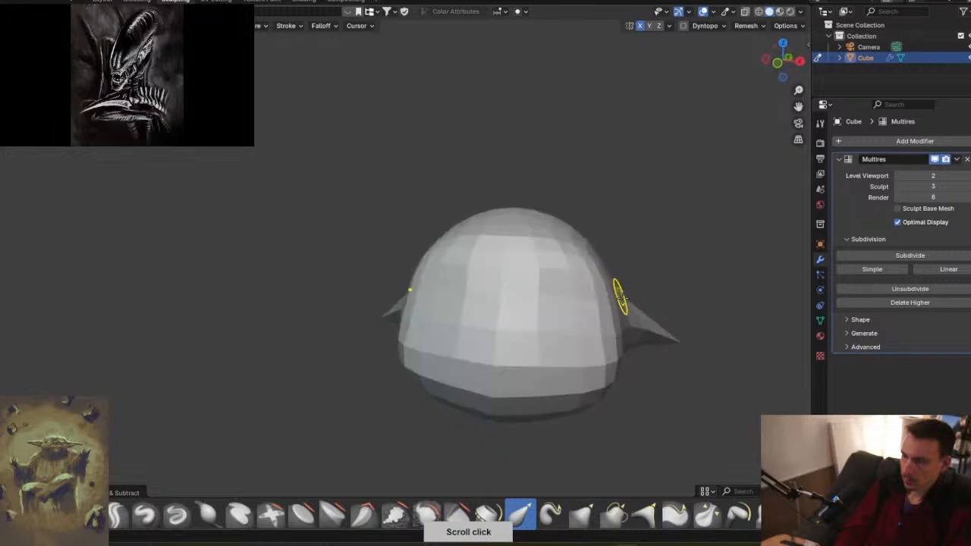
{"action": "key", "text": "ctrl+z"}
- Pull long, pointed, mirrored ears out horizontally from the sides of the head
{"action": "mouse_move", "coordinate": [667, 318]}
{"action": "middle_mouse_down"}
{"action": "mouse_move", "coordinate": [660, 277]}
{"action": "mouse_move", "coordinate": [599, 302]}
{"action": "mouse_move", "coordinate": [615, 299]}
{"action": "mouse_move", "coordinate": [641, 267]}
{"action": "mouse_move", "coordinate": [641, 311]}
{"action": "middle_mouse_up"}
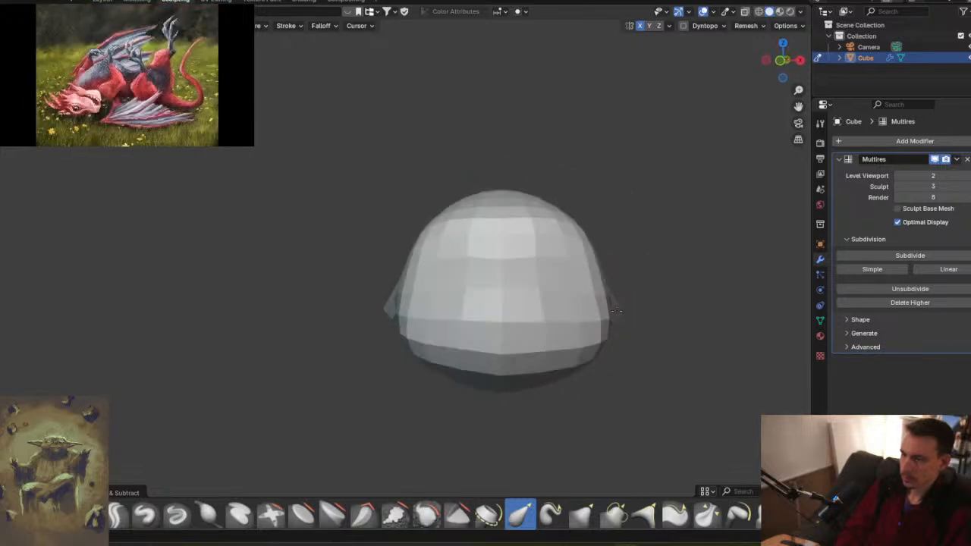
{"action": "mouse_move", "coordinate": [674, 297]}
{"action": "left_mouse_down"}
{"action": "mouse_move", "coordinate": [772, 298]}
{"action": "mouse_move", "coordinate": [775, 271]}
{"action": "mouse_move", "coordinate": [763, 271]}
{"action": "mouse_move", "coordinate": [774, 280]}
{"action": "left_mouse_up"}
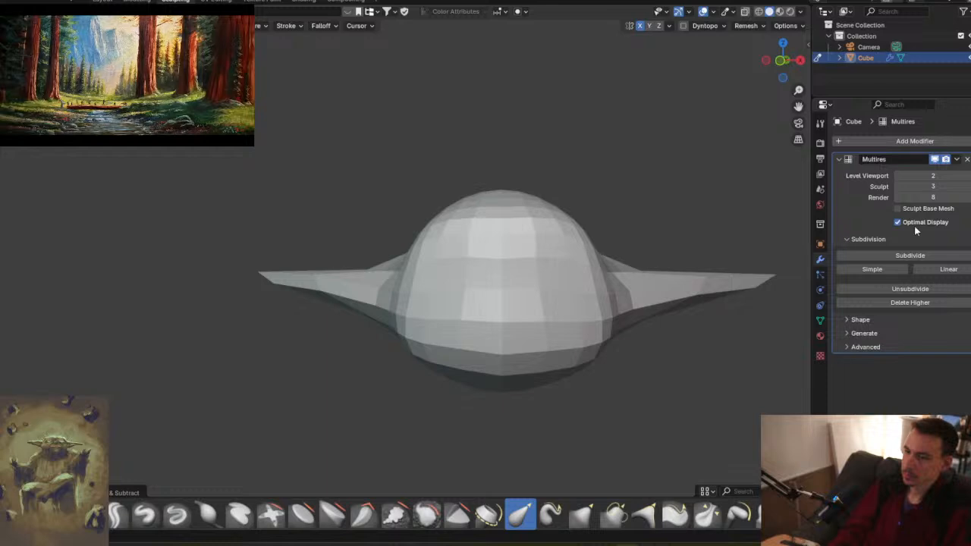
- Enlarge the brush and push the underside of the ears upward near their base
{"action": "key", "text": "f"}
{"action": "left_click", "coordinate": [720, 267]}
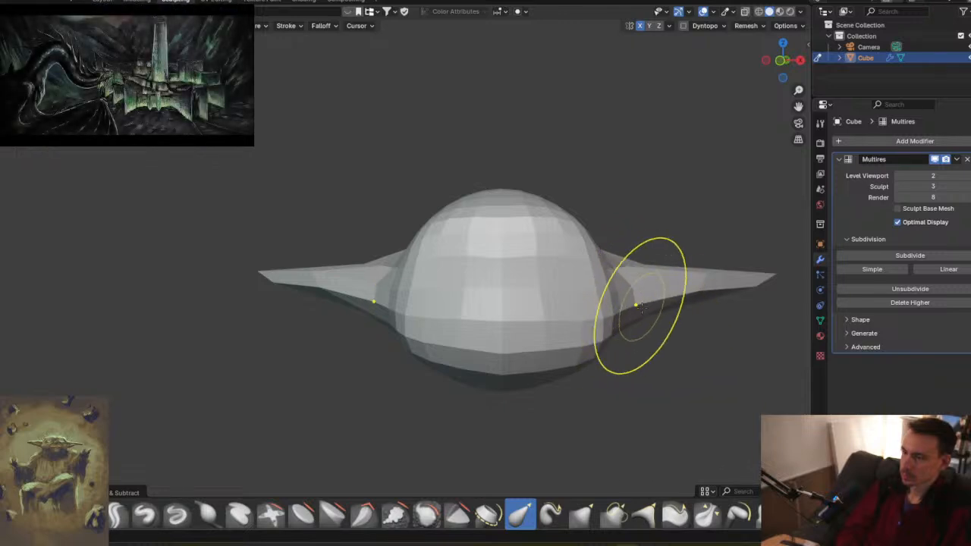
{"action": "left_click_drag", "start_coordinate": [641, 315], "coordinate": [637, 297]}
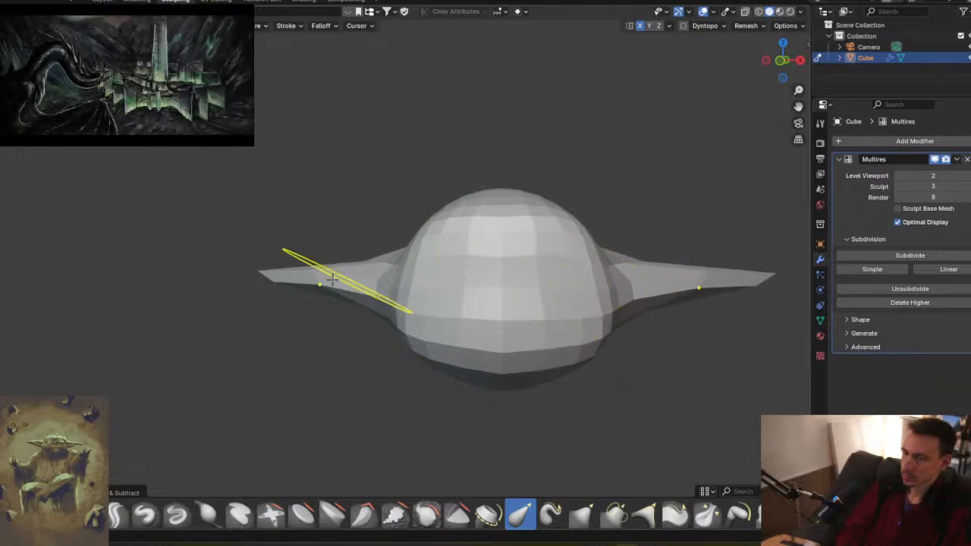
- Pull the outer part of the mirrored ears slightly inward and upward near their tips
{"action": "mouse_move", "coordinate": [268, 274]}
{"action": "left_mouse_down"}
{"action": "mouse_move", "coordinate": [316, 195]}
{"action": "mouse_move", "coordinate": [279, 271]}
{"action": "mouse_move", "coordinate": [331, 223]}
{"action": "mouse_move", "coordinate": [318, 256]}
{"action": "left_mouse_up"}
{"action": "mouse_move", "coordinate": [311, 267]}
{"action": "middle_mouse_down"}
{"action": "mouse_move", "coordinate": [372, 250]}
{"action": "mouse_move", "coordinate": [403, 135]}
{"action": "mouse_move", "coordinate": [326, 297]}
{"action": "mouse_move", "coordinate": [250, 270]}
{"action": "mouse_move", "coordinate": [336, 266]}
{"action": "mouse_move", "coordinate": [197, 290]}
{"action": "mouse_move", "coordinate": [477, 288]}
{"action": "mouse_move", "coordinate": [281, 217]}
{"action": "middle_mouse_up"}
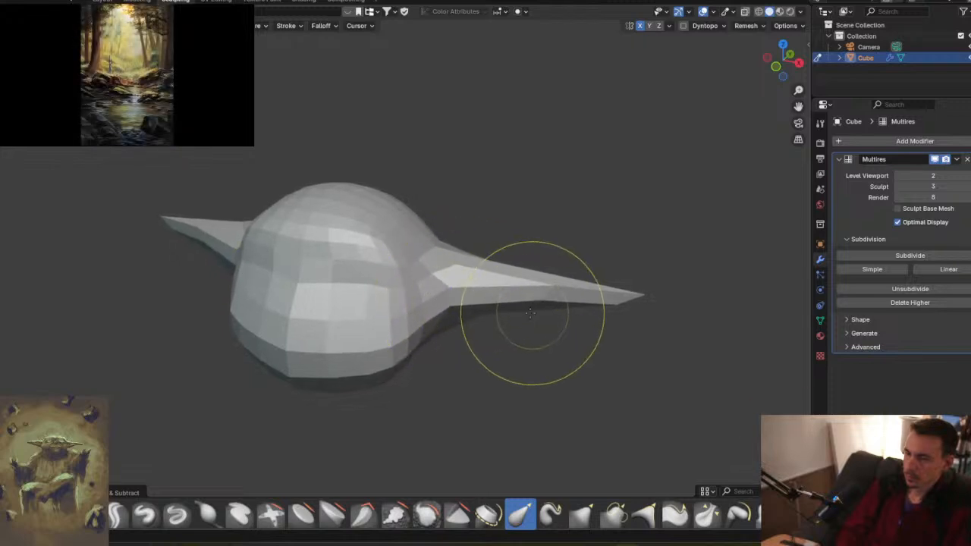
{"action": "mouse_move", "coordinate": [465, 294]}
{"action": "middle_mouse_down"}
{"action": "mouse_move", "coordinate": [483, 336]}
{"action": "mouse_move", "coordinate": [466, 355]}
{"action": "middle_mouse_up"}
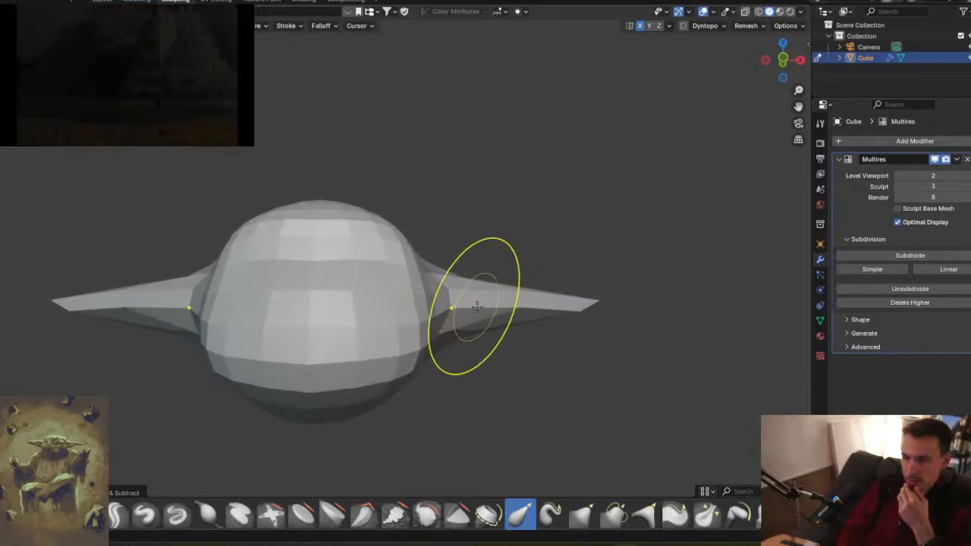
{"action": "middle_click_drag", "start_coordinate": [484, 269], "coordinate": [412, 295]}
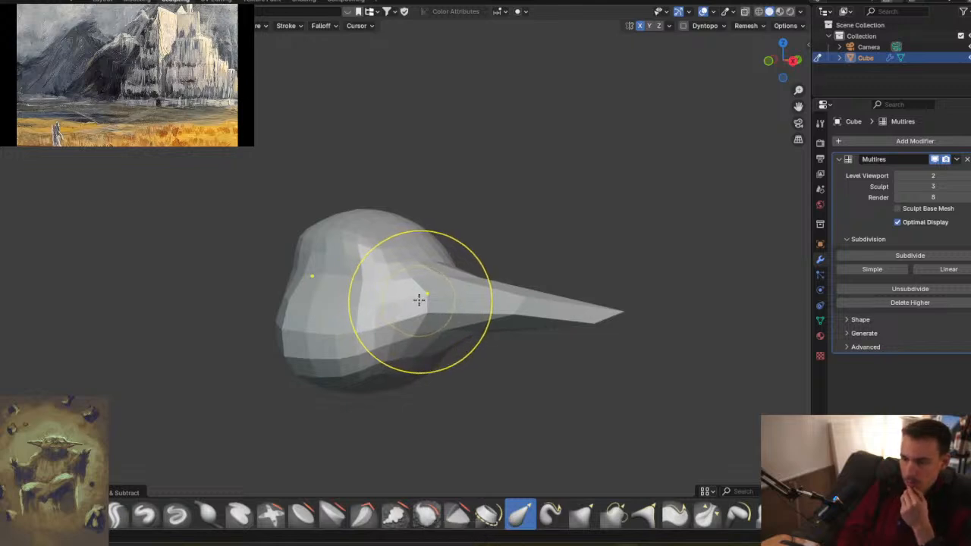
{"action": "middle_click_drag", "start_coordinate": [420, 300], "coordinate": [496, 293]}
{"action": "middle_click_drag", "start_coordinate": [442, 343], "coordinate": [506, 261]}
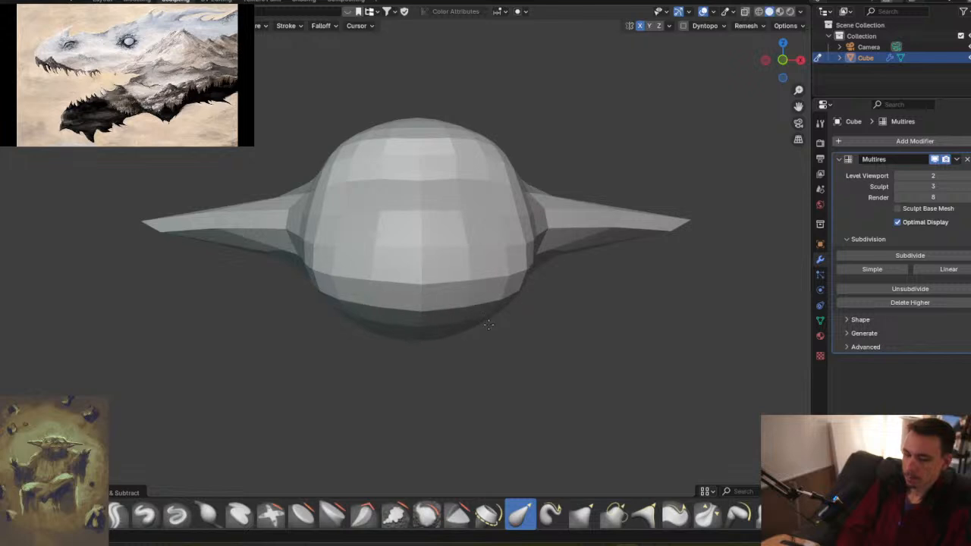
- Switch to the Grab brush and pull the lower sides of the head slightly outward and down
{"action": "left_click", "coordinate": [552, 515]}
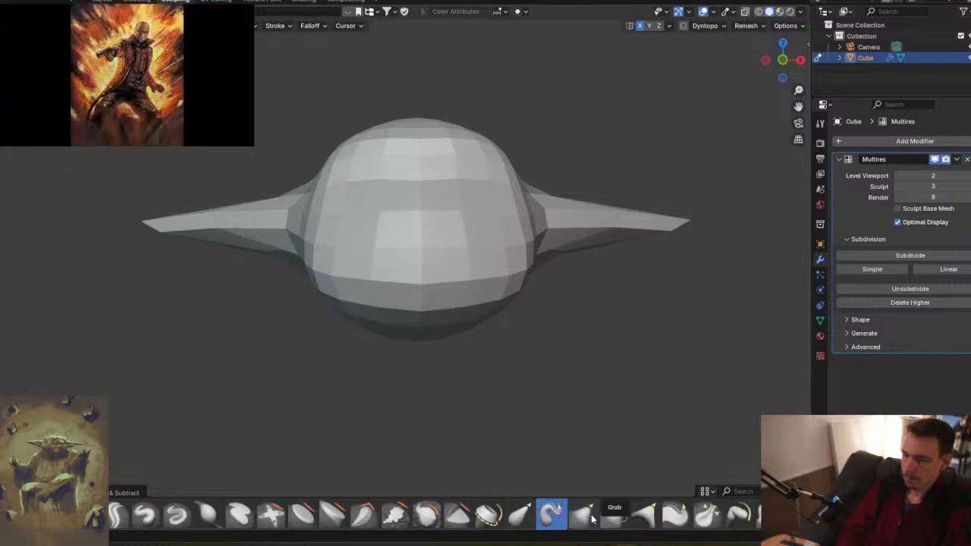
{"action": "left_click", "coordinate": [583, 515]}
{"action": "left_click_drag", "start_coordinate": [472, 331], "coordinate": [487, 341]}
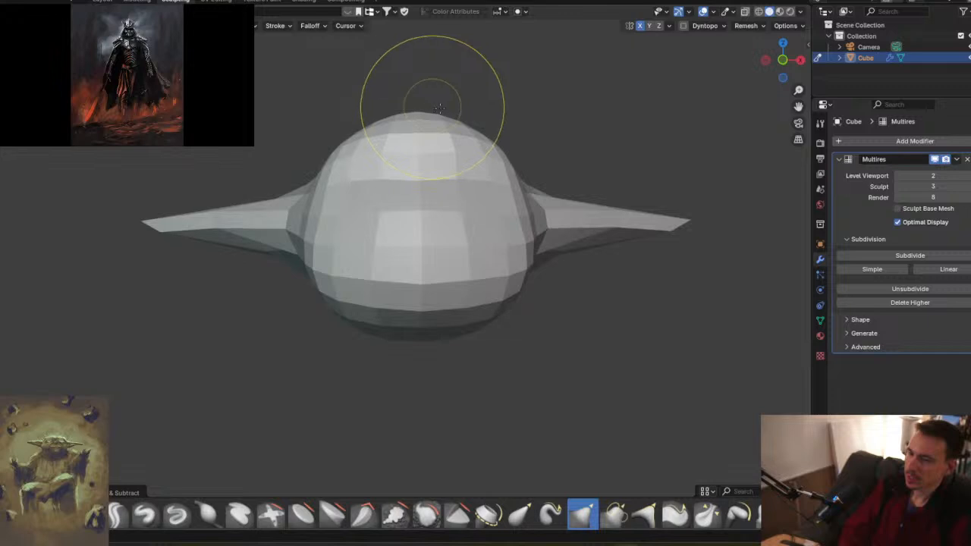
- Enlarge the Grab brush and pull the back of the skull outward to make it fuller and rounder
{"action": "mouse_move", "coordinate": [502, 164]}
{"action": "middle_mouse_down"}
{"action": "mouse_move", "coordinate": [466, 197]}
{"action": "mouse_move", "coordinate": [535, 165]}
{"action": "middle_mouse_up"}
{"action": "mouse_move", "coordinate": [554, 135]}
{"action": "left_mouse_down"}
{"action": "mouse_move", "coordinate": [626, 106]}
{"action": "mouse_move", "coordinate": [596, 114]}
{"action": "mouse_move", "coordinate": [522, 86]}
{"action": "left_mouse_up"}
{"action": "key", "text": "f"}
{"action": "left_click", "coordinate": [691, 138]}
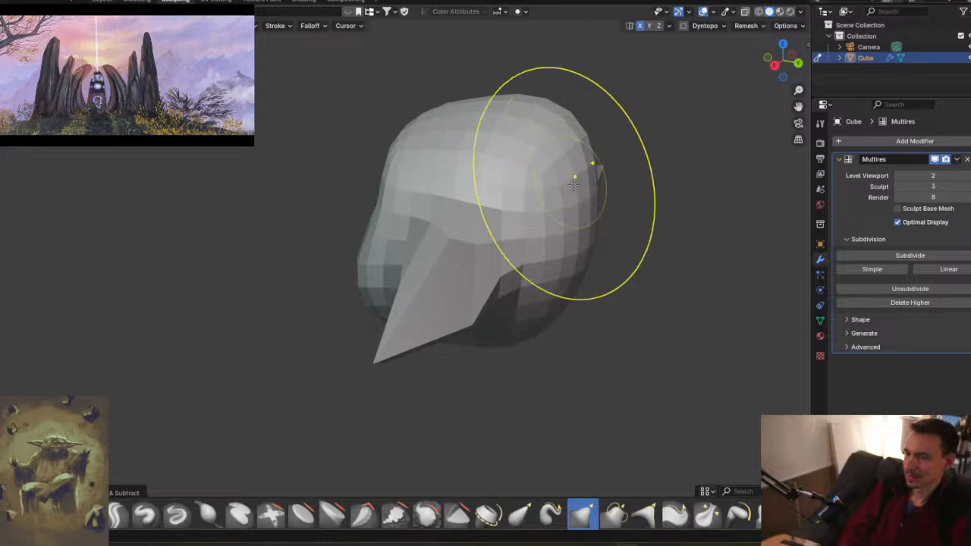
{"action": "left_click_drag", "start_coordinate": [587, 266], "coordinate": [650, 313]}
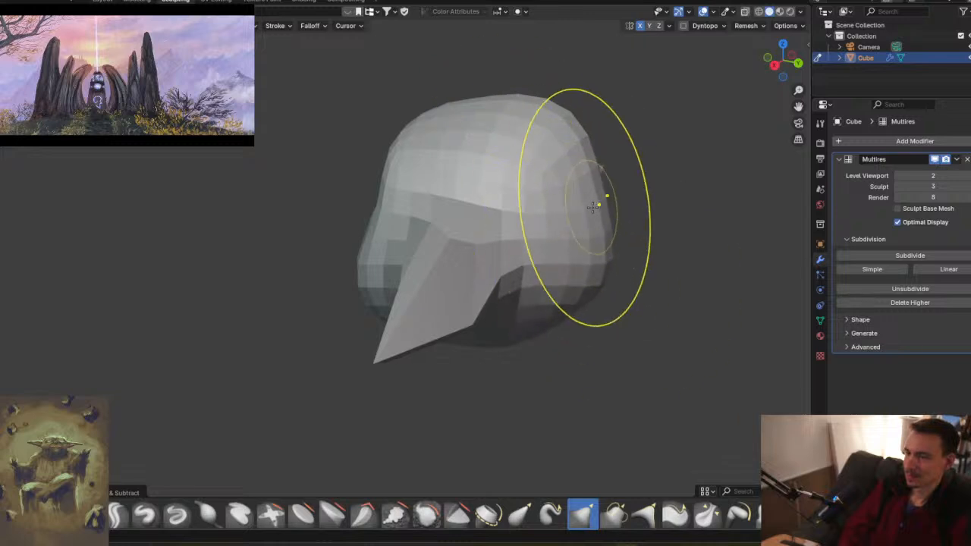
{"action": "left_click_drag", "start_coordinate": [567, 133], "coordinate": [607, 126]}
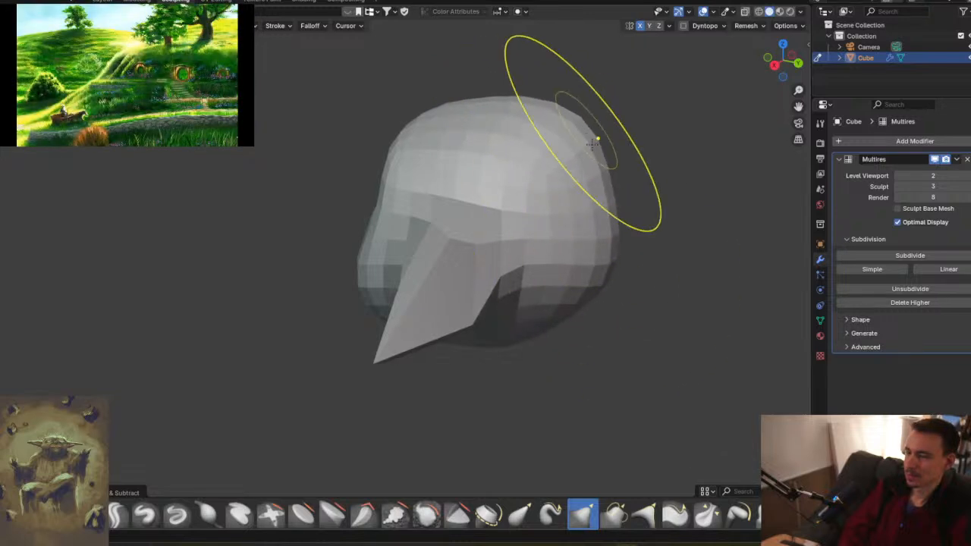
- Pull the bridge of the muzzle forward in profile and push the side of the muzzle back
{"action": "mouse_move", "coordinate": [575, 251]}
{"action": "middle_mouse_down"}
{"action": "mouse_move", "coordinate": [516, 297]}
{"action": "mouse_move", "coordinate": [416, 205]}
{"action": "mouse_move", "coordinate": [441, 248]}
{"action": "mouse_move", "coordinate": [503, 279]}
{"action": "middle_mouse_up"}
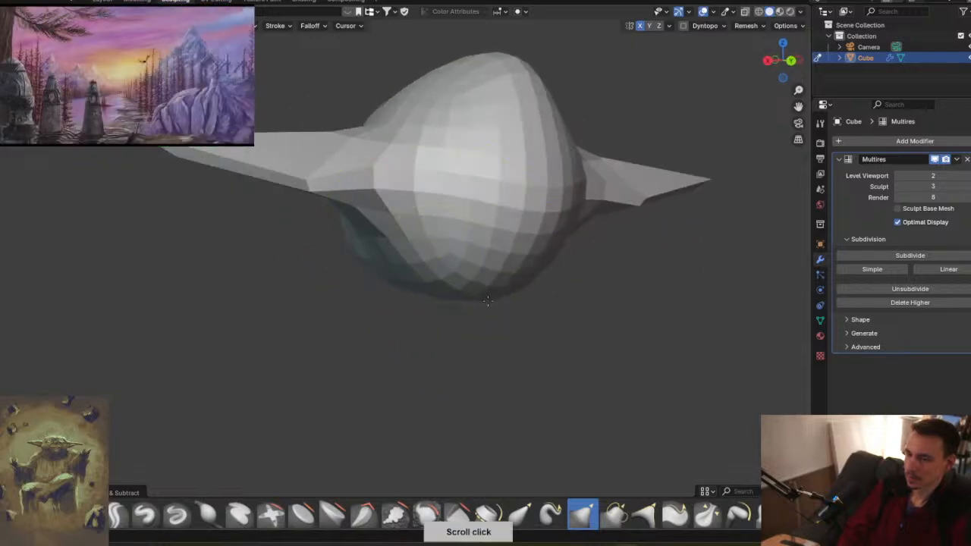
{"action": "mouse_move", "coordinate": [382, 256]}
{"action": "middle_mouse_down"}
{"action": "mouse_move", "coordinate": [493, 296]}
{"action": "mouse_move", "coordinate": [465, 293]}
{"action": "mouse_move", "coordinate": [583, 296]}
{"action": "mouse_move", "coordinate": [555, 138]}
{"action": "middle_mouse_up"}
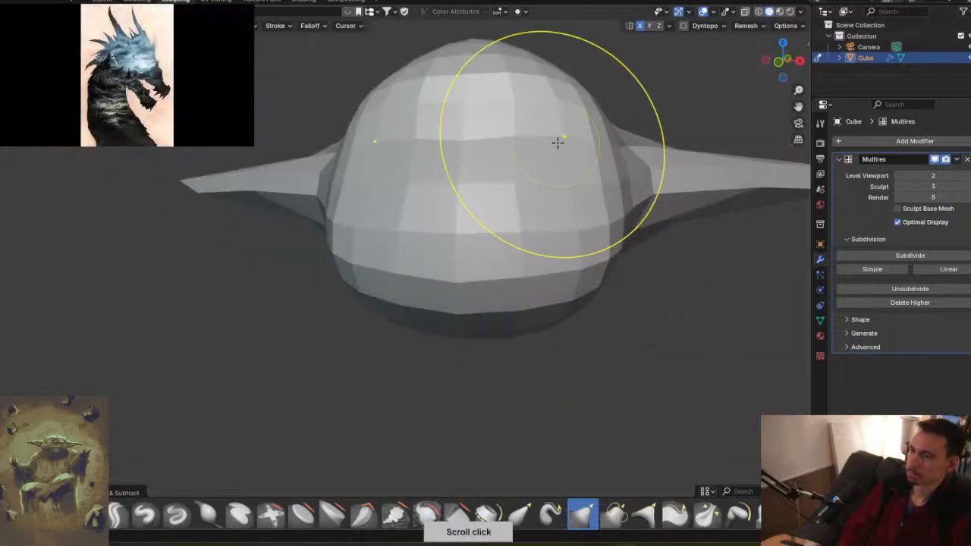
{"action": "mouse_move", "coordinate": [470, 122]}
{"action": "middle_mouse_down"}
{"action": "mouse_move", "coordinate": [483, 197]}
{"action": "mouse_move", "coordinate": [481, 119]}
{"action": "middle_mouse_up"}
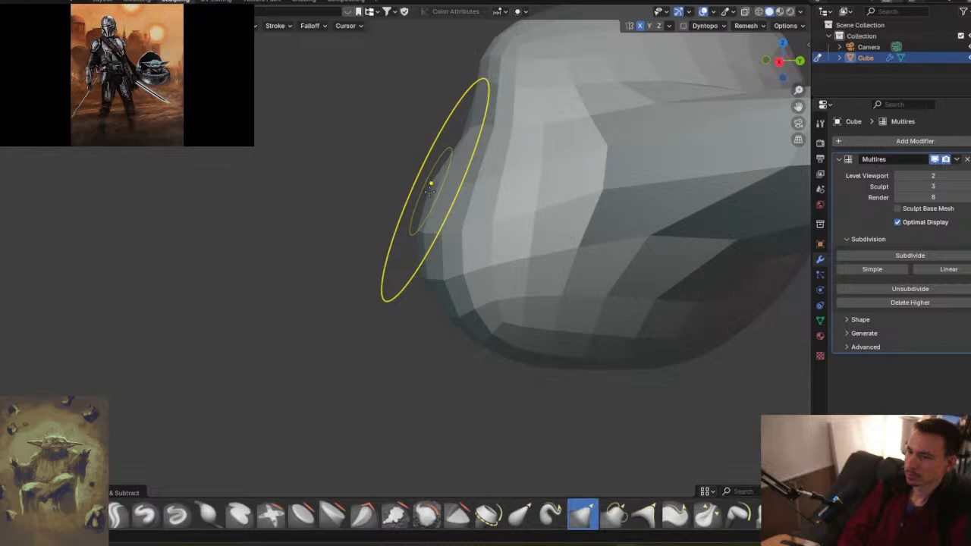
{"action": "left_click_drag", "start_coordinate": [472, 171], "coordinate": [438, 174]}
{"action": "left_click_drag", "start_coordinate": [454, 236], "coordinate": [487, 223]}
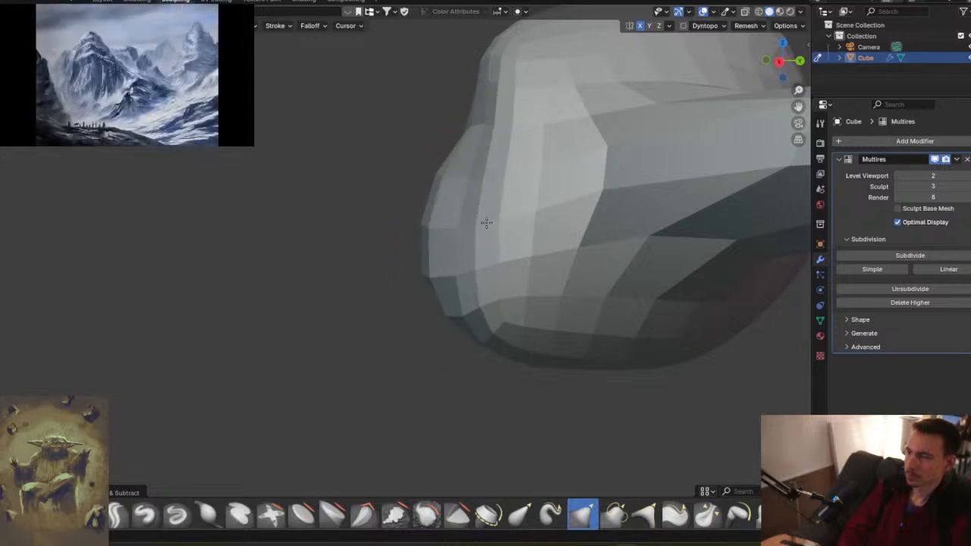
{"action": "mouse_move", "coordinate": [417, 235]}
{"action": "middle_mouse_down"}
{"action": "mouse_move", "coordinate": [511, 174]}
{"action": "mouse_move", "coordinate": [532, 178]}
{"action": "mouse_move", "coordinate": [496, 310]}
{"action": "mouse_move", "coordinate": [514, 213]}
{"action": "mouse_move", "coordinate": [478, 283]}
{"action": "mouse_move", "coordinate": [485, 264]}
{"action": "mouse_move", "coordinate": [440, 228]}
{"action": "middle_mouse_up"}
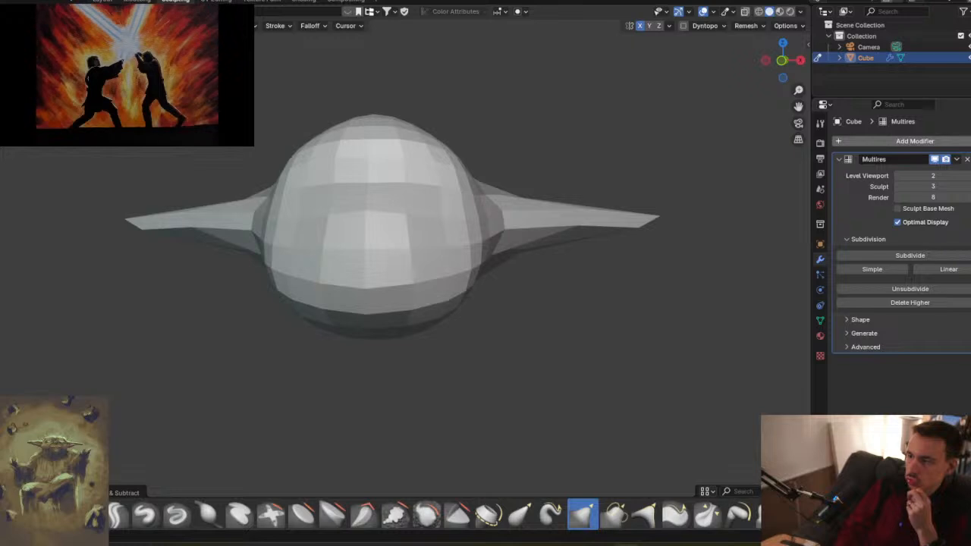
- Raise the Multires sculpt level to 4 and pull the lower edges of the ears downward with a smaller Grab brush
{"action": "left_click", "coordinate": [969, 187]}
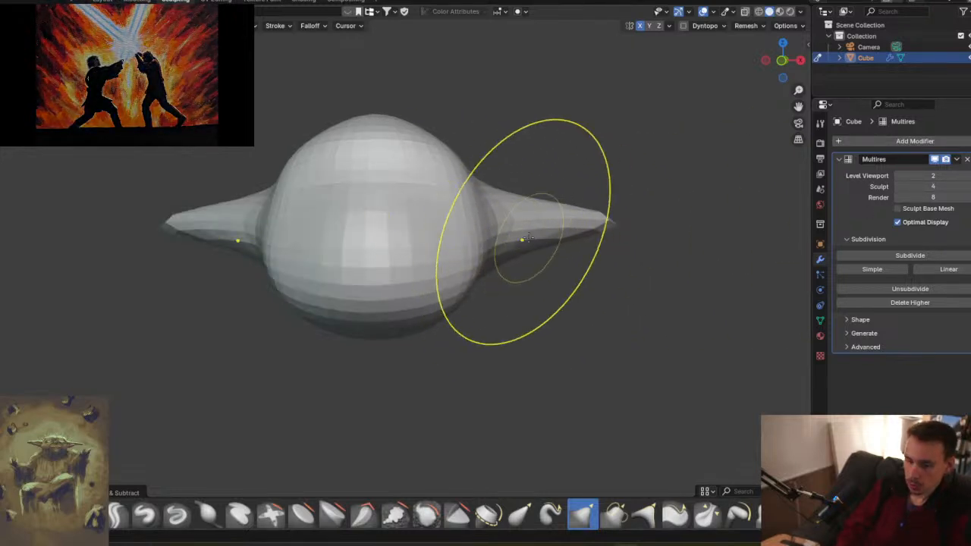
{"action": "mouse_move", "coordinate": [531, 269]}
{"action": "middle_mouse_down"}
{"action": "mouse_move", "coordinate": [501, 240]}
{"action": "mouse_move", "coordinate": [445, 217]}
{"action": "middle_mouse_up"}
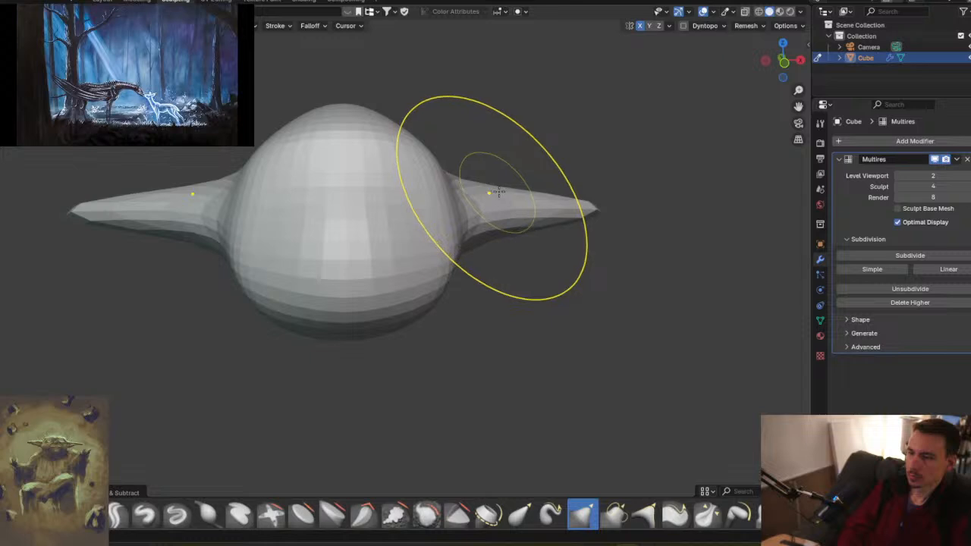
{"action": "key", "text": "f"}
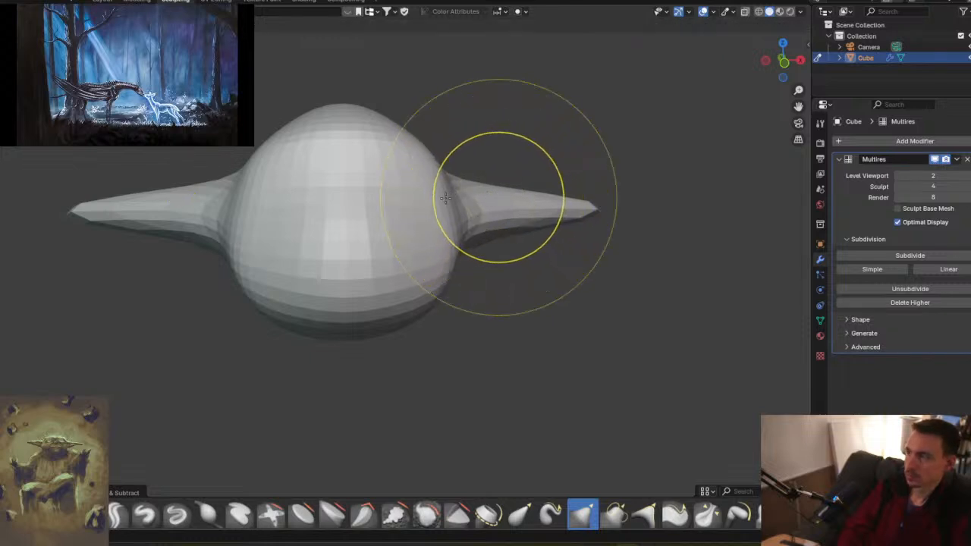
{"action": "left_click", "coordinate": [445, 198]}
{"action": "left_click_drag", "start_coordinate": [493, 232], "coordinate": [511, 256]}
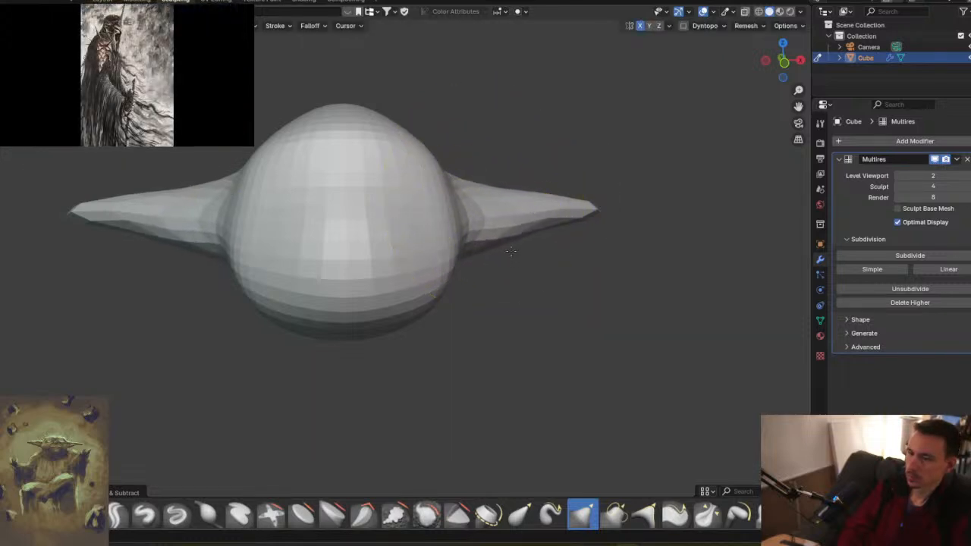
- Widen the ears by pulling their undersides further down into broad lobes near the head
{"action": "mouse_move", "coordinate": [504, 240]}
{"action": "middle_mouse_down"}
{"action": "mouse_move", "coordinate": [508, 220]}
{"action": "mouse_move", "coordinate": [514, 240]}
{"action": "mouse_move", "coordinate": [478, 273]}
{"action": "mouse_move", "coordinate": [403, 281]}
{"action": "middle_mouse_up"}
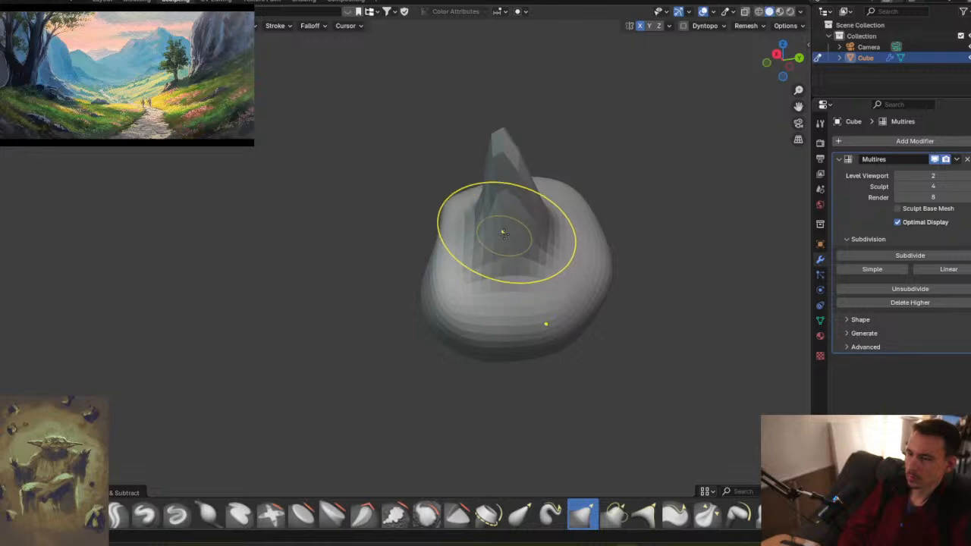
{"action": "middle_click_drag", "start_coordinate": [413, 231], "coordinate": [570, 256]}
{"action": "middle_click_drag", "start_coordinate": [483, 223], "coordinate": [552, 249]}
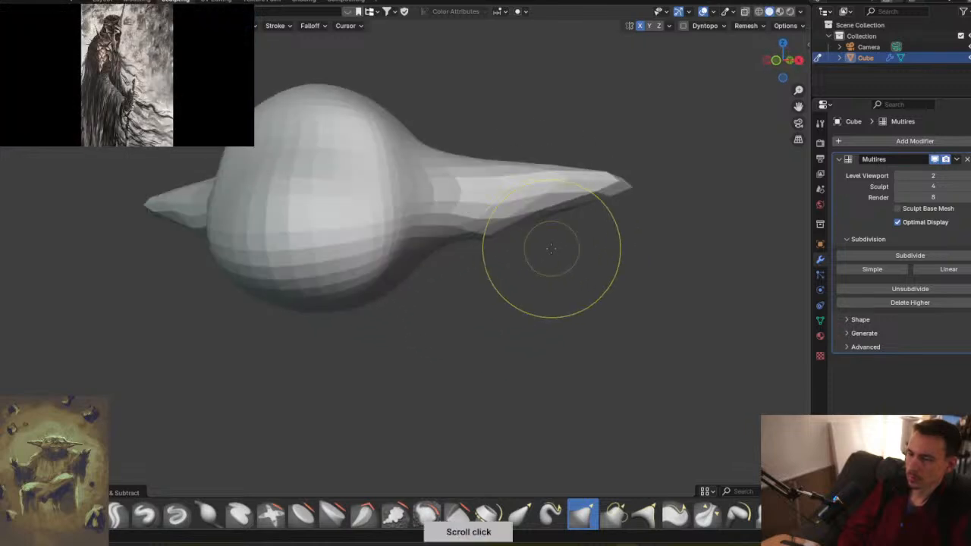
{"action": "middle_click_drag", "start_coordinate": [468, 241], "coordinate": [541, 262]}
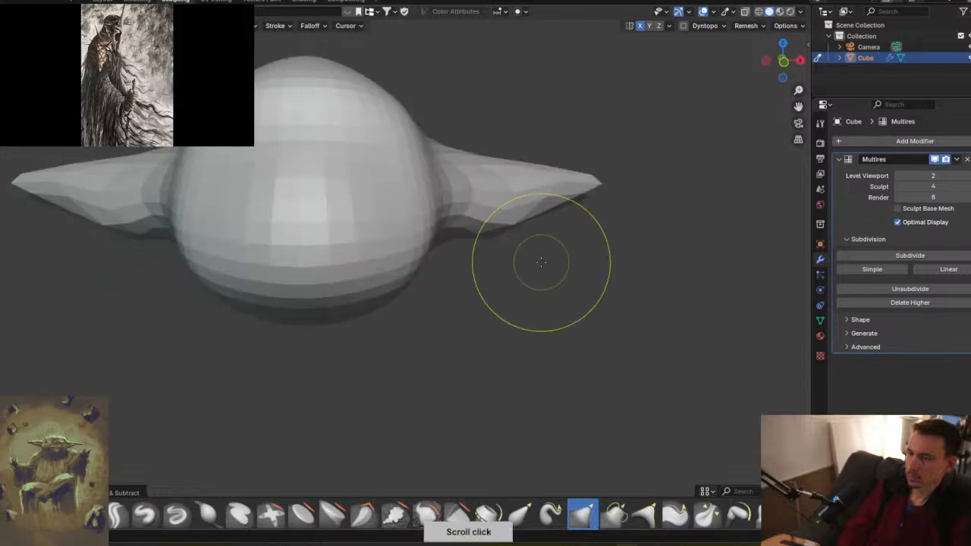
{"action": "mouse_move", "coordinate": [470, 214]}
{"action": "middle_mouse_down"}
{"action": "mouse_move", "coordinate": [538, 273]}
{"action": "mouse_move", "coordinate": [516, 245]}
{"action": "mouse_move", "coordinate": [524, 289]}
{"action": "mouse_move", "coordinate": [522, 266]}
{"action": "middle_mouse_up"}
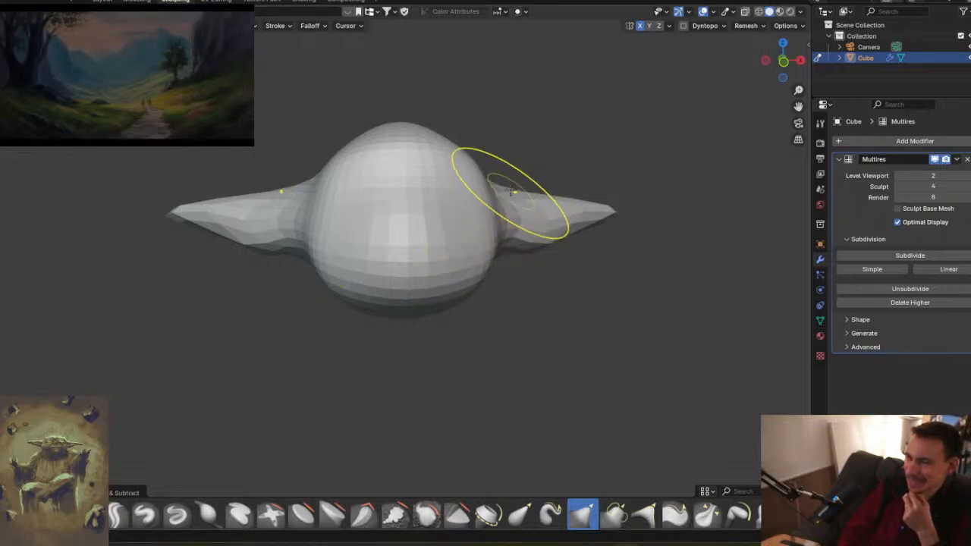
- Thin the ears and bend them into a gentle curve as seen from above the head
{"action": "middle_click_drag", "start_coordinate": [519, 185], "coordinate": [494, 147]}
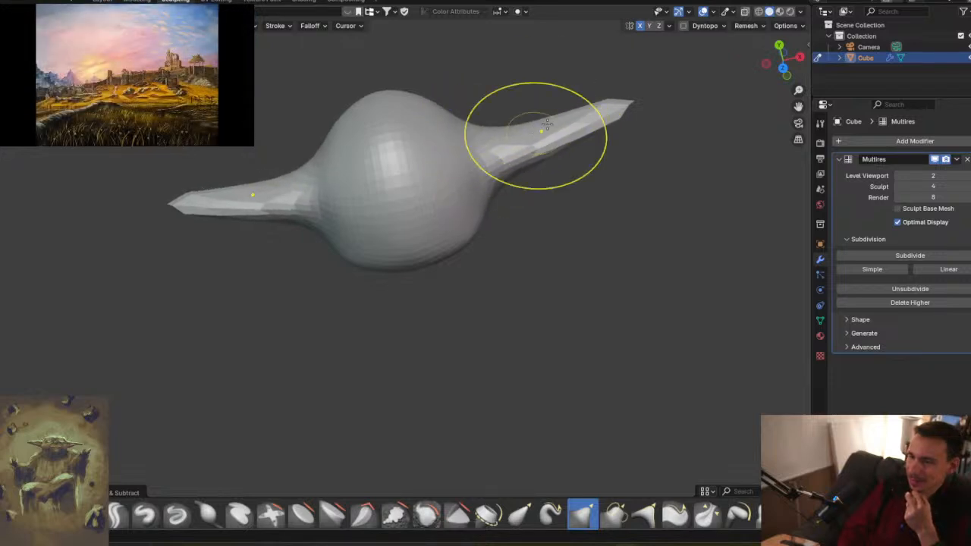
{"action": "mouse_move", "coordinate": [515, 135]}
{"action": "middle_mouse_down"}
{"action": "mouse_move", "coordinate": [488, 191]}
{"action": "mouse_move", "coordinate": [541, 174]}
{"action": "middle_mouse_up"}
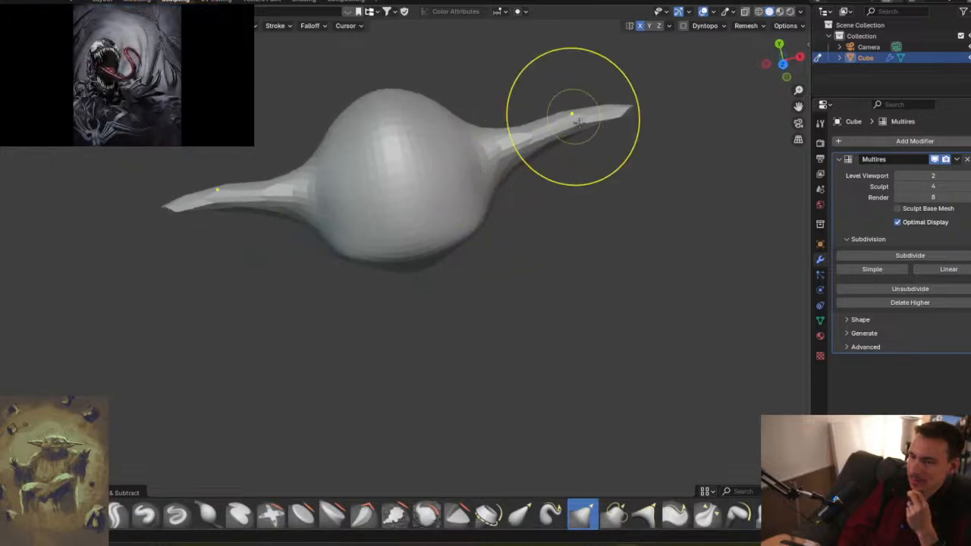
{"action": "middle_click_drag", "start_coordinate": [523, 132], "coordinate": [527, 174]}
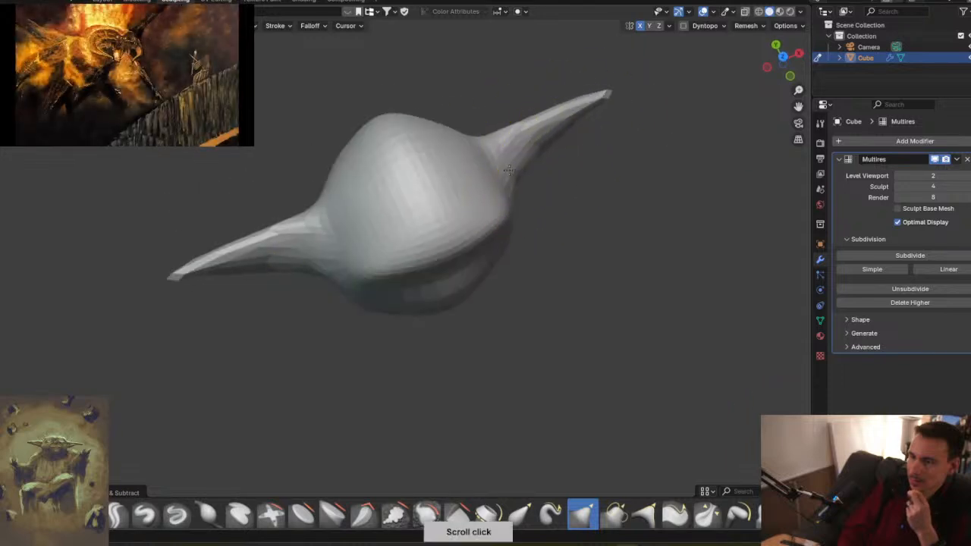
{"action": "middle_click_drag", "start_coordinate": [509, 144], "coordinate": [518, 178]}
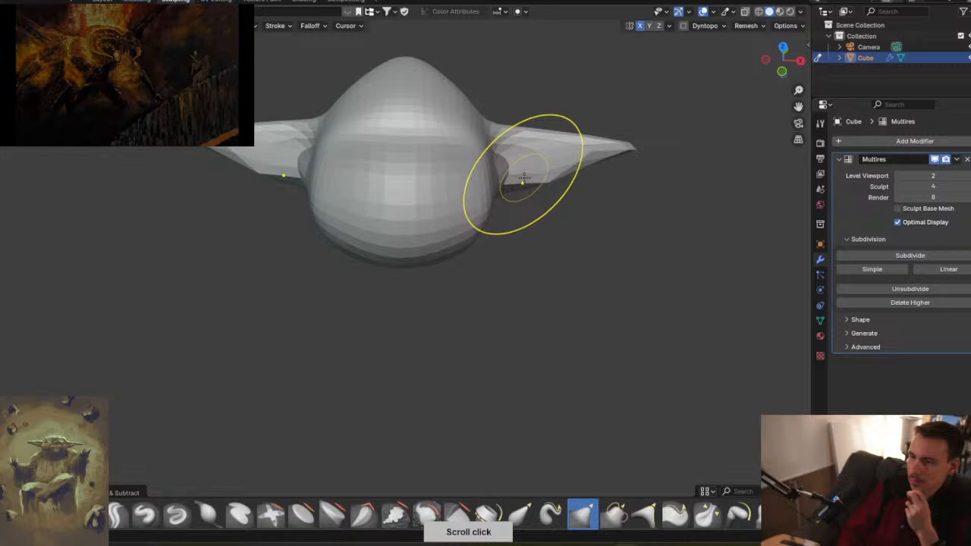
- Refine the ears' lower edges and the hollow where they join the head
{"action": "left_click_drag", "start_coordinate": [588, 157], "coordinate": [594, 166]}
{"action": "mouse_move", "coordinate": [524, 189]}
{"action": "middle_mouse_down"}
{"action": "mouse_move", "coordinate": [531, 243]}
{"action": "mouse_move", "coordinate": [531, 173]}
{"action": "middle_mouse_up"}
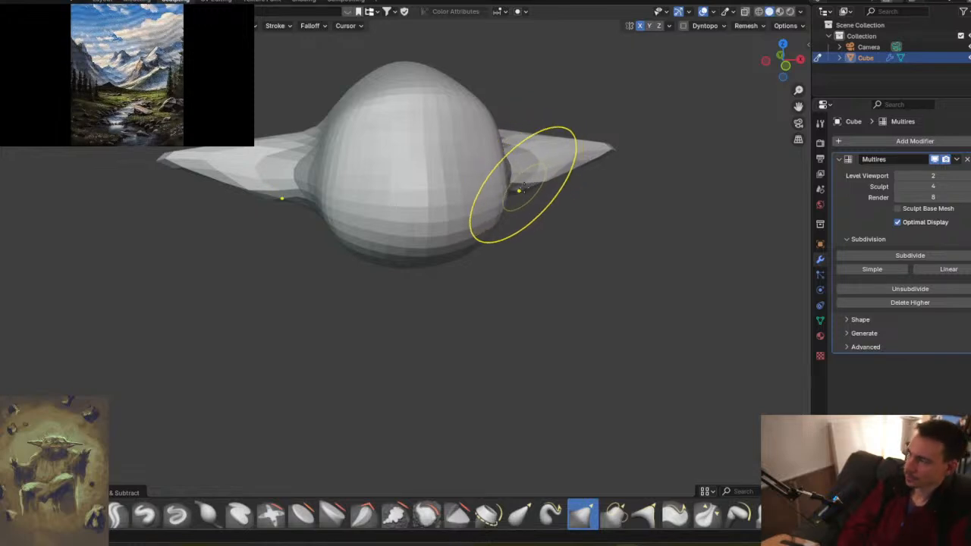
{"action": "middle_click_drag", "start_coordinate": [522, 190], "coordinate": [427, 210]}
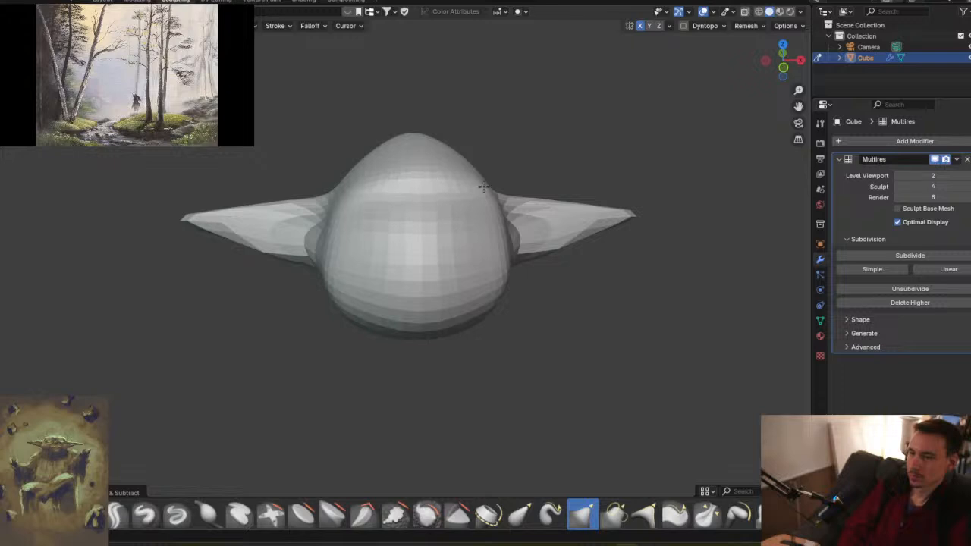
{"action": "middle_click_drag", "start_coordinate": [443, 210], "coordinate": [475, 215]}
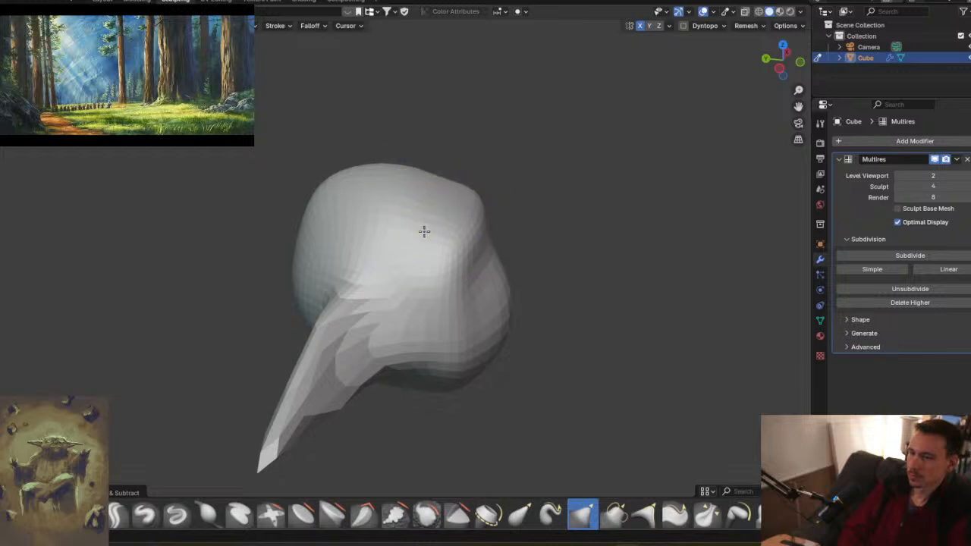
{"action": "middle_click_drag", "start_coordinate": [482, 241], "coordinate": [445, 200]}
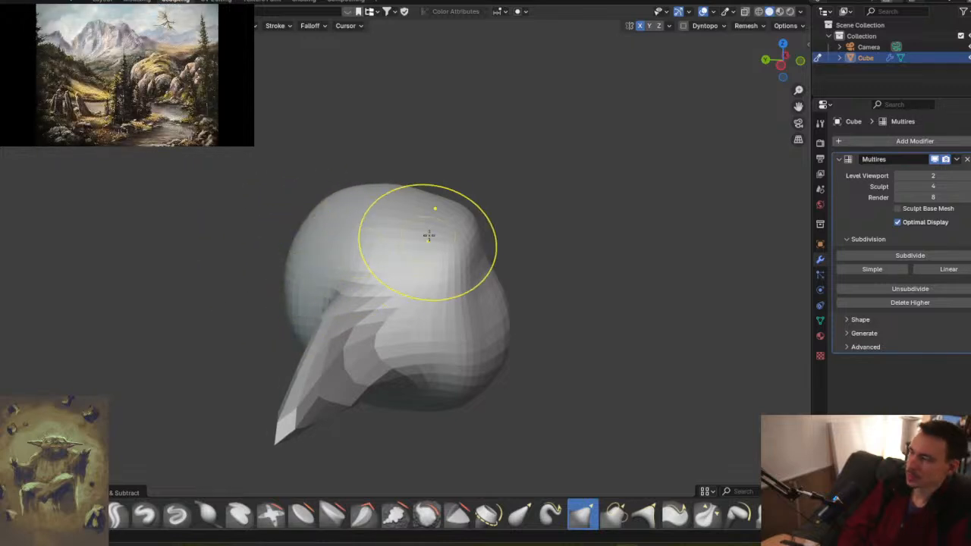
{"action": "mouse_move", "coordinate": [478, 255]}
{"action": "middle_mouse_down"}
{"action": "mouse_move", "coordinate": [353, 232]}
{"action": "mouse_move", "coordinate": [397, 310]}
{"action": "mouse_move", "coordinate": [478, 173]}
{"action": "mouse_move", "coordinate": [486, 286]}
{"action": "middle_mouse_up"}
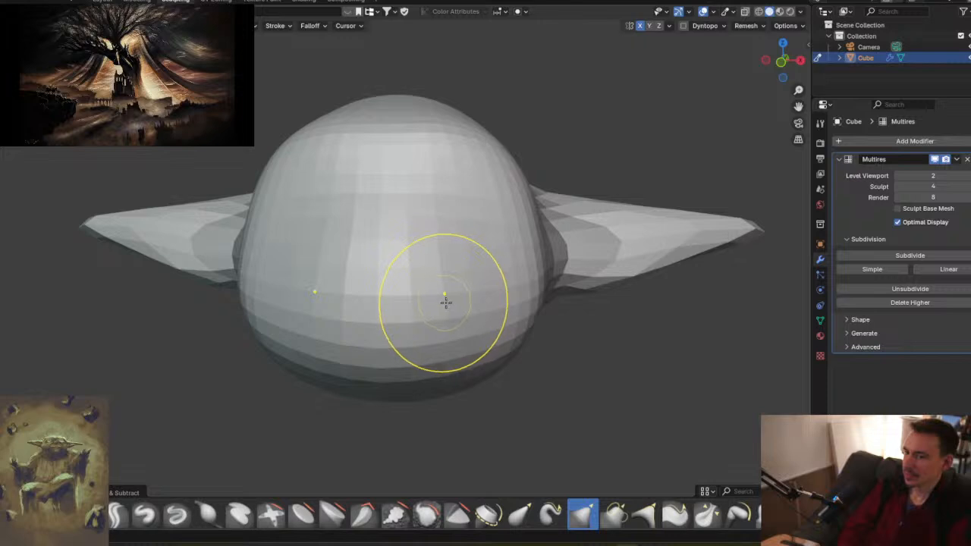
{"action": "mouse_move", "coordinate": [618, 217]}
{"action": "middle_mouse_down"}
{"action": "mouse_move", "coordinate": [572, 247]}
{"action": "mouse_move", "coordinate": [480, 217]}
{"action": "mouse_move", "coordinate": [471, 304]}
{"action": "middle_mouse_up"}
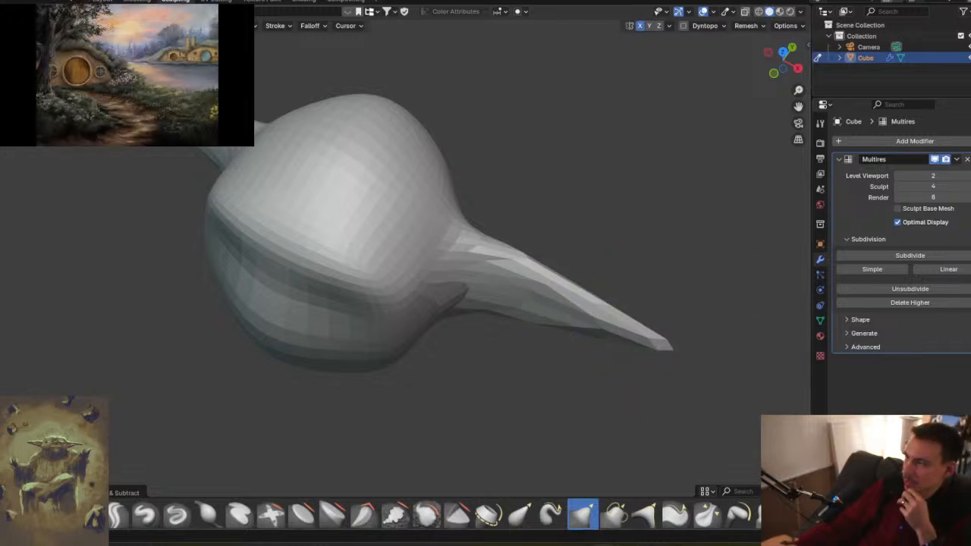
- Bring up the Yoda reference board and examine the painting of the seated figure leaning on a cane
{"action": "left_click_drag", "start_coordinate": [970, 160], "coordinate": [400, 65]}
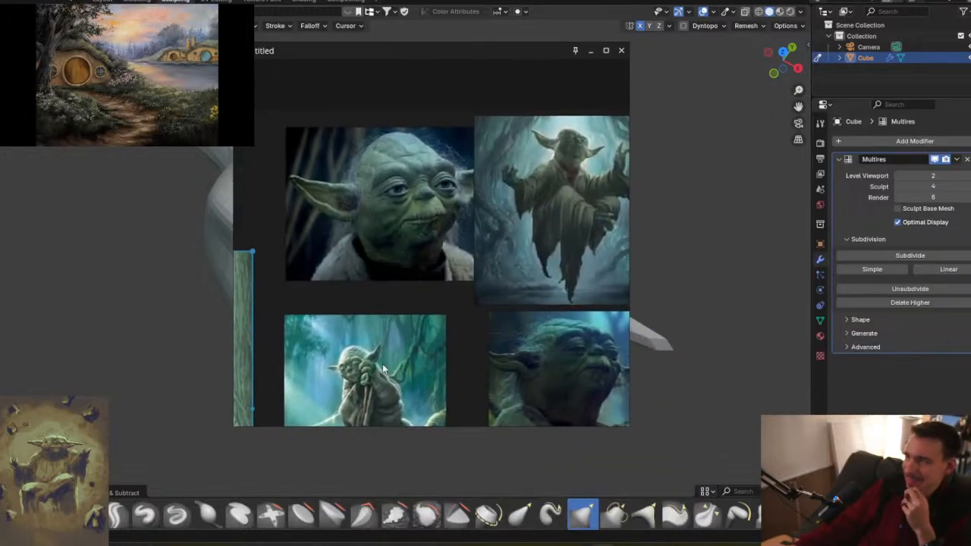
{"action": "scroll", "coordinate": [395, 342], "scroll_direction": "up", "scroll_amount": 5}
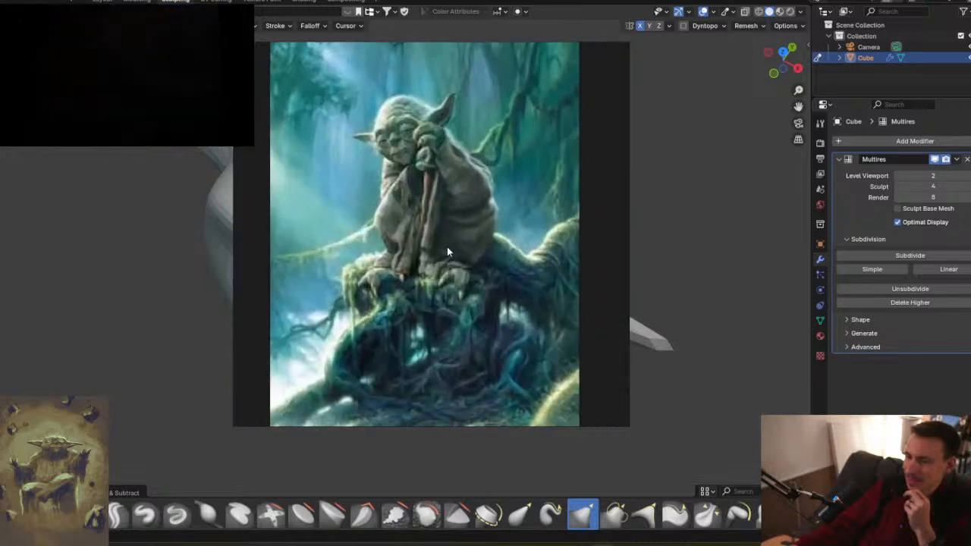
{"action": "scroll", "coordinate": [447, 250], "scroll_direction": "down", "scroll_amount": 2}
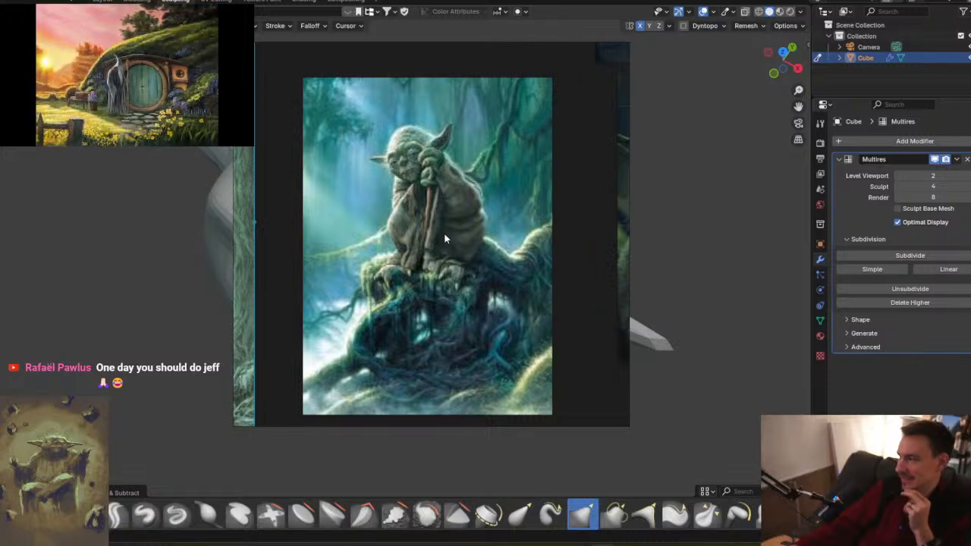
- Study the hunched pose and ear shape in the swamp painting, and move the reference board off the viewport
{"action": "scroll", "coordinate": [427, 237], "scroll_direction": "down", "scroll_amount": 3}
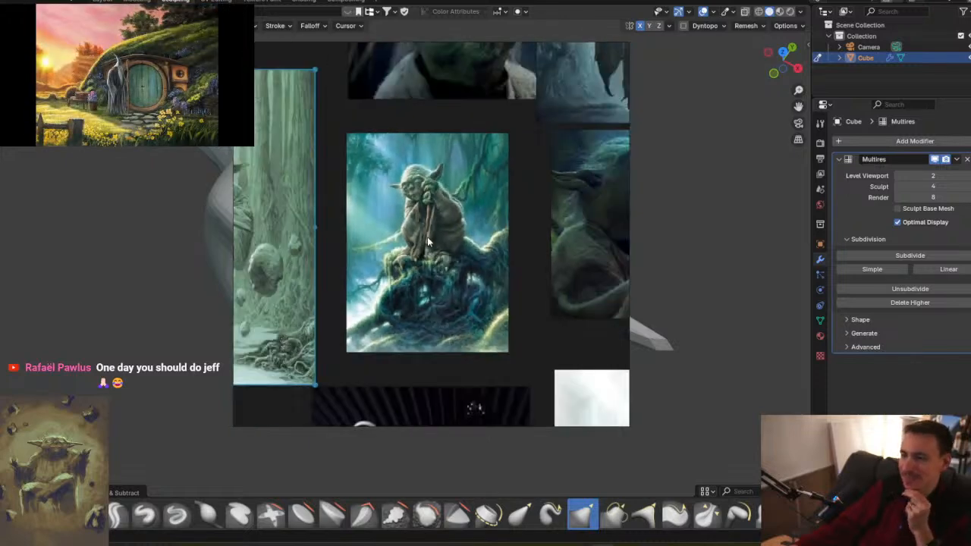
{"action": "scroll", "coordinate": [414, 233], "scroll_direction": "up", "scroll_amount": 2}
{"action": "mouse_move", "coordinate": [433, 230]}
{"action": "middle_mouse_down"}
{"action": "mouse_move", "coordinate": [431, 252]}
{"action": "mouse_move", "coordinate": [441, 233]}
{"action": "middle_mouse_up"}
{"action": "double_click", "coordinate": [441, 233]}
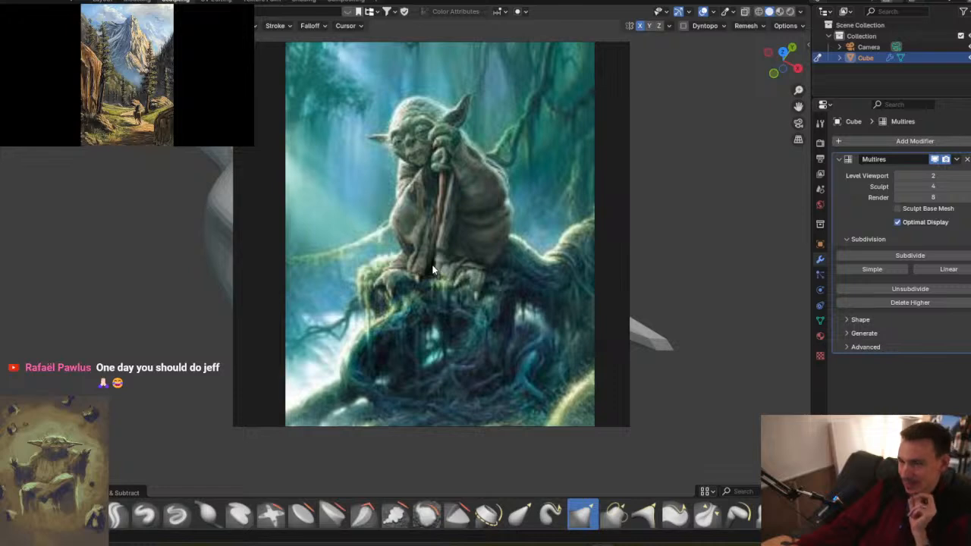
{"action": "scroll", "coordinate": [433, 269], "scroll_direction": "down", "scroll_amount": 2}
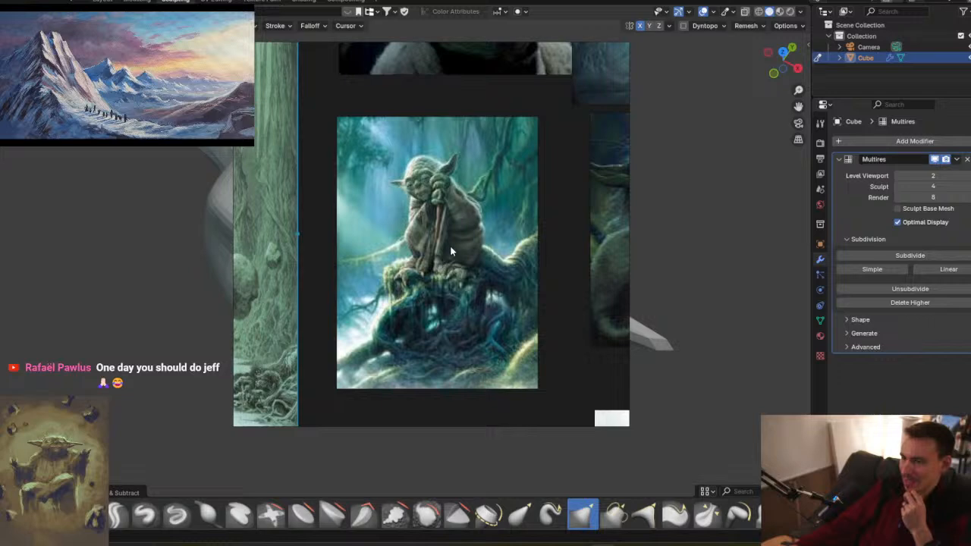
{"action": "scroll", "coordinate": [450, 246], "scroll_direction": "down", "scroll_amount": 2}
{"action": "scroll", "coordinate": [450, 247], "scroll_direction": "up", "scroll_amount": 2}
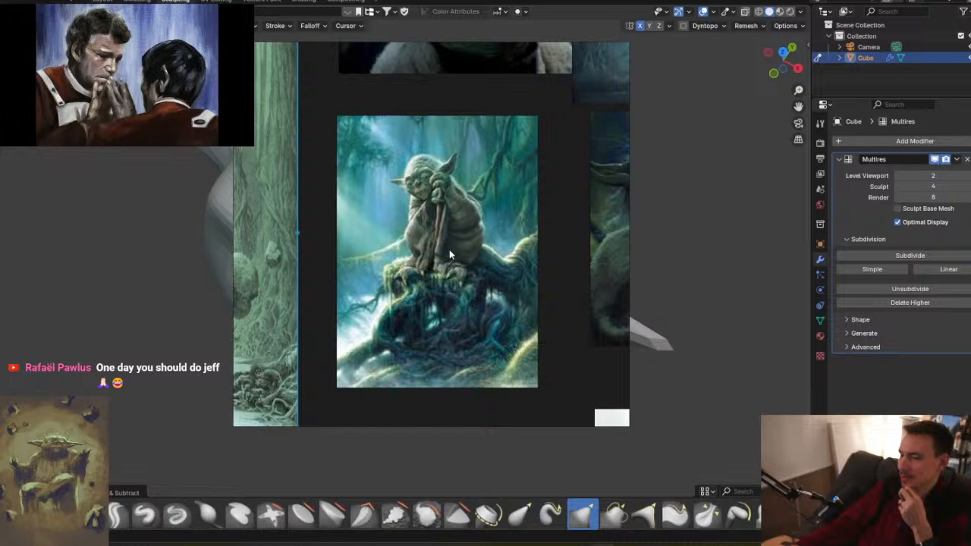
{"action": "scroll", "coordinate": [450, 256], "scroll_direction": "up", "scroll_amount": 1}
{"action": "middle_click_drag", "start_coordinate": [451, 252], "coordinate": [454, 244]}
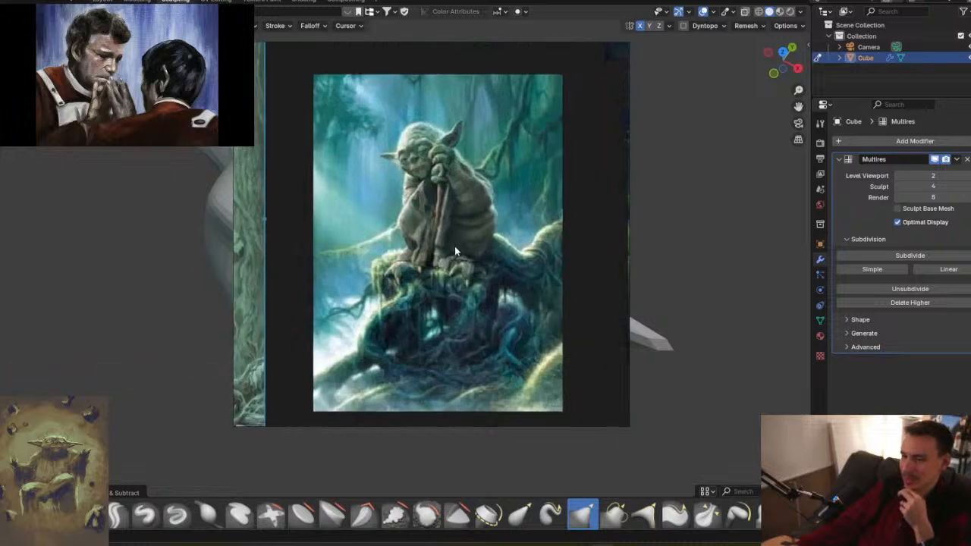
{"action": "left_click_drag", "start_coordinate": [507, 61], "coordinate": [472, 84]}
{"action": "left_click_drag", "start_coordinate": [412, 91], "coordinate": [970, 99]}
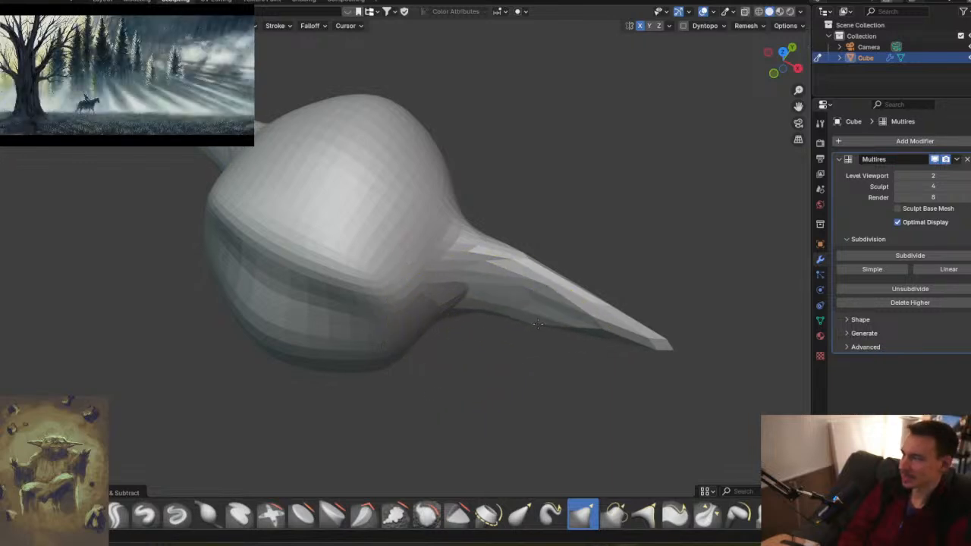
- Bend the ear tips downward and lift the upper edge of each ear just before the tip
{"action": "middle_click_drag", "start_coordinate": [557, 330], "coordinate": [608, 274]}
{"action": "left_click_drag", "start_coordinate": [592, 305], "coordinate": [578, 278]}
{"action": "left_click_drag", "start_coordinate": [645, 282], "coordinate": [650, 305]}
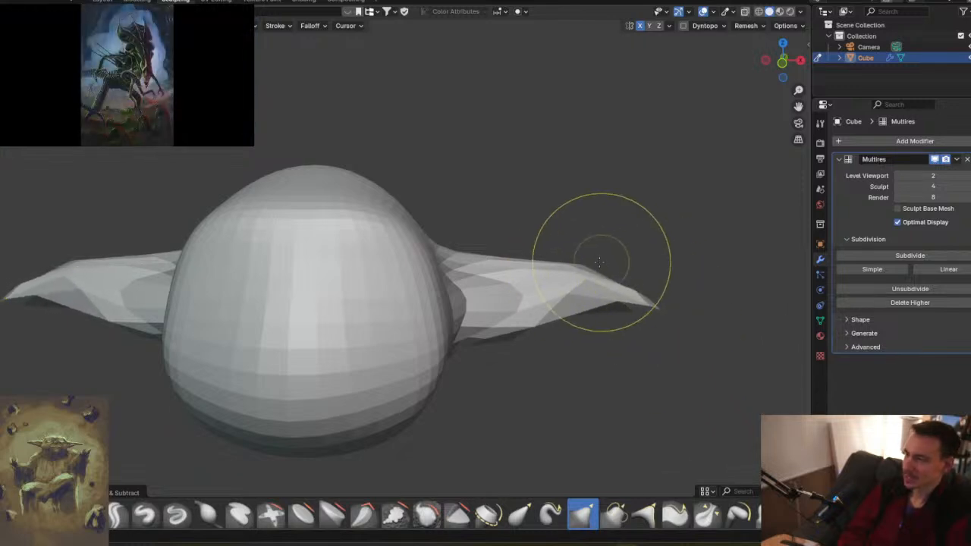
{"action": "left_click_drag", "start_coordinate": [579, 269], "coordinate": [590, 266]}
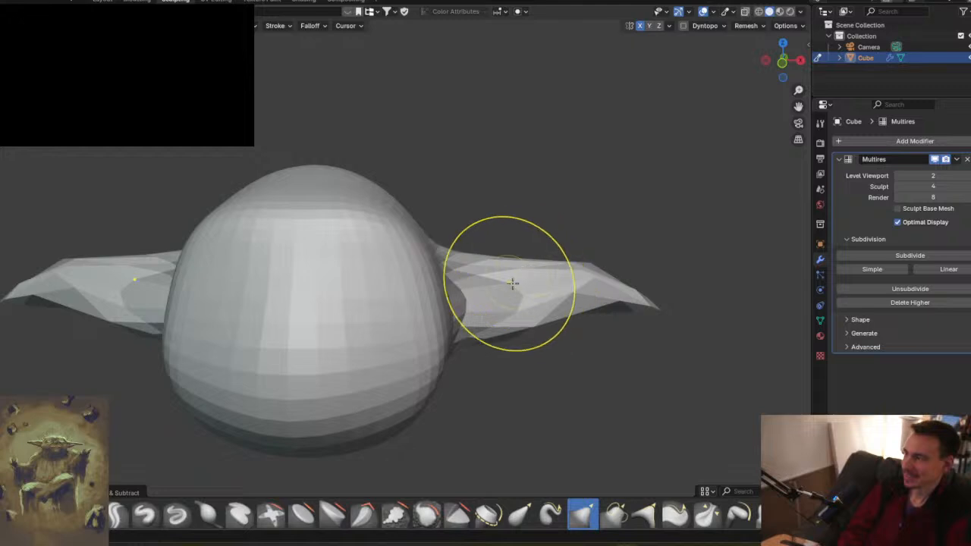
- Examine the shape and thickness of both ears from above, the side and the front of the head
{"action": "middle_click_drag", "start_coordinate": [563, 284], "coordinate": [465, 297]}
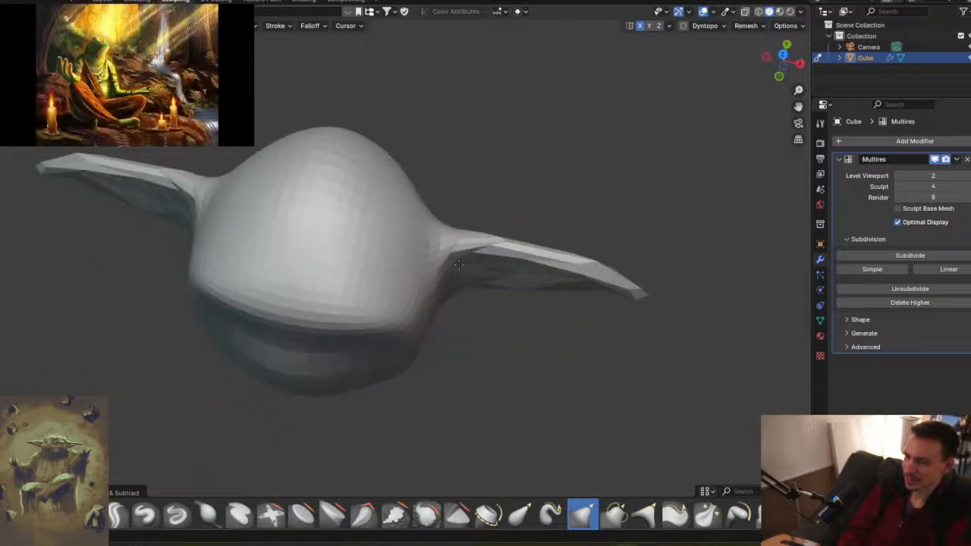
{"action": "mouse_move", "coordinate": [460, 293]}
{"action": "middle_mouse_down"}
{"action": "mouse_move", "coordinate": [508, 289]}
{"action": "mouse_move", "coordinate": [498, 275]}
{"action": "mouse_move", "coordinate": [505, 271]}
{"action": "mouse_move", "coordinate": [461, 245]}
{"action": "middle_mouse_up"}
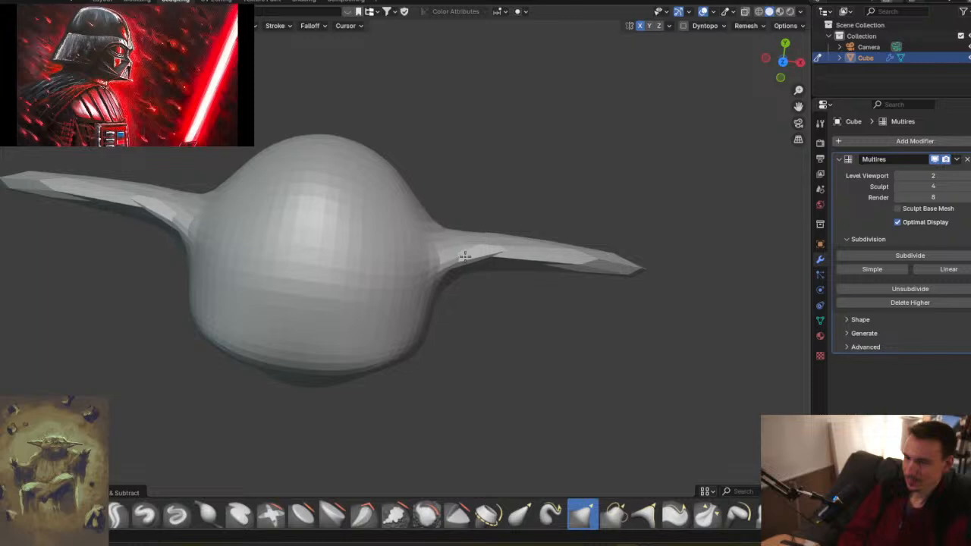
{"action": "mouse_move", "coordinate": [531, 307]}
{"action": "middle_mouse_down"}
{"action": "mouse_move", "coordinate": [546, 281]}
{"action": "mouse_move", "coordinate": [520, 315]}
{"action": "mouse_move", "coordinate": [566, 245]}
{"action": "mouse_move", "coordinate": [553, 286]}
{"action": "mouse_move", "coordinate": [546, 273]}
{"action": "mouse_move", "coordinate": [624, 220]}
{"action": "mouse_move", "coordinate": [609, 214]}
{"action": "mouse_move", "coordinate": [602, 275]}
{"action": "middle_mouse_up"}
{"action": "middle_click_drag", "start_coordinate": [576, 233], "coordinate": [607, 263]}
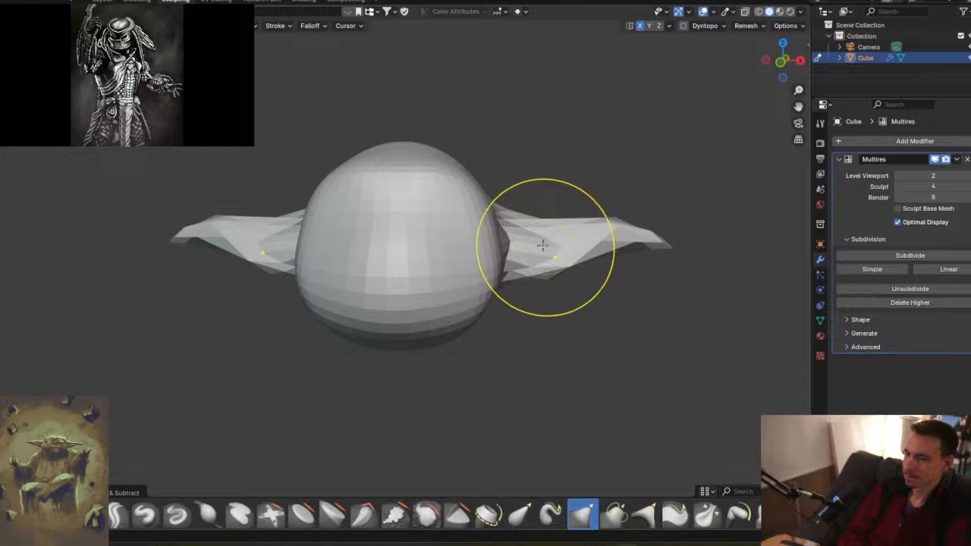
{"action": "mouse_move", "coordinate": [542, 252]}
{"action": "middle_mouse_down"}
{"action": "mouse_move", "coordinate": [557, 232]}
{"action": "mouse_move", "coordinate": [520, 250]}
{"action": "middle_mouse_up"}
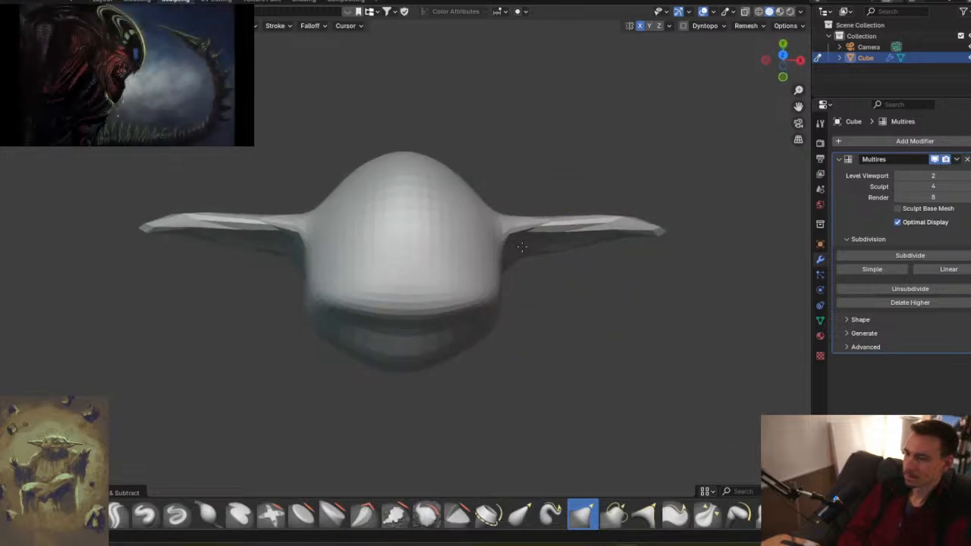
{"action": "mouse_move", "coordinate": [558, 294]}
{"action": "middle_mouse_down"}
{"action": "mouse_move", "coordinate": [640, 282]}
{"action": "mouse_move", "coordinate": [630, 318]}
{"action": "mouse_move", "coordinate": [640, 195]}
{"action": "mouse_move", "coordinate": [442, 290]}
{"action": "middle_mouse_up"}
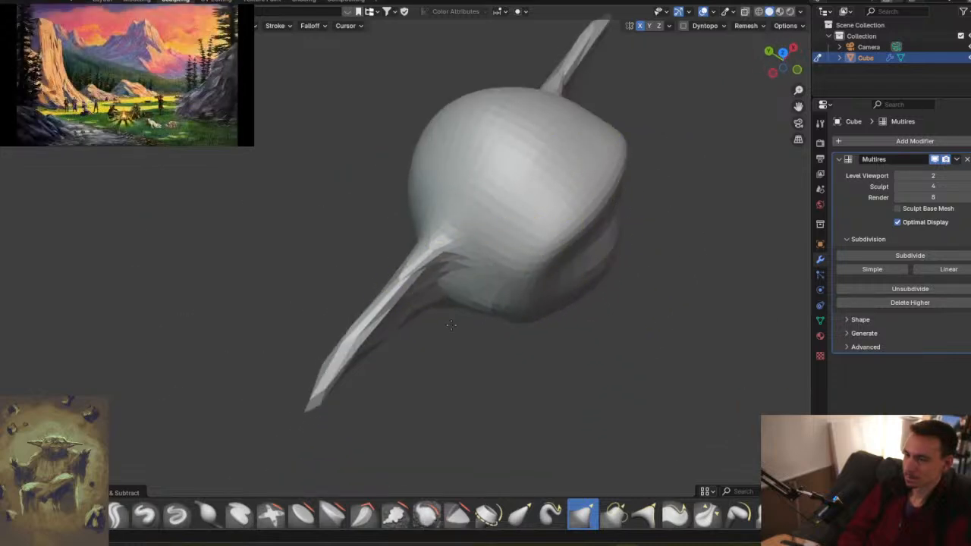
{"action": "middle_click_drag", "start_coordinate": [577, 292], "coordinate": [503, 249]}
{"action": "mouse_move", "coordinate": [539, 281]}
{"action": "middle_mouse_down"}
{"action": "mouse_move", "coordinate": [401, 245]}
{"action": "mouse_move", "coordinate": [455, 241]}
{"action": "mouse_move", "coordinate": [519, 271]}
{"action": "mouse_move", "coordinate": [501, 301]}
{"action": "middle_mouse_up"}
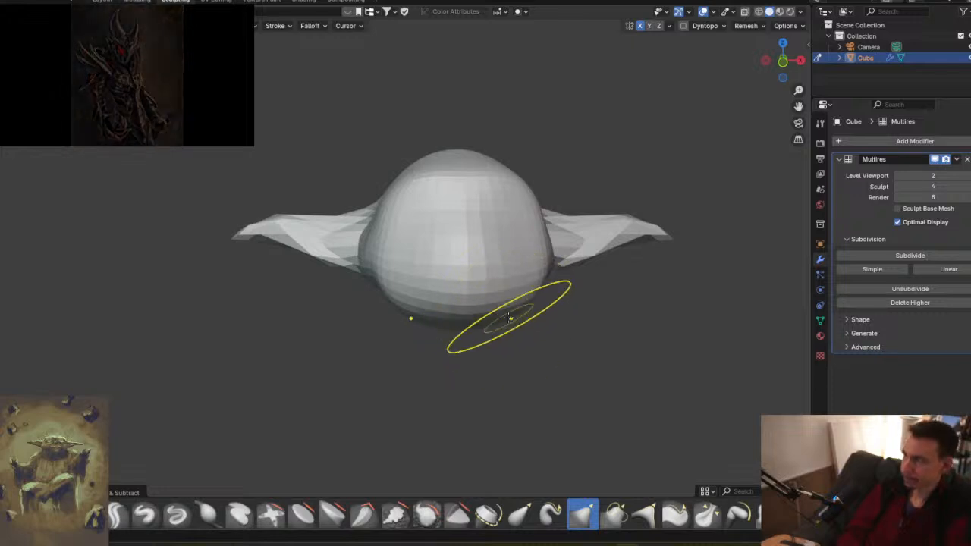
- Reduce the brush size and pull a small blunt nose out of the middle of the face
{"action": "middle_click_drag", "start_coordinate": [470, 292], "coordinate": [527, 280]}
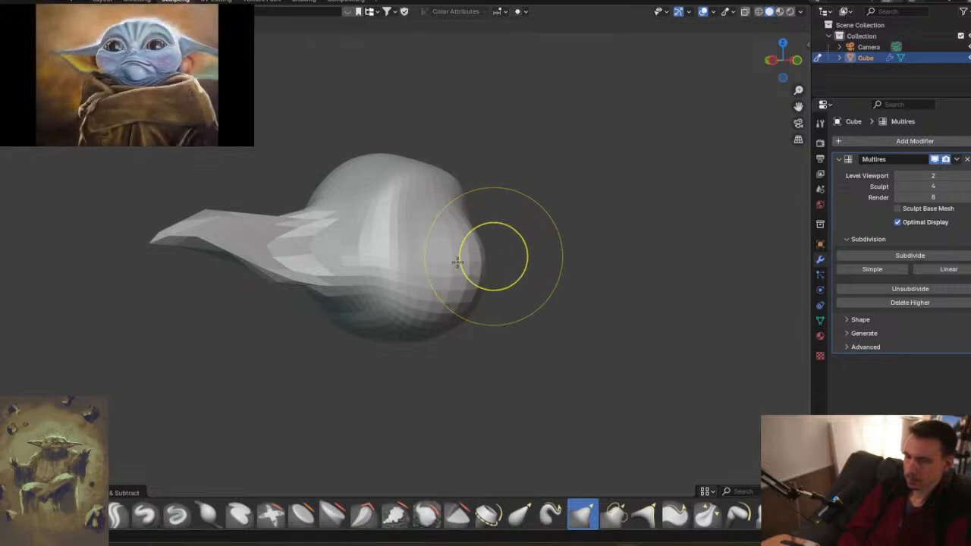
{"action": "left_click", "coordinate": [454, 270]}
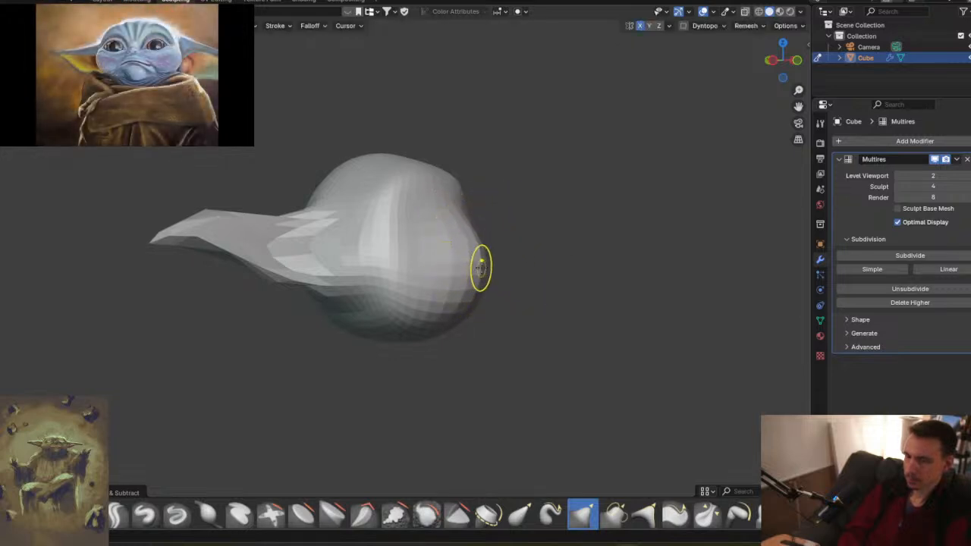
{"action": "middle_click_drag", "start_coordinate": [466, 264], "coordinate": [448, 277]}
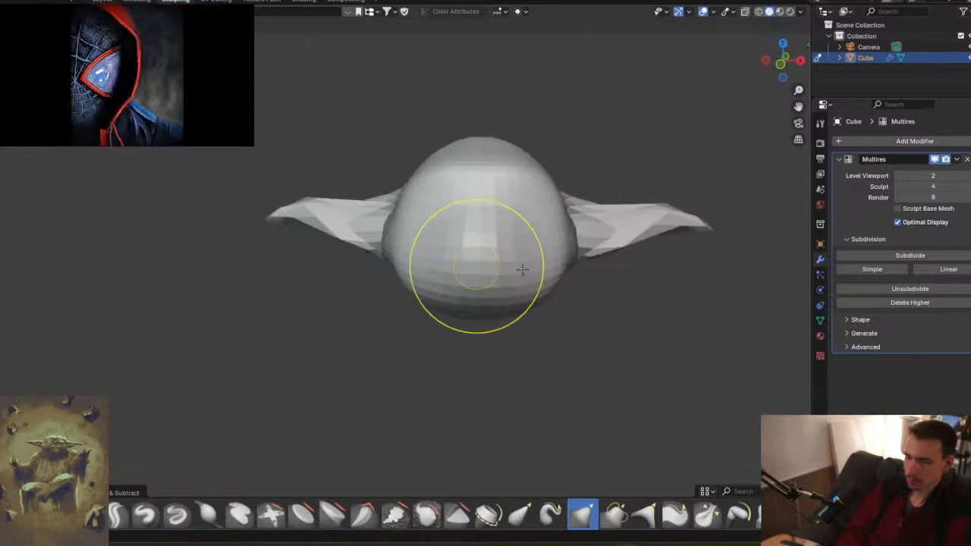
{"action": "mouse_move", "coordinate": [531, 264]}
{"action": "middle_mouse_down"}
{"action": "mouse_move", "coordinate": [484, 255]}
{"action": "mouse_move", "coordinate": [507, 251]}
{"action": "middle_mouse_up"}
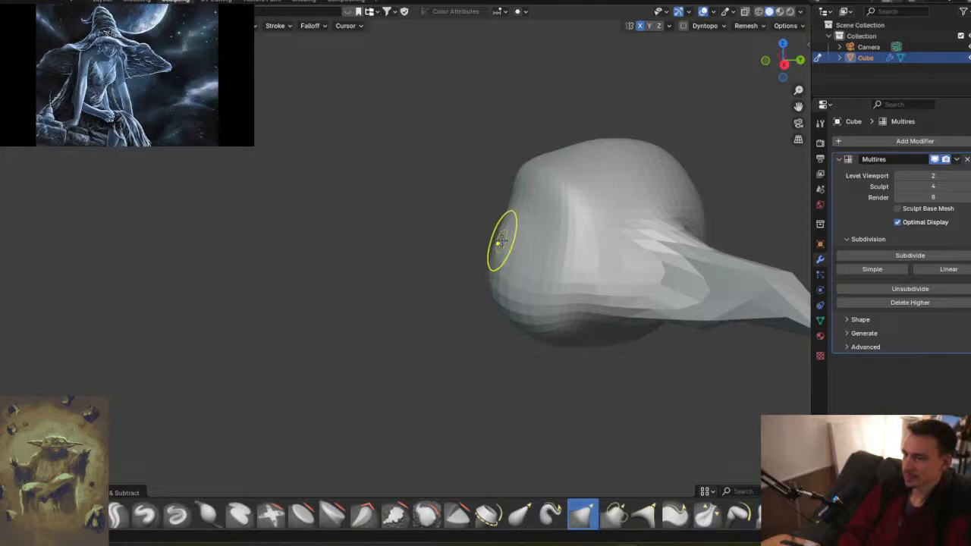
{"action": "mouse_move", "coordinate": [458, 248]}
{"action": "middle_mouse_down"}
{"action": "mouse_move", "coordinate": [566, 251]}
{"action": "mouse_move", "coordinate": [538, 223]}
{"action": "middle_mouse_up"}
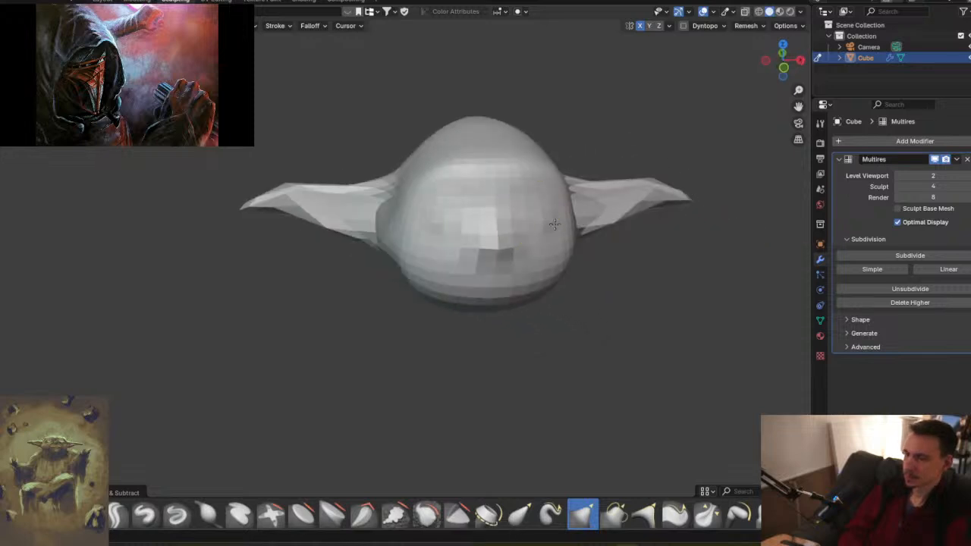
{"action": "mouse_move", "coordinate": [596, 217]}
{"action": "middle_mouse_down"}
{"action": "mouse_move", "coordinate": [565, 289]}
{"action": "mouse_move", "coordinate": [537, 217]}
{"action": "middle_mouse_up"}
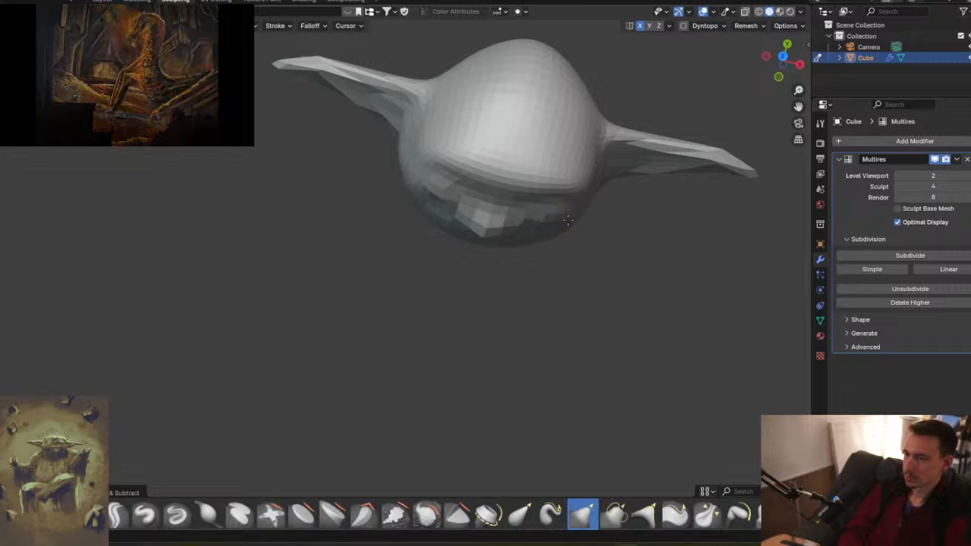
- Push shallow eye sockets into the face on both sides of the nose, below the brow
{"action": "mouse_move", "coordinate": [568, 221]}
{"action": "middle_mouse_down"}
{"action": "mouse_move", "coordinate": [567, 273]}
{"action": "mouse_move", "coordinate": [560, 200]}
{"action": "mouse_move", "coordinate": [542, 274]}
{"action": "mouse_move", "coordinate": [553, 228]}
{"action": "mouse_move", "coordinate": [562, 226]}
{"action": "middle_mouse_up"}
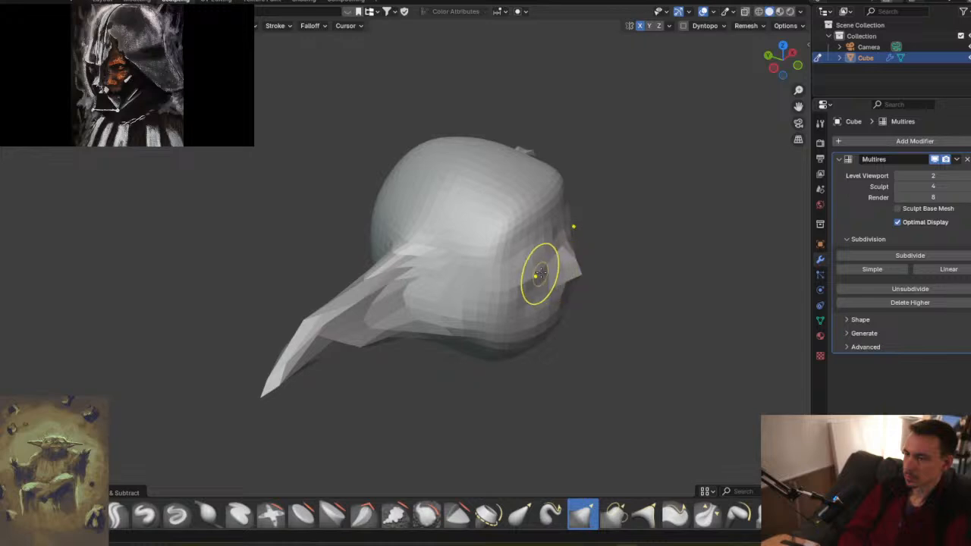
{"action": "left_click_drag", "start_coordinate": [535, 280], "coordinate": [527, 286]}
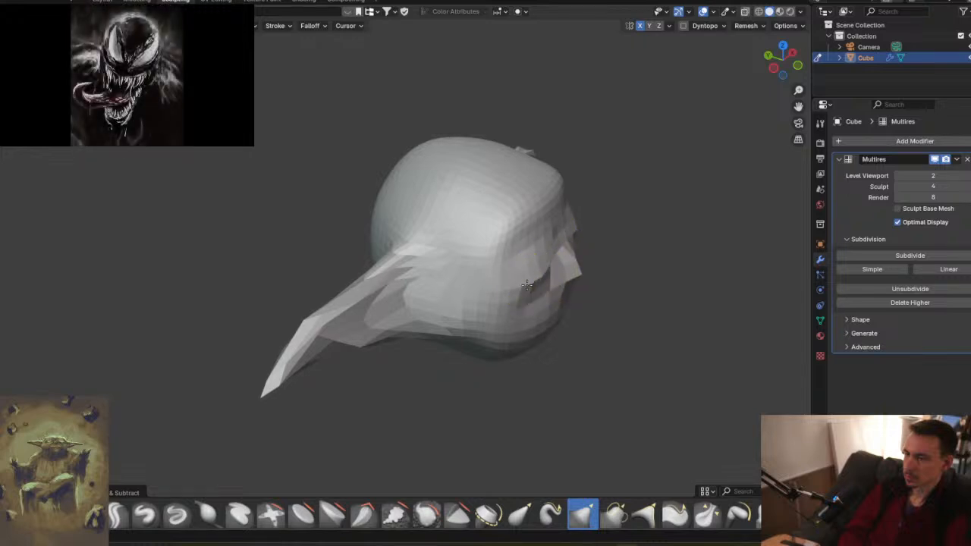
{"action": "middle_click_drag", "start_coordinate": [588, 276], "coordinate": [539, 242]}
{"action": "mouse_move", "coordinate": [613, 277]}
{"action": "middle_mouse_down", "text": "shift"}
{"action": "mouse_move", "coordinate": [540, 247]}
{"action": "mouse_move", "coordinate": [518, 281]}
{"action": "mouse_move", "coordinate": [538, 284]}
{"action": "middle_mouse_up", "text": "shift"}
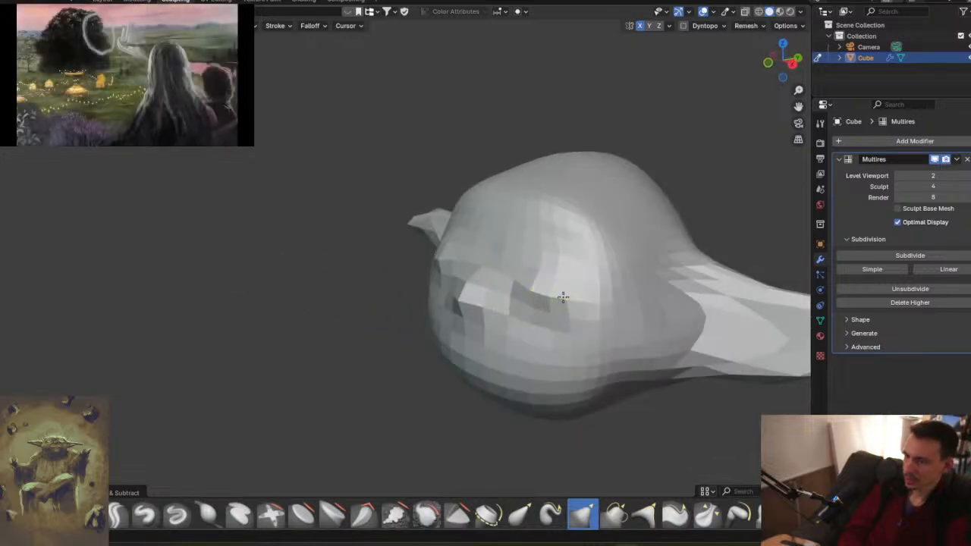
{"action": "middle_click_drag", "start_coordinate": [565, 297], "coordinate": [564, 266]}
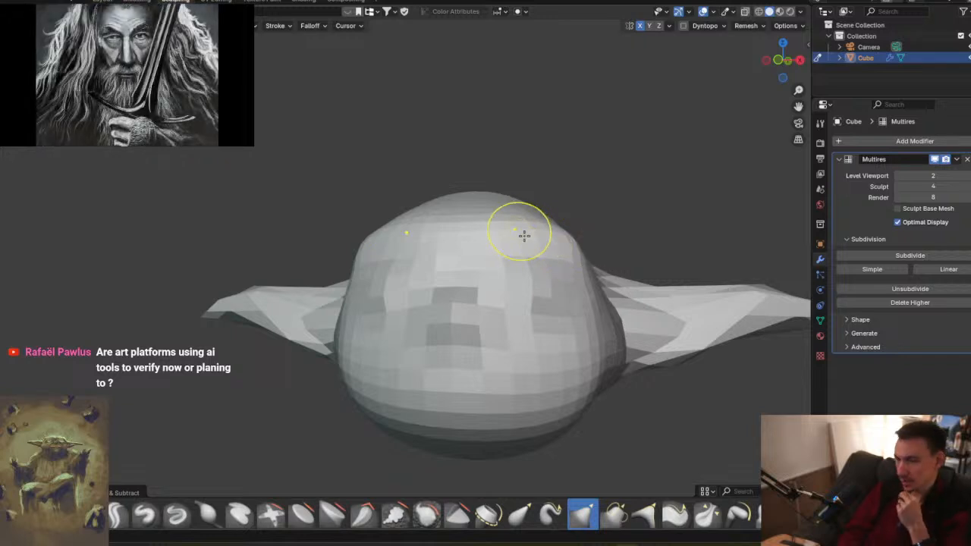
{"action": "middle_click_drag", "start_coordinate": [512, 269], "coordinate": [537, 297]}
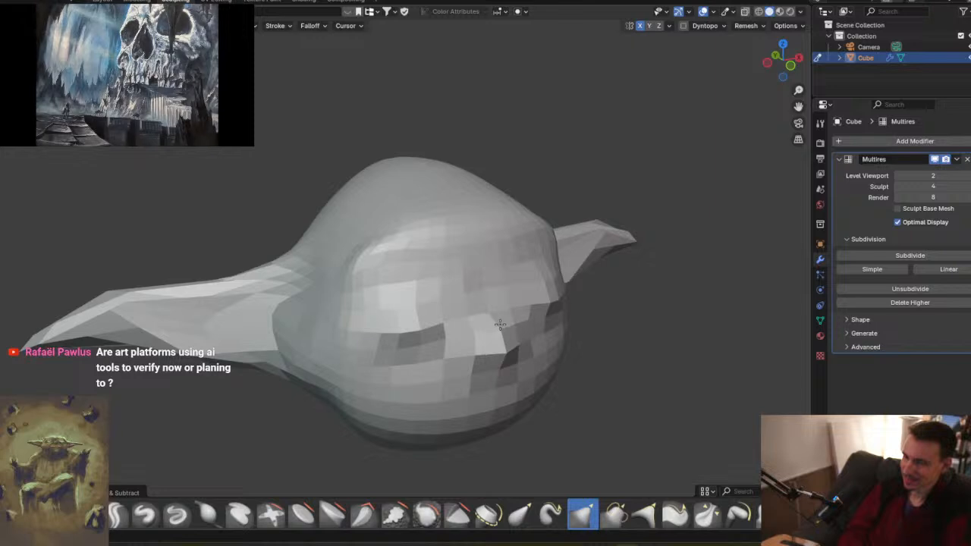
- Pull the lower face forward into a protruding mouth ridge below the nose
{"action": "middle_click_drag", "start_coordinate": [558, 355], "coordinate": [520, 286]}
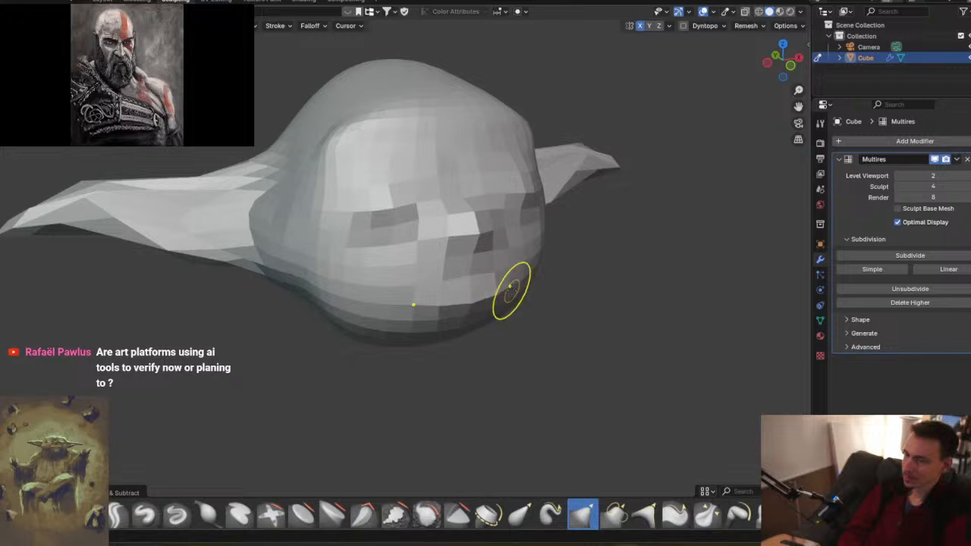
{"action": "left_click_drag", "start_coordinate": [512, 292], "coordinate": [524, 294]}
{"action": "middle_click_drag", "start_coordinate": [506, 299], "coordinate": [488, 288]}
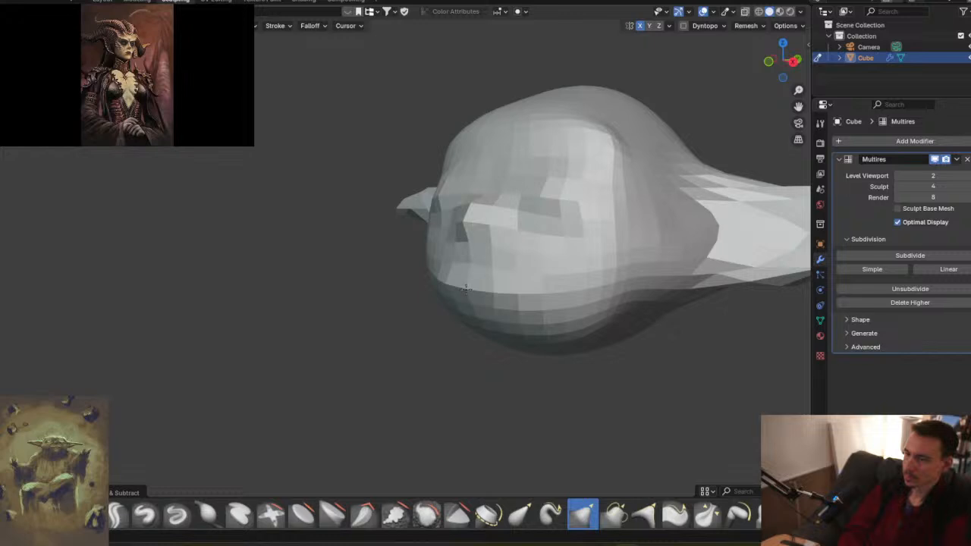
{"action": "mouse_move", "coordinate": [522, 232]}
{"action": "middle_mouse_down"}
{"action": "mouse_move", "coordinate": [646, 220]}
{"action": "mouse_move", "coordinate": [542, 130]}
{"action": "middle_mouse_up"}
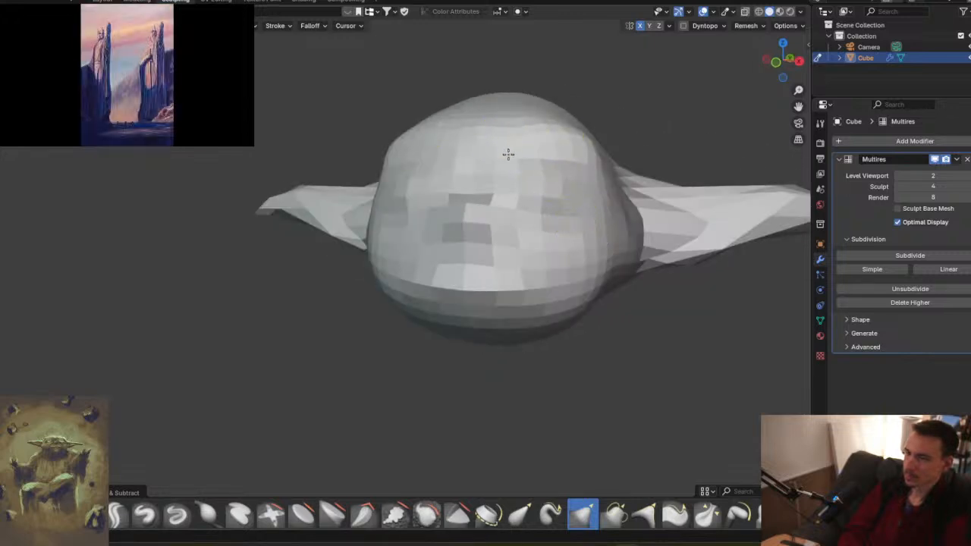
- Shape a raised brow on both sides of the forehead and check it against the head's profile
{"action": "middle_click_drag", "start_coordinate": [507, 160], "coordinate": [597, 189]}
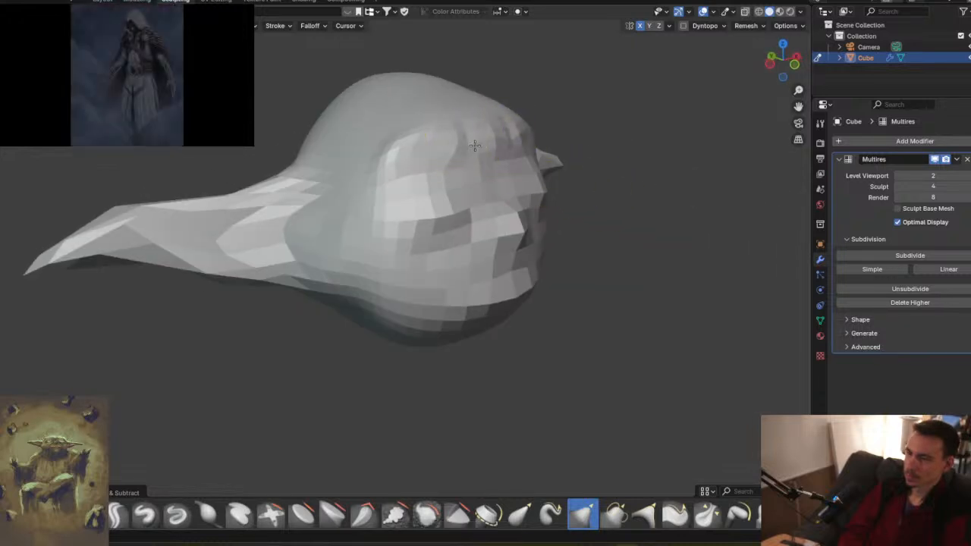
{"action": "middle_click_drag", "start_coordinate": [499, 194], "coordinate": [405, 189]}
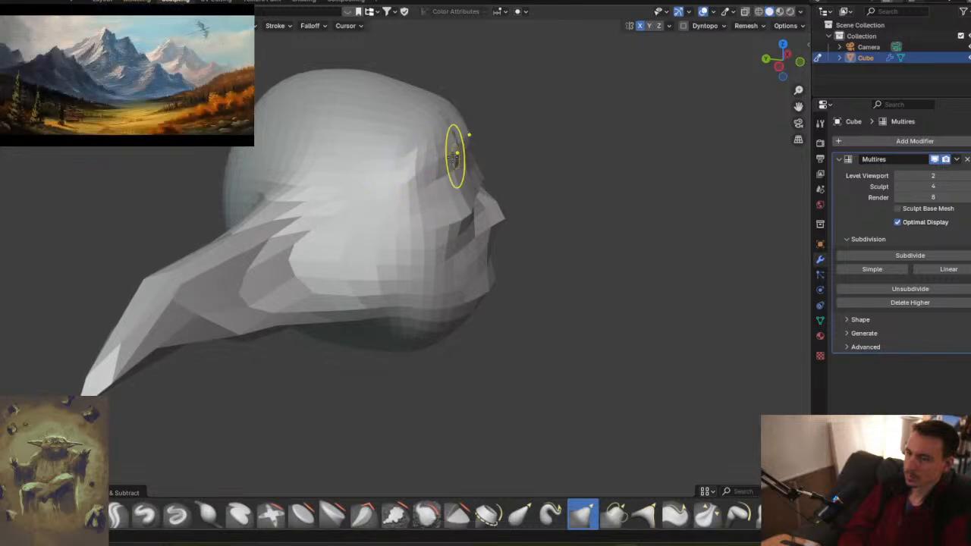
{"action": "middle_click_drag", "start_coordinate": [501, 179], "coordinate": [431, 216]}
{"action": "middle_click_drag", "start_coordinate": [533, 197], "coordinate": [414, 232]}
{"action": "mouse_move", "coordinate": [500, 190]}
{"action": "middle_mouse_down"}
{"action": "mouse_move", "coordinate": [435, 189]}
{"action": "mouse_move", "coordinate": [494, 269]}
{"action": "mouse_move", "coordinate": [427, 217]}
{"action": "mouse_move", "coordinate": [396, 222]}
{"action": "mouse_move", "coordinate": [463, 277]}
{"action": "mouse_move", "coordinate": [466, 243]}
{"action": "mouse_move", "coordinate": [418, 211]}
{"action": "middle_mouse_up"}
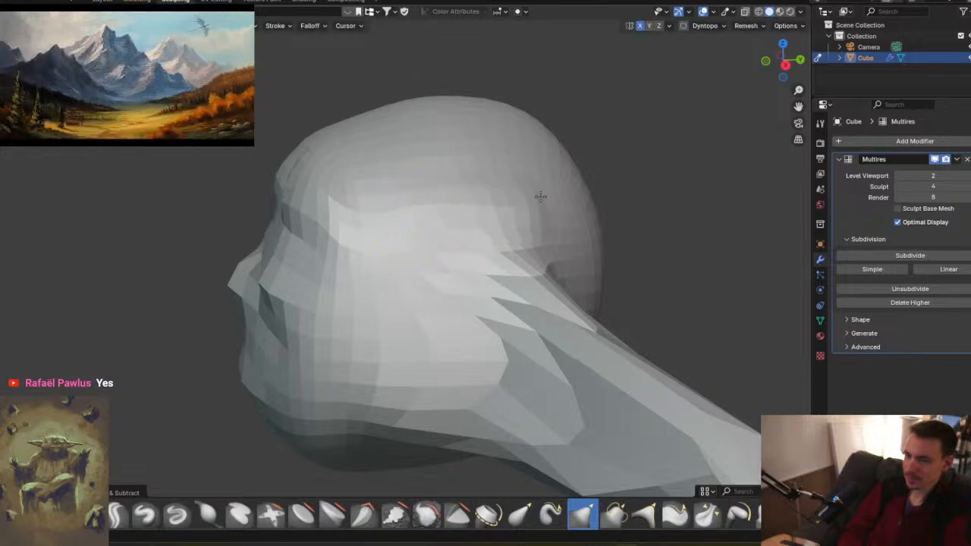
- Pull the chin forward below the mouth ridge, comparing the lower face from the front and in profile
{"action": "mouse_move", "coordinate": [549, 205]}
{"action": "middle_mouse_down"}
{"action": "mouse_move", "coordinate": [526, 233]}
{"action": "mouse_move", "coordinate": [550, 200]}
{"action": "mouse_move", "coordinate": [524, 202]}
{"action": "mouse_move", "coordinate": [518, 304]}
{"action": "mouse_move", "coordinate": [402, 215]}
{"action": "mouse_move", "coordinate": [431, 235]}
{"action": "mouse_move", "coordinate": [401, 169]}
{"action": "middle_mouse_up"}
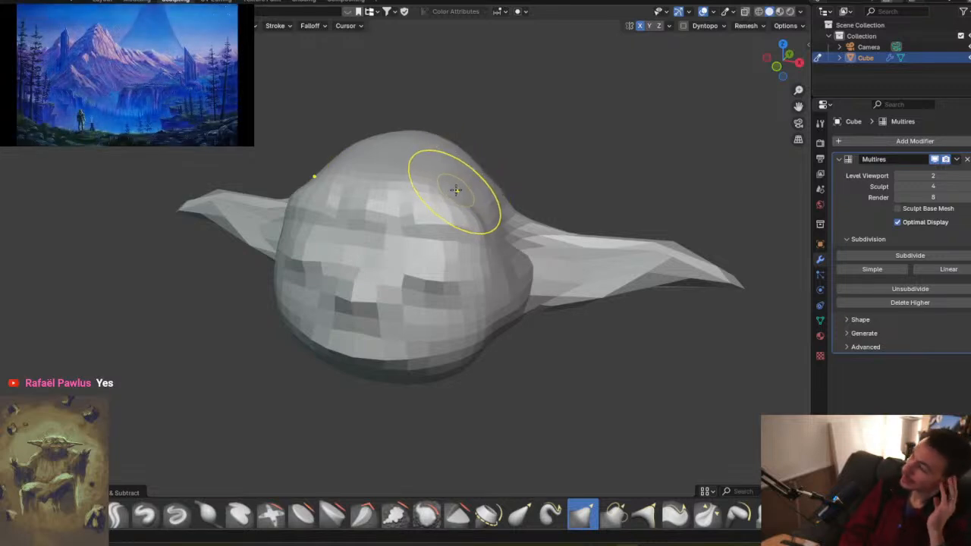
{"action": "mouse_move", "coordinate": [451, 192]}
{"action": "middle_mouse_down"}
{"action": "mouse_move", "coordinate": [412, 223]}
{"action": "mouse_move", "coordinate": [457, 204]}
{"action": "middle_mouse_up"}
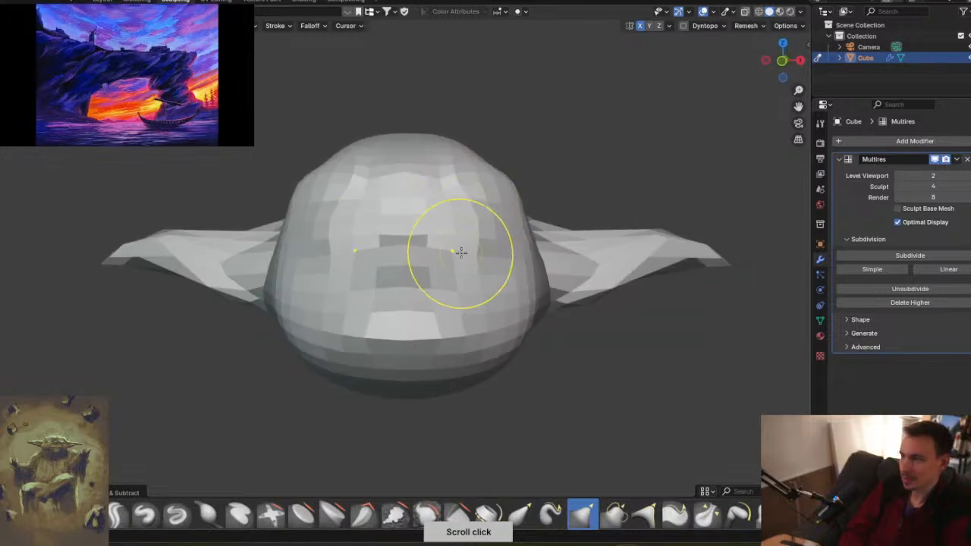
{"action": "middle_click_drag", "start_coordinate": [461, 253], "coordinate": [412, 174]}
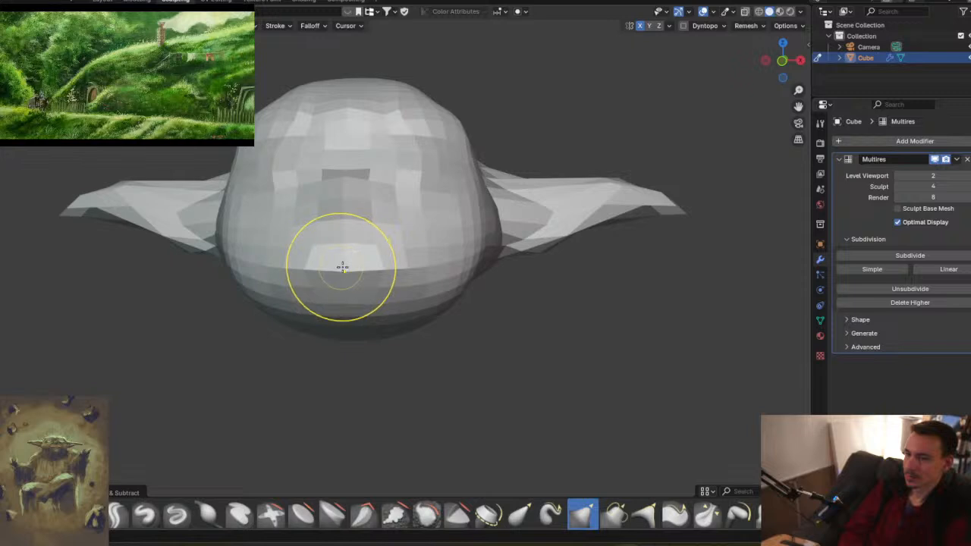
{"action": "middle_click_drag", "start_coordinate": [353, 250], "coordinate": [314, 264]}
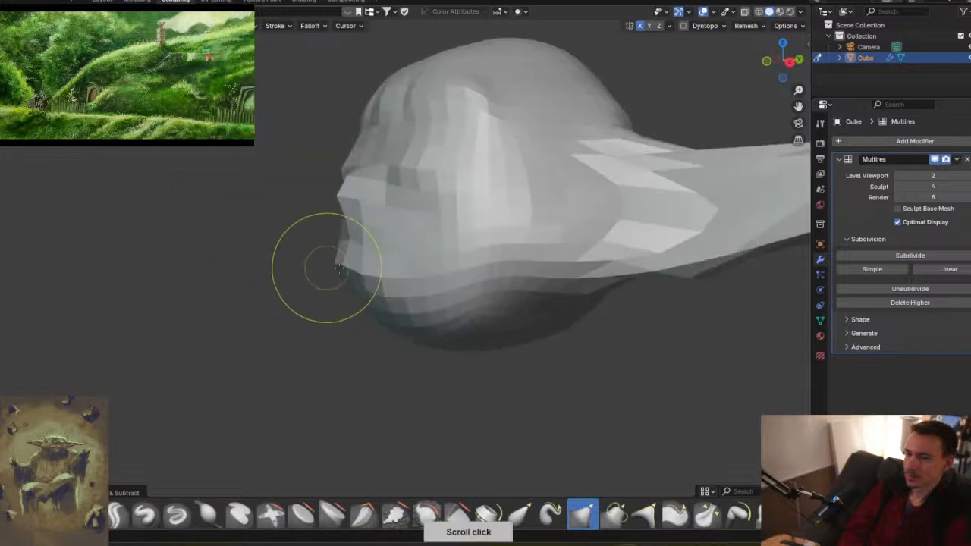
{"action": "left_click_drag", "start_coordinate": [346, 305], "coordinate": [362, 319]}
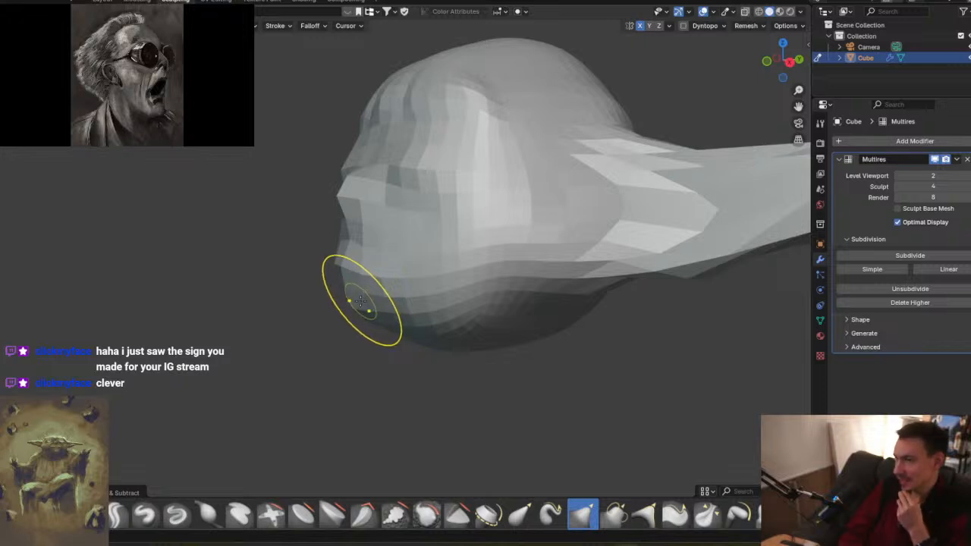
{"action": "middle_click_drag", "start_coordinate": [343, 265], "coordinate": [462, 223]}
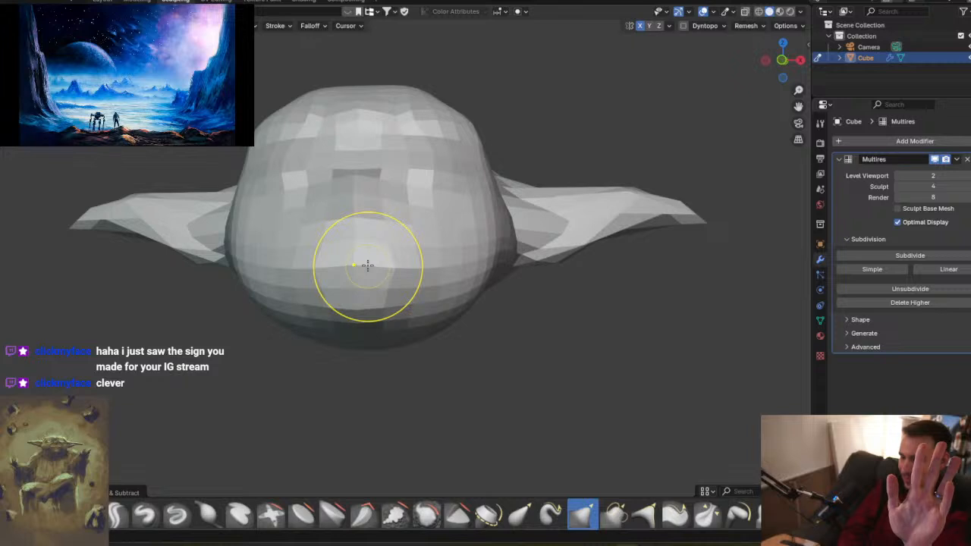
{"action": "middle_click_drag", "start_coordinate": [455, 260], "coordinate": [377, 225]}
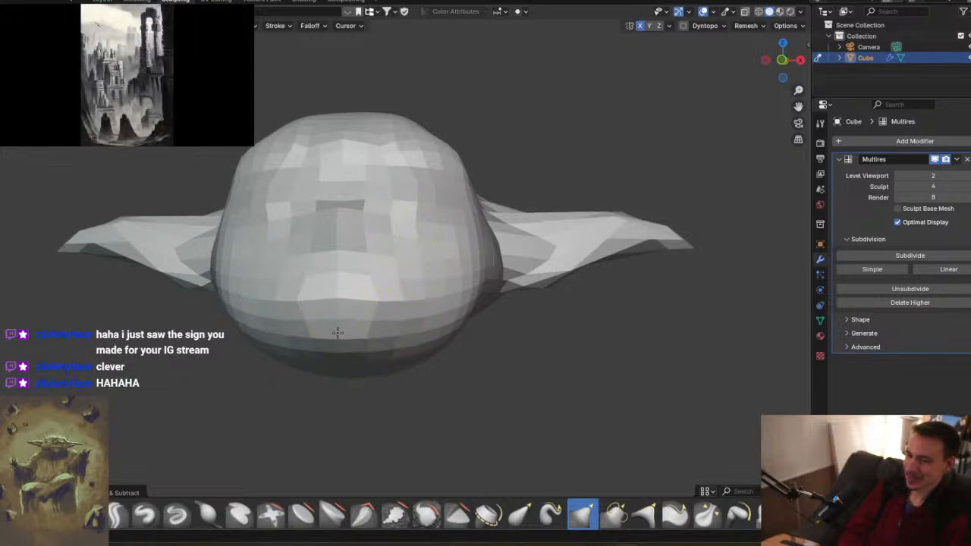
{"action": "middle_click_drag", "start_coordinate": [390, 321], "coordinate": [332, 303]}
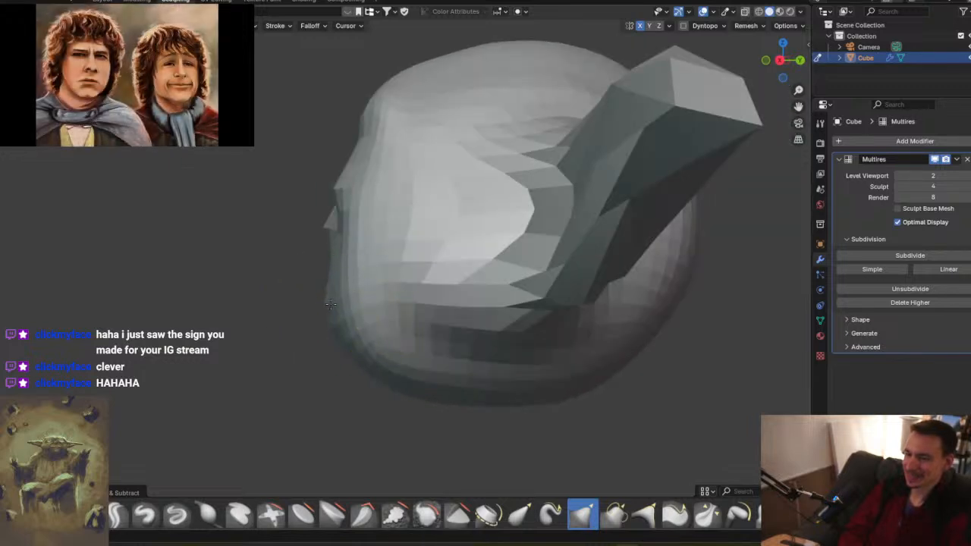
{"action": "middle_click_drag", "start_coordinate": [303, 271], "coordinate": [286, 297]}
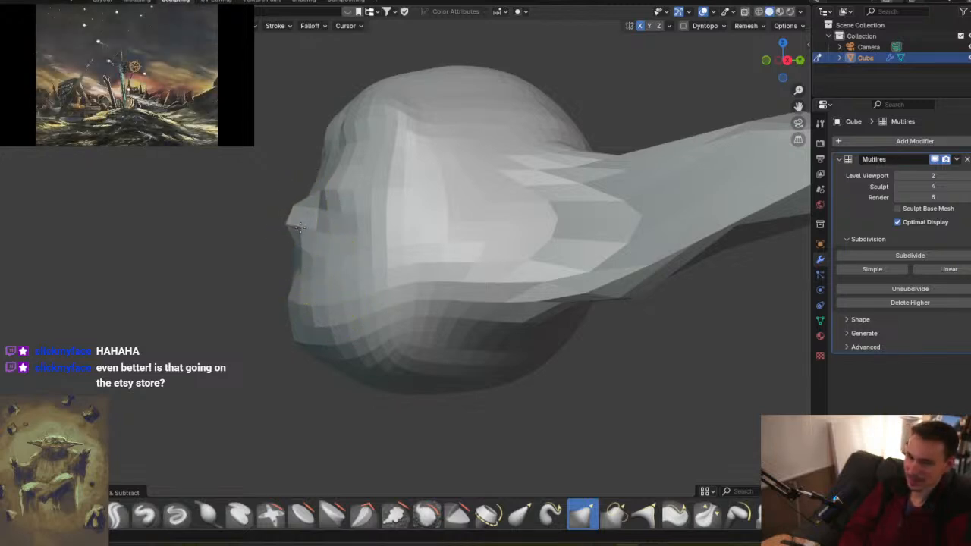
- Raise the Multires sculpt level to 5 for finer detail on the head and ears
{"action": "mouse_move", "coordinate": [293, 245]}
{"action": "middle_mouse_down"}
{"action": "mouse_move", "coordinate": [407, 243]}
{"action": "mouse_move", "coordinate": [394, 239]}
{"action": "middle_mouse_up"}
{"action": "mouse_move", "coordinate": [336, 253]}
{"action": "middle_mouse_down"}
{"action": "mouse_move", "coordinate": [434, 243]}
{"action": "mouse_move", "coordinate": [395, 250]}
{"action": "mouse_move", "coordinate": [408, 253]}
{"action": "mouse_move", "coordinate": [417, 220]}
{"action": "mouse_move", "coordinate": [455, 232]}
{"action": "mouse_move", "coordinate": [417, 216]}
{"action": "mouse_move", "coordinate": [433, 251]}
{"action": "mouse_move", "coordinate": [494, 321]}
{"action": "mouse_move", "coordinate": [456, 238]}
{"action": "mouse_move", "coordinate": [441, 267]}
{"action": "mouse_move", "coordinate": [450, 296]}
{"action": "middle_mouse_up"}
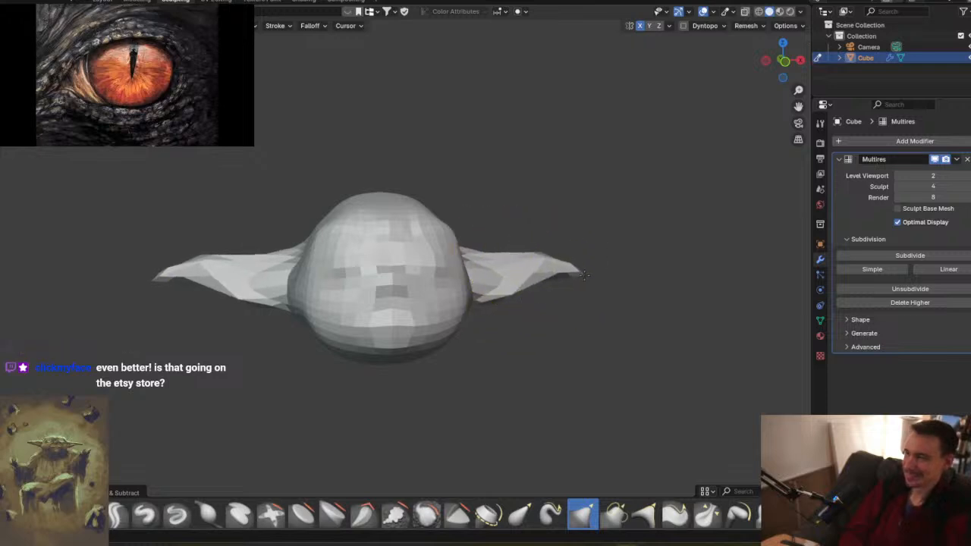
{"action": "mouse_move", "coordinate": [554, 262]}
{"action": "middle_mouse_down"}
{"action": "mouse_move", "coordinate": [510, 283]}
{"action": "mouse_move", "coordinate": [495, 279]}
{"action": "middle_mouse_up"}
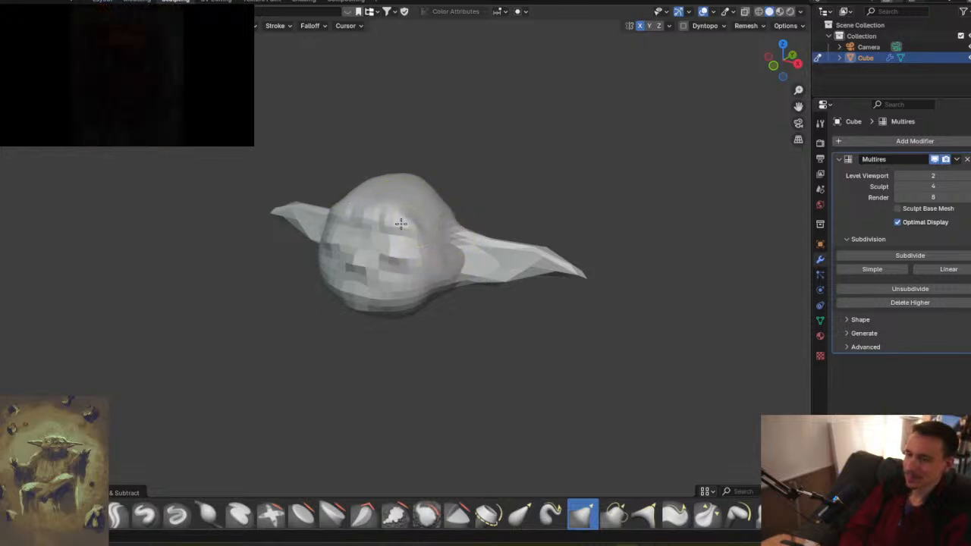
{"action": "middle_click_drag", "start_coordinate": [408, 220], "coordinate": [559, 256]}
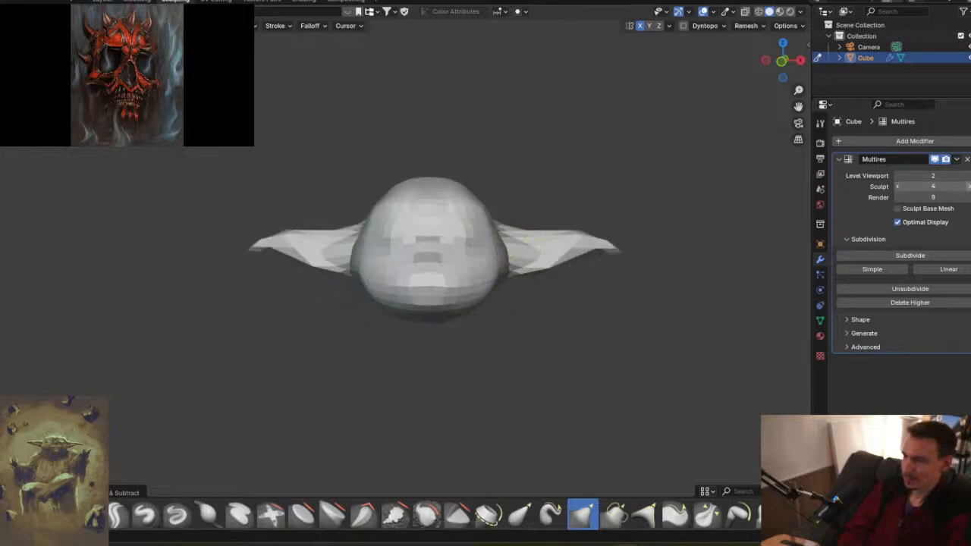
{"action": "left_click", "coordinate": [967, 186]}
{"action": "mouse_move", "coordinate": [458, 258]}
{"action": "middle_mouse_down"}
{"action": "mouse_move", "coordinate": [382, 268]}
{"action": "mouse_move", "coordinate": [425, 326]}
{"action": "mouse_move", "coordinate": [460, 282]}
{"action": "middle_mouse_up"}
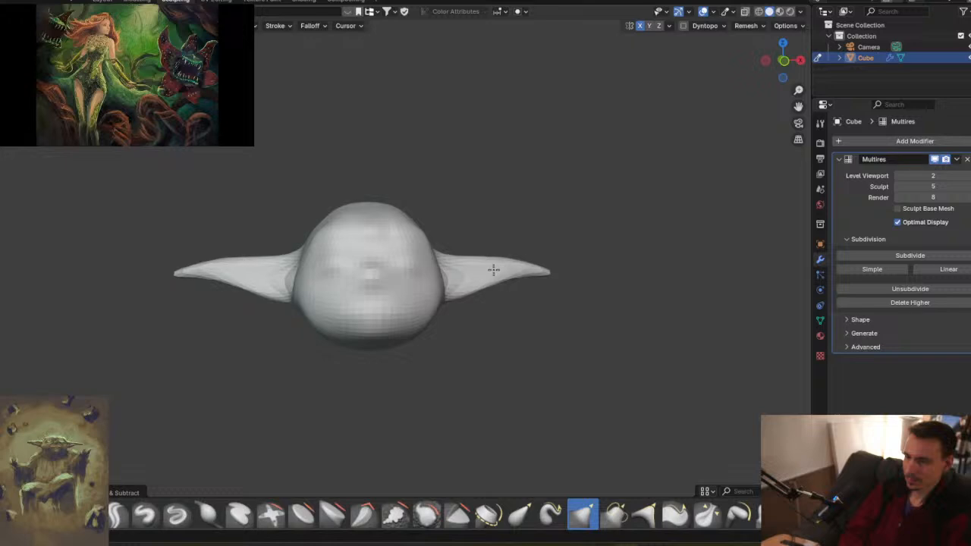
{"action": "middle_click_drag", "start_coordinate": [459, 279], "coordinate": [433, 228]}
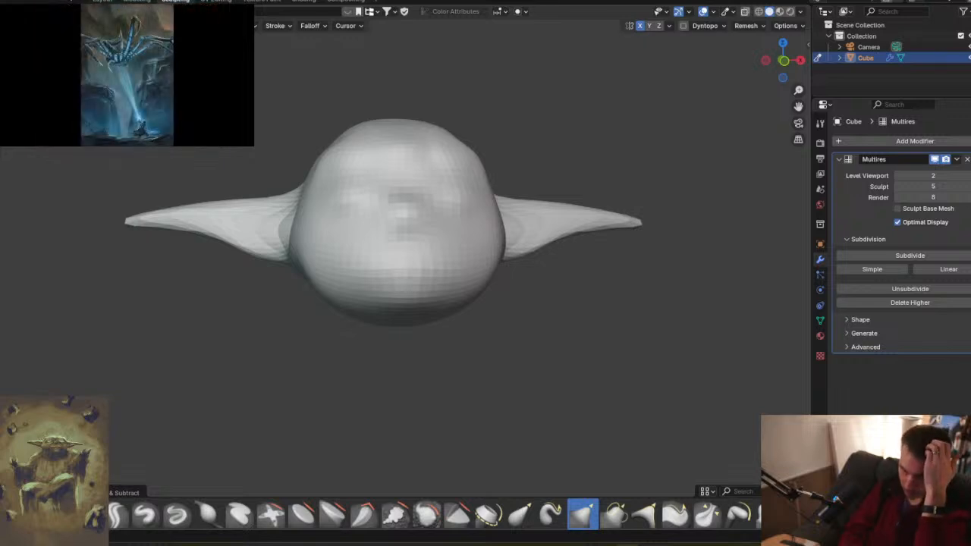
- Switch to a smaller carving brush and cut a mouth line below the upper lip and a crease across the brow
{"action": "left_click", "coordinate": [23, 516]}
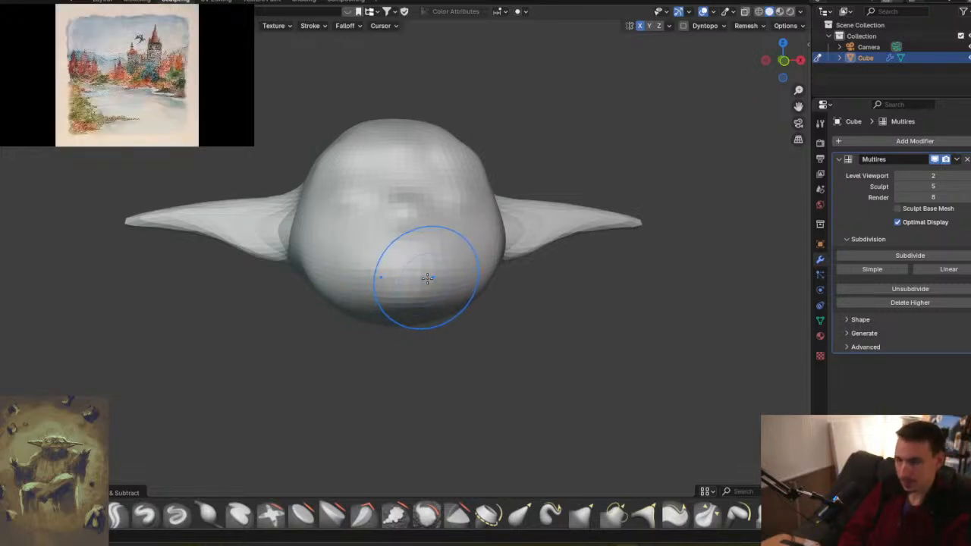
{"action": "key", "text": "f"}
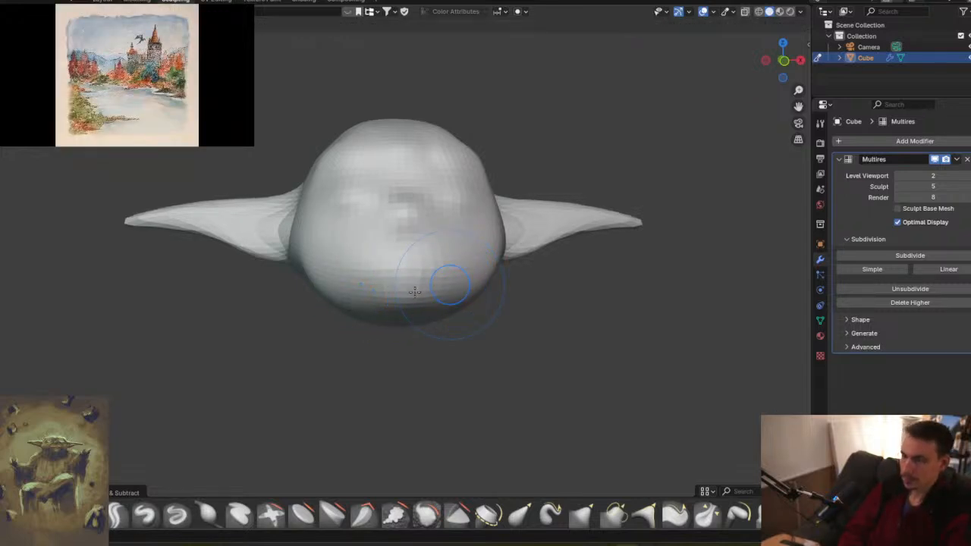
{"action": "left_click", "coordinate": [415, 292]}
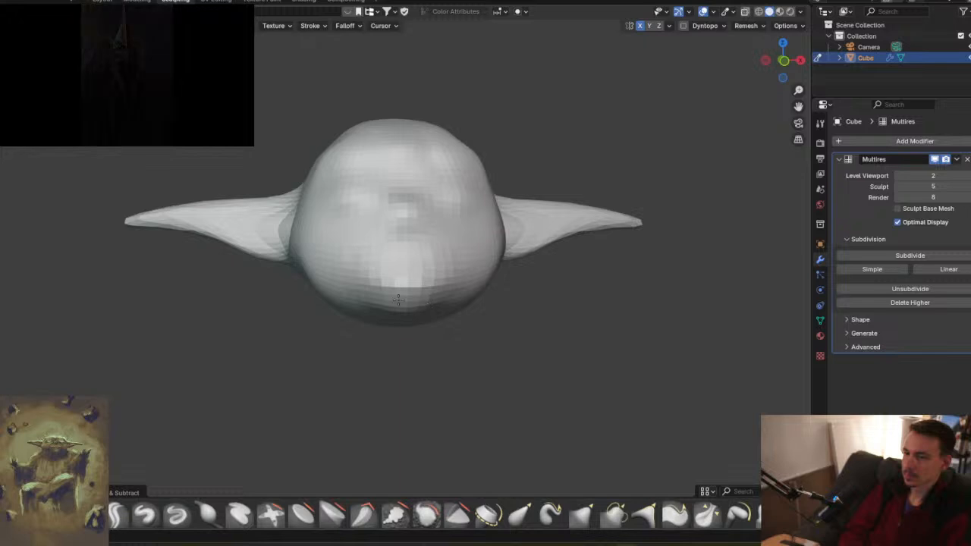
{"action": "middle_click_drag", "start_coordinate": [487, 283], "coordinate": [396, 266]}
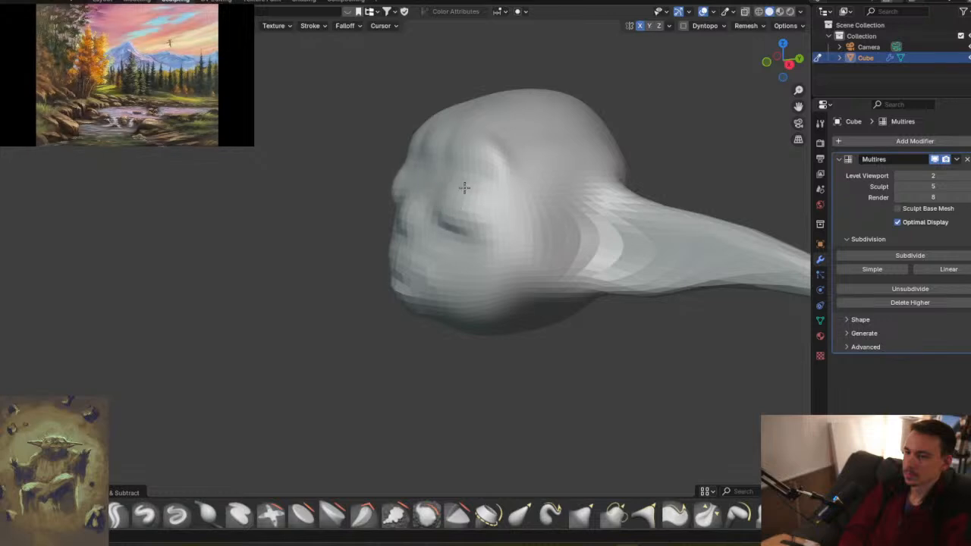
{"action": "middle_click_drag", "start_coordinate": [441, 255], "coordinate": [460, 225]}
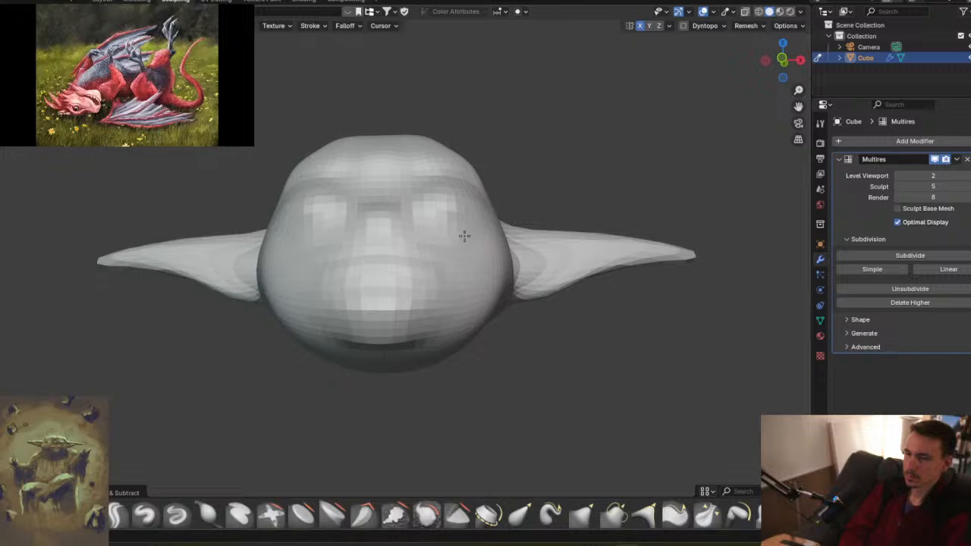
{"action": "left_click_drag", "start_coordinate": [398, 343], "coordinate": [370, 340]}
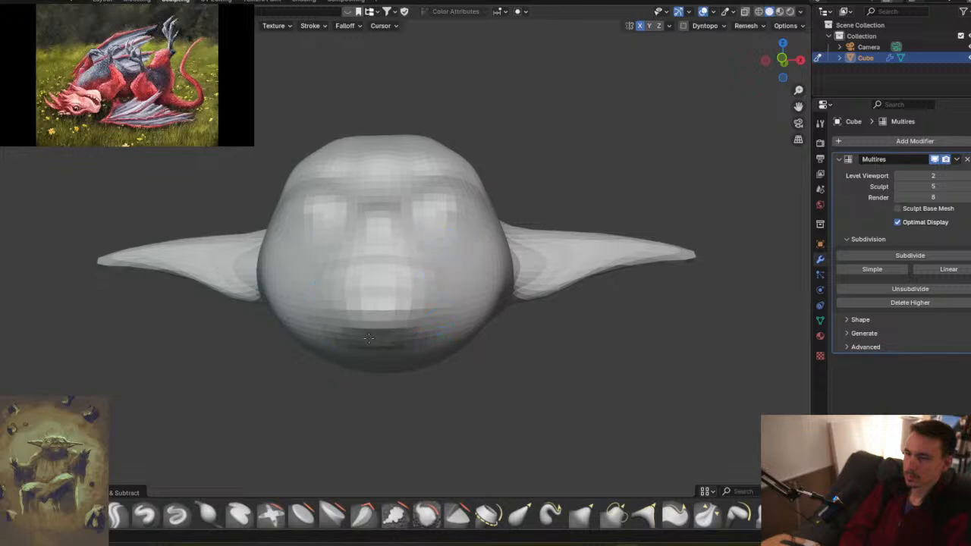
- Carve grooves along the temples and wrinkles over the forehead and the top of the skull
{"action": "middle_click_drag", "start_coordinate": [466, 205], "coordinate": [592, 214]}
{"action": "left_click_drag", "start_coordinate": [580, 218], "coordinate": [559, 234]}
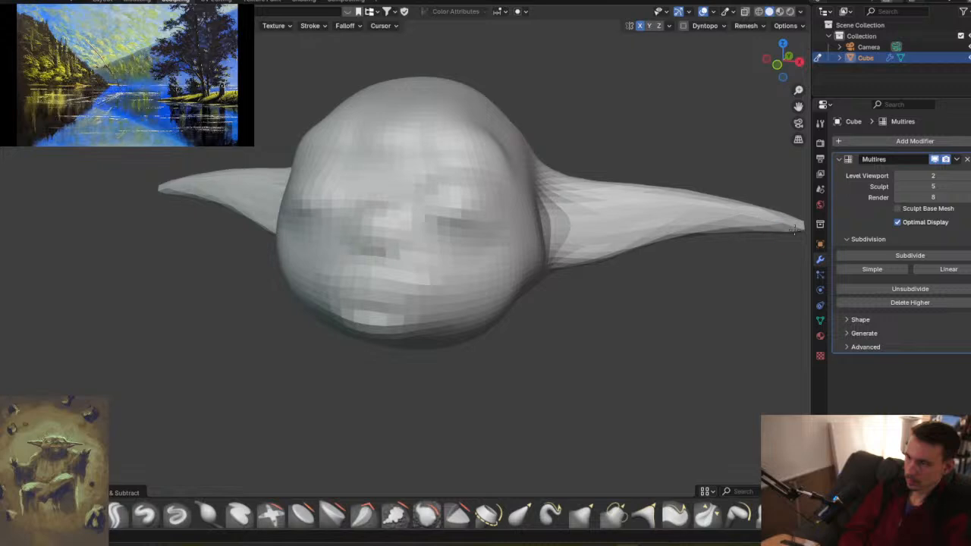
{"action": "mouse_move", "coordinate": [484, 219]}
{"action": "middle_mouse_down", "text": "shift"}
{"action": "mouse_move", "coordinate": [564, 230]}
{"action": "mouse_move", "coordinate": [567, 246]}
{"action": "middle_mouse_up", "text": "shift"}
{"action": "left_click_drag", "start_coordinate": [559, 163], "coordinate": [522, 171]}
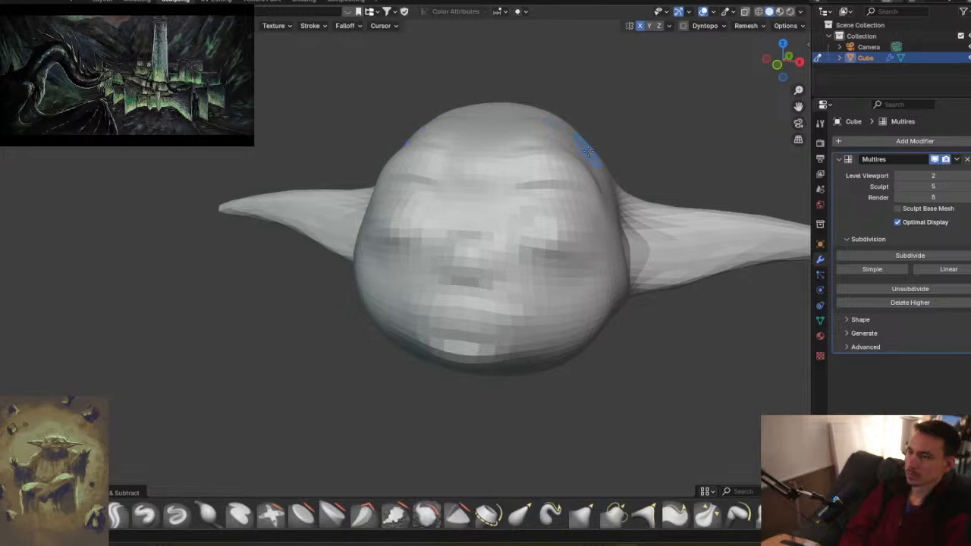
{"action": "middle_click_drag", "start_coordinate": [630, 161], "coordinate": [561, 167]}
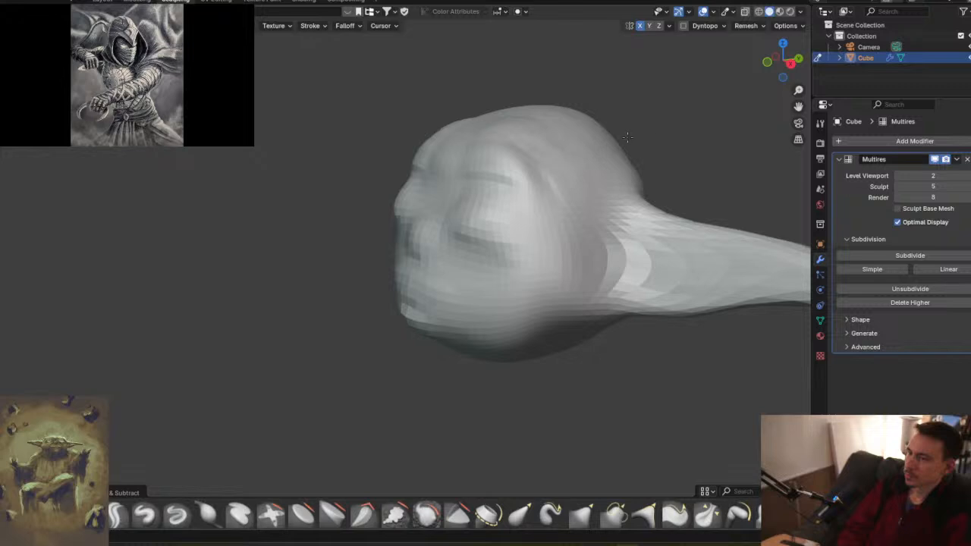
{"action": "middle_click_drag", "start_coordinate": [531, 125], "coordinate": [503, 130]}
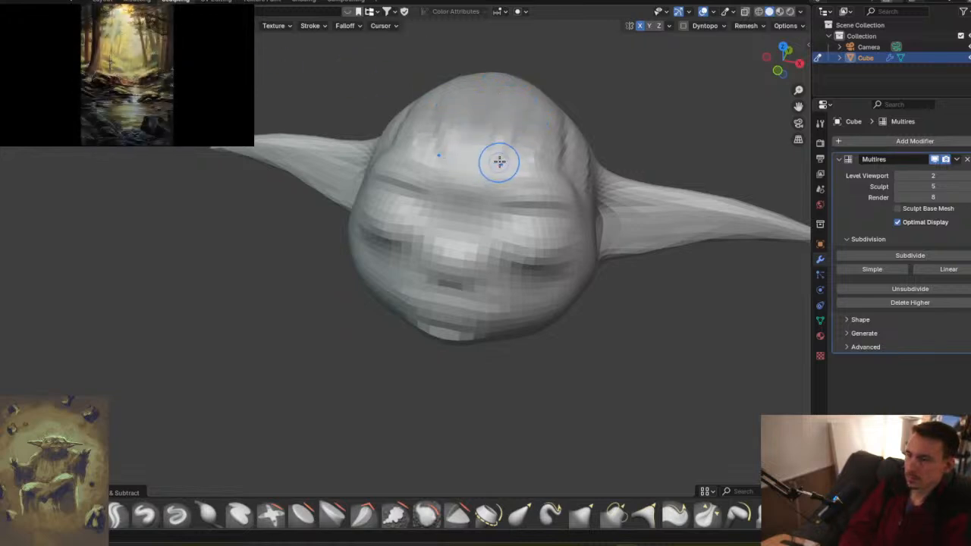
- Carve creases around the nose and below the eyes to outline the nose and cheeks
{"action": "middle_click_drag", "start_coordinate": [536, 198], "coordinate": [522, 210]}
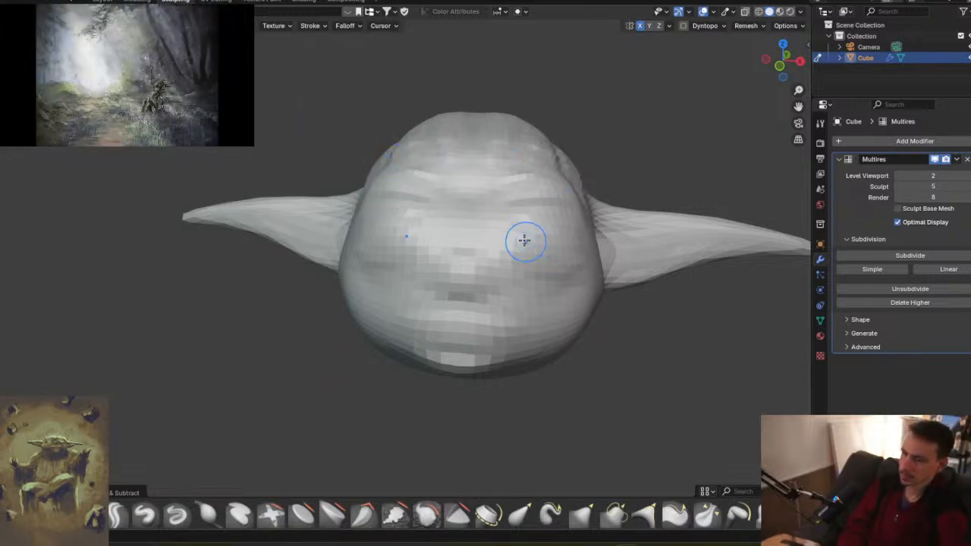
{"action": "middle_click_drag", "start_coordinate": [520, 248], "coordinate": [416, 238]}
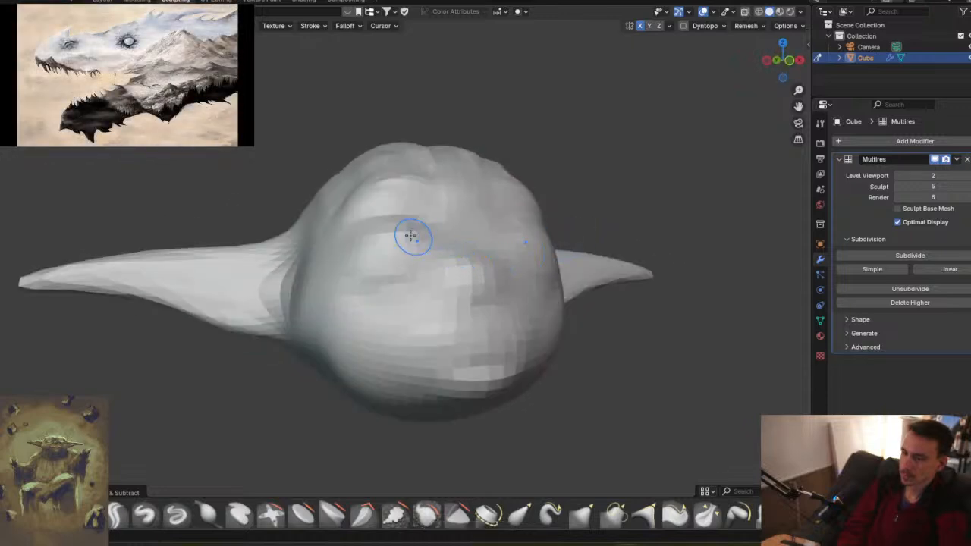
{"action": "mouse_move", "coordinate": [403, 258]}
{"action": "left_mouse_down"}
{"action": "mouse_move", "coordinate": [485, 244]}
{"action": "mouse_move", "coordinate": [475, 267]}
{"action": "mouse_move", "coordinate": [484, 263]}
{"action": "left_mouse_up"}
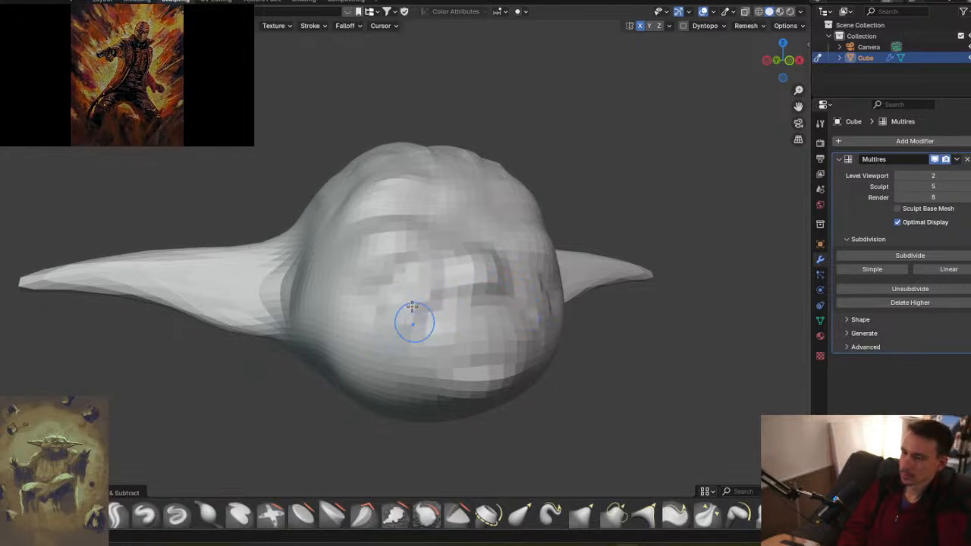
{"action": "mouse_move", "coordinate": [451, 271]}
{"action": "middle_mouse_down"}
{"action": "mouse_move", "coordinate": [539, 271]}
{"action": "mouse_move", "coordinate": [553, 341]}
{"action": "mouse_move", "coordinate": [519, 315]}
{"action": "middle_mouse_up"}
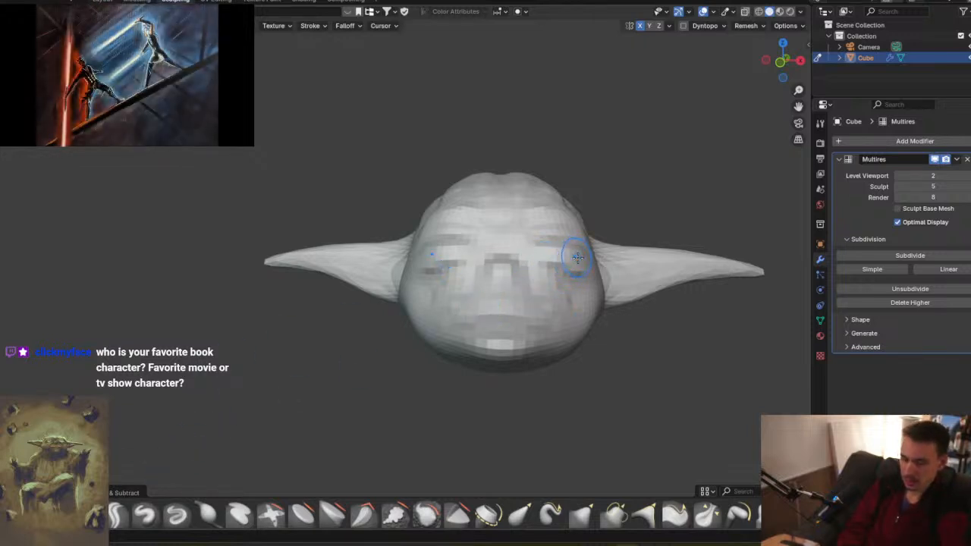
- Deepen the eye sockets and define the folds between the brow and the bridge of the nose
{"action": "middle_click_drag", "start_coordinate": [589, 250], "coordinate": [542, 242]}
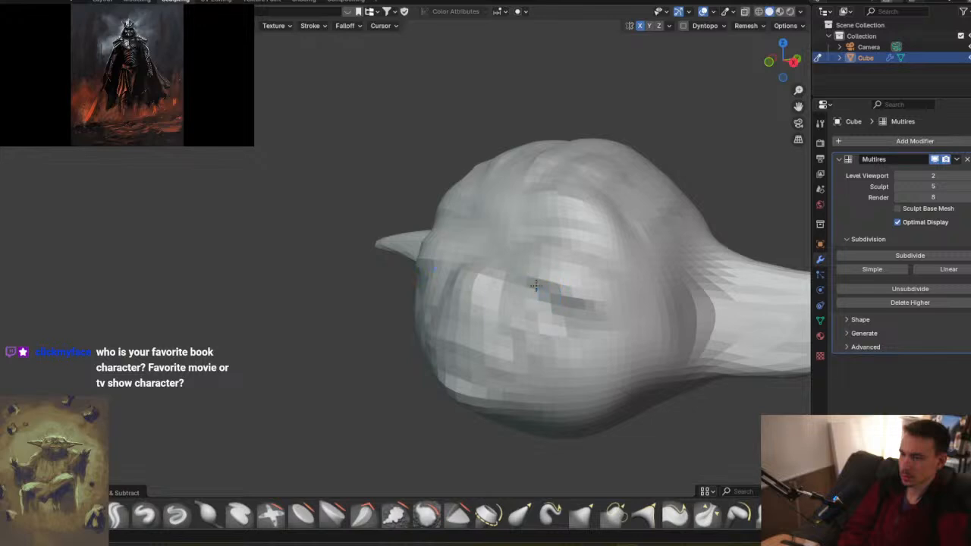
{"action": "mouse_move", "coordinate": [589, 271]}
{"action": "middle_mouse_down"}
{"action": "mouse_move", "coordinate": [559, 251]}
{"action": "mouse_move", "coordinate": [545, 256]}
{"action": "middle_mouse_up"}
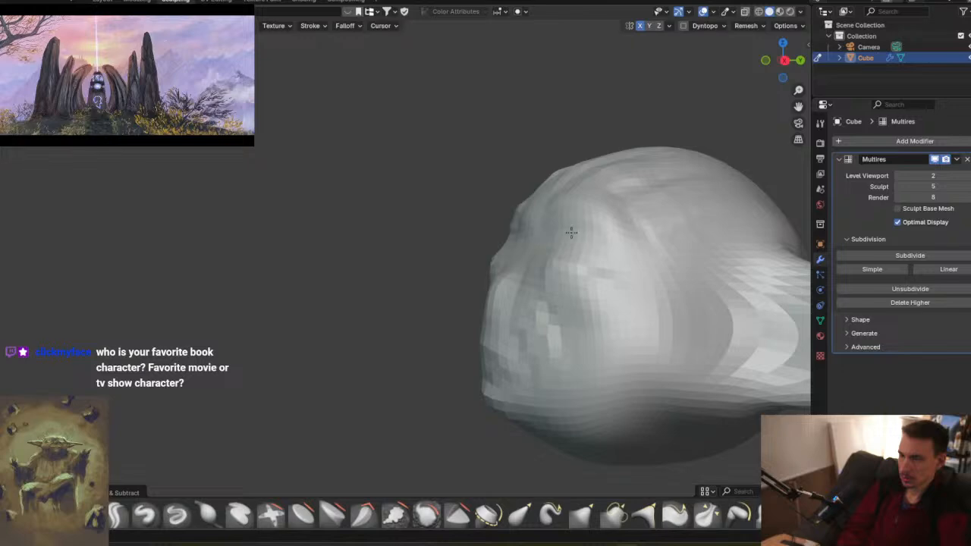
{"action": "middle_click_drag", "start_coordinate": [554, 282], "coordinate": [642, 275]}
{"action": "mouse_move", "coordinate": [563, 261]}
{"action": "middle_mouse_down"}
{"action": "mouse_move", "coordinate": [546, 288]}
{"action": "mouse_move", "coordinate": [533, 283]}
{"action": "mouse_move", "coordinate": [629, 265]}
{"action": "middle_mouse_up"}
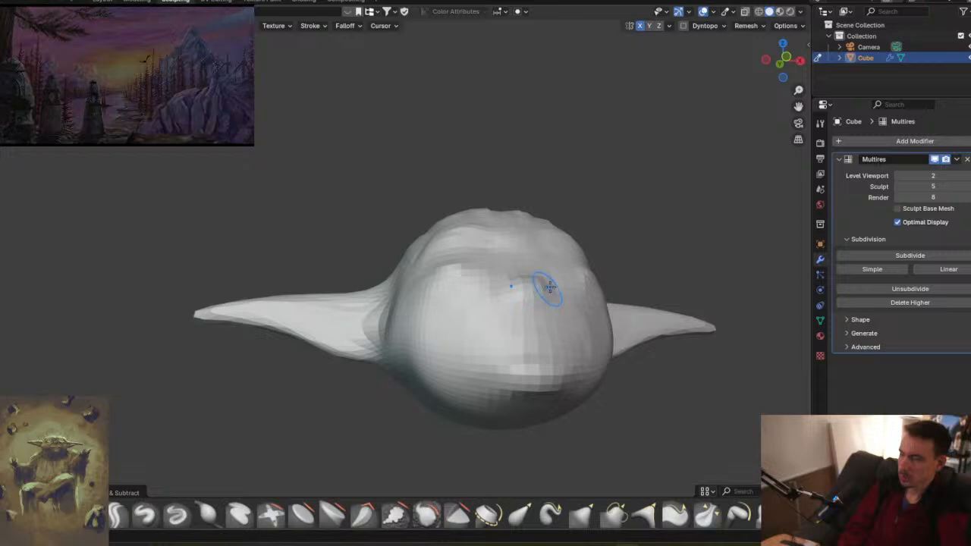
{"action": "middle_click_drag", "start_coordinate": [563, 275], "coordinate": [570, 273]}
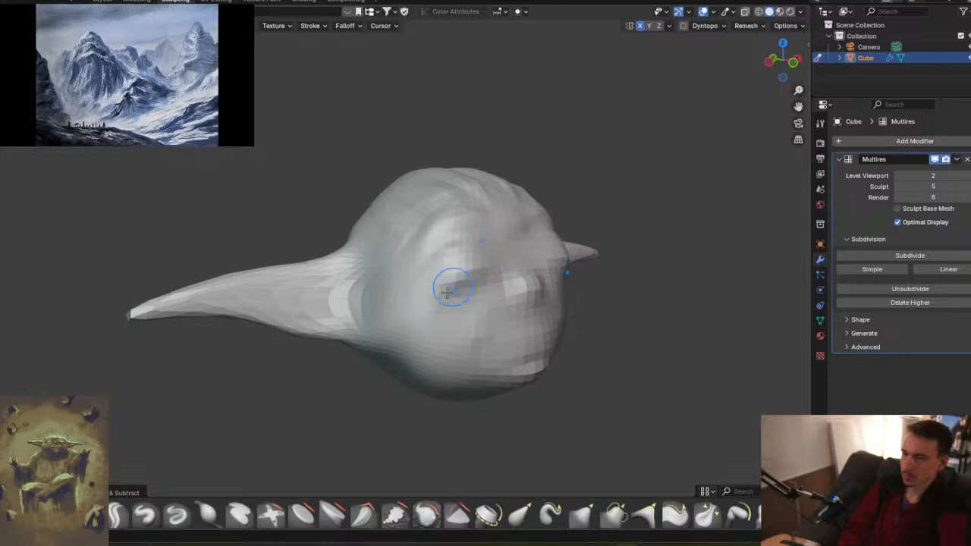
- Carve a groove along the inner face of the ear with the carving brush
{"action": "key", "text": "KP_1"}
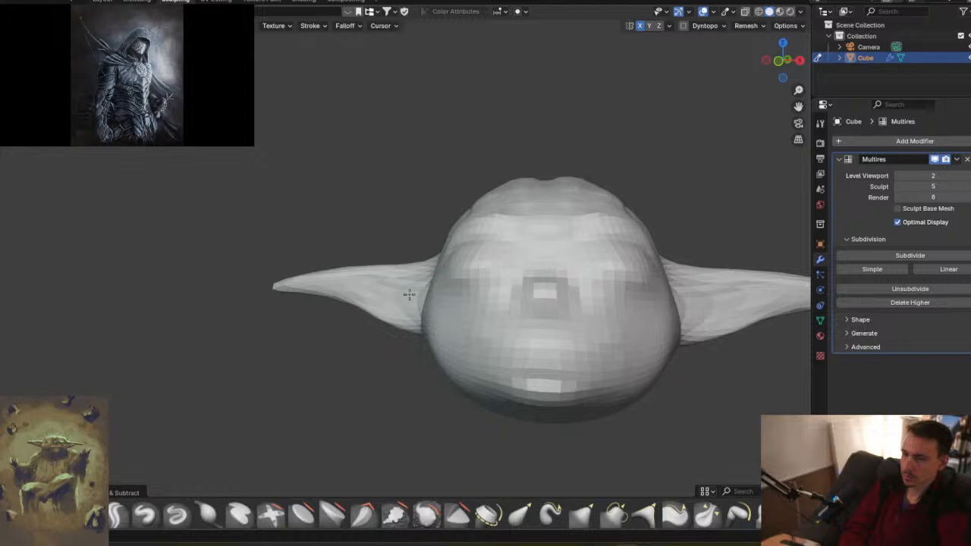
{"action": "middle_click_drag", "start_coordinate": [601, 282], "coordinate": [331, 366]}
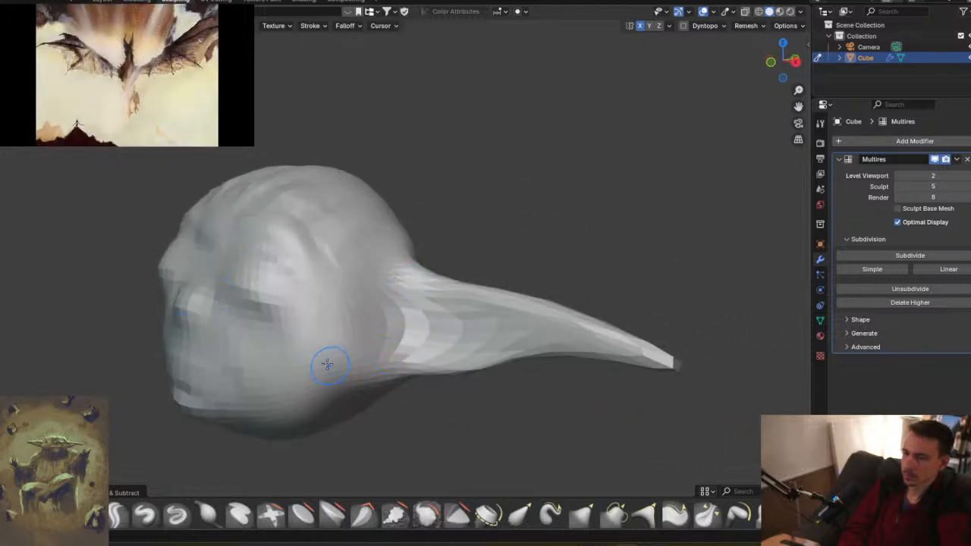
{"action": "left_click_drag", "start_coordinate": [513, 336], "coordinate": [572, 331]}
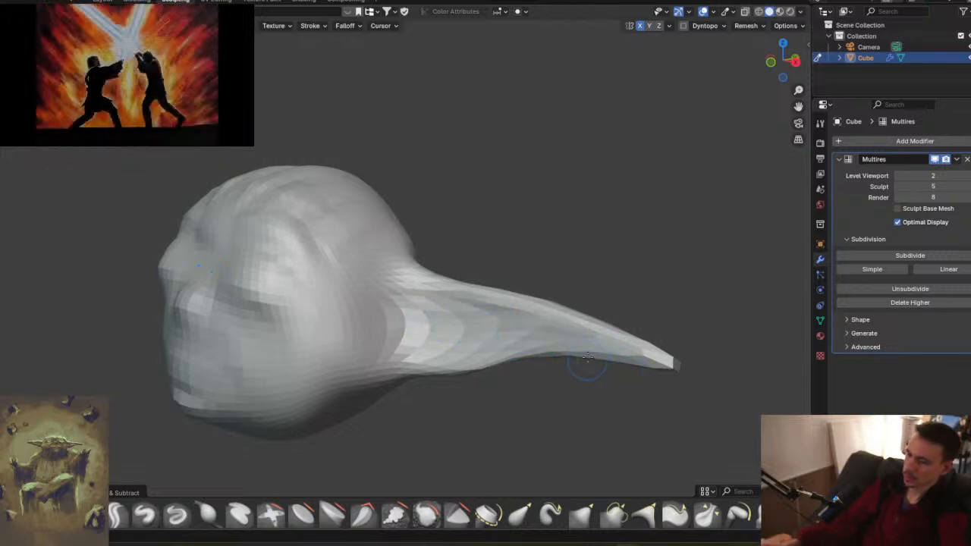
- Switch to the Spotify page in Chrome, pause the playing music and return to Blender
{"action": "mouse_move", "coordinate": [588, 523]}
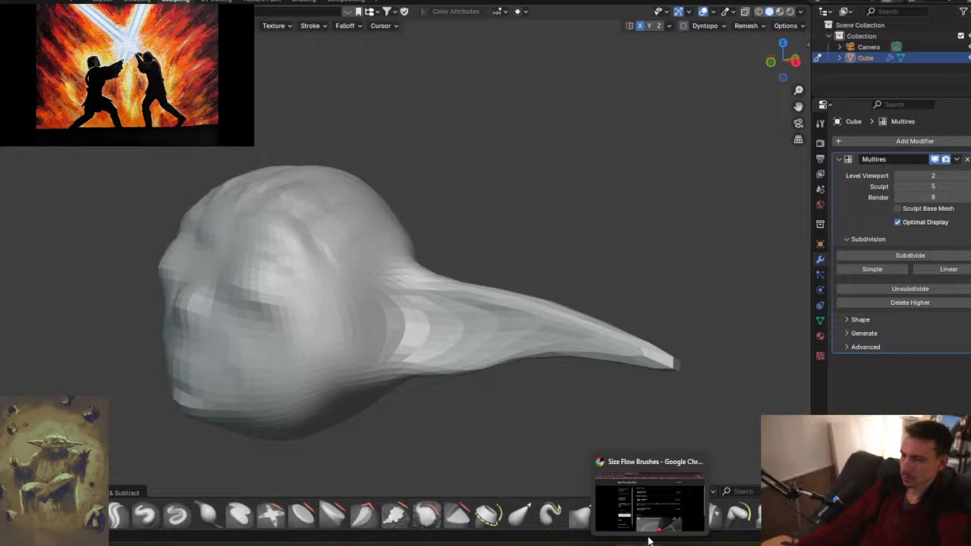
{"action": "left_click", "coordinate": [652, 525]}
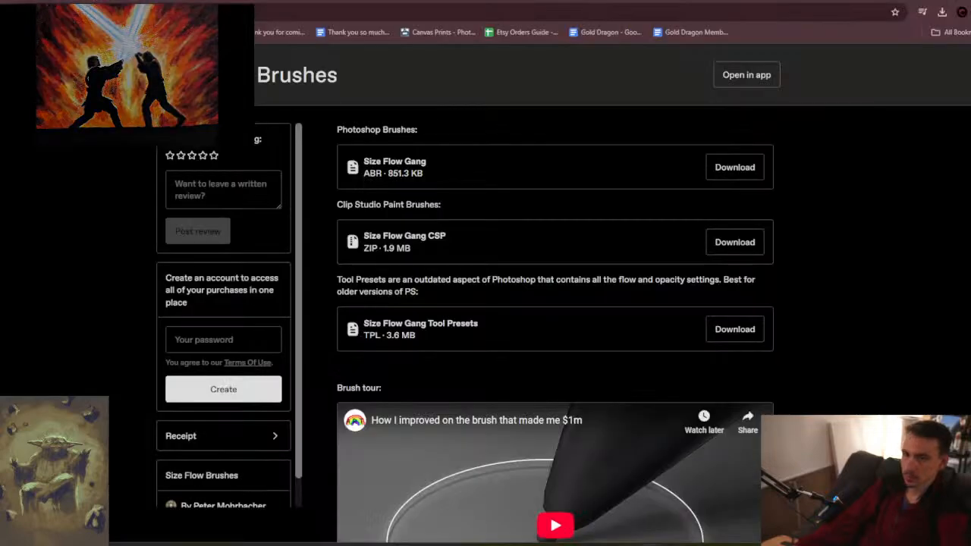
{"action": "key", "text": "ctrl+Tab"}
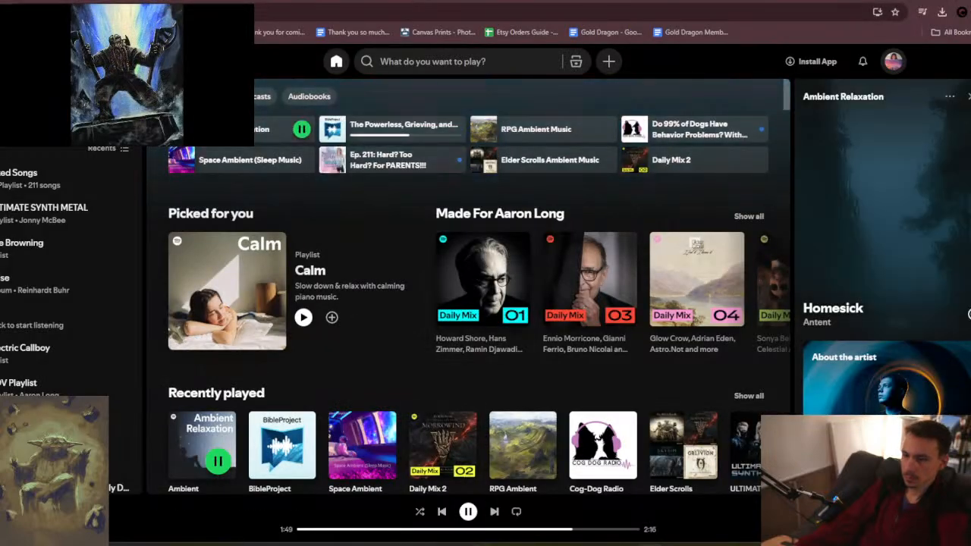
{"action": "key", "text": "F5"}
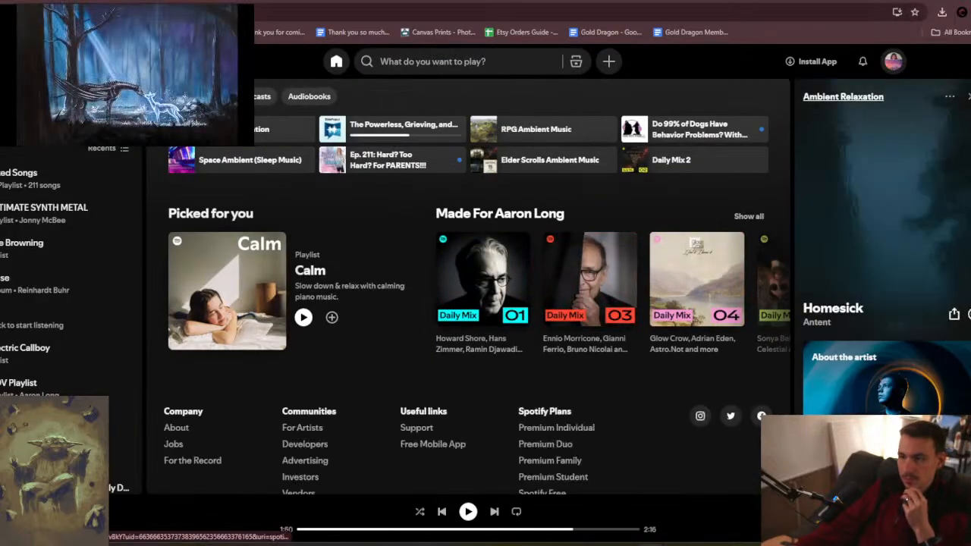
{"action": "left_click_drag", "start_coordinate": [401, 1], "coordinate": [970, 156]}
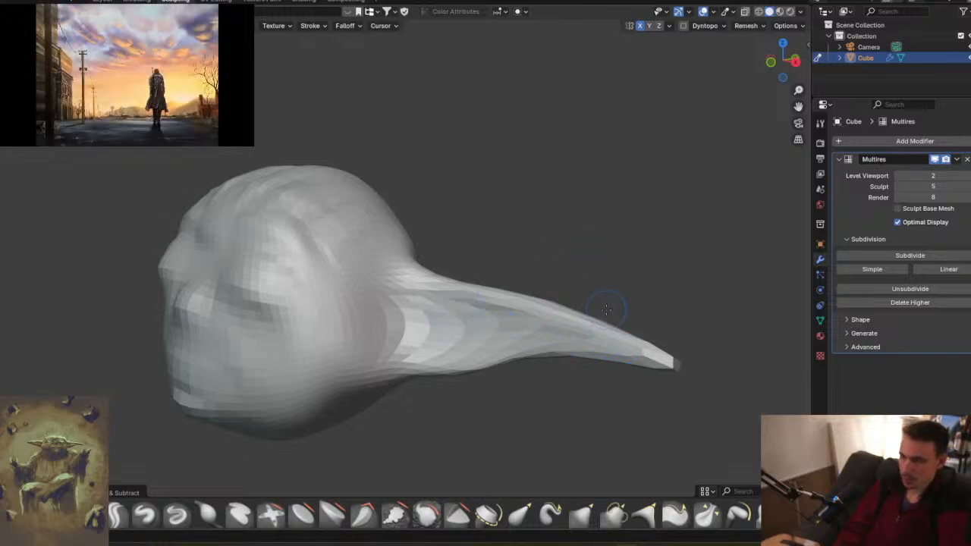
- Deepen the hollows at the base of the ears and refine the creases under the nose and along the mouth
{"action": "mouse_move", "coordinate": [591, 317]}
{"action": "middle_mouse_down"}
{"action": "mouse_move", "coordinate": [503, 311]}
{"action": "mouse_move", "coordinate": [547, 300]}
{"action": "middle_mouse_up"}
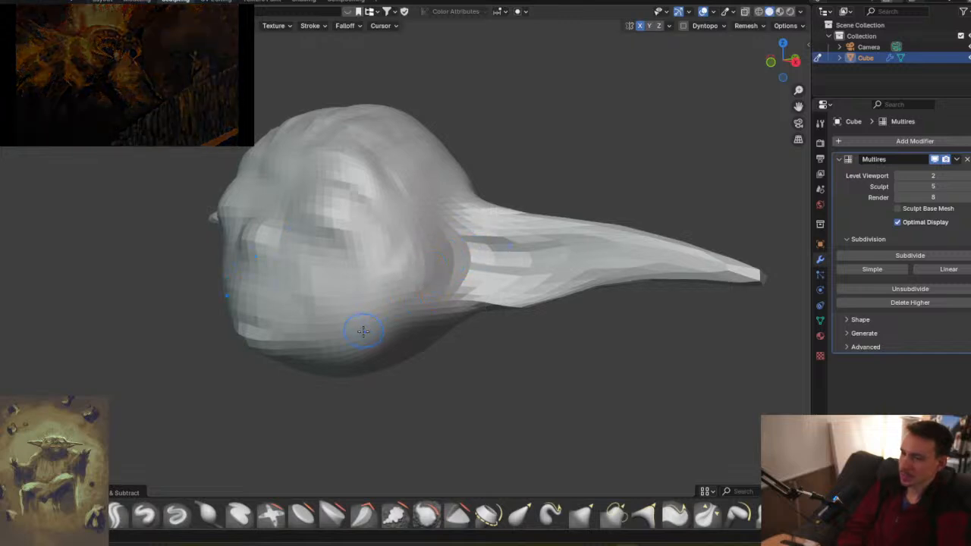
{"action": "mouse_move", "coordinate": [412, 270]}
{"action": "middle_mouse_down"}
{"action": "mouse_move", "coordinate": [462, 271]}
{"action": "mouse_move", "coordinate": [406, 254]}
{"action": "mouse_move", "coordinate": [297, 258]}
{"action": "mouse_move", "coordinate": [314, 280]}
{"action": "middle_mouse_up"}
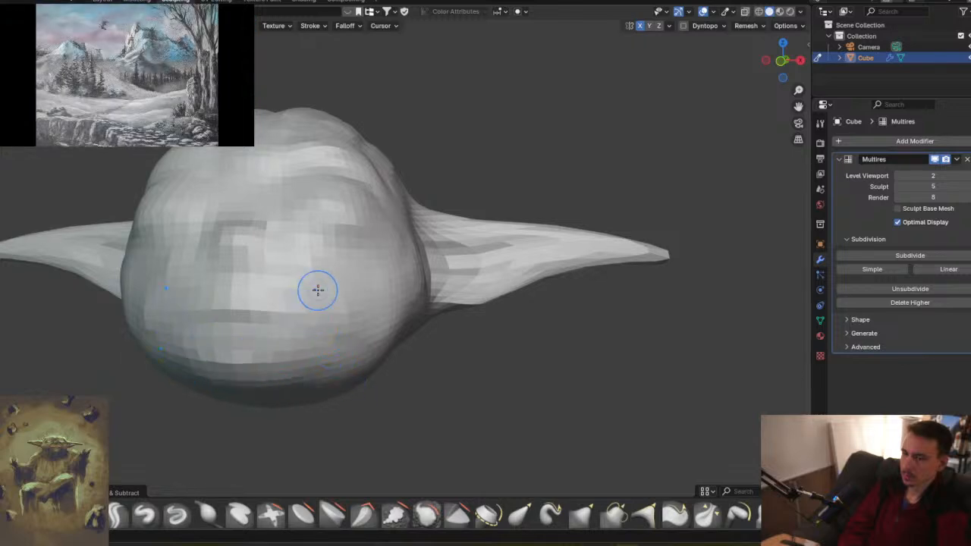
{"action": "middle_click_drag", "start_coordinate": [314, 289], "coordinate": [379, 298]}
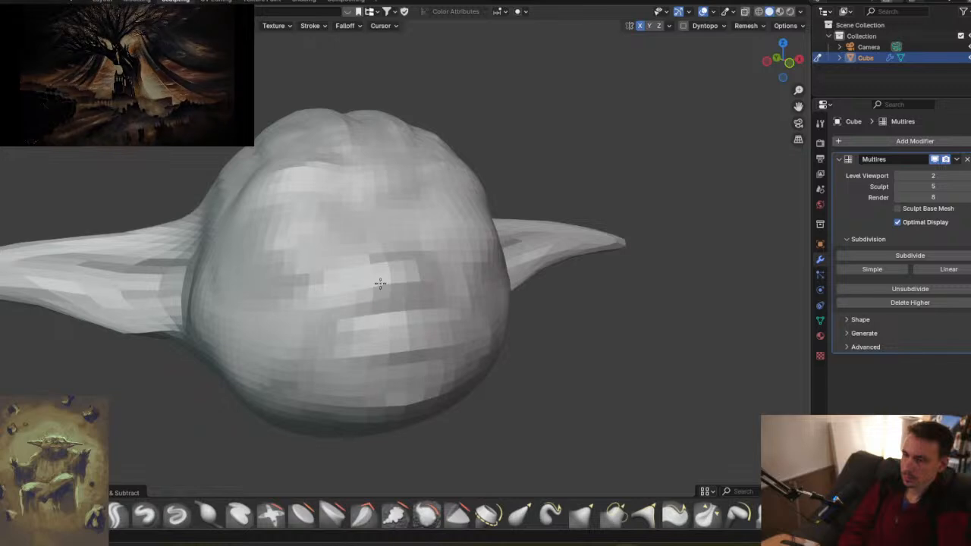
- Raise the Multires sculpt level to 6 and carve sharper outlines around the nose and the folds around the eyes
{"action": "left_click", "coordinate": [968, 188]}
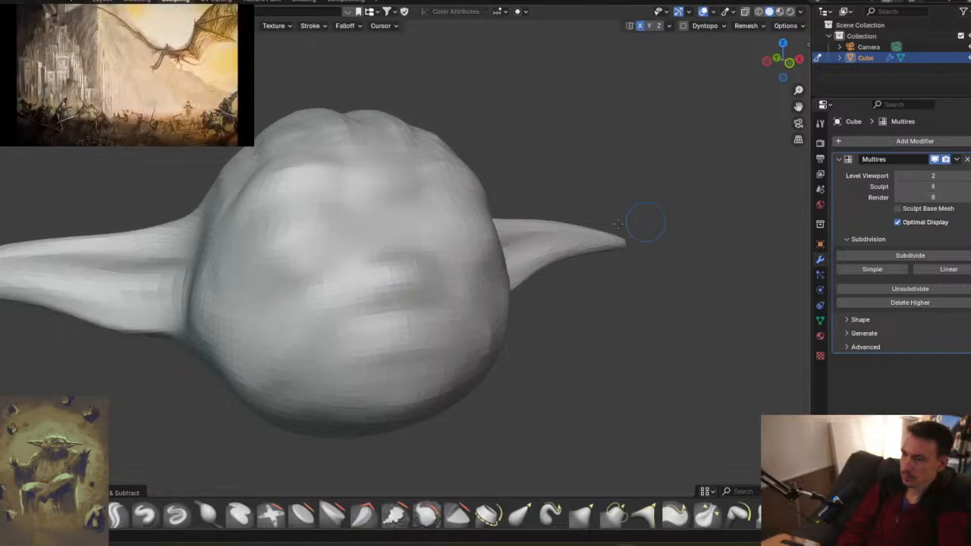
{"action": "mouse_move", "coordinate": [389, 279]}
{"action": "left_mouse_down"}
{"action": "mouse_move", "coordinate": [410, 280]}
{"action": "mouse_move", "coordinate": [403, 275]}
{"action": "left_mouse_up"}
{"action": "mouse_move", "coordinate": [327, 243]}
{"action": "left_mouse_down"}
{"action": "mouse_move", "coordinate": [314, 235]}
{"action": "mouse_move", "coordinate": [276, 253]}
{"action": "left_mouse_up"}
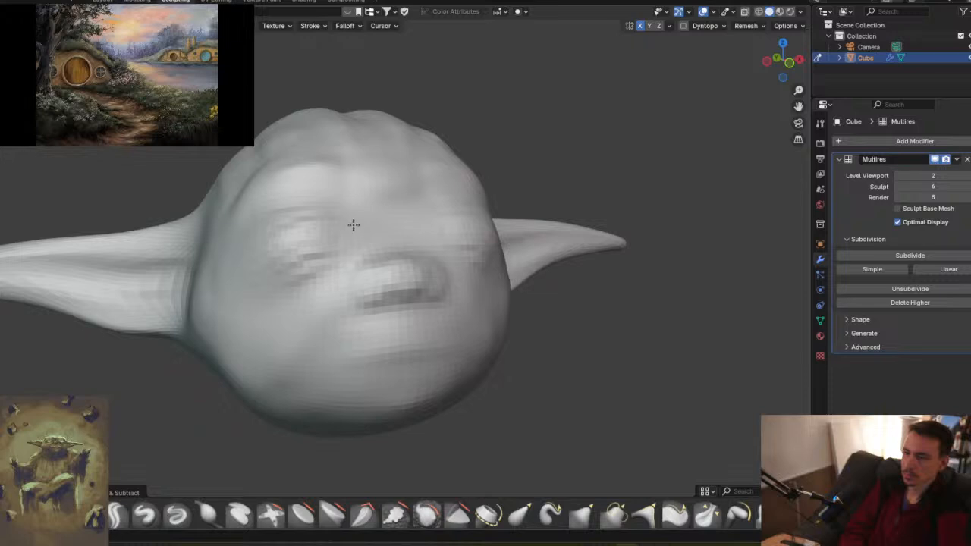
{"action": "left_click_drag", "start_coordinate": [310, 228], "coordinate": [255, 257]}
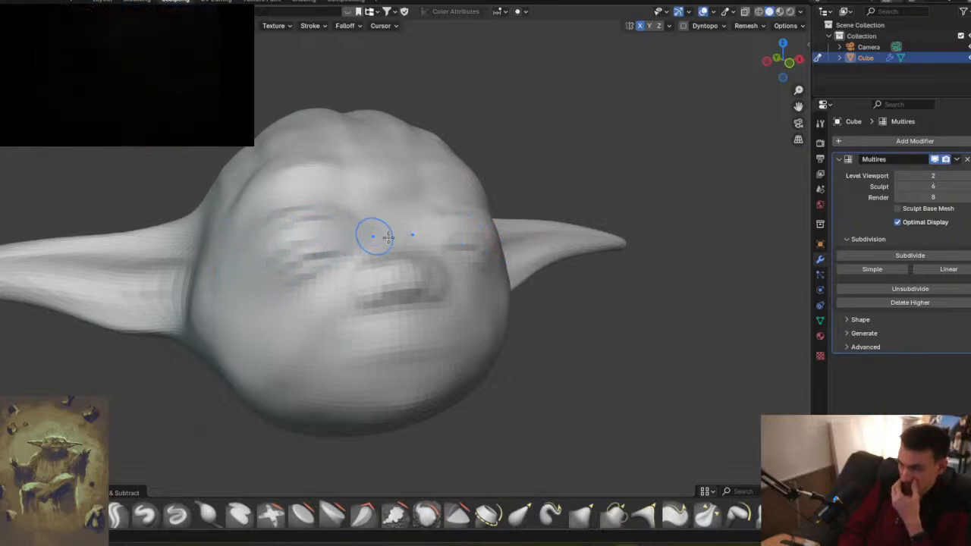
- Shrink the carving brush and cut slanted creases above and below the brow ridges on the front of the face
{"action": "middle_click_drag", "start_coordinate": [481, 232], "coordinate": [434, 242]}
{"action": "mouse_move", "coordinate": [473, 268]}
{"action": "middle_mouse_down"}
{"action": "mouse_move", "coordinate": [376, 186]}
{"action": "mouse_move", "coordinate": [412, 278]}
{"action": "mouse_move", "coordinate": [432, 235]}
{"action": "mouse_move", "coordinate": [452, 257]}
{"action": "middle_mouse_up"}
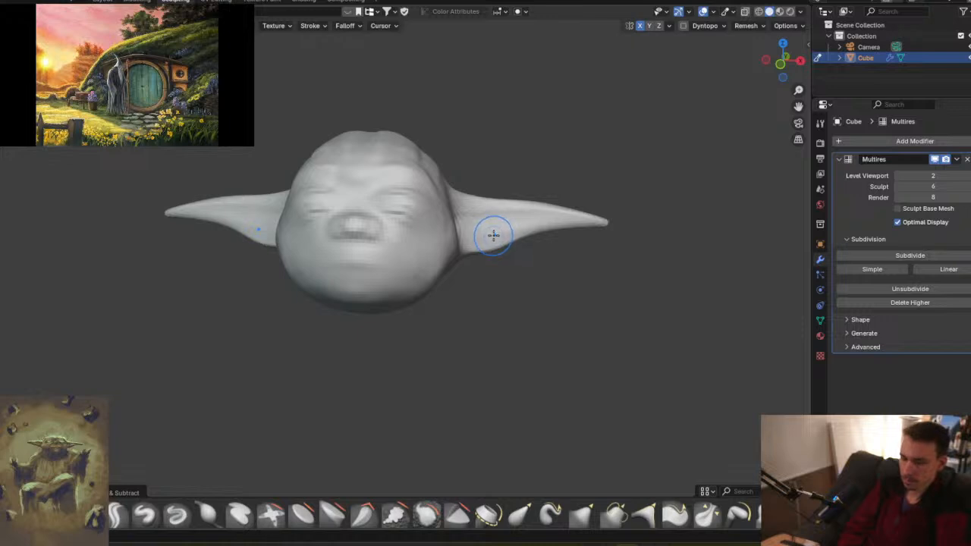
{"action": "key", "text": "f"}
{"action": "left_click", "coordinate": [481, 238]}
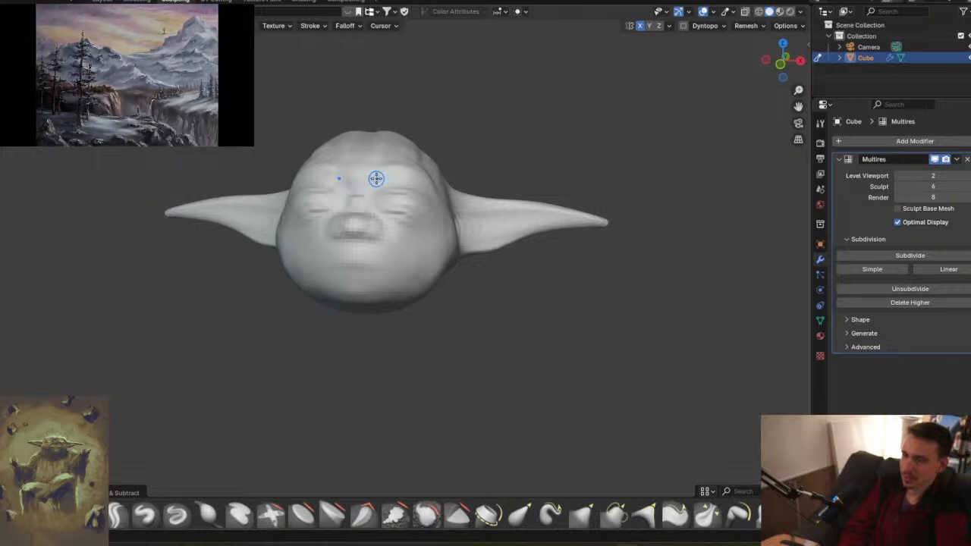
{"action": "key", "text": "f"}
{"action": "left_click", "coordinate": [390, 180]}
{"action": "scroll", "coordinate": [385, 184], "scroll_direction": "up", "scroll_amount": 2}
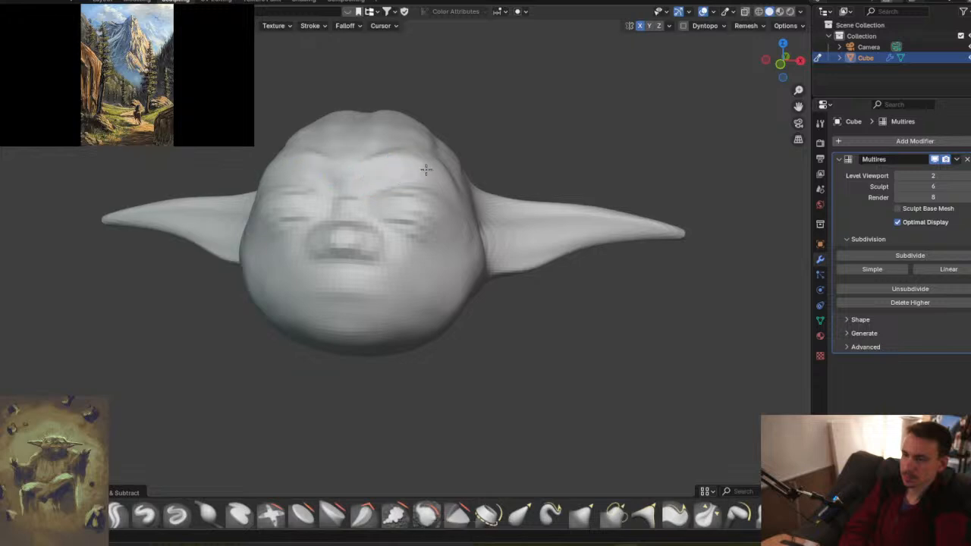
{"action": "left_click_drag", "start_coordinate": [363, 160], "coordinate": [405, 150]}
{"action": "left_click_drag", "start_coordinate": [379, 188], "coordinate": [435, 170]}
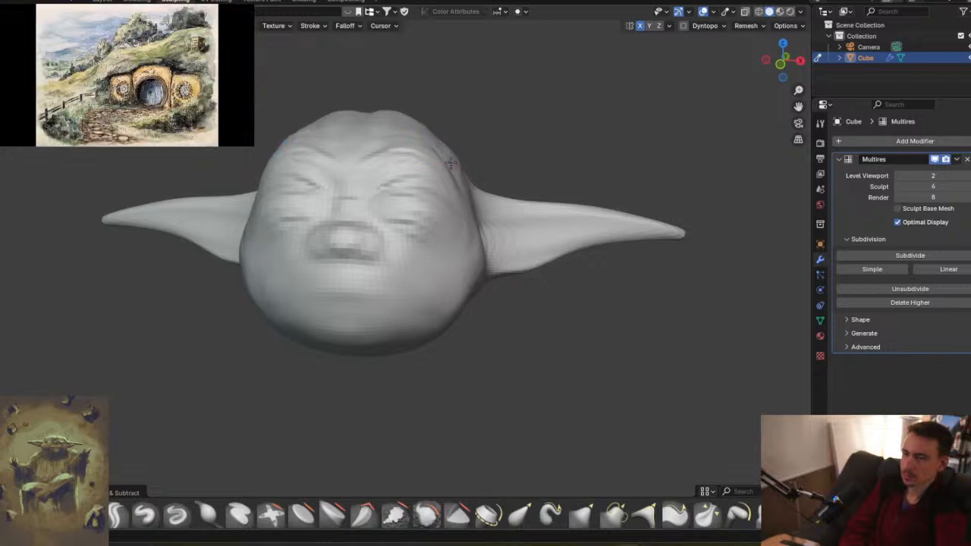
- Carve fine wrinkles across the temple and the side of the skull above the ear
{"action": "middle_click_drag", "start_coordinate": [473, 139], "coordinate": [451, 147]}
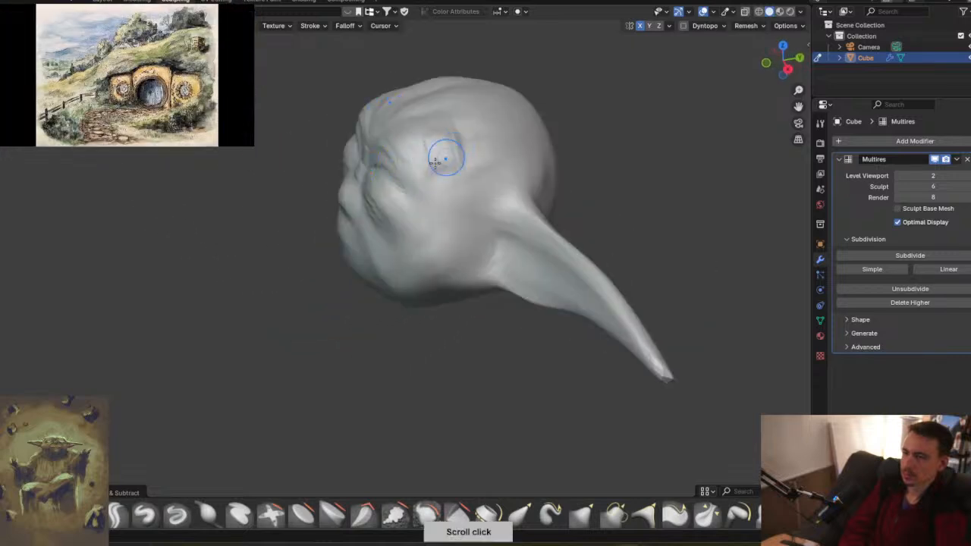
{"action": "mouse_move", "coordinate": [478, 167]}
{"action": "left_mouse_down"}
{"action": "mouse_move", "coordinate": [435, 175]}
{"action": "mouse_move", "coordinate": [494, 169]}
{"action": "left_mouse_up"}
{"action": "mouse_move", "coordinate": [444, 145]}
{"action": "middle_mouse_down"}
{"action": "mouse_move", "coordinate": [494, 175]}
{"action": "mouse_move", "coordinate": [460, 173]}
{"action": "middle_mouse_up"}
{"action": "left_click_drag", "start_coordinate": [507, 168], "coordinate": [559, 169]}
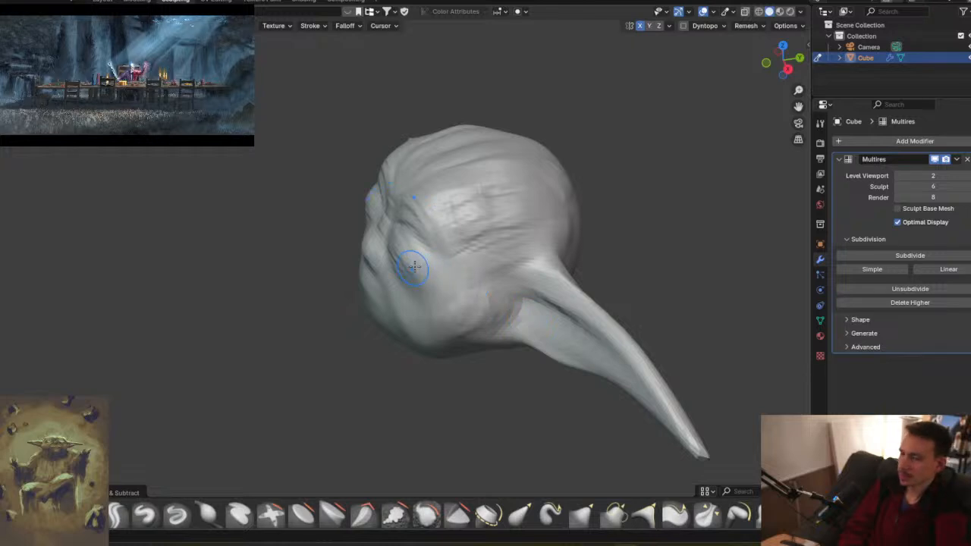
- Define the folds around the eyes and carve a downturned mouth line between the lips
{"action": "middle_click_drag", "start_coordinate": [427, 255], "coordinate": [474, 203]}
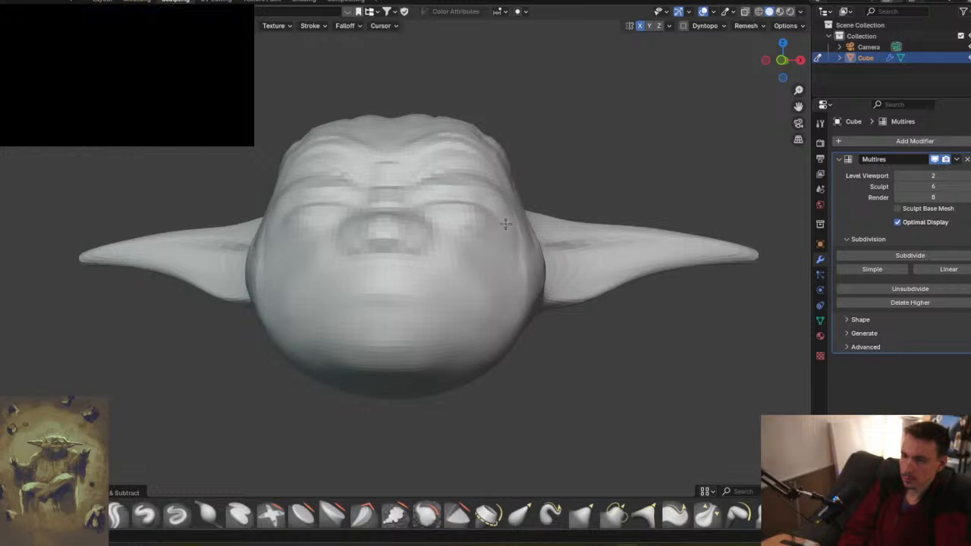
{"action": "mouse_move", "coordinate": [456, 230]}
{"action": "middle_mouse_down"}
{"action": "mouse_move", "coordinate": [540, 173]}
{"action": "mouse_move", "coordinate": [557, 248]}
{"action": "mouse_move", "coordinate": [579, 169]}
{"action": "mouse_move", "coordinate": [518, 208]}
{"action": "mouse_move", "coordinate": [516, 190]}
{"action": "mouse_move", "coordinate": [442, 263]}
{"action": "mouse_move", "coordinate": [451, 230]}
{"action": "mouse_move", "coordinate": [436, 238]}
{"action": "mouse_move", "coordinate": [419, 268]}
{"action": "middle_mouse_up"}
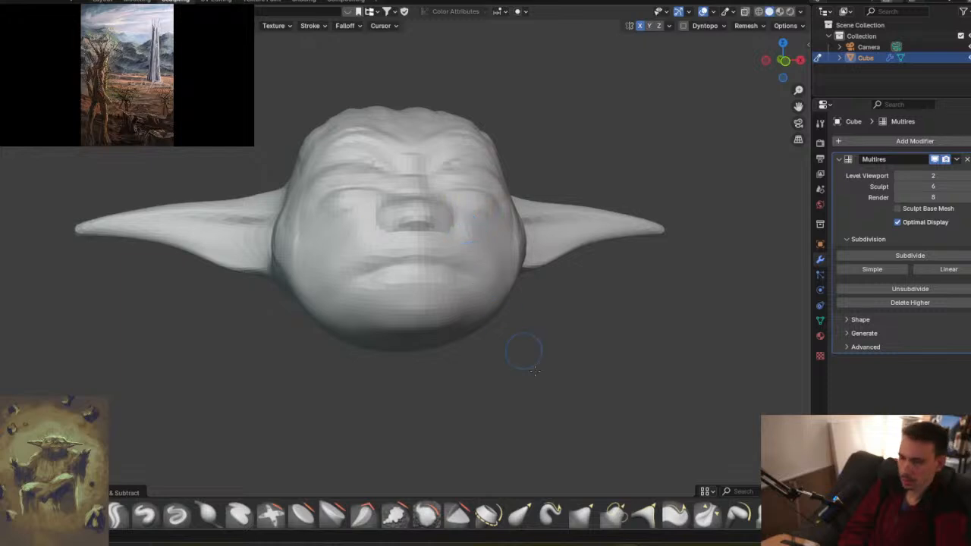
- Switch to a grab brush and pull the tip of the nose outward from the face
{"action": "left_click", "coordinate": [582, 515]}
{"action": "middle_click_drag", "start_coordinate": [461, 213], "coordinate": [471, 245]}
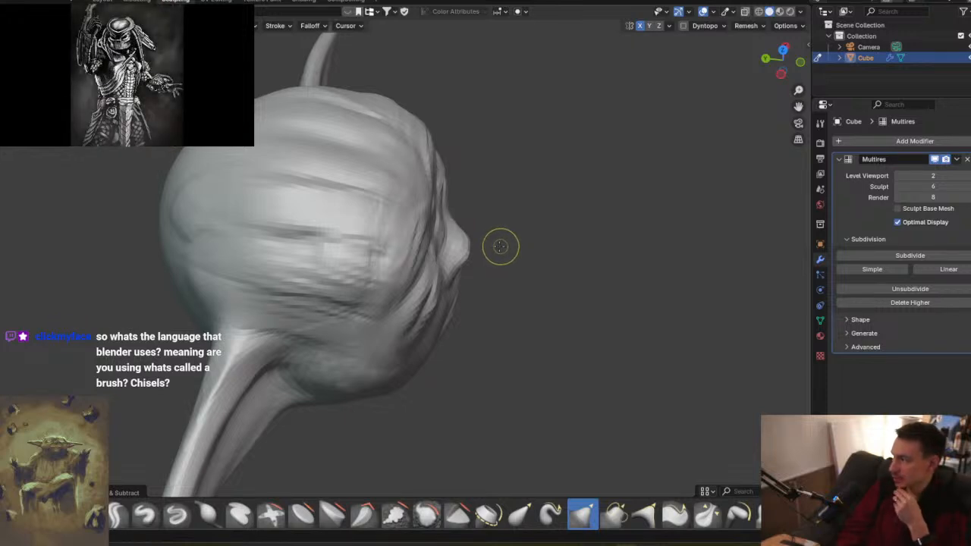
{"action": "middle_click_drag", "start_coordinate": [528, 245], "coordinate": [486, 234]}
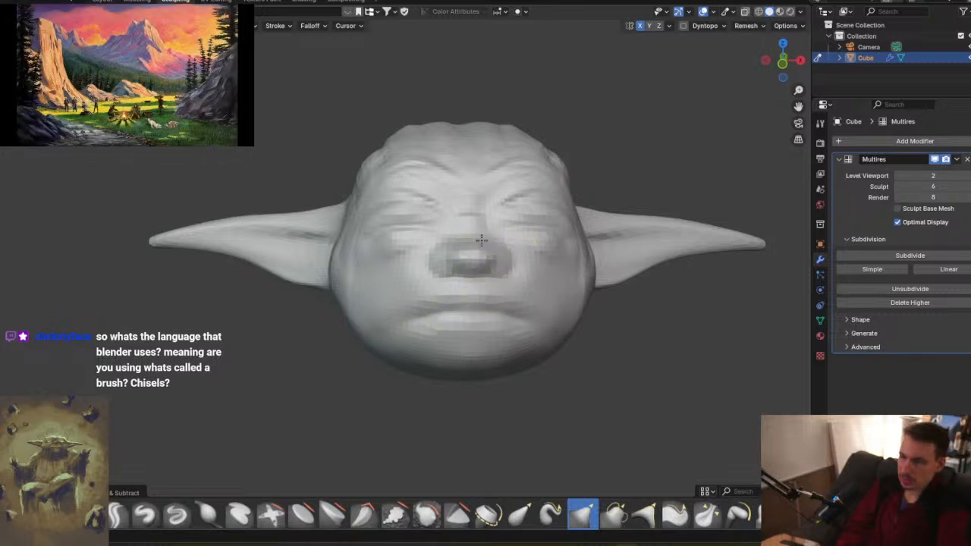
{"action": "mouse_move", "coordinate": [538, 238]}
{"action": "middle_mouse_down"}
{"action": "mouse_move", "coordinate": [469, 251]}
{"action": "mouse_move", "coordinate": [492, 291]}
{"action": "mouse_move", "coordinate": [412, 291]}
{"action": "mouse_move", "coordinate": [403, 336]}
{"action": "middle_mouse_up"}
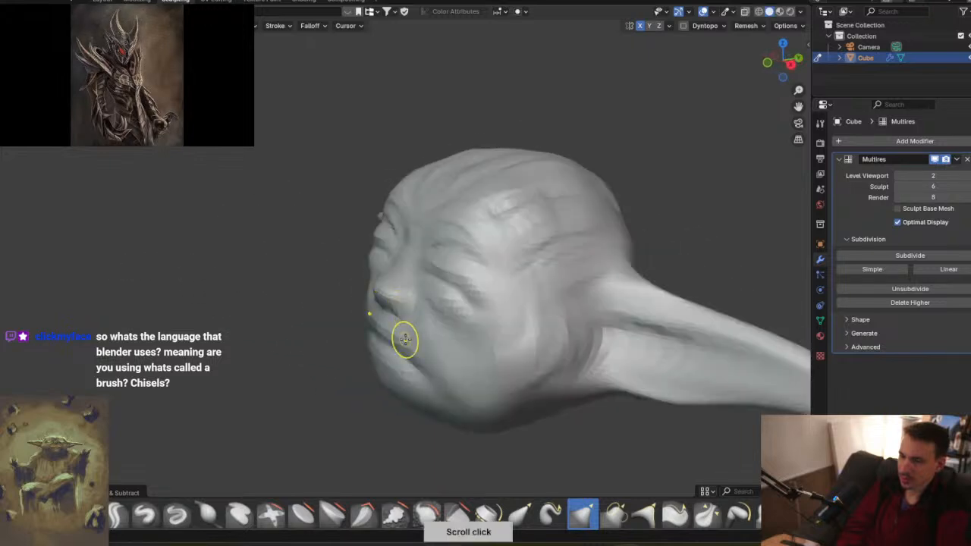
- Return to the carving brush, deepen the mouth line at its corners and crease the cheeks beside the nose
{"action": "left_click", "coordinate": [53, 514]}
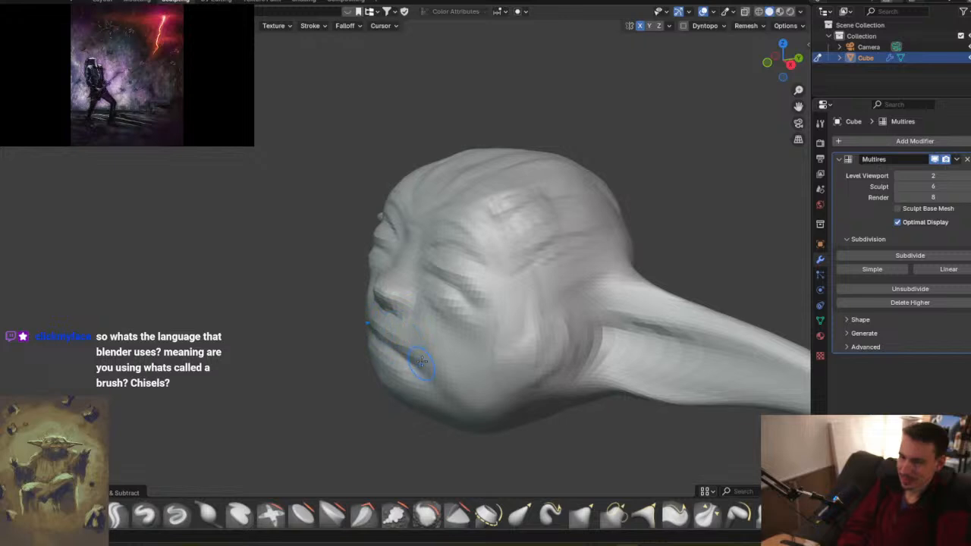
{"action": "middle_click_drag", "start_coordinate": [436, 329], "coordinate": [358, 313]}
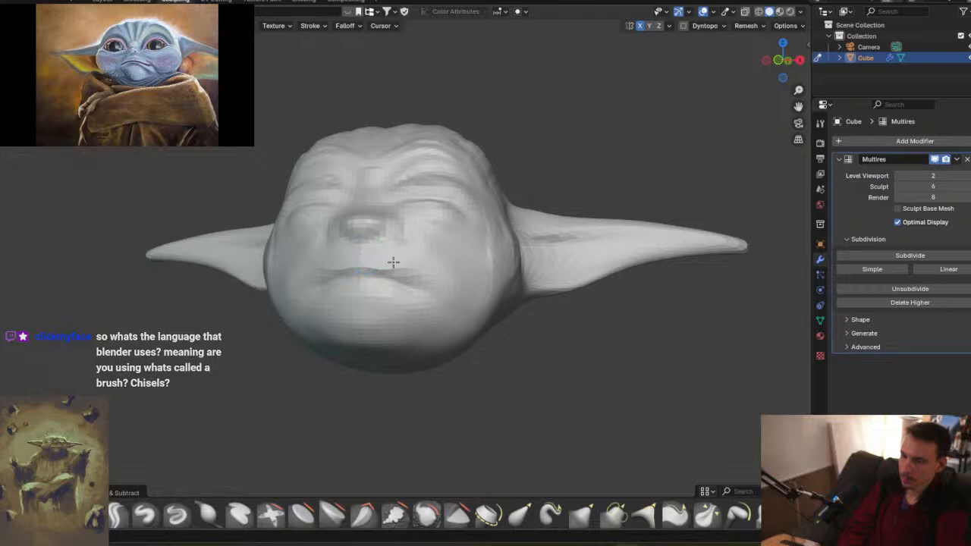
{"action": "left_click_drag", "start_coordinate": [432, 288], "coordinate": [452, 304]}
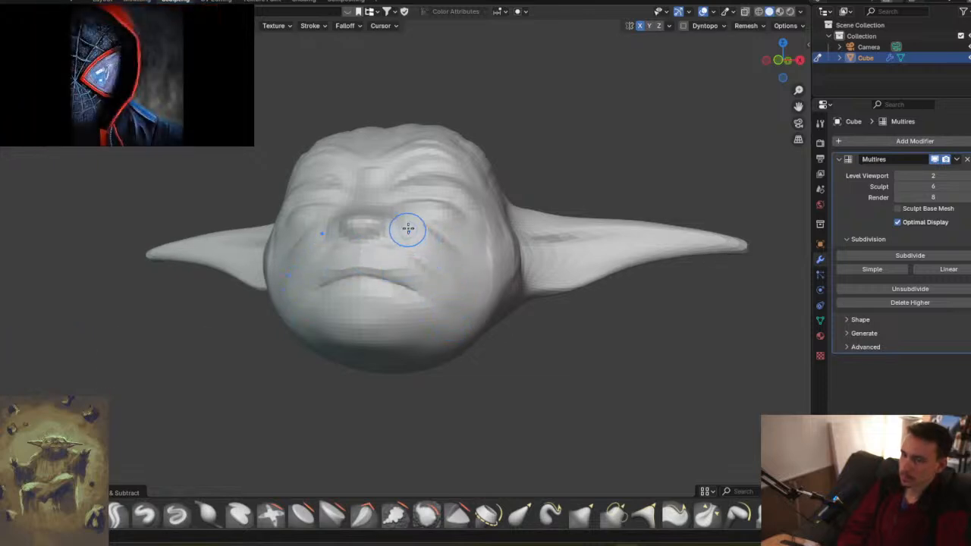
{"action": "left_click_drag", "start_coordinate": [430, 232], "coordinate": [434, 238]}
- Resize the carving brush and cut the underside of the nose and the wrinkles running from it past the mouth
{"action": "middle_click_drag", "start_coordinate": [448, 256], "coordinate": [492, 229]}
{"action": "key", "text": "f"}
{"action": "left_click", "coordinate": [510, 234]}
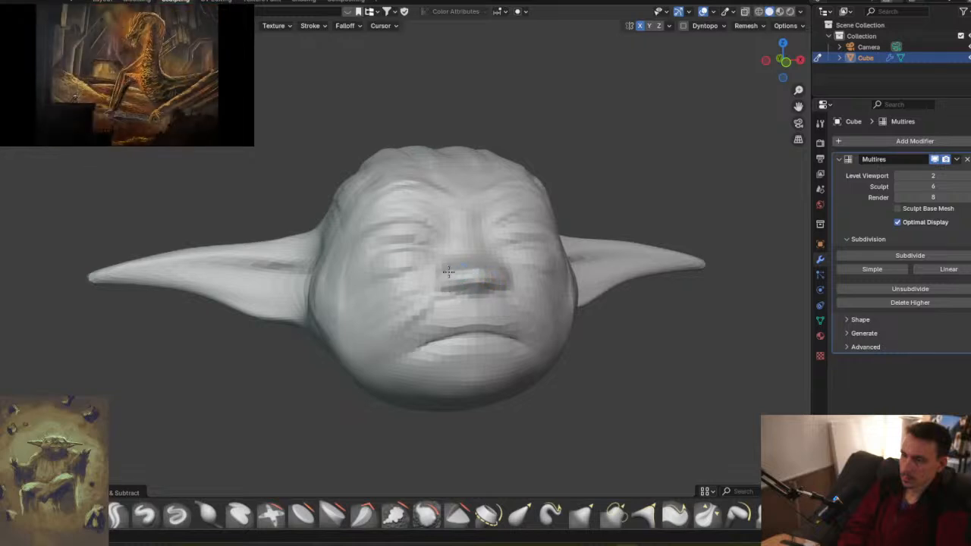
- Carve frown lines between the brows and sharpen the bridge of the nose
{"action": "middle_click_drag", "start_coordinate": [525, 255], "coordinate": [381, 265]}
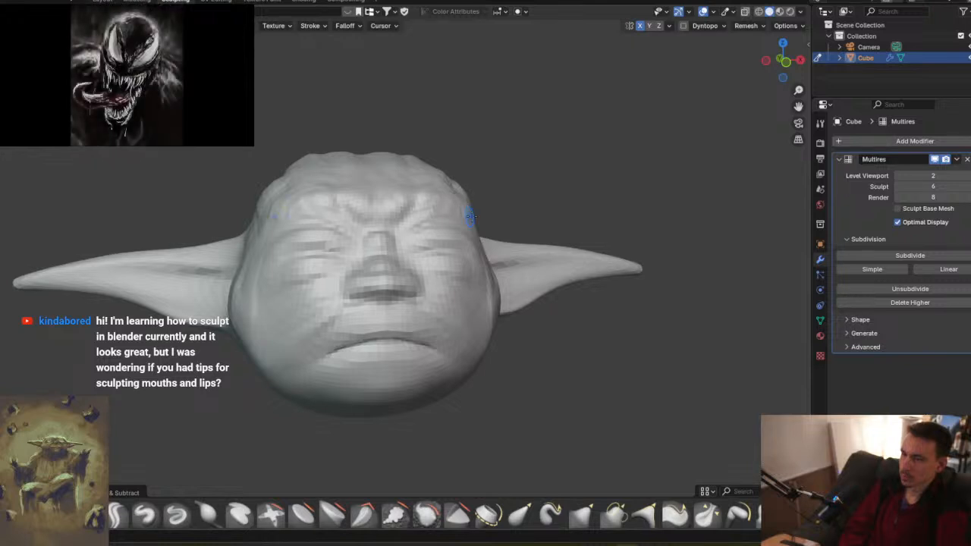
{"action": "middle_click_drag", "start_coordinate": [484, 209], "coordinate": [451, 208]}
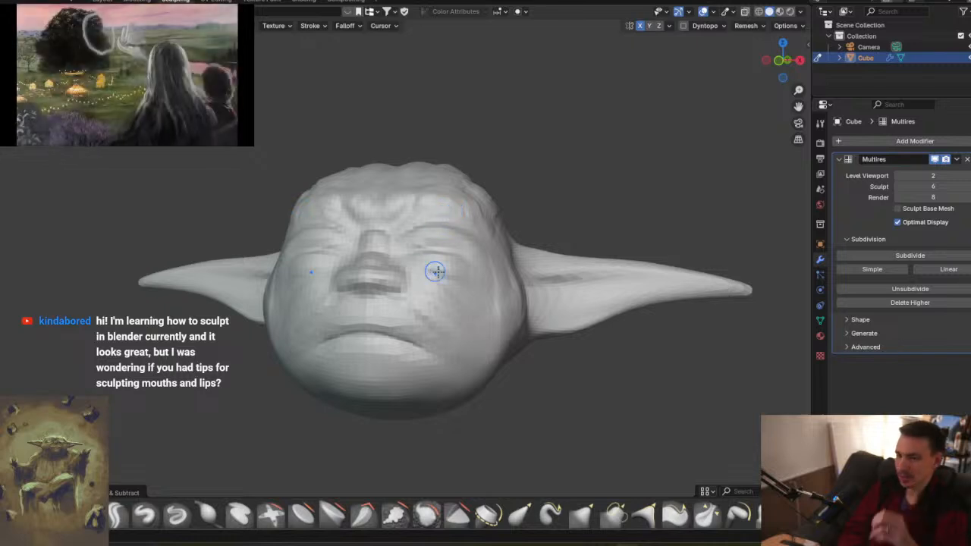
{"action": "middle_click_drag", "start_coordinate": [455, 278], "coordinate": [514, 184]}
{"action": "mouse_move", "coordinate": [453, 253]}
{"action": "middle_mouse_down"}
{"action": "mouse_move", "coordinate": [480, 249]}
{"action": "mouse_move", "coordinate": [493, 259]}
{"action": "middle_mouse_up"}
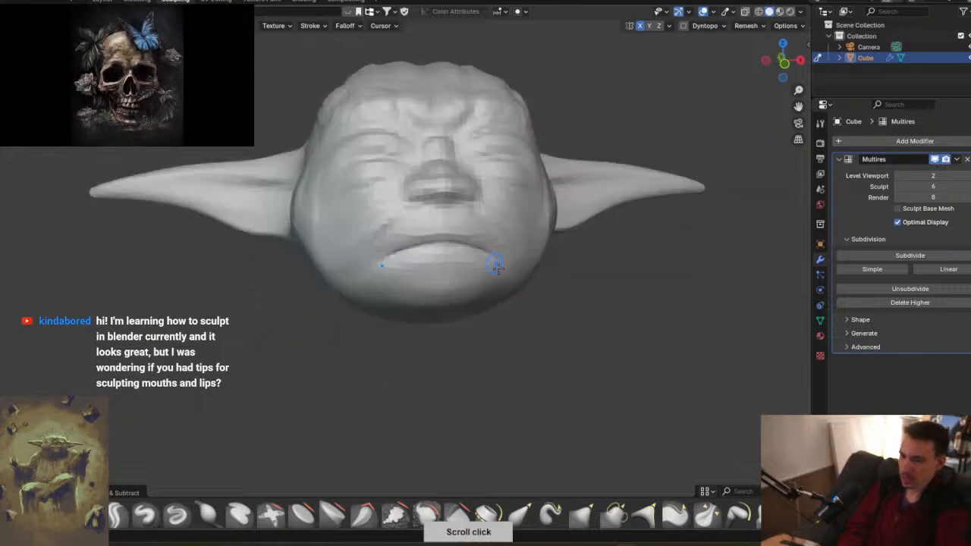
- Switch to an enlarged grab brush and reshape the lips and chin, adjusting them from the front and in profile
{"action": "left_click", "coordinate": [582, 515]}
{"action": "key", "text": "f"}
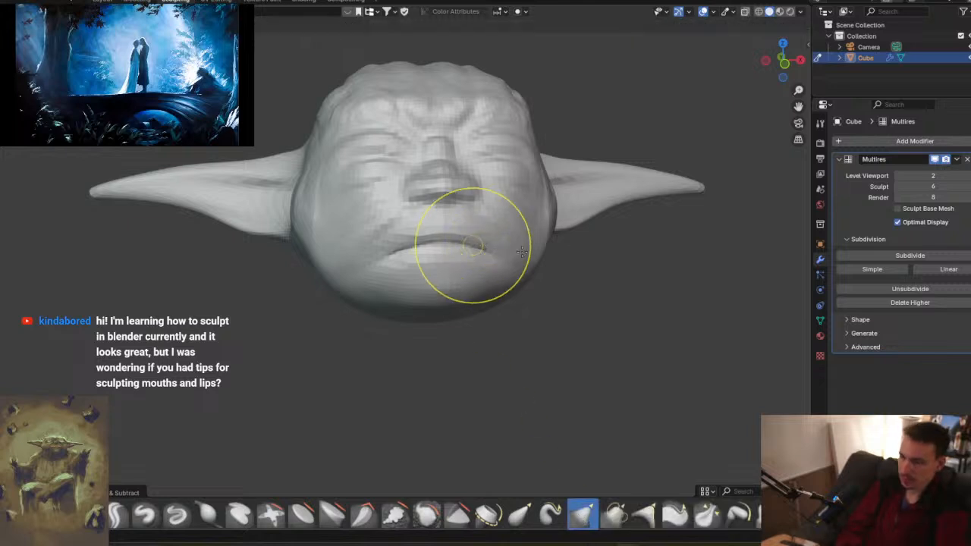
{"action": "mouse_move", "coordinate": [455, 247]}
{"action": "left_mouse_down"}
{"action": "mouse_move", "coordinate": [457, 235]}
{"action": "mouse_move", "coordinate": [498, 250]}
{"action": "mouse_move", "coordinate": [502, 234]}
{"action": "left_mouse_up"}
{"action": "mouse_move", "coordinate": [487, 235]}
{"action": "left_mouse_down"}
{"action": "mouse_move", "coordinate": [475, 213]}
{"action": "mouse_move", "coordinate": [462, 226]}
{"action": "left_mouse_up"}
{"action": "middle_click_drag", "start_coordinate": [463, 226], "coordinate": [496, 249]}
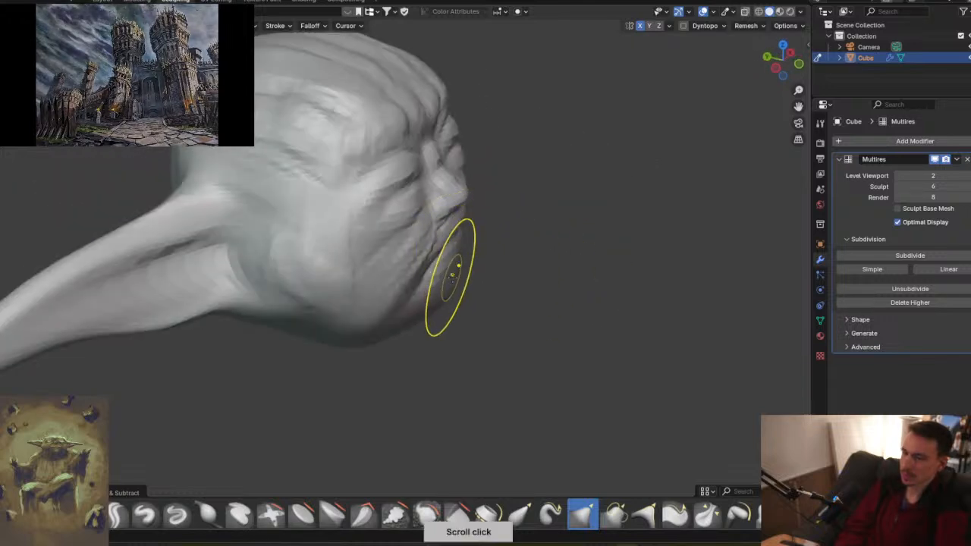
{"action": "mouse_move", "coordinate": [456, 301]}
{"action": "left_mouse_down"}
{"action": "mouse_move", "coordinate": [437, 294]}
{"action": "mouse_move", "coordinate": [462, 282]}
{"action": "left_mouse_up"}
{"action": "mouse_move", "coordinate": [485, 286]}
{"action": "middle_mouse_down"}
{"action": "mouse_move", "coordinate": [499, 164]}
{"action": "mouse_move", "coordinate": [477, 254]}
{"action": "middle_mouse_up"}
{"action": "mouse_move", "coordinate": [471, 221]}
{"action": "middle_mouse_down", "text": "ctrl"}
{"action": "mouse_move", "coordinate": [470, 185]}
{"action": "mouse_move", "coordinate": [440, 227]}
{"action": "mouse_move", "coordinate": [460, 219]}
{"action": "middle_mouse_up", "text": "ctrl"}
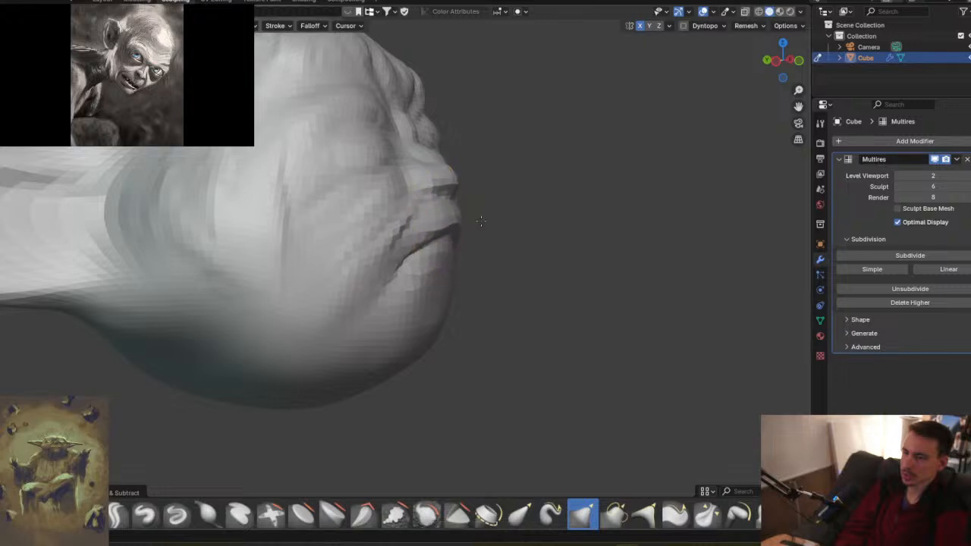
- Nudge the mouth corner area with the grab brush, and extend the drooping mouth corners downward using a smaller carving brush
{"action": "left_click_drag", "start_coordinate": [402, 255], "coordinate": [414, 261]}
{"action": "mouse_move", "coordinate": [520, 223]}
{"action": "middle_mouse_down"}
{"action": "mouse_move", "coordinate": [447, 234]}
{"action": "mouse_move", "coordinate": [494, 249]}
{"action": "mouse_move", "coordinate": [392, 242]}
{"action": "mouse_move", "coordinate": [433, 251]}
{"action": "mouse_move", "coordinate": [398, 243]}
{"action": "mouse_move", "coordinate": [452, 284]}
{"action": "middle_mouse_up"}
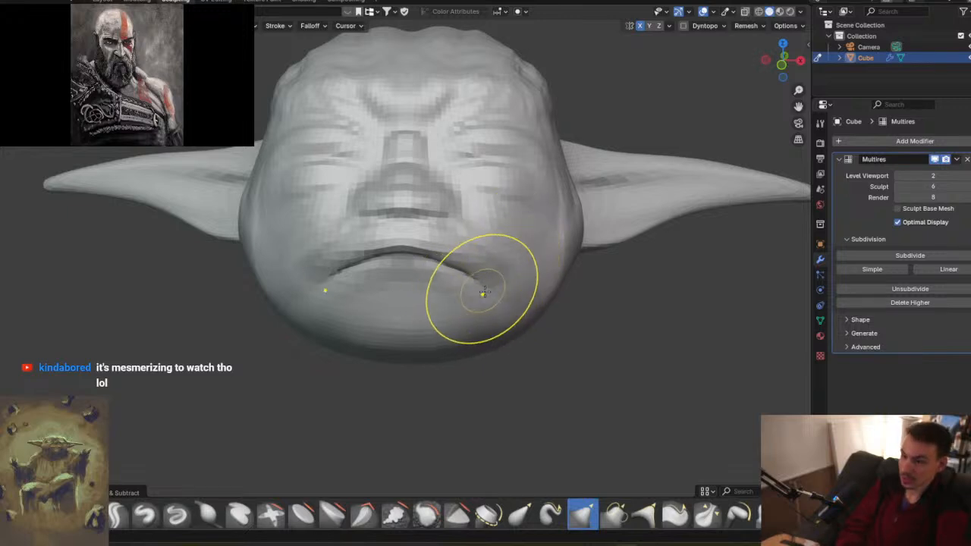
{"action": "left_click", "coordinate": [84, 515]}
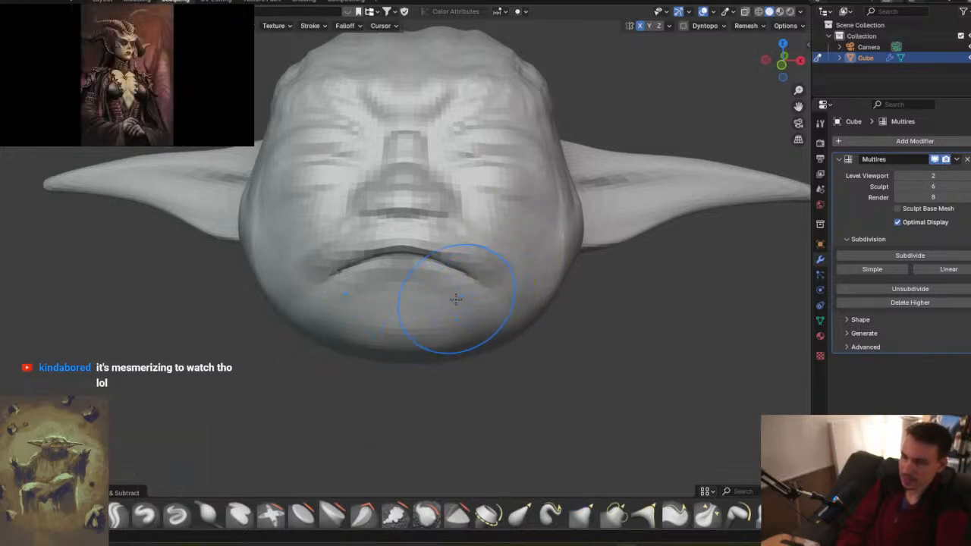
{"action": "key", "text": "f"}
{"action": "left_click", "coordinate": [418, 302]}
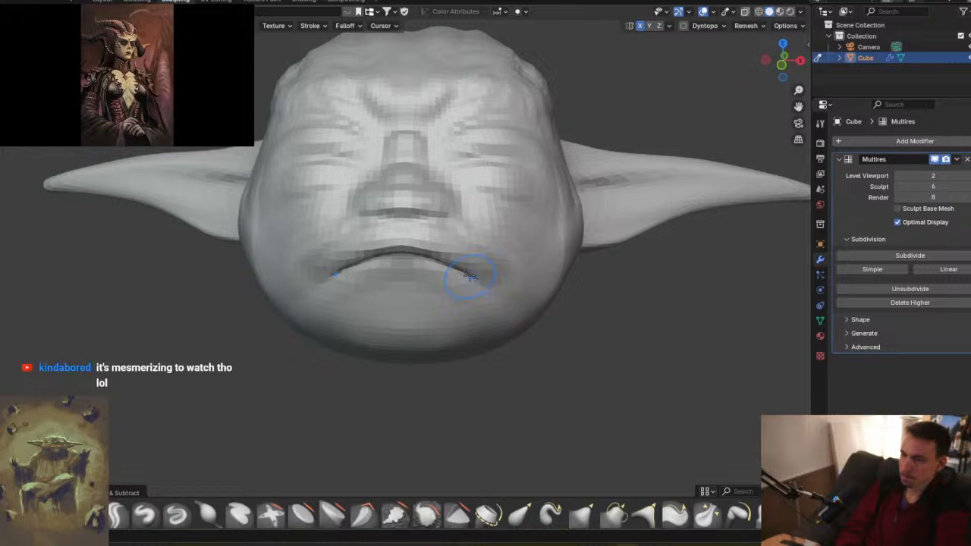
{"action": "mouse_move", "coordinate": [490, 290]}
{"action": "left_mouse_down"}
{"action": "mouse_move", "coordinate": [472, 279]}
{"action": "mouse_move", "coordinate": [494, 302]}
{"action": "left_mouse_up"}
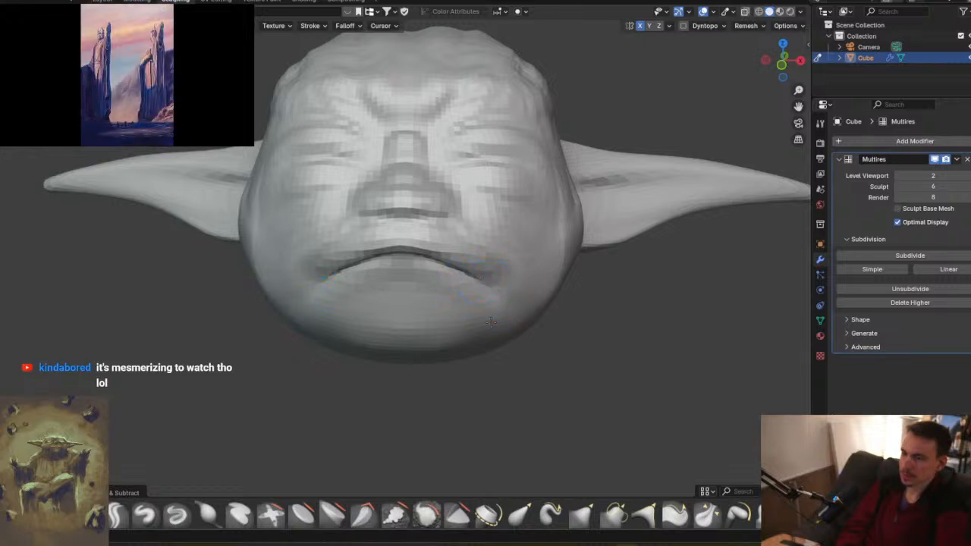
{"action": "mouse_move", "coordinate": [500, 274]}
{"action": "middle_mouse_down"}
{"action": "mouse_move", "coordinate": [408, 298]}
{"action": "mouse_move", "coordinate": [456, 309]}
{"action": "middle_mouse_up"}
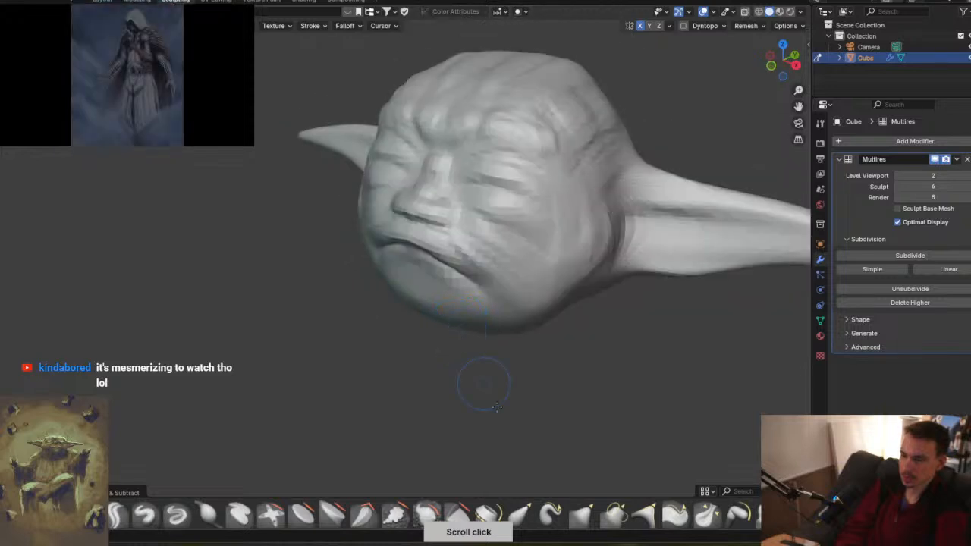
- Use the grab brush to reshape the chin and jaw below the mouth corners and adjust the lip line
{"action": "left_click", "coordinate": [576, 518]}
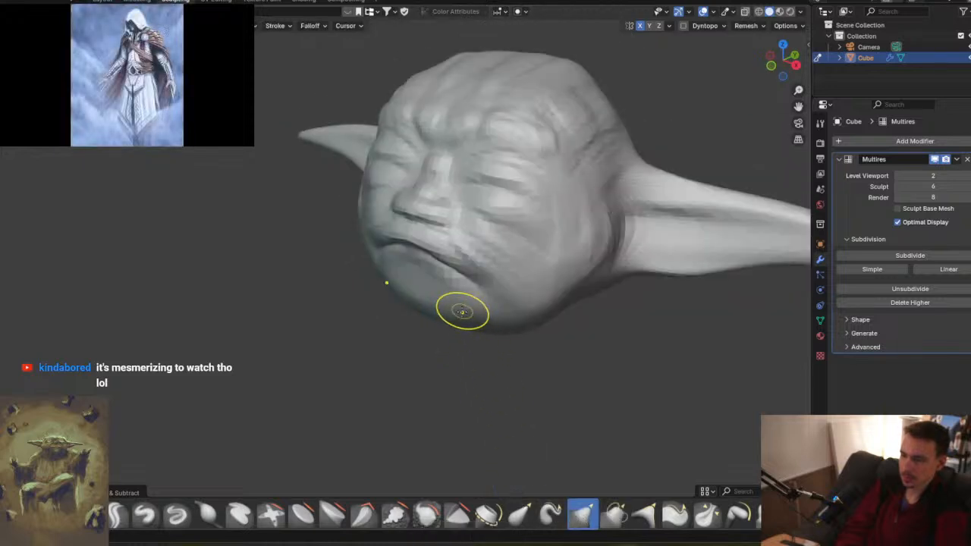
{"action": "mouse_move", "coordinate": [500, 331]}
{"action": "middle_mouse_down"}
{"action": "mouse_move", "coordinate": [504, 379]}
{"action": "mouse_move", "coordinate": [519, 317]}
{"action": "middle_mouse_up"}
{"action": "mouse_move", "coordinate": [483, 321]}
{"action": "left_mouse_down"}
{"action": "mouse_move", "coordinate": [455, 310]}
{"action": "mouse_move", "coordinate": [475, 271]}
{"action": "left_mouse_up"}
{"action": "left_click_drag", "start_coordinate": [402, 263], "coordinate": [401, 270]}
{"action": "left_click_drag", "start_coordinate": [466, 293], "coordinate": [468, 286]}
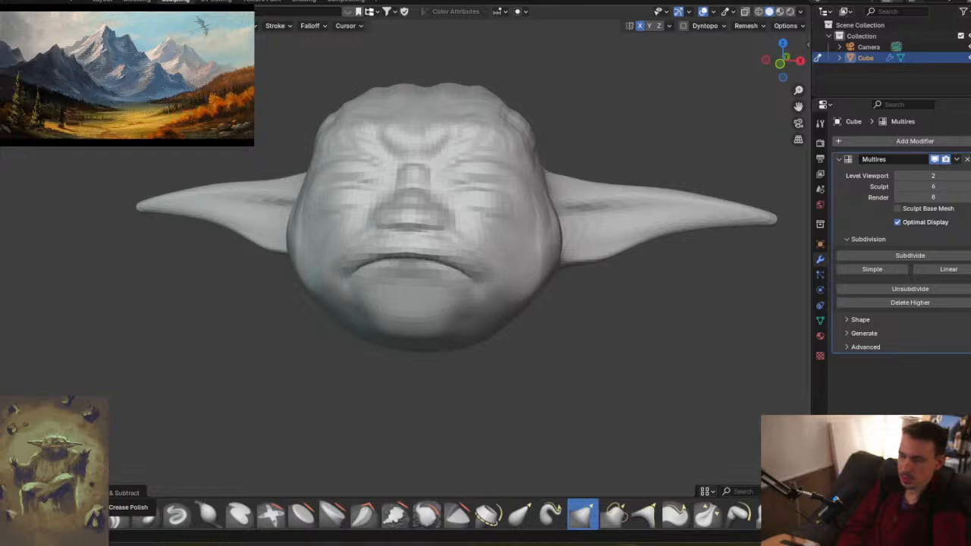
- Return to the carving brush at a smaller size and carve the underside of the nose and the cheek folds
{"action": "mouse_move", "coordinate": [433, 286]}
{"action": "middle_mouse_down"}
{"action": "mouse_move", "coordinate": [444, 238]}
{"action": "mouse_move", "coordinate": [179, 470]}
{"action": "middle_mouse_up"}
{"action": "left_click", "coordinate": [76, 514]}
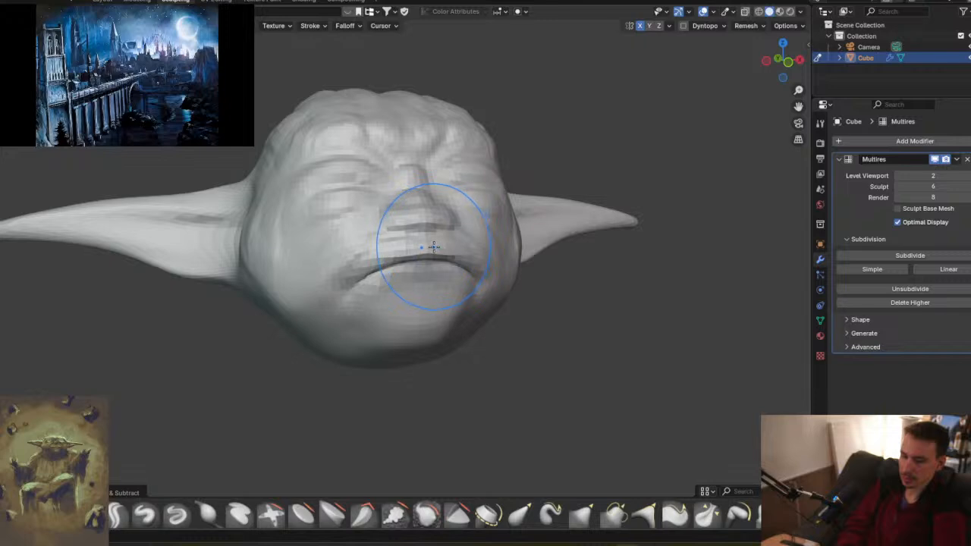
{"action": "key", "text": "f"}
{"action": "left_click", "coordinate": [386, 256]}
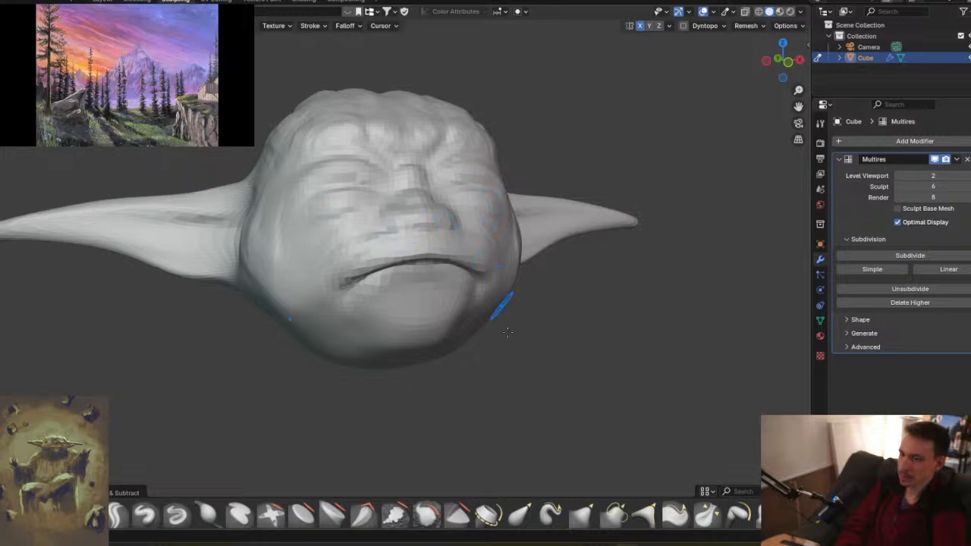
- Enlarge the grab brush and pull out the area around the nose and upper lip
{"action": "left_click", "coordinate": [584, 517]}
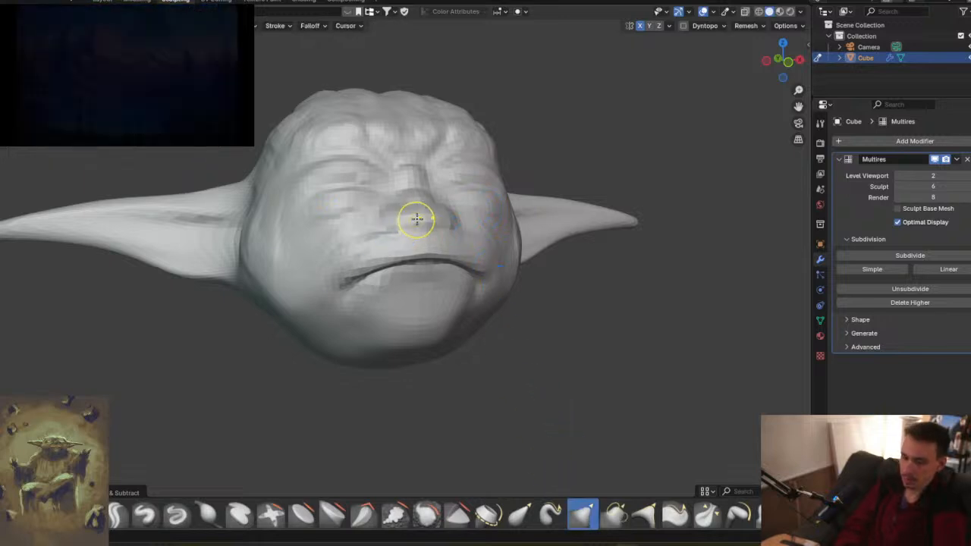
{"action": "key", "text": "f"}
{"action": "left_click", "coordinate": [450, 214]}
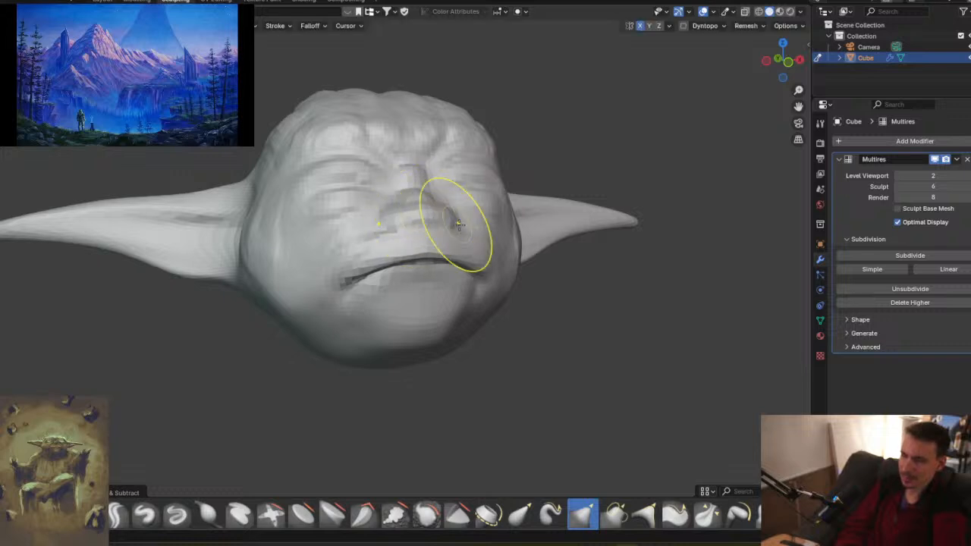
{"action": "middle_click_drag", "start_coordinate": [440, 204], "coordinate": [433, 238]}
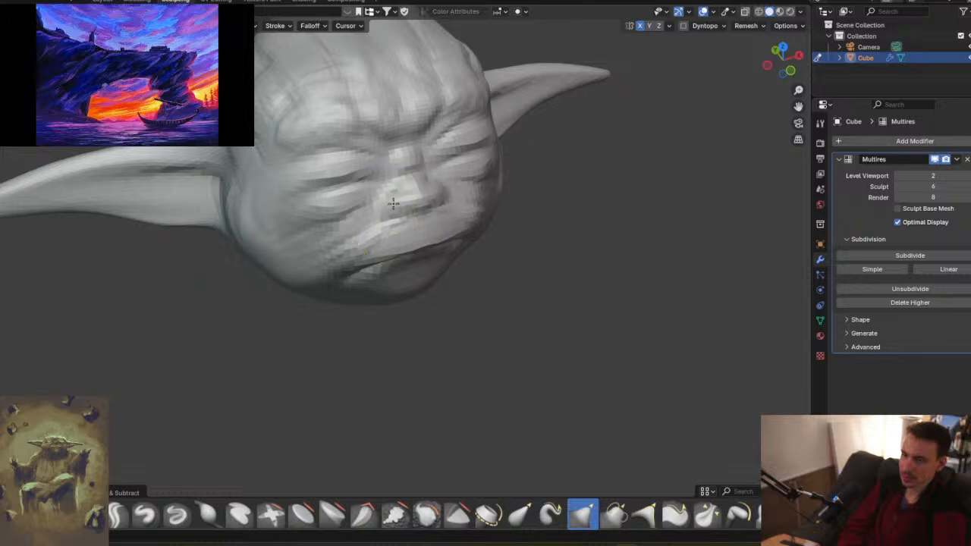
{"action": "middle_click_drag", "start_coordinate": [445, 216], "coordinate": [466, 184]}
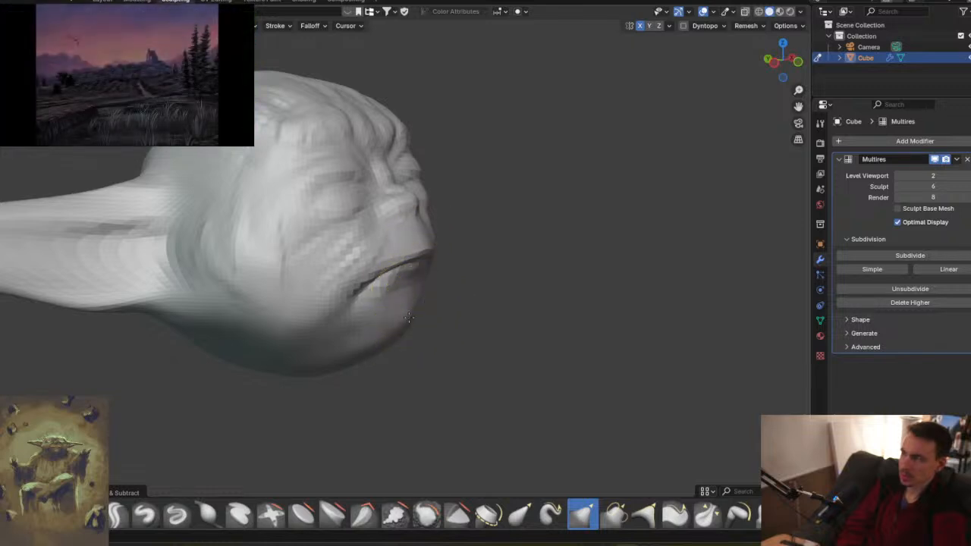
- Grab the chin forward in profile and lift the lower lip toward the mouth line
{"action": "left_click_drag", "start_coordinate": [386, 327], "coordinate": [401, 335]}
{"action": "mouse_move", "coordinate": [465, 283]}
{"action": "middle_mouse_down"}
{"action": "mouse_move", "coordinate": [442, 277]}
{"action": "mouse_move", "coordinate": [462, 291]}
{"action": "mouse_move", "coordinate": [369, 234]}
{"action": "mouse_move", "coordinate": [397, 257]}
{"action": "mouse_move", "coordinate": [394, 266]}
{"action": "middle_mouse_up"}
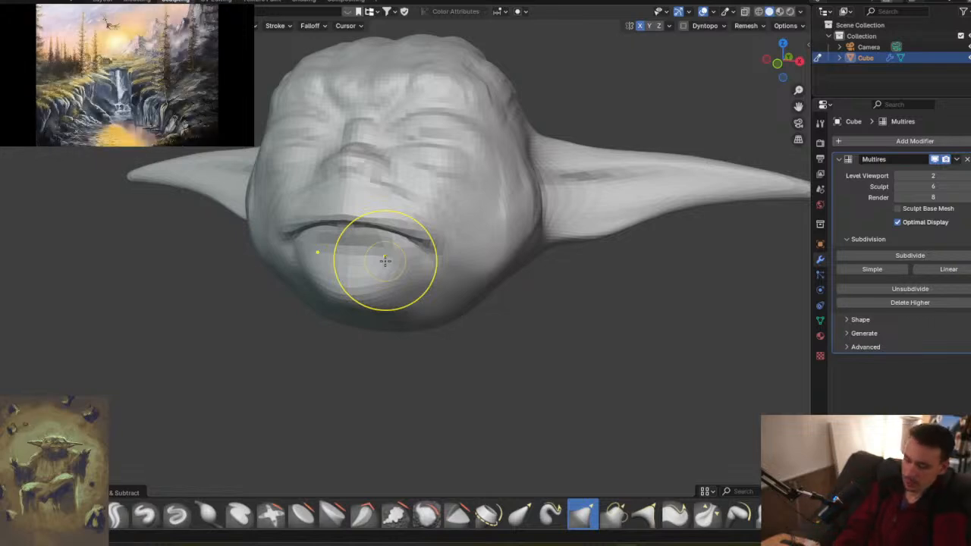
{"action": "mouse_move", "coordinate": [385, 260]}
{"action": "left_mouse_down"}
{"action": "mouse_move", "coordinate": [433, 275]}
{"action": "mouse_move", "coordinate": [412, 238]}
{"action": "mouse_move", "coordinate": [396, 249]}
{"action": "mouse_move", "coordinate": [401, 239]}
{"action": "mouse_move", "coordinate": [386, 229]}
{"action": "mouse_move", "coordinate": [347, 226]}
{"action": "left_mouse_up"}
{"action": "middle_click_drag", "start_coordinate": [386, 256], "coordinate": [501, 213]}
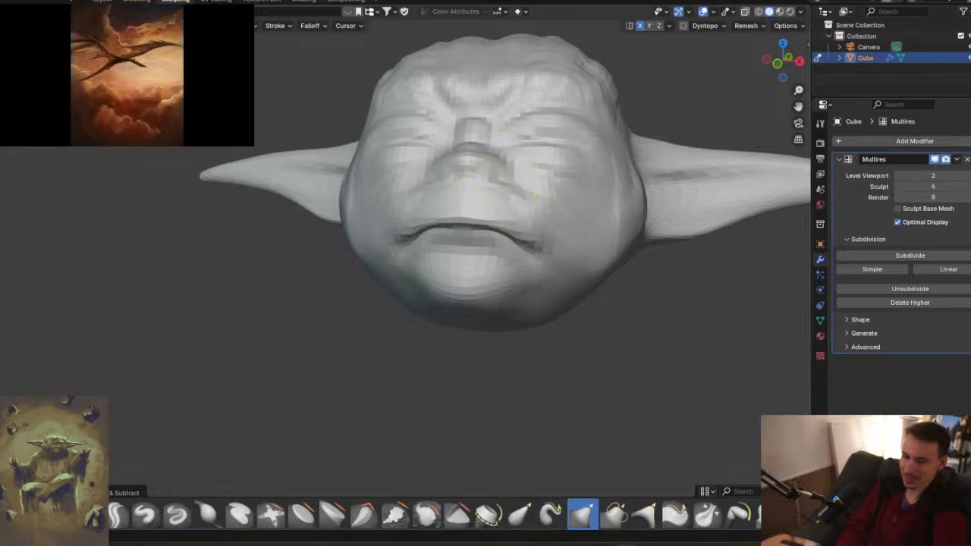
- Switch to a smaller carving brush and carve the folds that outline the upper lip from the nose to the mouth corners
{"action": "left_click", "coordinate": [55, 516]}
{"action": "key", "text": "f"}
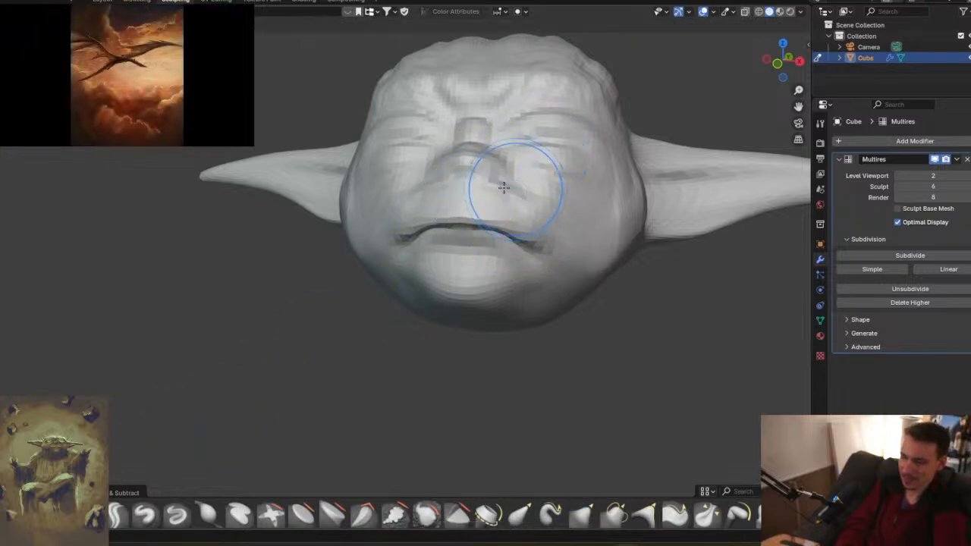
{"action": "left_click", "coordinate": [473, 176]}
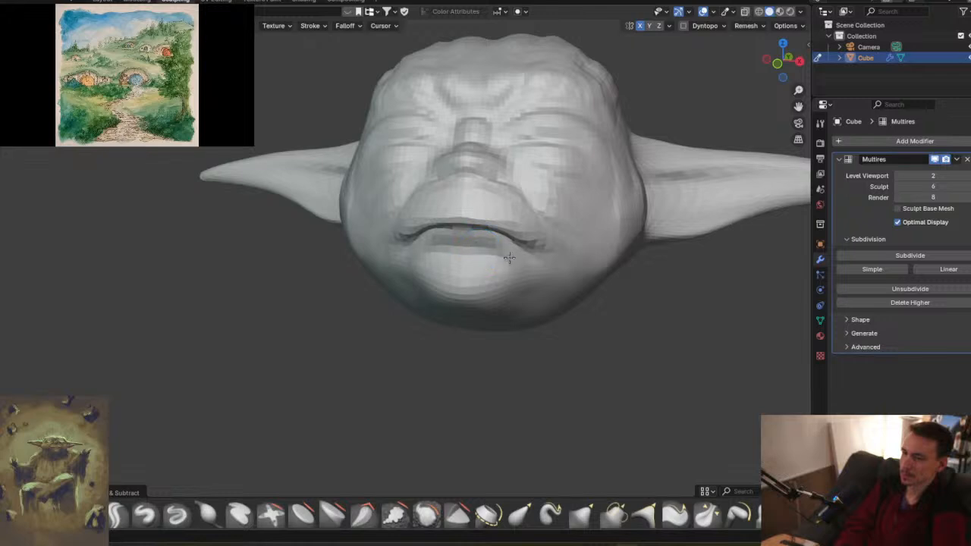
- Rework the eye area with strokes across the brow and lids to form rounded, closed eyelids
{"action": "middle_click_drag", "start_coordinate": [503, 174], "coordinate": [458, 211]}
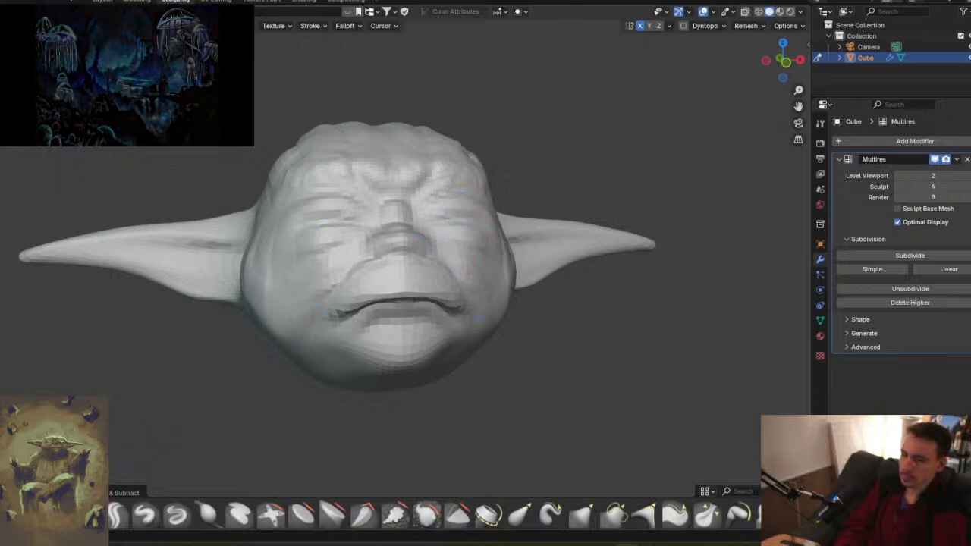
{"action": "left_click_drag", "start_coordinate": [450, 198], "coordinate": [486, 198]}
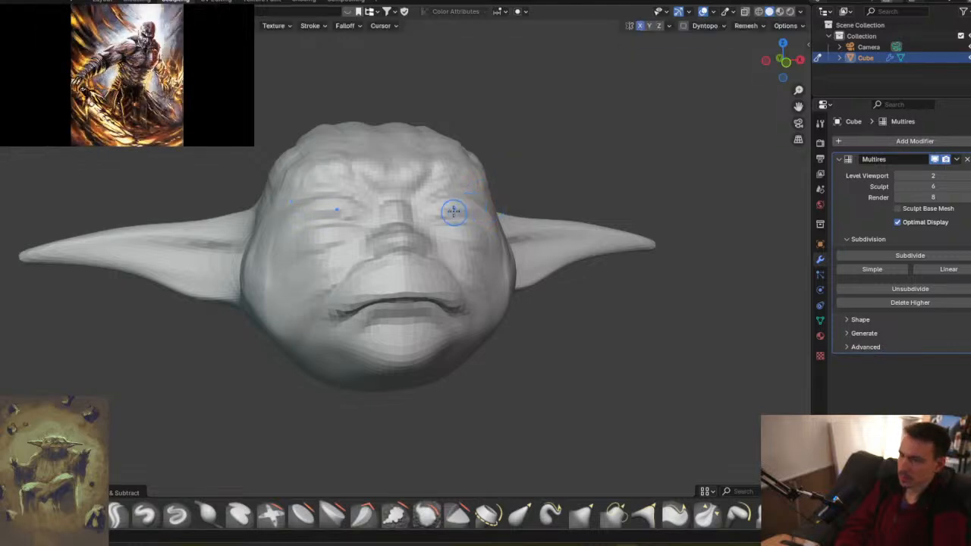
{"action": "scroll", "coordinate": [459, 212], "scroll_direction": "up", "scroll_amount": 3}
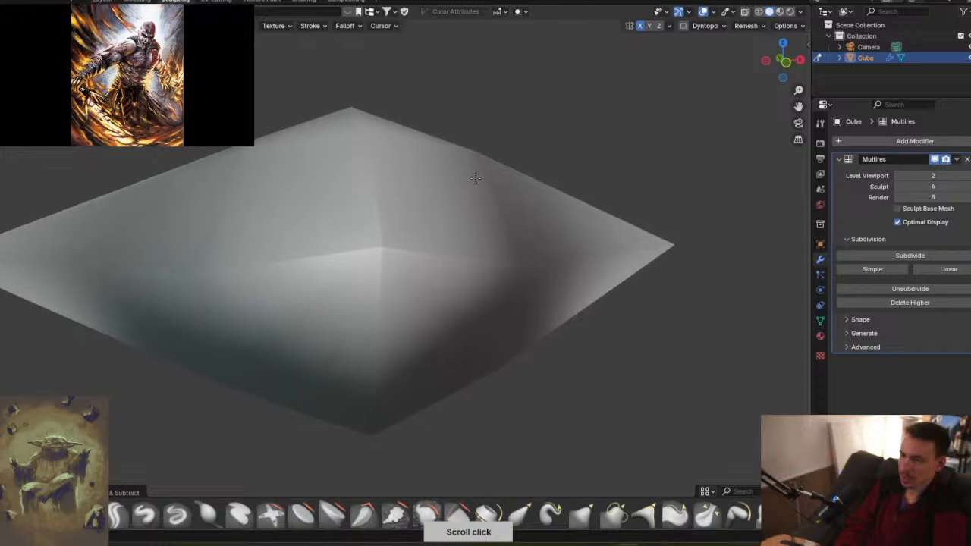
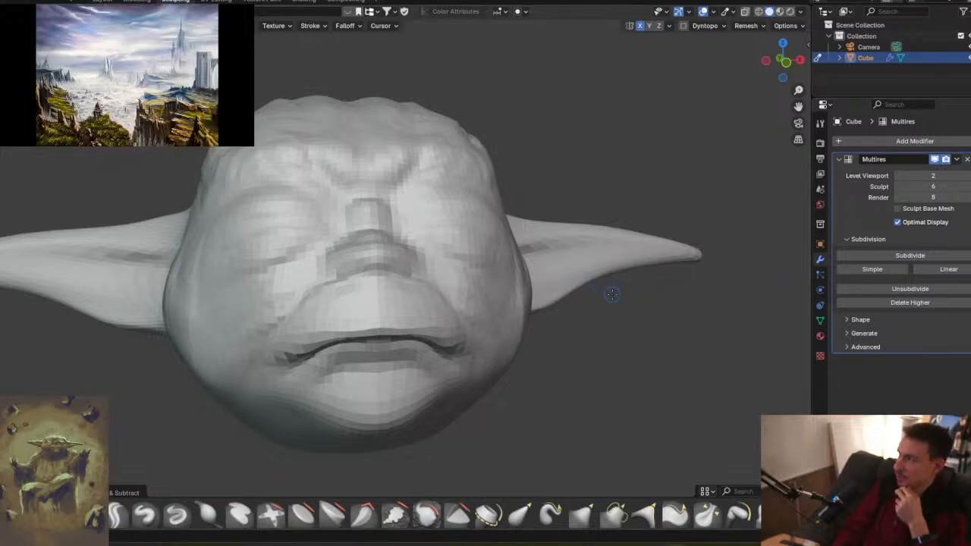
- Lower the Multires sculpt level to 1 to inspect the coarse head shape, and settle on sculpt level 2
{"action": "left_click", "coordinate": [898, 186]}
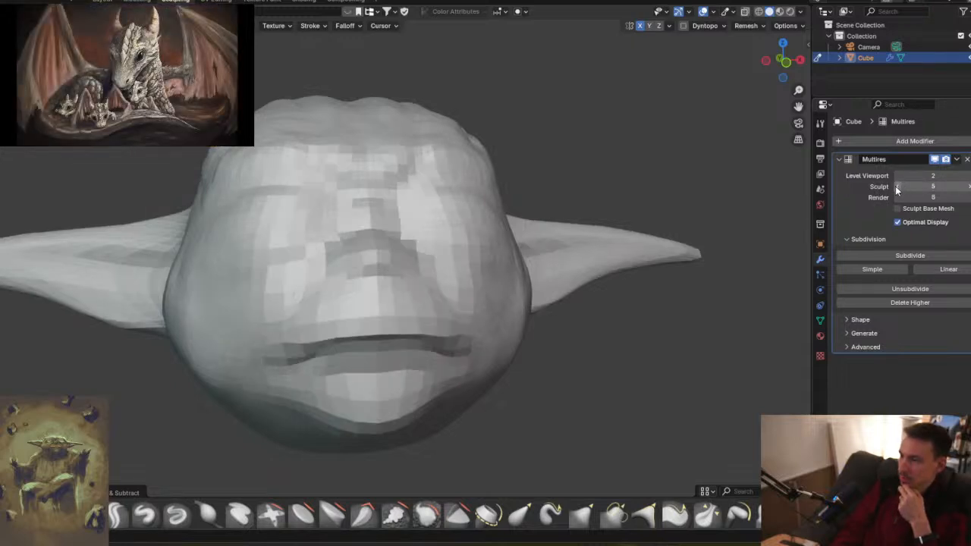
{"action": "left_click", "coordinate": [897, 186]}
{"action": "left_click", "coordinate": [898, 186]}
{"action": "left_click", "coordinate": [898, 186]}
{"action": "left_click", "coordinate": [898, 186]}
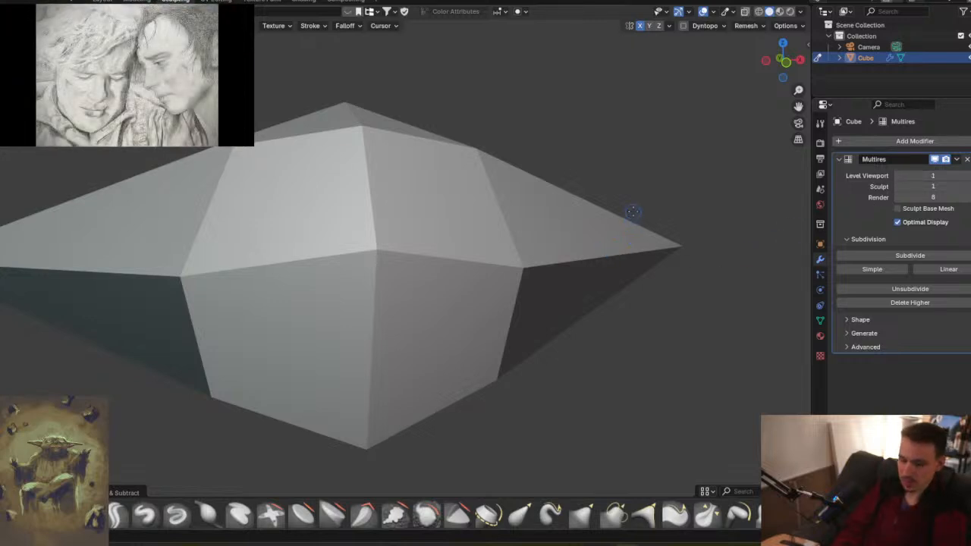
{"action": "scroll", "coordinate": [632, 251], "scroll_direction": "down", "scroll_amount": 4}
{"action": "mouse_move", "coordinate": [636, 267]}
{"action": "middle_mouse_down"}
{"action": "mouse_move", "coordinate": [532, 270]}
{"action": "mouse_move", "coordinate": [541, 282]}
{"action": "middle_mouse_up"}
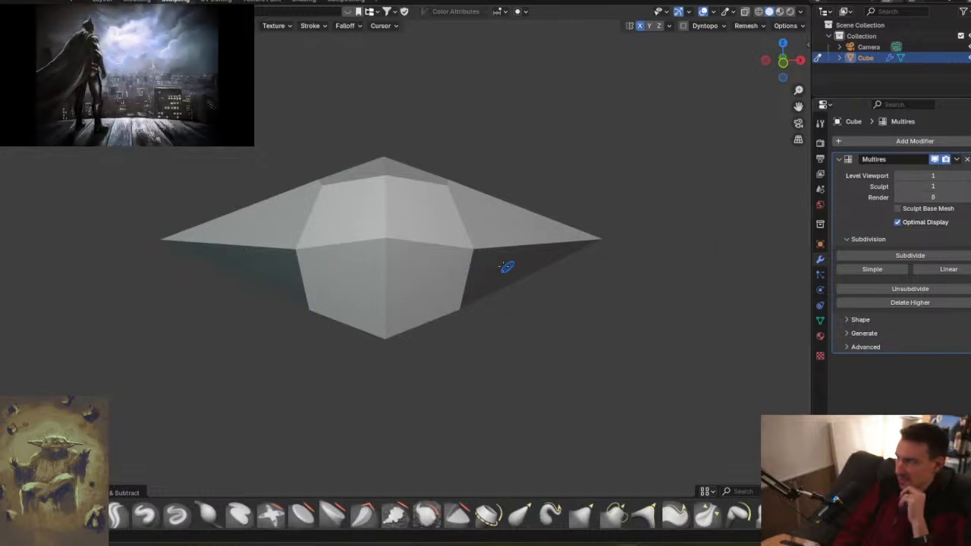
{"action": "left_click", "coordinate": [968, 187]}
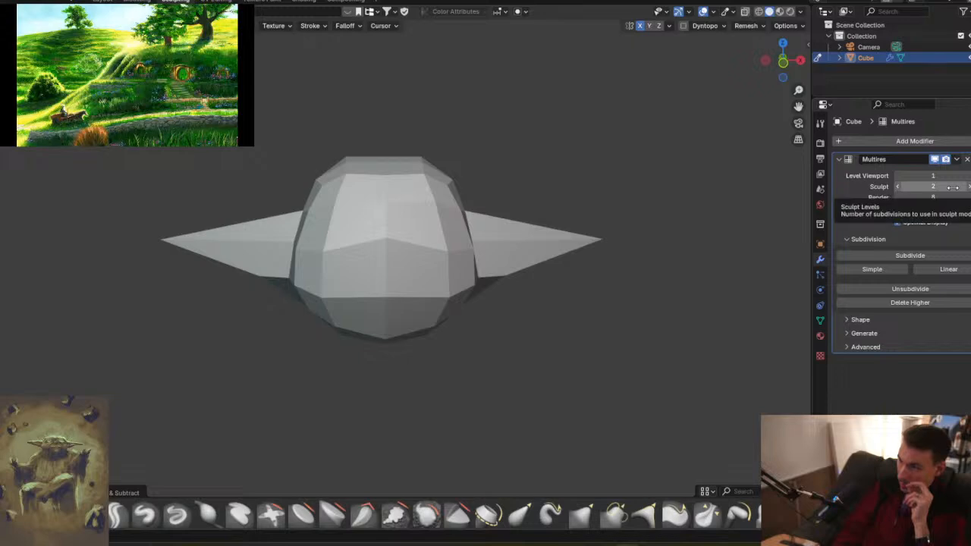
- Enlarge the brush and, using the grab brush on the coarse mesh, pull both ear tips upward
{"action": "mouse_move", "coordinate": [581, 274]}
{"action": "middle_mouse_down"}
{"action": "mouse_move", "coordinate": [542, 248]}
{"action": "mouse_move", "coordinate": [532, 260]}
{"action": "mouse_move", "coordinate": [556, 261]}
{"action": "mouse_move", "coordinate": [590, 286]}
{"action": "middle_mouse_up"}
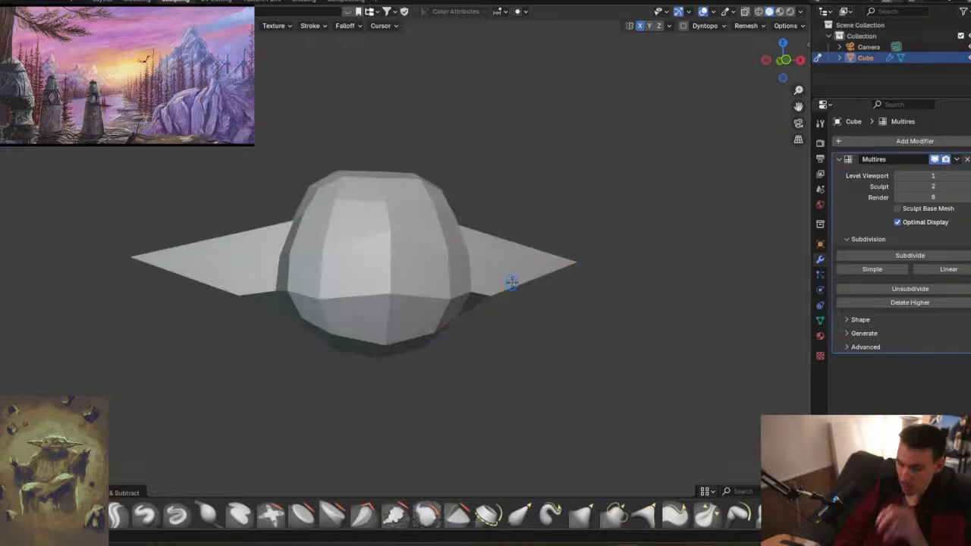
{"action": "key", "text": "f"}
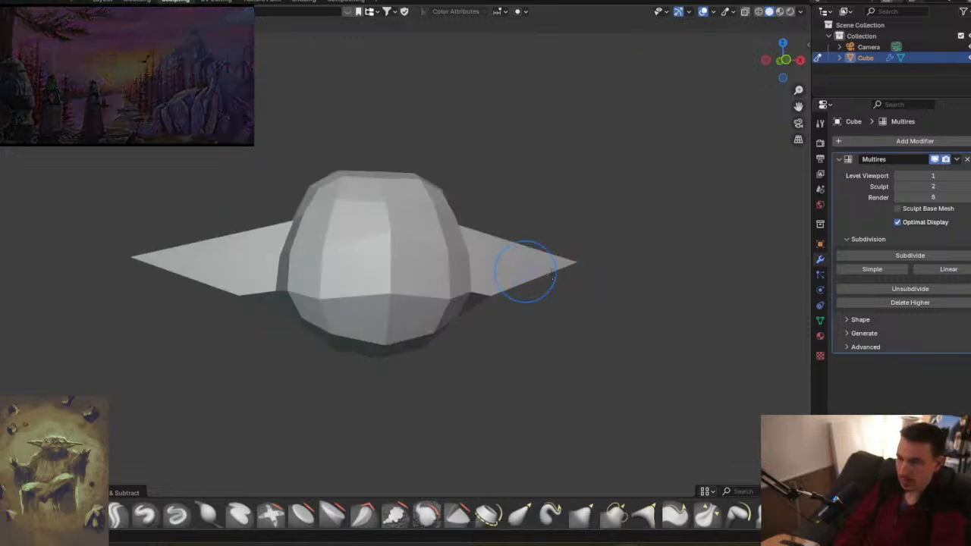
{"action": "left_click", "coordinate": [599, 281]}
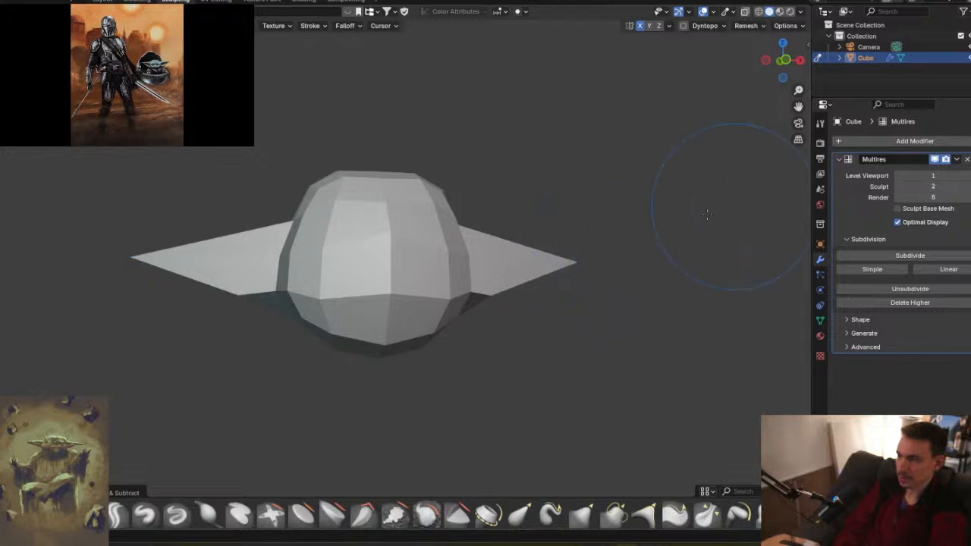
{"action": "mouse_move", "coordinate": [604, 237]}
{"action": "middle_mouse_down"}
{"action": "mouse_move", "coordinate": [452, 259]}
{"action": "mouse_move", "coordinate": [499, 340]}
{"action": "middle_mouse_up"}
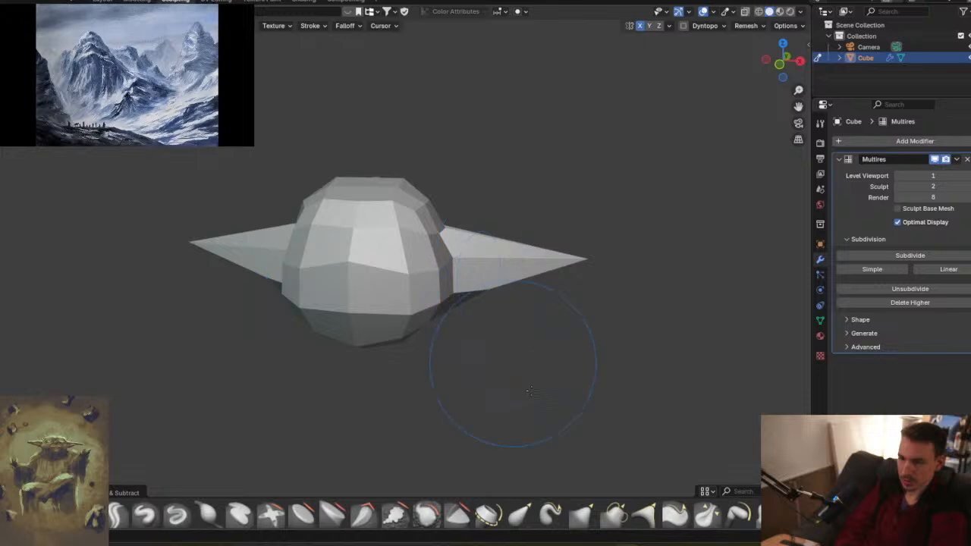
{"action": "left_click", "coordinate": [581, 515]}
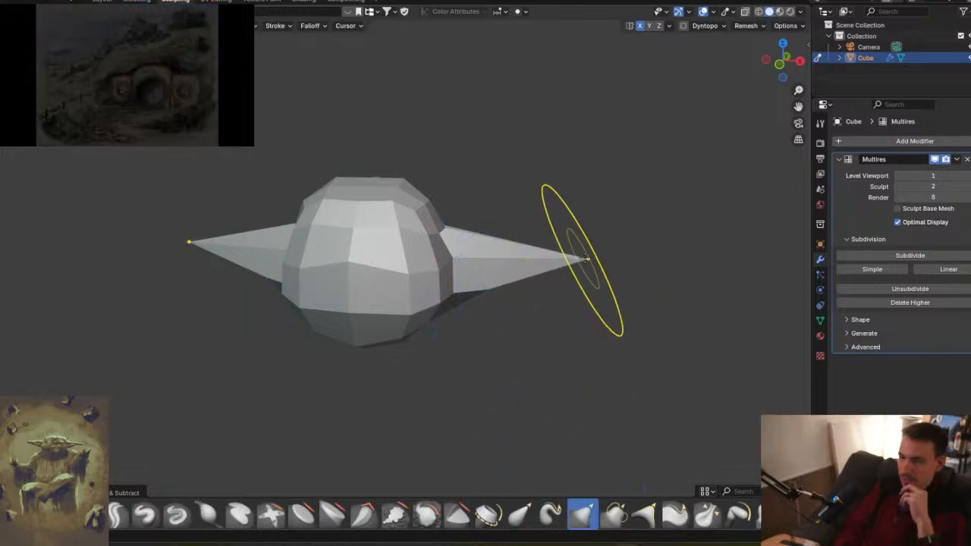
{"action": "mouse_move", "coordinate": [585, 262]}
{"action": "left_mouse_down"}
{"action": "mouse_move", "coordinate": [526, 327]}
{"action": "mouse_move", "coordinate": [558, 176]}
{"action": "mouse_move", "coordinate": [548, 122]}
{"action": "mouse_move", "coordinate": [566, 119]}
{"action": "mouse_move", "coordinate": [557, 107]}
{"action": "mouse_move", "coordinate": [595, 227]}
{"action": "left_mouse_up"}
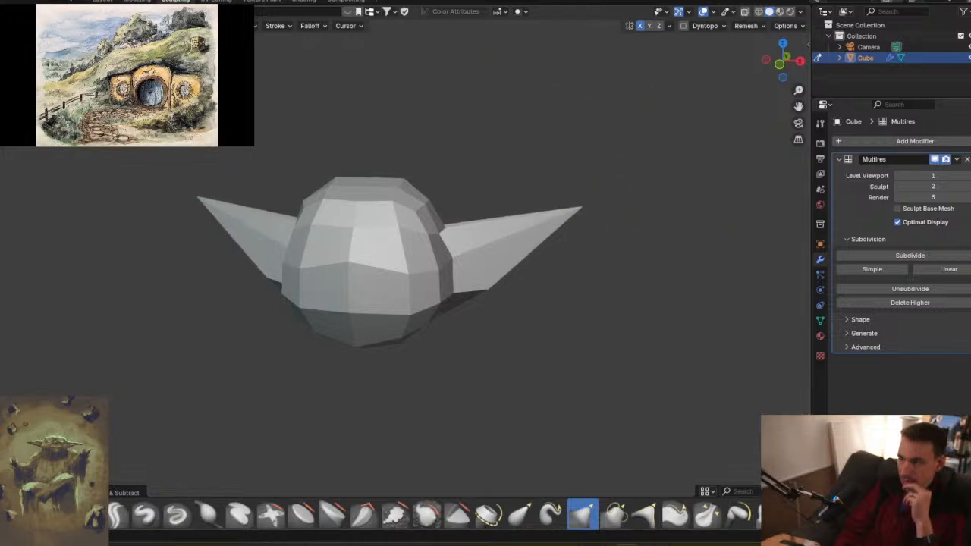
- Raise the Multires sculpt level to 5 to check the raised ears on the detailed head
{"action": "left_click", "coordinate": [968, 187]}
{"action": "left_click", "coordinate": [968, 186]}
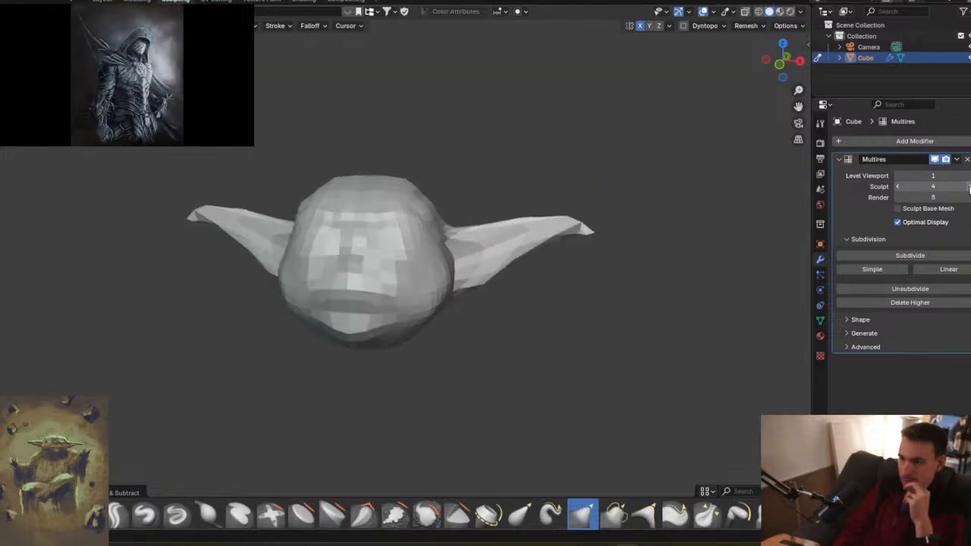
{"action": "left_click", "coordinate": [969, 186]}
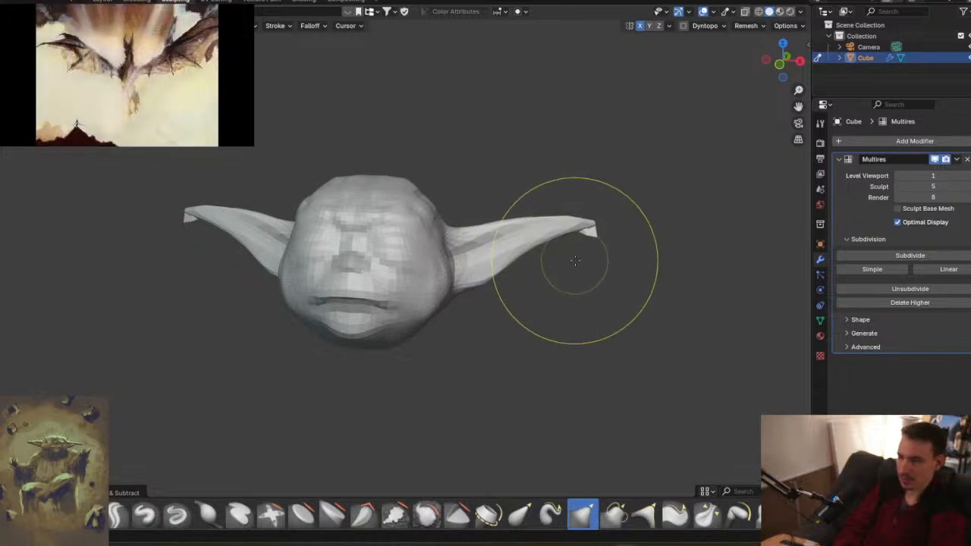
- Return the Multires sculpt level to 2 and grab the ear tips back downward
{"action": "left_click", "coordinate": [897, 186]}
{"action": "left_click", "coordinate": [897, 187]}
{"action": "left_click", "coordinate": [897, 186]}
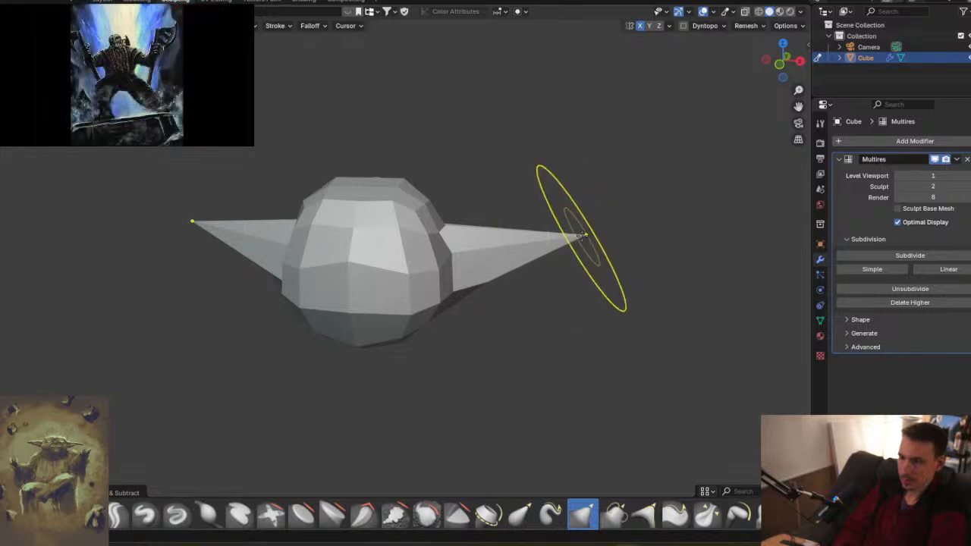
{"action": "left_click_drag", "start_coordinate": [580, 236], "coordinate": [587, 267]}
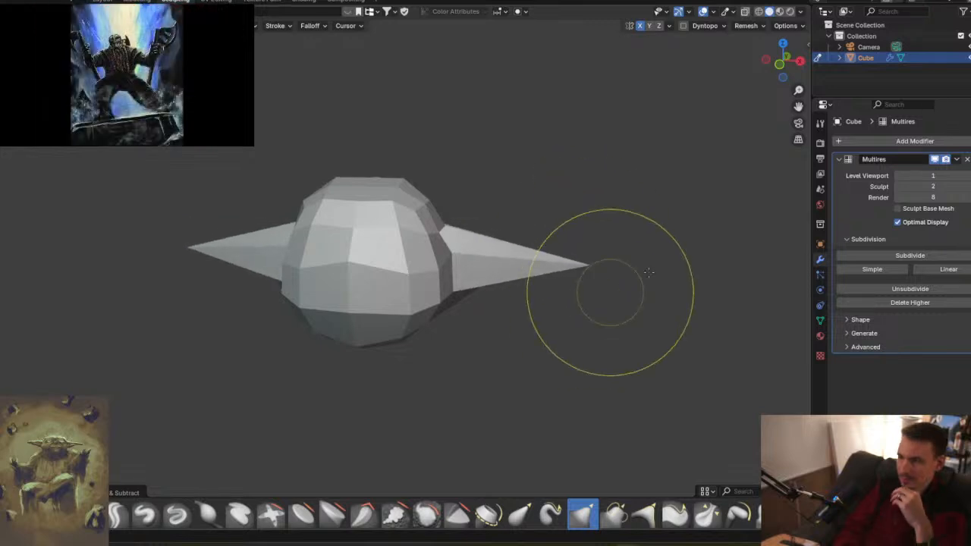
- Raise the Multires sculpt level to 6 and on to 8, and check the adjusted ears on the detailed head
{"action": "left_click", "coordinate": [969, 187]}
{"action": "left_click", "coordinate": [969, 187]}
{"action": "left_click", "coordinate": [969, 187]}
{"action": "left_click", "coordinate": [969, 187]}
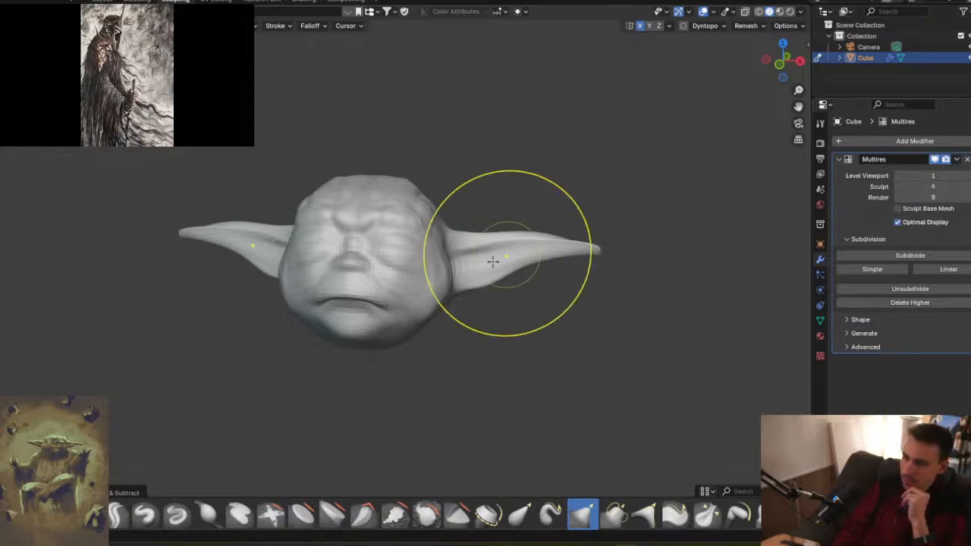
{"action": "middle_click_drag", "start_coordinate": [497, 267], "coordinate": [705, 258]}
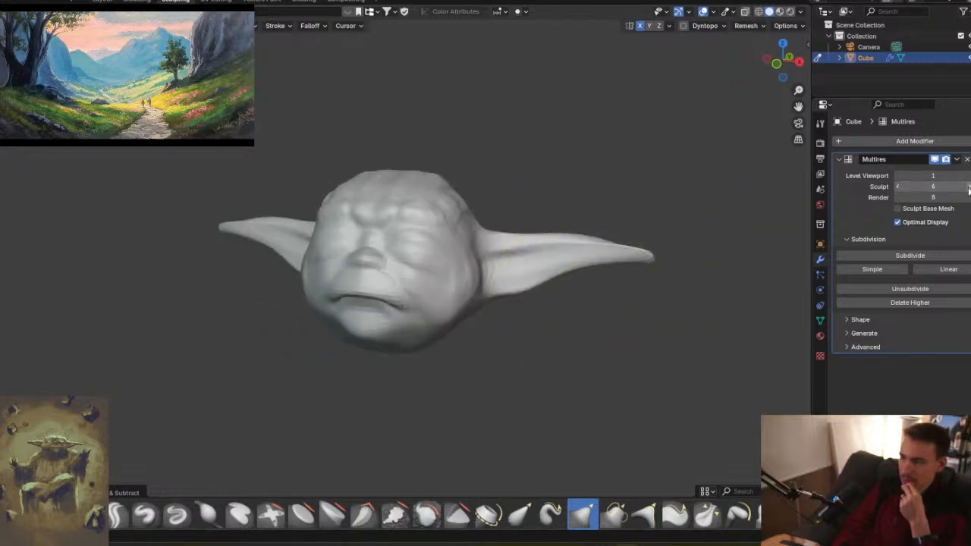
{"action": "left_click", "coordinate": [969, 187]}
{"action": "left_click", "coordinate": [968, 187]}
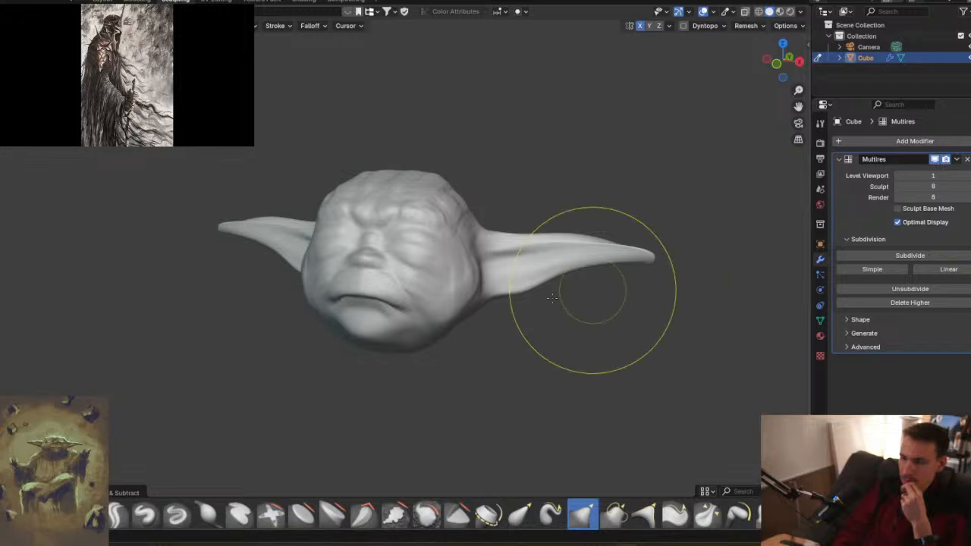
{"action": "mouse_move", "coordinate": [494, 282]}
{"action": "middle_mouse_down"}
{"action": "mouse_move", "coordinate": [505, 281]}
{"action": "mouse_move", "coordinate": [501, 202]}
{"action": "middle_mouse_up"}
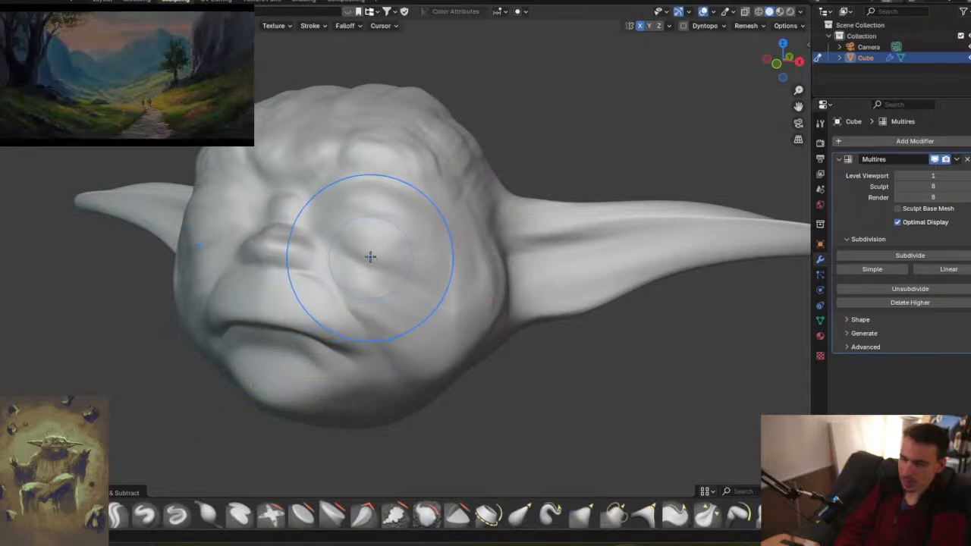
- Shrink the brush and draw fine wrinkle strokes around the eyes and over the upper cheeks at sculpt level 8
{"action": "key", "text": "f"}
{"action": "left_click", "coordinate": [349, 246]}
{"action": "left_click", "coordinate": [353, 248]}
{"action": "left_click_drag", "start_coordinate": [346, 245], "coordinate": [441, 269]}
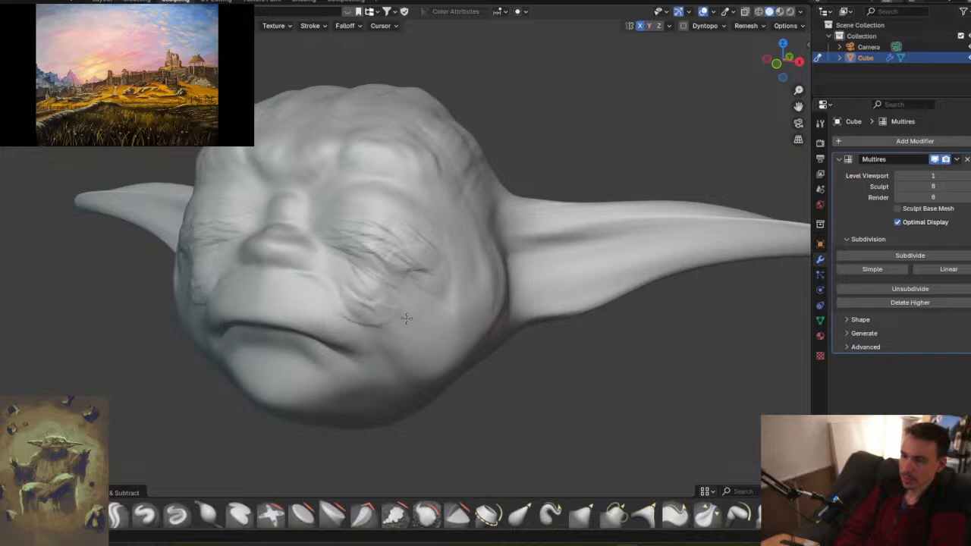
{"action": "left_click_drag", "start_coordinate": [371, 272], "coordinate": [428, 328]}
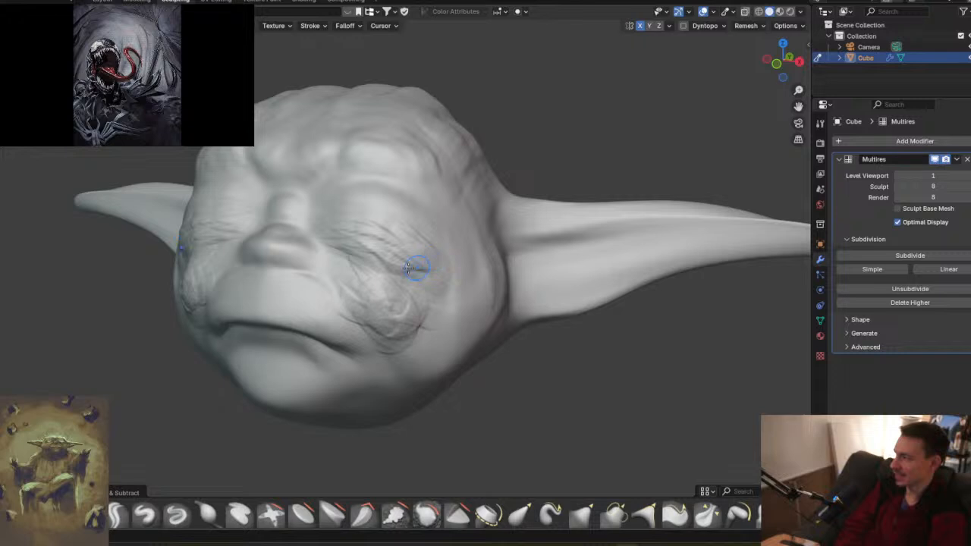
- Examine the head's face, profile and ears from the side, front and three-quarter views
{"action": "scroll", "coordinate": [356, 247], "scroll_direction": "up", "scroll_amount": 10}
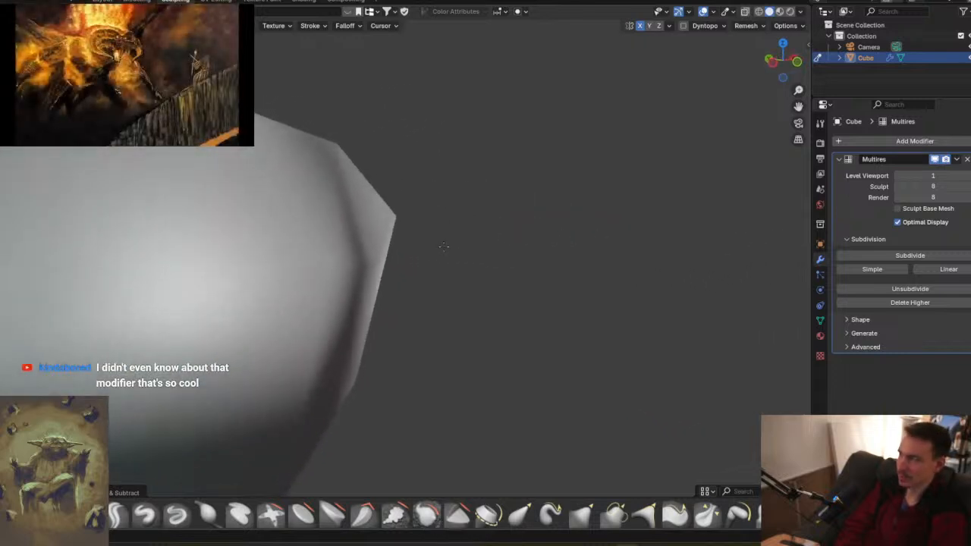
{"action": "scroll", "coordinate": [442, 245], "scroll_direction": "down", "scroll_amount": 5}
{"action": "scroll", "coordinate": [444, 245], "scroll_direction": "up", "scroll_amount": 5}
{"action": "middle_click_drag", "start_coordinate": [445, 245], "coordinate": [692, 204]}
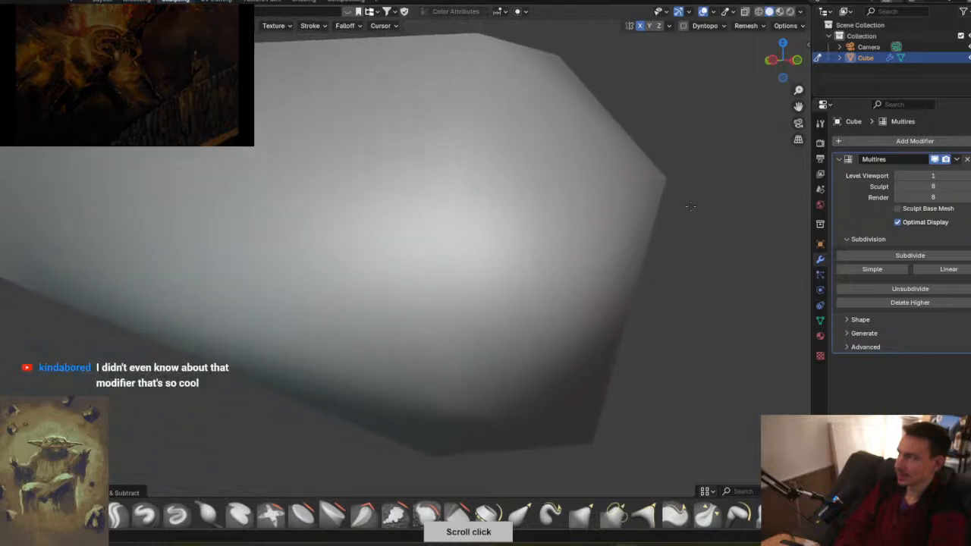
{"action": "scroll", "coordinate": [691, 205], "scroll_direction": "down", "scroll_amount": 4}
{"action": "scroll", "coordinate": [690, 195], "scroll_direction": "up", "scroll_amount": 2}
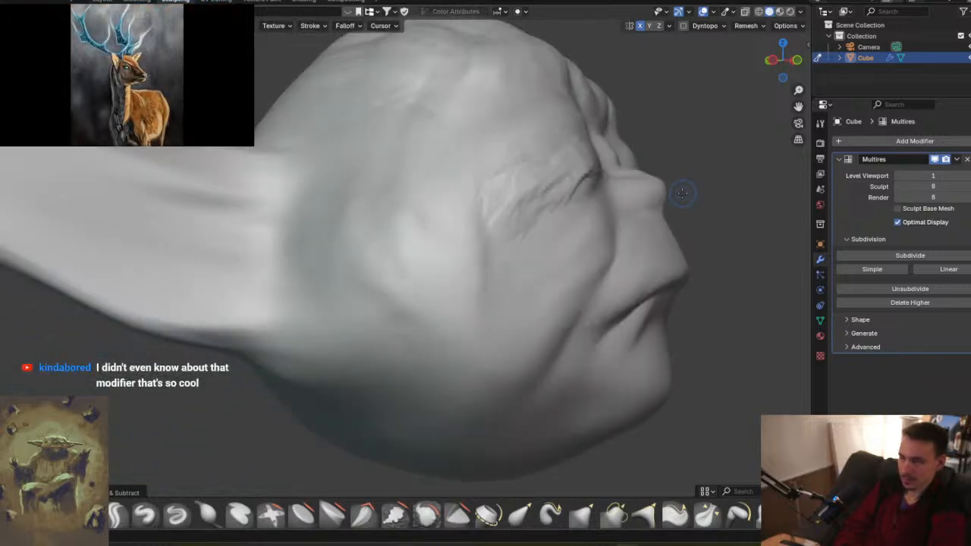
{"action": "middle_click_drag", "start_coordinate": [683, 193], "coordinate": [585, 202]}
{"action": "scroll", "coordinate": [606, 198], "scroll_direction": "down", "scroll_amount": 4}
{"action": "scroll", "coordinate": [617, 211], "scroll_direction": "up", "scroll_amount": 4}
{"action": "scroll", "coordinate": [585, 202], "scroll_direction": "down", "scroll_amount": 4}
{"action": "scroll", "coordinate": [466, 234], "scroll_direction": "up", "scroll_amount": 4}
{"action": "middle_click_drag", "start_coordinate": [466, 234], "coordinate": [526, 277]}
{"action": "scroll", "coordinate": [488, 244], "scroll_direction": "down", "scroll_amount": 4}
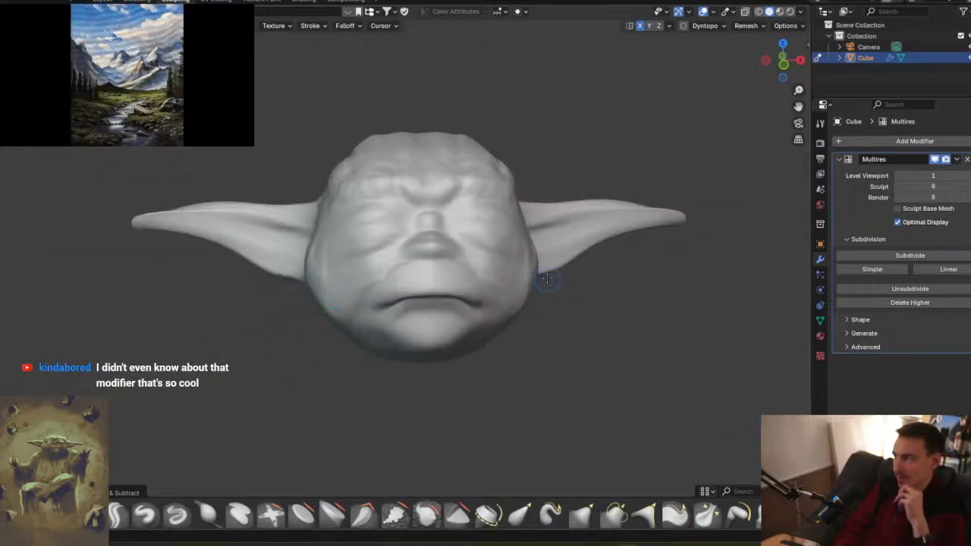
{"action": "scroll", "coordinate": [575, 282], "scroll_direction": "up", "scroll_amount": 4}
{"action": "middle_click_drag", "start_coordinate": [575, 281], "coordinate": [537, 261]}
{"action": "scroll", "coordinate": [531, 279], "scroll_direction": "down", "scroll_amount": 4}
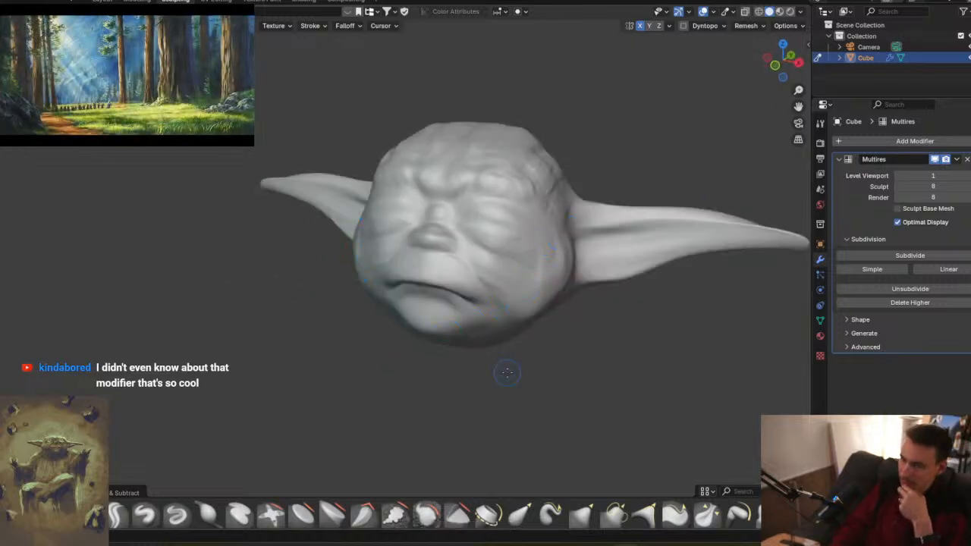
{"action": "middle_click_drag", "start_coordinate": [535, 240], "coordinate": [600, 240]}
{"action": "middle_click_drag", "start_coordinate": [496, 246], "coordinate": [531, 291]}
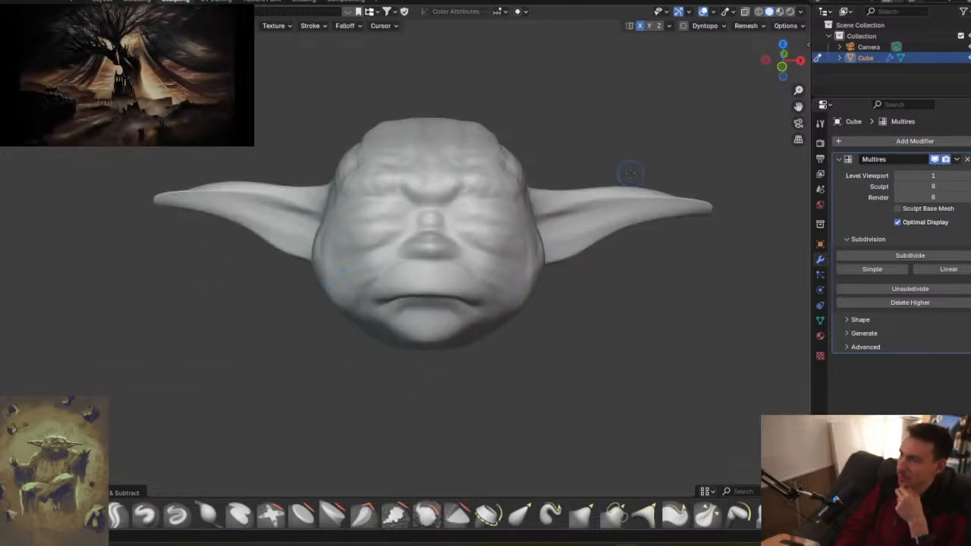
{"action": "middle_click_drag", "start_coordinate": [564, 240], "coordinate": [748, 242]}
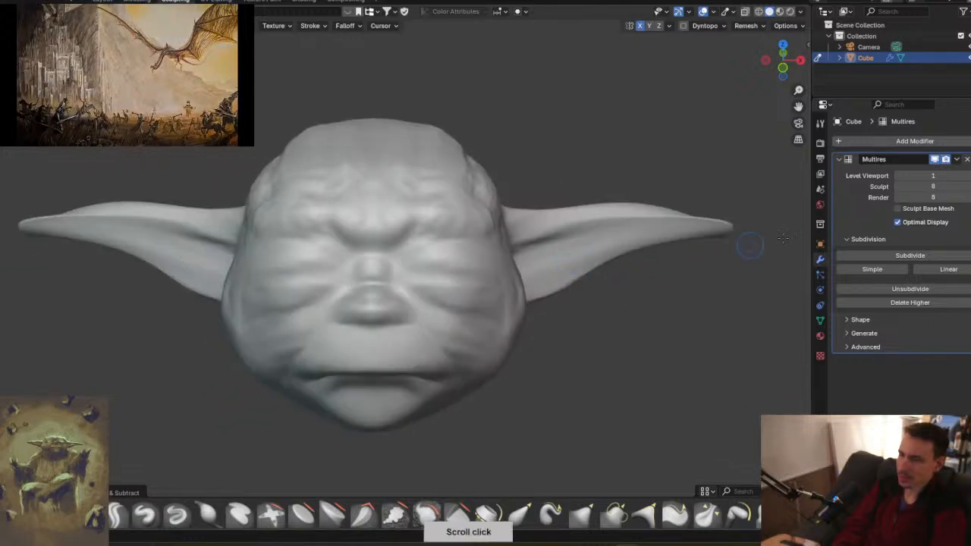
- Lower the Multires sculpt level to 6 and inspect the jaw from below
{"action": "left_click", "coordinate": [896, 186]}
{"action": "left_click", "coordinate": [897, 187]}
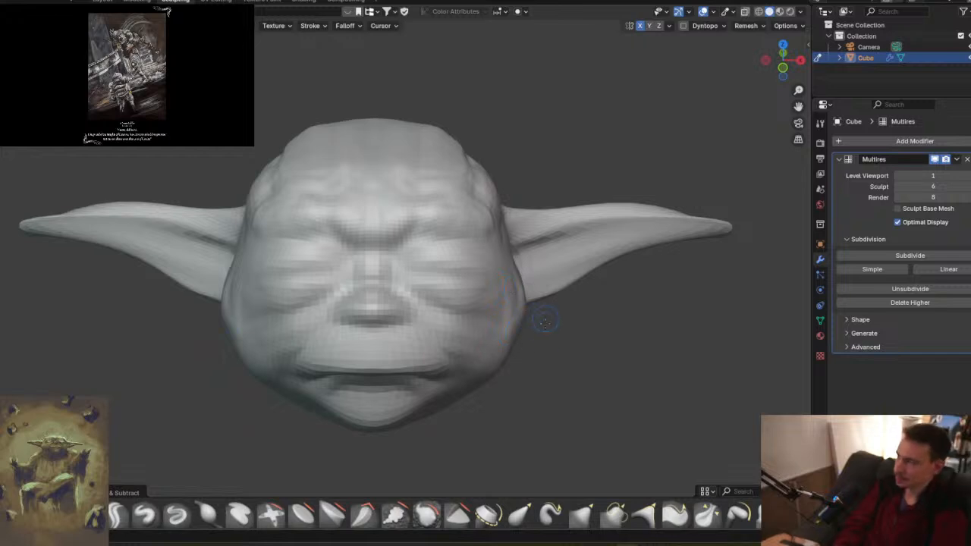
{"action": "mouse_move", "coordinate": [548, 295]}
{"action": "middle_mouse_down"}
{"action": "mouse_move", "coordinate": [531, 241]}
{"action": "mouse_move", "coordinate": [531, 291]}
{"action": "middle_mouse_up"}
{"action": "middle_click_drag", "start_coordinate": [540, 282], "coordinate": [525, 346]}
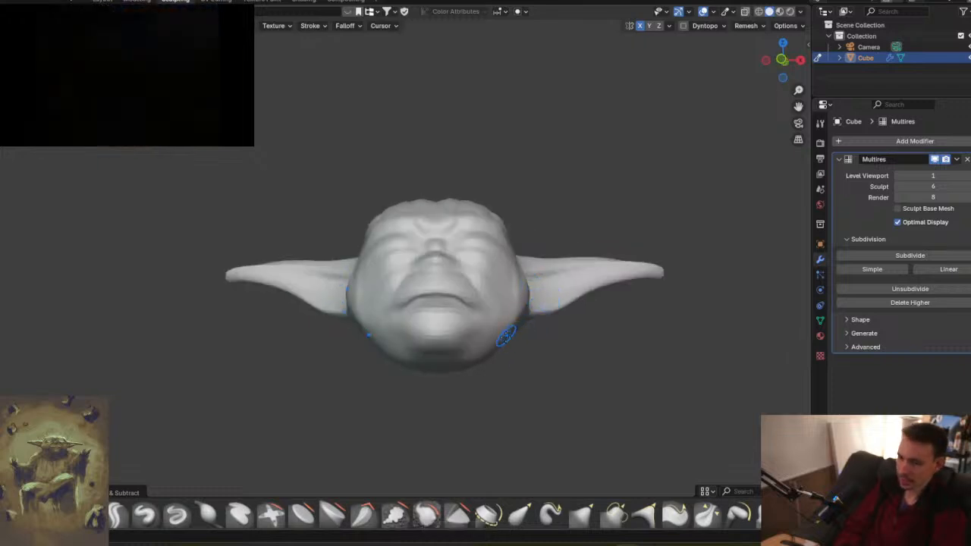
- Enlarge the brush and use the grab brush to reshape the sides and underside of the jaw
{"action": "key", "text": "f"}
{"action": "left_click", "coordinate": [564, 344]}
{"action": "left_click", "coordinate": [582, 516]}
{"action": "mouse_move", "coordinate": [485, 364]}
{"action": "left_mouse_down"}
{"action": "mouse_move", "coordinate": [535, 338]}
{"action": "mouse_move", "coordinate": [519, 347]}
{"action": "left_mouse_up"}
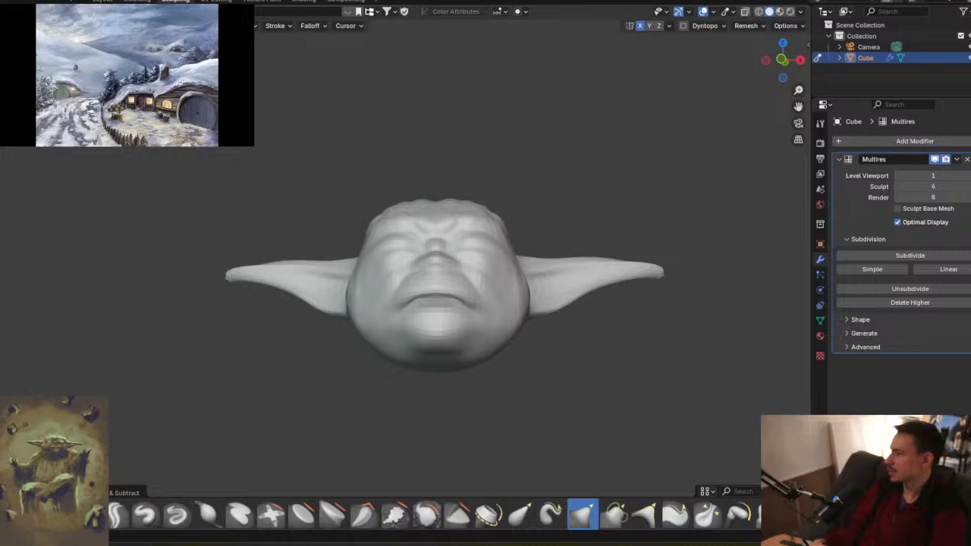
{"action": "key", "text": "super+d"}
{"action": "key", "text": "super+d"}
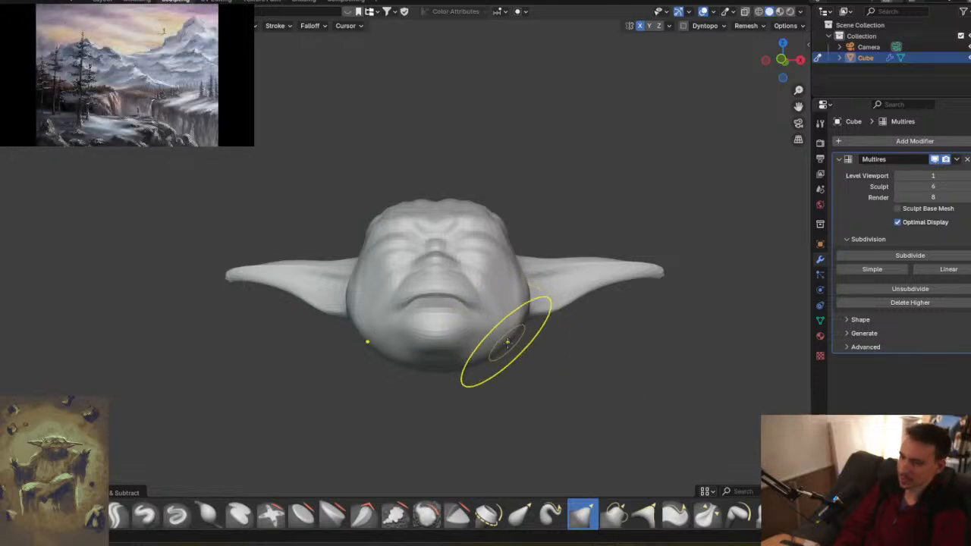
{"action": "middle_click_drag", "start_coordinate": [541, 329], "coordinate": [582, 357]}
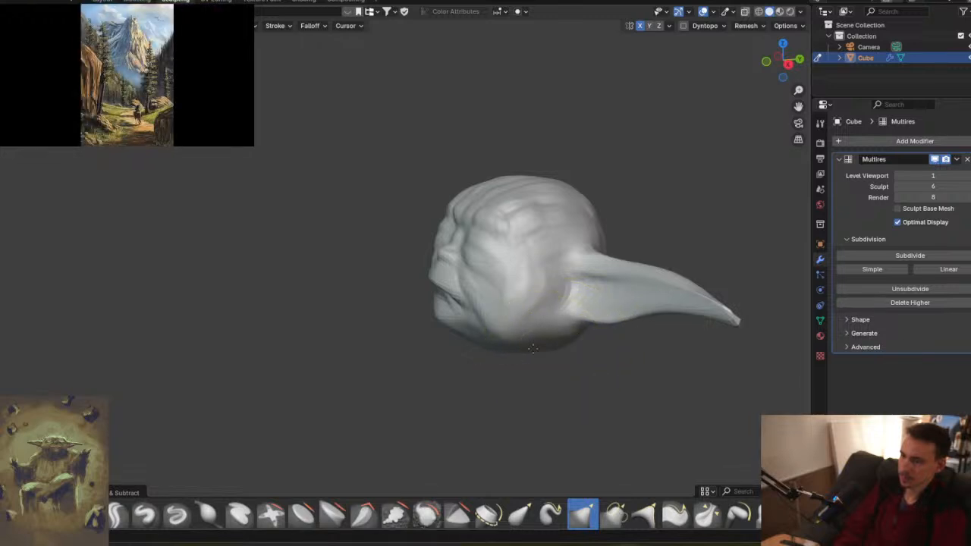
{"action": "middle_click_drag", "start_coordinate": [541, 366], "coordinate": [660, 321]}
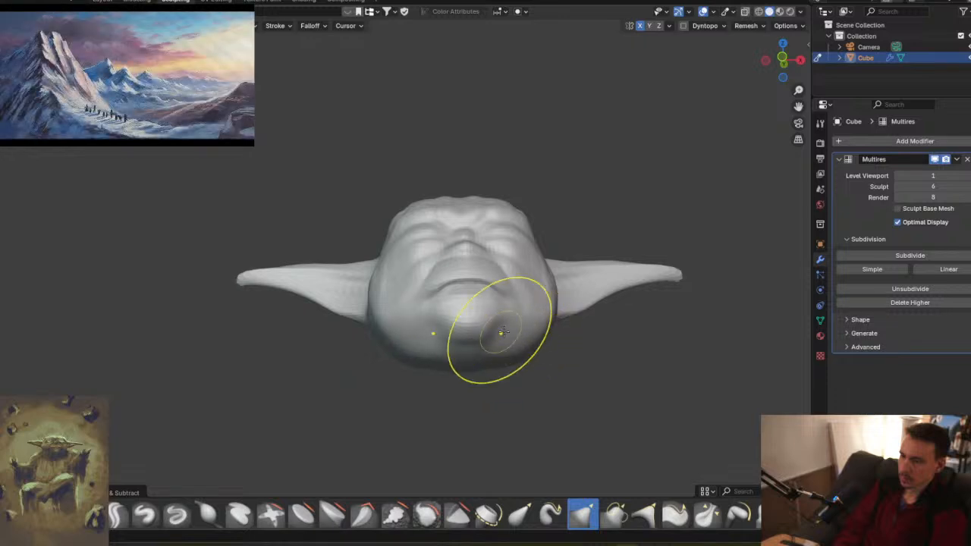
{"action": "middle_click_drag", "start_coordinate": [532, 321], "coordinate": [522, 343]}
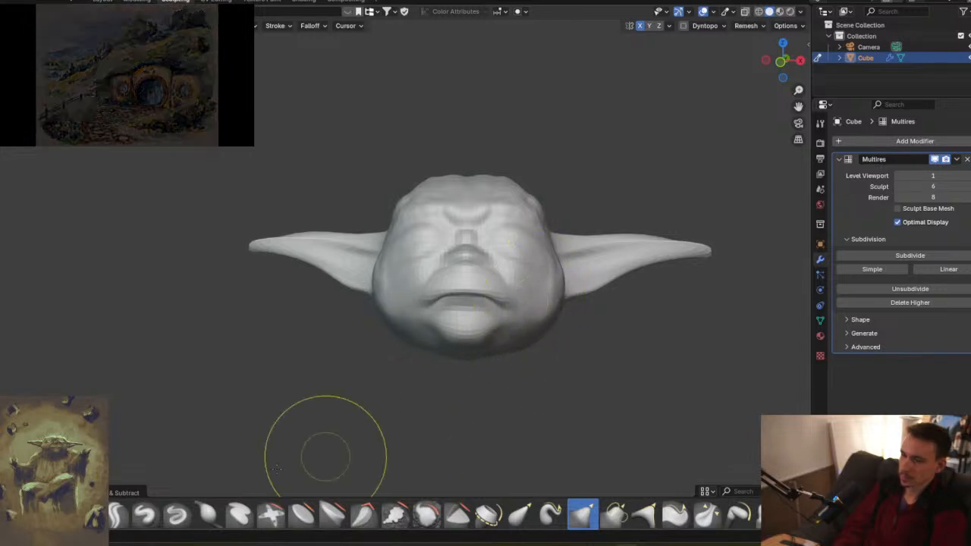
- Switch from grab to a smaller sculpting brush and build up the cheeks beside the nose
{"action": "left_click", "coordinate": [84, 515]}
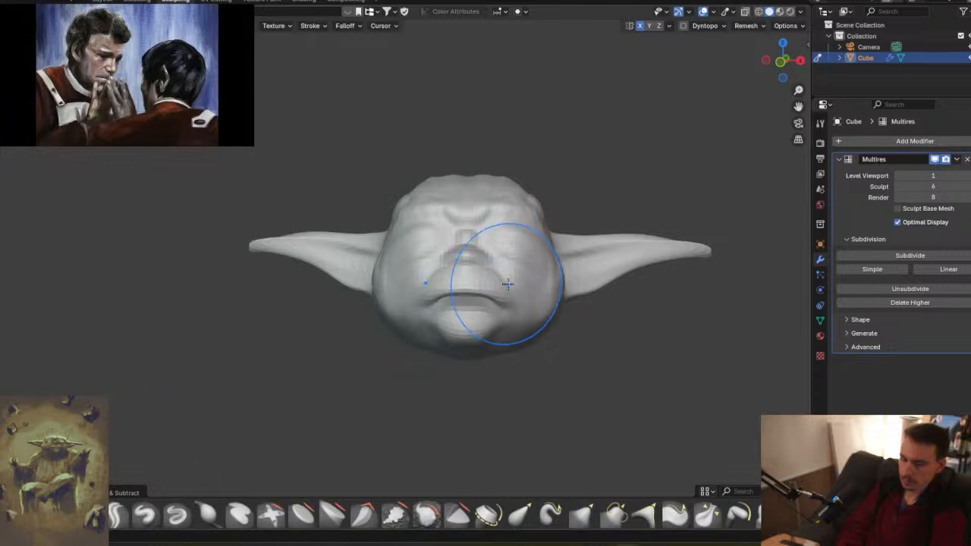
{"action": "key", "text": "f"}
{"action": "left_click", "coordinate": [465, 274]}
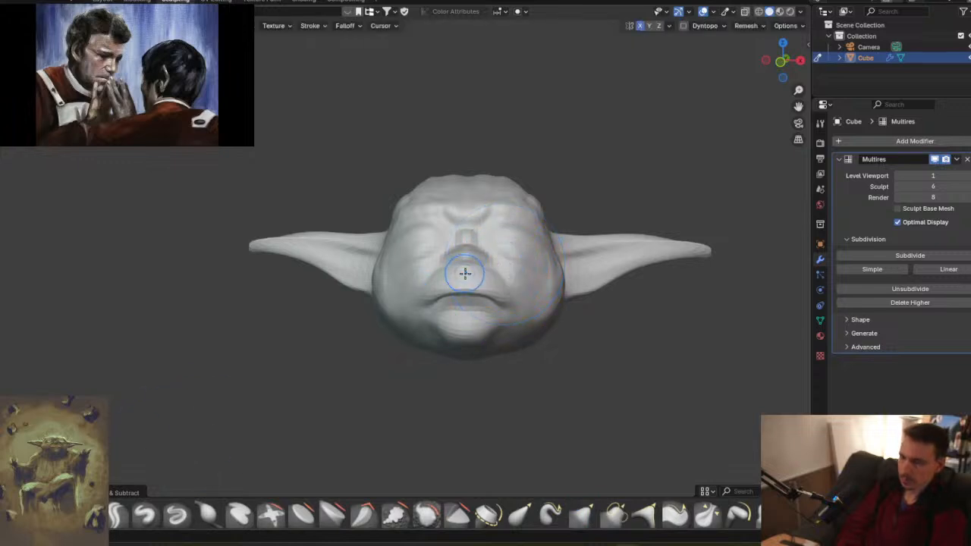
{"action": "scroll", "coordinate": [515, 270], "scroll_direction": "up", "scroll_amount": 3}
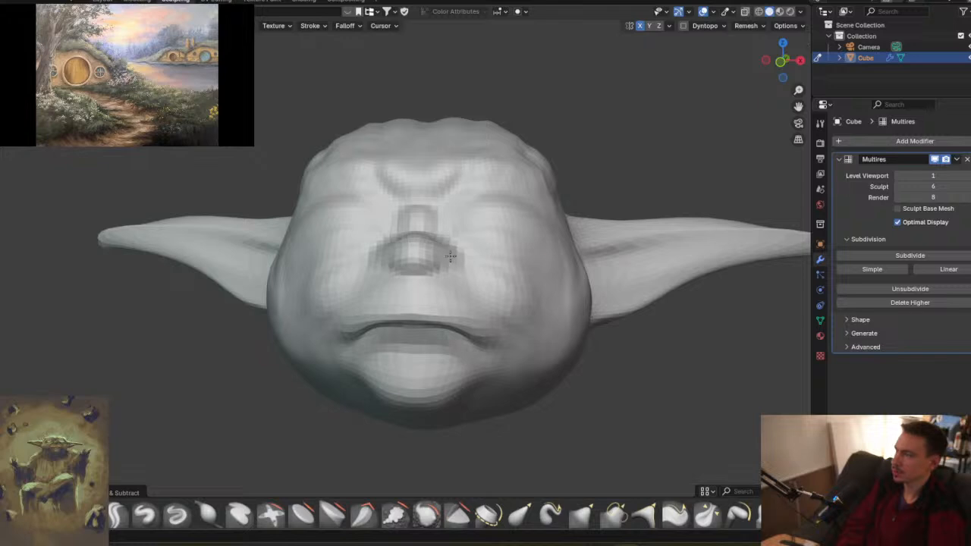
{"action": "middle_click_drag", "start_coordinate": [425, 228], "coordinate": [467, 273], "text": "shift"}
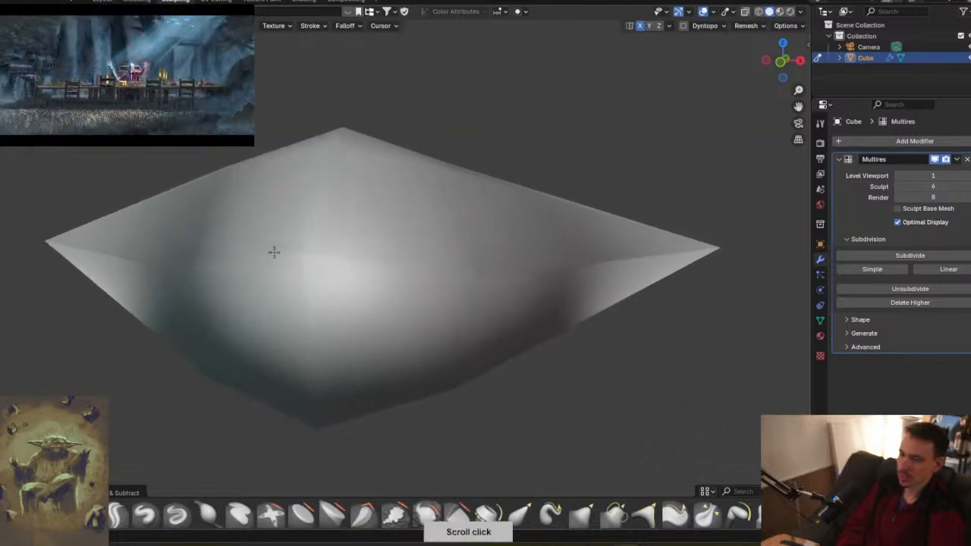
- Sculpt the bridge of the nose up to the forehead and define the brow ridges above the eyes
{"action": "middle_click_drag", "start_coordinate": [274, 253], "coordinate": [422, 349], "text": "ctrl"}
{"action": "middle_click_drag", "start_coordinate": [387, 281], "coordinate": [423, 290]}
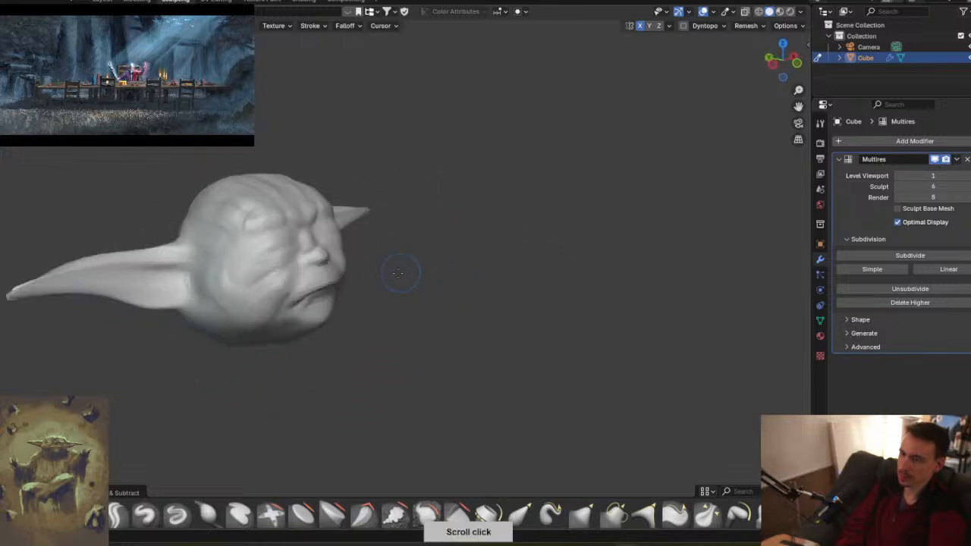
{"action": "middle_click_drag", "start_coordinate": [401, 271], "coordinate": [494, 282]}
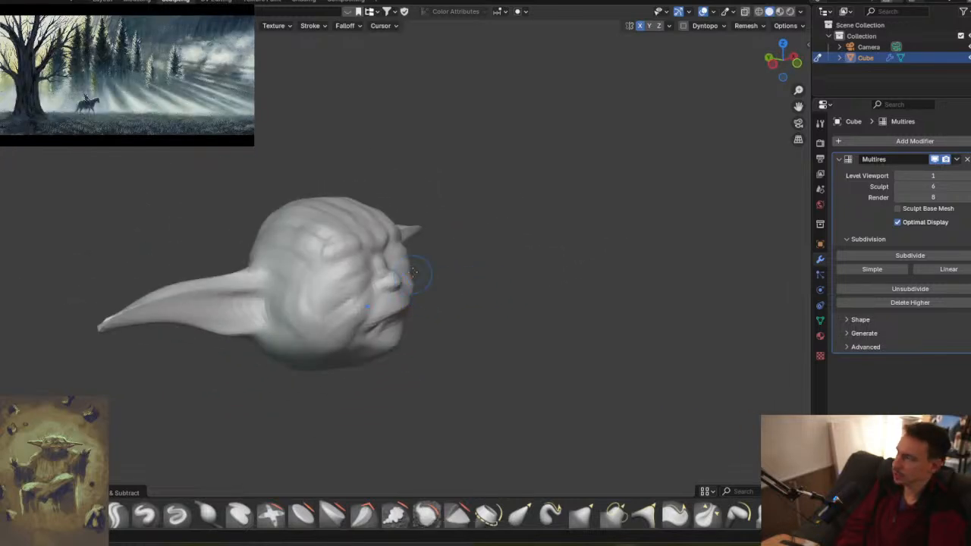
{"action": "scroll", "coordinate": [386, 279], "scroll_direction": "up", "scroll_amount": 5}
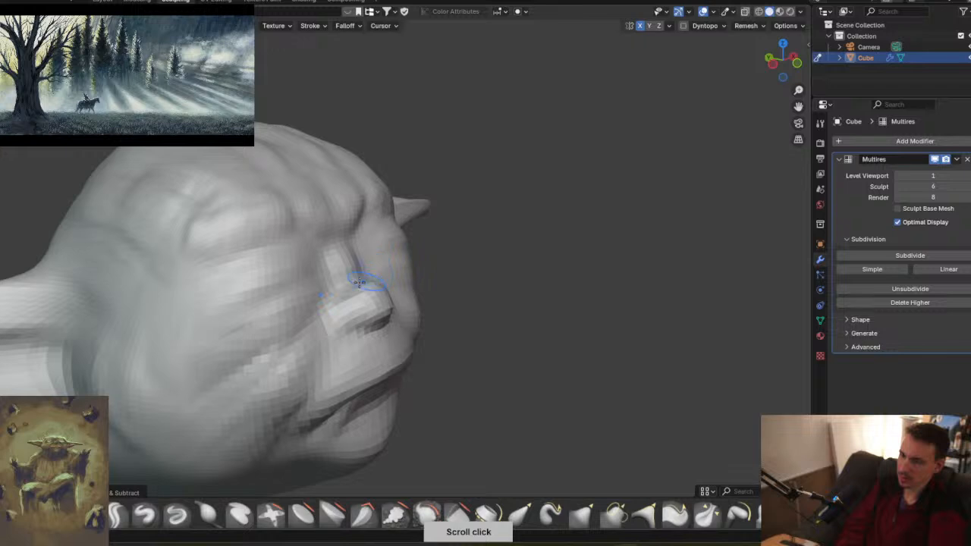
{"action": "mouse_move", "coordinate": [336, 280]}
{"action": "left_mouse_down"}
{"action": "mouse_move", "coordinate": [332, 235]}
{"action": "mouse_move", "coordinate": [350, 212]}
{"action": "left_mouse_up"}
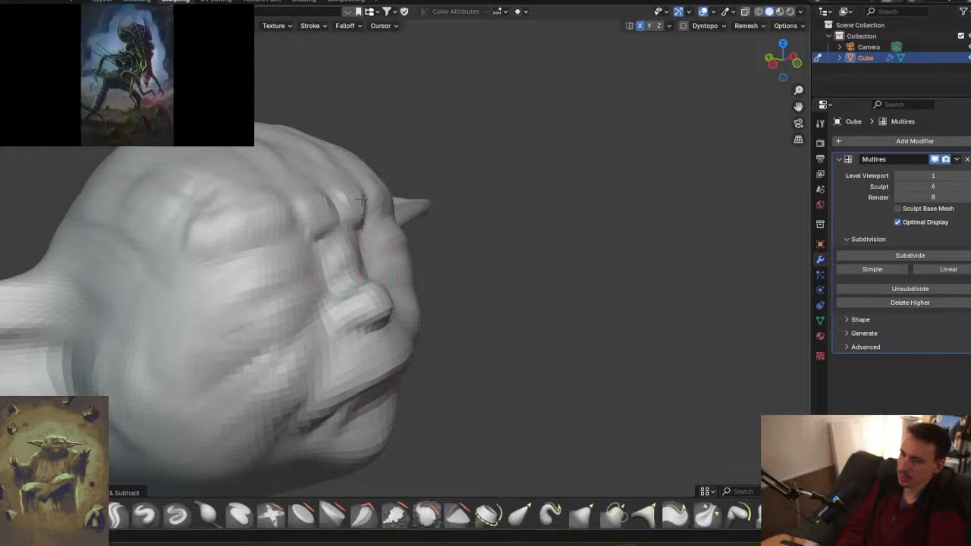
{"action": "mouse_move", "coordinate": [251, 218]}
{"action": "left_mouse_down"}
{"action": "mouse_move", "coordinate": [197, 232]}
{"action": "mouse_move", "coordinate": [288, 217]}
{"action": "left_mouse_up"}
{"action": "middle_click_drag", "start_coordinate": [468, 250], "coordinate": [494, 304]}
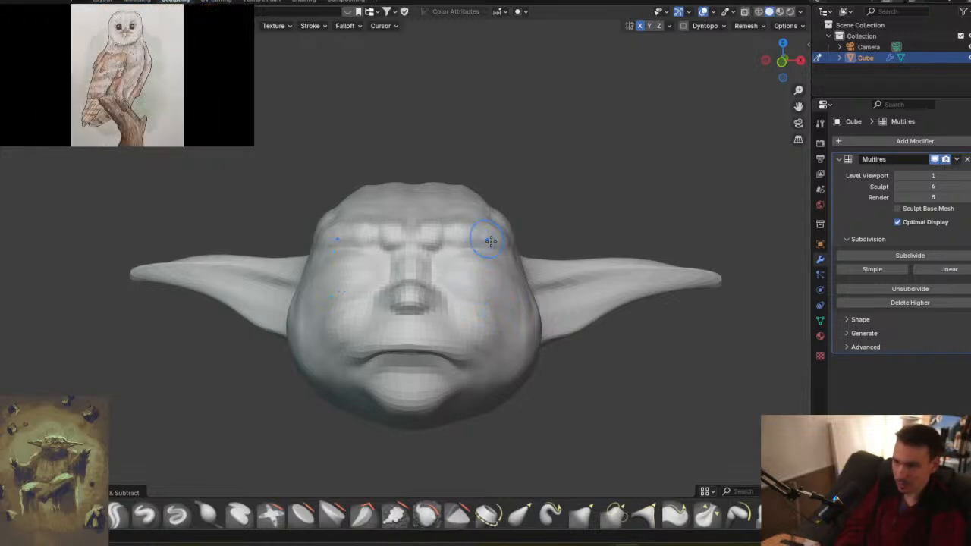
- Carve inner folds into the ears near where they join the head
{"action": "middle_click_drag", "start_coordinate": [581, 241], "coordinate": [414, 265]}
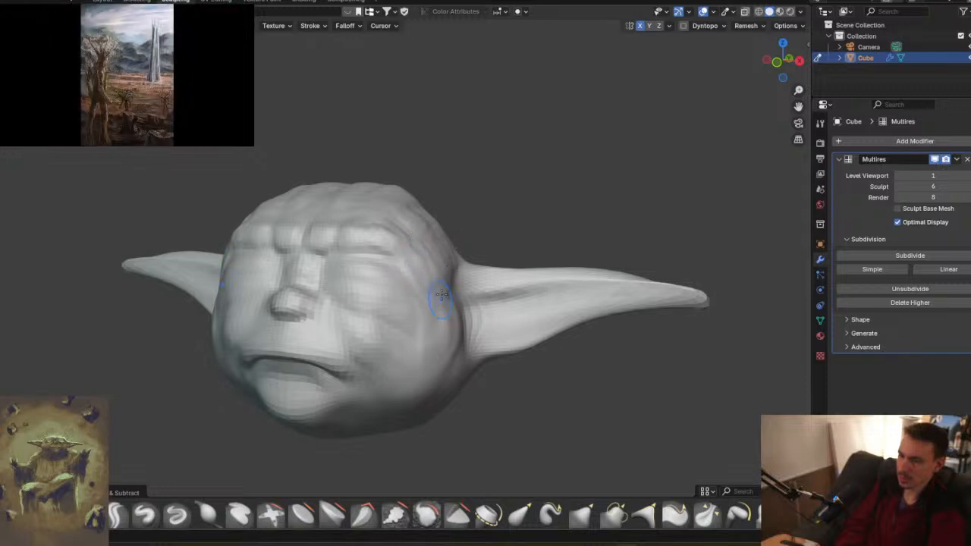
{"action": "left_click_drag", "start_coordinate": [478, 295], "coordinate": [561, 286]}
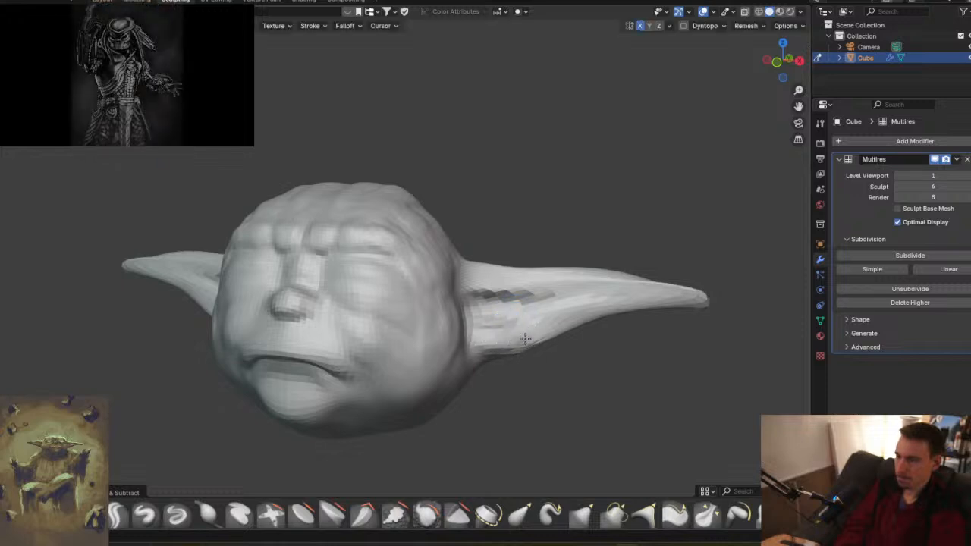
{"action": "middle_click_drag", "start_coordinate": [503, 315], "coordinate": [505, 331]}
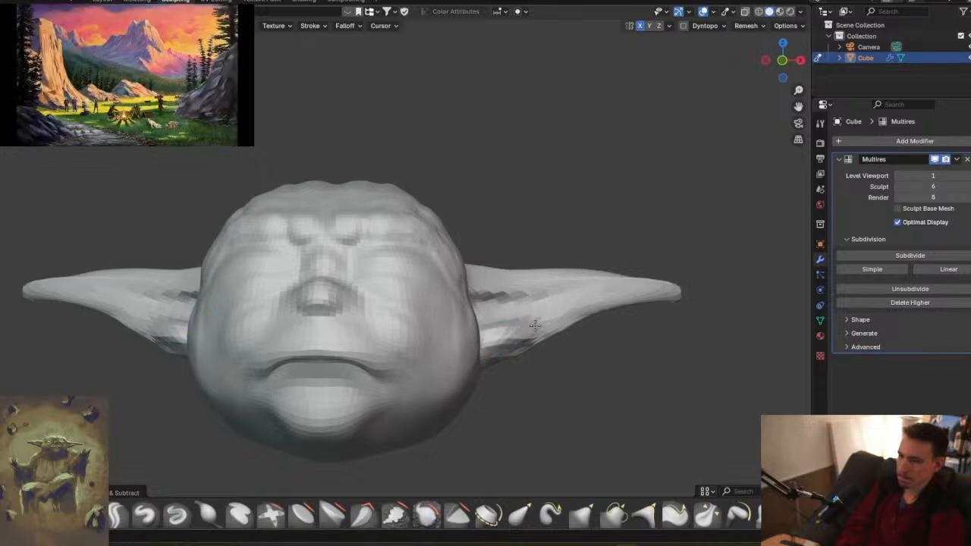
{"action": "middle_click_drag", "start_coordinate": [576, 305], "coordinate": [558, 253]}
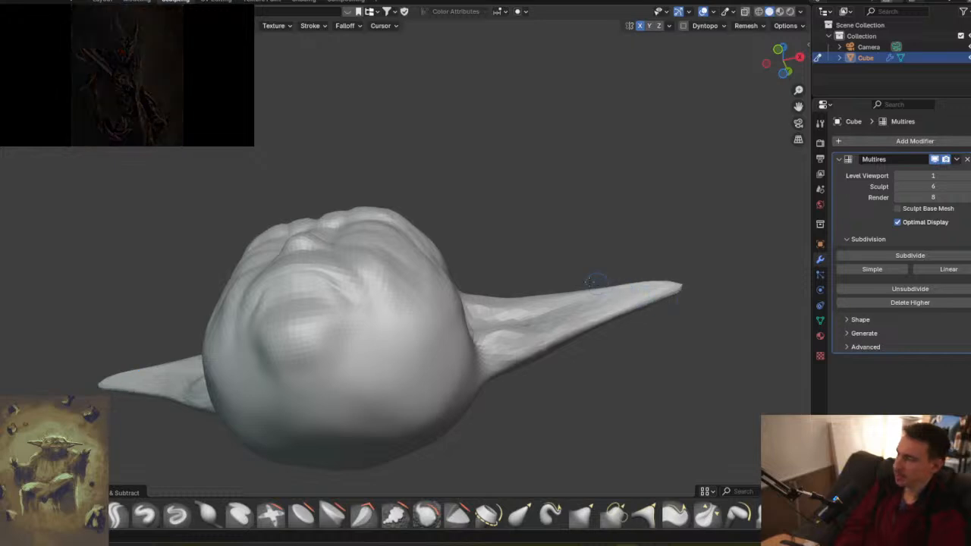
- Smooth the eye sockets and sculpt a curved upper eyelid fold beneath each brow
{"action": "middle_click_drag", "start_coordinate": [534, 275], "coordinate": [434, 201]}
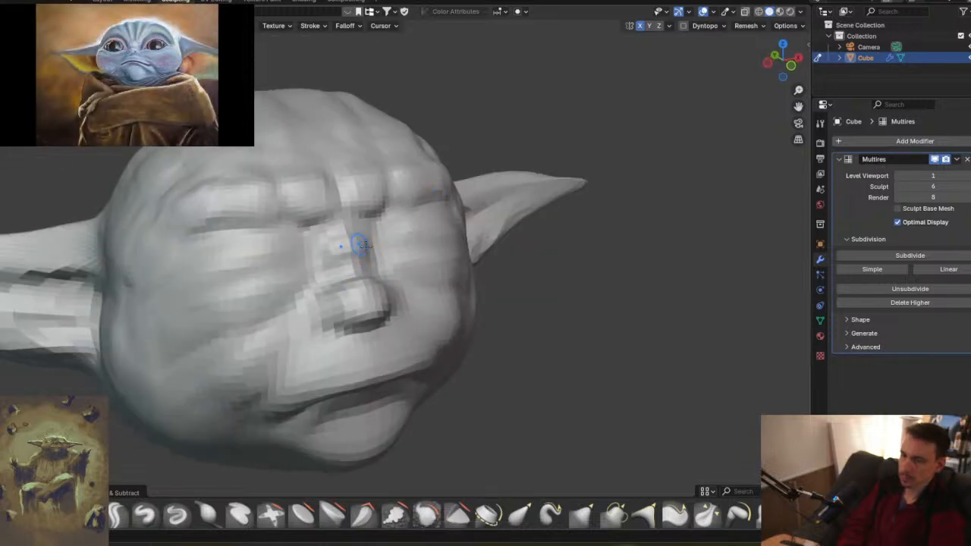
{"action": "middle_click_drag", "start_coordinate": [412, 284], "coordinate": [368, 232]}
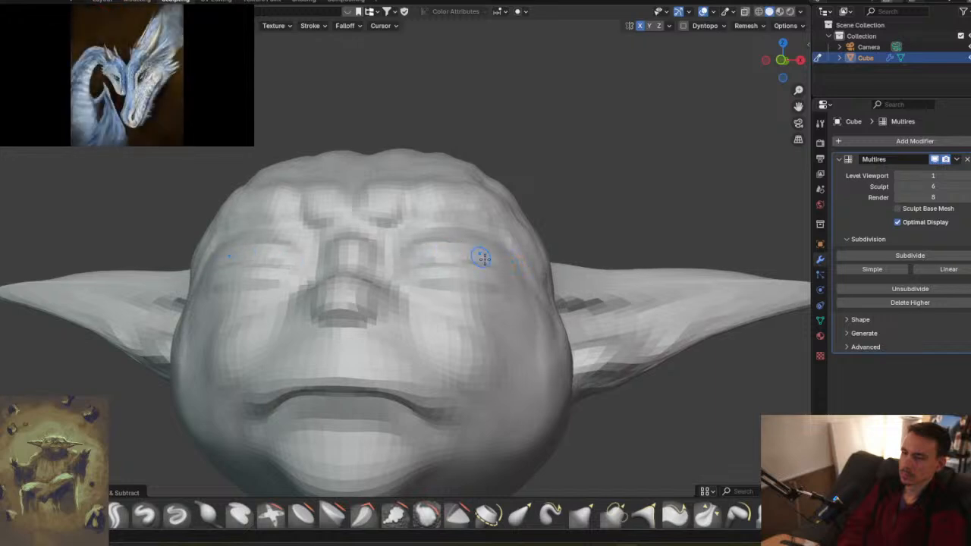
{"action": "left_click_drag", "start_coordinate": [409, 265], "coordinate": [501, 265]}
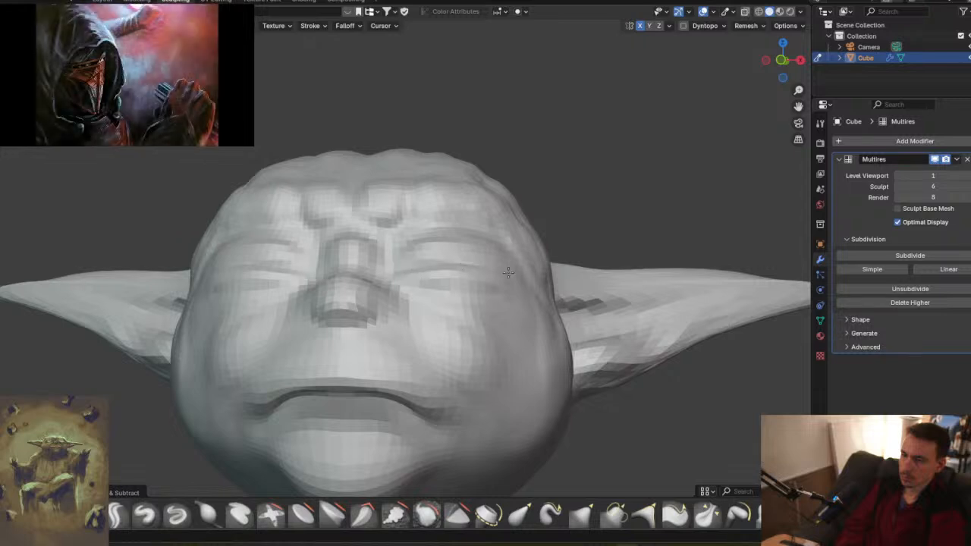
{"action": "mouse_move", "coordinate": [526, 291]}
{"action": "middle_mouse_down"}
{"action": "mouse_move", "coordinate": [513, 276]}
{"action": "mouse_move", "coordinate": [449, 282]}
{"action": "middle_mouse_up"}
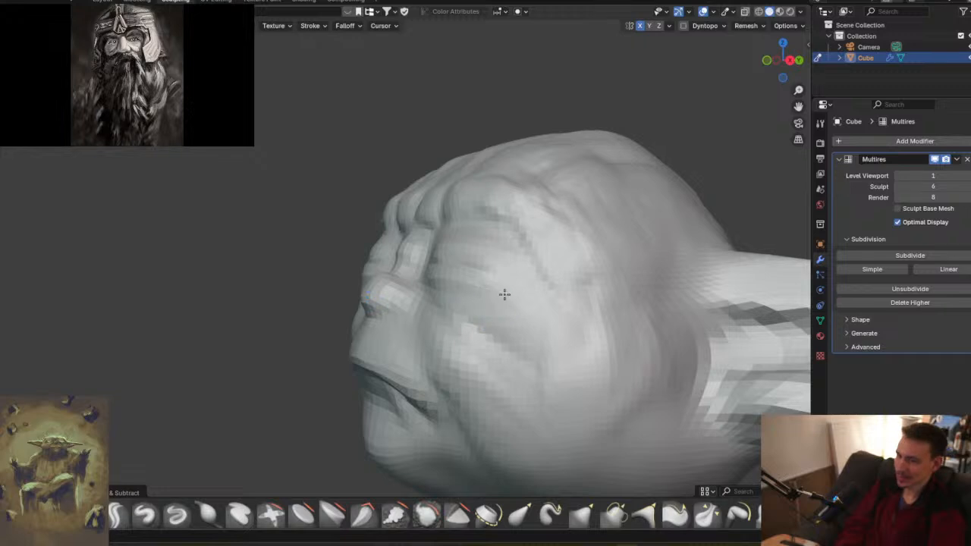
{"action": "middle_click_drag", "start_coordinate": [477, 304], "coordinate": [607, 274]}
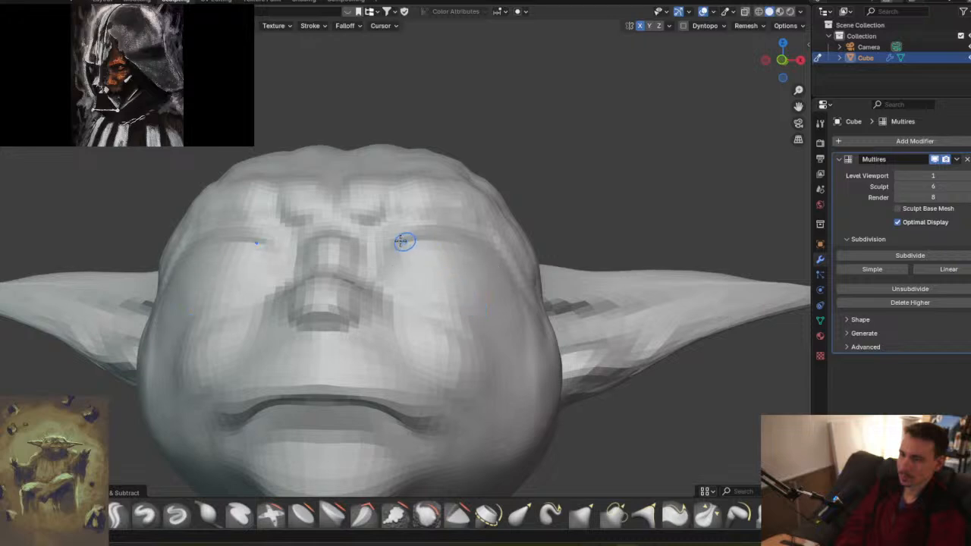
{"action": "mouse_move", "coordinate": [417, 229]}
{"action": "left_mouse_down"}
{"action": "mouse_move", "coordinate": [417, 243]}
{"action": "mouse_move", "coordinate": [455, 245]}
{"action": "mouse_move", "coordinate": [435, 247]}
{"action": "left_mouse_up"}
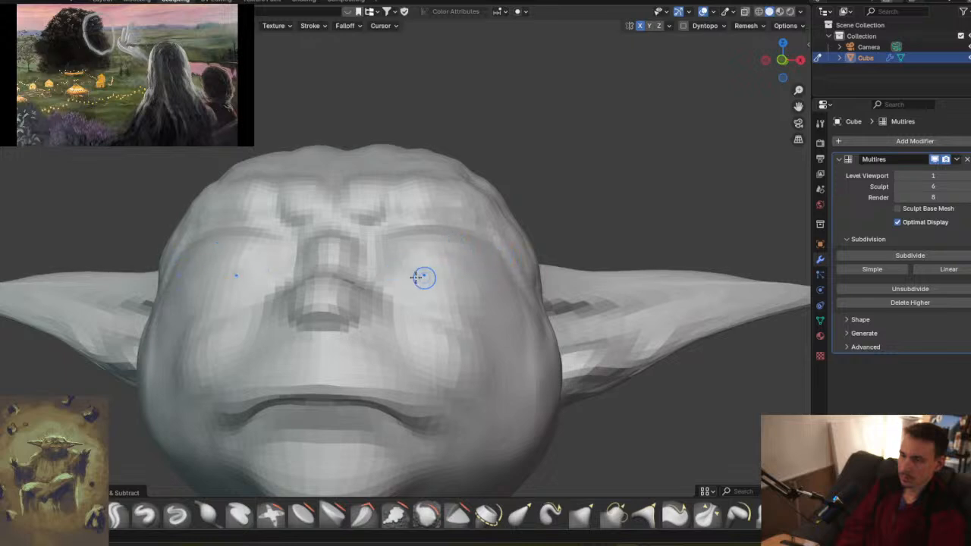
- Carve the lower eyelid creases and build up the closed eyelids between the nose bridge and temples
{"action": "middle_click_drag", "start_coordinate": [453, 266], "coordinate": [447, 294]}
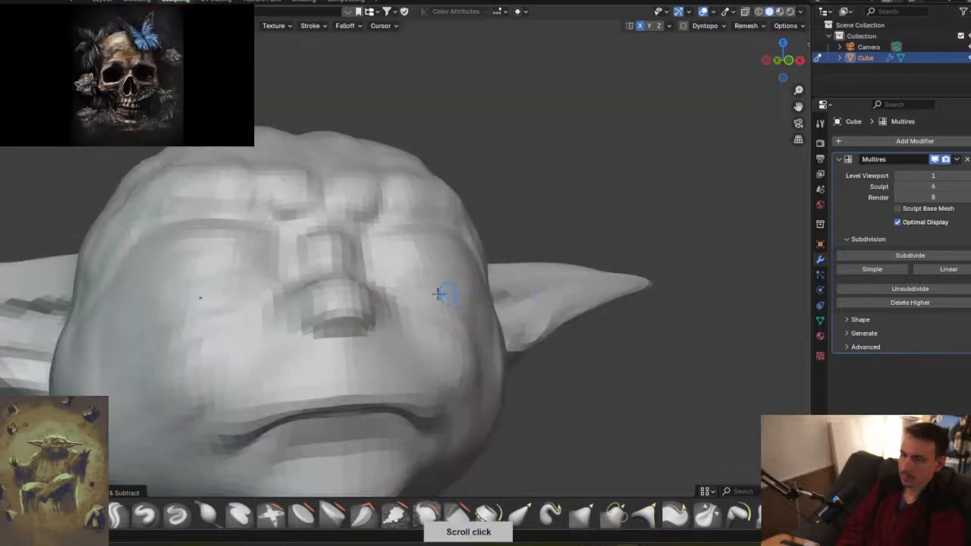
{"action": "middle_click_drag", "start_coordinate": [407, 268], "coordinate": [405, 267]}
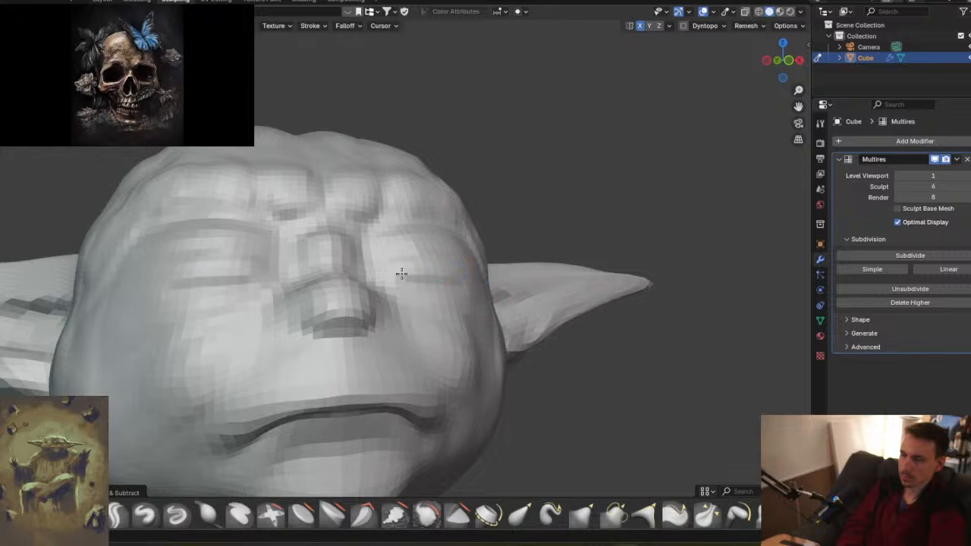
{"action": "mouse_move", "coordinate": [410, 249]}
{"action": "left_mouse_down"}
{"action": "mouse_move", "coordinate": [408, 288]}
{"action": "mouse_move", "coordinate": [439, 289]}
{"action": "left_mouse_up"}
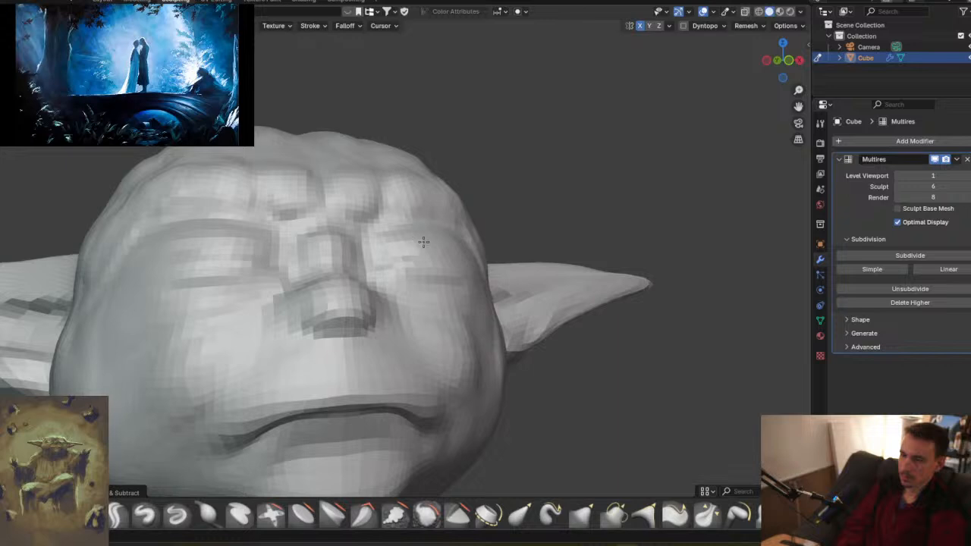
{"action": "mouse_move", "coordinate": [407, 249]}
{"action": "left_mouse_down"}
{"action": "mouse_move", "coordinate": [455, 250]}
{"action": "mouse_move", "coordinate": [431, 249]}
{"action": "left_mouse_up"}
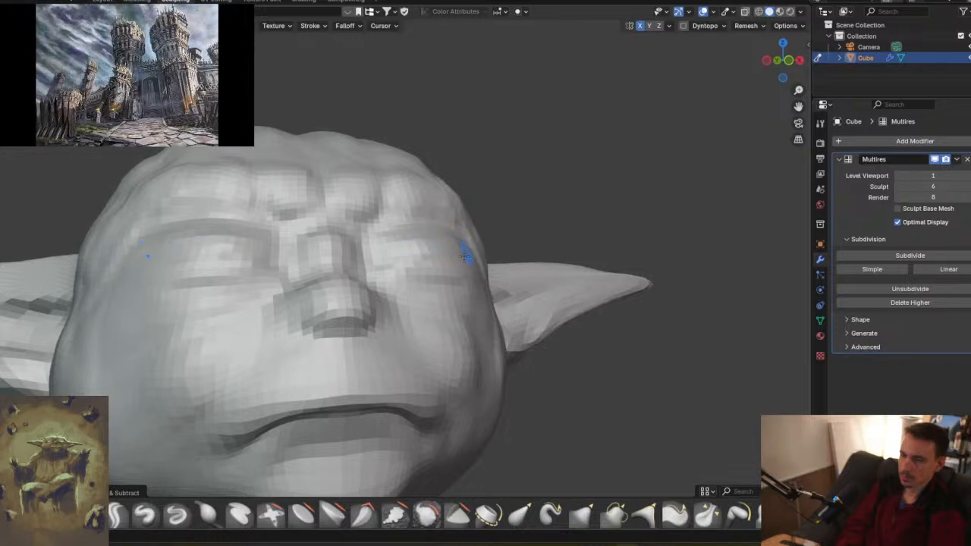
{"action": "mouse_move", "coordinate": [403, 253]}
{"action": "left_mouse_down"}
{"action": "mouse_move", "coordinate": [448, 266]}
{"action": "mouse_move", "coordinate": [418, 243]}
{"action": "mouse_move", "coordinate": [464, 243]}
{"action": "left_mouse_up"}
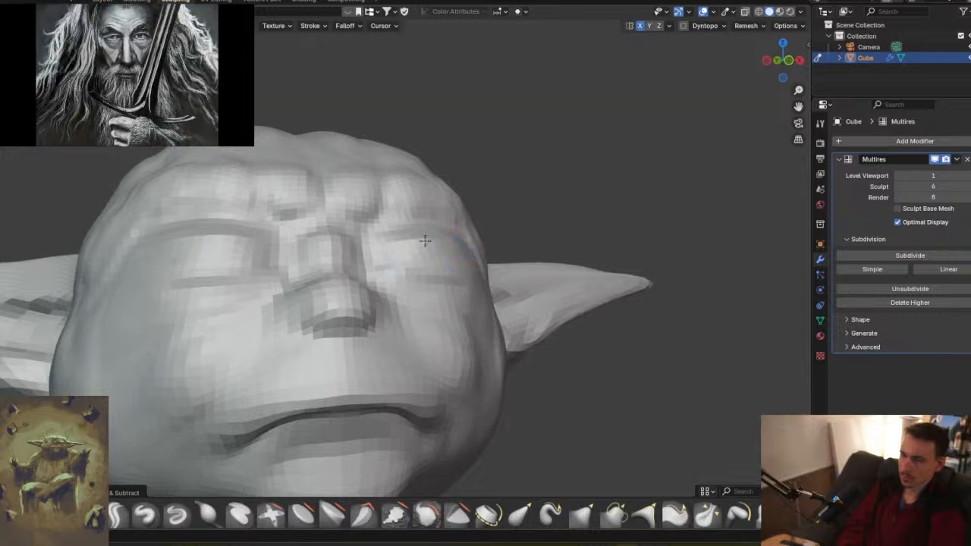
{"action": "middle_click_drag", "start_coordinate": [423, 282], "coordinate": [445, 319]}
{"action": "mouse_move", "coordinate": [434, 282]}
{"action": "middle_mouse_down"}
{"action": "mouse_move", "coordinate": [399, 284]}
{"action": "mouse_move", "coordinate": [364, 306]}
{"action": "middle_mouse_up"}
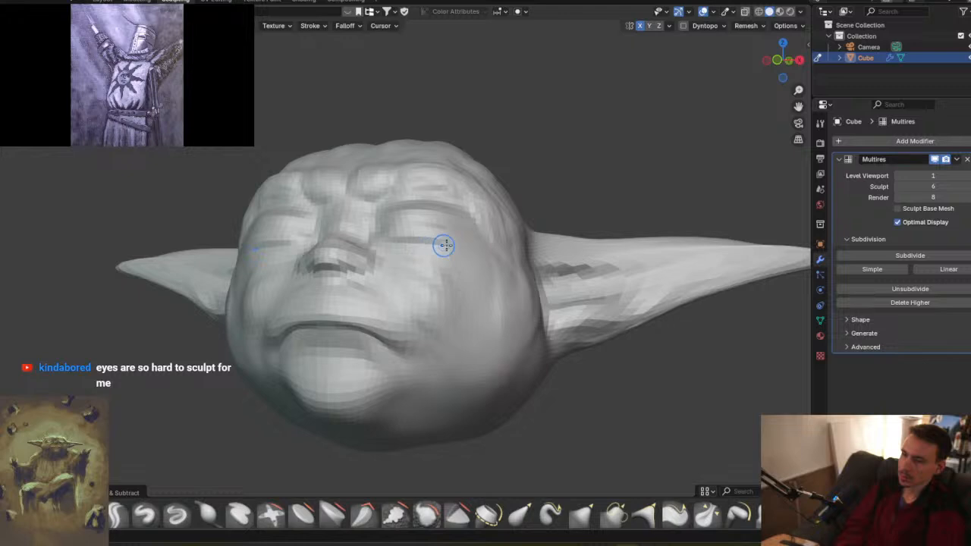
{"action": "middle_click_drag", "start_coordinate": [433, 245], "coordinate": [510, 235]}
- Smooth and recarve the underside of the nose, and refine the front of the chin
{"action": "scroll", "coordinate": [494, 225], "scroll_direction": "down", "scroll_amount": 3}
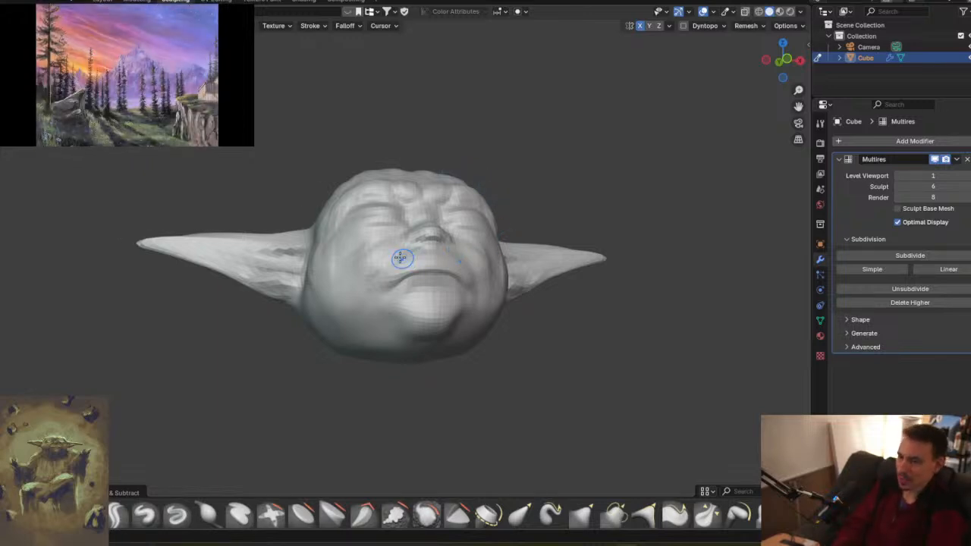
{"action": "mouse_move", "coordinate": [446, 208]}
{"action": "middle_mouse_down", "text": "ctrl"}
{"action": "mouse_move", "coordinate": [449, 199]}
{"action": "mouse_move", "coordinate": [462, 219]}
{"action": "middle_mouse_up", "text": "ctrl"}
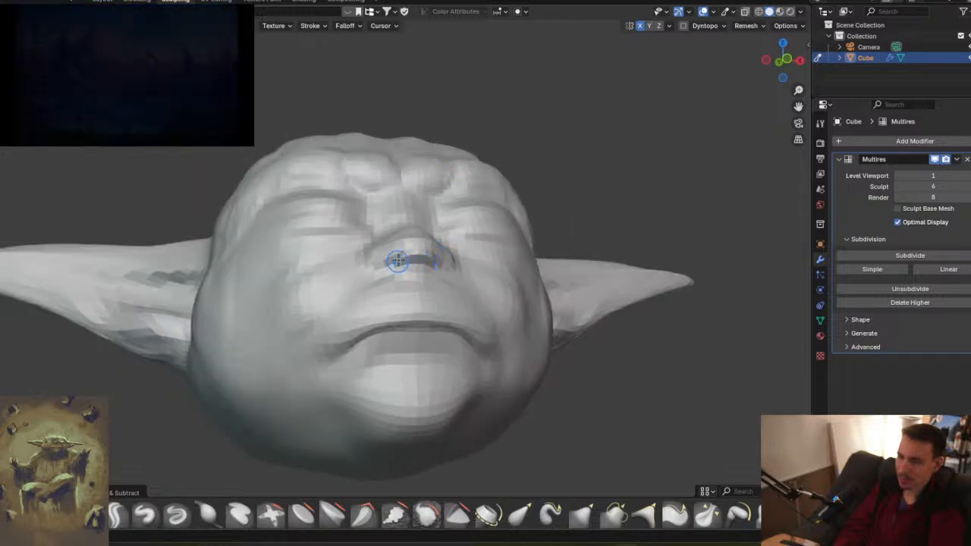
{"action": "left_click_drag", "start_coordinate": [397, 253], "coordinate": [420, 277]}
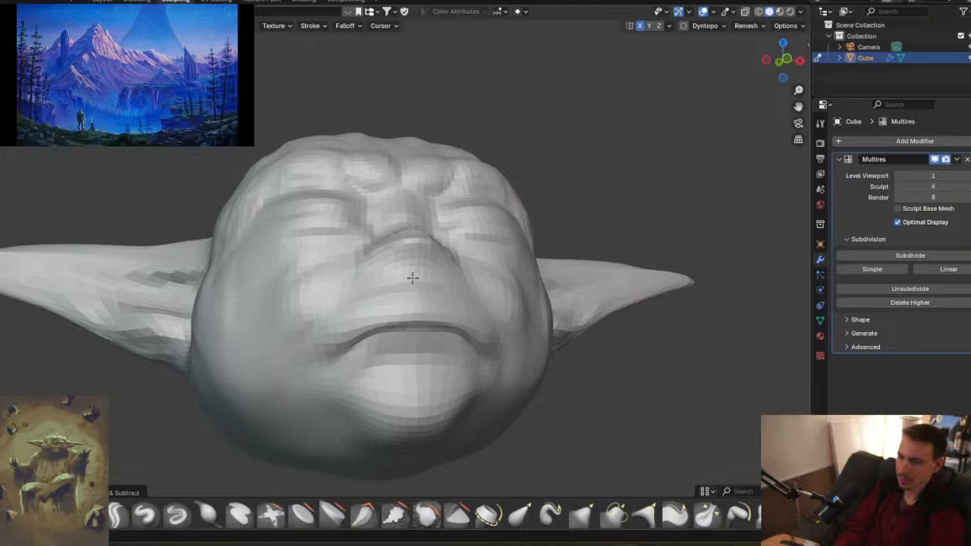
{"action": "mouse_move", "coordinate": [462, 282]}
{"action": "middle_mouse_down"}
{"action": "mouse_move", "coordinate": [445, 249]}
{"action": "mouse_move", "coordinate": [425, 269]}
{"action": "middle_mouse_up"}
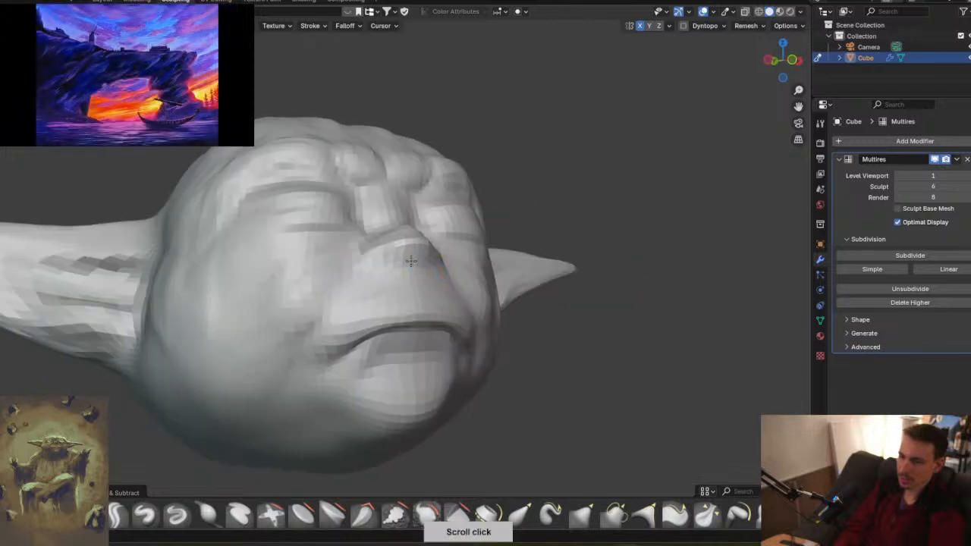
{"action": "left_click_drag", "start_coordinate": [393, 256], "coordinate": [437, 259]}
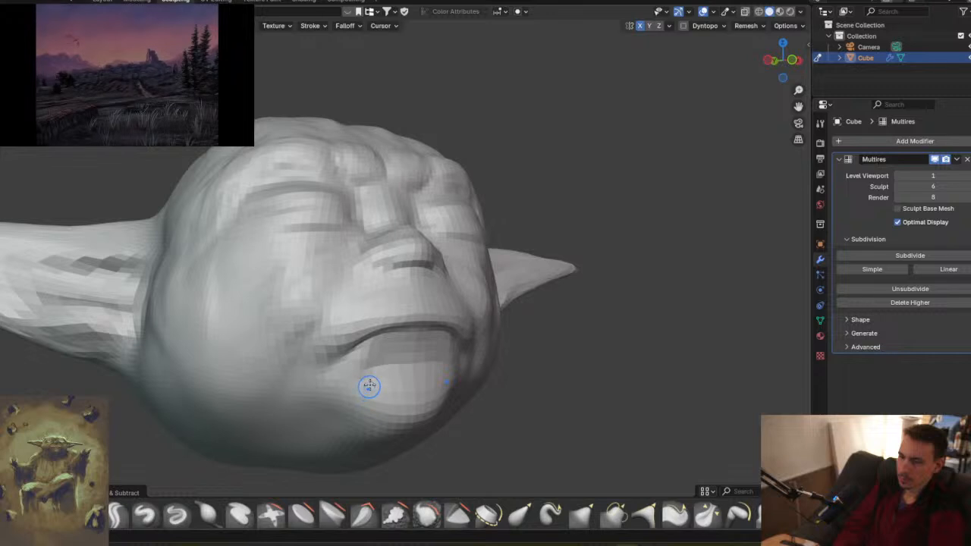
{"action": "left_click_drag", "start_coordinate": [435, 403], "coordinate": [426, 389]}
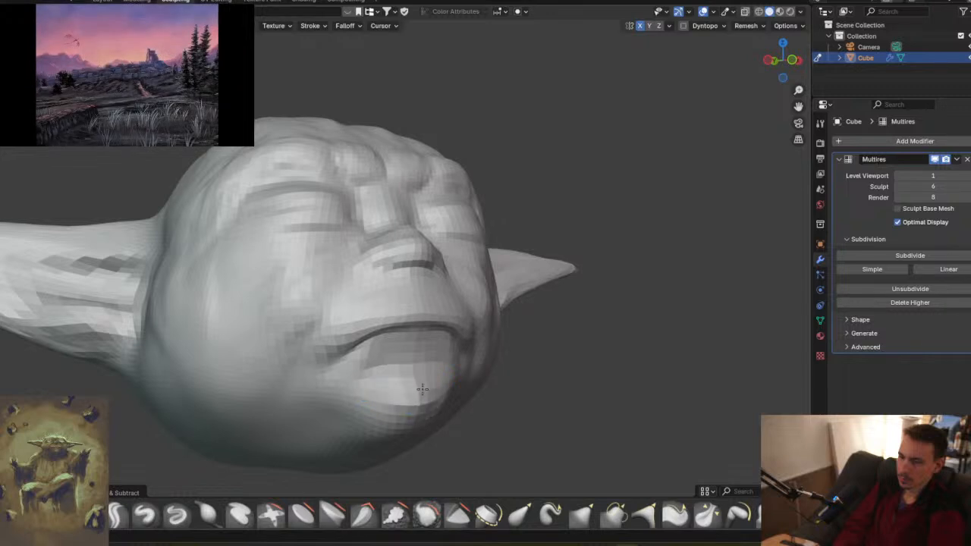
{"action": "mouse_move", "coordinate": [423, 381]}
{"action": "middle_mouse_down"}
{"action": "mouse_move", "coordinate": [400, 364]}
{"action": "mouse_move", "coordinate": [504, 383]}
{"action": "middle_mouse_up"}
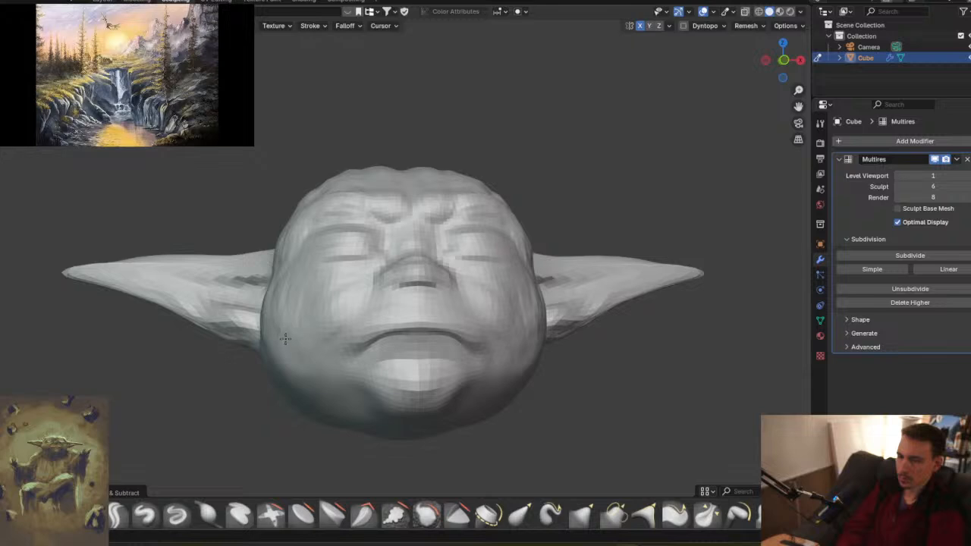
- Enlarge the brush and soften the cheeks and sides of the jaw around the mouth corners
{"action": "key", "text": "f"}
{"action": "left_click", "coordinate": [370, 297]}
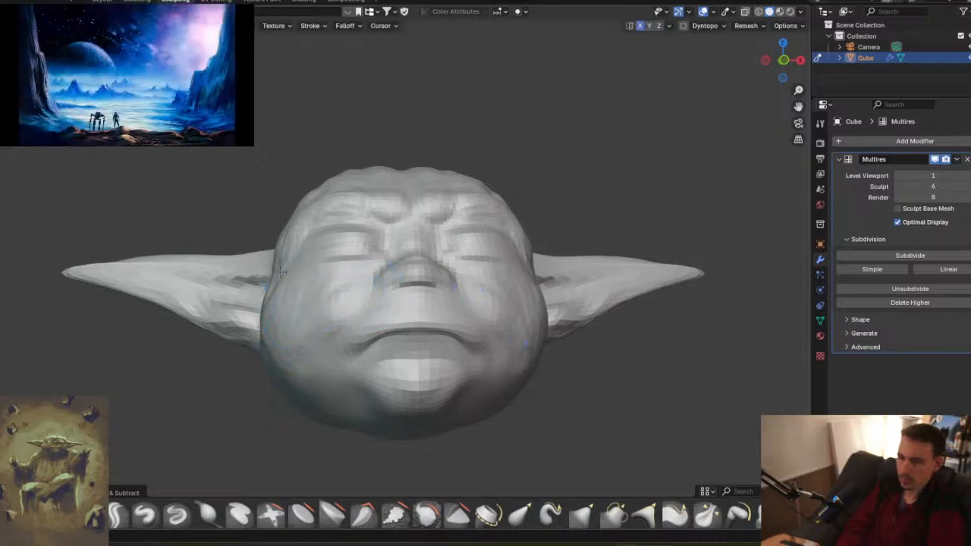
{"action": "middle_click_drag", "start_coordinate": [540, 292], "coordinate": [558, 300]}
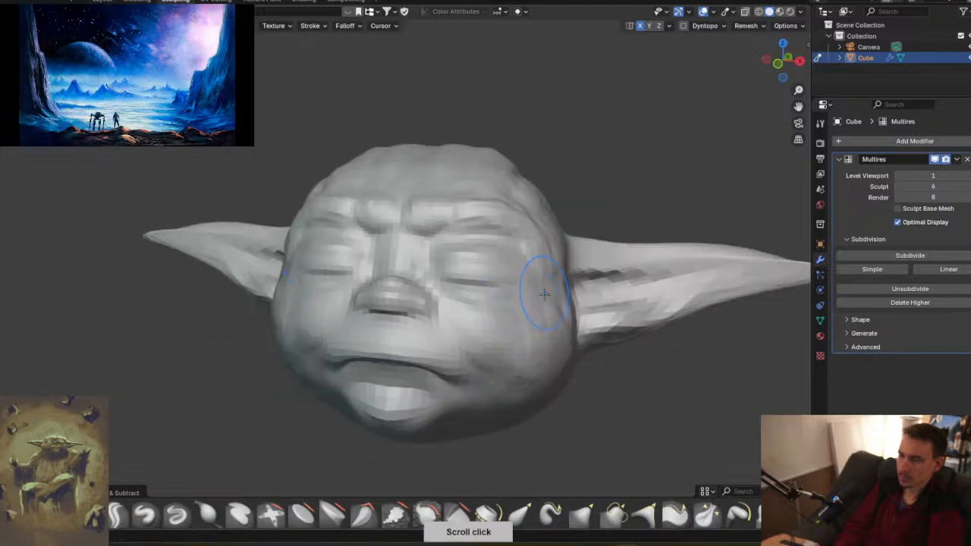
{"action": "middle_click_drag", "start_coordinate": [498, 325], "coordinate": [425, 289]}
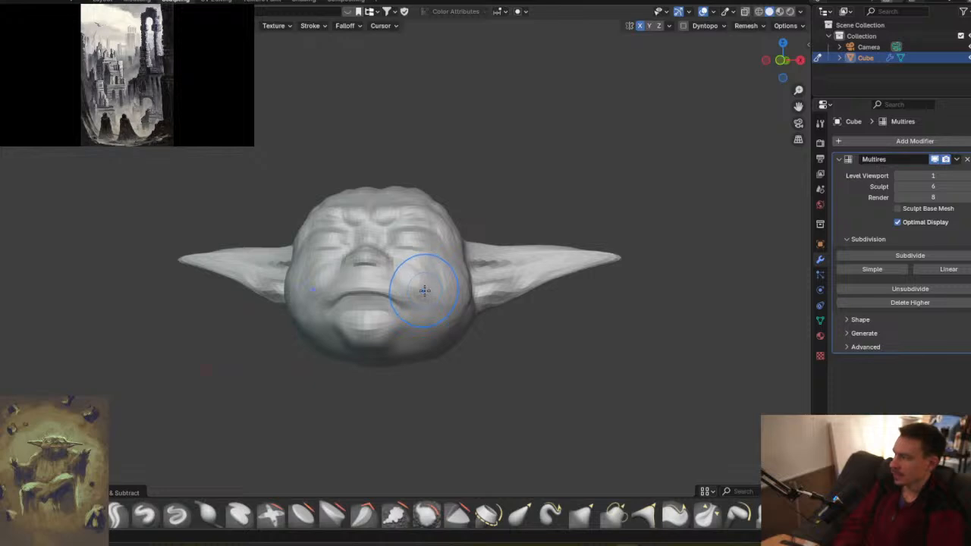
{"action": "middle_click_drag", "start_coordinate": [423, 288], "coordinate": [427, 251]}
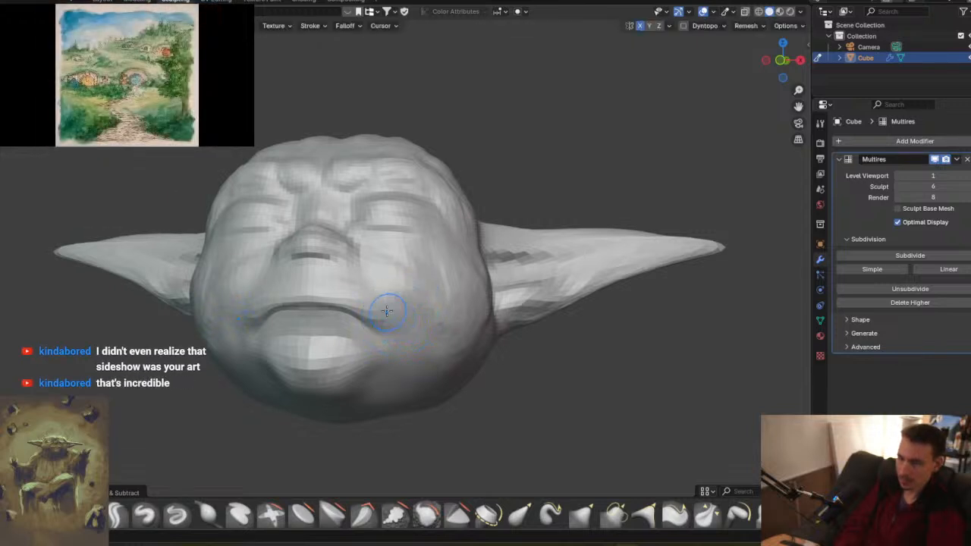
{"action": "middle_click_drag", "start_coordinate": [383, 296], "coordinate": [433, 291]}
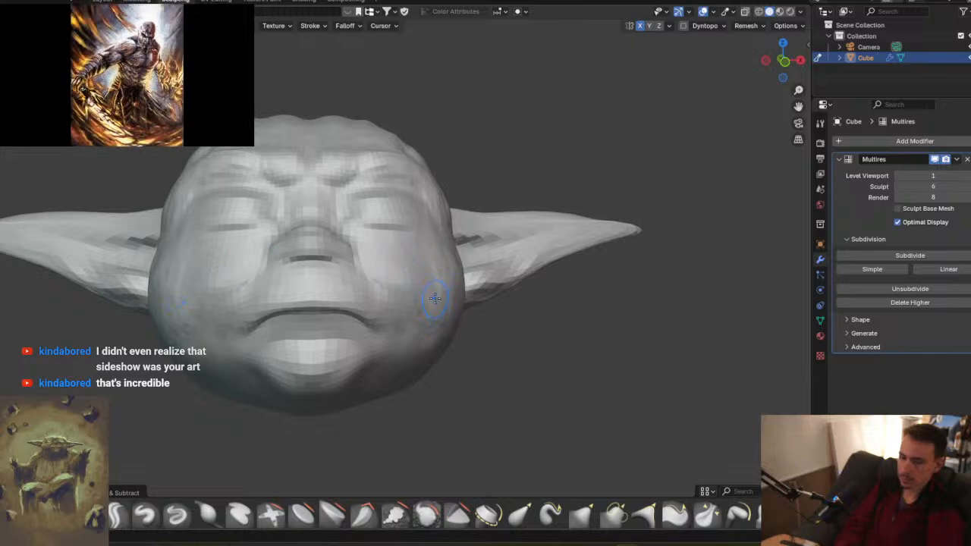
- Raise the Multires sculpt level to 7 and refine the folds around the eyes
{"action": "left_click", "coordinate": [964, 186]}
{"action": "mouse_move", "coordinate": [408, 253]}
{"action": "middle_mouse_down"}
{"action": "mouse_move", "coordinate": [380, 261]}
{"action": "mouse_move", "coordinate": [399, 239]}
{"action": "middle_mouse_up"}
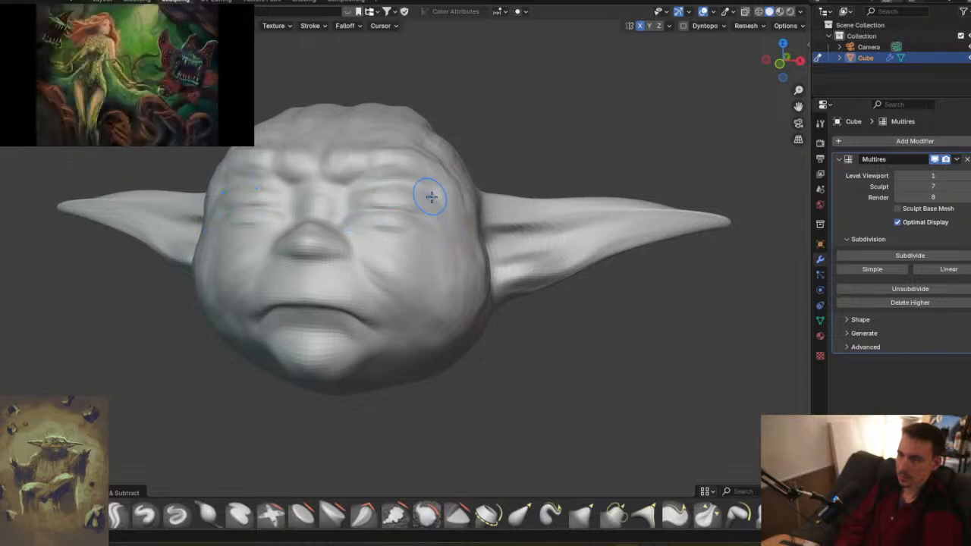
{"action": "middle_click_drag", "start_coordinate": [440, 200], "coordinate": [481, 250]}
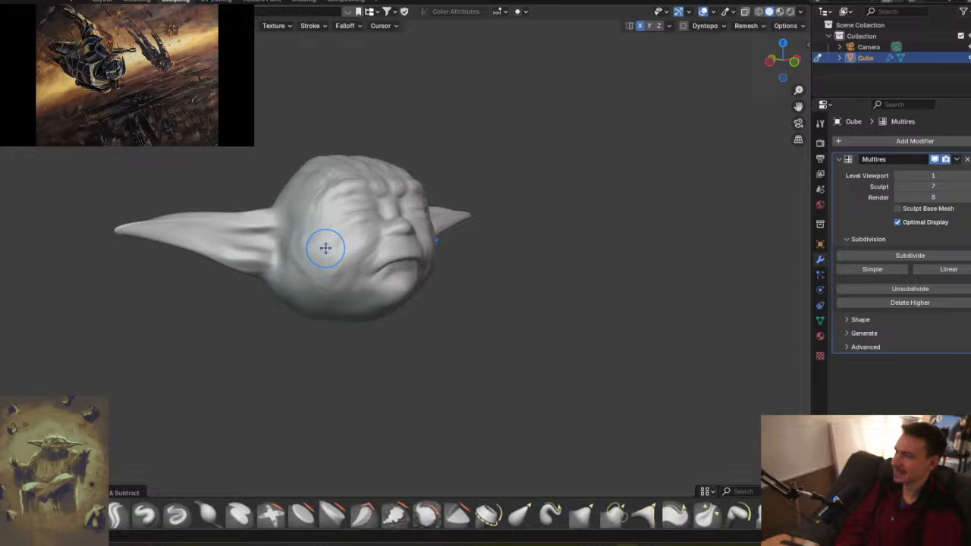
{"action": "middle_click_drag", "start_coordinate": [391, 211], "coordinate": [368, 200]}
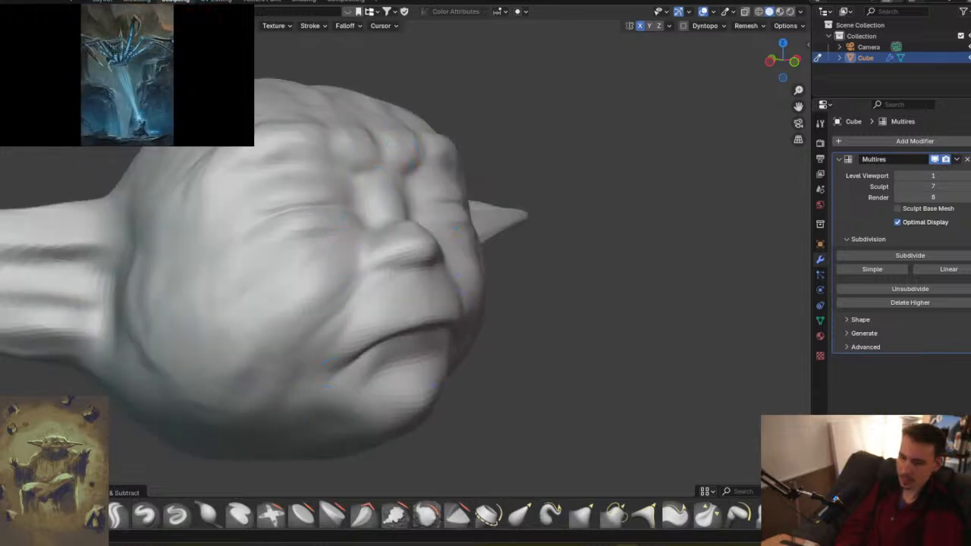
- Shrink the brush and carve a thin closed-eye line across each eyelid between the outer and inner corners
{"action": "key", "text": "f"}
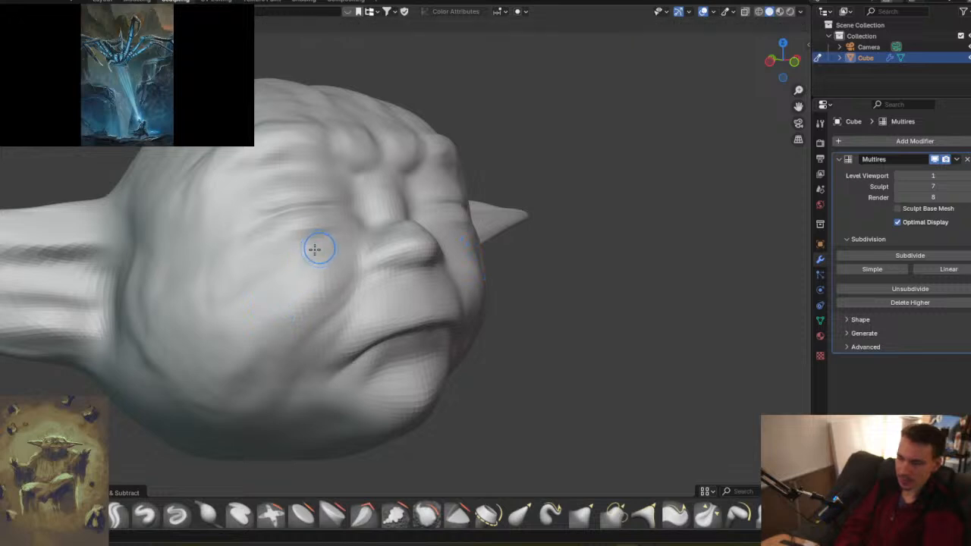
{"action": "left_click", "coordinate": [306, 250]}
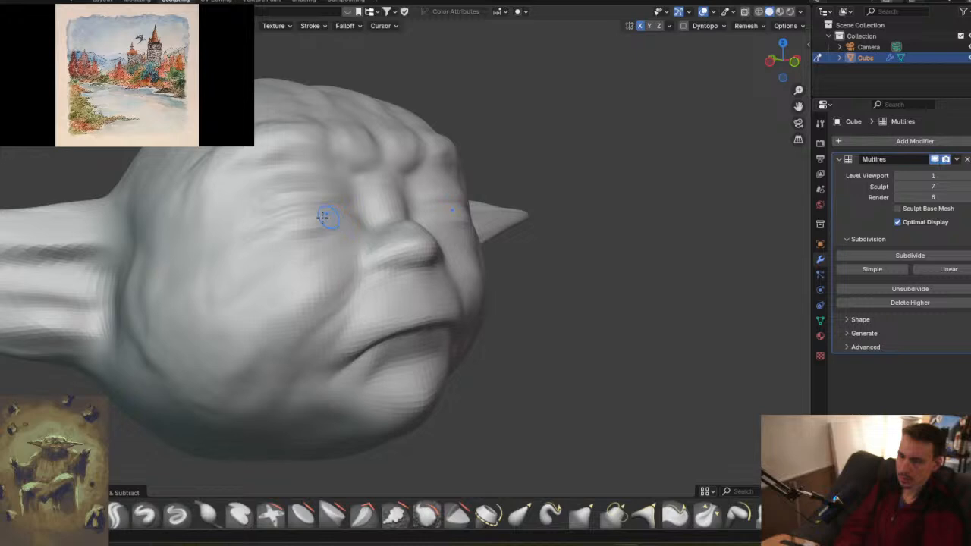
{"action": "middle_click_drag", "start_coordinate": [323, 209], "coordinate": [327, 174]}
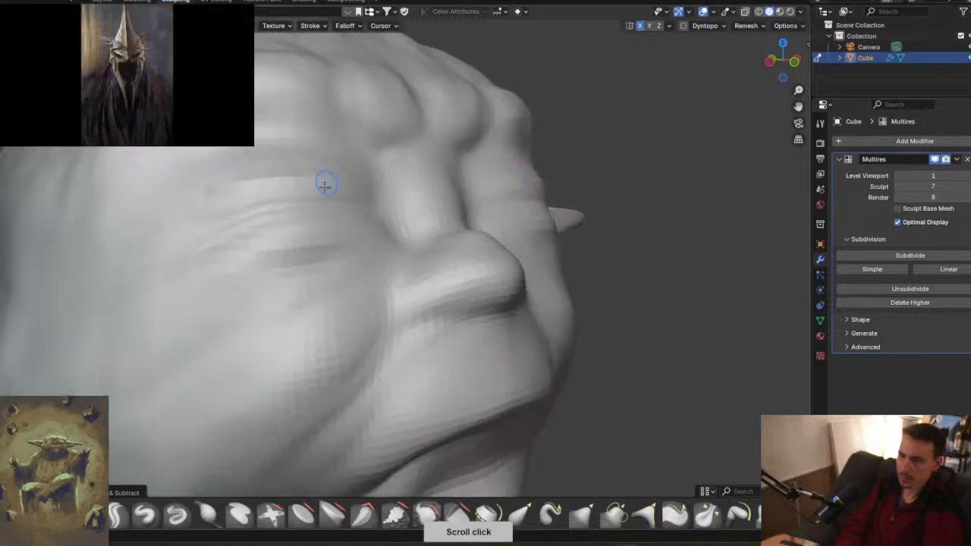
{"action": "left_click", "coordinate": [349, 218]}
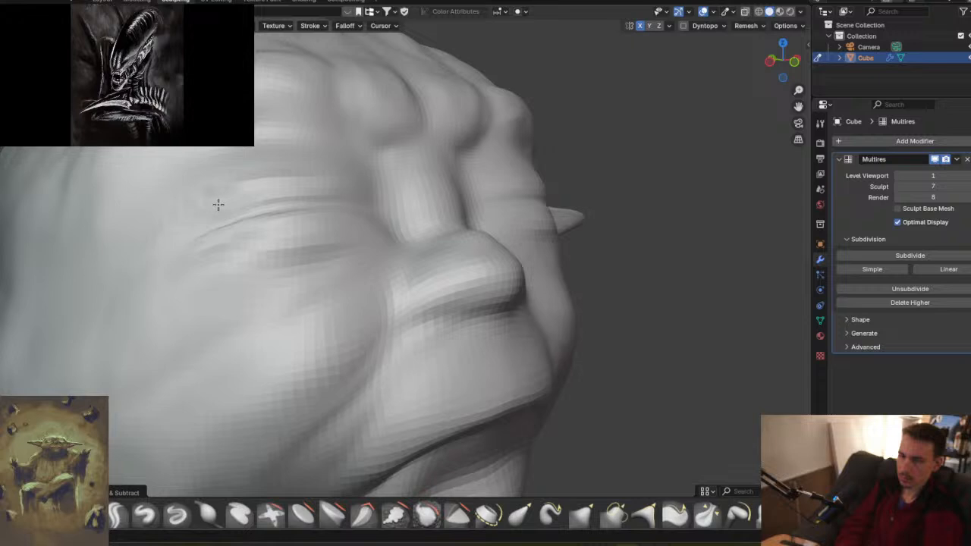
{"action": "left_click_drag", "start_coordinate": [303, 191], "coordinate": [220, 208]}
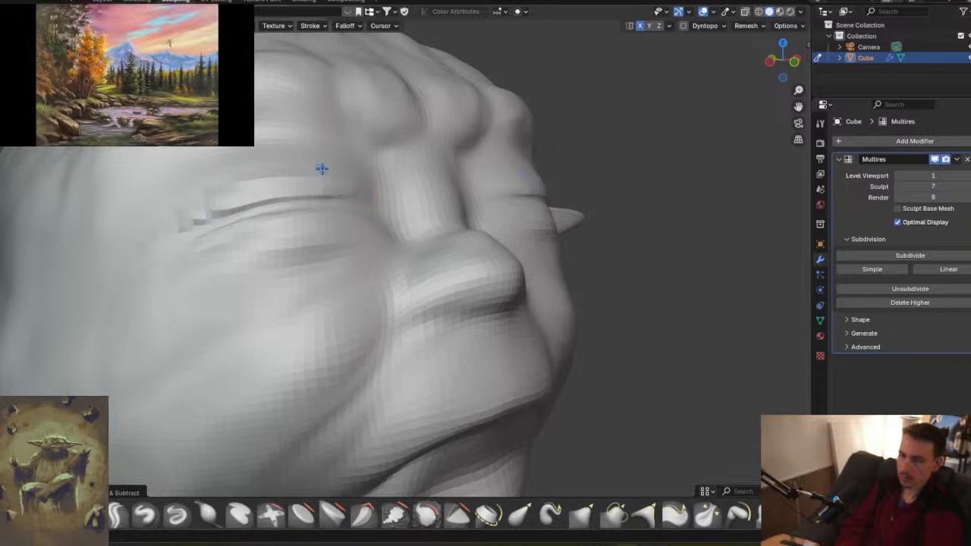
{"action": "left_click_drag", "start_coordinate": [173, 205], "coordinate": [220, 201]}
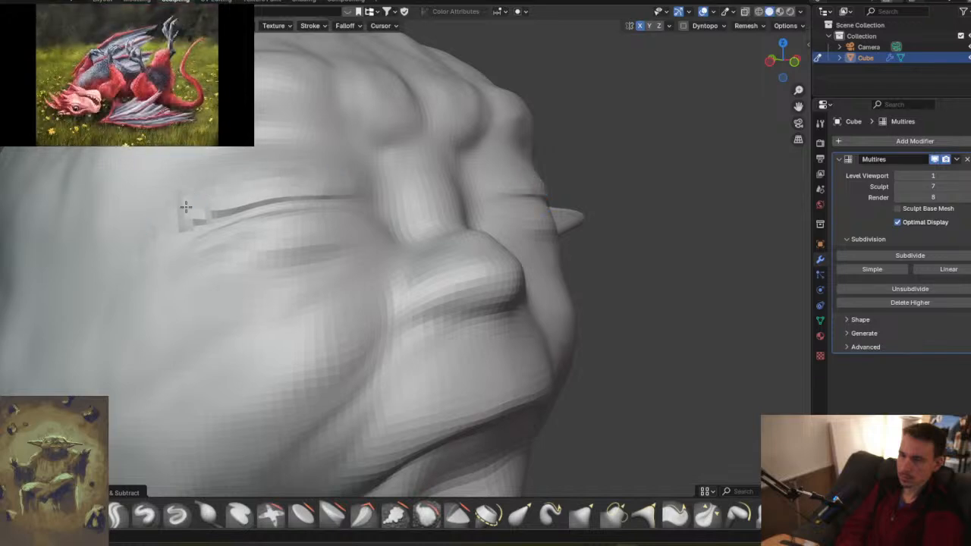
{"action": "mouse_move", "coordinate": [415, 213]}
{"action": "middle_mouse_down"}
{"action": "mouse_move", "coordinate": [360, 215]}
{"action": "mouse_move", "coordinate": [399, 205]}
{"action": "mouse_move", "coordinate": [472, 333]}
{"action": "mouse_move", "coordinate": [556, 225]}
{"action": "middle_mouse_up"}
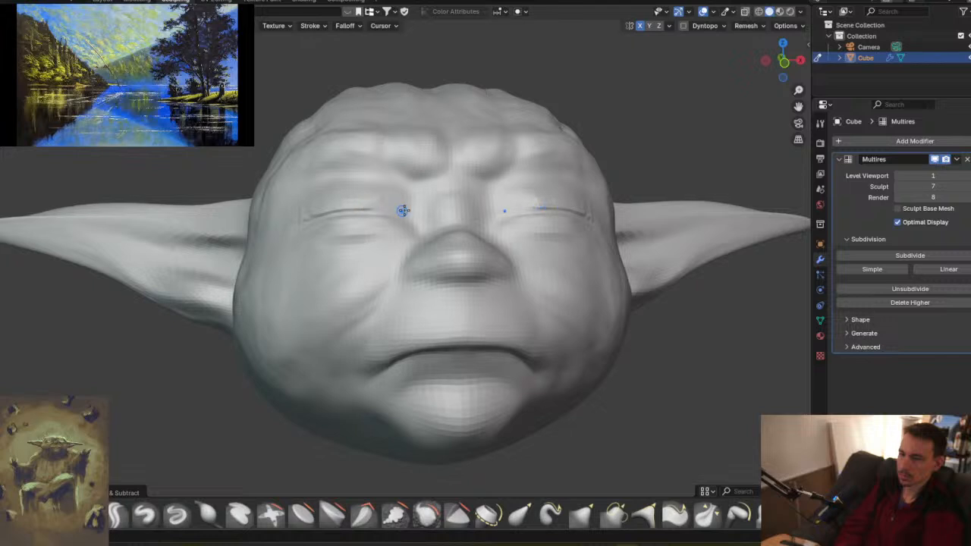
{"action": "middle_click_drag", "start_coordinate": [398, 209], "coordinate": [368, 190], "text": "ctrl"}
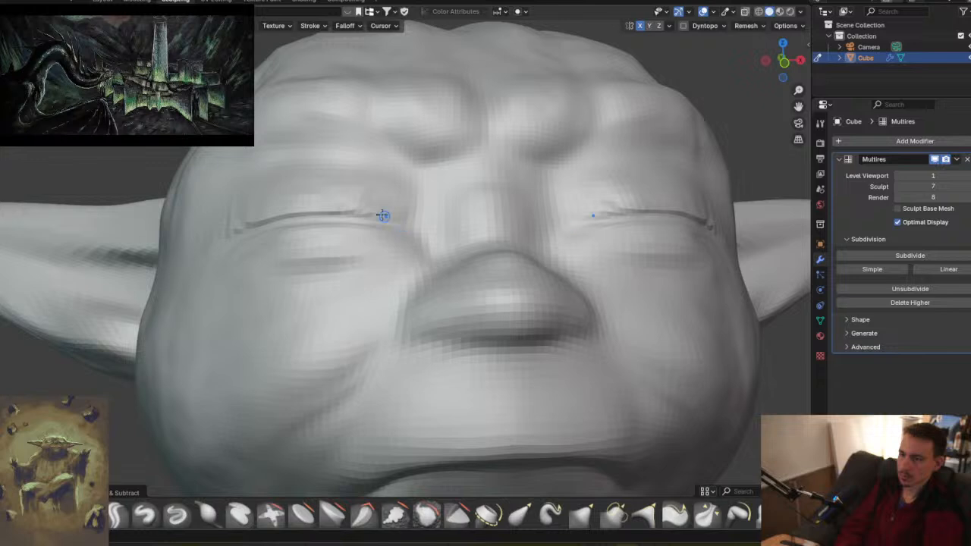
- Carve a sharp crease around the sides of the nose and deepen the closed-eye lines out to their outer corners
{"action": "middle_click_drag", "start_coordinate": [435, 206], "coordinate": [428, 261], "text": "ctrl"}
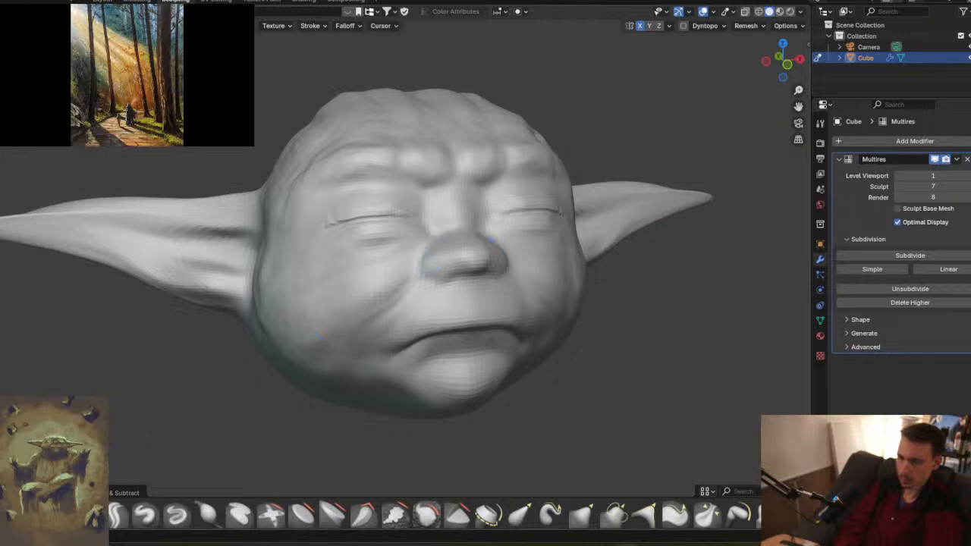
{"action": "left_click", "coordinate": [117, 515]}
{"action": "mouse_move", "coordinate": [428, 296]}
{"action": "left_mouse_down"}
{"action": "mouse_move", "coordinate": [419, 265]}
{"action": "mouse_move", "coordinate": [445, 265]}
{"action": "mouse_move", "coordinate": [431, 258]}
{"action": "left_mouse_up"}
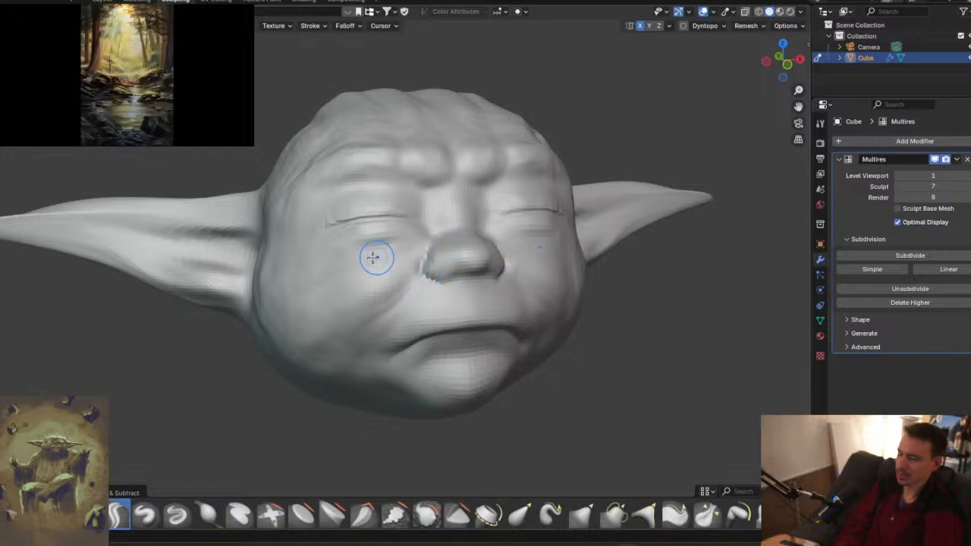
{"action": "middle_click_drag", "start_coordinate": [349, 254], "coordinate": [386, 181]}
{"action": "left_click_drag", "start_coordinate": [352, 209], "coordinate": [465, 203]}
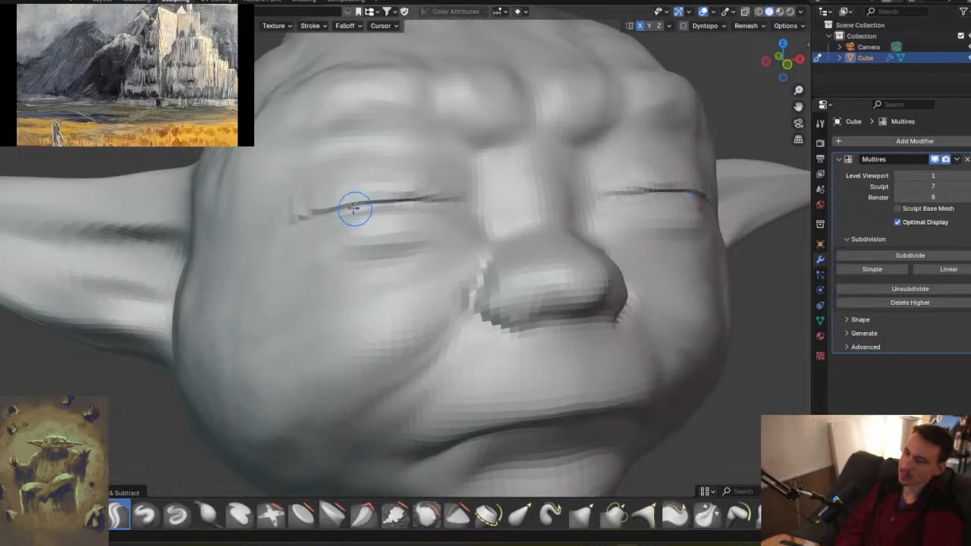
{"action": "left_click_drag", "start_coordinate": [373, 208], "coordinate": [313, 214]}
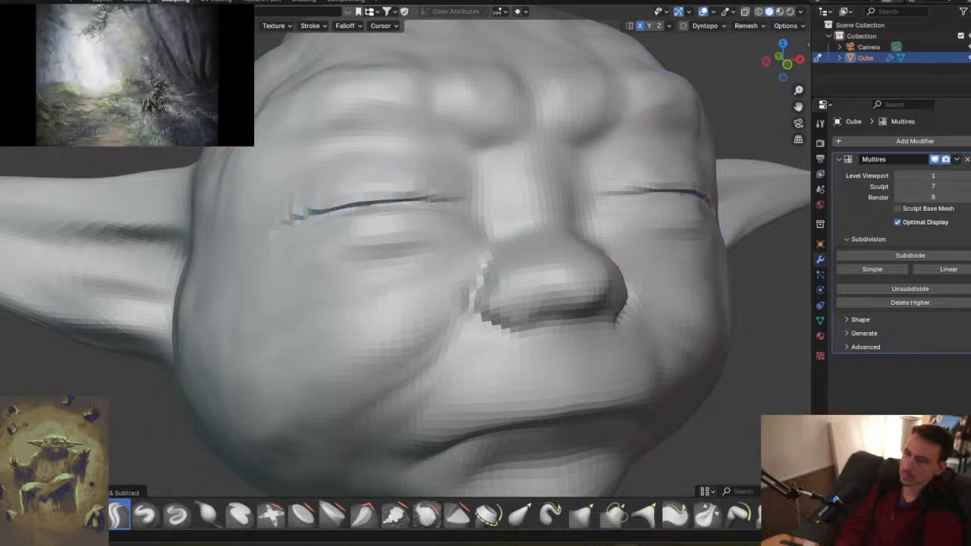
- Carve fine curved wrinkles across the upper eyelids, from the inner corners around to the outer corners
{"action": "mouse_move", "coordinate": [323, 197]}
{"action": "left_mouse_down"}
{"action": "mouse_move", "coordinate": [446, 189]}
{"action": "mouse_move", "coordinate": [423, 189]}
{"action": "mouse_move", "coordinate": [434, 187]}
{"action": "mouse_move", "coordinate": [407, 173]}
{"action": "mouse_move", "coordinate": [340, 178]}
{"action": "mouse_move", "coordinate": [299, 195]}
{"action": "left_mouse_up"}
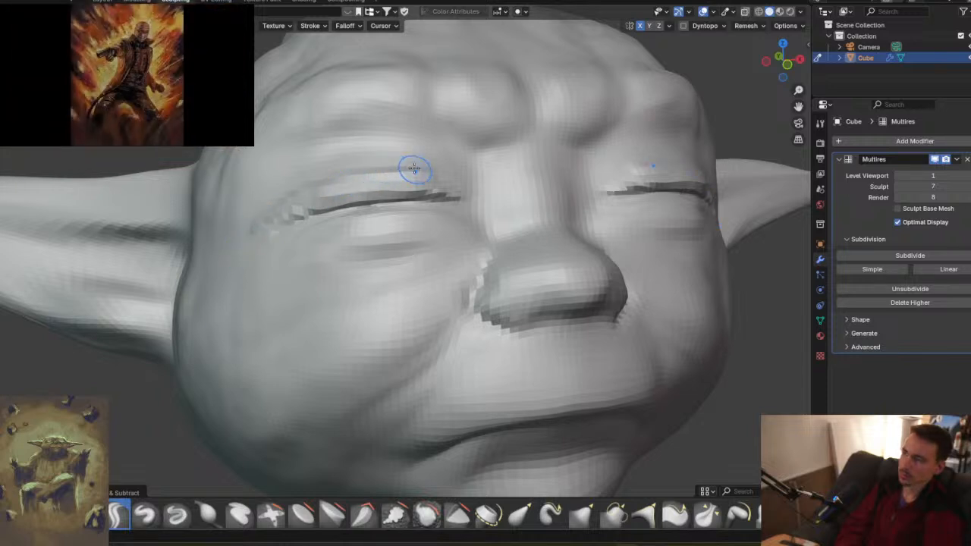
{"action": "left_click_drag", "start_coordinate": [421, 157], "coordinate": [334, 164]}
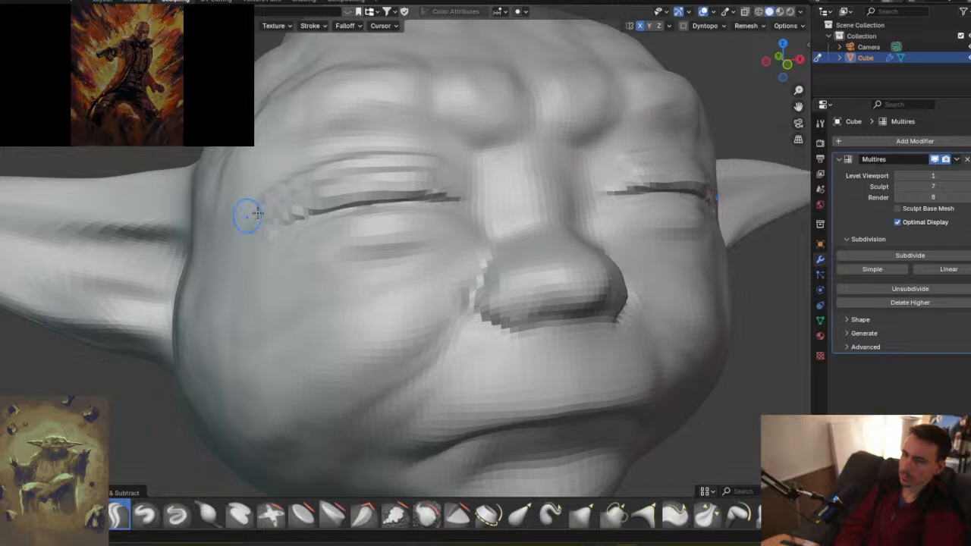
{"action": "mouse_move", "coordinate": [383, 146]}
{"action": "left_mouse_down"}
{"action": "mouse_move", "coordinate": [292, 172]}
{"action": "mouse_move", "coordinate": [240, 239]}
{"action": "left_mouse_up"}
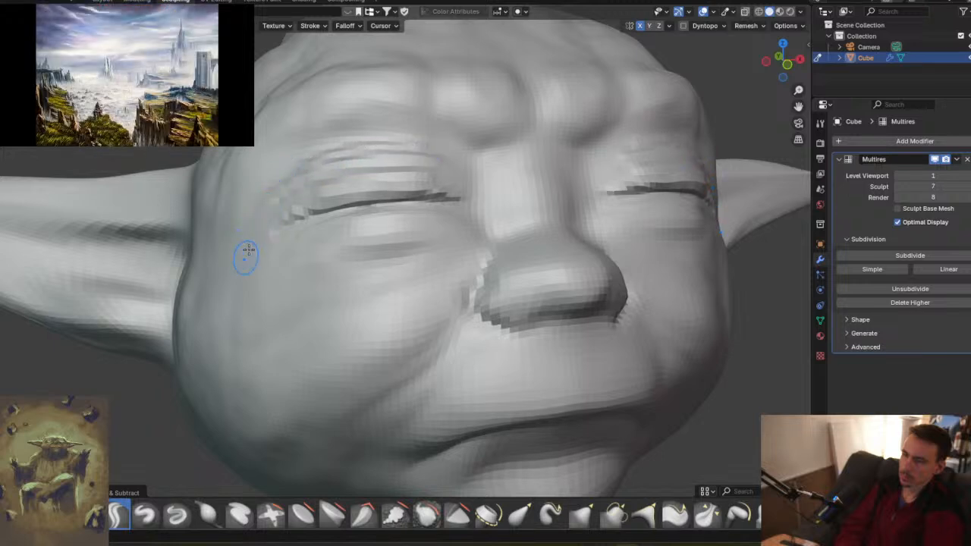
{"action": "mouse_move", "coordinate": [480, 192]}
{"action": "middle_mouse_down"}
{"action": "mouse_move", "coordinate": [434, 190]}
{"action": "mouse_move", "coordinate": [440, 158]}
{"action": "middle_mouse_up"}
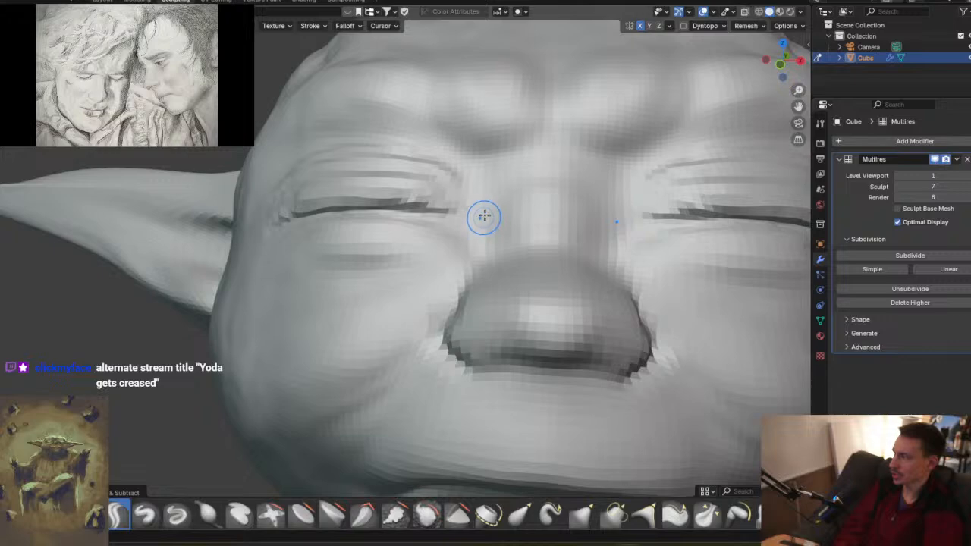
{"action": "middle_click_drag", "start_coordinate": [488, 193], "coordinate": [501, 269]}
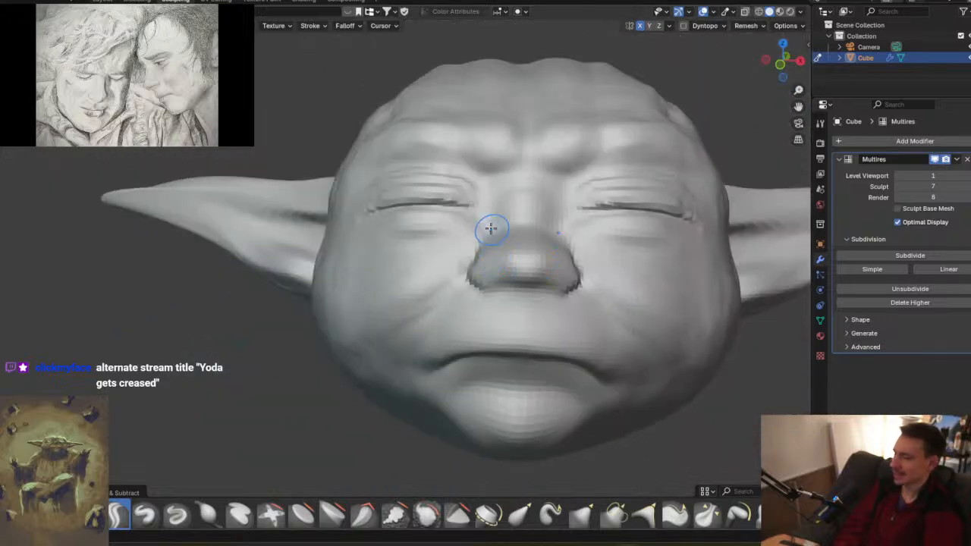
- Carve thin wrinkle lines into the lower eyelids just beneath the closed-eye lines
{"action": "middle_click_drag", "start_coordinate": [516, 205], "coordinate": [385, 245], "text": "shift"}
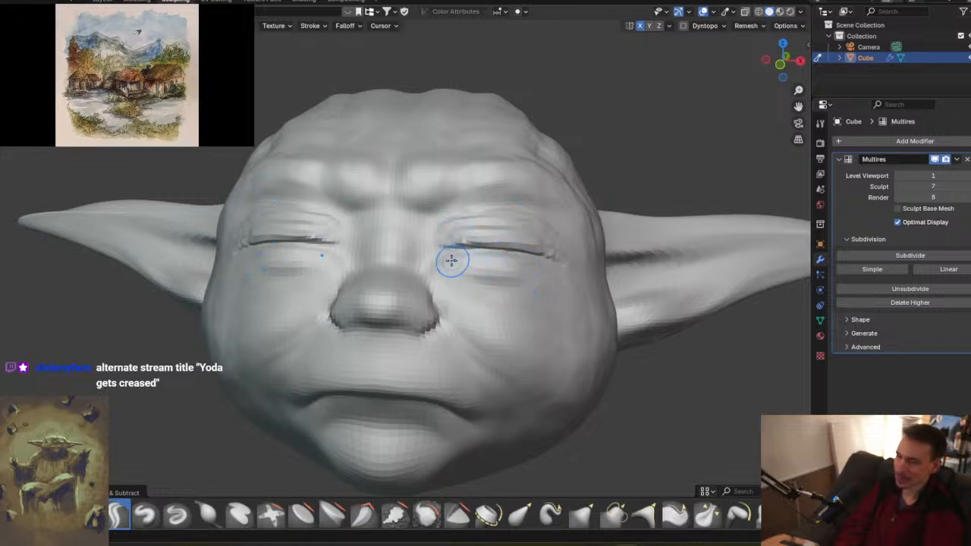
{"action": "left_click_drag", "start_coordinate": [455, 262], "coordinate": [550, 281]}
{"action": "left_click_drag", "start_coordinate": [486, 260], "coordinate": [525, 265]}
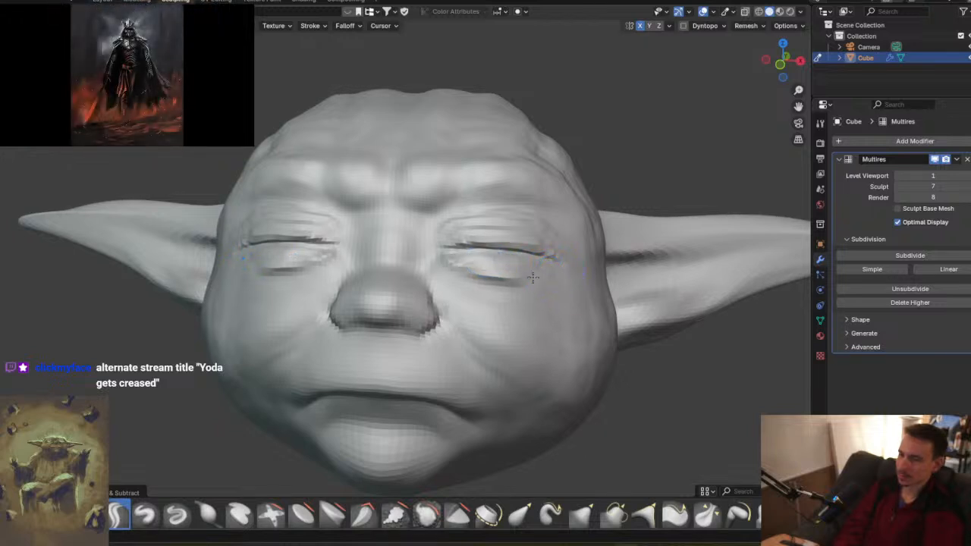
- Carve and soften diagonal cheek folds running from the sides of the nose down past the mouth corners
{"action": "left_click_drag", "start_coordinate": [440, 297], "coordinate": [525, 396]}
{"action": "left_click_drag", "start_coordinate": [480, 345], "coordinate": [527, 400]}
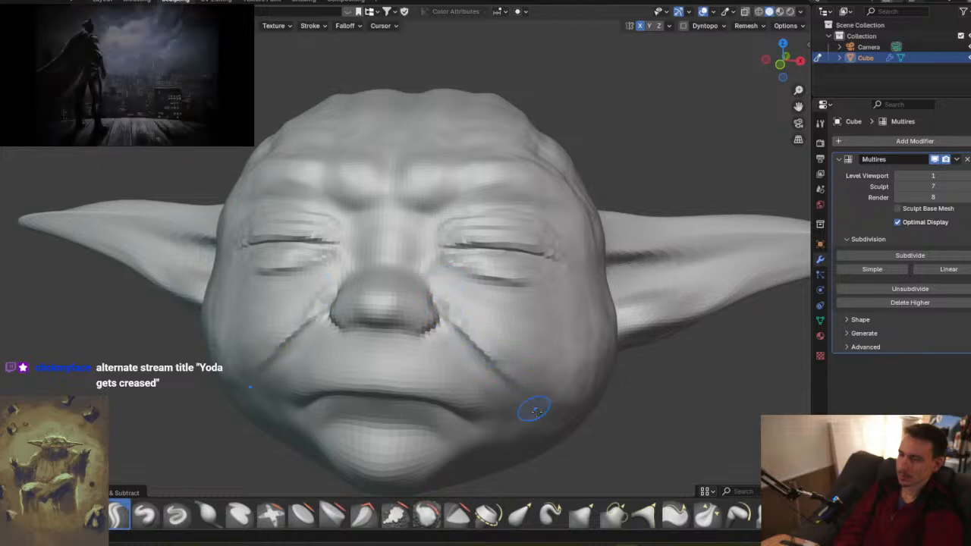
{"action": "left_click_drag", "start_coordinate": [449, 310], "coordinate": [515, 387], "text": "shift"}
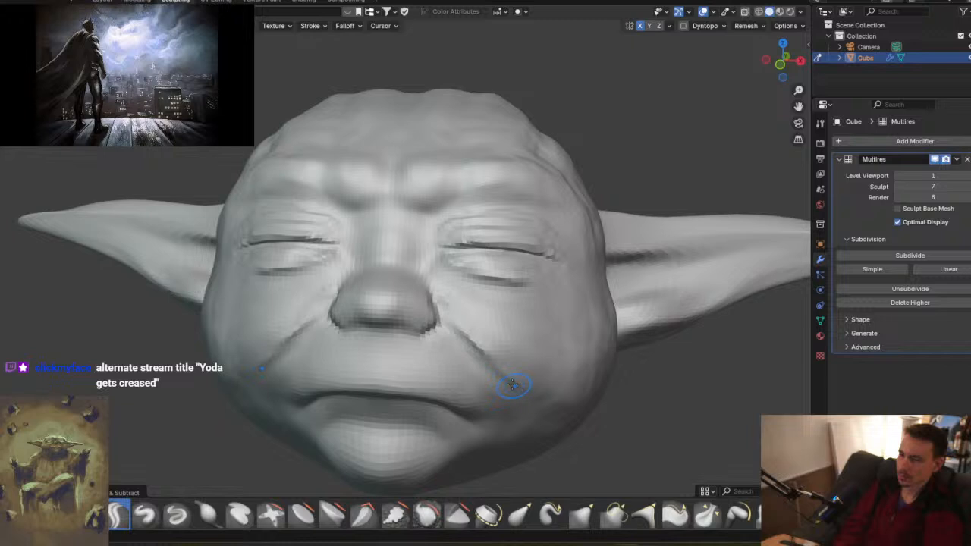
{"action": "left_click_drag", "start_coordinate": [451, 341], "coordinate": [511, 426]}
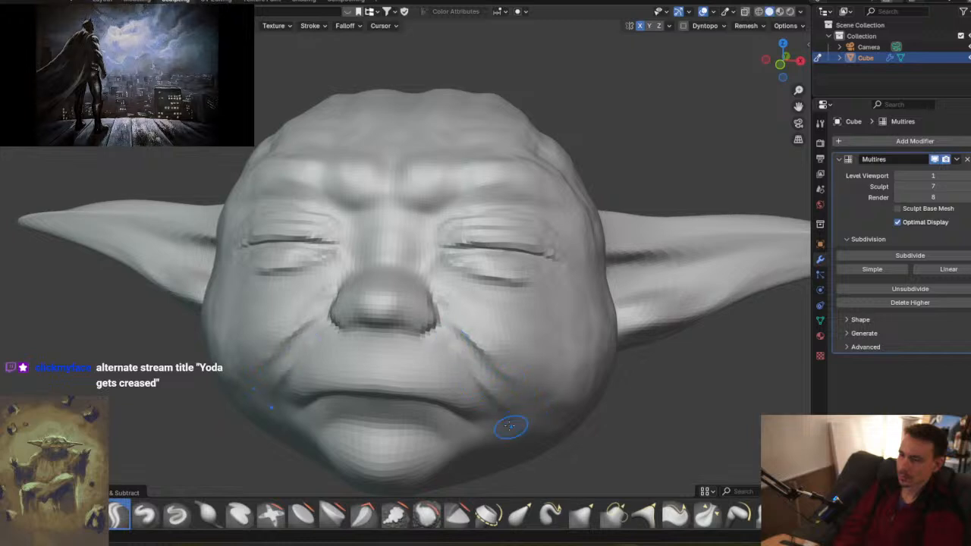
{"action": "mouse_move", "coordinate": [448, 340]}
{"action": "left_mouse_down"}
{"action": "mouse_move", "coordinate": [481, 364]}
{"action": "mouse_move", "coordinate": [518, 420]}
{"action": "left_mouse_up"}
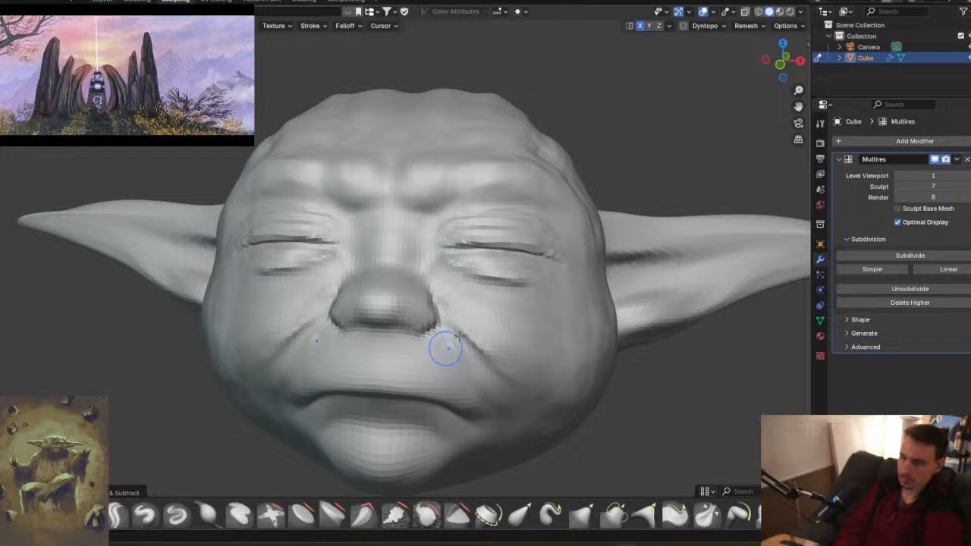
{"action": "left_click_drag", "start_coordinate": [452, 346], "coordinate": [496, 386]}
{"action": "mouse_move", "coordinate": [450, 343]}
{"action": "left_mouse_down"}
{"action": "mouse_move", "coordinate": [488, 369]}
{"action": "mouse_move", "coordinate": [460, 361]}
{"action": "left_mouse_up"}
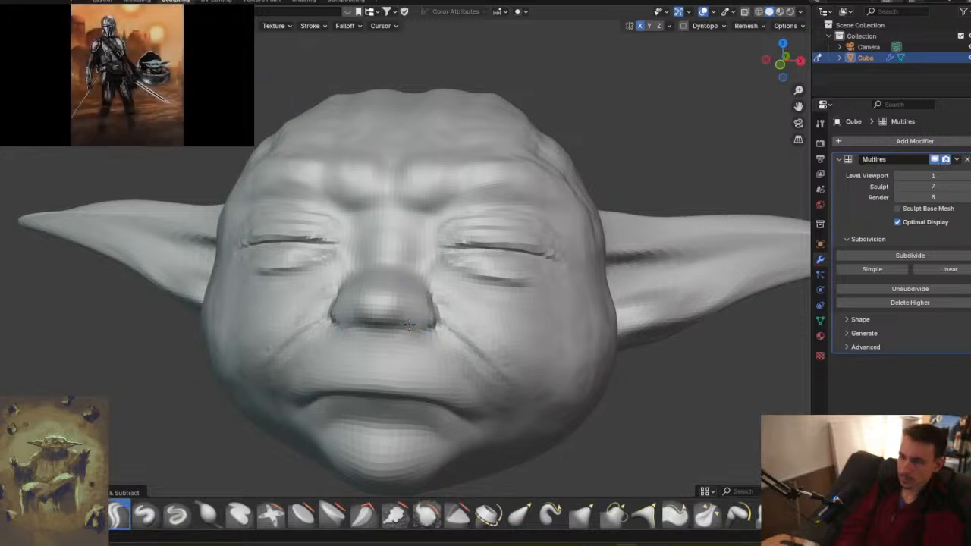
- Carve the lower lip's edge beneath the mouth line and sharpen the underside of the nose
{"action": "middle_click_drag", "start_coordinate": [438, 294], "coordinate": [535, 427]}
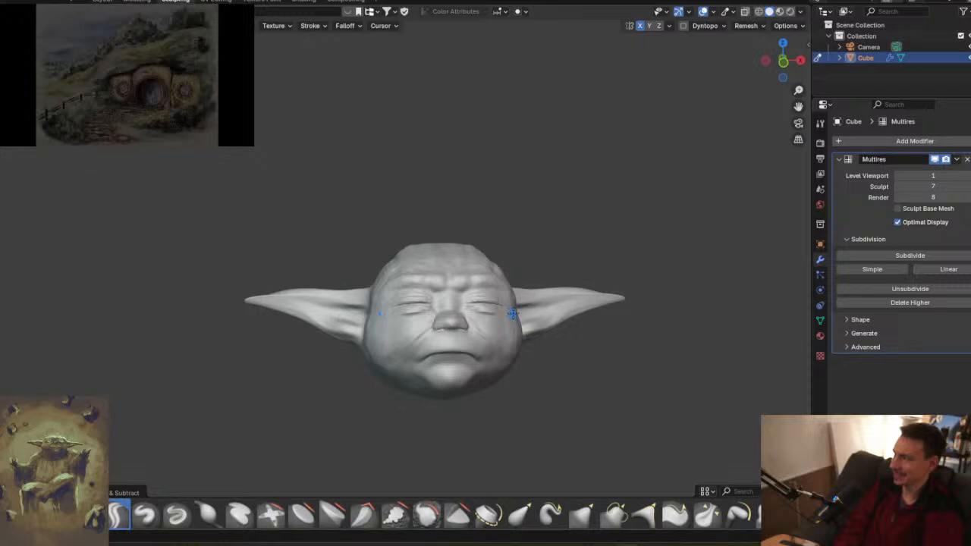
{"action": "middle_click_drag", "start_coordinate": [515, 304], "coordinate": [438, 271]}
{"action": "middle_click_drag", "start_coordinate": [418, 322], "coordinate": [437, 281], "text": "shift"}
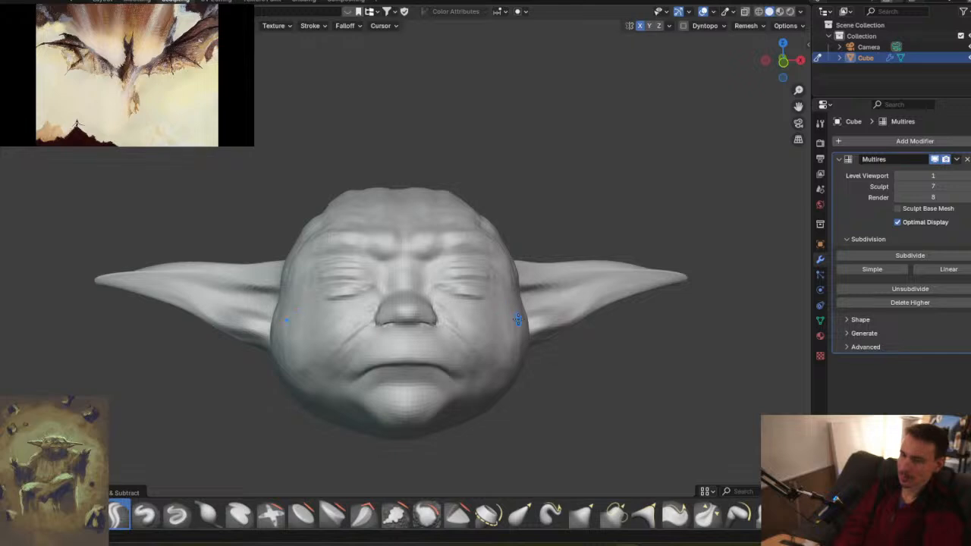
{"action": "mouse_move", "coordinate": [440, 366]}
{"action": "middle_mouse_down"}
{"action": "mouse_move", "coordinate": [505, 329]}
{"action": "mouse_move", "coordinate": [570, 338]}
{"action": "mouse_move", "coordinate": [560, 353]}
{"action": "mouse_move", "coordinate": [560, 341]}
{"action": "mouse_move", "coordinate": [475, 329]}
{"action": "mouse_move", "coordinate": [473, 290]}
{"action": "middle_mouse_up"}
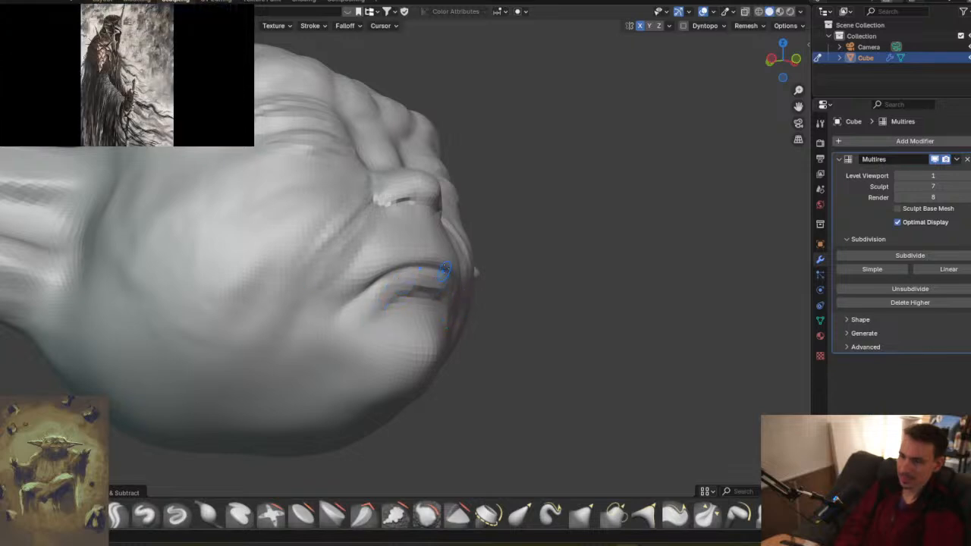
{"action": "middle_click_drag", "start_coordinate": [466, 272], "coordinate": [477, 325]}
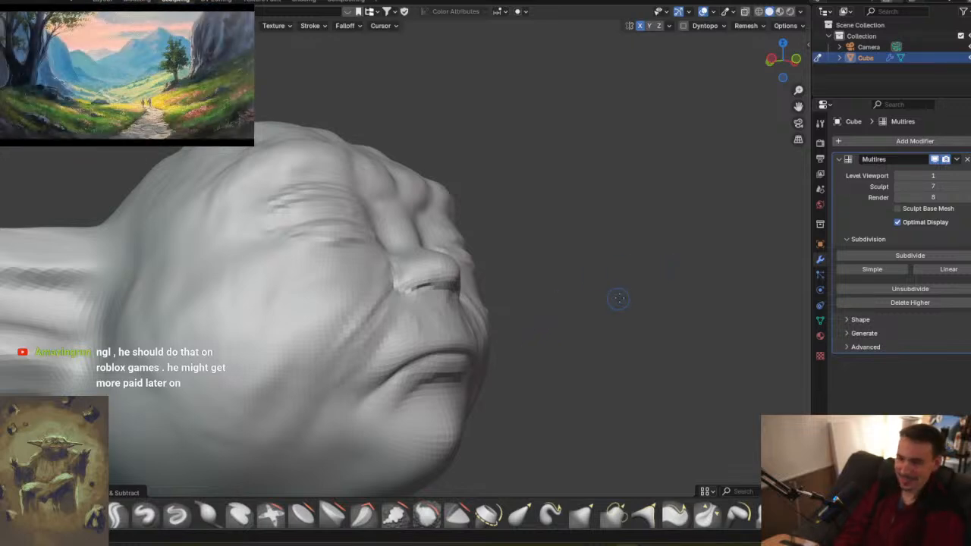
- Examine the face and ears from both sides and from the front
{"action": "middle_click_drag", "start_coordinate": [588, 276], "coordinate": [503, 315]}
{"action": "scroll", "coordinate": [640, 329], "scroll_direction": "down", "scroll_amount": 2}
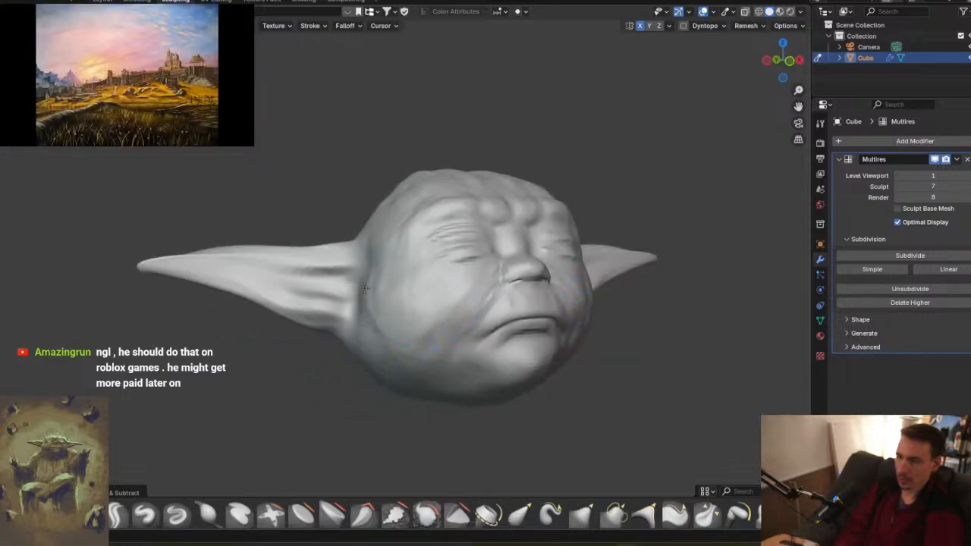
{"action": "middle_click_drag", "start_coordinate": [465, 311], "coordinate": [556, 236]}
{"action": "scroll", "coordinate": [557, 236], "scroll_direction": "up", "scroll_amount": 2}
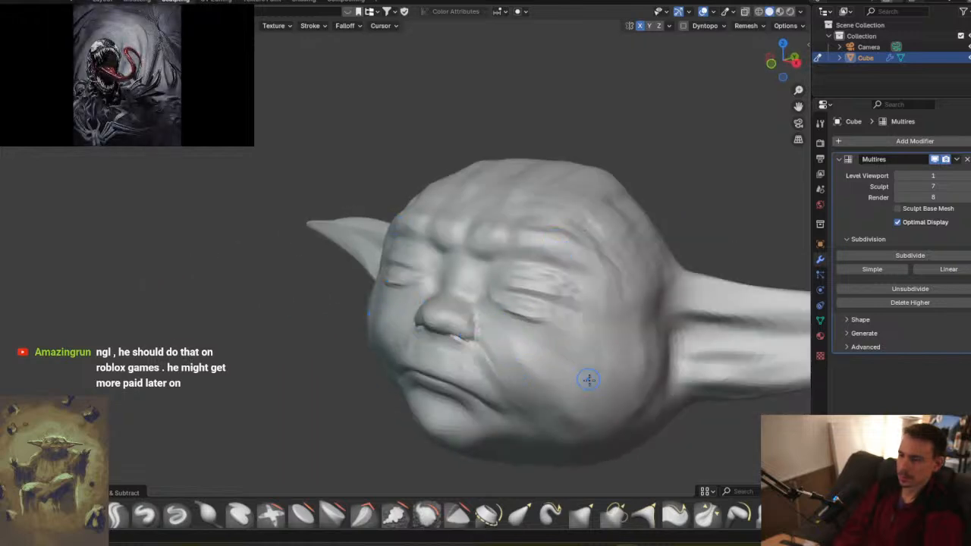
{"action": "middle_click_drag", "start_coordinate": [566, 336], "coordinate": [667, 390]}
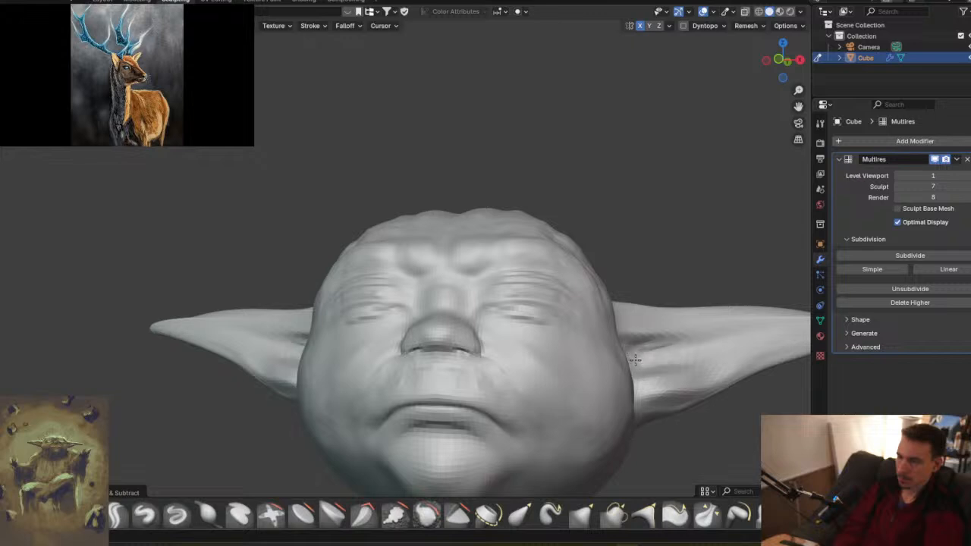
{"action": "middle_click_drag", "start_coordinate": [648, 366], "coordinate": [627, 349]}
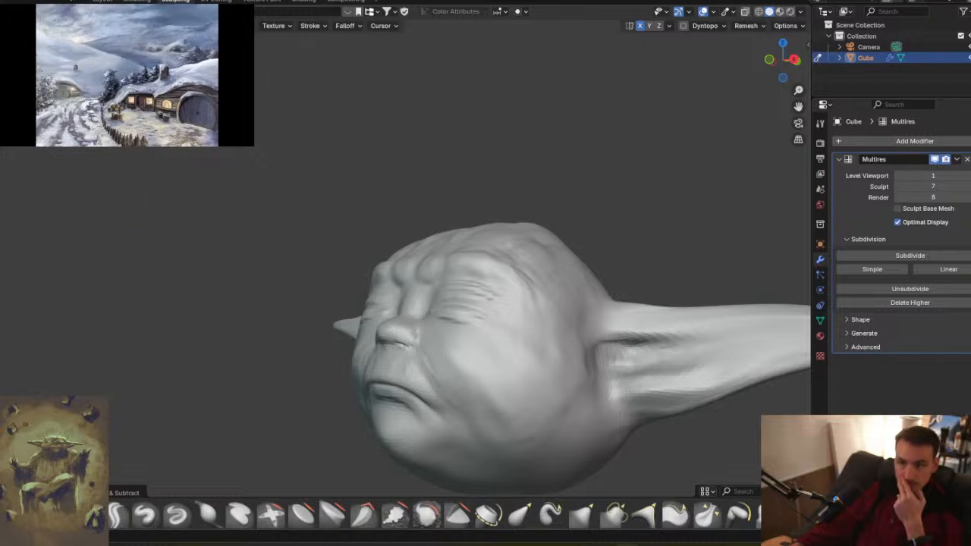
{"action": "left_click", "coordinate": [42, 11]}
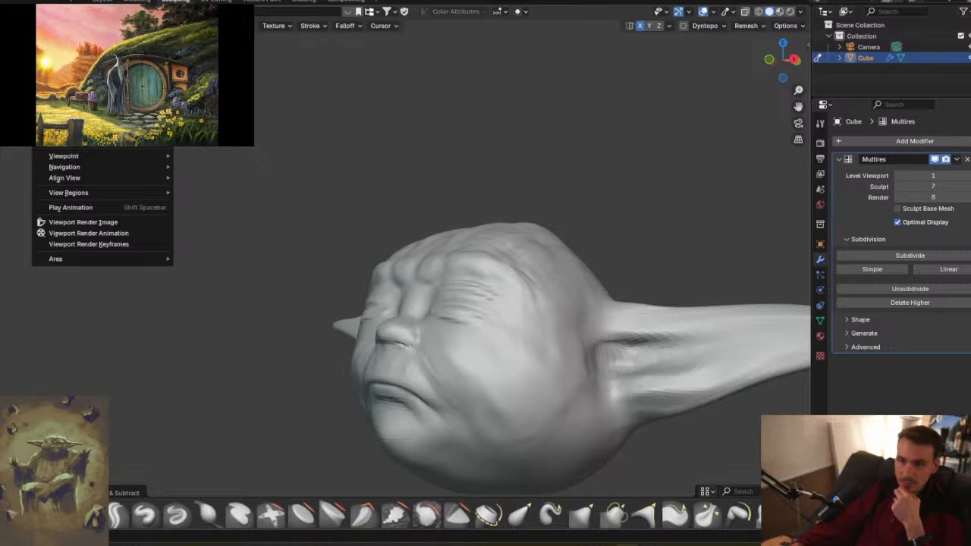
{"action": "key", "text": "Escape"}
{"action": "left_click", "coordinate": [42, 11]}
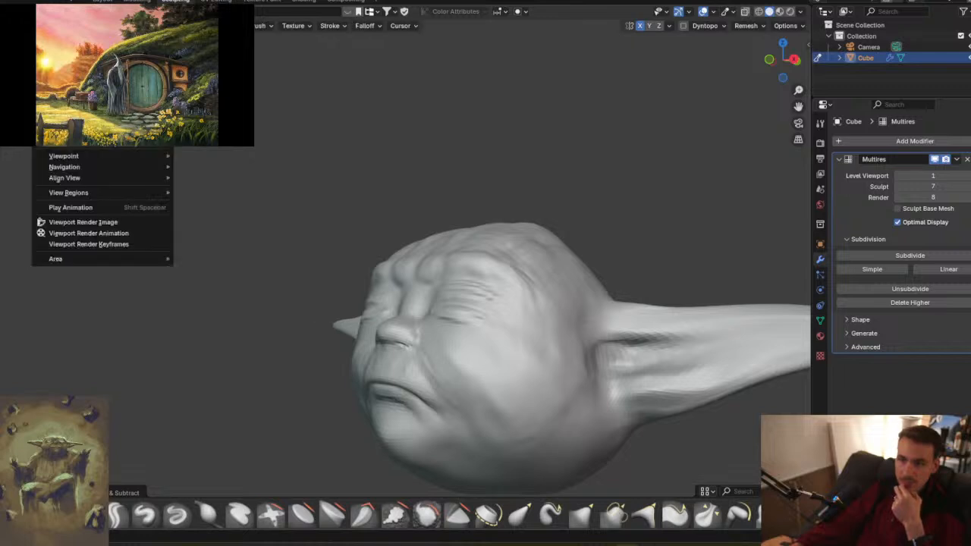
{"action": "key", "text": "Escape"}
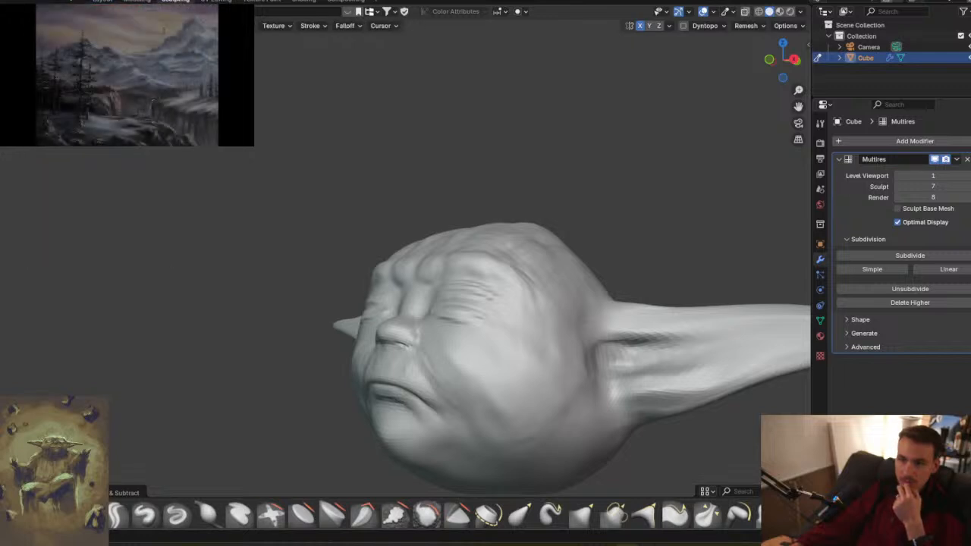
{"action": "left_click", "coordinate": [43, 12]}
{"action": "left_click", "coordinate": [64, 39]}
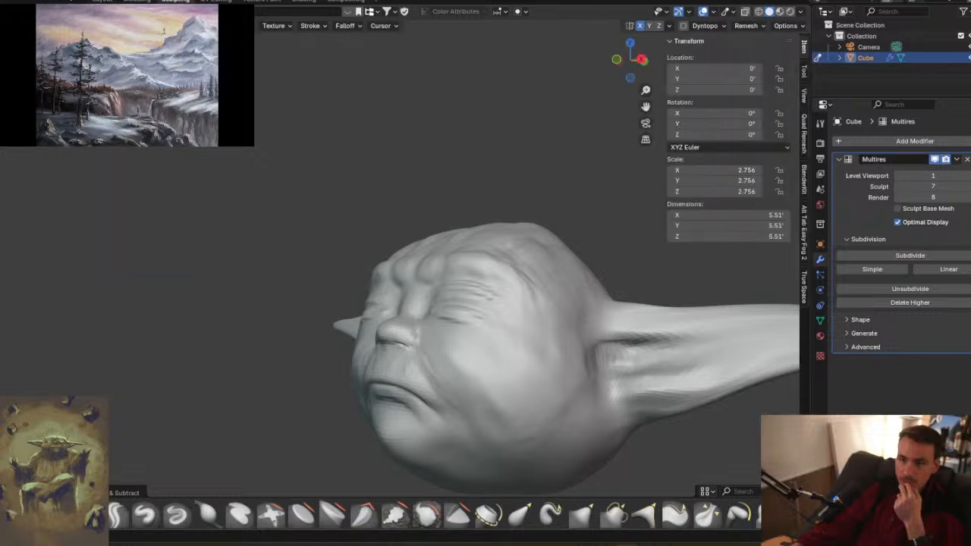
{"action": "left_click", "coordinate": [42, 11]}
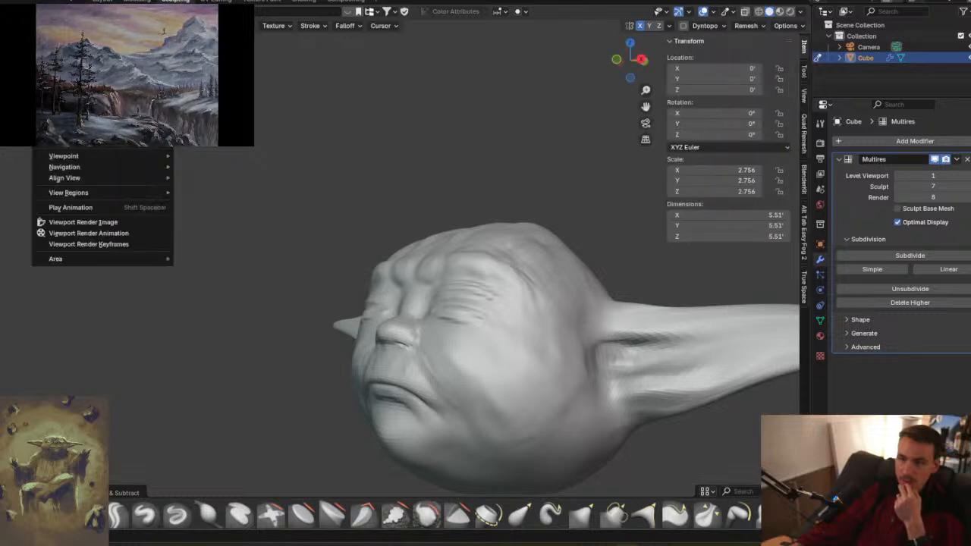
{"action": "left_click", "coordinate": [64, 40]}
{"action": "left_click", "coordinate": [43, 11]}
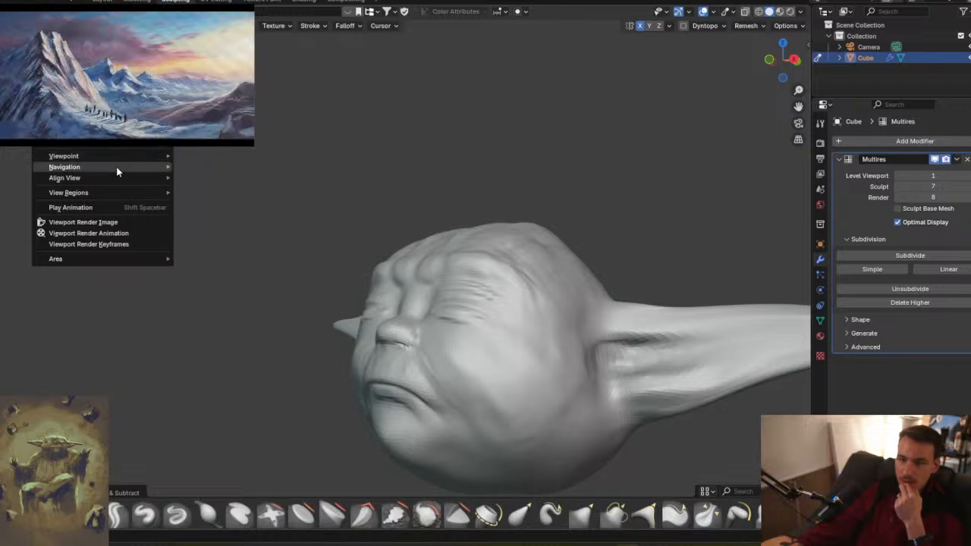
{"action": "mouse_move", "coordinate": [117, 194]}
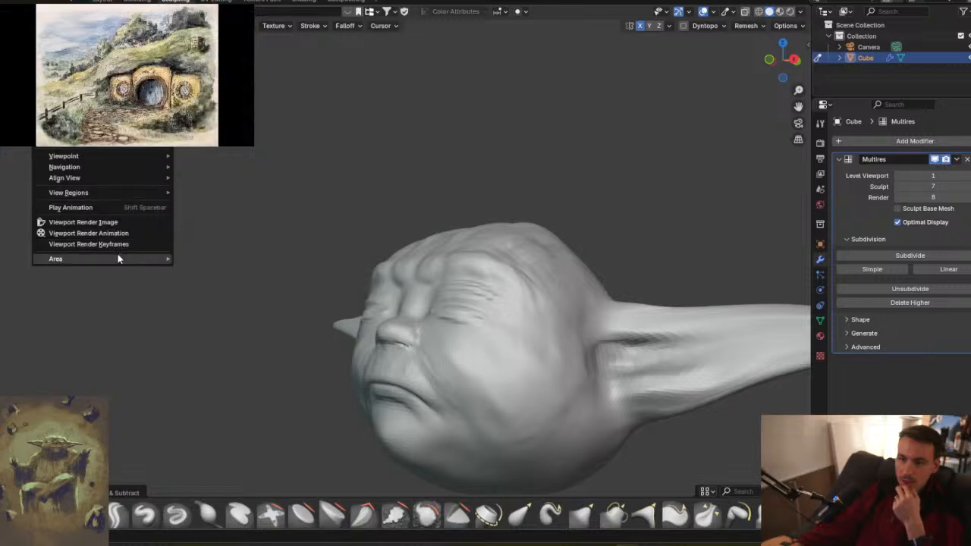
{"action": "mouse_move", "coordinate": [117, 260]}
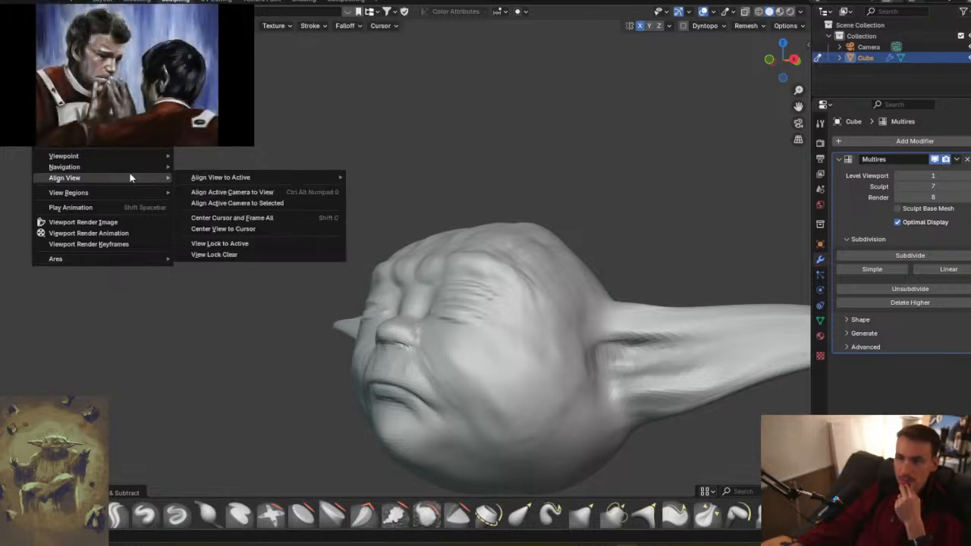
{"action": "mouse_move", "coordinate": [129, 160]}
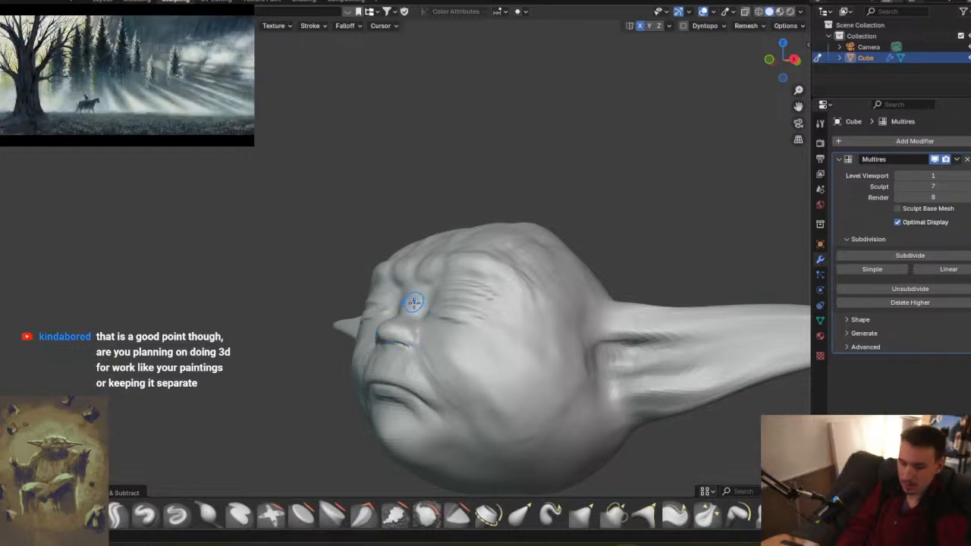
- Carve a horizontal crease across the top of the nose bridge between the brows
{"action": "mouse_move", "coordinate": [412, 292]}
{"action": "middle_mouse_down"}
{"action": "mouse_move", "coordinate": [405, 278]}
{"action": "mouse_move", "coordinate": [420, 259]}
{"action": "mouse_move", "coordinate": [508, 321]}
{"action": "middle_mouse_up"}
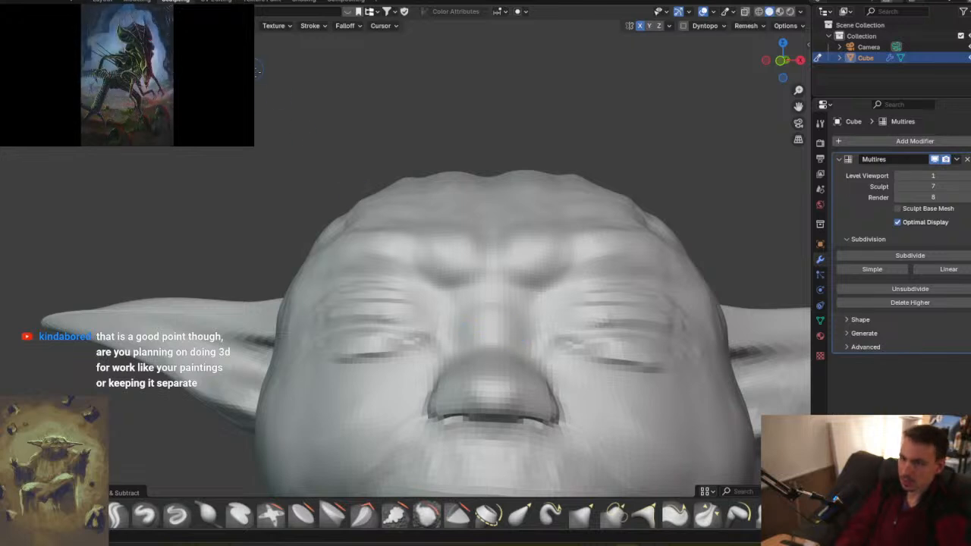
{"action": "mouse_move", "coordinate": [515, 295]}
{"action": "left_mouse_down"}
{"action": "mouse_move", "coordinate": [520, 304]}
{"action": "mouse_move", "coordinate": [496, 290]}
{"action": "left_mouse_up"}
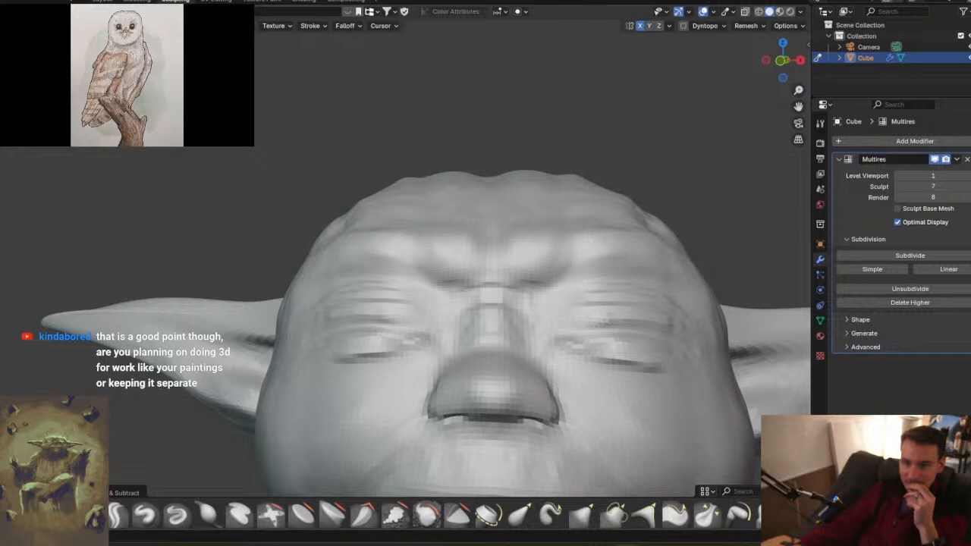
- Save the head sculpt as yoda.blend in the Downloads folder
{"action": "left_click", "coordinate": [1, 0]}
{"action": "left_click", "coordinate": [15, 68]}
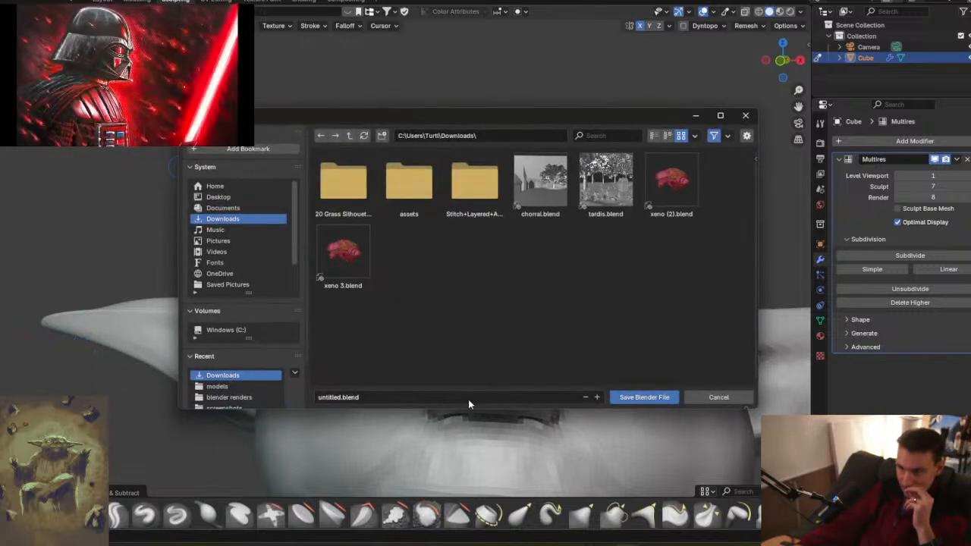
{"action": "left_click", "coordinate": [441, 396]}
{"action": "type", "text": "yoda"}
{"action": "key", "text": "Return"}
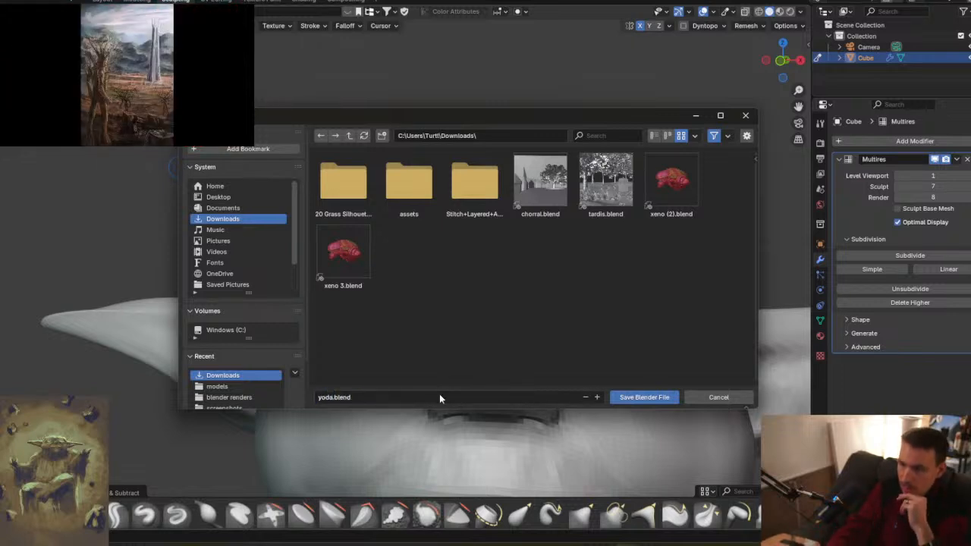
{"action": "left_click", "coordinate": [651, 397]}
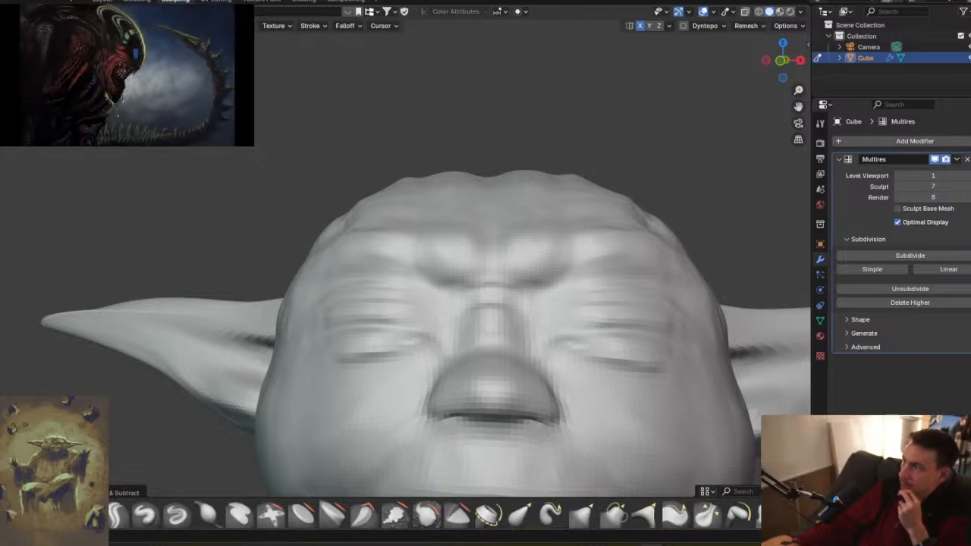
- Show the Instagram post of the sunset town painting in the browser and open the matching chorral.blend scene in Blender
{"action": "left_click_drag", "start_coordinate": [970, 196], "coordinate": [704, 67]}
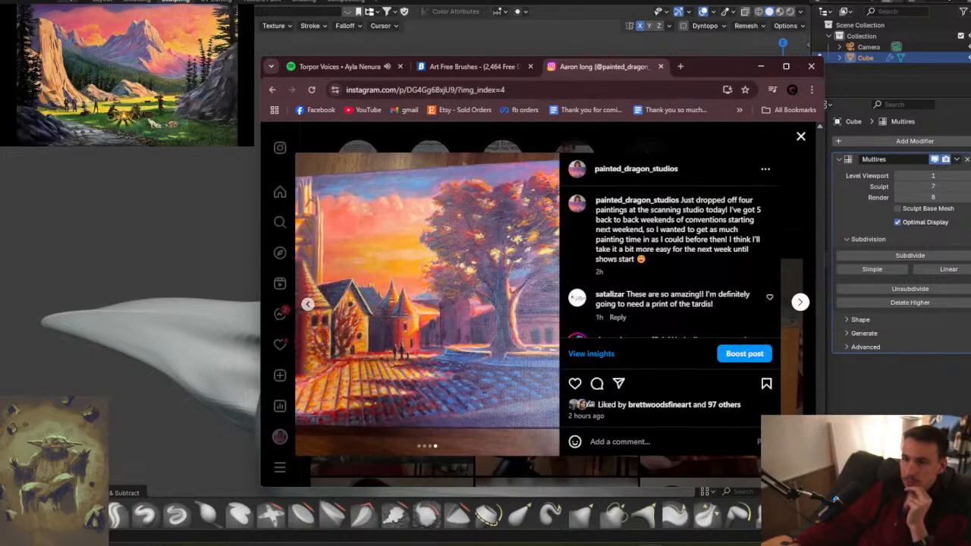
{"action": "left_click", "coordinate": [2, 2]}
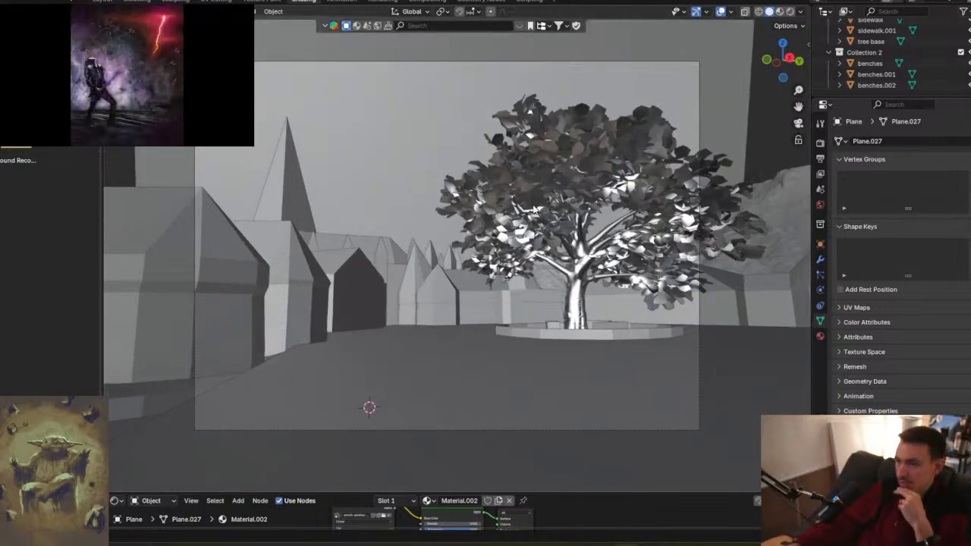
- Examine the town buildings, central tree and underlying map planes from several angles, ending in the camera view
{"action": "middle_click_drag", "start_coordinate": [533, 208], "coordinate": [474, 180]}
{"action": "scroll", "coordinate": [519, 268], "scroll_direction": "down", "scroll_amount": 8}
{"action": "scroll", "coordinate": [473, 180], "scroll_direction": "up", "scroll_amount": 8}
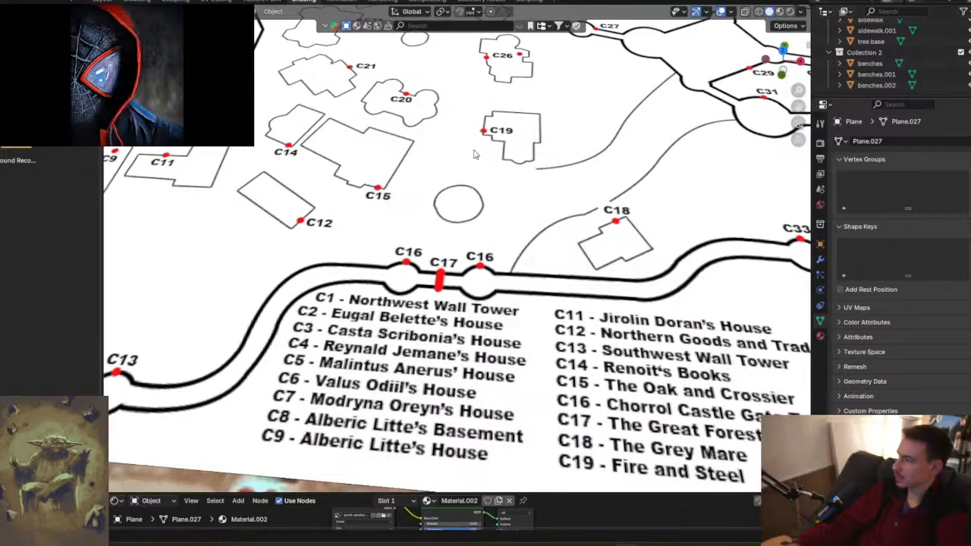
{"action": "scroll", "coordinate": [455, 129], "scroll_direction": "down", "scroll_amount": 4}
{"action": "scroll", "coordinate": [456, 129], "scroll_direction": "down", "scroll_amount": 4}
{"action": "middle_click_drag", "start_coordinate": [419, 62], "coordinate": [361, 180], "text": "shift"}
{"action": "scroll", "coordinate": [508, 269], "scroll_direction": "up", "scroll_amount": 5}
{"action": "middle_click_drag", "start_coordinate": [379, 239], "coordinate": [599, 203]}
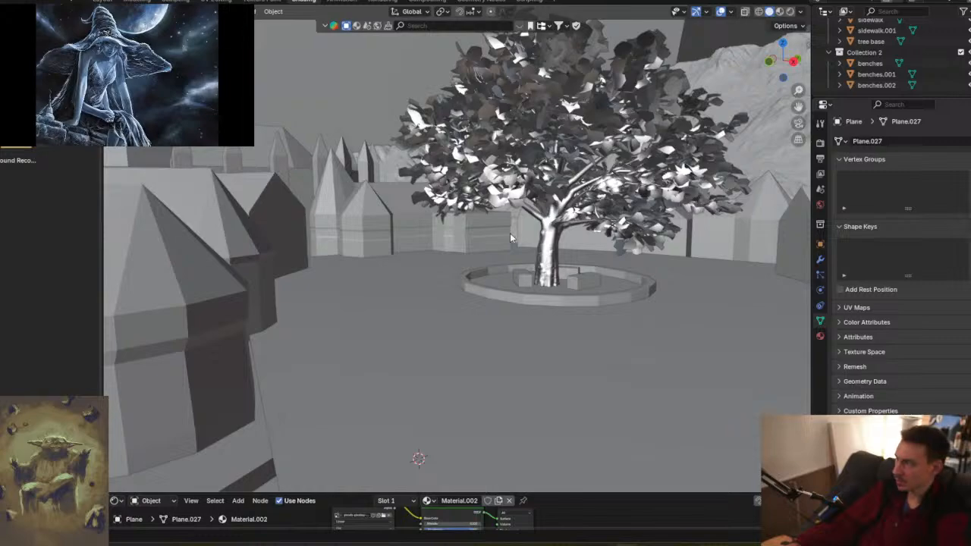
{"action": "middle_click_drag", "start_coordinate": [529, 209], "coordinate": [455, 282]}
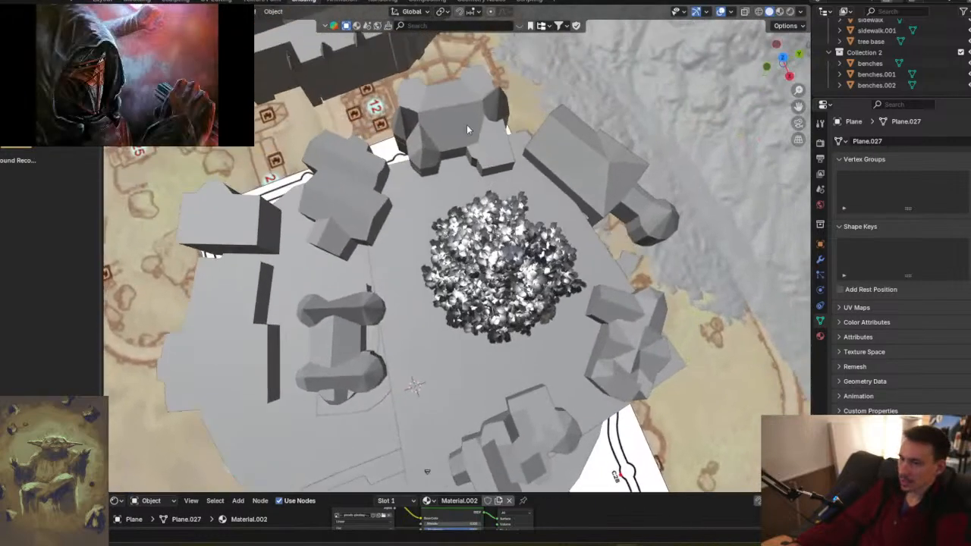
{"action": "left_click", "coordinate": [798, 125]}
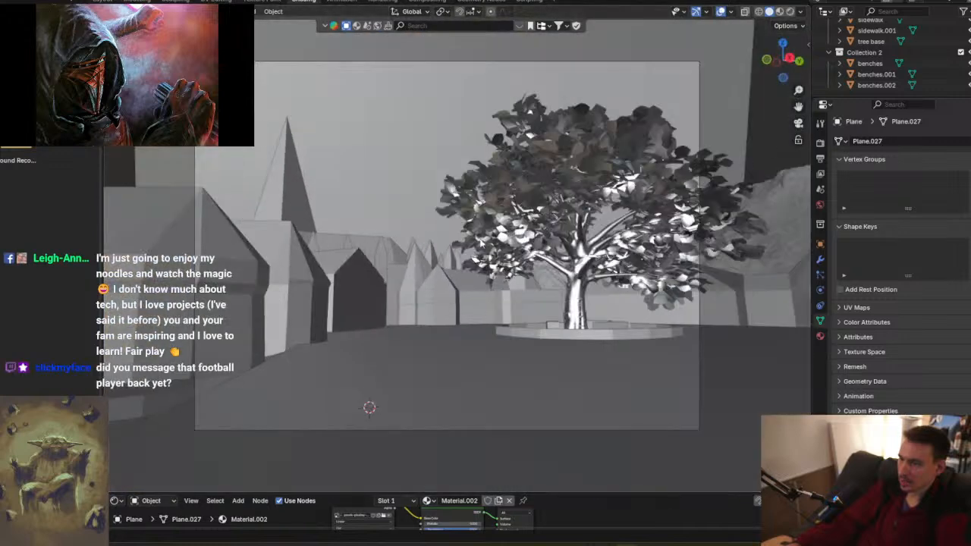
- Display the town's camera view in rendered shading and compare it with the finished painting in the browser
{"action": "left_click", "coordinate": [780, 11]}
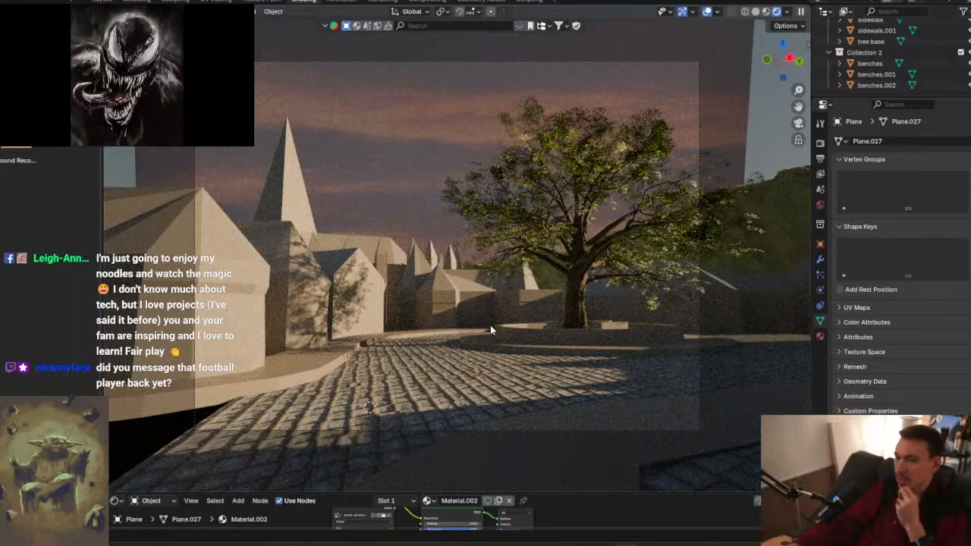
{"action": "left_click", "coordinate": [650, 545]}
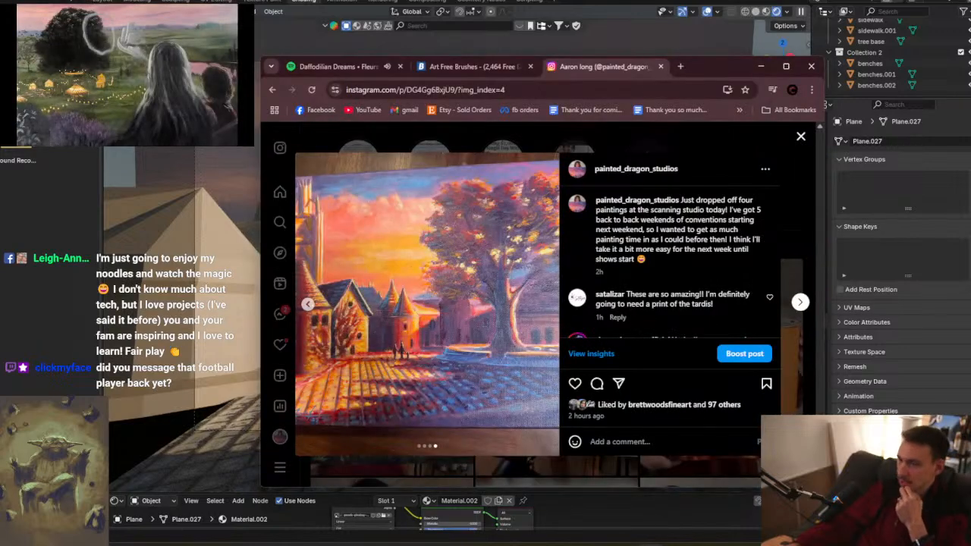
{"action": "left_click", "coordinate": [650, 545]}
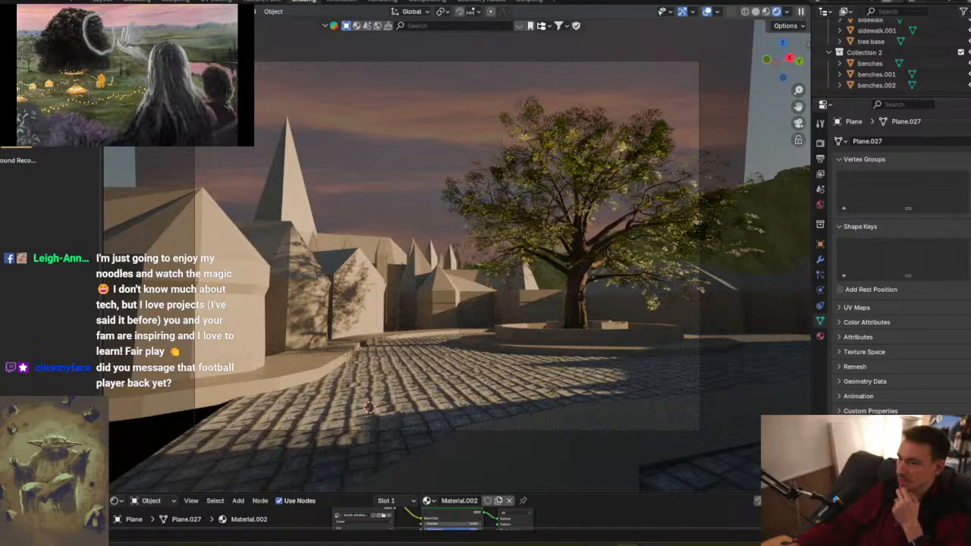
{"action": "left_click", "coordinate": [650, 545]}
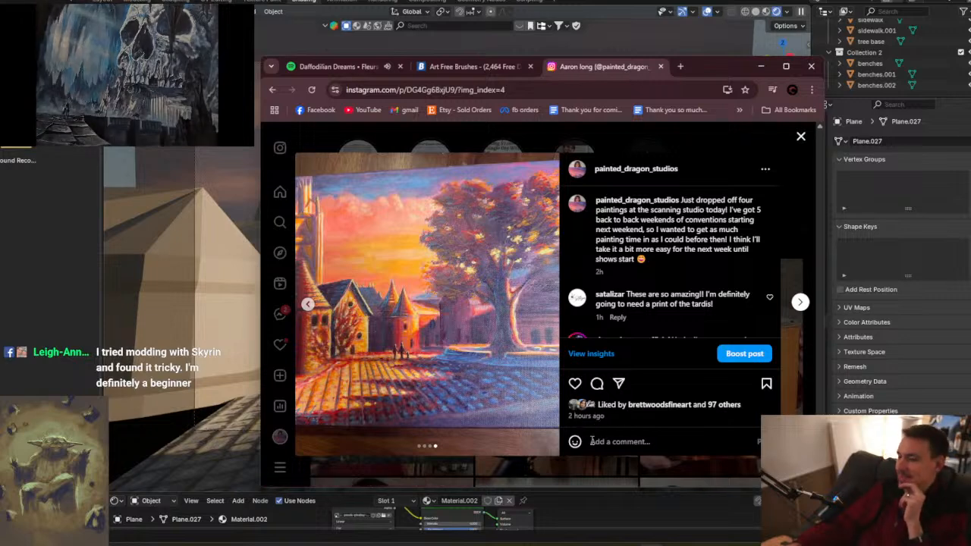
{"action": "left_click", "coordinate": [762, 70]}
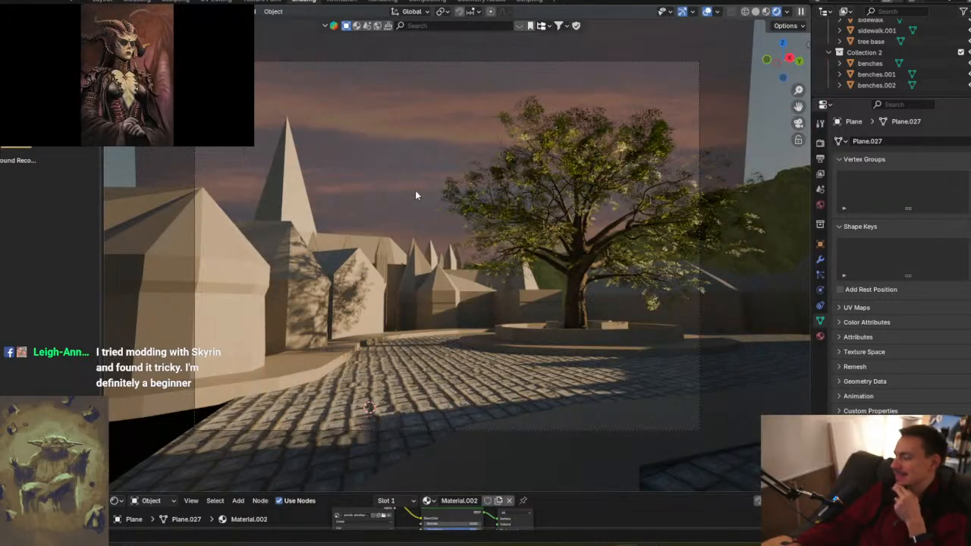
- Examine the town square from above in rendered shading and around the tree in material preview
{"action": "middle_click_drag", "start_coordinate": [466, 243], "coordinate": [447, 106]}
{"action": "scroll", "coordinate": [475, 288], "scroll_direction": "down", "scroll_amount": 5}
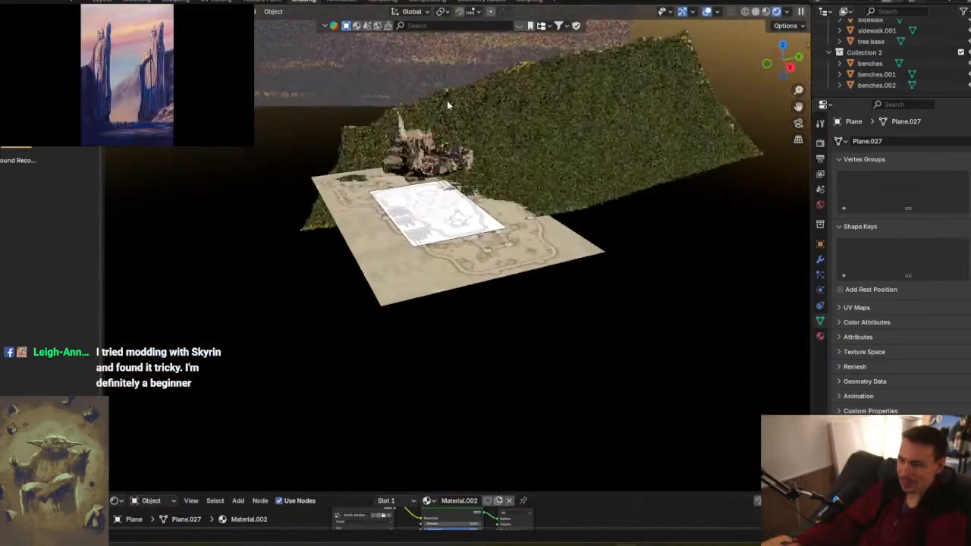
{"action": "scroll", "coordinate": [447, 106], "scroll_direction": "up", "scroll_amount": 10}
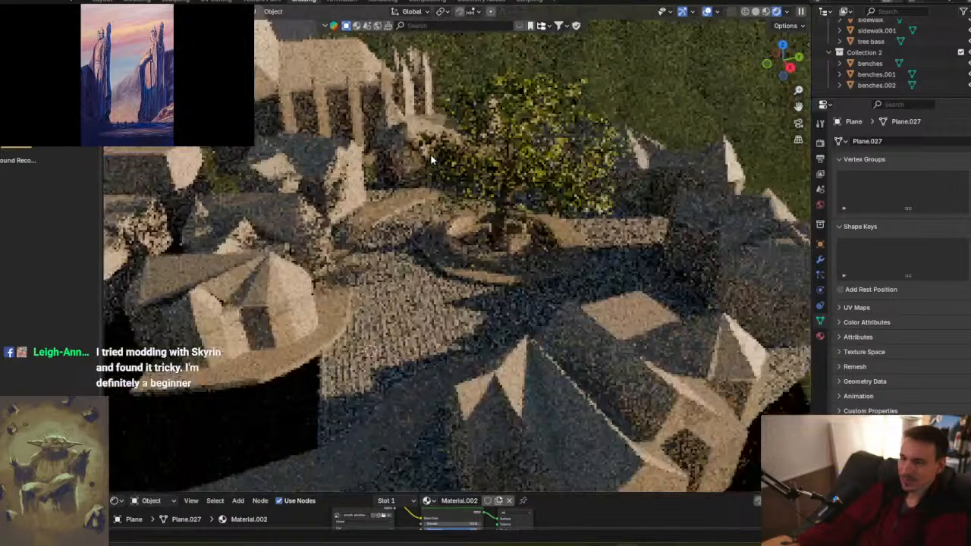
{"action": "middle_click_drag", "start_coordinate": [412, 186], "coordinate": [448, 186]}
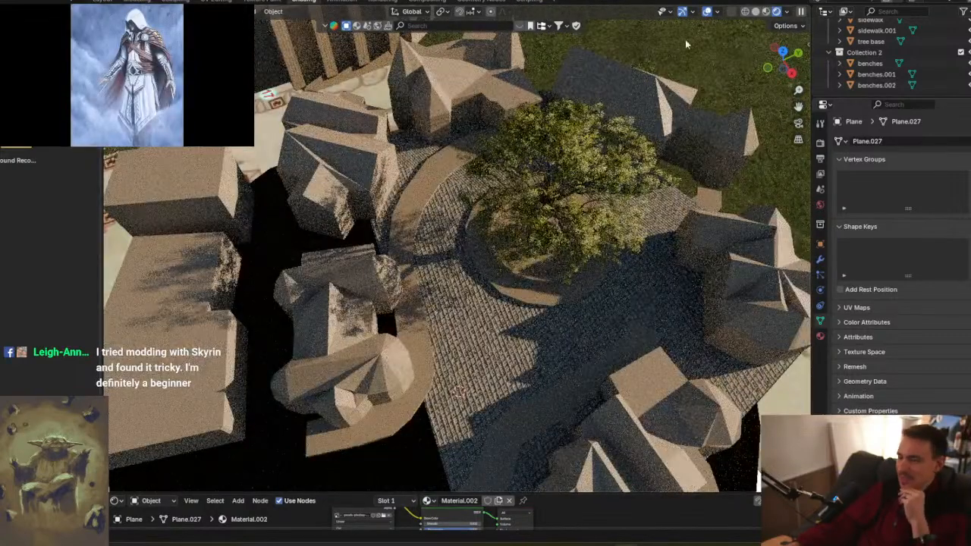
{"action": "left_click", "coordinate": [766, 13]}
{"action": "middle_click_drag", "start_coordinate": [524, 283], "coordinate": [433, 238]}
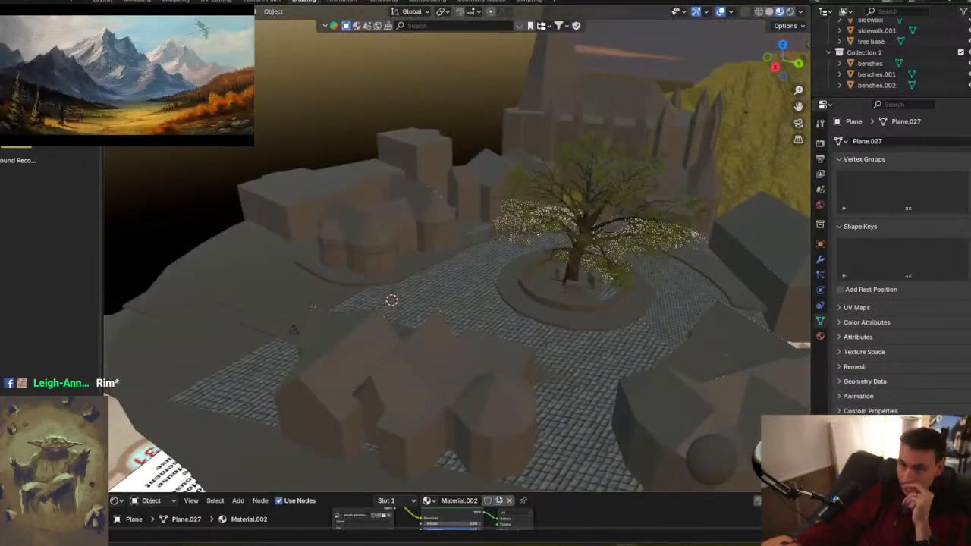
- Open the tardis.blend forest scene and examine the police box model up close
{"action": "left_click", "coordinate": [1, 0]}
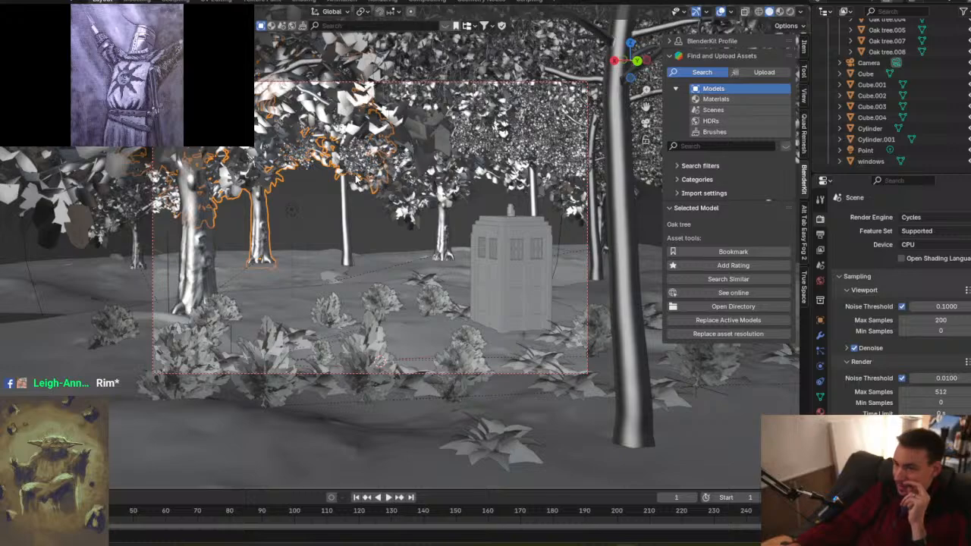
{"action": "middle_click_drag", "start_coordinate": [474, 210], "coordinate": [484, 230]}
{"action": "middle_click_drag", "start_coordinate": [453, 302], "coordinate": [453, 243]}
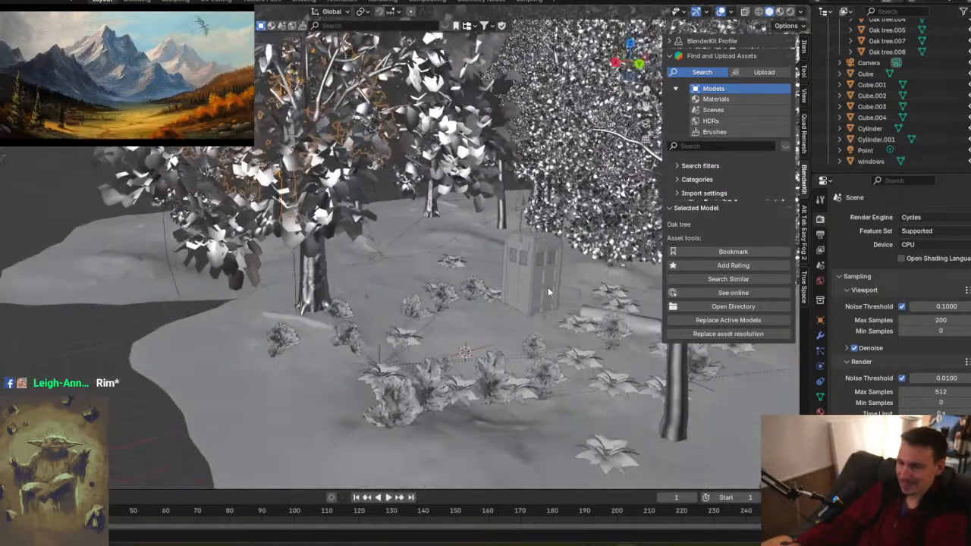
{"action": "left_click", "coordinate": [546, 292]}
{"action": "middle_click_drag", "start_coordinate": [513, 289], "coordinate": [429, 252]}
{"action": "scroll", "coordinate": [539, 280], "scroll_direction": "up", "scroll_amount": 6}
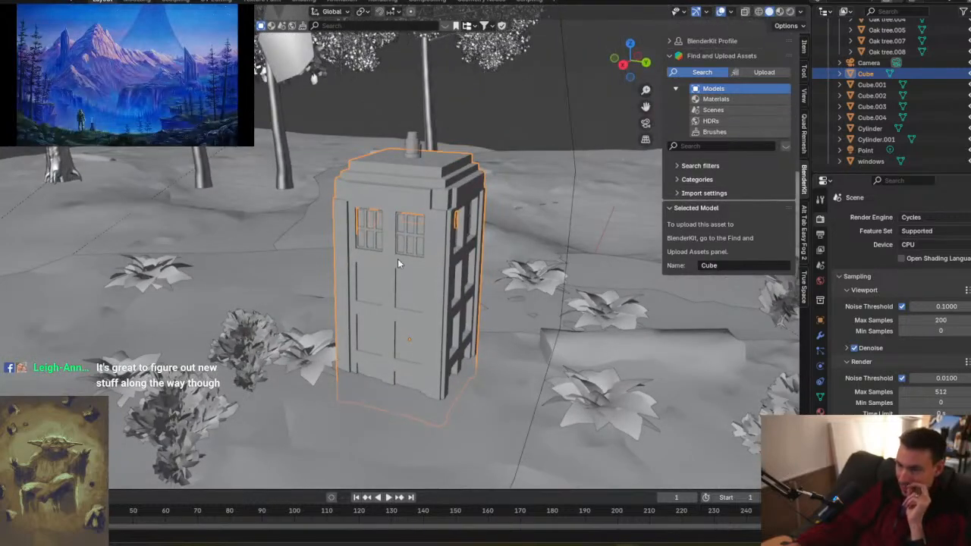
- Display the forest scene in material preview and inspect the police box's textured sides
{"action": "middle_click_drag", "start_coordinate": [406, 245], "coordinate": [389, 216]}
{"action": "left_click", "coordinate": [780, 11]}
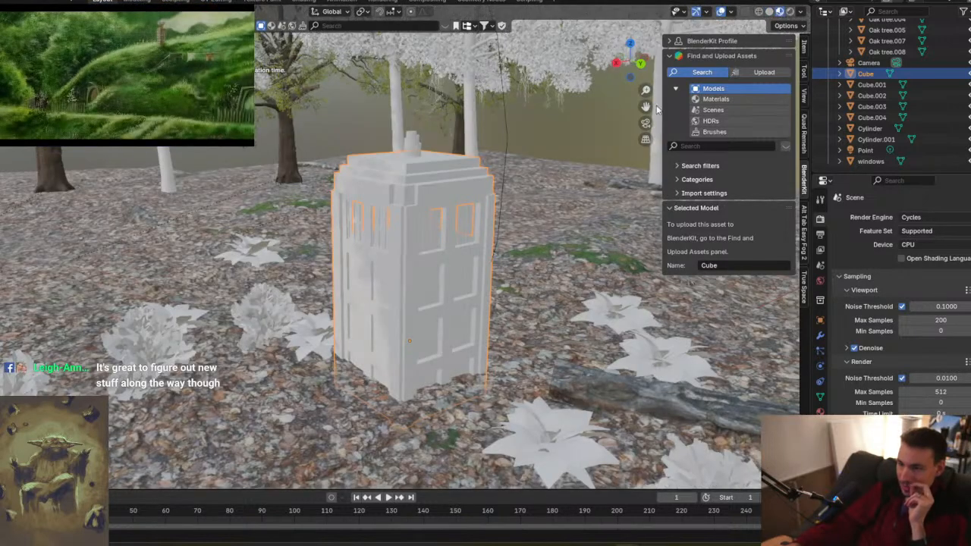
{"action": "mouse_move", "coordinate": [523, 203]}
{"action": "middle_mouse_down"}
{"action": "mouse_move", "coordinate": [515, 210]}
{"action": "mouse_move", "coordinate": [539, 201]}
{"action": "middle_mouse_up"}
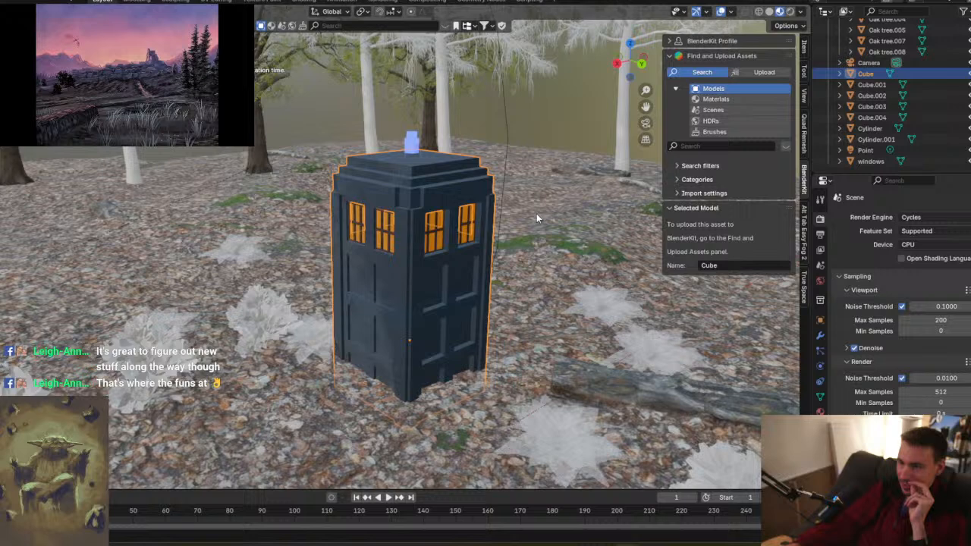
{"action": "middle_click_drag", "start_coordinate": [490, 157], "coordinate": [406, 228]}
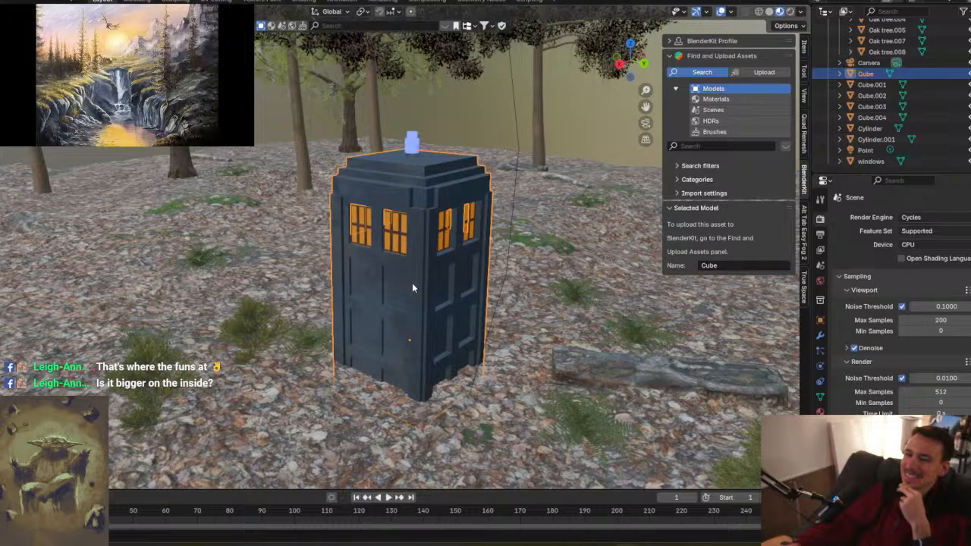
- Examine the police box and the surrounding forest scene from above and at several distances
{"action": "middle_click_drag", "start_coordinate": [416, 284], "coordinate": [396, 285]}
{"action": "middle_click_drag", "start_coordinate": [282, 321], "coordinate": [399, 312]}
{"action": "scroll", "coordinate": [390, 294], "scroll_direction": "down", "scroll_amount": 5}
{"action": "scroll", "coordinate": [411, 275], "scroll_direction": "up", "scroll_amount": 6}
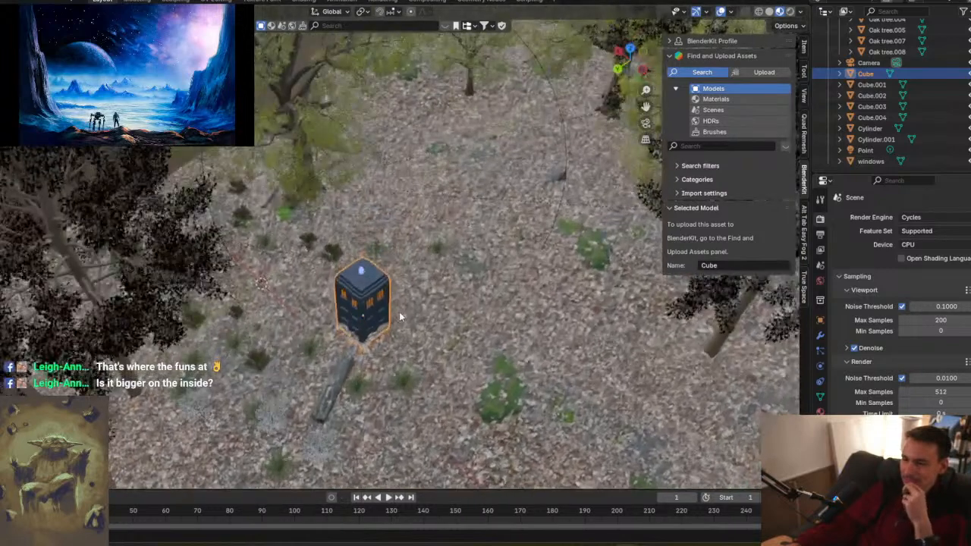
{"action": "scroll", "coordinate": [414, 309], "scroll_direction": "down", "scroll_amount": 5}
{"action": "scroll", "coordinate": [416, 308], "scroll_direction": "up", "scroll_amount": 5}
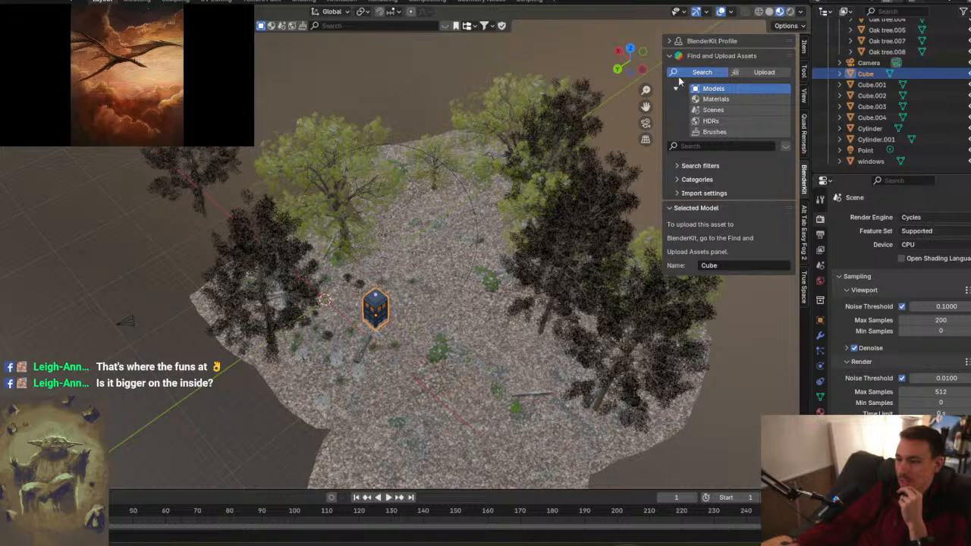
- Switch to the browser and show the first image of the Instagram post, the TARDIS painting, in an enlarged window
{"action": "key", "text": "alt+Tab"}
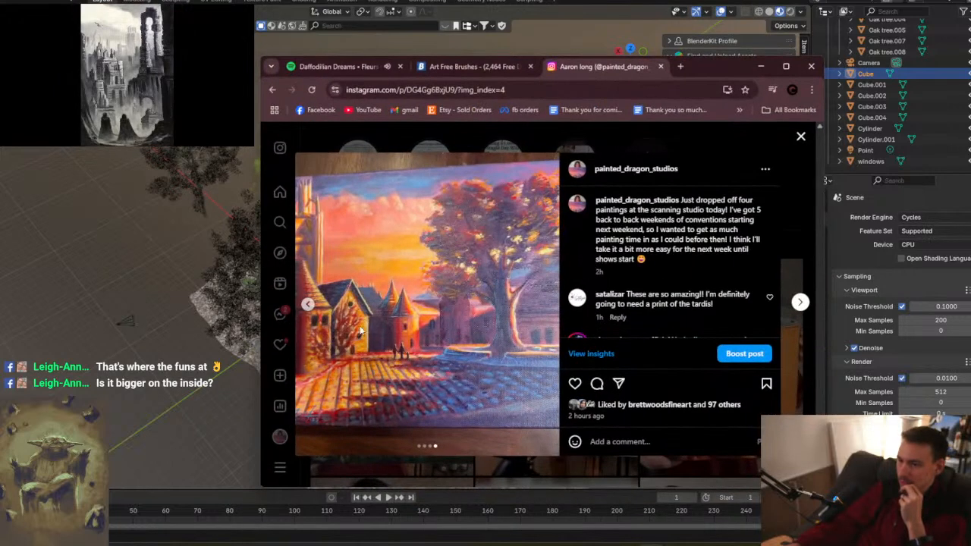
{"action": "left_click", "coordinate": [308, 305]}
{"action": "left_click", "coordinate": [308, 305]}
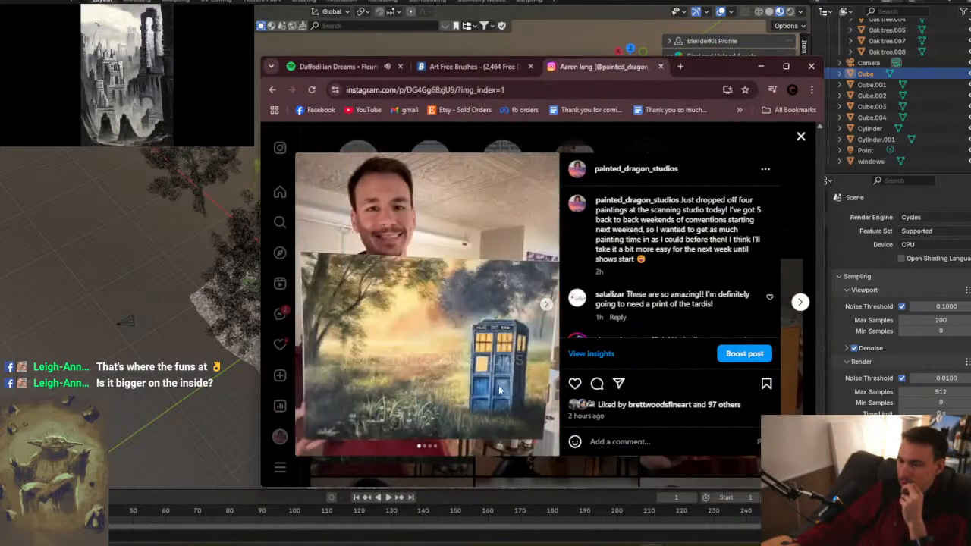
{"action": "left_click_drag", "start_coordinate": [722, 66], "coordinate": [696, 51]}
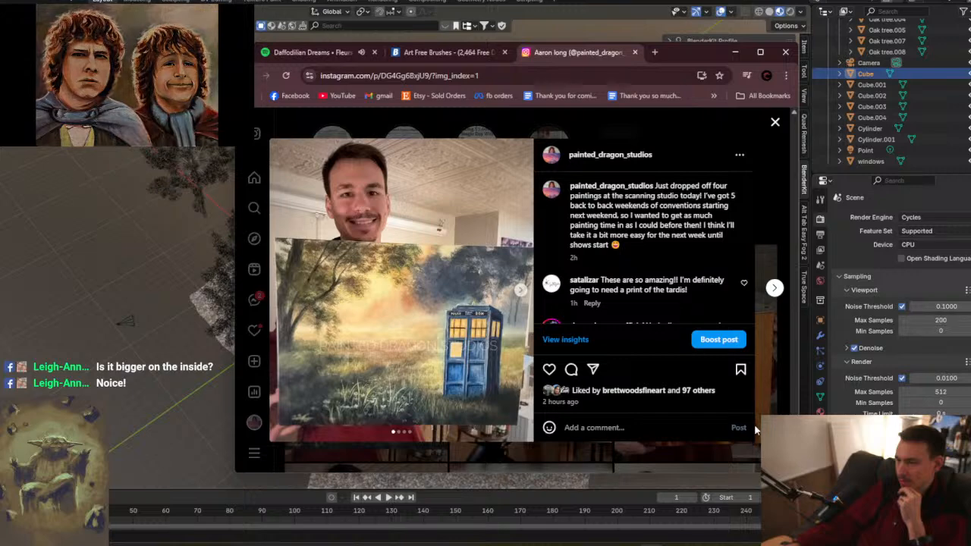
{"action": "double_click", "coordinate": [695, 59]}
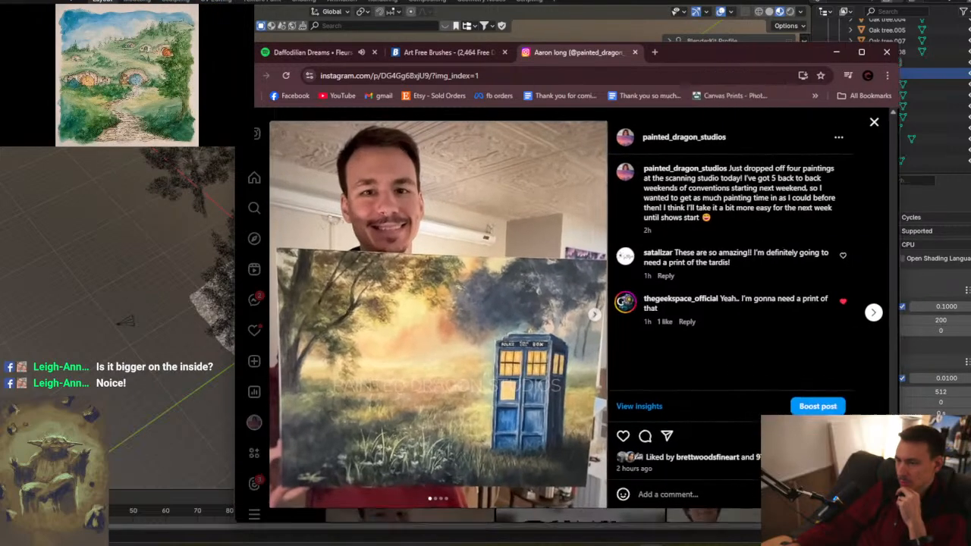
{"action": "left_click_drag", "start_coordinate": [695, 59], "coordinate": [667, 40]}
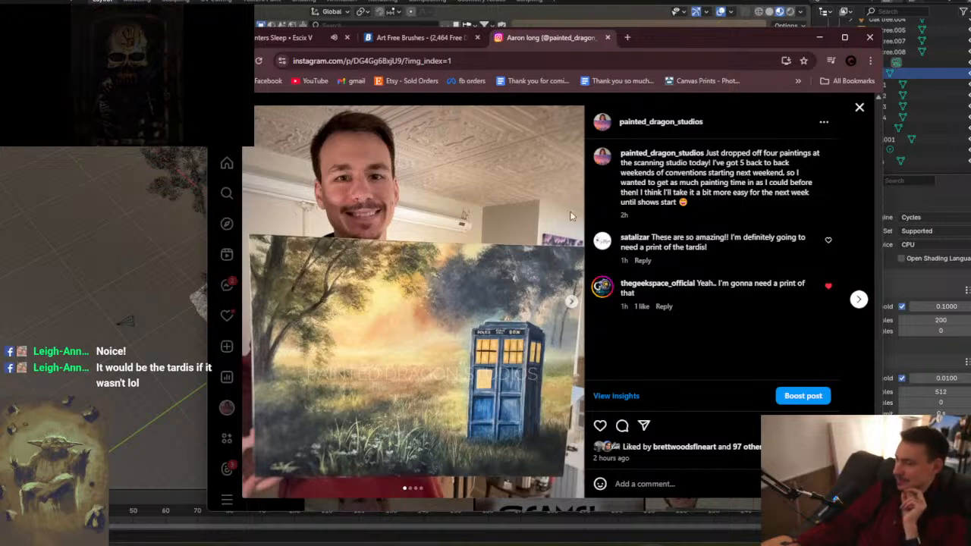
{"action": "left_click_drag", "start_coordinate": [691, 39], "coordinate": [668, 21]}
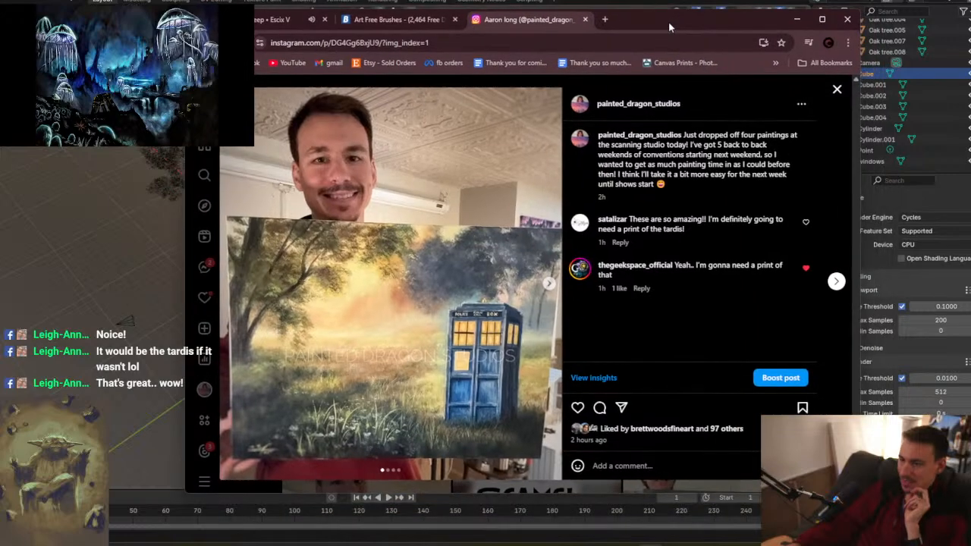
{"action": "left_click", "coordinate": [796, 19]}
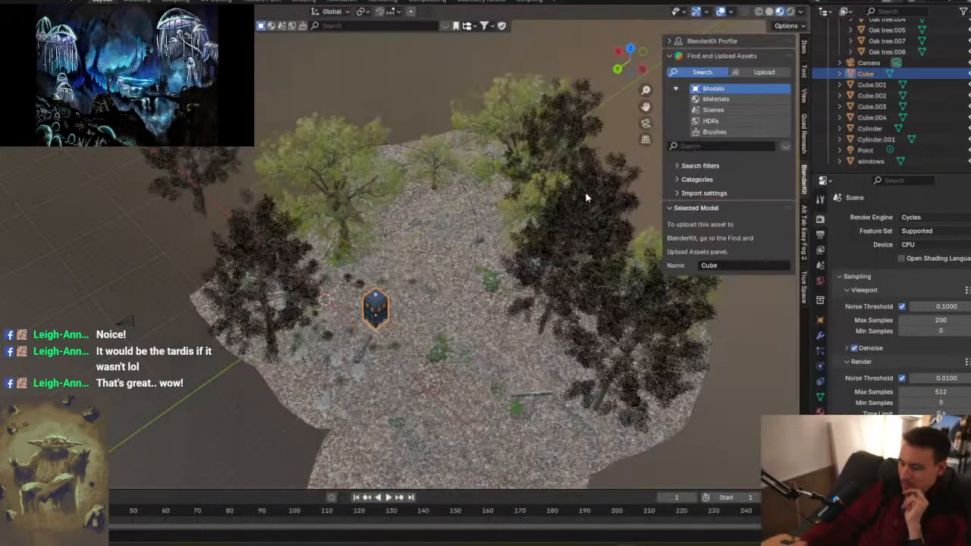
- View the forest scene through the camera with rendered shading and compare it with the TARDIS painting in the browser
{"action": "key", "text": "KP_0"}
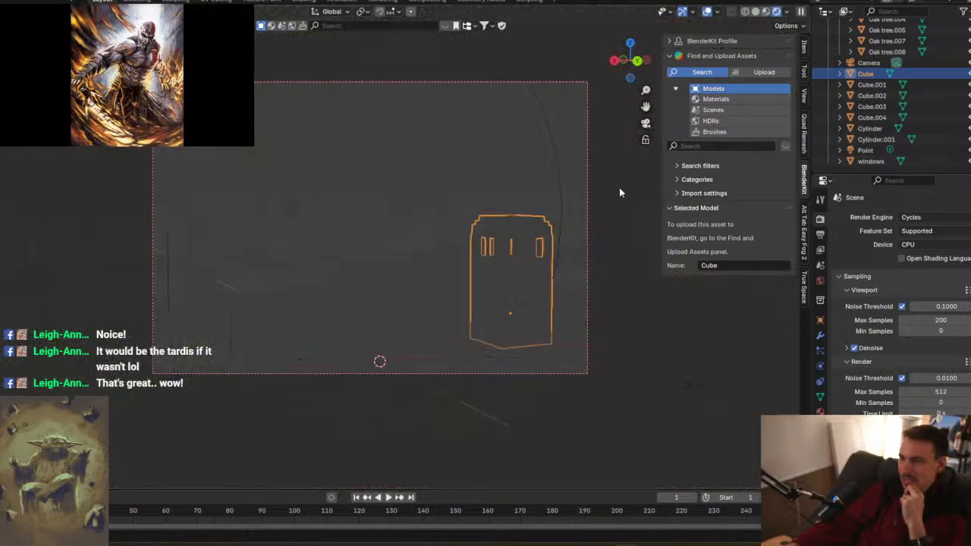
{"action": "left_click", "coordinate": [790, 12]}
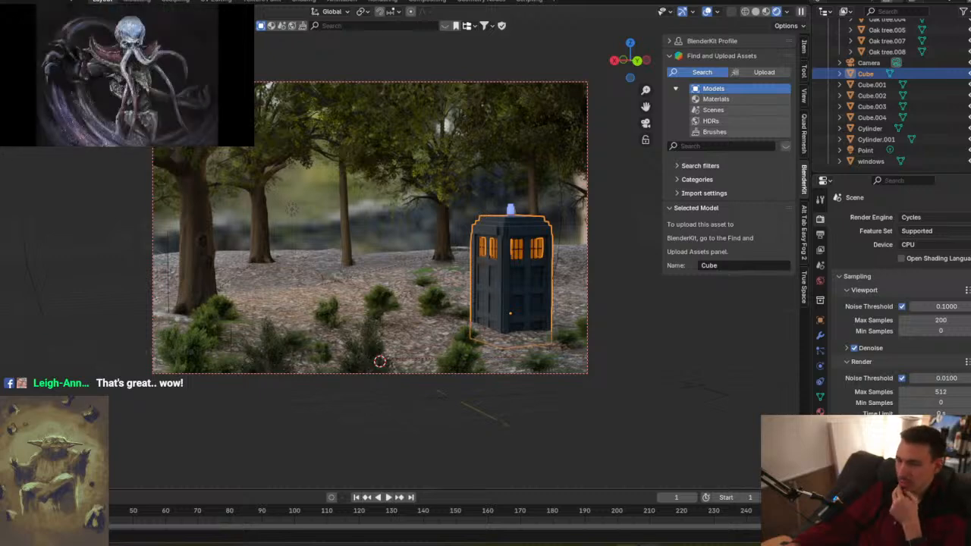
{"action": "key", "text": "alt+Tab"}
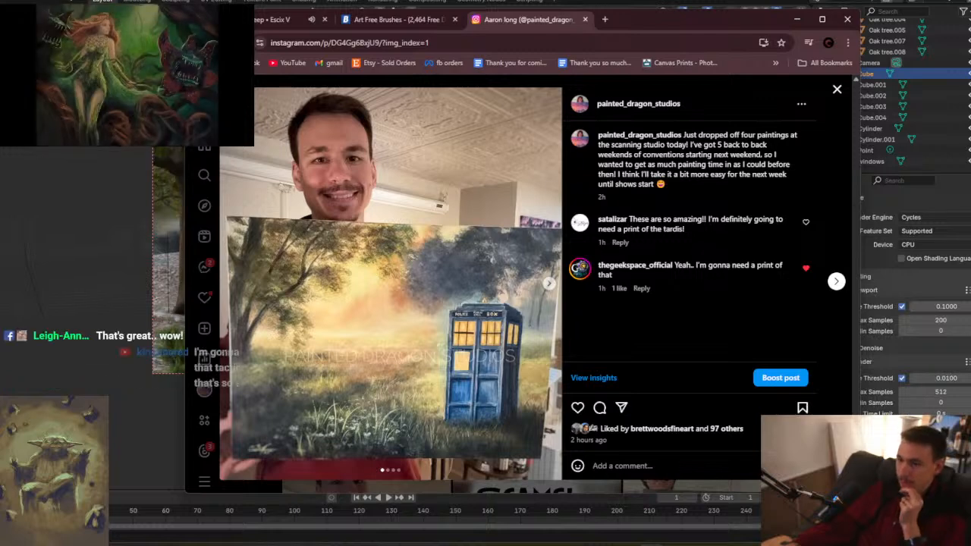
{"action": "key", "text": "alt+Tab"}
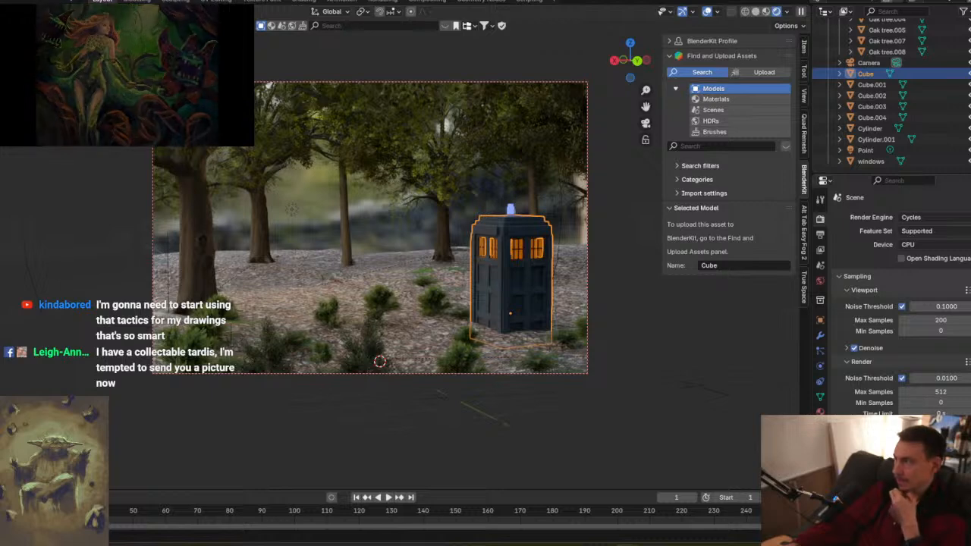
{"action": "key", "text": "alt+Tab"}
{"action": "key", "text": "alt+Tab"}
{"action": "key", "text": "alt+Tab"}
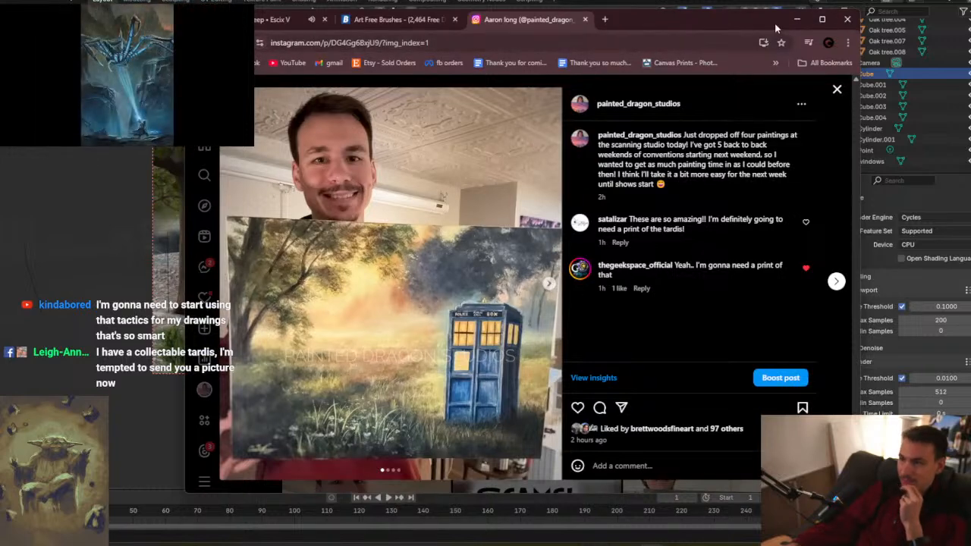
{"action": "key", "text": "alt+Tab"}
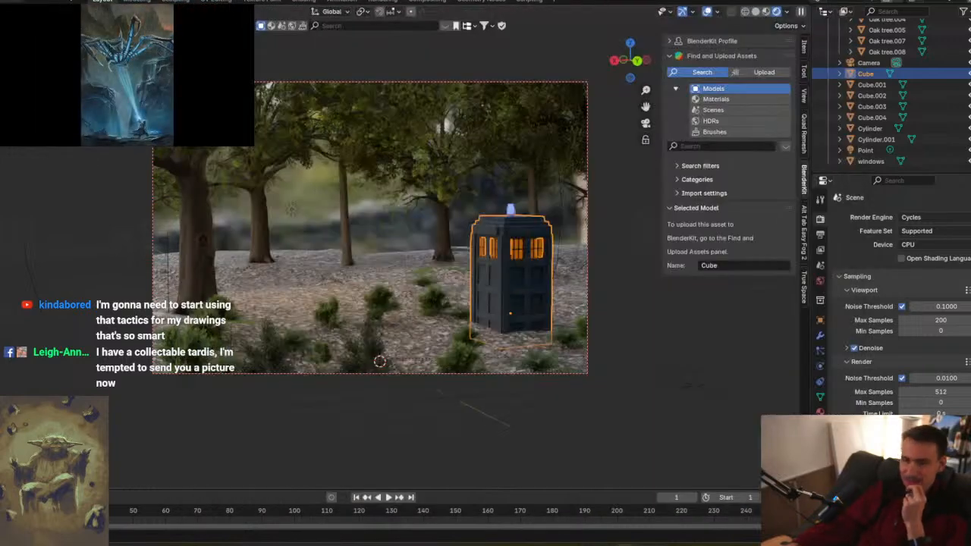
- Quit the tardis.blend session and save its changes
{"action": "left_click", "coordinate": [1, 2]}
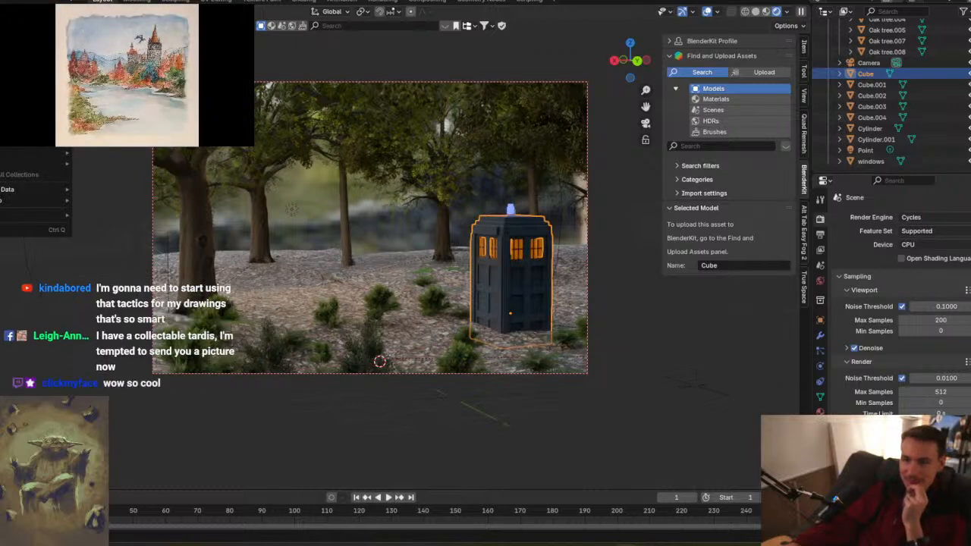
{"action": "left_click", "coordinate": [30, 229]}
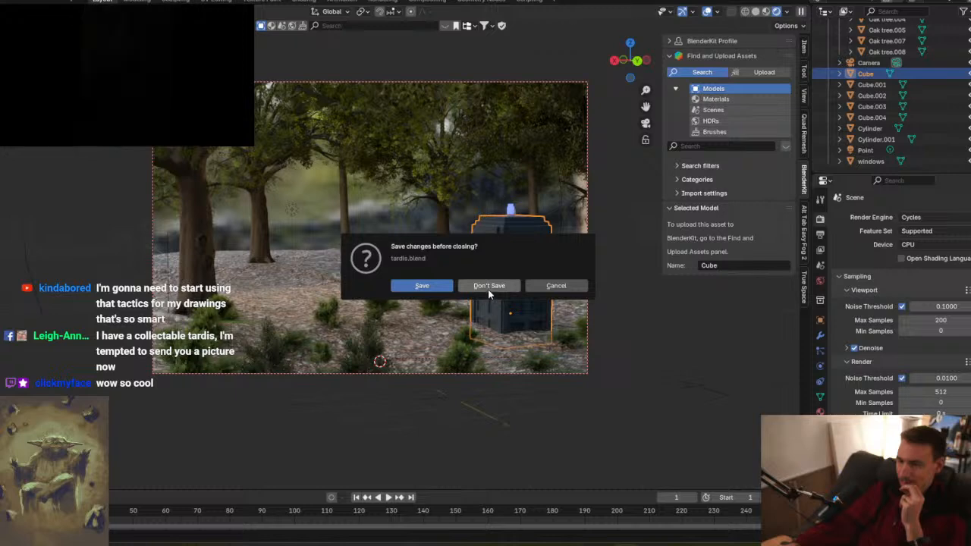
{"action": "left_click", "coordinate": [433, 286]}
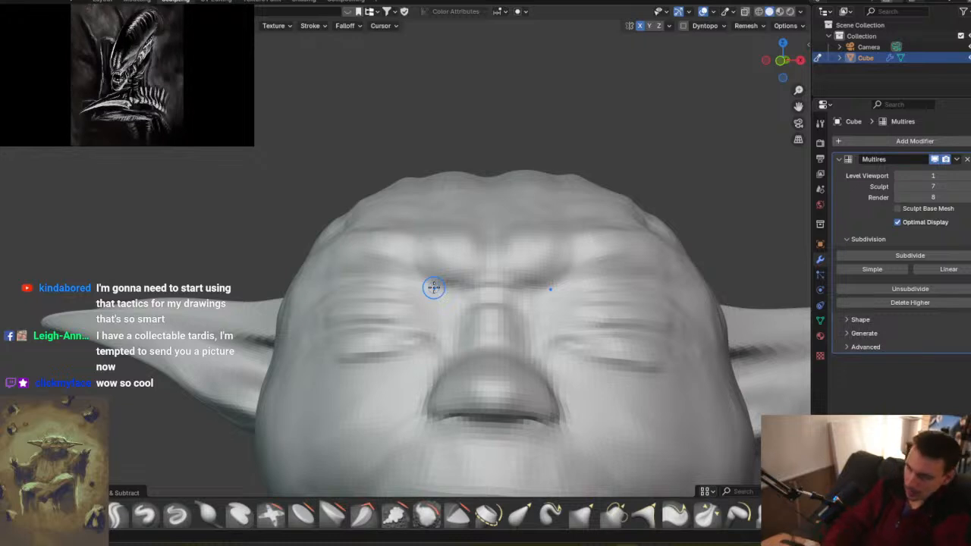
- Close the Blender window with the Yoda head sculpt and the one with the empty start-up scene
{"action": "left_click", "coordinate": [1, 1]}
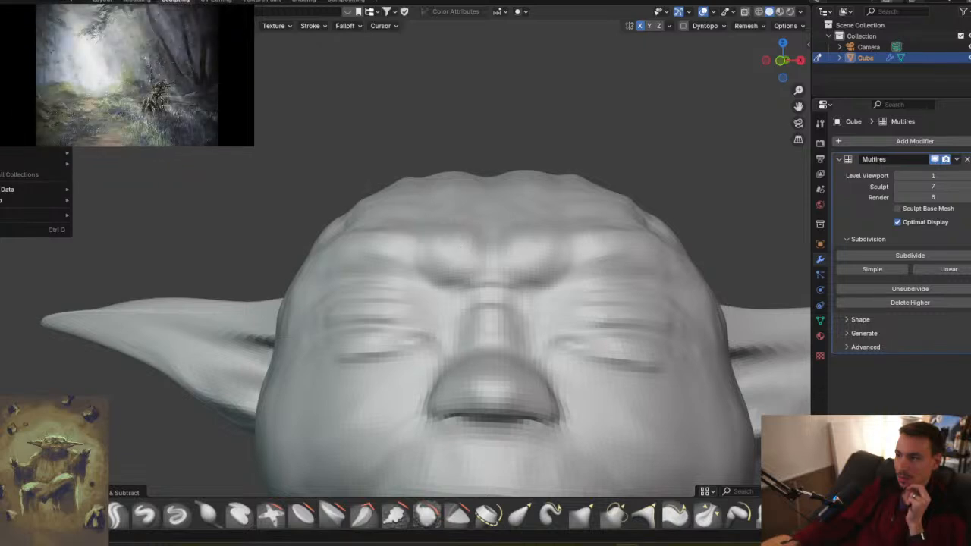
{"action": "right_click", "coordinate": [627, 545]}
{"action": "left_click", "coordinate": [594, 523]}
{"action": "mouse_move", "coordinate": [627, 545]}
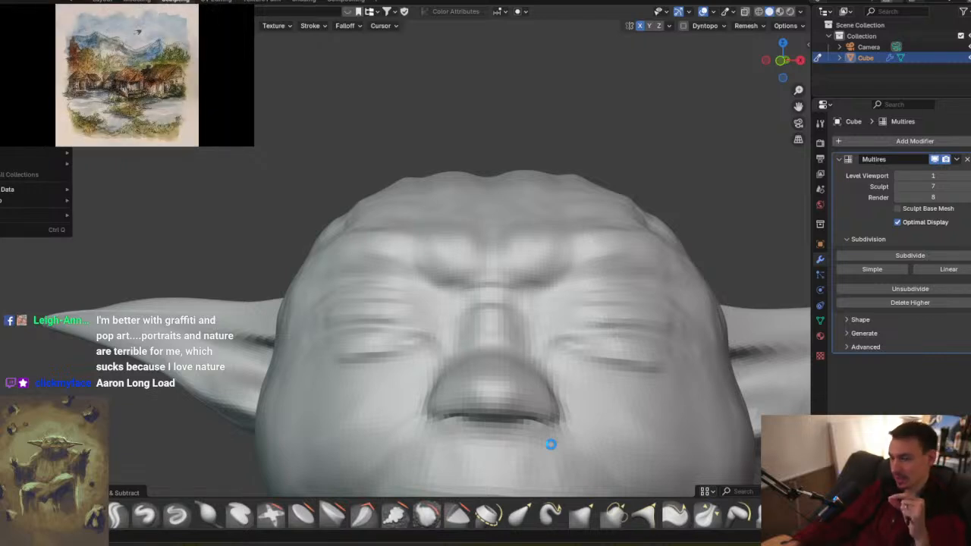
{"action": "right_click", "coordinate": [631, 543]}
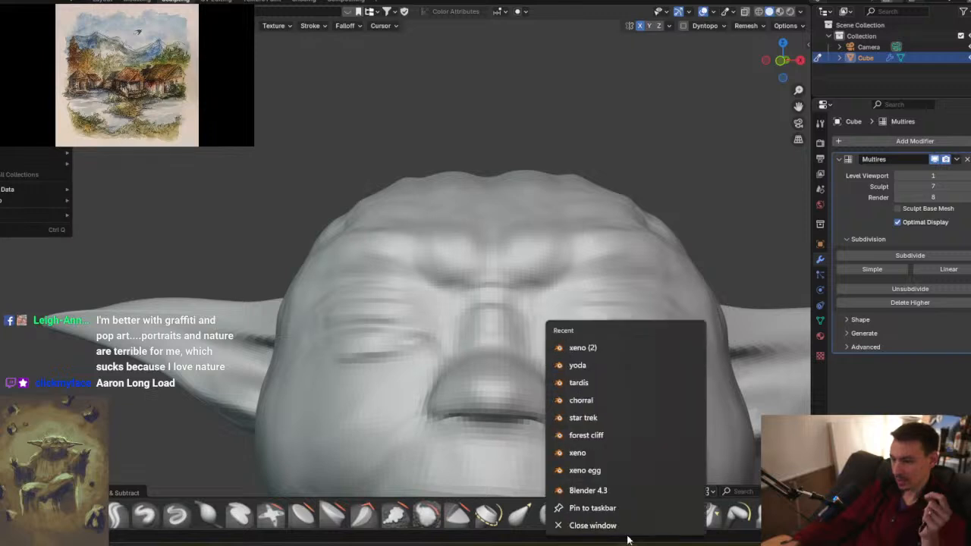
{"action": "left_click", "coordinate": [621, 525]}
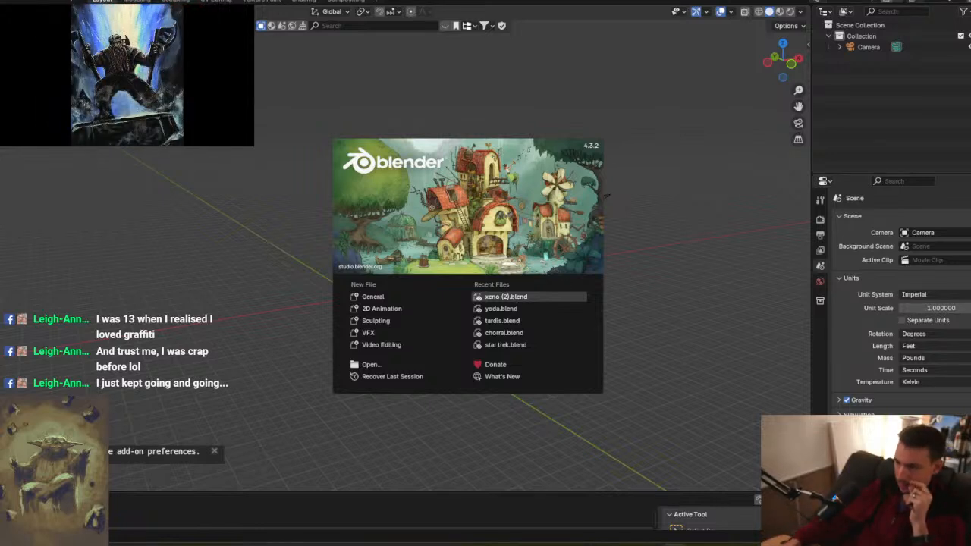
{"action": "right_click", "coordinate": [675, 544]}
{"action": "left_click", "coordinate": [646, 529]}
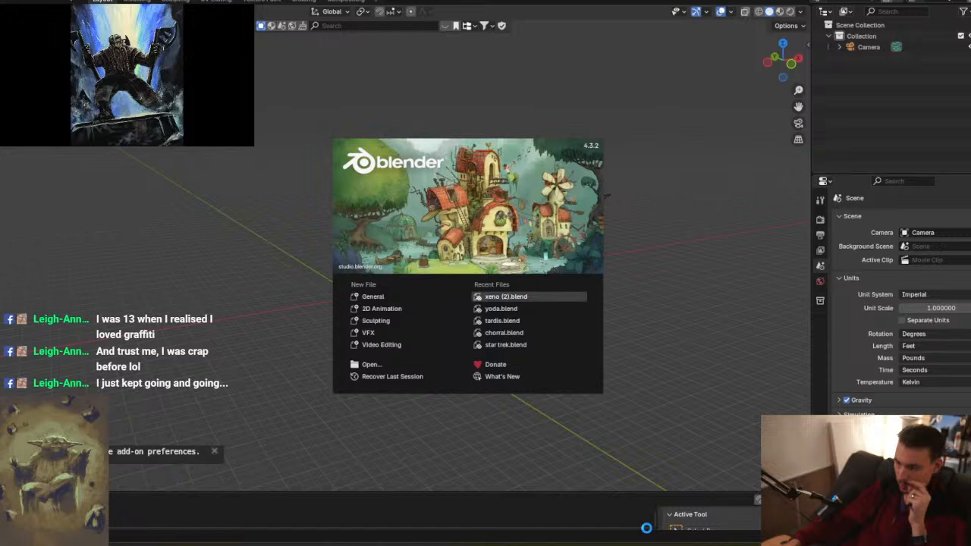
- Switch to the browser and view the birthday dragon reel, the dragon painting and the alien sculpt post on the Instagram profile
{"action": "left_click", "coordinate": [650, 540]}
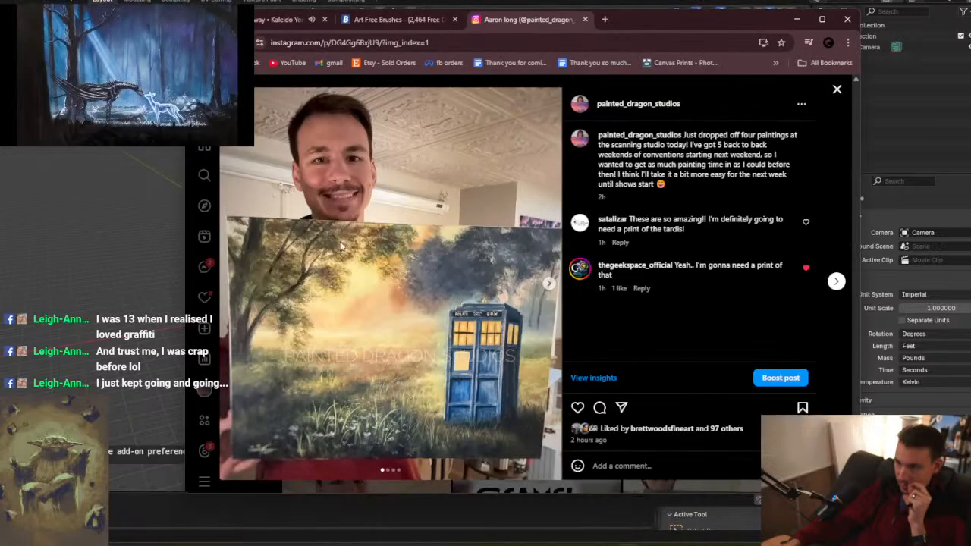
{"action": "key", "text": "Escape"}
{"action": "scroll", "coordinate": [523, 296], "scroll_direction": "down", "scroll_amount": 6}
{"action": "scroll", "coordinate": [524, 296], "scroll_direction": "down", "scroll_amount": 10}
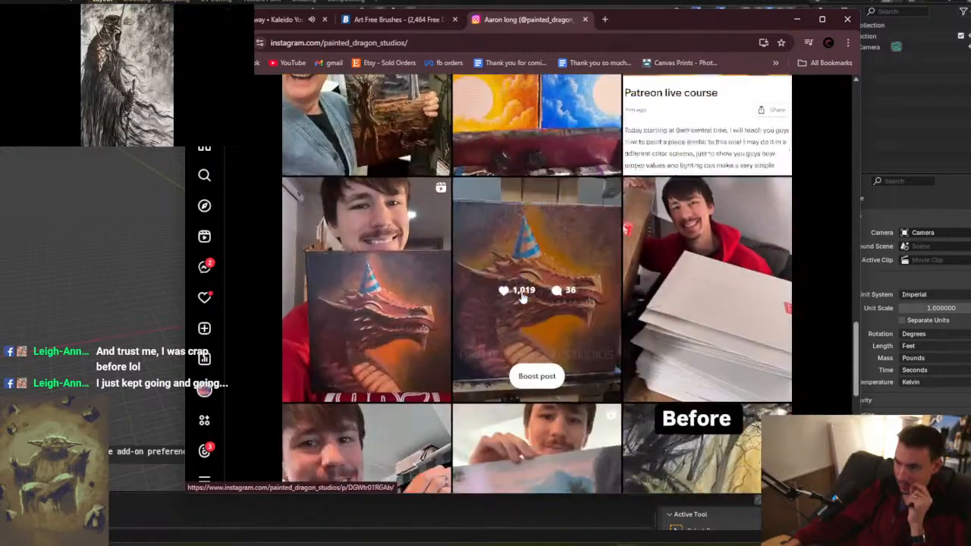
{"action": "scroll", "coordinate": [522, 299], "scroll_direction": "down", "scroll_amount": 3}
{"action": "scroll", "coordinate": [455, 292], "scroll_direction": "up", "scroll_amount": 3}
{"action": "left_click", "coordinate": [406, 289]}
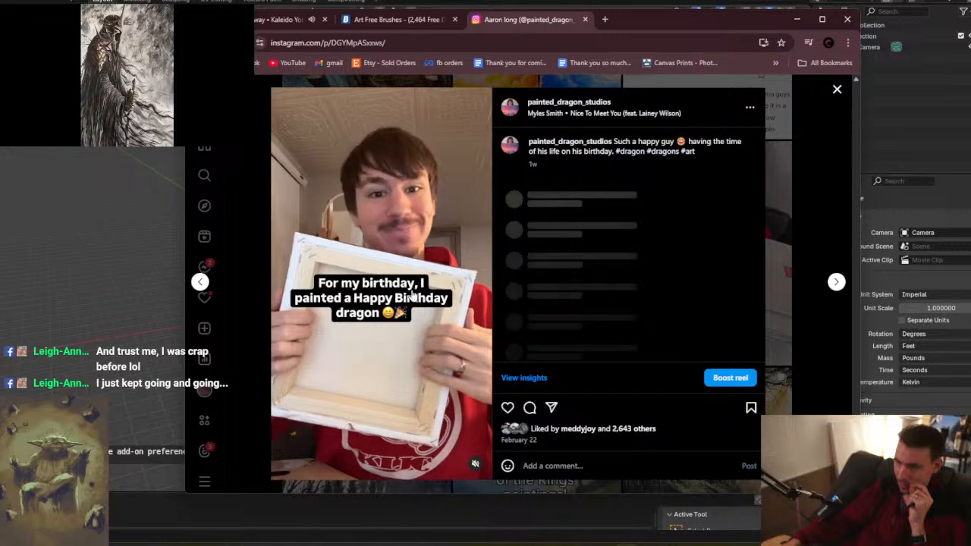
{"action": "left_click", "coordinate": [836, 282]}
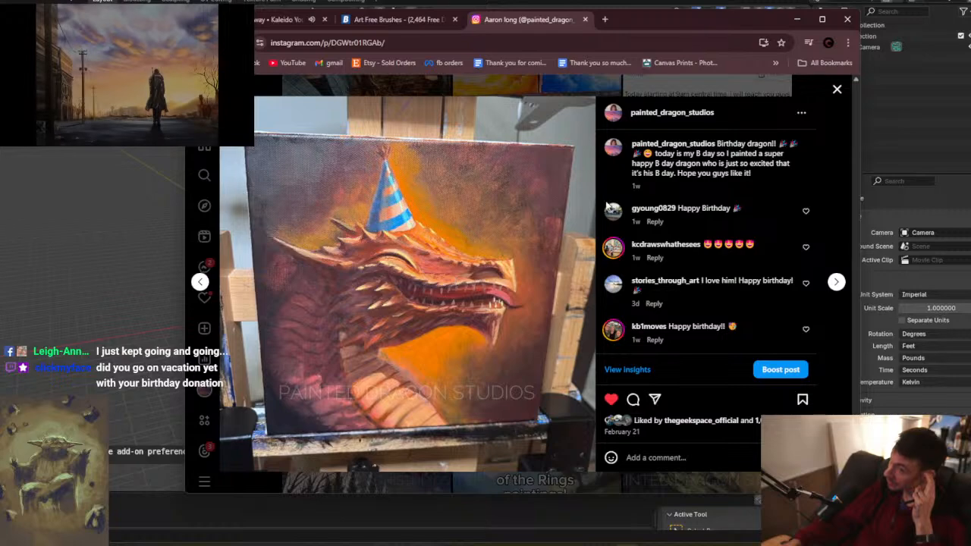
{"action": "left_click", "coordinate": [837, 90]}
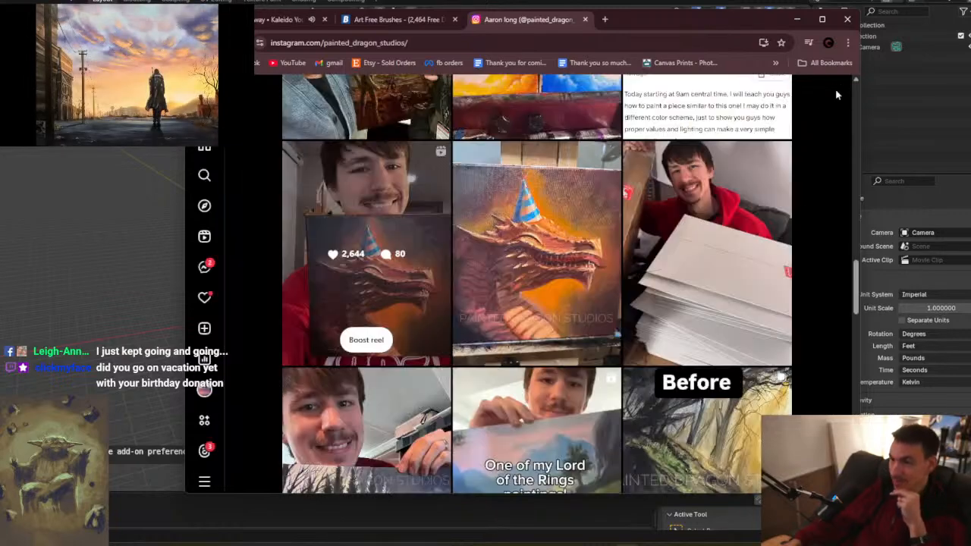
{"action": "scroll", "coordinate": [596, 238], "scroll_direction": "down", "scroll_amount": 5}
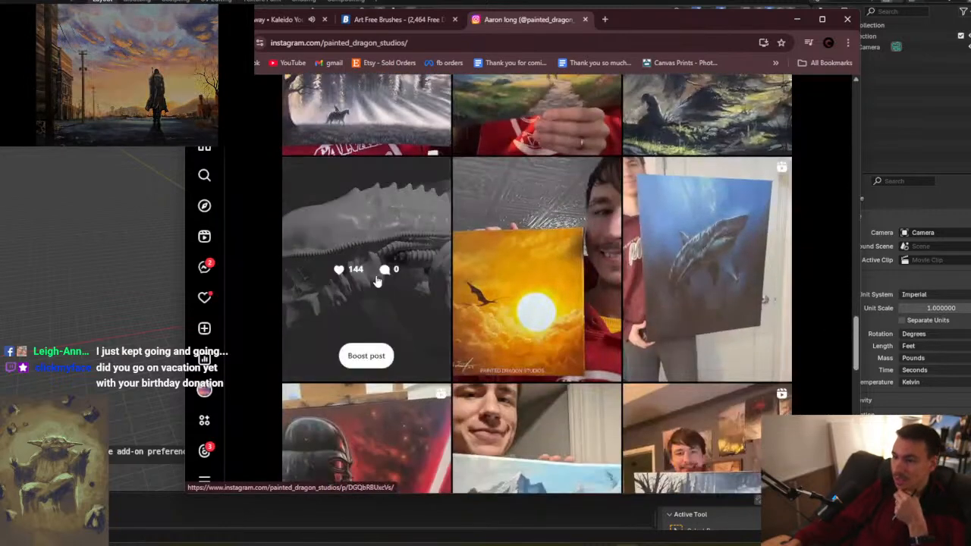
{"action": "left_click", "coordinate": [410, 319]}
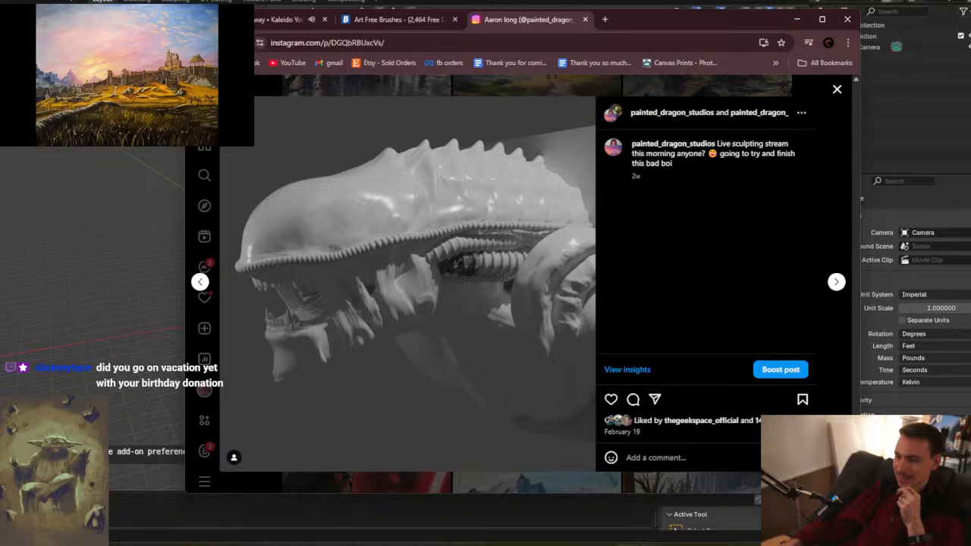
- Close the Blender window that is still open behind the browser
{"action": "right_click", "coordinate": [657, 540]}
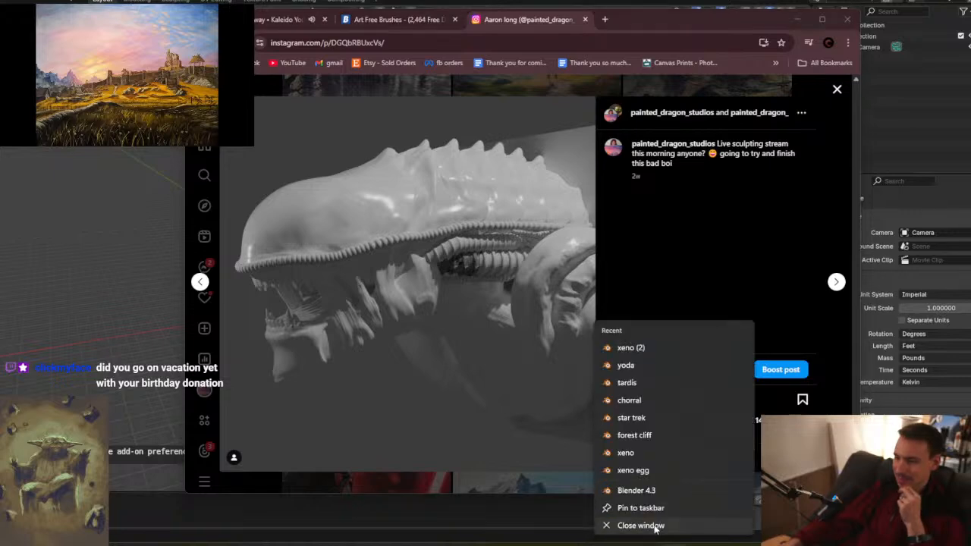
{"action": "left_click", "coordinate": [654, 530]}
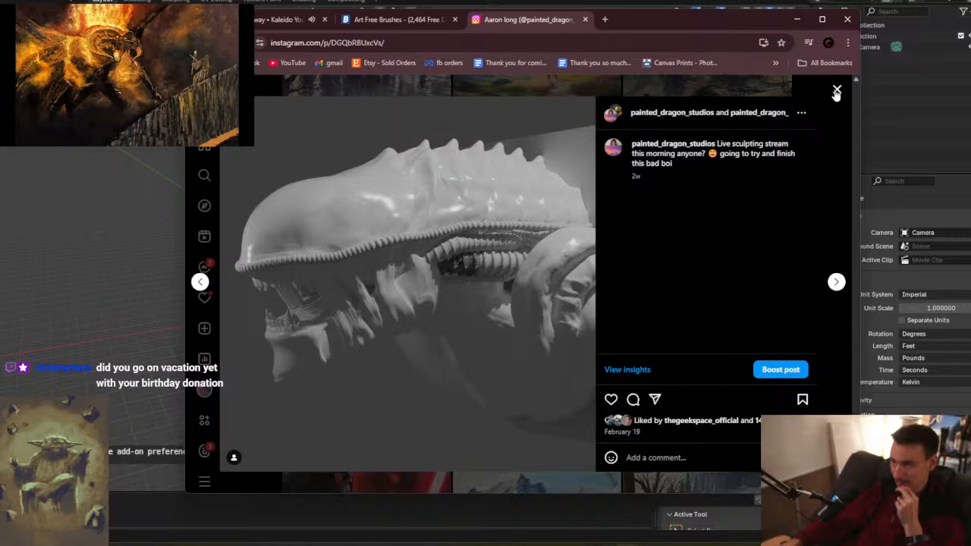
- Leave the alien sculpt post and return to the newest posts of the profile
{"action": "left_click", "coordinate": [836, 91]}
{"action": "scroll", "coordinate": [591, 283], "scroll_direction": "up", "scroll_amount": 8}
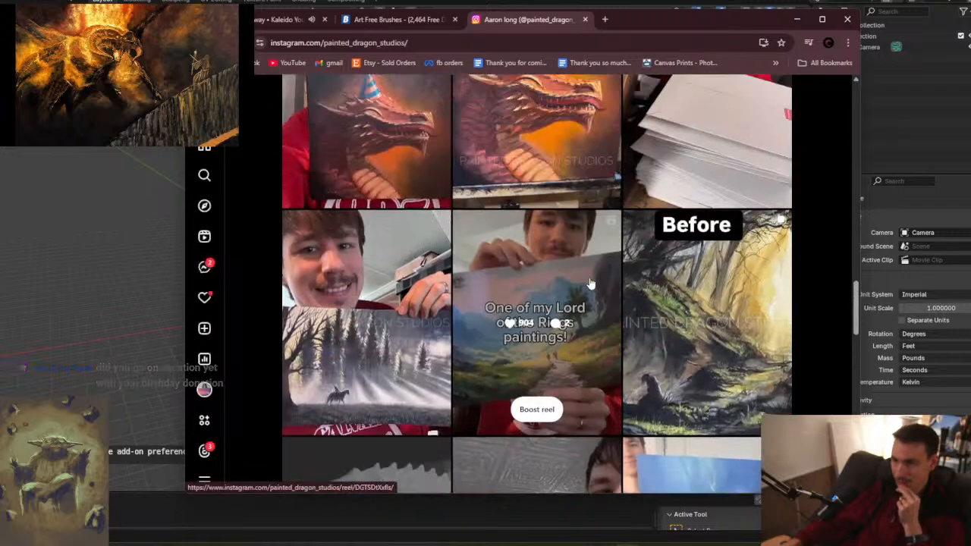
{"action": "scroll", "coordinate": [591, 284], "scroll_direction": "up", "scroll_amount": 10}
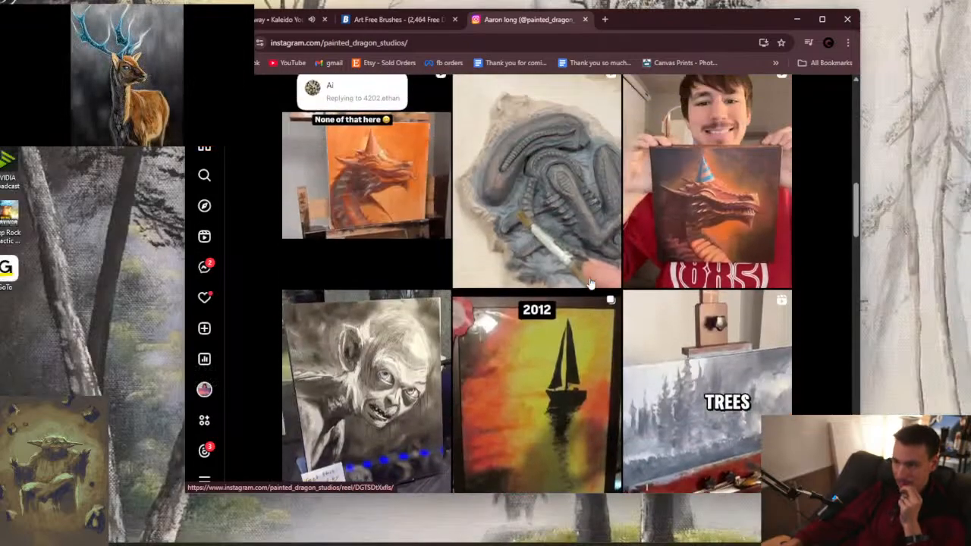
{"action": "scroll", "coordinate": [591, 284], "scroll_direction": "up", "scroll_amount": 10}
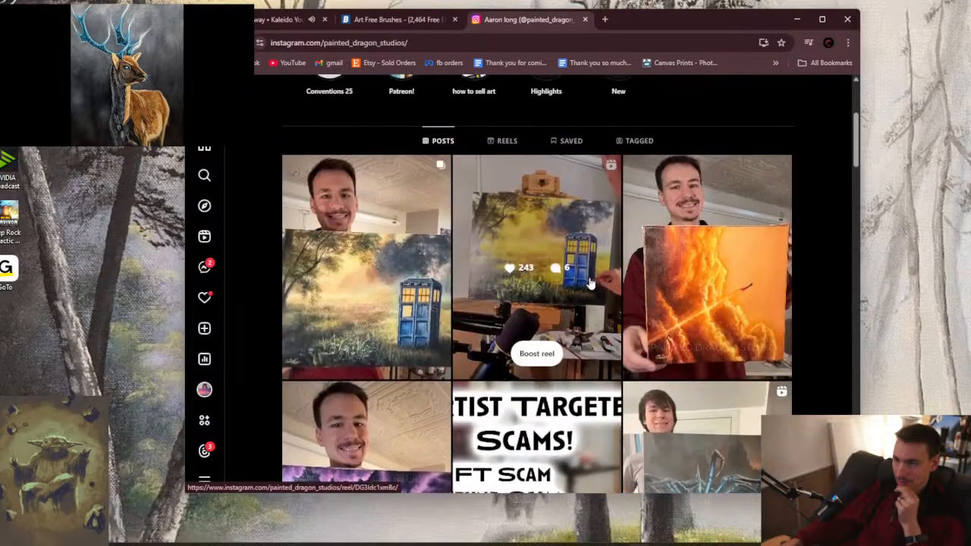
- View the Xenomorph clay sculpture reel further down the profile and close it
{"action": "scroll", "coordinate": [591, 284], "scroll_direction": "down", "scroll_amount": 10}
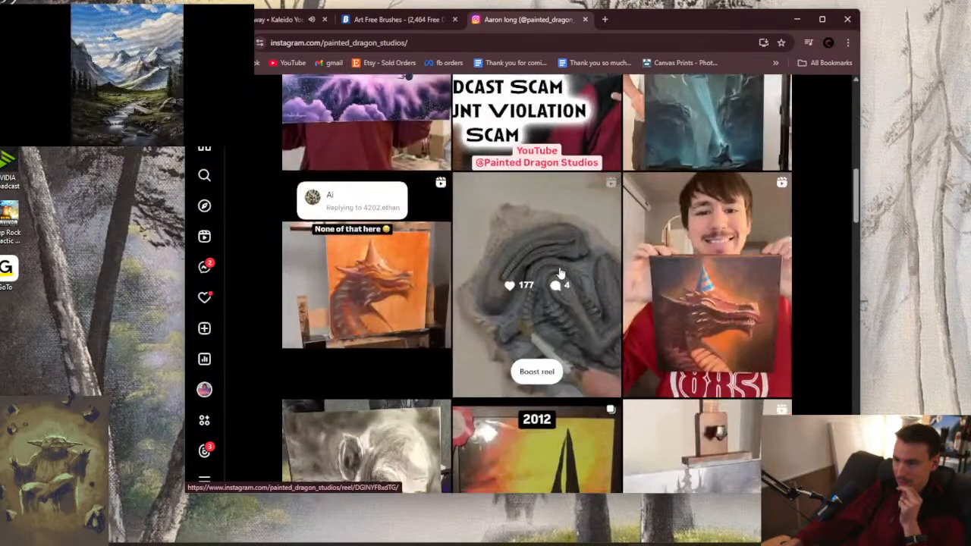
{"action": "left_click", "coordinate": [558, 271]}
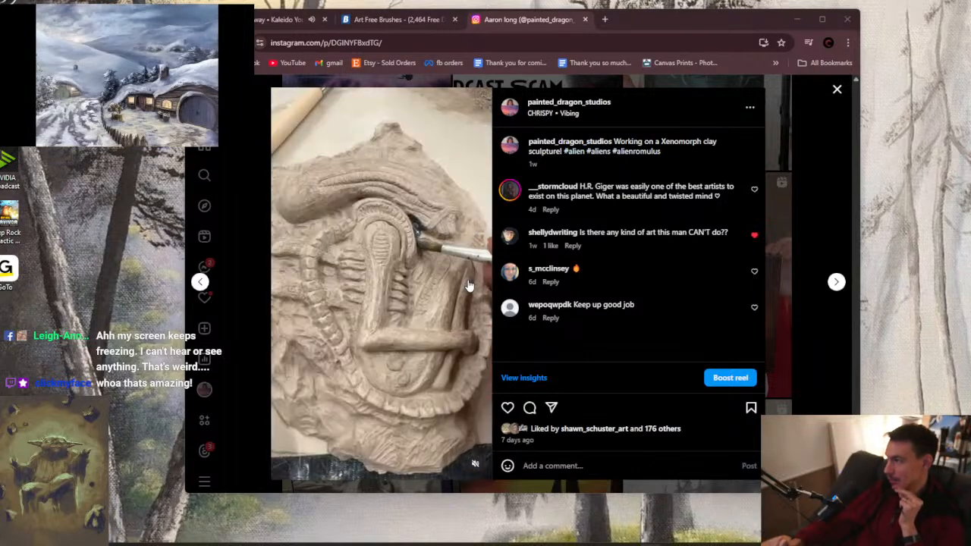
{"action": "left_click", "coordinate": [807, 112]}
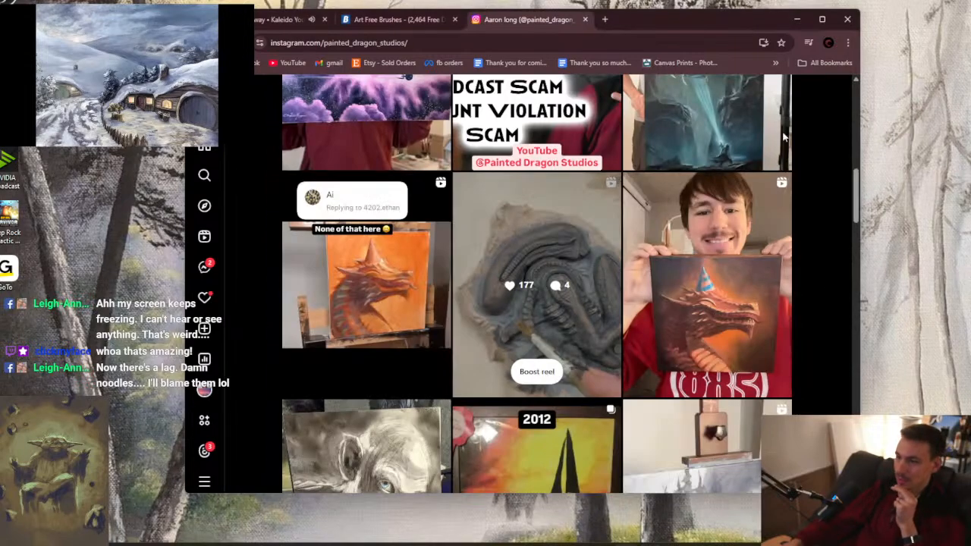
- View the Samwise the Brave oil painting reel among the newer posts and close it
{"action": "scroll", "coordinate": [413, 319], "scroll_direction": "up", "scroll_amount": 1}
{"action": "scroll", "coordinate": [414, 318], "scroll_direction": "up", "scroll_amount": 3}
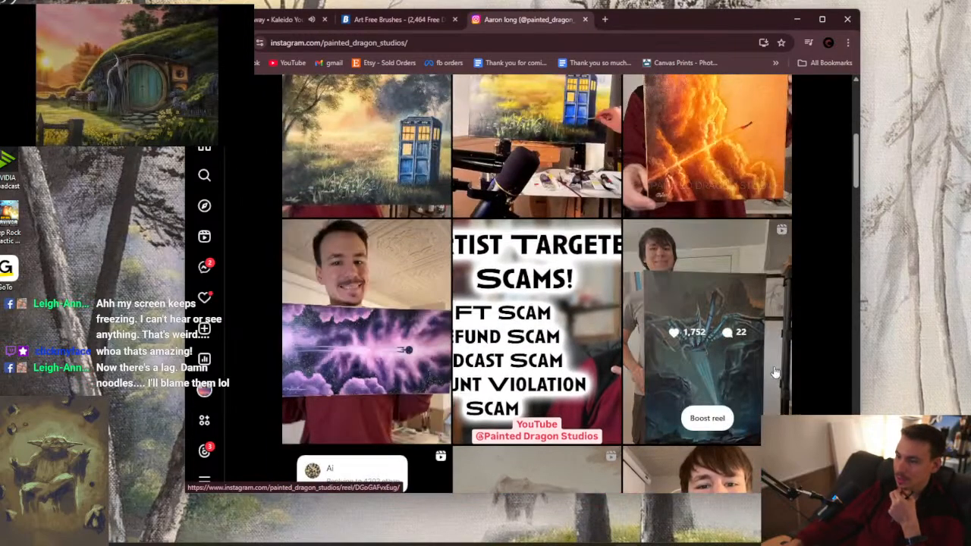
{"action": "left_click", "coordinate": [776, 350]}
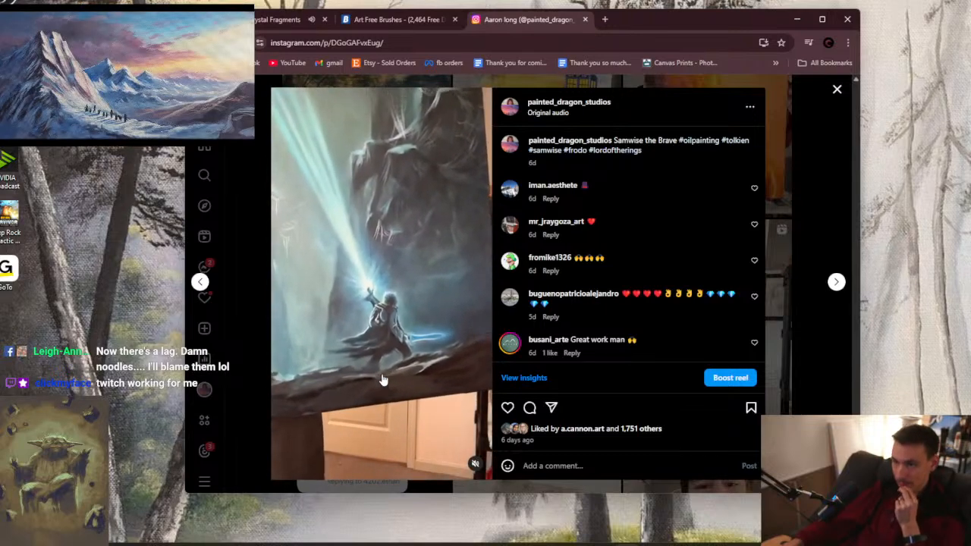
{"action": "left_click", "coordinate": [835, 90]}
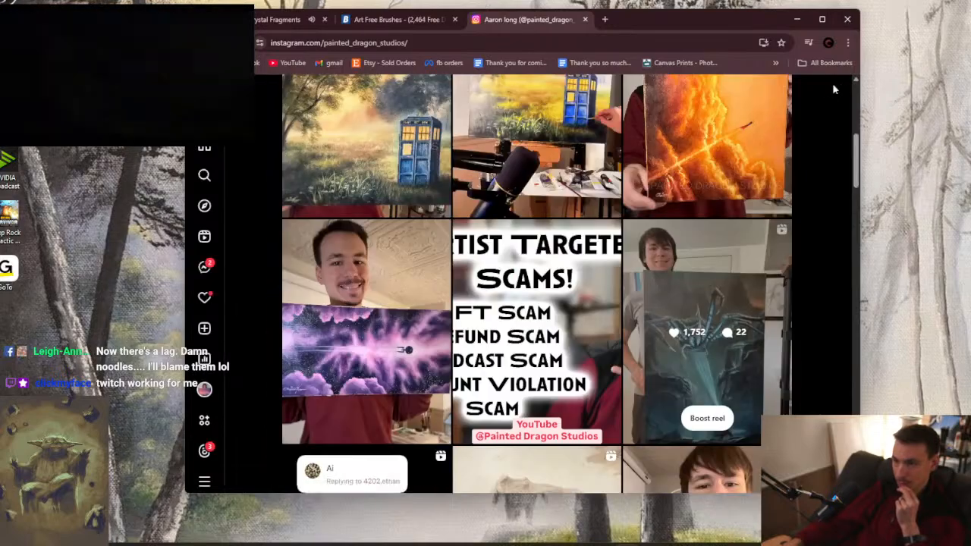
- Find and open the older Samwise the Brave 3D post with the giant spider, and maximize the browser window
{"action": "scroll", "coordinate": [533, 272], "scroll_direction": "down", "scroll_amount": 5}
{"action": "scroll", "coordinate": [532, 272], "scroll_direction": "down", "scroll_amount": 10}
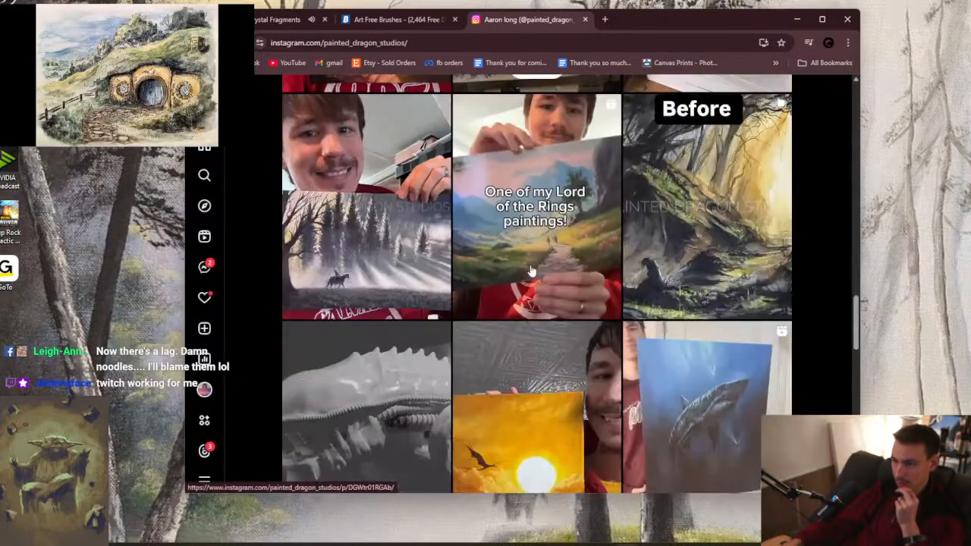
{"action": "scroll", "coordinate": [530, 271], "scroll_direction": "down", "scroll_amount": 10}
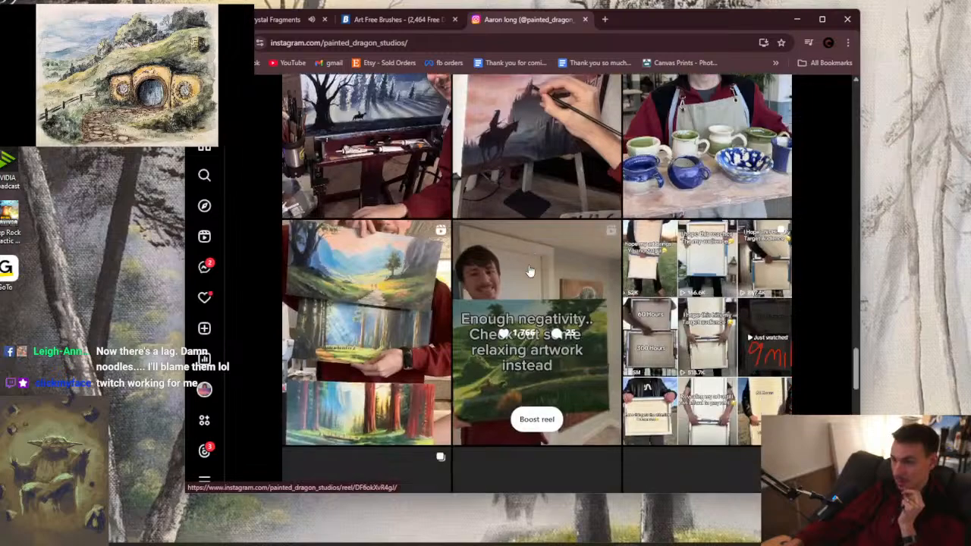
{"action": "scroll", "coordinate": [531, 271], "scroll_direction": "down", "scroll_amount": 10}
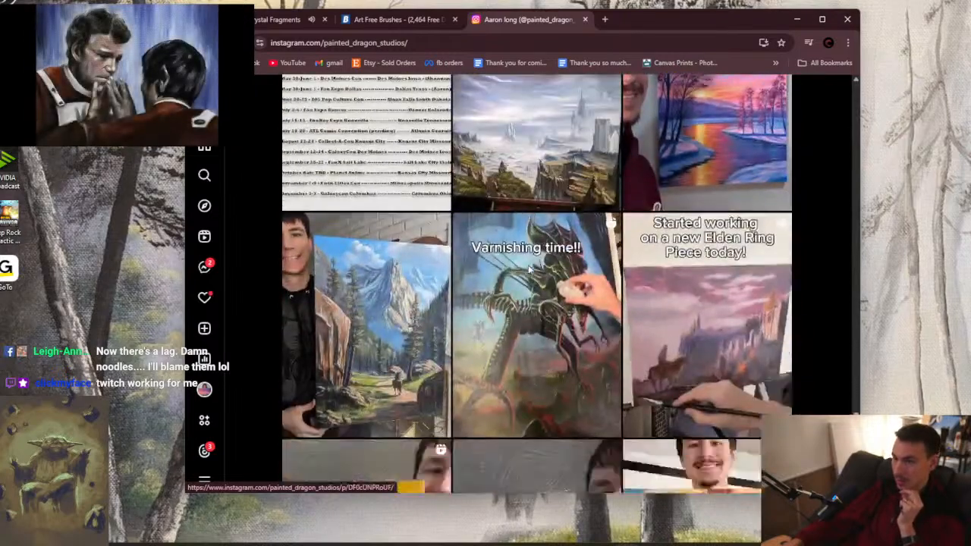
{"action": "scroll", "coordinate": [530, 271], "scroll_direction": "down", "scroll_amount": 10}
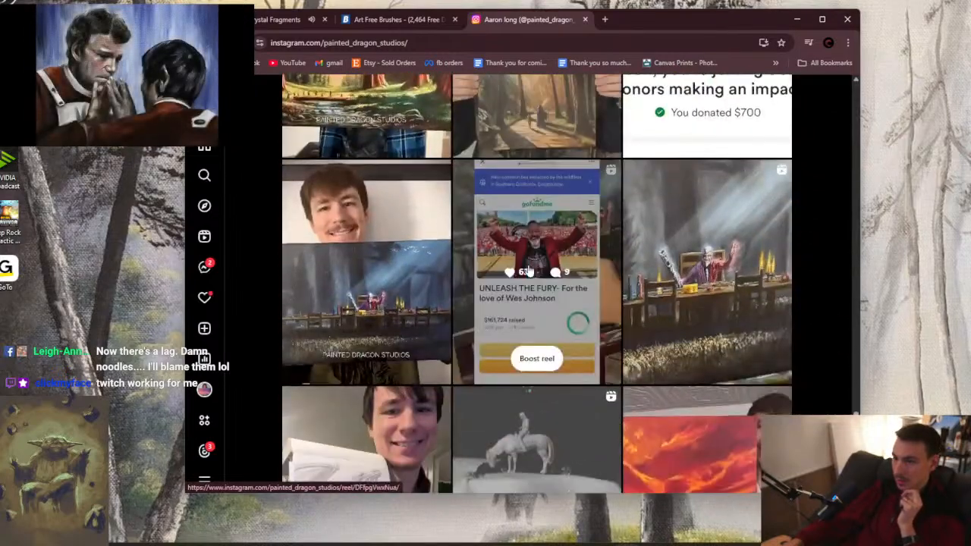
{"action": "scroll", "coordinate": [530, 271], "scroll_direction": "down", "scroll_amount": 8}
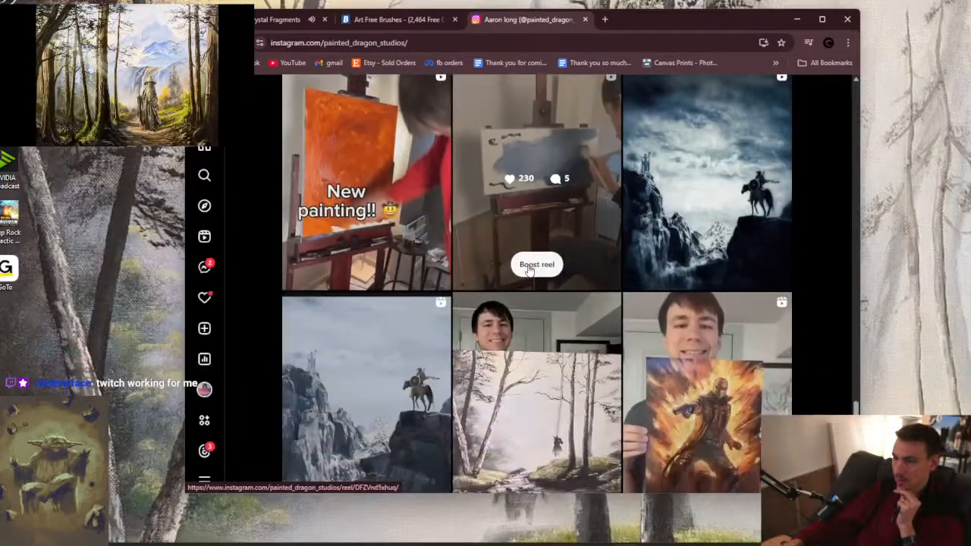
{"action": "scroll", "coordinate": [529, 271], "scroll_direction": "down", "scroll_amount": 2}
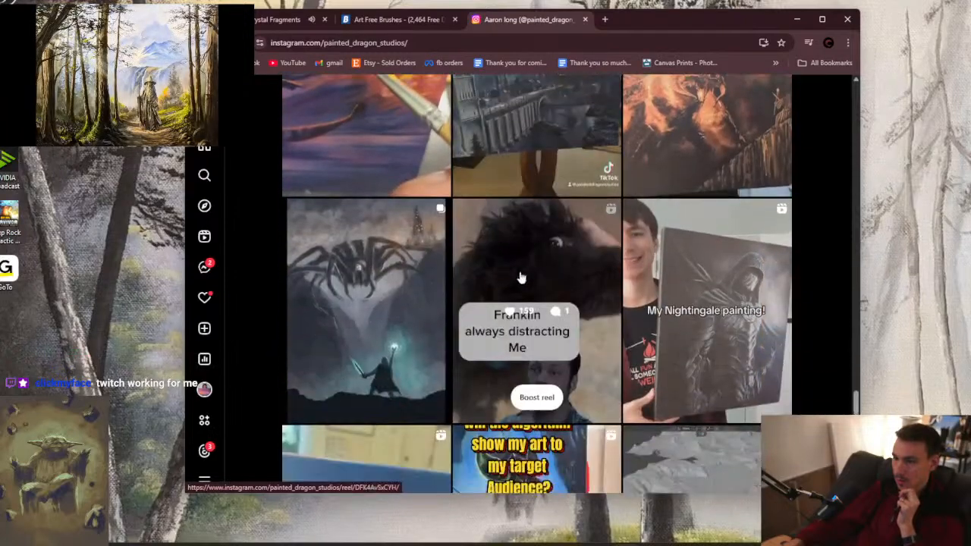
{"action": "left_click", "coordinate": [429, 287]}
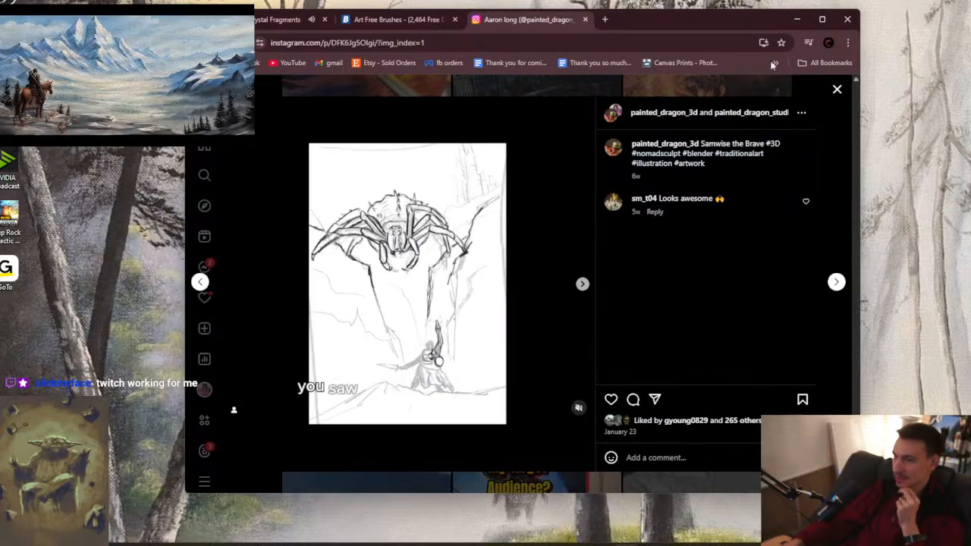
{"action": "left_click", "coordinate": [821, 19]}
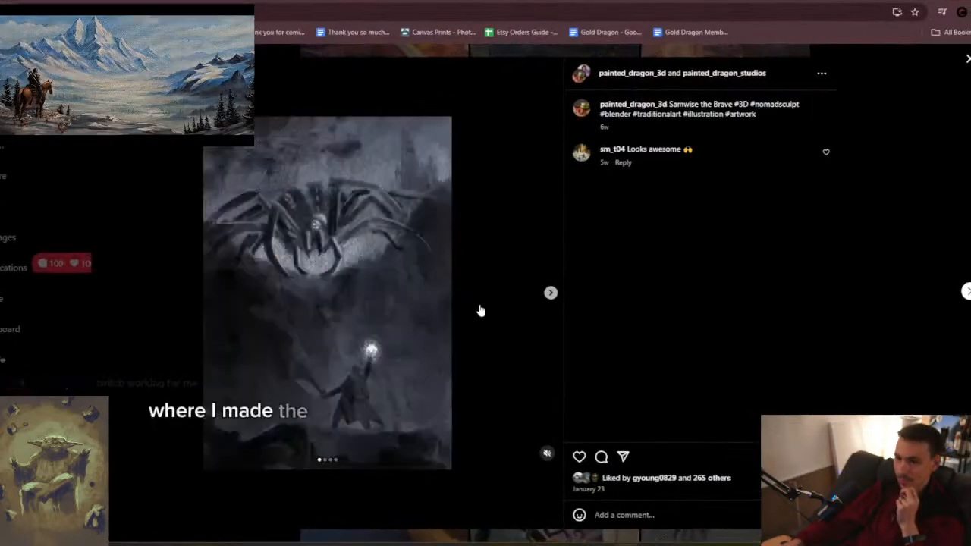
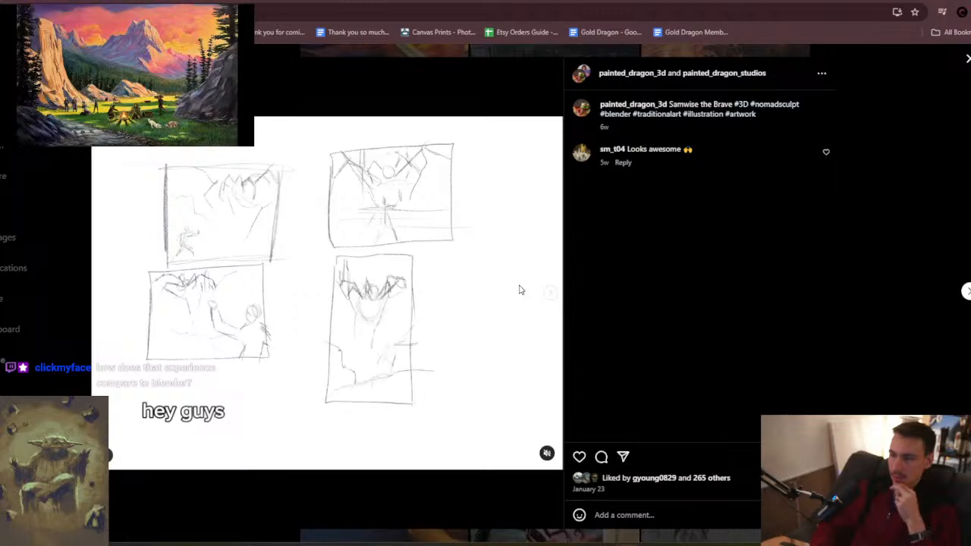
- Go through the remaining slides of the Samwise the Brave 3D post and close it
{"action": "key", "text": "Right"}
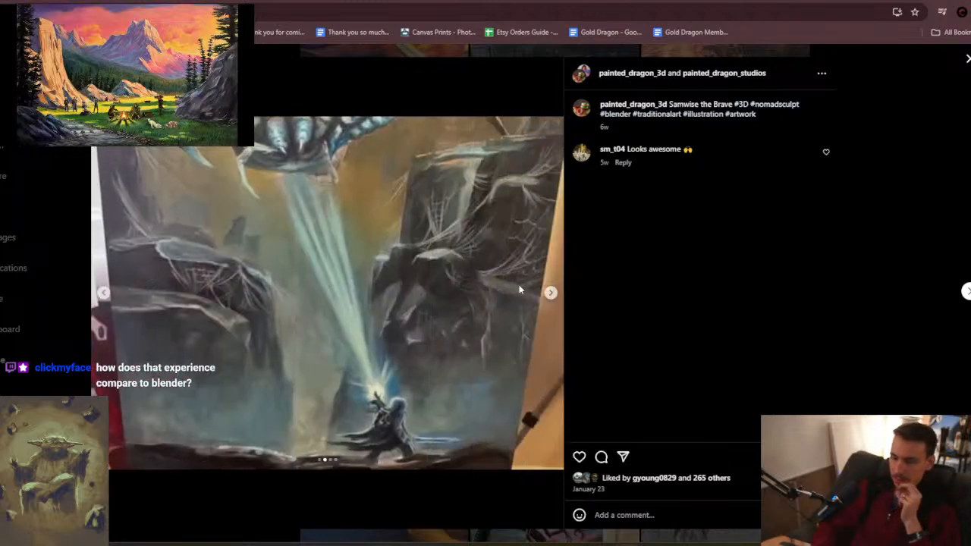
{"action": "key", "text": "Right"}
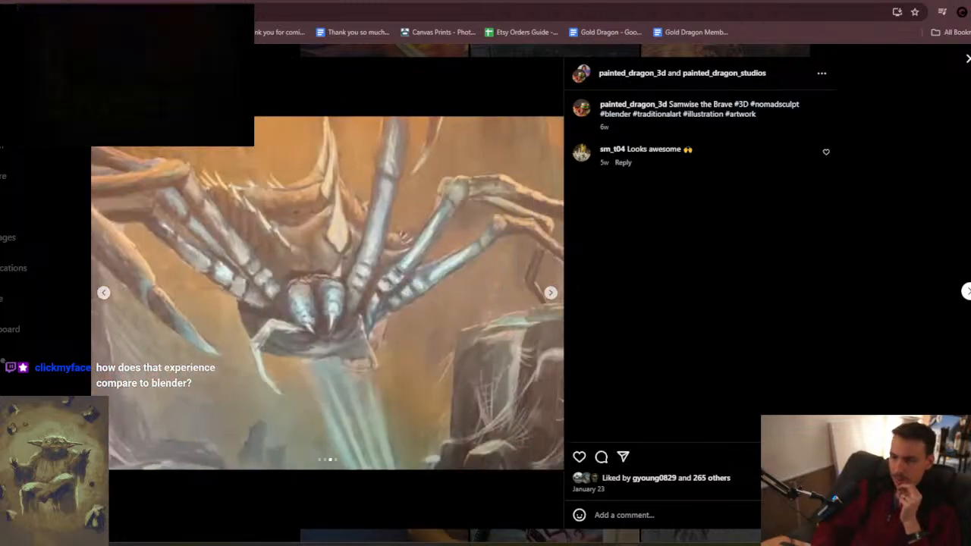
{"action": "key", "text": "Right"}
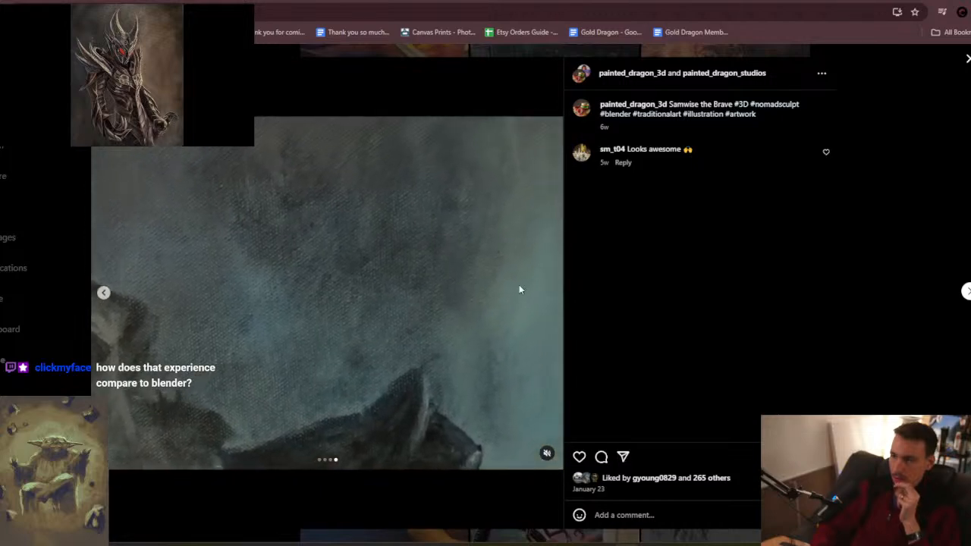
{"action": "key", "text": "Escape"}
- View the western painting reel labelled "The 3D Concept" and close it
{"action": "scroll", "coordinate": [521, 290], "scroll_direction": "down", "scroll_amount": 3}
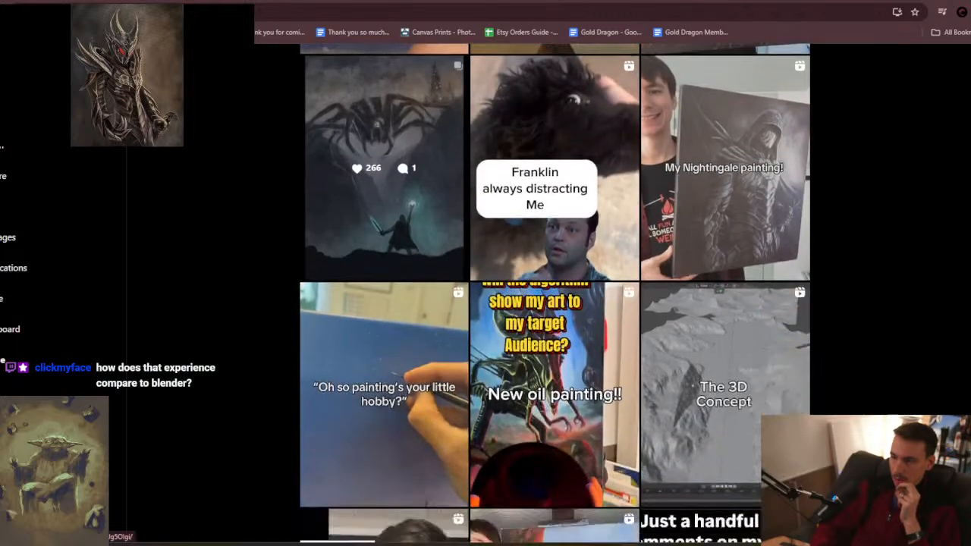
{"action": "left_click", "coordinate": [520, 291]}
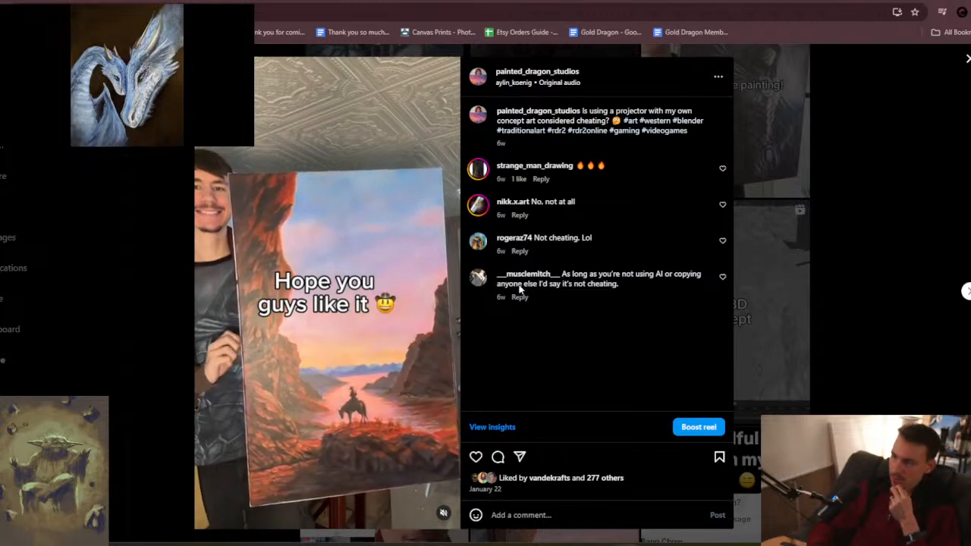
{"action": "key", "text": "Escape"}
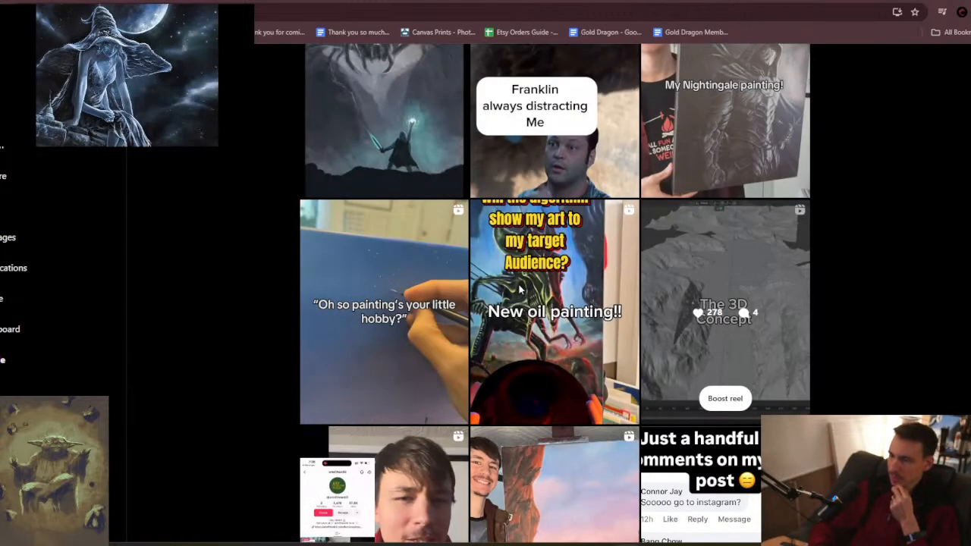
- View the post with the Xenomorph head block-out sculpt and close it
{"action": "scroll", "coordinate": [521, 291], "scroll_direction": "down", "scroll_amount": 6}
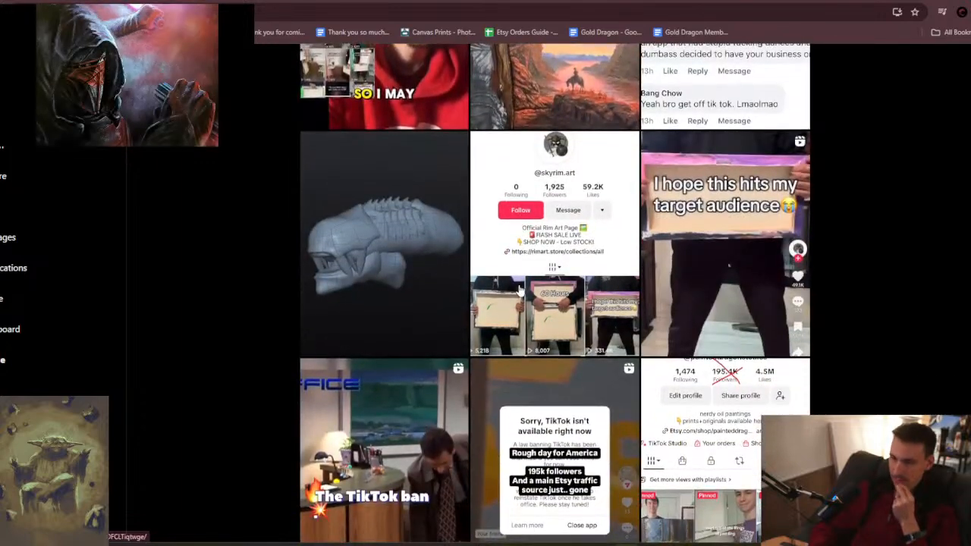
{"action": "left_click", "coordinate": [441, 250]}
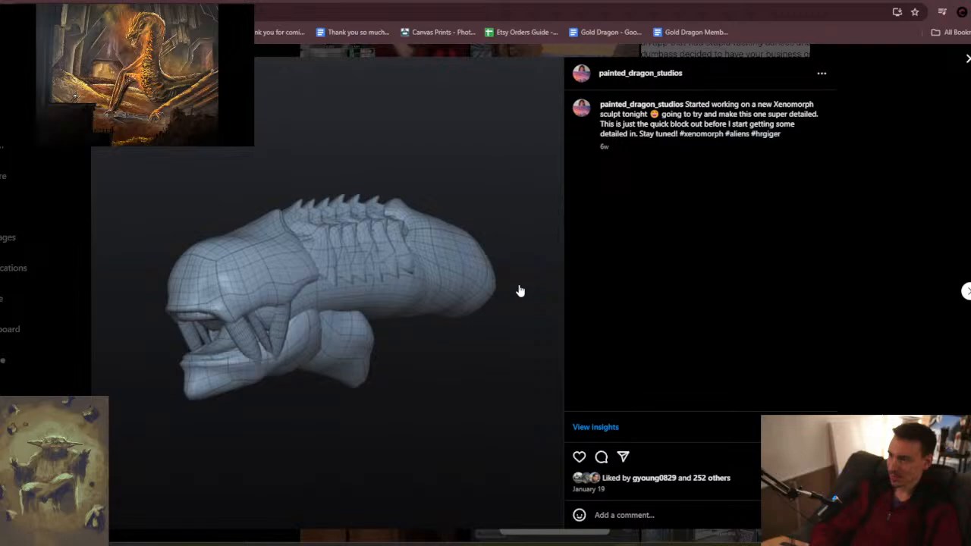
{"action": "key", "text": "Escape"}
- Find the reel with the sculpted 3D hand further down the profile and play it
{"action": "scroll", "coordinate": [519, 289], "scroll_direction": "down", "scroll_amount": 5}
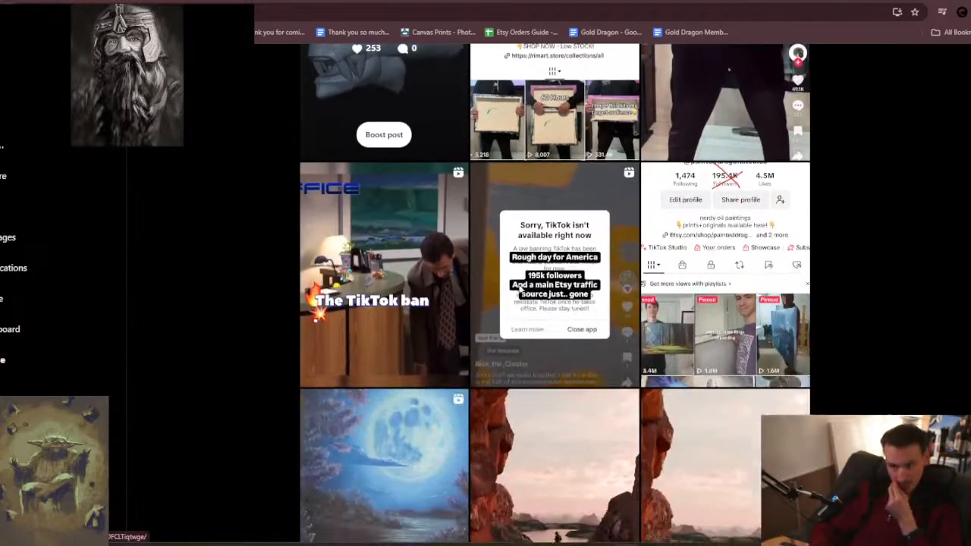
{"action": "scroll", "coordinate": [520, 288], "scroll_direction": "down", "scroll_amount": 8}
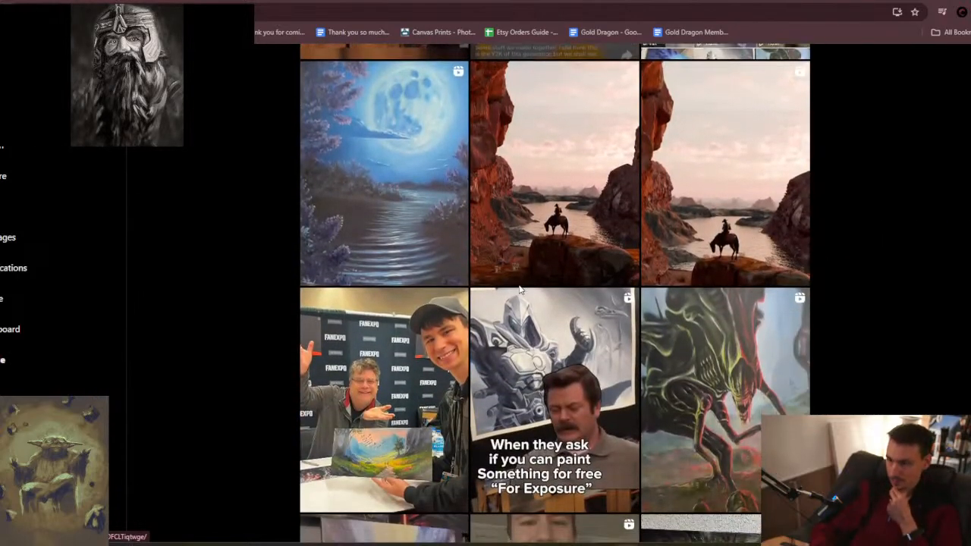
{"action": "scroll", "coordinate": [519, 285], "scroll_direction": "down", "scroll_amount": 3}
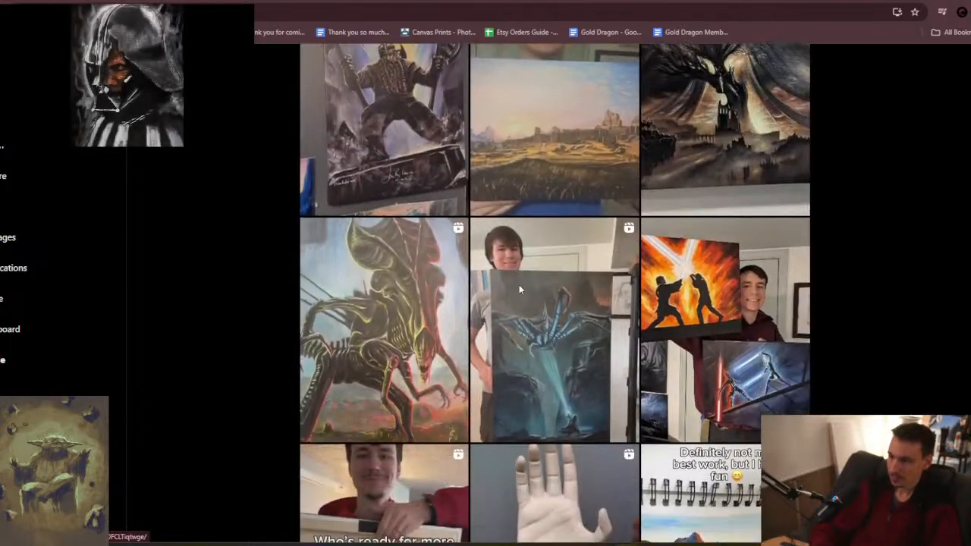
{"action": "scroll", "coordinate": [519, 285], "scroll_direction": "down", "scroll_amount": 1}
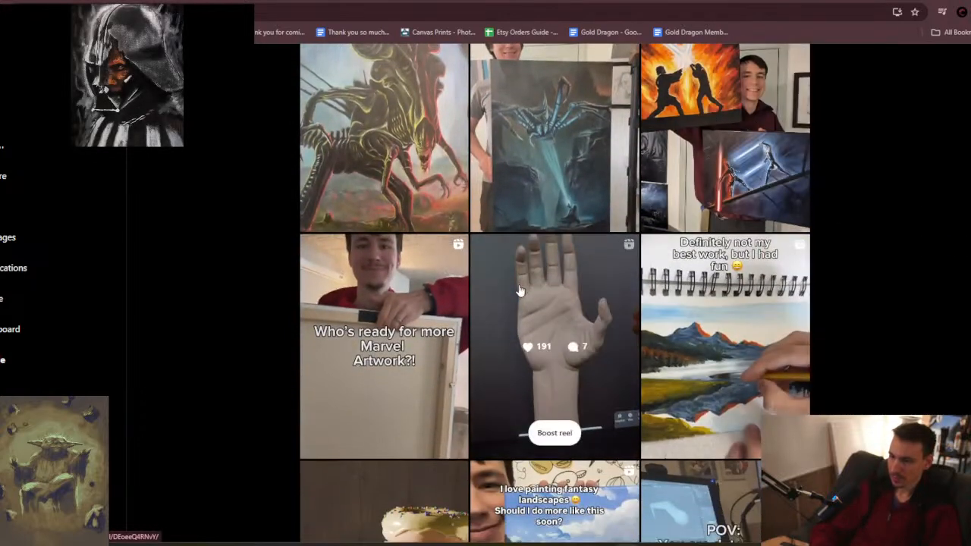
{"action": "left_click", "coordinate": [519, 284]}
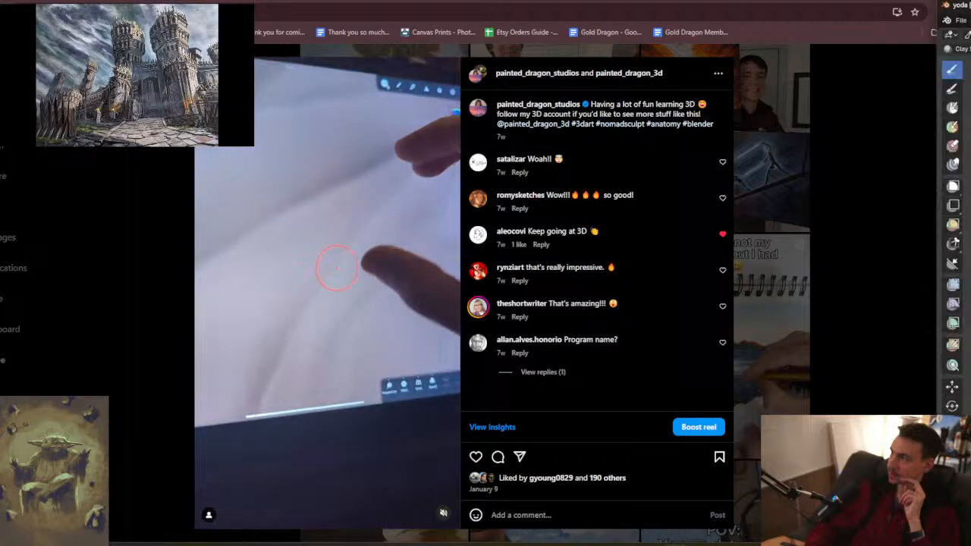
- Switch to the Blender window with the Yoda head sculpt, bring it onto the main screen maximized and frame the face
{"action": "left_click_drag", "start_coordinate": [970, 152], "coordinate": [257, 199]}
{"action": "double_click", "coordinate": [274, 239]}
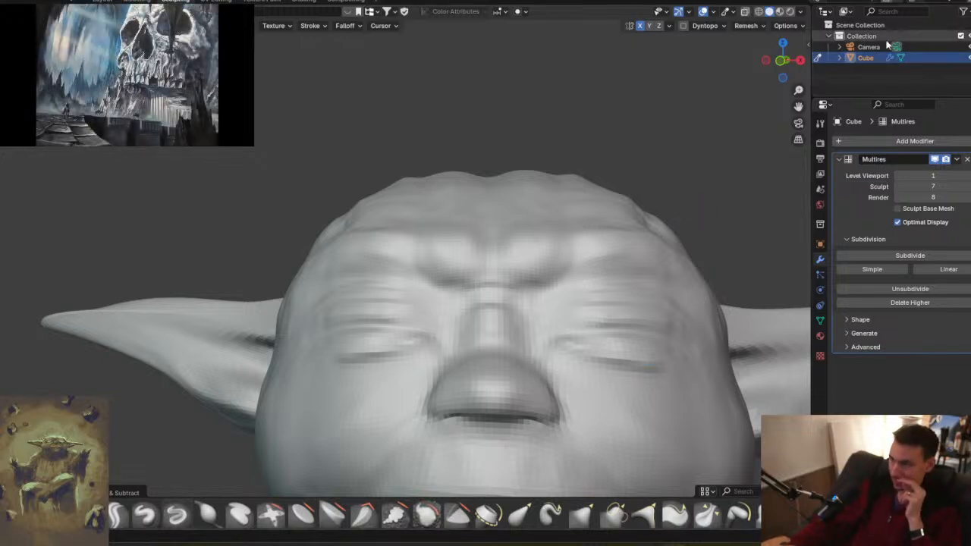
{"action": "scroll", "coordinate": [230, 407], "scroll_direction": "down", "scroll_amount": 5}
{"action": "scroll", "coordinate": [359, 273], "scroll_direction": "up", "scroll_amount": 4}
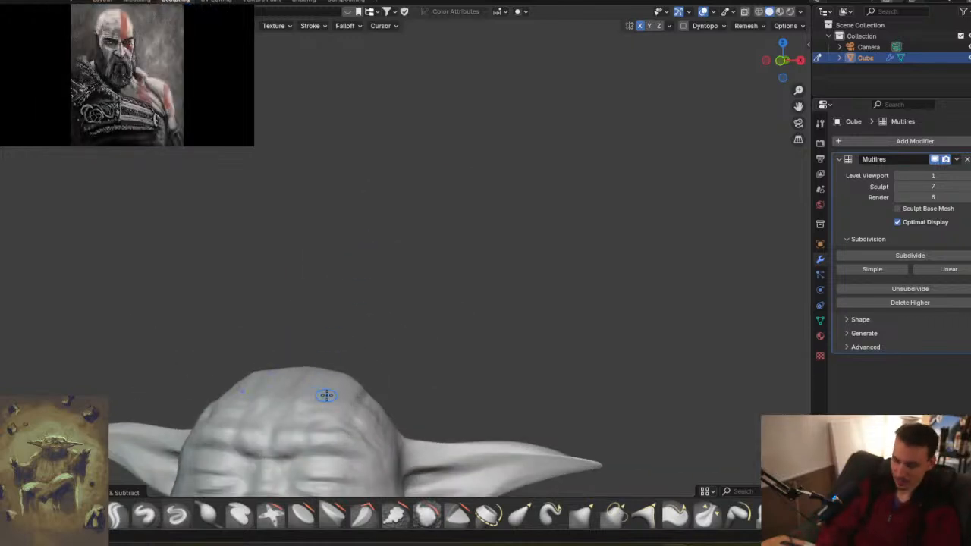
{"action": "middle_click_drag", "start_coordinate": [535, 406], "coordinate": [551, 218]}
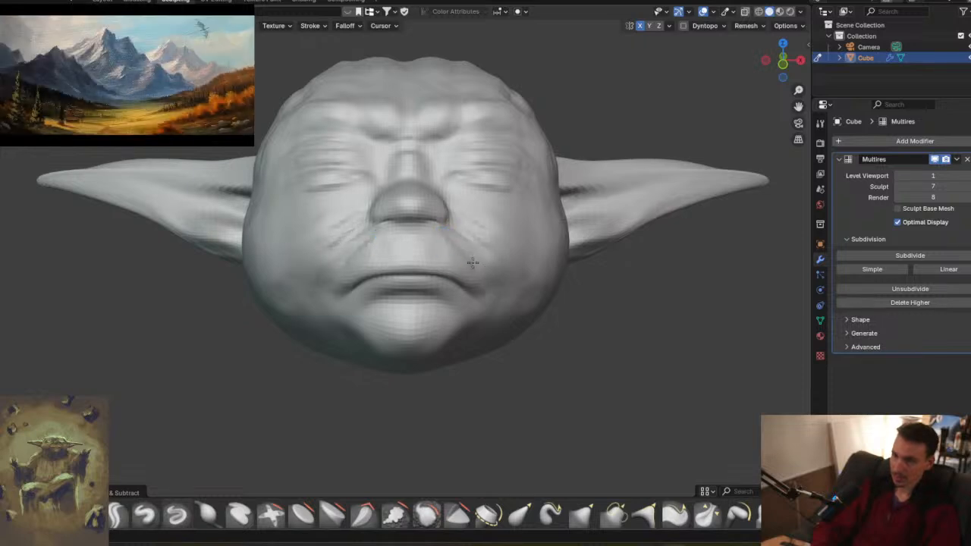
- Sculpt symmetrical creases from the sides of Yoda's nose across the cheeks, checking the face from several angles
{"action": "left_click_drag", "start_coordinate": [449, 224], "coordinate": [492, 248]}
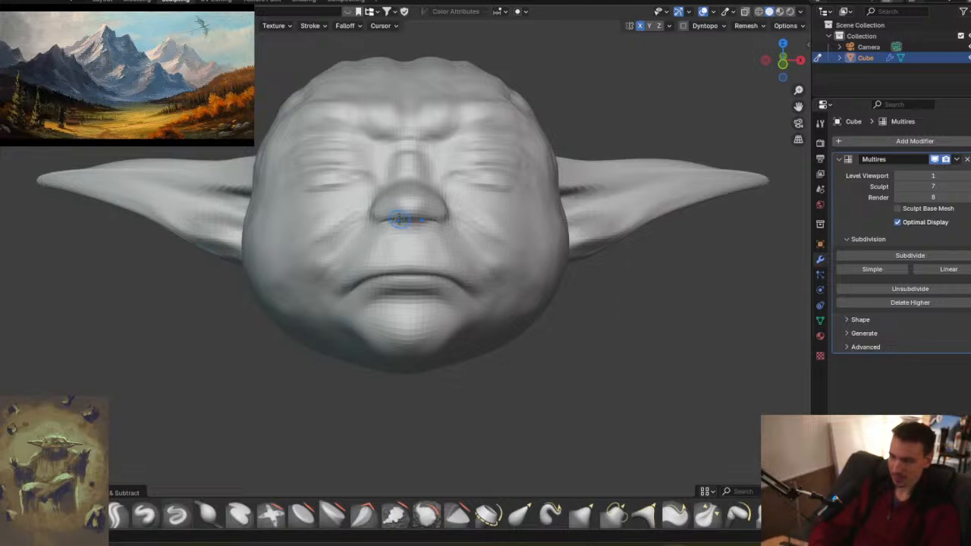
{"action": "mouse_move", "coordinate": [473, 223]}
{"action": "middle_mouse_down"}
{"action": "mouse_move", "coordinate": [475, 254]}
{"action": "mouse_move", "coordinate": [452, 293]}
{"action": "mouse_move", "coordinate": [488, 288]}
{"action": "middle_mouse_up"}
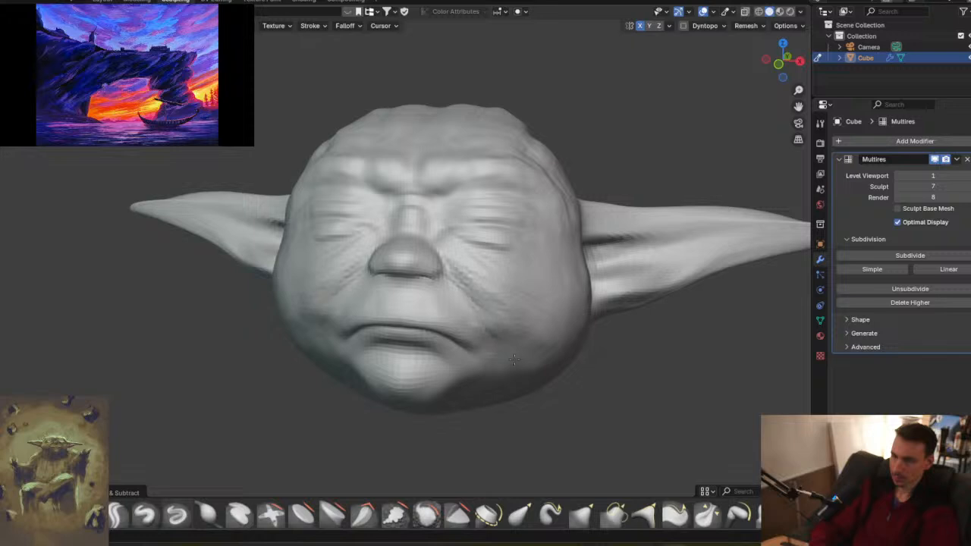
{"action": "middle_click_drag", "start_coordinate": [464, 343], "coordinate": [498, 340]}
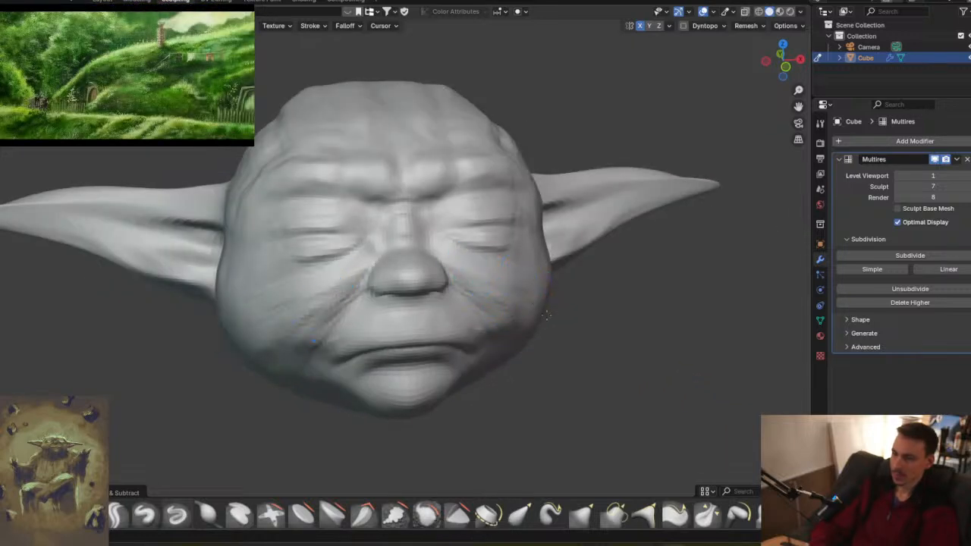
{"action": "middle_click_drag", "start_coordinate": [516, 353], "coordinate": [496, 343]}
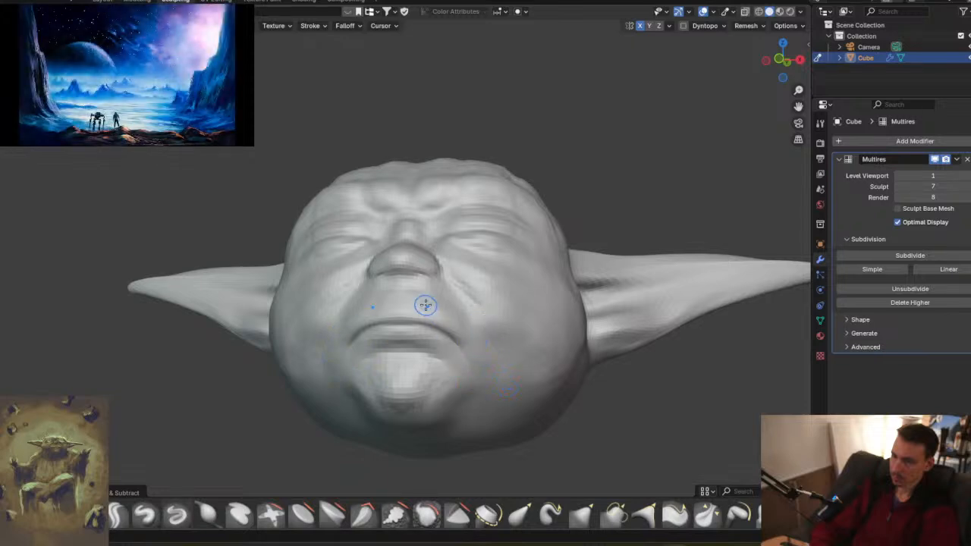
- Sculpt finer symmetrical wrinkles around Yoda's eyelids and the outer corners of the eyes
{"action": "middle_click_drag", "start_coordinate": [426, 305], "coordinate": [461, 350]}
{"action": "middle_click_drag", "start_coordinate": [537, 269], "coordinate": [508, 243]}
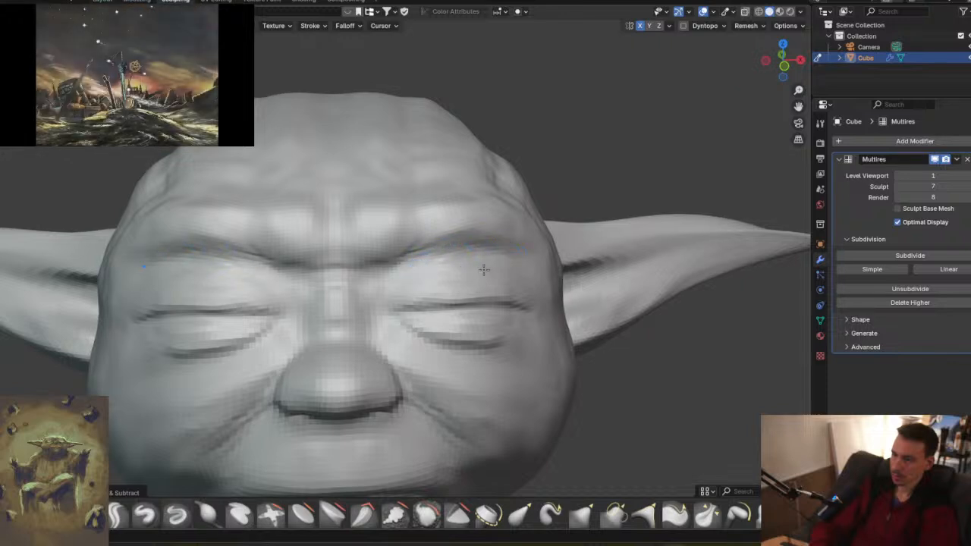
{"action": "middle_click_drag", "start_coordinate": [522, 304], "coordinate": [433, 336]}
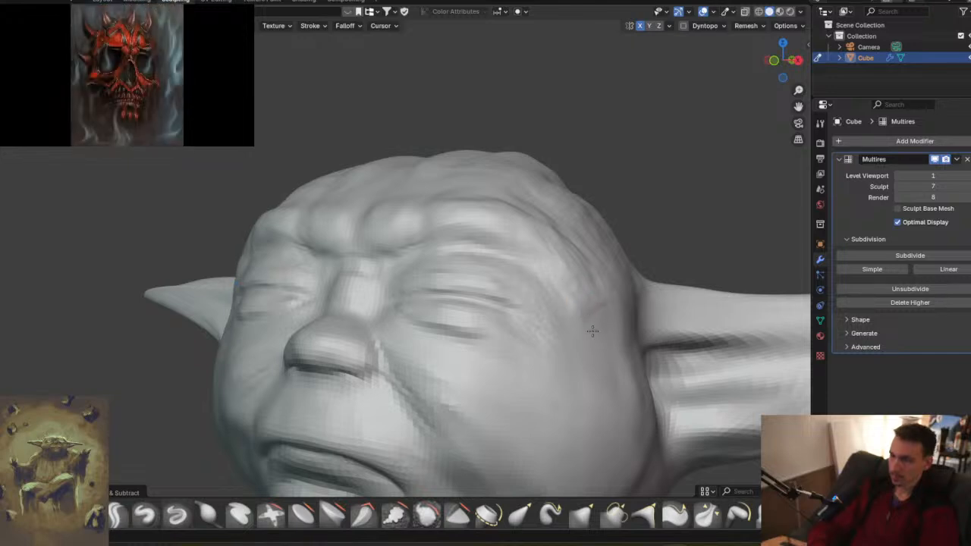
{"action": "middle_click_drag", "start_coordinate": [459, 319], "coordinate": [519, 270]}
{"action": "middle_click_drag", "start_coordinate": [519, 270], "coordinate": [529, 336]}
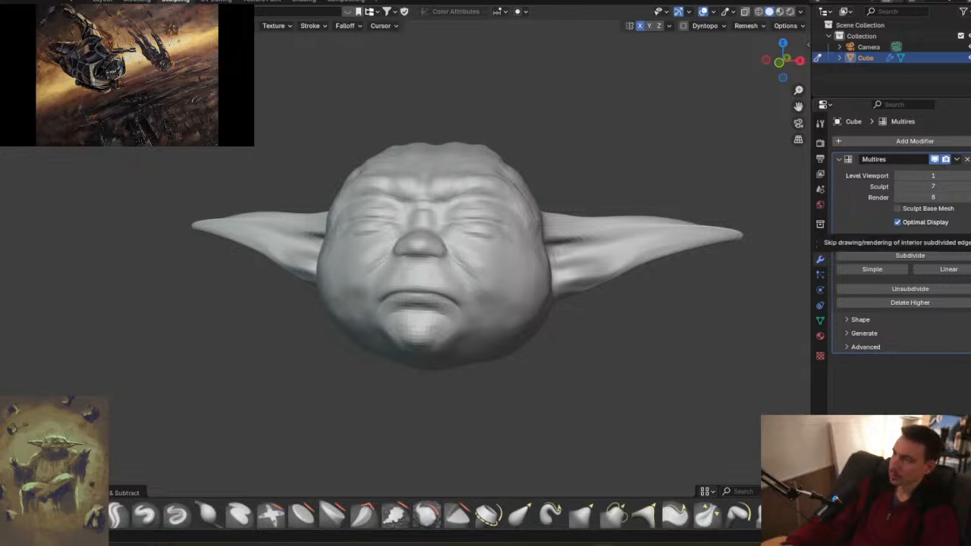
- Bring the Yoda reference board over the sculpt and examine the face in the robed portrait and standing figure photos
{"action": "key", "text": "alt+Tab"}
{"action": "left_click_drag", "start_coordinate": [176, 94], "coordinate": [390, 104]}
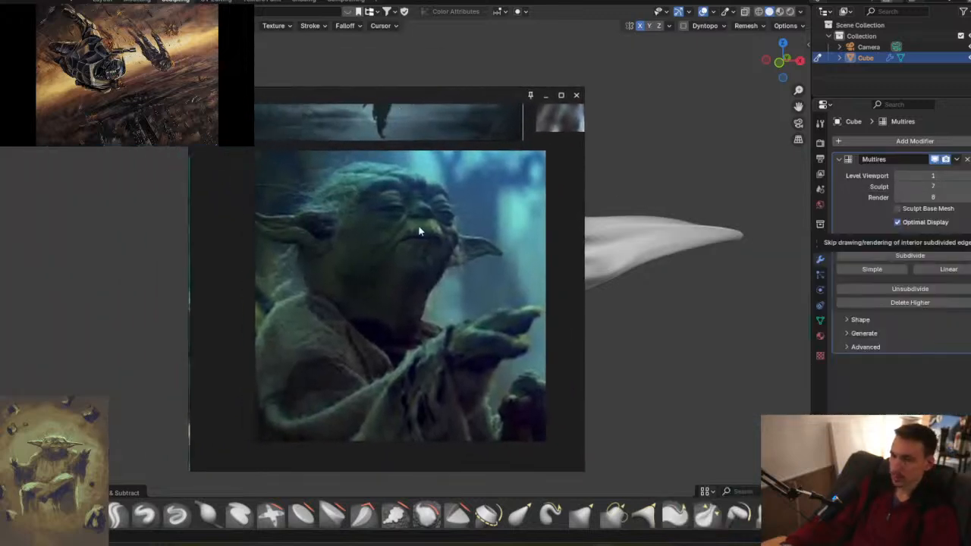
{"action": "scroll", "coordinate": [425, 210], "scroll_direction": "down", "scroll_amount": 4}
{"action": "scroll", "coordinate": [415, 240], "scroll_direction": "up", "scroll_amount": 6}
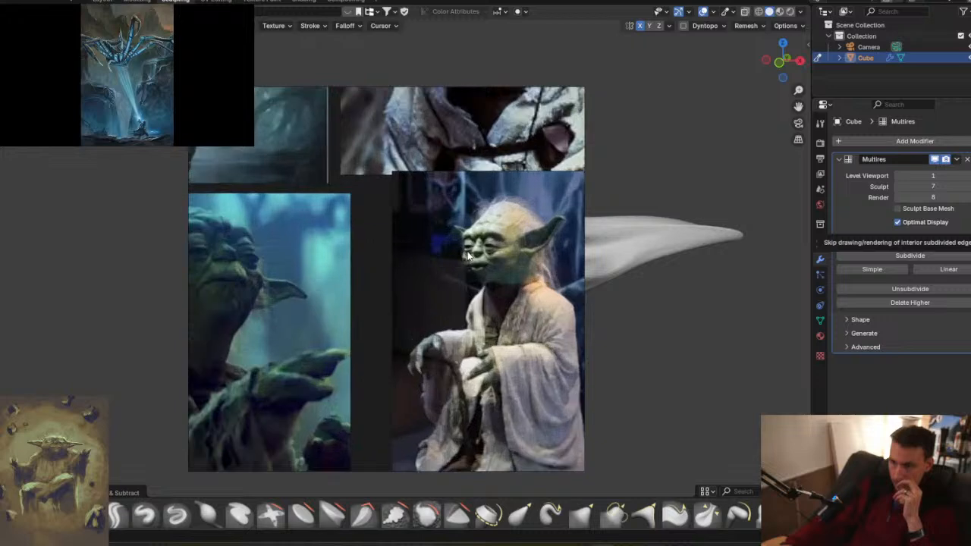
{"action": "scroll", "coordinate": [480, 271], "scroll_direction": "up", "scroll_amount": 3}
{"action": "scroll", "coordinate": [432, 262], "scroll_direction": "down", "scroll_amount": 6}
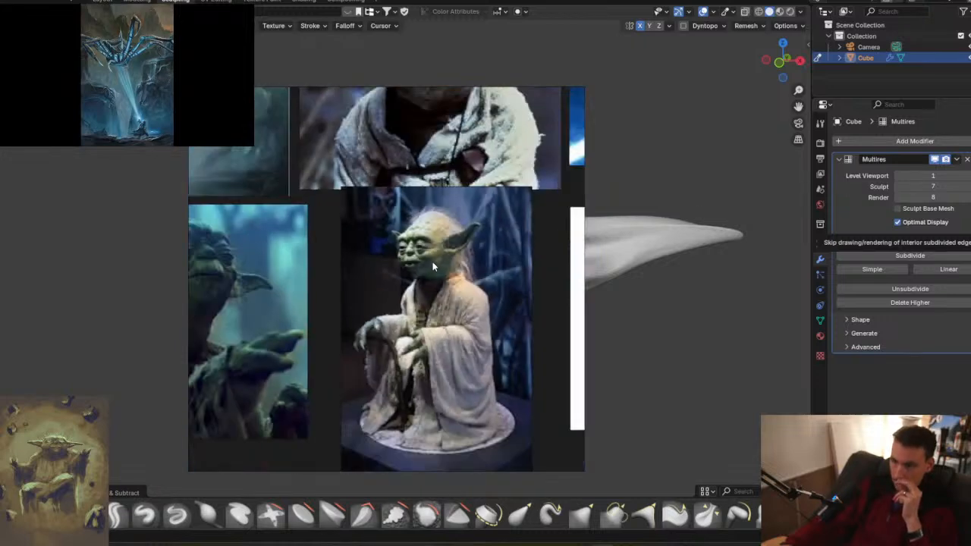
{"action": "scroll", "coordinate": [434, 261], "scroll_direction": "up", "scroll_amount": 5}
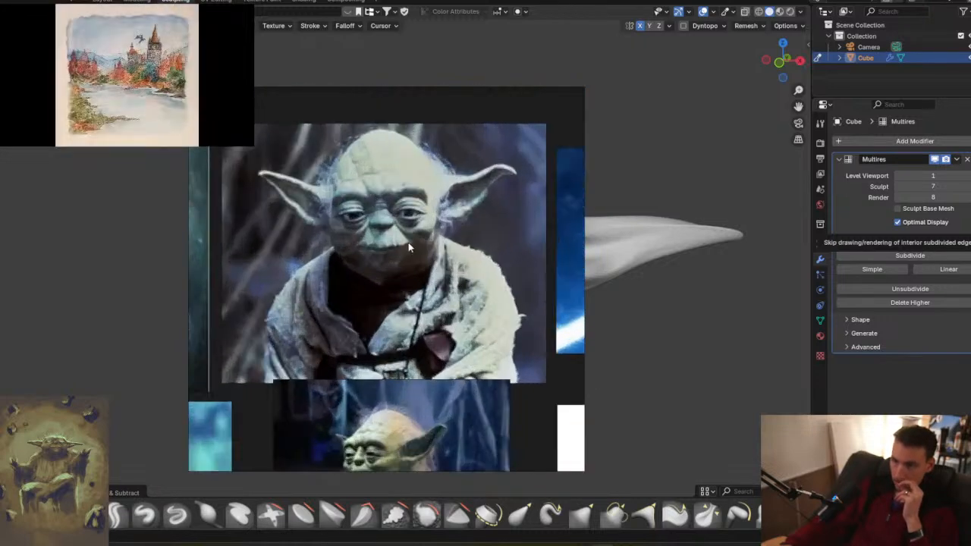
{"action": "scroll", "coordinate": [402, 258], "scroll_direction": "up", "scroll_amount": 1}
{"action": "scroll", "coordinate": [401, 258], "scroll_direction": "up", "scroll_amount": 2}
{"action": "scroll", "coordinate": [401, 258], "scroll_direction": "down", "scroll_amount": 1}
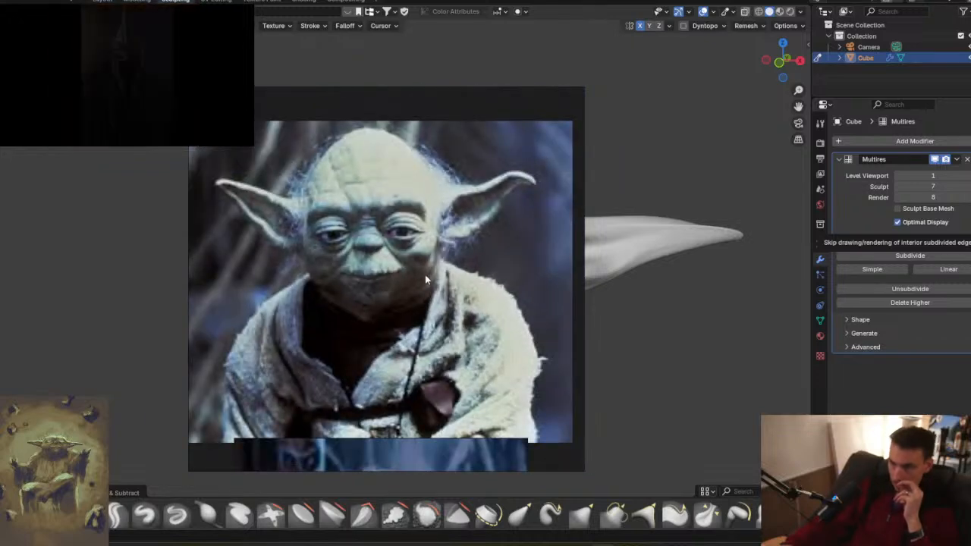
- Examine the closed-eyed Yoda with crossed lightsabers and the seated figurine on the reference board
{"action": "middle_click_drag", "start_coordinate": [431, 286], "coordinate": [236, 304]}
{"action": "scroll", "coordinate": [432, 295], "scroll_direction": "down", "scroll_amount": 4}
{"action": "scroll", "coordinate": [403, 282], "scroll_direction": "up", "scroll_amount": 3}
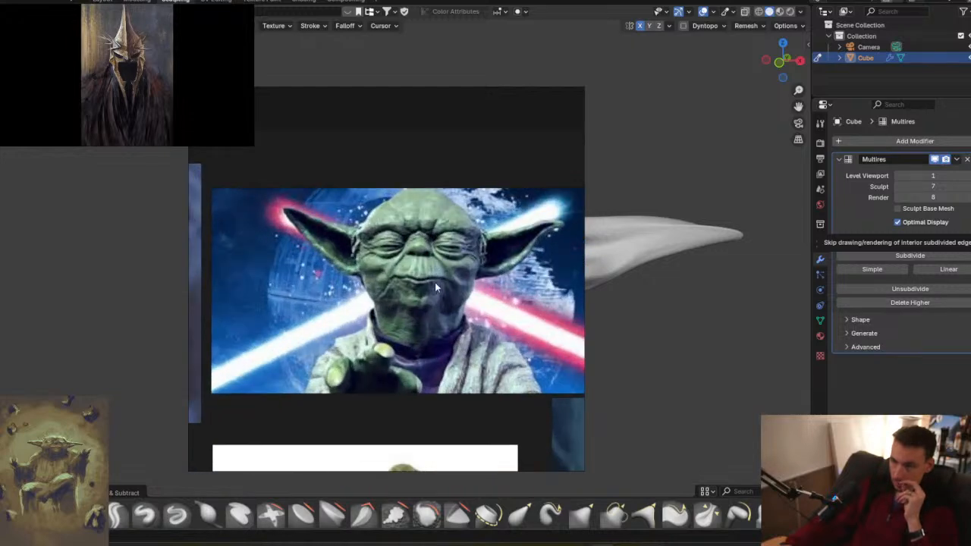
{"action": "middle_click_drag", "start_coordinate": [437, 284], "coordinate": [416, 295]}
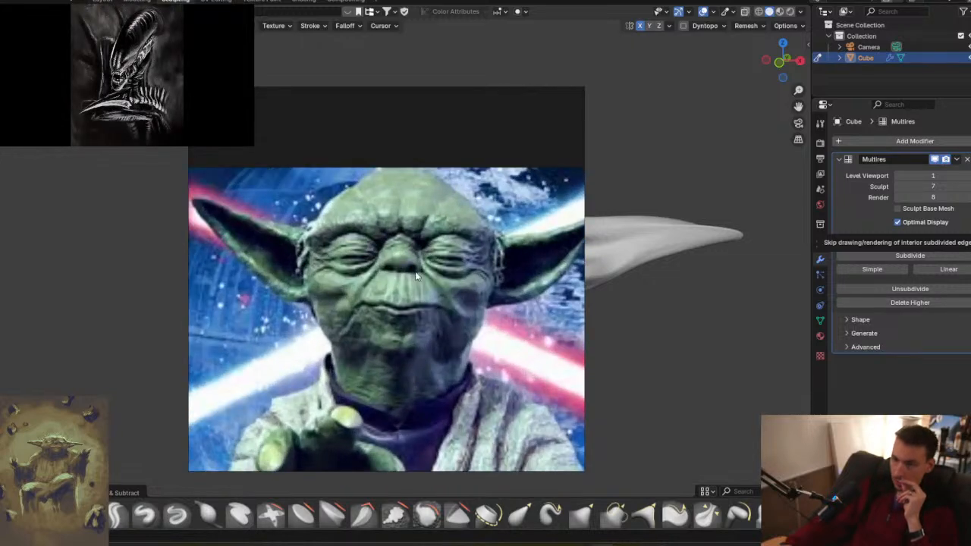
{"action": "scroll", "coordinate": [404, 300], "scroll_direction": "down", "scroll_amount": 3}
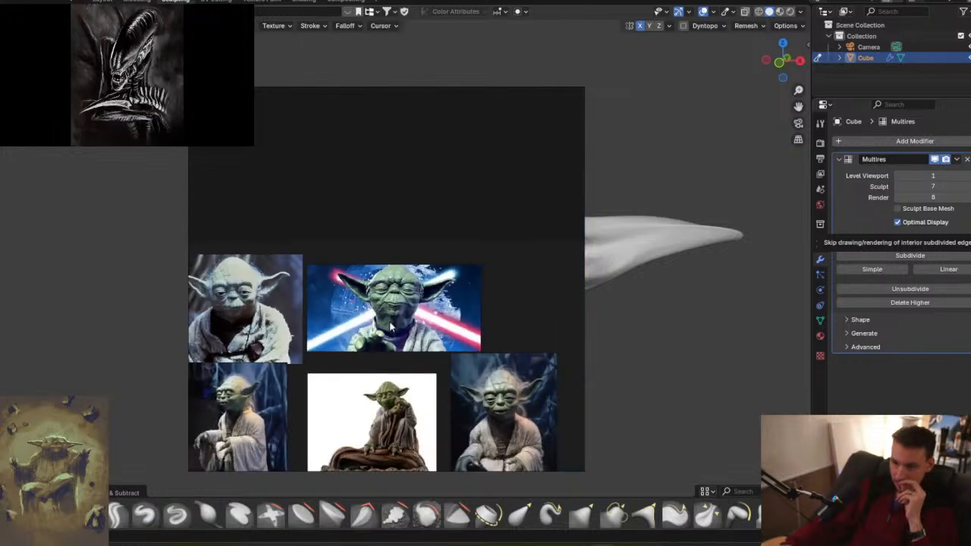
{"action": "scroll", "coordinate": [391, 241], "scroll_direction": "up", "scroll_amount": 1}
{"action": "scroll", "coordinate": [391, 241], "scroll_direction": "up", "scroll_amount": 3}
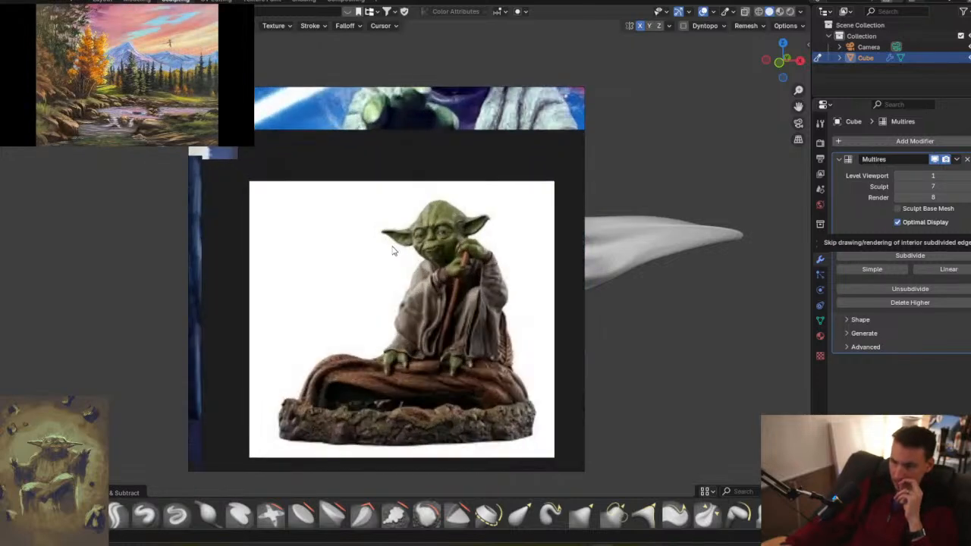
- Study the remaining references up to the Yoda with floating rocks, then move the board off the sculpt
{"action": "scroll", "coordinate": [387, 256], "scroll_direction": "down", "scroll_amount": 3}
{"action": "middle_click_drag", "start_coordinate": [341, 319], "coordinate": [433, 201]}
{"action": "middle_click_drag", "start_coordinate": [353, 365], "coordinate": [481, 266]}
{"action": "middle_click_drag", "start_coordinate": [372, 258], "coordinate": [435, 251]}
{"action": "scroll", "coordinate": [432, 251], "scroll_direction": "up", "scroll_amount": 4}
{"action": "scroll", "coordinate": [400, 238], "scroll_direction": "down", "scroll_amount": 1}
{"action": "middle_click_drag", "start_coordinate": [378, 276], "coordinate": [422, 296]}
{"action": "scroll", "coordinate": [386, 275], "scroll_direction": "down", "scroll_amount": 2}
{"action": "scroll", "coordinate": [417, 297], "scroll_direction": "down", "scroll_amount": 5}
{"action": "middle_click_drag", "start_coordinate": [294, 170], "coordinate": [369, 545]}
{"action": "scroll", "coordinate": [386, 260], "scroll_direction": "up", "scroll_amount": 1}
{"action": "scroll", "coordinate": [366, 253], "scroll_direction": "up", "scroll_amount": 5}
{"action": "middle_click_drag", "start_coordinate": [494, 288], "coordinate": [435, 291]}
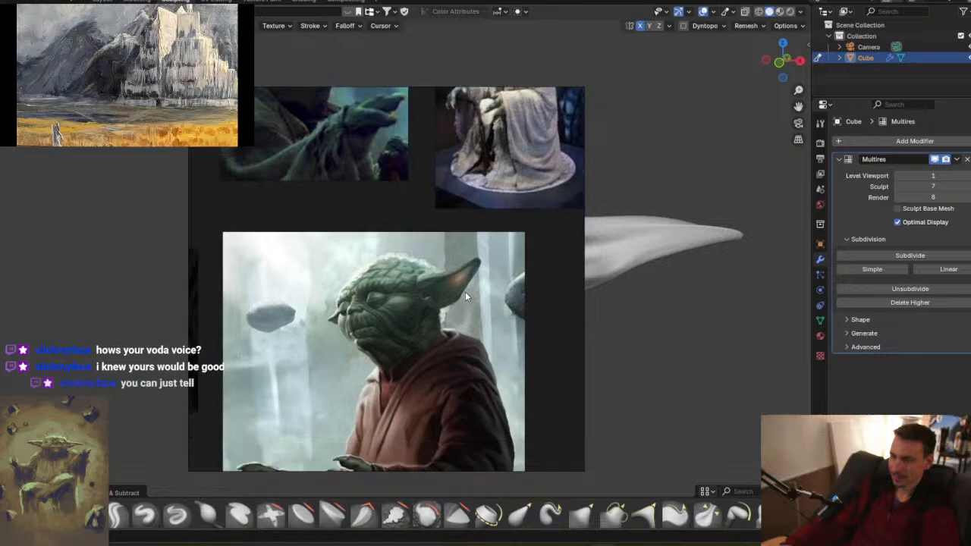
{"action": "middle_click_drag", "start_coordinate": [426, 287], "coordinate": [446, 338]}
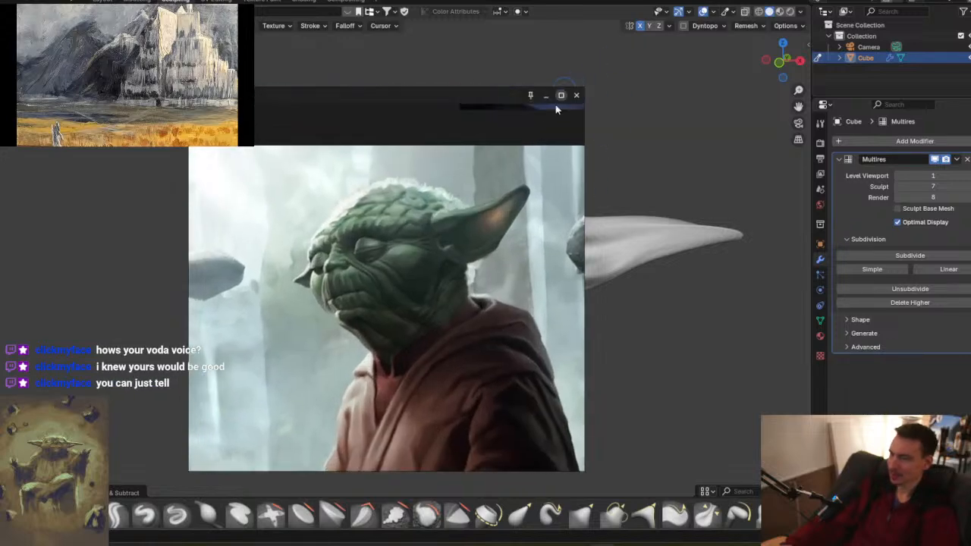
{"action": "mouse_move", "coordinate": [476, 96]}
{"action": "left_mouse_down"}
{"action": "mouse_move", "coordinate": [496, 108]}
{"action": "mouse_move", "coordinate": [572, 114]}
{"action": "mouse_move", "coordinate": [564, 123]}
{"action": "mouse_move", "coordinate": [970, 76]}
{"action": "left_mouse_up"}
- Adjust the profile of Yoda's brow and nose bridge from the side with a resized Grab brush
{"action": "mouse_move", "coordinate": [604, 275]}
{"action": "middle_mouse_down"}
{"action": "mouse_move", "coordinate": [483, 263]}
{"action": "mouse_move", "coordinate": [527, 284]}
{"action": "mouse_move", "coordinate": [453, 202]}
{"action": "mouse_move", "coordinate": [458, 220]}
{"action": "middle_mouse_up"}
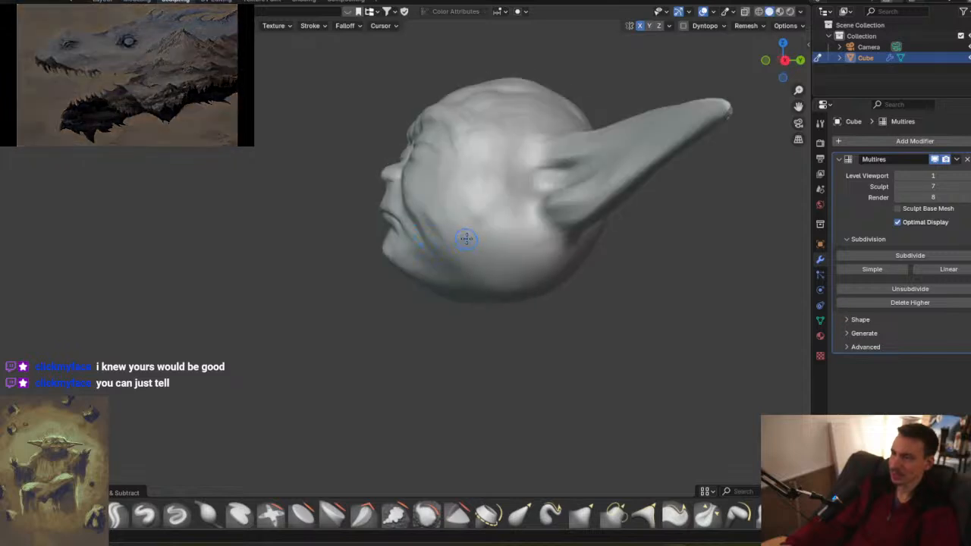
{"action": "middle_click_drag", "start_coordinate": [521, 240], "coordinate": [520, 250]}
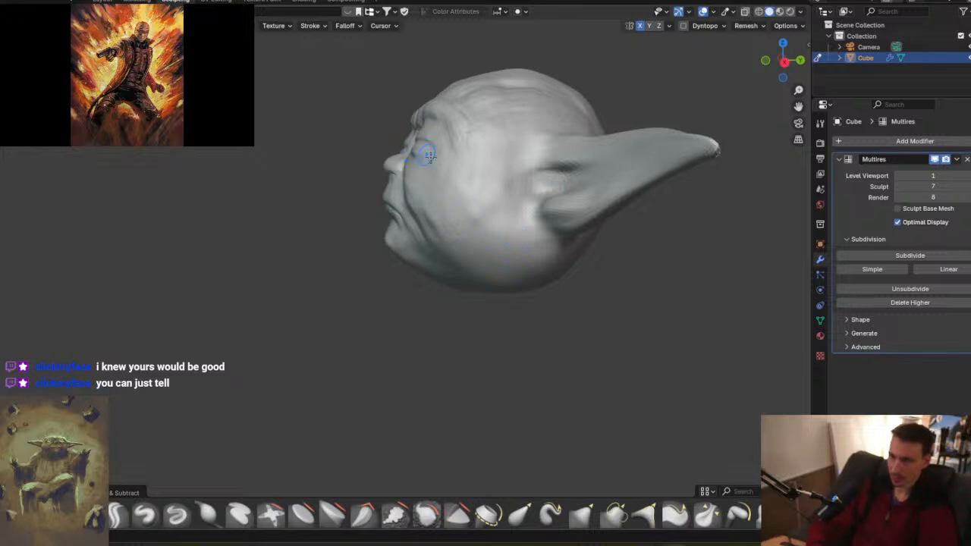
{"action": "left_click", "coordinate": [583, 515]}
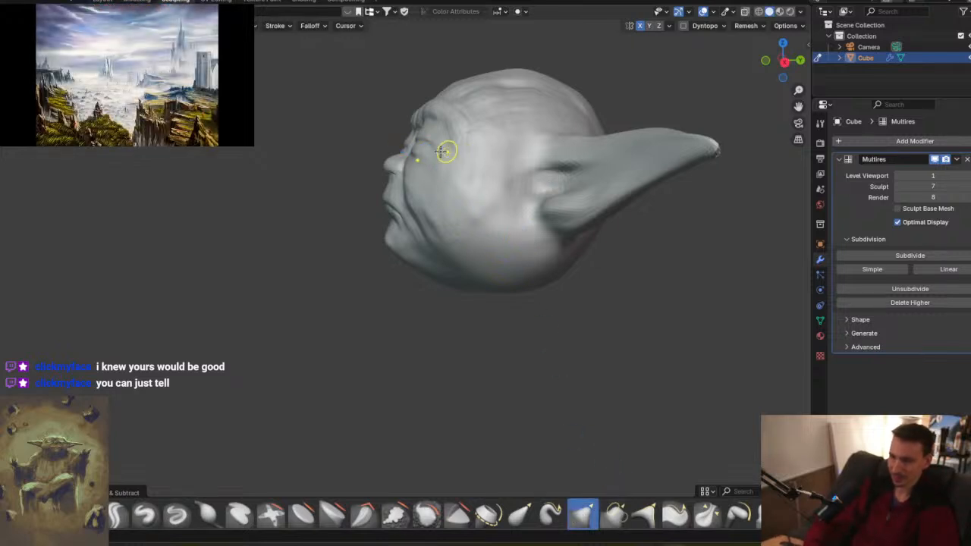
{"action": "key", "text": "f"}
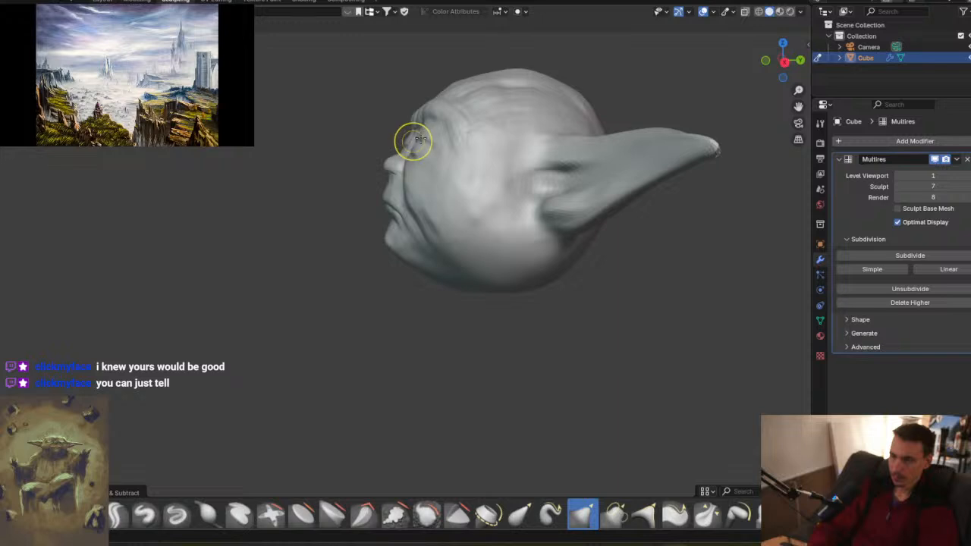
{"action": "left_click", "coordinate": [416, 133]}
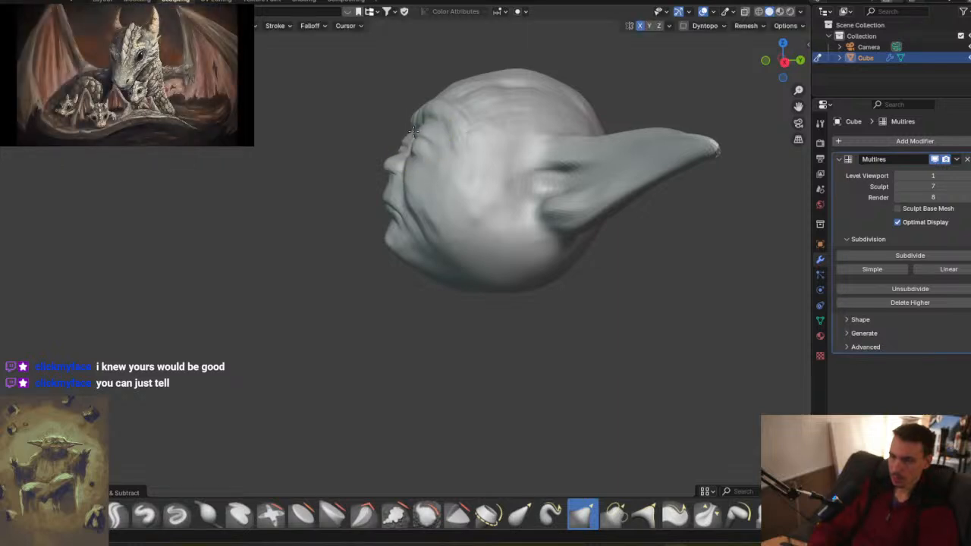
{"action": "mouse_move", "coordinate": [414, 130]}
{"action": "left_mouse_down"}
{"action": "mouse_move", "coordinate": [400, 156]}
{"action": "mouse_move", "coordinate": [416, 154]}
{"action": "mouse_move", "coordinate": [406, 158]}
{"action": "mouse_move", "coordinate": [415, 179]}
{"action": "mouse_move", "coordinate": [481, 278]}
{"action": "mouse_move", "coordinate": [481, 260]}
{"action": "mouse_move", "coordinate": [448, 275]}
{"action": "left_mouse_up"}
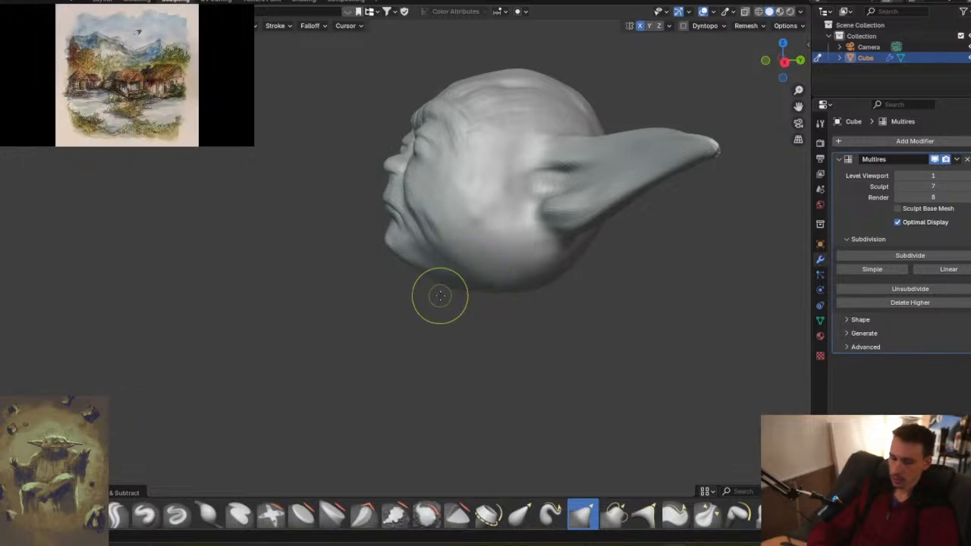
- Enlarge the Grab brush and pull the underside of the head downward behind the chin to start the neck
{"action": "left_click", "coordinate": [498, 298]}
{"action": "left_click_drag", "start_coordinate": [433, 278], "coordinate": [477, 267]}
{"action": "mouse_move", "coordinate": [480, 285]}
{"action": "left_mouse_down"}
{"action": "mouse_move", "coordinate": [486, 271]}
{"action": "mouse_move", "coordinate": [479, 284]}
{"action": "left_mouse_up"}
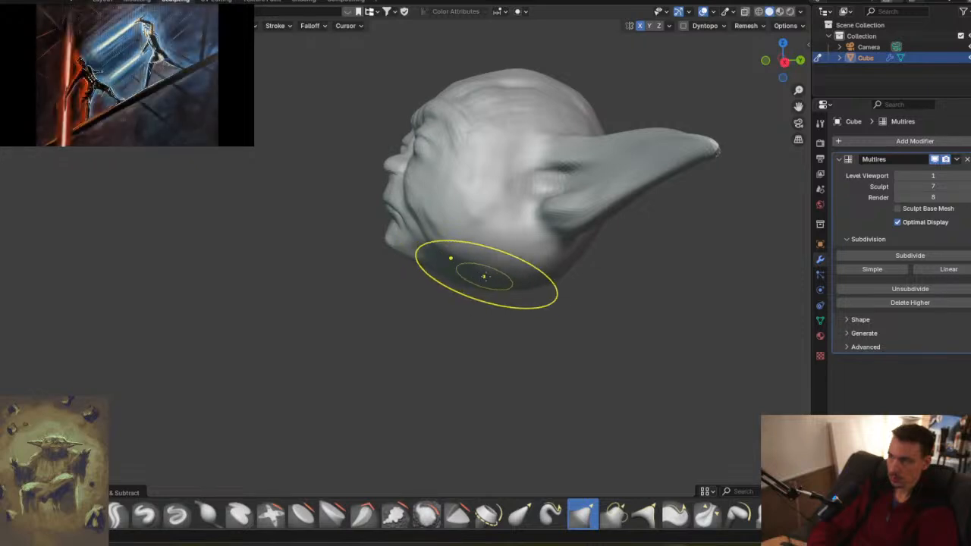
{"action": "mouse_move", "coordinate": [473, 250]}
{"action": "middle_mouse_down"}
{"action": "mouse_move", "coordinate": [580, 212]}
{"action": "mouse_move", "coordinate": [488, 274]}
{"action": "middle_mouse_up"}
{"action": "left_click_drag", "start_coordinate": [449, 288], "coordinate": [458, 370]}
{"action": "middle_click_drag", "start_coordinate": [513, 302], "coordinate": [483, 315]}
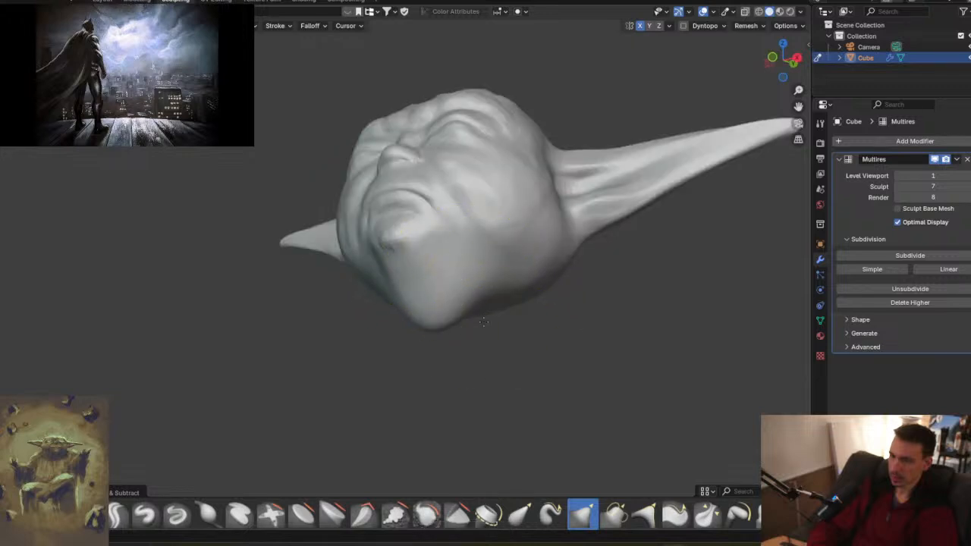
{"action": "middle_click_drag", "start_coordinate": [506, 362], "coordinate": [501, 298]}
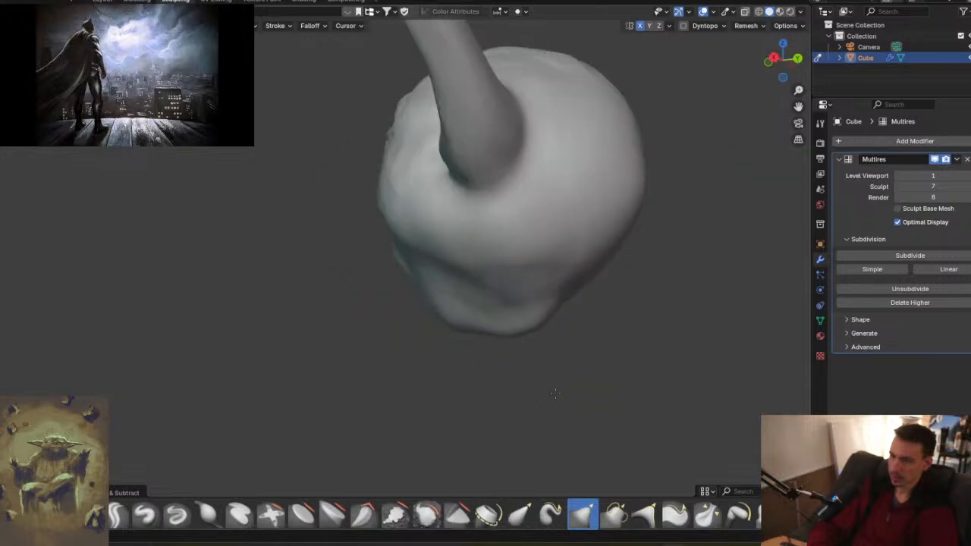
- Pull the back and sides of the neck stub outward to fill out its volume below the skull
{"action": "left_click_drag", "start_coordinate": [587, 296], "coordinate": [594, 305]}
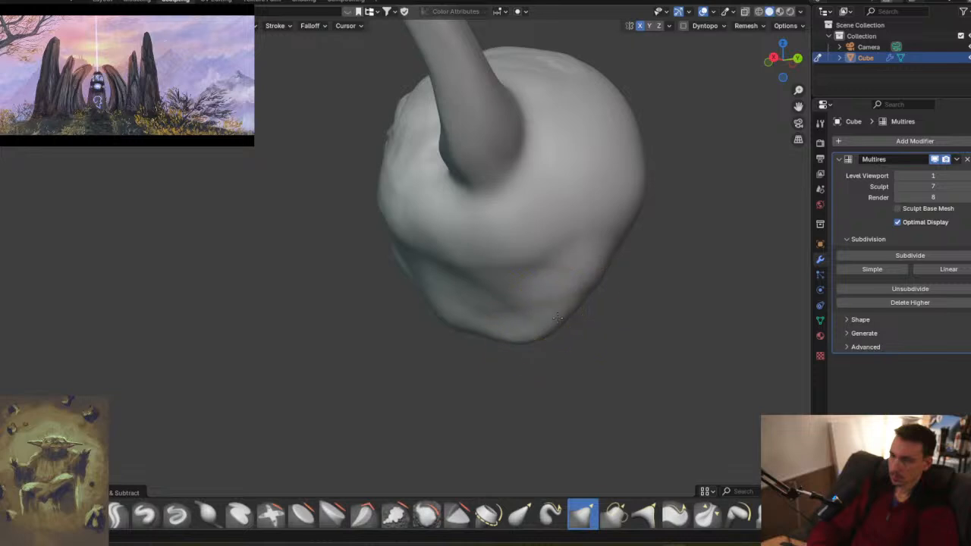
{"action": "middle_click_drag", "start_coordinate": [463, 355], "coordinate": [521, 291]}
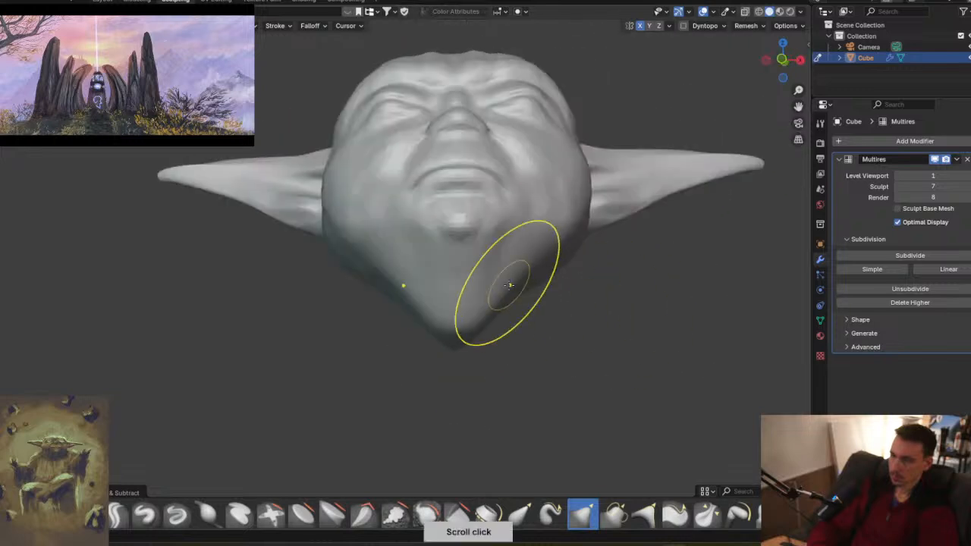
{"action": "mouse_move", "coordinate": [563, 336]}
{"action": "middle_mouse_down"}
{"action": "mouse_move", "coordinate": [566, 303]}
{"action": "mouse_move", "coordinate": [588, 313]}
{"action": "middle_mouse_up"}
{"action": "middle_click", "coordinate": [411, 282]}
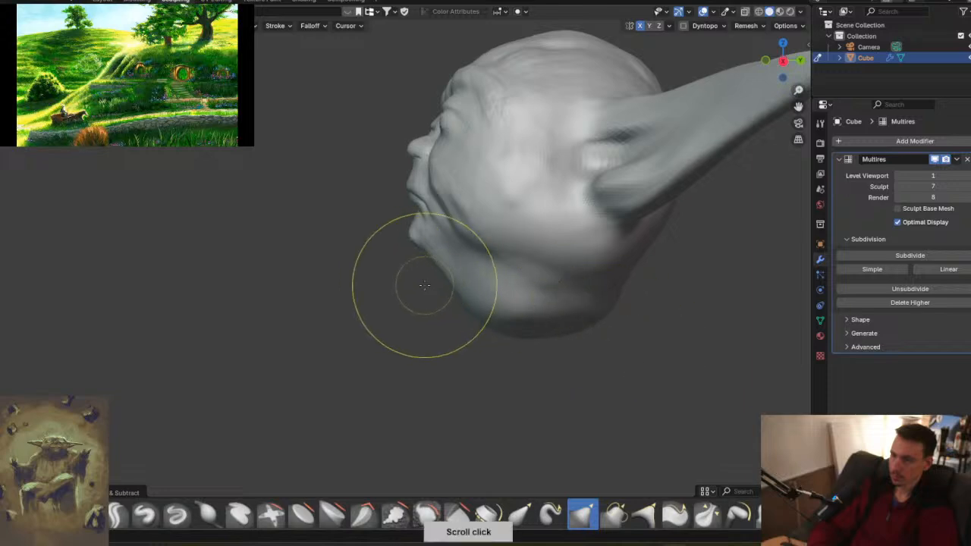
{"action": "key", "text": "z"}
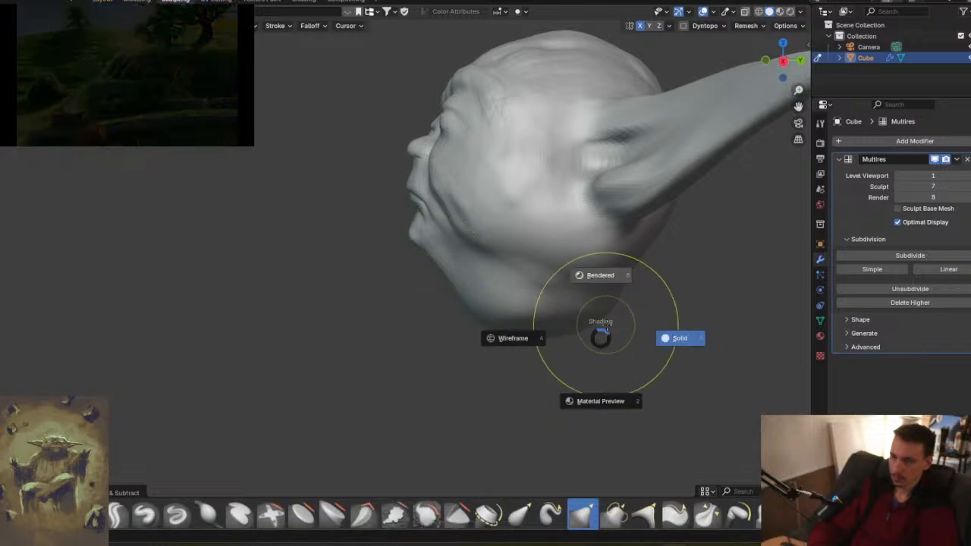
{"action": "left_click", "coordinate": [532, 396]}
{"action": "key", "text": "z"}
{"action": "left_click", "coordinate": [629, 286]}
- Extend the rear of the neck downward and widen its lower corners symmetrically with the Grab brush
{"action": "middle_click_drag", "start_coordinate": [624, 296], "coordinate": [459, 274]}
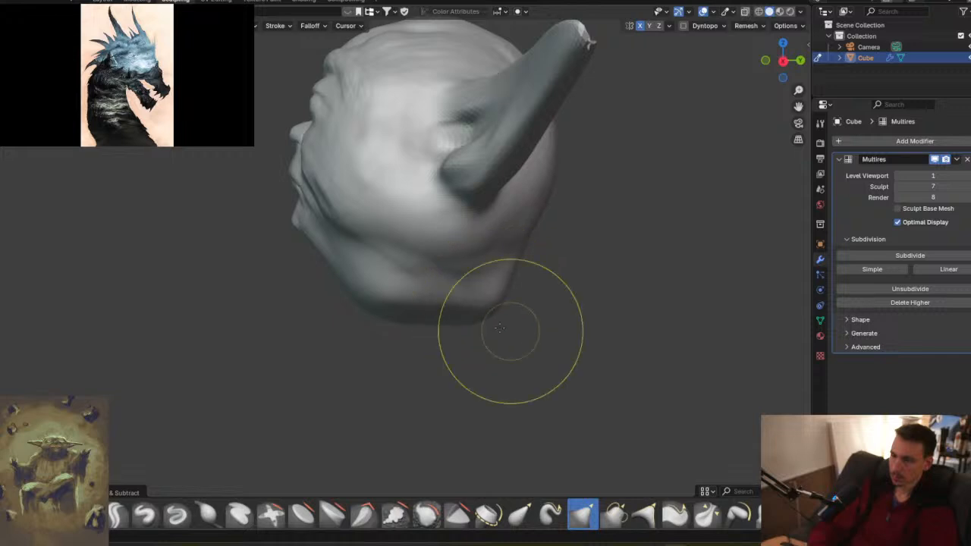
{"action": "mouse_move", "coordinate": [444, 277]}
{"action": "middle_mouse_down"}
{"action": "mouse_move", "coordinate": [545, 242]}
{"action": "mouse_move", "coordinate": [506, 281]}
{"action": "middle_mouse_up"}
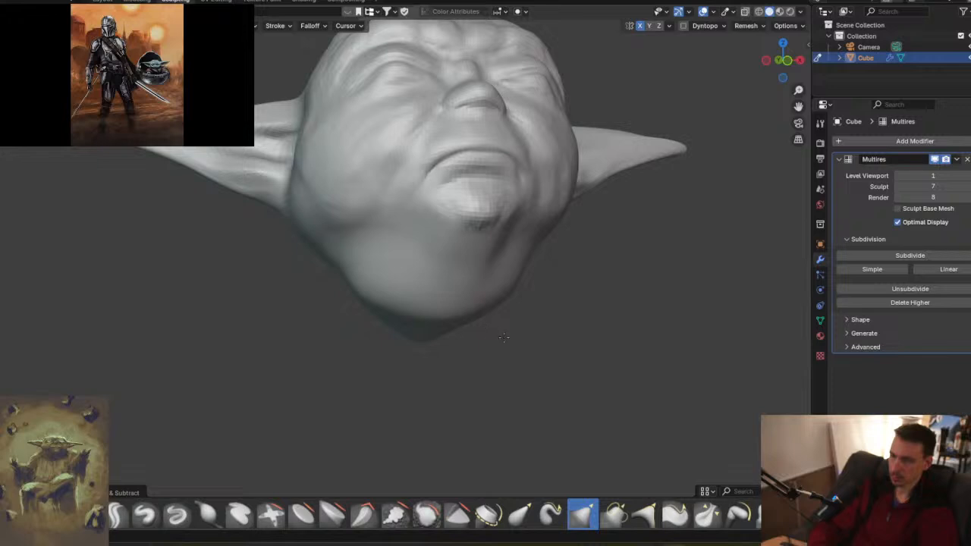
{"action": "middle_click_drag", "start_coordinate": [481, 322], "coordinate": [553, 299]}
{"action": "middle_click_drag", "start_coordinate": [481, 321], "coordinate": [520, 310]}
{"action": "left_click_drag", "start_coordinate": [509, 309], "coordinate": [545, 334]}
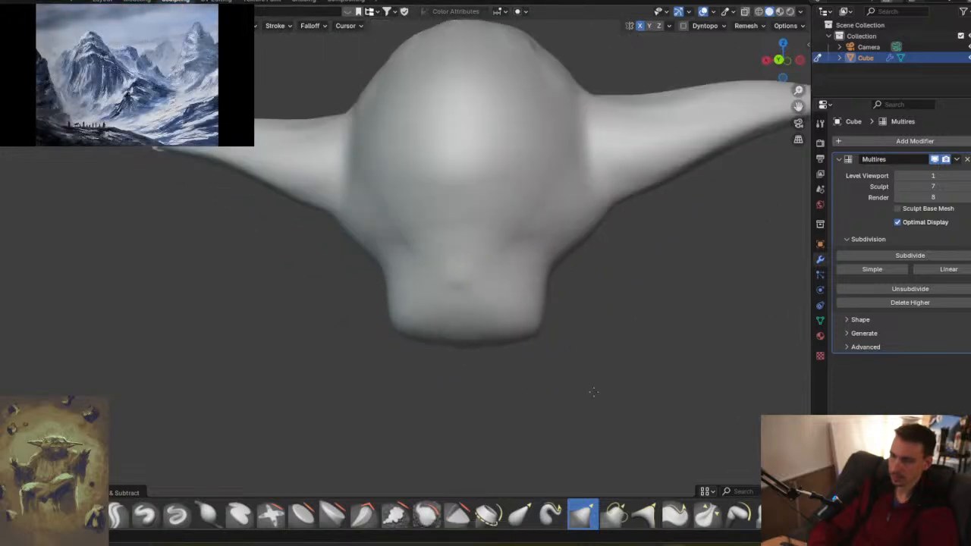
- Reshape the neck and throat below the jaw with the Grab brush, then switch to an add-and-subtract sculpting brush
{"action": "middle_click_drag", "start_coordinate": [557, 353], "coordinate": [438, 336]}
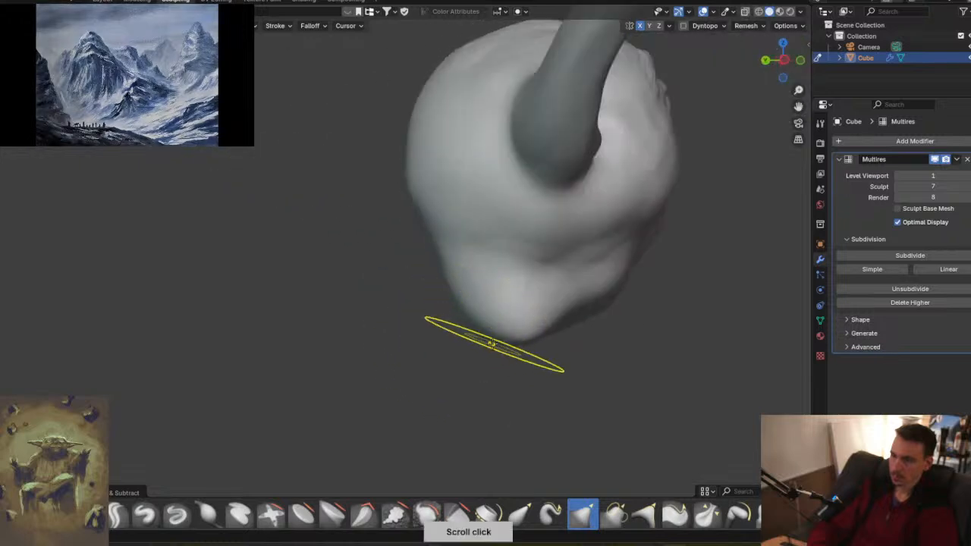
{"action": "middle_click_drag", "start_coordinate": [538, 357], "coordinate": [438, 249]}
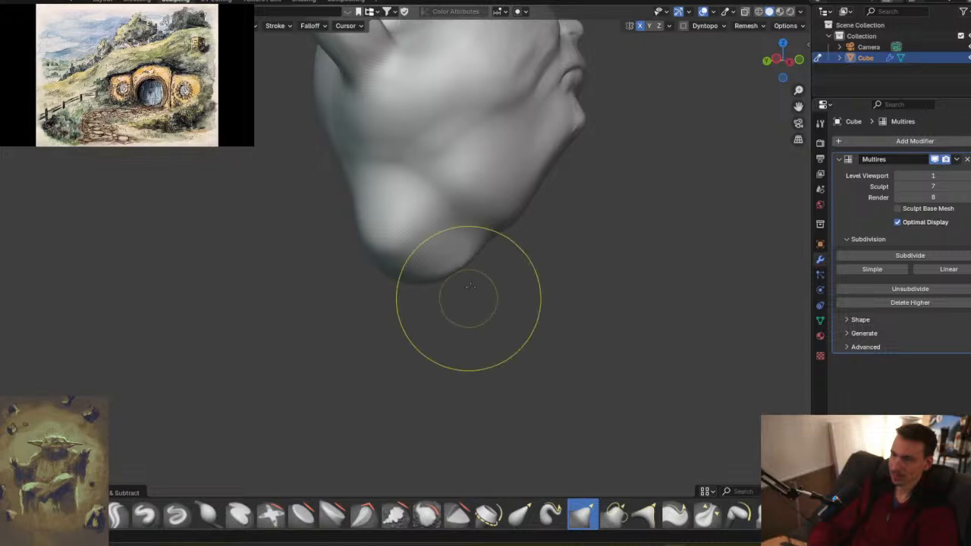
{"action": "mouse_move", "coordinate": [478, 232]}
{"action": "middle_mouse_down"}
{"action": "mouse_move", "coordinate": [451, 234]}
{"action": "mouse_move", "coordinate": [485, 201]}
{"action": "mouse_move", "coordinate": [459, 278]}
{"action": "middle_mouse_up"}
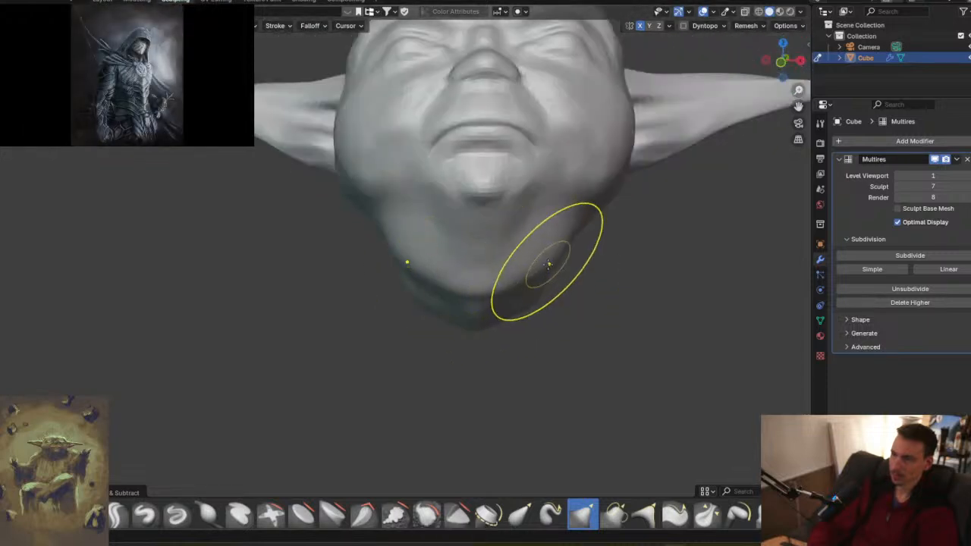
{"action": "mouse_move", "coordinate": [522, 237]}
{"action": "middle_mouse_down"}
{"action": "mouse_move", "coordinate": [529, 243]}
{"action": "mouse_move", "coordinate": [448, 285]}
{"action": "middle_mouse_up"}
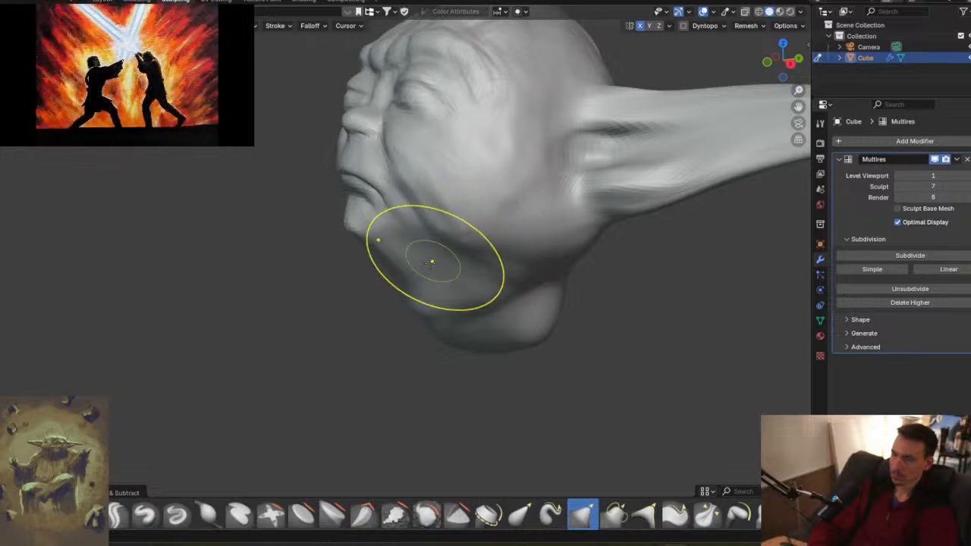
{"action": "left_click", "coordinate": [21, 514]}
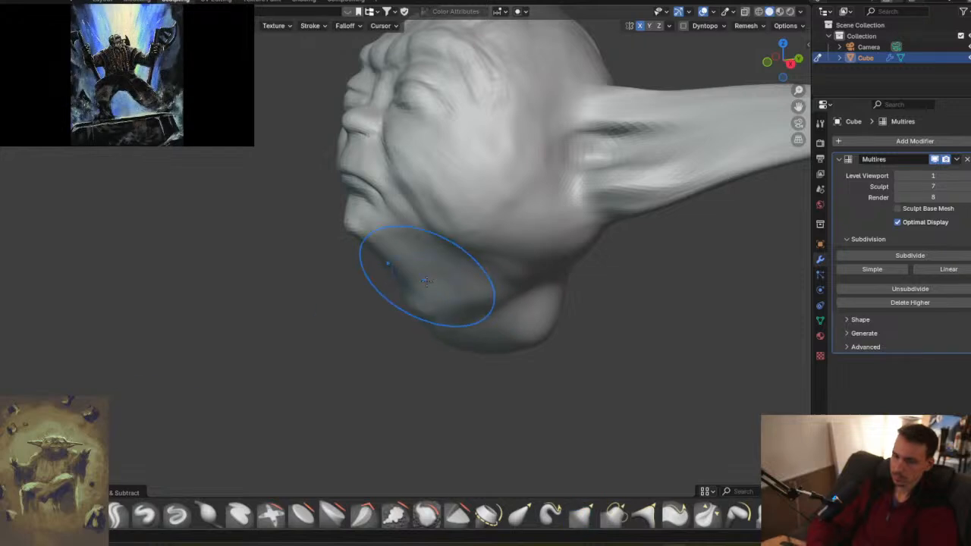
- Shrink the brush and sculpt diagonal skin folds running from the lower cheek and jaw down onto the throat
{"action": "key", "text": "f"}
{"action": "left_click", "coordinate": [470, 282]}
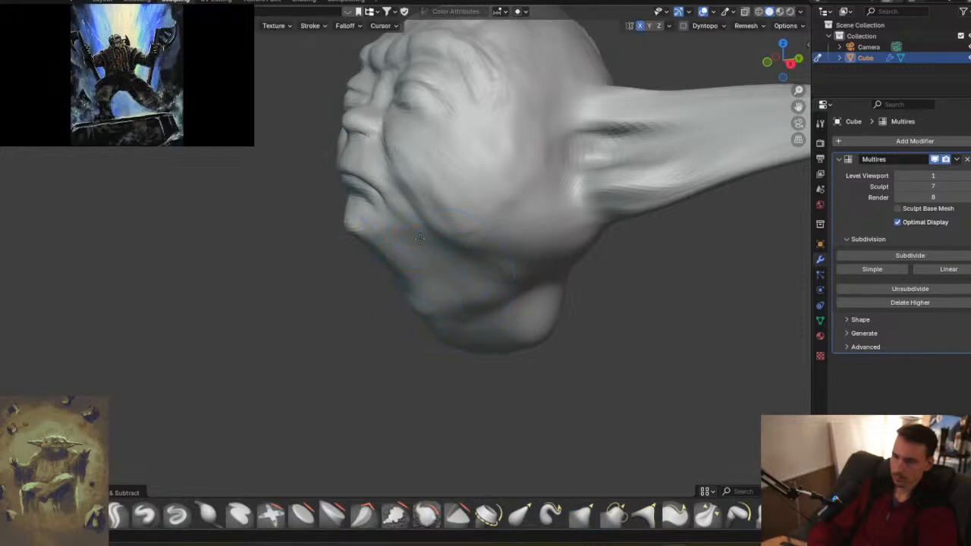
{"action": "middle_click_drag", "start_coordinate": [445, 250], "coordinate": [430, 266]}
{"action": "middle_click_drag", "start_coordinate": [415, 224], "coordinate": [437, 274]}
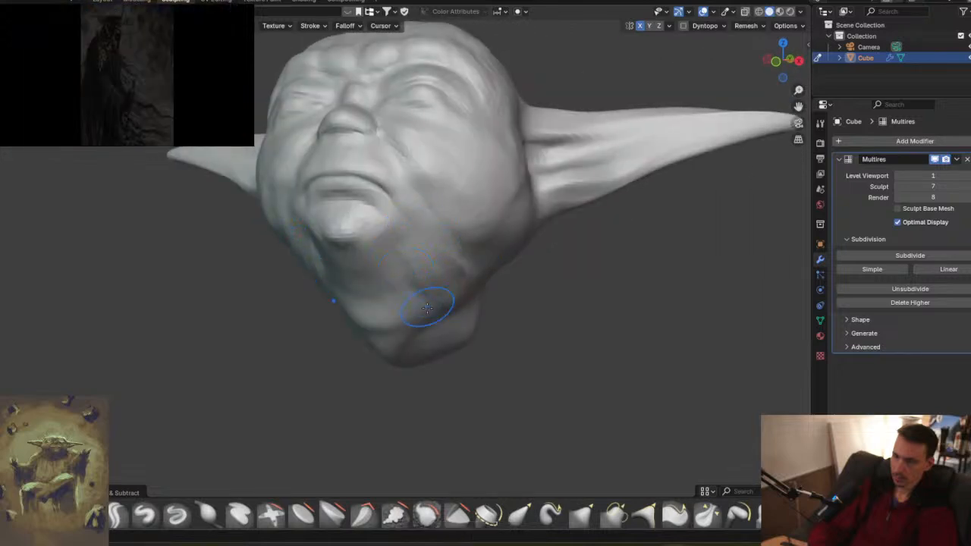
{"action": "middle_click_drag", "start_coordinate": [505, 274], "coordinate": [456, 259]}
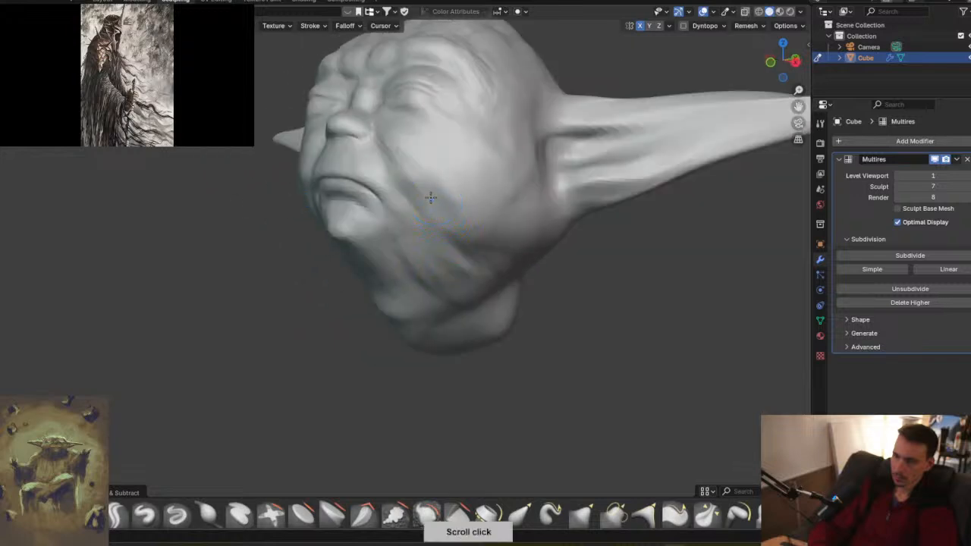
{"action": "middle_click_drag", "start_coordinate": [431, 198], "coordinate": [438, 201]}
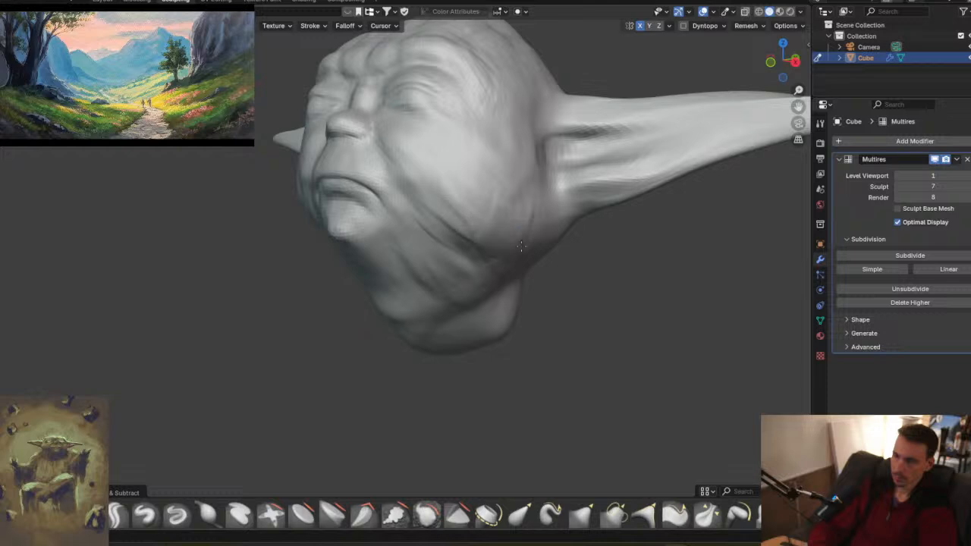
- Extend the skin folds backward along the side of the jaw beneath the cheek
{"action": "middle_click_drag", "start_coordinate": [538, 270], "coordinate": [509, 265]}
{"action": "left_click_drag", "start_coordinate": [493, 234], "coordinate": [562, 263]}
{"action": "left_click_drag", "start_coordinate": [502, 257], "coordinate": [549, 286]}
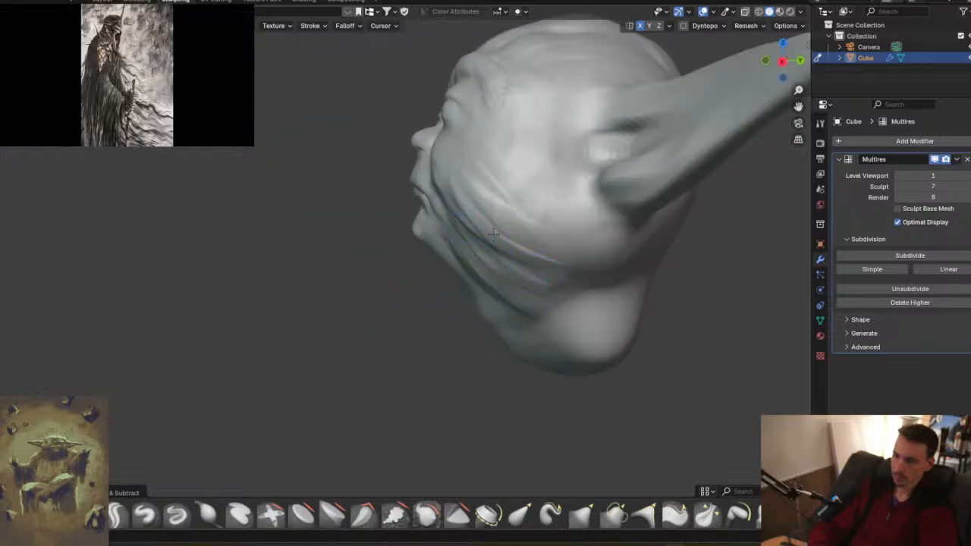
{"action": "left_click_drag", "start_coordinate": [491, 261], "coordinate": [485, 268]}
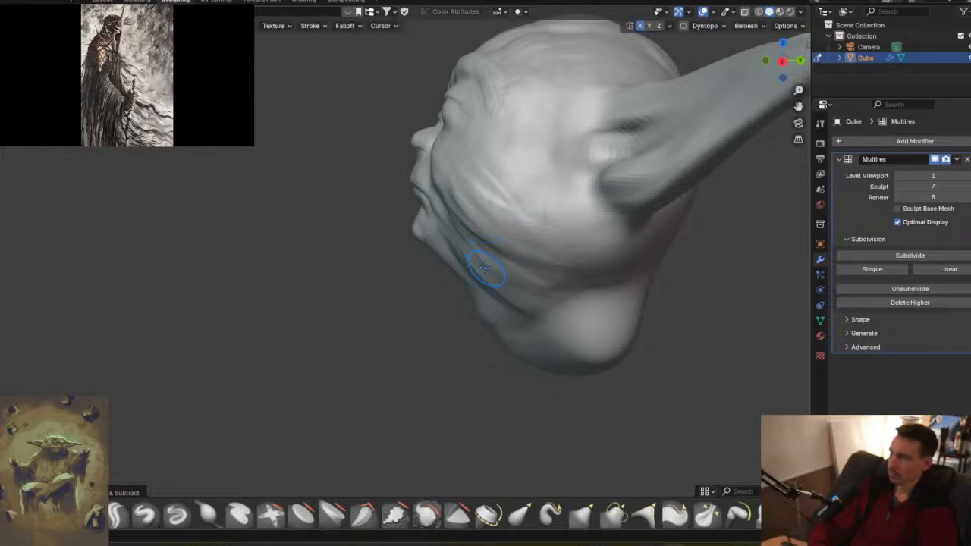
{"action": "mouse_move", "coordinate": [470, 249]}
{"action": "middle_mouse_down"}
{"action": "mouse_move", "coordinate": [545, 262]}
{"action": "mouse_move", "coordinate": [514, 286]}
{"action": "mouse_move", "coordinate": [522, 299]}
{"action": "middle_mouse_up"}
- Sculpt the lower eyelids and the hollows beneath the eyes with short strokes on the symmetrical face
{"action": "middle_click_drag", "start_coordinate": [531, 256], "coordinate": [393, 239]}
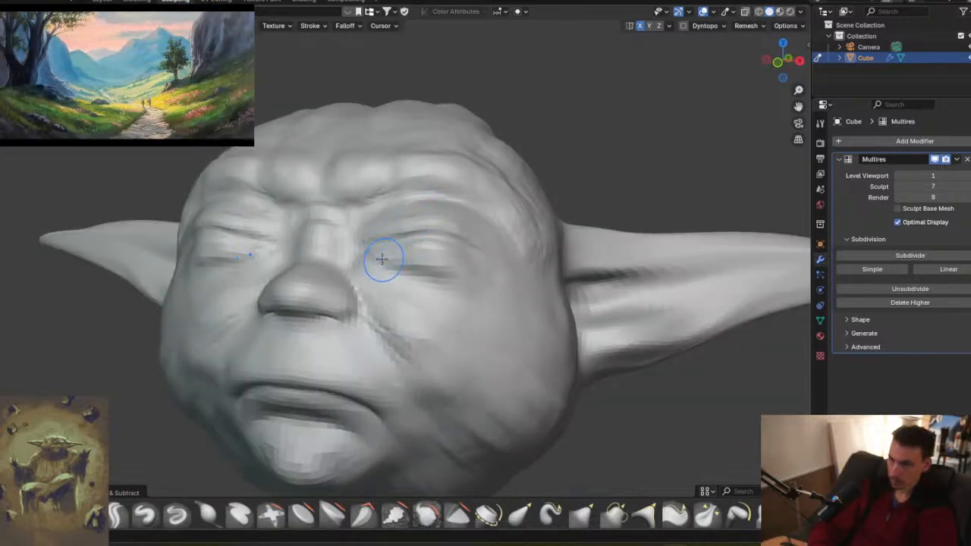
{"action": "left_click_drag", "start_coordinate": [408, 260], "coordinate": [450, 264]}
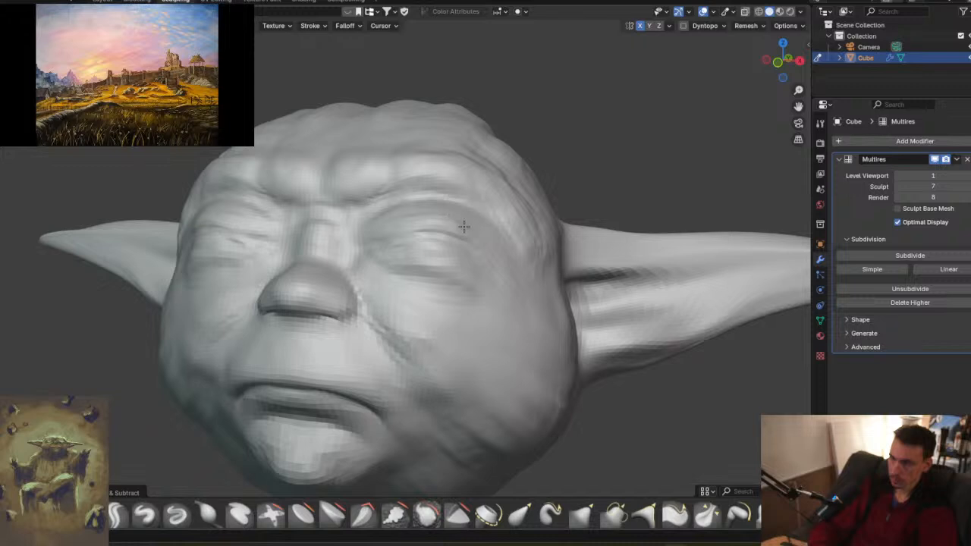
{"action": "mouse_move", "coordinate": [440, 286]}
{"action": "middle_mouse_down"}
{"action": "mouse_move", "coordinate": [501, 254]}
{"action": "mouse_move", "coordinate": [484, 252]}
{"action": "mouse_move", "coordinate": [518, 339]}
{"action": "mouse_move", "coordinate": [531, 270]}
{"action": "mouse_move", "coordinate": [427, 283]}
{"action": "mouse_move", "coordinate": [493, 273]}
{"action": "mouse_move", "coordinate": [427, 275]}
{"action": "mouse_move", "coordinate": [422, 243]}
{"action": "mouse_move", "coordinate": [423, 256]}
{"action": "middle_mouse_up"}
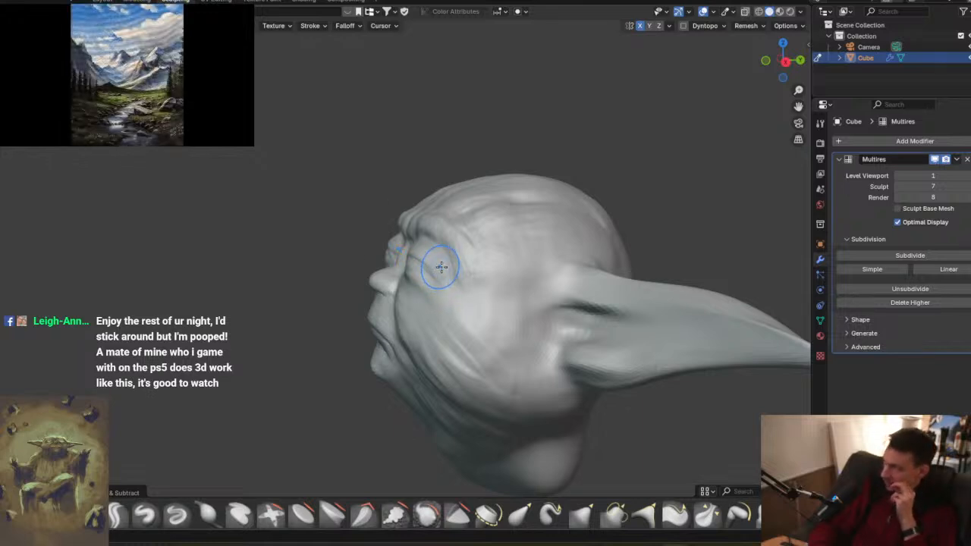
{"action": "mouse_move", "coordinate": [389, 277]}
{"action": "middle_mouse_down"}
{"action": "mouse_move", "coordinate": [425, 267]}
{"action": "mouse_move", "coordinate": [434, 292]}
{"action": "mouse_move", "coordinate": [473, 268]}
{"action": "mouse_move", "coordinate": [531, 280]}
{"action": "middle_mouse_up"}
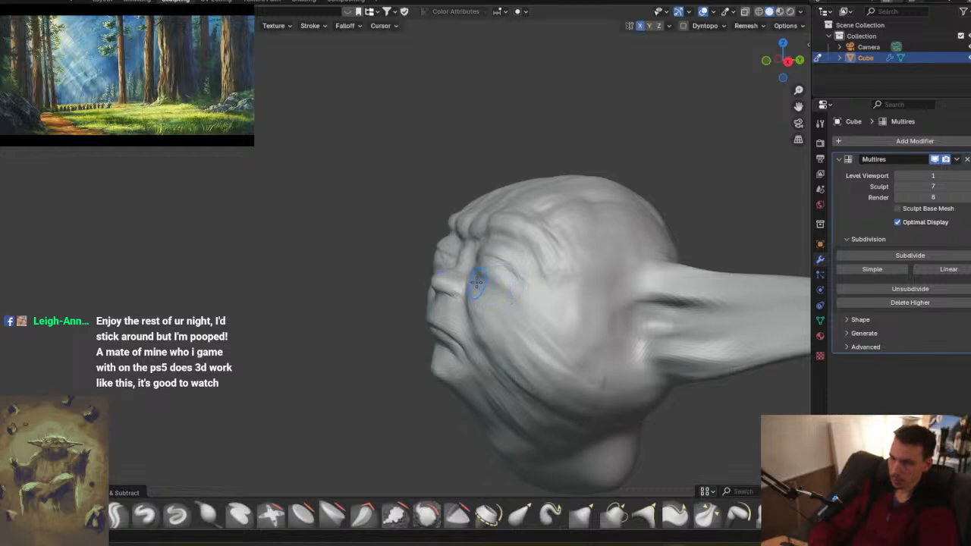
{"action": "middle_click_drag", "start_coordinate": [496, 275], "coordinate": [503, 245], "text": "ctrl"}
{"action": "middle_click_drag", "start_coordinate": [511, 301], "coordinate": [470, 236]}
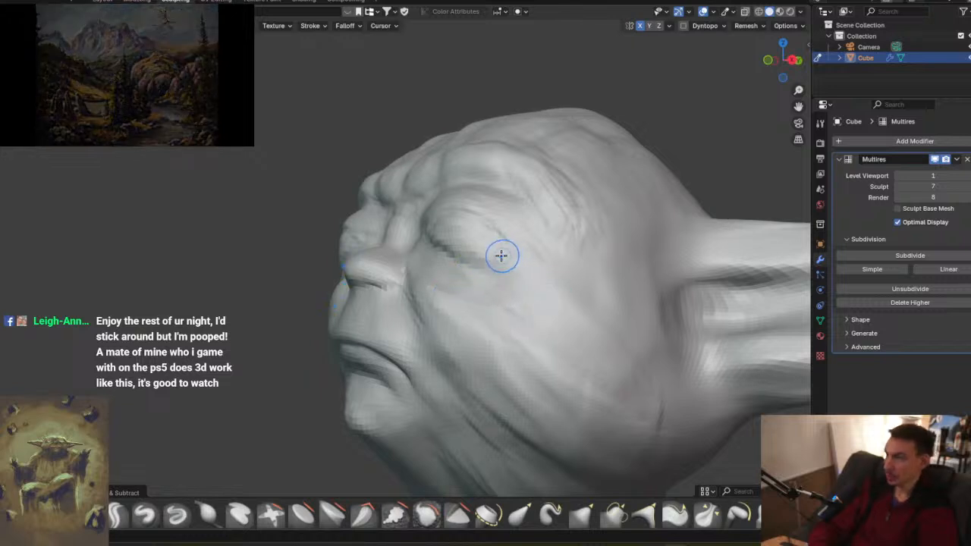
- Carve creases below the eye and toward its outer corner, then soften the socket around the lower lid
{"action": "left_click_drag", "start_coordinate": [519, 267], "coordinate": [479, 274]}
{"action": "mouse_move", "coordinate": [553, 266]}
{"action": "left_mouse_down"}
{"action": "mouse_move", "coordinate": [557, 251]}
{"action": "mouse_move", "coordinate": [571, 259]}
{"action": "mouse_move", "coordinate": [553, 285]}
{"action": "left_mouse_up"}
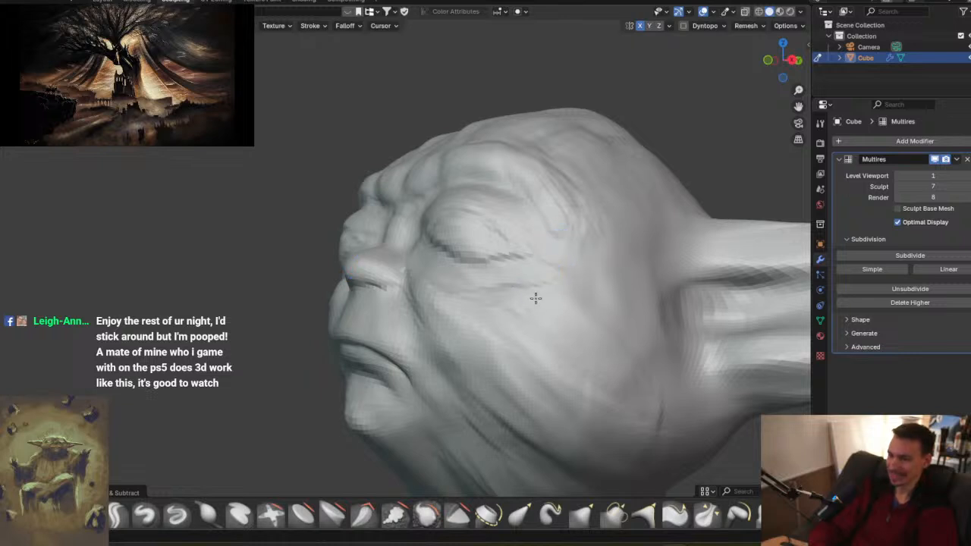
{"action": "left_click_drag", "start_coordinate": [437, 252], "coordinate": [548, 271]}
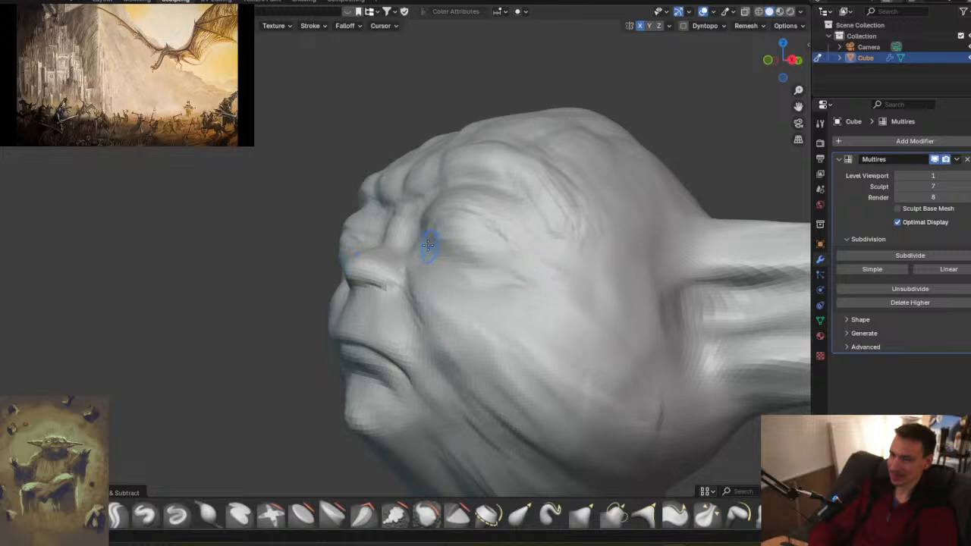
{"action": "left_click_drag", "start_coordinate": [437, 244], "coordinate": [430, 245]}
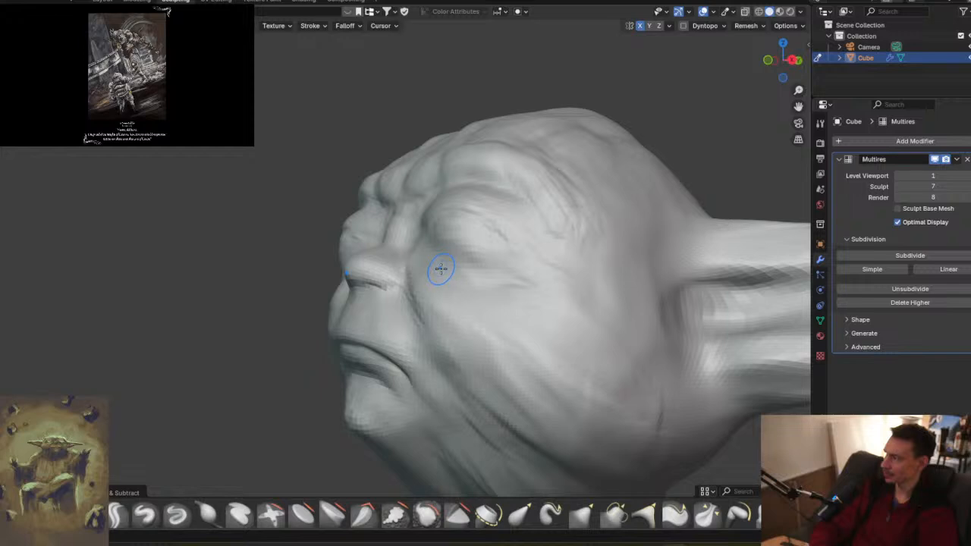
{"action": "mouse_move", "coordinate": [436, 240]}
{"action": "left_mouse_down"}
{"action": "mouse_move", "coordinate": [426, 242]}
{"action": "mouse_move", "coordinate": [453, 240]}
{"action": "left_mouse_up"}
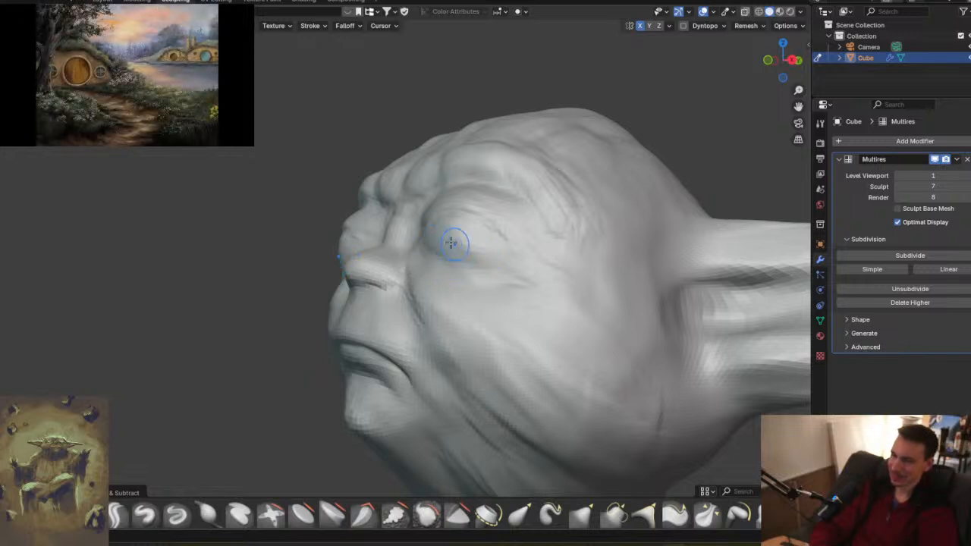
- Refine the wrinkles of the lower cheek and deepen the folds running down the side of the neck
{"action": "middle_click_drag", "start_coordinate": [397, 273], "coordinate": [501, 265]}
{"action": "mouse_move", "coordinate": [447, 227]}
{"action": "middle_mouse_down"}
{"action": "mouse_move", "coordinate": [466, 271]}
{"action": "mouse_move", "coordinate": [433, 227]}
{"action": "middle_mouse_up"}
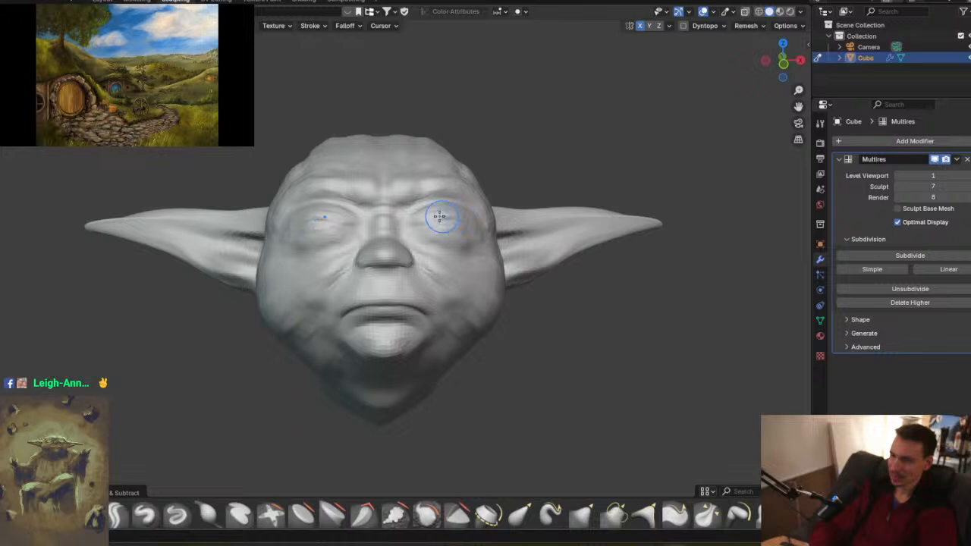
{"action": "middle_click_drag", "start_coordinate": [444, 226], "coordinate": [403, 260]}
{"action": "middle_click_drag", "start_coordinate": [460, 276], "coordinate": [396, 354]}
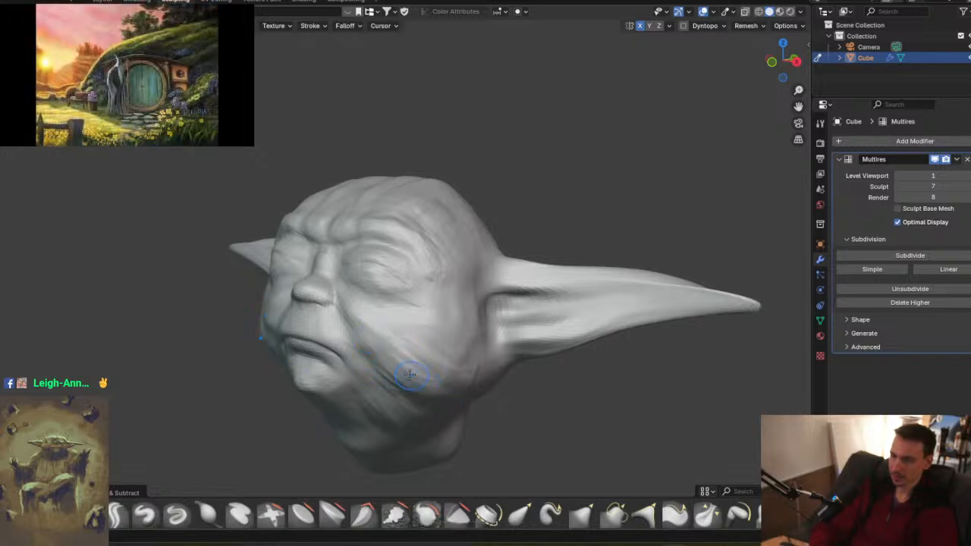
{"action": "middle_click_drag", "start_coordinate": [418, 372], "coordinate": [378, 336]}
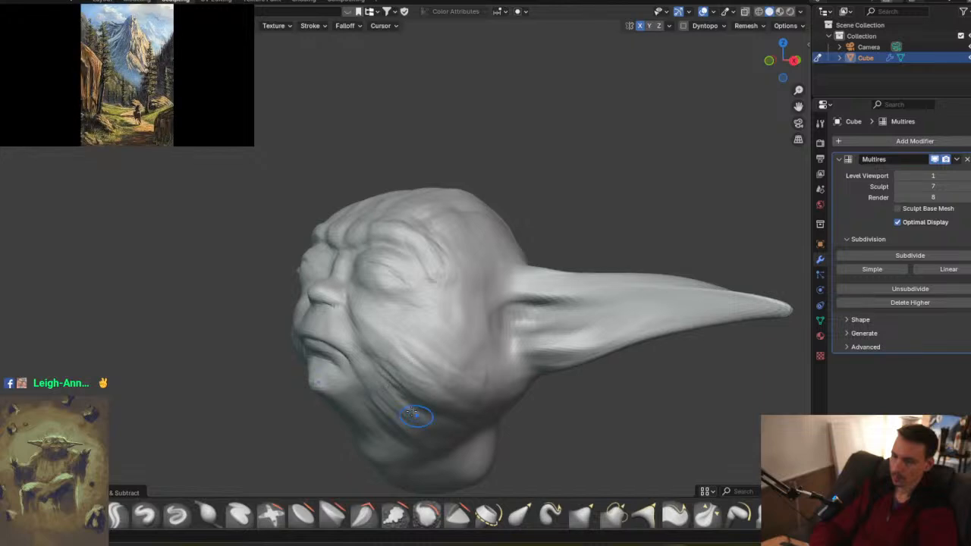
{"action": "middle_click_drag", "start_coordinate": [418, 400], "coordinate": [405, 284]}
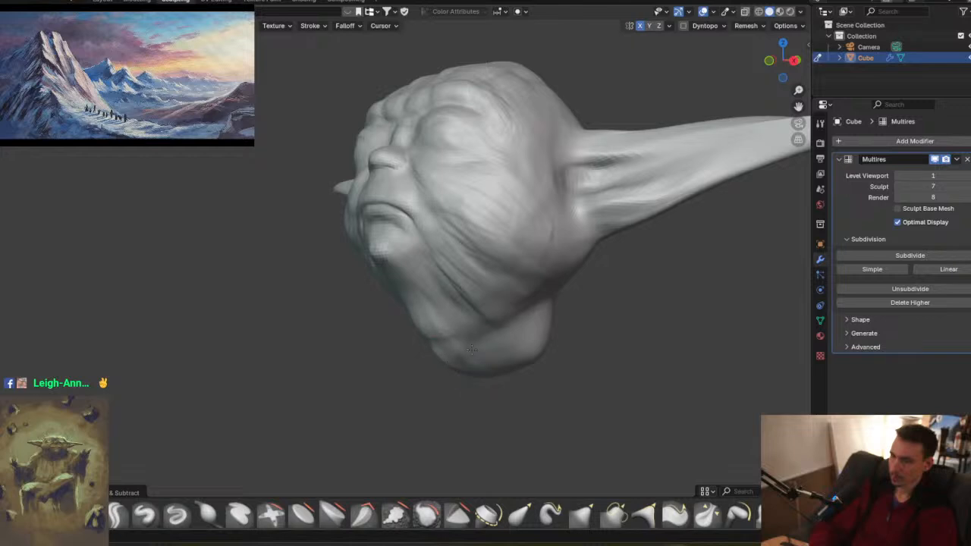
- Define the closed eyelids by carving the lower lid crease, smoothing the lid surface and shaping the upper lid fold
{"action": "mouse_move", "coordinate": [476, 266]}
{"action": "middle_mouse_down"}
{"action": "mouse_move", "coordinate": [494, 256]}
{"action": "mouse_move", "coordinate": [425, 323]}
{"action": "mouse_move", "coordinate": [456, 336]}
{"action": "mouse_move", "coordinate": [451, 207]}
{"action": "mouse_move", "coordinate": [445, 213]}
{"action": "middle_mouse_up"}
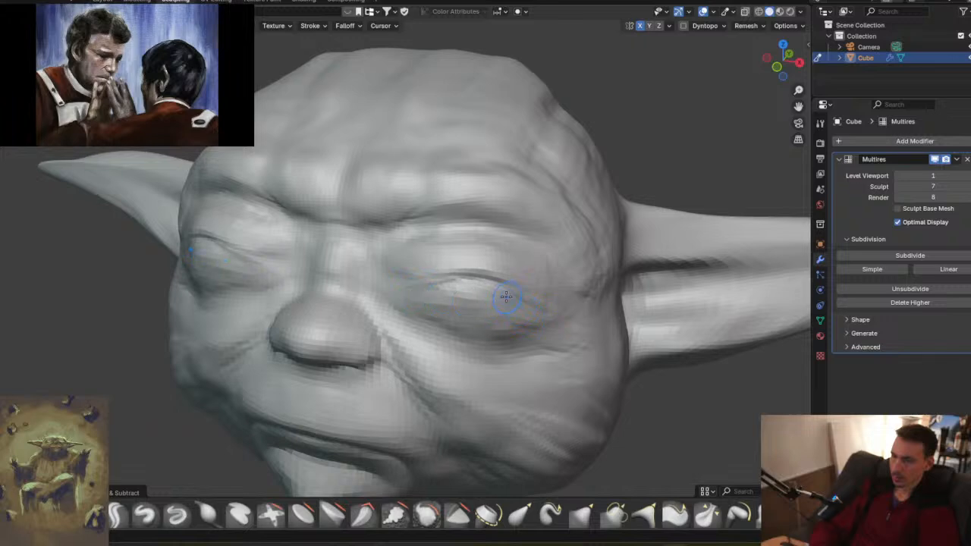
{"action": "middle_click_drag", "start_coordinate": [461, 288], "coordinate": [479, 281]}
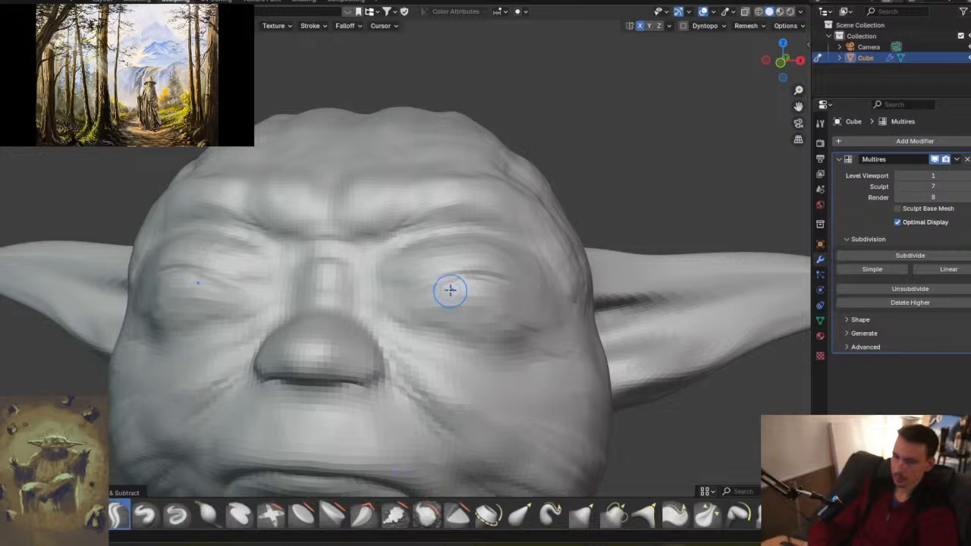
{"action": "mouse_move", "coordinate": [425, 286]}
{"action": "left_mouse_down"}
{"action": "mouse_move", "coordinate": [502, 285]}
{"action": "mouse_move", "coordinate": [523, 296]}
{"action": "left_mouse_up"}
{"action": "mouse_move", "coordinate": [443, 275]}
{"action": "left_mouse_down", "text": "shift"}
{"action": "mouse_move", "coordinate": [488, 273]}
{"action": "mouse_move", "coordinate": [497, 287]}
{"action": "mouse_move", "coordinate": [405, 290]}
{"action": "mouse_move", "coordinate": [453, 280]}
{"action": "mouse_move", "coordinate": [432, 287]}
{"action": "mouse_move", "coordinate": [455, 339]}
{"action": "mouse_move", "coordinate": [489, 347]}
{"action": "left_mouse_up", "text": "shift"}
{"action": "mouse_move", "coordinate": [375, 262]}
{"action": "left_mouse_down"}
{"action": "mouse_move", "coordinate": [445, 243]}
{"action": "mouse_move", "coordinate": [505, 243]}
{"action": "left_mouse_up"}
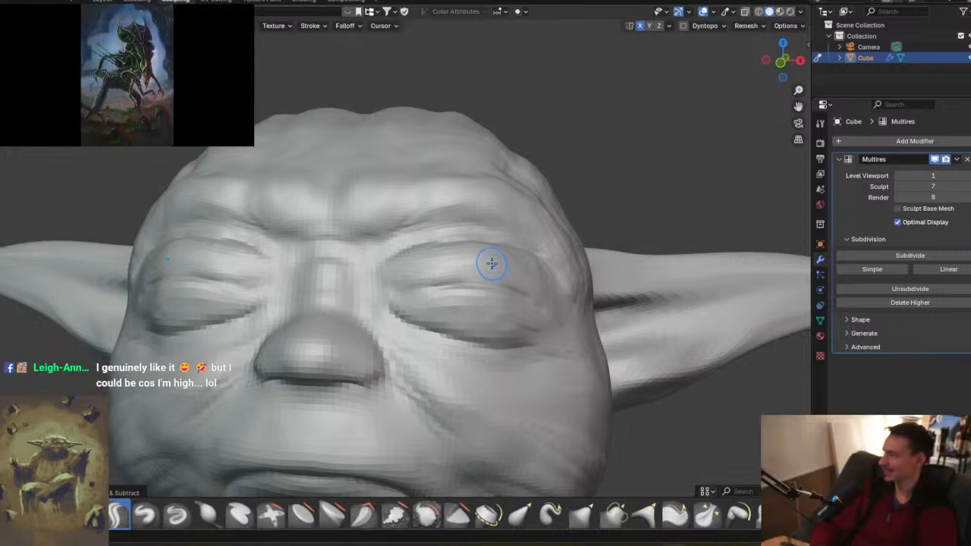
- Build up the upper eyelids and shape their inner corners beside the nose bridge
{"action": "middle_click_drag", "start_coordinate": [495, 263], "coordinate": [482, 261]}
{"action": "mouse_move", "coordinate": [453, 272]}
{"action": "middle_mouse_down"}
{"action": "mouse_move", "coordinate": [503, 288]}
{"action": "mouse_move", "coordinate": [420, 234]}
{"action": "mouse_move", "coordinate": [386, 254]}
{"action": "mouse_move", "coordinate": [455, 265]}
{"action": "mouse_move", "coordinate": [364, 282]}
{"action": "middle_mouse_up"}
{"action": "mouse_move", "coordinate": [386, 245]}
{"action": "middle_mouse_down"}
{"action": "mouse_move", "coordinate": [445, 202]}
{"action": "mouse_move", "coordinate": [364, 221]}
{"action": "middle_mouse_up"}
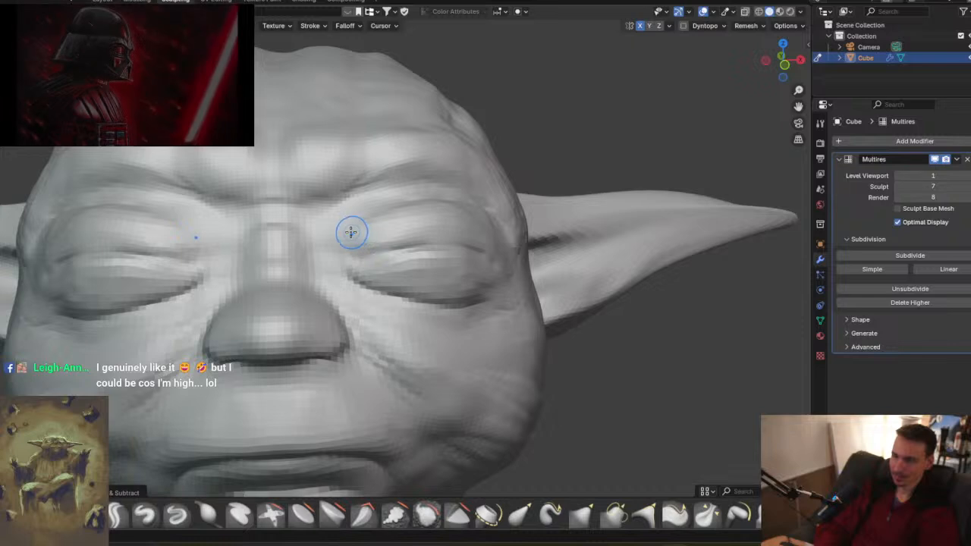
{"action": "left_click_drag", "start_coordinate": [400, 208], "coordinate": [430, 200]}
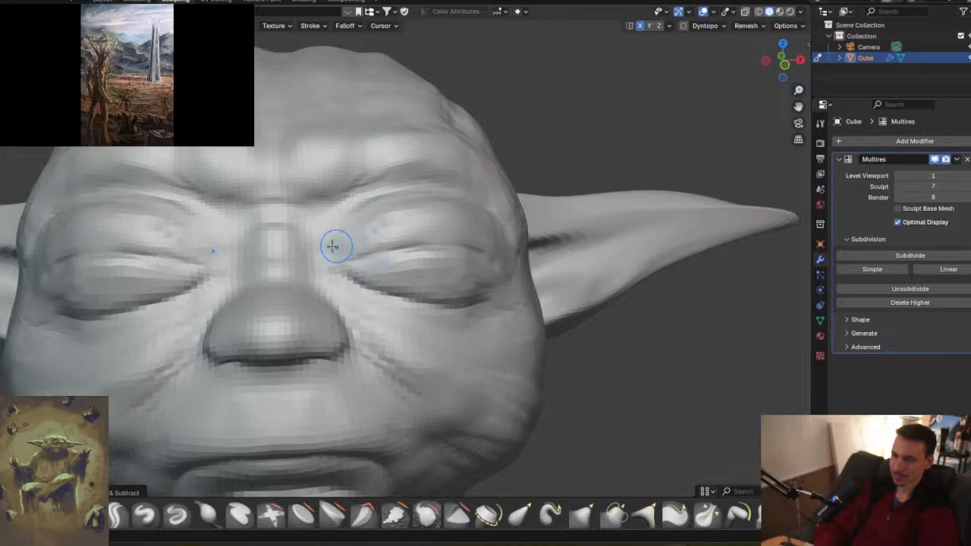
{"action": "left_click_drag", "start_coordinate": [336, 238], "coordinate": [410, 230]}
- Add fine wrinkles across the cheek, temple and side of the skull around the ear base
{"action": "middle_click_drag", "start_coordinate": [382, 220], "coordinate": [417, 311]}
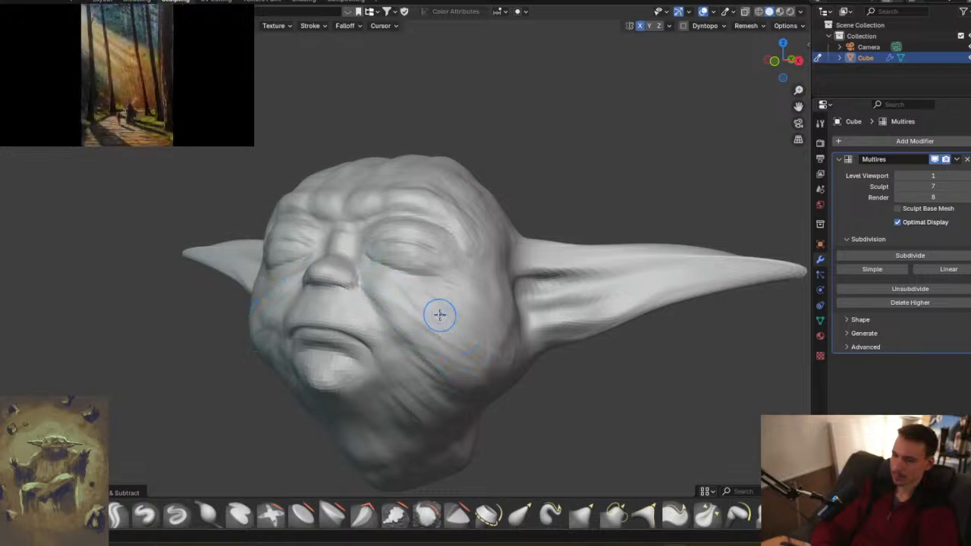
{"action": "middle_click_drag", "start_coordinate": [501, 336], "coordinate": [507, 336]}
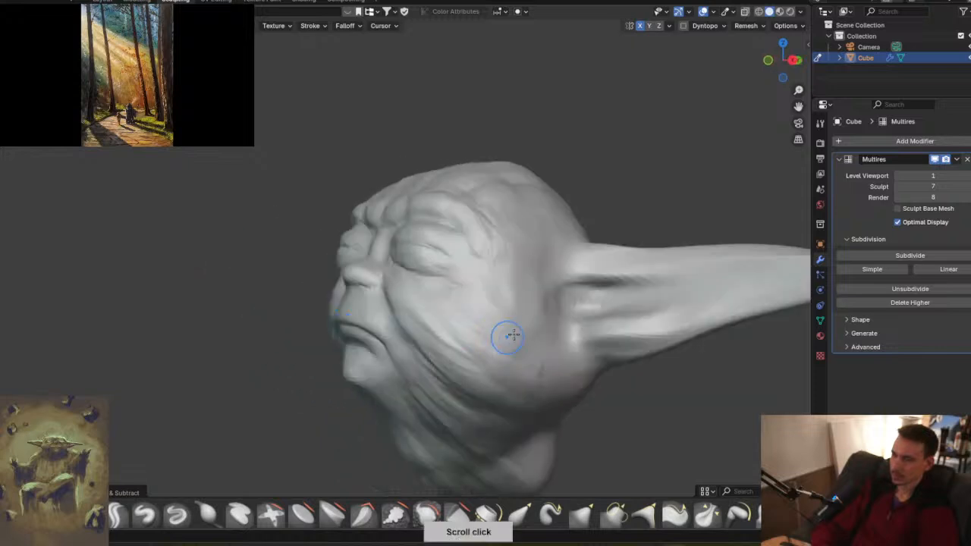
{"action": "left_click_drag", "start_coordinate": [527, 339], "coordinate": [494, 368]}
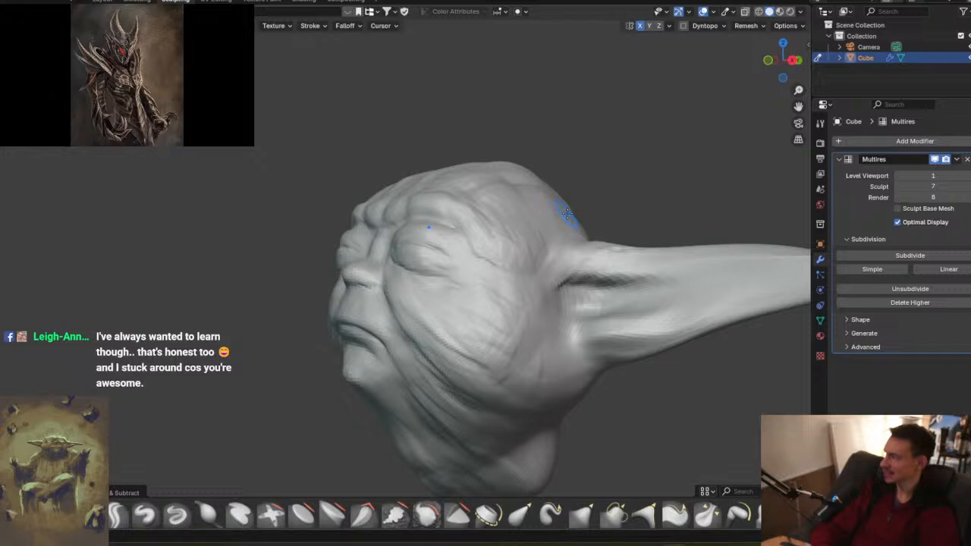
{"action": "middle_click_drag", "start_coordinate": [573, 203], "coordinate": [531, 232]}
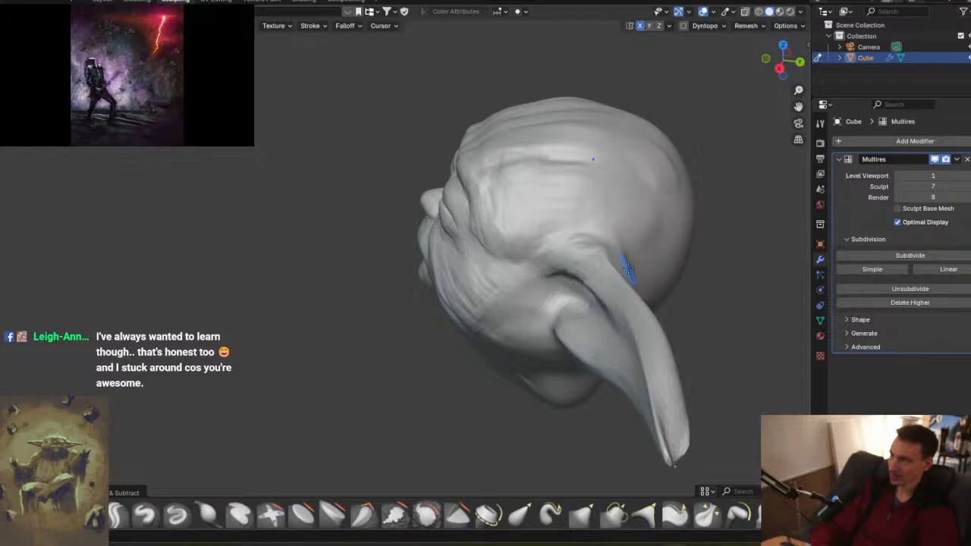
{"action": "mouse_move", "coordinate": [652, 253]}
{"action": "middle_mouse_down"}
{"action": "mouse_move", "coordinate": [614, 217]}
{"action": "mouse_move", "coordinate": [654, 260]}
{"action": "mouse_move", "coordinate": [633, 287]}
{"action": "middle_mouse_up"}
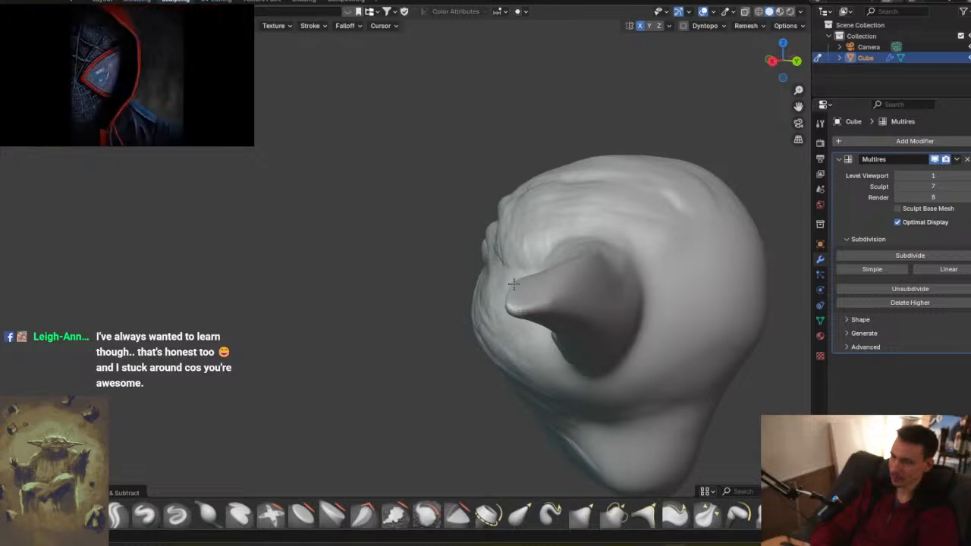
- Sculpt a raised, curled lobe ridge with a hollow beneath it at the lower base of the ear
{"action": "middle_click_drag", "start_coordinate": [545, 271], "coordinate": [631, 272]}
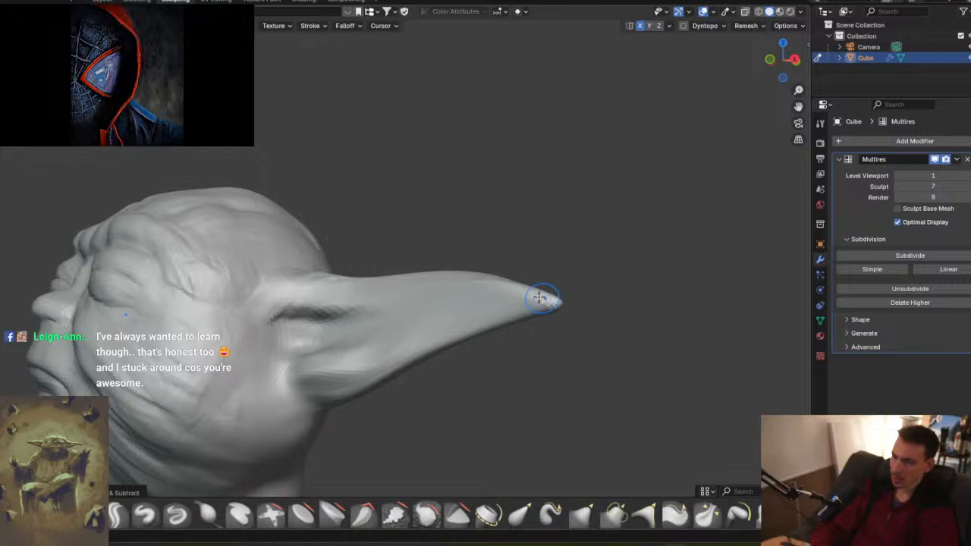
{"action": "middle_click_drag", "start_coordinate": [517, 258], "coordinate": [481, 254]}
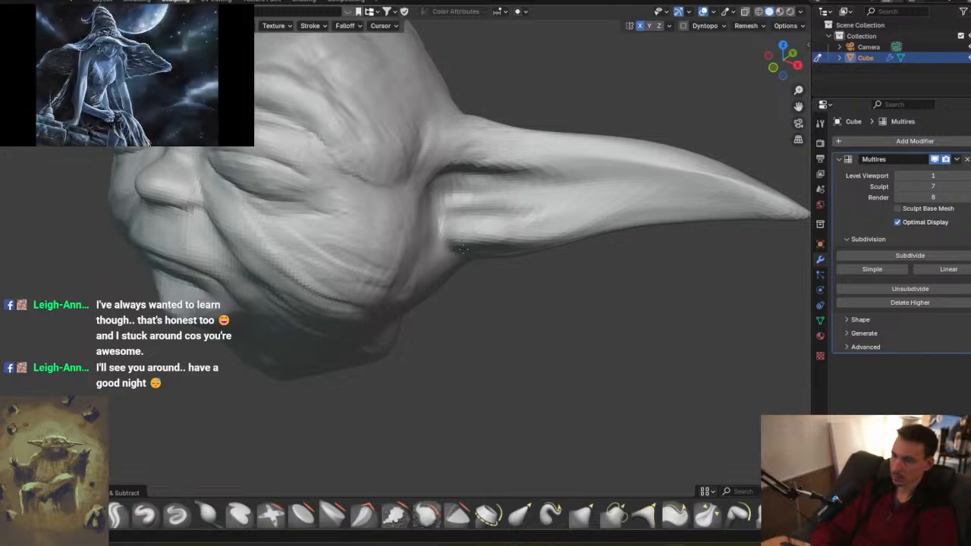
{"action": "mouse_move", "coordinate": [479, 216]}
{"action": "left_mouse_down"}
{"action": "mouse_move", "coordinate": [499, 223]}
{"action": "mouse_move", "coordinate": [486, 223]}
{"action": "left_mouse_up"}
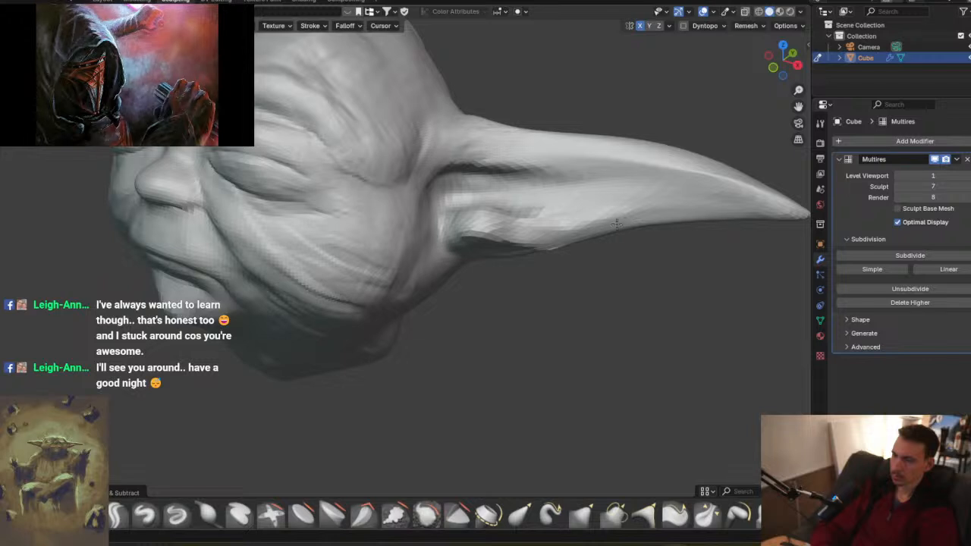
{"action": "middle_click_drag", "start_coordinate": [460, 279], "coordinate": [440, 235]}
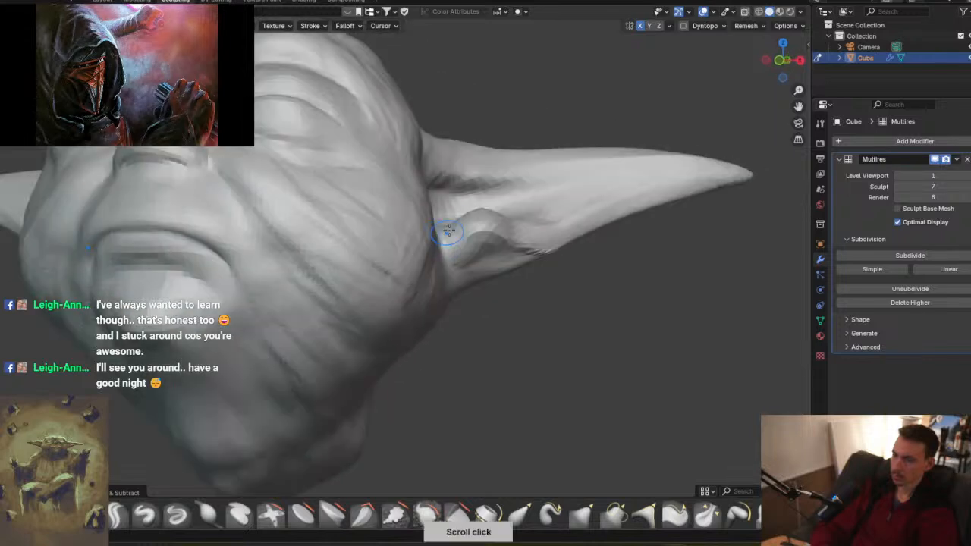
{"action": "left_click_drag", "start_coordinate": [483, 238], "coordinate": [511, 261]}
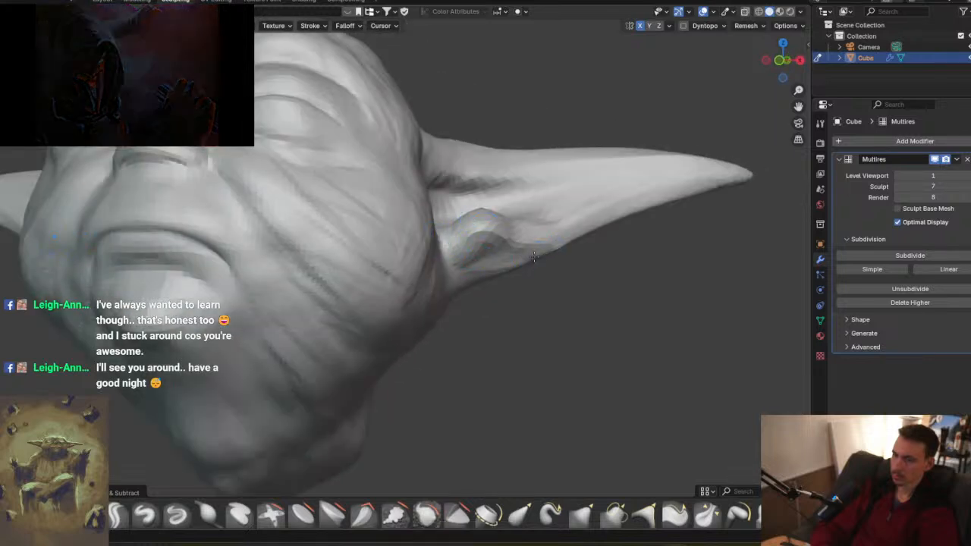
{"action": "middle_click_drag", "start_coordinate": [554, 206], "coordinate": [472, 218]}
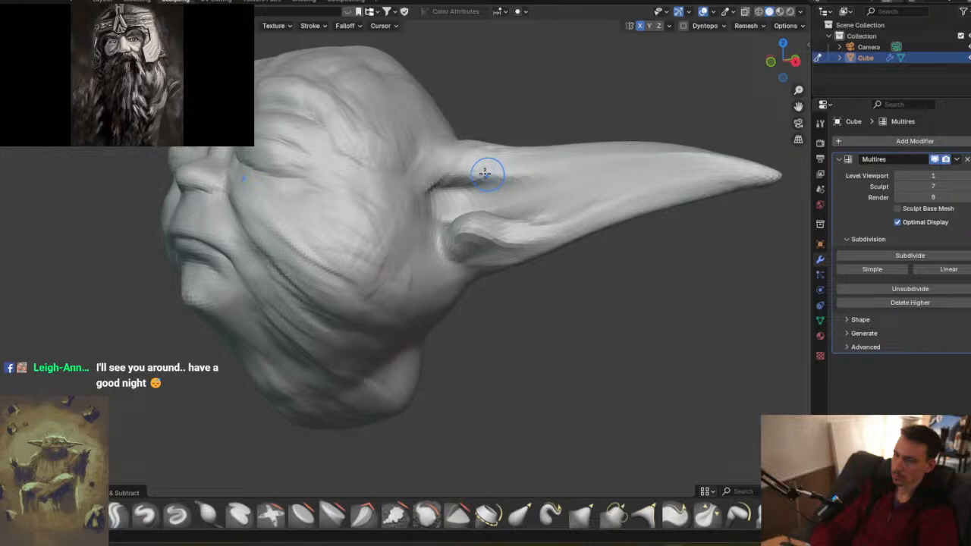
- Carve a long groove beneath the ear's upper rim, running from the ear base out toward the pointed tip
{"action": "left_click_drag", "start_coordinate": [538, 182], "coordinate": [578, 177]}
{"action": "mouse_move", "coordinate": [513, 190]}
{"action": "left_mouse_down"}
{"action": "mouse_move", "coordinate": [502, 190]}
{"action": "mouse_move", "coordinate": [501, 171]}
{"action": "mouse_move", "coordinate": [518, 175]}
{"action": "mouse_move", "coordinate": [493, 168]}
{"action": "mouse_move", "coordinate": [516, 166]}
{"action": "left_mouse_up"}
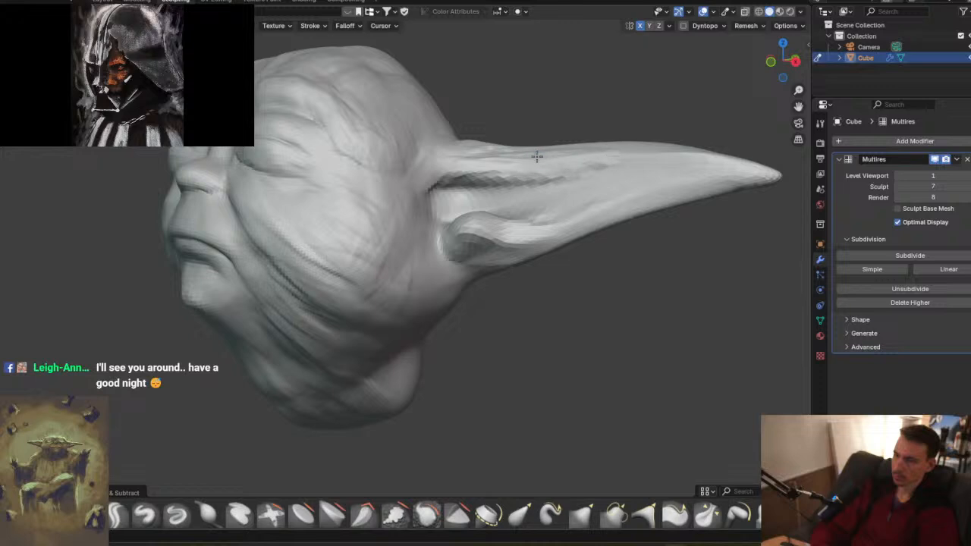
{"action": "mouse_move", "coordinate": [609, 158]}
{"action": "left_mouse_down"}
{"action": "mouse_move", "coordinate": [687, 156]}
{"action": "mouse_move", "coordinate": [772, 174]}
{"action": "left_mouse_up"}
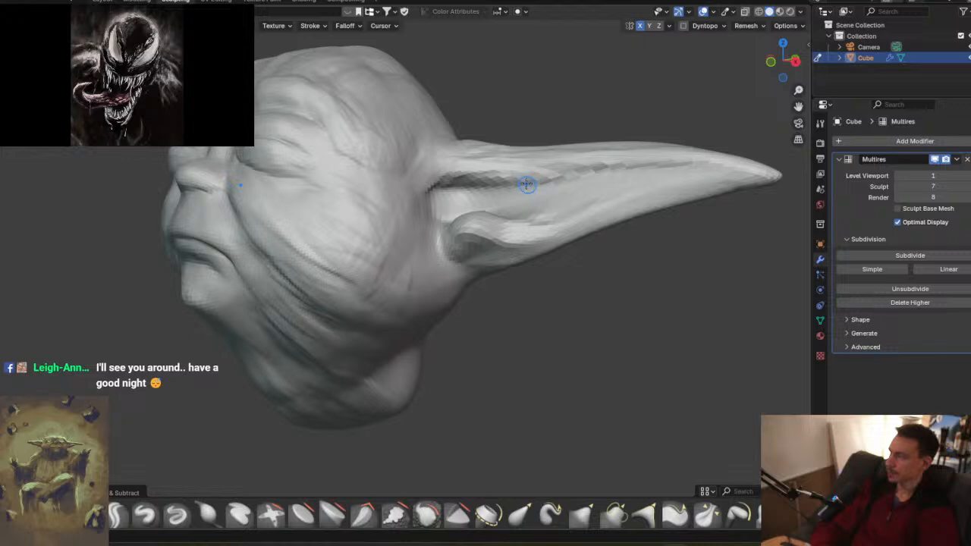
{"action": "middle_click_drag", "start_coordinate": [544, 180], "coordinate": [581, 199]}
{"action": "middle_click_drag", "start_coordinate": [532, 158], "coordinate": [555, 269], "text": "ctrl"}
{"action": "middle_click_drag", "start_coordinate": [526, 214], "coordinate": [491, 210]}
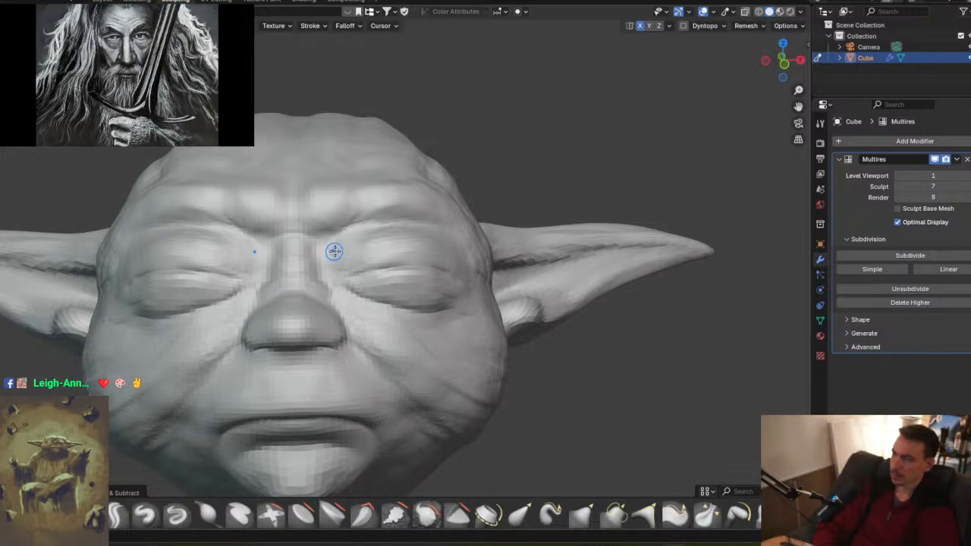
- Sculpt horizontal creases across the nose bridge and define the nostril wings at the sides of the nose
{"action": "mouse_move", "coordinate": [321, 256]}
{"action": "middle_mouse_down"}
{"action": "mouse_move", "coordinate": [427, 310]}
{"action": "mouse_move", "coordinate": [412, 291]}
{"action": "mouse_move", "coordinate": [417, 310]}
{"action": "middle_mouse_up"}
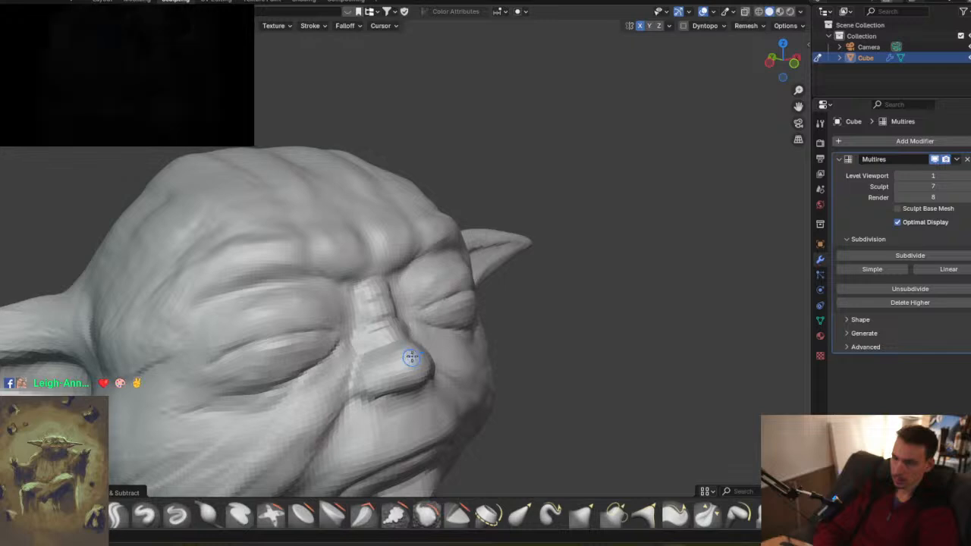
{"action": "mouse_move", "coordinate": [532, 336]}
{"action": "middle_mouse_down"}
{"action": "mouse_move", "coordinate": [428, 308]}
{"action": "mouse_move", "coordinate": [475, 336]}
{"action": "mouse_move", "coordinate": [455, 349]}
{"action": "middle_mouse_up"}
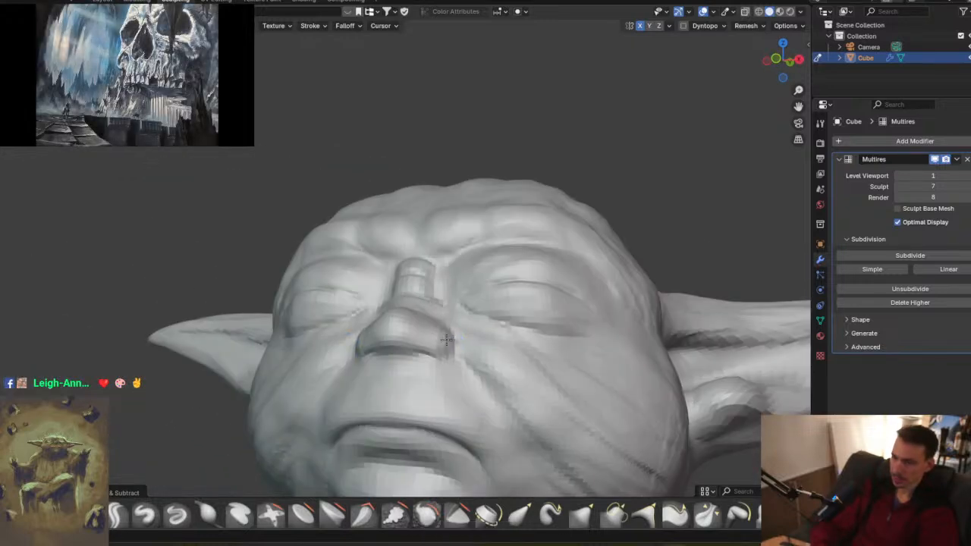
{"action": "mouse_move", "coordinate": [460, 303]}
{"action": "middle_mouse_down"}
{"action": "mouse_move", "coordinate": [427, 336]}
{"action": "mouse_move", "coordinate": [449, 299]}
{"action": "mouse_move", "coordinate": [486, 325]}
{"action": "mouse_move", "coordinate": [453, 310]}
{"action": "middle_mouse_up"}
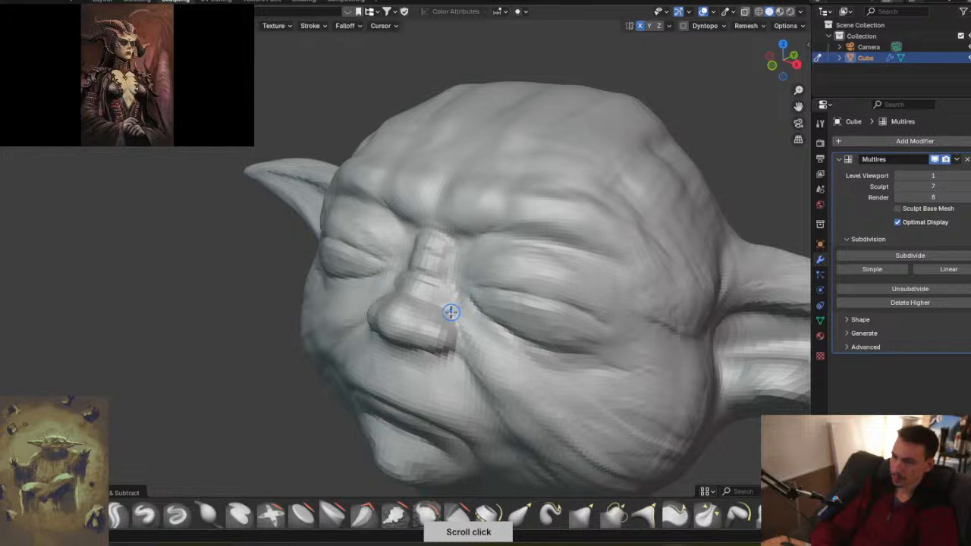
{"action": "mouse_move", "coordinate": [496, 390]}
{"action": "middle_mouse_down"}
{"action": "mouse_move", "coordinate": [516, 318]}
{"action": "mouse_move", "coordinate": [561, 447]}
{"action": "mouse_move", "coordinate": [479, 338]}
{"action": "mouse_move", "coordinate": [421, 307]}
{"action": "mouse_move", "coordinate": [482, 299]}
{"action": "middle_mouse_up"}
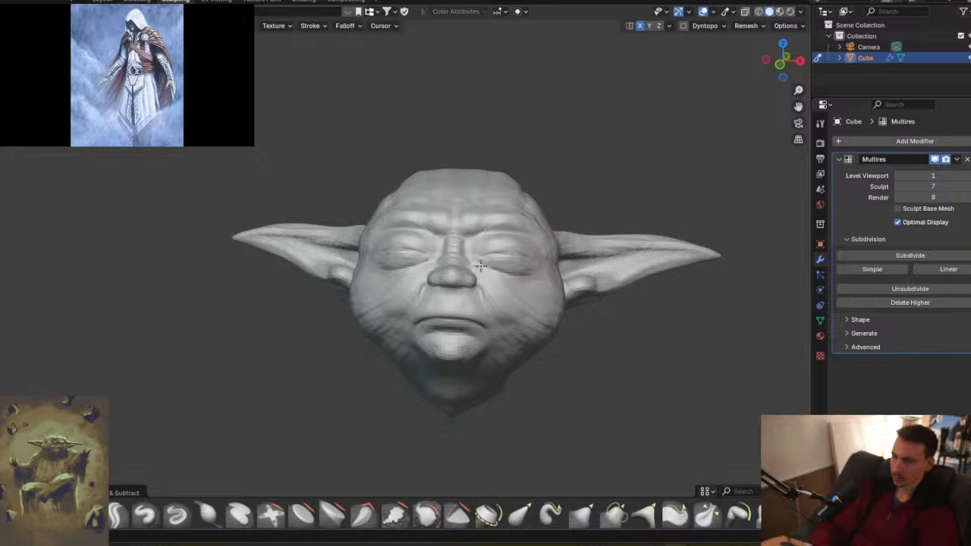
{"action": "middle_click_drag", "start_coordinate": [506, 299], "coordinate": [460, 267]}
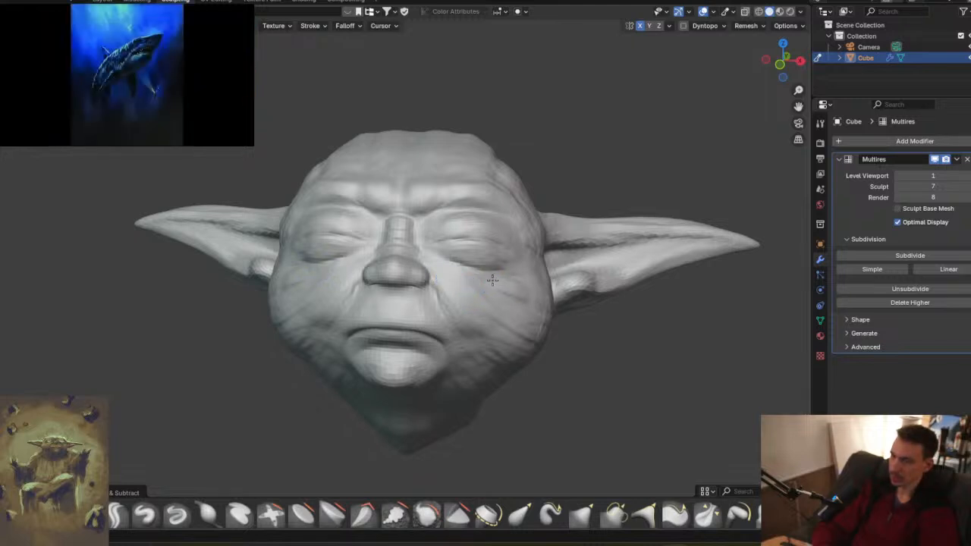
- Carve diagonal folds across the cheek below the eye and deepen the crease running from the nose past the mouth to the jaw
{"action": "middle_click_drag", "start_coordinate": [511, 288], "coordinate": [510, 291]}
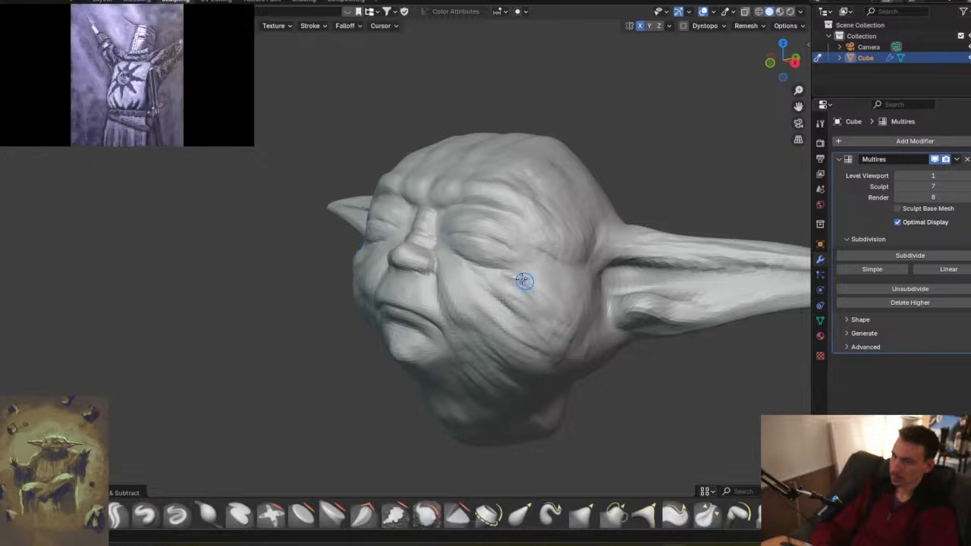
{"action": "left_click_drag", "start_coordinate": [484, 281], "coordinate": [561, 354]}
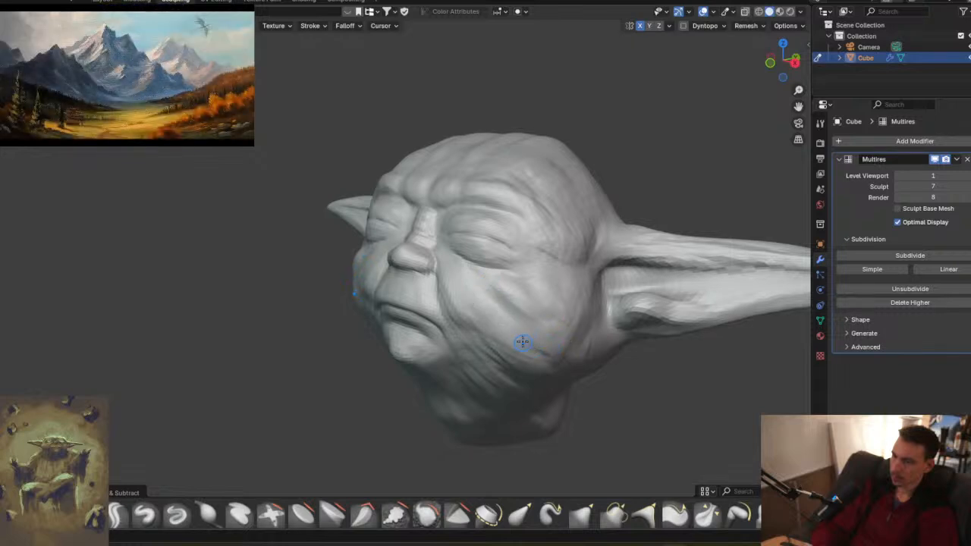
{"action": "middle_click_drag", "start_coordinate": [517, 335], "coordinate": [485, 342]}
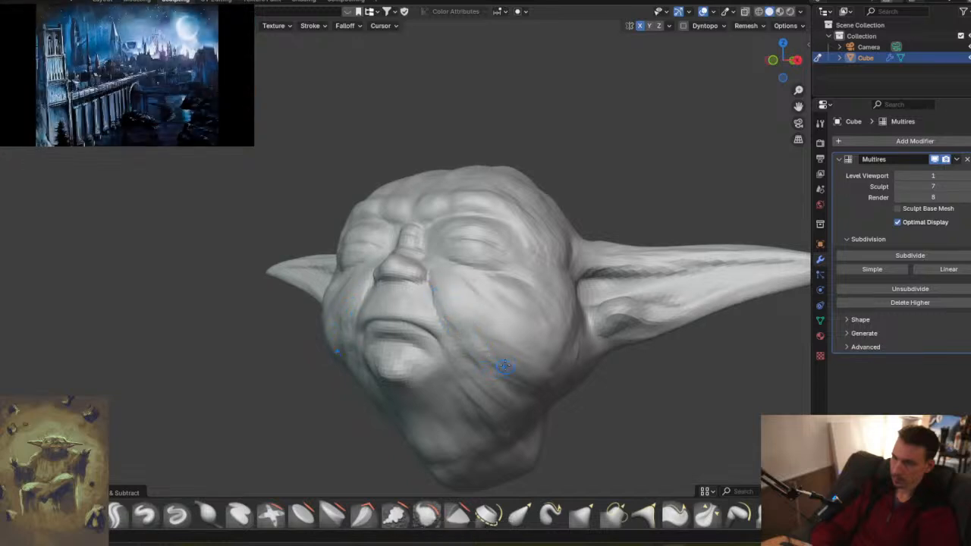
{"action": "middle_click_drag", "start_coordinate": [475, 332], "coordinate": [499, 395]}
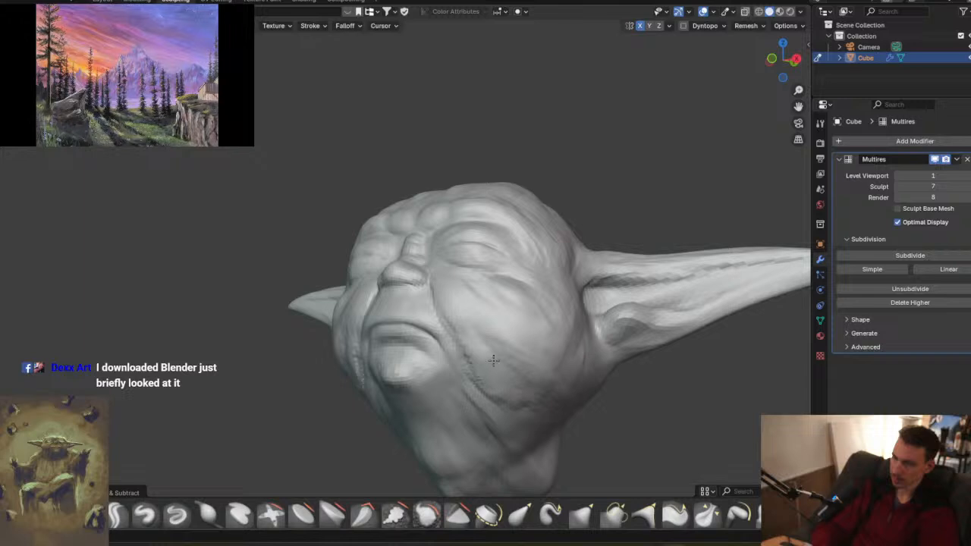
{"action": "left_click_drag", "start_coordinate": [493, 346], "coordinate": [501, 347]}
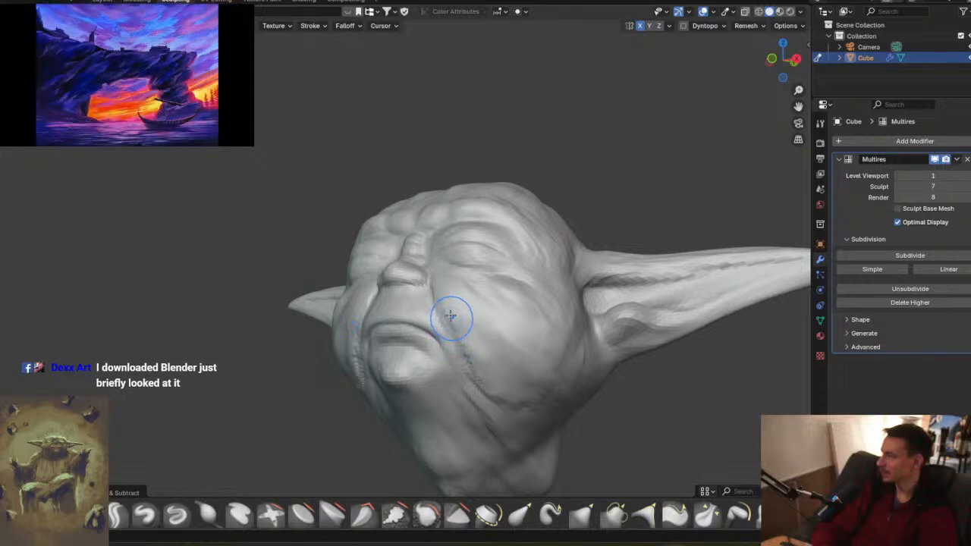
- Add fine creases beside the nostrils and around the mouth corners, continuing down toward the chin
{"action": "mouse_move", "coordinate": [446, 317]}
{"action": "middle_mouse_down"}
{"action": "mouse_move", "coordinate": [448, 306]}
{"action": "mouse_move", "coordinate": [552, 345]}
{"action": "middle_mouse_up"}
{"action": "mouse_move", "coordinate": [488, 304]}
{"action": "middle_mouse_down"}
{"action": "mouse_move", "coordinate": [464, 322]}
{"action": "mouse_move", "coordinate": [482, 330]}
{"action": "mouse_move", "coordinate": [455, 311]}
{"action": "mouse_move", "coordinate": [436, 255]}
{"action": "mouse_move", "coordinate": [438, 197]}
{"action": "middle_mouse_up"}
{"action": "mouse_move", "coordinate": [385, 306]}
{"action": "left_mouse_down"}
{"action": "mouse_move", "coordinate": [410, 341]}
{"action": "mouse_move", "coordinate": [435, 342]}
{"action": "mouse_move", "coordinate": [450, 399]}
{"action": "left_mouse_up"}
{"action": "mouse_move", "coordinate": [379, 288]}
{"action": "left_mouse_down"}
{"action": "mouse_move", "coordinate": [403, 321]}
{"action": "mouse_move", "coordinate": [448, 312]}
{"action": "mouse_move", "coordinate": [492, 363]}
{"action": "left_mouse_up"}
{"action": "mouse_move", "coordinate": [453, 318]}
{"action": "middle_mouse_down", "text": "shift"}
{"action": "mouse_move", "coordinate": [397, 273]}
{"action": "mouse_move", "coordinate": [399, 189]}
{"action": "mouse_move", "coordinate": [486, 351]}
{"action": "middle_mouse_up", "text": "shift"}
{"action": "mouse_move", "coordinate": [395, 219]}
{"action": "left_mouse_down"}
{"action": "mouse_move", "coordinate": [382, 213]}
{"action": "mouse_move", "coordinate": [417, 221]}
{"action": "mouse_move", "coordinate": [459, 294]}
{"action": "left_mouse_up"}
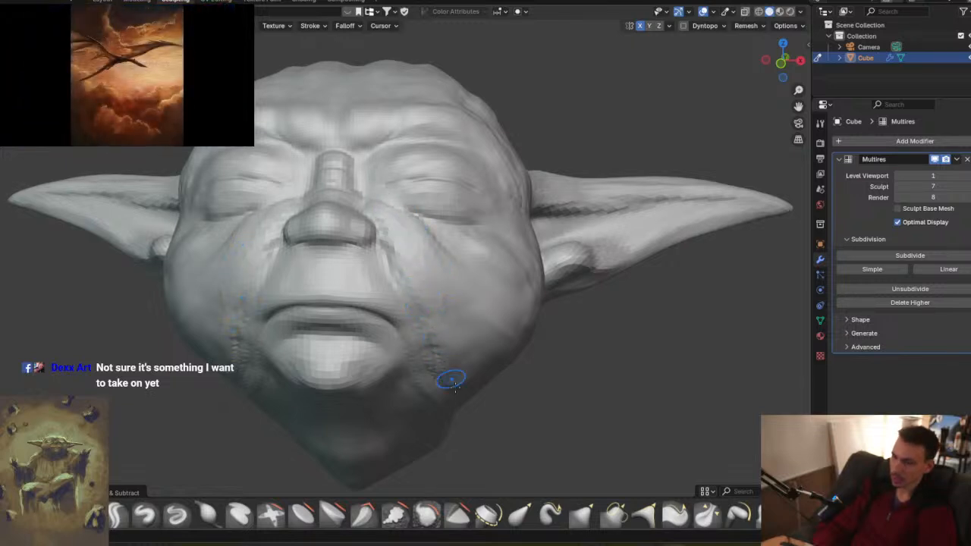
- Add fine wrinkles to the closed eyelids and carve creases from the ear base down the jaw and side of the neck
{"action": "mouse_move", "coordinate": [394, 251]}
{"action": "middle_mouse_down"}
{"action": "mouse_move", "coordinate": [386, 238]}
{"action": "mouse_move", "coordinate": [436, 211]}
{"action": "mouse_move", "coordinate": [390, 321]}
{"action": "middle_mouse_up"}
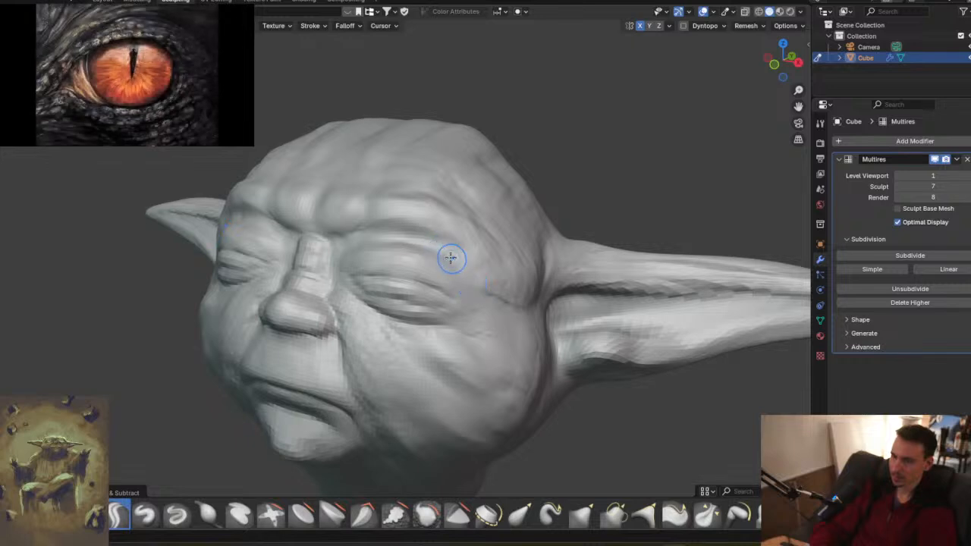
{"action": "middle_click_drag", "start_coordinate": [398, 308], "coordinate": [478, 410]}
{"action": "middle_click_drag", "start_coordinate": [525, 313], "coordinate": [462, 306]}
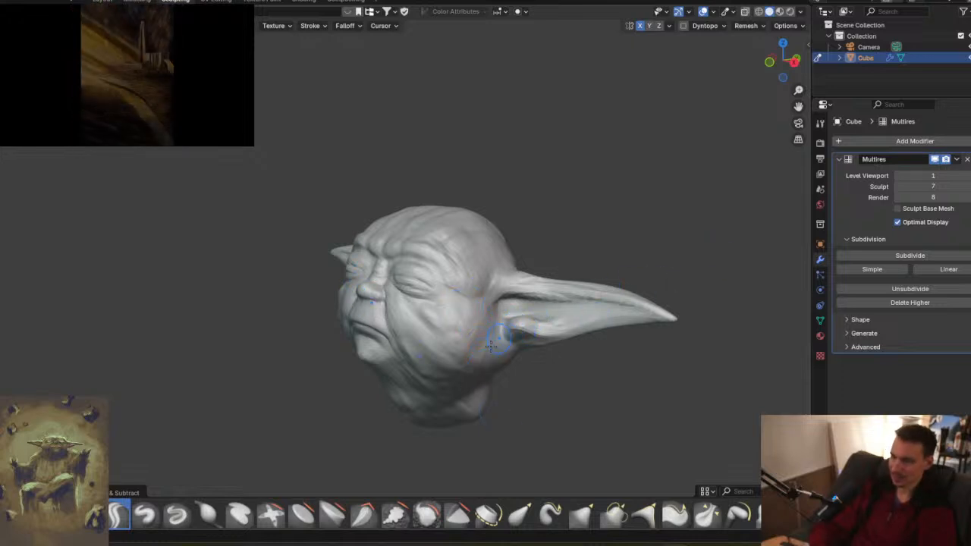
{"action": "middle_click_drag", "start_coordinate": [504, 311], "coordinate": [478, 338]}
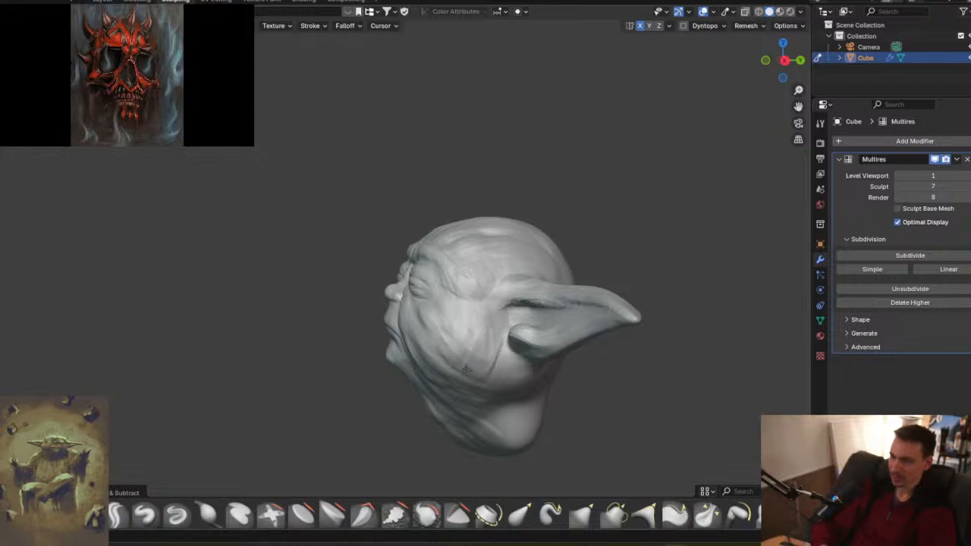
{"action": "middle_click_drag", "start_coordinate": [538, 384], "coordinate": [538, 275]}
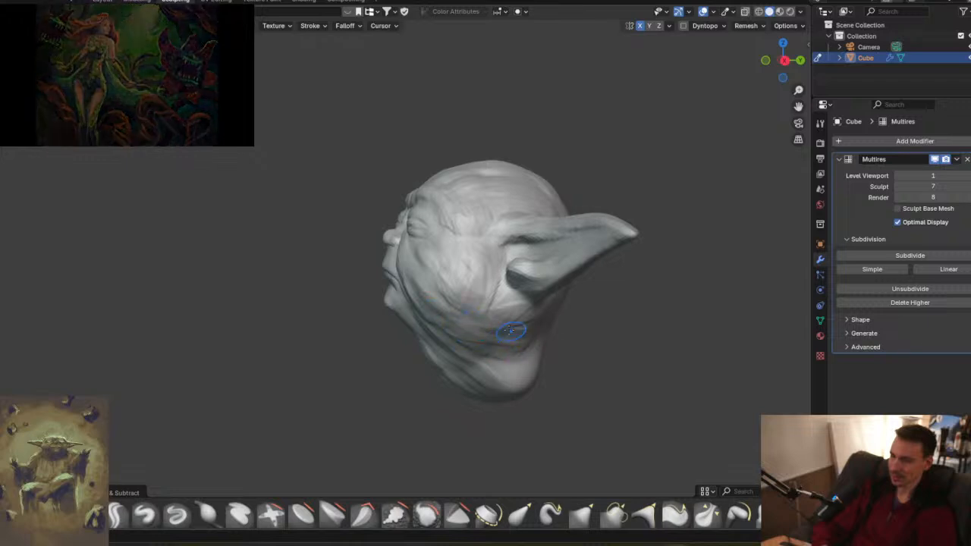
{"action": "left_click", "coordinate": [313, 26]}
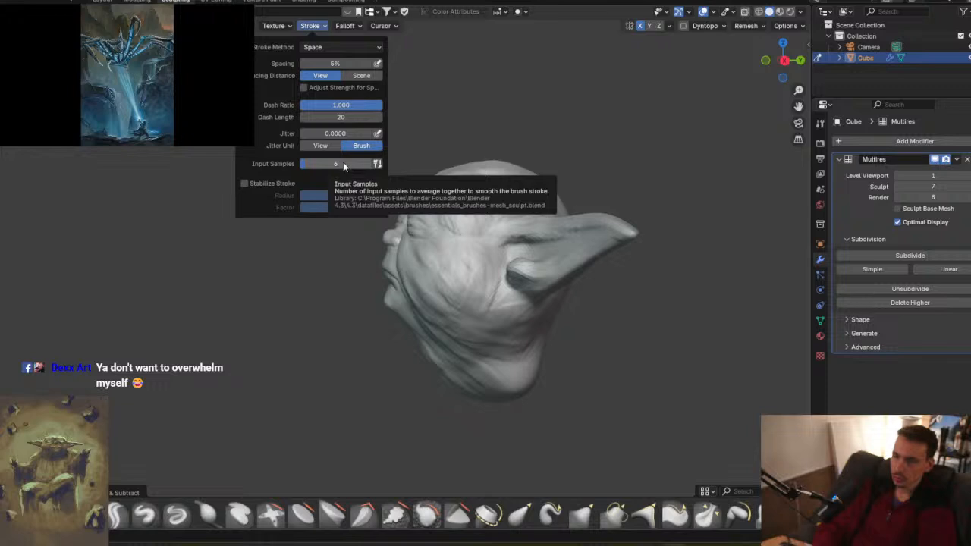
{"action": "left_click", "coordinate": [276, 25]}
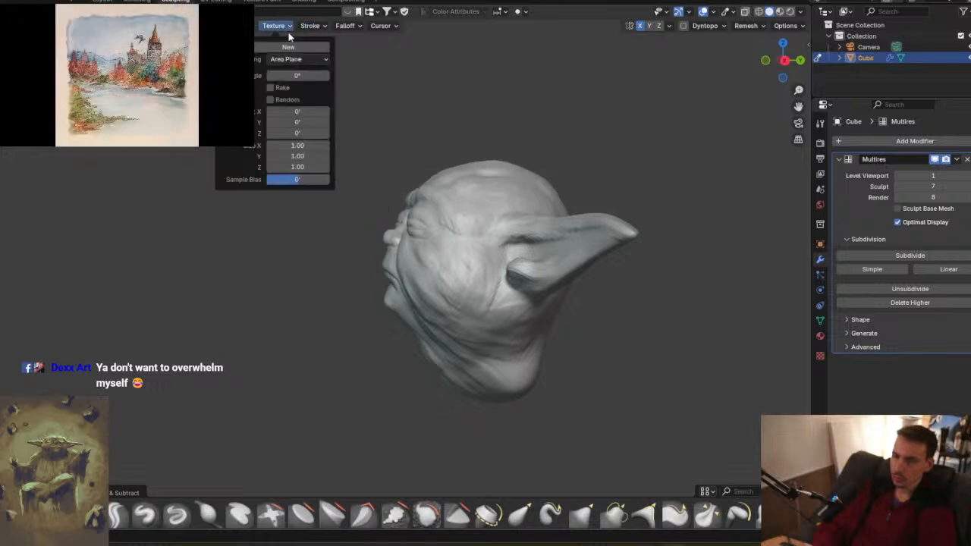
{"action": "mouse_move", "coordinate": [239, 26]}
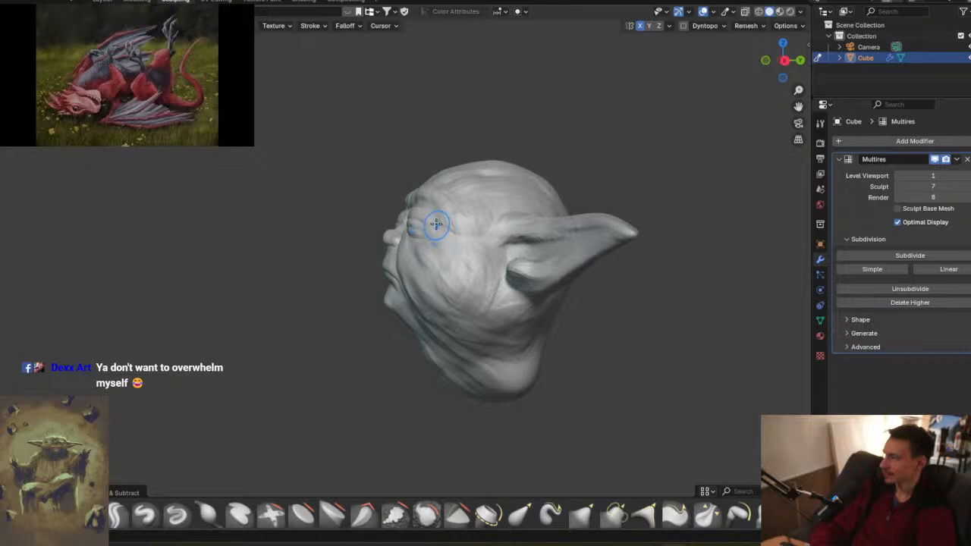
- Pull the back and underside of the neck outward with an enlarged Grab brush to thicken the neck
{"action": "mouse_move", "coordinate": [486, 256]}
{"action": "middle_mouse_down"}
{"action": "mouse_move", "coordinate": [468, 270]}
{"action": "mouse_move", "coordinate": [447, 252]}
{"action": "middle_mouse_up"}
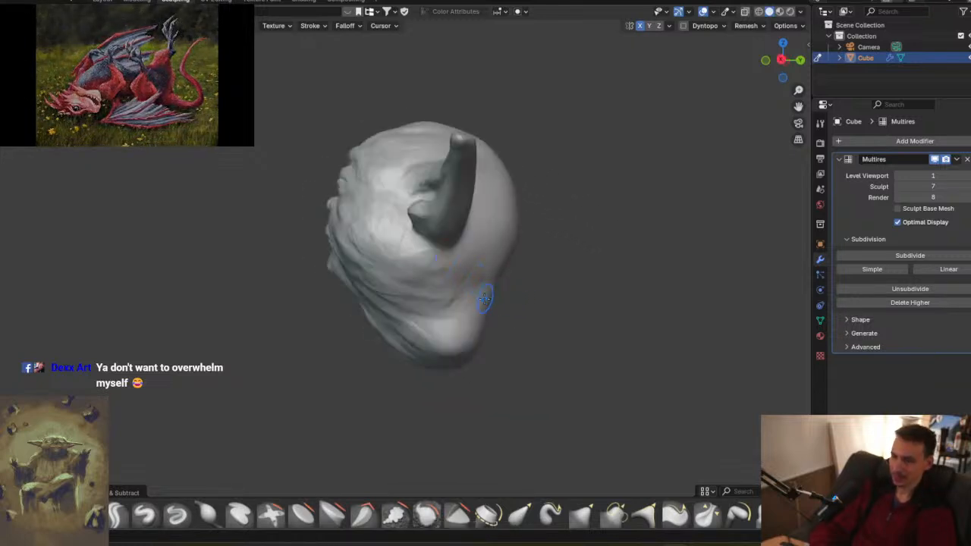
{"action": "left_click", "coordinate": [580, 516]}
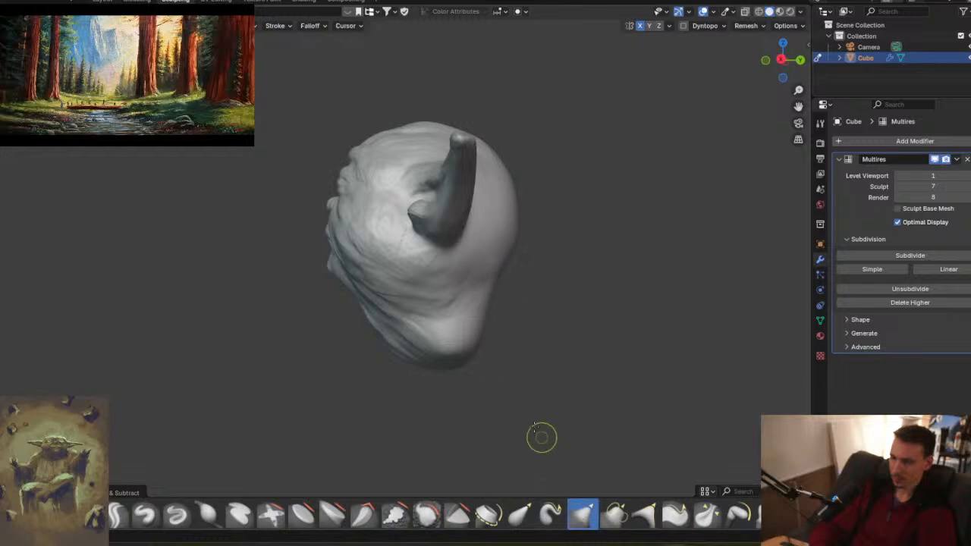
{"action": "key", "text": "f"}
{"action": "left_click", "coordinate": [514, 342]}
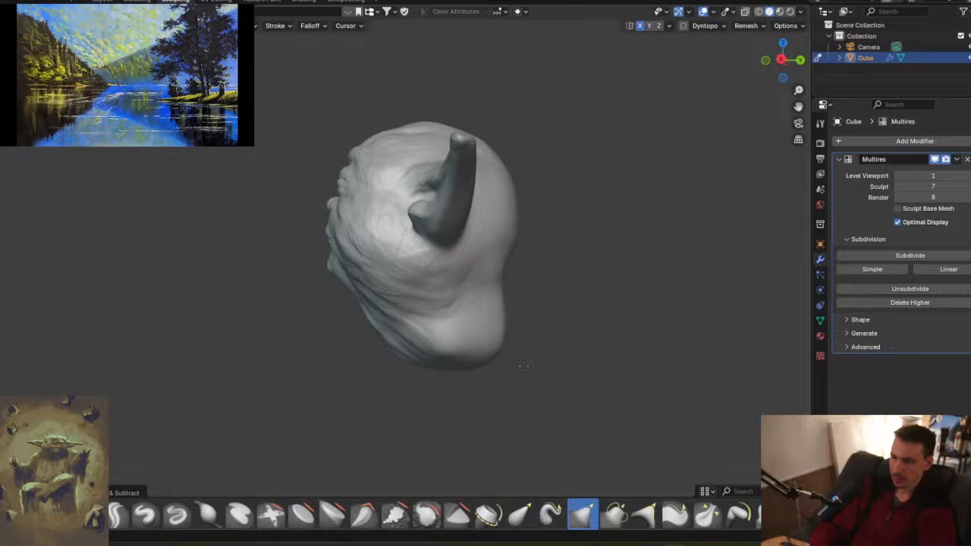
{"action": "mouse_move", "coordinate": [467, 366]}
{"action": "left_mouse_down"}
{"action": "mouse_move", "coordinate": [463, 377]}
{"action": "mouse_move", "coordinate": [415, 375]}
{"action": "left_mouse_up"}
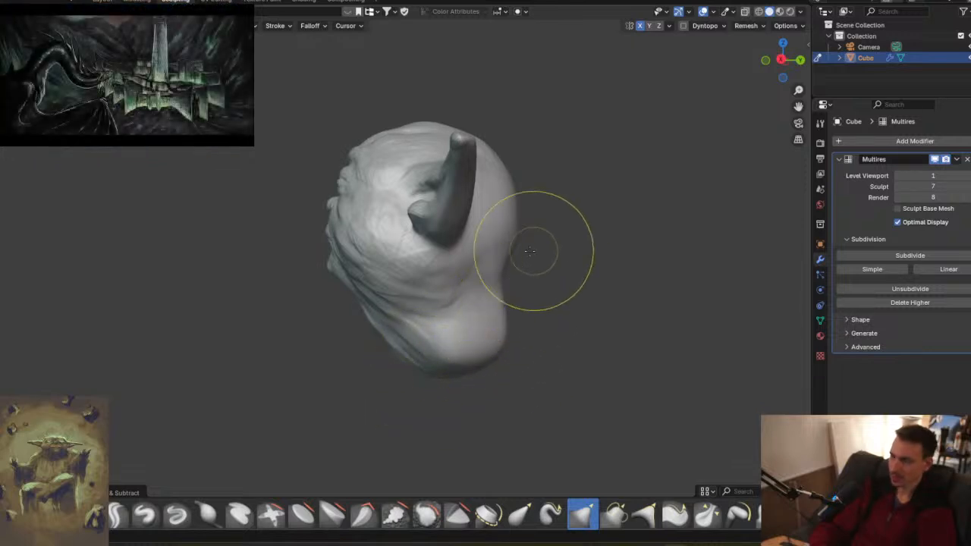
- Pull the back of the skull outward with the Grab brush to give the head a fuller rear profile
{"action": "middle_click_drag", "start_coordinate": [564, 167], "coordinate": [531, 190]}
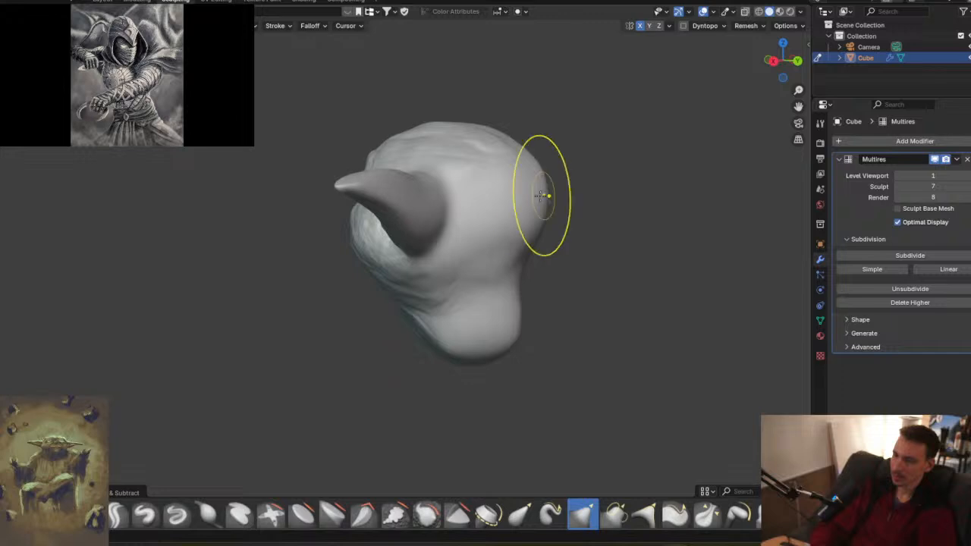
{"action": "middle_click_drag", "start_coordinate": [505, 204], "coordinate": [537, 232]}
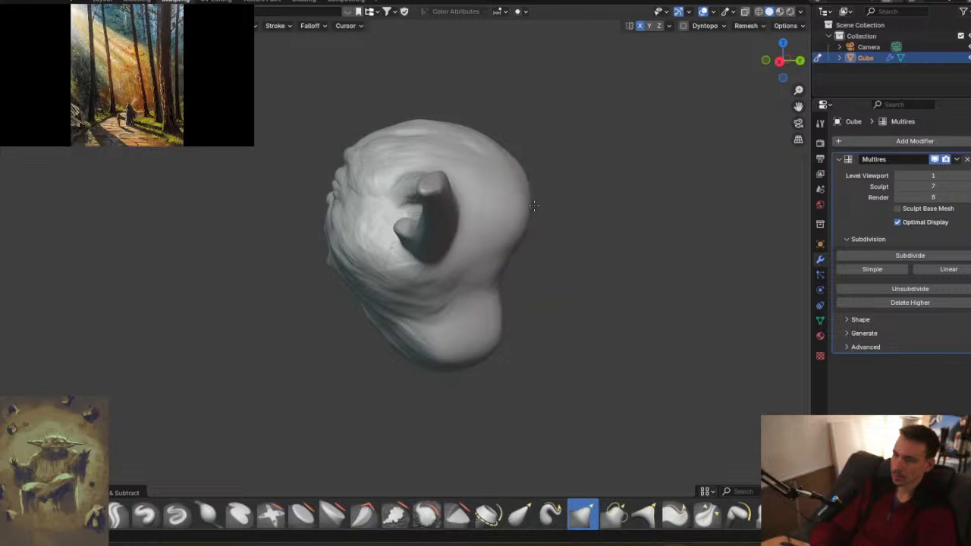
{"action": "middle_click_drag", "start_coordinate": [564, 178], "coordinate": [550, 195]}
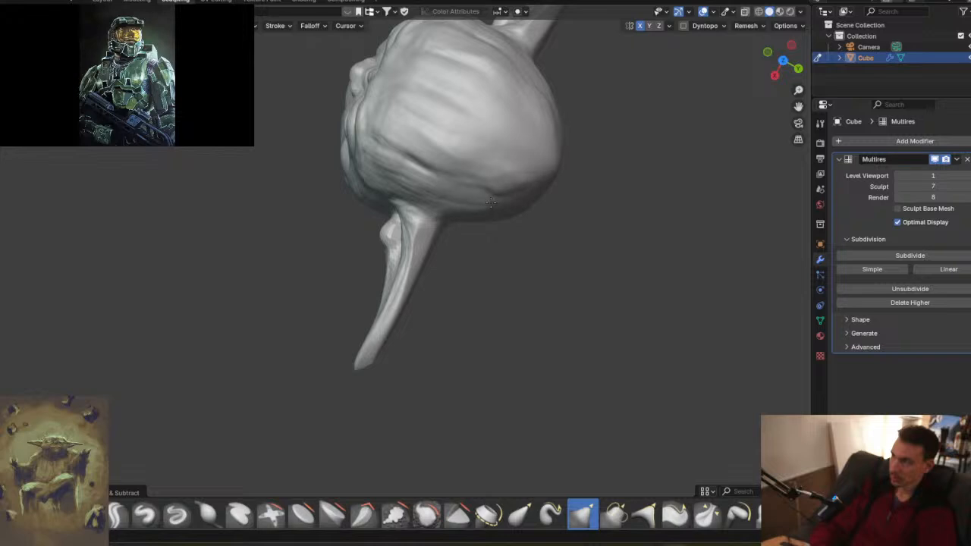
{"action": "mouse_move", "coordinate": [490, 214]}
{"action": "middle_mouse_down"}
{"action": "mouse_move", "coordinate": [589, 253]}
{"action": "mouse_move", "coordinate": [549, 223]}
{"action": "mouse_move", "coordinate": [437, 214]}
{"action": "mouse_move", "coordinate": [470, 283]}
{"action": "mouse_move", "coordinate": [447, 221]}
{"action": "mouse_move", "coordinate": [486, 214]}
{"action": "mouse_move", "coordinate": [466, 199]}
{"action": "mouse_move", "coordinate": [347, 226]}
{"action": "mouse_move", "coordinate": [494, 184]}
{"action": "mouse_move", "coordinate": [453, 202]}
{"action": "mouse_move", "coordinate": [454, 183]}
{"action": "middle_mouse_up"}
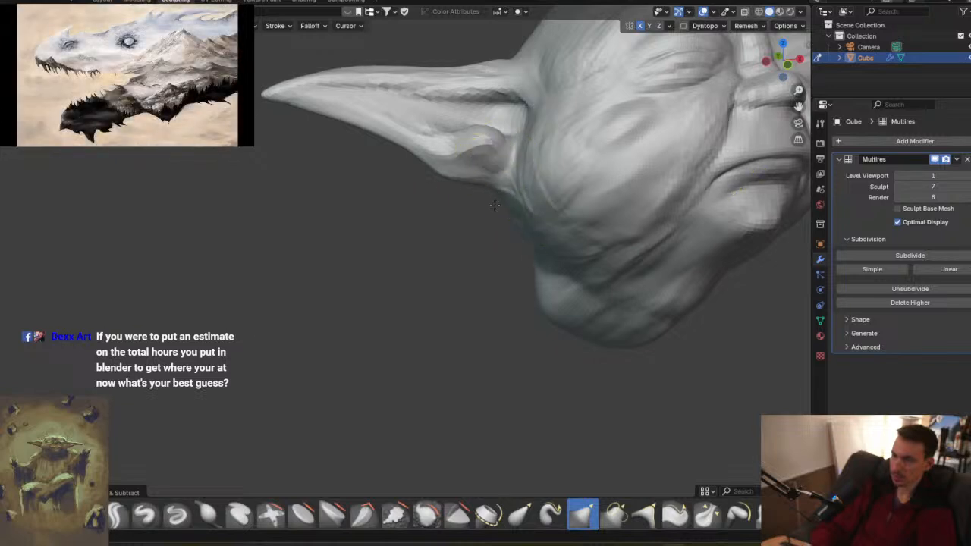
{"action": "middle_click_drag", "start_coordinate": [531, 176], "coordinate": [513, 223]}
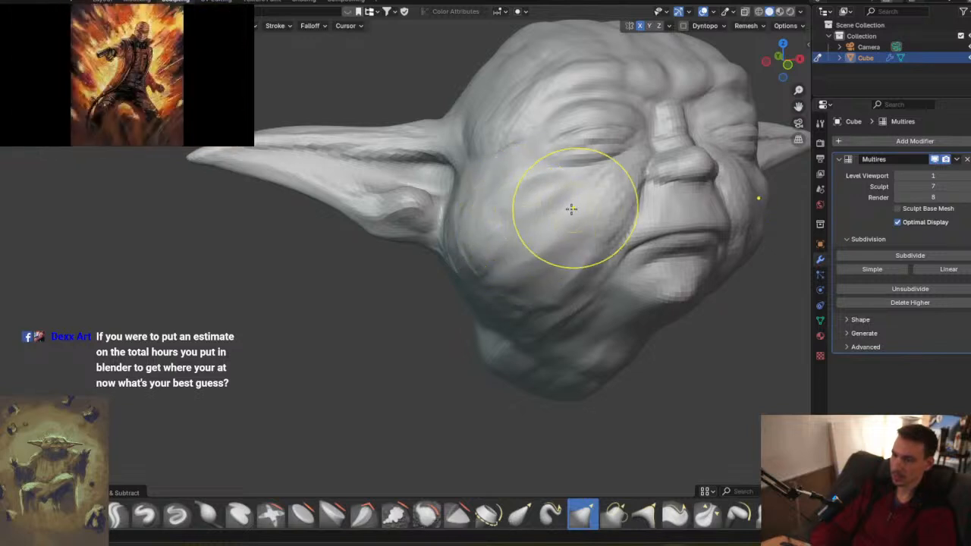
{"action": "middle_click_drag", "start_coordinate": [600, 182], "coordinate": [260, 191]}
{"action": "scroll", "coordinate": [391, 361], "scroll_direction": "down", "scroll_amount": 3}
{"action": "middle_click_drag", "start_coordinate": [391, 360], "coordinate": [502, 238]}
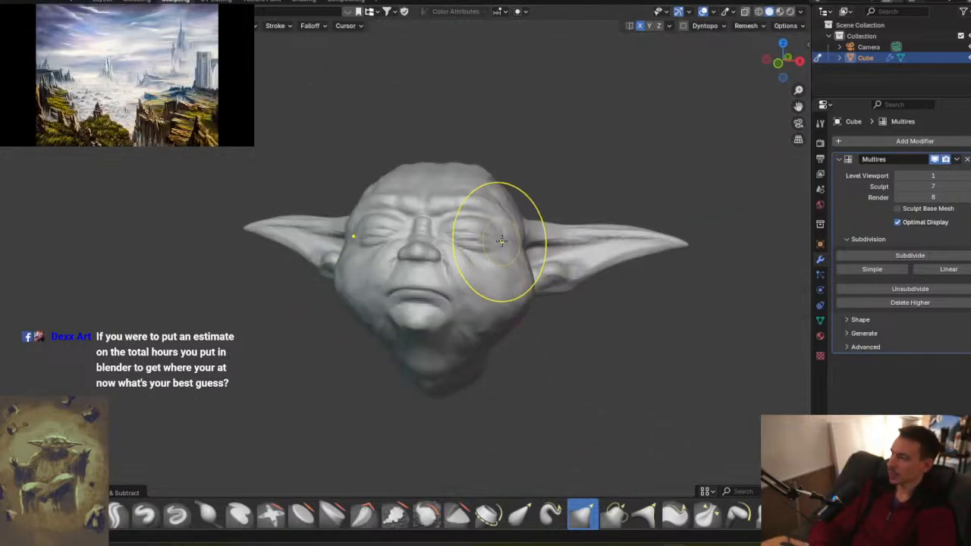
- Sculpt wrinkles across the forehead, over the scalp and along the temple above the ear
{"action": "middle_click_drag", "start_coordinate": [477, 184], "coordinate": [481, 251]}
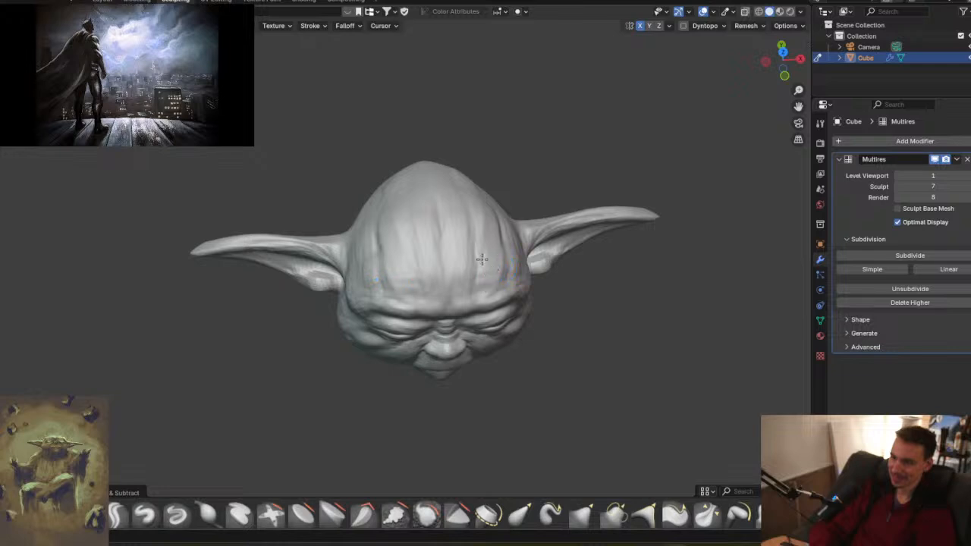
{"action": "middle_click_drag", "start_coordinate": [489, 231], "coordinate": [511, 222]}
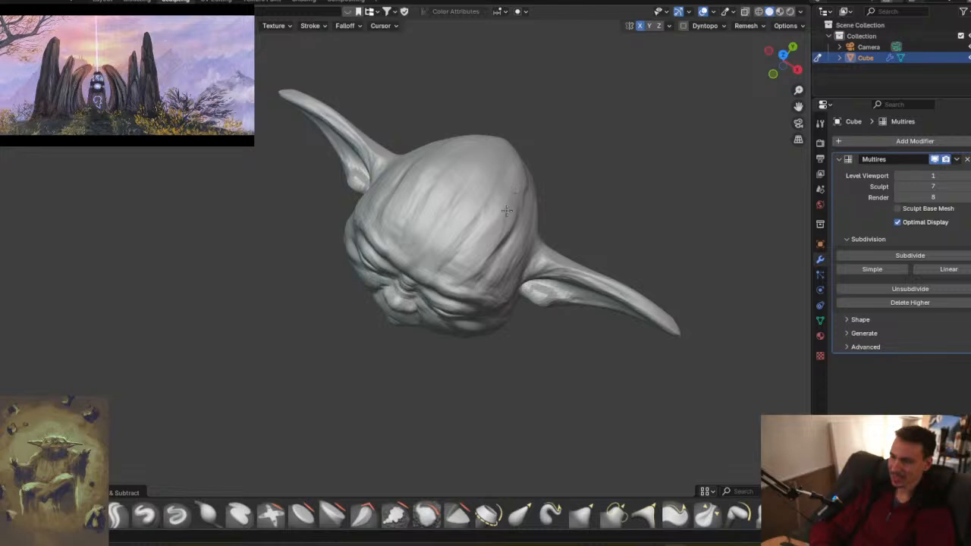
{"action": "middle_click_drag", "start_coordinate": [555, 214], "coordinate": [481, 266]}
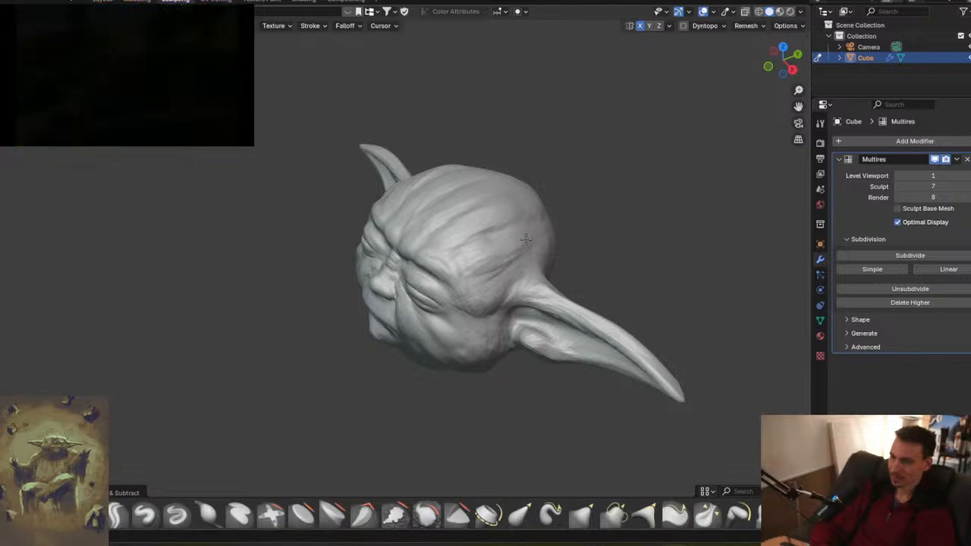
{"action": "middle_click_drag", "start_coordinate": [561, 245], "coordinate": [481, 227]}
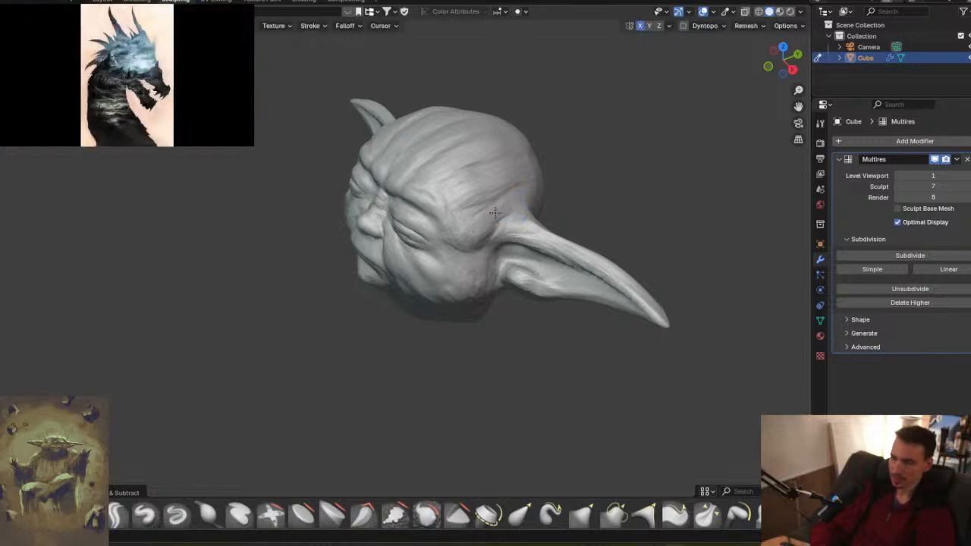
- Extend the scalp wrinkles from above the ear over the side and back of the skull
{"action": "middle_click_drag", "start_coordinate": [559, 171], "coordinate": [523, 190]}
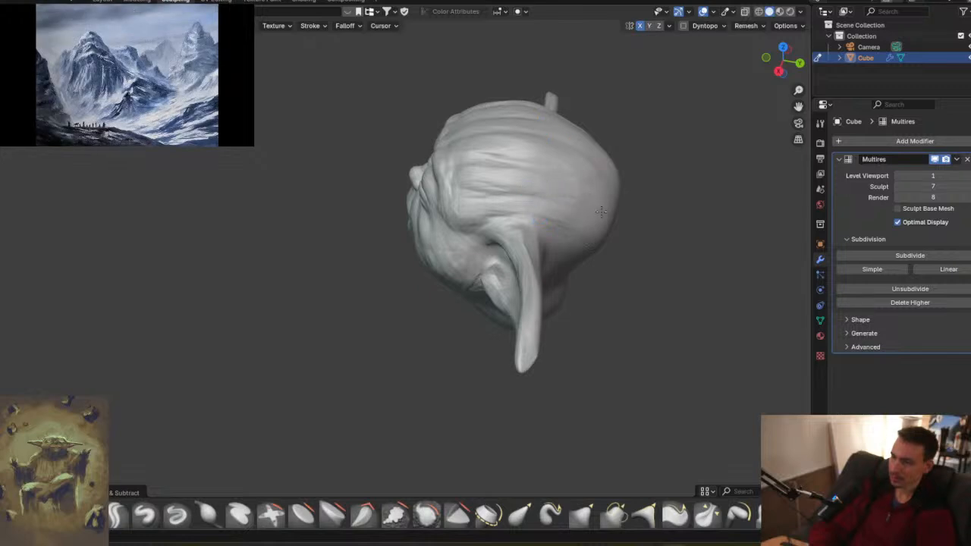
{"action": "middle_click_drag", "start_coordinate": [628, 177], "coordinate": [516, 199]}
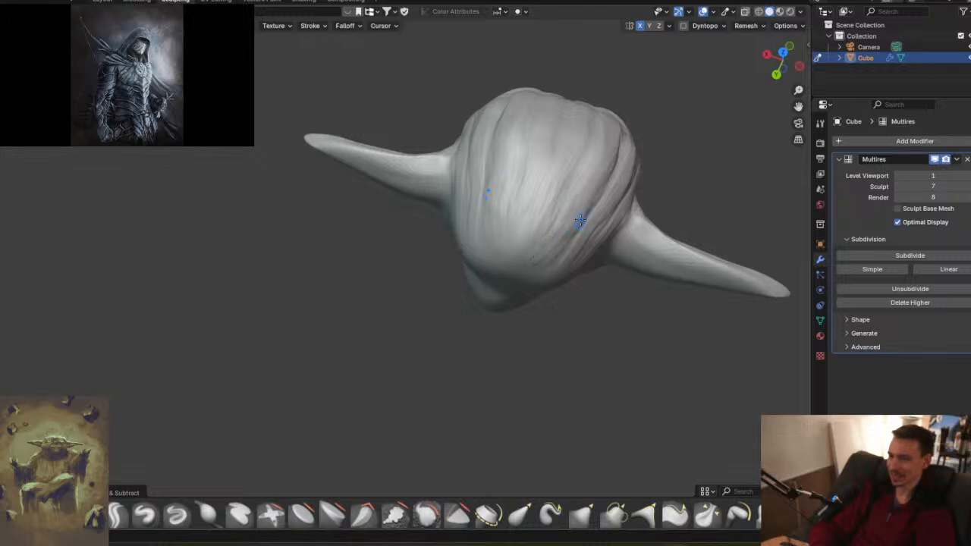
{"action": "middle_click_drag", "start_coordinate": [581, 225], "coordinate": [469, 154], "text": "shift"}
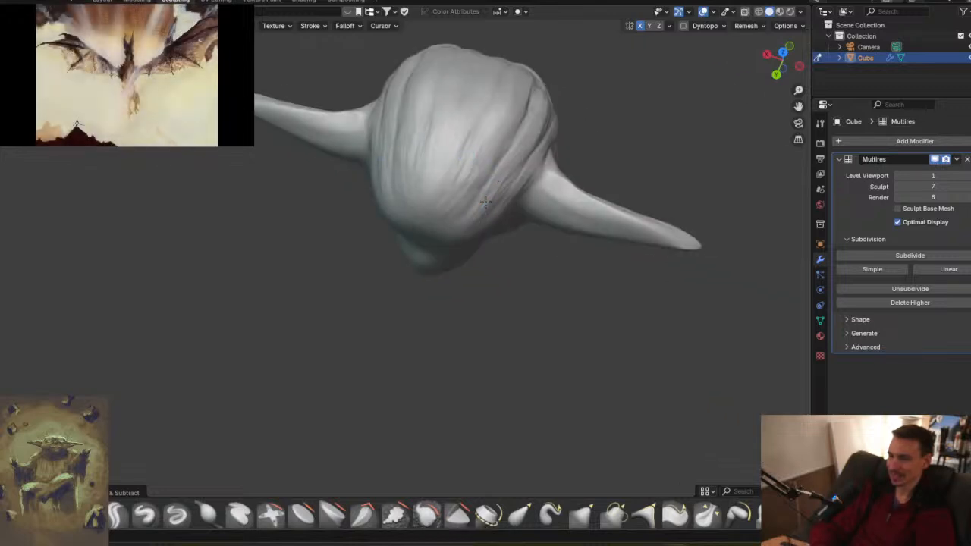
{"action": "mouse_move", "coordinate": [496, 220]}
{"action": "middle_mouse_down"}
{"action": "mouse_move", "coordinate": [504, 227]}
{"action": "mouse_move", "coordinate": [515, 197]}
{"action": "middle_mouse_up"}
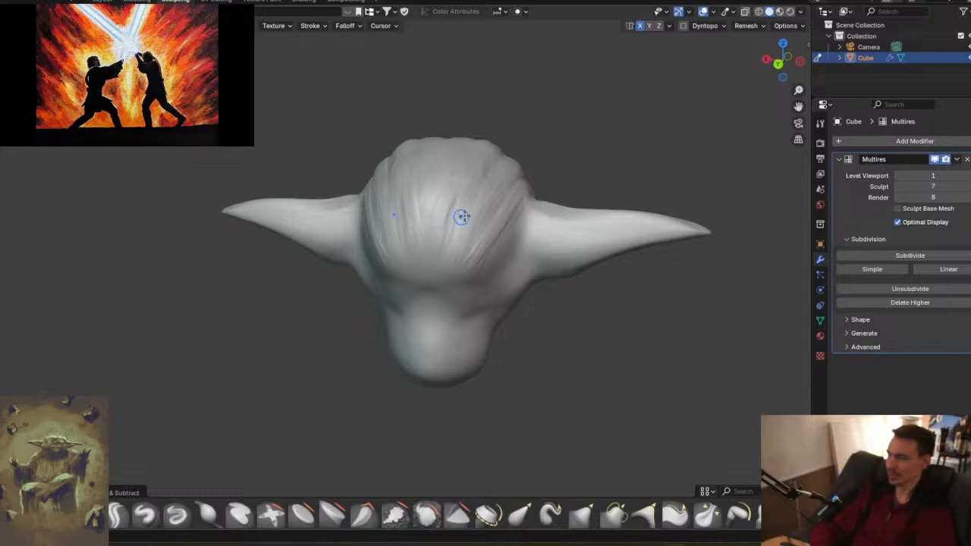
- Carve creases into the skin behind the ear base and add fine lines along the back of the ears
{"action": "mouse_move", "coordinate": [542, 163]}
{"action": "middle_mouse_down"}
{"action": "mouse_move", "coordinate": [457, 208]}
{"action": "mouse_move", "coordinate": [535, 220]}
{"action": "mouse_move", "coordinate": [501, 228]}
{"action": "mouse_move", "coordinate": [518, 240]}
{"action": "middle_mouse_up"}
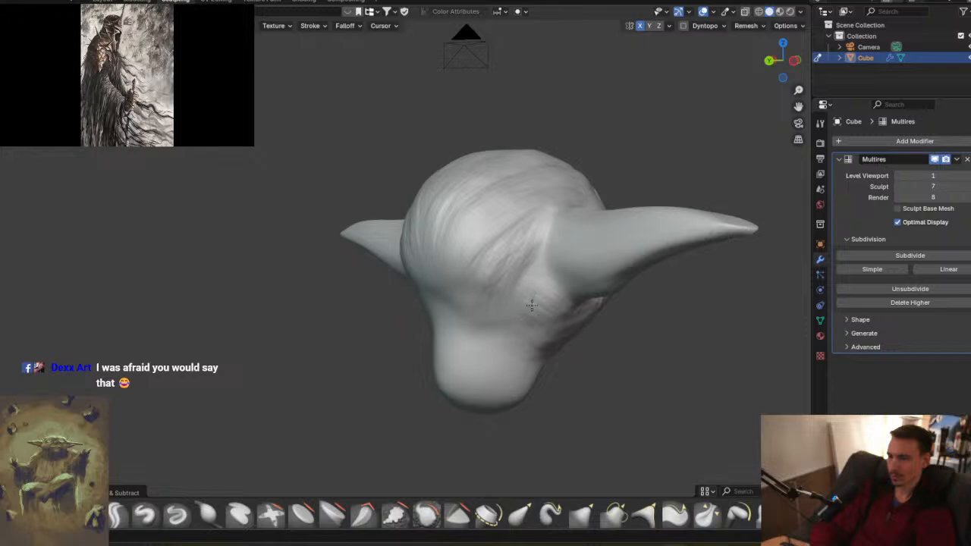
{"action": "middle_click_drag", "start_coordinate": [582, 251], "coordinate": [604, 250]}
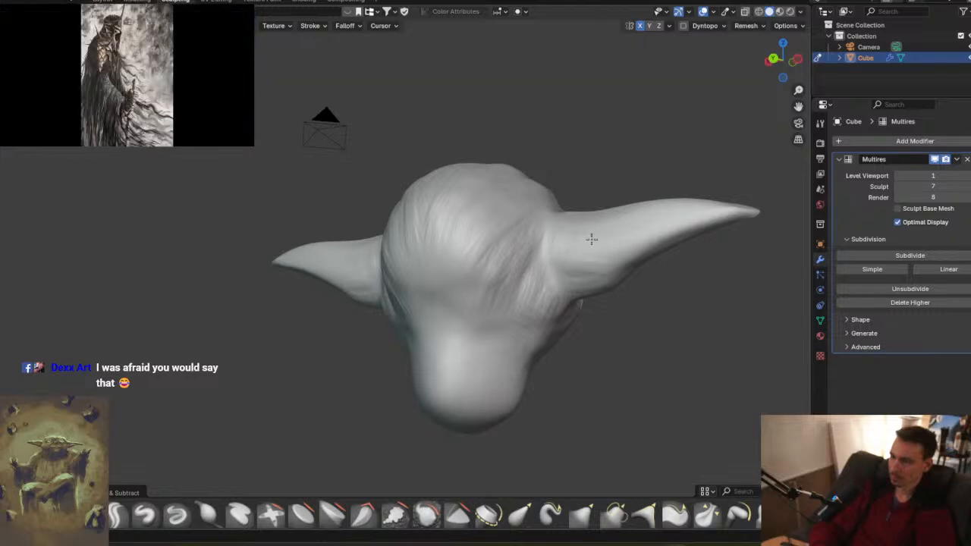
{"action": "mouse_move", "coordinate": [606, 255]}
{"action": "middle_mouse_down"}
{"action": "mouse_move", "coordinate": [600, 195]}
{"action": "mouse_move", "coordinate": [576, 211]}
{"action": "middle_mouse_up"}
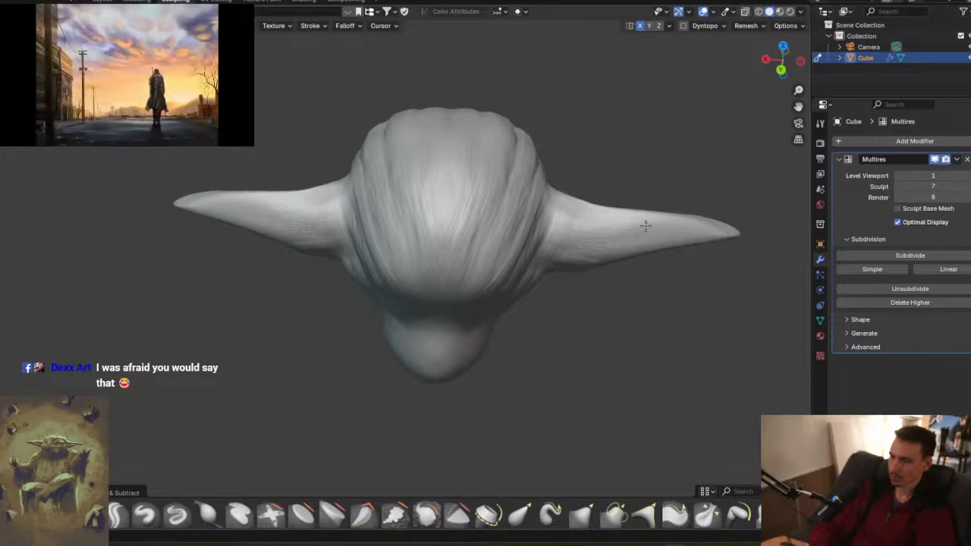
{"action": "mouse_move", "coordinate": [647, 186]}
{"action": "middle_mouse_down"}
{"action": "mouse_move", "coordinate": [596, 215]}
{"action": "mouse_move", "coordinate": [631, 219]}
{"action": "middle_mouse_up"}
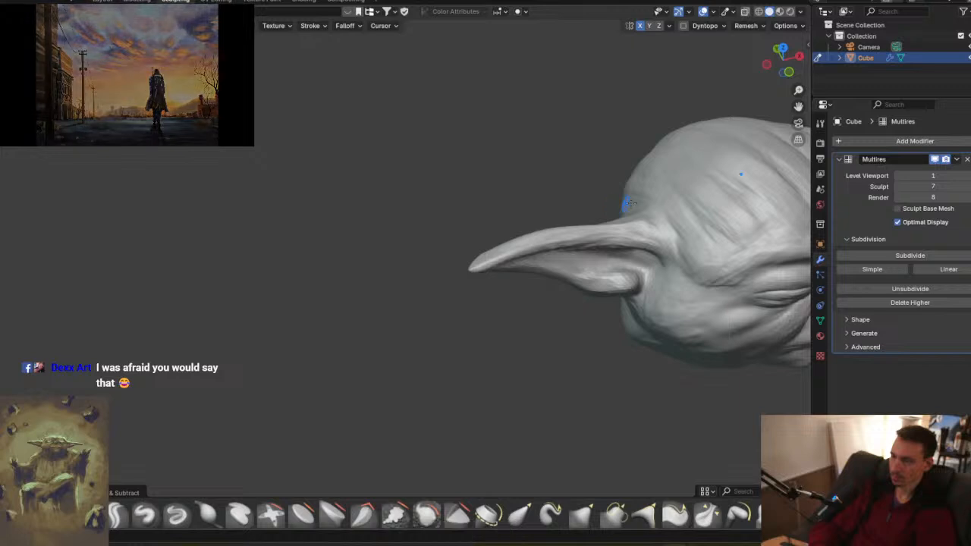
- Refine the fine wrinkles around the outer eye corners and over the temples and cheeks
{"action": "mouse_move", "coordinate": [714, 239]}
{"action": "middle_mouse_down"}
{"action": "mouse_move", "coordinate": [453, 251]}
{"action": "mouse_move", "coordinate": [513, 263]}
{"action": "mouse_move", "coordinate": [427, 200]}
{"action": "mouse_move", "coordinate": [412, 204]}
{"action": "middle_mouse_up"}
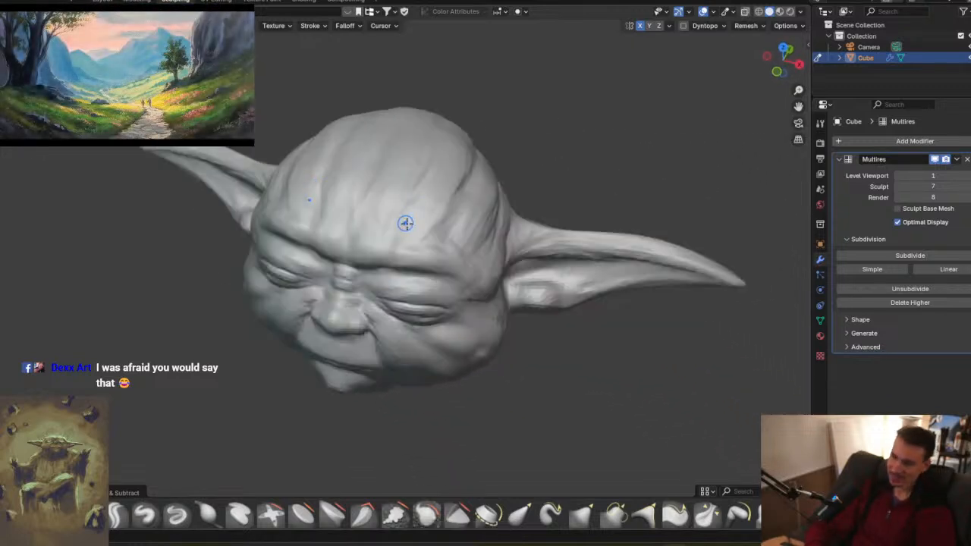
{"action": "mouse_move", "coordinate": [524, 244]}
{"action": "middle_mouse_down"}
{"action": "mouse_move", "coordinate": [522, 210]}
{"action": "mouse_move", "coordinate": [500, 225]}
{"action": "middle_mouse_up"}
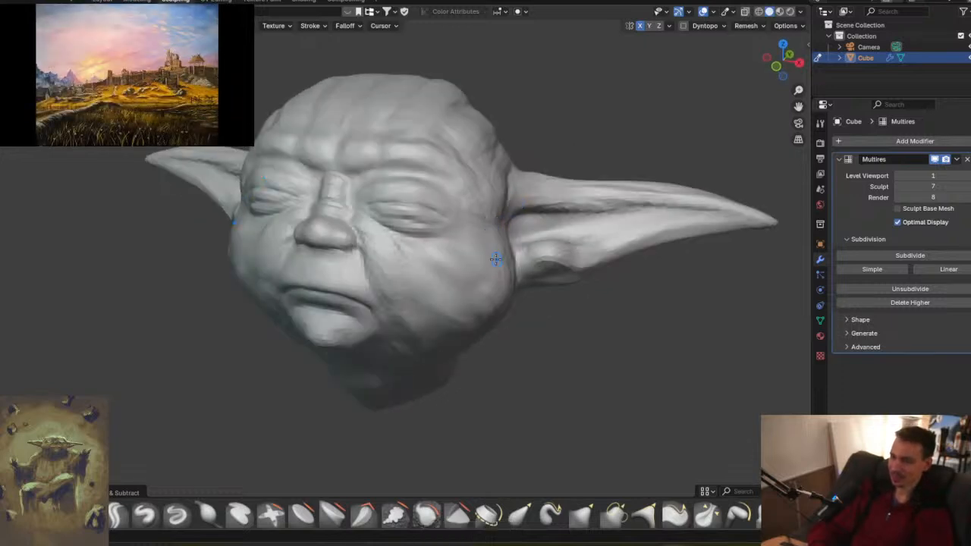
{"action": "middle_click_drag", "start_coordinate": [481, 243], "coordinate": [514, 298]}
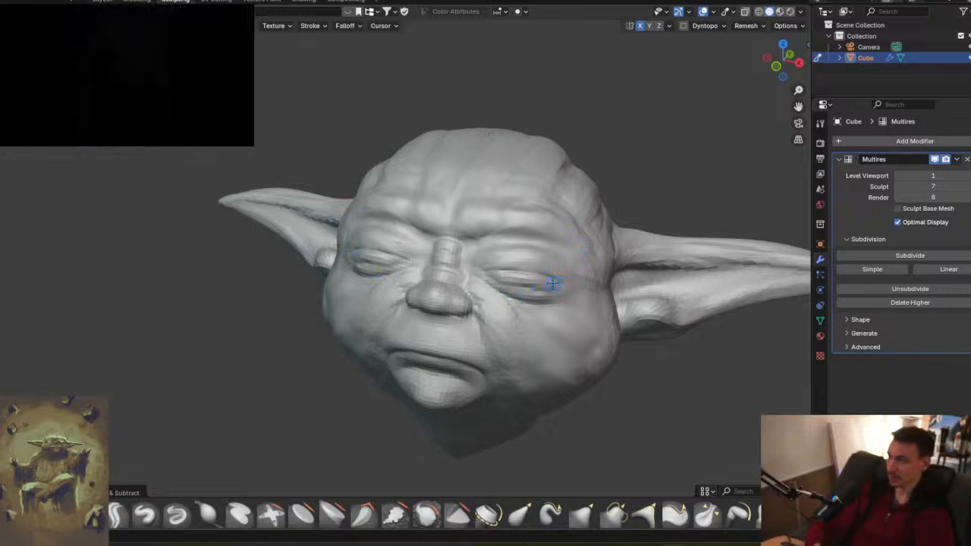
{"action": "mouse_move", "coordinate": [573, 289]}
{"action": "middle_mouse_down"}
{"action": "mouse_move", "coordinate": [541, 266]}
{"action": "mouse_move", "coordinate": [526, 283]}
{"action": "middle_mouse_up"}
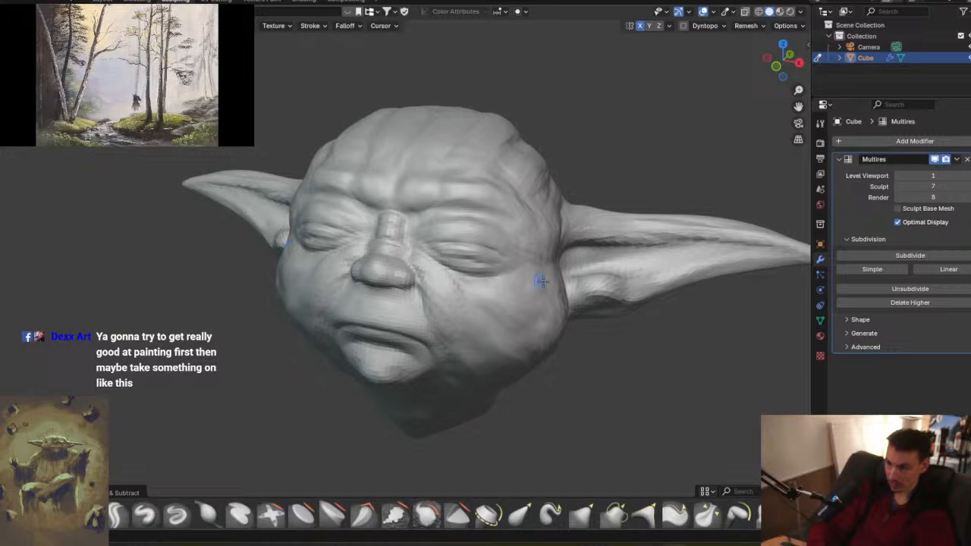
- Sculpt the ridges and grooves inside the ear from the inner fold out to the pointed tip
{"action": "mouse_move", "coordinate": [603, 281]}
{"action": "middle_mouse_down"}
{"action": "mouse_move", "coordinate": [536, 248]}
{"action": "mouse_move", "coordinate": [546, 184]}
{"action": "middle_mouse_up"}
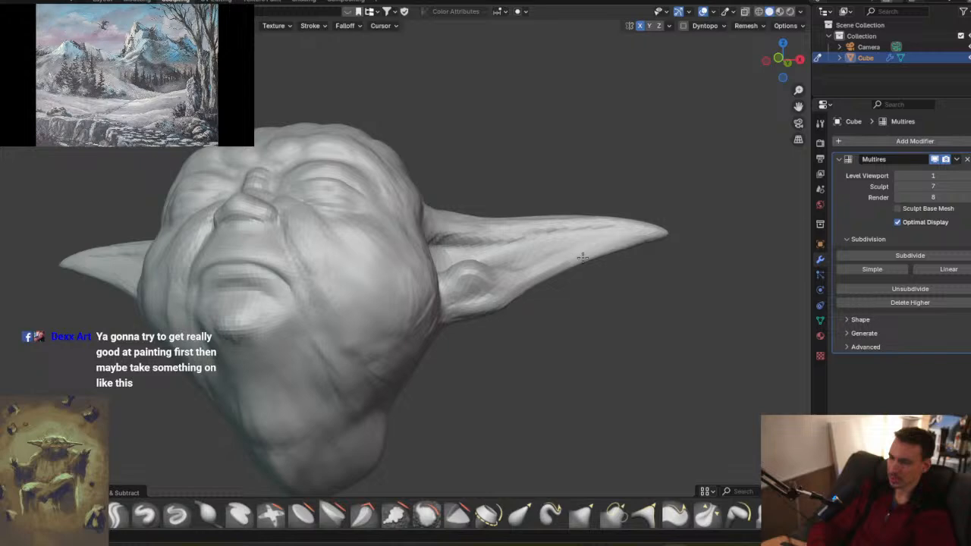
{"action": "mouse_move", "coordinate": [607, 220]}
{"action": "middle_mouse_down"}
{"action": "mouse_move", "coordinate": [642, 225]}
{"action": "mouse_move", "coordinate": [613, 237]}
{"action": "middle_mouse_up"}
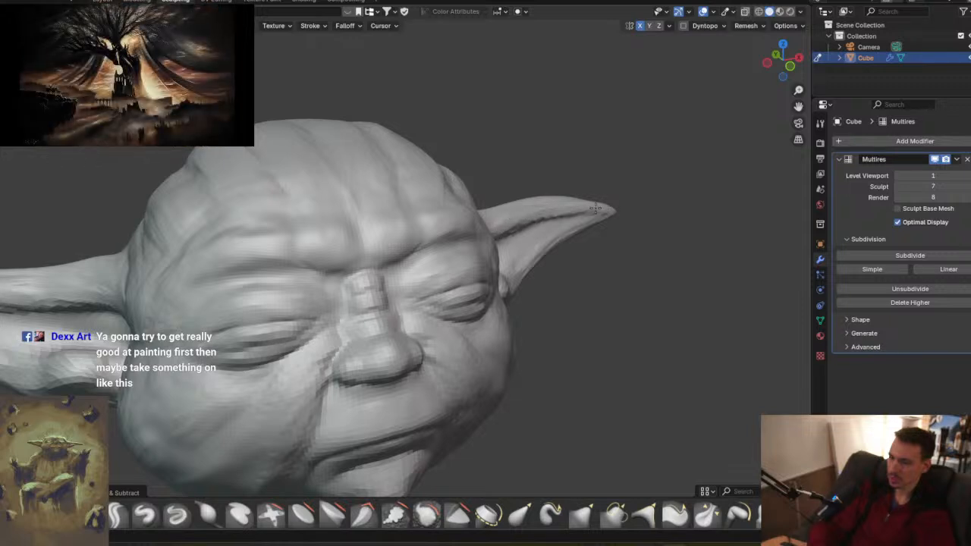
{"action": "middle_click_drag", "start_coordinate": [617, 207], "coordinate": [523, 219]}
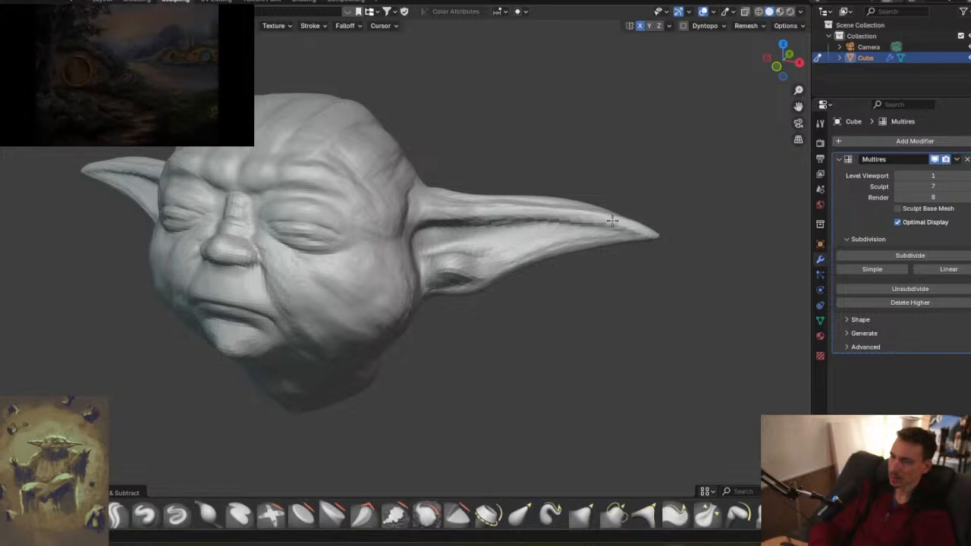
- Reshape the jaw and cheek silhouette with an enlarged Grab brush, working from front, side and underside
{"action": "middle_click_drag", "start_coordinate": [478, 263], "coordinate": [544, 394]}
{"action": "middle_click_drag", "start_coordinate": [538, 227], "coordinate": [538, 262]}
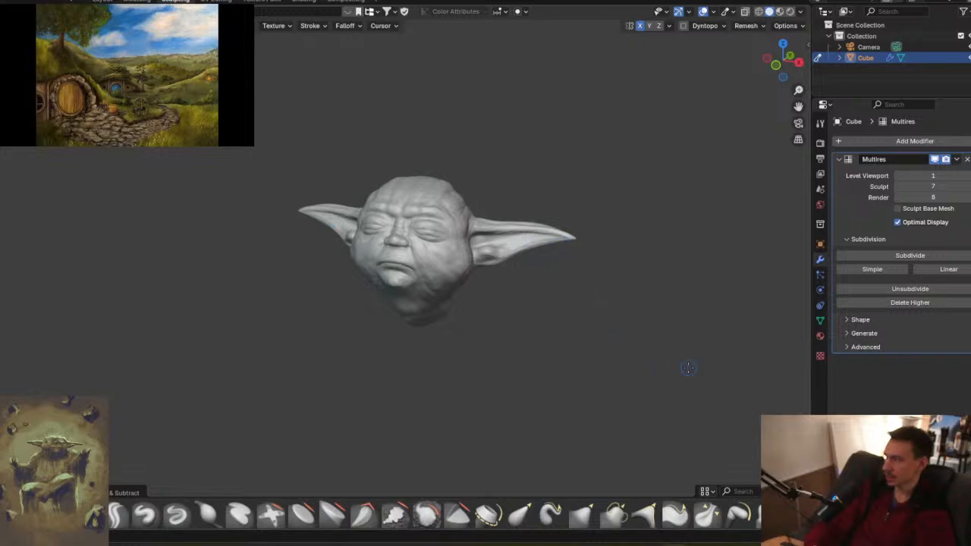
{"action": "middle_click_drag", "start_coordinate": [565, 223], "coordinate": [530, 267]}
{"action": "mouse_move", "coordinate": [495, 326]}
{"action": "middle_mouse_down"}
{"action": "mouse_move", "coordinate": [557, 292]}
{"action": "mouse_move", "coordinate": [554, 298]}
{"action": "middle_mouse_up"}
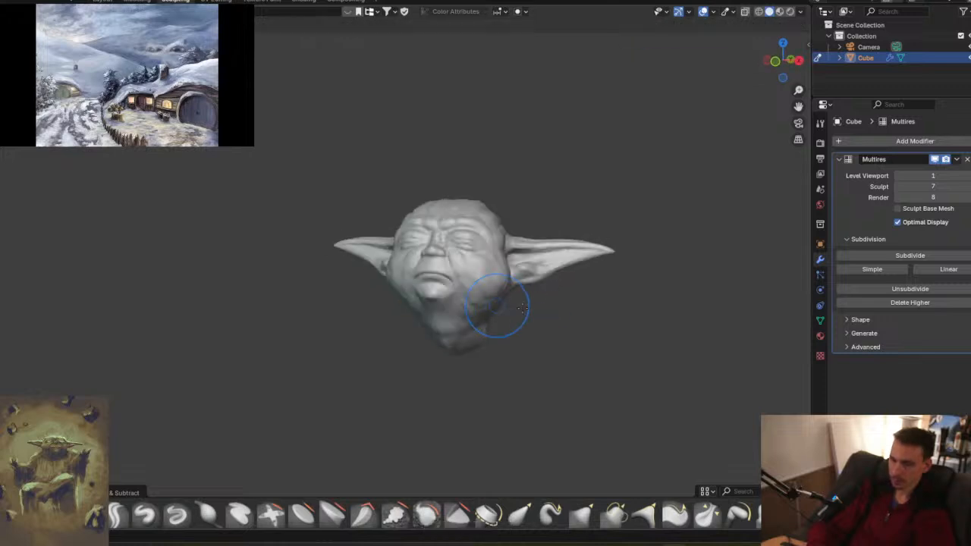
{"action": "left_click", "coordinate": [582, 516]}
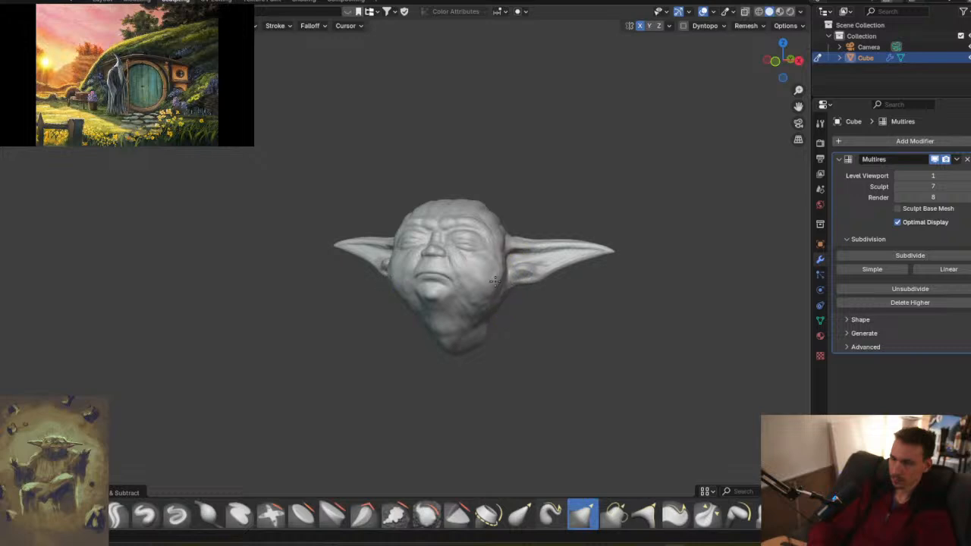
{"action": "middle_click_drag", "start_coordinate": [494, 280], "coordinate": [529, 272]}
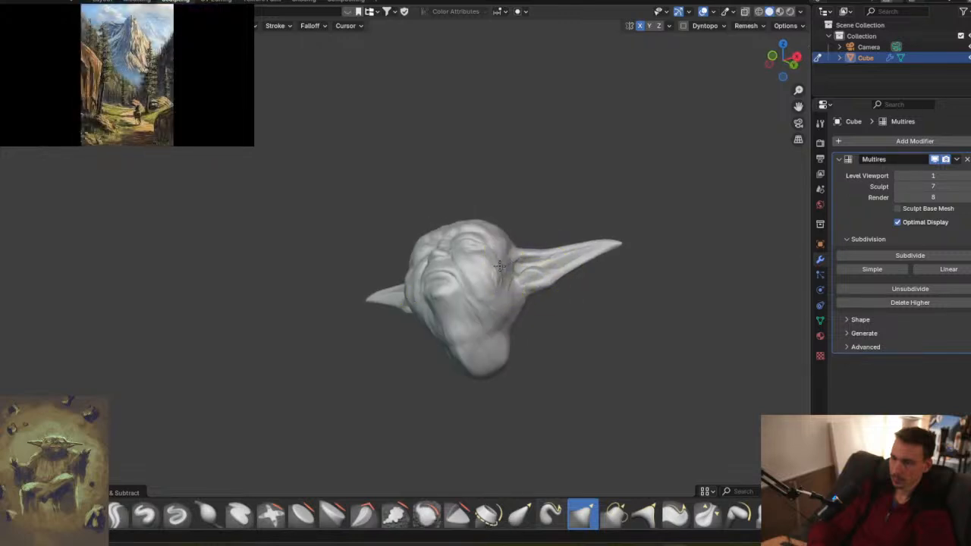
{"action": "mouse_move", "coordinate": [501, 266]}
{"action": "middle_mouse_down"}
{"action": "mouse_move", "coordinate": [524, 331]}
{"action": "mouse_move", "coordinate": [499, 279]}
{"action": "middle_mouse_up"}
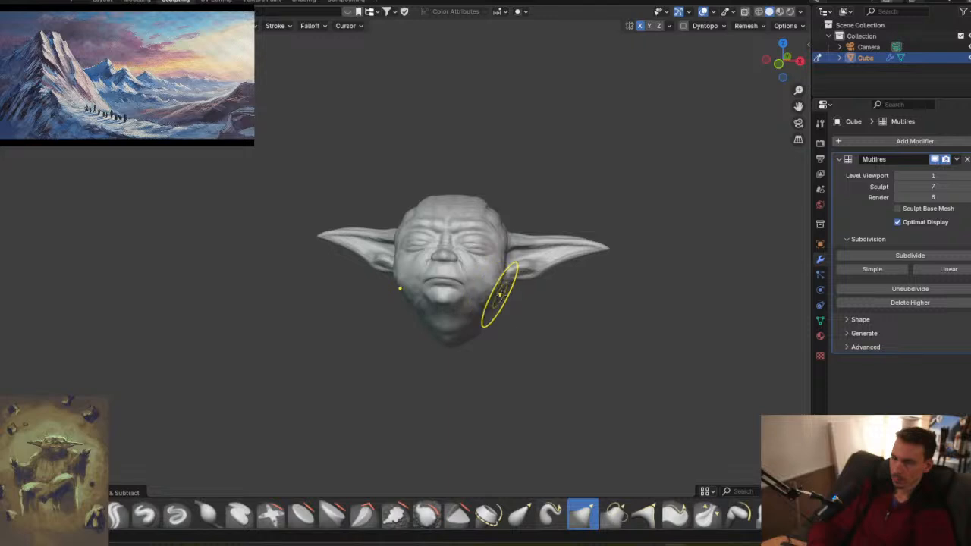
{"action": "middle_click_drag", "start_coordinate": [506, 290], "coordinate": [504, 226]}
{"action": "middle_click_drag", "start_coordinate": [471, 255], "coordinate": [458, 228], "text": "shift"}
{"action": "middle_click_drag", "start_coordinate": [507, 287], "coordinate": [534, 318]}
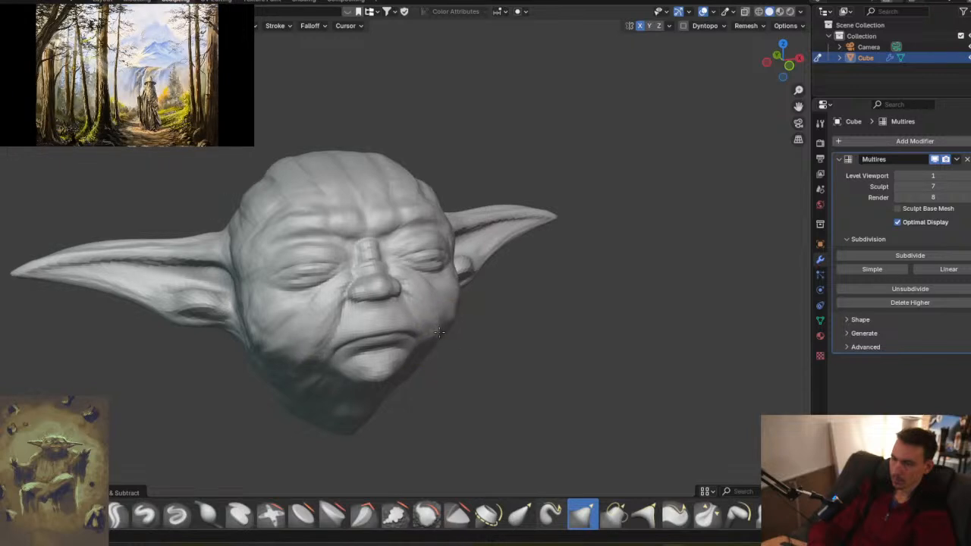
{"action": "middle_click_drag", "start_coordinate": [452, 323], "coordinate": [477, 321]}
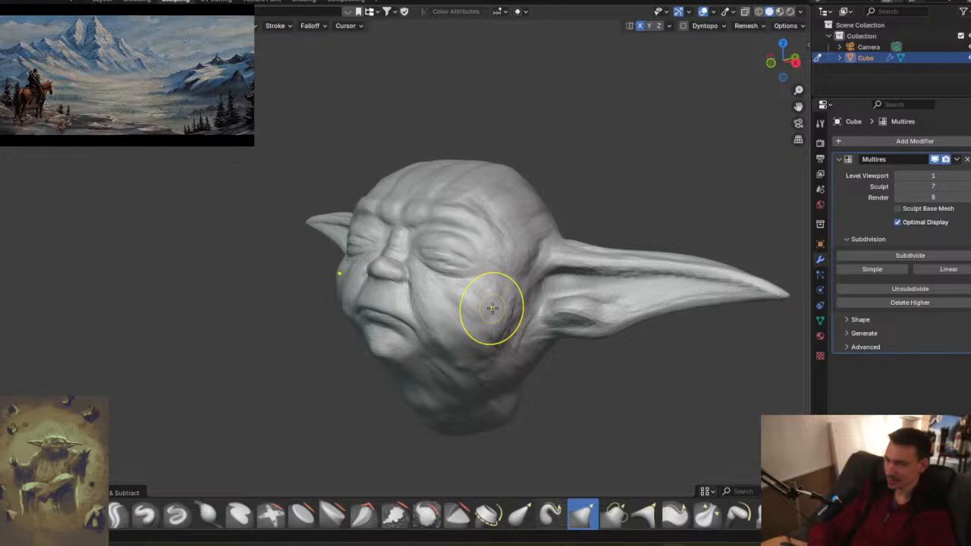
{"action": "mouse_move", "coordinate": [531, 311]}
{"action": "middle_mouse_down"}
{"action": "mouse_move", "coordinate": [497, 208]}
{"action": "mouse_move", "coordinate": [484, 251]}
{"action": "mouse_move", "coordinate": [473, 249]}
{"action": "mouse_move", "coordinate": [520, 195]}
{"action": "mouse_move", "coordinate": [562, 254]}
{"action": "mouse_move", "coordinate": [482, 264]}
{"action": "mouse_move", "coordinate": [538, 235]}
{"action": "mouse_move", "coordinate": [509, 261]}
{"action": "mouse_move", "coordinate": [536, 190]}
{"action": "middle_mouse_up"}
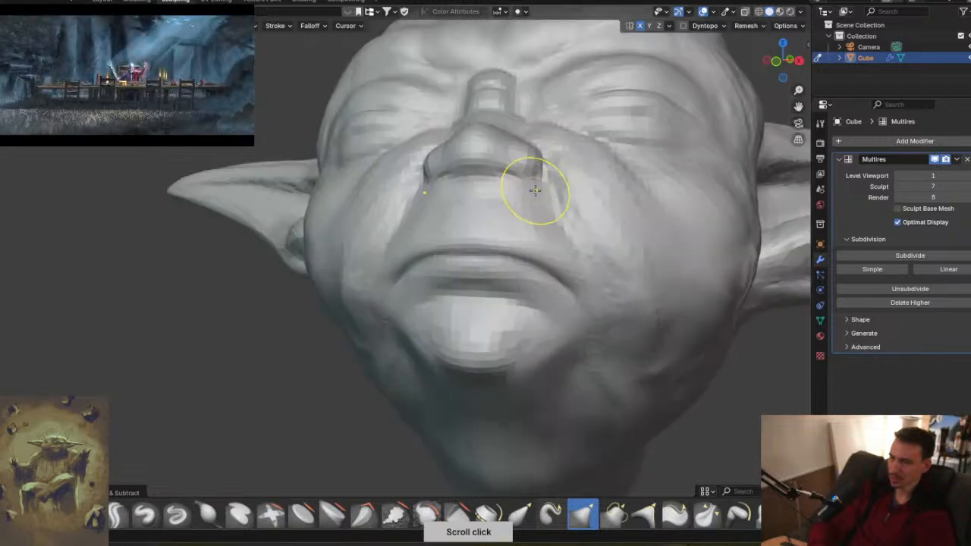
- Deepen the crease between the lips and carve the nostrils into the underside of the nose
{"action": "left_click", "coordinate": [119, 515]}
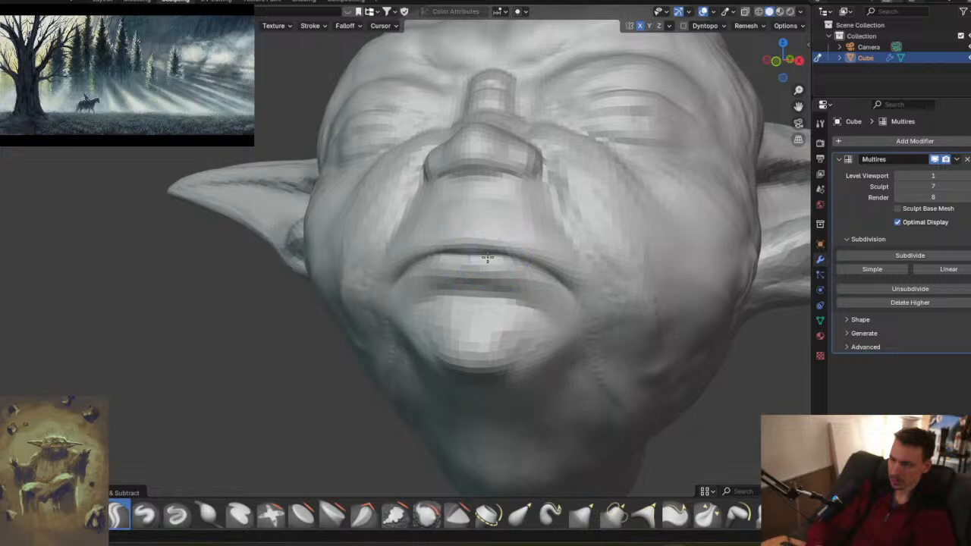
{"action": "mouse_move", "coordinate": [459, 262]}
{"action": "left_mouse_down"}
{"action": "mouse_move", "coordinate": [512, 260]}
{"action": "mouse_move", "coordinate": [565, 285]}
{"action": "left_mouse_up"}
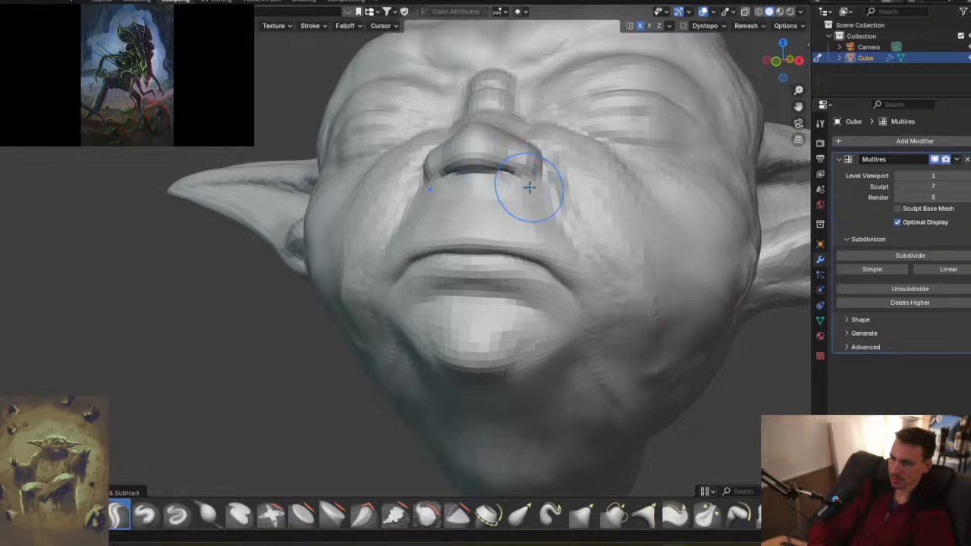
{"action": "mouse_move", "coordinate": [514, 185]}
{"action": "middle_mouse_down"}
{"action": "mouse_move", "coordinate": [476, 291]}
{"action": "mouse_move", "coordinate": [496, 286]}
{"action": "mouse_move", "coordinate": [481, 265]}
{"action": "middle_mouse_up"}
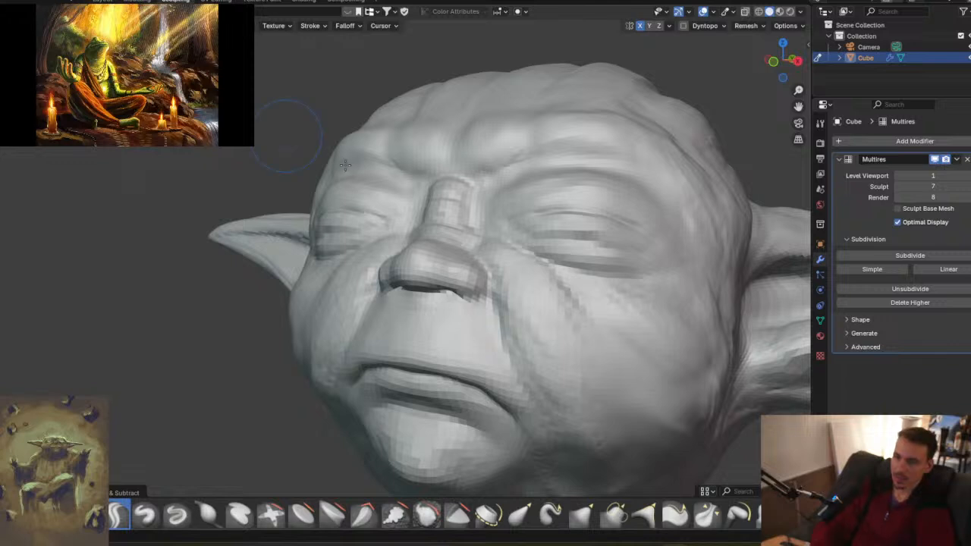
- Carve the nasolabial folds deeper from the sides of the nose down past the mouth corners
{"action": "left_click_drag", "start_coordinate": [497, 302], "coordinate": [520, 335]}
{"action": "left_click_drag", "start_coordinate": [490, 275], "coordinate": [525, 382]}
{"action": "left_click_drag", "start_coordinate": [514, 334], "coordinate": [540, 406]}
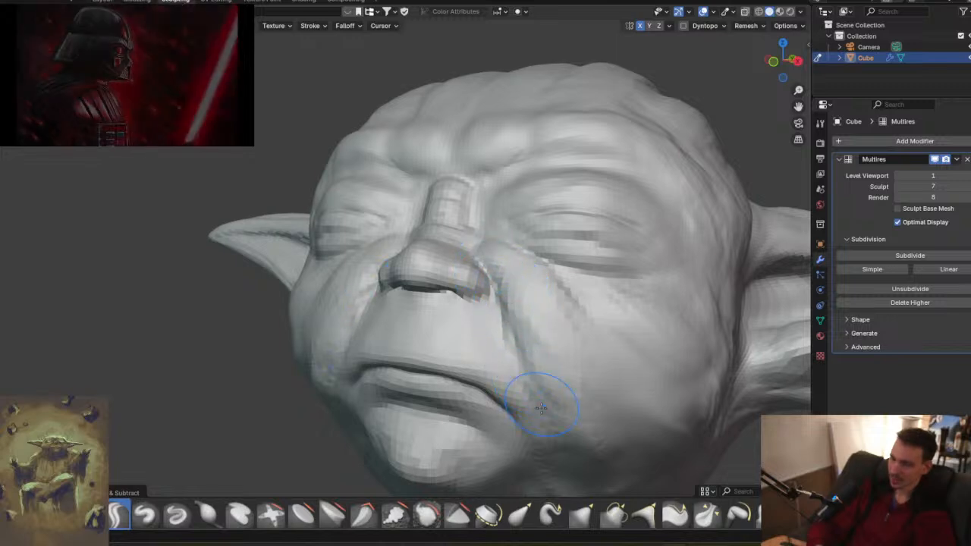
{"action": "mouse_move", "coordinate": [509, 312]}
{"action": "left_mouse_down"}
{"action": "mouse_move", "coordinate": [516, 370]}
{"action": "mouse_move", "coordinate": [550, 431]}
{"action": "left_mouse_up"}
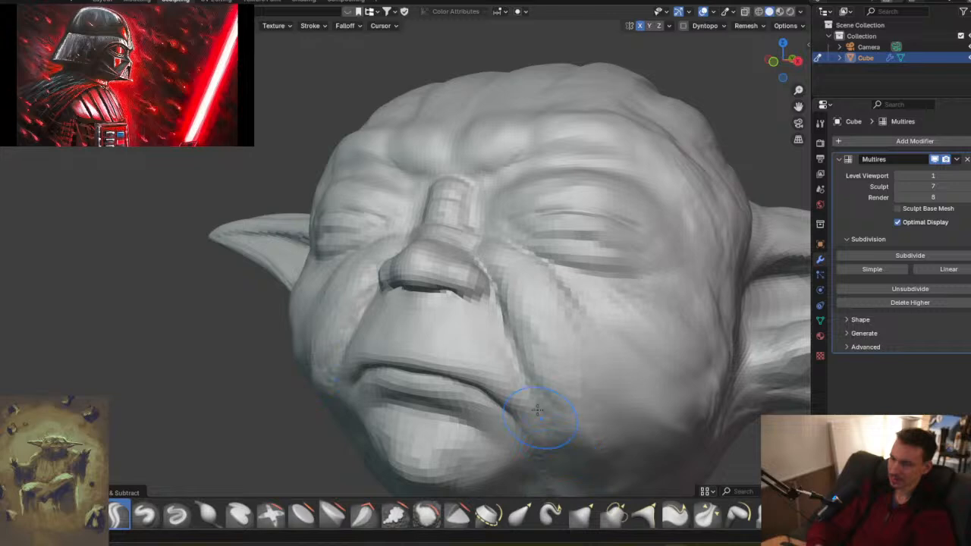
- Switch to another brush at a smaller size and sculpt fine creases on the upper lip and beside the nose
{"action": "mouse_move", "coordinate": [476, 322]}
{"action": "middle_mouse_down", "text": "shift"}
{"action": "mouse_move", "coordinate": [458, 253]}
{"action": "mouse_move", "coordinate": [526, 254]}
{"action": "mouse_move", "coordinate": [496, 265]}
{"action": "mouse_move", "coordinate": [535, 278]}
{"action": "mouse_move", "coordinate": [534, 253]}
{"action": "middle_mouse_up", "text": "shift"}
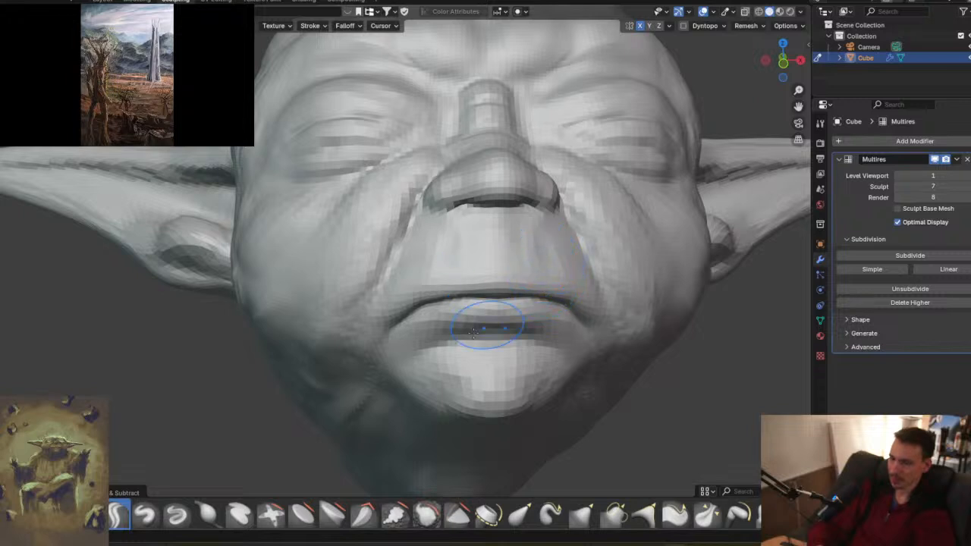
{"action": "left_click", "coordinate": [88, 515]}
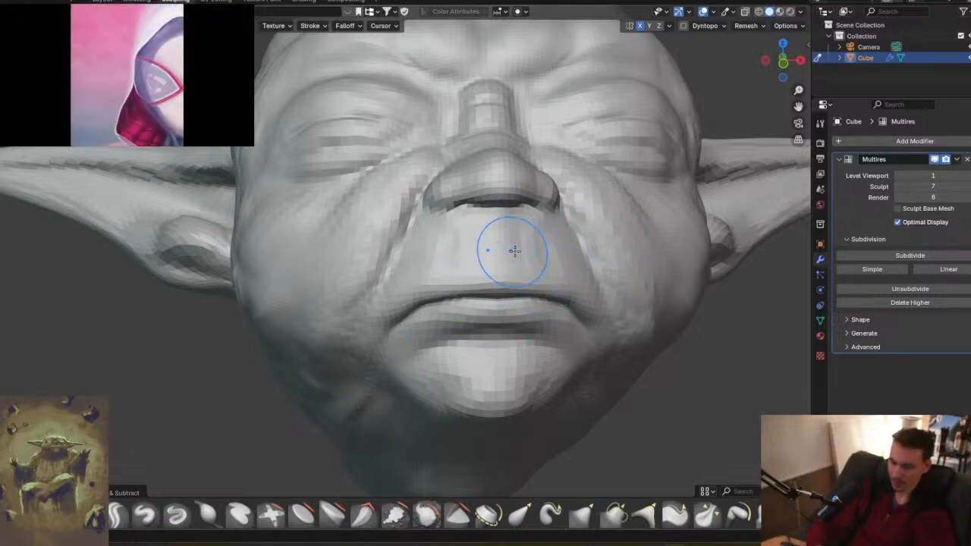
{"action": "key", "text": "f"}
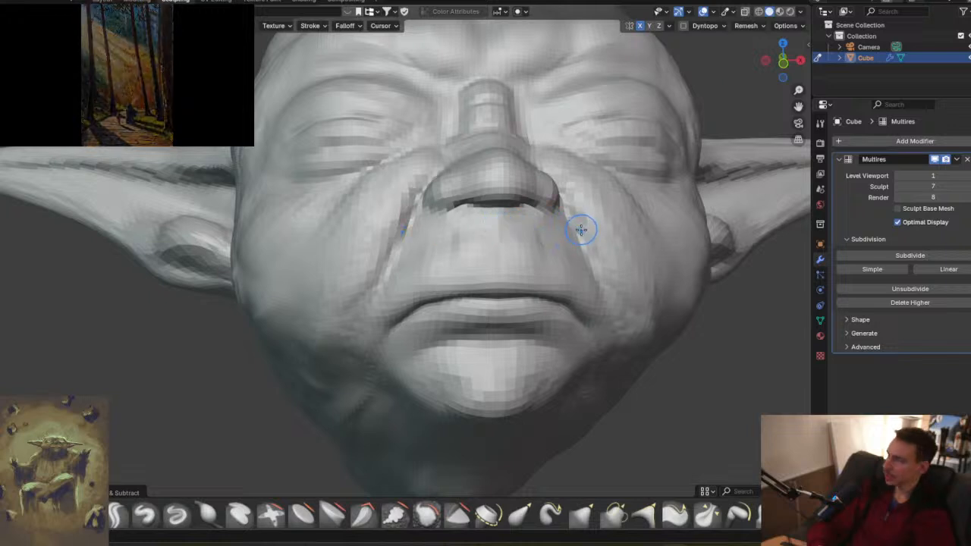
{"action": "middle_click_drag", "start_coordinate": [587, 223], "coordinate": [538, 238]}
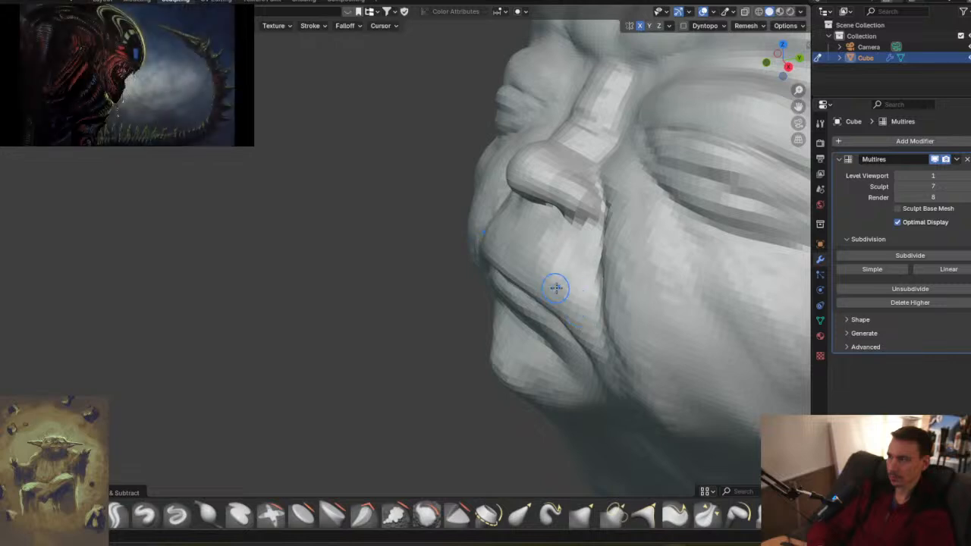
- Add small creases to the cheeks beside the mouth and refine the inner folds at the base of the ears
{"action": "middle_click_drag", "start_coordinate": [581, 311], "coordinate": [630, 251]}
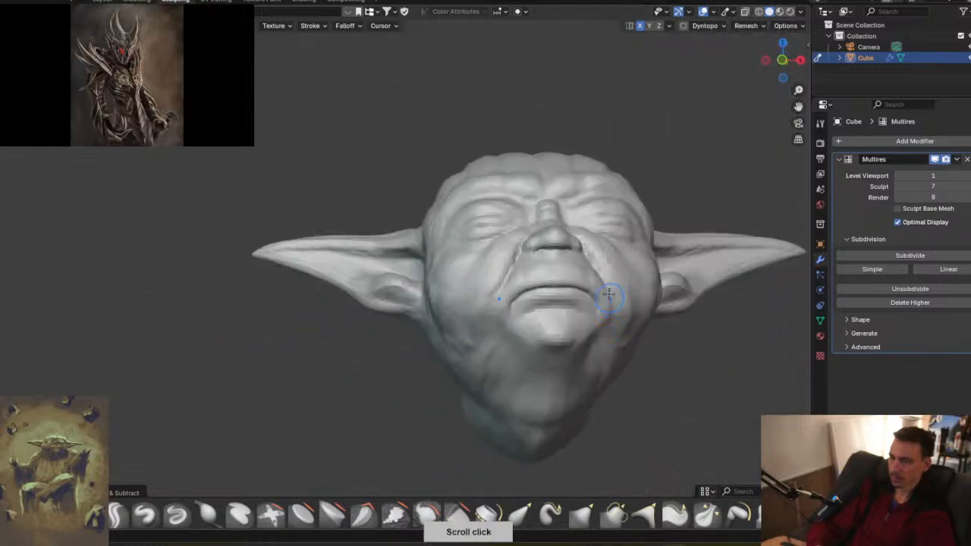
{"action": "middle_click_drag", "start_coordinate": [610, 298], "coordinate": [425, 335], "text": "shift"}
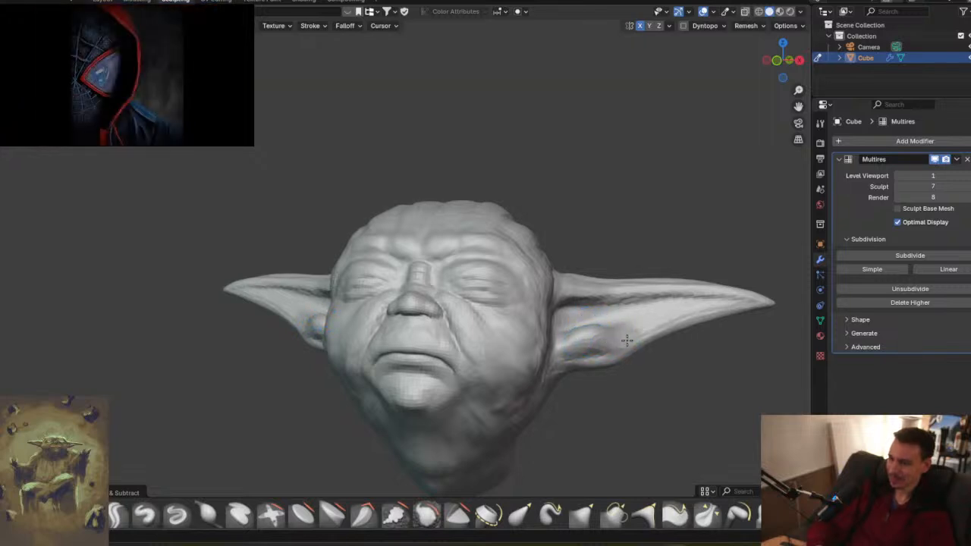
{"action": "middle_click_drag", "start_coordinate": [637, 326], "coordinate": [538, 281]}
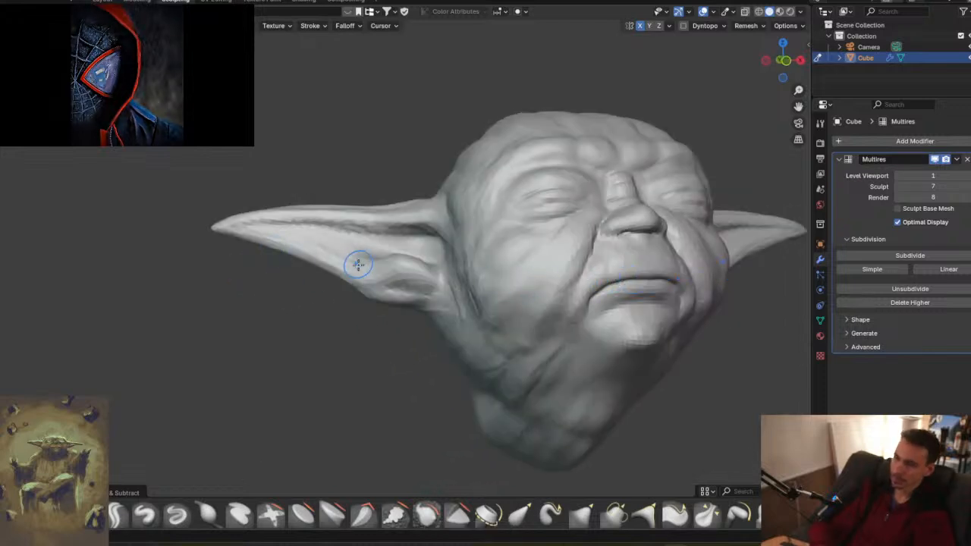
- Adjust the brush size and refine the ridges and folds along the lower inner part of the ear
{"action": "key", "text": "f"}
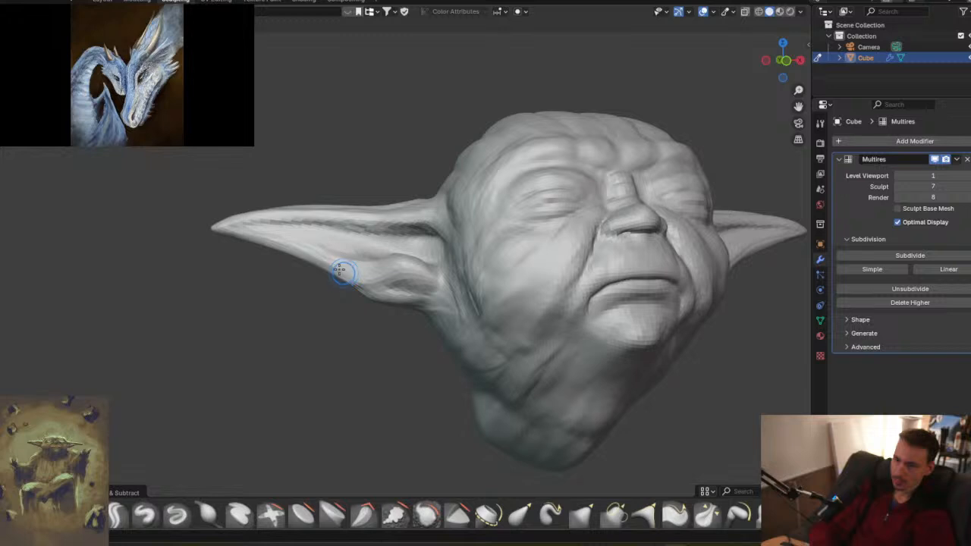
{"action": "left_click", "coordinate": [355, 267]}
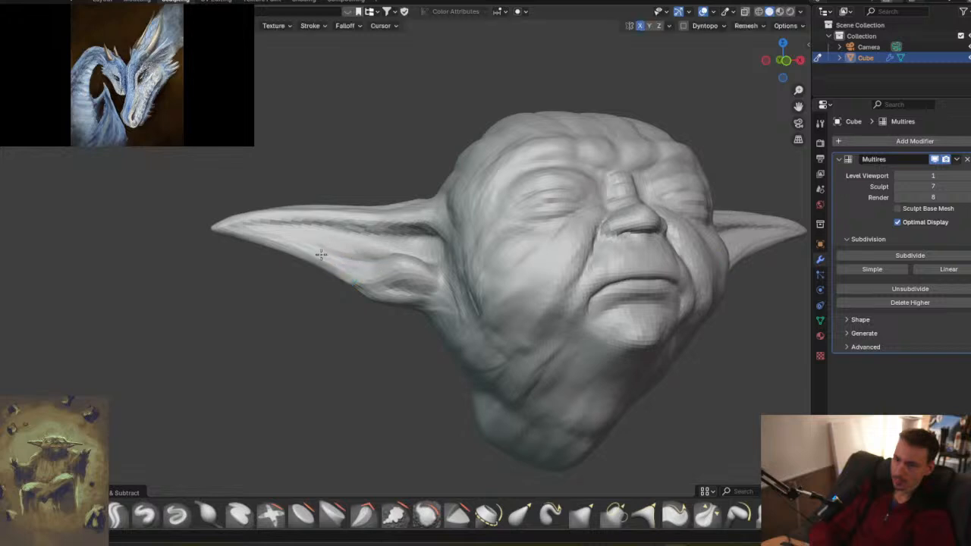
{"action": "key", "text": "f"}
{"action": "left_click", "coordinate": [356, 261]}
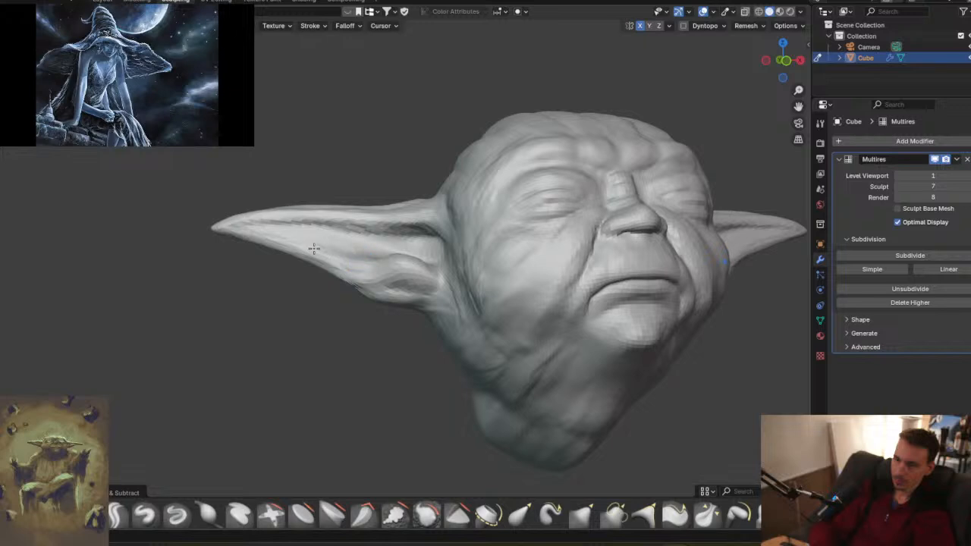
{"action": "key", "text": "f"}
{"action": "left_click", "coordinate": [347, 264]}
{"action": "left_click_drag", "start_coordinate": [351, 263], "coordinate": [349, 261]}
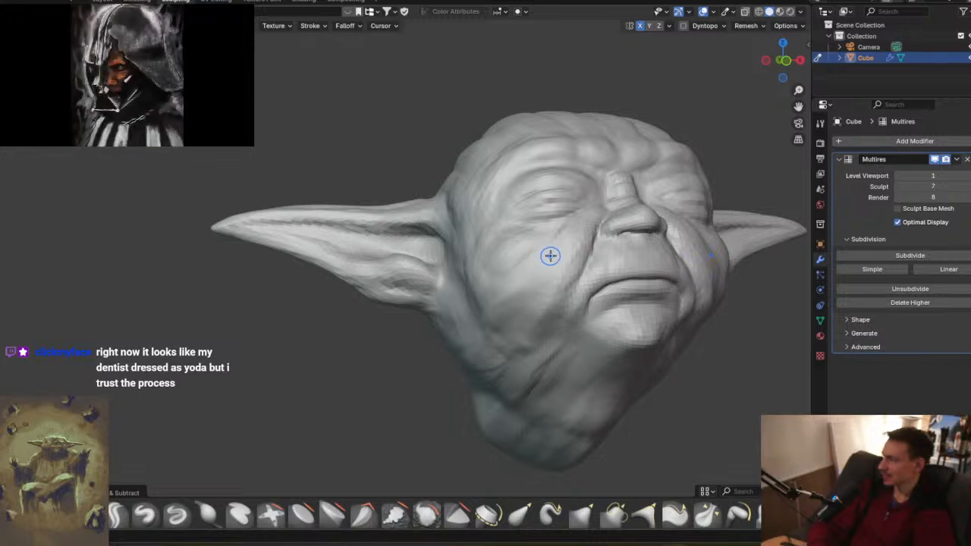
- Switch to the Grab brush at a larger size and pull the lower back of the neck outward
{"action": "mouse_move", "coordinate": [549, 250]}
{"action": "middle_mouse_down"}
{"action": "mouse_move", "coordinate": [531, 234]}
{"action": "mouse_move", "coordinate": [481, 250]}
{"action": "mouse_move", "coordinate": [475, 225]}
{"action": "mouse_move", "coordinate": [519, 325]}
{"action": "mouse_move", "coordinate": [562, 283]}
{"action": "mouse_move", "coordinate": [523, 224]}
{"action": "mouse_move", "coordinate": [468, 190]}
{"action": "mouse_move", "coordinate": [506, 304]}
{"action": "mouse_move", "coordinate": [496, 269]}
{"action": "mouse_move", "coordinate": [561, 258]}
{"action": "mouse_move", "coordinate": [505, 260]}
{"action": "mouse_move", "coordinate": [489, 283]}
{"action": "mouse_move", "coordinate": [470, 289]}
{"action": "mouse_move", "coordinate": [551, 281]}
{"action": "mouse_move", "coordinate": [486, 210]}
{"action": "middle_mouse_up"}
{"action": "scroll", "coordinate": [468, 190], "scroll_direction": "down", "scroll_amount": 4}
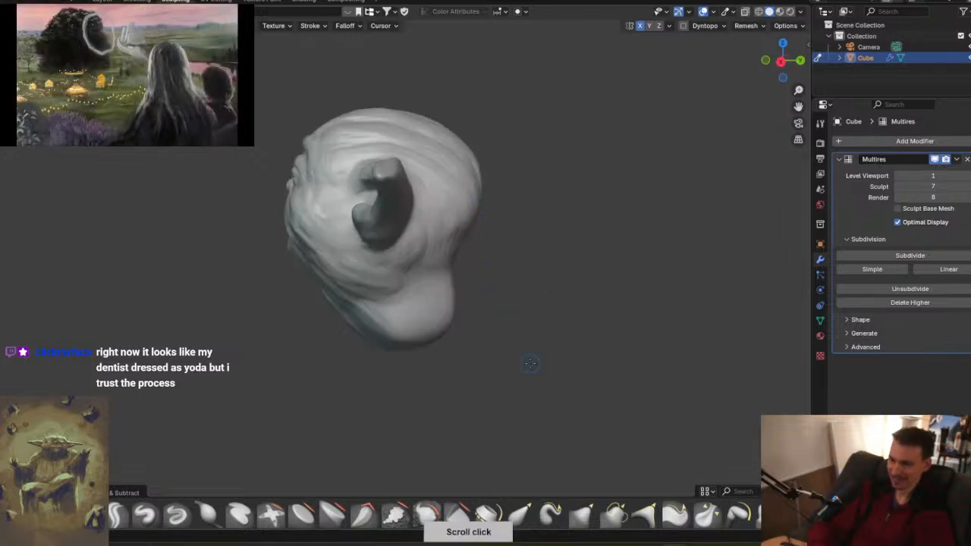
{"action": "left_click", "coordinate": [582, 515]}
{"action": "key", "text": "f"}
{"action": "left_click", "coordinate": [504, 313]}
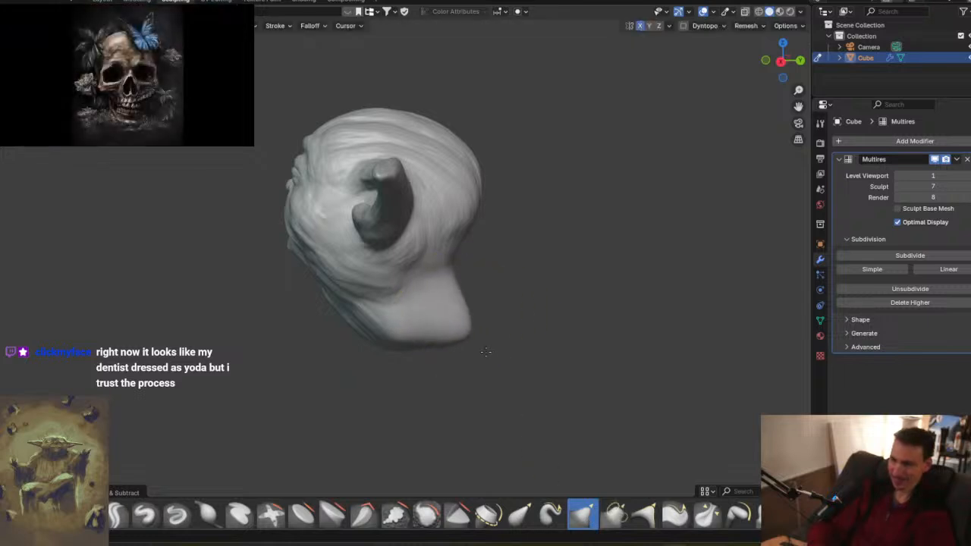
{"action": "middle_click_drag", "start_coordinate": [431, 369], "coordinate": [438, 369]}
{"action": "middle_click_drag", "start_coordinate": [445, 299], "coordinate": [456, 308]}
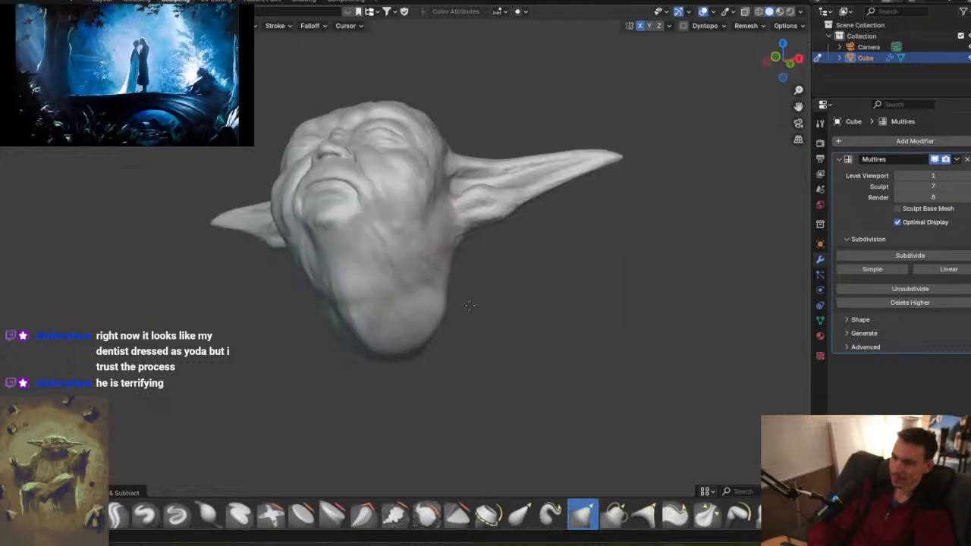
- Widen the base of the neck from behind and reshape the nape and throat profile
{"action": "mouse_move", "coordinate": [521, 292]}
{"action": "middle_mouse_down"}
{"action": "mouse_move", "coordinate": [429, 315]}
{"action": "mouse_move", "coordinate": [430, 327]}
{"action": "middle_mouse_up"}
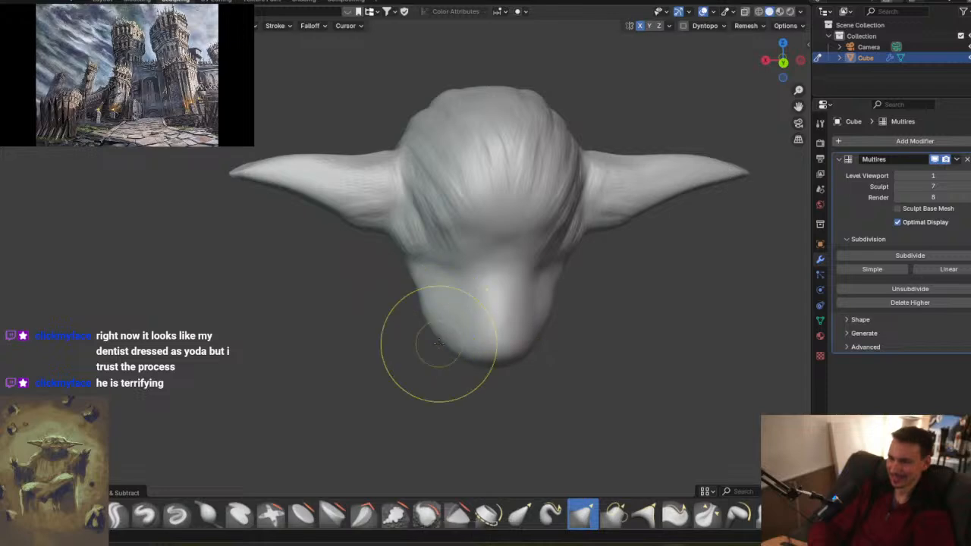
{"action": "left_click_drag", "start_coordinate": [437, 346], "coordinate": [420, 371]}
{"action": "mouse_move", "coordinate": [425, 368]}
{"action": "middle_mouse_down"}
{"action": "mouse_move", "coordinate": [465, 304]}
{"action": "mouse_move", "coordinate": [498, 319]}
{"action": "middle_mouse_up"}
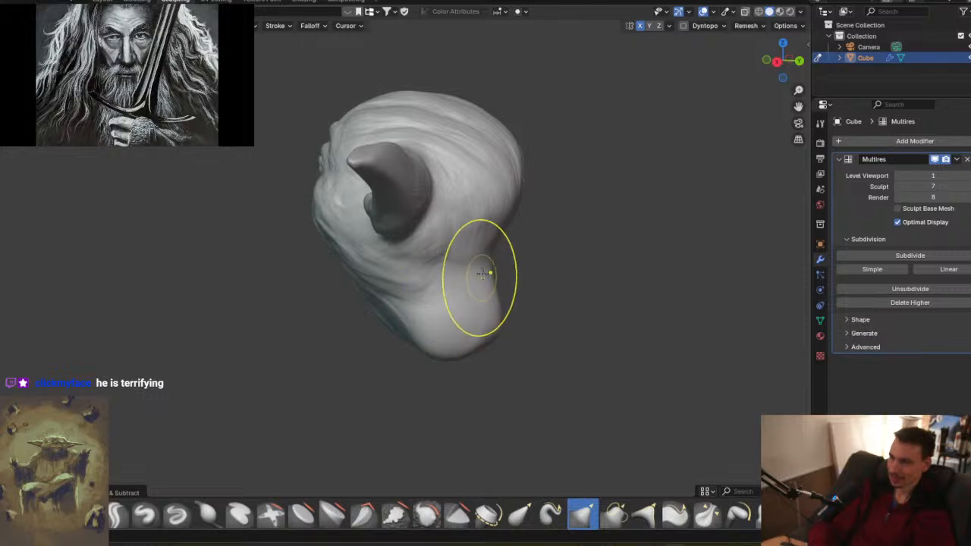
{"action": "middle_click_drag", "start_coordinate": [482, 262], "coordinate": [509, 278]}
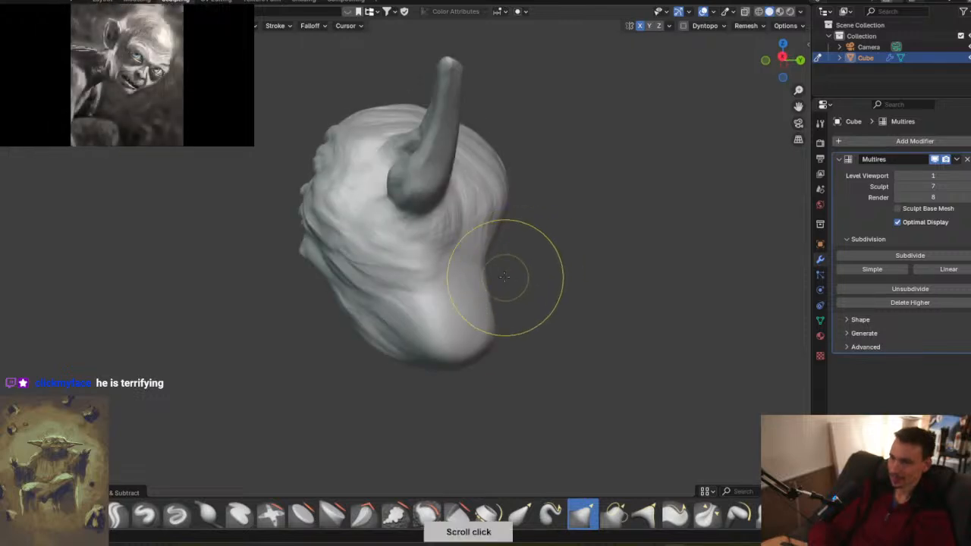
{"action": "middle_click_drag", "start_coordinate": [494, 330], "coordinate": [458, 266]}
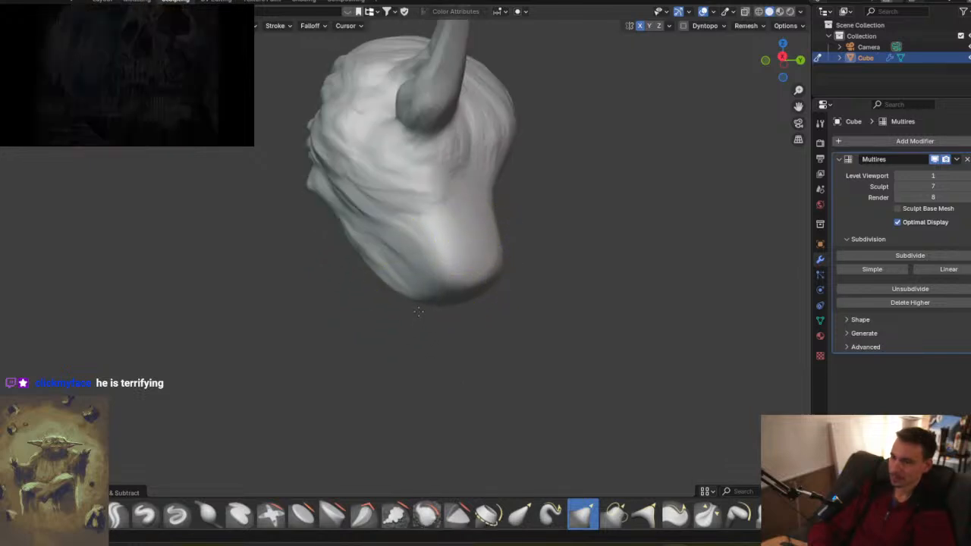
{"action": "mouse_move", "coordinate": [412, 308]}
{"action": "middle_mouse_down"}
{"action": "mouse_move", "coordinate": [592, 316]}
{"action": "mouse_move", "coordinate": [483, 327]}
{"action": "mouse_move", "coordinate": [504, 337]}
{"action": "middle_mouse_up"}
{"action": "mouse_move", "coordinate": [465, 275]}
{"action": "middle_mouse_down"}
{"action": "mouse_move", "coordinate": [469, 303]}
{"action": "mouse_move", "coordinate": [516, 319]}
{"action": "mouse_move", "coordinate": [496, 282]}
{"action": "mouse_move", "coordinate": [511, 304]}
{"action": "mouse_move", "coordinate": [444, 281]}
{"action": "middle_mouse_up"}
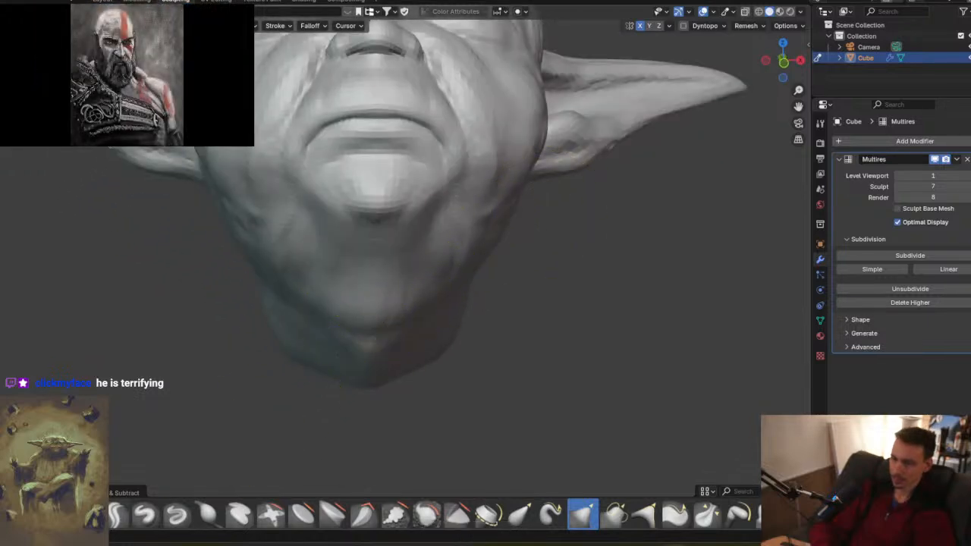
- Switch to another sculpting brush at a smaller size and carve folds under the chin and along the sides of the neck
{"action": "left_click", "coordinate": [84, 514]}
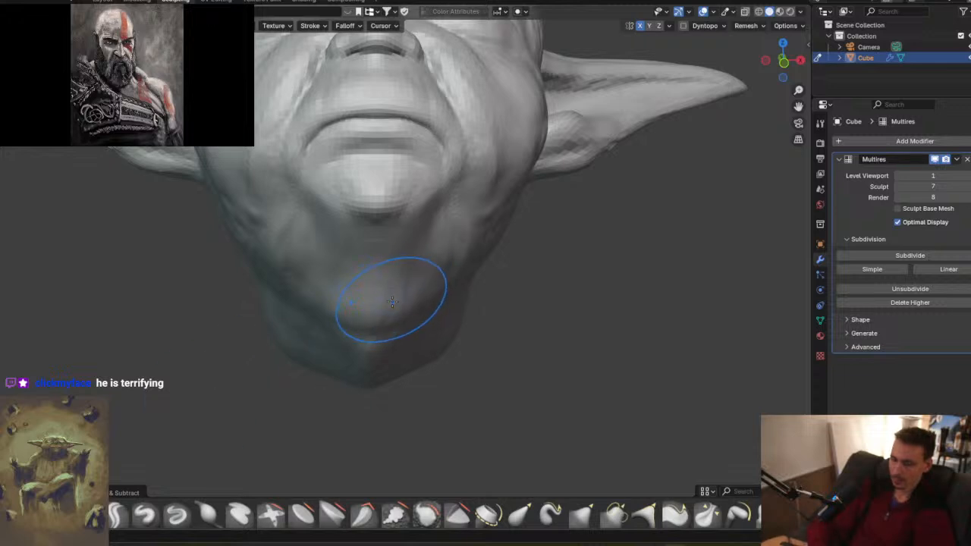
{"action": "key", "text": "f"}
{"action": "left_click", "coordinate": [355, 302]}
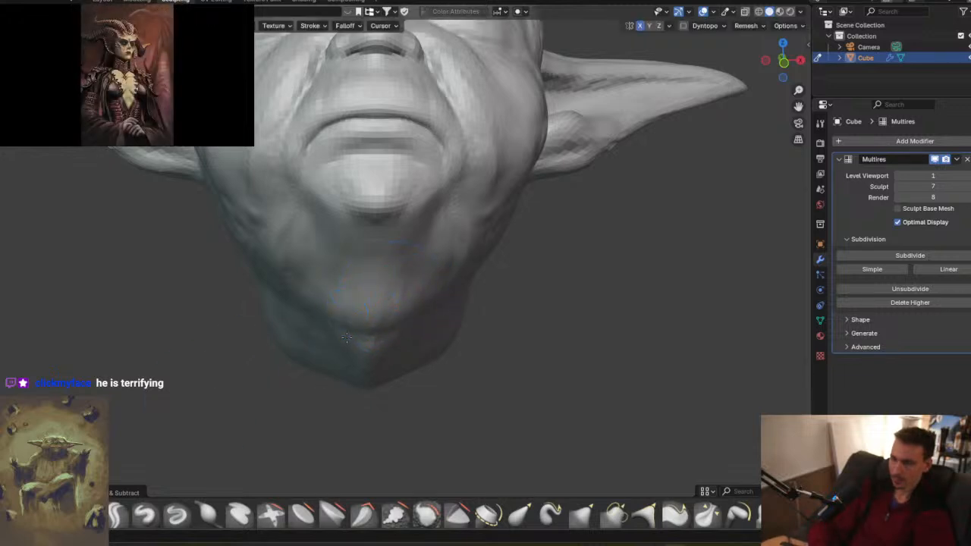
{"action": "middle_click_drag", "start_coordinate": [347, 394], "coordinate": [363, 298]}
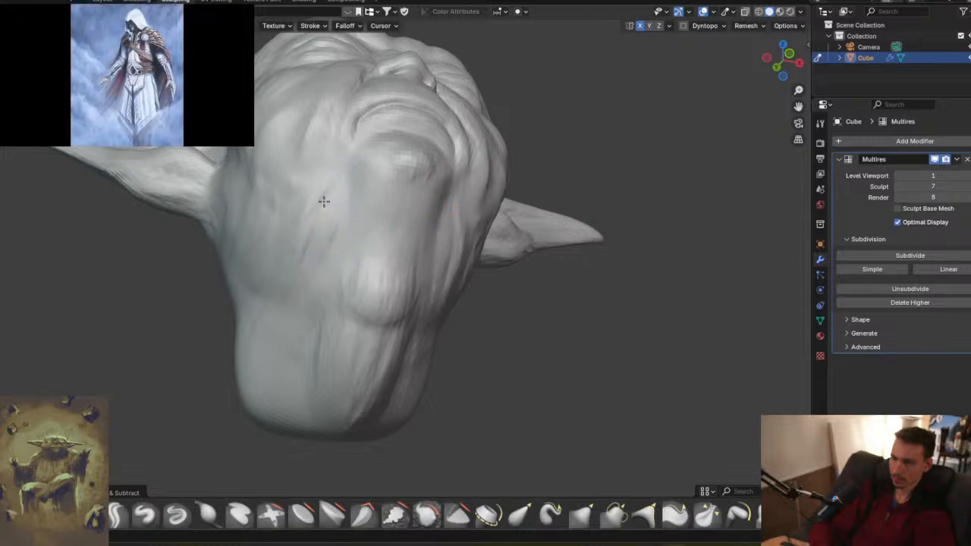
{"action": "mouse_move", "coordinate": [328, 277]}
{"action": "middle_mouse_down"}
{"action": "mouse_move", "coordinate": [396, 256]}
{"action": "mouse_move", "coordinate": [397, 275]}
{"action": "mouse_move", "coordinate": [427, 174]}
{"action": "mouse_move", "coordinate": [445, 181]}
{"action": "mouse_move", "coordinate": [456, 274]}
{"action": "middle_mouse_up"}
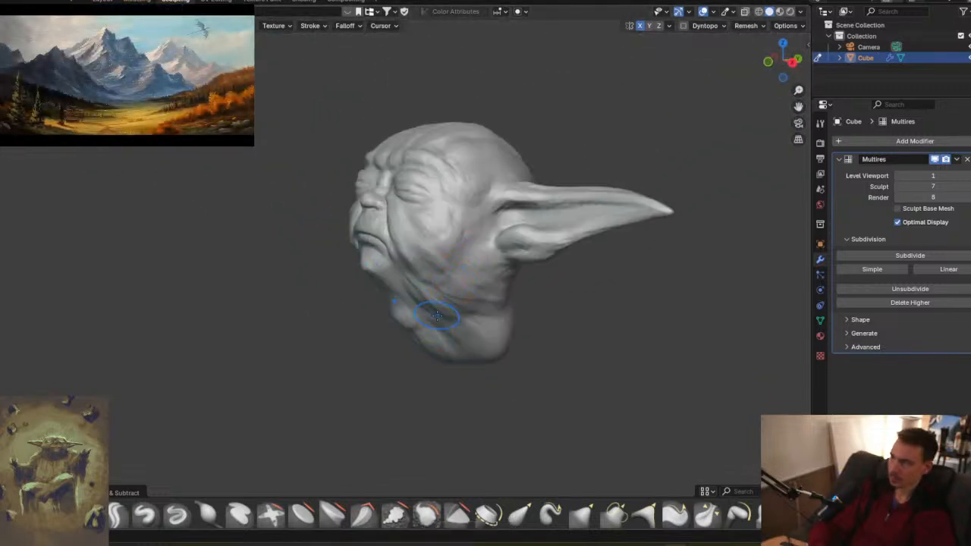
{"action": "middle_click_drag", "start_coordinate": [461, 324], "coordinate": [428, 249], "text": "ctrl"}
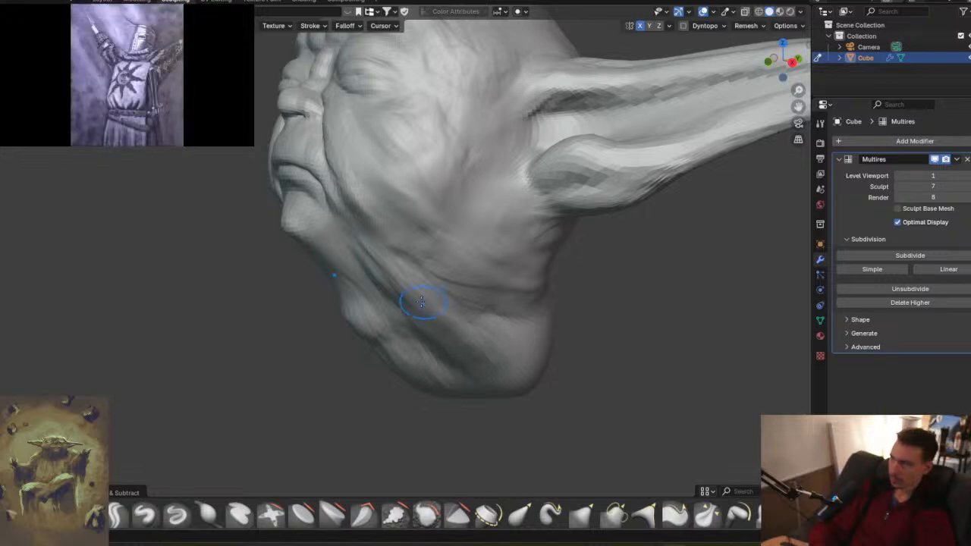
{"action": "mouse_move", "coordinate": [448, 336]}
{"action": "middle_mouse_down"}
{"action": "mouse_move", "coordinate": [540, 342]}
{"action": "mouse_move", "coordinate": [441, 282]}
{"action": "middle_mouse_up"}
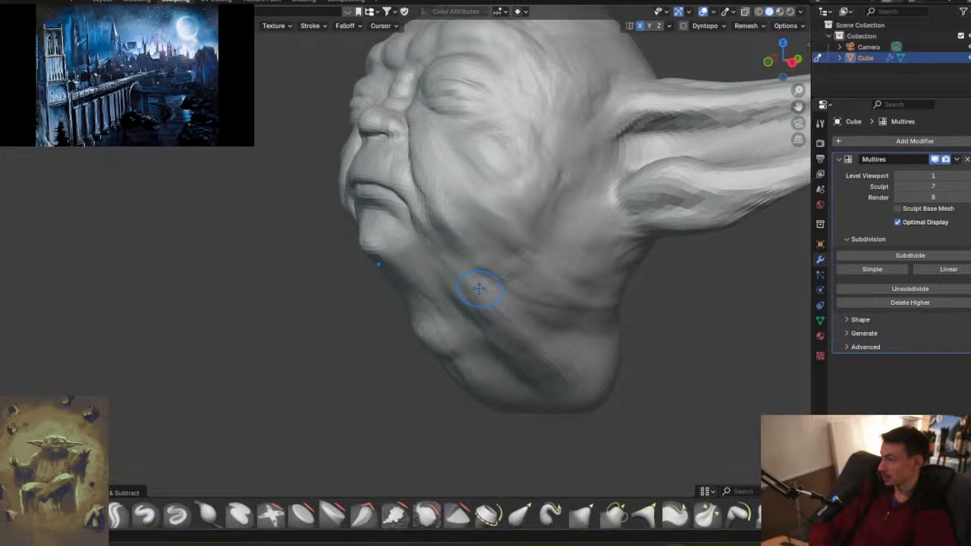
- Sculpt creases on the cheeks beside the mouth corners and below the eyes
{"action": "middle_click_drag", "start_coordinate": [500, 267], "coordinate": [519, 329]}
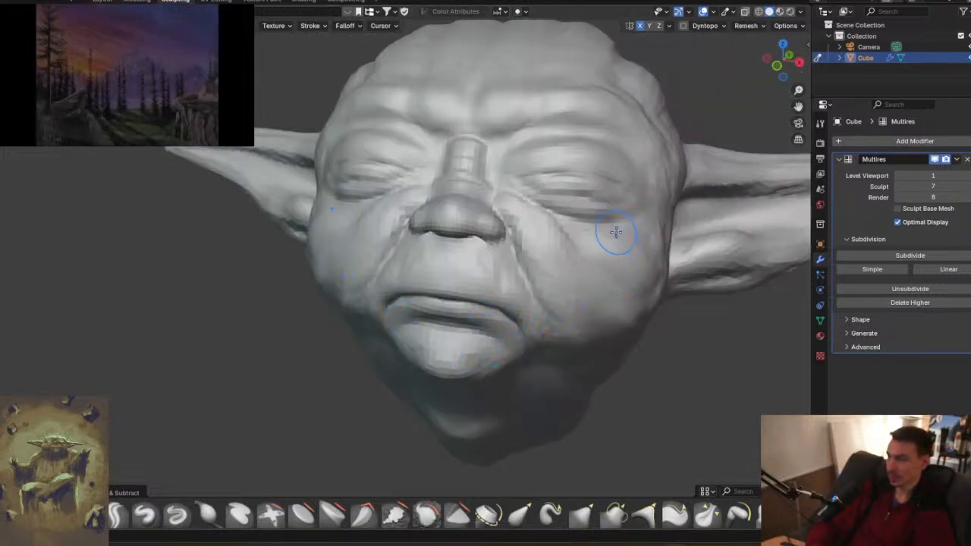
{"action": "middle_click_drag", "start_coordinate": [590, 234], "coordinate": [419, 275]}
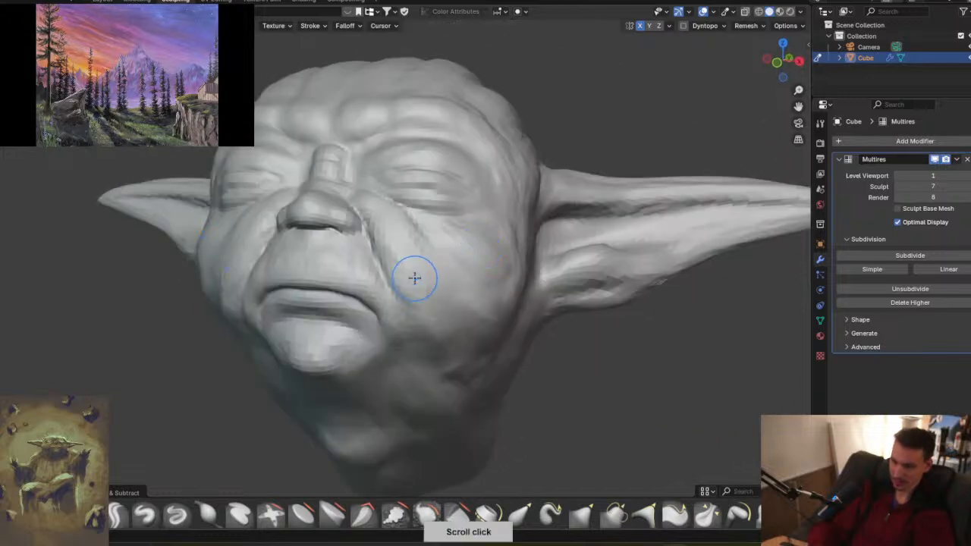
{"action": "left_click", "coordinate": [409, 294]}
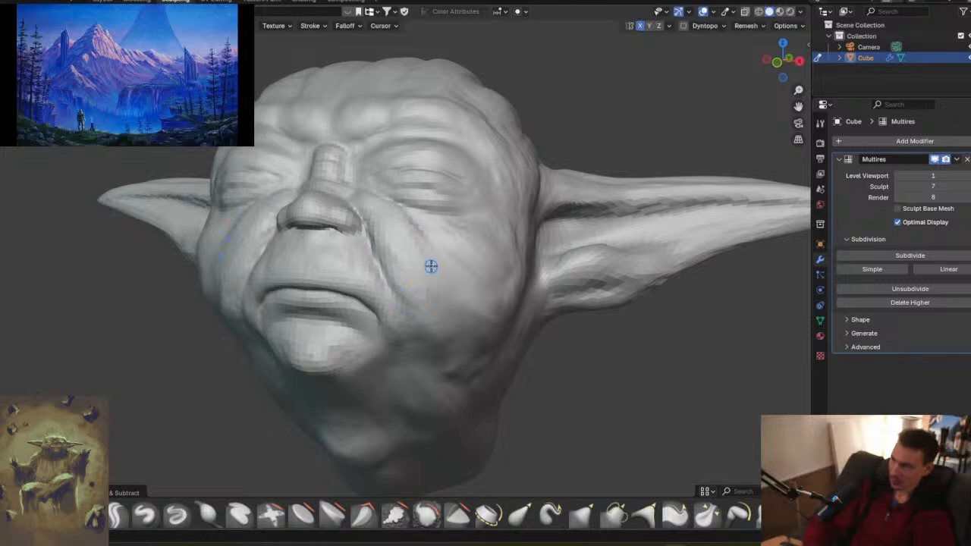
{"action": "mouse_move", "coordinate": [433, 254]}
{"action": "middle_mouse_down"}
{"action": "mouse_move", "coordinate": [405, 213]}
{"action": "mouse_move", "coordinate": [435, 271]}
{"action": "mouse_move", "coordinate": [420, 287]}
{"action": "middle_mouse_up"}
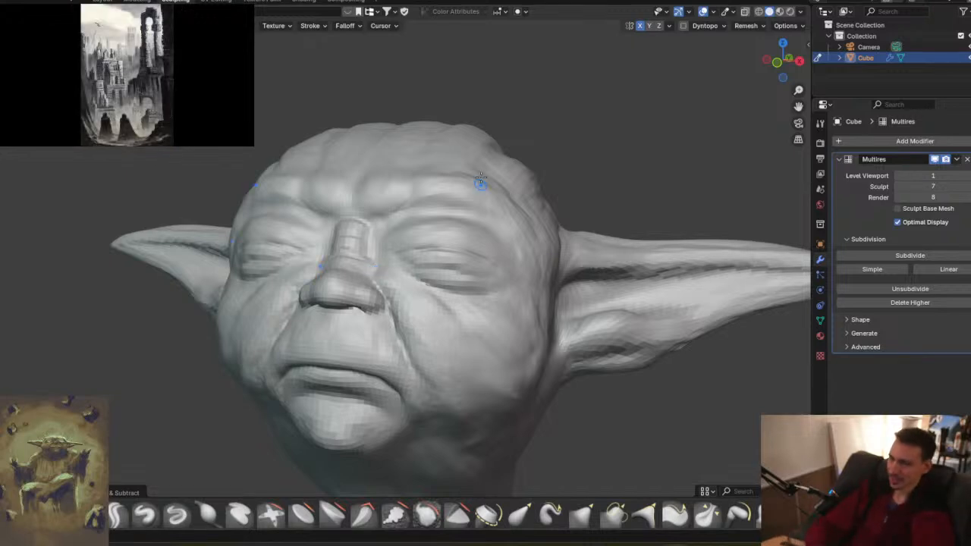
- Refine the sides of the nose bridge and the folds between the inner eye corners and the nostrils
{"action": "mouse_move", "coordinate": [384, 254]}
{"action": "middle_mouse_down"}
{"action": "mouse_move", "coordinate": [483, 248]}
{"action": "mouse_move", "coordinate": [387, 262]}
{"action": "mouse_move", "coordinate": [463, 260]}
{"action": "mouse_move", "coordinate": [432, 254]}
{"action": "mouse_move", "coordinate": [427, 221]}
{"action": "middle_mouse_up"}
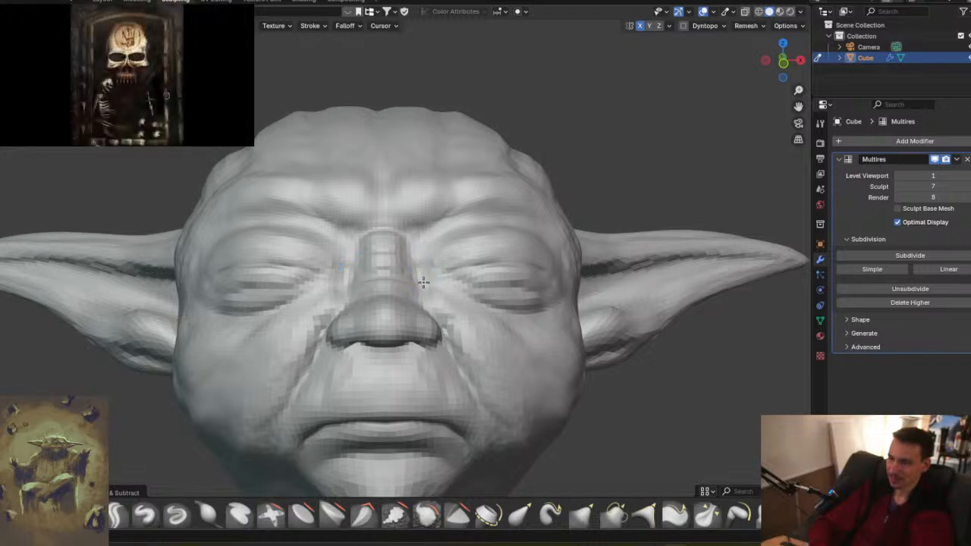
{"action": "middle_click", "coordinate": [464, 280]}
{"action": "middle_click_drag", "start_coordinate": [465, 280], "coordinate": [427, 276]}
{"action": "middle_click_drag", "start_coordinate": [503, 308], "coordinate": [464, 250]}
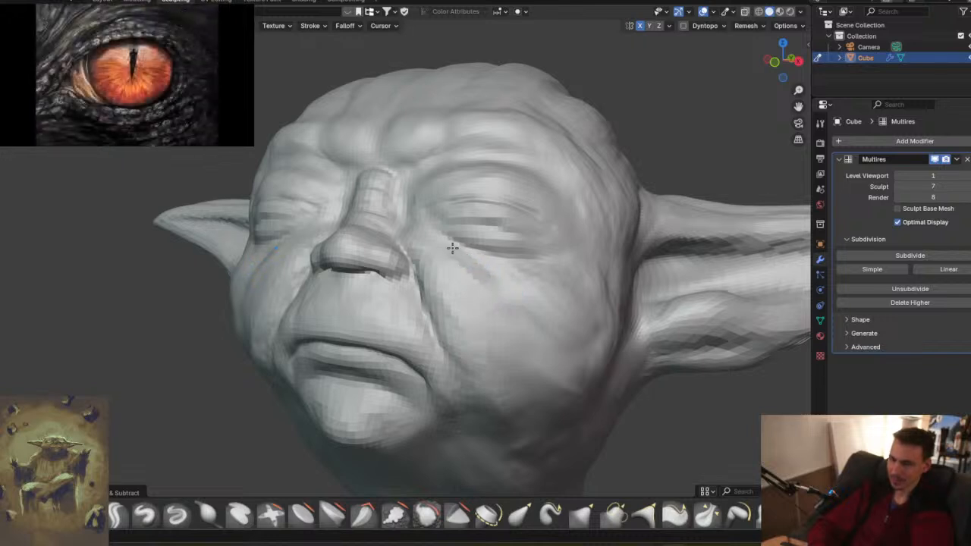
{"action": "middle_click_drag", "start_coordinate": [505, 269], "coordinate": [569, 282]}
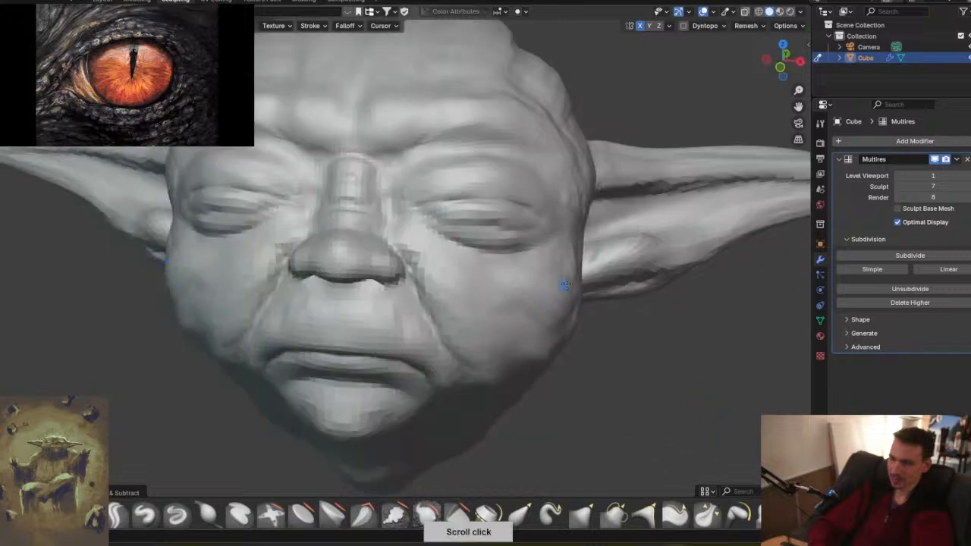
- Compare the head at Multires sculpt levels 5 and 8, and return the sculpt level to 7
{"action": "left_click", "coordinate": [899, 186]}
{"action": "left_click", "coordinate": [898, 186]}
{"action": "left_click", "coordinate": [969, 185]}
{"action": "left_click", "coordinate": [969, 186]}
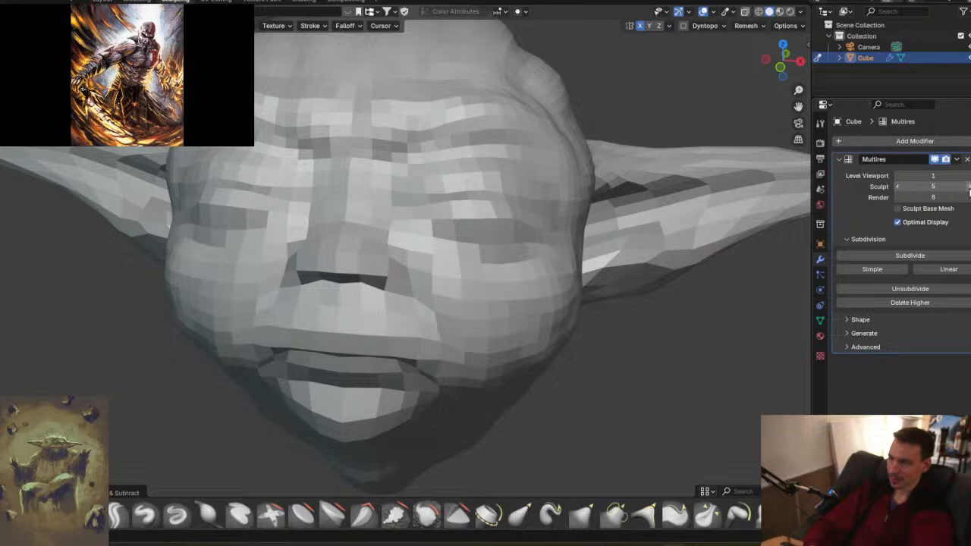
{"action": "left_click", "coordinate": [969, 186]}
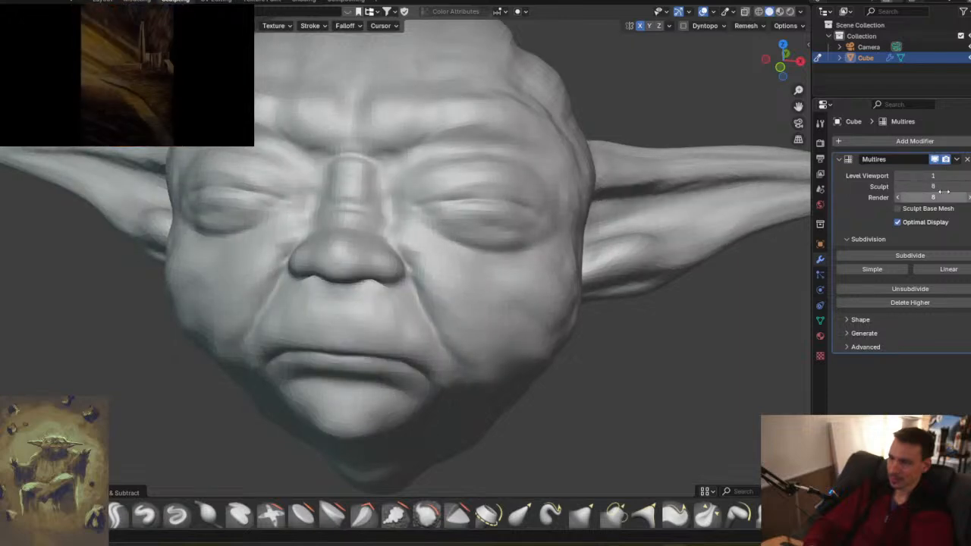
{"action": "middle_click_drag", "start_coordinate": [480, 300], "coordinate": [456, 275]}
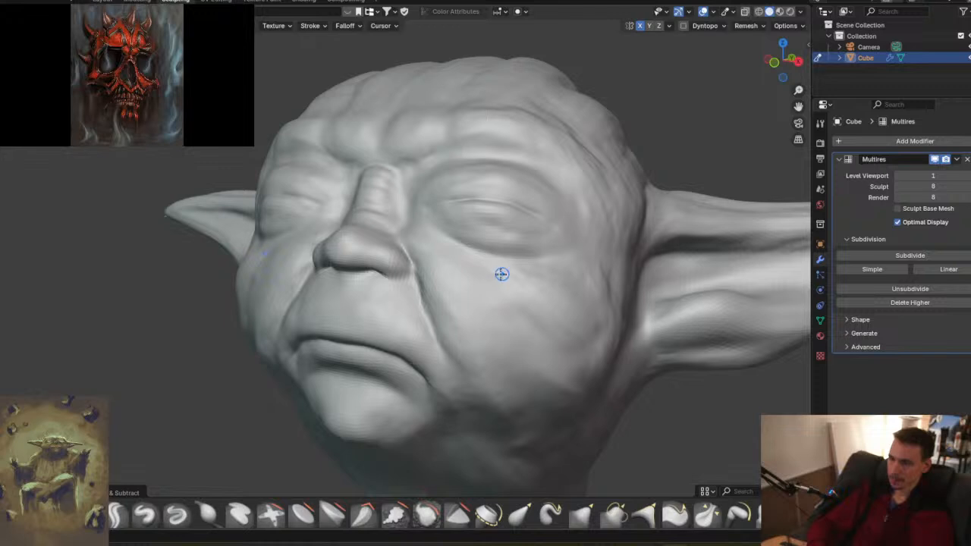
{"action": "left_click", "coordinate": [898, 186]}
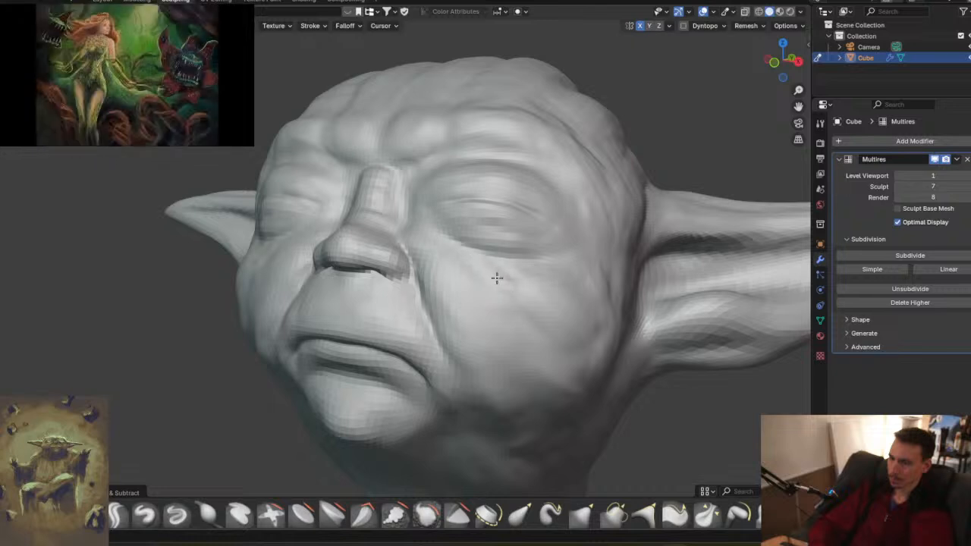
- Carve a diagonal crease across the cheek from below the eye down toward the jaw
{"action": "mouse_move", "coordinate": [542, 306]}
{"action": "middle_mouse_down"}
{"action": "mouse_move", "coordinate": [533, 297]}
{"action": "mouse_move", "coordinate": [516, 304]}
{"action": "middle_mouse_up"}
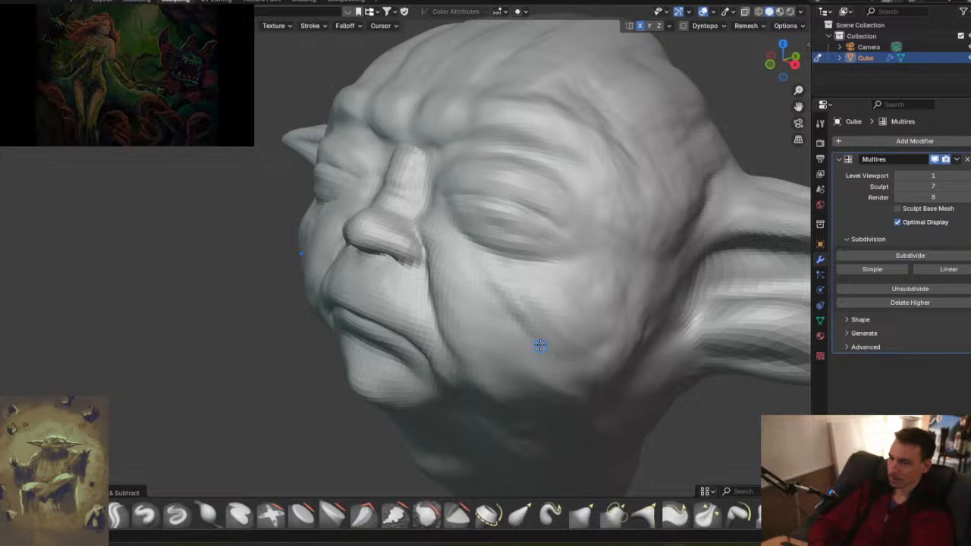
{"action": "middle_click_drag", "start_coordinate": [554, 332], "coordinate": [542, 289]}
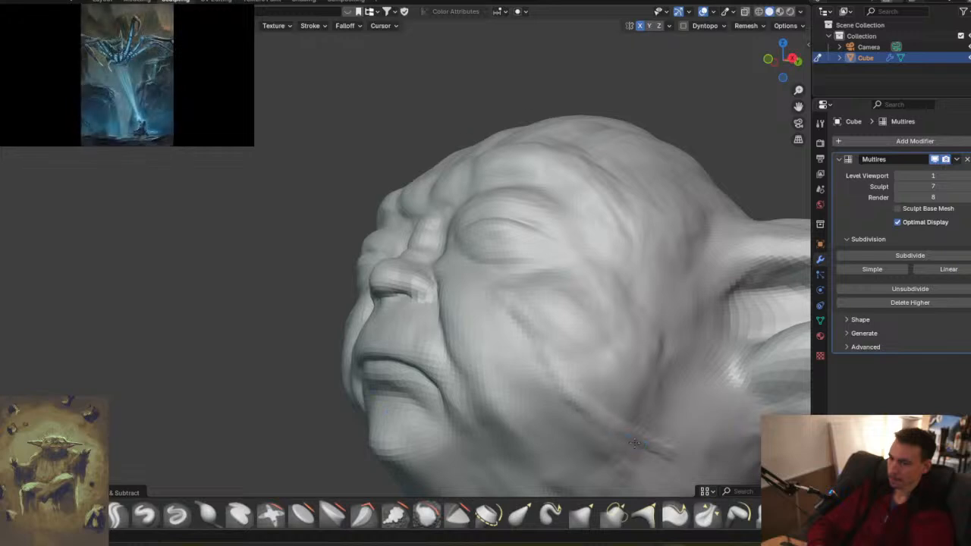
{"action": "left_click_drag", "start_coordinate": [557, 362], "coordinate": [515, 312]}
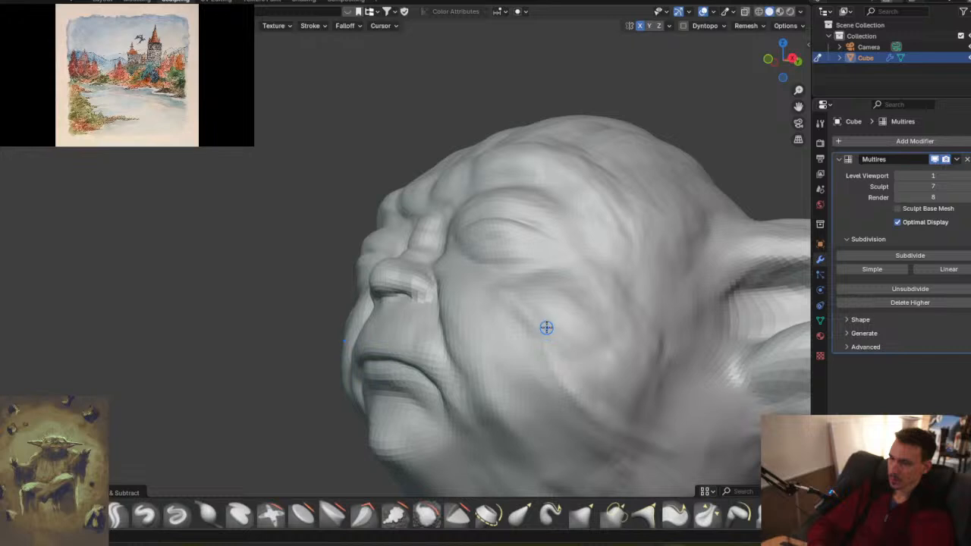
- Deepen the cheek folds and add wrinkles on the outer cheek in front of the ear
{"action": "middle_click_drag", "start_coordinate": [546, 330], "coordinate": [579, 359]}
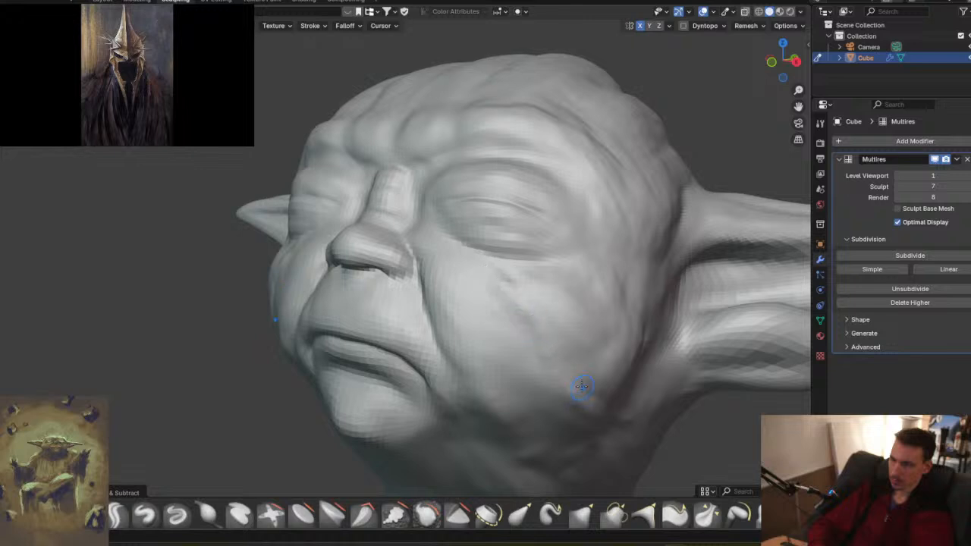
{"action": "mouse_move", "coordinate": [532, 299]}
{"action": "middle_mouse_down"}
{"action": "mouse_move", "coordinate": [495, 287]}
{"action": "mouse_move", "coordinate": [491, 274]}
{"action": "middle_mouse_up"}
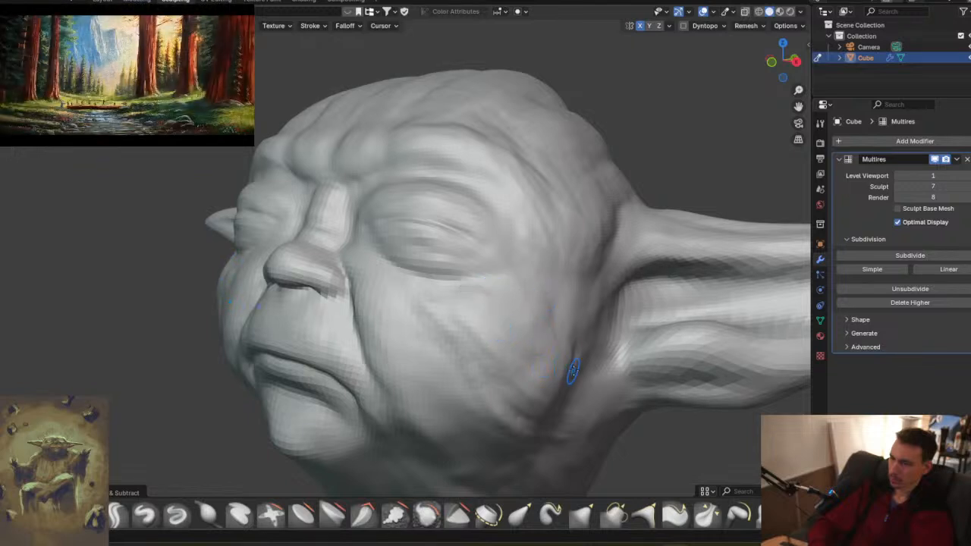
{"action": "middle_click_drag", "start_coordinate": [569, 336], "coordinate": [579, 243]}
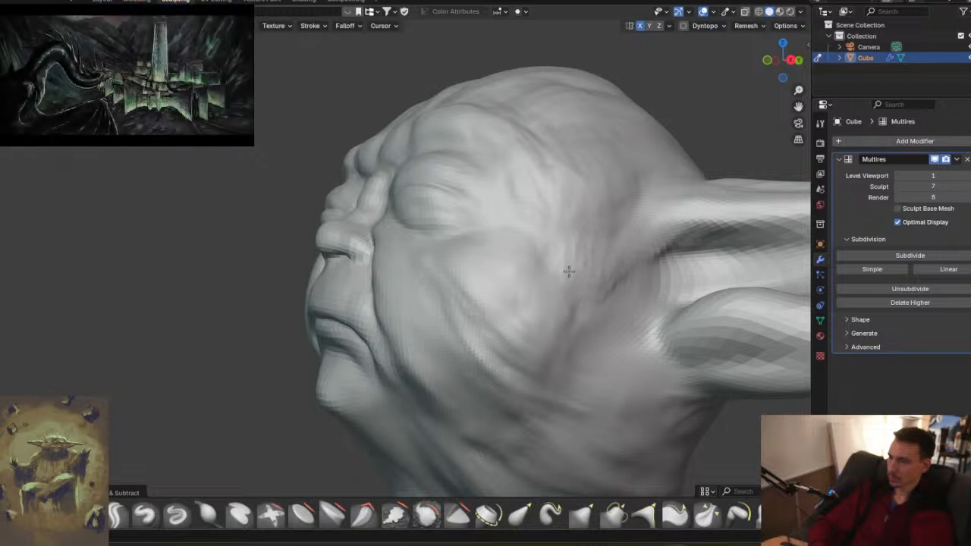
{"action": "mouse_move", "coordinate": [574, 250]}
{"action": "middle_mouse_down"}
{"action": "mouse_move", "coordinate": [458, 221]}
{"action": "mouse_move", "coordinate": [372, 225]}
{"action": "middle_mouse_up"}
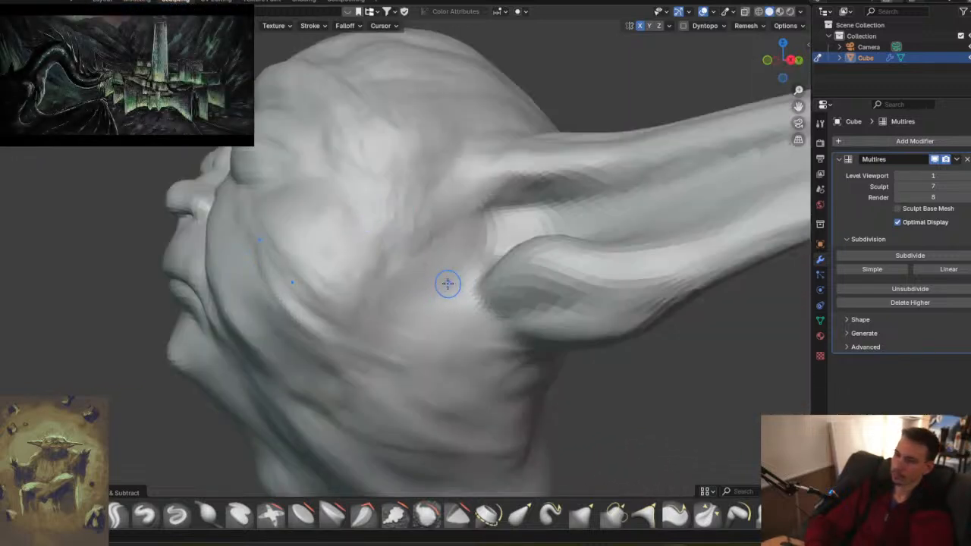
{"action": "mouse_move", "coordinate": [555, 281]}
{"action": "middle_mouse_down"}
{"action": "mouse_move", "coordinate": [526, 273]}
{"action": "mouse_move", "coordinate": [527, 232]}
{"action": "mouse_move", "coordinate": [575, 390]}
{"action": "mouse_move", "coordinate": [460, 195]}
{"action": "mouse_move", "coordinate": [492, 223]}
{"action": "middle_mouse_up"}
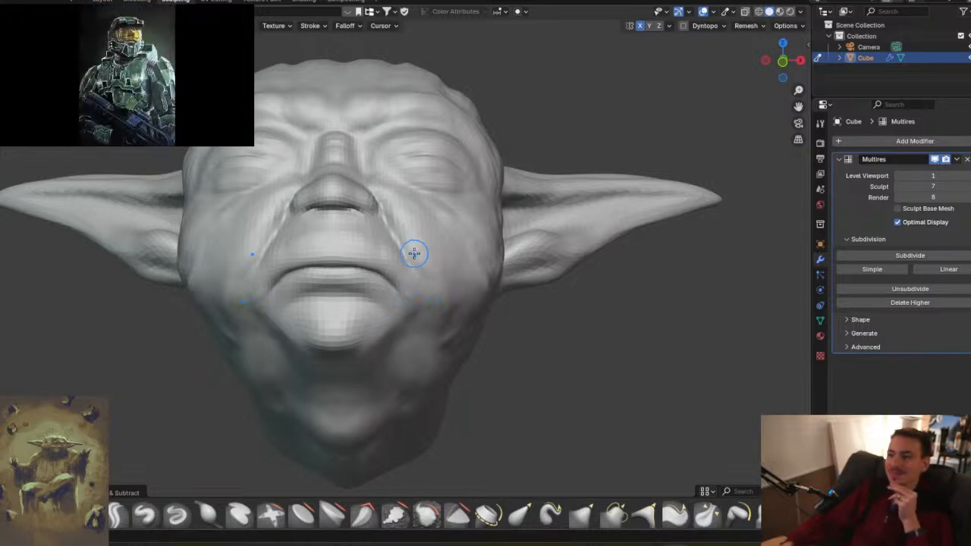
{"action": "scroll", "coordinate": [414, 254], "scroll_direction": "down", "scroll_amount": 5}
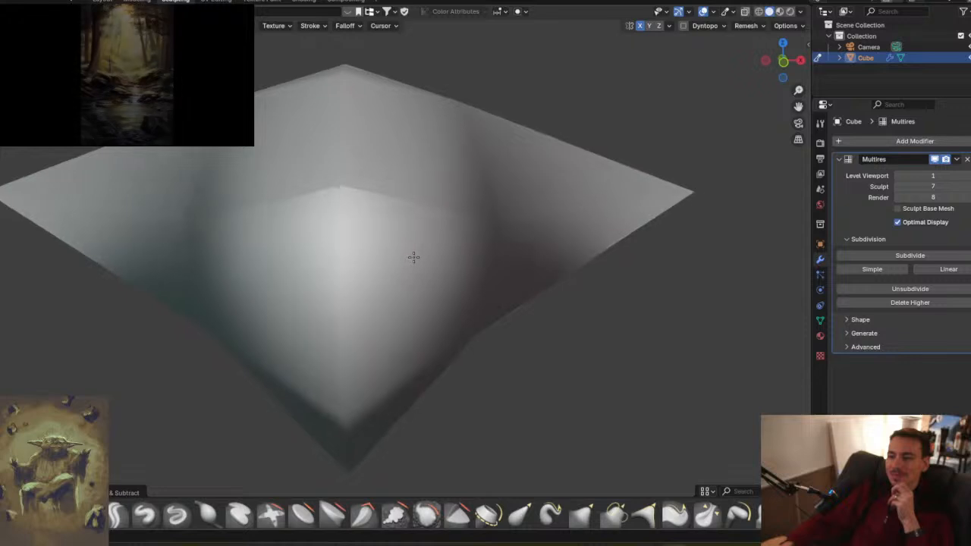
{"action": "scroll", "coordinate": [472, 239], "scroll_direction": "down", "scroll_amount": 5}
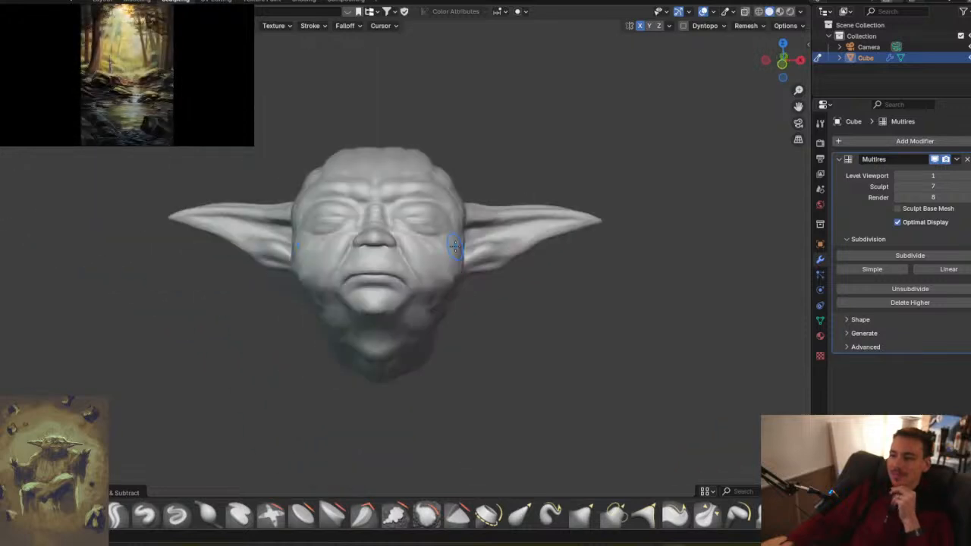
{"action": "scroll", "coordinate": [461, 230], "scroll_direction": "up", "scroll_amount": 5}
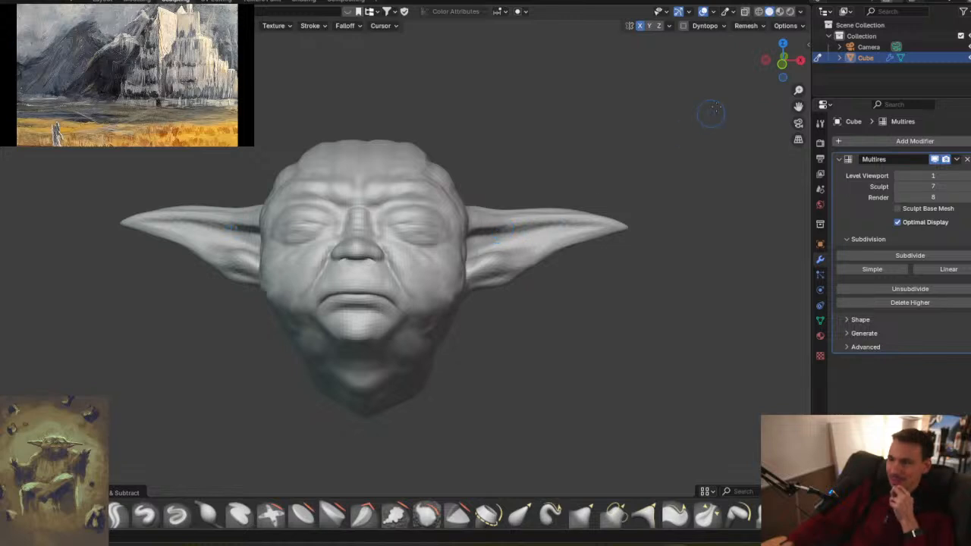
{"action": "left_click", "coordinate": [763, 27]}
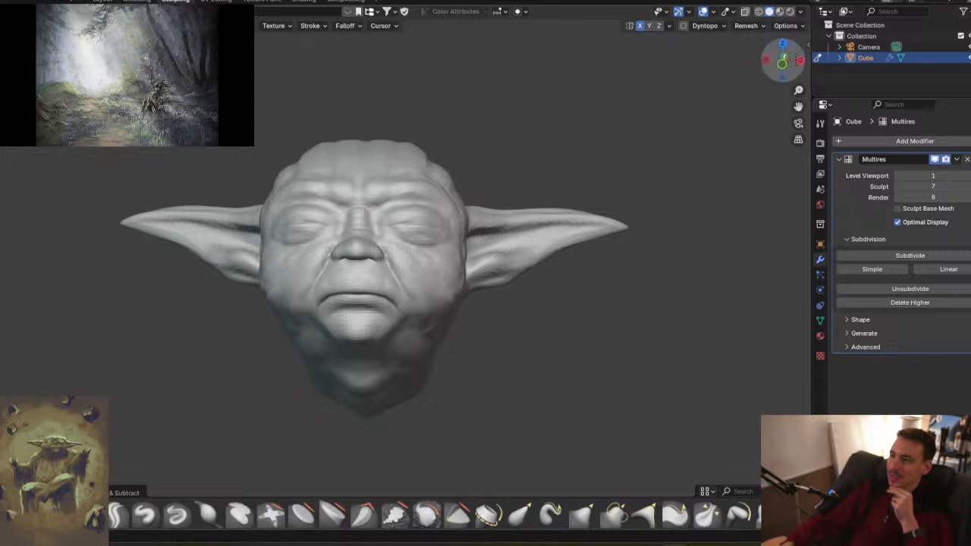
{"action": "right_click", "coordinate": [862, 61]}
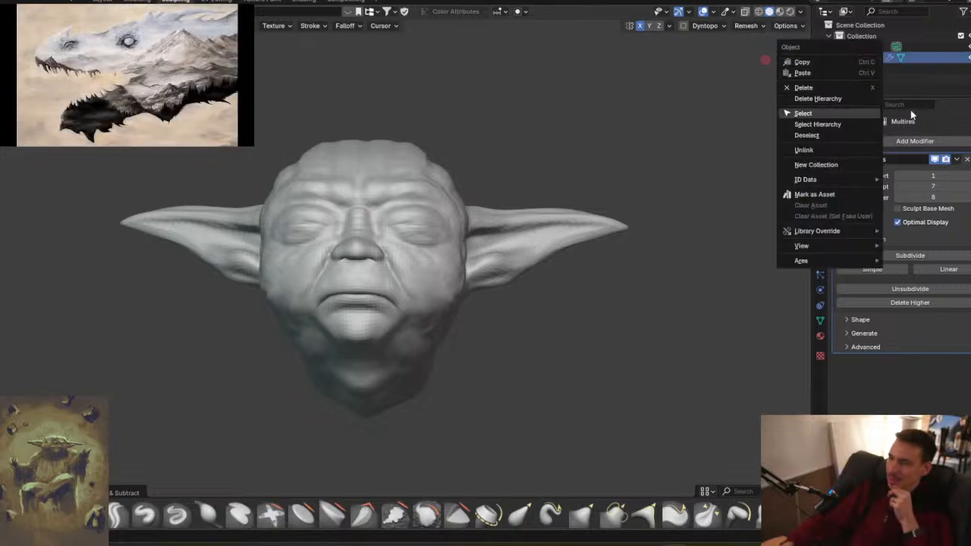
- Duplicate the head object in place in the Layout workspace, hide the original Cube, and return to sculpting on the copy
{"action": "left_click", "coordinate": [101, 1]}
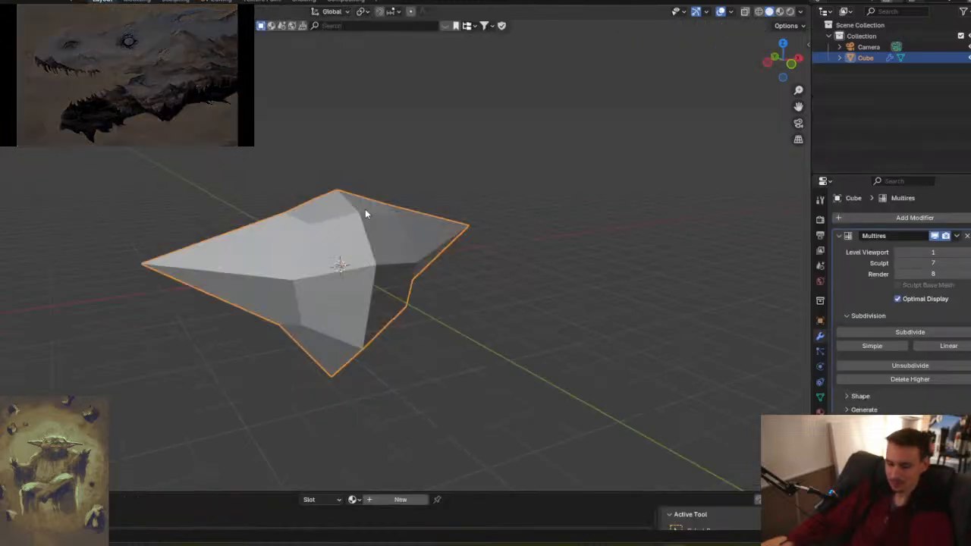
{"action": "key", "text": "shift+d"}
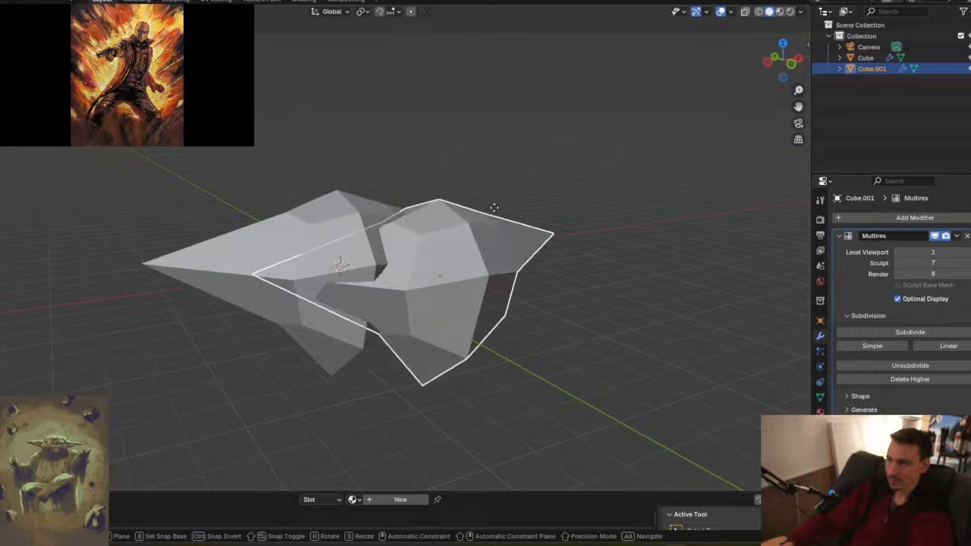
{"action": "right_click", "coordinate": [644, 231]}
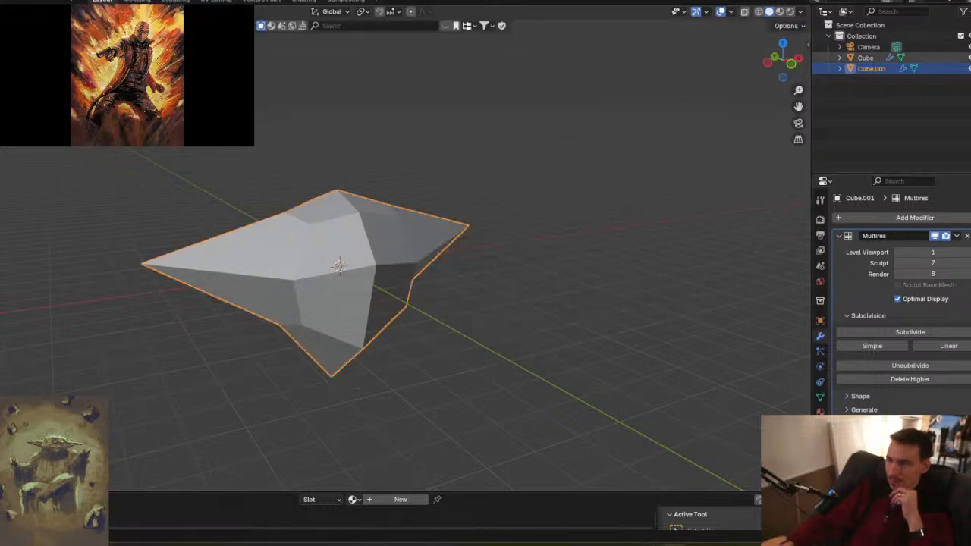
{"action": "left_click", "coordinate": [969, 58]}
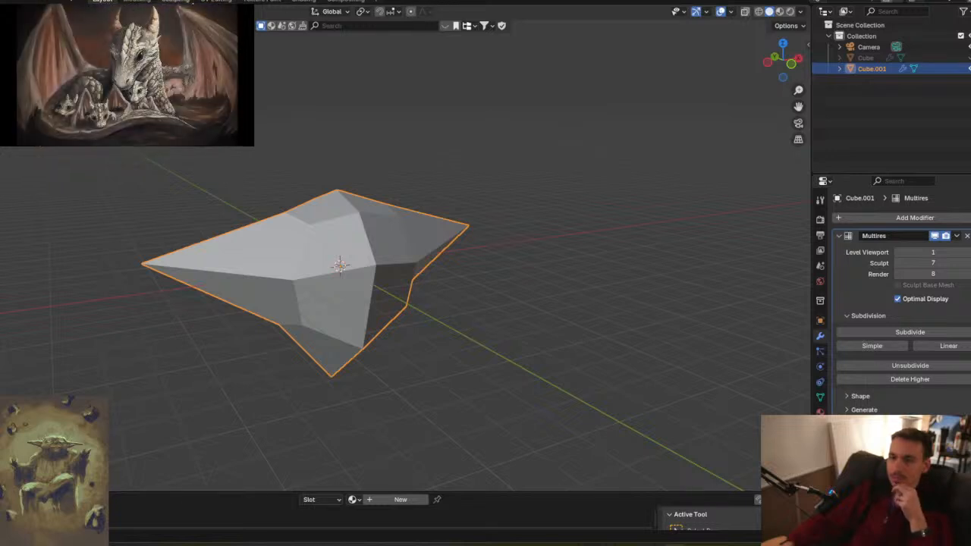
{"action": "left_click", "coordinate": [176, 1]}
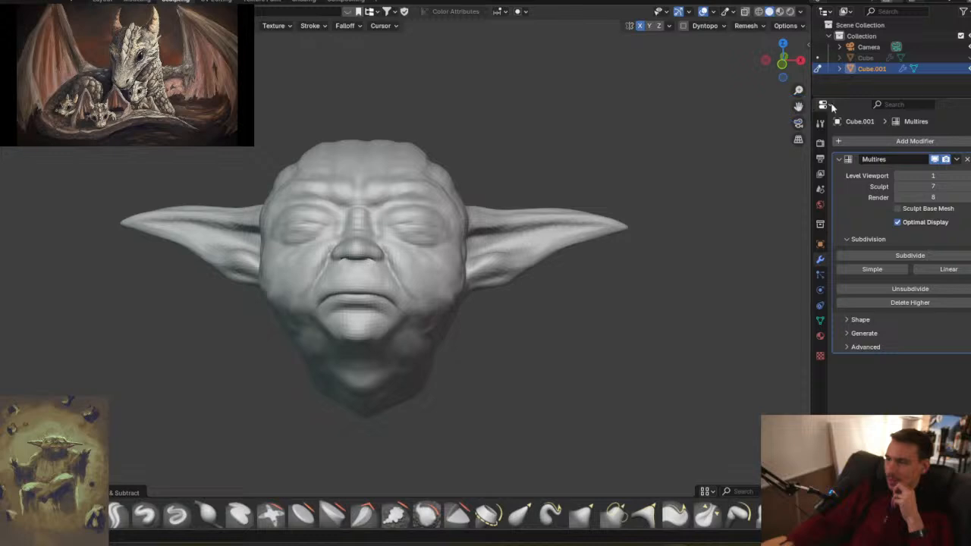
- Compare the original head with its duplicate by swapping their visibility, leaving only the duplicate shown
{"action": "left_click", "coordinate": [970, 69]}
{"action": "left_click", "coordinate": [969, 58]}
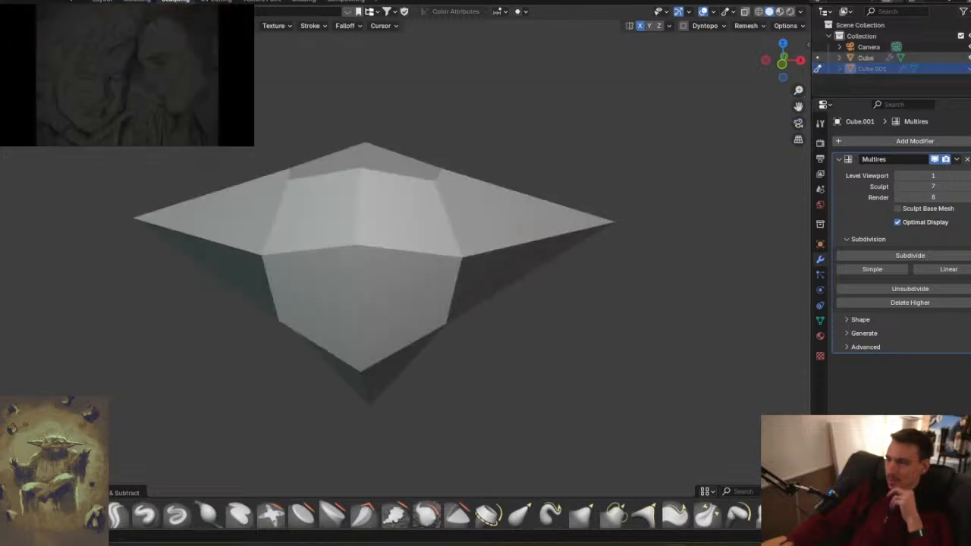
{"action": "left_click", "coordinate": [969, 57]}
{"action": "left_click", "coordinate": [970, 69]}
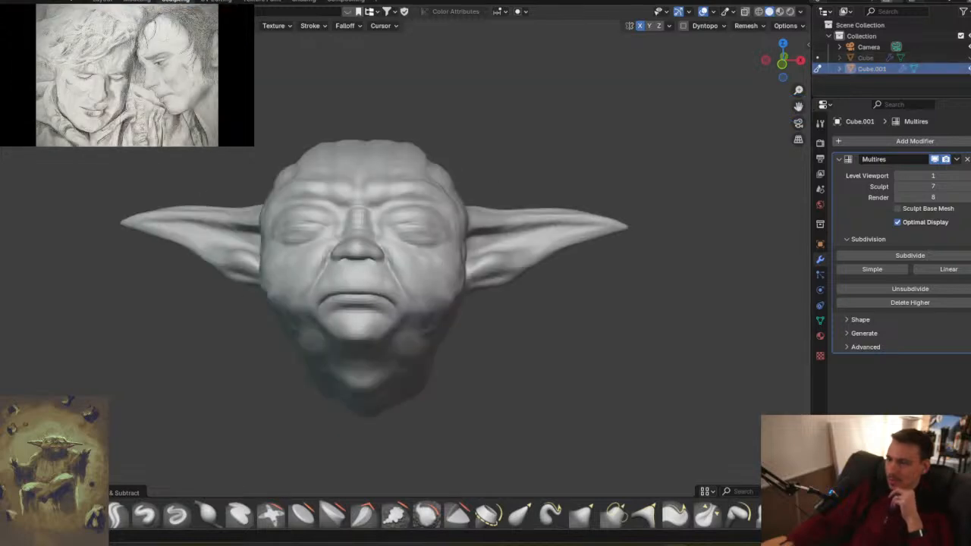
- Check the Remesh settings for the duplicate head and the options of its Multires modifier
{"action": "left_click", "coordinate": [746, 26]}
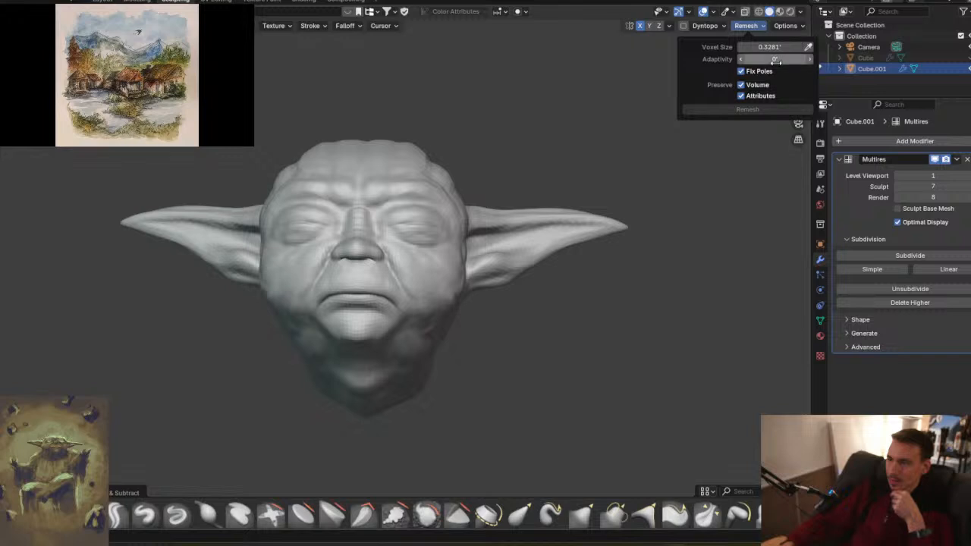
{"action": "left_click", "coordinate": [414, 262]}
{"action": "left_click", "coordinate": [760, 28]}
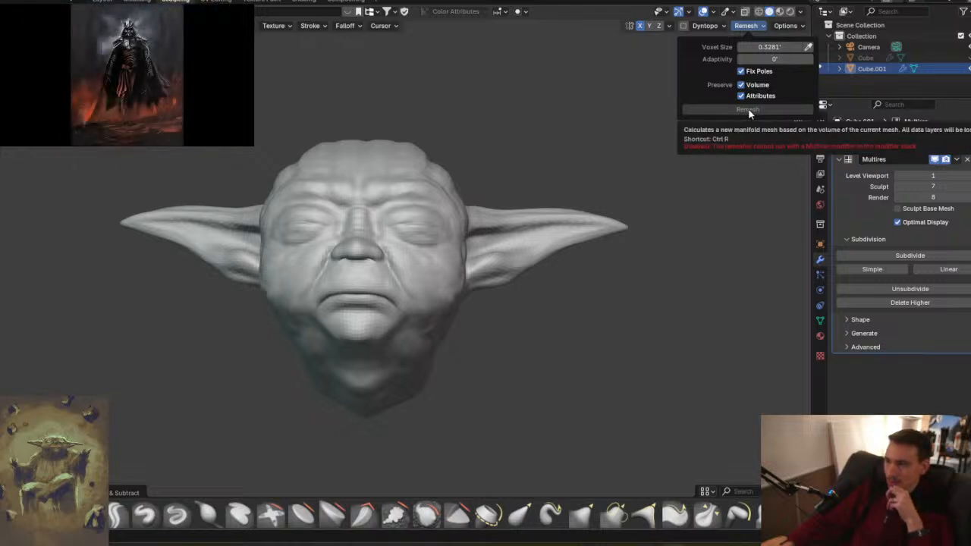
{"action": "left_click", "coordinate": [957, 160]}
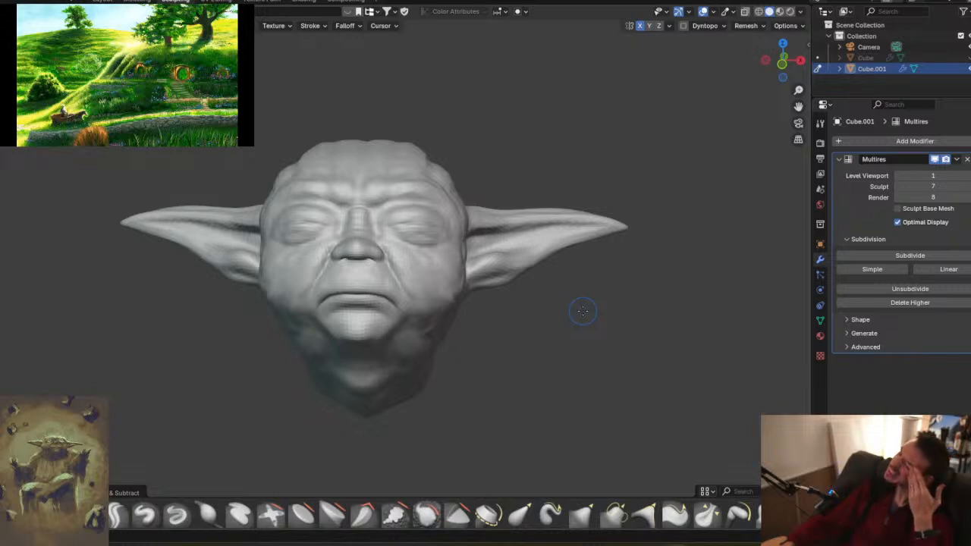
- Try Dyntopo on the duplicate head despite its Multires modifier, and revert the attempt
{"action": "left_click", "coordinate": [683, 26]}
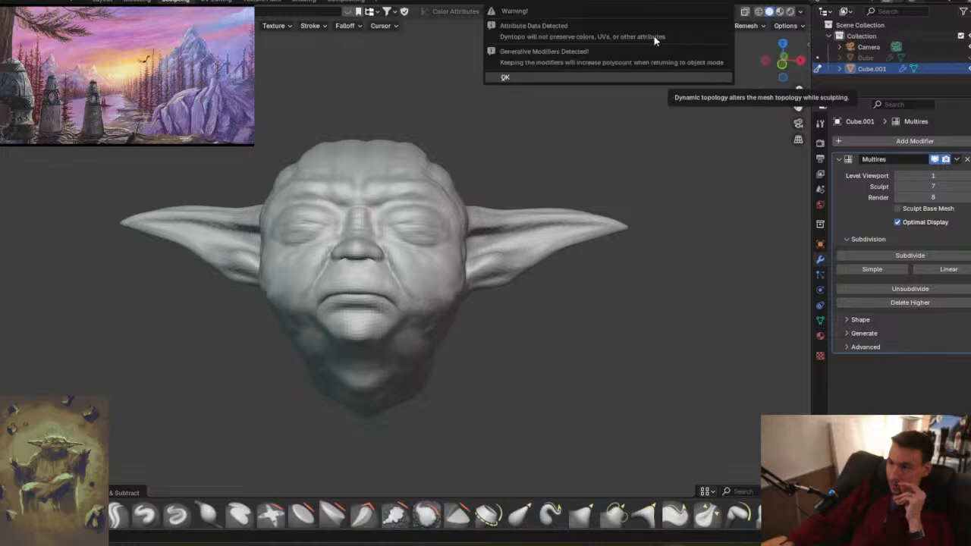
{"action": "left_click", "coordinate": [616, 78]}
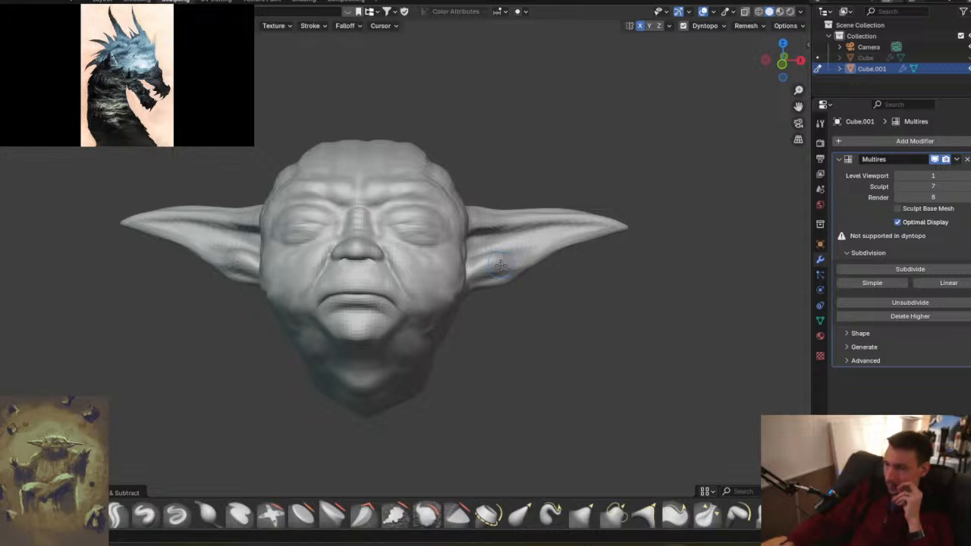
{"action": "scroll", "coordinate": [501, 265], "scroll_direction": "up", "scroll_amount": 2}
{"action": "scroll", "coordinate": [500, 266], "scroll_direction": "down", "scroll_amount": 2}
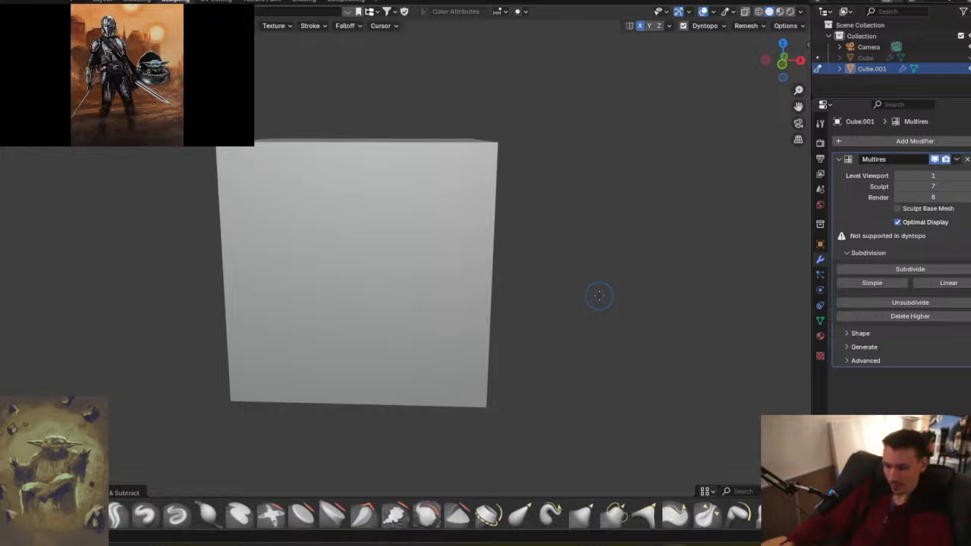
{"action": "key", "text": "ctrl+d"}
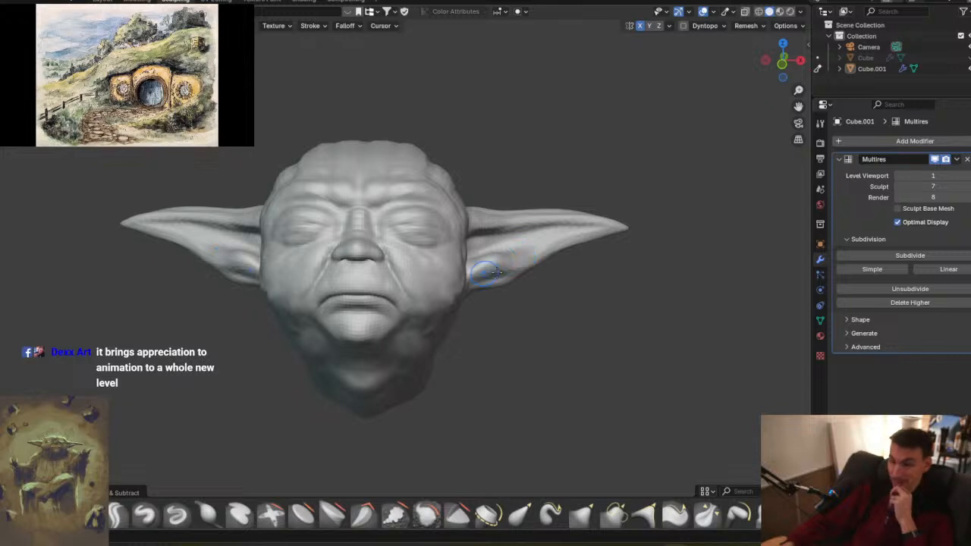
- Unhide the original Cube and delete the duplicate Cube.001
{"action": "left_click", "coordinate": [969, 57]}
{"action": "left_click", "coordinate": [948, 70]}
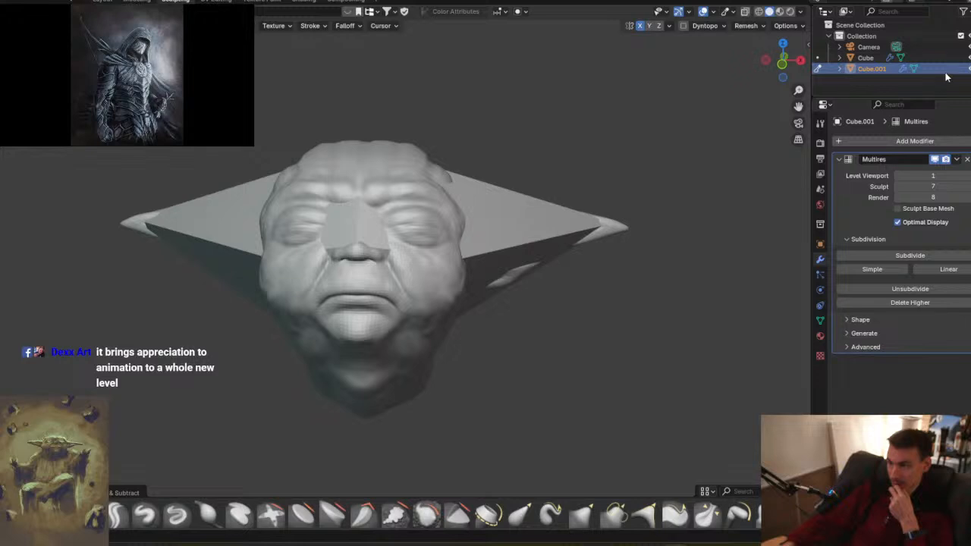
{"action": "key", "text": "Delete"}
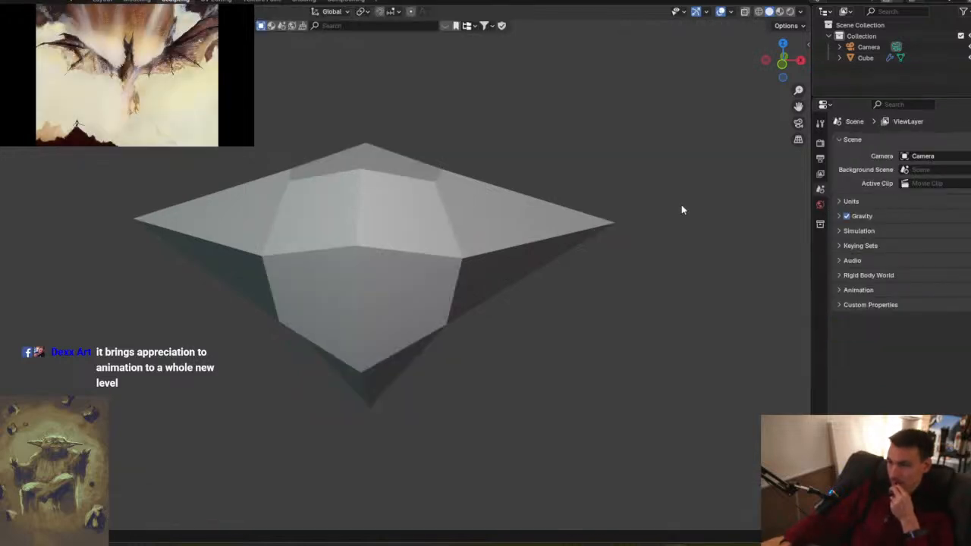
- Set the original head's Multires viewport and sculpt levels to 8 and switch it back to Sculpt Mode
{"action": "left_click", "coordinate": [297, 220]}
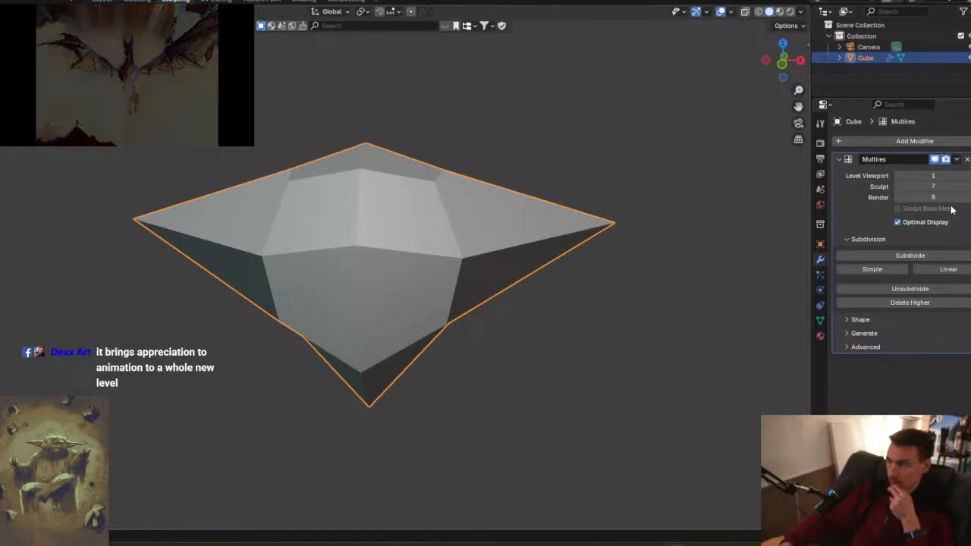
{"action": "left_click", "coordinate": [969, 177]}
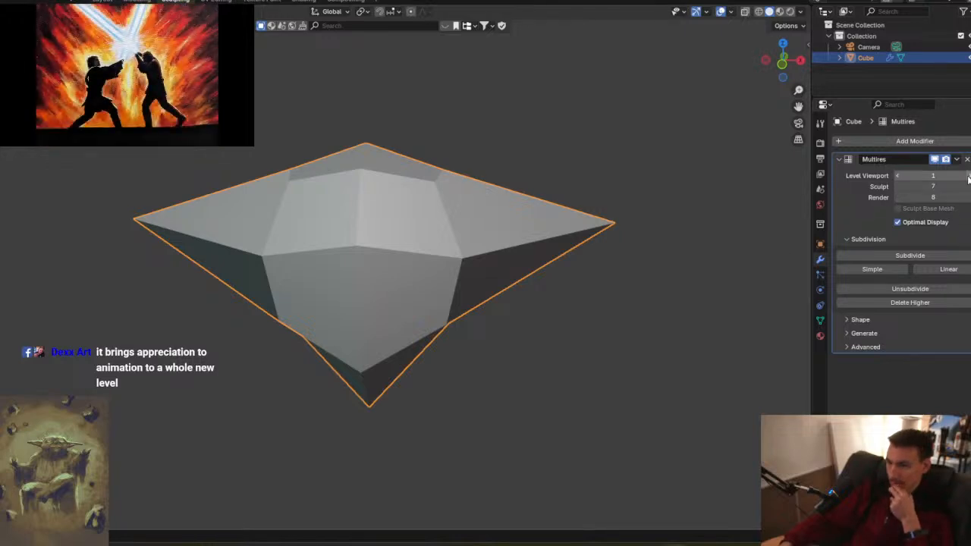
{"action": "left_click_drag", "start_coordinate": [933, 175], "coordinate": [968, 176]}
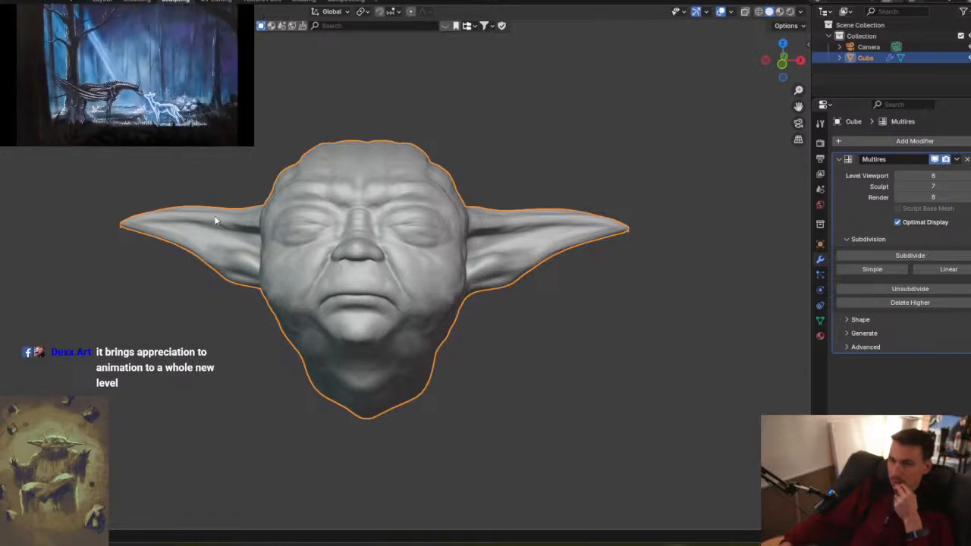
{"action": "key", "text": "ctrl+Tab"}
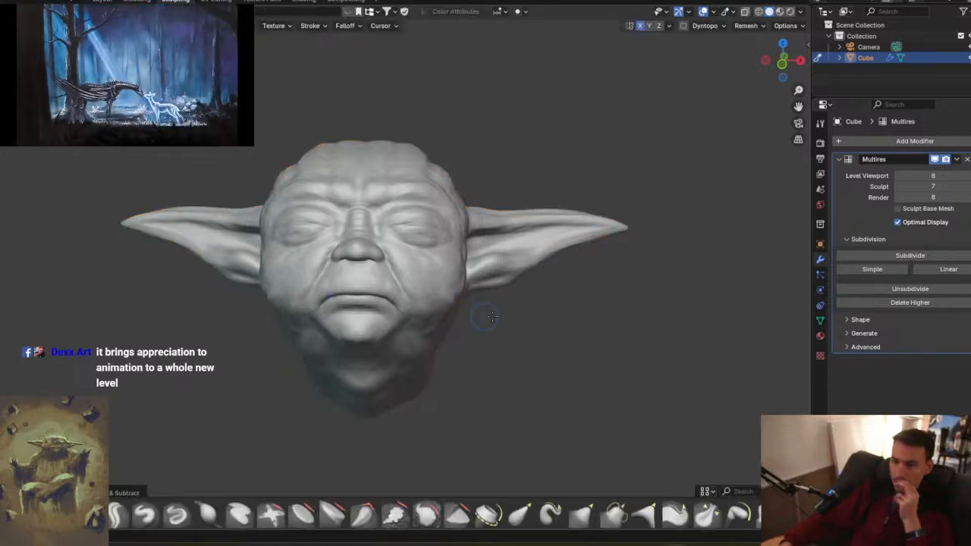
{"action": "key", "text": "Page_Up"}
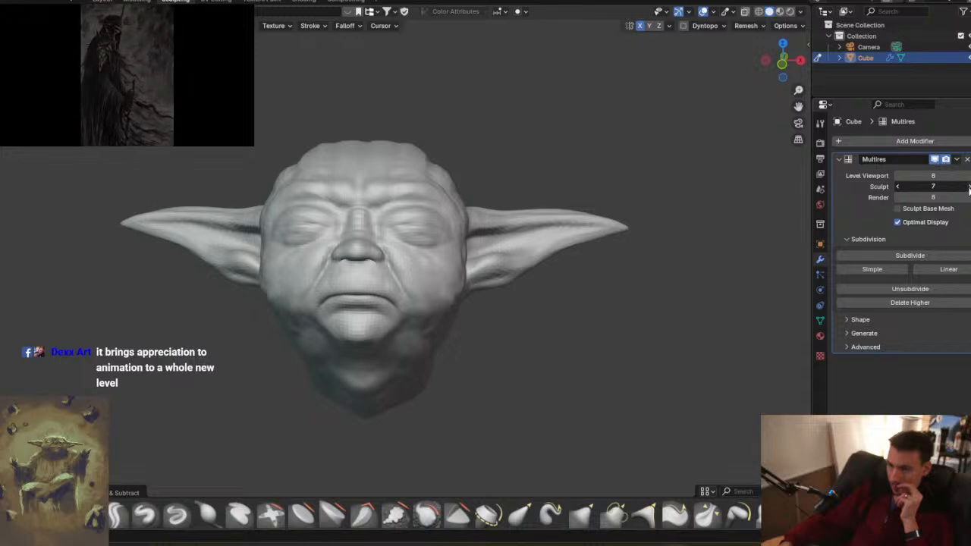
- Carve a sharp crease along the line between the upper and lower eyelids
{"action": "middle_click_drag", "start_coordinate": [427, 273], "coordinate": [441, 253]}
{"action": "scroll", "coordinate": [421, 266], "scroll_direction": "up", "scroll_amount": 8}
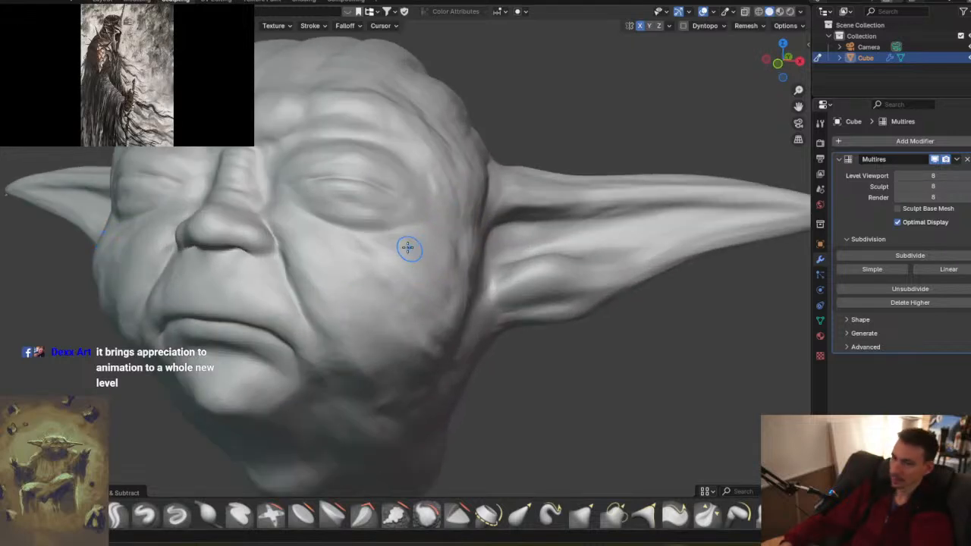
{"action": "scroll", "coordinate": [393, 258], "scroll_direction": "down", "scroll_amount": 4}
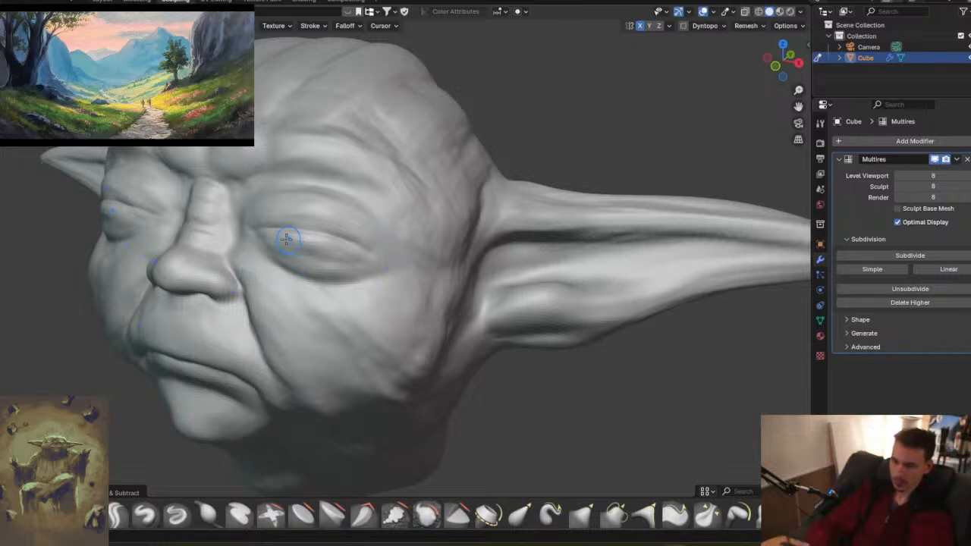
{"action": "left_click", "coordinate": [117, 515]}
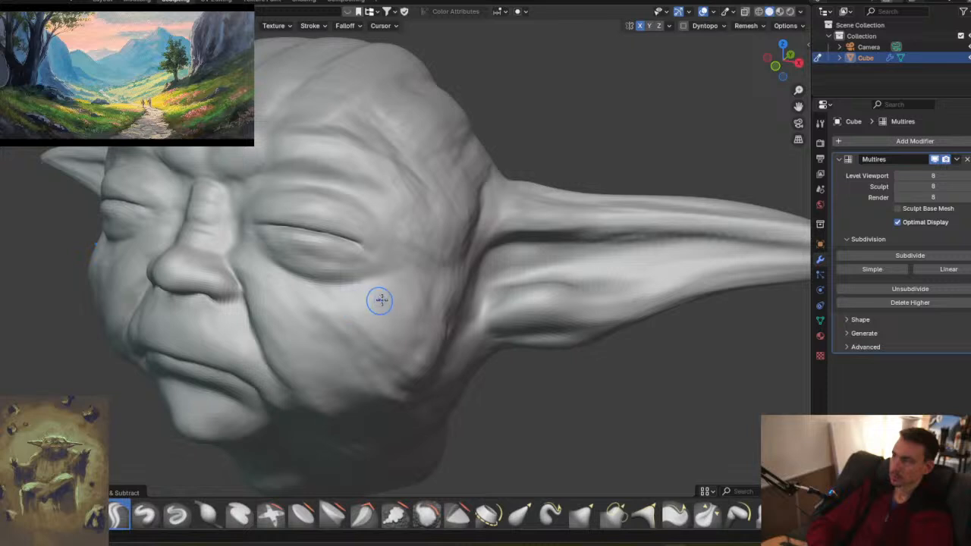
- Extend the eyelid crease past the outer eye corner and carve fine wrinkles across the lower eyelid
{"action": "middle_click_drag", "start_coordinate": [362, 286], "coordinate": [321, 261]}
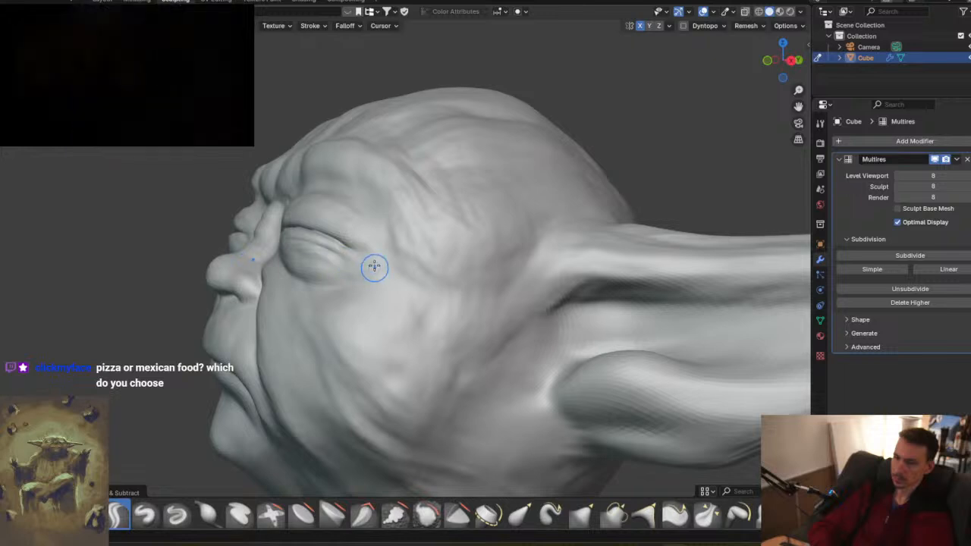
{"action": "middle_click_drag", "start_coordinate": [362, 257], "coordinate": [411, 222]}
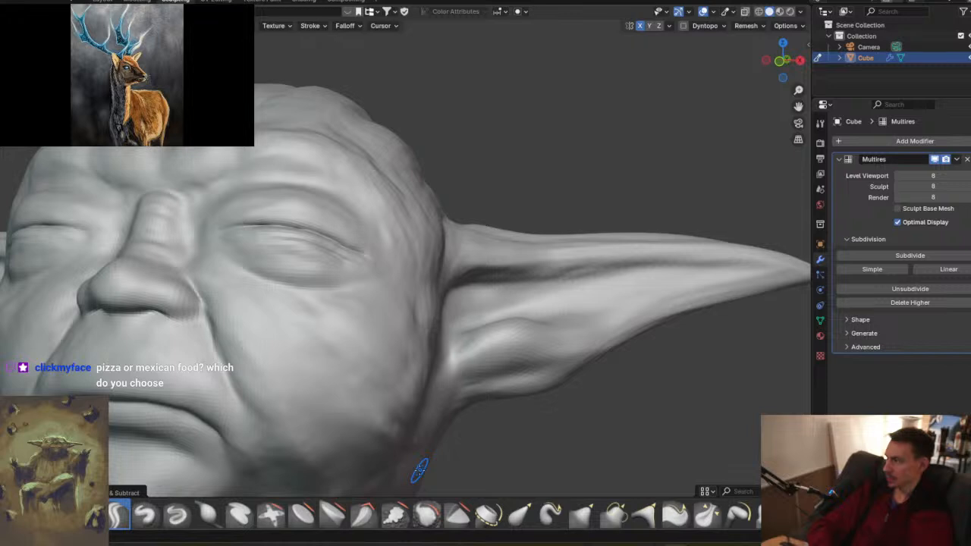
{"action": "middle_click_drag", "start_coordinate": [354, 304], "coordinate": [574, 303]}
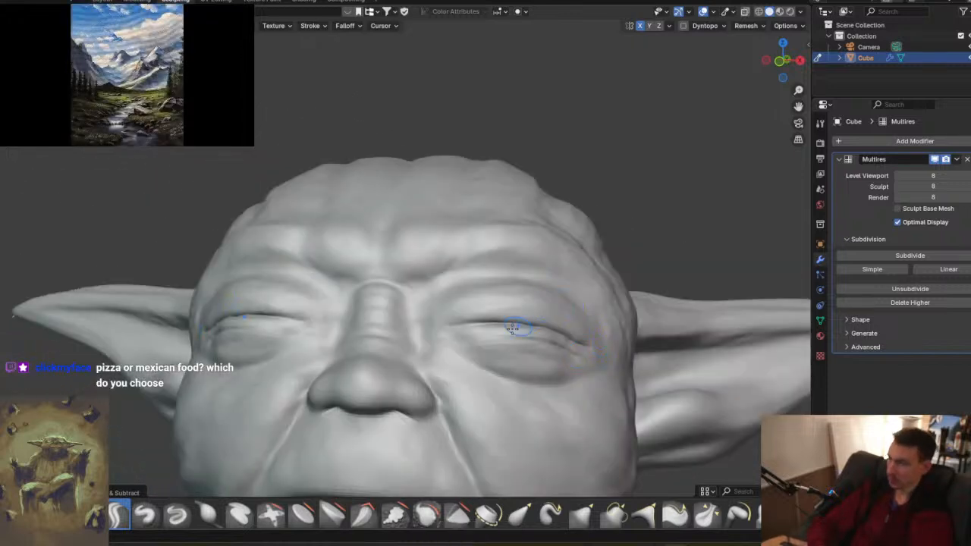
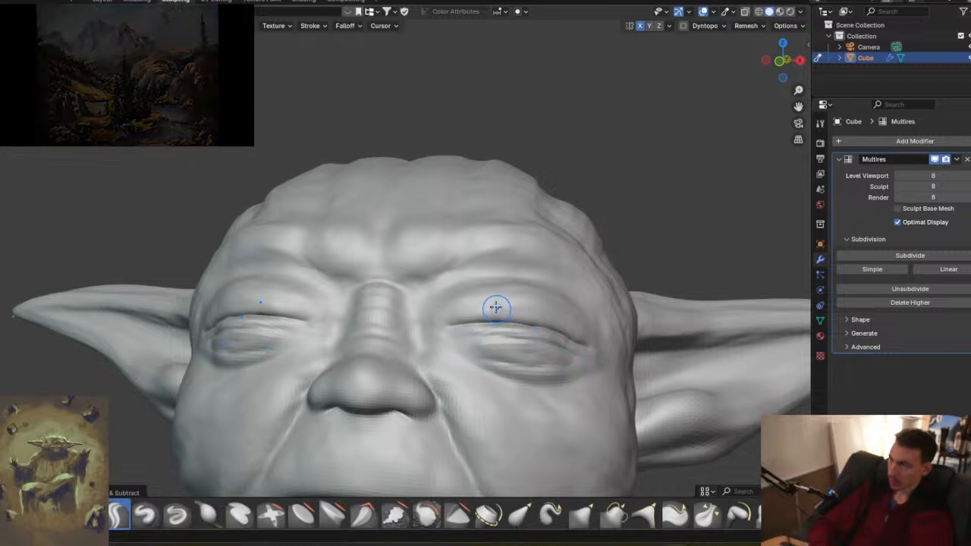
- Carve short vertical grooves across the brow ridges above both eyes
{"action": "middle_click_drag", "start_coordinate": [499, 305], "coordinate": [552, 330]}
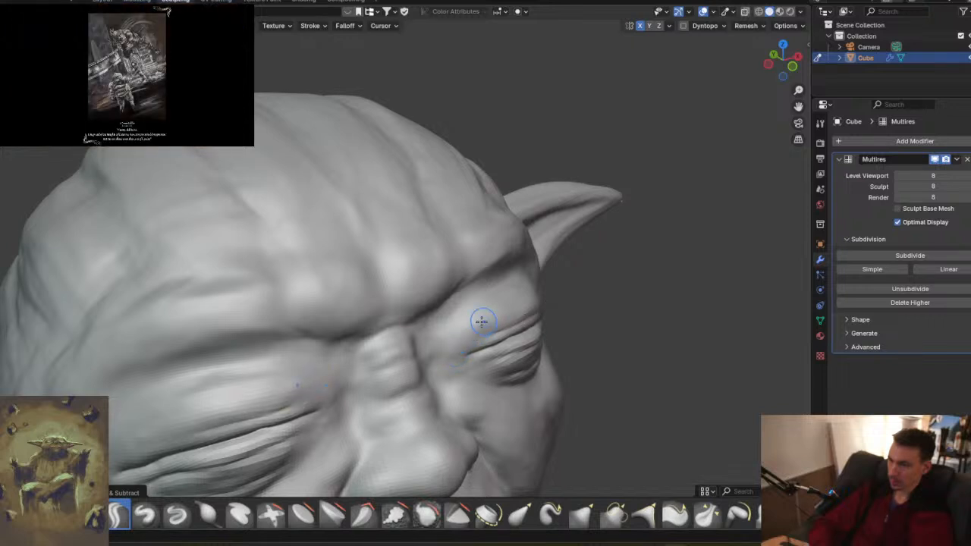
{"action": "middle_click_drag", "start_coordinate": [565, 293], "coordinate": [592, 431]}
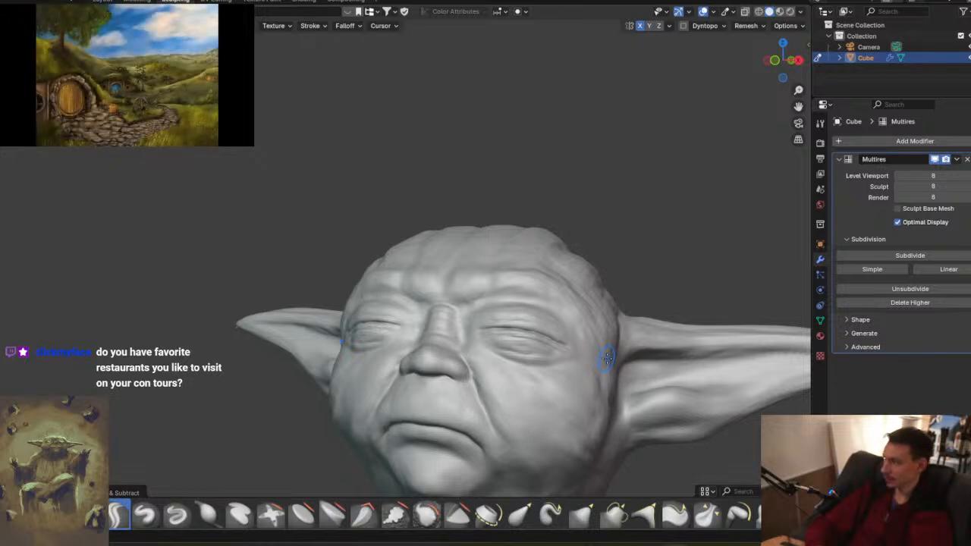
{"action": "middle_click_drag", "start_coordinate": [610, 350], "coordinate": [406, 291]}
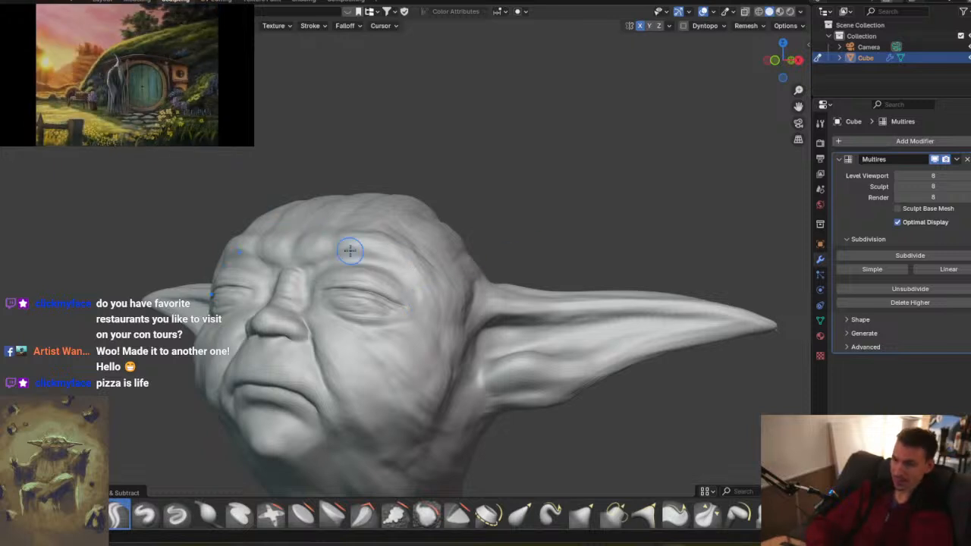
{"action": "middle_click_drag", "start_coordinate": [356, 282], "coordinate": [412, 326]}
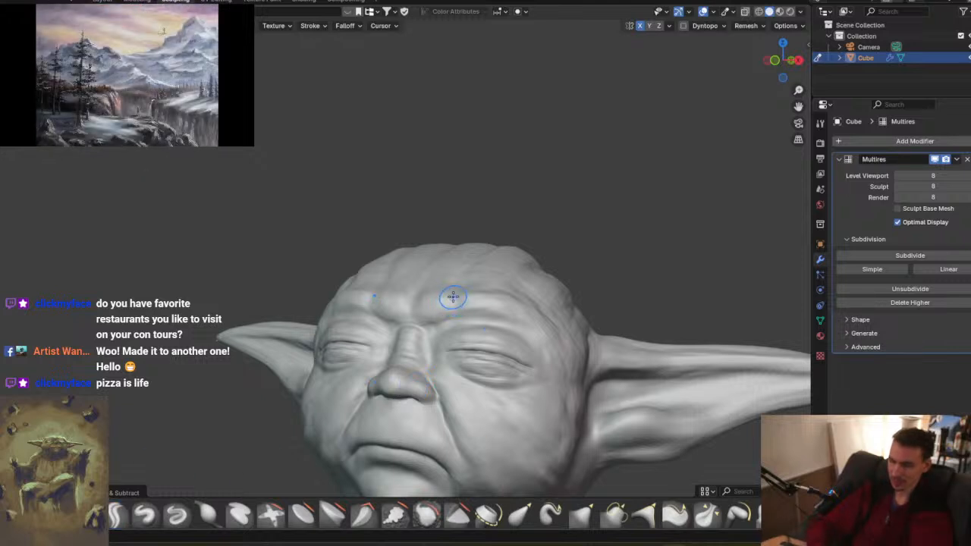
{"action": "middle_click_drag", "start_coordinate": [462, 291], "coordinate": [462, 179], "text": "ctrl"}
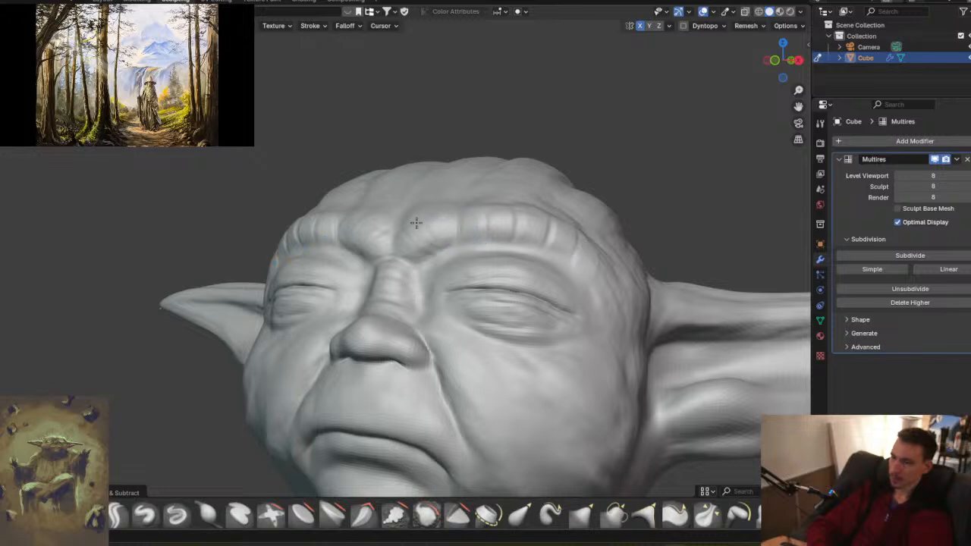
- Add fine vertical wrinkles along the brow ridges and the lower forehead just above them
{"action": "mouse_move", "coordinate": [429, 221]}
{"action": "middle_mouse_down"}
{"action": "mouse_move", "coordinate": [462, 226]}
{"action": "mouse_move", "coordinate": [452, 210]}
{"action": "mouse_move", "coordinate": [413, 199]}
{"action": "middle_mouse_up"}
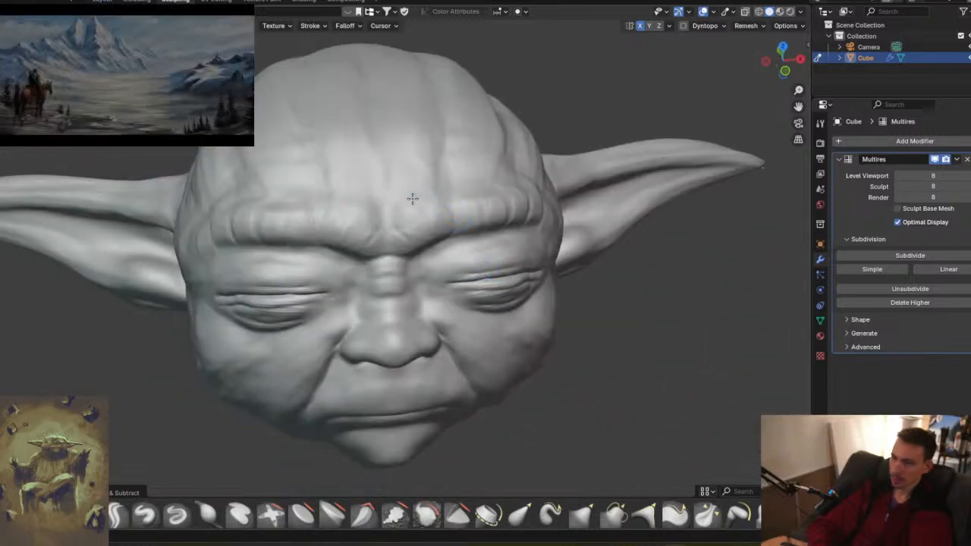
{"action": "mouse_move", "coordinate": [481, 191]}
{"action": "middle_mouse_down"}
{"action": "mouse_move", "coordinate": [494, 210]}
{"action": "mouse_move", "coordinate": [471, 189]}
{"action": "mouse_move", "coordinate": [461, 194]}
{"action": "middle_mouse_up"}
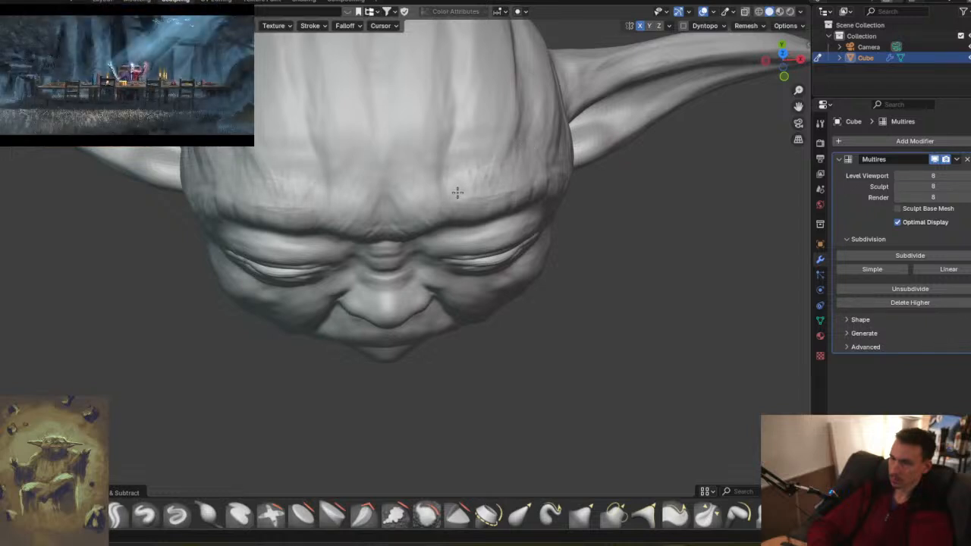
{"action": "mouse_move", "coordinate": [460, 197]}
{"action": "middle_mouse_down"}
{"action": "mouse_move", "coordinate": [473, 169]}
{"action": "mouse_move", "coordinate": [503, 207]}
{"action": "mouse_move", "coordinate": [405, 134]}
{"action": "mouse_move", "coordinate": [381, 135]}
{"action": "middle_mouse_up"}
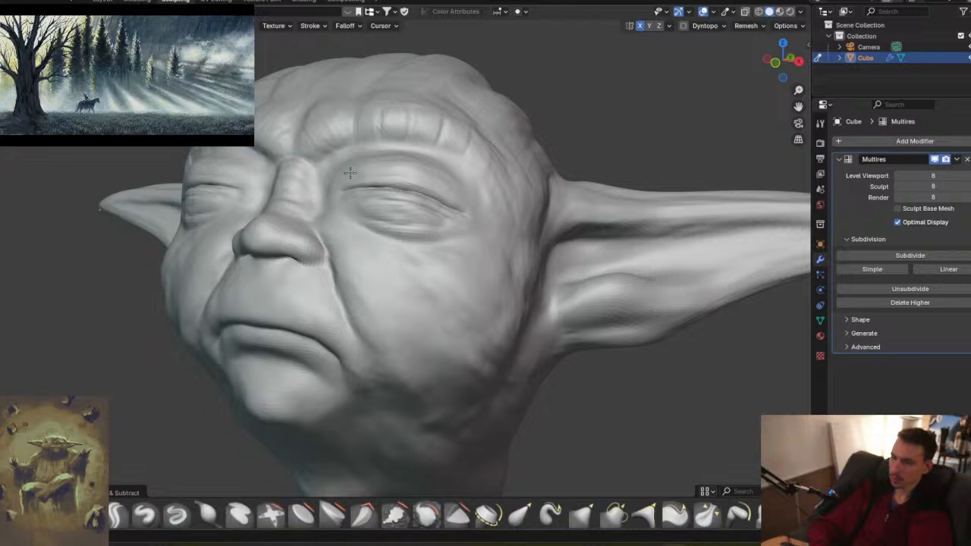
- Extend the eyelid crease toward the nose and carve a thin fold line across the upper eyelid, undoing the last stroke over it
{"action": "middle_click_drag", "start_coordinate": [382, 191], "coordinate": [414, 199]}
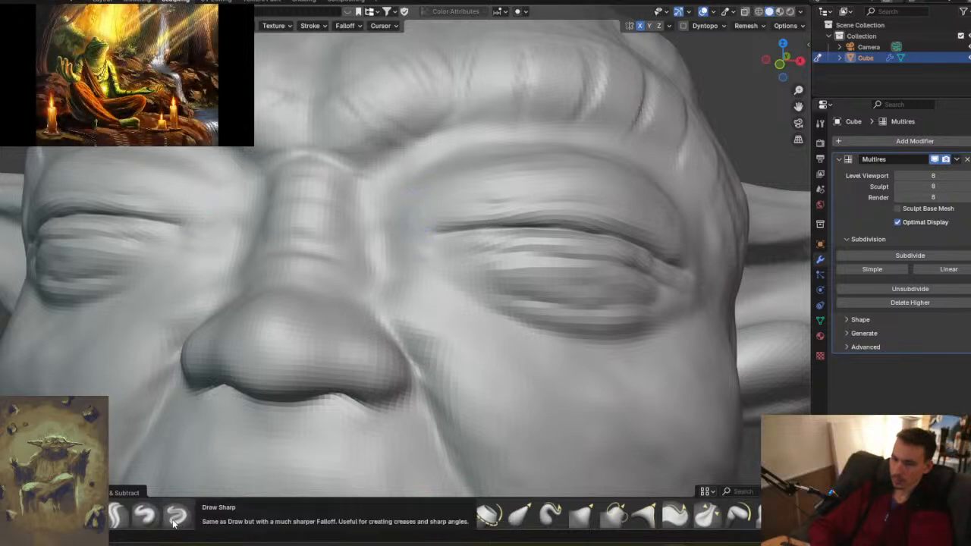
{"action": "left_click", "coordinate": [118, 514]}
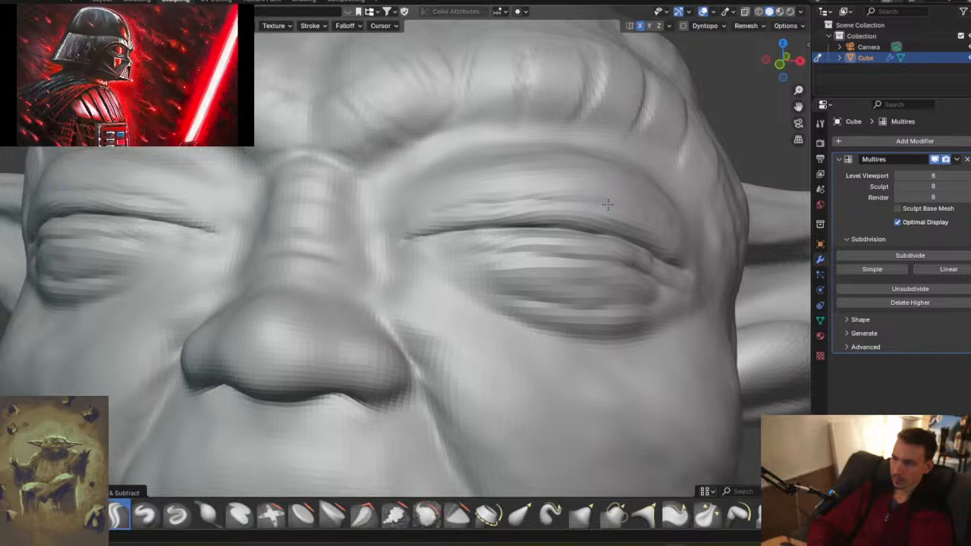
{"action": "left_click", "coordinate": [311, 27]}
{"action": "left_click", "coordinate": [245, 183]}
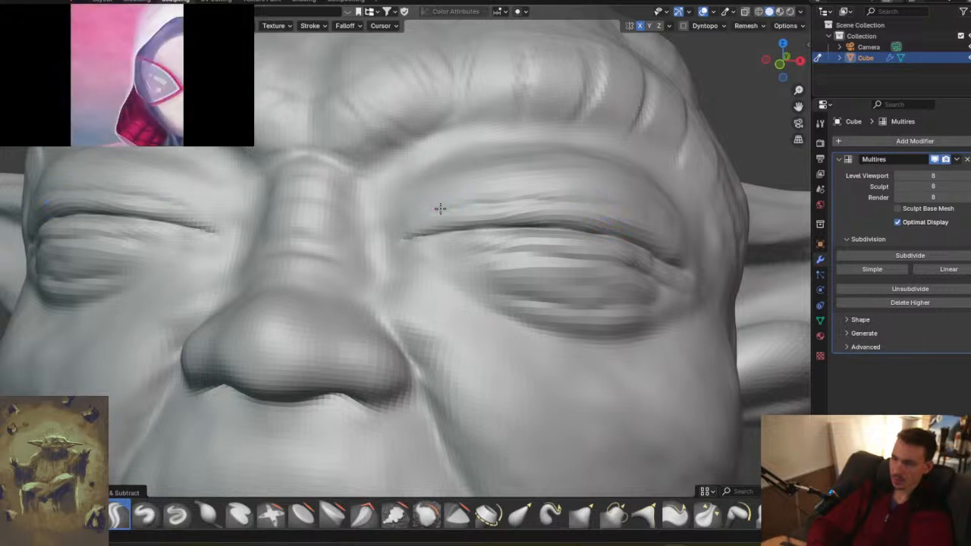
{"action": "left_click_drag", "start_coordinate": [489, 204], "coordinate": [593, 204]}
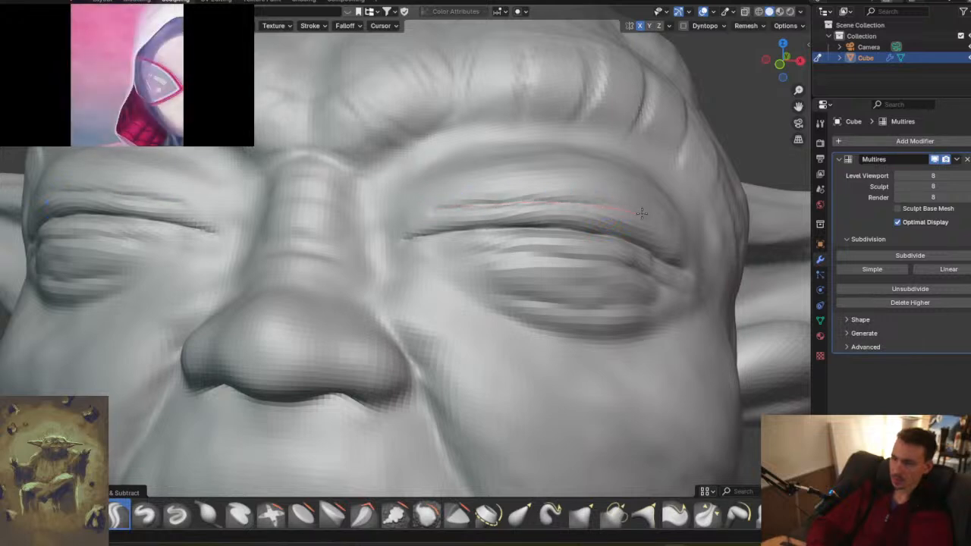
{"action": "left_click_drag", "start_coordinate": [699, 246], "coordinate": [727, 281]}
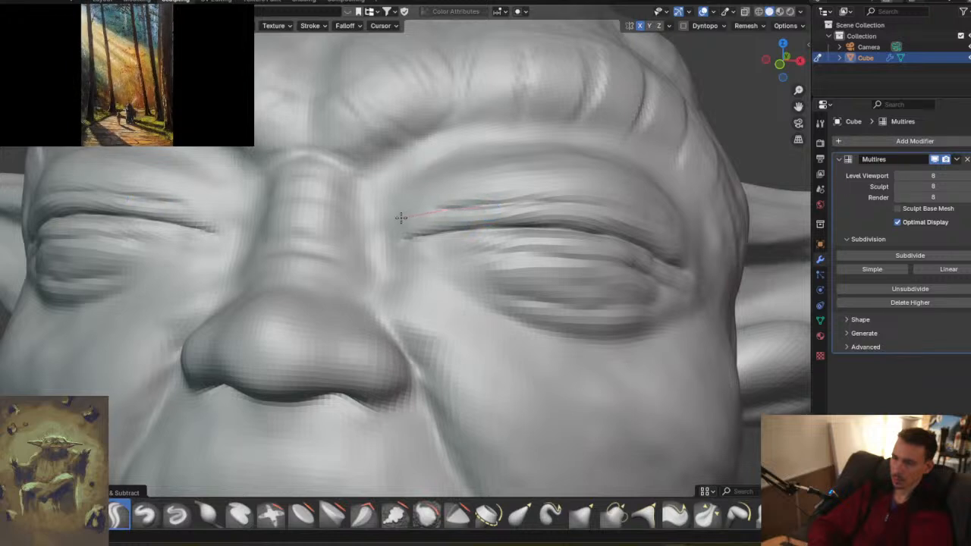
{"action": "left_click_drag", "start_coordinate": [384, 226], "coordinate": [428, 226]}
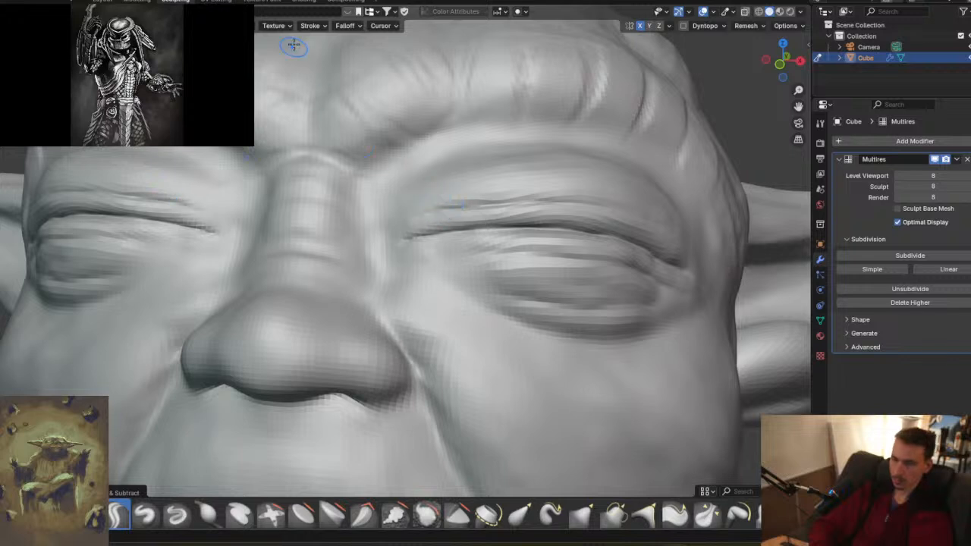
{"action": "left_click", "coordinate": [323, 27]}
{"action": "left_click", "coordinate": [244, 184]}
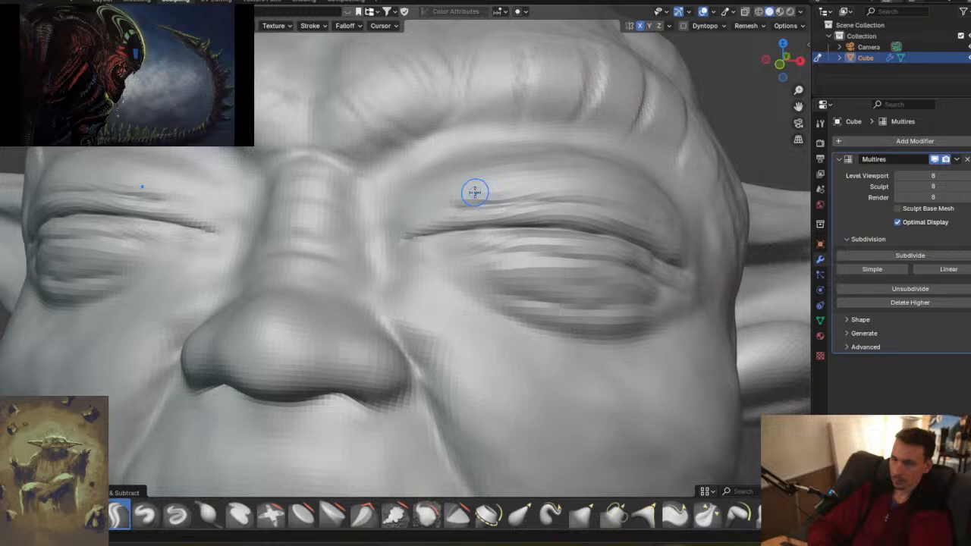
{"action": "key", "text": "ctrl+z"}
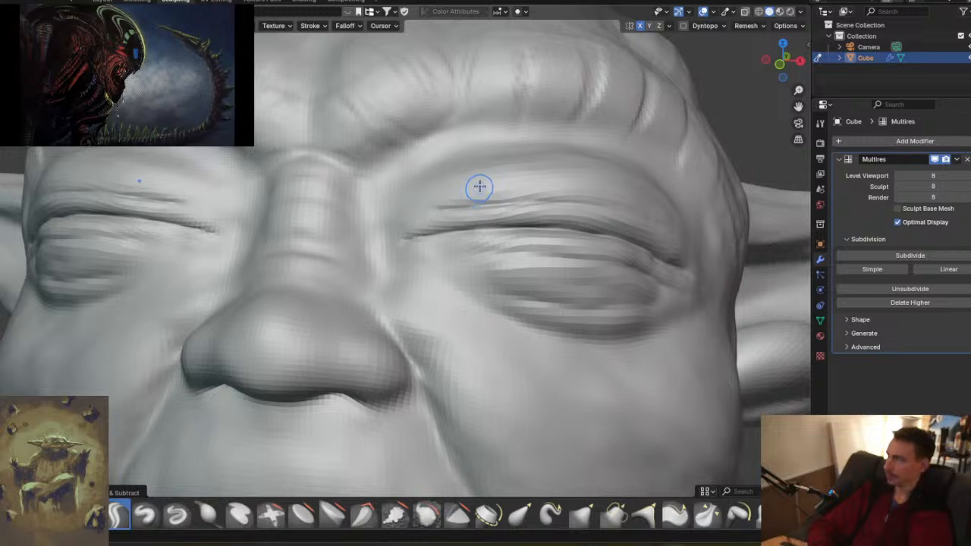
- Set the Multires sculpt level to 7 and deepen the crease between the upper and lower eyelids
{"action": "middle_click_drag", "start_coordinate": [485, 175], "coordinate": [516, 267]}
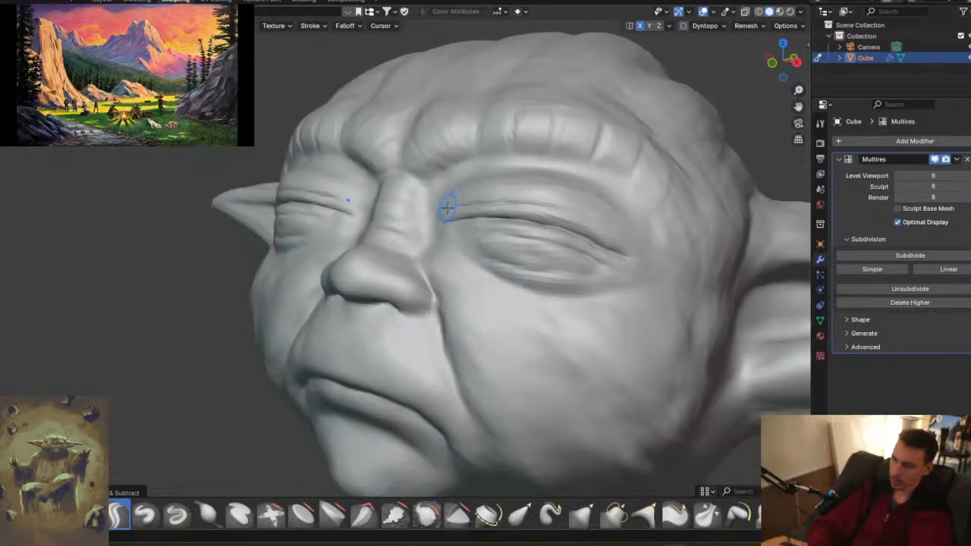
{"action": "middle_click_drag", "start_coordinate": [455, 210], "coordinate": [277, 106]}
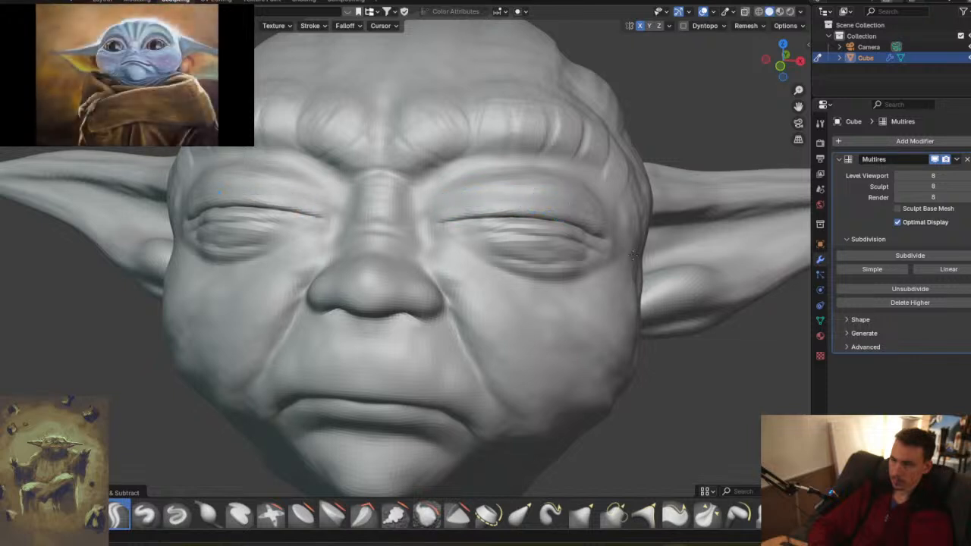
{"action": "left_click", "coordinate": [899, 187]}
{"action": "mouse_move", "coordinate": [594, 213]}
{"action": "middle_mouse_down"}
{"action": "mouse_move", "coordinate": [529, 212]}
{"action": "mouse_move", "coordinate": [544, 203]}
{"action": "mouse_move", "coordinate": [440, 262]}
{"action": "mouse_move", "coordinate": [387, 270]}
{"action": "middle_mouse_up"}
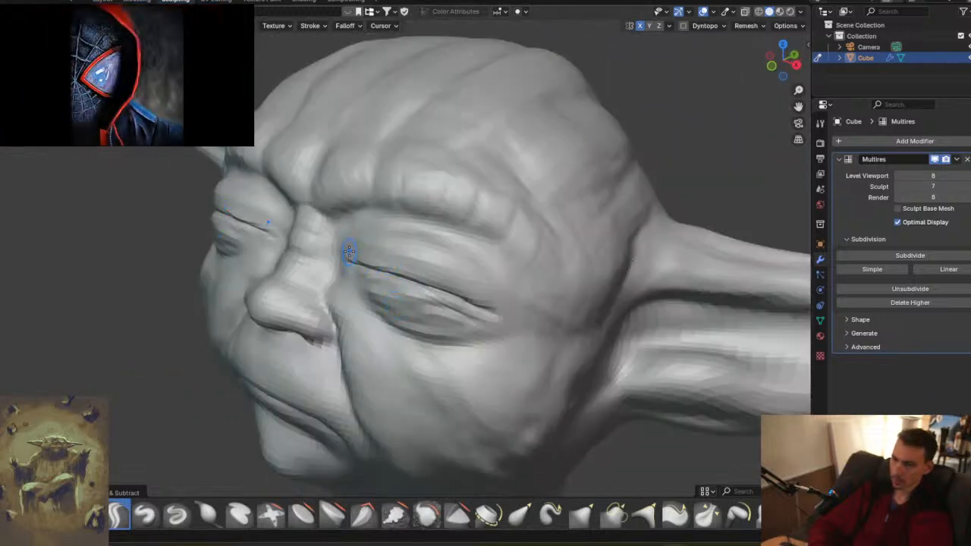
{"action": "left_click_drag", "start_coordinate": [438, 279], "coordinate": [471, 294]}
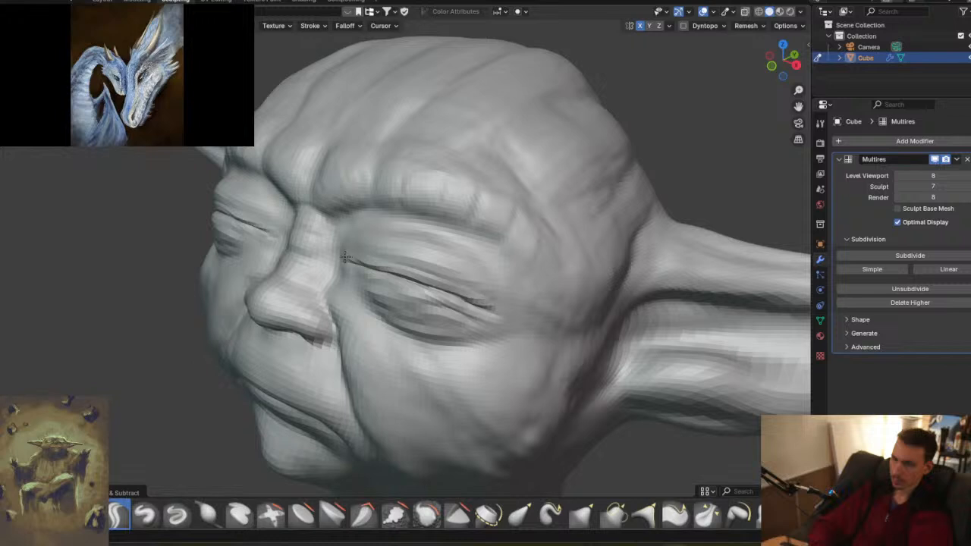
- Set the Multires sculpt level to 8 and carve fine wrinkle lines into the lower eyelid
{"action": "left_click", "coordinate": [969, 186]}
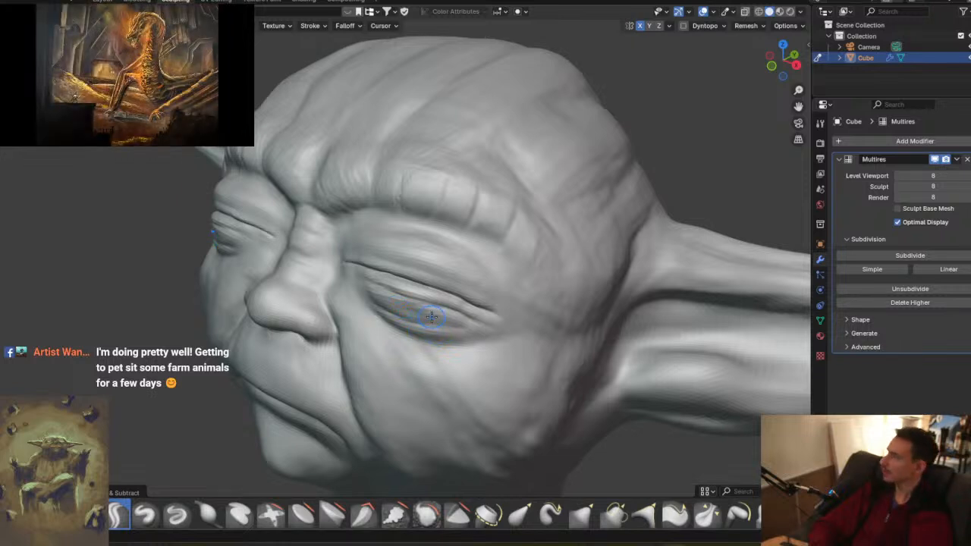
{"action": "middle_click_drag", "start_coordinate": [410, 303], "coordinate": [617, 210]}
{"action": "mouse_move", "coordinate": [535, 252]}
{"action": "middle_mouse_down"}
{"action": "mouse_move", "coordinate": [521, 247]}
{"action": "mouse_move", "coordinate": [550, 258]}
{"action": "middle_mouse_up"}
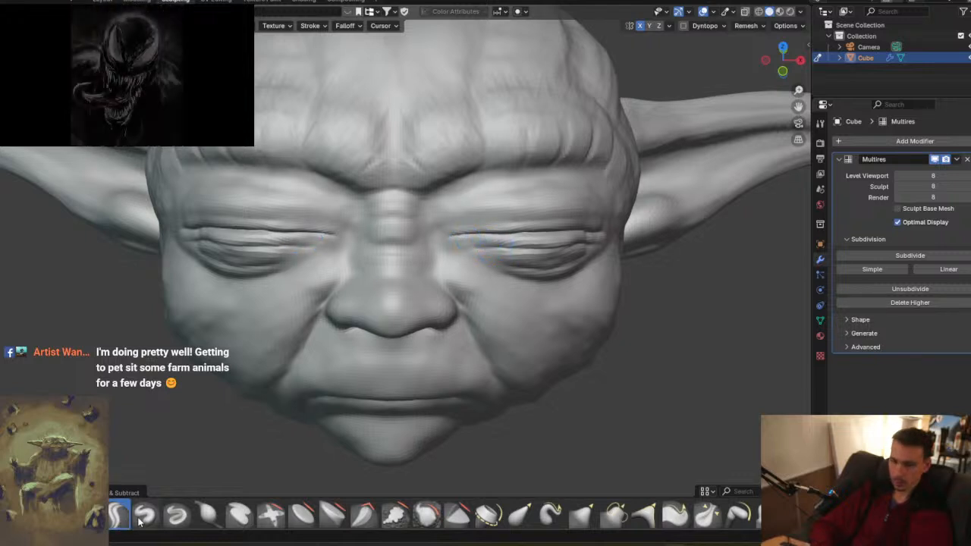
- Build up raised skin folds between the wrinkles of the lower eyelid, from the inner to the outer eye corner
{"action": "left_click", "coordinate": [179, 519]}
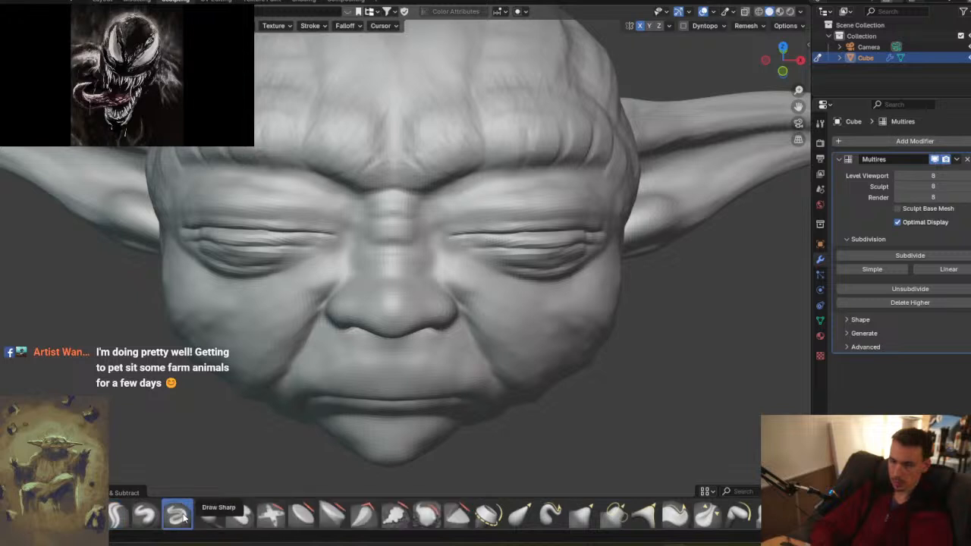
{"action": "left_click", "coordinate": [148, 518]}
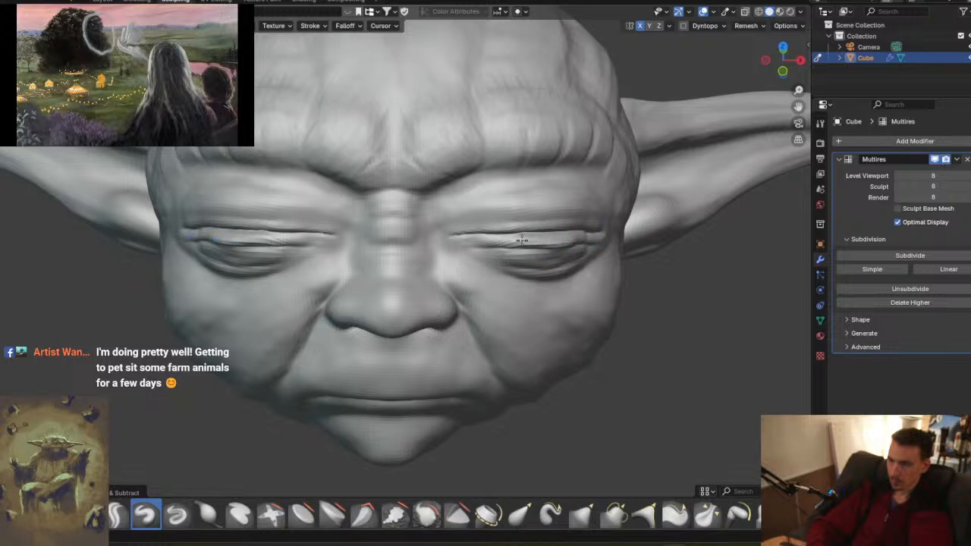
{"action": "middle_click_drag", "start_coordinate": [606, 243], "coordinate": [471, 267]}
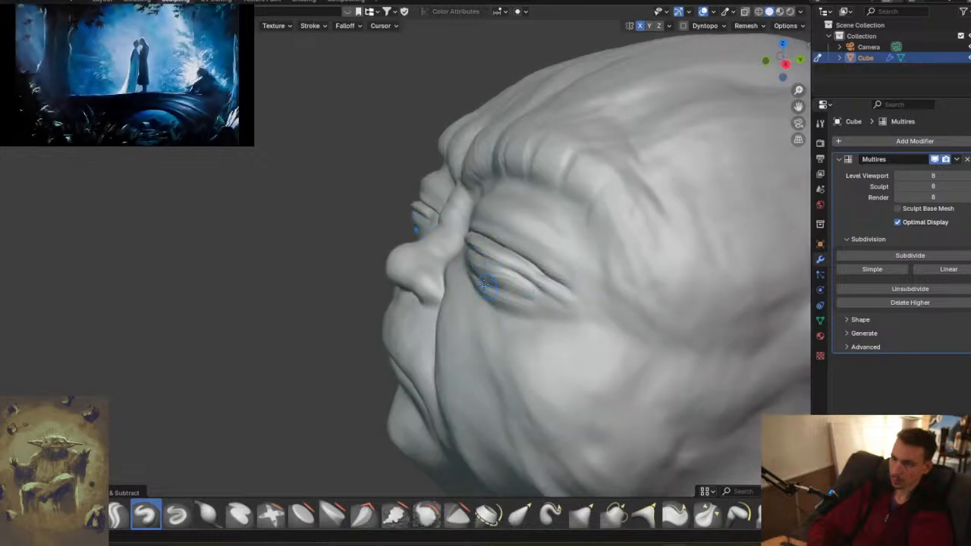
{"action": "left_click_drag", "start_coordinate": [505, 284], "coordinate": [543, 303]}
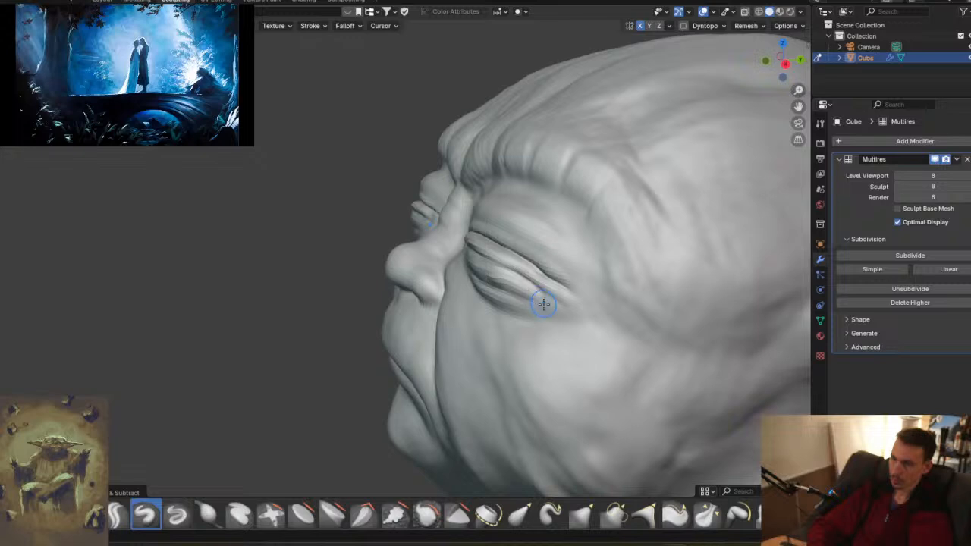
{"action": "middle_click_drag", "start_coordinate": [542, 276], "coordinate": [541, 238]}
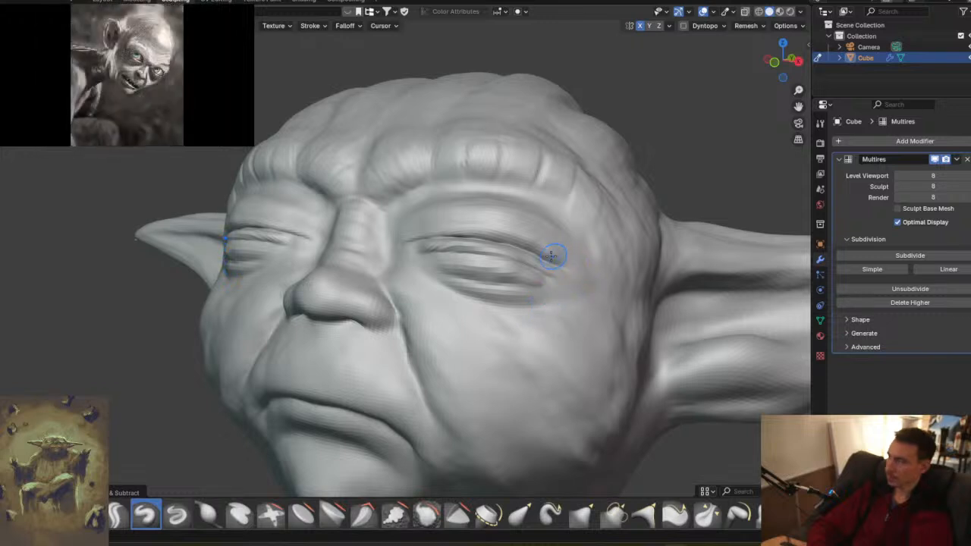
{"action": "mouse_move", "coordinate": [505, 260]}
{"action": "middle_mouse_down"}
{"action": "mouse_move", "coordinate": [531, 261]}
{"action": "mouse_move", "coordinate": [543, 280]}
{"action": "mouse_move", "coordinate": [564, 253]}
{"action": "mouse_move", "coordinate": [481, 271]}
{"action": "mouse_move", "coordinate": [427, 321]}
{"action": "middle_mouse_up"}
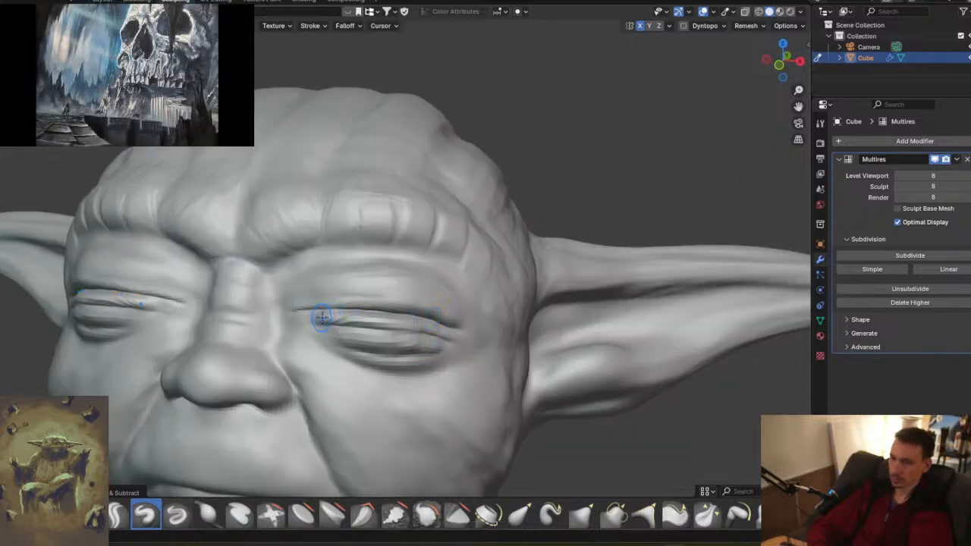
{"action": "left_click_drag", "start_coordinate": [358, 325], "coordinate": [384, 327]}
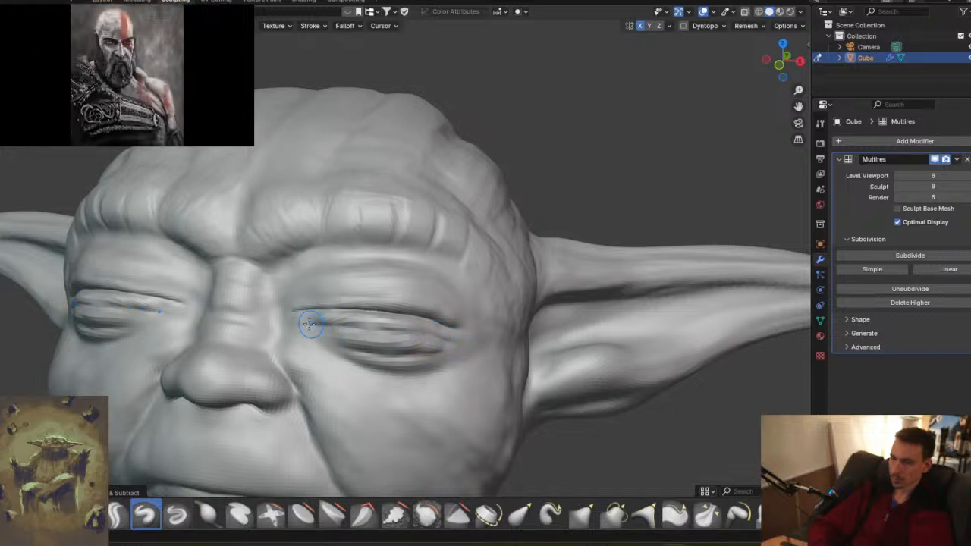
{"action": "middle_click_drag", "start_coordinate": [336, 296], "coordinate": [275, 350]}
- Carve fine lines at the inner eye corner and a crease curving around the outer corner below the lower eyelid
{"action": "left_click", "coordinate": [114, 516]}
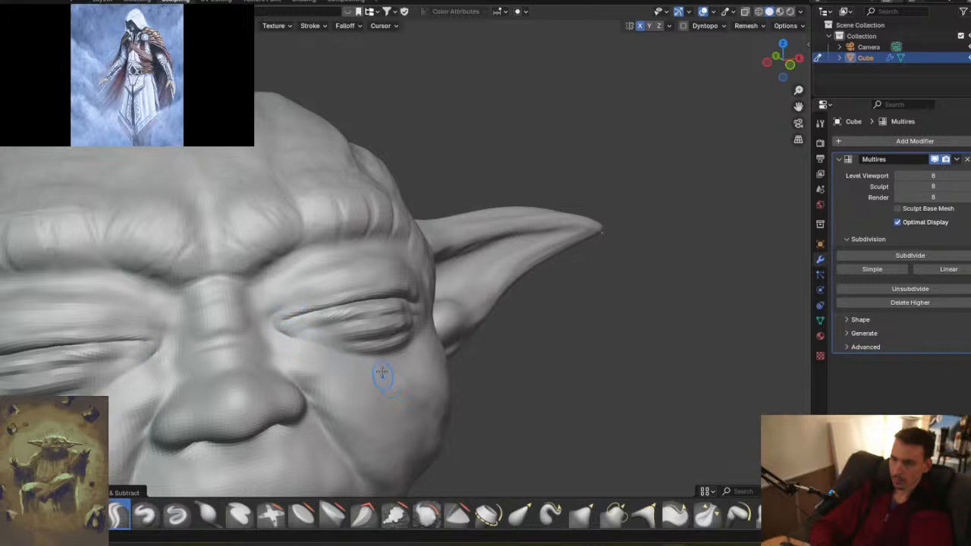
{"action": "middle_click_drag", "start_coordinate": [471, 302], "coordinate": [392, 308]}
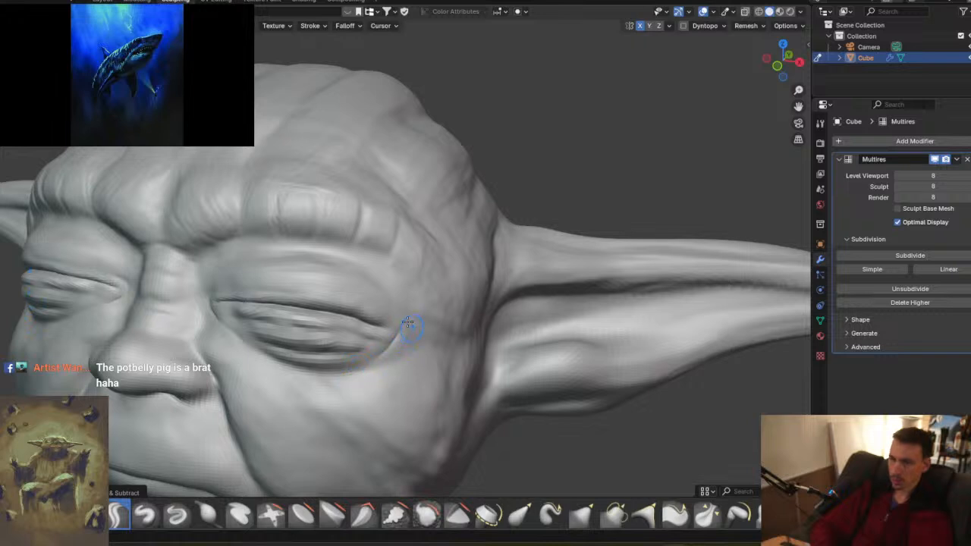
{"action": "middle_click_drag", "start_coordinate": [411, 328], "coordinate": [393, 326]}
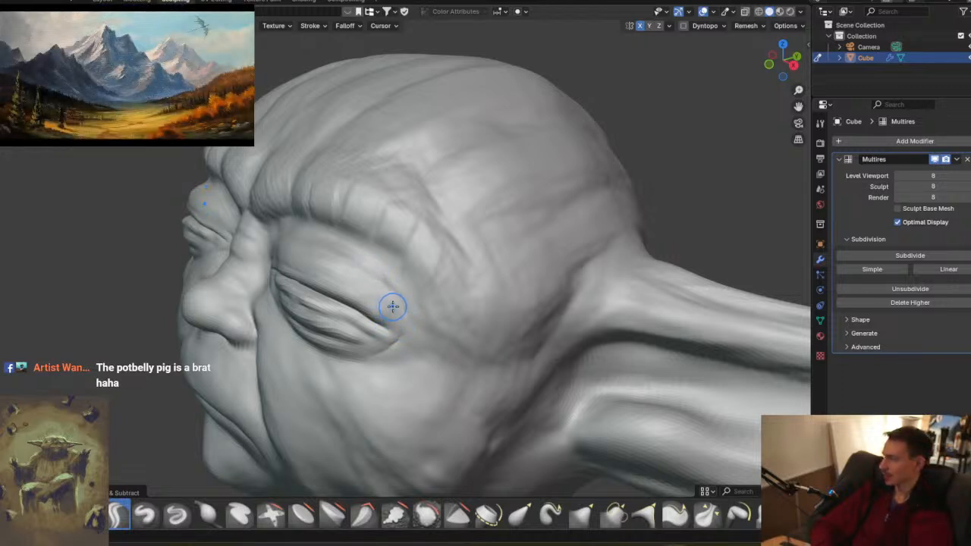
{"action": "middle_click_drag", "start_coordinate": [392, 288], "coordinate": [446, 318]}
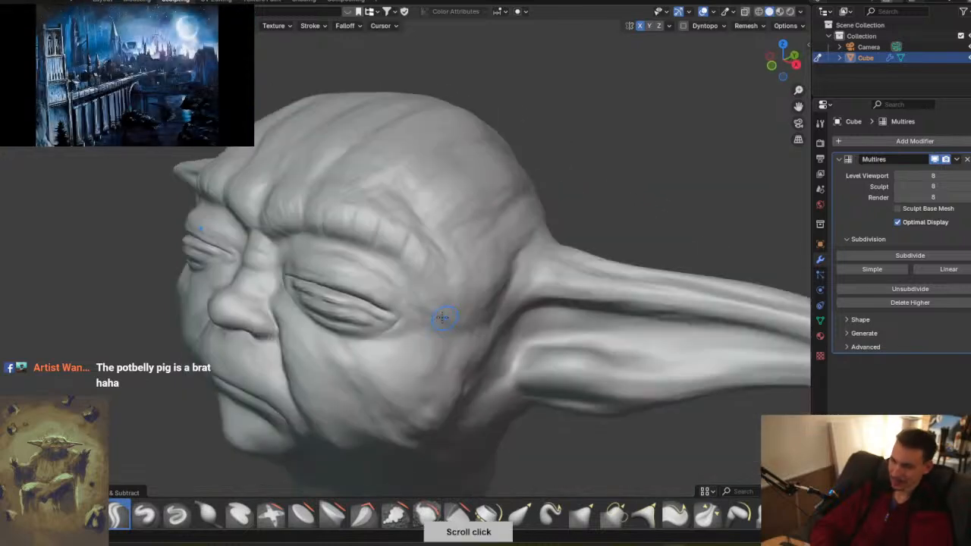
- Enlarge the brush and carve broader creases around the eye socket and from the outer eye corner toward the temple
{"action": "key", "text": "f"}
{"action": "left_click", "coordinate": [436, 305]}
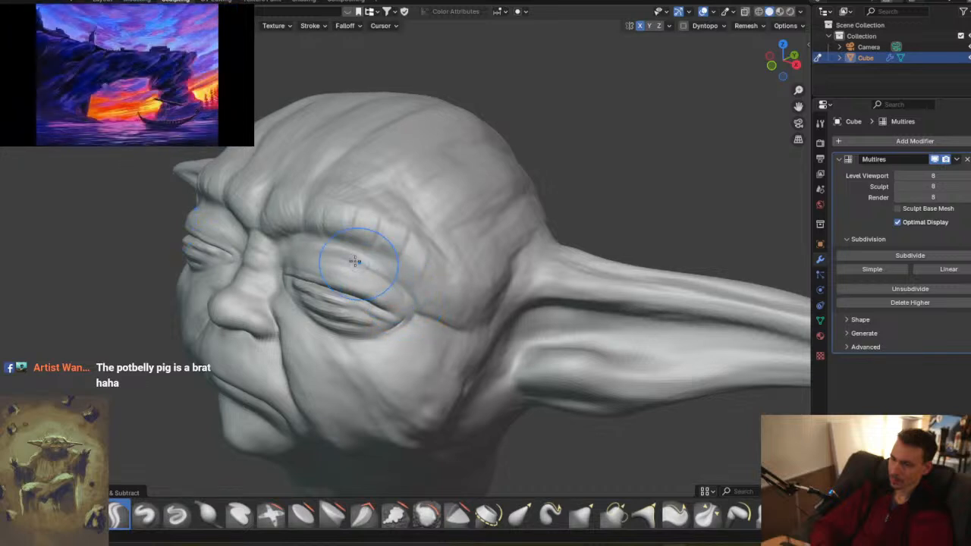
{"action": "middle_click_drag", "start_coordinate": [306, 271], "coordinate": [447, 256]}
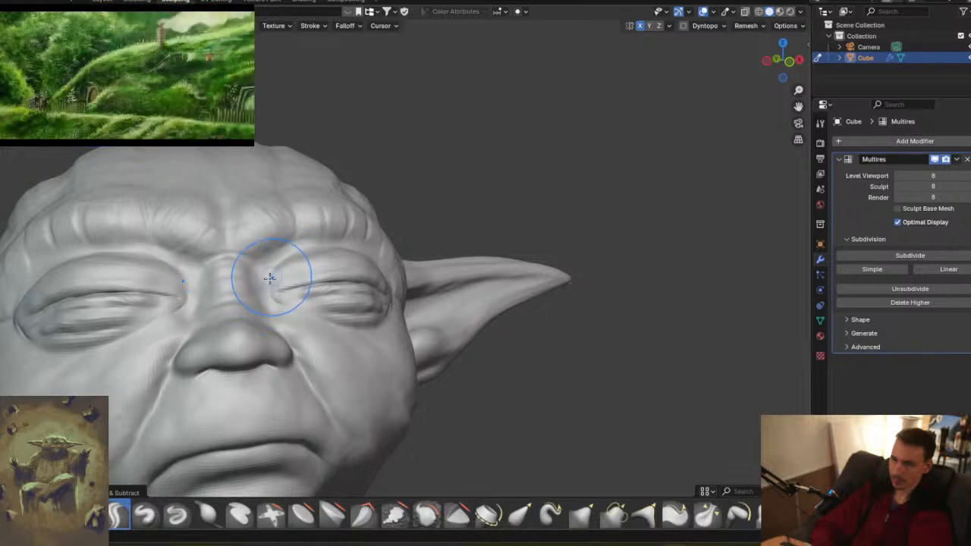
- Refine the skin folds below the outer eye corner and the adjoining upper cheek
{"action": "middle_click_drag", "start_coordinate": [415, 313], "coordinate": [397, 326]}
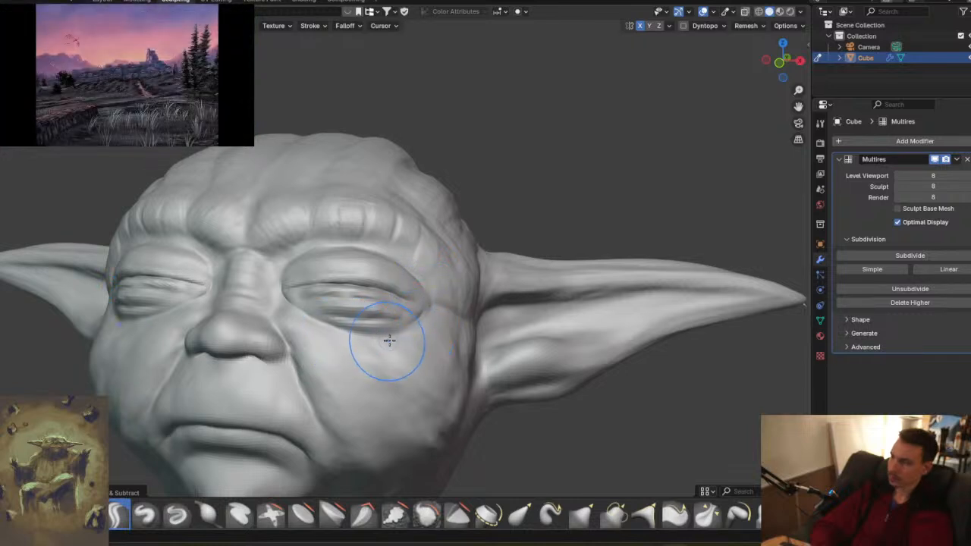
{"action": "left_click_drag", "start_coordinate": [385, 343], "coordinate": [379, 341]}
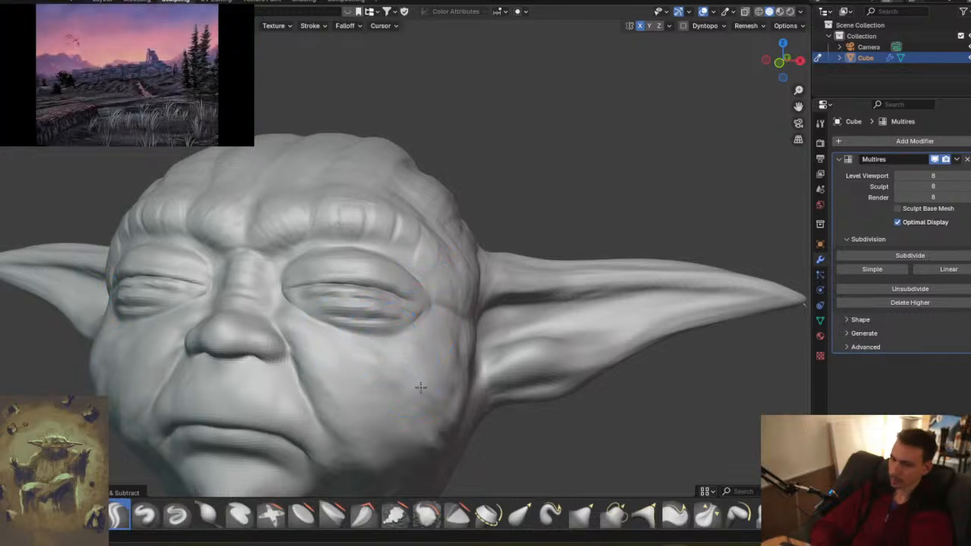
{"action": "middle_click_drag", "start_coordinate": [421, 364], "coordinate": [367, 339]}
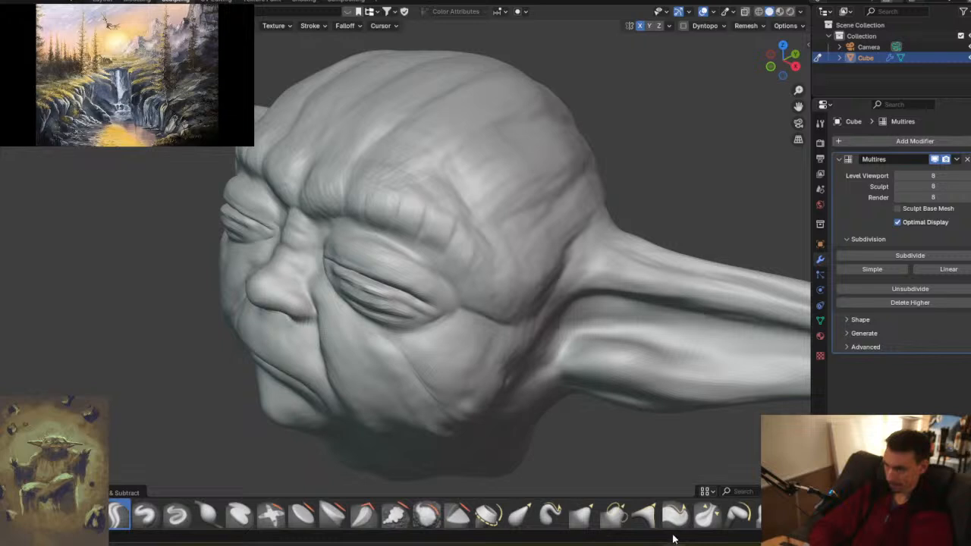
- Switch to another deforming brush and rework the upper and lower eyelid folds, softening the fine wrinkles toward the outer eye corner
{"action": "left_click", "coordinate": [705, 516]}
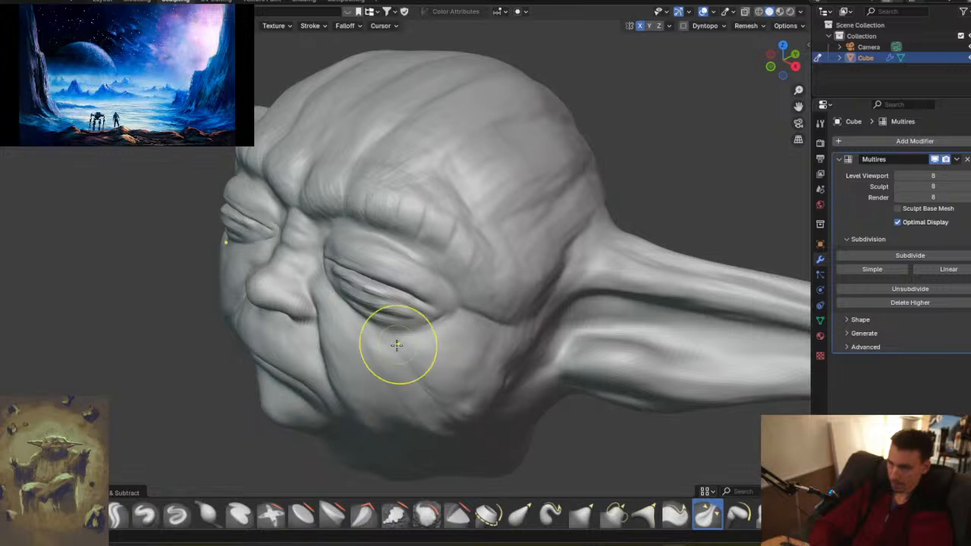
{"action": "middle_click_drag", "start_coordinate": [387, 319], "coordinate": [341, 277]}
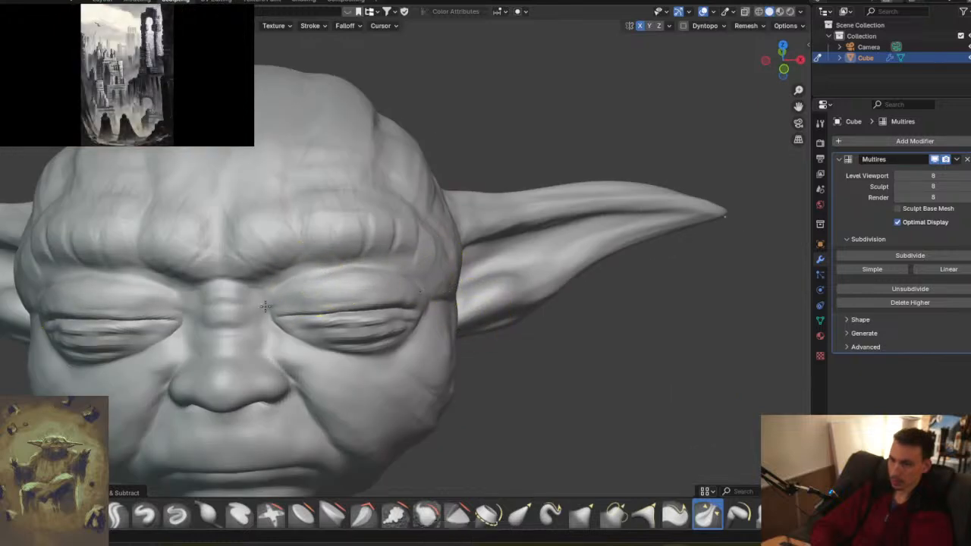
{"action": "middle_click_drag", "start_coordinate": [390, 299], "coordinate": [396, 223]}
{"action": "middle_click_drag", "start_coordinate": [386, 260], "coordinate": [405, 219]}
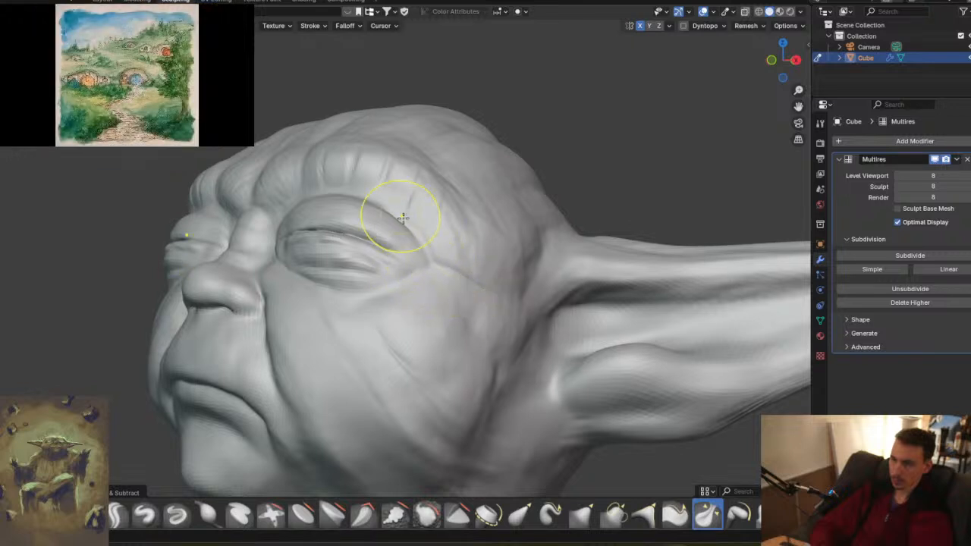
{"action": "middle_click_drag", "start_coordinate": [426, 255], "coordinate": [472, 278]}
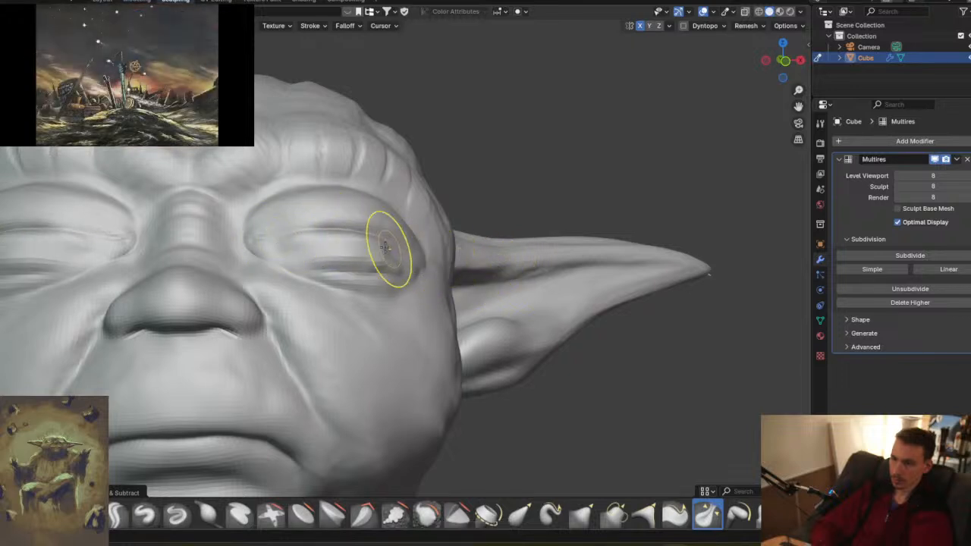
{"action": "middle_click_drag", "start_coordinate": [427, 253], "coordinate": [347, 286]}
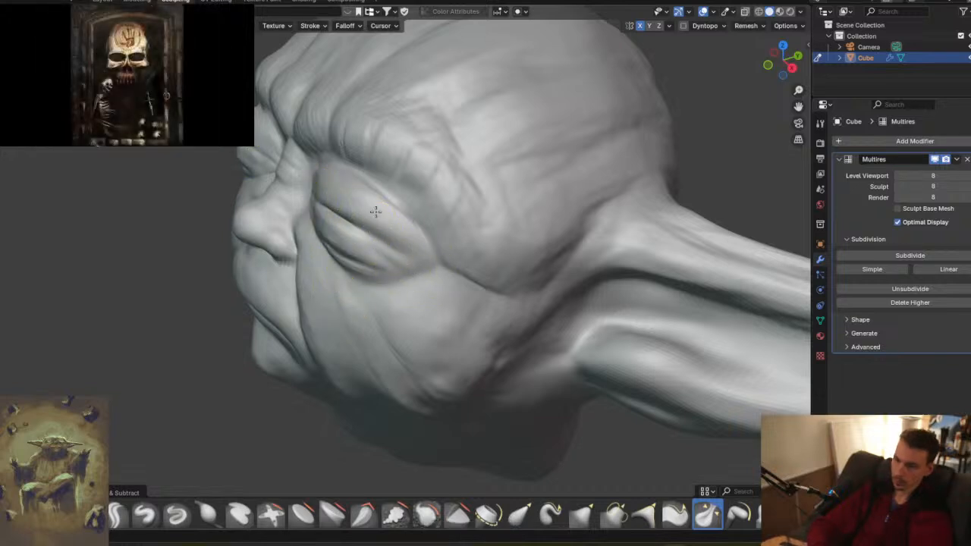
{"action": "middle_click_drag", "start_coordinate": [345, 209], "coordinate": [307, 201]}
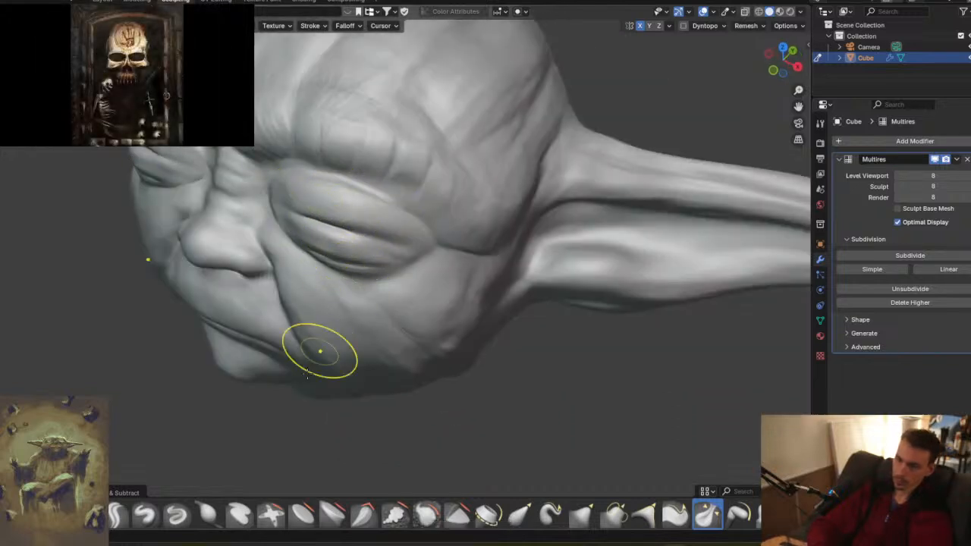
- Return to the previous sculpting brush and even out the lower eyelid folds and the outer eye corner
{"action": "left_click", "coordinate": [120, 516]}
{"action": "middle_click_drag", "start_coordinate": [343, 267], "coordinate": [310, 200]}
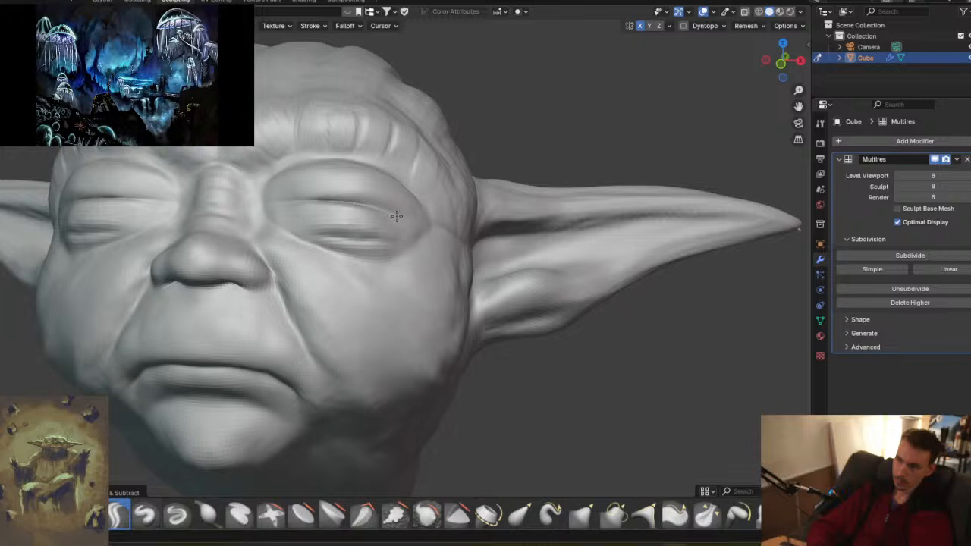
{"action": "middle_click_drag", "start_coordinate": [427, 206], "coordinate": [396, 217]}
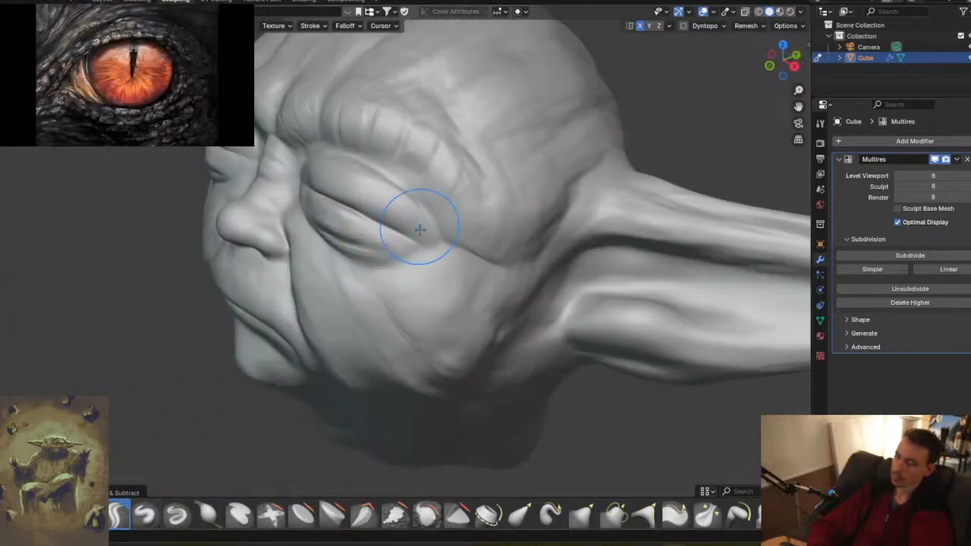
- Reshape the upper eyelid and the fold at the outer eye corner beneath the brow with the Grab brush
{"action": "left_click", "coordinate": [582, 515]}
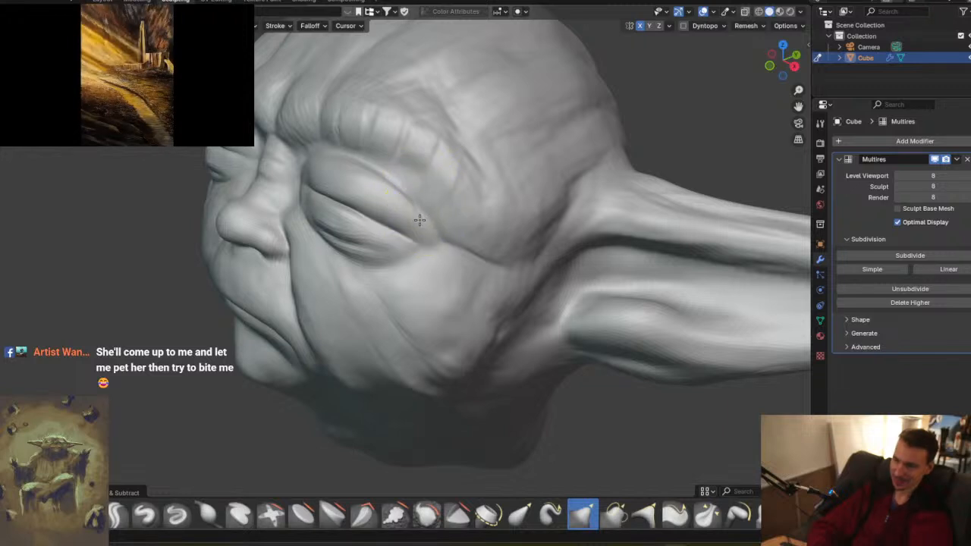
{"action": "mouse_move", "coordinate": [408, 211]}
{"action": "middle_mouse_down"}
{"action": "mouse_move", "coordinate": [455, 212]}
{"action": "mouse_move", "coordinate": [406, 217]}
{"action": "middle_mouse_up"}
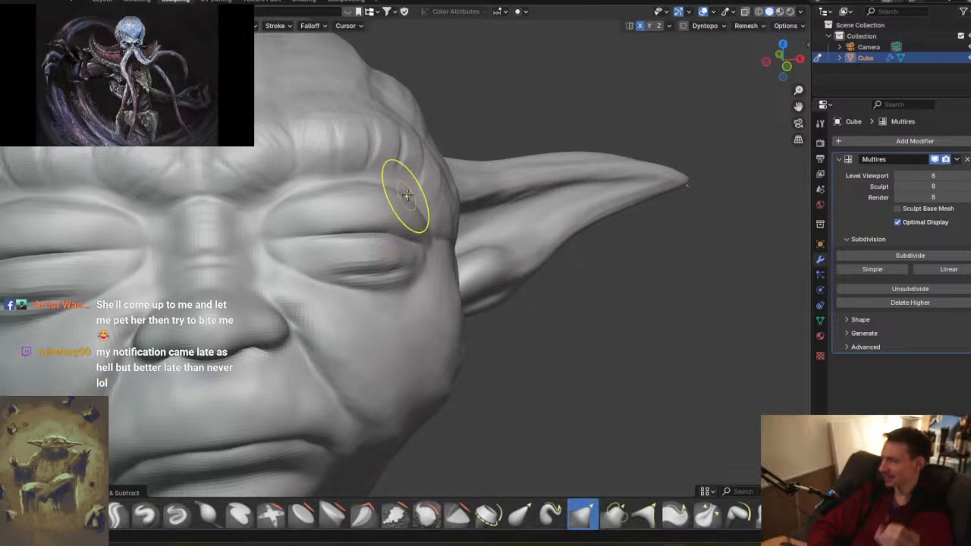
{"action": "mouse_move", "coordinate": [431, 173]}
{"action": "middle_mouse_down"}
{"action": "mouse_move", "coordinate": [390, 178]}
{"action": "mouse_move", "coordinate": [394, 206]}
{"action": "middle_mouse_up"}
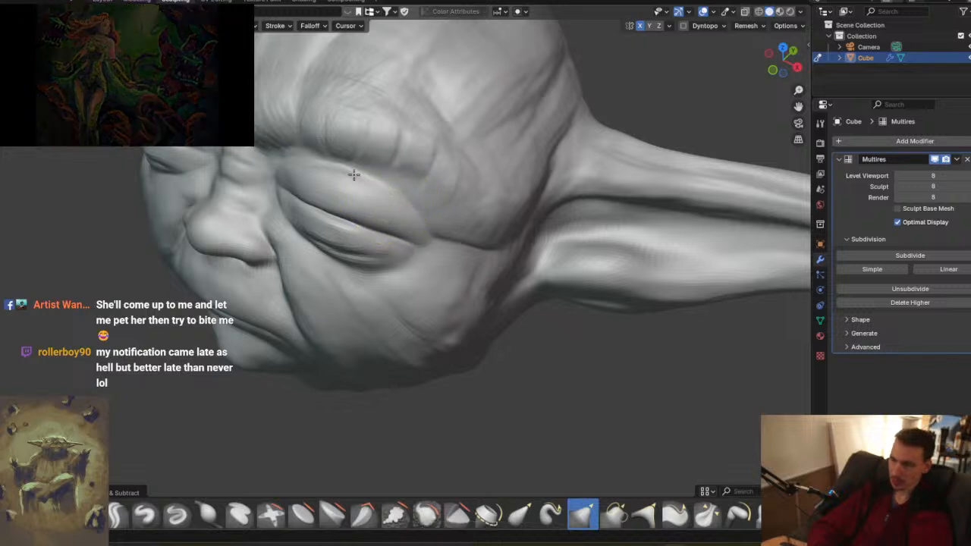
{"action": "middle_click_drag", "start_coordinate": [419, 201], "coordinate": [418, 182]}
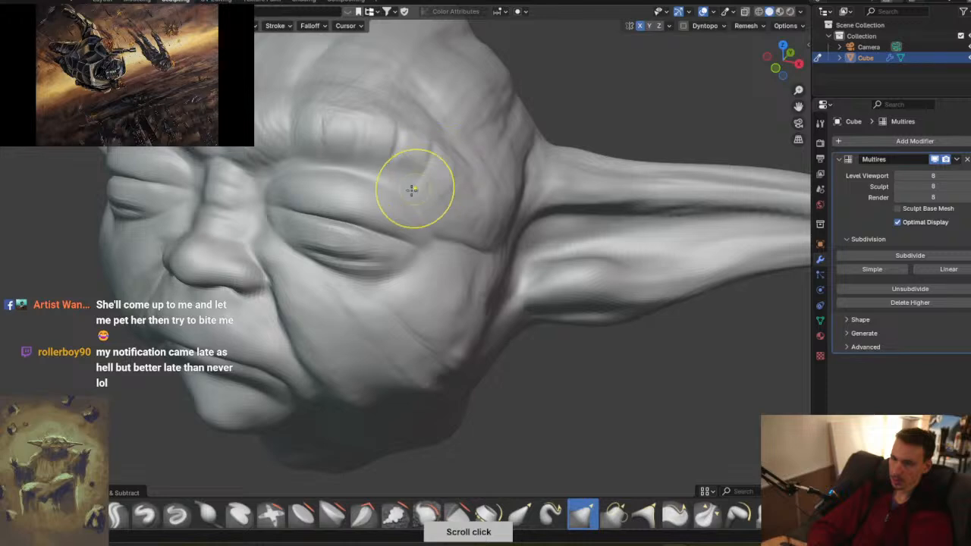
- Carve fine creases into the upper eyelids using the Crease Polish brush at a smaller size, undoing an unwanted stroke
{"action": "mouse_move", "coordinate": [390, 260]}
{"action": "middle_mouse_down"}
{"action": "mouse_move", "coordinate": [444, 169]}
{"action": "mouse_move", "coordinate": [388, 244]}
{"action": "middle_mouse_up"}
{"action": "mouse_move", "coordinate": [329, 218]}
{"action": "middle_mouse_down"}
{"action": "mouse_move", "coordinate": [395, 195]}
{"action": "mouse_move", "coordinate": [412, 392]}
{"action": "middle_mouse_up"}
{"action": "middle_click_drag", "start_coordinate": [405, 345], "coordinate": [379, 310]}
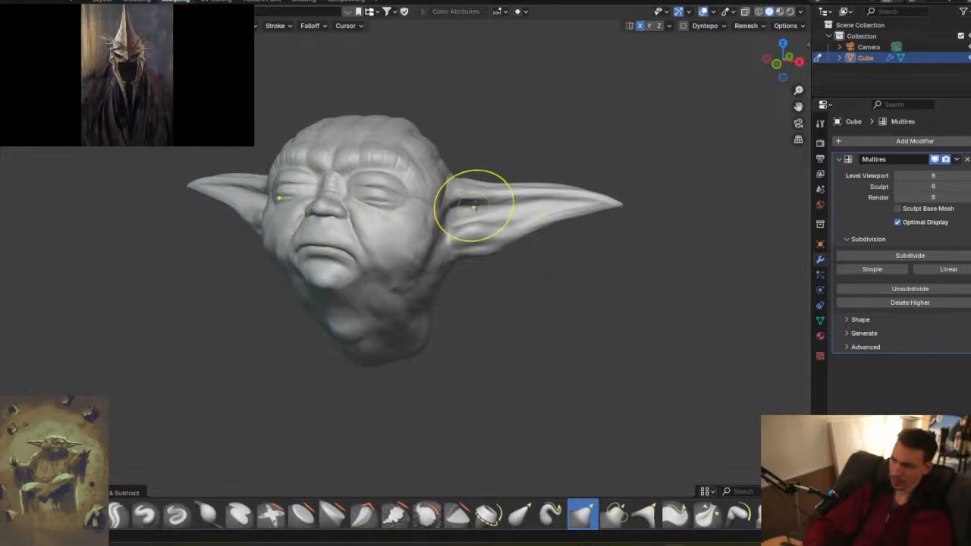
{"action": "mouse_move", "coordinate": [438, 177]}
{"action": "middle_mouse_down"}
{"action": "mouse_move", "coordinate": [427, 272]}
{"action": "mouse_move", "coordinate": [403, 165]}
{"action": "middle_mouse_up"}
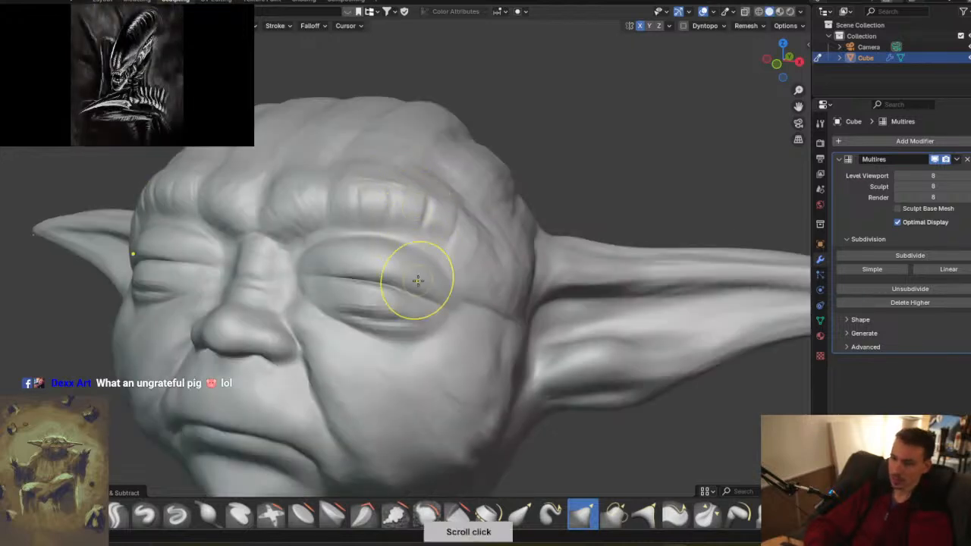
{"action": "middle_click_drag", "start_coordinate": [405, 260], "coordinate": [382, 223], "text": "ctrl"}
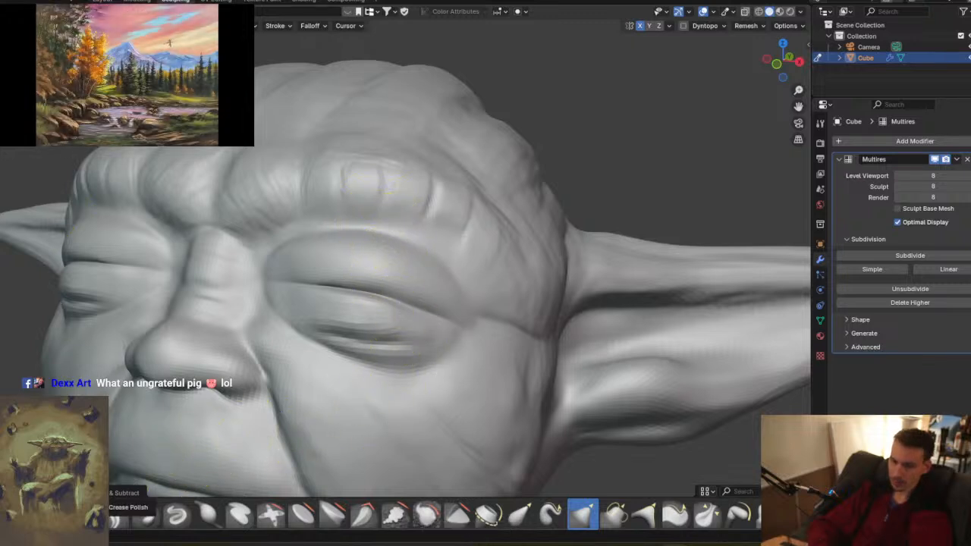
{"action": "left_click", "coordinate": [84, 514]}
{"action": "key", "text": "f"}
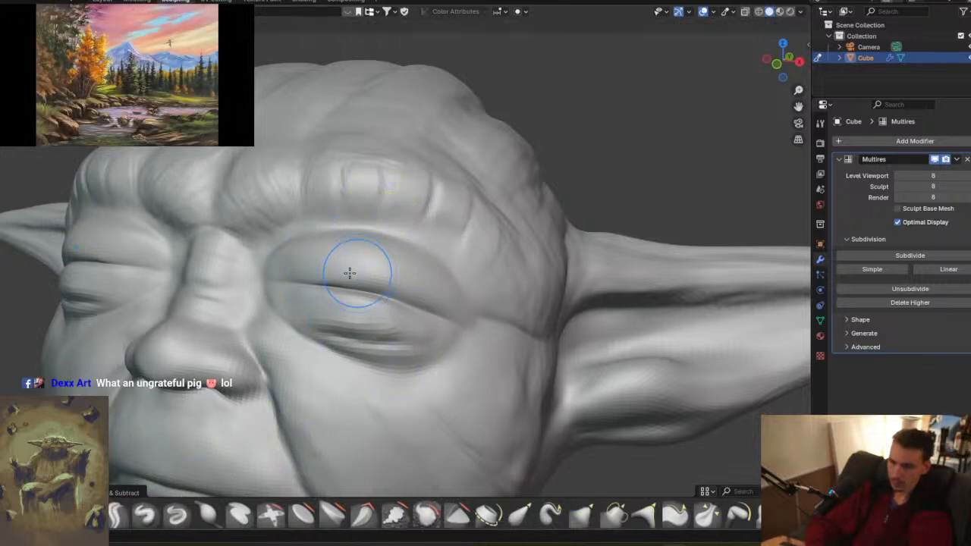
{"action": "left_click", "coordinate": [335, 276]}
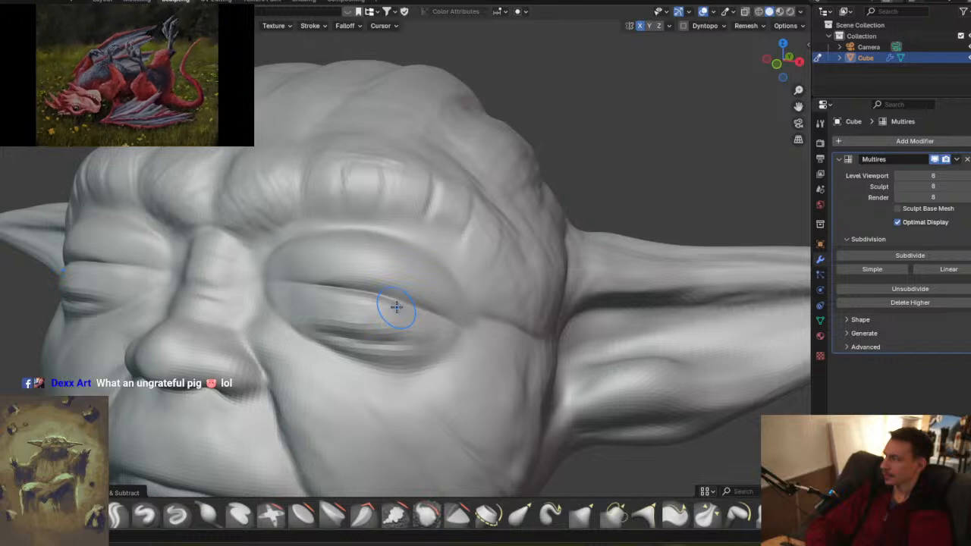
{"action": "key", "text": "ctrl+z"}
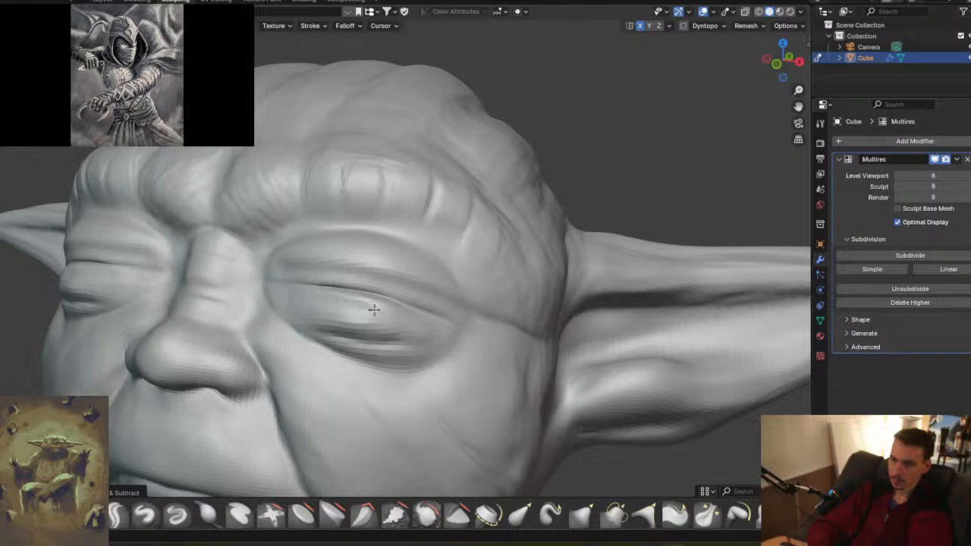
- Carve additional fine wrinkles into the lower eyelids and around the outer eye corners
{"action": "mouse_move", "coordinate": [338, 262]}
{"action": "middle_mouse_down"}
{"action": "mouse_move", "coordinate": [461, 271]}
{"action": "mouse_move", "coordinate": [444, 284]}
{"action": "mouse_move", "coordinate": [369, 119]}
{"action": "middle_mouse_up"}
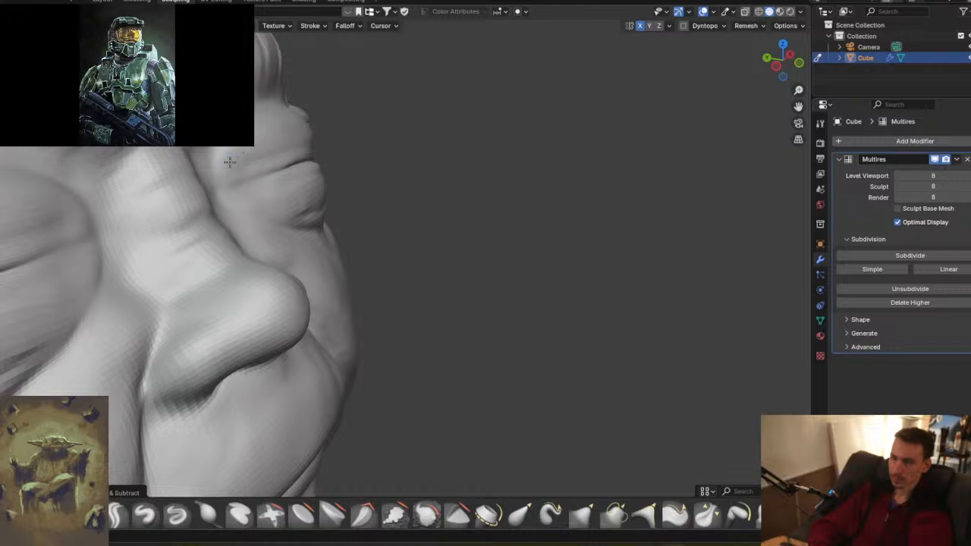
{"action": "mouse_move", "coordinate": [375, 129]}
{"action": "middle_mouse_down"}
{"action": "mouse_move", "coordinate": [288, 129]}
{"action": "mouse_move", "coordinate": [342, 157]}
{"action": "mouse_move", "coordinate": [386, 195]}
{"action": "mouse_move", "coordinate": [414, 329]}
{"action": "mouse_move", "coordinate": [387, 341]}
{"action": "mouse_move", "coordinate": [394, 202]}
{"action": "mouse_move", "coordinate": [418, 303]}
{"action": "mouse_move", "coordinate": [422, 275]}
{"action": "mouse_move", "coordinate": [403, 241]}
{"action": "middle_mouse_up"}
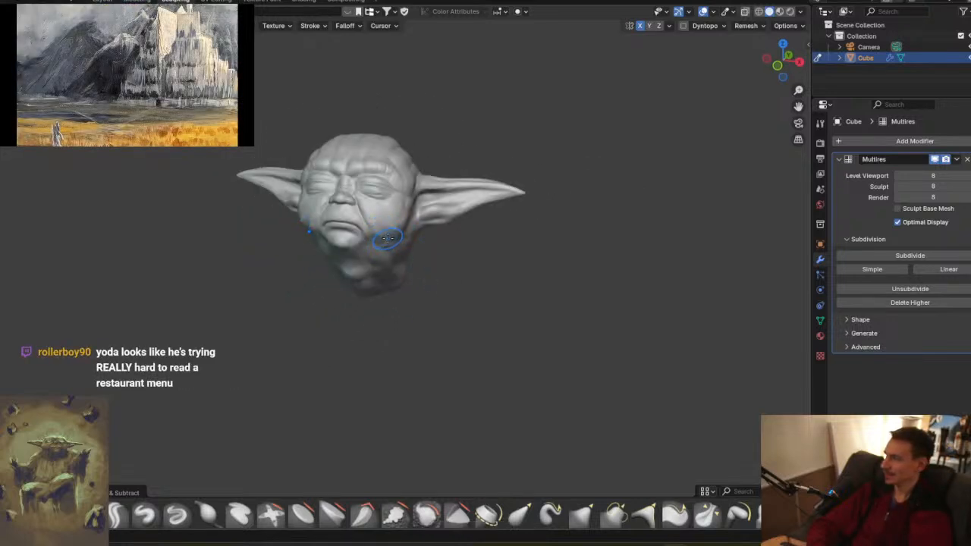
{"action": "mouse_move", "coordinate": [372, 220]}
{"action": "middle_mouse_down"}
{"action": "mouse_move", "coordinate": [375, 202]}
{"action": "mouse_move", "coordinate": [349, 206]}
{"action": "mouse_move", "coordinate": [377, 181]}
{"action": "mouse_move", "coordinate": [372, 132]}
{"action": "mouse_move", "coordinate": [425, 215]}
{"action": "mouse_move", "coordinate": [416, 175]}
{"action": "mouse_move", "coordinate": [514, 225]}
{"action": "mouse_move", "coordinate": [439, 203]}
{"action": "mouse_move", "coordinate": [499, 197]}
{"action": "mouse_move", "coordinate": [433, 154]}
{"action": "mouse_move", "coordinate": [372, 179]}
{"action": "mouse_move", "coordinate": [385, 133]}
{"action": "mouse_move", "coordinate": [349, 163]}
{"action": "middle_mouse_up"}
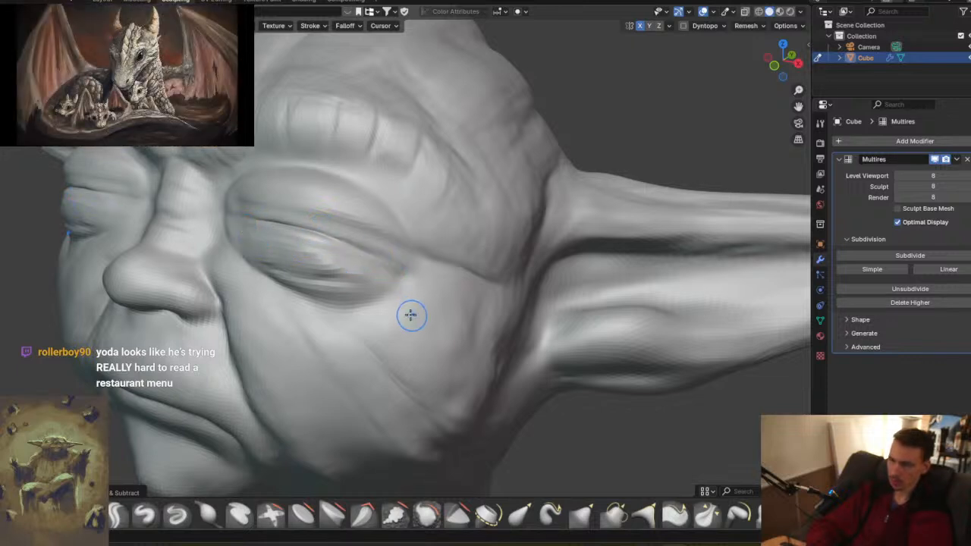
{"action": "mouse_move", "coordinate": [415, 263]}
{"action": "middle_mouse_down"}
{"action": "mouse_move", "coordinate": [442, 256]}
{"action": "mouse_move", "coordinate": [402, 263]}
{"action": "mouse_move", "coordinate": [389, 296]}
{"action": "middle_mouse_up"}
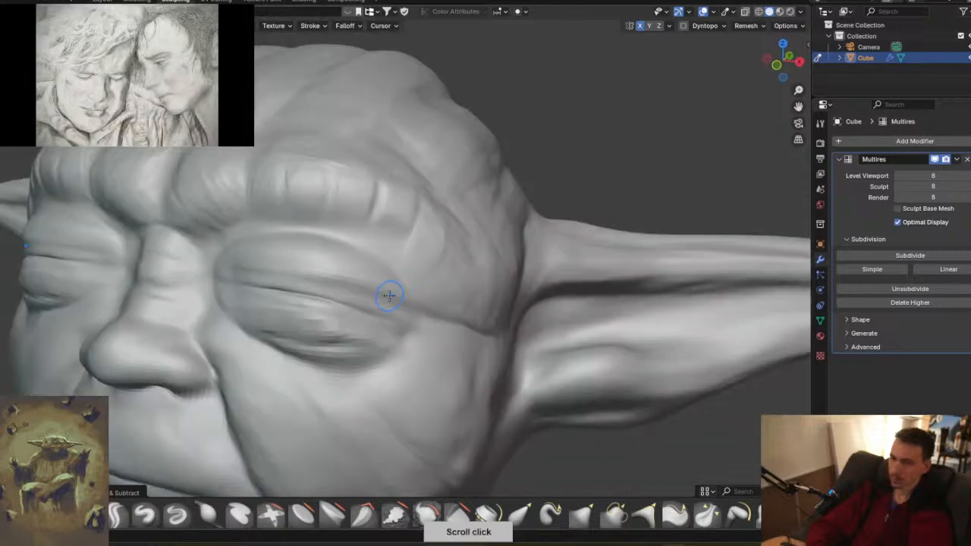
- Switch to a grab brush and pull the eyelid folds and outer eye corner into shape
{"action": "left_click", "coordinate": [587, 524]}
{"action": "mouse_move", "coordinate": [424, 332]}
{"action": "left_mouse_down"}
{"action": "mouse_move", "coordinate": [394, 322]}
{"action": "mouse_move", "coordinate": [387, 306]}
{"action": "left_mouse_up"}
{"action": "left_click_drag", "start_coordinate": [361, 314], "coordinate": [339, 294]}
{"action": "left_click_drag", "start_coordinate": [424, 299], "coordinate": [450, 324]}
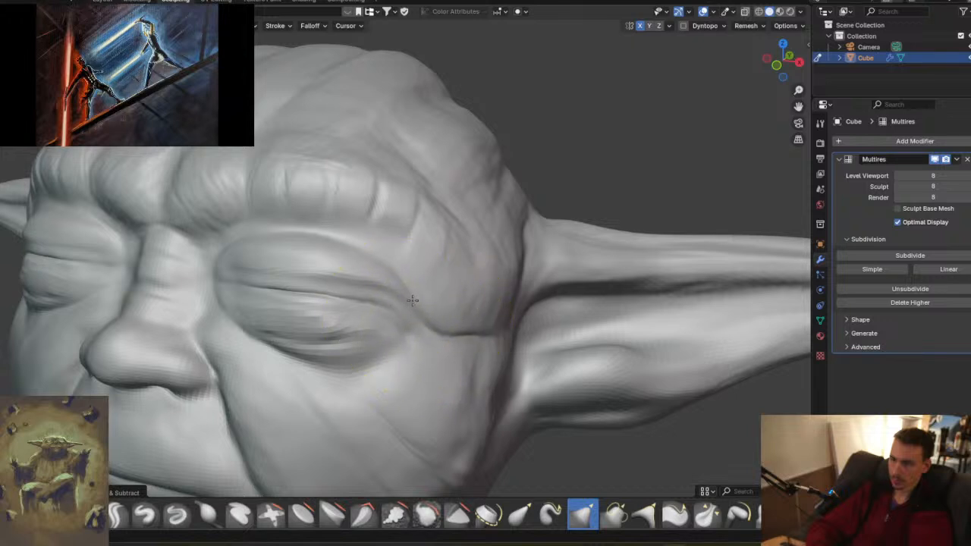
- Reduce the grab brush size and refine the shape of the closed eyelids
{"action": "mouse_move", "coordinate": [386, 303]}
{"action": "middle_mouse_down"}
{"action": "mouse_move", "coordinate": [401, 250]}
{"action": "mouse_move", "coordinate": [472, 459]}
{"action": "mouse_move", "coordinate": [402, 455]}
{"action": "mouse_move", "coordinate": [376, 302]}
{"action": "middle_mouse_up"}
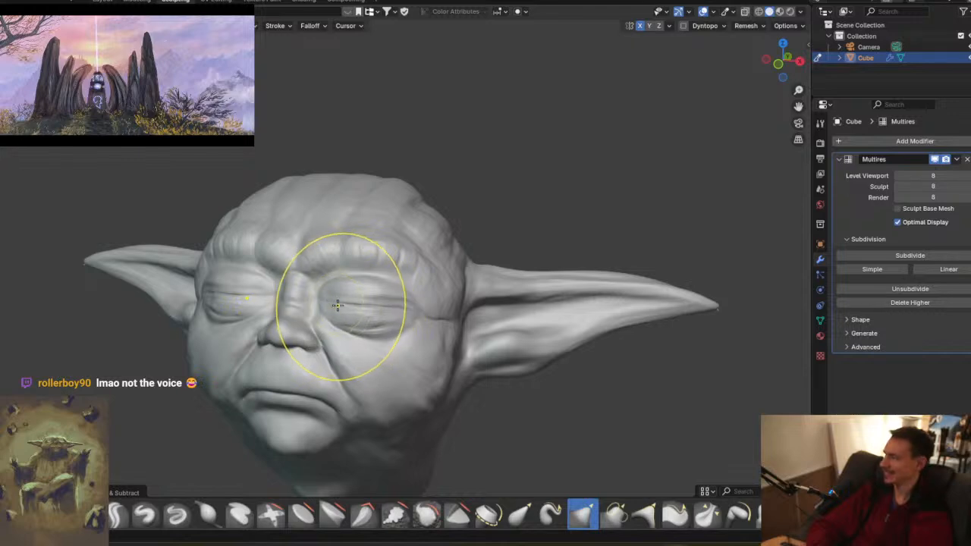
{"action": "mouse_move", "coordinate": [388, 307]}
{"action": "middle_mouse_down", "text": "ctrl"}
{"action": "mouse_move", "coordinate": [388, 372]}
{"action": "mouse_move", "coordinate": [387, 305]}
{"action": "middle_mouse_up", "text": "ctrl"}
{"action": "middle_click_drag", "start_coordinate": [385, 267], "coordinate": [421, 255], "text": "shift"}
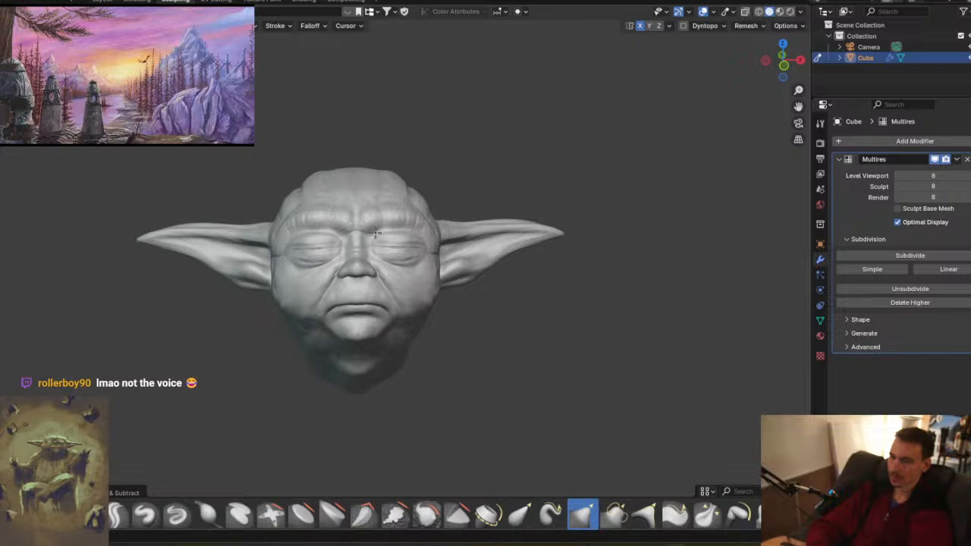
{"action": "middle_click_drag", "start_coordinate": [390, 245], "coordinate": [381, 187], "text": "ctrl"}
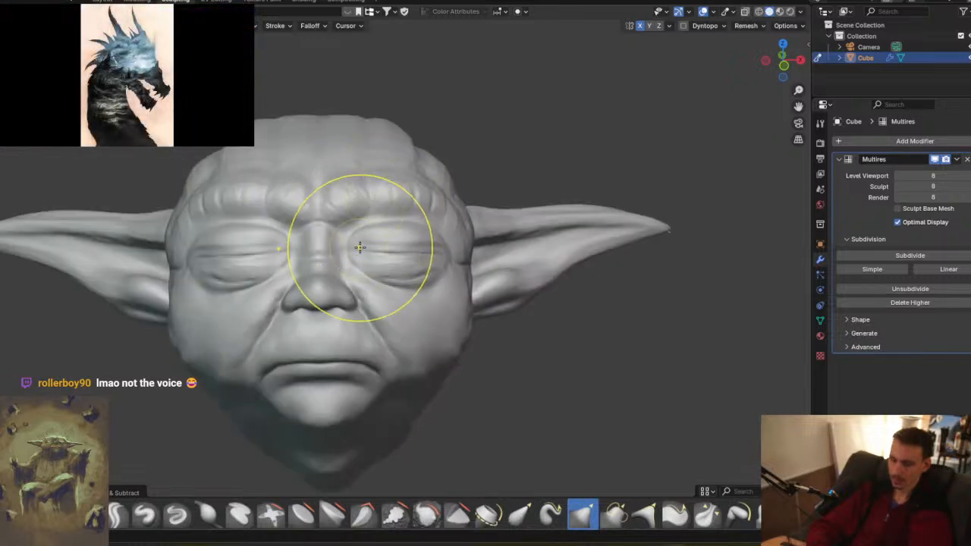
{"action": "key", "text": "f"}
{"action": "left_click", "coordinate": [316, 250]}
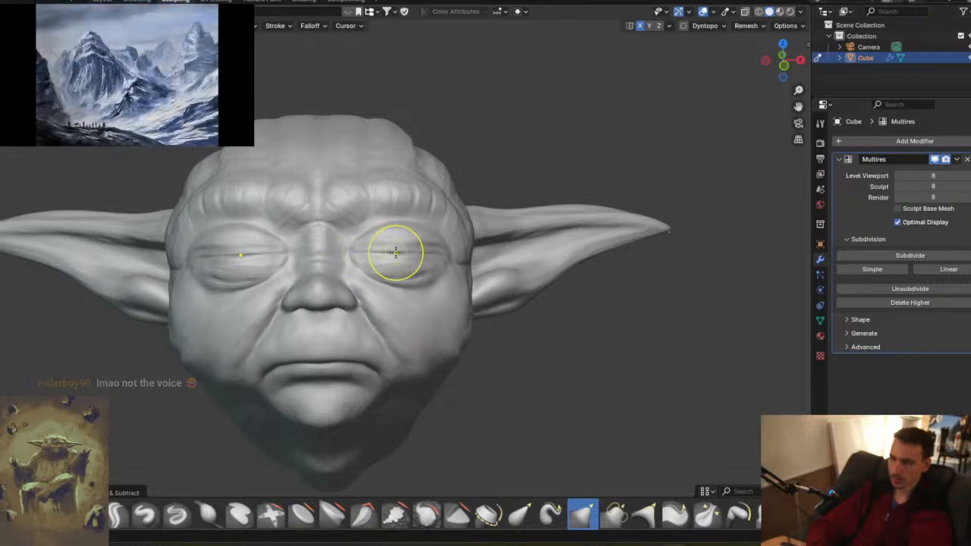
{"action": "middle_click_drag", "start_coordinate": [547, 233], "coordinate": [460, 278]}
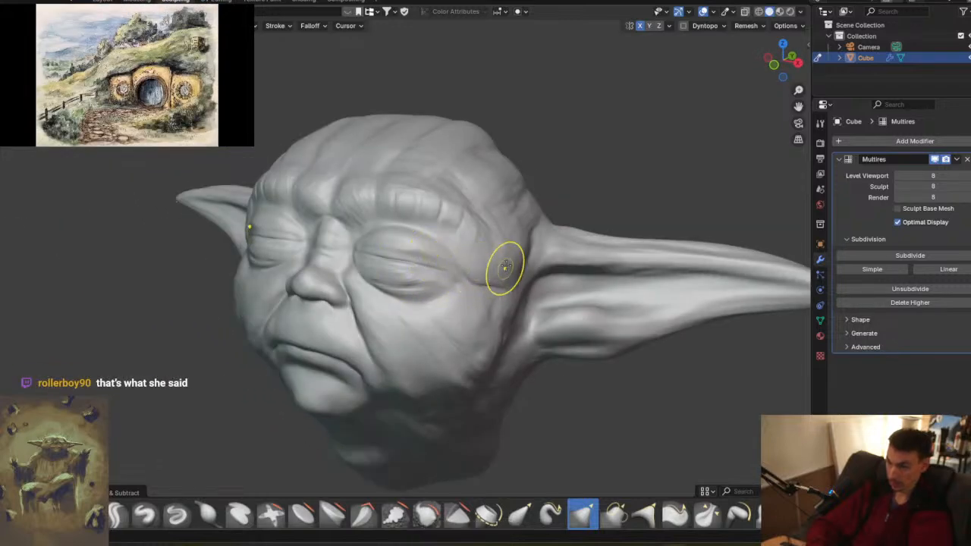
{"action": "mouse_move", "coordinate": [444, 288]}
{"action": "middle_mouse_down"}
{"action": "mouse_move", "coordinate": [475, 303]}
{"action": "mouse_move", "coordinate": [481, 261]}
{"action": "mouse_move", "coordinate": [463, 232]}
{"action": "mouse_move", "coordinate": [481, 287]}
{"action": "mouse_move", "coordinate": [435, 283]}
{"action": "mouse_move", "coordinate": [506, 255]}
{"action": "mouse_move", "coordinate": [461, 227]}
{"action": "middle_mouse_up"}
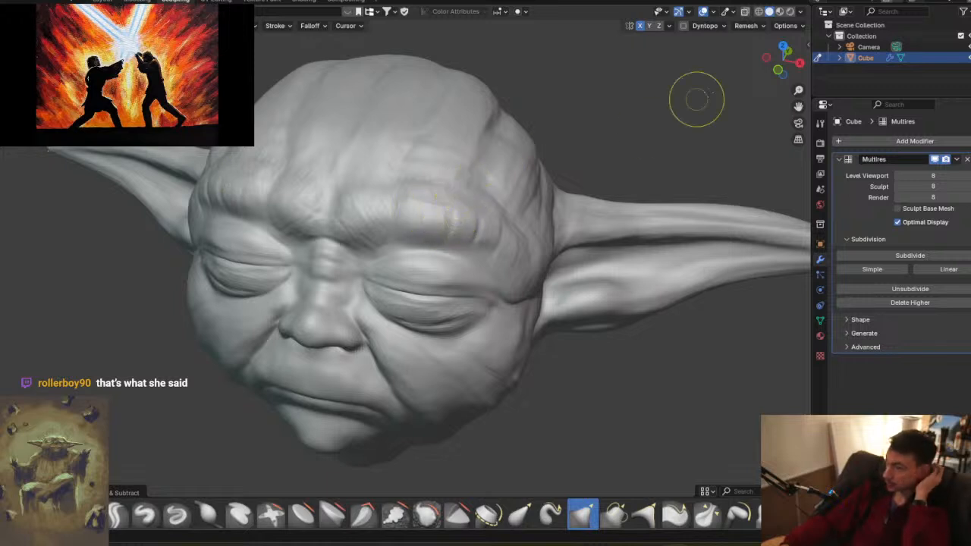
- Try the glossy green MatCap on the sculpt and view the head from the front
{"action": "left_click", "coordinate": [802, 12]}
{"action": "left_click", "coordinate": [785, 96]}
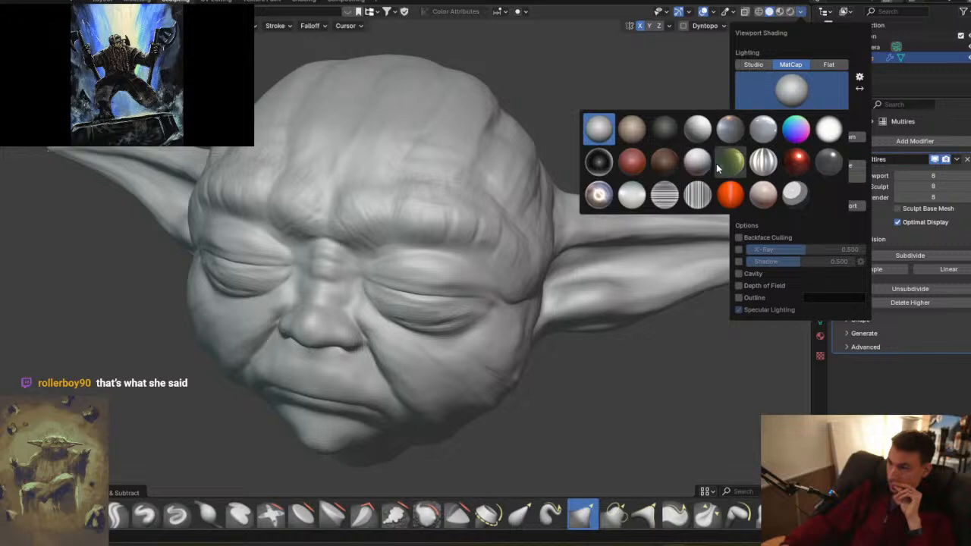
{"action": "left_click", "coordinate": [734, 169]}
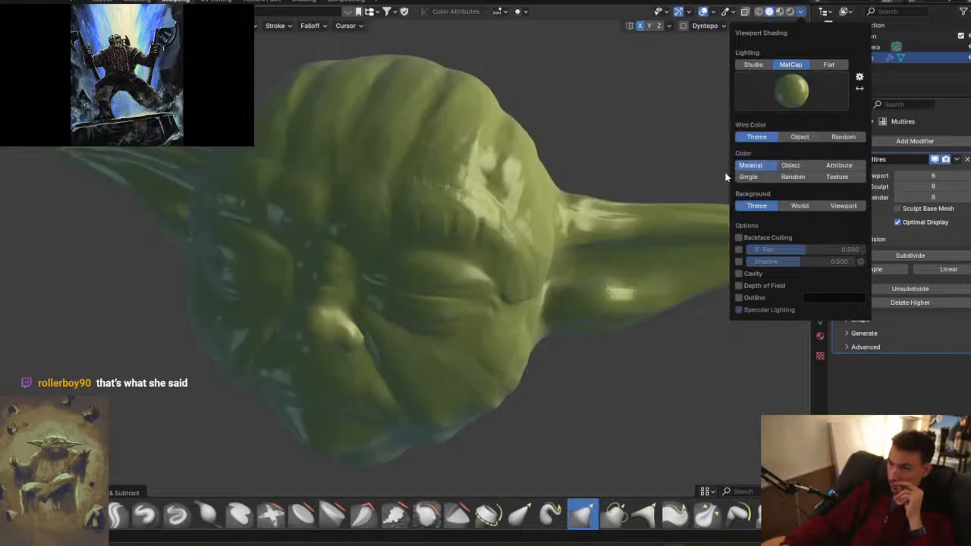
{"action": "key", "text": "KP_1"}
{"action": "scroll", "coordinate": [584, 268], "scroll_direction": "down", "scroll_amount": 4}
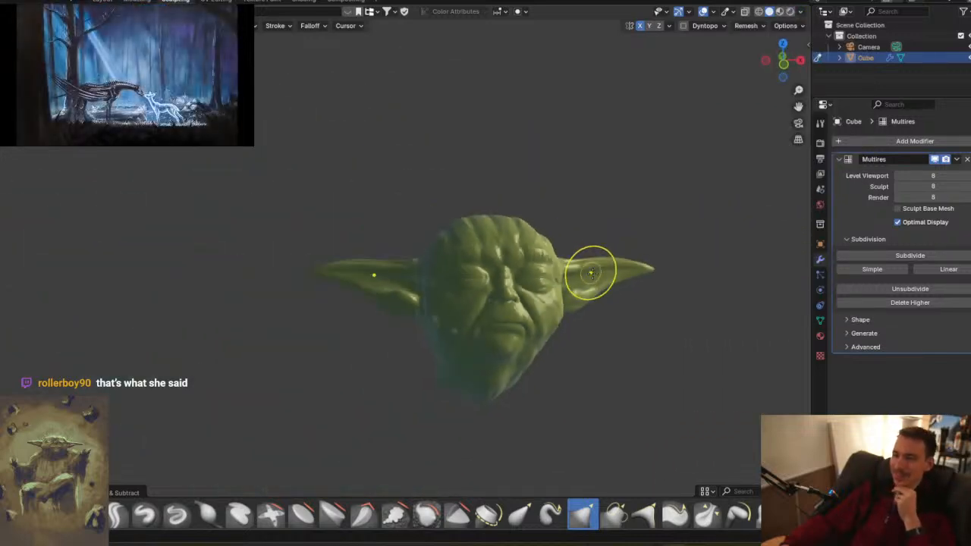
{"action": "scroll", "coordinate": [610, 278], "scroll_direction": "up", "scroll_amount": 2}
{"action": "middle_click_drag", "start_coordinate": [610, 275], "coordinate": [596, 276]}
- Change the viewport MatCap to the matte red clay sphere
{"action": "left_click", "coordinate": [801, 12]}
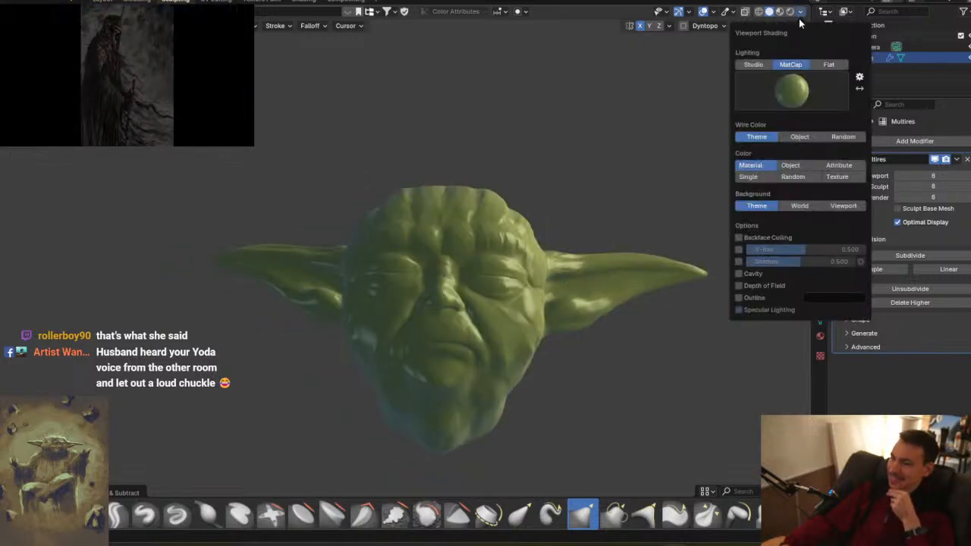
{"action": "left_click", "coordinate": [792, 91]}
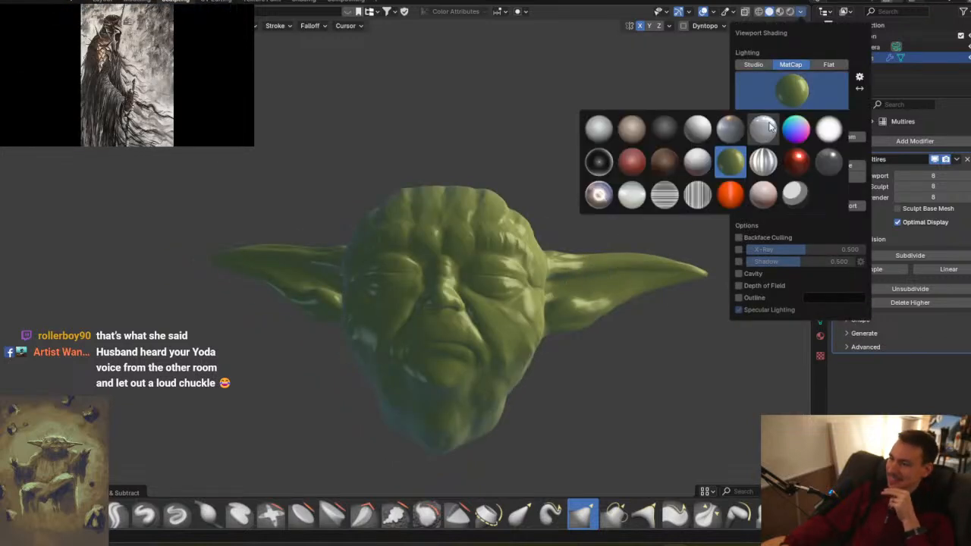
{"action": "left_click", "coordinate": [629, 160]}
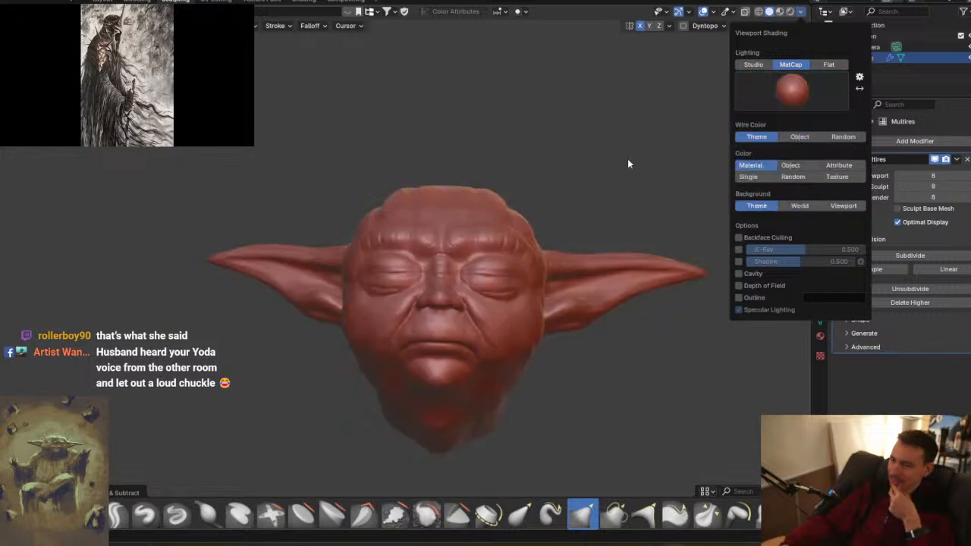
- Enable Cavity shading with its type set to Both, leaving Backface Culling, Depth of Field and Outline off
{"action": "left_click", "coordinate": [800, 12]}
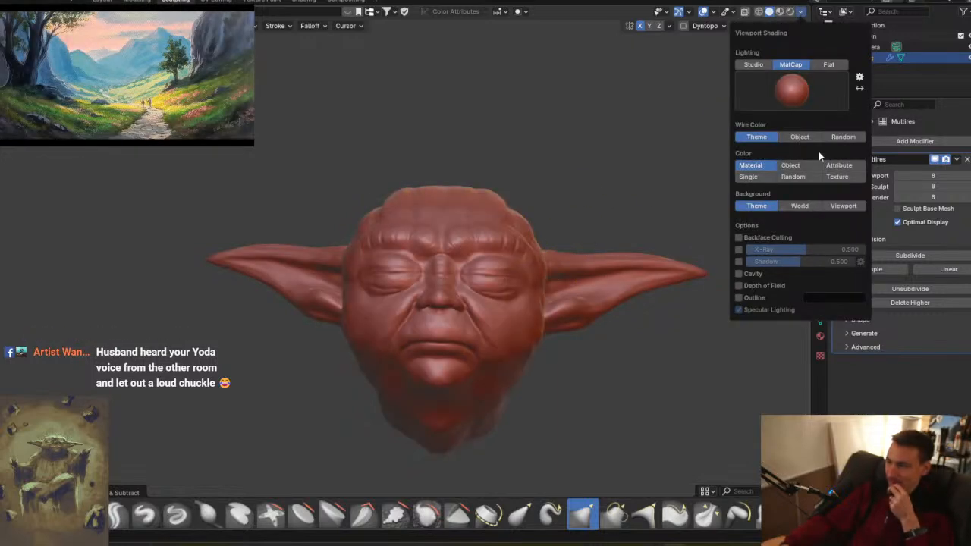
{"action": "left_click", "coordinate": [740, 274]}
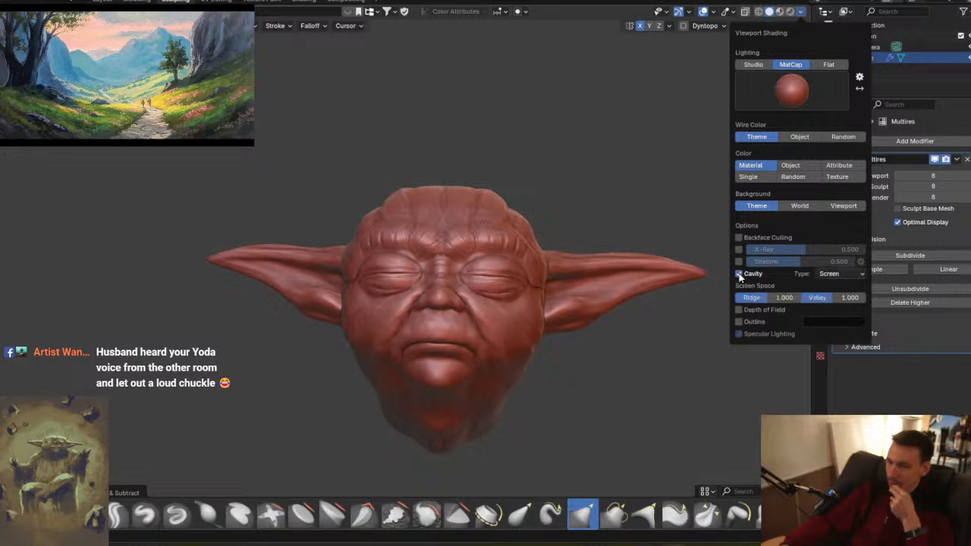
{"action": "left_click", "coordinate": [739, 238]}
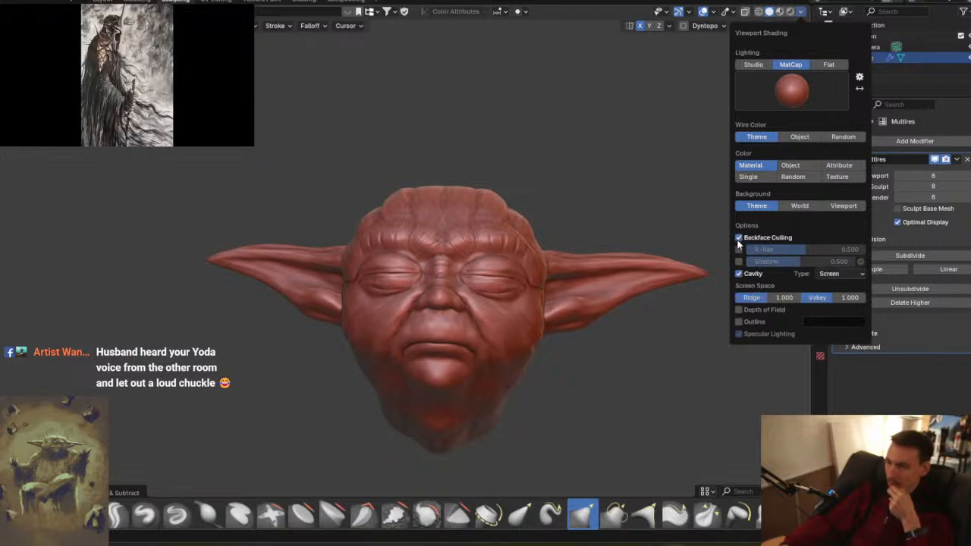
{"action": "left_click", "coordinate": [739, 310]}
{"action": "left_click", "coordinate": [739, 322]}
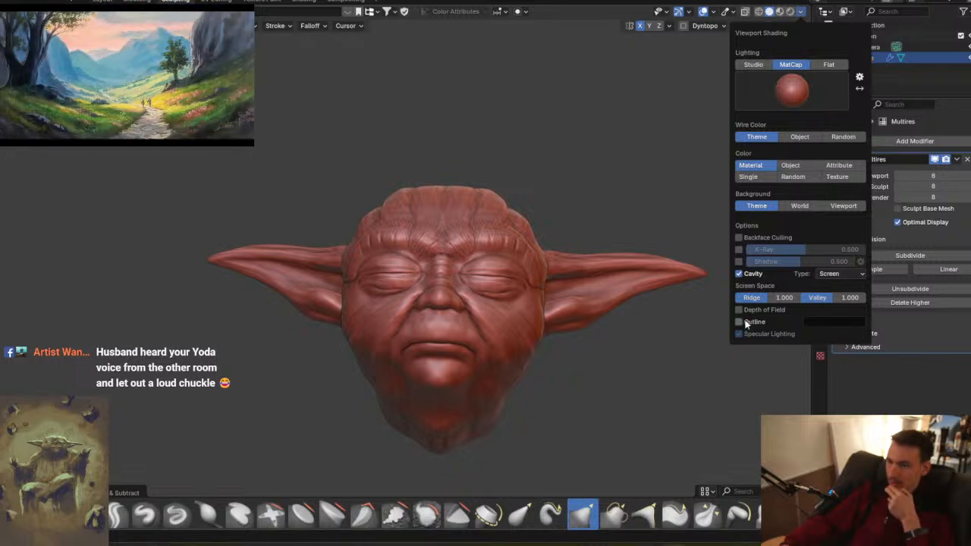
{"action": "left_click", "coordinate": [849, 273]}
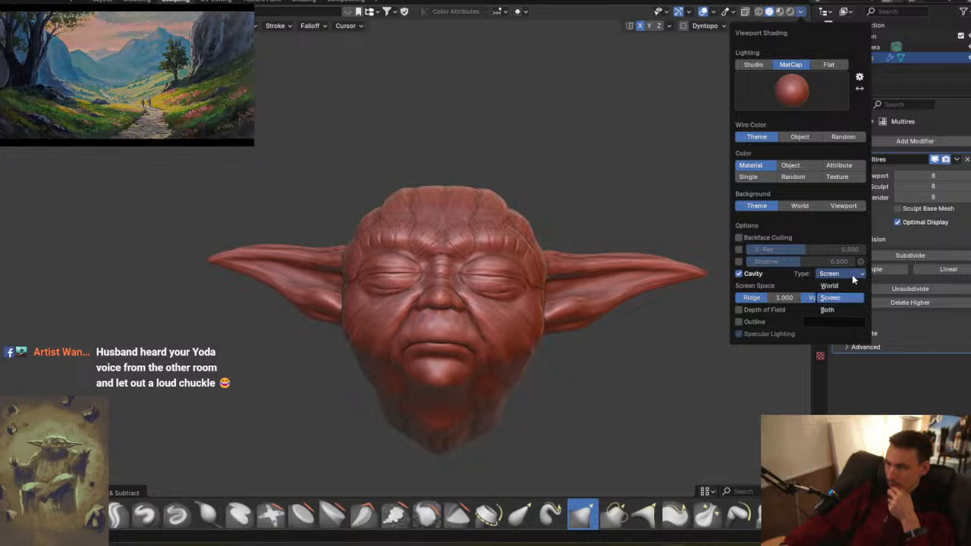
{"action": "left_click", "coordinate": [833, 310]}
- Pull the back of the skull slightly outward with the grab brush, working from a rear side view
{"action": "middle_click_drag", "start_coordinate": [548, 241], "coordinate": [487, 253]}
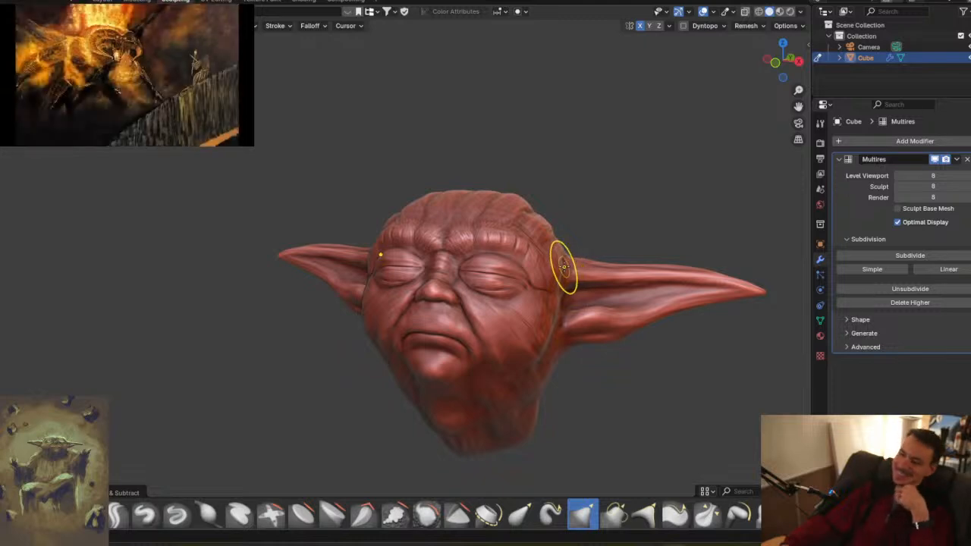
{"action": "mouse_move", "coordinate": [564, 264]}
{"action": "middle_mouse_down"}
{"action": "mouse_move", "coordinate": [582, 275]}
{"action": "mouse_move", "coordinate": [403, 278]}
{"action": "mouse_move", "coordinate": [540, 264]}
{"action": "mouse_move", "coordinate": [538, 273]}
{"action": "mouse_move", "coordinate": [523, 261]}
{"action": "mouse_move", "coordinate": [560, 262]}
{"action": "mouse_move", "coordinate": [569, 273]}
{"action": "middle_mouse_up"}
{"action": "scroll", "coordinate": [545, 269], "scroll_direction": "down", "scroll_amount": 4}
{"action": "scroll", "coordinate": [607, 258], "scroll_direction": "up", "scroll_amount": 3}
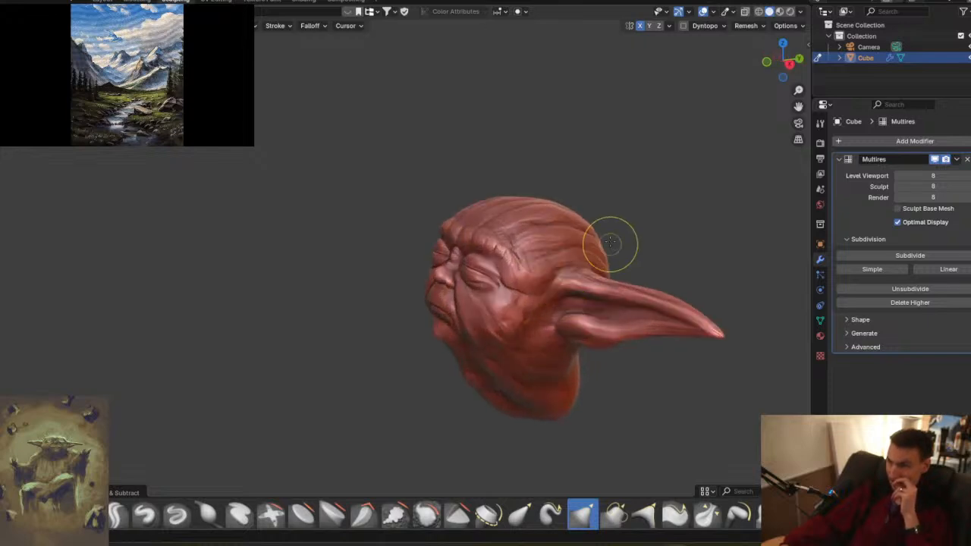
{"action": "middle_click_drag", "start_coordinate": [614, 248], "coordinate": [579, 236]}
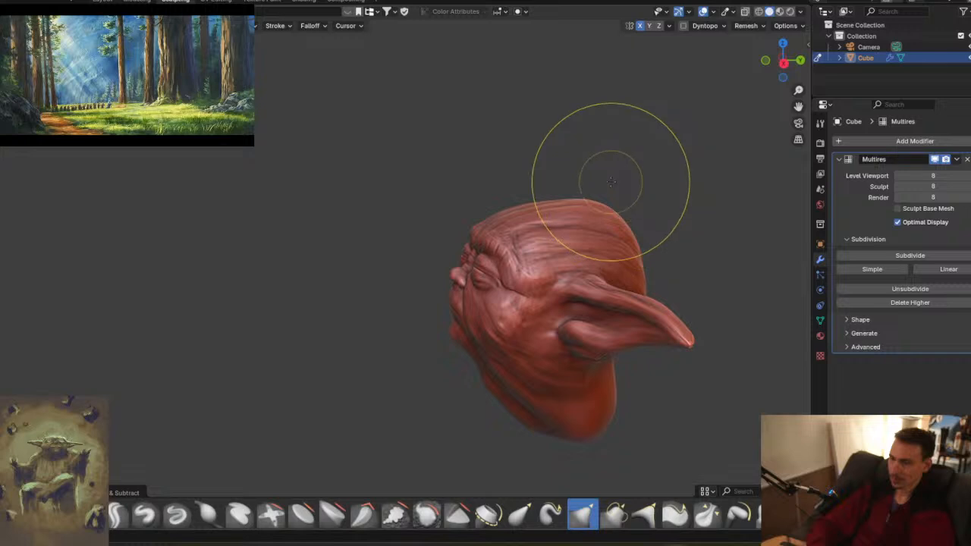
{"action": "middle_click_drag", "start_coordinate": [611, 181], "coordinate": [629, 227]}
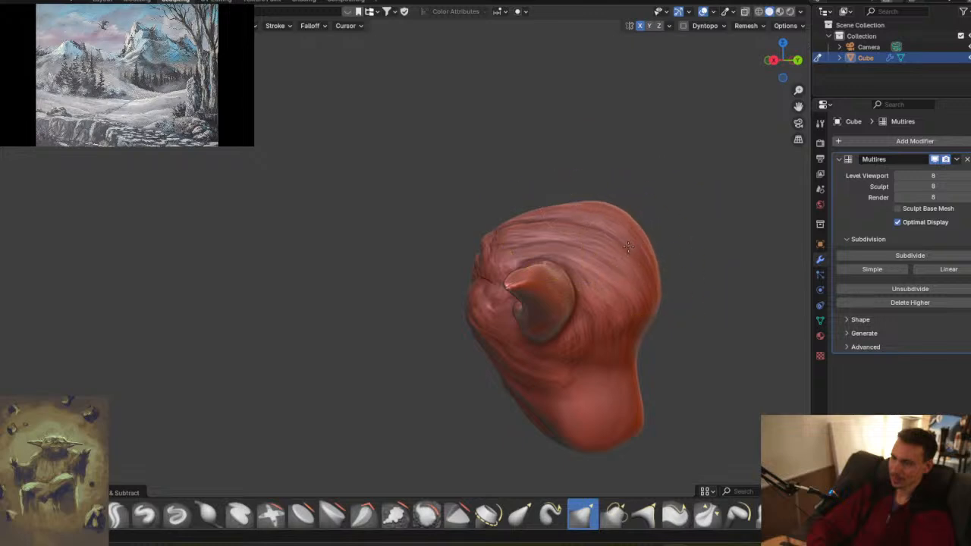
{"action": "mouse_move", "coordinate": [622, 250]}
{"action": "middle_mouse_down"}
{"action": "mouse_move", "coordinate": [672, 282]}
{"action": "mouse_move", "coordinate": [653, 242]}
{"action": "mouse_move", "coordinate": [639, 152]}
{"action": "mouse_move", "coordinate": [605, 199]}
{"action": "mouse_move", "coordinate": [678, 196]}
{"action": "mouse_move", "coordinate": [556, 267]}
{"action": "mouse_move", "coordinate": [530, 298]}
{"action": "mouse_move", "coordinate": [520, 250]}
{"action": "mouse_move", "coordinate": [661, 293]}
{"action": "mouse_move", "coordinate": [582, 294]}
{"action": "mouse_move", "coordinate": [520, 260]}
{"action": "middle_mouse_up"}
{"action": "left_click_drag", "start_coordinate": [496, 237], "coordinate": [513, 230]}
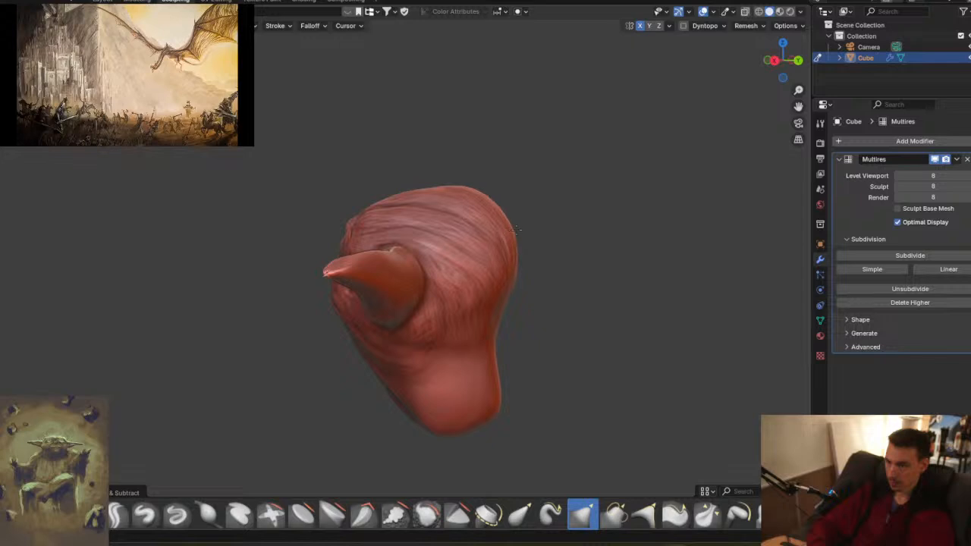
- Work the back of the lower neck with short strokes of a smaller sculpting brush
{"action": "middle_click_drag", "start_coordinate": [523, 226], "coordinate": [506, 314]}
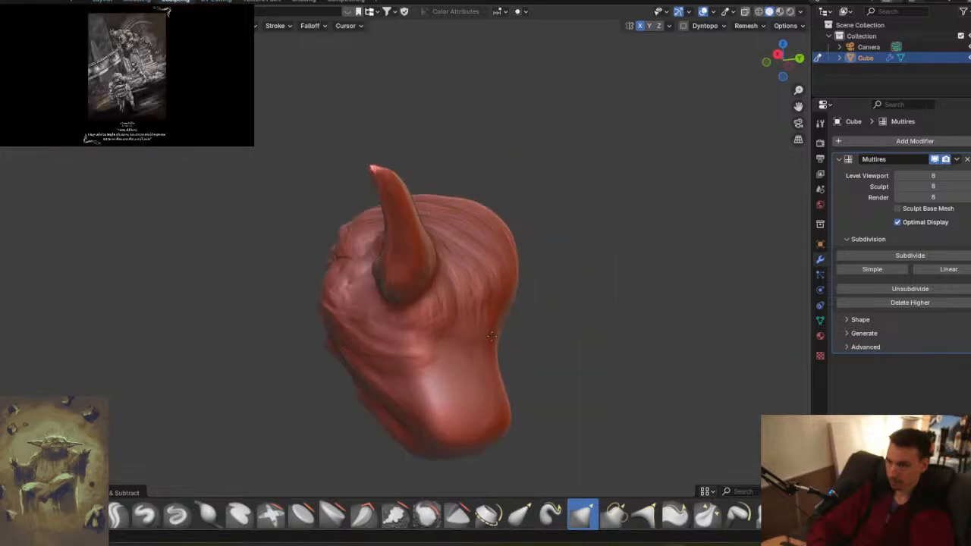
{"action": "mouse_move", "coordinate": [509, 318]}
{"action": "middle_mouse_down"}
{"action": "mouse_move", "coordinate": [585, 223]}
{"action": "mouse_move", "coordinate": [612, 273]}
{"action": "mouse_move", "coordinate": [557, 204]}
{"action": "mouse_move", "coordinate": [538, 321]}
{"action": "mouse_move", "coordinate": [642, 318]}
{"action": "mouse_move", "coordinate": [645, 295]}
{"action": "mouse_move", "coordinate": [447, 307]}
{"action": "middle_mouse_up"}
{"action": "mouse_move", "coordinate": [624, 253]}
{"action": "middle_mouse_down"}
{"action": "mouse_move", "coordinate": [492, 294]}
{"action": "mouse_move", "coordinate": [627, 245]}
{"action": "middle_mouse_up"}
{"action": "middle_click_drag", "start_coordinate": [503, 327], "coordinate": [585, 289]}
{"action": "scroll", "coordinate": [514, 263], "scroll_direction": "up", "scroll_amount": 3}
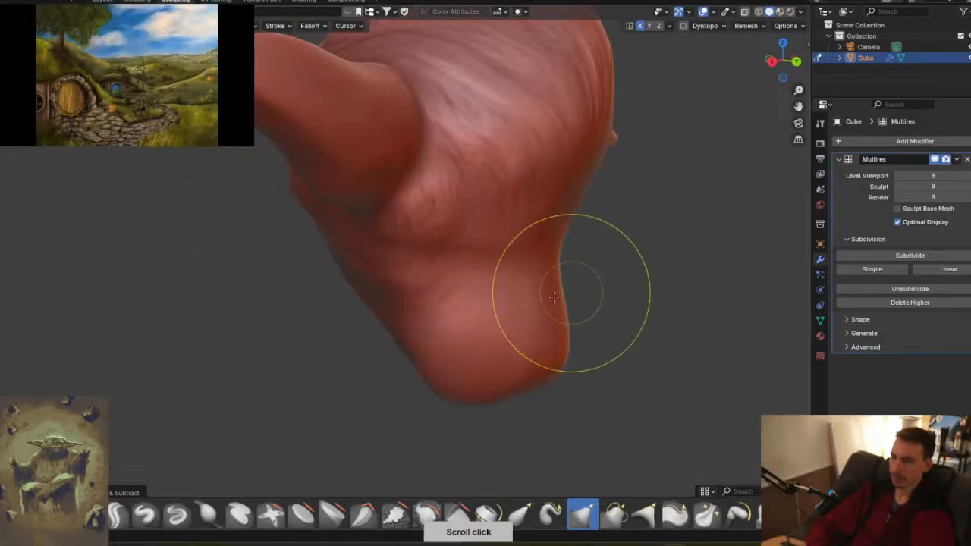
{"action": "left_click", "coordinate": [84, 515]}
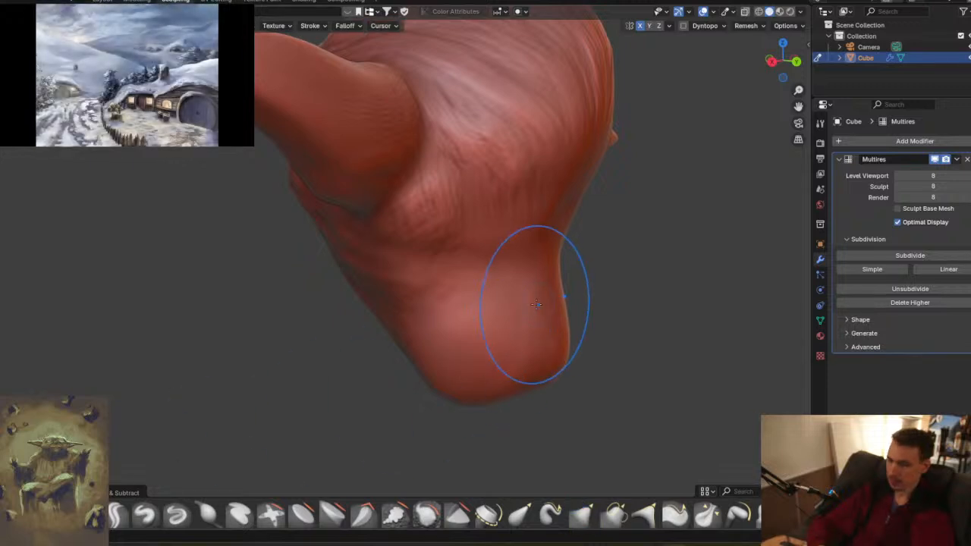
{"action": "key", "text": "f"}
{"action": "left_click", "coordinate": [469, 318]}
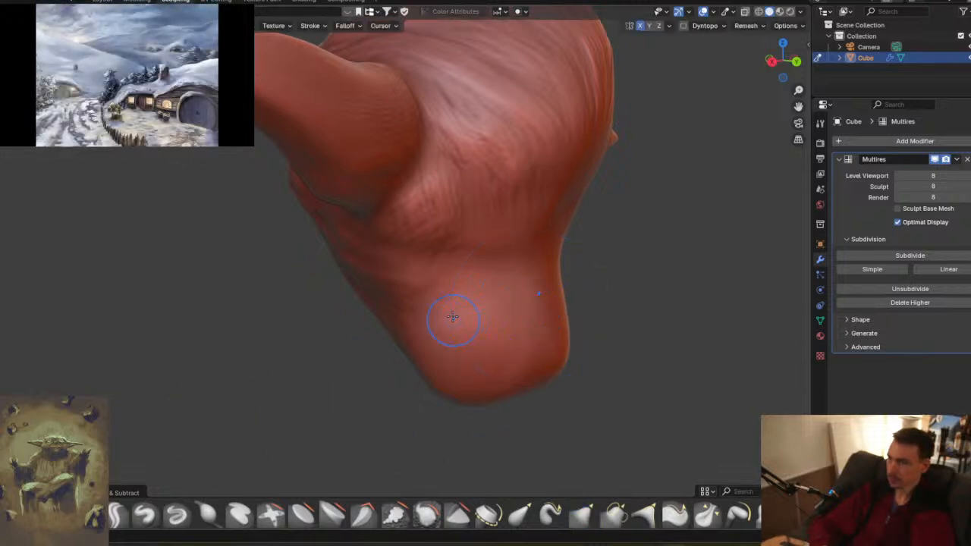
{"action": "left_click_drag", "start_coordinate": [521, 305], "coordinate": [475, 340]}
{"action": "left_click_drag", "start_coordinate": [534, 338], "coordinate": [498, 364]}
{"action": "left_click_drag", "start_coordinate": [501, 293], "coordinate": [459, 326]}
{"action": "mouse_move", "coordinate": [502, 331]}
{"action": "middle_mouse_down"}
{"action": "mouse_move", "coordinate": [521, 405]}
{"action": "mouse_move", "coordinate": [546, 342]}
{"action": "middle_mouse_up"}
{"action": "mouse_move", "coordinate": [486, 364]}
{"action": "middle_mouse_down"}
{"action": "mouse_move", "coordinate": [546, 360]}
{"action": "mouse_move", "coordinate": [531, 333]}
{"action": "mouse_move", "coordinate": [512, 320]}
{"action": "mouse_move", "coordinate": [529, 420]}
{"action": "middle_mouse_up"}
- Reshape the back and front contours of the neck with the grab brush, working from side views
{"action": "left_click", "coordinate": [596, 516]}
{"action": "mouse_move", "coordinate": [385, 336]}
{"action": "middle_mouse_down"}
{"action": "mouse_move", "coordinate": [468, 349]}
{"action": "mouse_move", "coordinate": [418, 329]}
{"action": "middle_mouse_up"}
{"action": "key", "text": "f"}
{"action": "middle_click_drag", "start_coordinate": [445, 260], "coordinate": [481, 352]}
{"action": "left_click_drag", "start_coordinate": [412, 303], "coordinate": [453, 315]}
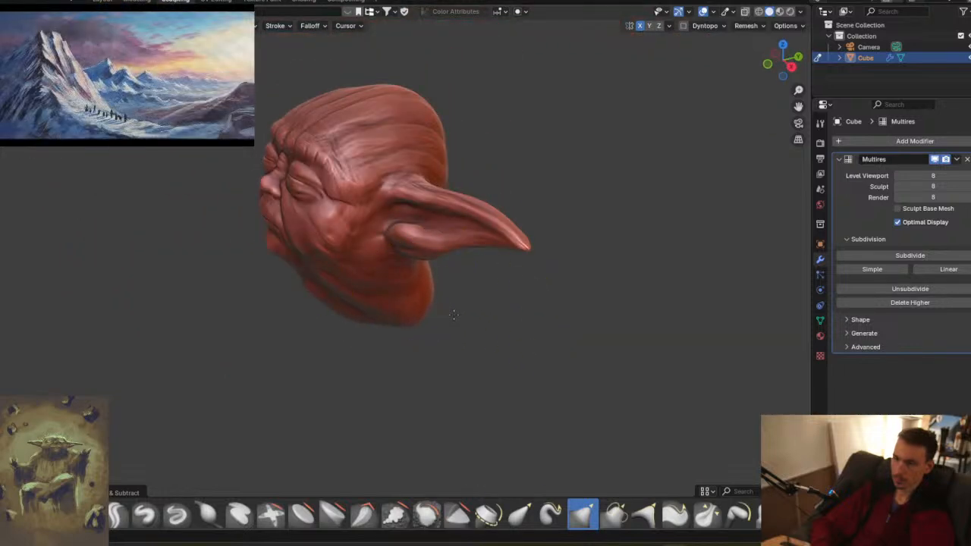
{"action": "mouse_move", "coordinate": [458, 329]}
{"action": "middle_mouse_down"}
{"action": "mouse_move", "coordinate": [466, 304]}
{"action": "mouse_move", "coordinate": [433, 326]}
{"action": "mouse_move", "coordinate": [420, 371]}
{"action": "middle_mouse_up"}
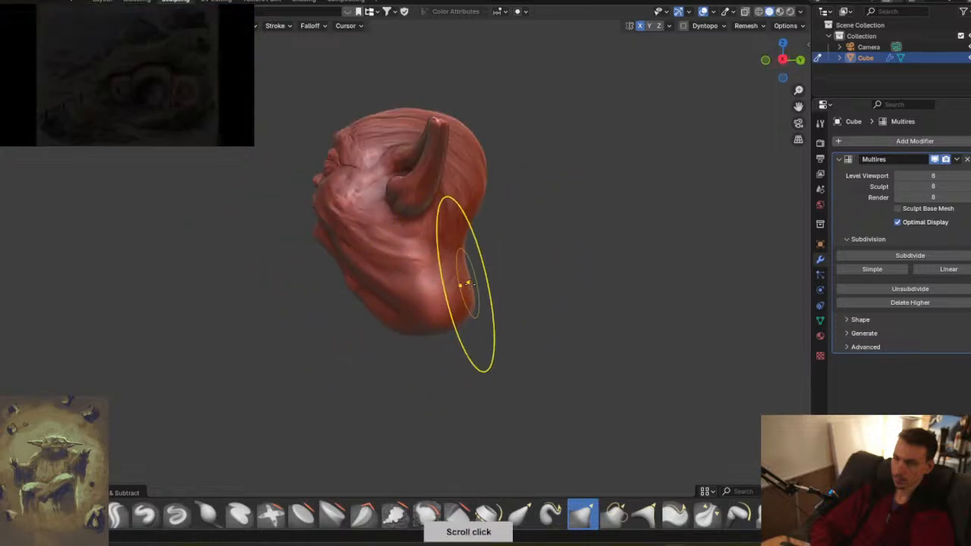
{"action": "left_click_drag", "start_coordinate": [493, 286], "coordinate": [484, 291]}
{"action": "left_click_drag", "start_coordinate": [384, 309], "coordinate": [365, 319]}
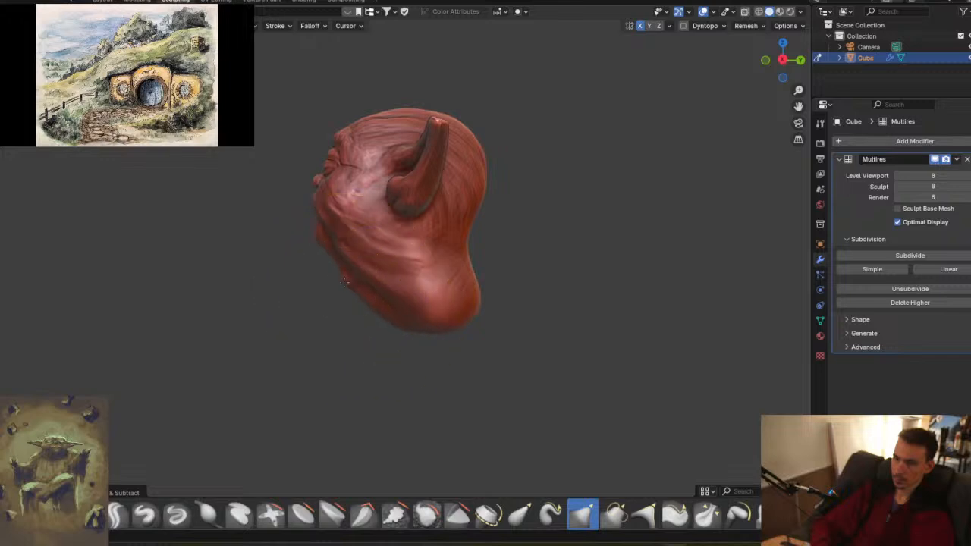
- Pull in the jaw and adjust the sides of the neck with the grab brush from the front
{"action": "mouse_move", "coordinate": [344, 258]}
{"action": "middle_mouse_down"}
{"action": "mouse_move", "coordinate": [445, 277]}
{"action": "mouse_move", "coordinate": [378, 220]}
{"action": "mouse_move", "coordinate": [376, 230]}
{"action": "middle_mouse_up"}
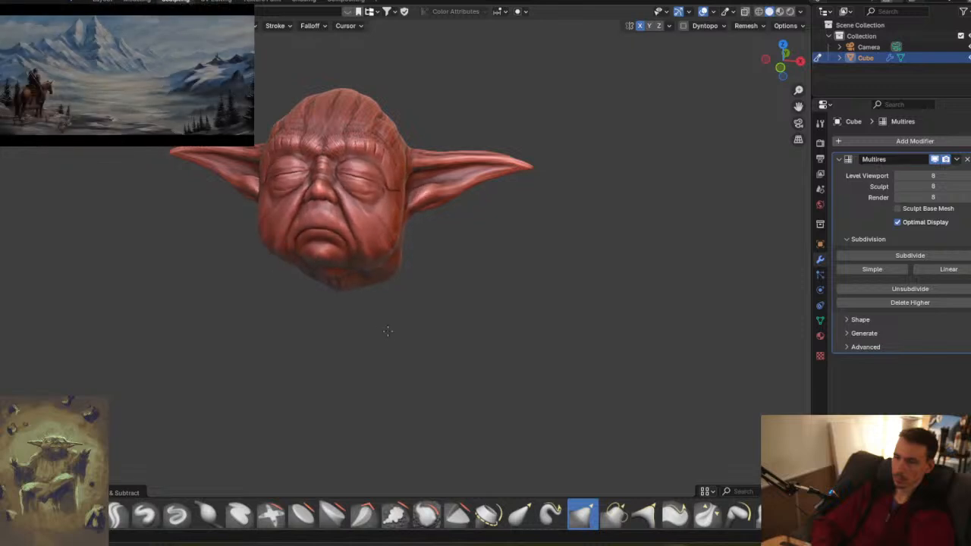
{"action": "mouse_move", "coordinate": [381, 247]}
{"action": "left_mouse_down"}
{"action": "mouse_move", "coordinate": [349, 196]}
{"action": "mouse_move", "coordinate": [364, 234]}
{"action": "left_mouse_up"}
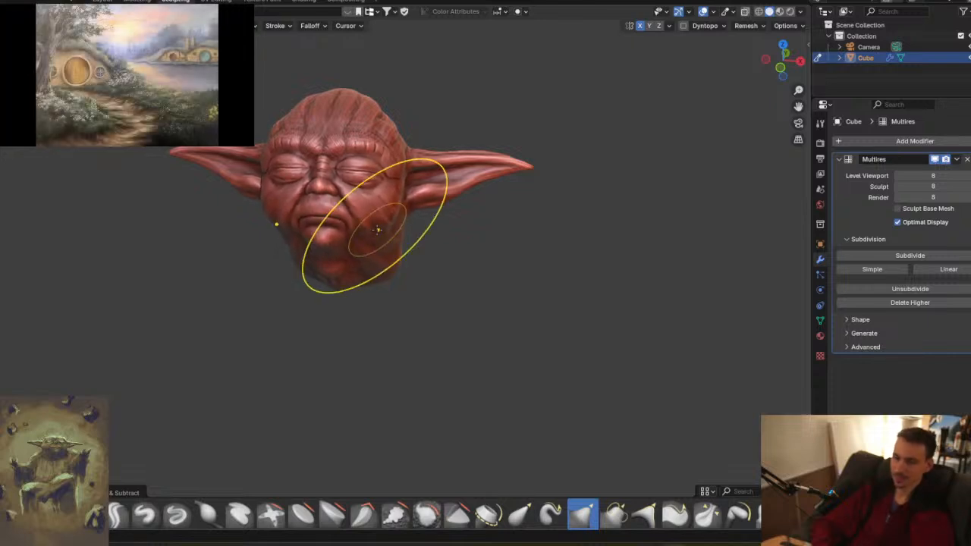
{"action": "middle_click_drag", "start_coordinate": [393, 237], "coordinate": [453, 265]}
{"action": "mouse_move", "coordinate": [454, 265]}
{"action": "left_mouse_down"}
{"action": "mouse_move", "coordinate": [432, 266]}
{"action": "mouse_move", "coordinate": [448, 285]}
{"action": "mouse_move", "coordinate": [478, 295]}
{"action": "left_mouse_up"}
{"action": "mouse_move", "coordinate": [479, 296]}
{"action": "middle_mouse_down"}
{"action": "mouse_move", "coordinate": [496, 288]}
{"action": "mouse_move", "coordinate": [466, 297]}
{"action": "mouse_move", "coordinate": [452, 252]}
{"action": "middle_mouse_up"}
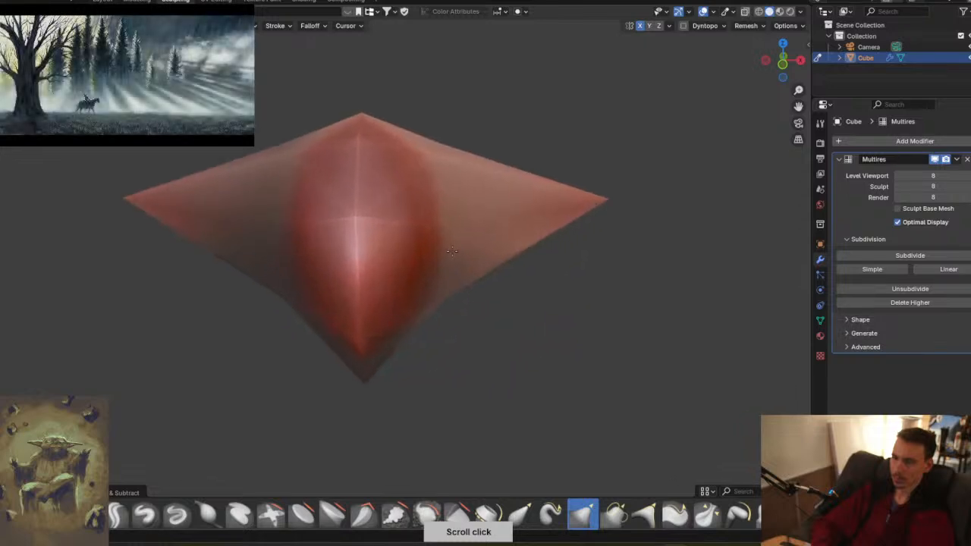
{"action": "left_click_drag", "start_coordinate": [439, 307], "coordinate": [442, 302]}
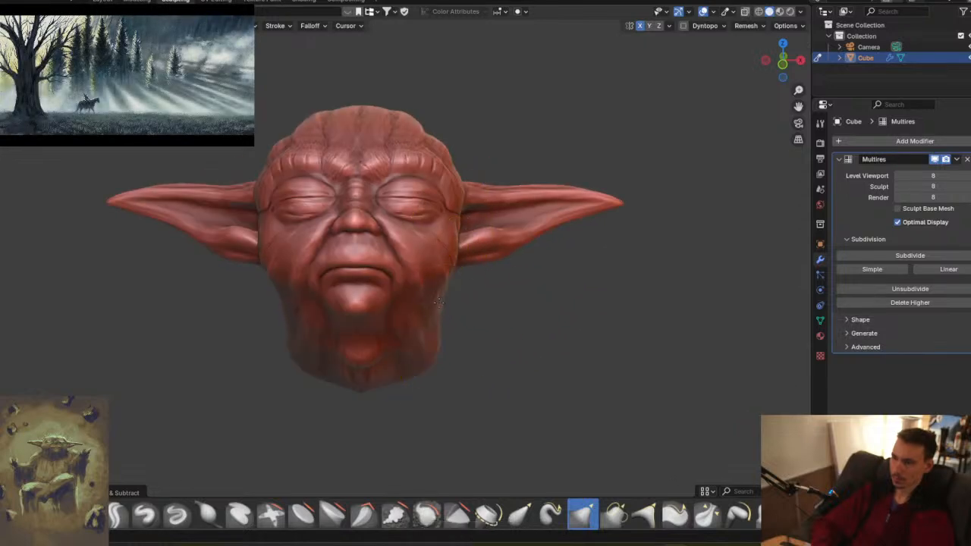
- Carve fine crossing skin wrinkles along the side of the neck and lower jaw with a small brush
{"action": "mouse_move", "coordinate": [437, 299]}
{"action": "middle_mouse_down"}
{"action": "mouse_move", "coordinate": [455, 334]}
{"action": "mouse_move", "coordinate": [445, 336]}
{"action": "mouse_move", "coordinate": [412, 272]}
{"action": "mouse_move", "coordinate": [408, 279]}
{"action": "mouse_move", "coordinate": [412, 250]}
{"action": "middle_mouse_up"}
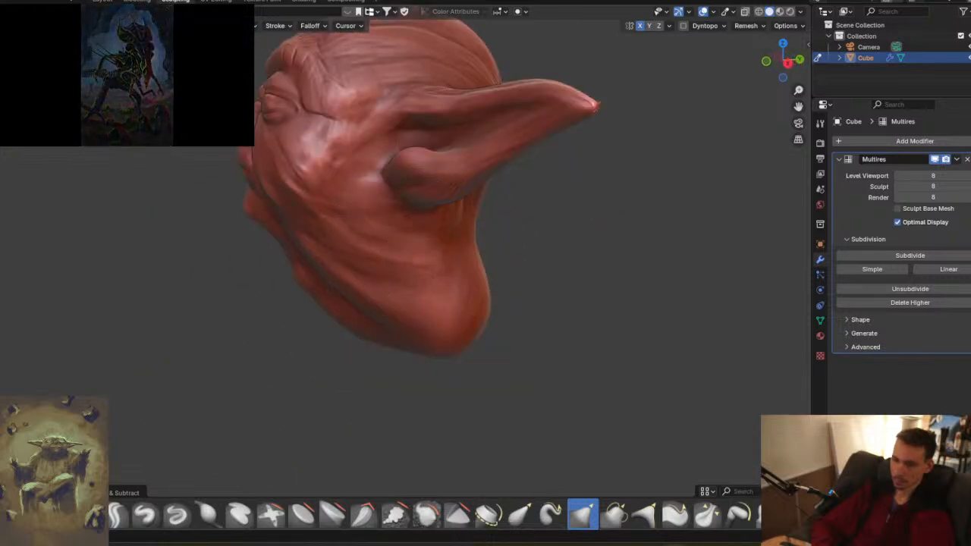
{"action": "key", "text": "f"}
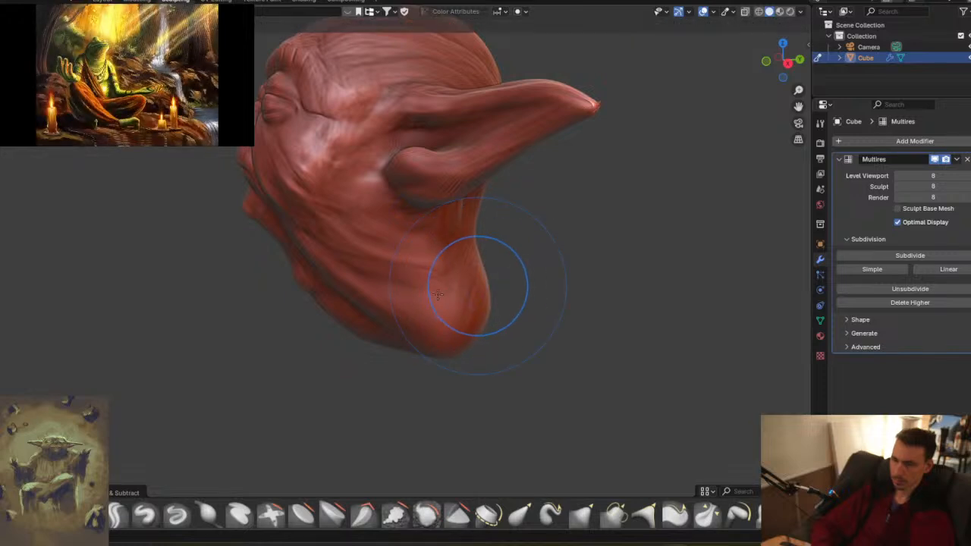
{"action": "left_click", "coordinate": [421, 296]}
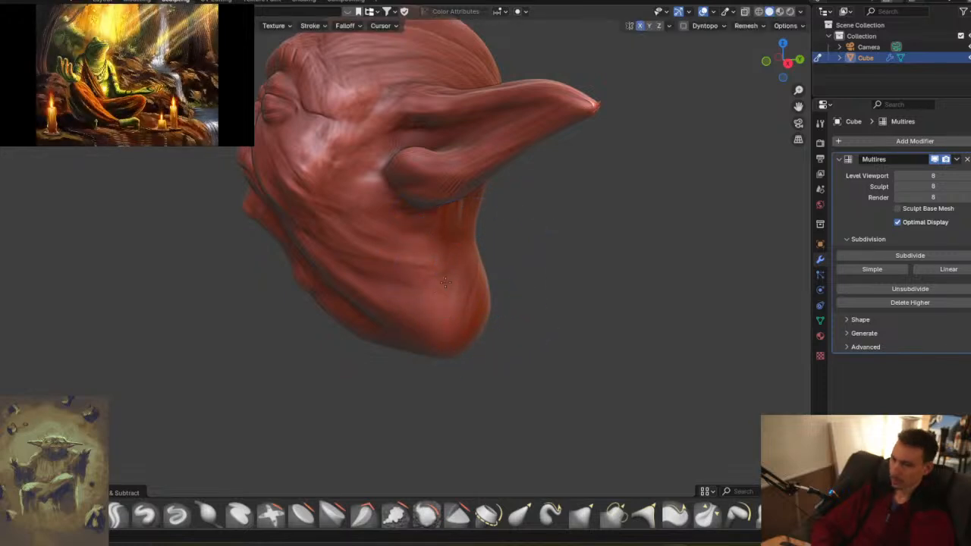
{"action": "key", "text": "f"}
{"action": "left_click", "coordinate": [433, 294]}
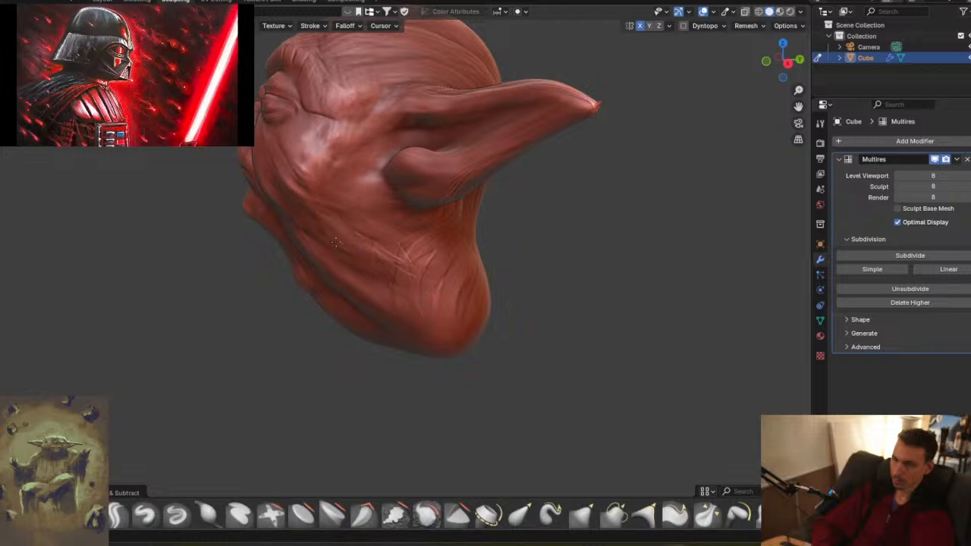
- Continue the fine skin wrinkles across the back of the neck and the area behind the ear
{"action": "middle_click_drag", "start_coordinate": [487, 311], "coordinate": [481, 282]}
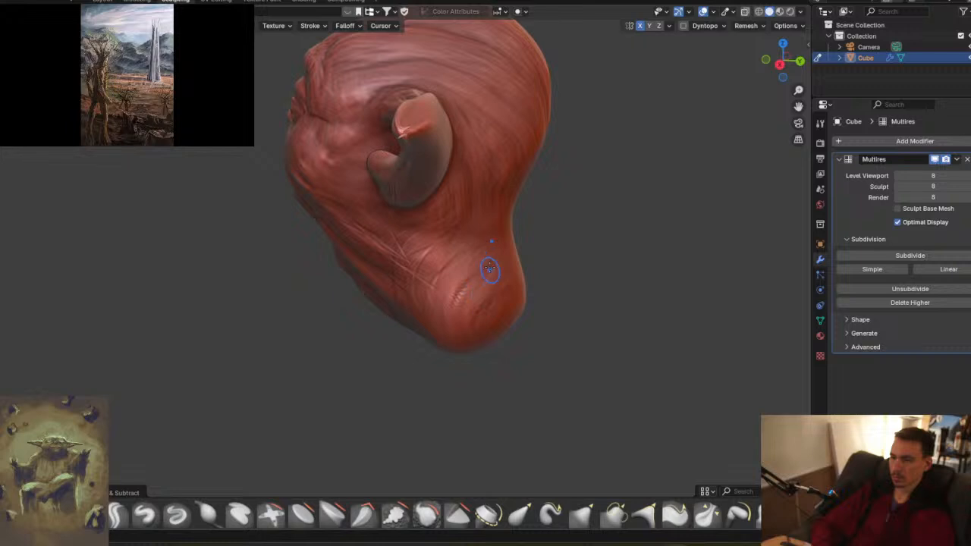
{"action": "middle_click_drag", "start_coordinate": [567, 207], "coordinate": [524, 190]}
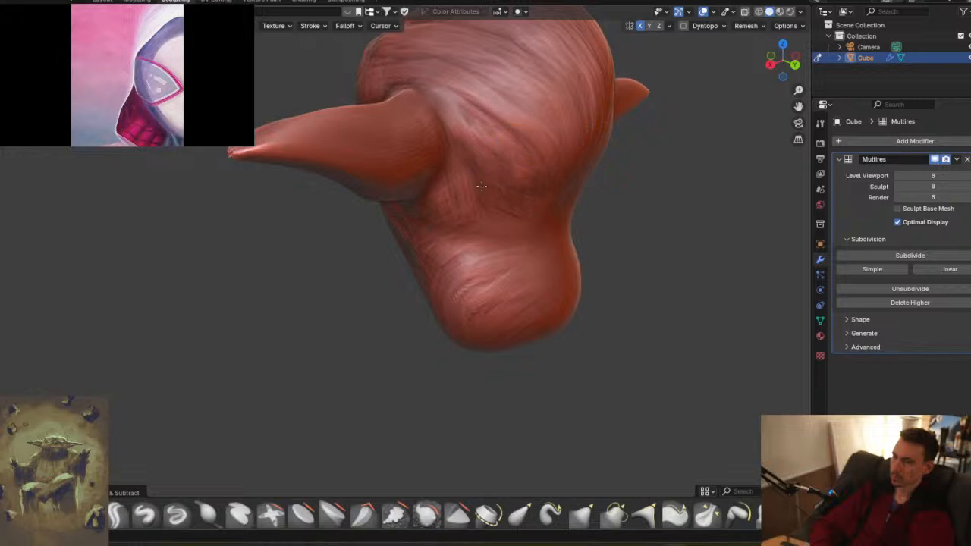
{"action": "mouse_move", "coordinate": [487, 216]}
{"action": "middle_mouse_down"}
{"action": "mouse_move", "coordinate": [499, 185]}
{"action": "mouse_move", "coordinate": [452, 179]}
{"action": "middle_mouse_up"}
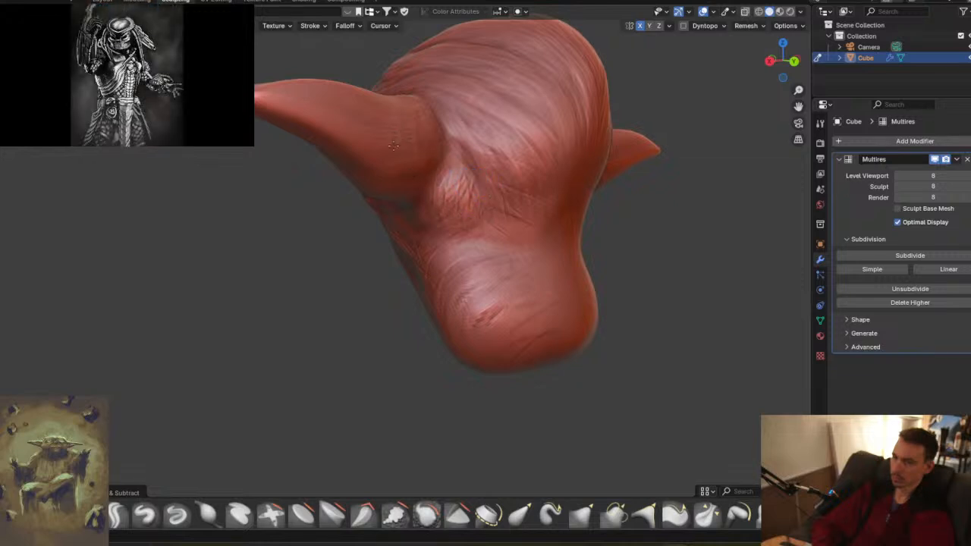
- Carve fine creases along the upper ear edge, the ear root and the forehead above the brow
{"action": "mouse_move", "coordinate": [410, 150]}
{"action": "middle_mouse_down"}
{"action": "mouse_move", "coordinate": [555, 181]}
{"action": "mouse_move", "coordinate": [566, 139]}
{"action": "mouse_move", "coordinate": [581, 223]}
{"action": "mouse_move", "coordinate": [547, 174]}
{"action": "mouse_move", "coordinate": [453, 251]}
{"action": "mouse_move", "coordinate": [497, 188]}
{"action": "middle_mouse_up"}
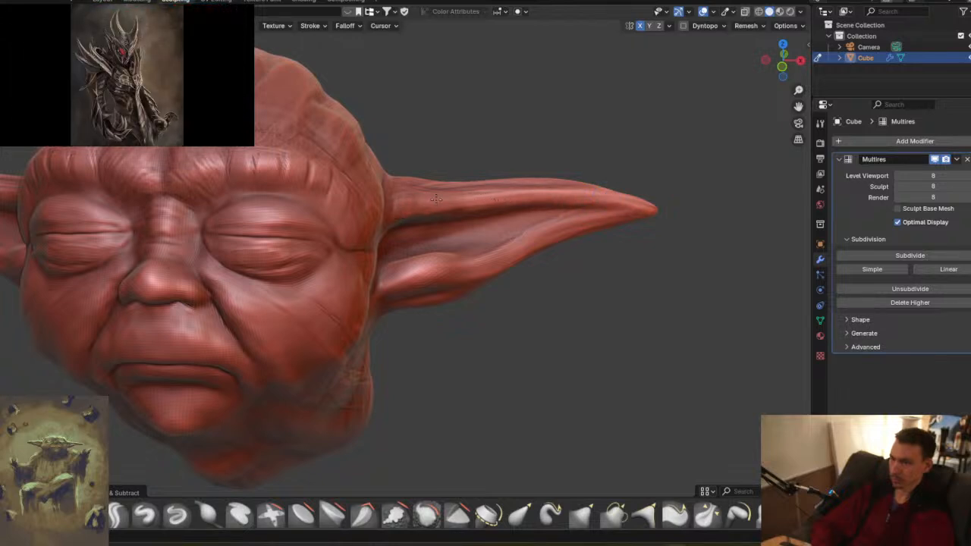
{"action": "mouse_move", "coordinate": [480, 175]}
{"action": "middle_mouse_down"}
{"action": "mouse_move", "coordinate": [542, 253]}
{"action": "mouse_move", "coordinate": [464, 235]}
{"action": "middle_mouse_up"}
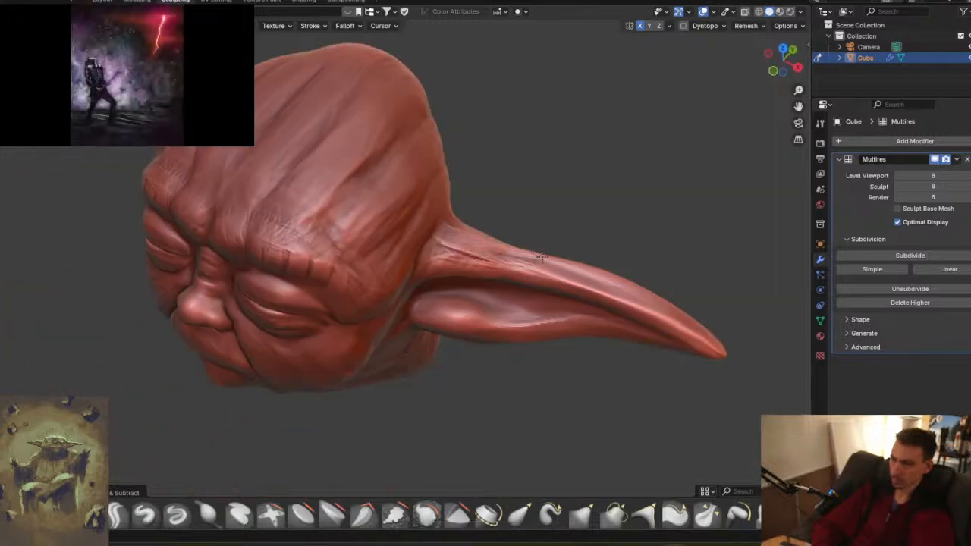
{"action": "mouse_move", "coordinate": [503, 258]}
{"action": "middle_mouse_down"}
{"action": "mouse_move", "coordinate": [514, 227]}
{"action": "mouse_move", "coordinate": [527, 225]}
{"action": "mouse_move", "coordinate": [416, 237]}
{"action": "middle_mouse_up"}
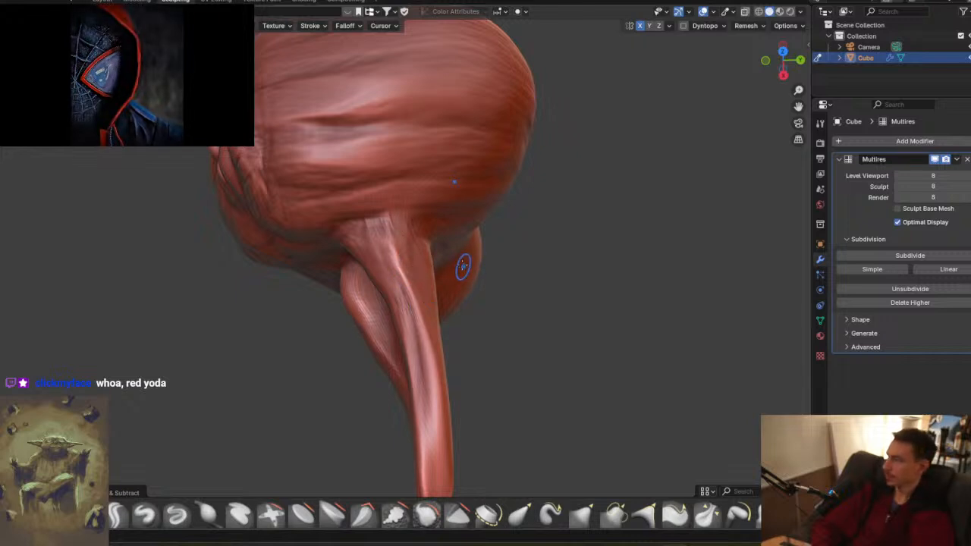
{"action": "mouse_move", "coordinate": [462, 264]}
{"action": "middle_mouse_down"}
{"action": "mouse_move", "coordinate": [549, 169]}
{"action": "mouse_move", "coordinate": [519, 318]}
{"action": "mouse_move", "coordinate": [455, 275]}
{"action": "mouse_move", "coordinate": [447, 227]}
{"action": "mouse_move", "coordinate": [430, 277]}
{"action": "middle_mouse_up"}
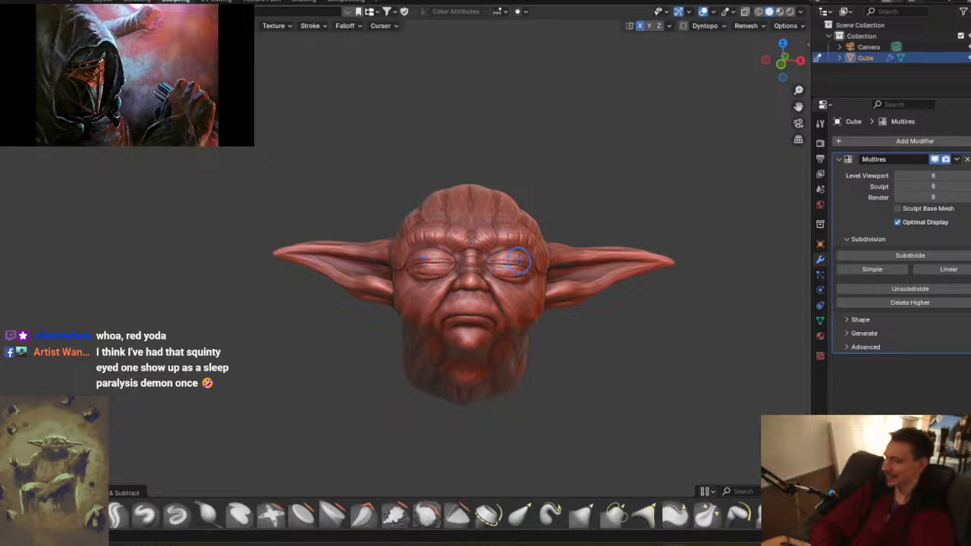
- Add fine wrinkles to the brow ridge, working from the side and front of the face
{"action": "mouse_move", "coordinate": [578, 258]}
{"action": "middle_mouse_down", "text": "shift"}
{"action": "mouse_move", "coordinate": [508, 270]}
{"action": "mouse_move", "coordinate": [484, 217]}
{"action": "mouse_move", "coordinate": [597, 285]}
{"action": "middle_mouse_up", "text": "shift"}
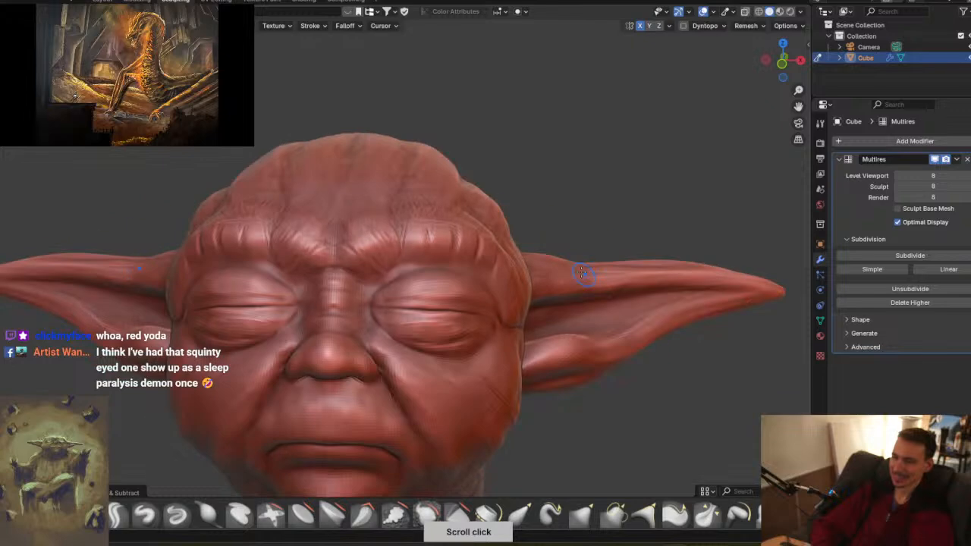
{"action": "mouse_move", "coordinate": [491, 297]}
{"action": "middle_mouse_down", "text": "shift"}
{"action": "mouse_move", "coordinate": [543, 247]}
{"action": "mouse_move", "coordinate": [477, 277]}
{"action": "mouse_move", "coordinate": [438, 255]}
{"action": "mouse_move", "coordinate": [514, 280]}
{"action": "middle_mouse_up", "text": "shift"}
{"action": "mouse_move", "coordinate": [429, 254]}
{"action": "middle_mouse_down"}
{"action": "mouse_move", "coordinate": [415, 222]}
{"action": "mouse_move", "coordinate": [445, 190]}
{"action": "mouse_move", "coordinate": [498, 206]}
{"action": "mouse_move", "coordinate": [512, 287]}
{"action": "middle_mouse_up"}
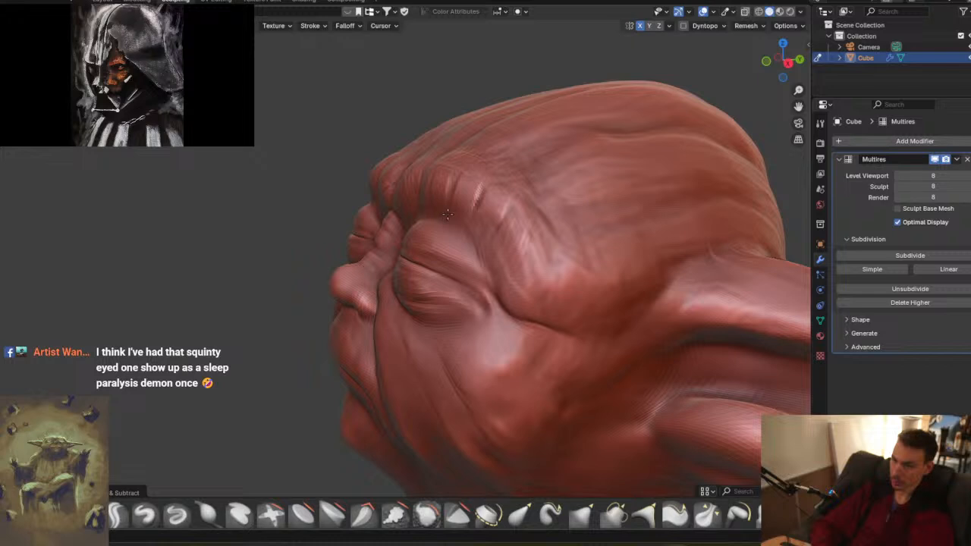
{"action": "mouse_move", "coordinate": [463, 218]}
{"action": "middle_mouse_down"}
{"action": "mouse_move", "coordinate": [530, 237]}
{"action": "mouse_move", "coordinate": [513, 217]}
{"action": "middle_mouse_up"}
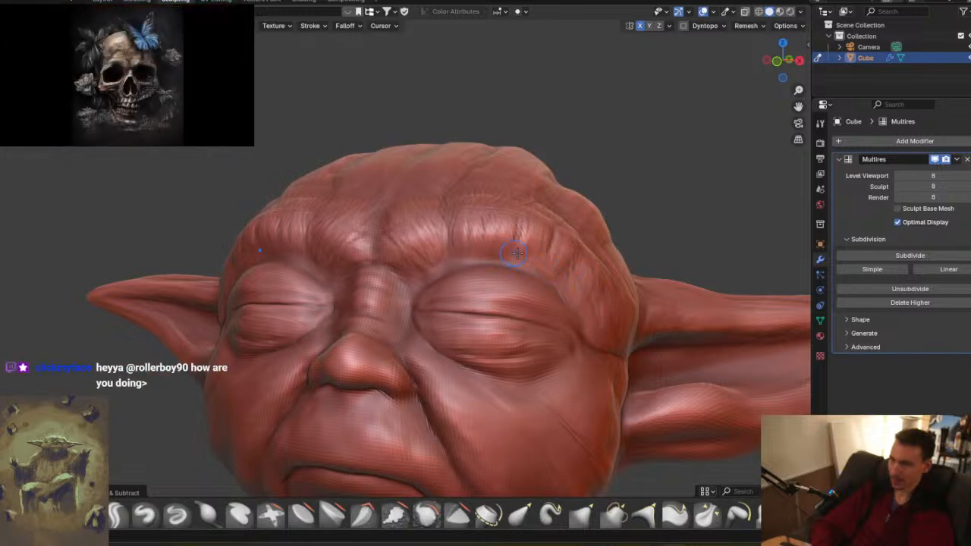
{"action": "middle_click_drag", "start_coordinate": [588, 304], "coordinate": [579, 256]}
{"action": "middle_click_drag", "start_coordinate": [522, 215], "coordinate": [591, 315], "text": "ctrl"}
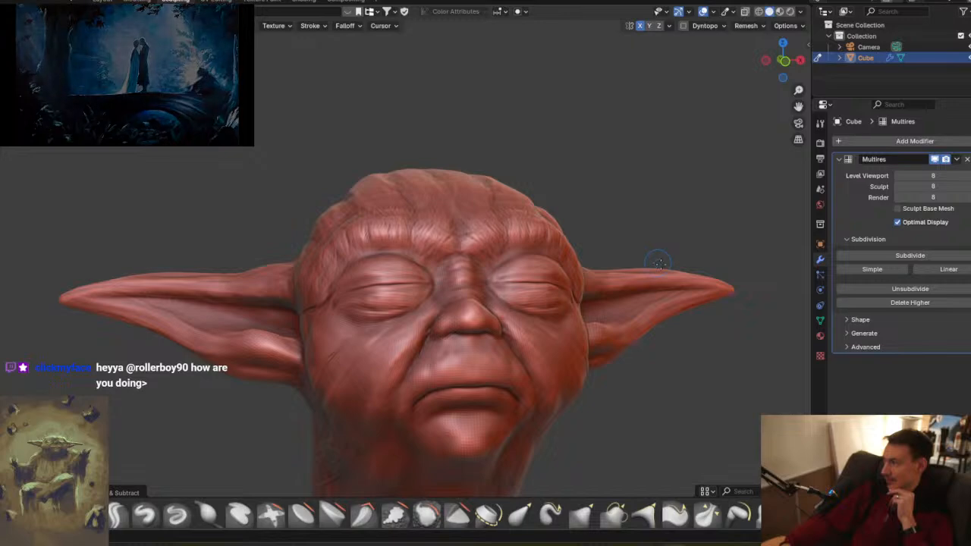
- Bring the reference image board over the viewport and examine the three-quarter Yoda images for head and neck wrinkles
{"action": "left_click_drag", "start_coordinate": [970, 121], "coordinate": [347, 92]}
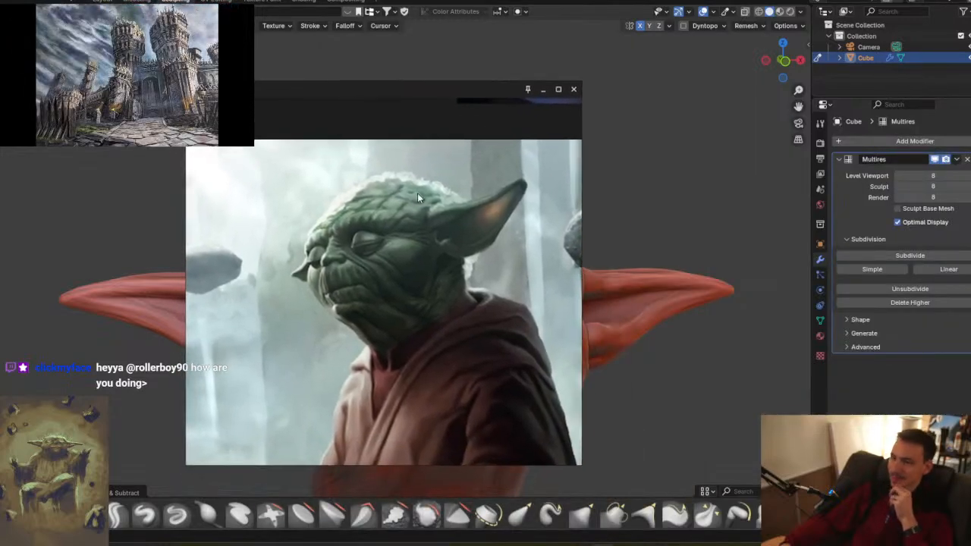
{"action": "scroll", "coordinate": [421, 198], "scroll_direction": "down", "scroll_amount": 7}
{"action": "scroll", "coordinate": [424, 206], "scroll_direction": "up", "scroll_amount": 2}
{"action": "middle_click_drag", "start_coordinate": [421, 211], "coordinate": [444, 342]}
{"action": "scroll", "coordinate": [339, 249], "scroll_direction": "up", "scroll_amount": 2}
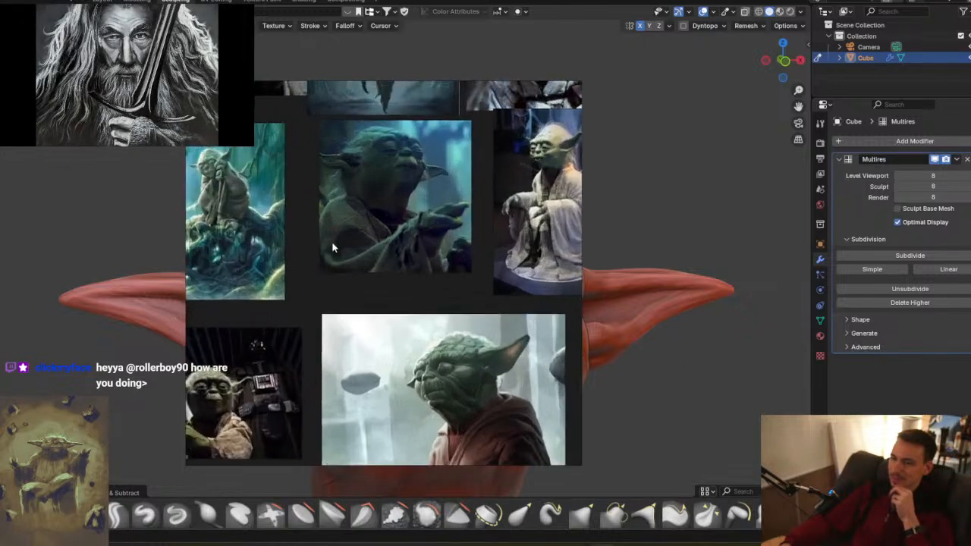
{"action": "middle_click_drag", "start_coordinate": [338, 237], "coordinate": [334, 321]}
{"action": "scroll", "coordinate": [363, 293], "scroll_direction": "up", "scroll_amount": 5}
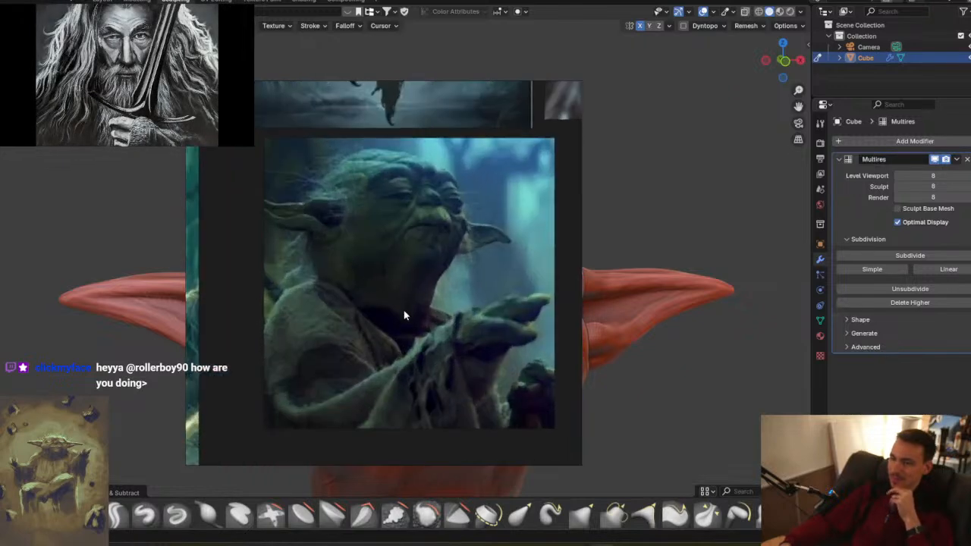
{"action": "scroll", "coordinate": [399, 318], "scroll_direction": "down", "scroll_amount": 6}
{"action": "scroll", "coordinate": [448, 311], "scroll_direction": "up", "scroll_amount": 4}
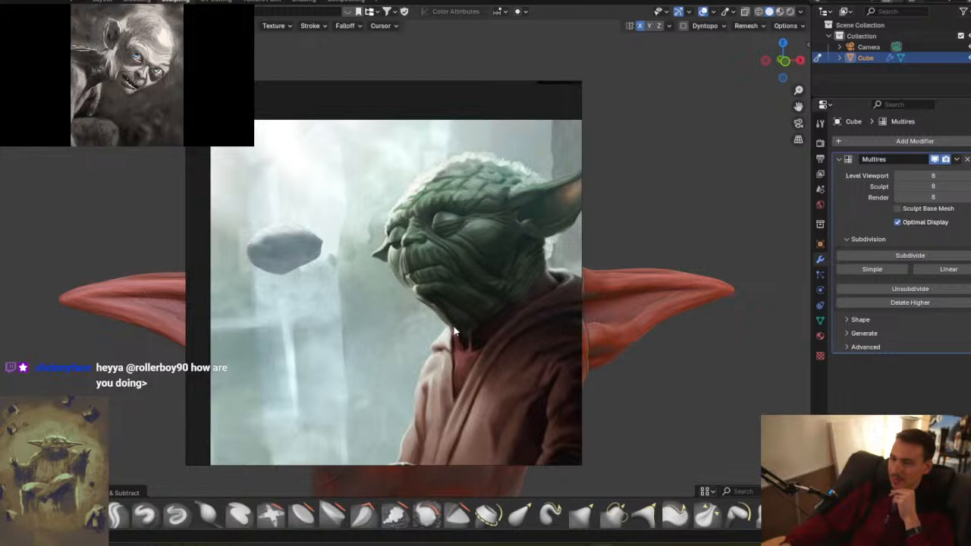
{"action": "scroll", "coordinate": [456, 232], "scroll_direction": "up", "scroll_amount": 2}
{"action": "scroll", "coordinate": [457, 231], "scroll_direction": "down", "scroll_amount": 6}
- Examine the frontal Yoda reference photos, with closed and open eyes, for facial folds, skull shape and ears
{"action": "middle_click_drag", "start_coordinate": [465, 210], "coordinate": [313, 425]}
{"action": "middle_click_drag", "start_coordinate": [409, 253], "coordinate": [296, 314]}
{"action": "scroll", "coordinate": [296, 314], "scroll_direction": "up", "scroll_amount": 1}
{"action": "scroll", "coordinate": [427, 267], "scroll_direction": "up", "scroll_amount": 6}
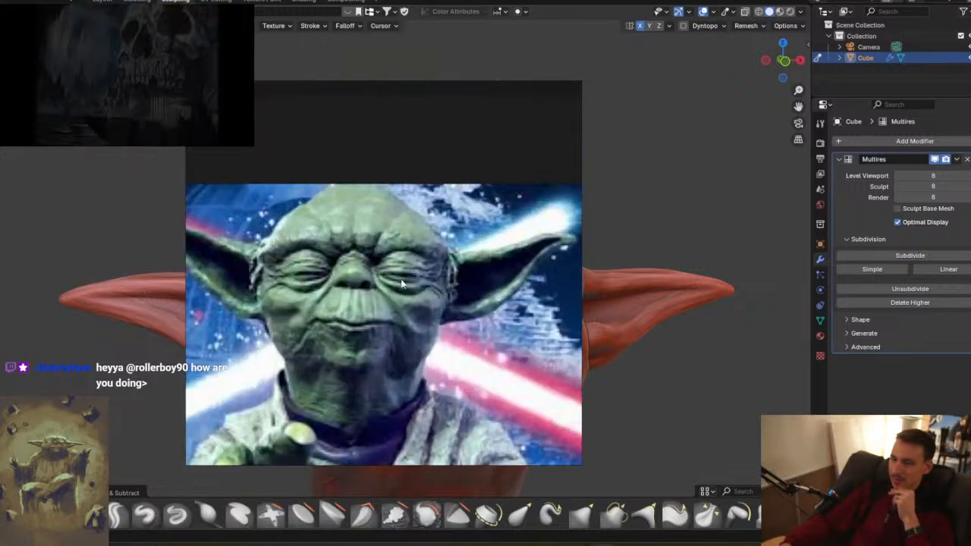
{"action": "middle_click_drag", "start_coordinate": [419, 281], "coordinate": [454, 236]}
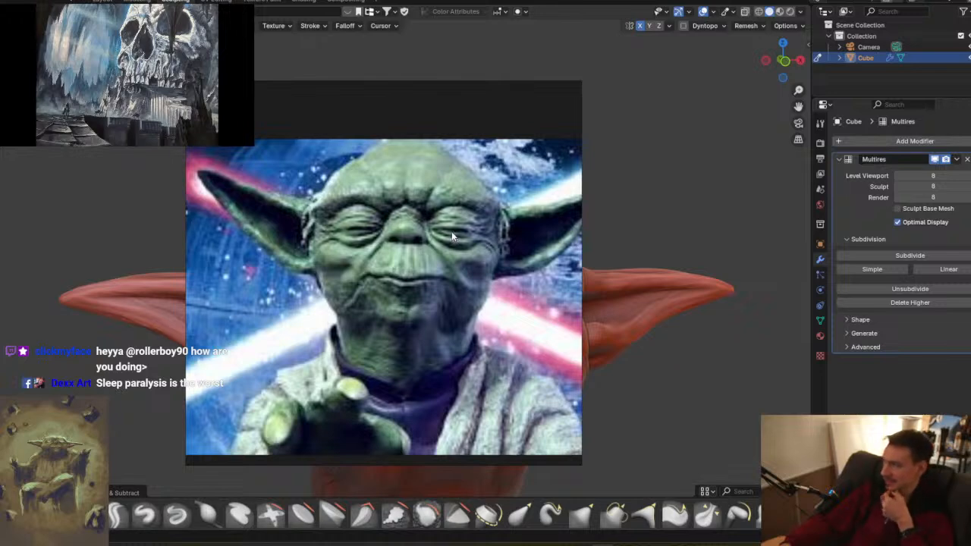
{"action": "scroll", "coordinate": [452, 232], "scroll_direction": "down", "scroll_amount": 5}
{"action": "middle_click_drag", "start_coordinate": [434, 310], "coordinate": [446, 213]}
{"action": "middle_click_drag", "start_coordinate": [349, 201], "coordinate": [556, 312]}
{"action": "scroll", "coordinate": [488, 276], "scroll_direction": "up", "scroll_amount": 6}
{"action": "middle_click_drag", "start_coordinate": [496, 195], "coordinate": [421, 241]}
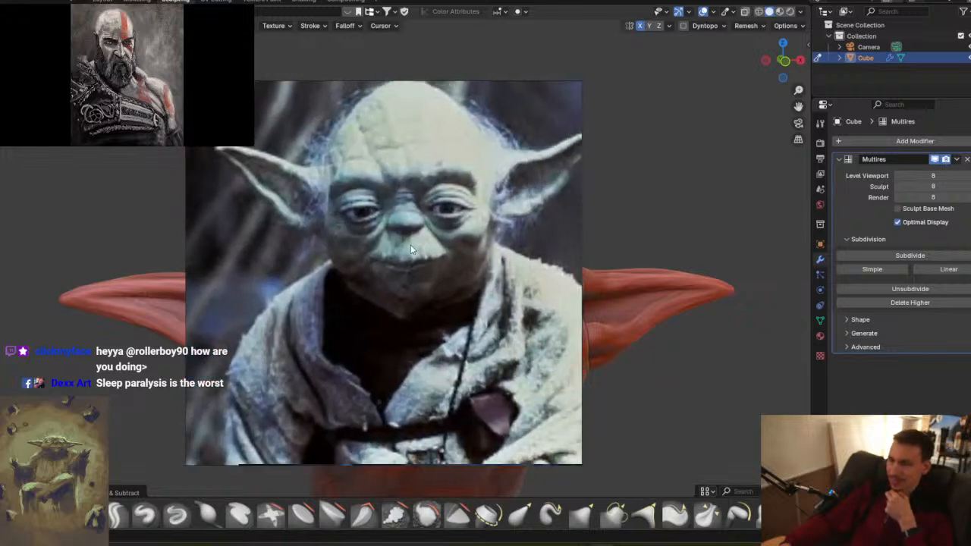
- Examine the green painting of Yoda meditating in the forest, comparing his face closely with the whole figure
{"action": "scroll", "coordinate": [365, 285], "scroll_direction": "down", "scroll_amount": 6}
{"action": "middle_click_drag", "start_coordinate": [328, 296], "coordinate": [467, 267]}
{"action": "middle_click_drag", "start_coordinate": [343, 232], "coordinate": [477, 236]}
{"action": "scroll", "coordinate": [371, 246], "scroll_direction": "up", "scroll_amount": 4}
{"action": "scroll", "coordinate": [351, 248], "scroll_direction": "down", "scroll_amount": 4}
{"action": "middle_click_drag", "start_coordinate": [286, 313], "coordinate": [483, 247]}
{"action": "scroll", "coordinate": [394, 283], "scroll_direction": "up", "scroll_amount": 6}
{"action": "scroll", "coordinate": [395, 283], "scroll_direction": "down", "scroll_amount": 6}
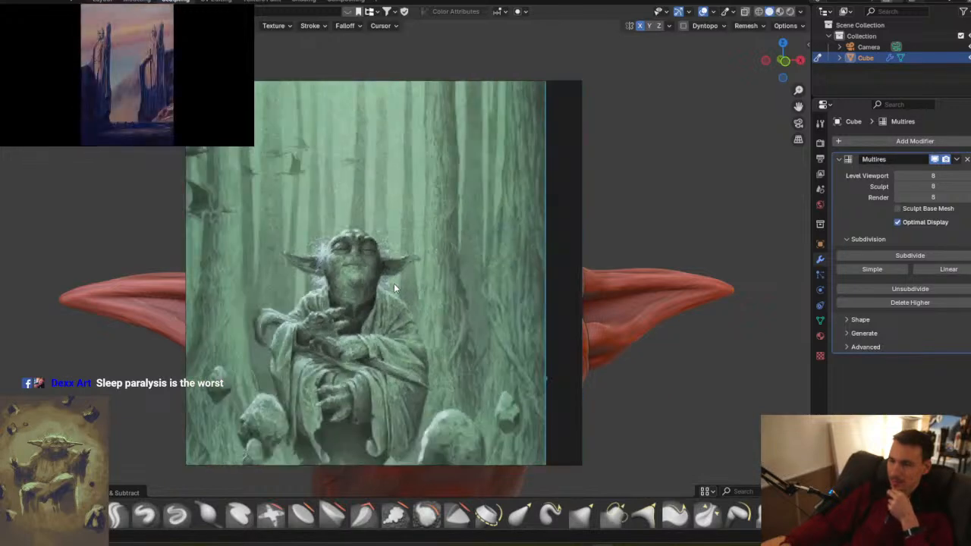
{"action": "middle_click_drag", "start_coordinate": [396, 293], "coordinate": [381, 214]}
{"action": "middle_click_drag", "start_coordinate": [372, 264], "coordinate": [359, 280]}
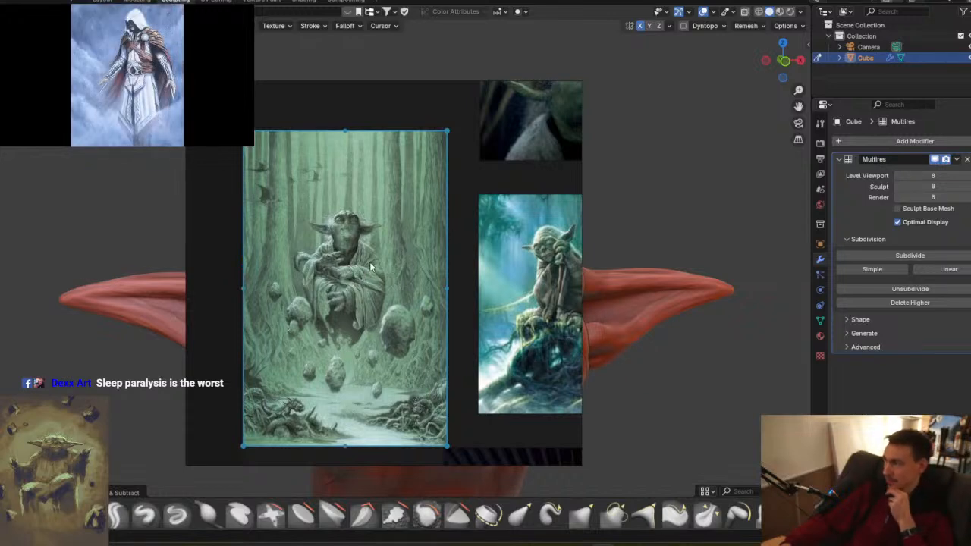
- Examine the other Yoda references on the board, including the forest painting and the robed figure seen from the side
{"action": "scroll", "coordinate": [373, 267], "scroll_direction": "down", "scroll_amount": 4}
{"action": "scroll", "coordinate": [434, 298], "scroll_direction": "up", "scroll_amount": 3}
{"action": "middle_click_drag", "start_coordinate": [407, 358], "coordinate": [379, 285]}
{"action": "scroll", "coordinate": [377, 275], "scroll_direction": "up", "scroll_amount": 2}
{"action": "scroll", "coordinate": [440, 270], "scroll_direction": "down", "scroll_amount": 3}
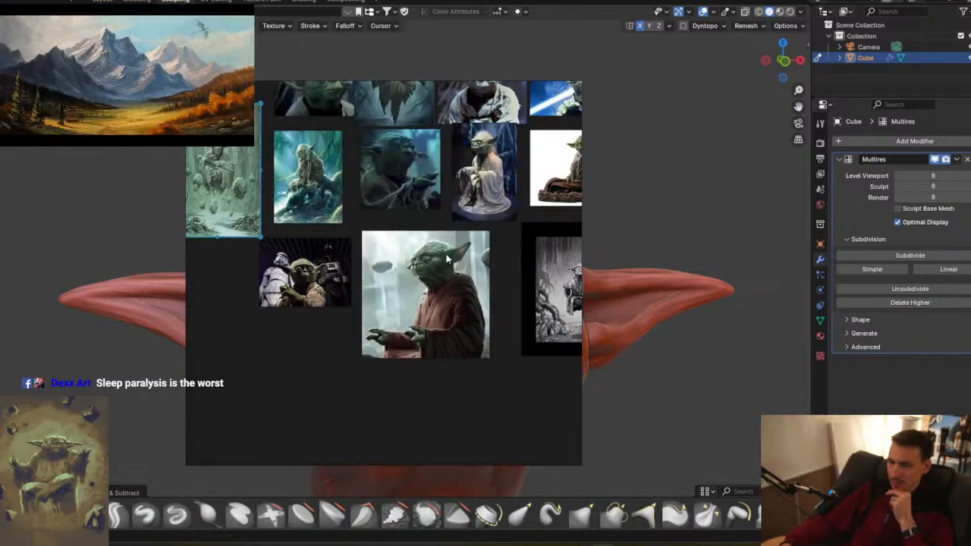
{"action": "middle_click_drag", "start_coordinate": [440, 270], "coordinate": [265, 317]}
{"action": "scroll", "coordinate": [441, 349], "scroll_direction": "up", "scroll_amount": 4}
{"action": "scroll", "coordinate": [392, 197], "scroll_direction": "down", "scroll_amount": 3}
{"action": "scroll", "coordinate": [427, 343], "scroll_direction": "up", "scroll_amount": 4}
{"action": "scroll", "coordinate": [366, 324], "scroll_direction": "up", "scroll_amount": 3}
{"action": "scroll", "coordinate": [360, 322], "scroll_direction": "down", "scroll_amount": 2}
- Examine the teal painting of Yoda floating with raised hands, comparing his head with the neighbouring portrait photos
{"action": "middle_click_drag", "start_coordinate": [425, 345], "coordinate": [662, 409]}
{"action": "scroll", "coordinate": [429, 252], "scroll_direction": "up", "scroll_amount": 6}
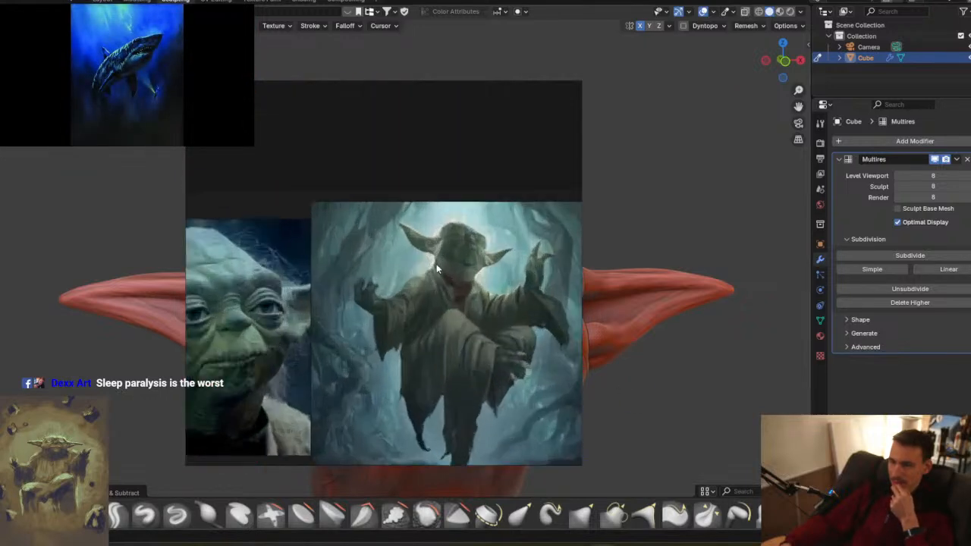
{"action": "scroll", "coordinate": [372, 194], "scroll_direction": "down", "scroll_amount": 1}
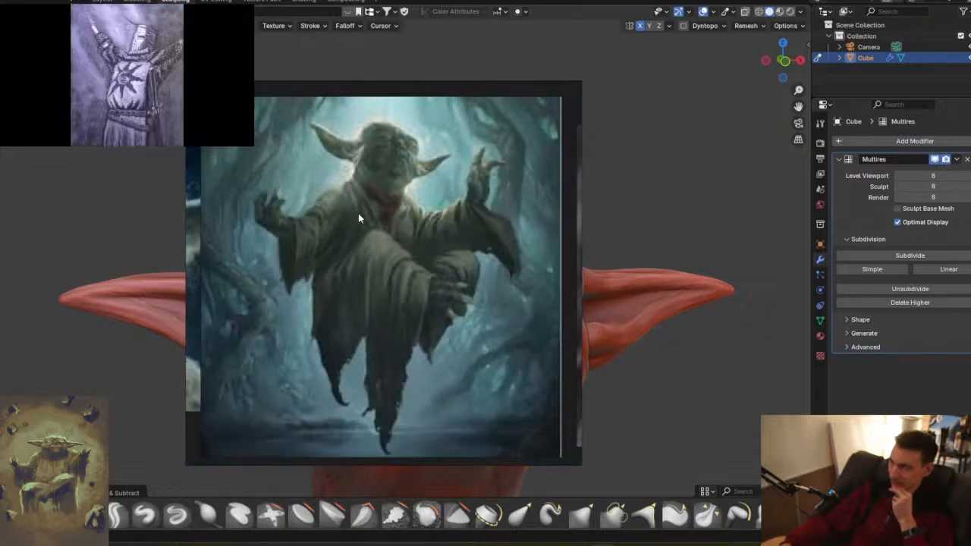
{"action": "scroll", "coordinate": [362, 217], "scroll_direction": "down", "scroll_amount": 2}
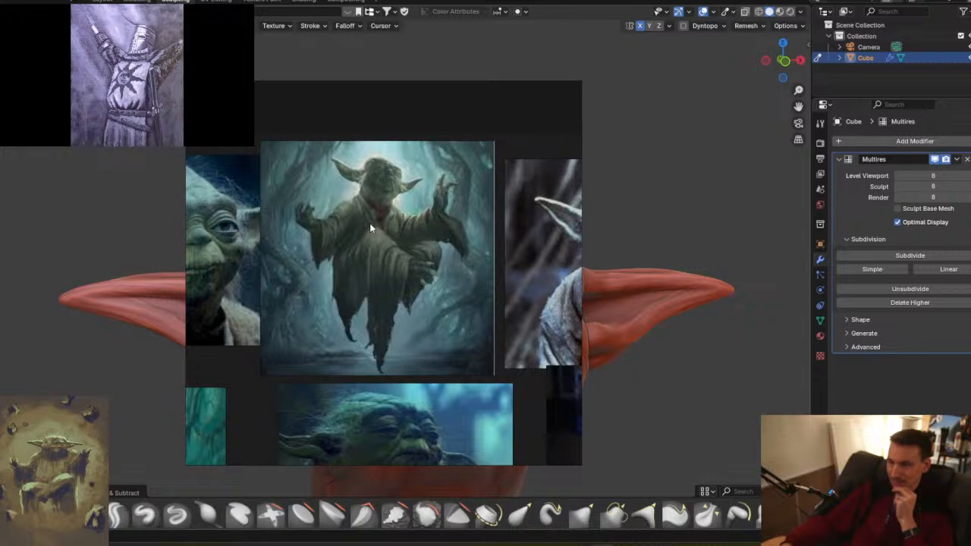
{"action": "scroll", "coordinate": [370, 223], "scroll_direction": "down", "scroll_amount": 2}
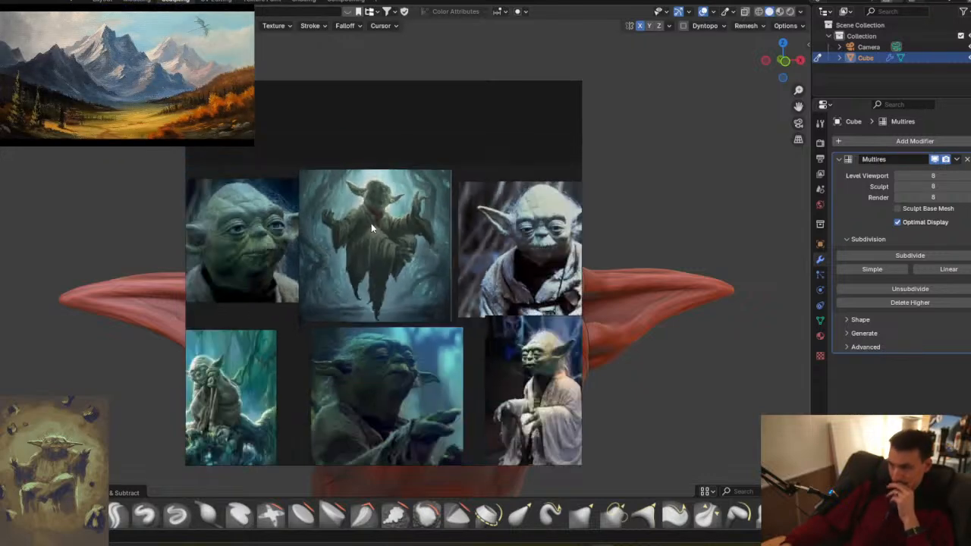
{"action": "scroll", "coordinate": [371, 224], "scroll_direction": "down", "scroll_amount": 3}
{"action": "scroll", "coordinate": [371, 224], "scroll_direction": "up", "scroll_amount": 1}
{"action": "mouse_move", "coordinate": [376, 296]}
{"action": "middle_mouse_down"}
{"action": "mouse_move", "coordinate": [408, 187]}
{"action": "mouse_move", "coordinate": [377, 330]}
{"action": "middle_mouse_up"}
{"action": "scroll", "coordinate": [401, 202], "scroll_direction": "up", "scroll_amount": 5}
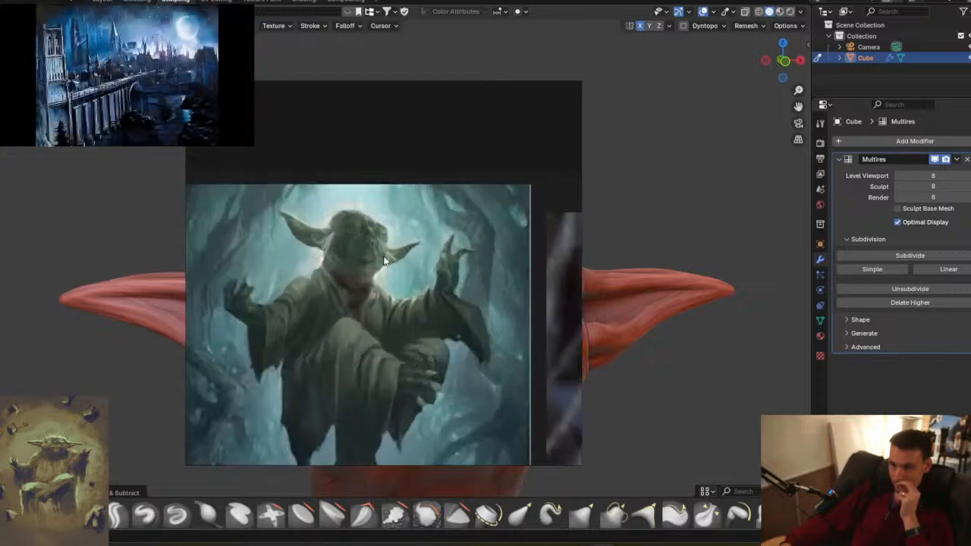
{"action": "scroll", "coordinate": [385, 259], "scroll_direction": "down", "scroll_amount": 4}
{"action": "scroll", "coordinate": [437, 285], "scroll_direction": "down", "scroll_amount": 3}
- Examine the frontal closed-eyes Yoda image with crossed lightsabers, and move the reference board off the viewport
{"action": "middle_click_drag", "start_coordinate": [448, 285], "coordinate": [408, 146]}
{"action": "middle_click_drag", "start_coordinate": [408, 249], "coordinate": [294, 313]}
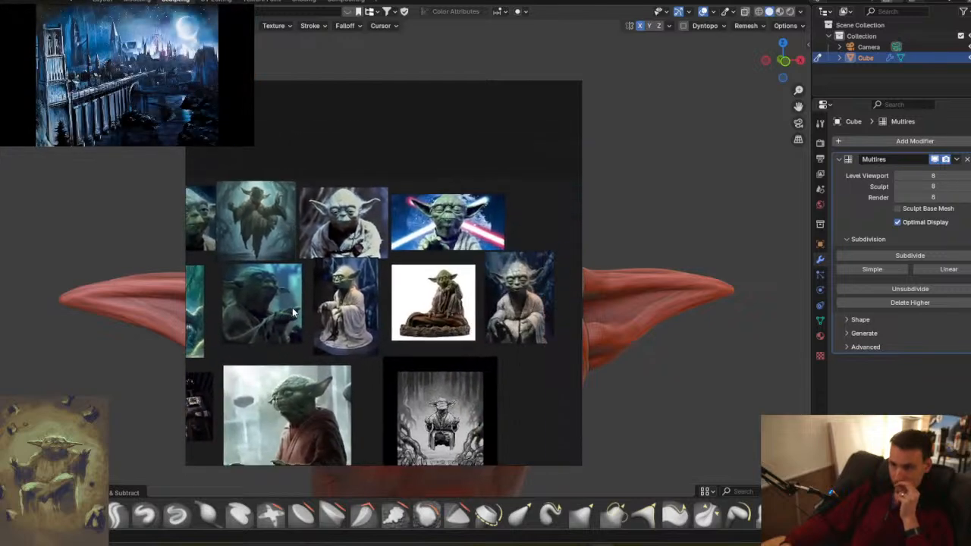
{"action": "scroll", "coordinate": [452, 202], "scroll_direction": "up", "scroll_amount": 4}
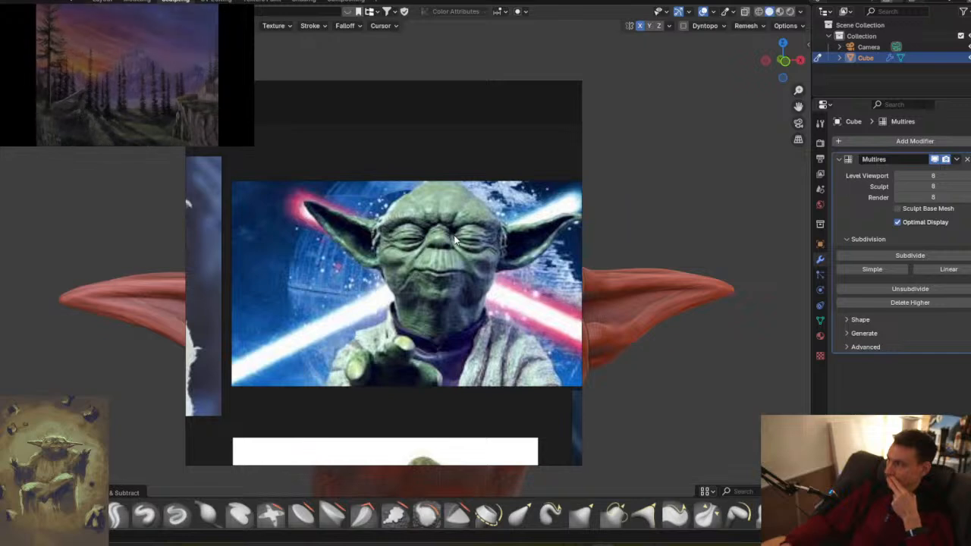
{"action": "middle_click_drag", "start_coordinate": [431, 220], "coordinate": [419, 237]}
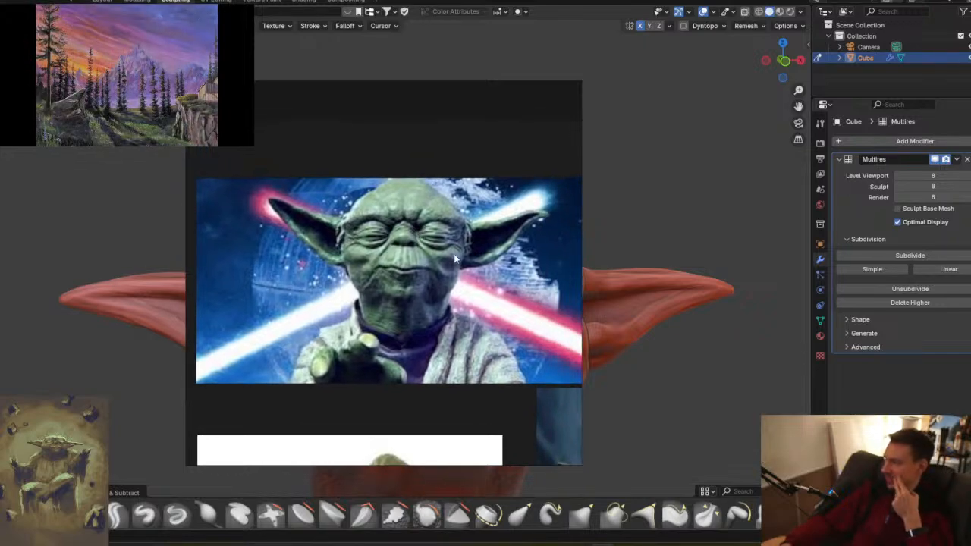
{"action": "mouse_move", "coordinate": [546, 101]}
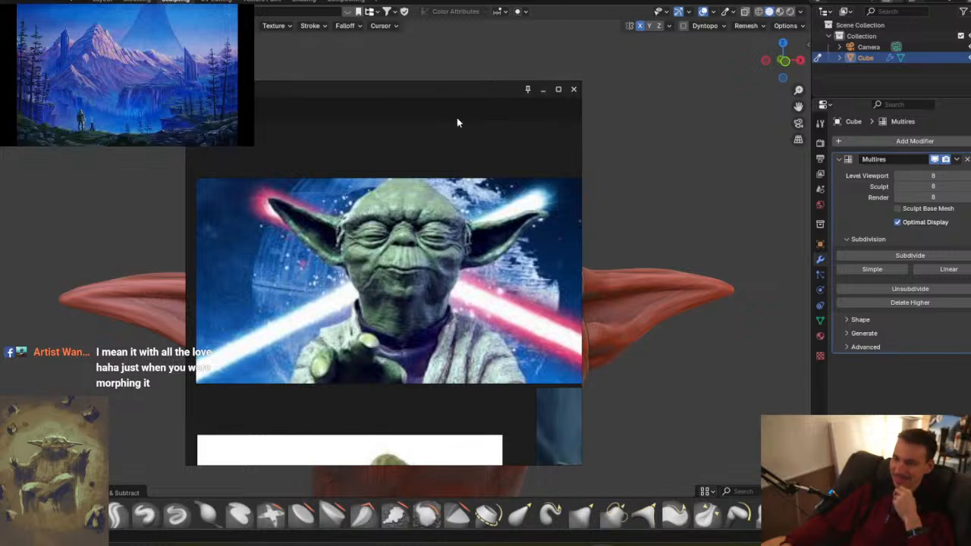
{"action": "mouse_move", "coordinate": [442, 96]}
{"action": "left_mouse_down"}
{"action": "mouse_move", "coordinate": [607, 135]}
{"action": "mouse_move", "coordinate": [970, 155]}
{"action": "left_mouse_up"}
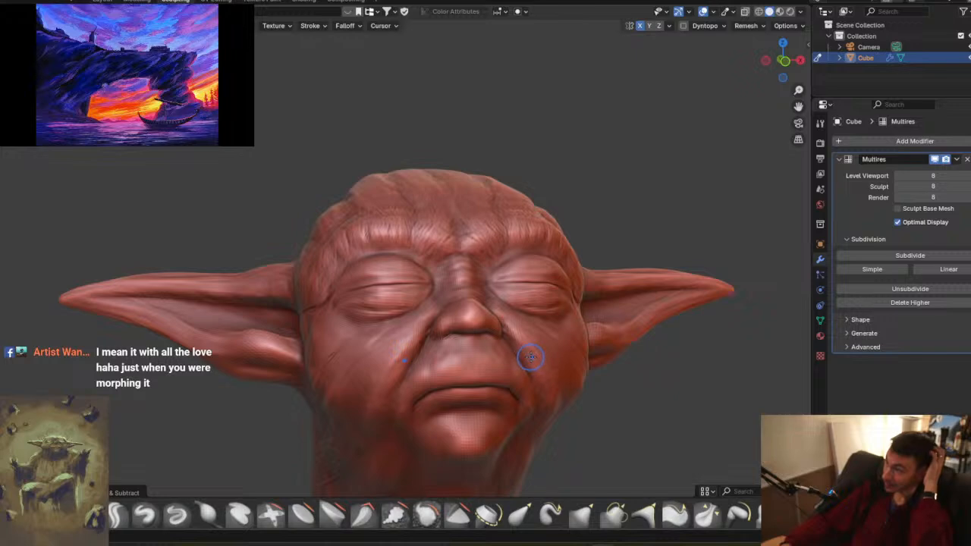
- Nudge the outline between jaw and neck below the ear inward with a large Grab brush
{"action": "scroll", "coordinate": [530, 357], "scroll_direction": "down", "scroll_amount": 3}
{"action": "middle_click_drag", "start_coordinate": [519, 414], "coordinate": [440, 290]}
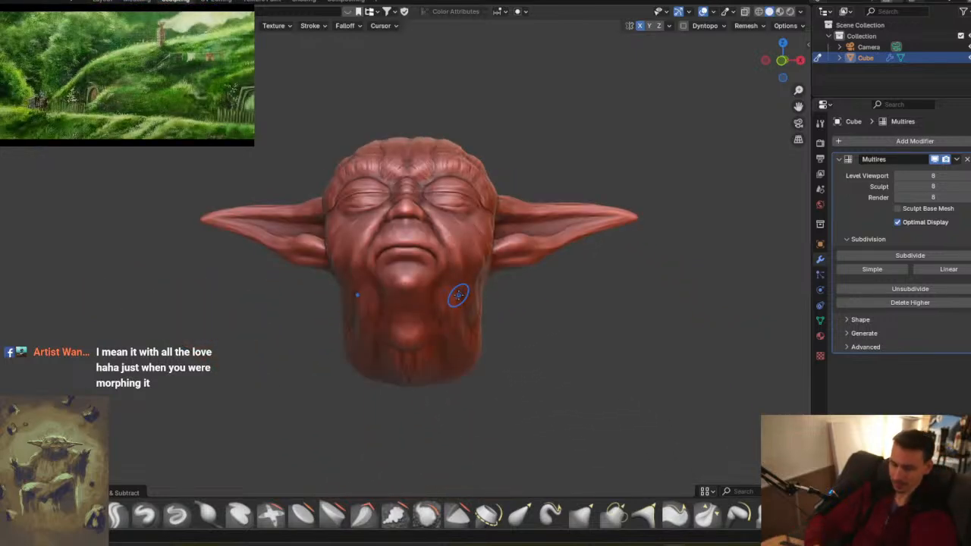
{"action": "key", "text": "f"}
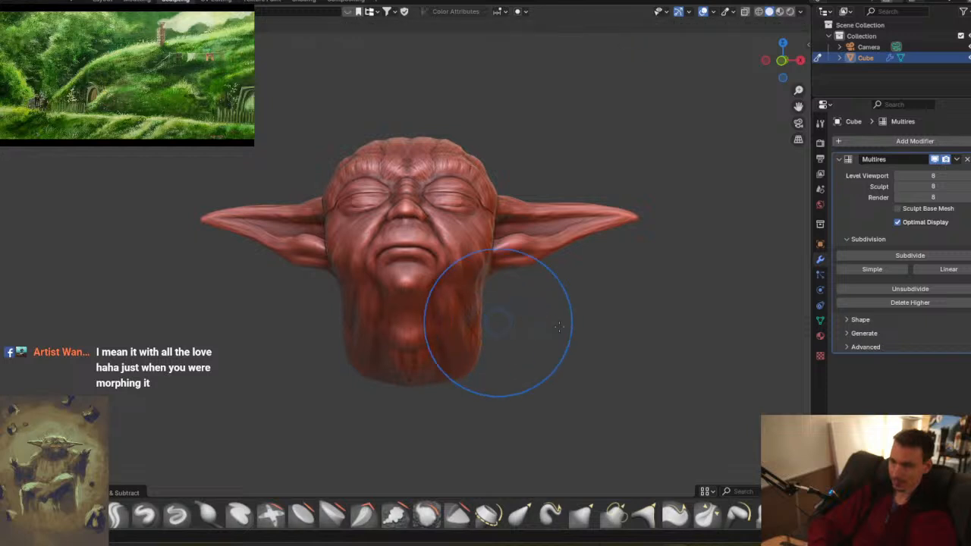
{"action": "left_click", "coordinate": [553, 271]}
{"action": "left_click", "coordinate": [581, 515]}
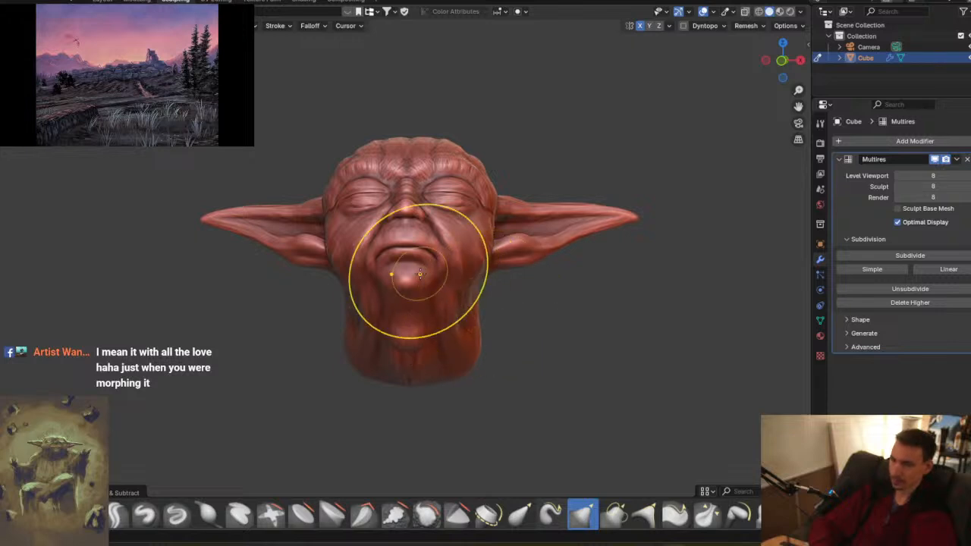
{"action": "middle_click_drag", "start_coordinate": [520, 297], "coordinate": [489, 292]}
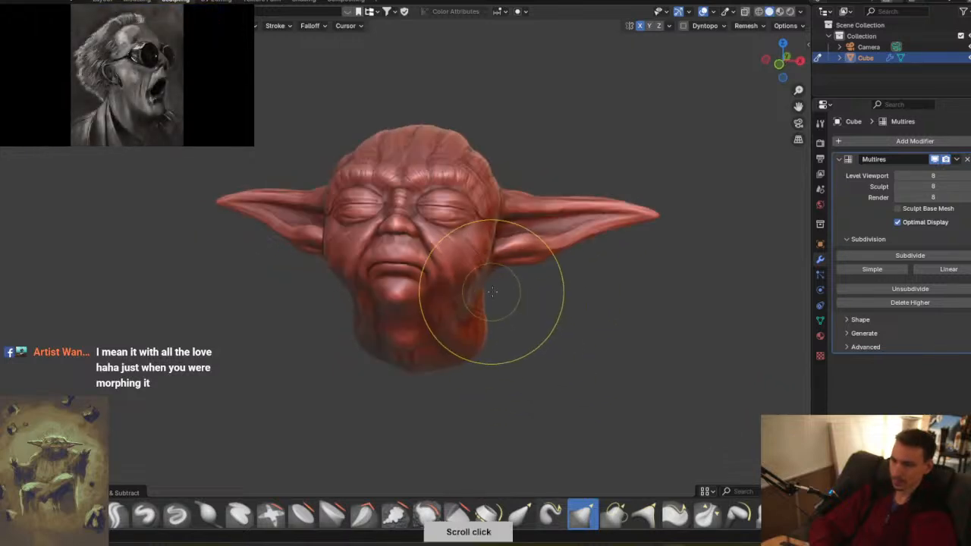
{"action": "left_click_drag", "start_coordinate": [481, 292], "coordinate": [476, 294]}
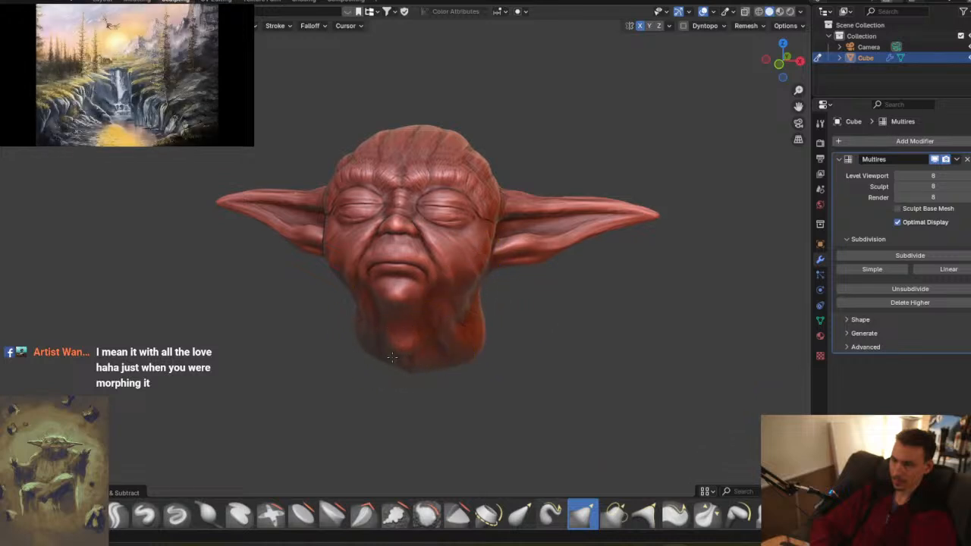
- Refine the jaw, cheek and neck contours with the Grab brush, working from the side, below and front
{"action": "middle_click_drag", "start_coordinate": [394, 354], "coordinate": [379, 318]}
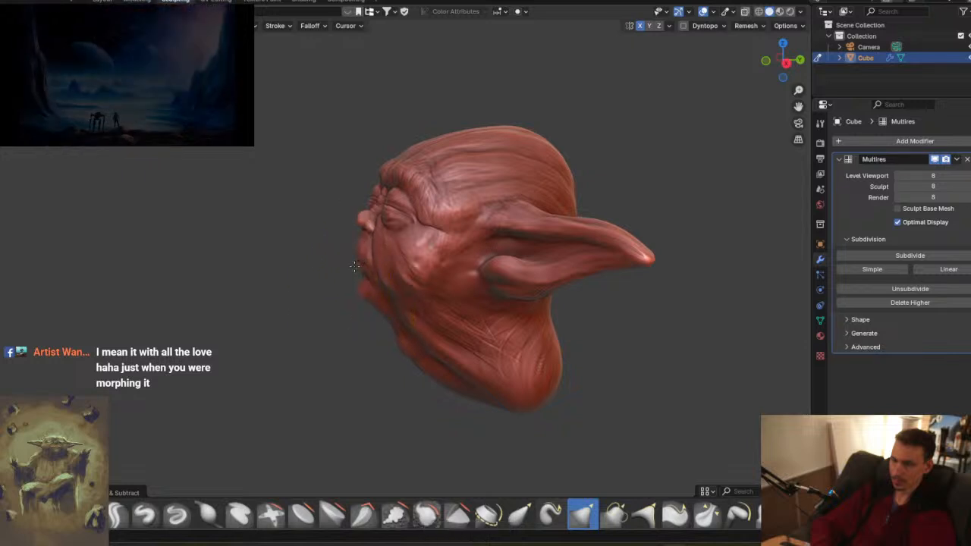
{"action": "middle_click_drag", "start_coordinate": [360, 275], "coordinate": [408, 281]}
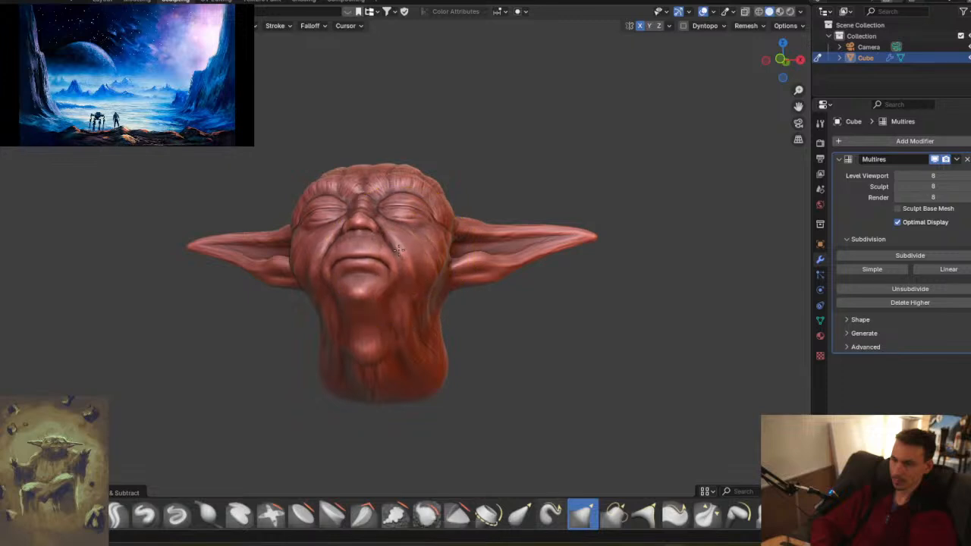
{"action": "mouse_move", "coordinate": [389, 253]}
{"action": "middle_mouse_down"}
{"action": "mouse_move", "coordinate": [444, 307]}
{"action": "mouse_move", "coordinate": [435, 300]}
{"action": "middle_mouse_up"}
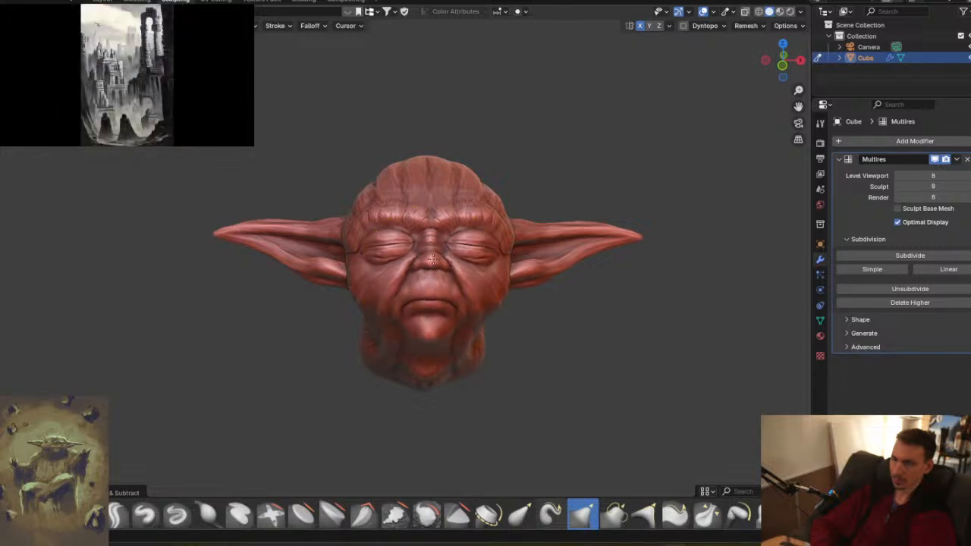
{"action": "mouse_move", "coordinate": [444, 304]}
{"action": "middle_mouse_down"}
{"action": "mouse_move", "coordinate": [407, 319]}
{"action": "mouse_move", "coordinate": [370, 311]}
{"action": "mouse_move", "coordinate": [394, 315]}
{"action": "middle_mouse_up"}
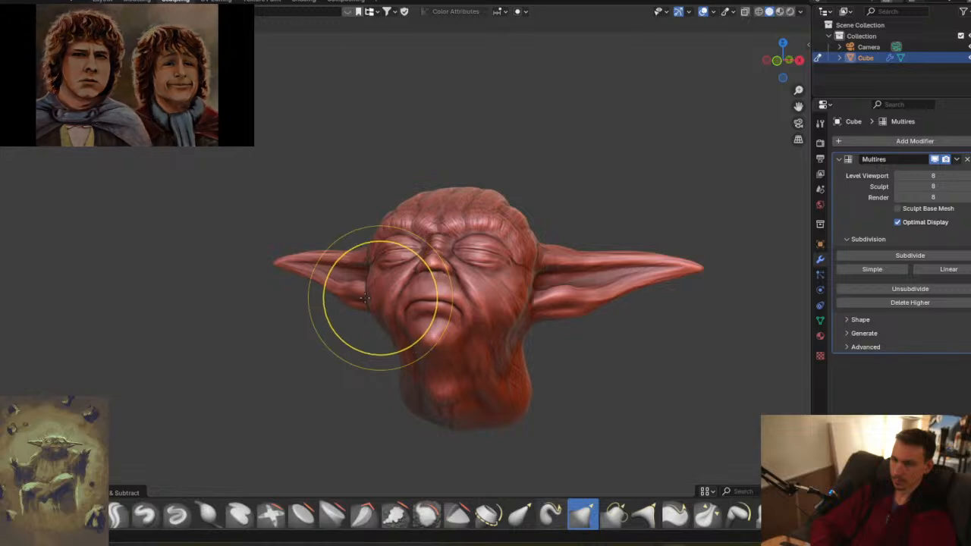
{"action": "middle_click_drag", "start_coordinate": [385, 322], "coordinate": [429, 312]}
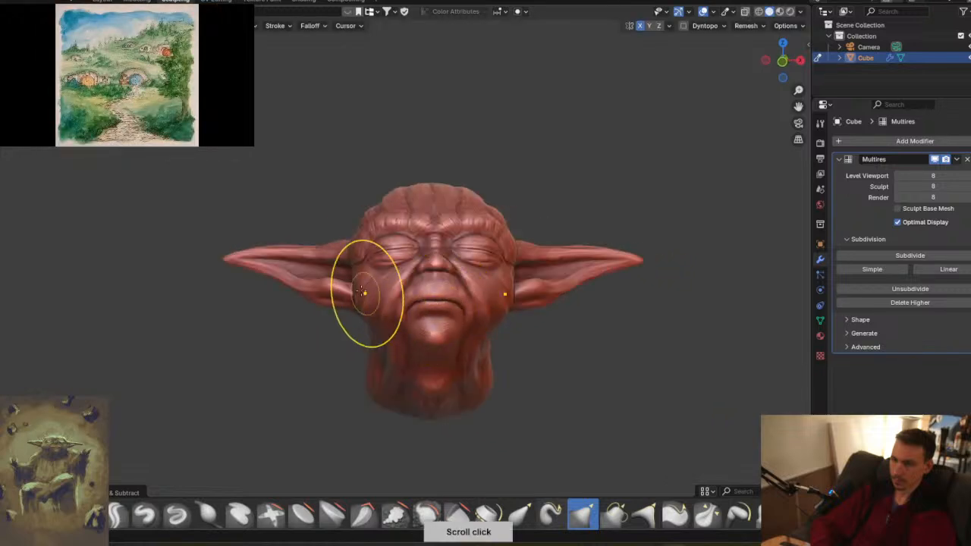
{"action": "middle_click_drag", "start_coordinate": [370, 296], "coordinate": [369, 296]}
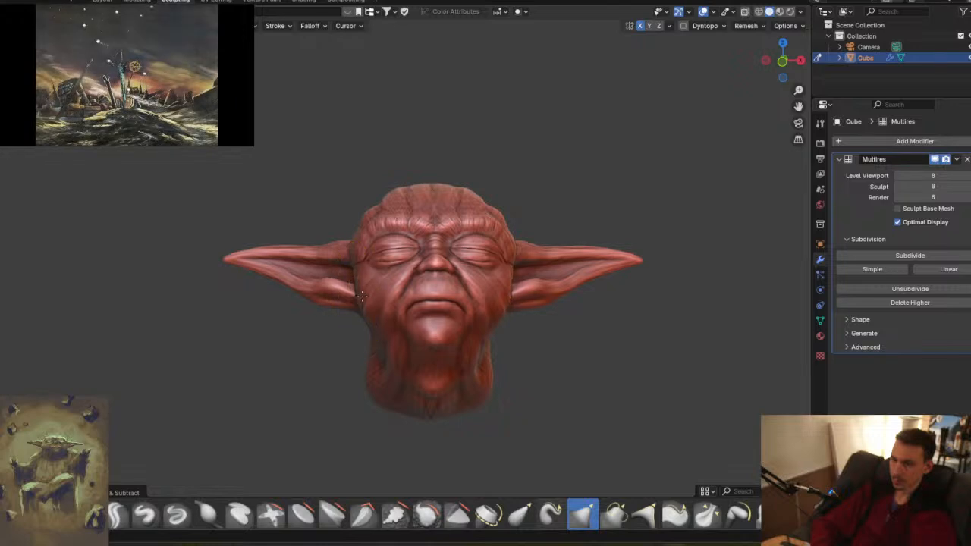
{"action": "middle_click_drag", "start_coordinate": [364, 307], "coordinate": [368, 305]}
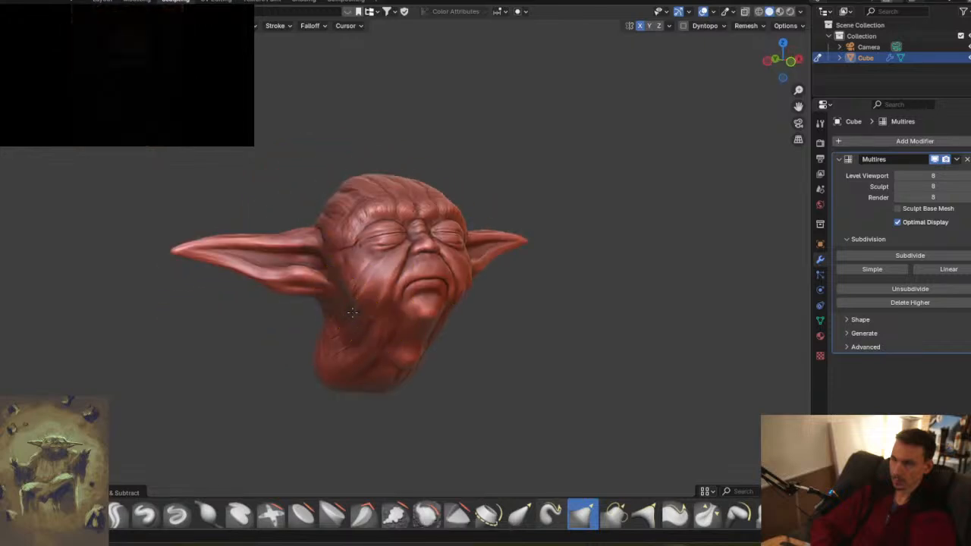
{"action": "mouse_move", "coordinate": [371, 300]}
{"action": "middle_mouse_down"}
{"action": "mouse_move", "coordinate": [394, 336]}
{"action": "mouse_move", "coordinate": [413, 318]}
{"action": "mouse_move", "coordinate": [393, 288]}
{"action": "mouse_move", "coordinate": [427, 289]}
{"action": "mouse_move", "coordinate": [383, 278]}
{"action": "mouse_move", "coordinate": [416, 249]}
{"action": "mouse_move", "coordinate": [412, 330]}
{"action": "mouse_move", "coordinate": [425, 314]}
{"action": "mouse_move", "coordinate": [423, 289]}
{"action": "mouse_move", "coordinate": [417, 326]}
{"action": "middle_mouse_up"}
{"action": "left_click_drag", "start_coordinate": [417, 326], "coordinate": [354, 293]}
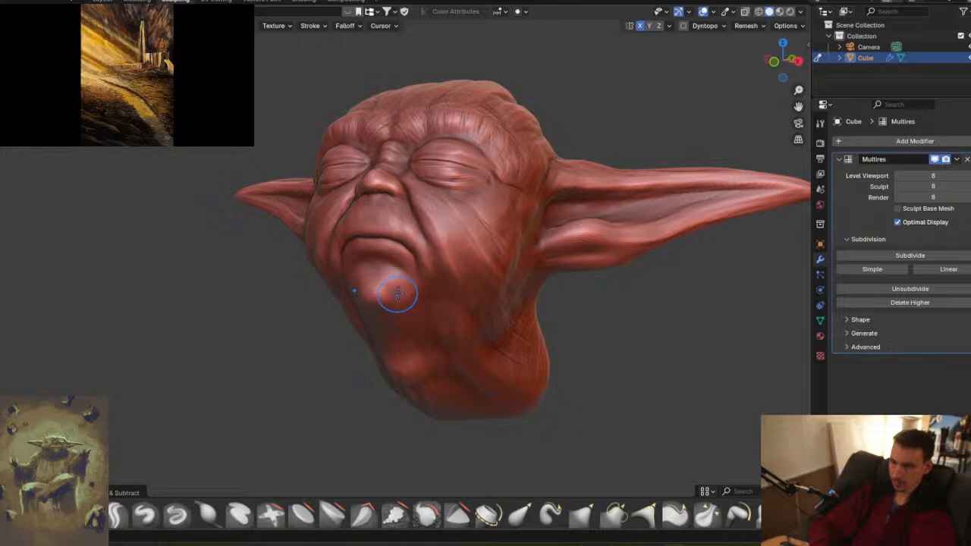
- Add fine skin detail to the chin and the area around the mouth using a small brush
{"action": "middle_click_drag", "start_coordinate": [400, 292], "coordinate": [440, 288]}
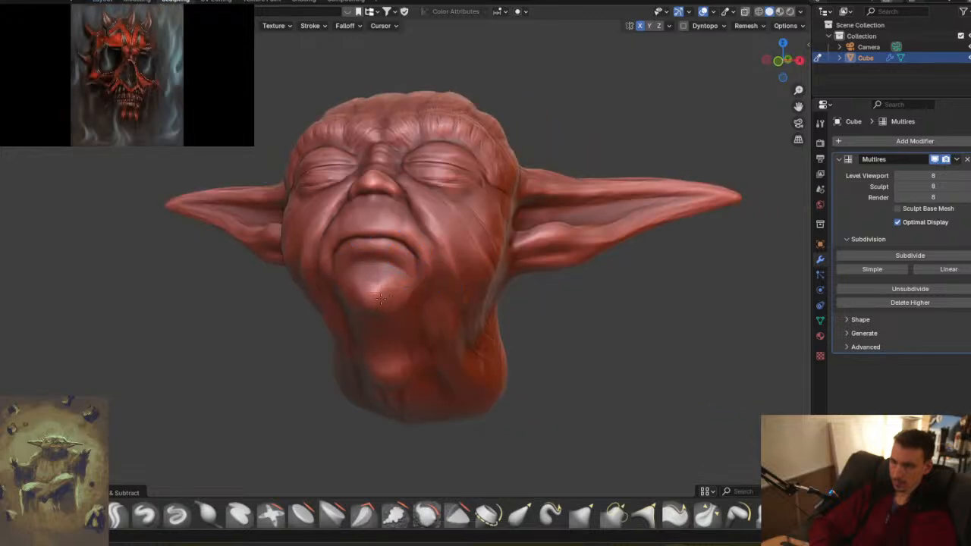
{"action": "middle_click_drag", "start_coordinate": [416, 349], "coordinate": [383, 273]}
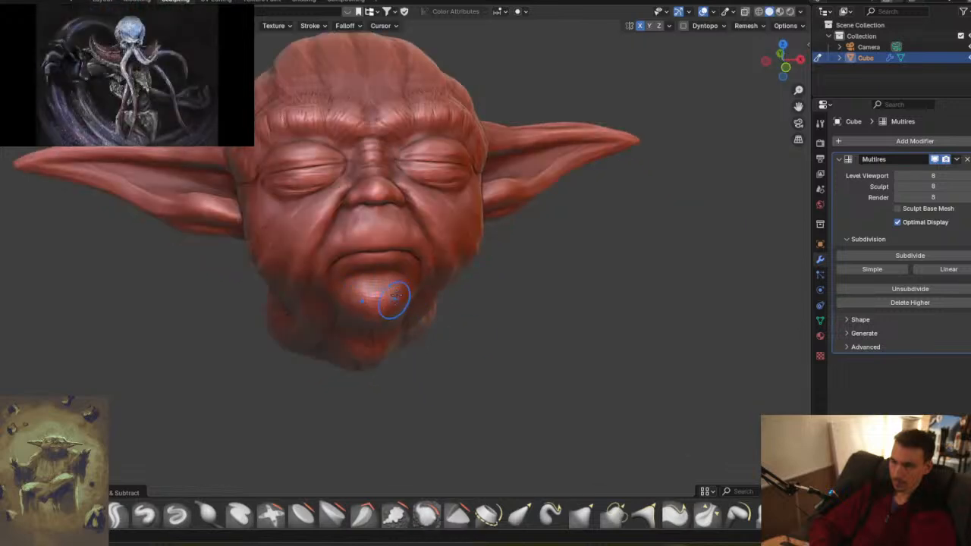
{"action": "middle_click_drag", "start_coordinate": [375, 263], "coordinate": [402, 271]}
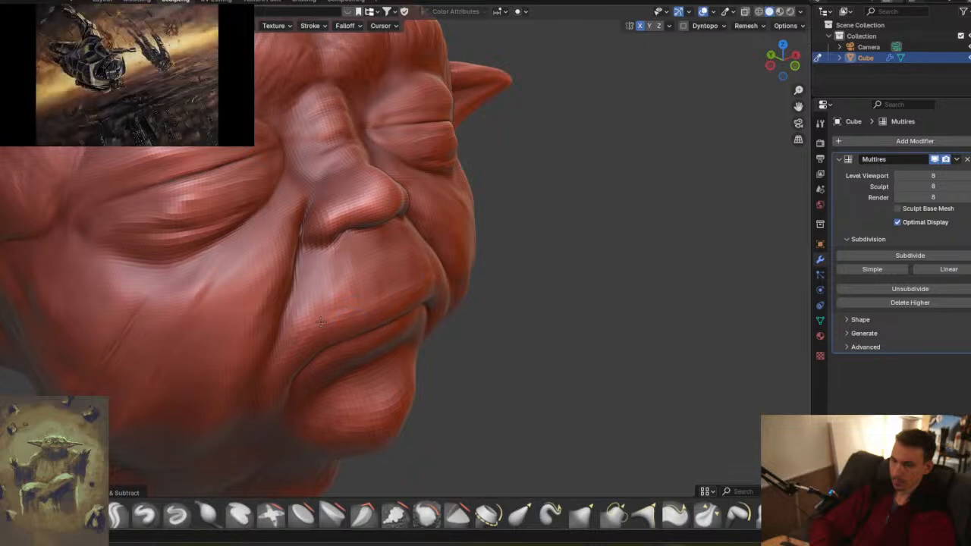
{"action": "middle_click_drag", "start_coordinate": [290, 363], "coordinate": [421, 284]}
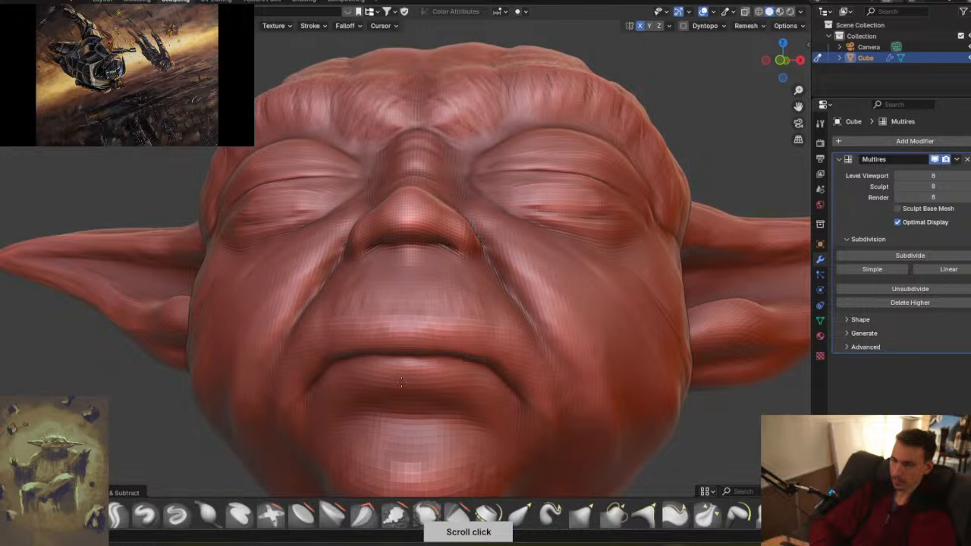
- Sculpt small creases into the lower lip and fine vertical wrinkles across the upper lip
{"action": "middle_click_drag", "start_coordinate": [463, 353], "coordinate": [468, 377]}
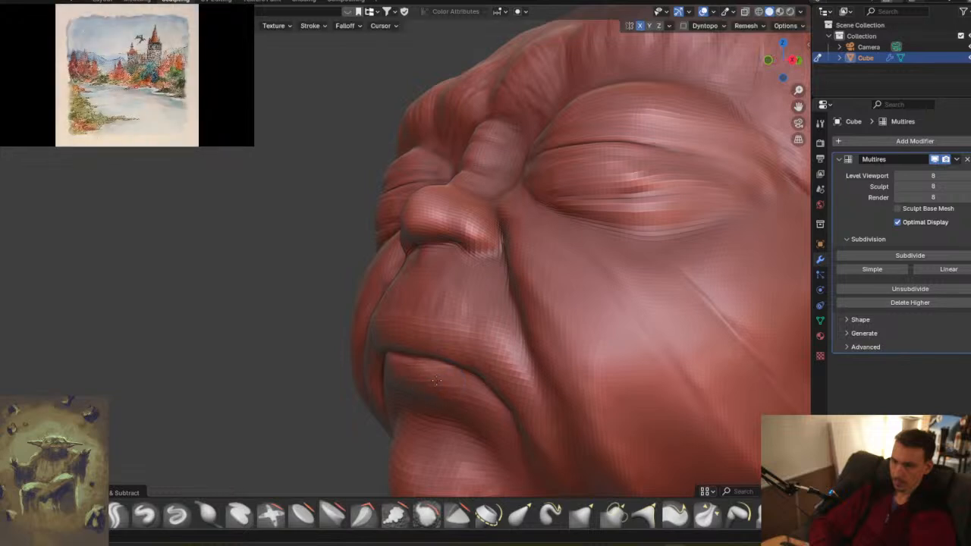
{"action": "middle_click_drag", "start_coordinate": [412, 382], "coordinate": [488, 383]}
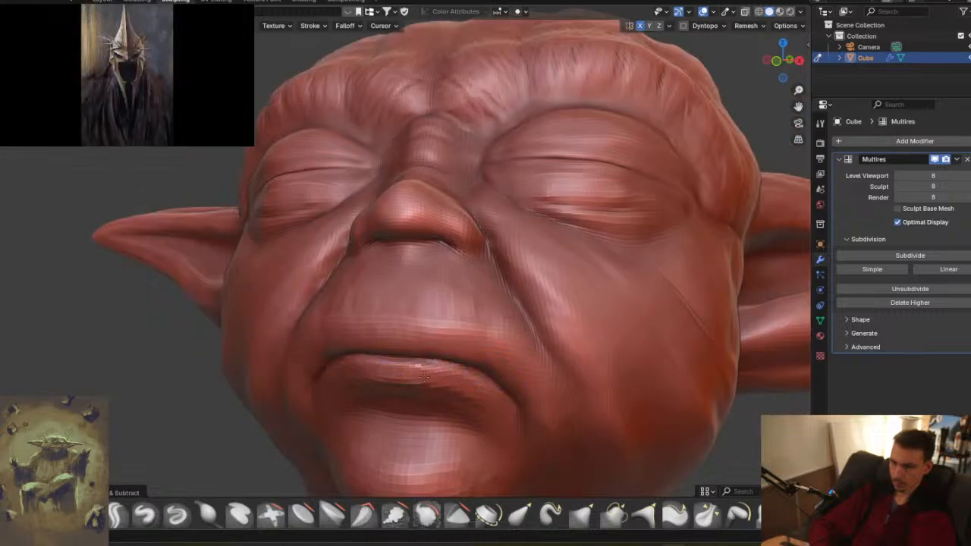
{"action": "middle_click_drag", "start_coordinate": [436, 377], "coordinate": [492, 368]}
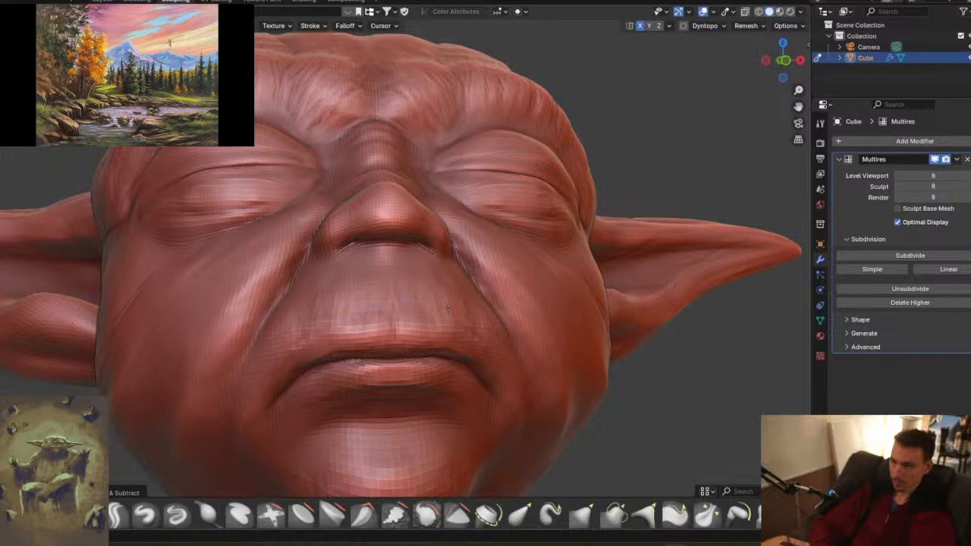
{"action": "middle_click_drag", "start_coordinate": [431, 275], "coordinate": [552, 543], "text": "ctrl"}
{"action": "mouse_move", "coordinate": [464, 233]}
{"action": "middle_mouse_down"}
{"action": "mouse_move", "coordinate": [447, 311]}
{"action": "mouse_move", "coordinate": [424, 338]}
{"action": "mouse_move", "coordinate": [514, 327]}
{"action": "mouse_move", "coordinate": [483, 269]}
{"action": "mouse_move", "coordinate": [494, 332]}
{"action": "mouse_move", "coordinate": [526, 314]}
{"action": "mouse_move", "coordinate": [474, 301]}
{"action": "mouse_move", "coordinate": [472, 327]}
{"action": "middle_mouse_up"}
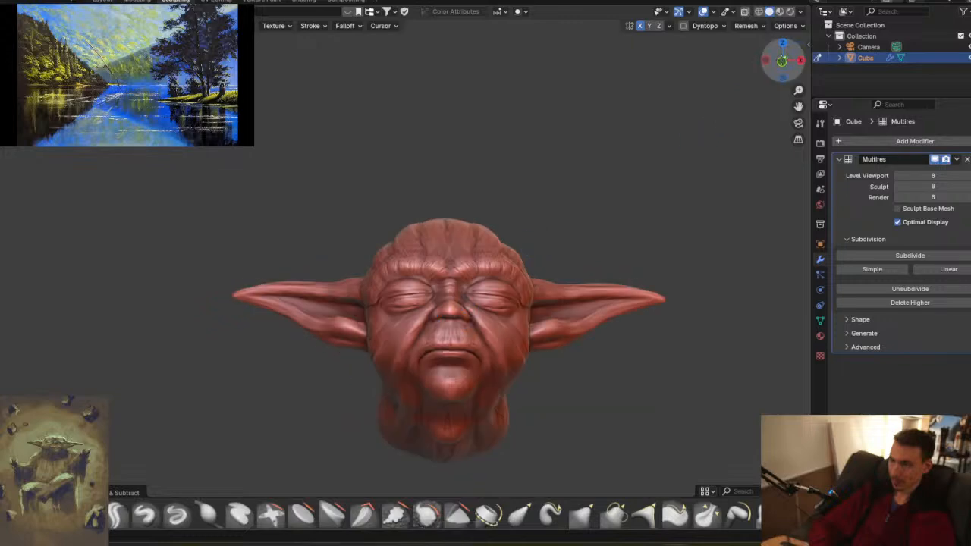
- Refine the jaw and cheek contours with the Grab brush, working from the front, both sides and below
{"action": "left_click", "coordinate": [782, 61]}
{"action": "mouse_move", "coordinate": [599, 245]}
{"action": "middle_mouse_down", "text": "shift"}
{"action": "mouse_move", "coordinate": [545, 159]}
{"action": "mouse_move", "coordinate": [510, 151]}
{"action": "middle_mouse_up", "text": "shift"}
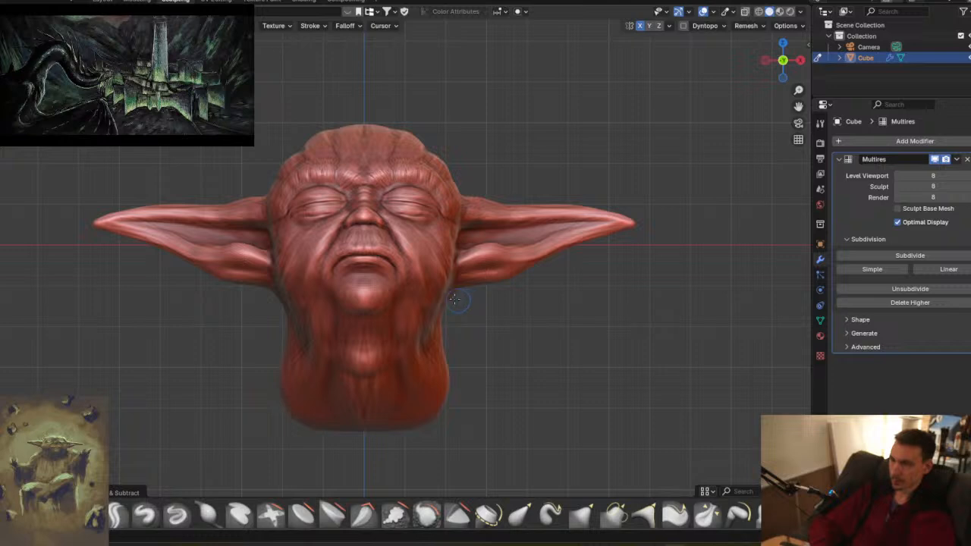
{"action": "left_click", "coordinate": [582, 516]}
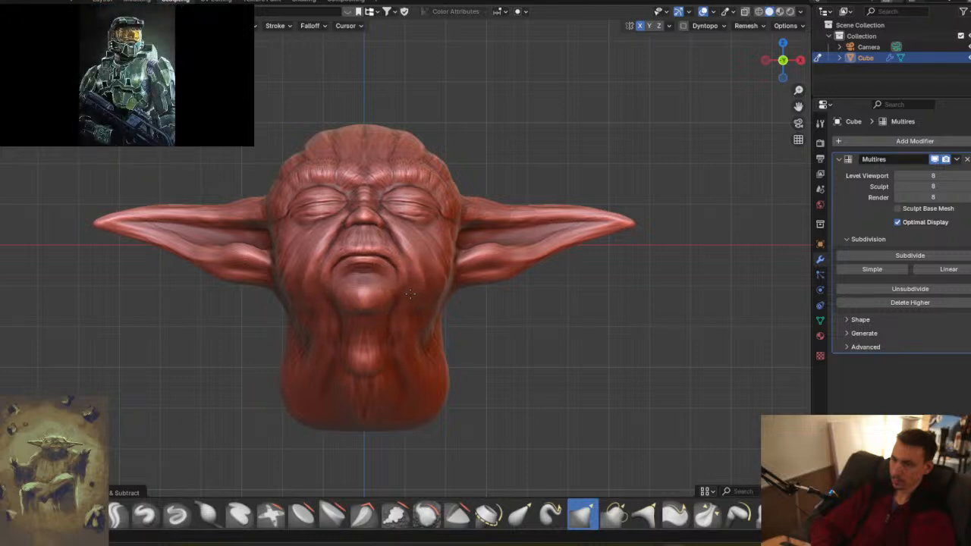
{"action": "middle_click_drag", "start_coordinate": [433, 303], "coordinate": [405, 291]}
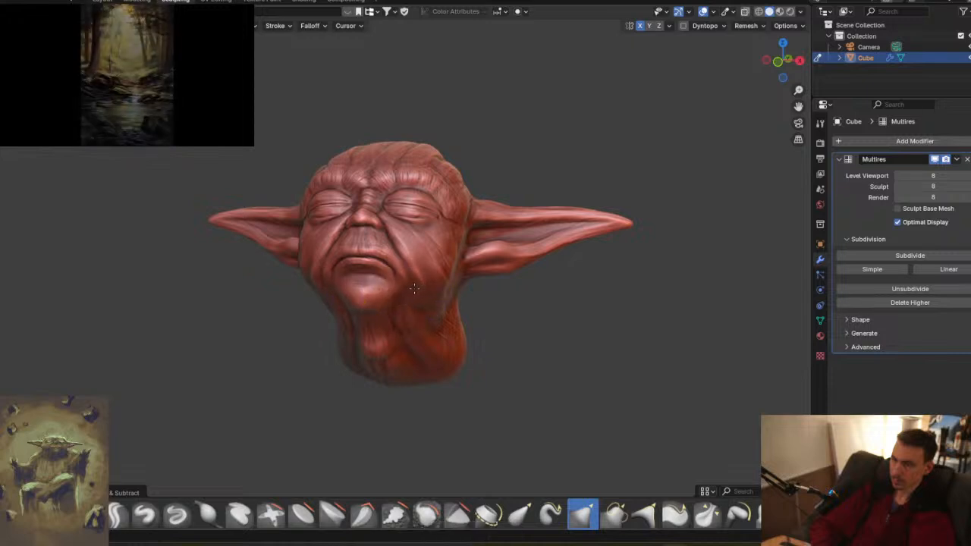
{"action": "middle_click_drag", "start_coordinate": [409, 302], "coordinate": [397, 304]}
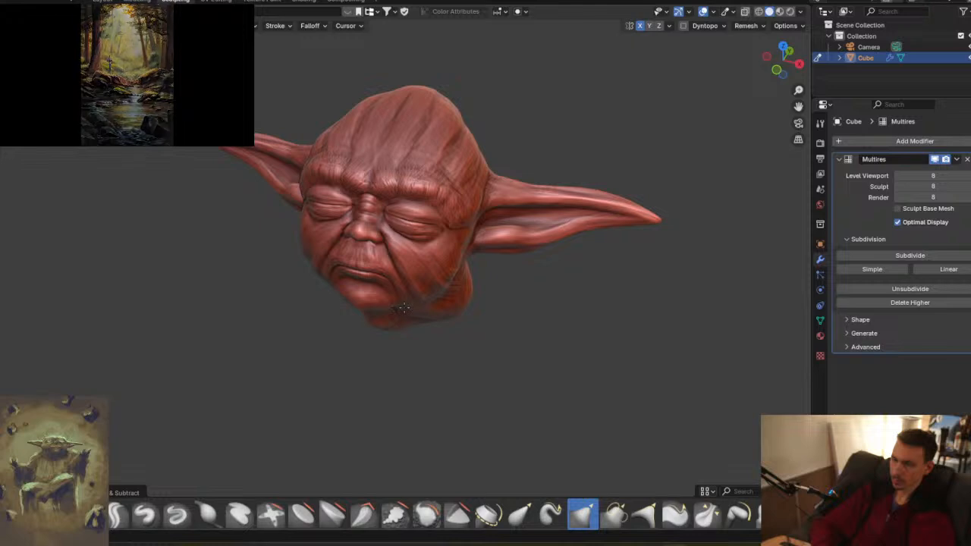
{"action": "mouse_move", "coordinate": [402, 301]}
{"action": "middle_mouse_down"}
{"action": "mouse_move", "coordinate": [412, 281]}
{"action": "mouse_move", "coordinate": [412, 297]}
{"action": "mouse_move", "coordinate": [480, 353]}
{"action": "middle_mouse_up"}
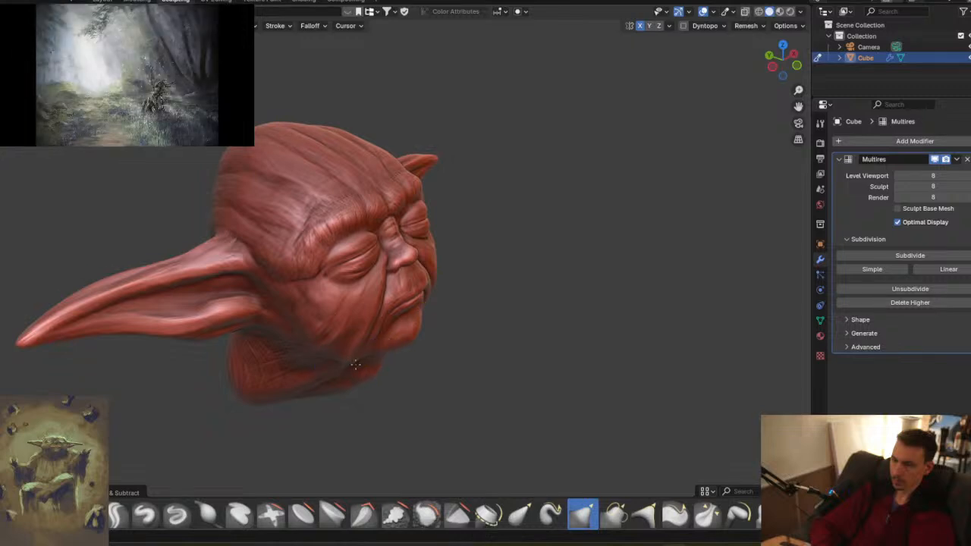
{"action": "middle_click_drag", "start_coordinate": [369, 357], "coordinate": [493, 336]}
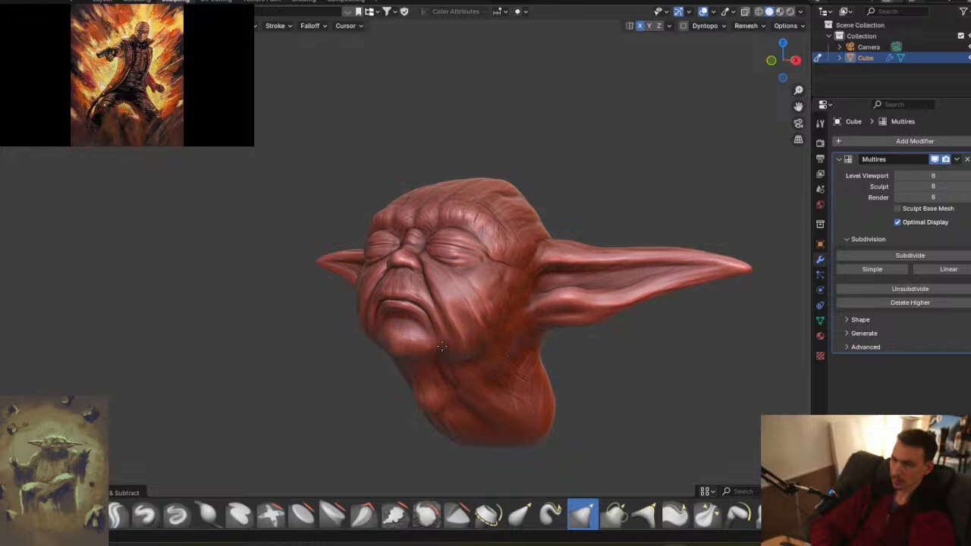
{"action": "middle_click_drag", "start_coordinate": [444, 348], "coordinate": [480, 370]}
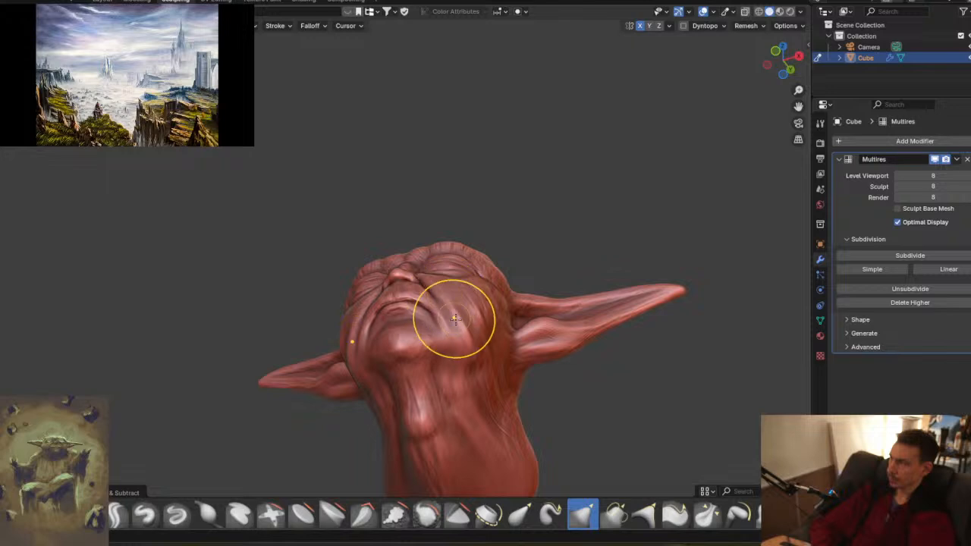
- Push the chin slightly back in profile with the Grab brush and check the mouth and cheeks from the front
{"action": "middle_click_drag", "start_coordinate": [460, 303], "coordinate": [367, 394]}
{"action": "middle_click_drag", "start_coordinate": [427, 368], "coordinate": [412, 325]}
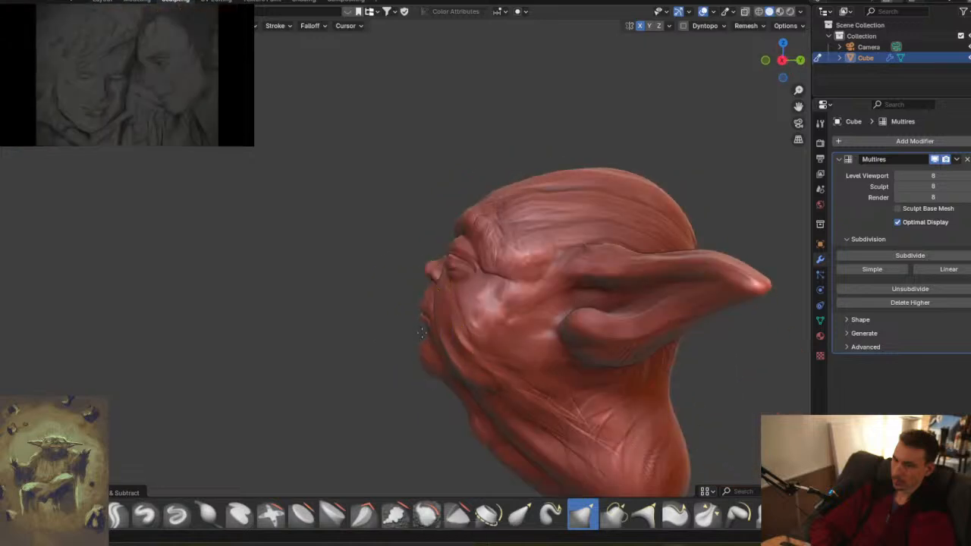
{"action": "mouse_move", "coordinate": [424, 358]}
{"action": "left_mouse_down"}
{"action": "mouse_move", "coordinate": [428, 372]}
{"action": "mouse_move", "coordinate": [430, 365]}
{"action": "left_mouse_up"}
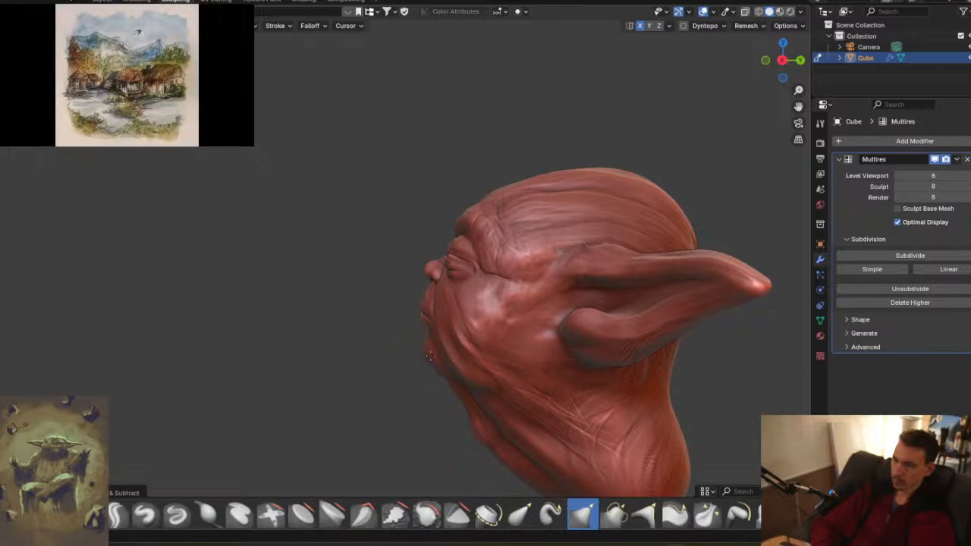
{"action": "mouse_move", "coordinate": [430, 360]}
{"action": "middle_mouse_down"}
{"action": "mouse_move", "coordinate": [508, 321]}
{"action": "mouse_move", "coordinate": [468, 277]}
{"action": "mouse_move", "coordinate": [412, 275]}
{"action": "middle_mouse_up"}
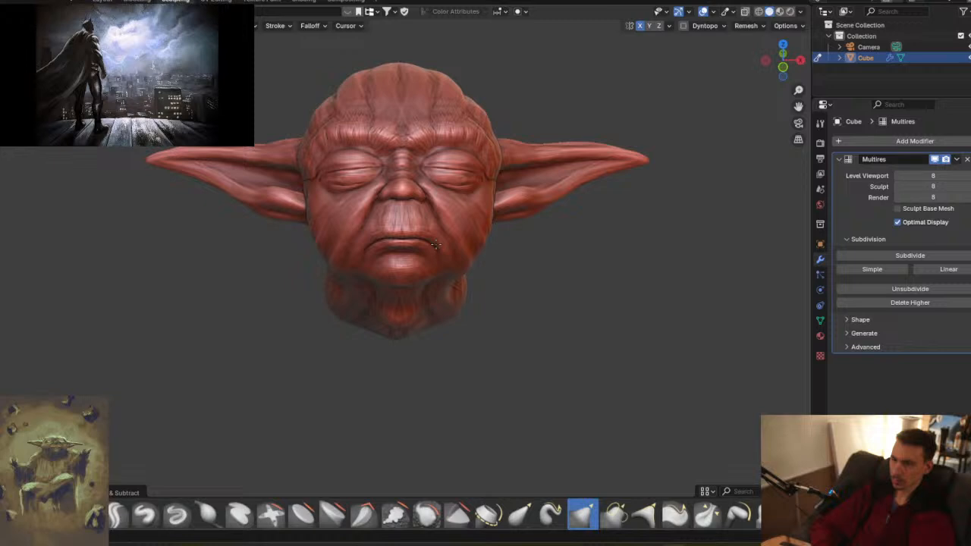
{"action": "middle_click_drag", "start_coordinate": [448, 243], "coordinate": [473, 287]}
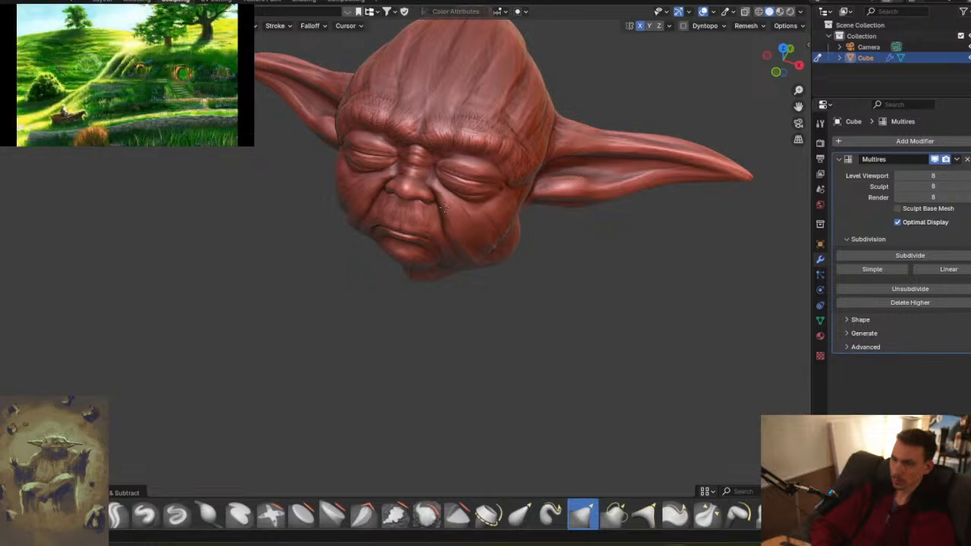
{"action": "middle_click_drag", "start_coordinate": [455, 243], "coordinate": [462, 218]}
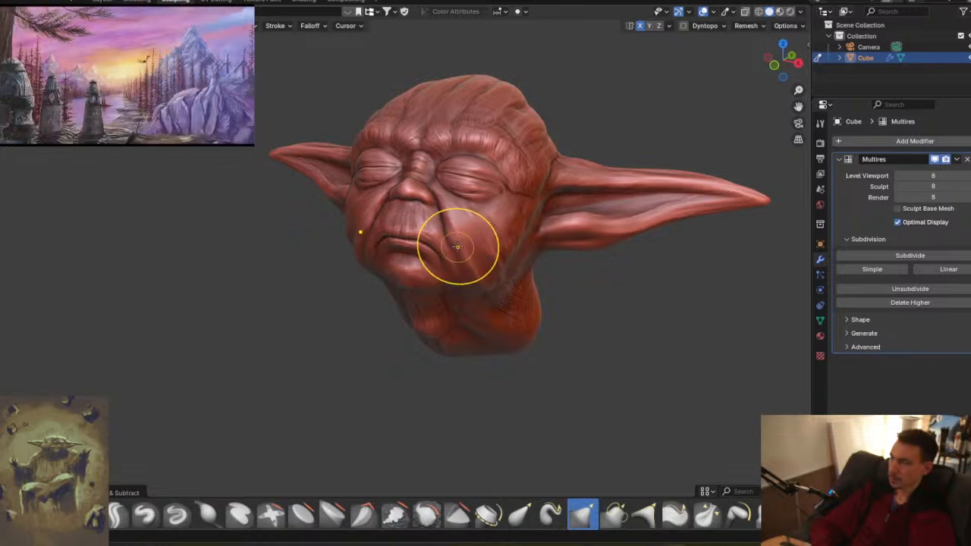
{"action": "mouse_move", "coordinate": [445, 246]}
{"action": "middle_mouse_down"}
{"action": "mouse_move", "coordinate": [382, 260]}
{"action": "mouse_move", "coordinate": [470, 261]}
{"action": "mouse_move", "coordinate": [449, 257]}
{"action": "middle_mouse_up"}
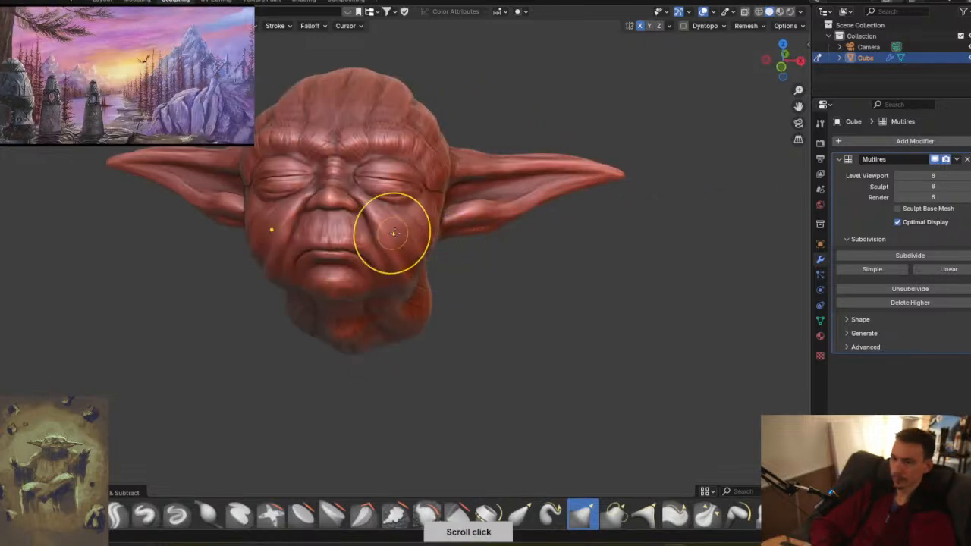
- Switch from Grab to a detail brush and shrink it to a small size for work on the eyelids
{"action": "middle_click_drag", "start_coordinate": [393, 232], "coordinate": [517, 236]}
{"action": "middle_click_drag", "start_coordinate": [475, 183], "coordinate": [135, 477]}
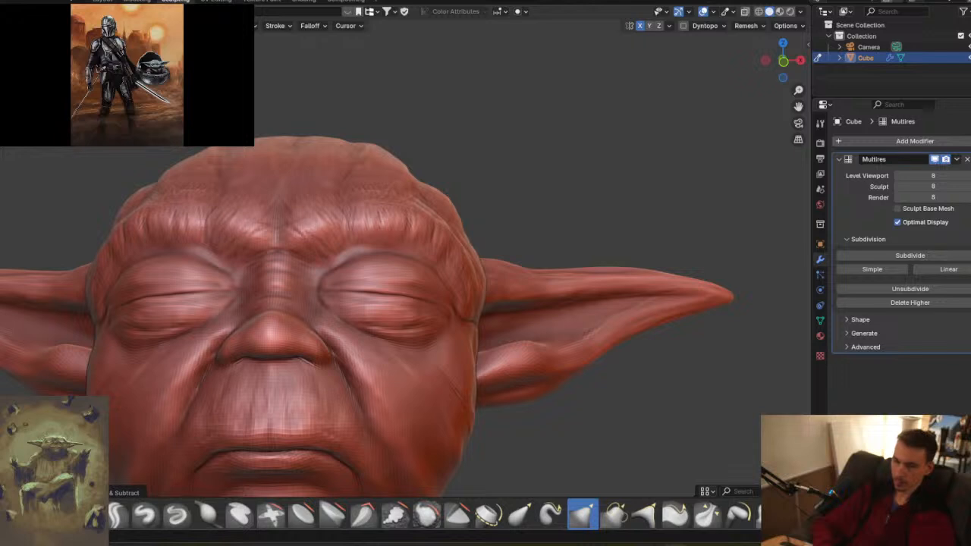
{"action": "left_click", "coordinate": [53, 515]}
{"action": "key", "text": "f"}
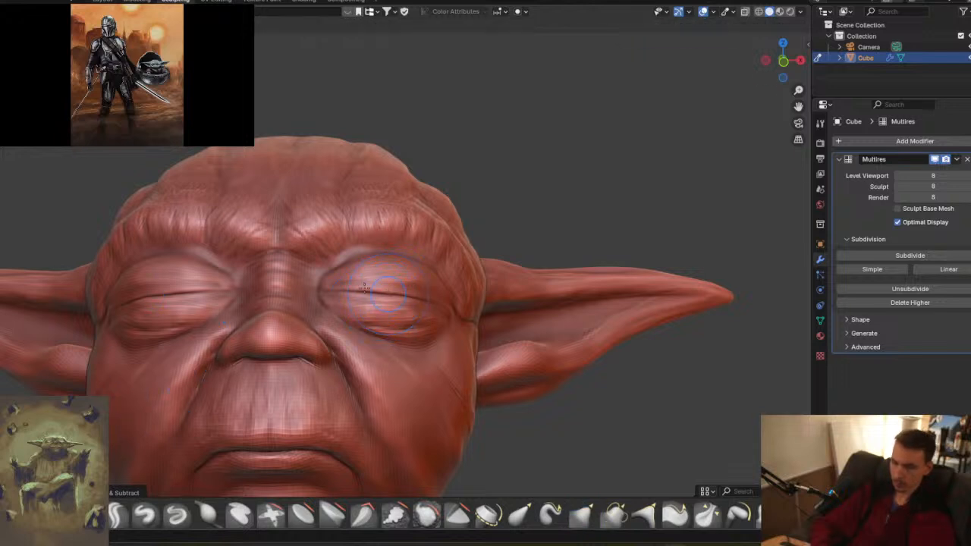
{"action": "left_click", "coordinate": [354, 293]}
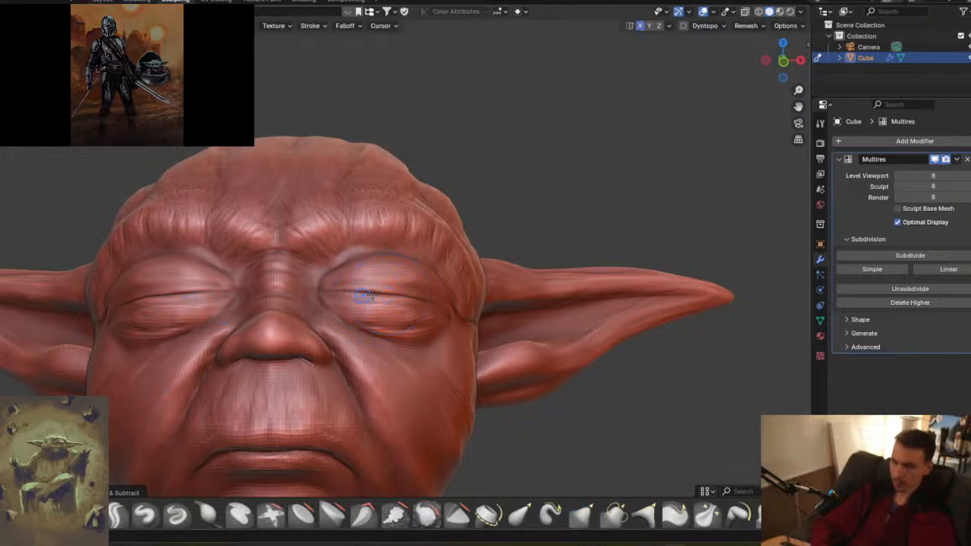
- Add one more Multires subdivision level, try to unsubdivide, and set the sculpt level to 8
{"action": "left_click", "coordinate": [891, 254]}
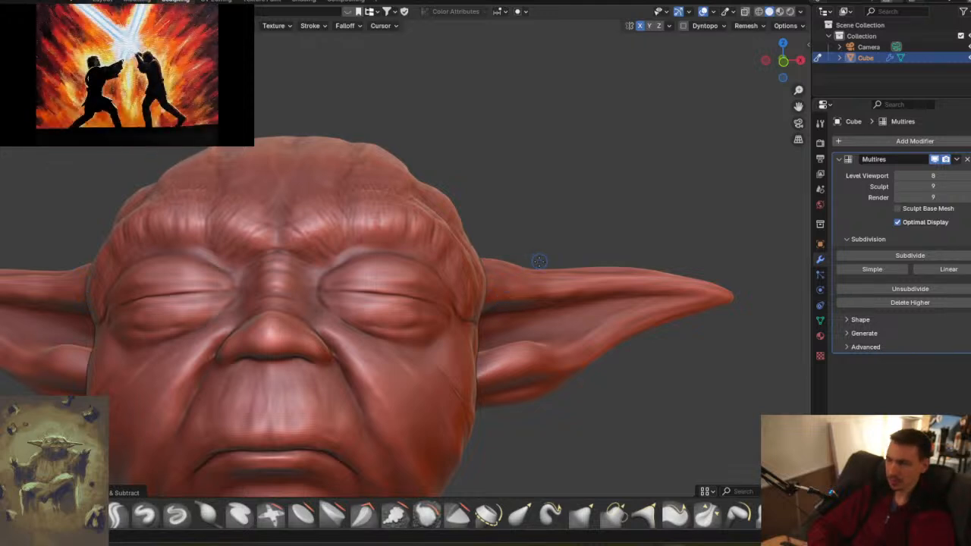
{"action": "left_click", "coordinate": [880, 287]}
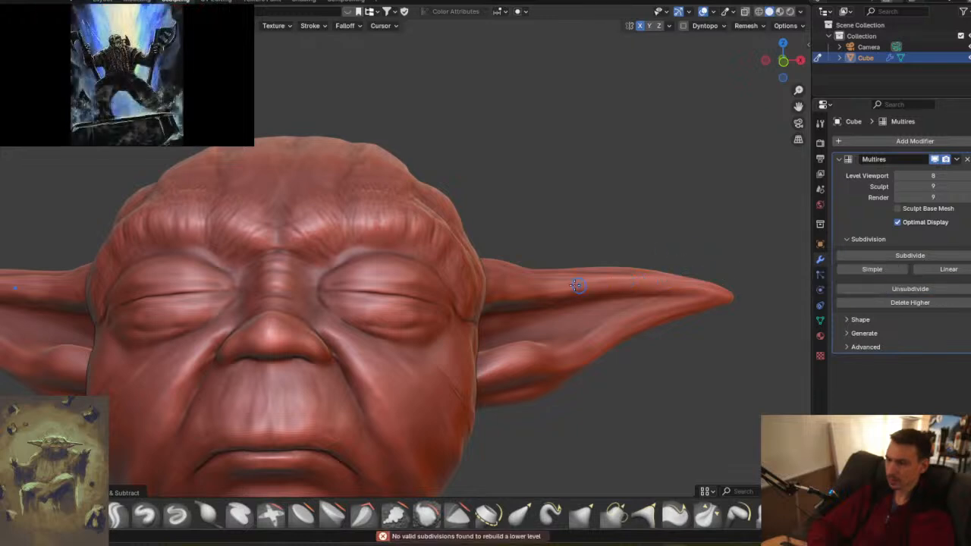
{"action": "middle_click_drag", "start_coordinate": [565, 218], "coordinate": [513, 237]}
{"action": "left_click", "coordinate": [899, 186]}
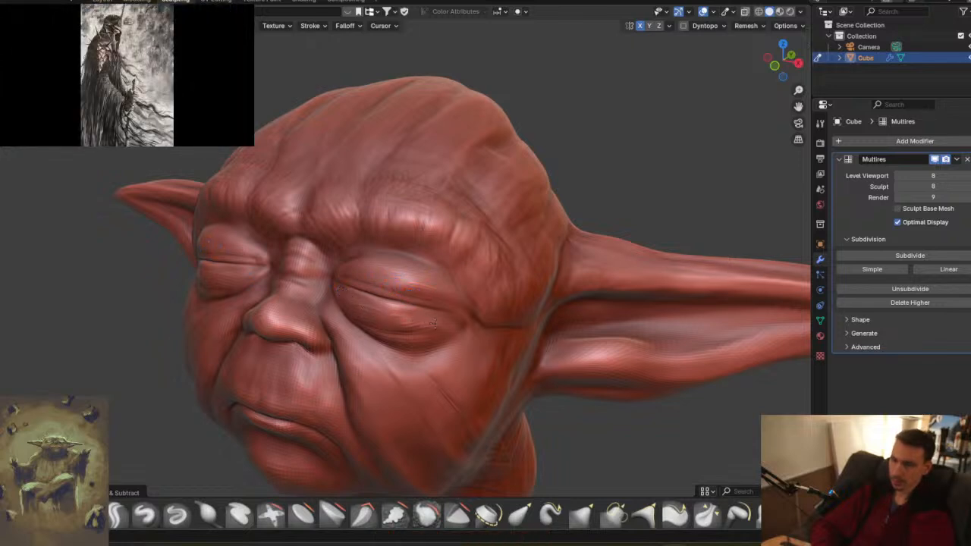
- Sculpt fine wrinkles across the upper and lower eyelids with the small detail brush
{"action": "mouse_move", "coordinate": [437, 323]}
{"action": "middle_mouse_down"}
{"action": "mouse_move", "coordinate": [410, 298]}
{"action": "mouse_move", "coordinate": [325, 266]}
{"action": "middle_mouse_up"}
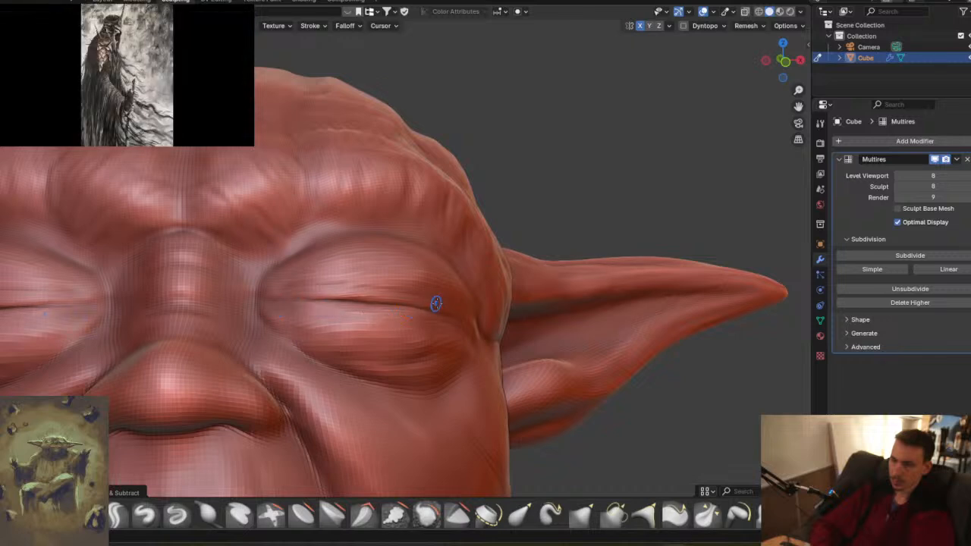
{"action": "middle_click_drag", "start_coordinate": [433, 305], "coordinate": [349, 352]}
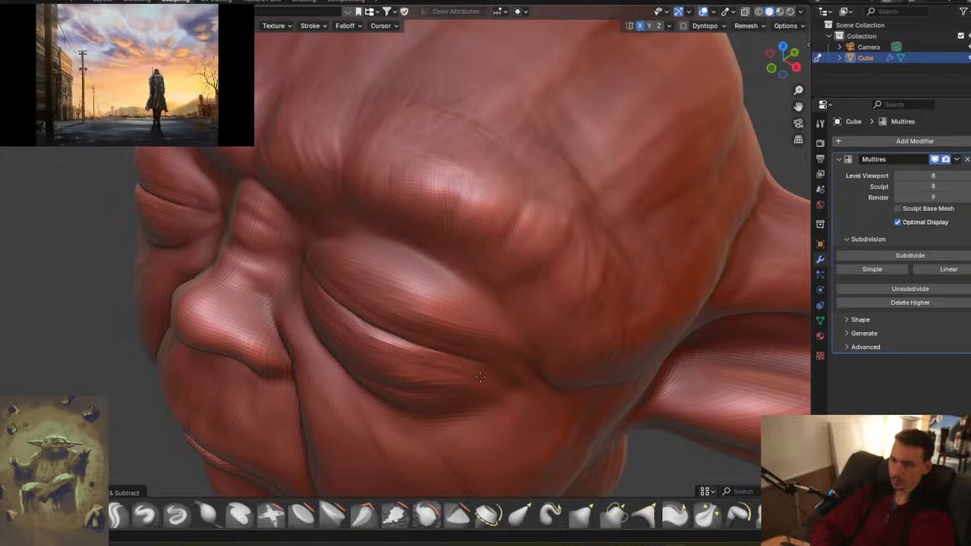
{"action": "middle_click_drag", "start_coordinate": [412, 323], "coordinate": [444, 284]}
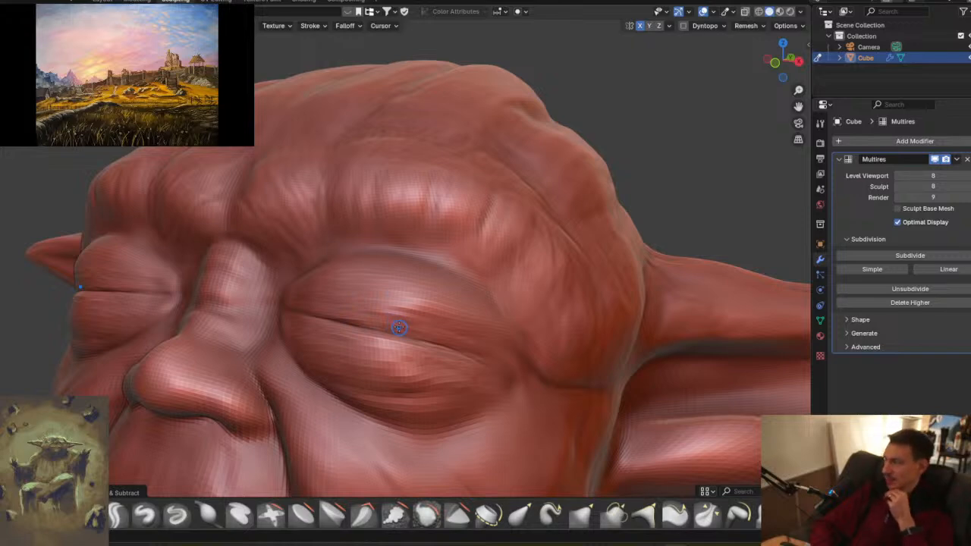
{"action": "middle_click_drag", "start_coordinate": [401, 323], "coordinate": [412, 299]}
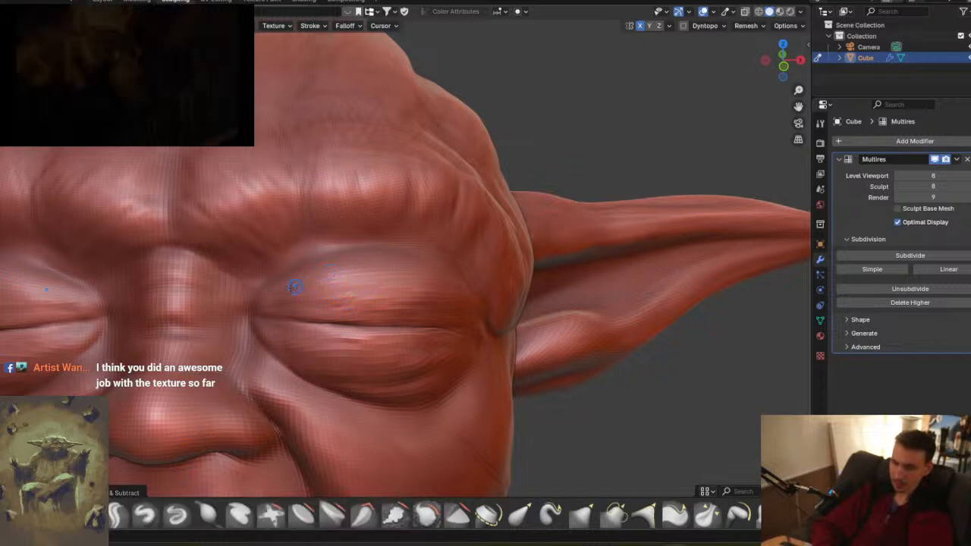
{"action": "left_click_drag", "start_coordinate": [284, 291], "coordinate": [367, 280]}
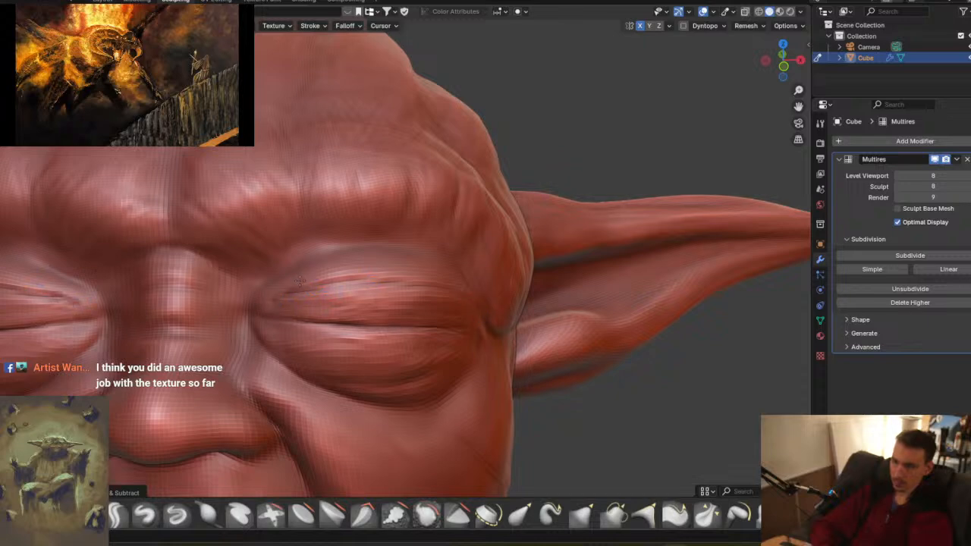
{"action": "mouse_move", "coordinate": [456, 307]}
{"action": "middle_mouse_down"}
{"action": "mouse_move", "coordinate": [334, 325]}
{"action": "mouse_move", "coordinate": [323, 299]}
{"action": "middle_mouse_up"}
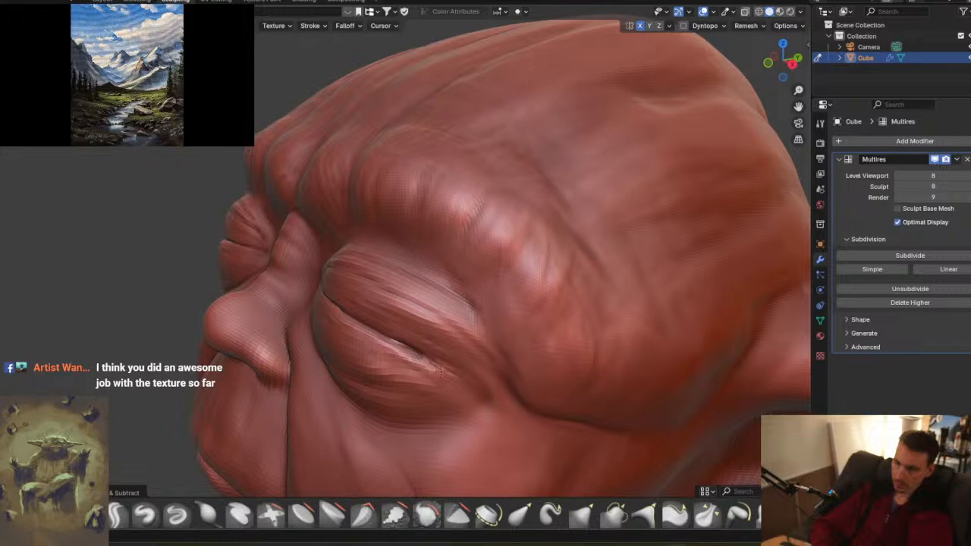
- Deepen the crease between the closed eyelids and add short wrinkles at the inner eye corners
{"action": "mouse_move", "coordinate": [405, 332]}
{"action": "middle_mouse_down"}
{"action": "mouse_move", "coordinate": [453, 326]}
{"action": "mouse_move", "coordinate": [472, 277]}
{"action": "mouse_move", "coordinate": [426, 271]}
{"action": "middle_mouse_up"}
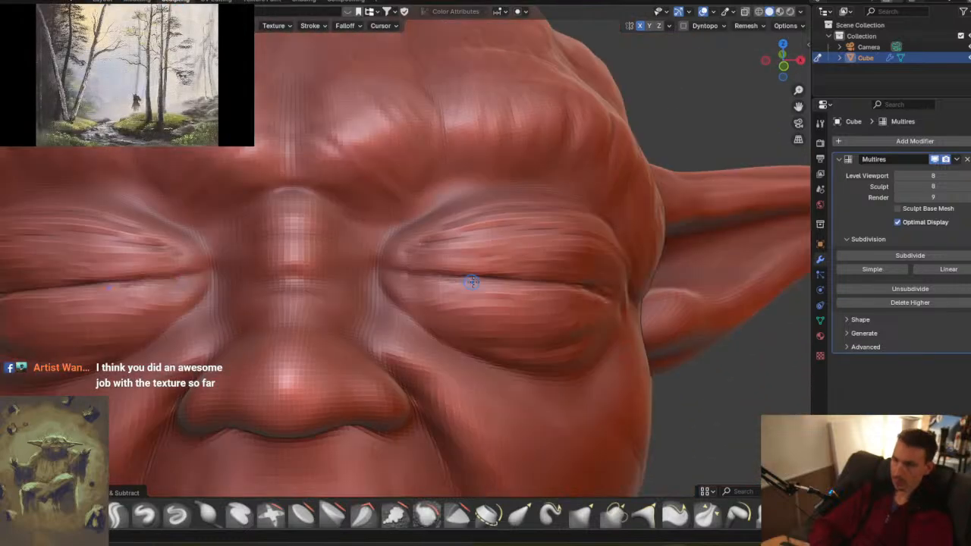
{"action": "left_click_drag", "start_coordinate": [462, 279], "coordinate": [568, 284]}
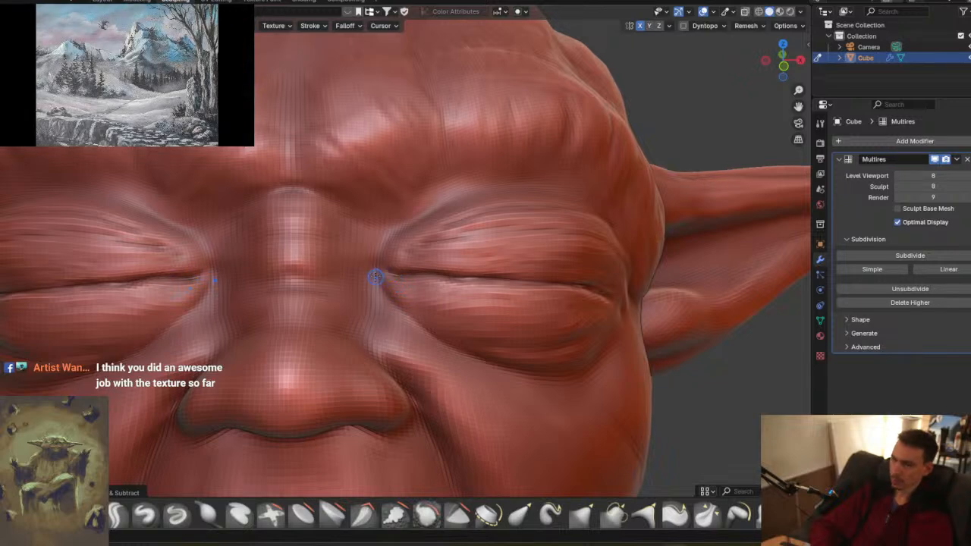
{"action": "left_click_drag", "start_coordinate": [392, 258], "coordinate": [448, 245]}
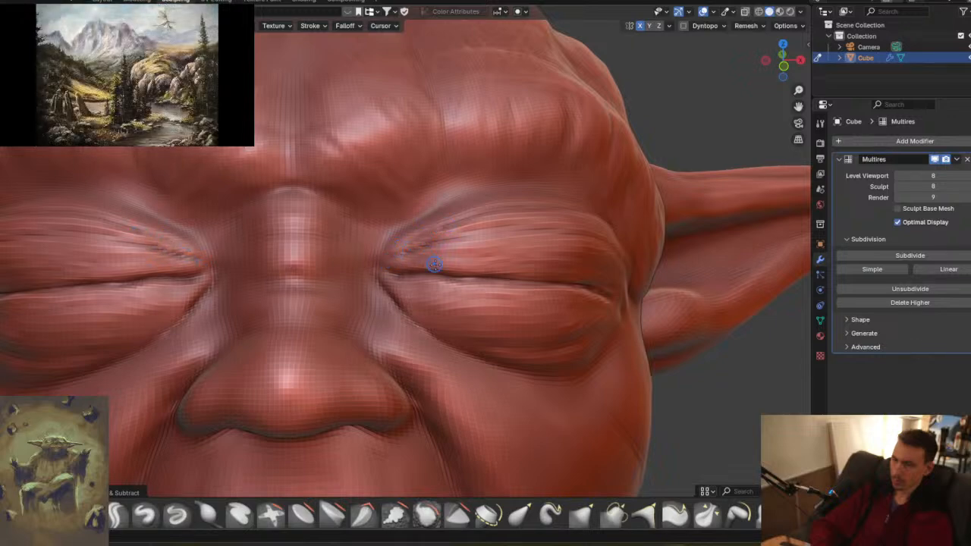
- Sculpt creases beneath the eyes and across the upper cheeks
{"action": "middle_click_drag", "start_coordinate": [443, 230], "coordinate": [501, 465], "text": "ctrl"}
{"action": "middle_click_drag", "start_coordinate": [498, 269], "coordinate": [463, 210], "text": "ctrl"}
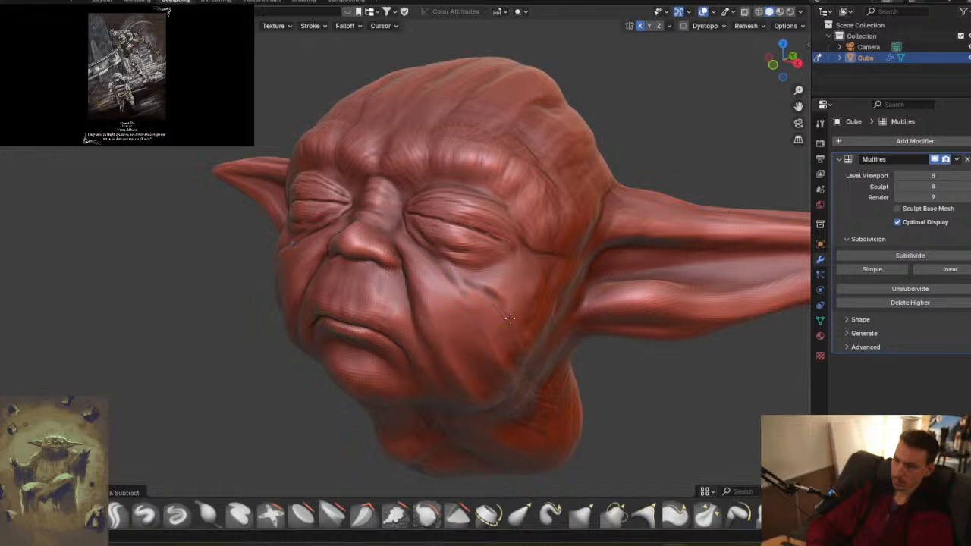
{"action": "middle_click_drag", "start_coordinate": [490, 298], "coordinate": [412, 267]}
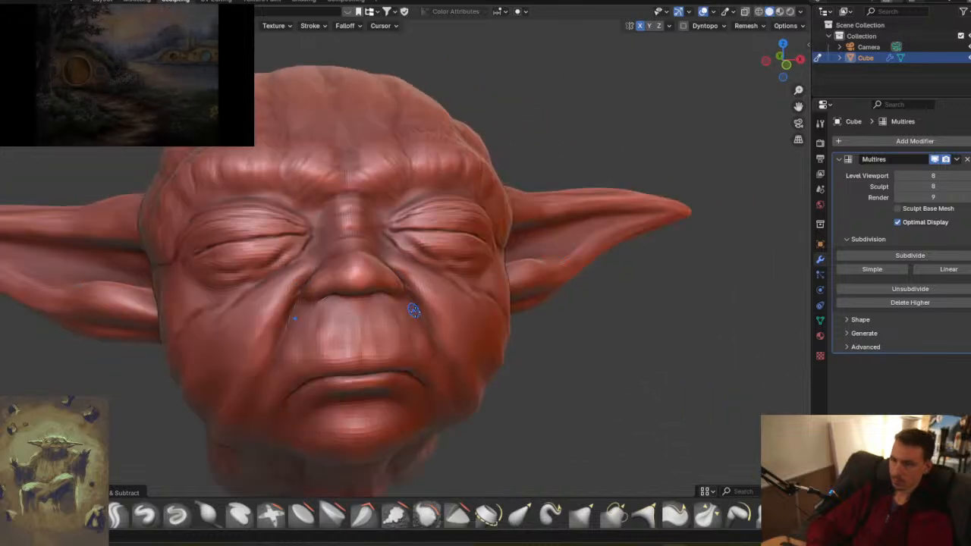
- Adjust the chin and jaw area above the neck with a large Grab brush from the straight front view
{"action": "scroll", "coordinate": [453, 261], "scroll_direction": "down", "scroll_amount": 5}
{"action": "mouse_move", "coordinate": [453, 261]}
{"action": "middle_mouse_down"}
{"action": "mouse_move", "coordinate": [481, 297]}
{"action": "mouse_move", "coordinate": [407, 296]}
{"action": "mouse_move", "coordinate": [417, 319]}
{"action": "mouse_move", "coordinate": [505, 322]}
{"action": "mouse_move", "coordinate": [474, 295]}
{"action": "middle_mouse_up"}
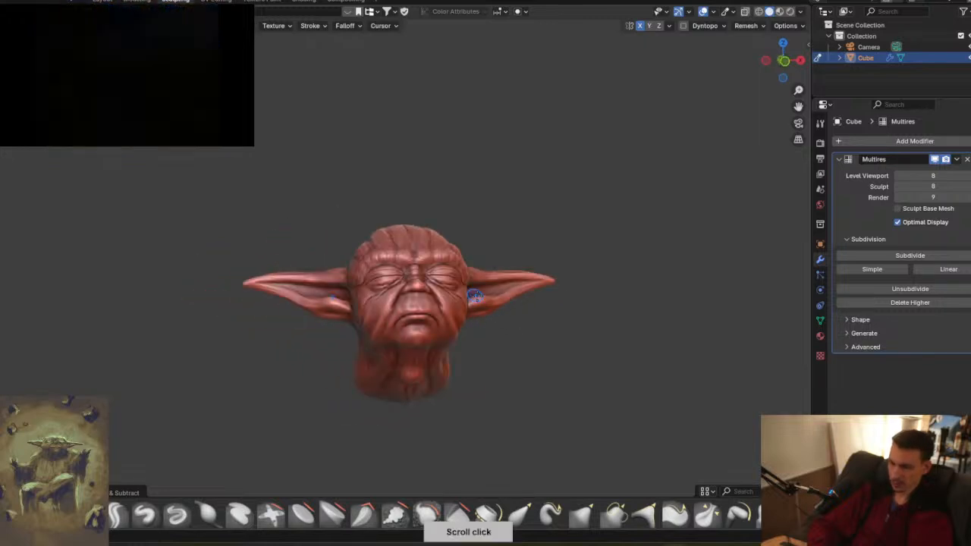
{"action": "left_click", "coordinate": [582, 517]}
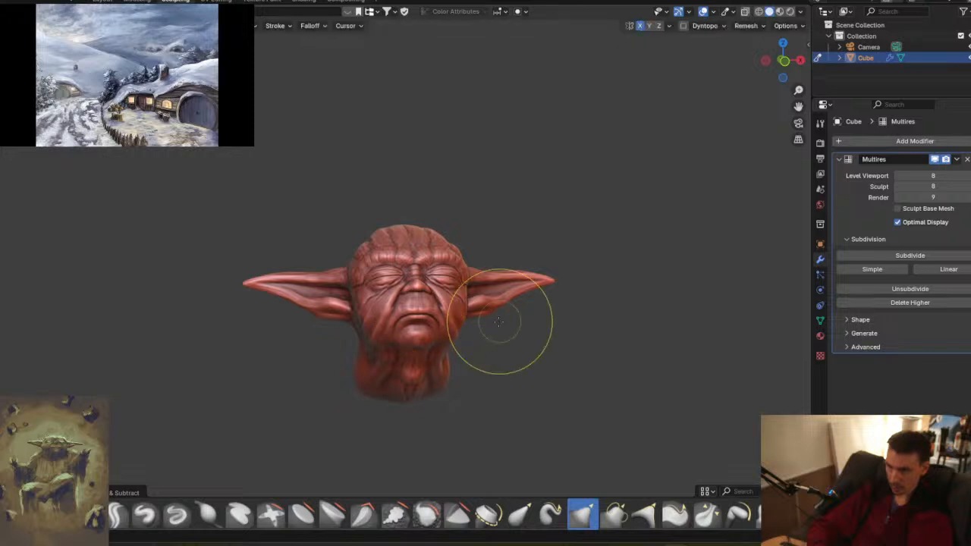
{"action": "mouse_move", "coordinate": [499, 346]}
{"action": "middle_mouse_down"}
{"action": "mouse_move", "coordinate": [470, 295]}
{"action": "mouse_move", "coordinate": [441, 321]}
{"action": "mouse_move", "coordinate": [465, 224]}
{"action": "middle_mouse_up"}
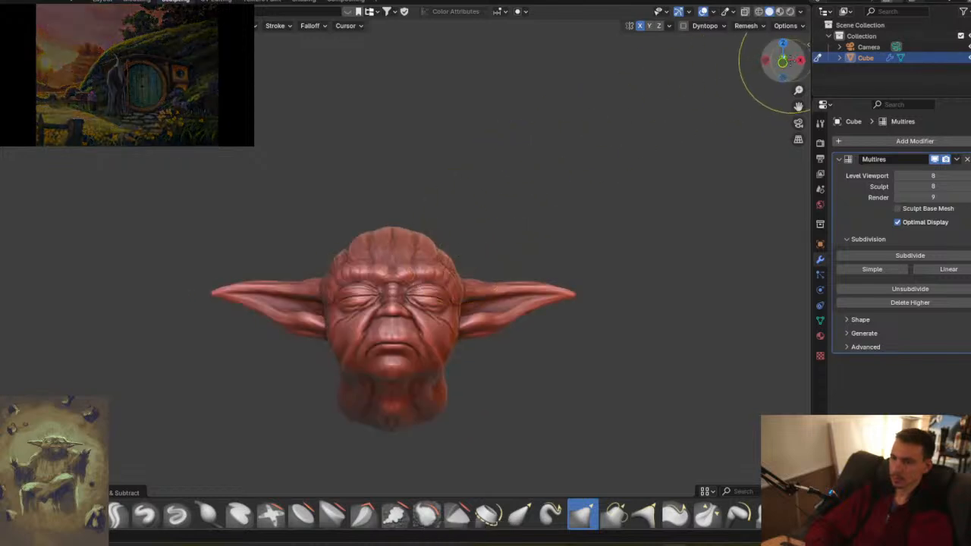
{"action": "left_click", "coordinate": [780, 58]}
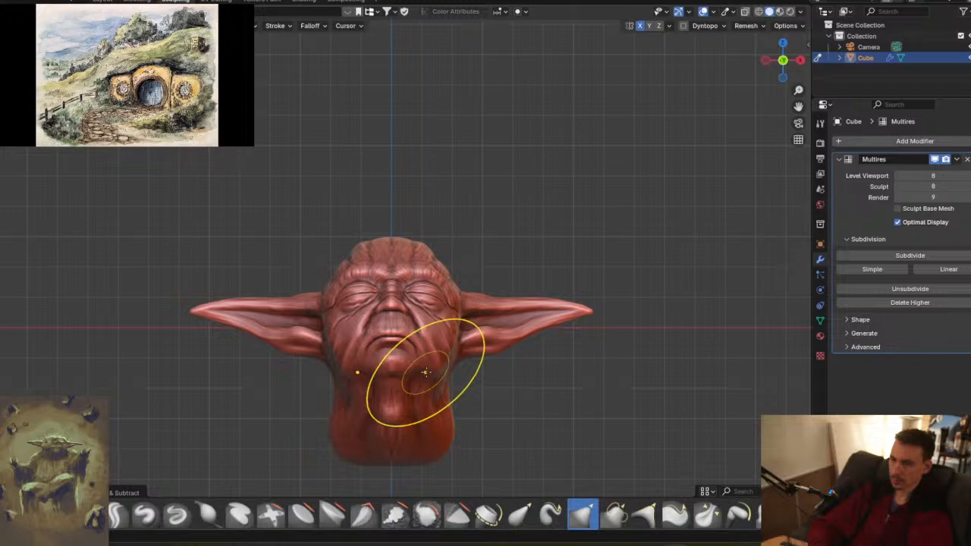
{"action": "left_click", "coordinate": [392, 373]}
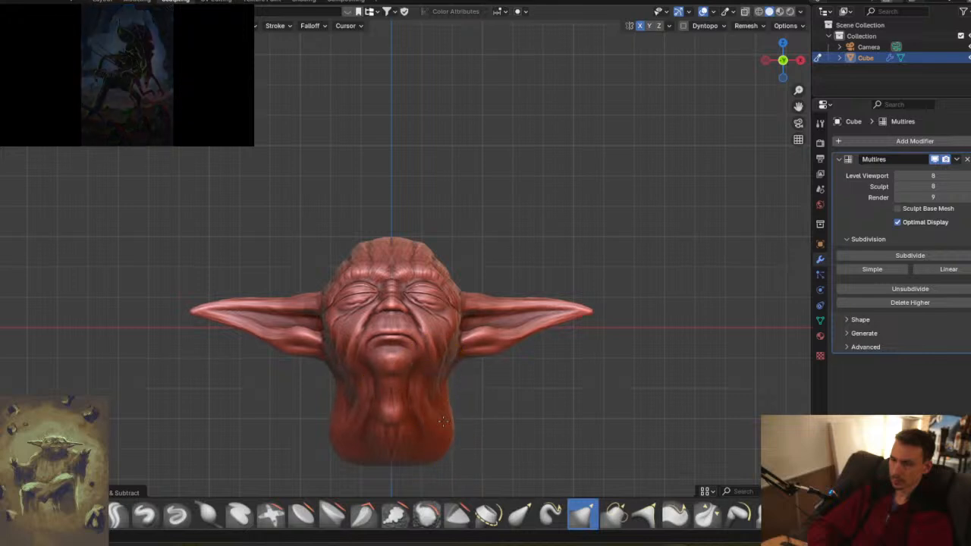
- Reshape the side of the skull behind the ears with the large Grab brush from the straight top view
{"action": "mouse_move", "coordinate": [429, 384]}
{"action": "middle_mouse_down"}
{"action": "mouse_move", "coordinate": [408, 337]}
{"action": "mouse_move", "coordinate": [418, 304]}
{"action": "middle_mouse_up"}
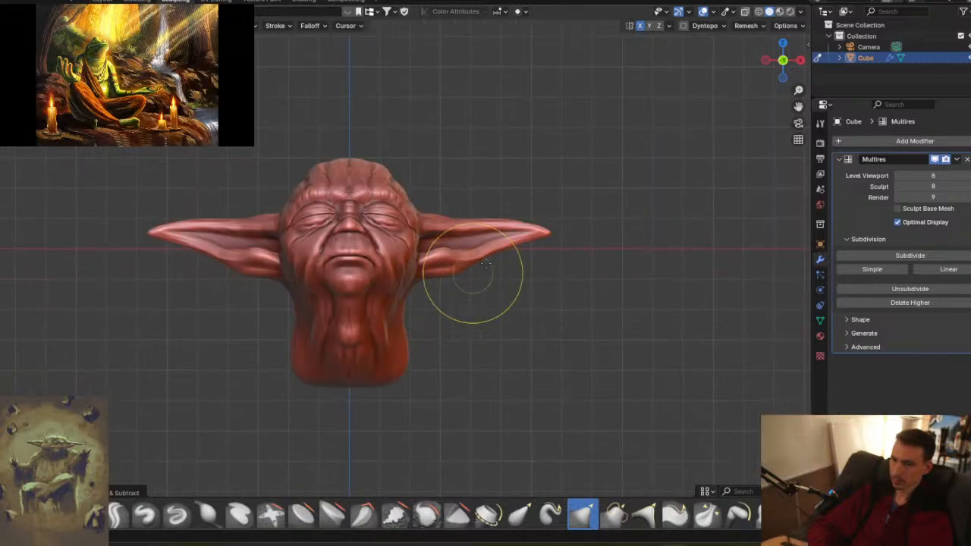
{"action": "left_click", "coordinate": [783, 60]}
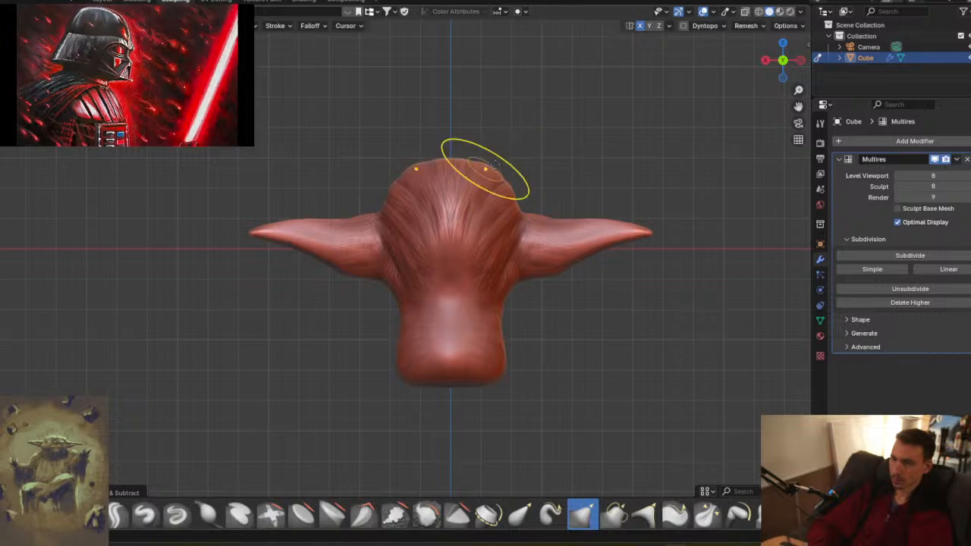
{"action": "left_click", "coordinate": [782, 44]}
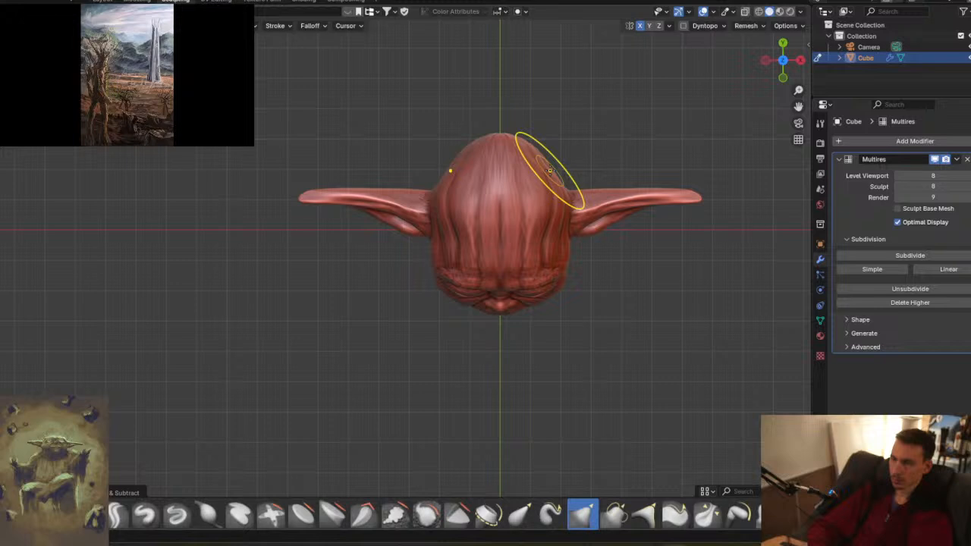
{"action": "mouse_move", "coordinate": [546, 190]}
{"action": "left_mouse_down"}
{"action": "mouse_move", "coordinate": [551, 217]}
{"action": "mouse_move", "coordinate": [567, 217]}
{"action": "left_mouse_up"}
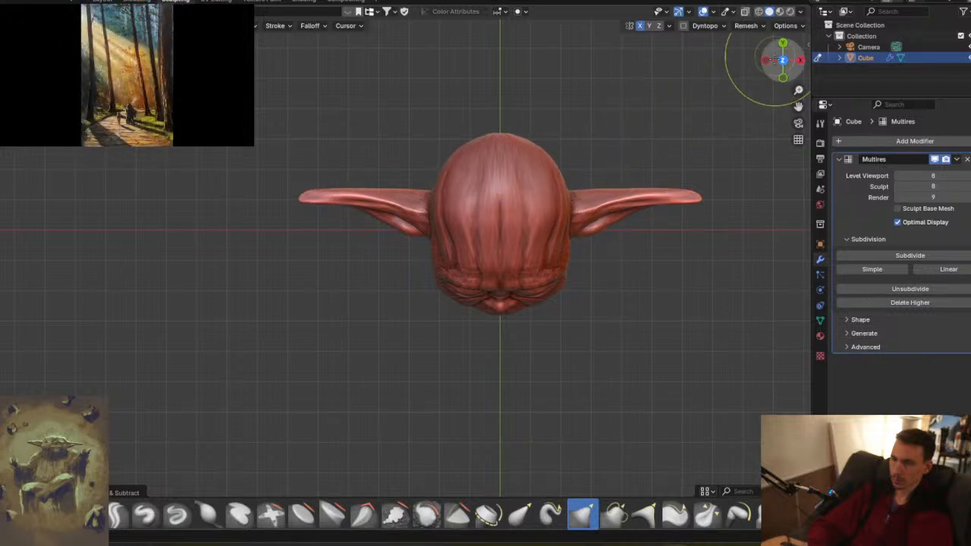
{"action": "left_click", "coordinate": [783, 76]}
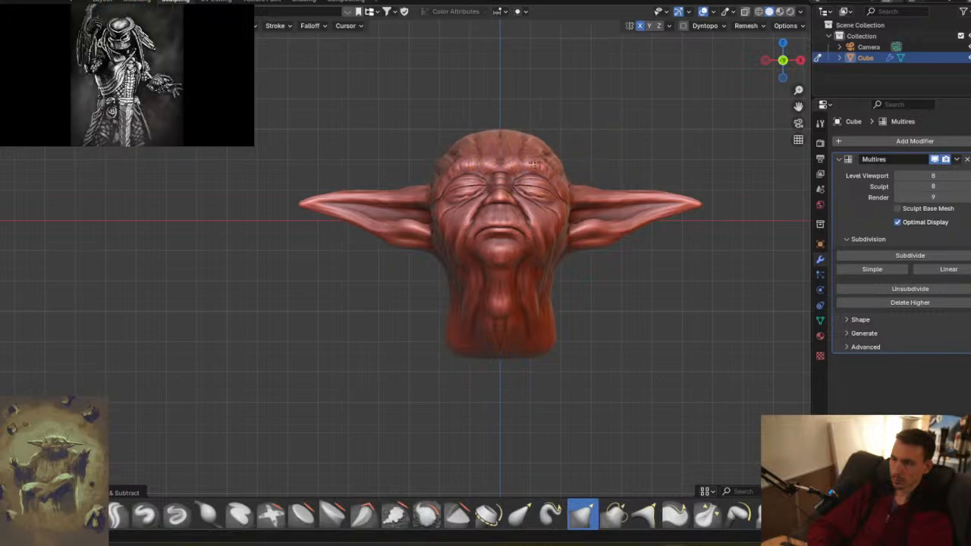
- Examine the sculpted head's overall shape from the front, both profile angles, below and at a distance
{"action": "mouse_move", "coordinate": [545, 154]}
{"action": "middle_mouse_down"}
{"action": "mouse_move", "coordinate": [546, 212]}
{"action": "mouse_move", "coordinate": [574, 189]}
{"action": "middle_mouse_up"}
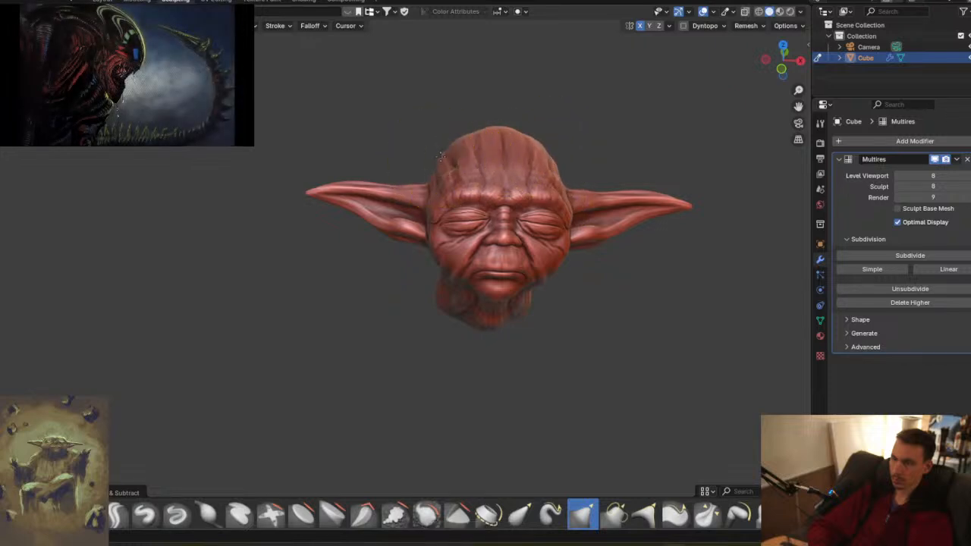
{"action": "mouse_move", "coordinate": [520, 147]}
{"action": "middle_mouse_down"}
{"action": "mouse_move", "coordinate": [518, 139]}
{"action": "mouse_move", "coordinate": [538, 169]}
{"action": "mouse_move", "coordinate": [494, 157]}
{"action": "mouse_move", "coordinate": [622, 232]}
{"action": "mouse_move", "coordinate": [569, 119]}
{"action": "mouse_move", "coordinate": [537, 150]}
{"action": "middle_mouse_up"}
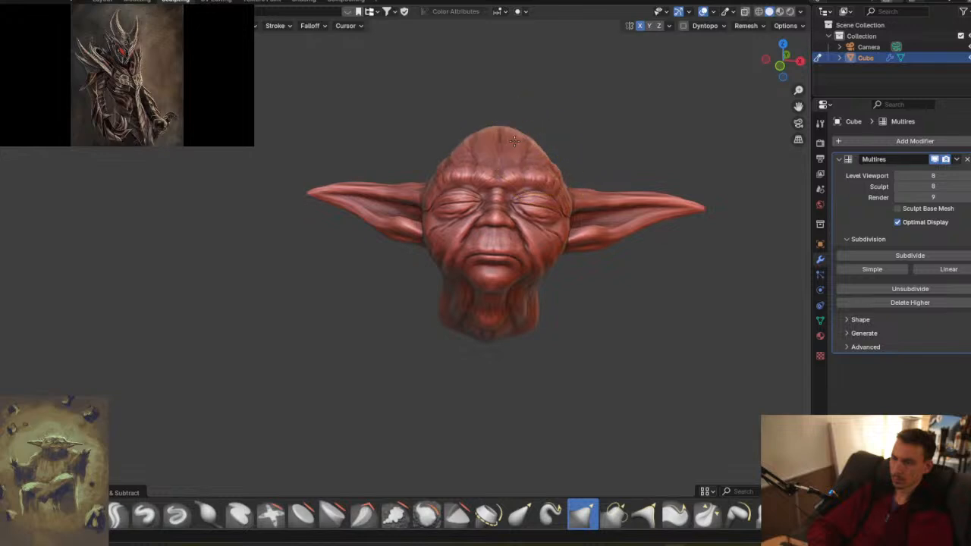
{"action": "middle_click_drag", "start_coordinate": [588, 178], "coordinate": [534, 184]}
{"action": "middle_click_drag", "start_coordinate": [478, 239], "coordinate": [538, 199]}
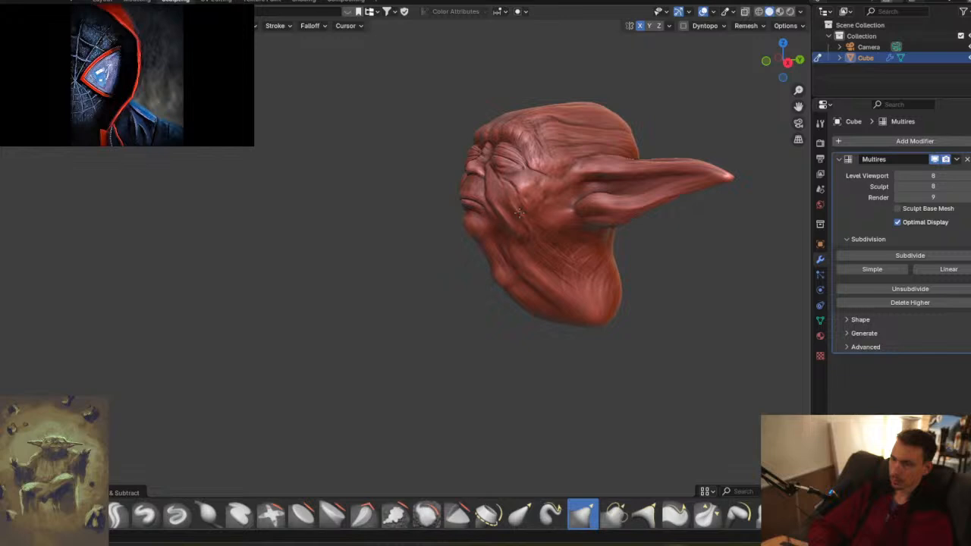
{"action": "middle_click_drag", "start_coordinate": [517, 215], "coordinate": [555, 225]}
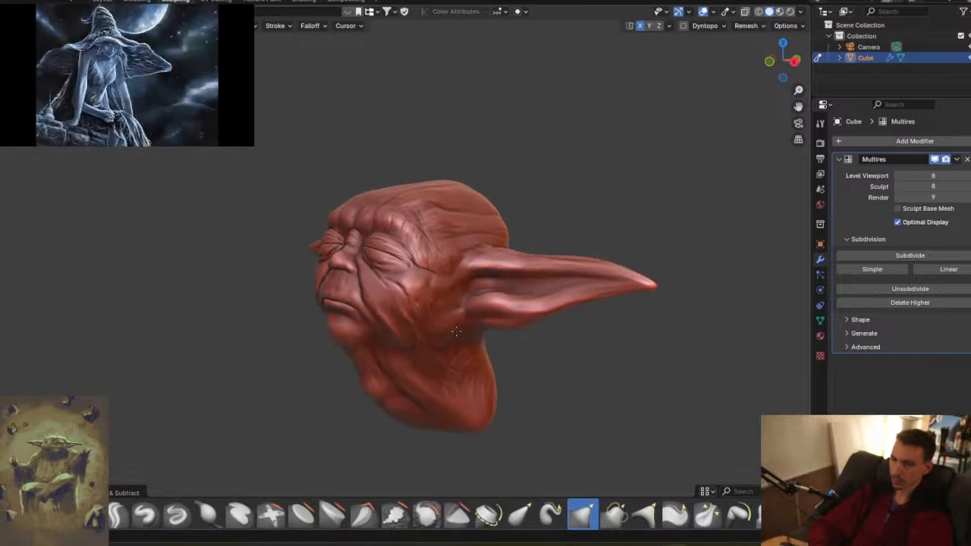
{"action": "middle_click_drag", "start_coordinate": [454, 332], "coordinate": [516, 321]}
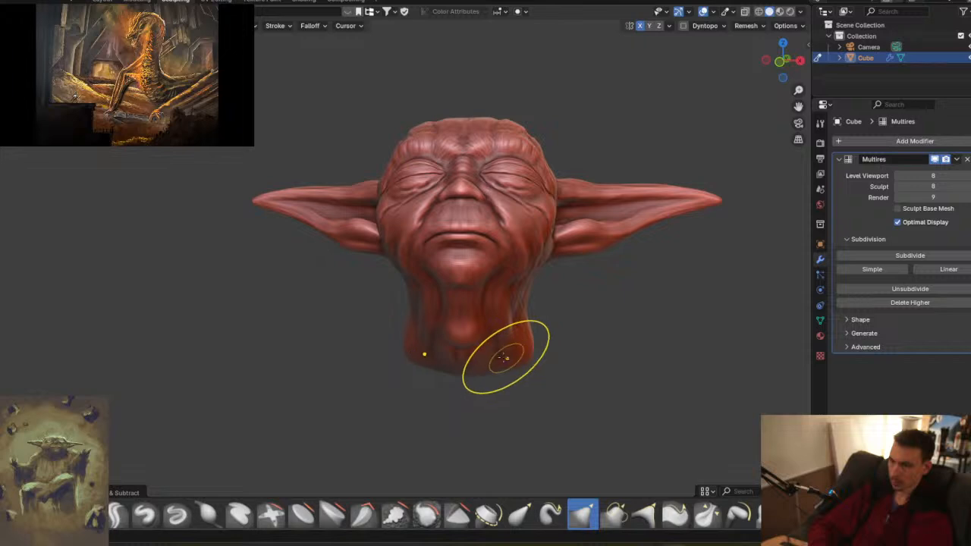
{"action": "middle_click_drag", "start_coordinate": [509, 362], "coordinate": [516, 325]}
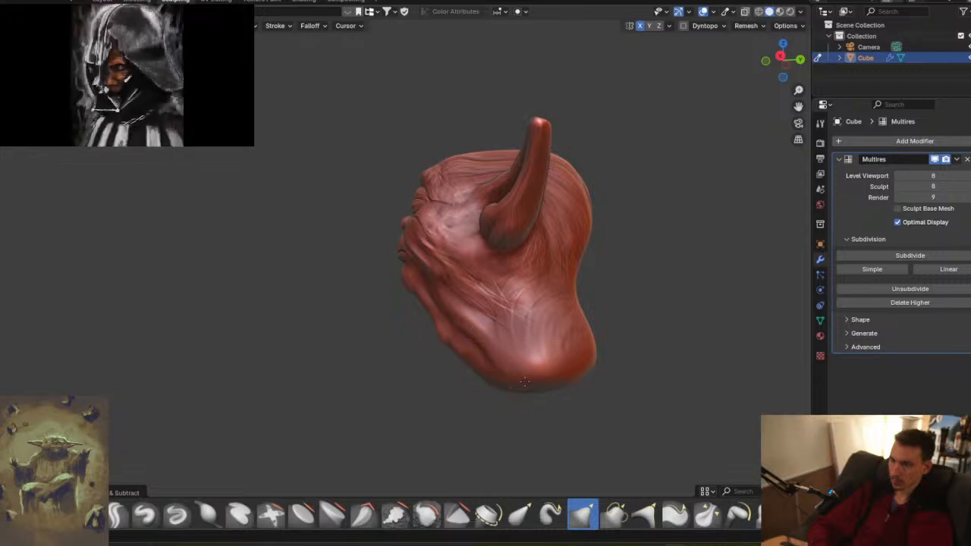
{"action": "middle_click_drag", "start_coordinate": [479, 385], "coordinate": [392, 231]}
{"action": "scroll", "coordinate": [447, 296], "scroll_direction": "down", "scroll_amount": 4}
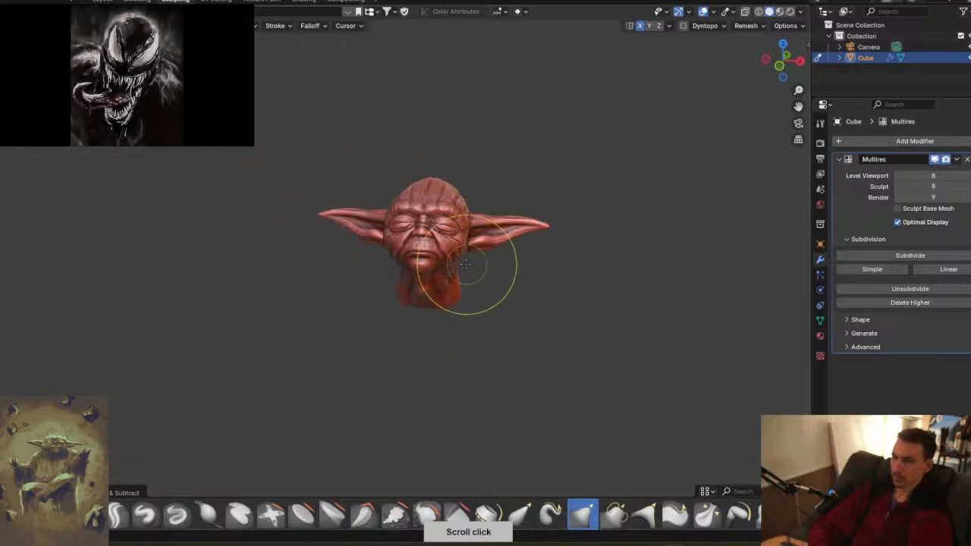
{"action": "middle_click_drag", "start_coordinate": [471, 286], "coordinate": [494, 273]}
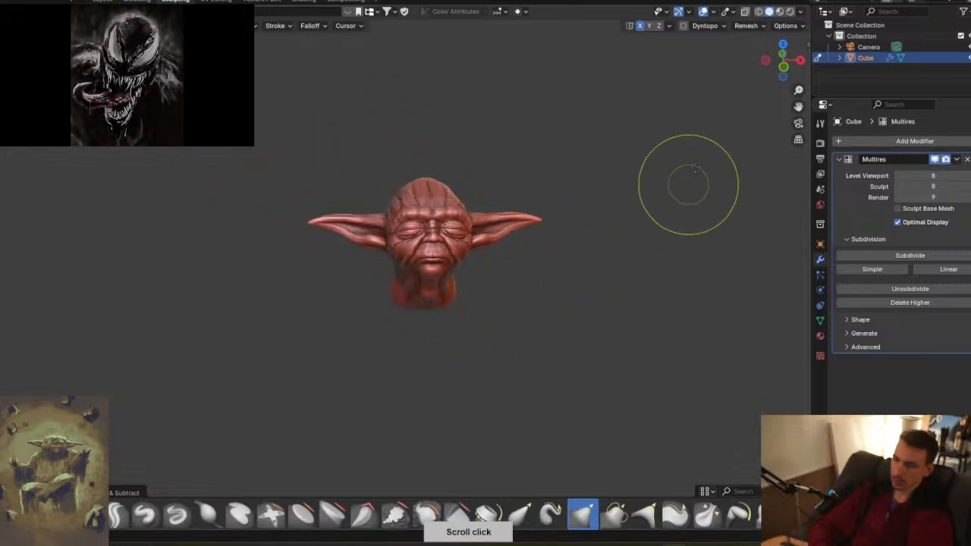
{"action": "middle_click_drag", "start_coordinate": [562, 245], "coordinate": [496, 242]}
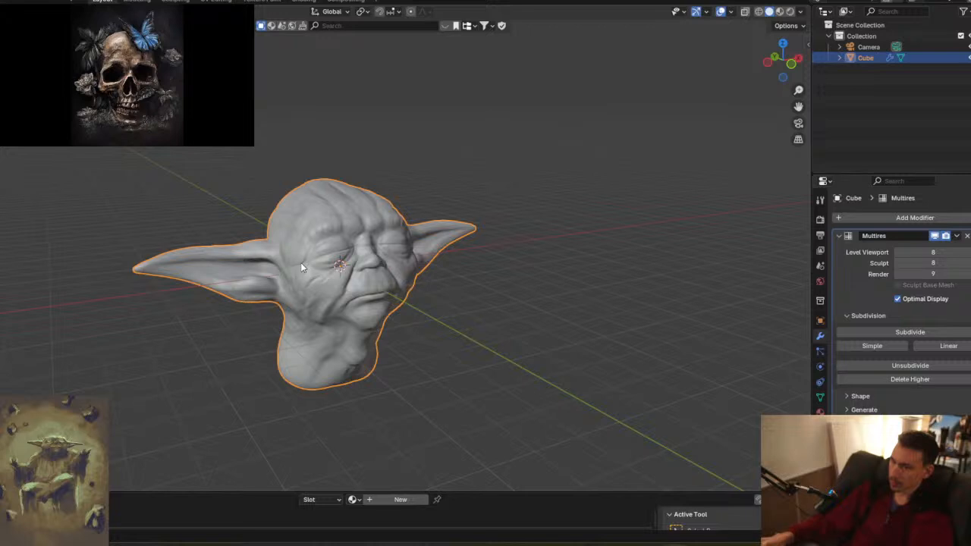
- In the Layout workspace, raise the Yoda head along the Z axis well above the world origin
{"action": "scroll", "coordinate": [250, 277], "scroll_direction": "down", "scroll_amount": 5}
{"action": "middle_click_drag", "start_coordinate": [414, 293], "coordinate": [448, 237]}
{"action": "key", "text": "g"}
{"action": "key", "text": "z"}
{"action": "left_click", "coordinate": [471, 95]}
{"action": "scroll", "coordinate": [436, 182], "scroll_direction": "down", "scroll_amount": 2}
{"action": "middle_click_drag", "start_coordinate": [442, 169], "coordinate": [402, 222]}
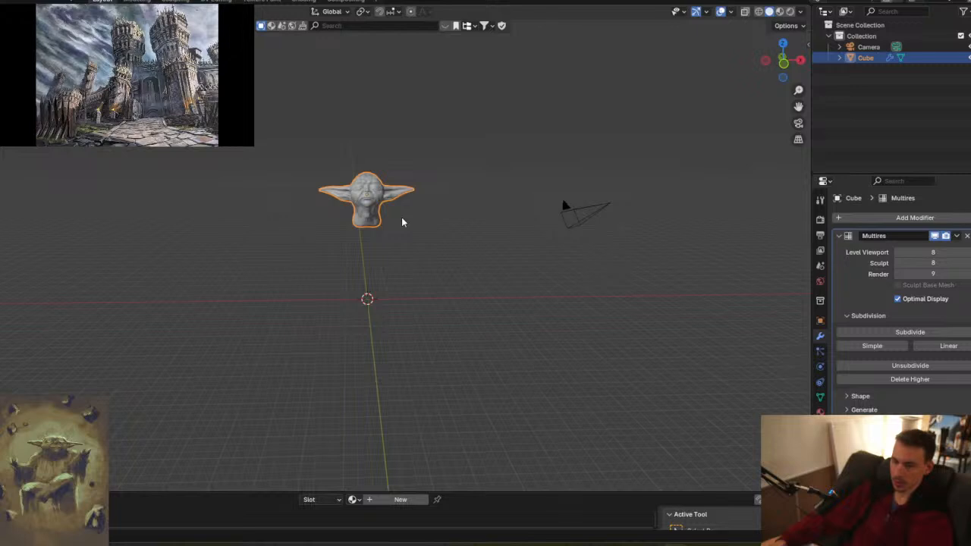
- Add a mesh cube at the world origin and scale it up to a body-sized block
{"action": "key", "text": "alt+a"}
{"action": "key", "text": "shift+a"}
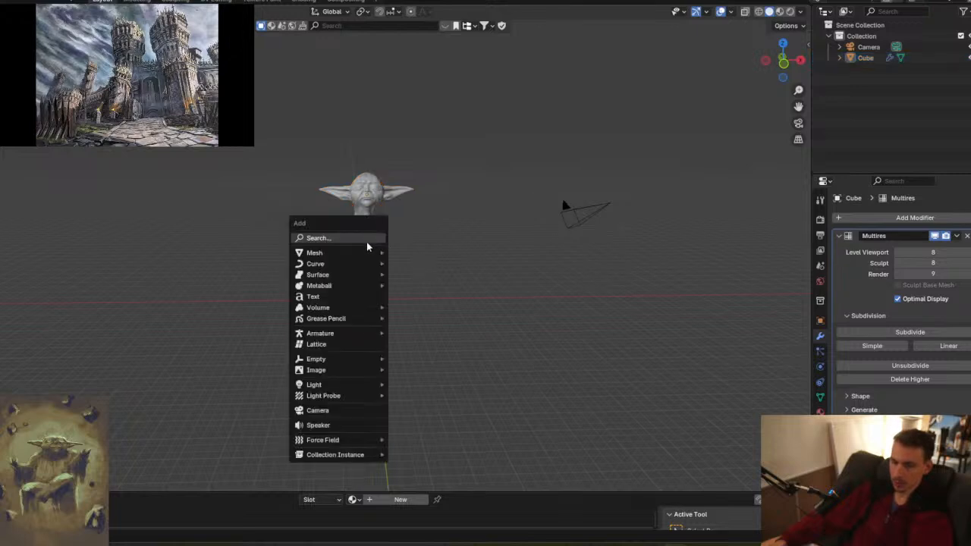
{"action": "mouse_move", "coordinate": [357, 252]}
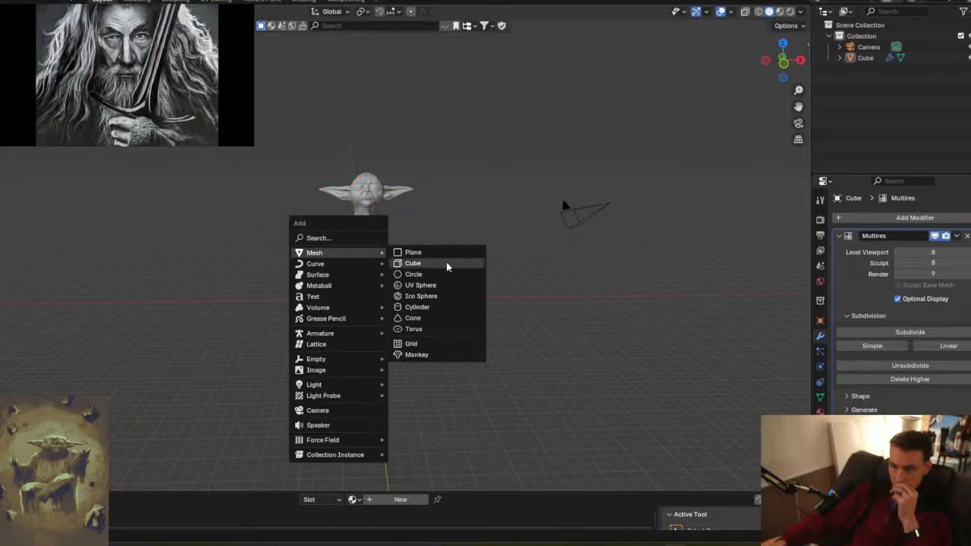
{"action": "left_click", "coordinate": [412, 263]}
{"action": "key", "text": "s"}
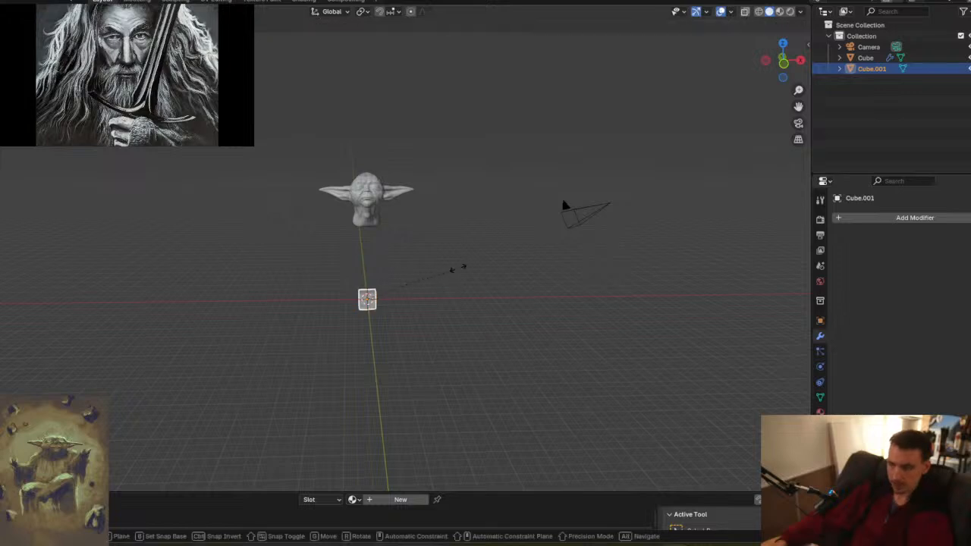
- Raise the cube along the Z axis so its top meets the base of the neck
{"action": "key", "text": "g"}
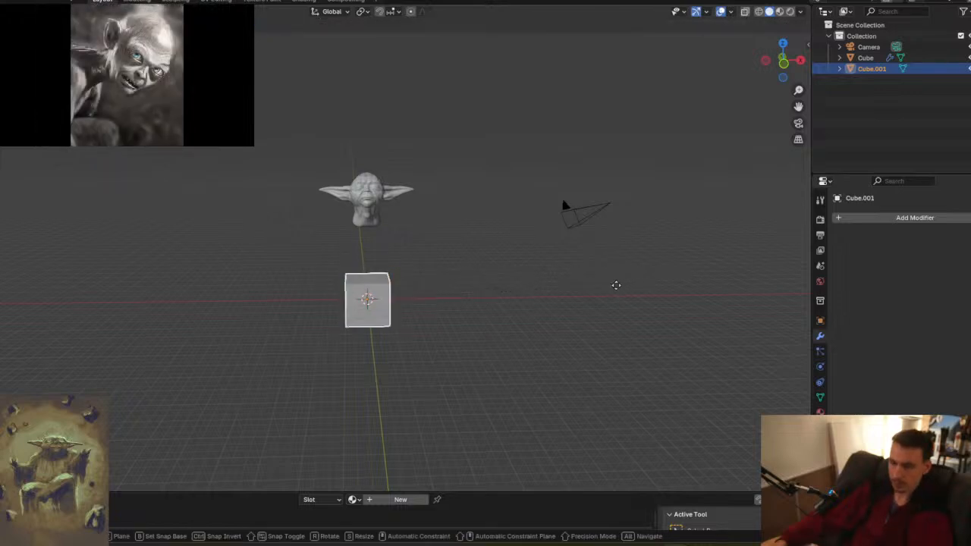
{"action": "key", "text": "z"}
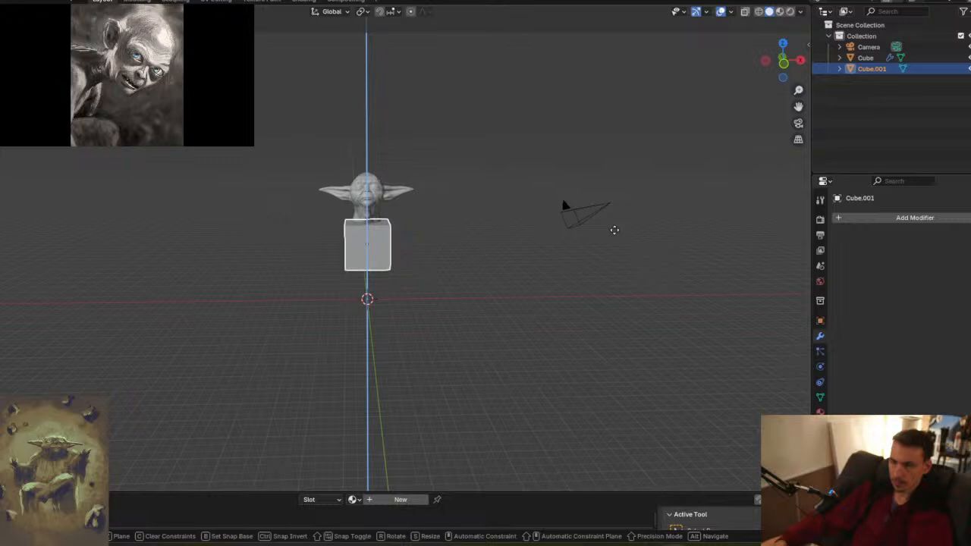
{"action": "left_click", "coordinate": [614, 229]}
- Reposition the camera with walk navigation to frame the Yoda head and cube from a front three-quarter angle
{"action": "mouse_move", "coordinate": [475, 268]}
{"action": "middle_mouse_down"}
{"action": "mouse_move", "coordinate": [384, 265]}
{"action": "mouse_move", "coordinate": [486, 272]}
{"action": "middle_mouse_up"}
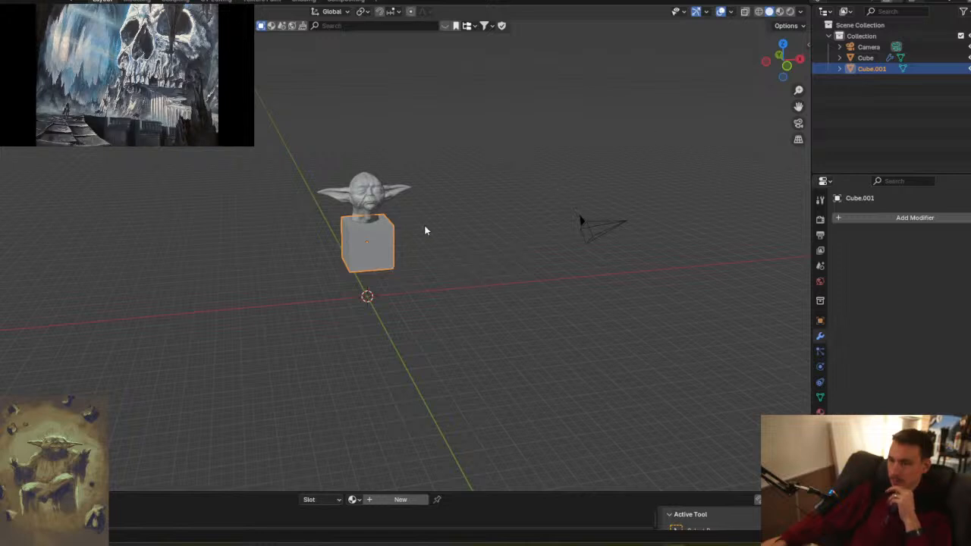
{"action": "scroll", "coordinate": [460, 216], "scroll_direction": "up", "scroll_amount": 2}
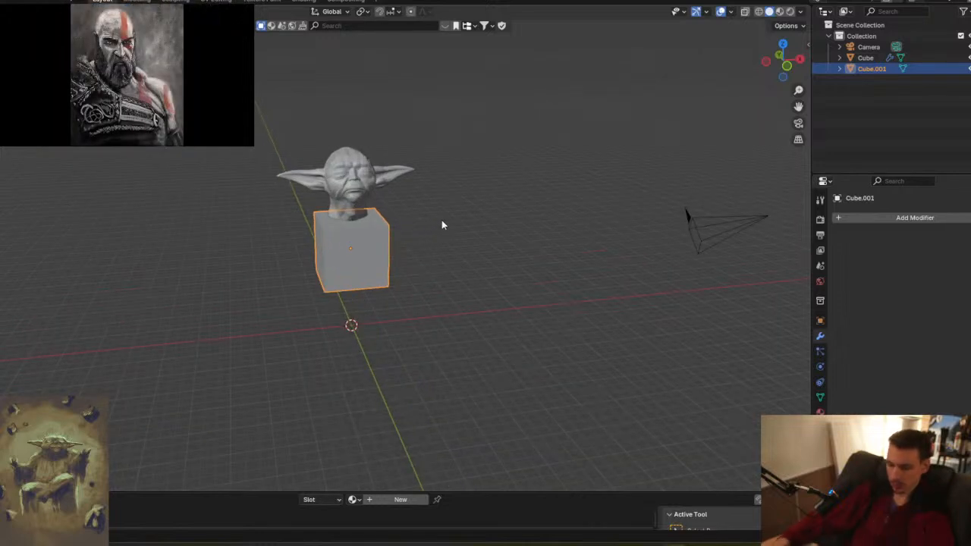
{"action": "key", "text": "KP_0"}
{"action": "key", "text": "shift+grave"}
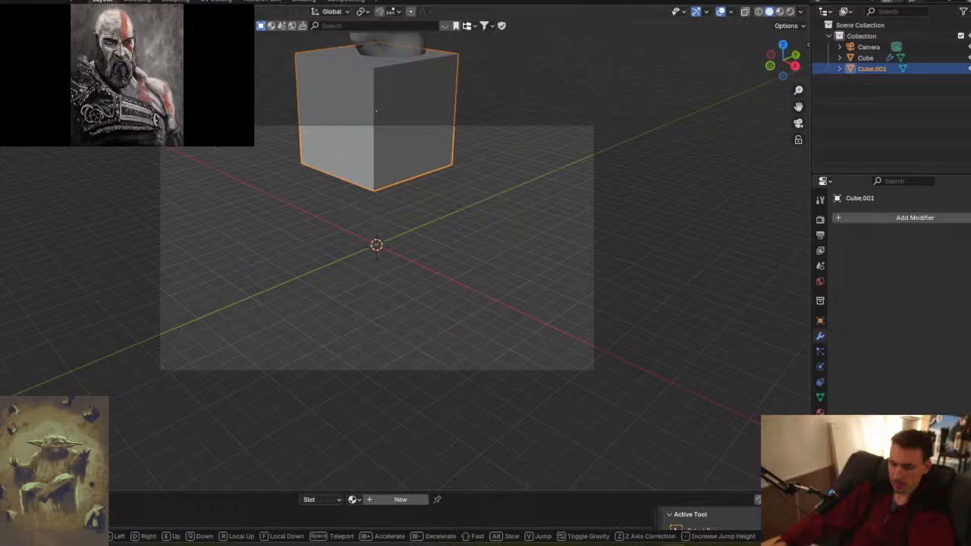
{"action": "key", "text": "a"}
{"action": "key", "text": "w"}
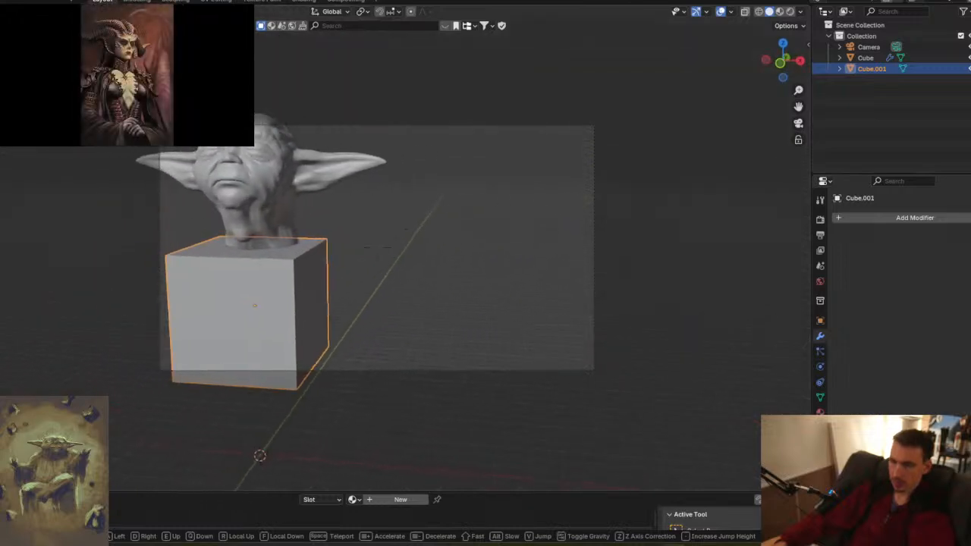
{"action": "key", "text": "a"}
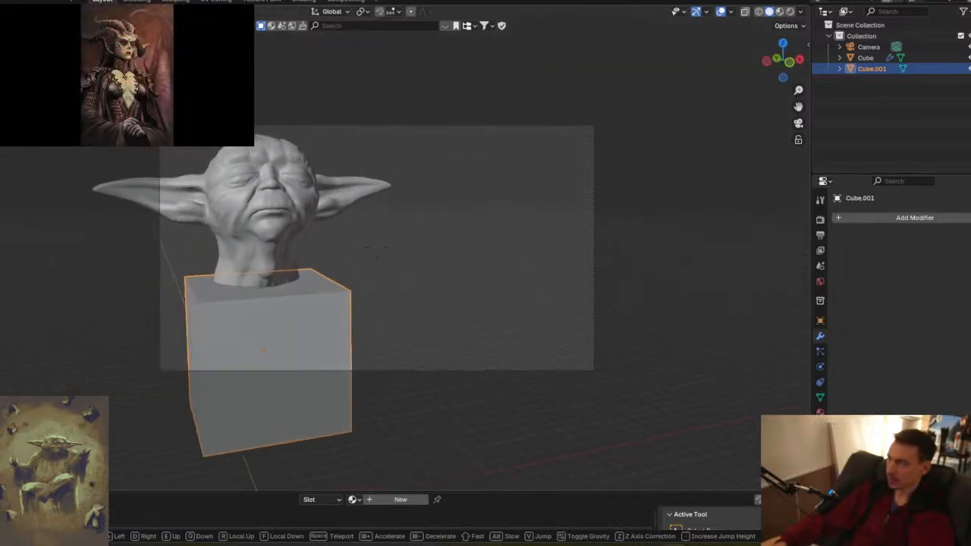
{"action": "key", "text": "s"}
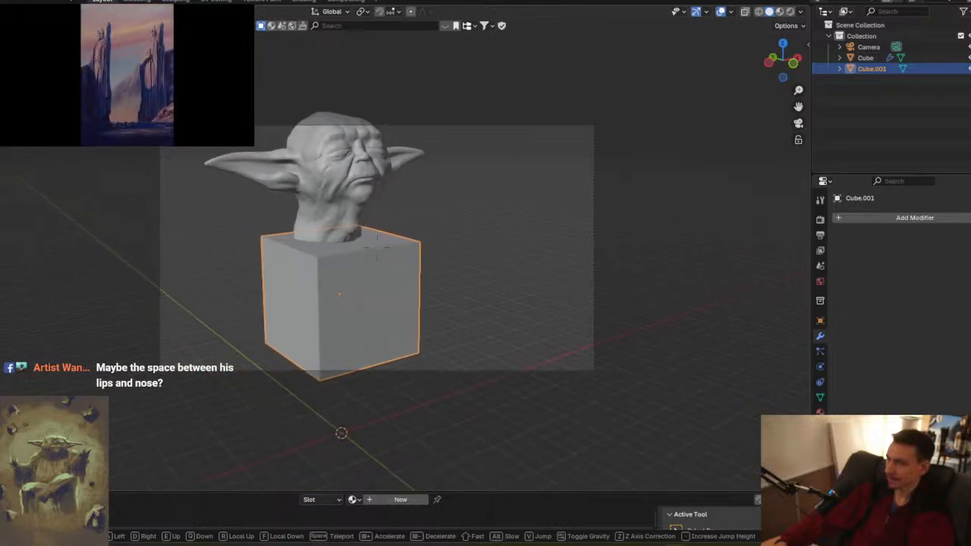
{"action": "key", "text": "w"}
{"action": "key", "text": "d"}
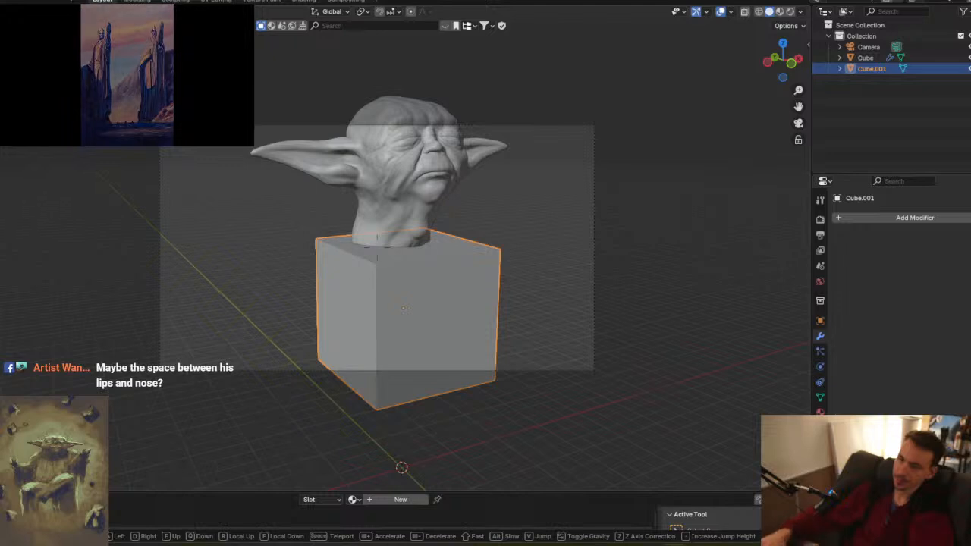
{"action": "key", "text": "s"}
{"action": "key", "text": "s"}
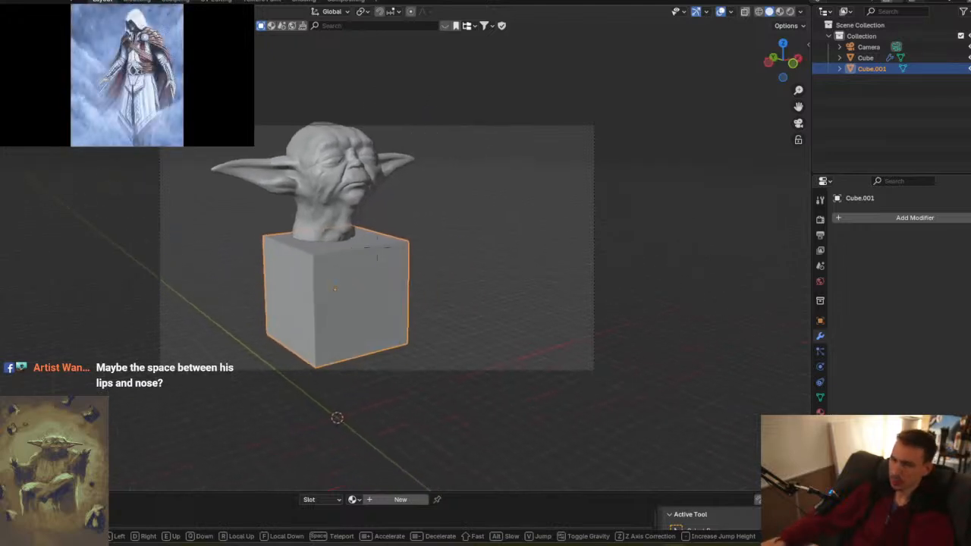
{"action": "key", "text": "a"}
{"action": "key", "text": "w"}
{"action": "key", "text": "s"}
{"action": "key", "text": "a"}
{"action": "key", "text": "s"}
{"action": "key", "text": "w"}
{"action": "key", "text": "s"}
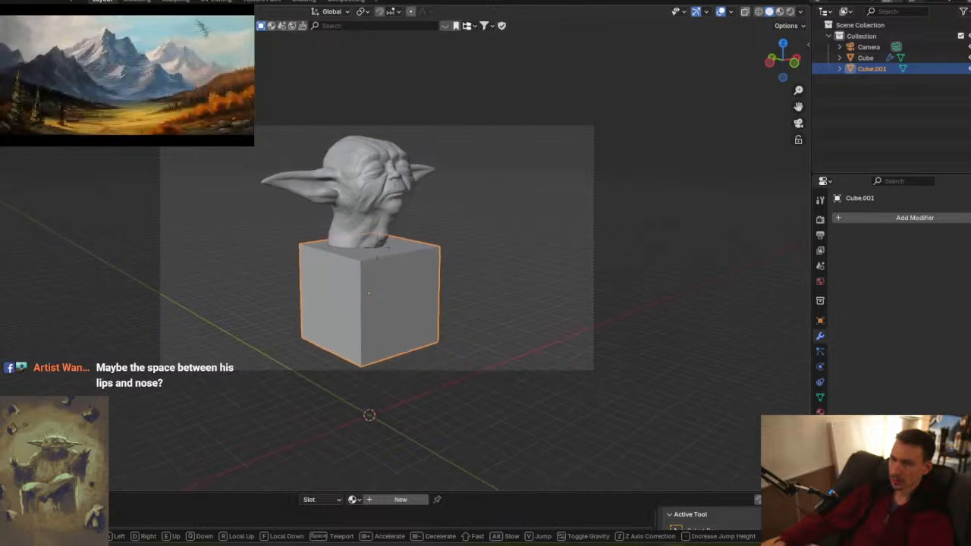
{"action": "left_click", "coordinate": [433, 221]}
{"action": "key", "text": "KP_0"}
- Add a point light to the scene at the world origin
{"action": "scroll", "coordinate": [432, 221], "scroll_direction": "down", "scroll_amount": 5}
{"action": "middle_click_drag", "start_coordinate": [431, 223], "coordinate": [402, 273]}
{"action": "key", "text": "shift+a"}
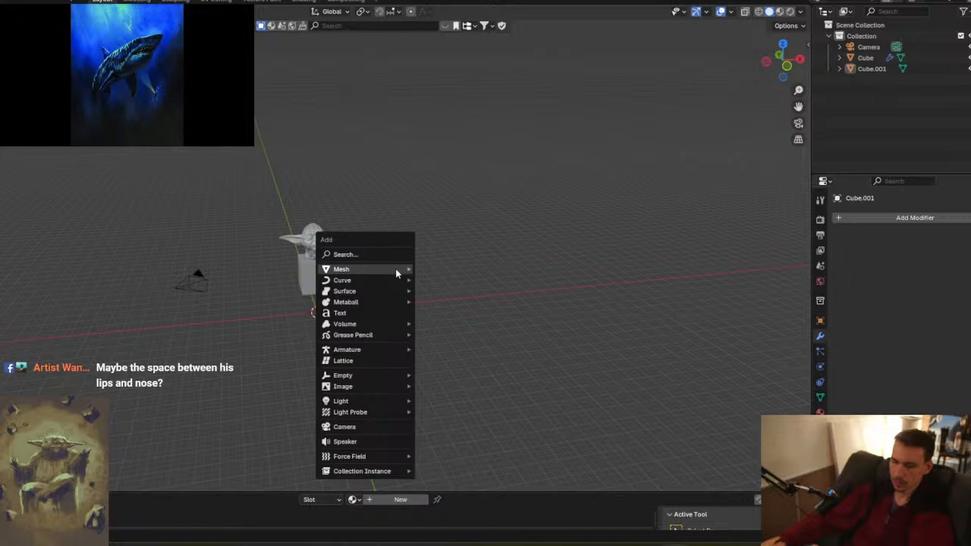
{"action": "mouse_move", "coordinate": [387, 400]}
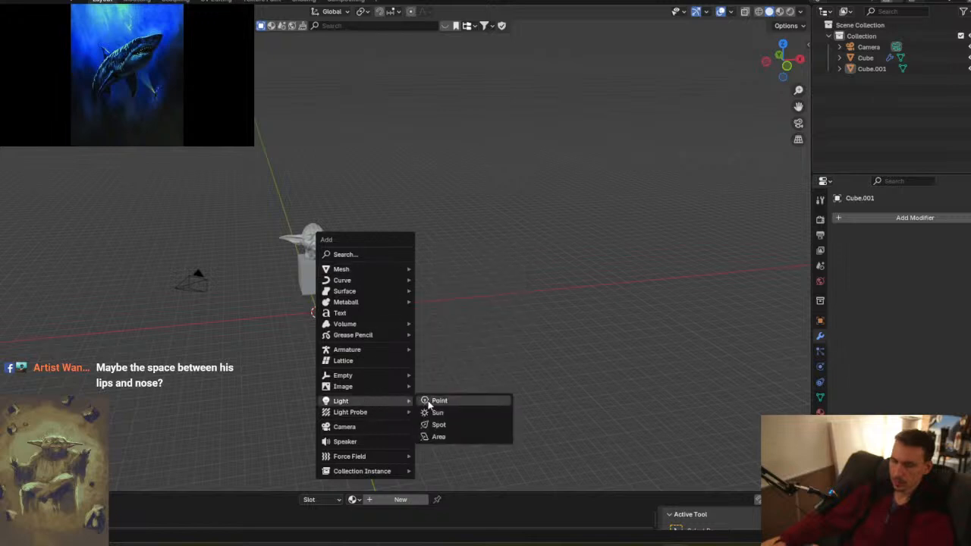
{"action": "left_click", "coordinate": [438, 401]}
- Move the point light up beside the head and slightly in front of the face
{"action": "middle_click_drag", "start_coordinate": [406, 310], "coordinate": [406, 329]}
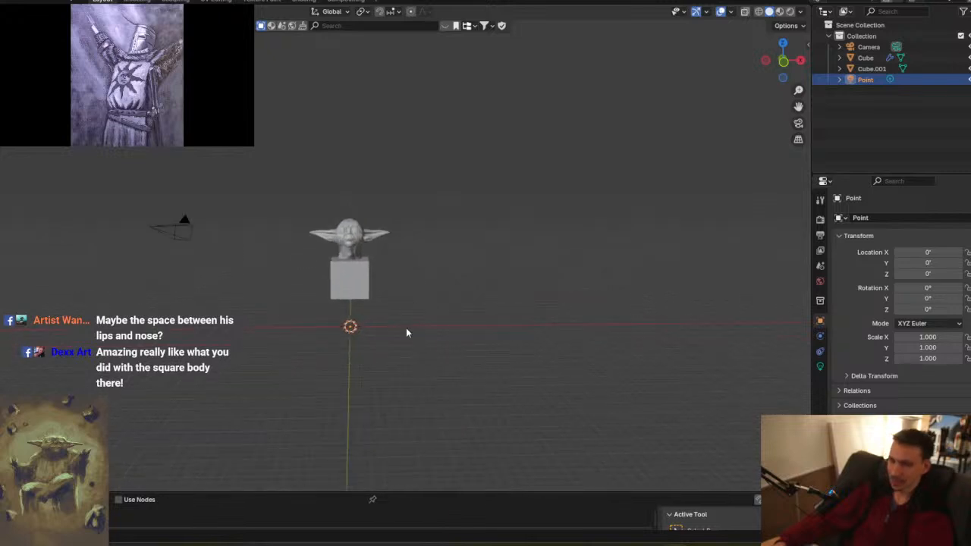
{"action": "key", "text": "g"}
{"action": "left_click", "coordinate": [476, 221]}
{"action": "middle_click_drag", "start_coordinate": [470, 235], "coordinate": [431, 280]}
{"action": "key", "text": "g"}
{"action": "left_click", "coordinate": [581, 366]}
{"action": "key", "text": "g"}
{"action": "left_click", "coordinate": [434, 253]}
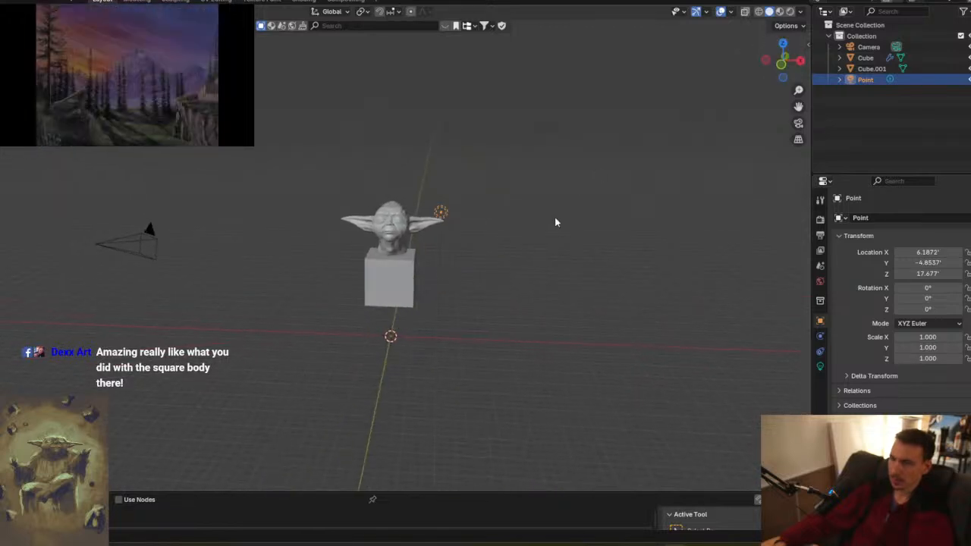
- Switch the viewport to Material Preview shading and set the point light's power to 100 W
{"action": "left_click", "coordinate": [779, 13]}
{"action": "mouse_move", "coordinate": [484, 238]}
{"action": "middle_mouse_down"}
{"action": "mouse_move", "coordinate": [424, 260]}
{"action": "mouse_move", "coordinate": [526, 309]}
{"action": "mouse_move", "coordinate": [541, 273]}
{"action": "middle_mouse_up"}
{"action": "left_click", "coordinate": [820, 367]}
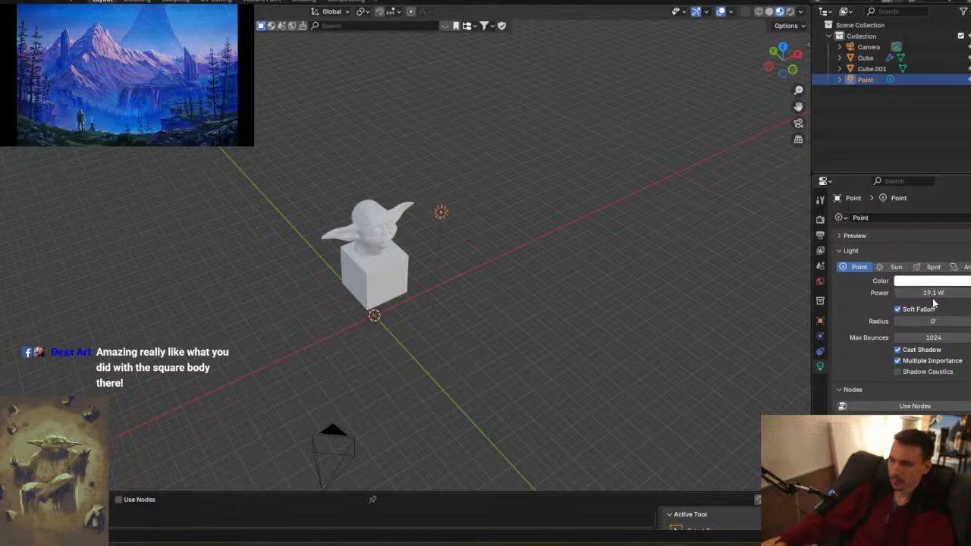
{"action": "double_click", "coordinate": [935, 293]}
{"action": "type", "text": "100"}
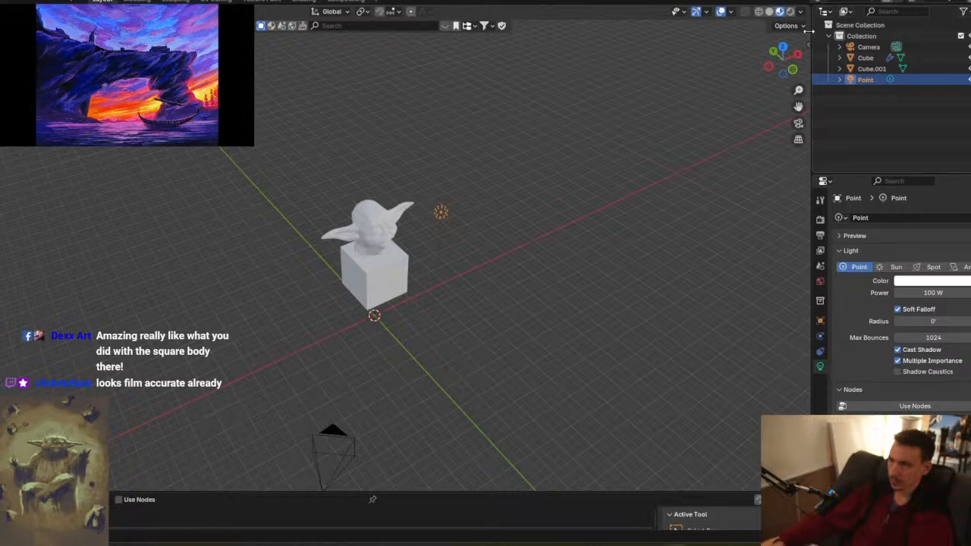
- View the scene through the camera in Rendered shading, and turn off Scene Lights and Scene World for the viewport
{"action": "key", "text": "KP_0"}
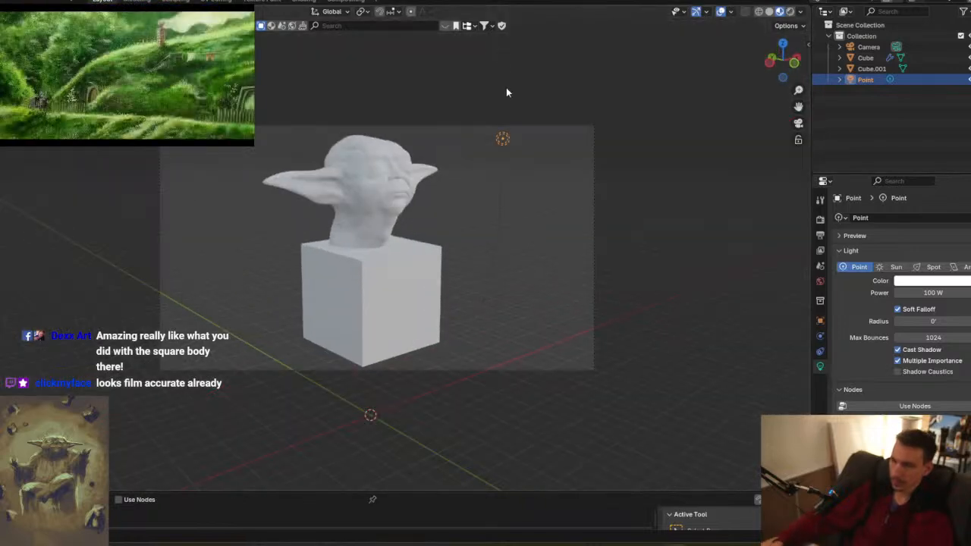
{"action": "left_click", "coordinate": [792, 11]}
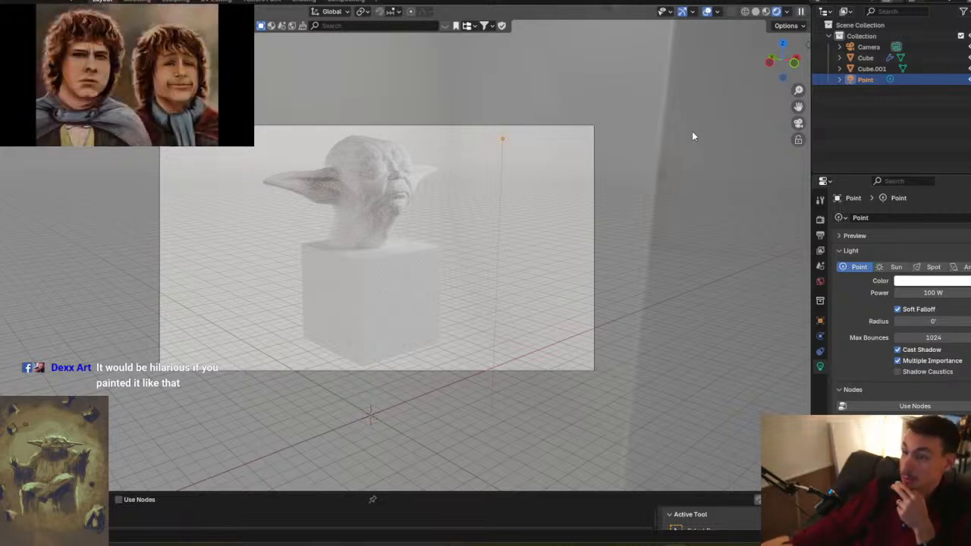
{"action": "left_click", "coordinate": [788, 13]}
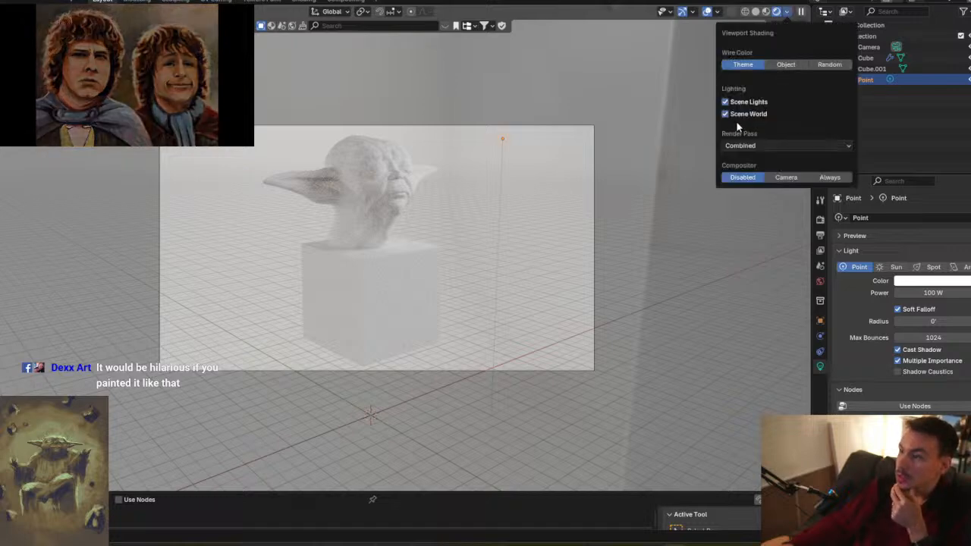
{"action": "left_click", "coordinate": [725, 102]}
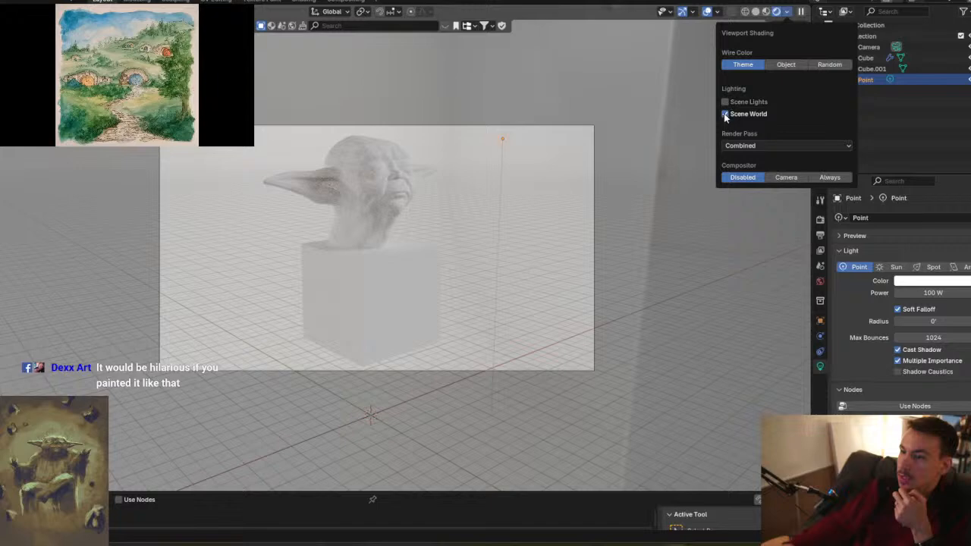
{"action": "left_click", "coordinate": [725, 114]}
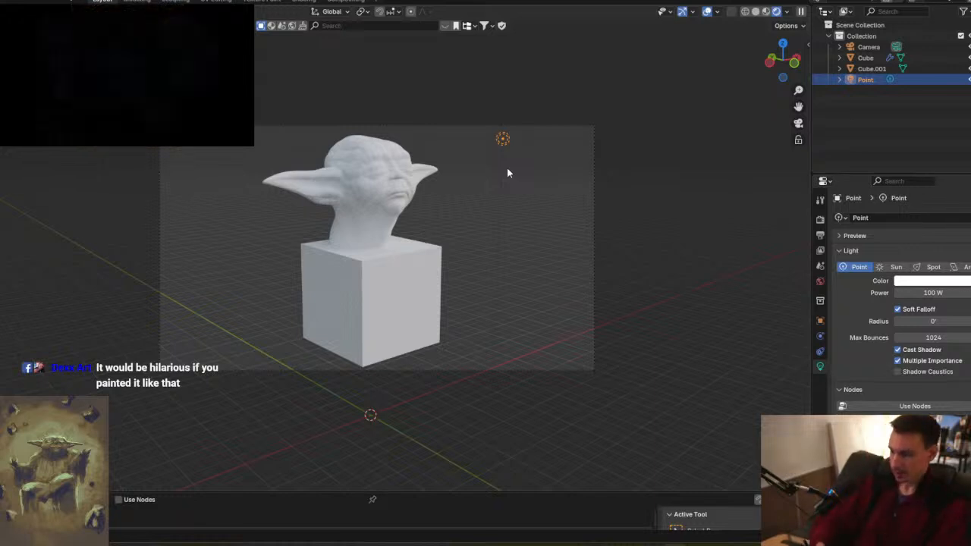
- Leave the camera view and return the viewport to Solid shading
{"action": "key", "text": "KP_0"}
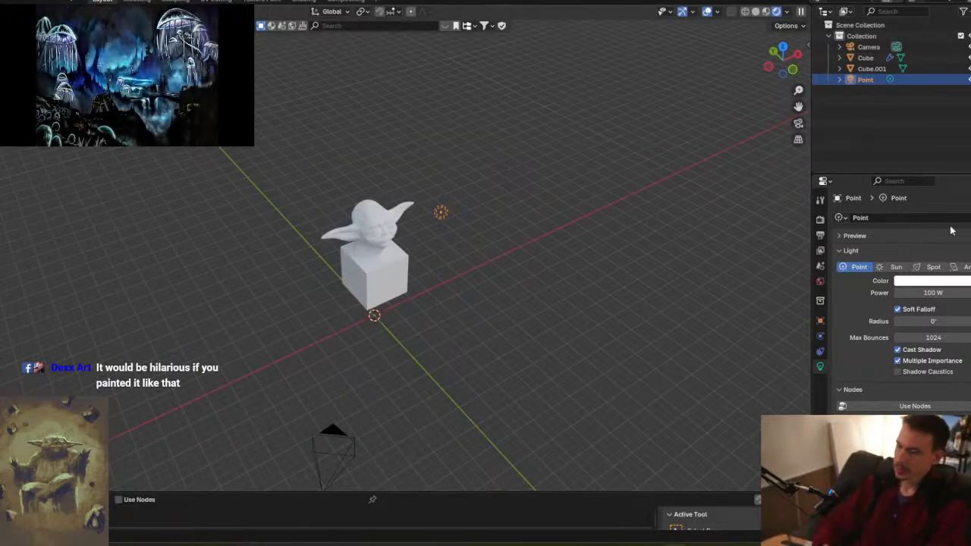
{"action": "left_click", "coordinate": [755, 13]}
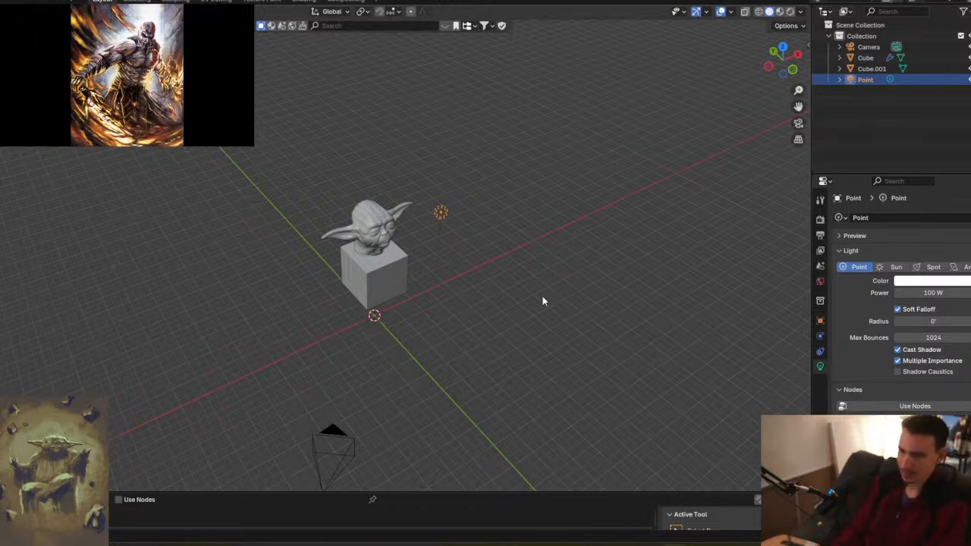
- Add a Multiresolution modifier to the cube body beneath the Yoda head
{"action": "middle_click_drag", "start_coordinate": [455, 339], "coordinate": [410, 260]}
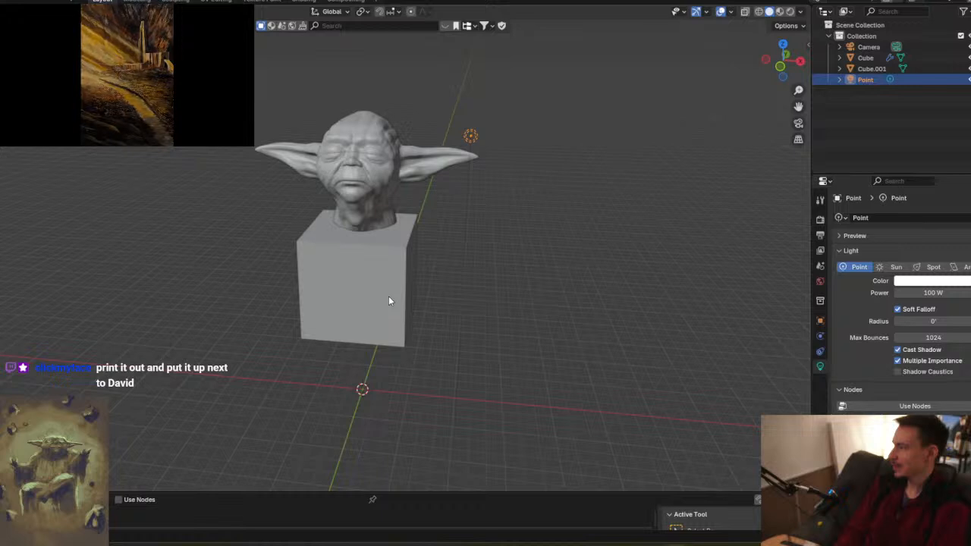
{"action": "middle_click_drag", "start_coordinate": [366, 297], "coordinate": [463, 296]}
{"action": "left_click", "coordinate": [463, 296]}
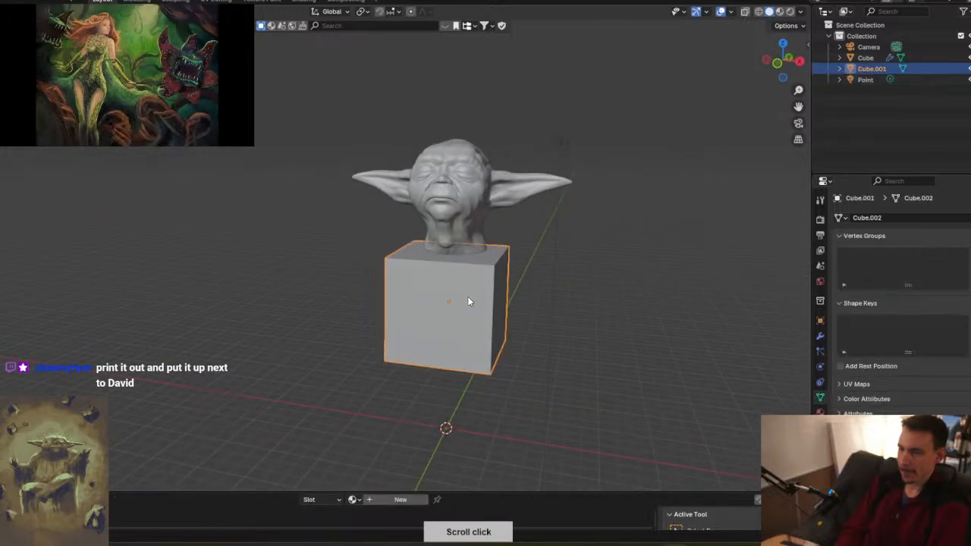
{"action": "left_click", "coordinate": [821, 336]}
{"action": "left_click", "coordinate": [899, 219]}
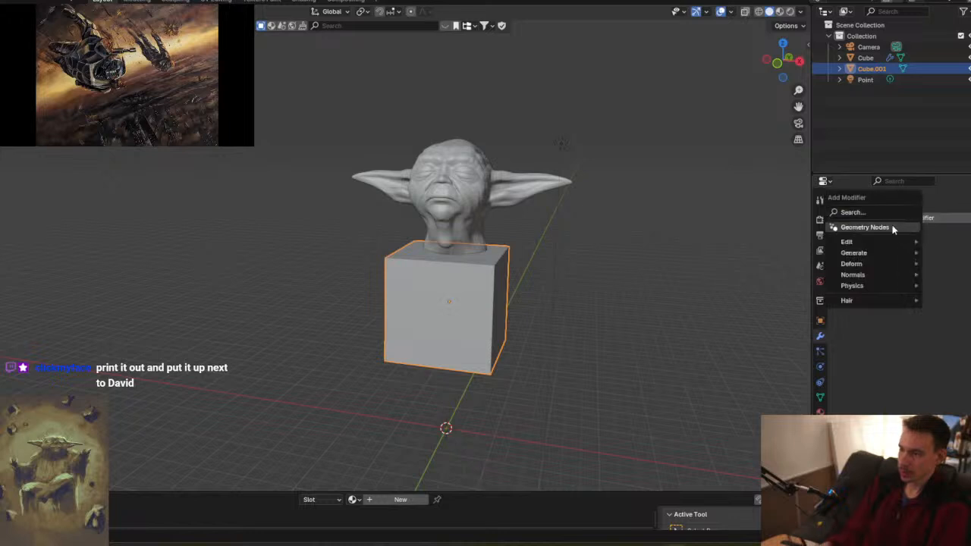
{"action": "type", "text": "mul"}
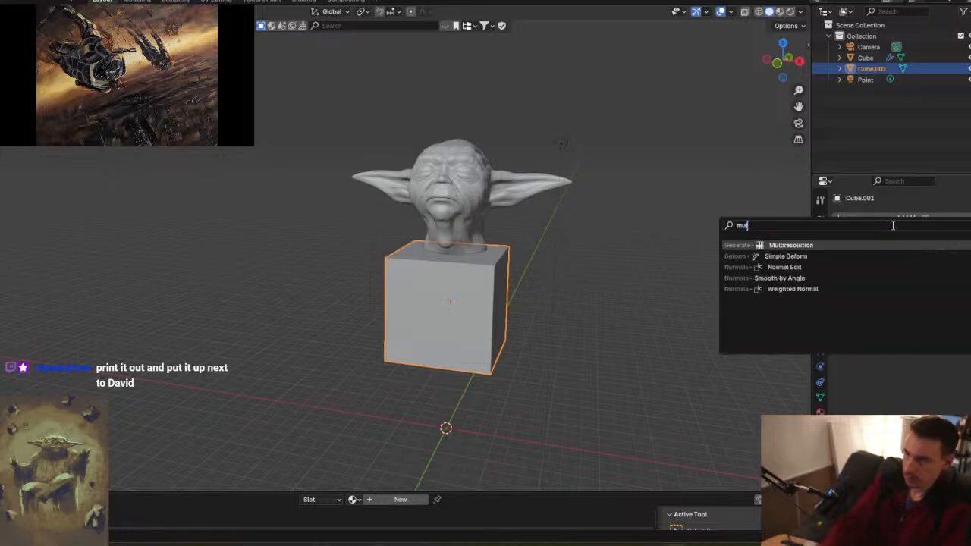
{"action": "key", "text": "Return"}
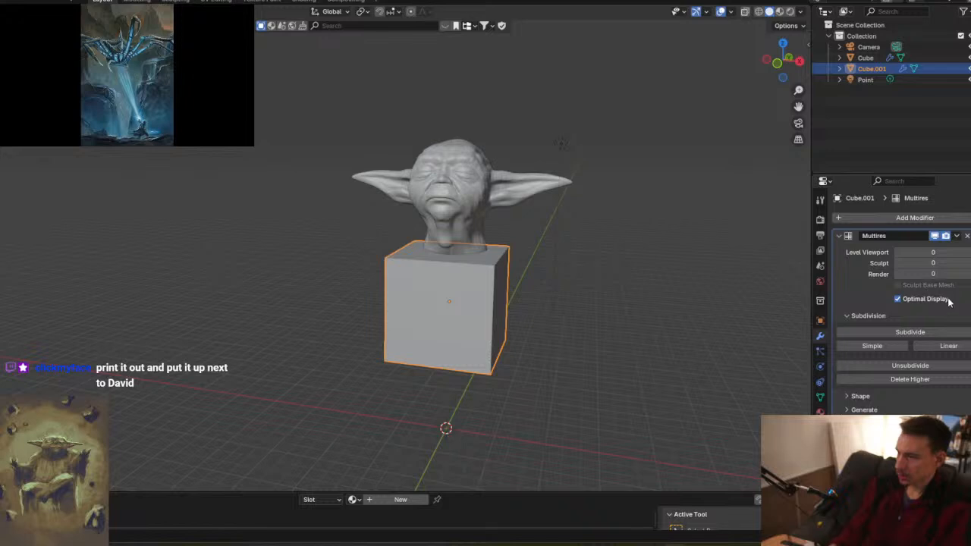
- Subdivide the cube body's Multiresolution modifier seven times to round it into a sphere
{"action": "left_click", "coordinate": [914, 333]}
{"action": "left_click", "coordinate": [922, 332]}
{"action": "left_click", "coordinate": [921, 337]}
{"action": "left_click", "coordinate": [920, 338]}
{"action": "left_click", "coordinate": [921, 330]}
{"action": "left_click", "coordinate": [921, 331]}
{"action": "left_click", "coordinate": [924, 331]}
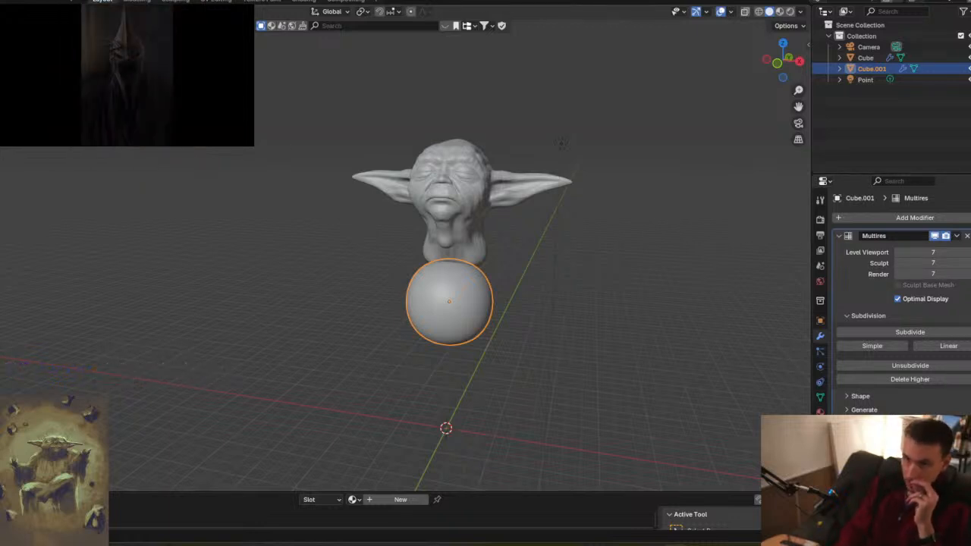
- In the Sculpting workspace, lower the body's Multires sculpt level to 2 and its viewport level to 3
{"action": "left_click", "coordinate": [171, 1]}
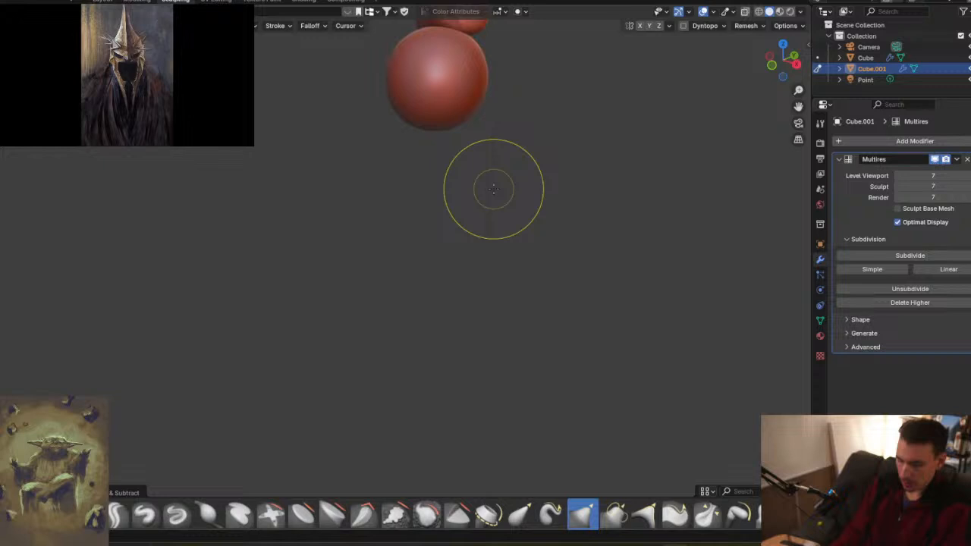
{"action": "mouse_move", "coordinate": [481, 162]}
{"action": "middle_mouse_down"}
{"action": "mouse_move", "coordinate": [437, 343]}
{"action": "mouse_move", "coordinate": [529, 256]}
{"action": "mouse_move", "coordinate": [485, 308]}
{"action": "middle_mouse_up"}
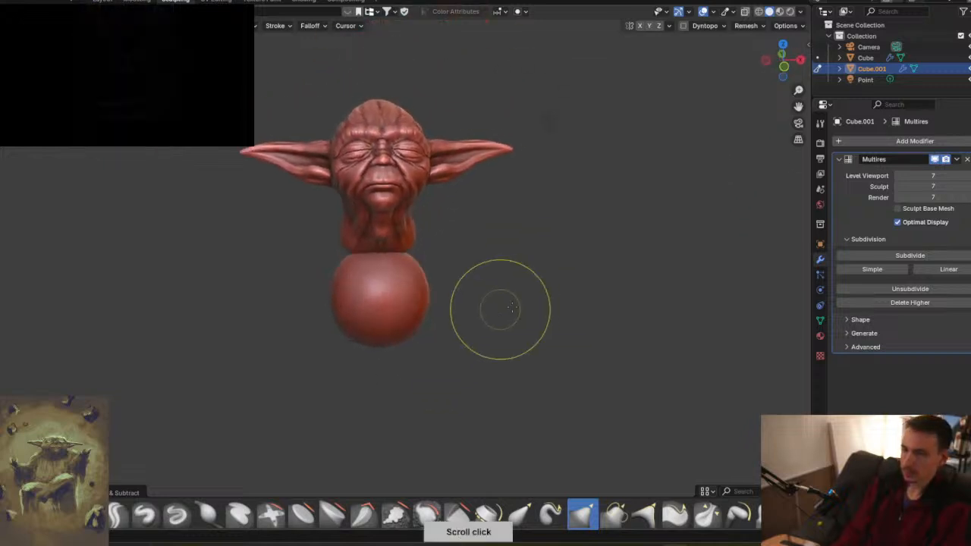
{"action": "mouse_move", "coordinate": [900, 186]}
{"action": "left_mouse_down"}
{"action": "mouse_move", "coordinate": [880, 187]}
{"action": "mouse_move", "coordinate": [890, 205]}
{"action": "left_mouse_up"}
{"action": "left_click", "coordinate": [899, 175]}
{"action": "left_click", "coordinate": [898, 175]}
{"action": "left_click", "coordinate": [899, 175]}
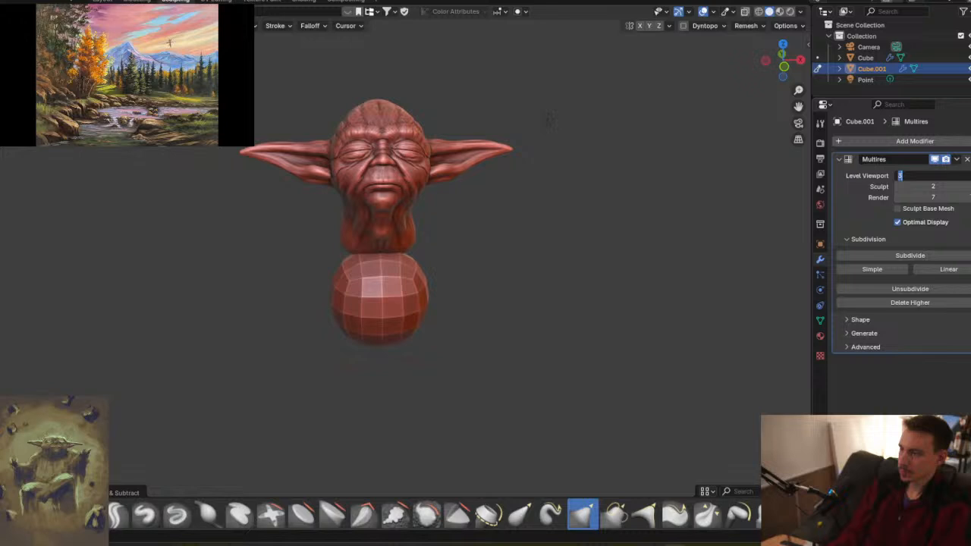
{"action": "key", "text": "Return"}
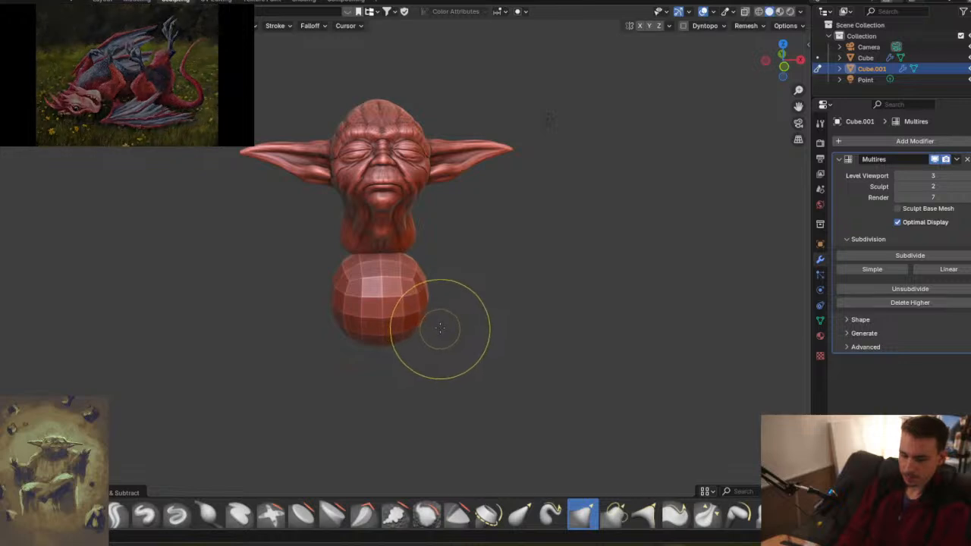
{"action": "key", "text": "Tab"}
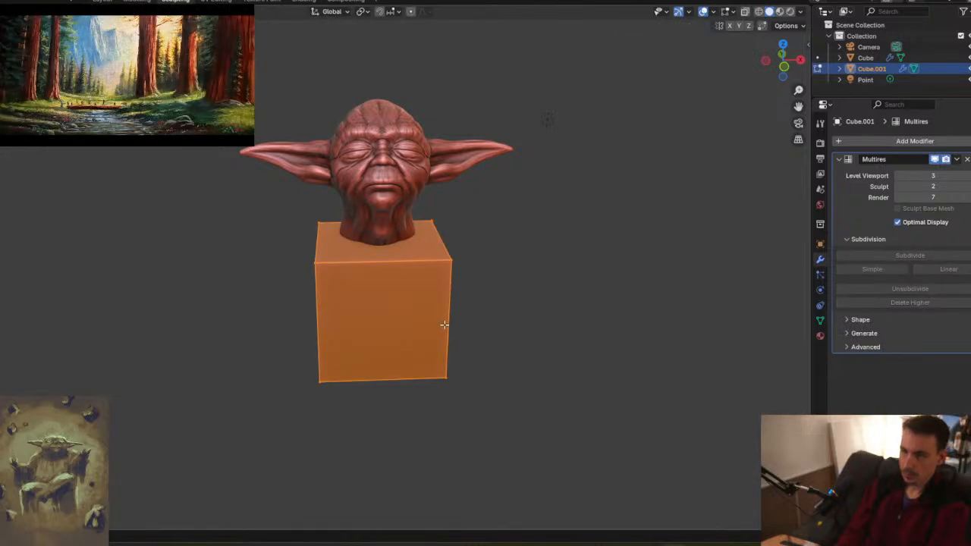
{"action": "key", "text": "Tab"}
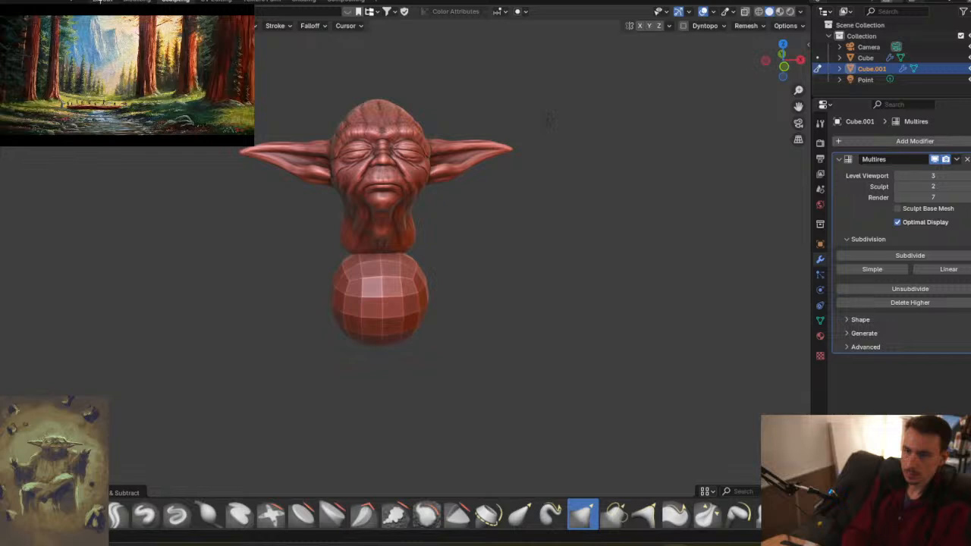
- In the Layout workspace, scale up the rounded body and lower it along Z so it sits under the neck
{"action": "left_click", "coordinate": [97, 1]}
{"action": "key", "text": "s"}
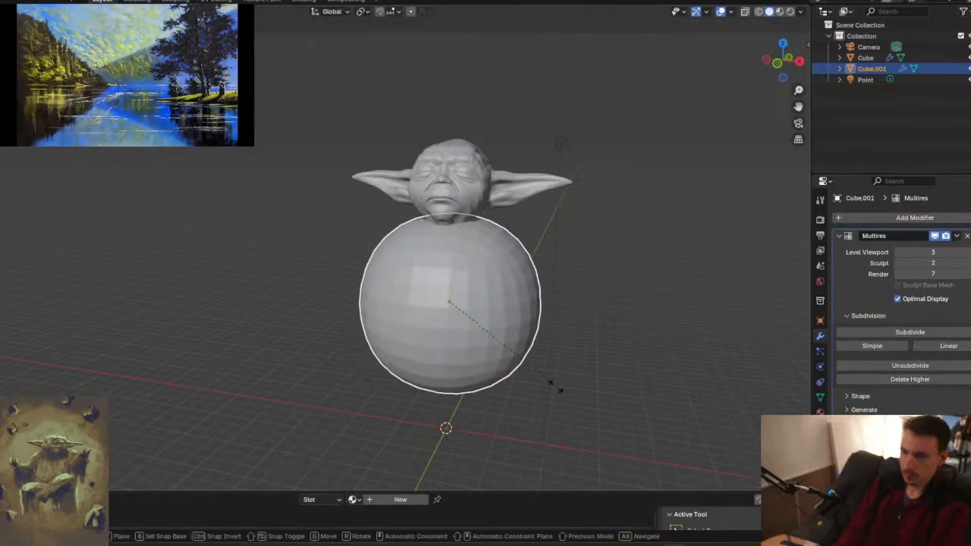
{"action": "left_click", "coordinate": [550, 391]}
{"action": "key", "text": "g"}
{"action": "key", "text": "z"}
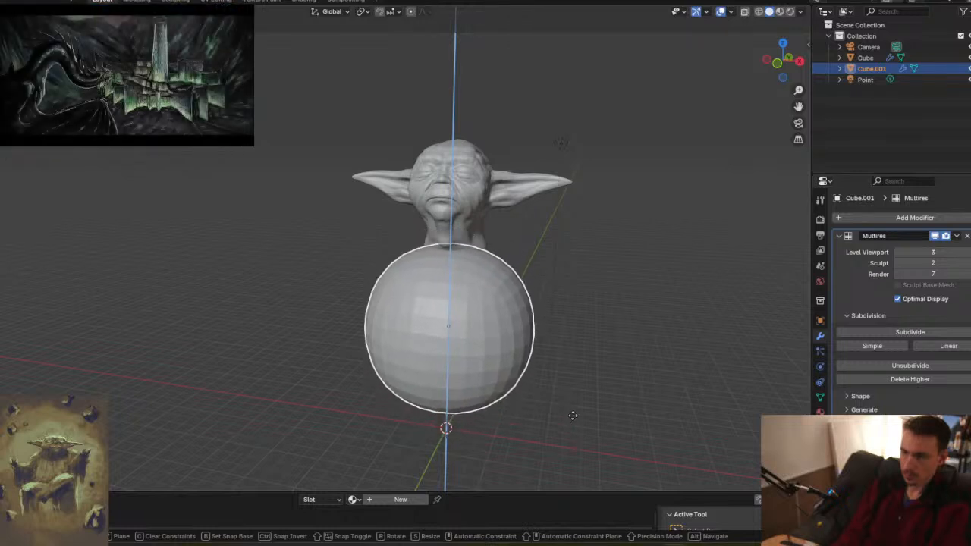
{"action": "left_click", "coordinate": [572, 416]}
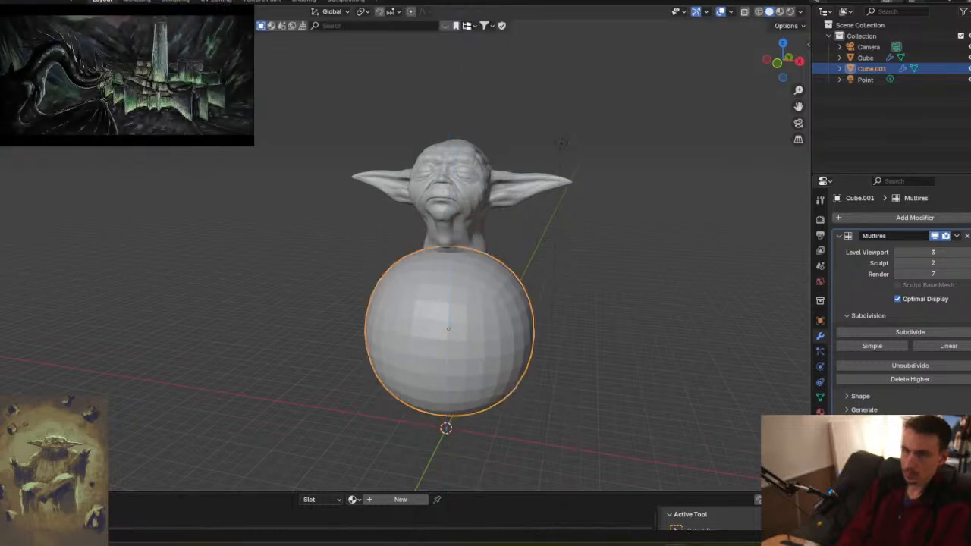
- Return to the Sculpting workspace, enlarge the brush to cover most of the body, and enable X symmetry
{"action": "left_click", "coordinate": [176, 2]}
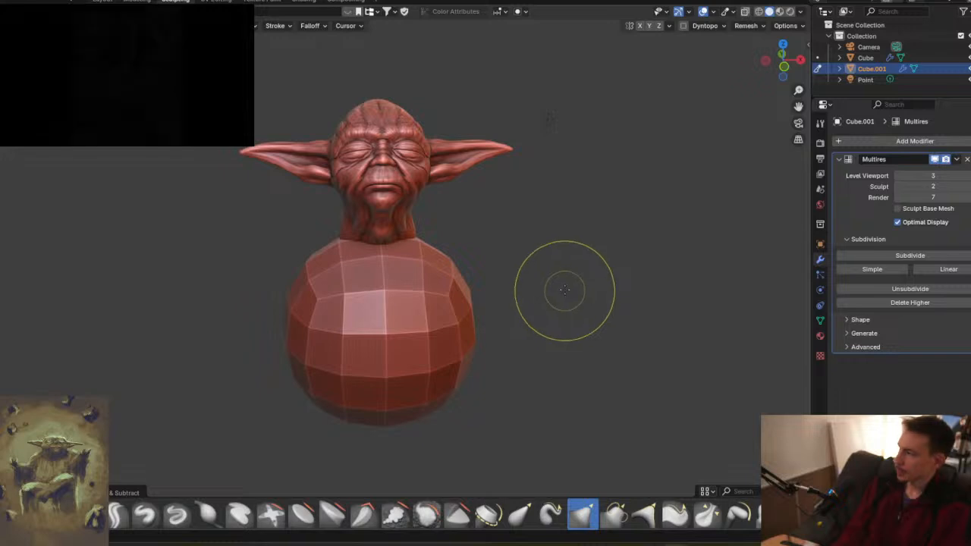
{"action": "mouse_move", "coordinate": [589, 286]}
{"action": "middle_mouse_down"}
{"action": "mouse_move", "coordinate": [448, 304]}
{"action": "mouse_move", "coordinate": [478, 185]}
{"action": "mouse_move", "coordinate": [512, 198]}
{"action": "mouse_move", "coordinate": [568, 425]}
{"action": "middle_mouse_up"}
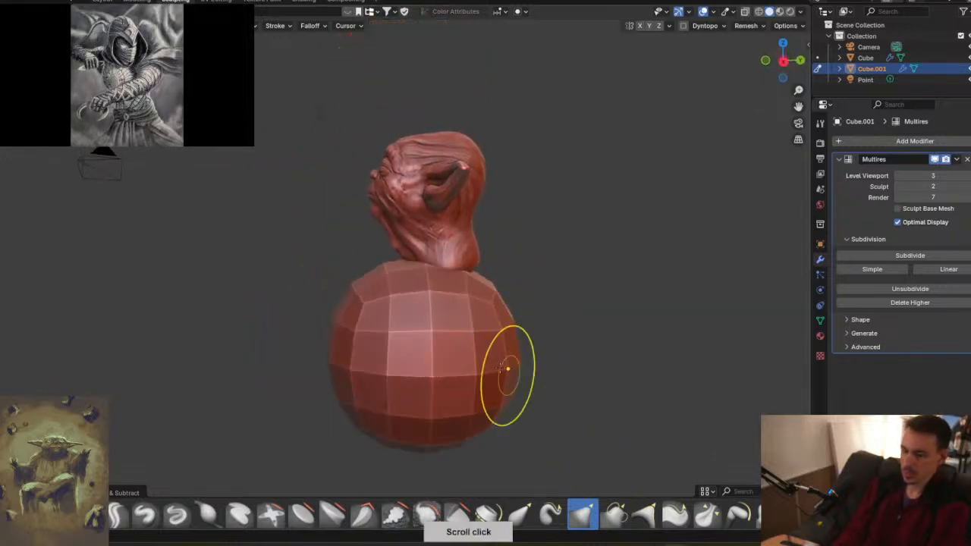
{"action": "left_click", "coordinate": [493, 427]}
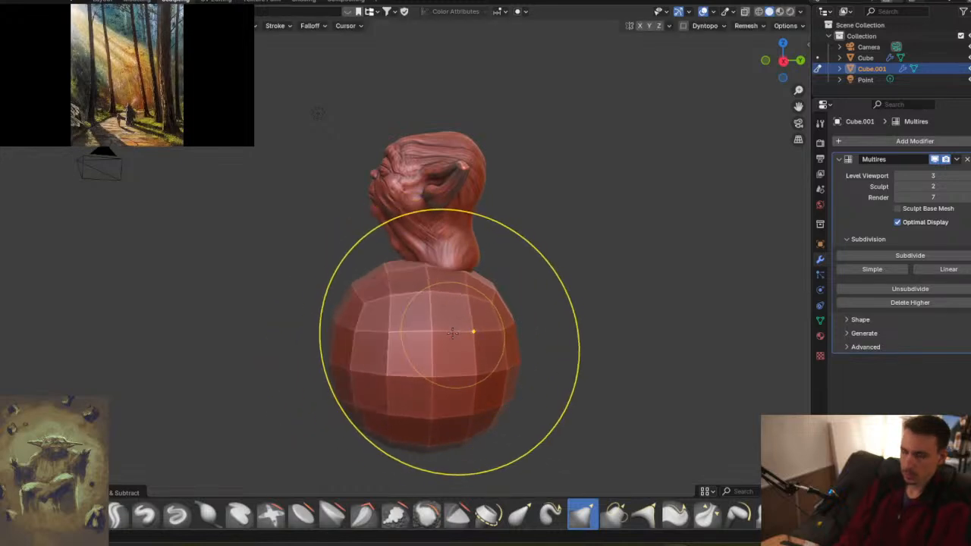
{"action": "middle_click_drag", "start_coordinate": [423, 311], "coordinate": [665, 109]}
{"action": "left_click", "coordinate": [639, 25]}
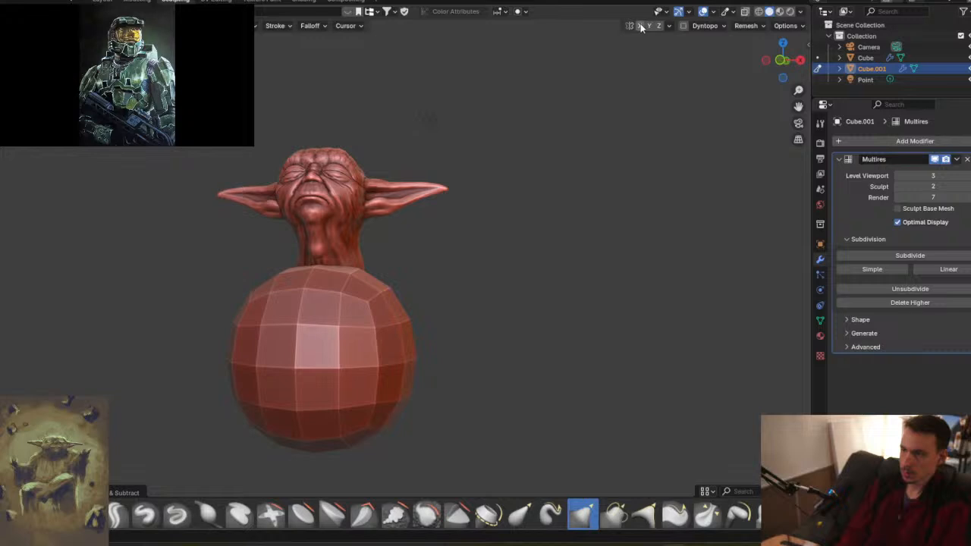
- Pull the spherical body into a narrow torso with tapered shoulders, a flattened front and a hunched upper back
{"action": "left_click_drag", "start_coordinate": [330, 363], "coordinate": [312, 368]}
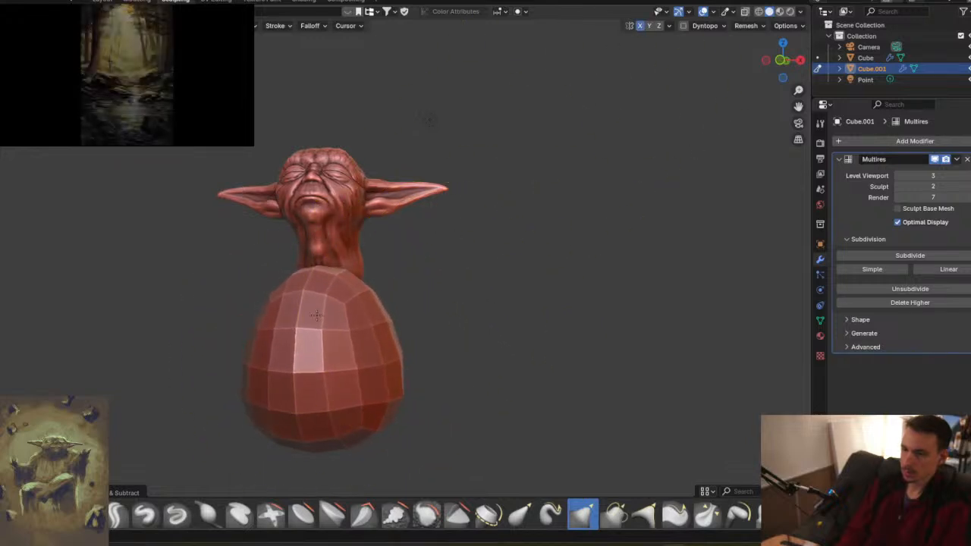
{"action": "mouse_move", "coordinate": [317, 329]}
{"action": "middle_mouse_down"}
{"action": "mouse_move", "coordinate": [377, 308]}
{"action": "mouse_move", "coordinate": [313, 311]}
{"action": "middle_mouse_up"}
{"action": "left_click_drag", "start_coordinate": [347, 321], "coordinate": [461, 330]}
{"action": "left_click_drag", "start_coordinate": [368, 365], "coordinate": [401, 370]}
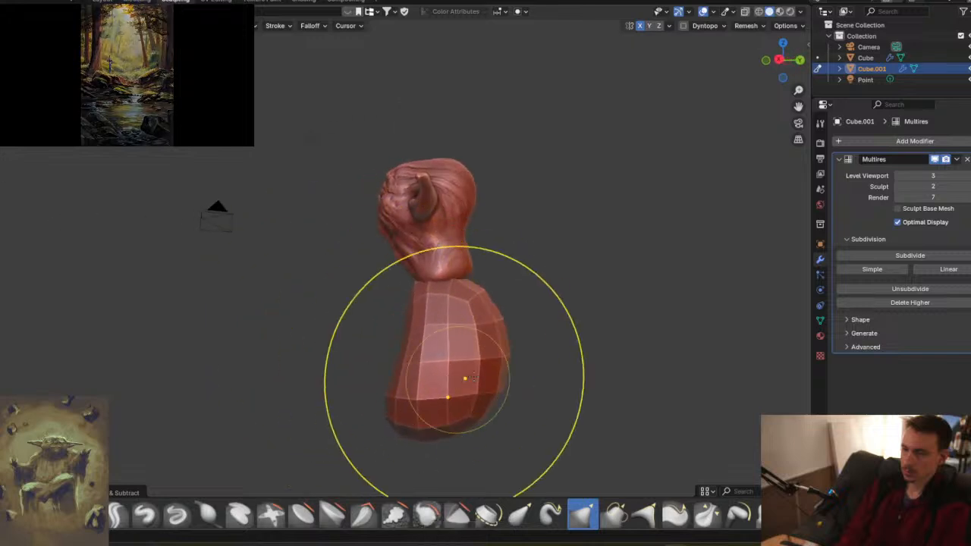
{"action": "left_click_drag", "start_coordinate": [468, 298], "coordinate": [472, 293]}
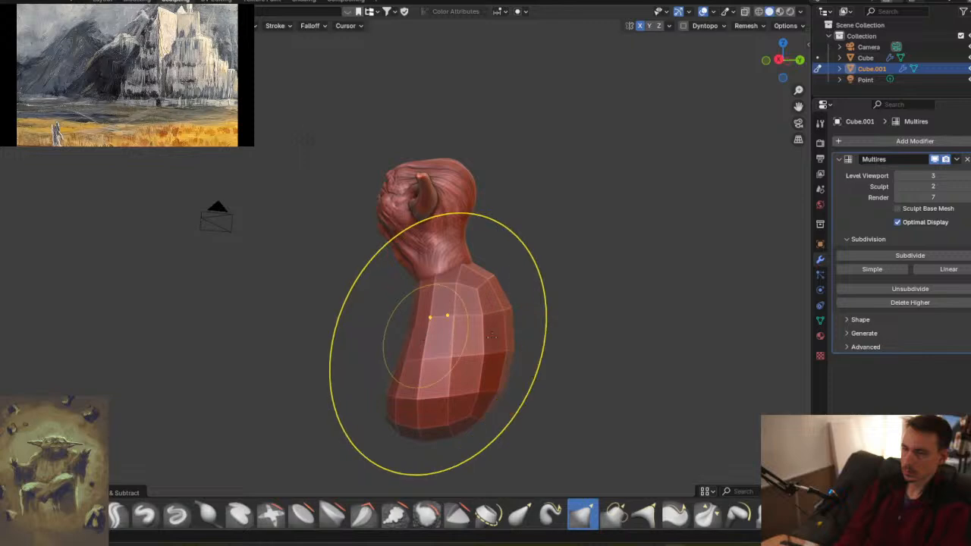
- Adjust the width of the torso's side symmetrically and compare its silhouette with the head from the front
{"action": "middle_click_drag", "start_coordinate": [440, 341], "coordinate": [574, 264]}
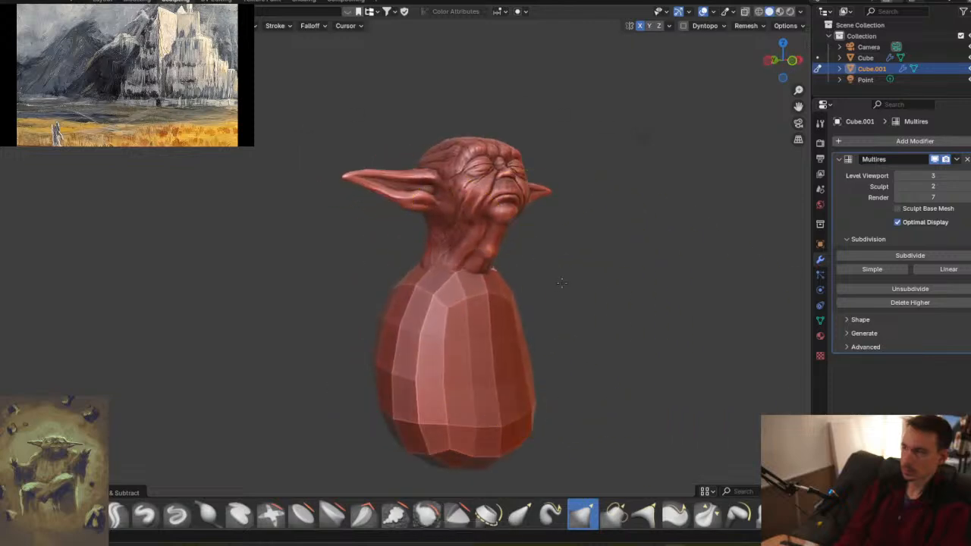
{"action": "middle_click_drag", "start_coordinate": [620, 326], "coordinate": [534, 362]}
{"action": "mouse_move", "coordinate": [540, 367]}
{"action": "left_mouse_down"}
{"action": "mouse_move", "coordinate": [607, 363]}
{"action": "mouse_move", "coordinate": [589, 359]}
{"action": "left_mouse_up"}
{"action": "mouse_move", "coordinate": [598, 350]}
{"action": "middle_mouse_down"}
{"action": "mouse_move", "coordinate": [612, 347]}
{"action": "mouse_move", "coordinate": [644, 374]}
{"action": "middle_mouse_up"}
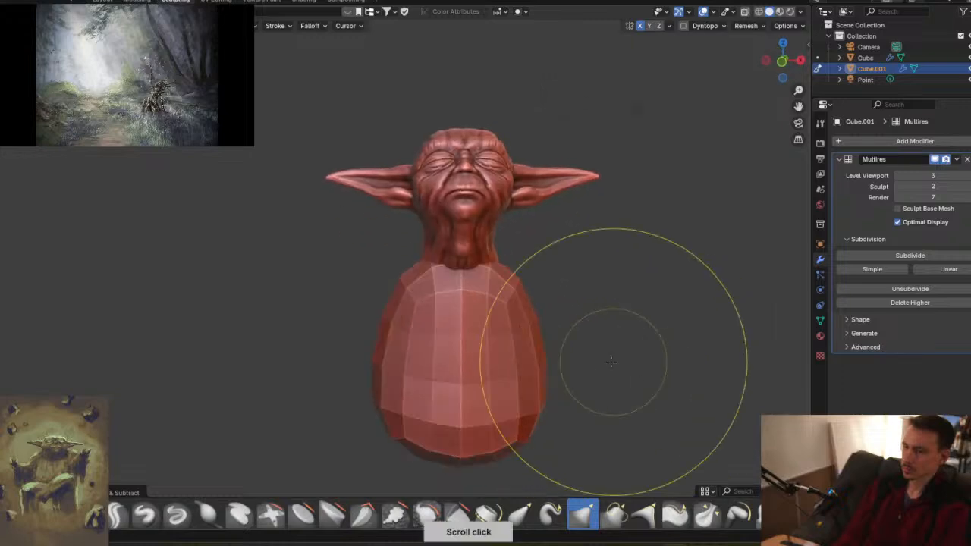
{"action": "scroll", "coordinate": [614, 361], "scroll_direction": "up", "scroll_amount": 5}
{"action": "scroll", "coordinate": [577, 257], "scroll_direction": "down", "scroll_amount": 6}
{"action": "mouse_move", "coordinate": [580, 254]}
{"action": "middle_mouse_down"}
{"action": "mouse_move", "coordinate": [611, 152]}
{"action": "mouse_move", "coordinate": [567, 300]}
{"action": "middle_mouse_up"}
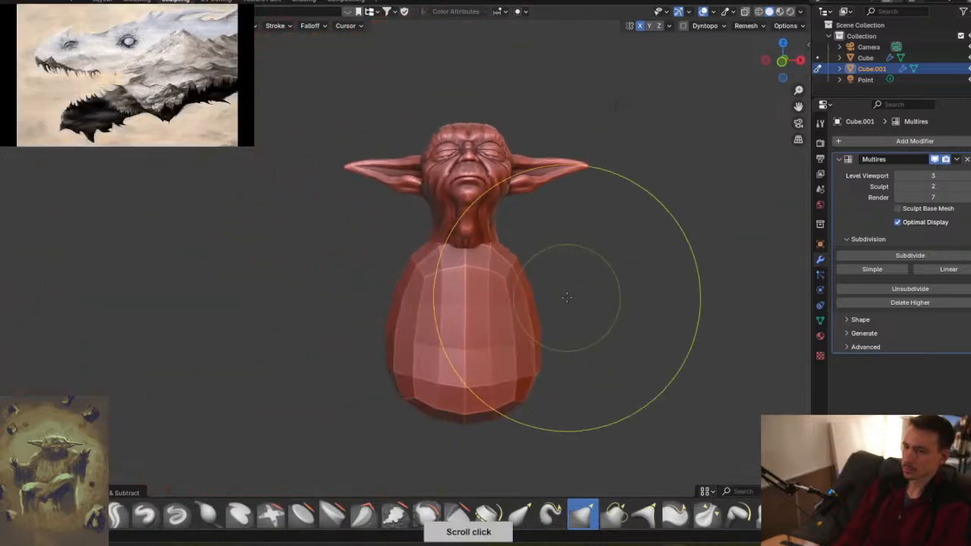
- Refine the torso's outline with broad pulls on its front and sides and on the lower back
{"action": "scroll", "coordinate": [566, 300], "scroll_direction": "down", "scroll_amount": 3}
{"action": "middle_click_drag", "start_coordinate": [603, 355], "coordinate": [455, 336], "text": "shift"}
{"action": "left_click_drag", "start_coordinate": [373, 307], "coordinate": [400, 312]}
{"action": "left_click_drag", "start_coordinate": [409, 266], "coordinate": [375, 262]}
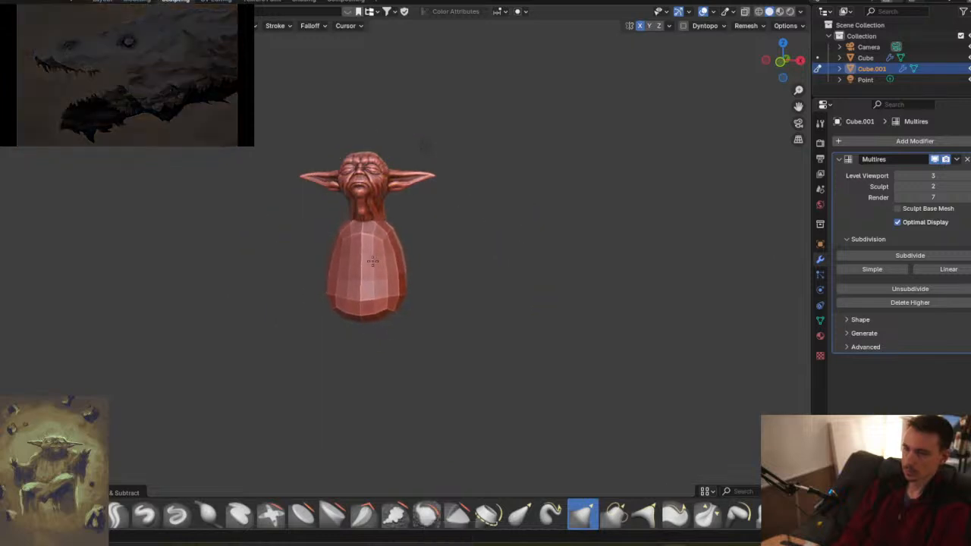
{"action": "middle_click_drag", "start_coordinate": [410, 273], "coordinate": [454, 297]}
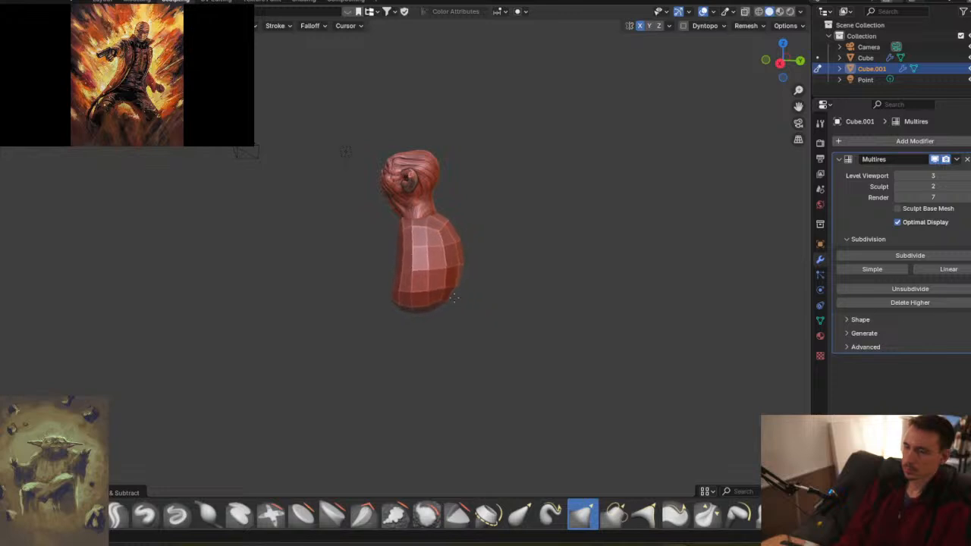
{"action": "left_click_drag", "start_coordinate": [456, 300], "coordinate": [450, 293]}
{"action": "middle_click_drag", "start_coordinate": [435, 310], "coordinate": [557, 291]}
{"action": "mouse_move", "coordinate": [476, 287]}
{"action": "middle_mouse_down"}
{"action": "mouse_move", "coordinate": [494, 327]}
{"action": "mouse_move", "coordinate": [485, 271]}
{"action": "mouse_move", "coordinate": [423, 230]}
{"action": "mouse_move", "coordinate": [488, 252]}
{"action": "mouse_move", "coordinate": [459, 217]}
{"action": "mouse_move", "coordinate": [460, 292]}
{"action": "middle_mouse_up"}
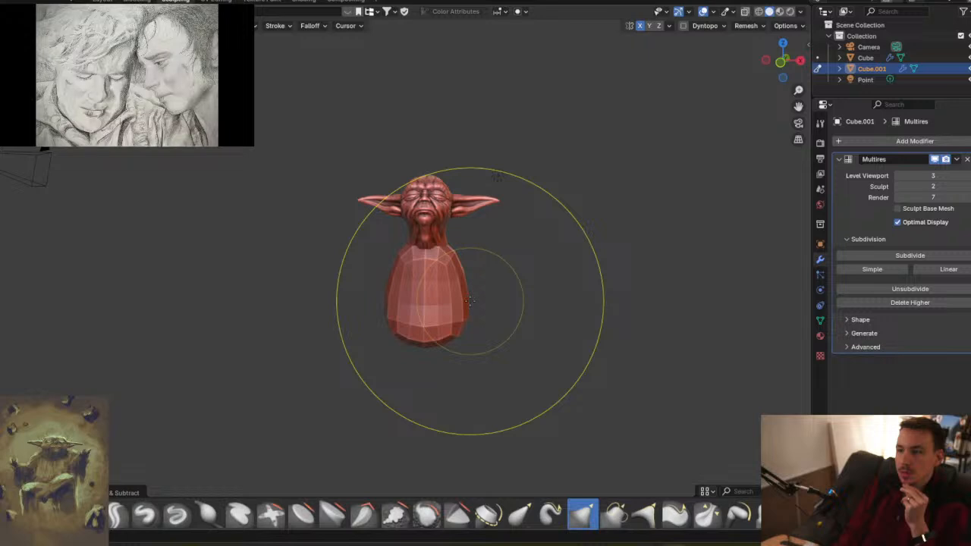
- Return to the Layout workspace and add a new cube mesh below the torso
{"action": "left_click", "coordinate": [102, 2]}
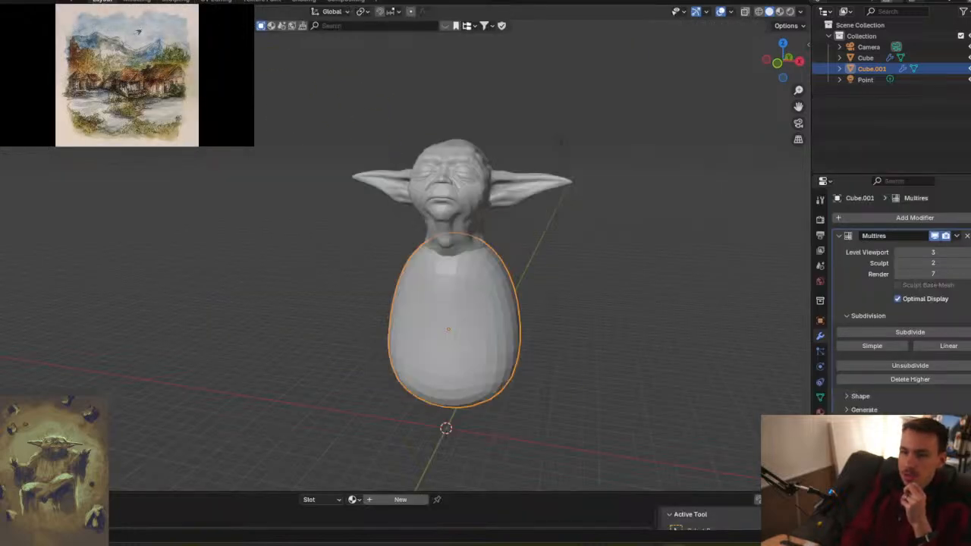
{"action": "middle_click_drag", "start_coordinate": [534, 265], "coordinate": [527, 311]}
{"action": "left_click", "coordinate": [559, 298]}
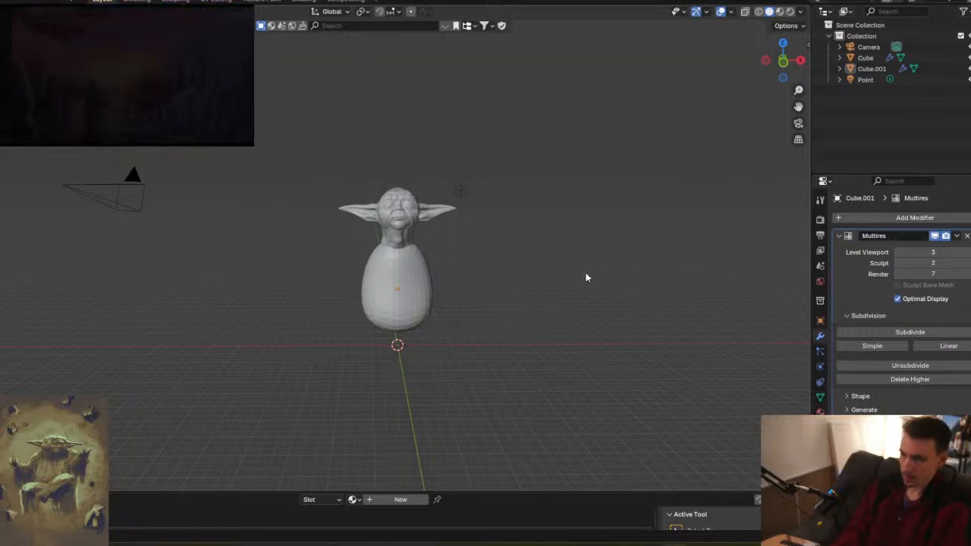
{"action": "key", "text": "shift+a"}
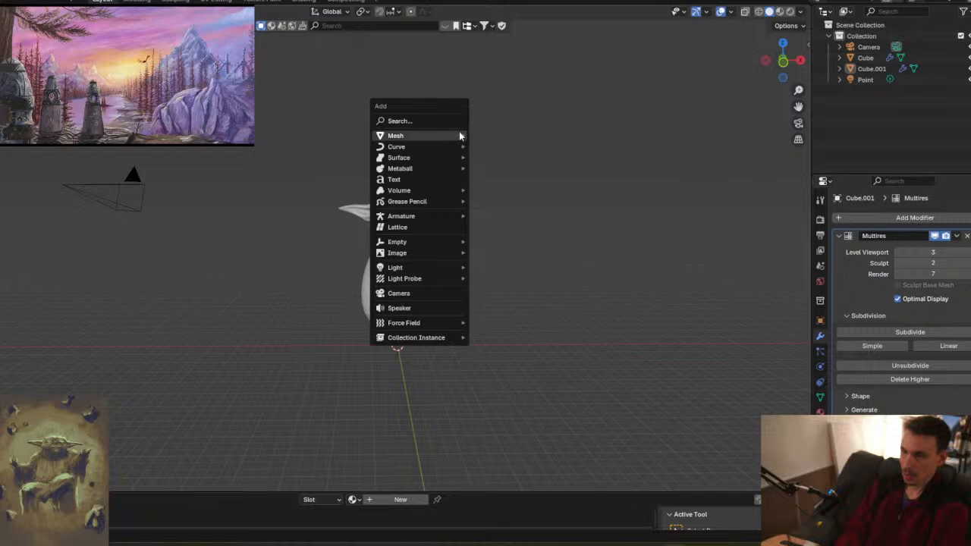
{"action": "mouse_move", "coordinate": [425, 135]}
{"action": "left_click", "coordinate": [497, 146]}
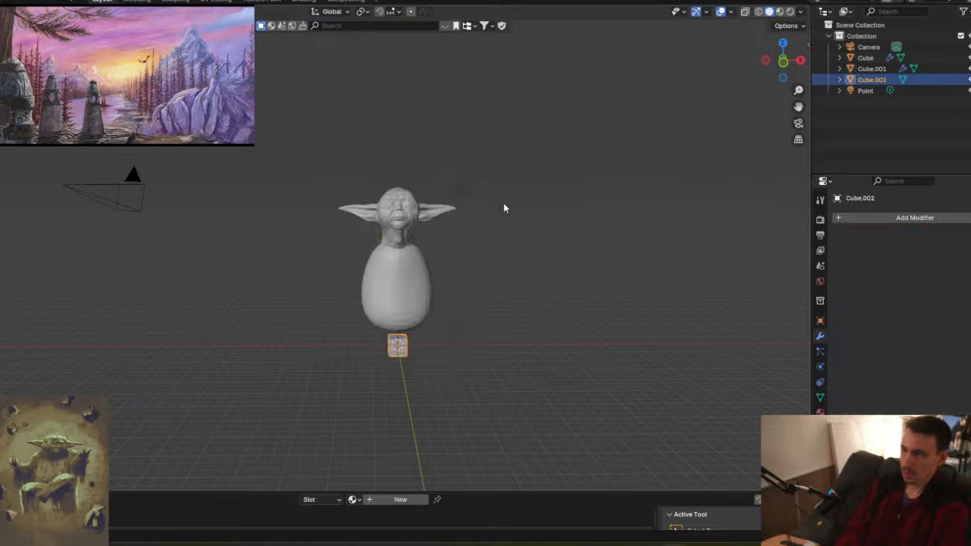
- Rename the Yoda head object as head and the torso object as body
{"action": "left_click", "coordinate": [867, 58]}
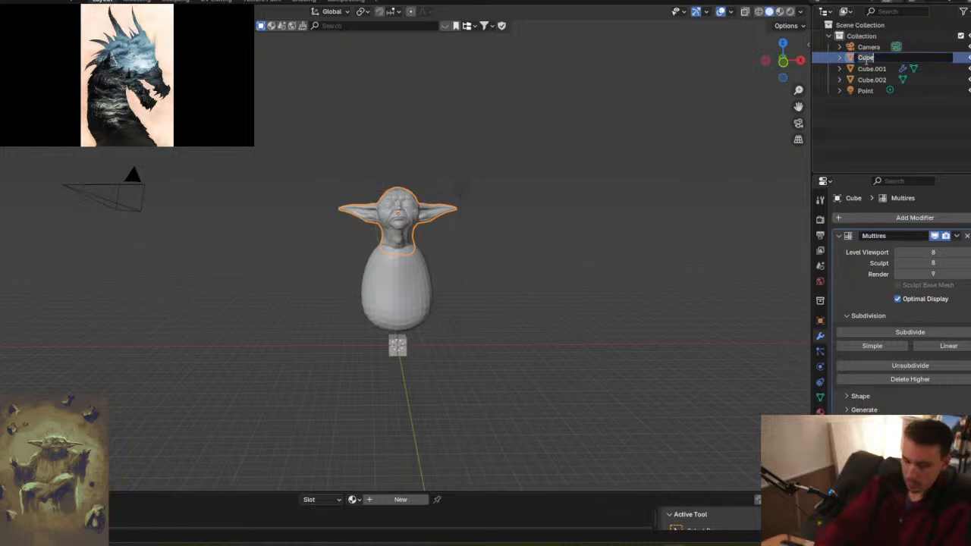
{"action": "type", "text": "head"}
{"action": "key", "text": "Return"}
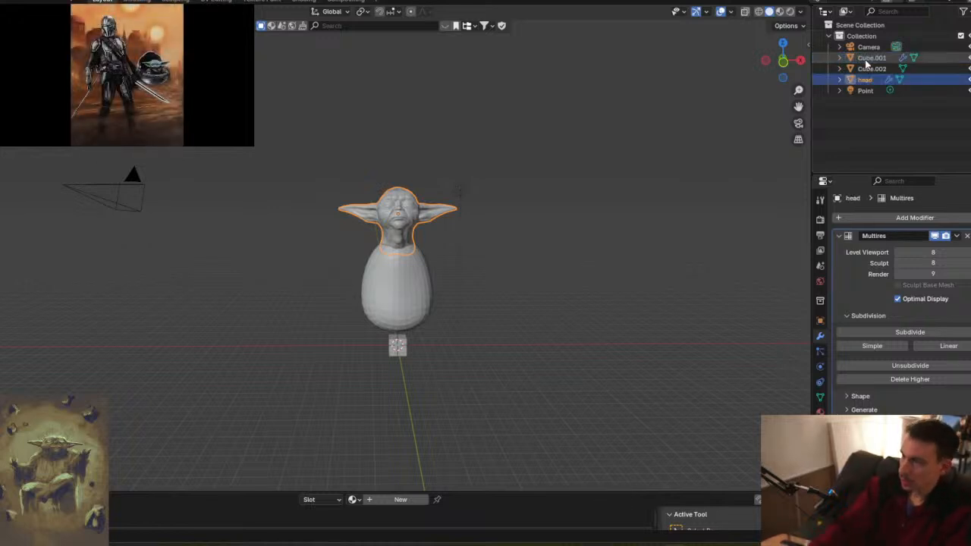
{"action": "left_click", "coordinate": [863, 59]}
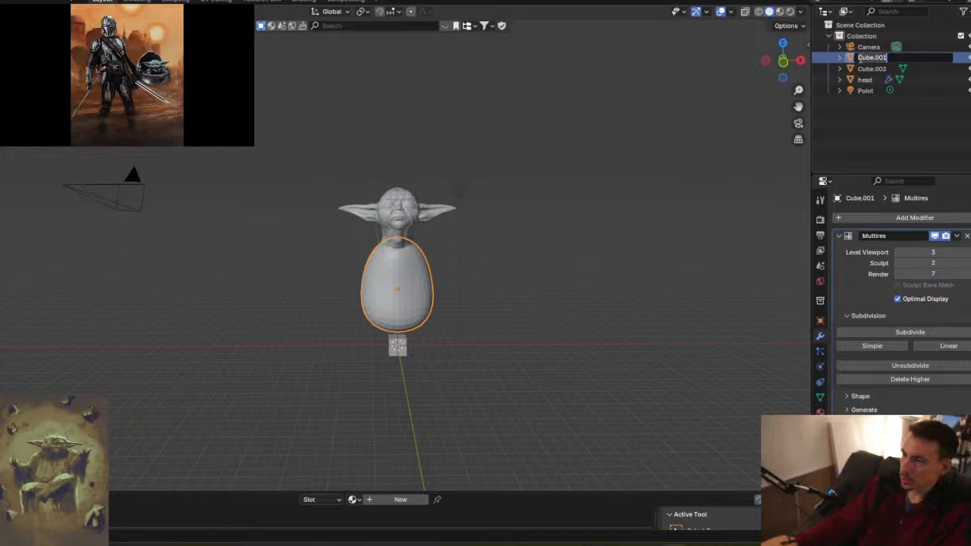
{"action": "type", "text": "body"}
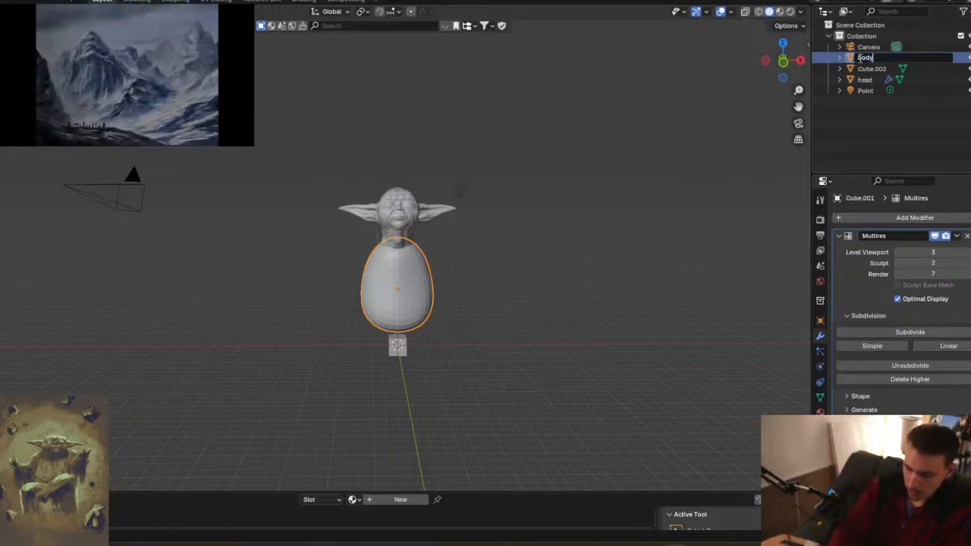
{"action": "key", "text": "Return"}
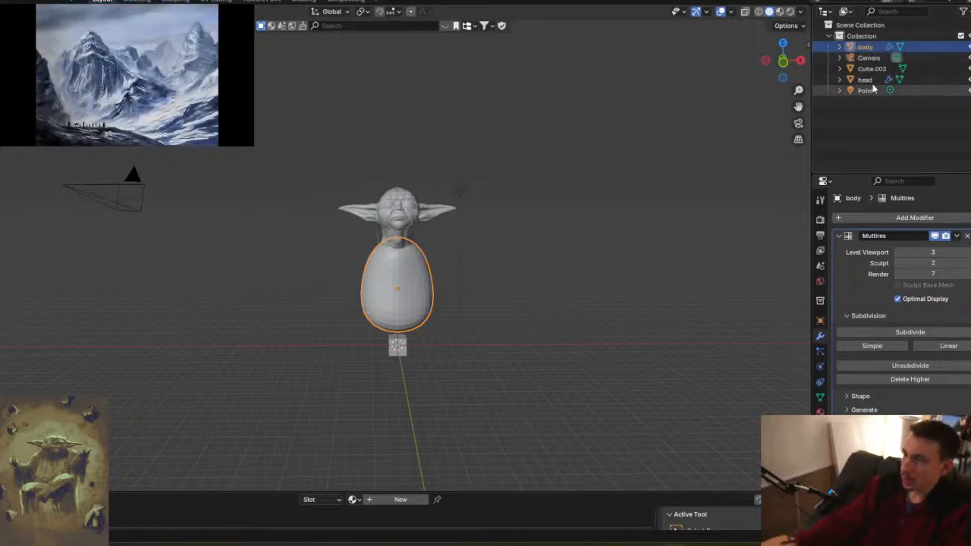
- Rename the new cube as right arm and add a Multires modifier subdivided to level 7
{"action": "left_click", "coordinate": [871, 69]}
{"action": "double_click", "coordinate": [871, 70]}
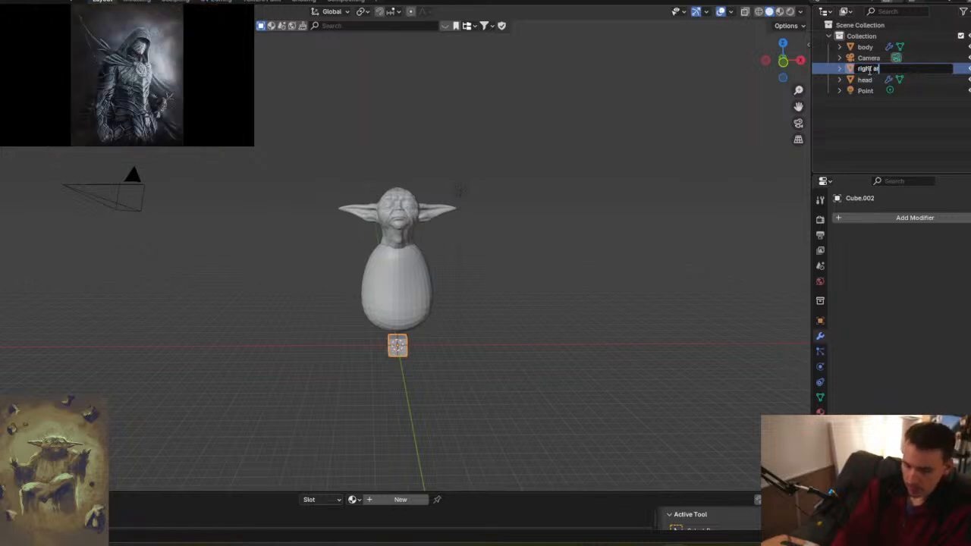
{"action": "key", "text": "Return"}
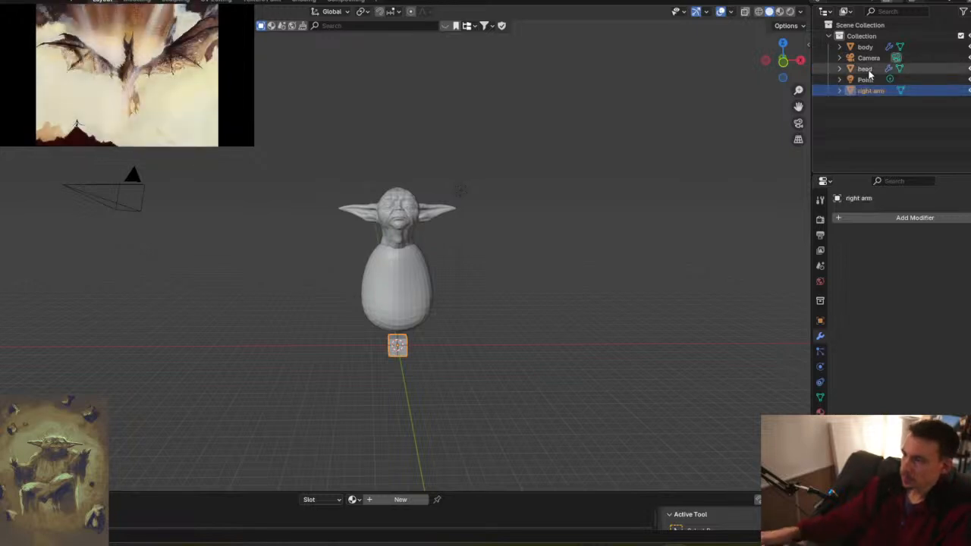
{"action": "left_click", "coordinate": [895, 219]}
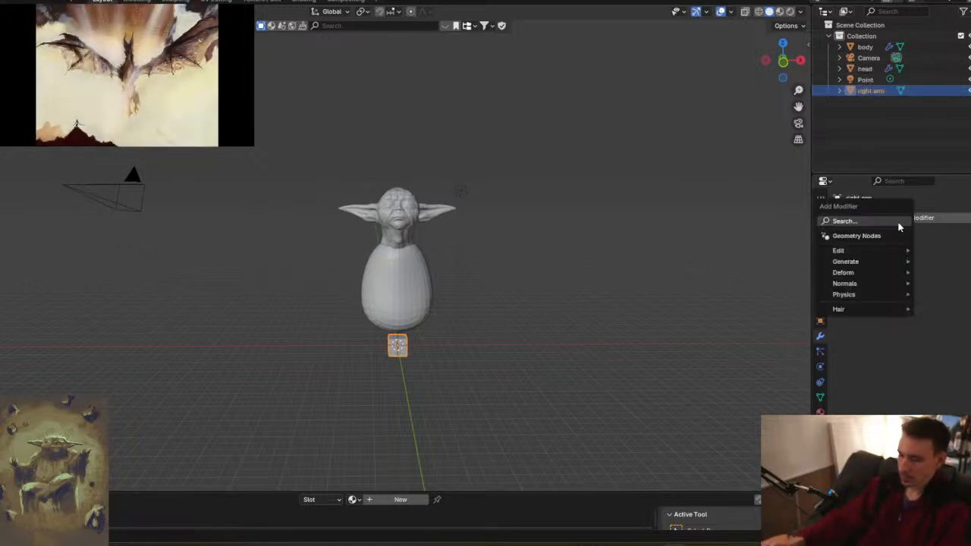
{"action": "type", "text": "mul"}
{"action": "key", "text": "Return"}
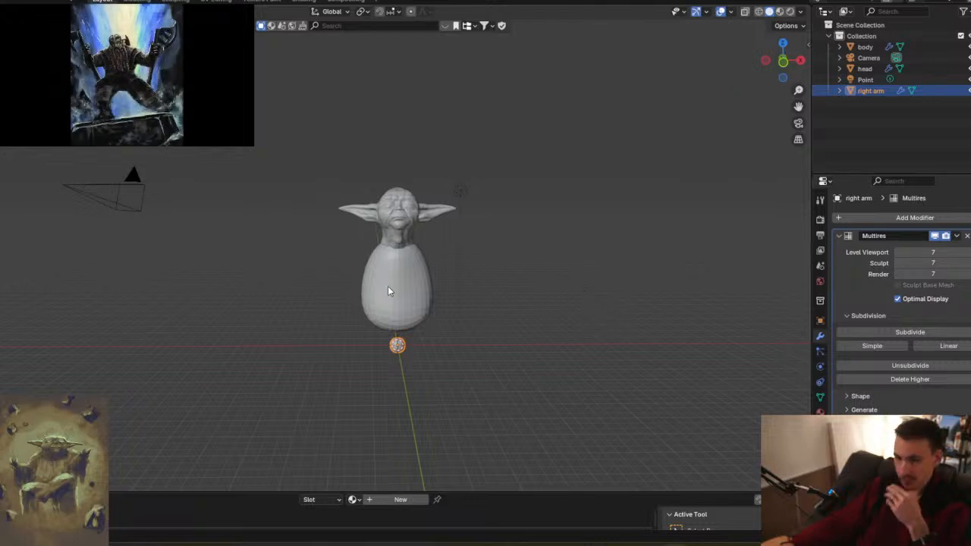
- Enlarge the right arm sphere, raise it along Z to the upper torso, and move it along X to the torso's side
{"action": "key", "text": "s"}
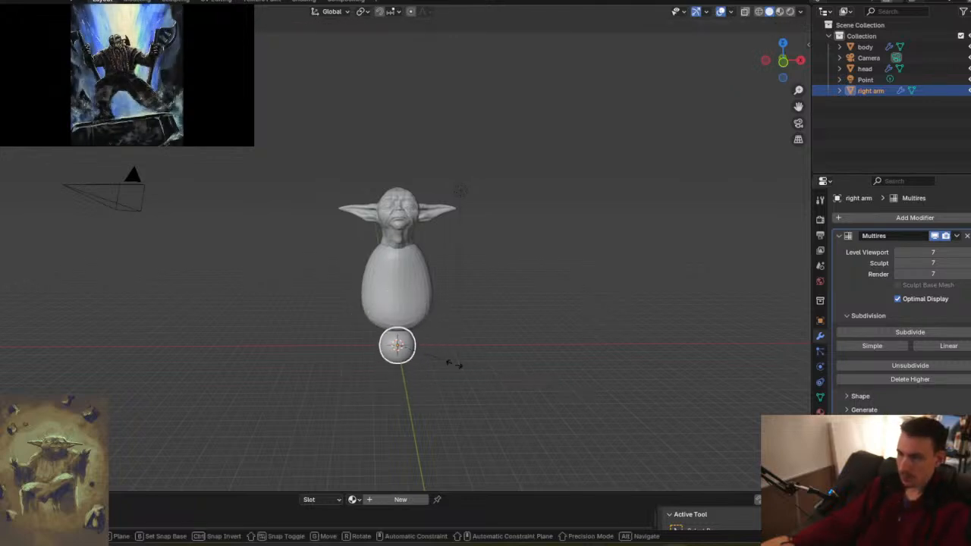
{"action": "left_click", "coordinate": [485, 367]}
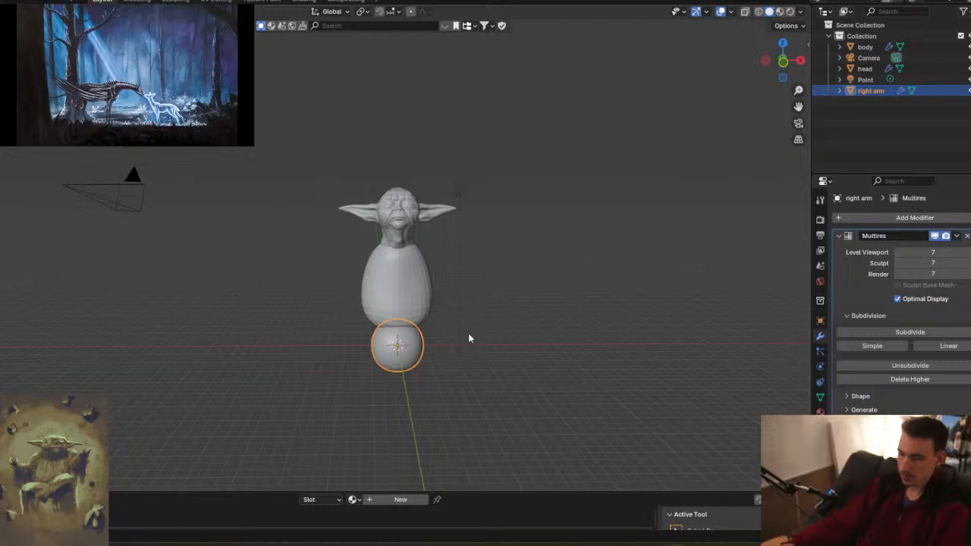
{"action": "key", "text": "g"}
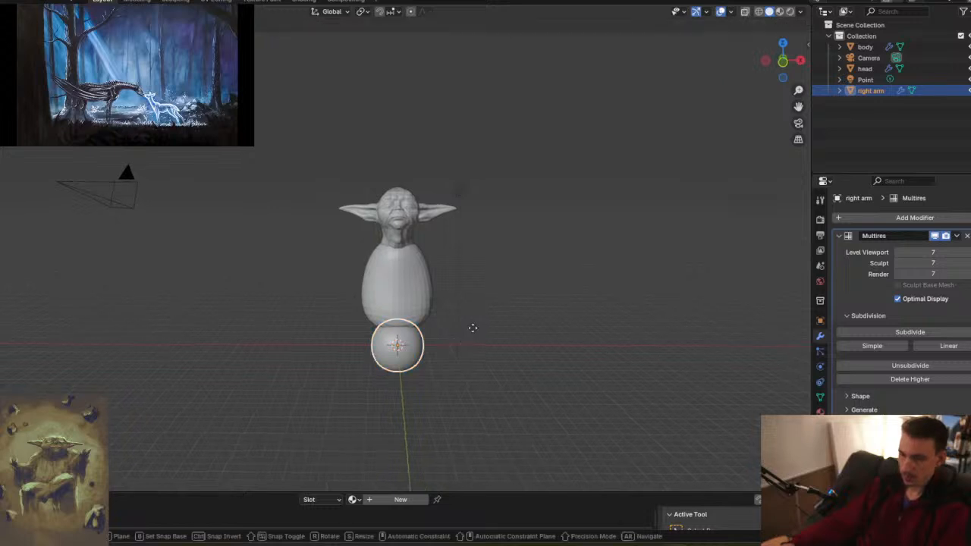
{"action": "key", "text": "z"}
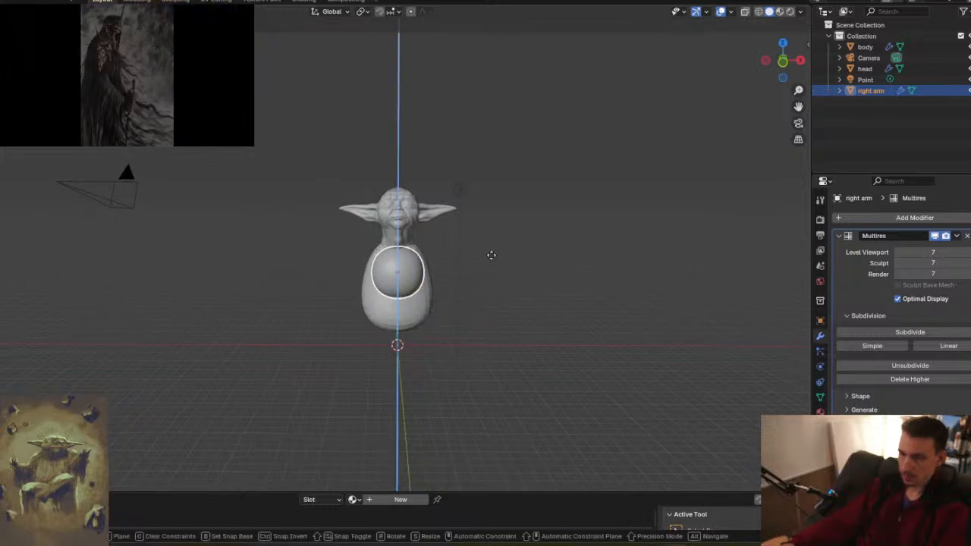
{"action": "left_click", "coordinate": [492, 260]}
{"action": "key", "text": "g"}
{"action": "key", "text": "x"}
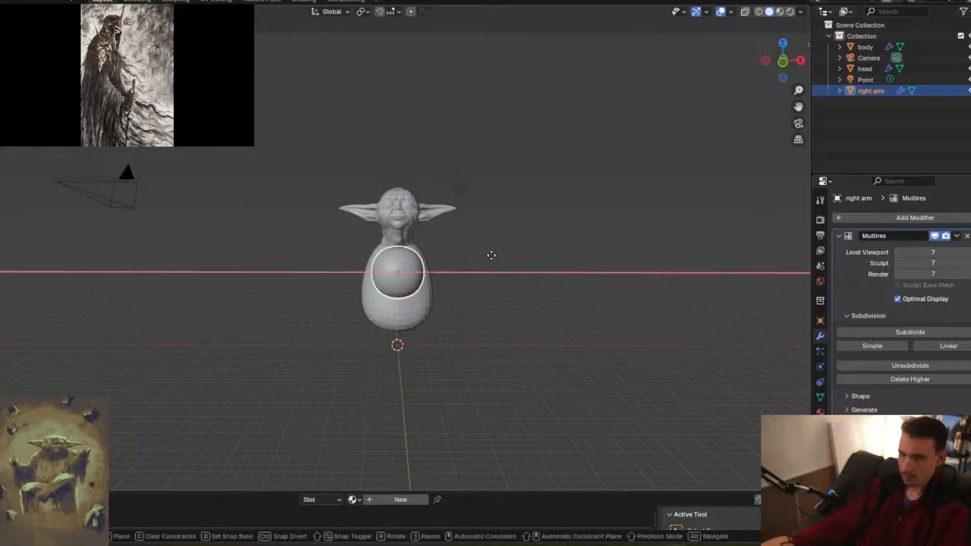
{"action": "left_click", "coordinate": [529, 255]}
{"action": "middle_click_drag", "start_coordinate": [530, 255], "coordinate": [536, 317]}
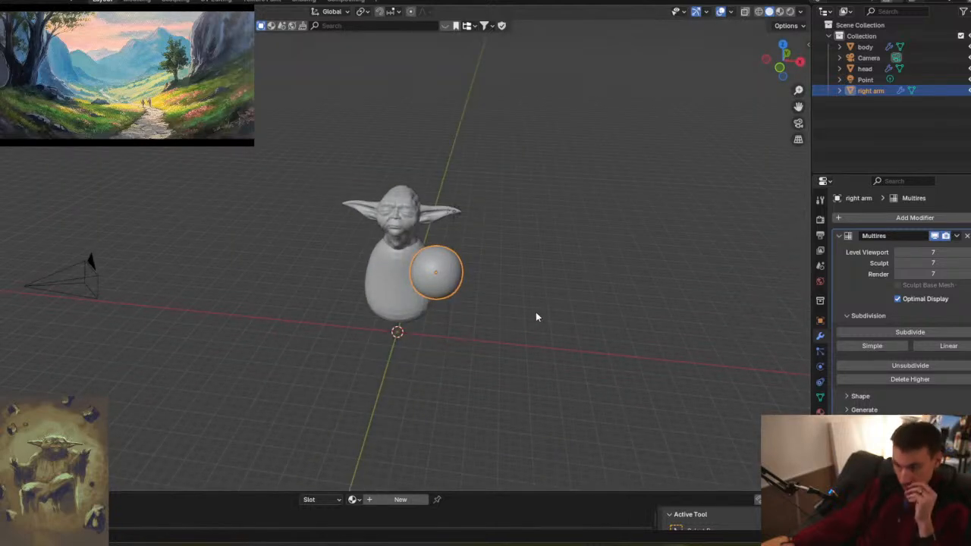
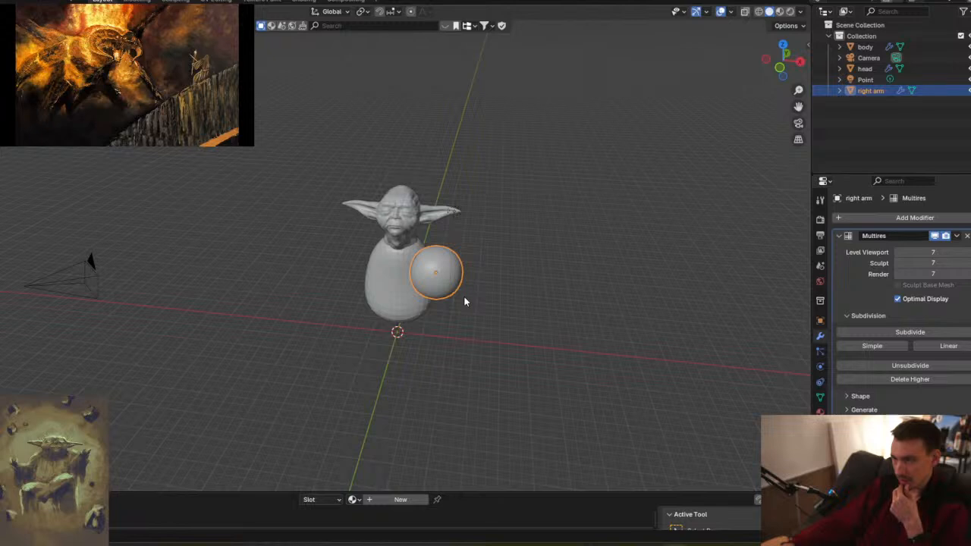
{"action": "right_click", "coordinate": [870, 103]}
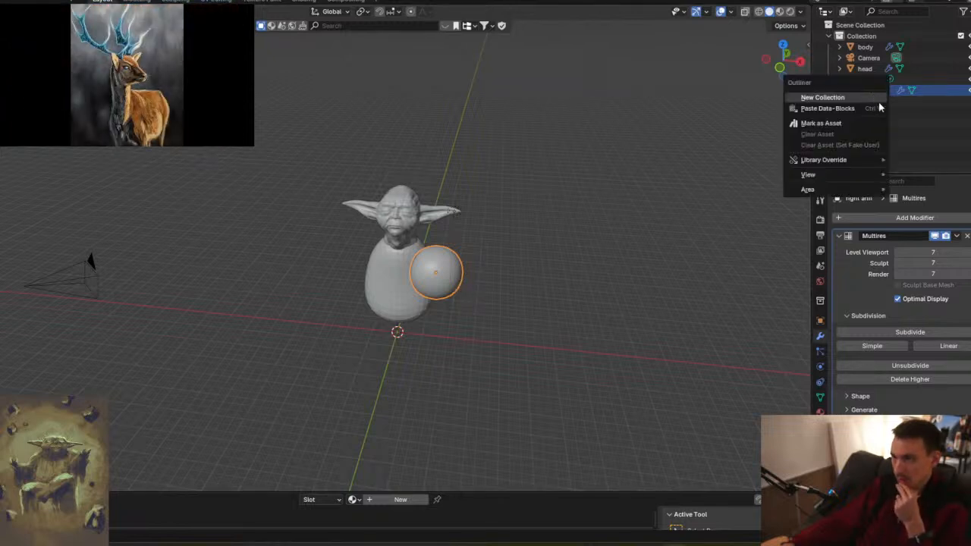
{"action": "right_click", "coordinate": [933, 92]}
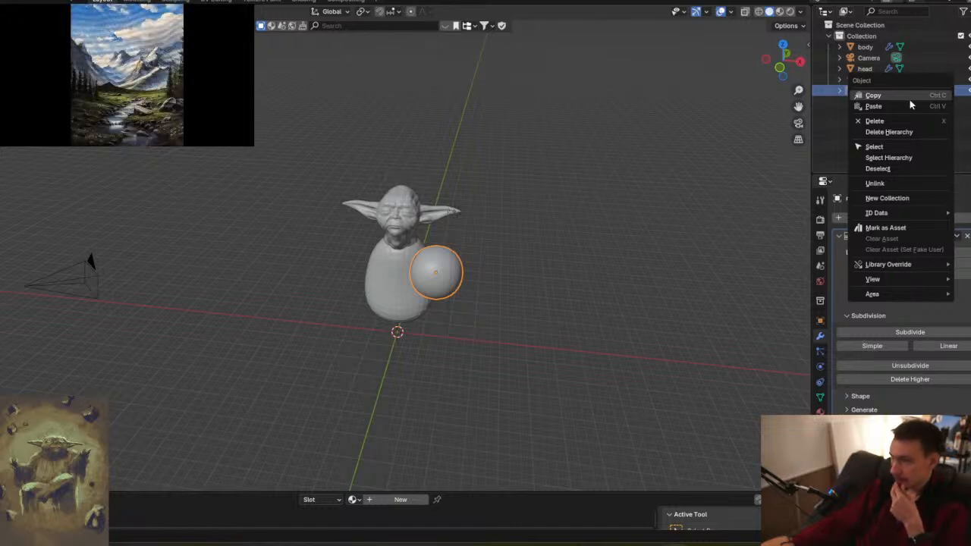
{"action": "left_click", "coordinate": [572, 266]}
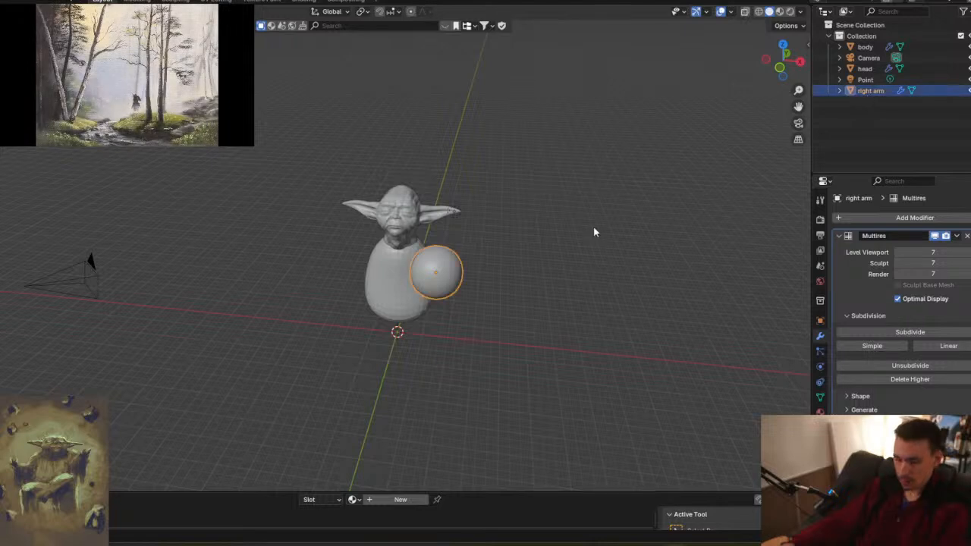
- Duplicate the right arm sphere and place the copy on the torso's opposite side, level with the original from the front
{"action": "key", "text": "shift+d"}
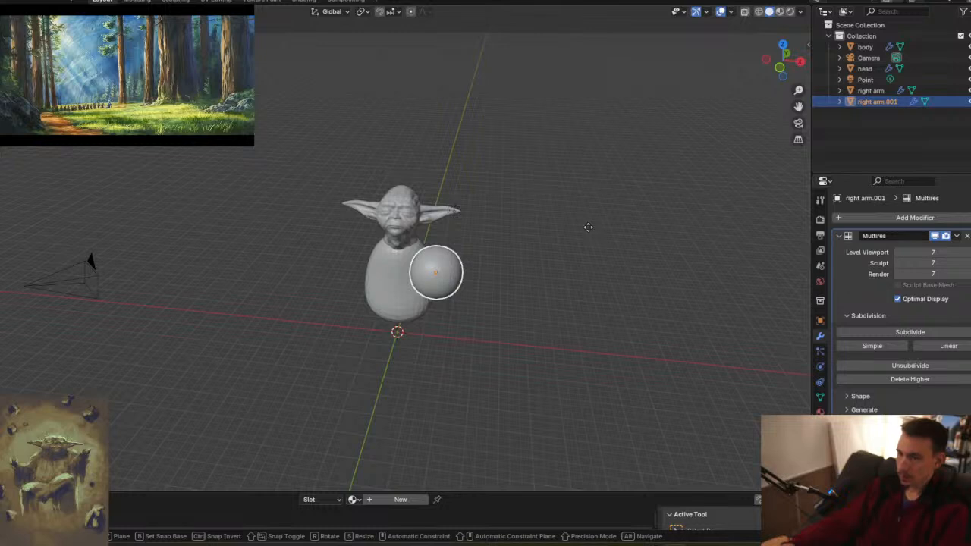
{"action": "left_click", "coordinate": [519, 219]}
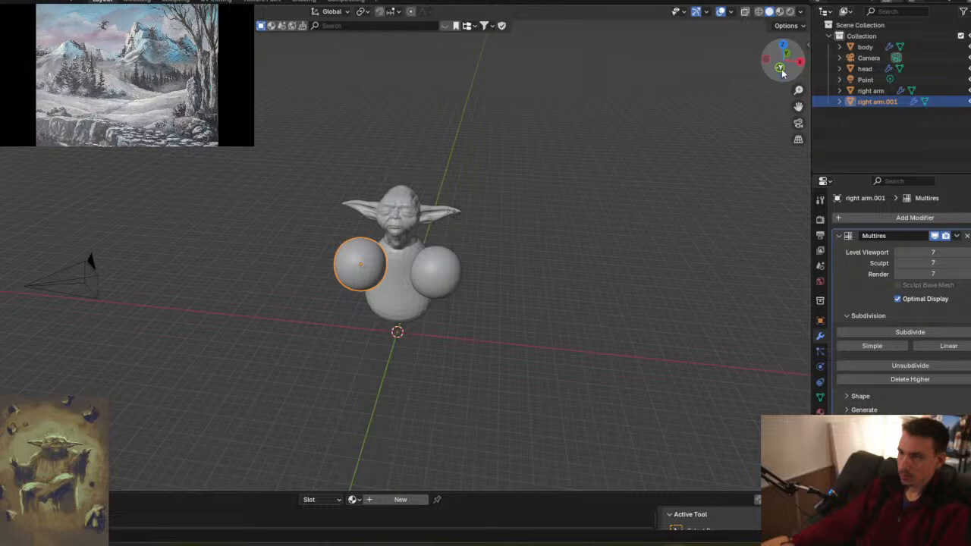
{"action": "left_click_drag", "start_coordinate": [783, 74], "coordinate": [780, 74]}
{"action": "left_click", "coordinate": [782, 70]}
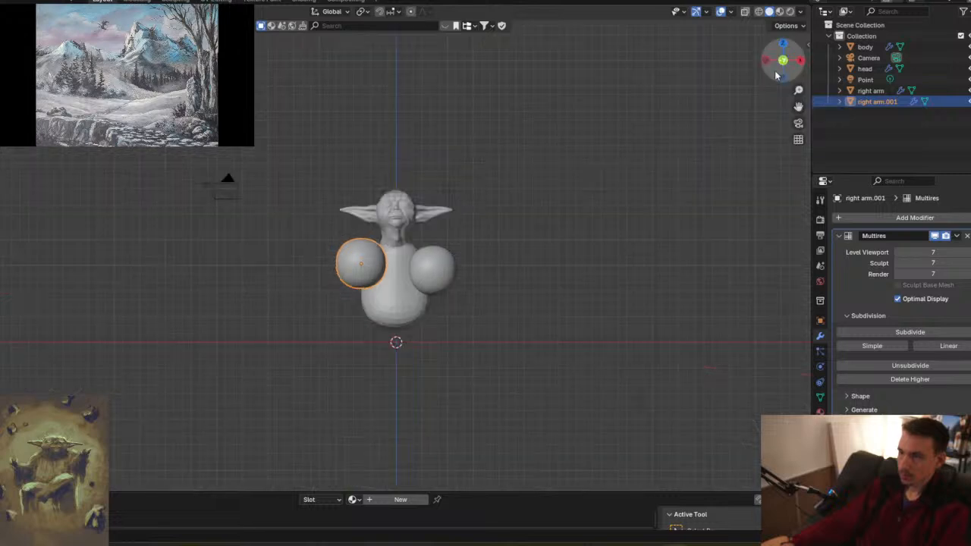
{"action": "key", "text": "g"}
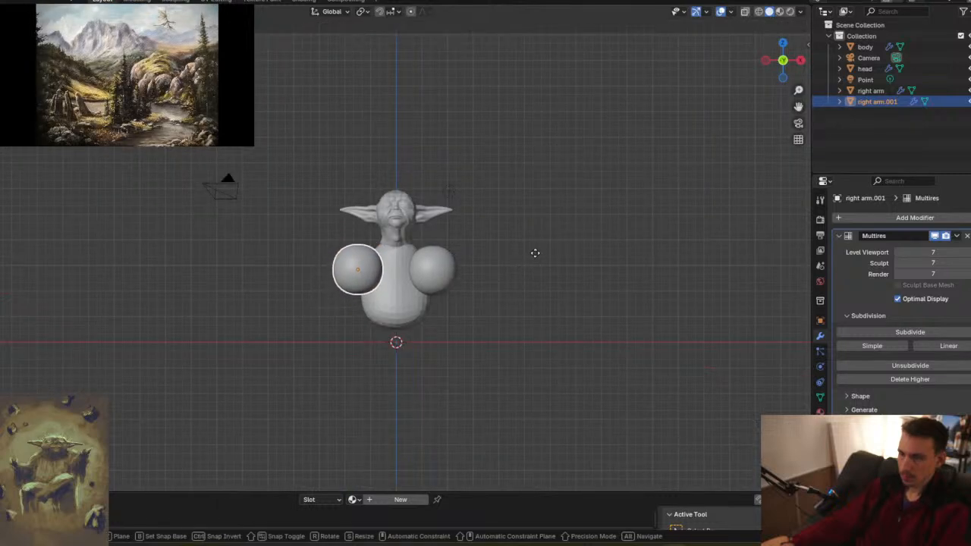
{"action": "left_click", "coordinate": [538, 255]}
- Move the copied sphere back toward the torso's middle in side view, and return to the front view
{"action": "left_click", "coordinate": [766, 60]}
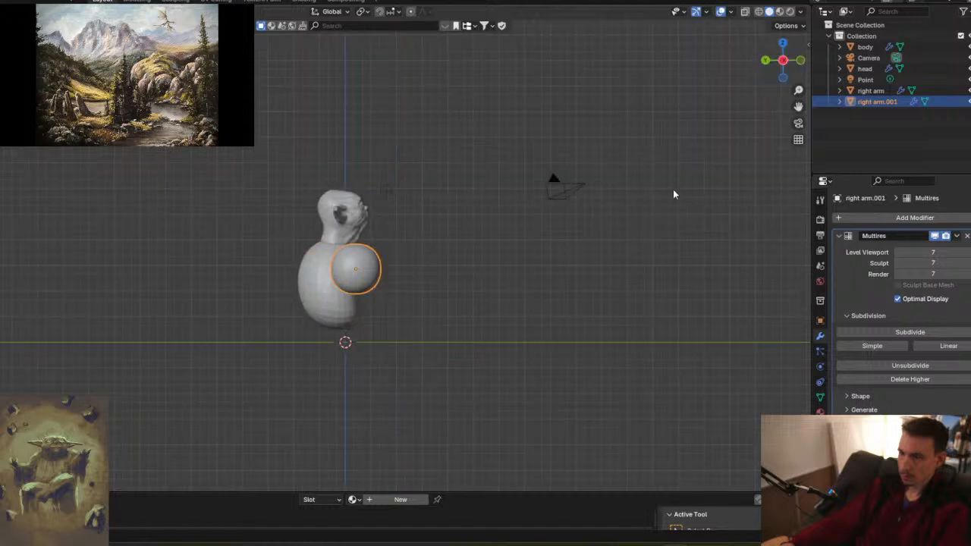
{"action": "key", "text": "g"}
{"action": "left_click", "coordinate": [648, 188]}
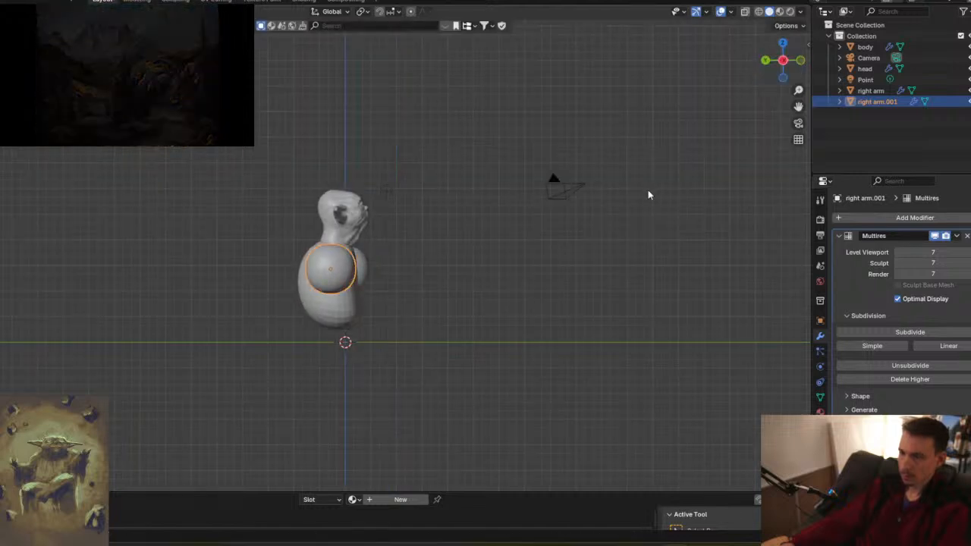
{"action": "left_click", "coordinate": [800, 61]}
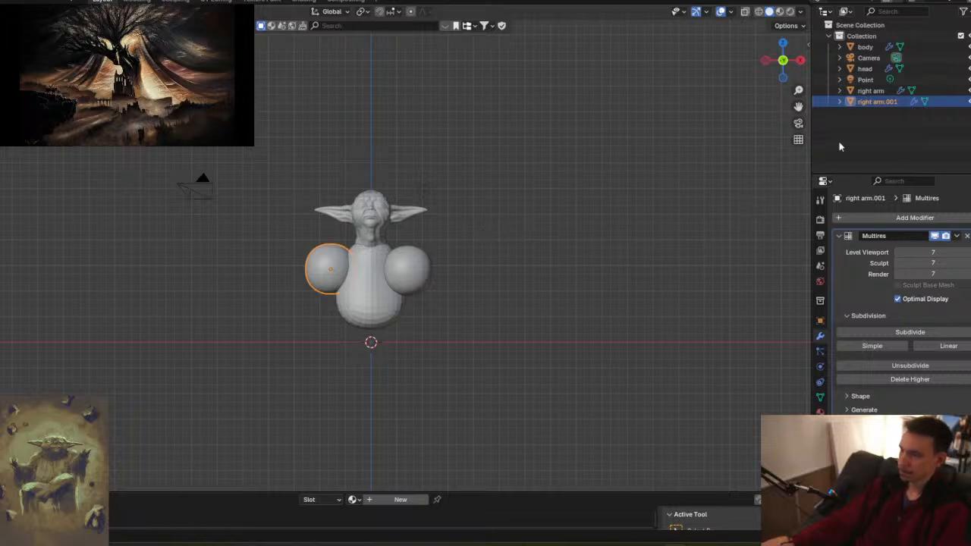
- Rename the duplicated arm sphere as left arm
{"action": "double_click", "coordinate": [880, 101]}
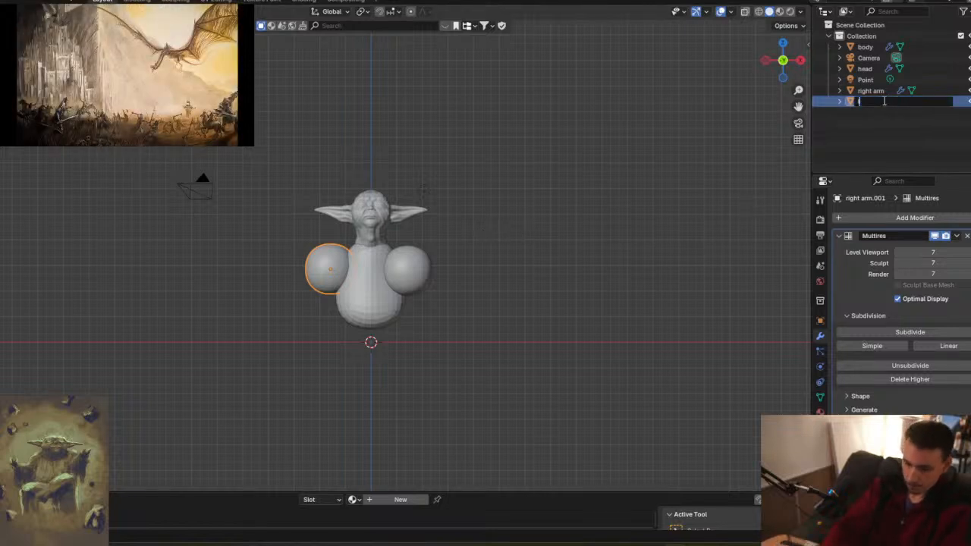
{"action": "type", "text": "left arm"}
{"action": "key", "text": "Return"}
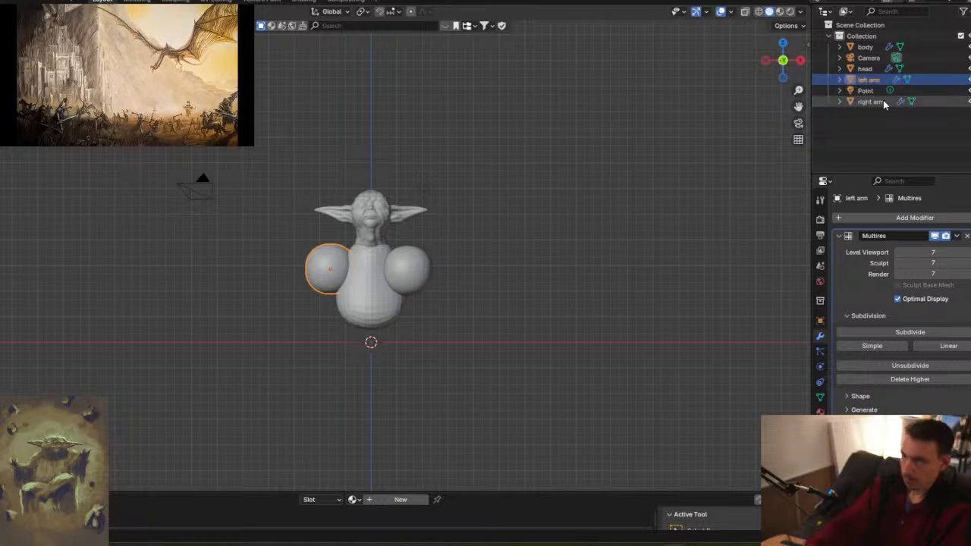
{"action": "mouse_move", "coordinate": [881, 102]}
{"action": "left_mouse_down"}
{"action": "mouse_move", "coordinate": [881, 93]}
{"action": "mouse_move", "coordinate": [872, 110]}
{"action": "left_mouse_up"}
{"action": "left_click", "coordinate": [869, 136]}
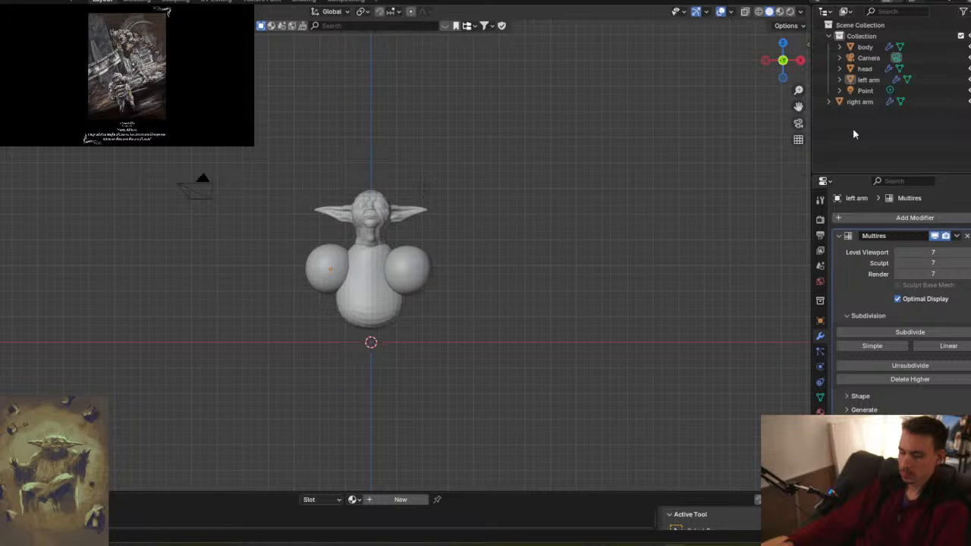
{"action": "key", "text": "ctrl+z"}
- Duplicate the right arm sphere and move the copy down along Z beside the lower torso
{"action": "left_click", "coordinate": [528, 282]}
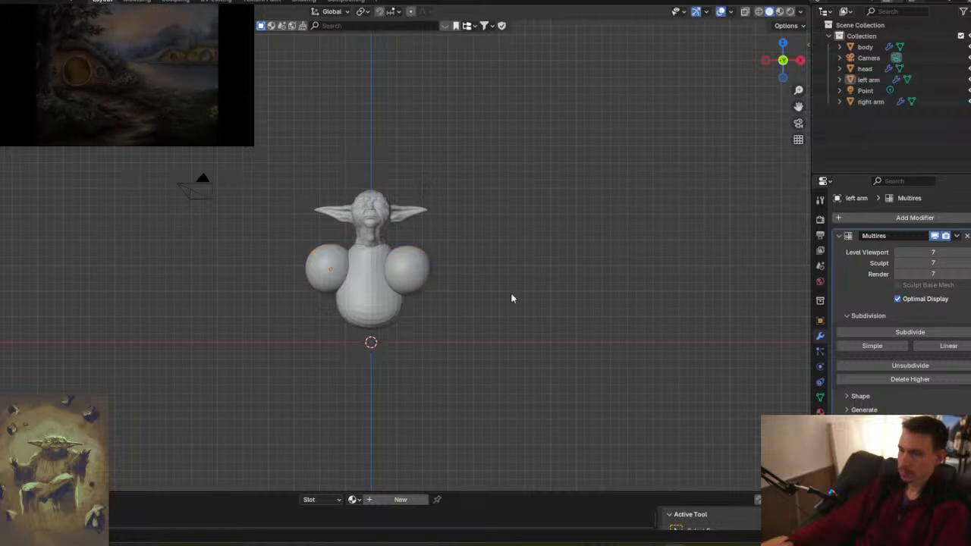
{"action": "left_click", "coordinate": [419, 287]}
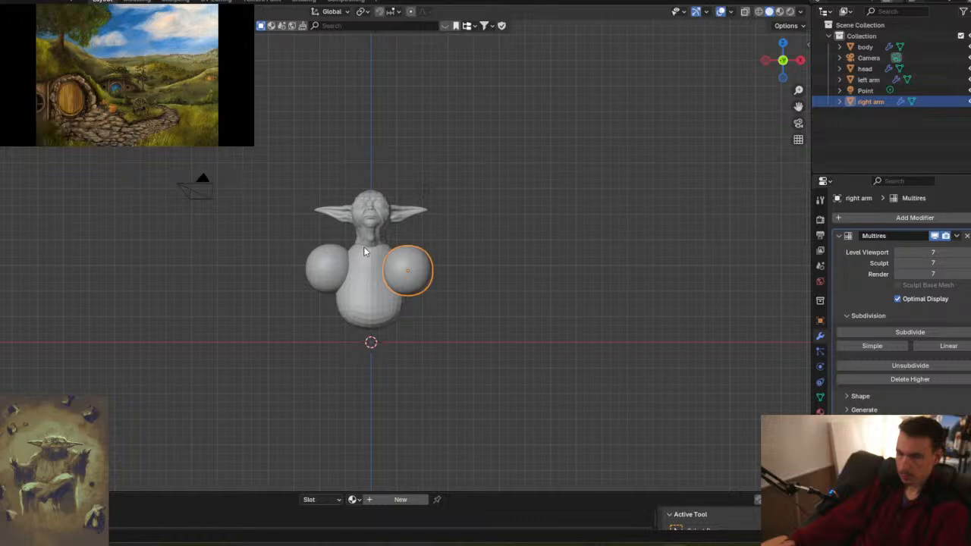
{"action": "key", "text": "shift+d"}
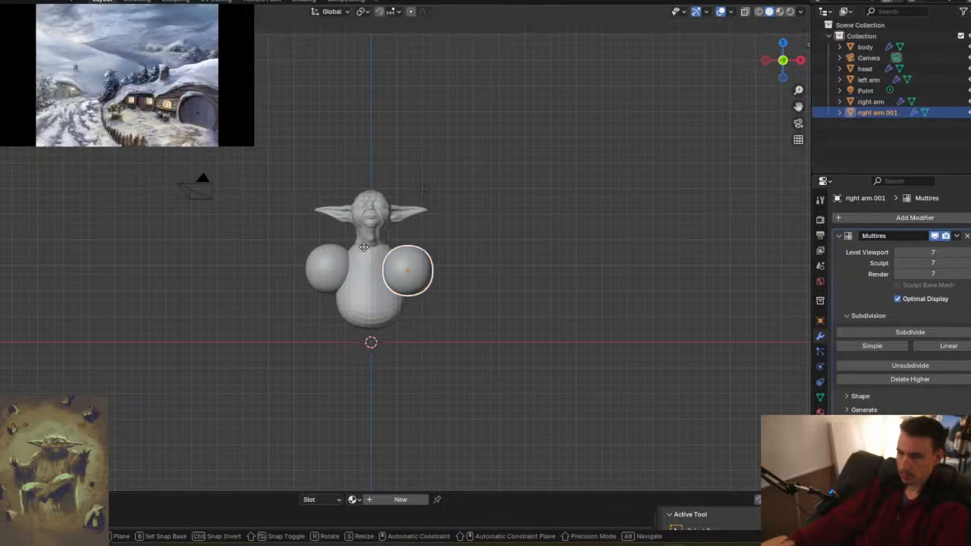
{"action": "key", "text": "z"}
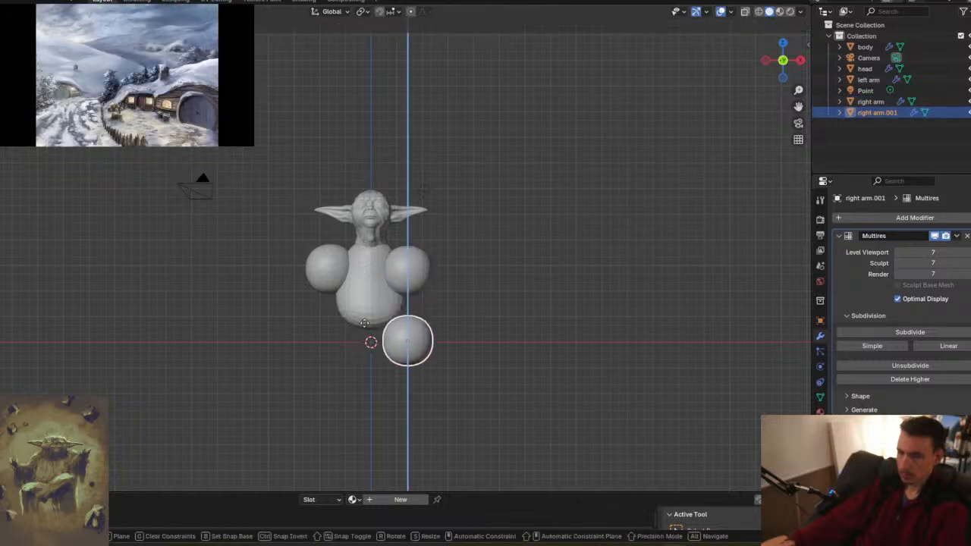
{"action": "left_click", "coordinate": [370, 297]}
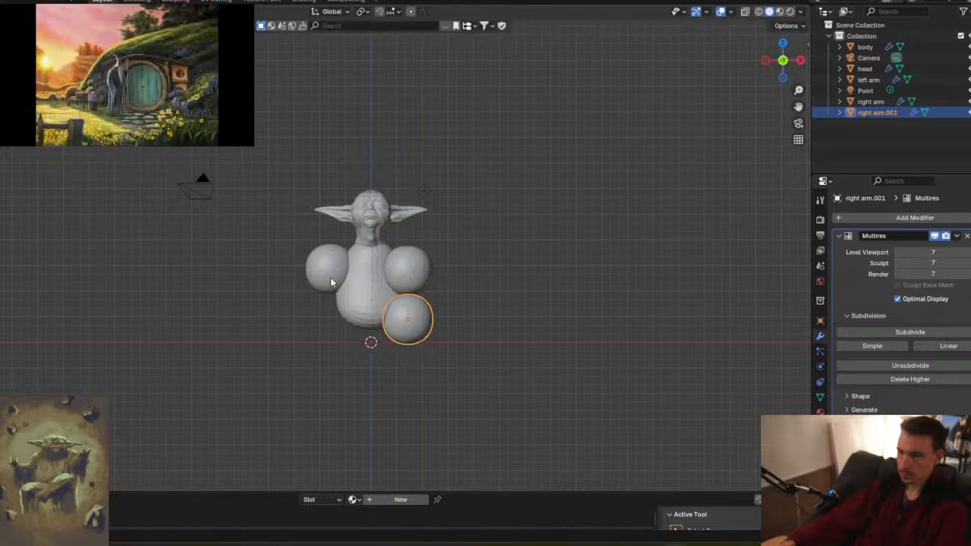
- Rename the duplicated sphere beside the lower torso as right leg
{"action": "left_click", "coordinate": [337, 281]}
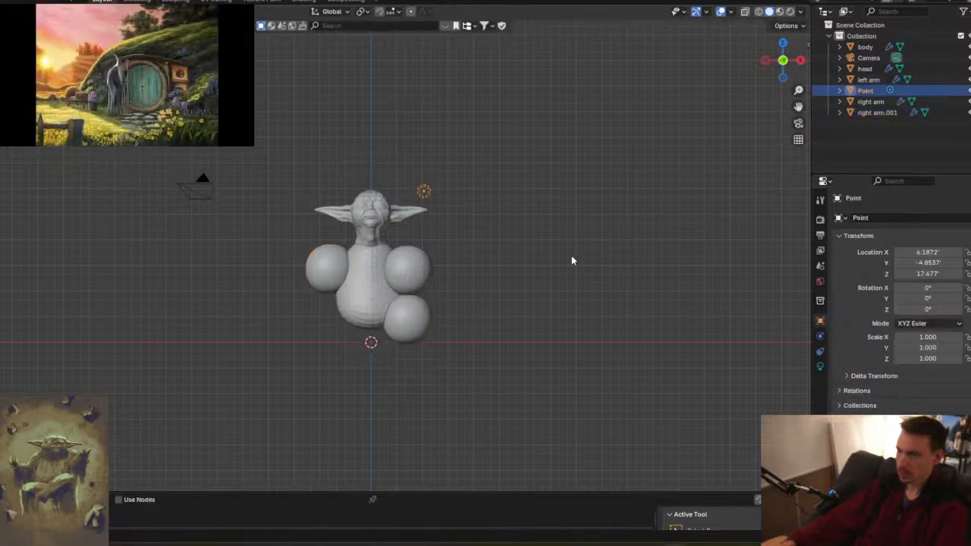
{"action": "left_click", "coordinate": [405, 334]}
{"action": "double_click", "coordinate": [887, 112]}
{"action": "type", "text": "l"}
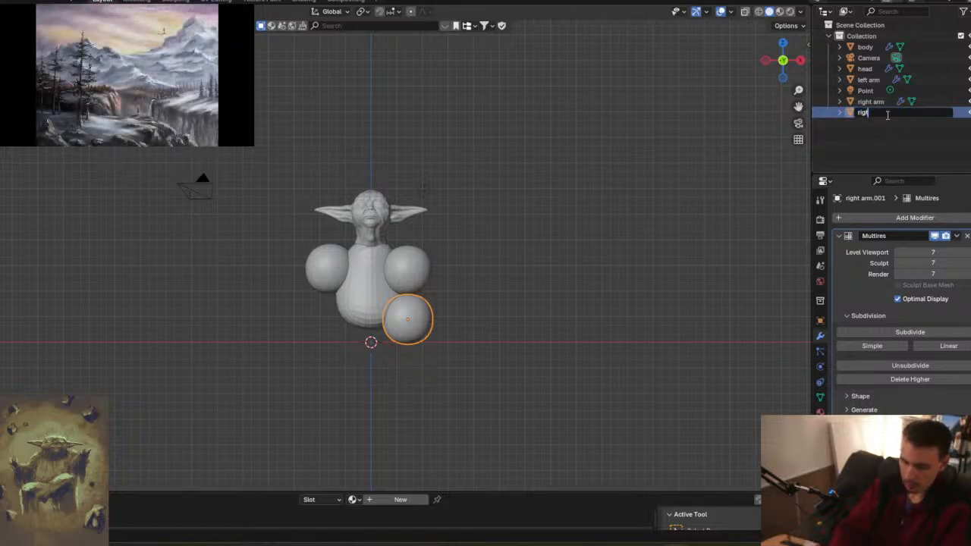
{"action": "type", "text": "ight"}
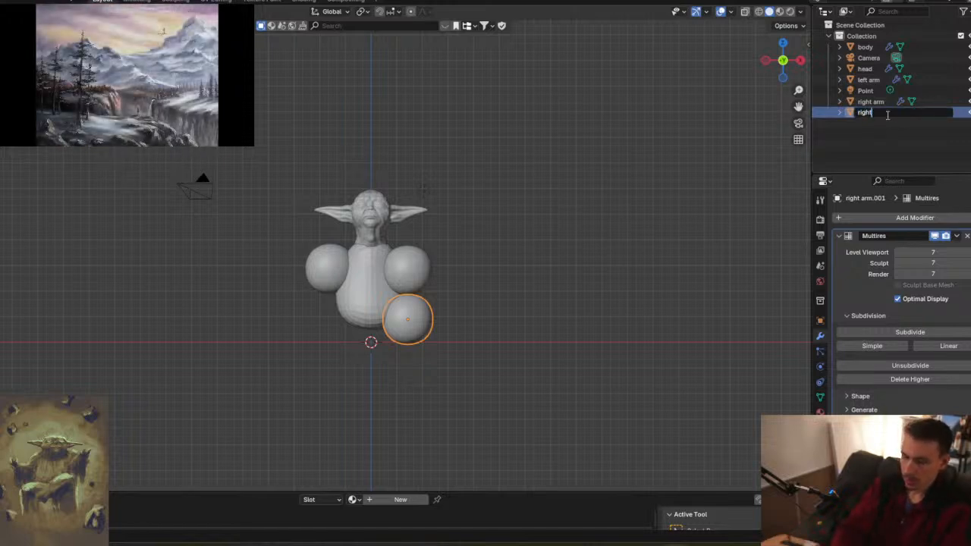
{"action": "type", "text": " leg"}
{"action": "key", "text": "Return"}
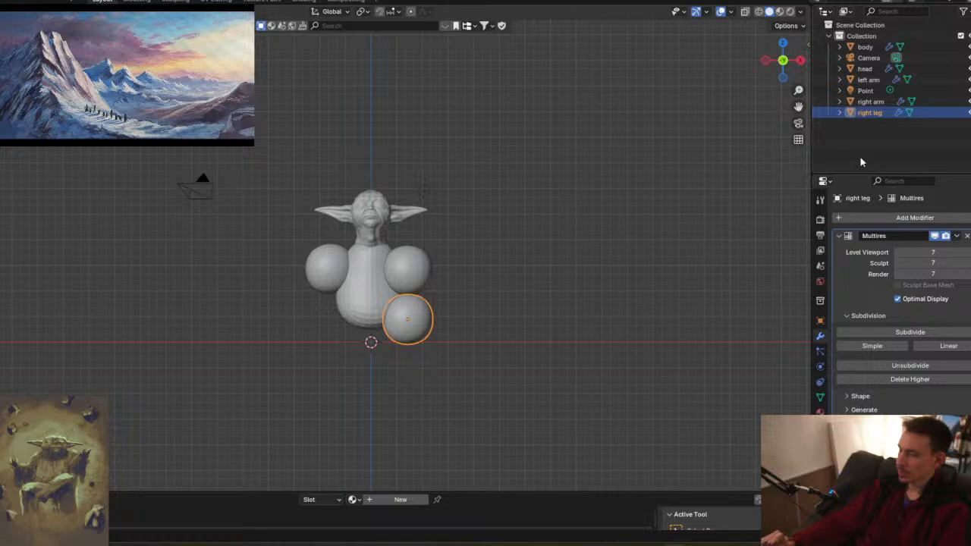
- Duplicate the right leg sphere along X to the torso's opposite side and rename the copy as left leg
{"action": "key", "text": "shift+d"}
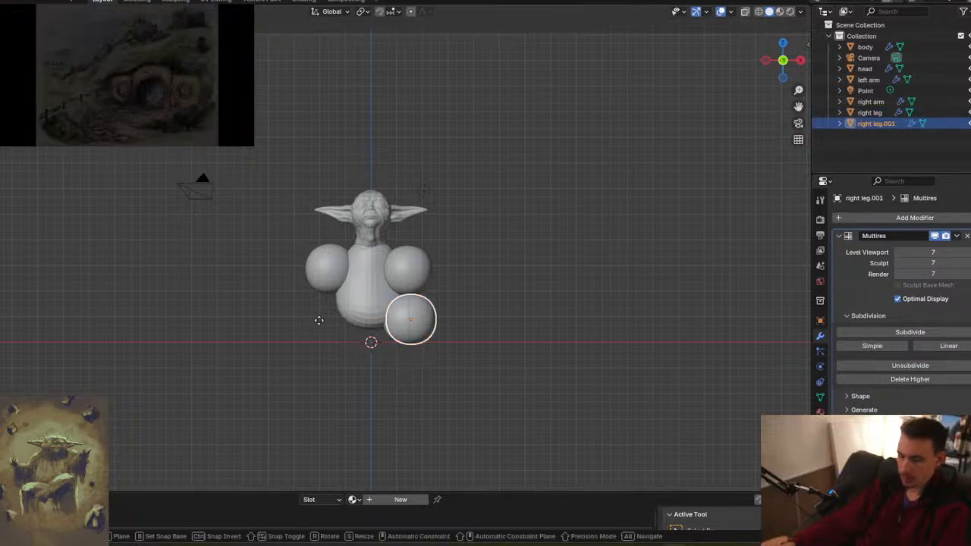
{"action": "key", "text": "x"}
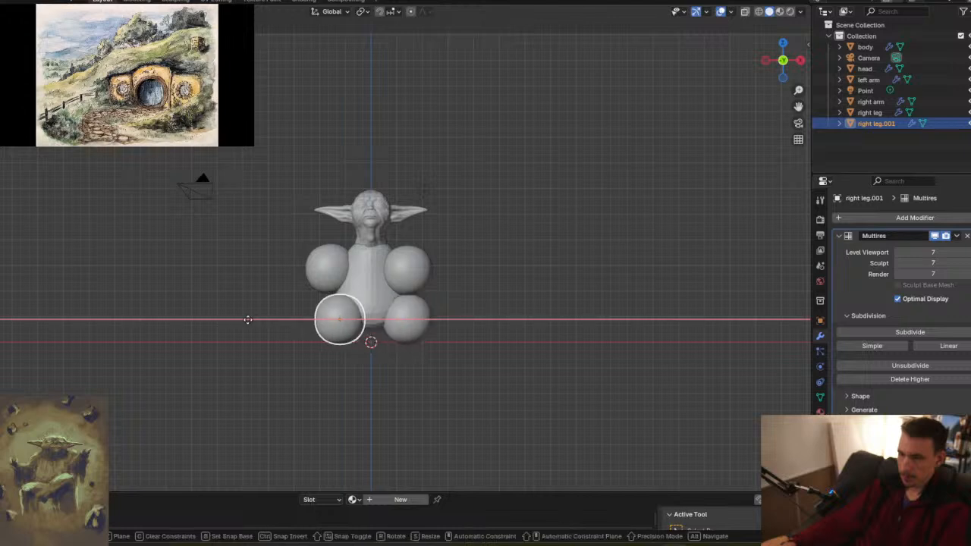
{"action": "left_click", "coordinate": [252, 324]}
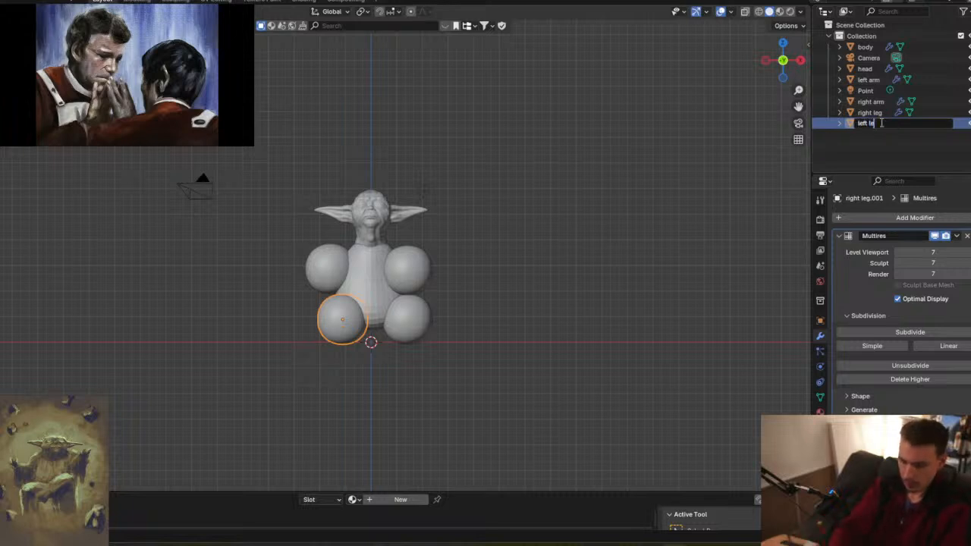
{"action": "type", "text": "g"}
{"action": "key", "text": "Return"}
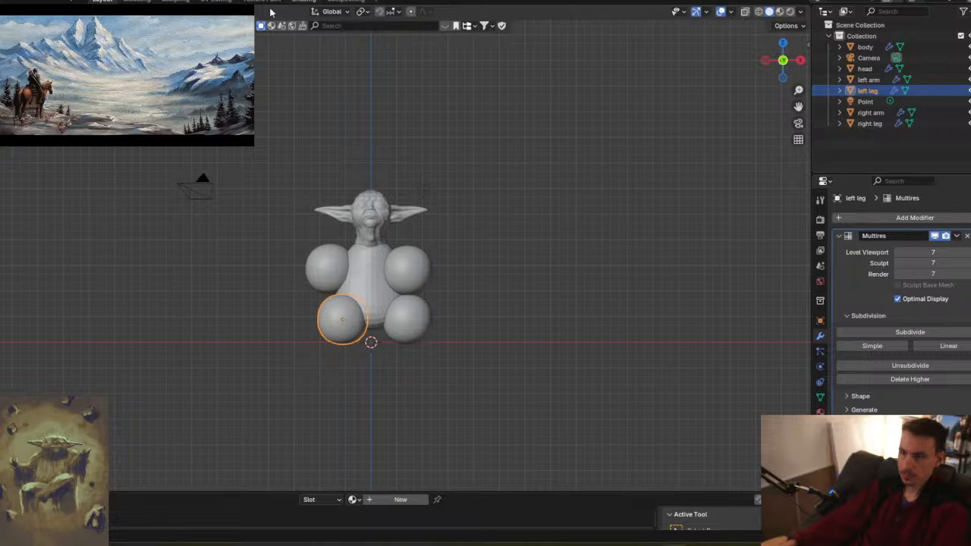
- Switch to the Sculpting workspace, target the right arm sphere, and push its underside up to narrow it toward the shoulder
{"action": "left_click", "coordinate": [176, 2]}
{"action": "left_click", "coordinate": [17, 26]}
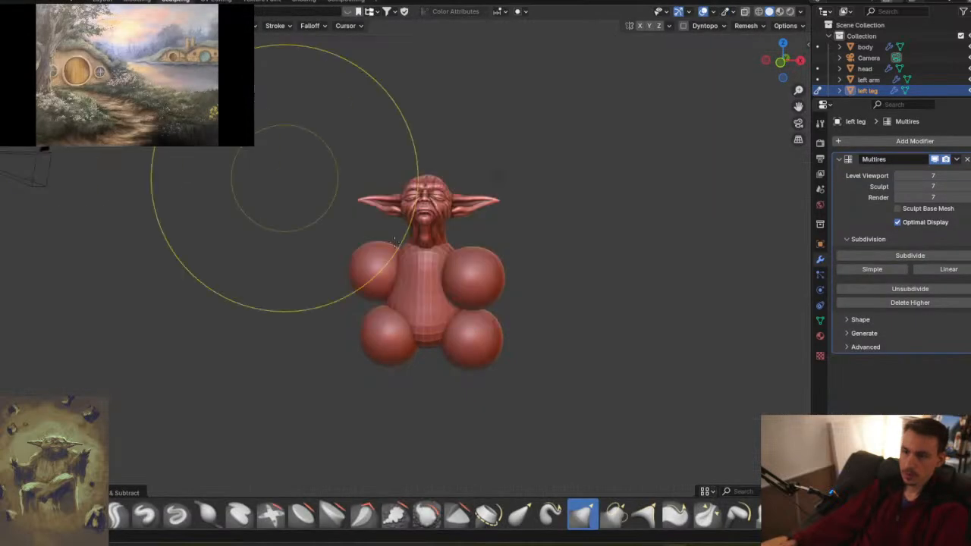
{"action": "middle_click_drag", "start_coordinate": [375, 280], "coordinate": [393, 277]}
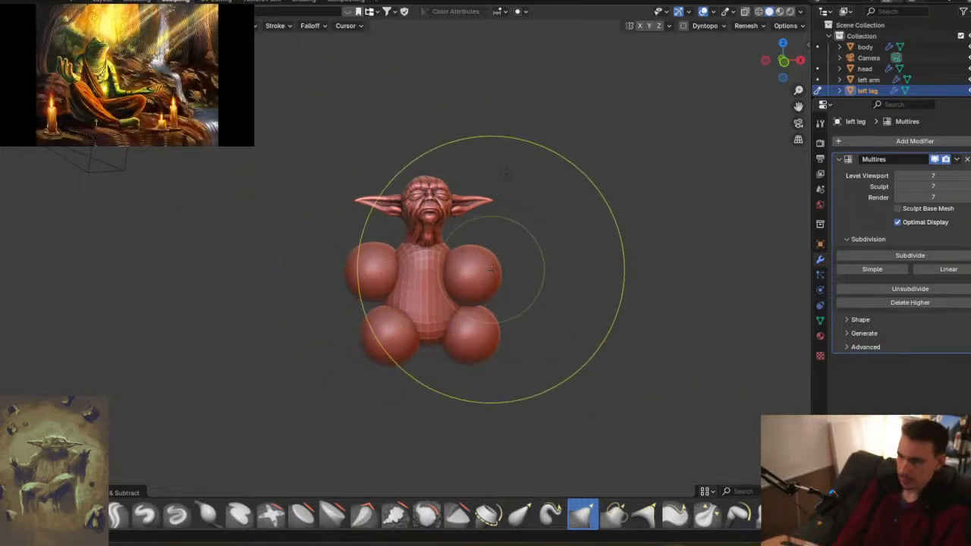
{"action": "middle_click_drag", "start_coordinate": [518, 309], "coordinate": [502, 169], "text": "shift"}
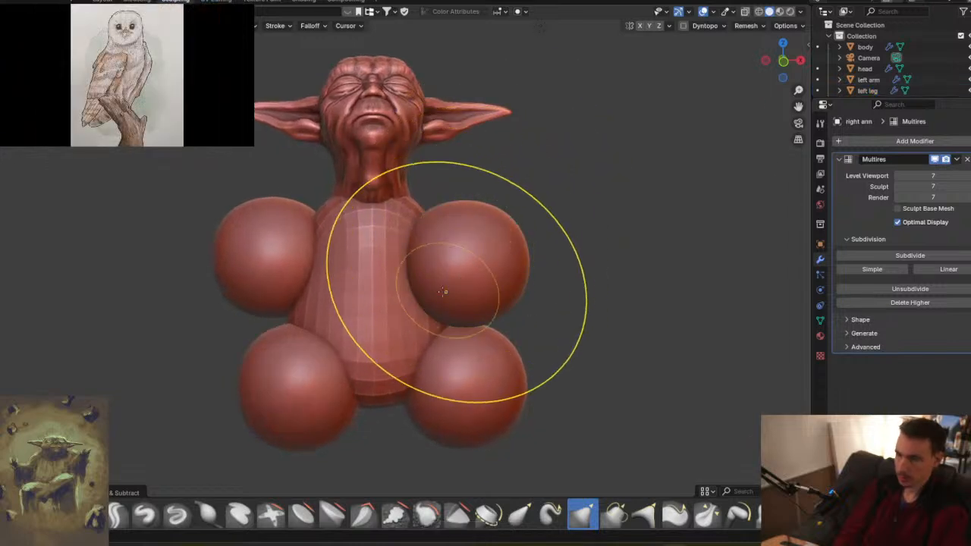
{"action": "key", "text": "alt+q"}
{"action": "mouse_move", "coordinate": [435, 298]}
{"action": "left_mouse_down"}
{"action": "mouse_move", "coordinate": [486, 247]}
{"action": "mouse_move", "coordinate": [465, 249]}
{"action": "left_mouse_up"}
{"action": "mouse_move", "coordinate": [470, 245]}
{"action": "middle_mouse_down"}
{"action": "mouse_move", "coordinate": [444, 288]}
{"action": "mouse_move", "coordinate": [517, 243]}
{"action": "middle_mouse_up"}
{"action": "mouse_move", "coordinate": [489, 246]}
{"action": "left_mouse_down"}
{"action": "mouse_move", "coordinate": [460, 246]}
{"action": "mouse_move", "coordinate": [470, 254]}
{"action": "left_mouse_up"}
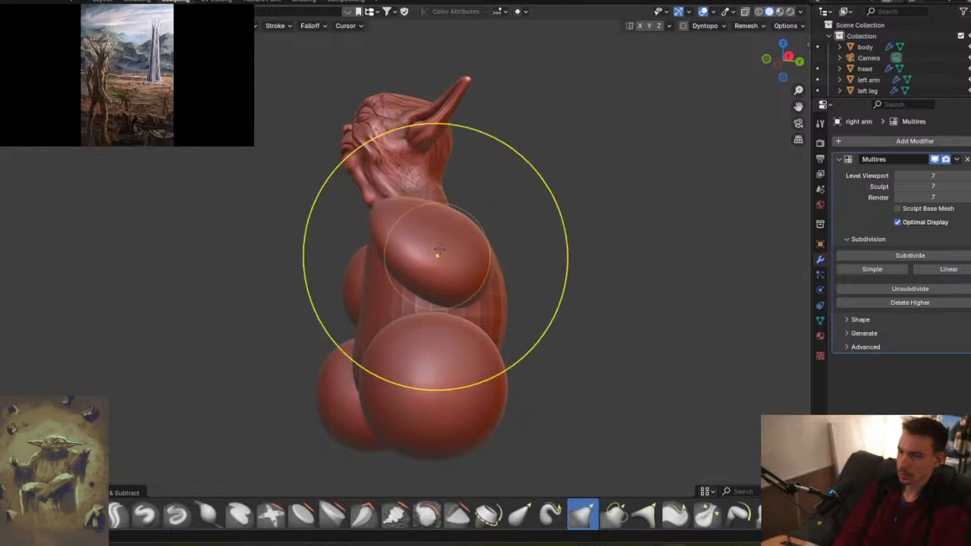
- Pull the free end of the right arm outward from the torso to stretch it into an elongated upper-arm shape
{"action": "middle_click_drag", "start_coordinate": [451, 254], "coordinate": [596, 271]}
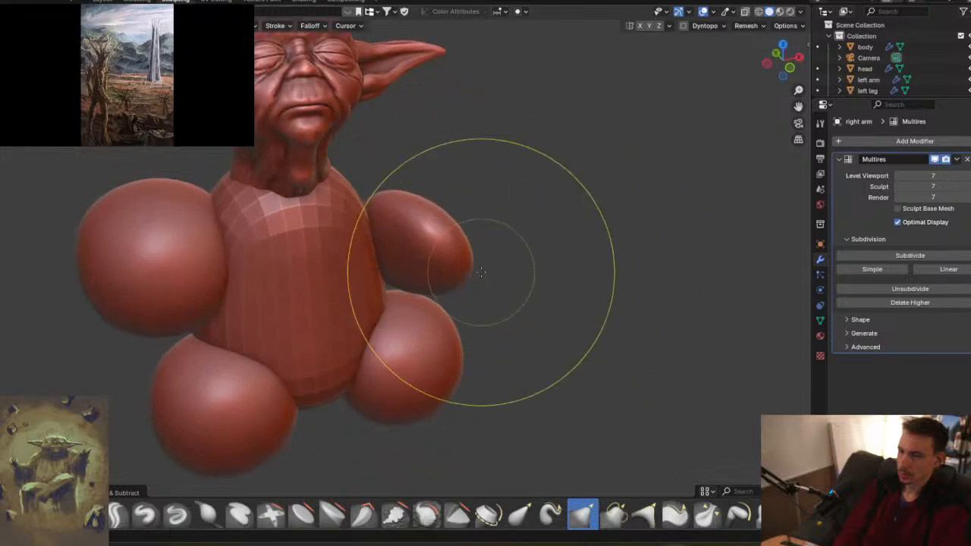
{"action": "left_click_drag", "start_coordinate": [462, 265], "coordinate": [527, 272]}
{"action": "mouse_move", "coordinate": [542, 174]}
{"action": "middle_mouse_down"}
{"action": "mouse_move", "coordinate": [401, 243]}
{"action": "mouse_move", "coordinate": [486, 232]}
{"action": "mouse_move", "coordinate": [580, 236]}
{"action": "middle_mouse_up"}
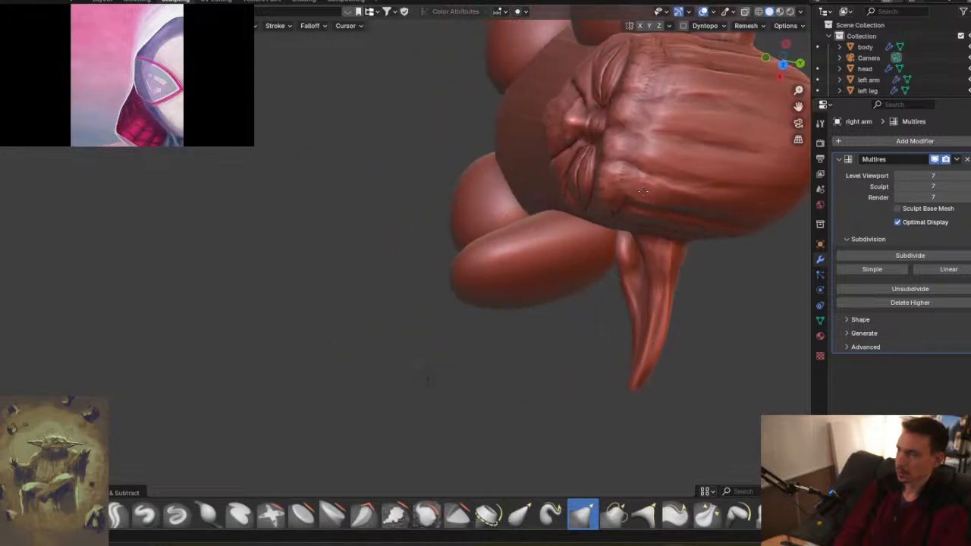
{"action": "mouse_move", "coordinate": [615, 303]}
{"action": "middle_mouse_down"}
{"action": "mouse_move", "coordinate": [643, 328]}
{"action": "mouse_move", "coordinate": [532, 186]}
{"action": "mouse_move", "coordinate": [594, 223]}
{"action": "middle_mouse_up"}
{"action": "mouse_move", "coordinate": [594, 226]}
{"action": "left_mouse_down"}
{"action": "mouse_move", "coordinate": [595, 205]}
{"action": "mouse_move", "coordinate": [581, 213]}
{"action": "left_mouse_up"}
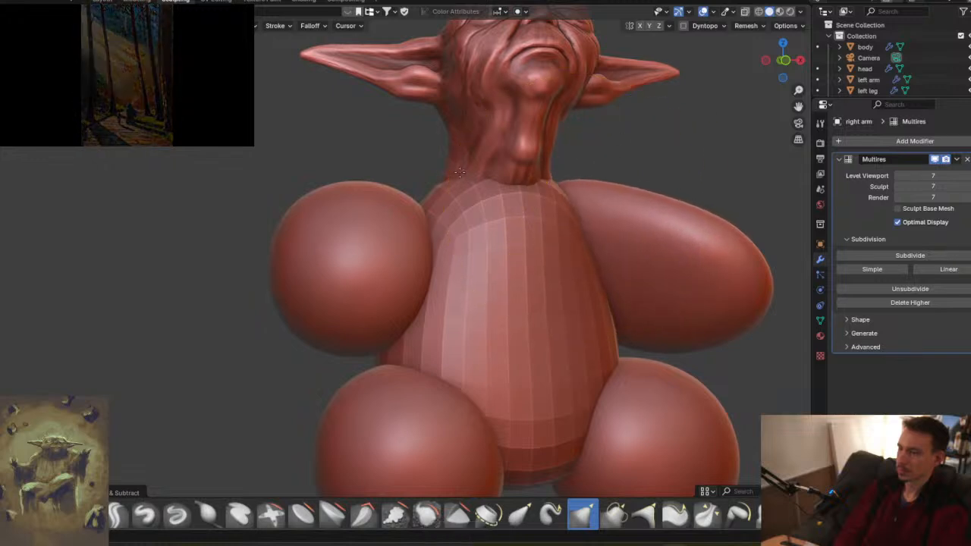
- Set the right arm's Multires sculpt level to 2
{"action": "middle_click_drag", "start_coordinate": [499, 157], "coordinate": [575, 253]}
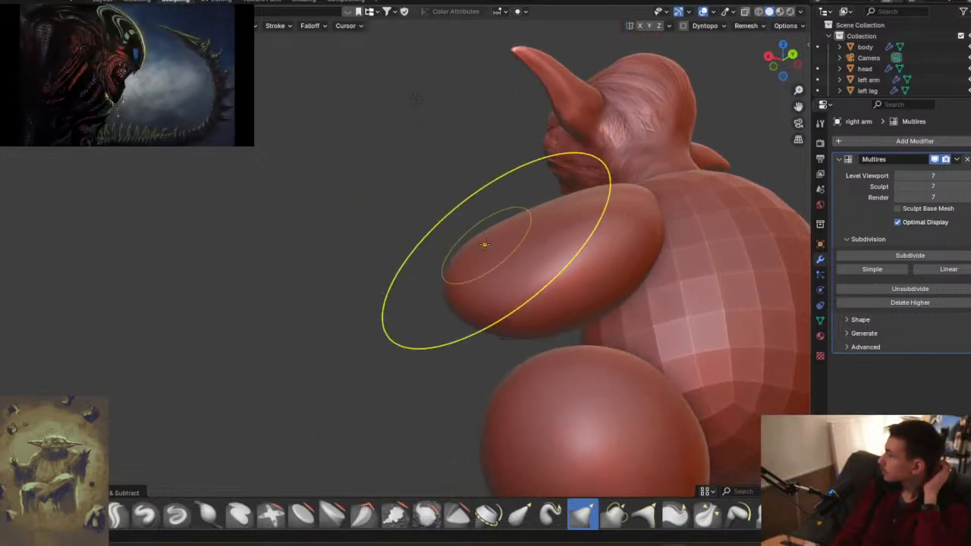
{"action": "mouse_move", "coordinate": [650, 253]}
{"action": "middle_mouse_down"}
{"action": "mouse_move", "coordinate": [766, 263]}
{"action": "mouse_move", "coordinate": [687, 232]}
{"action": "middle_mouse_up"}
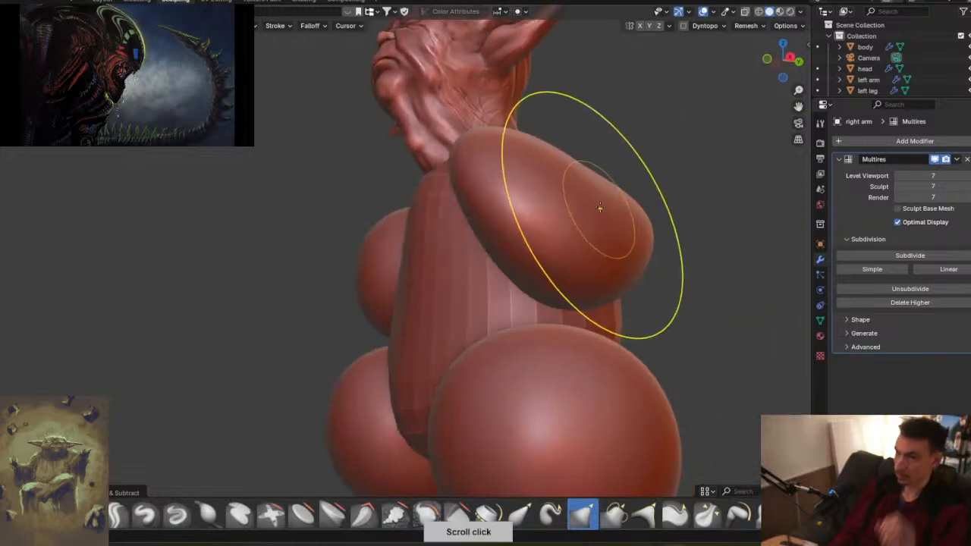
{"action": "mouse_move", "coordinate": [524, 218]}
{"action": "middle_mouse_down"}
{"action": "mouse_move", "coordinate": [635, 210]}
{"action": "mouse_move", "coordinate": [691, 373]}
{"action": "mouse_move", "coordinate": [509, 238]}
{"action": "mouse_move", "coordinate": [650, 234]}
{"action": "mouse_move", "coordinate": [459, 247]}
{"action": "middle_mouse_up"}
{"action": "left_click", "coordinate": [900, 187]}
{"action": "left_click", "coordinate": [900, 187]}
{"action": "left_click", "coordinate": [900, 187]}
{"action": "left_click", "coordinate": [900, 187]}
{"action": "left_click", "coordinate": [901, 186]}
- Make the left arm the sculpt target and set its Multires sculpt level to 2
{"action": "mouse_move", "coordinate": [691, 256]}
{"action": "middle_mouse_down"}
{"action": "mouse_move", "coordinate": [629, 243]}
{"action": "mouse_move", "coordinate": [641, 241]}
{"action": "mouse_move", "coordinate": [358, 232]}
{"action": "middle_mouse_up"}
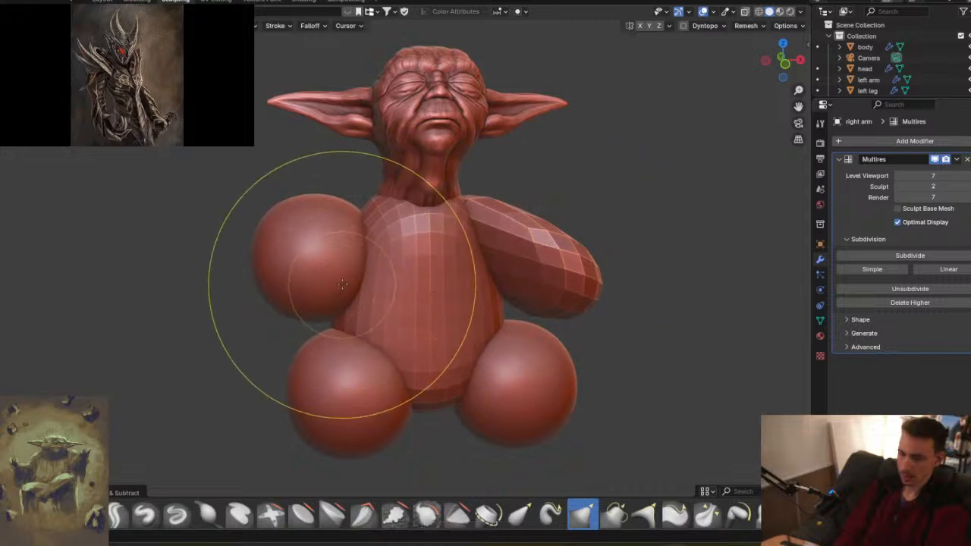
{"action": "key", "text": "alt+q"}
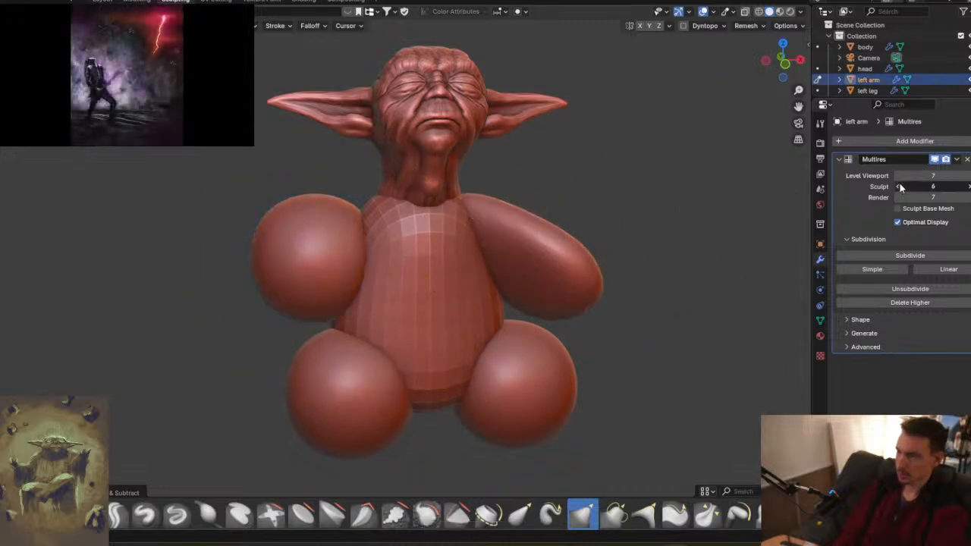
{"action": "left_click", "coordinate": [899, 187]}
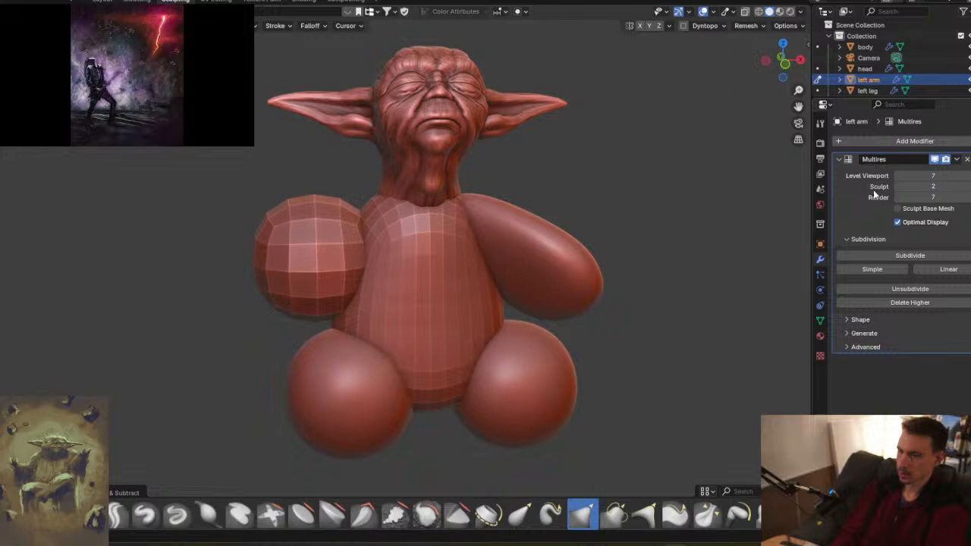
- Make the right leg the sculpt target and set its Multires sculpt level to 2
{"action": "key", "text": "alt+q"}
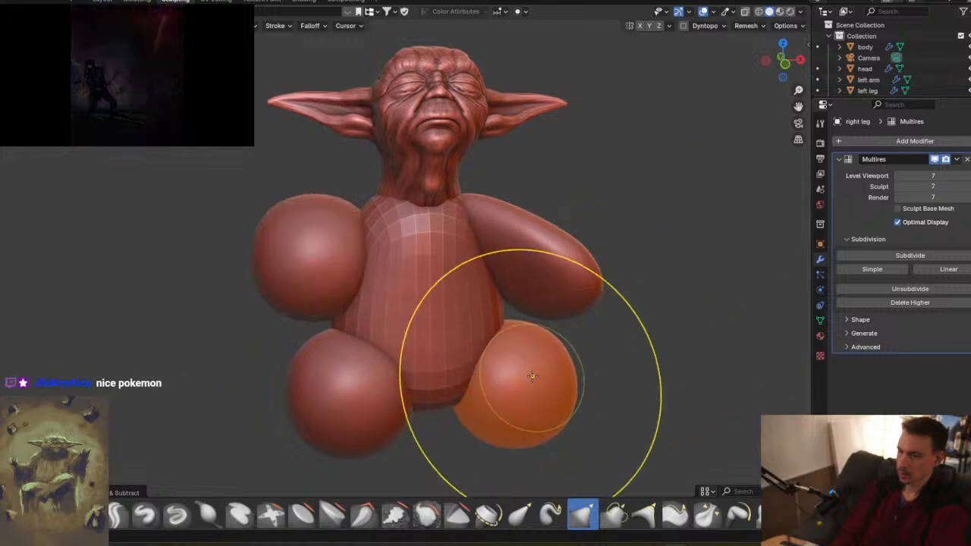
{"action": "left_click", "coordinate": [896, 187]}
{"action": "left_click", "coordinate": [896, 187]}
{"action": "left_click", "coordinate": [896, 186]}
{"action": "left_click", "coordinate": [896, 187]}
{"action": "left_click", "coordinate": [896, 186]}
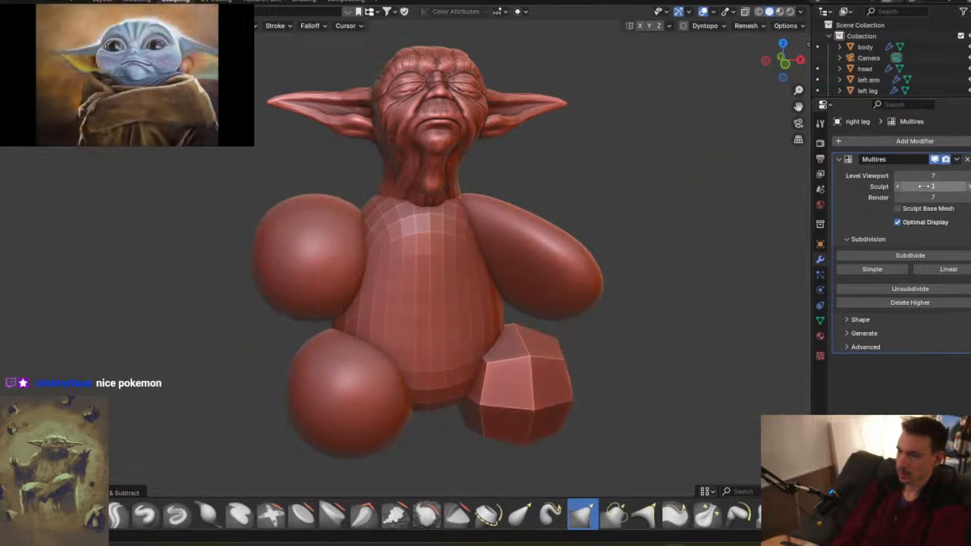
- Target the left leg and set its Multires sculpt level to 2 and render level to 3
{"action": "key", "text": "alt+q"}
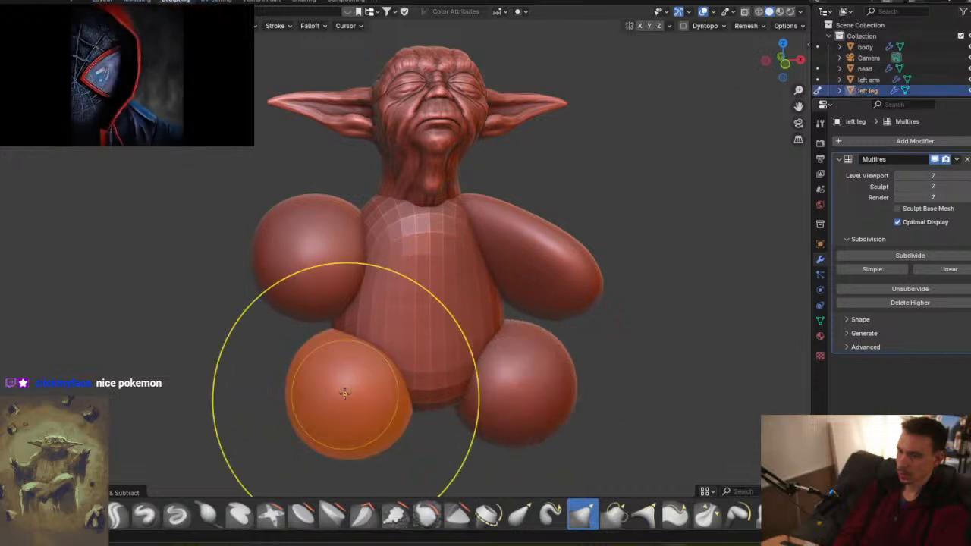
{"action": "left_click", "coordinate": [896, 187]}
{"action": "left_click", "coordinate": [896, 187]}
{"action": "left_click", "coordinate": [896, 186]}
{"action": "left_click", "coordinate": [896, 187]}
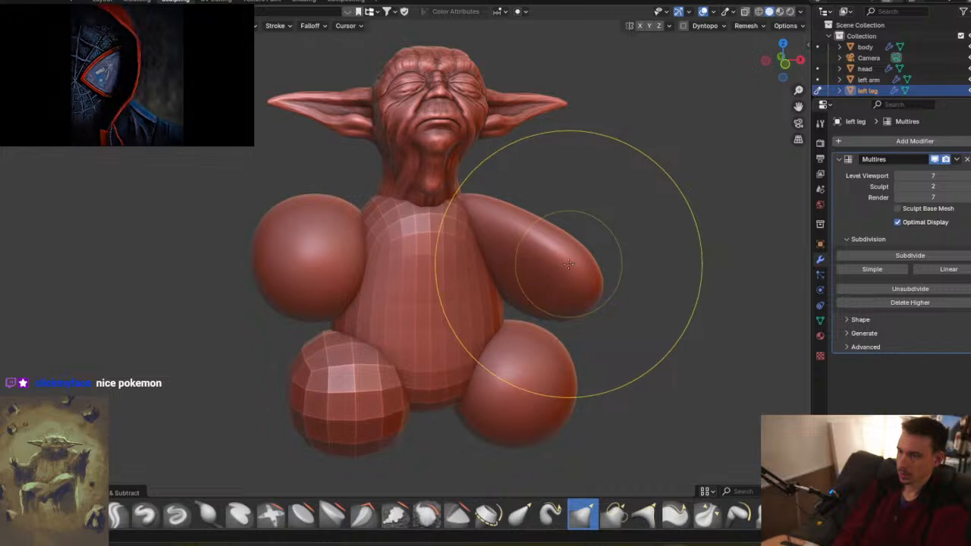
{"action": "left_click", "coordinate": [899, 197]}
{"action": "left_click", "coordinate": [898, 197]}
{"action": "left_click", "coordinate": [898, 197]}
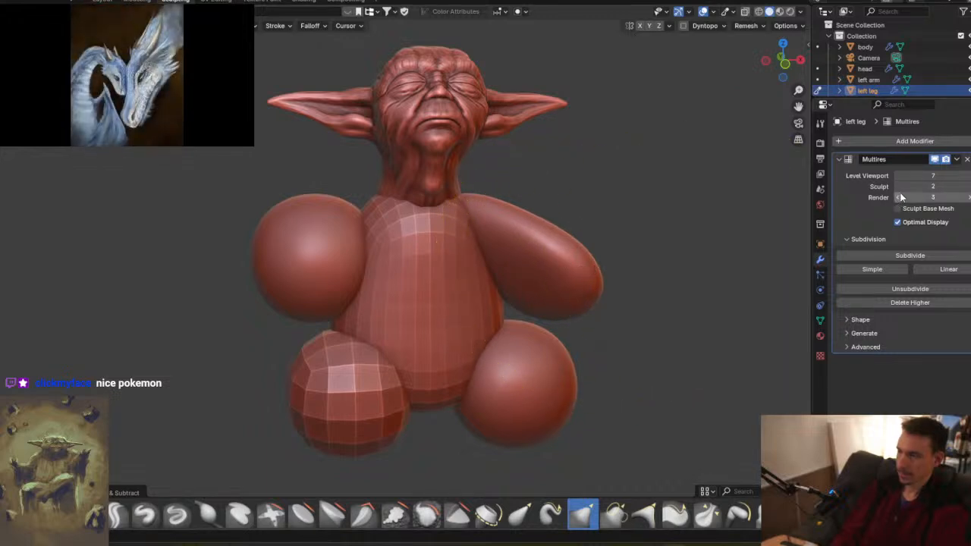
- Target the right leg and set its Multires render level to 3 and viewport level to 2
{"action": "key", "text": "alt+q"}
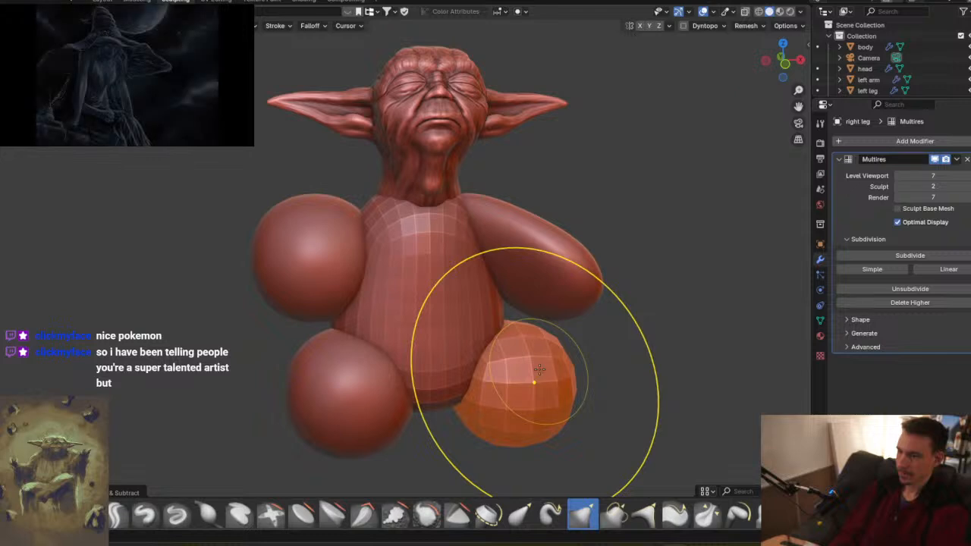
{"action": "left_click", "coordinate": [899, 197]}
{"action": "left_click", "coordinate": [899, 197]}
{"action": "left_click", "coordinate": [899, 197]}
{"action": "left_click", "coordinate": [899, 197]}
{"action": "left_click", "coordinate": [898, 175]}
{"action": "left_click", "coordinate": [898, 175]}
{"action": "left_click", "coordinate": [899, 175]}
{"action": "left_click", "coordinate": [898, 175]}
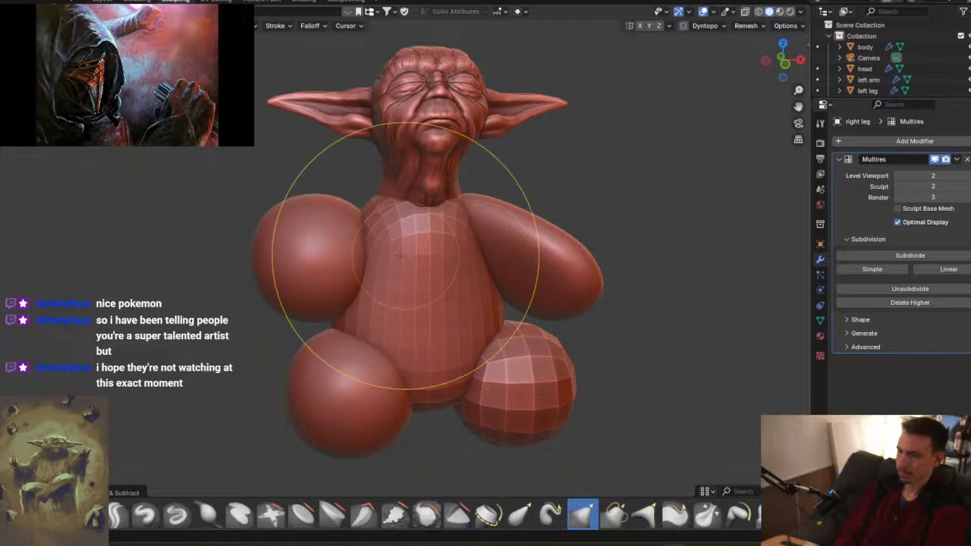
- Target the left arm and set its Multires viewport level to 3 and render level to 4
{"action": "key", "text": "alt+q"}
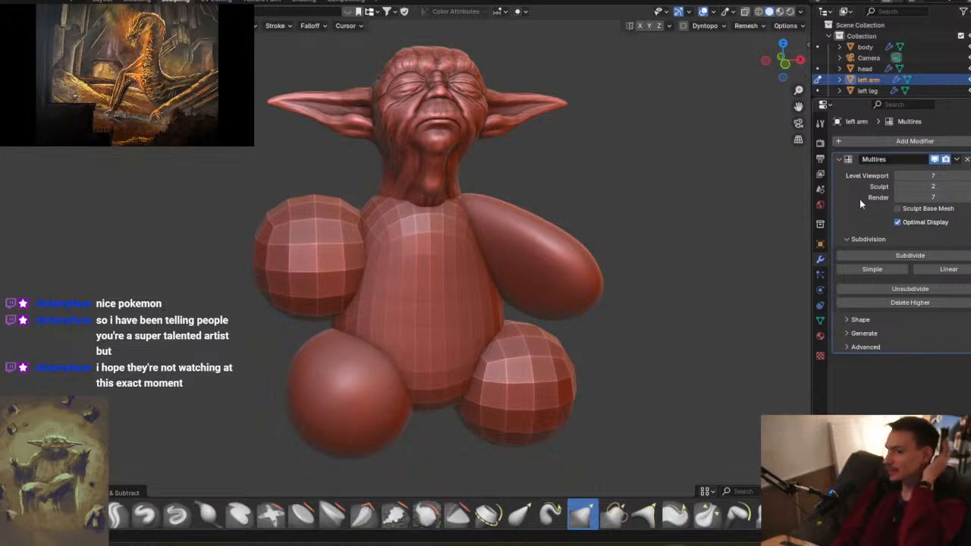
{"action": "left_click", "coordinate": [899, 176]}
{"action": "left_click", "coordinate": [899, 176]}
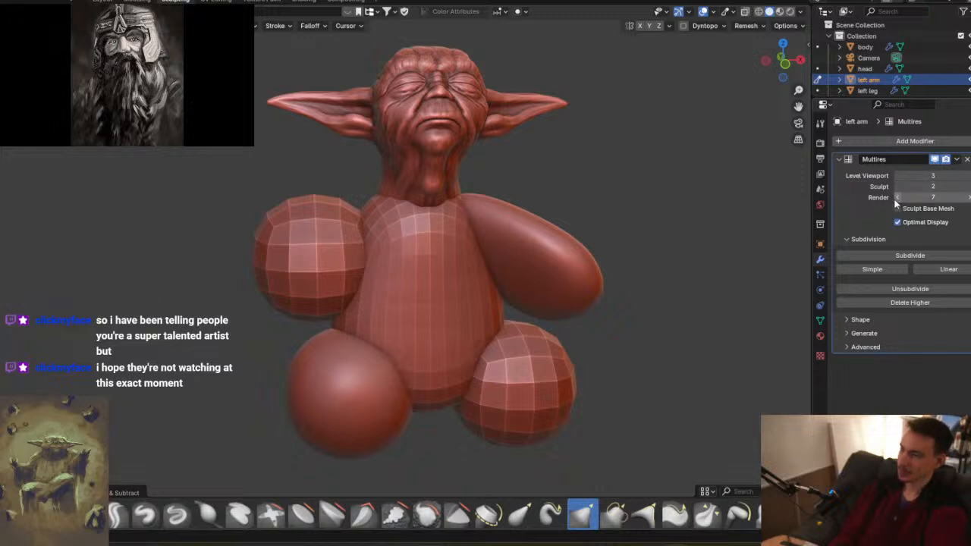
{"action": "left_click", "coordinate": [896, 197]}
{"action": "left_click", "coordinate": [897, 197]}
{"action": "left_click", "coordinate": [897, 198]}
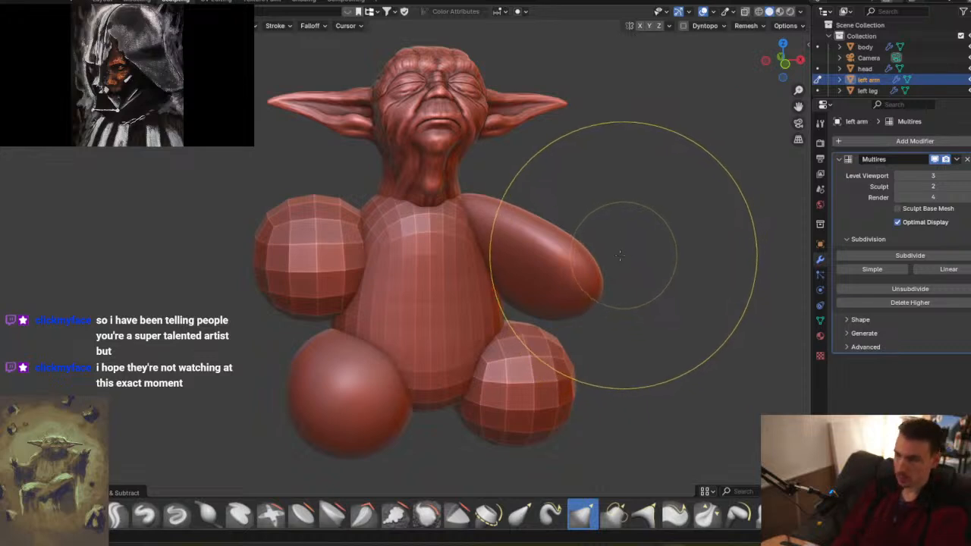
- Target the right arm and set both its Multires render level and viewport level to 3
{"action": "key", "text": "alt+q"}
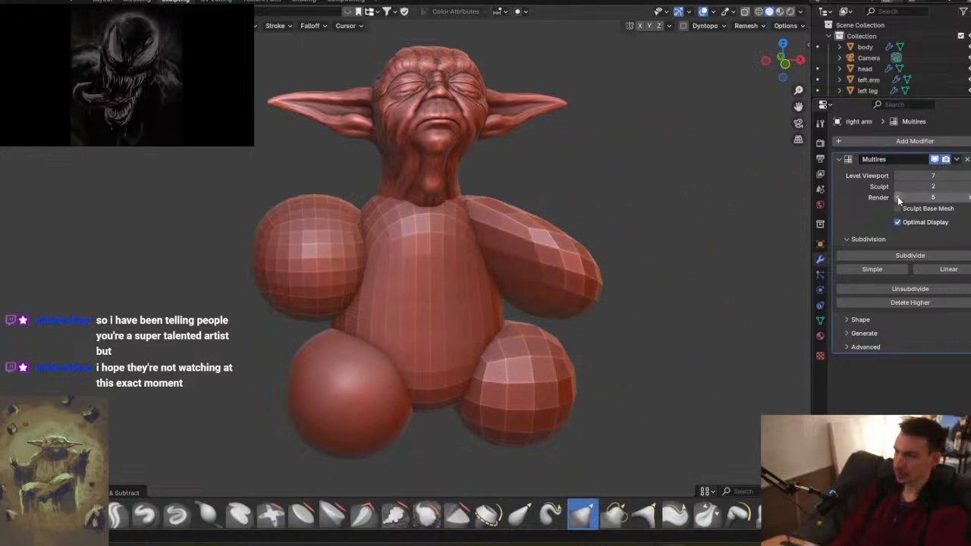
{"action": "left_click", "coordinate": [897, 198]}
{"action": "left_click", "coordinate": [897, 197]}
{"action": "left_click", "coordinate": [897, 175]}
{"action": "left_click", "coordinate": [897, 175]}
{"action": "left_click", "coordinate": [897, 175]}
{"action": "left_click", "coordinate": [897, 176]}
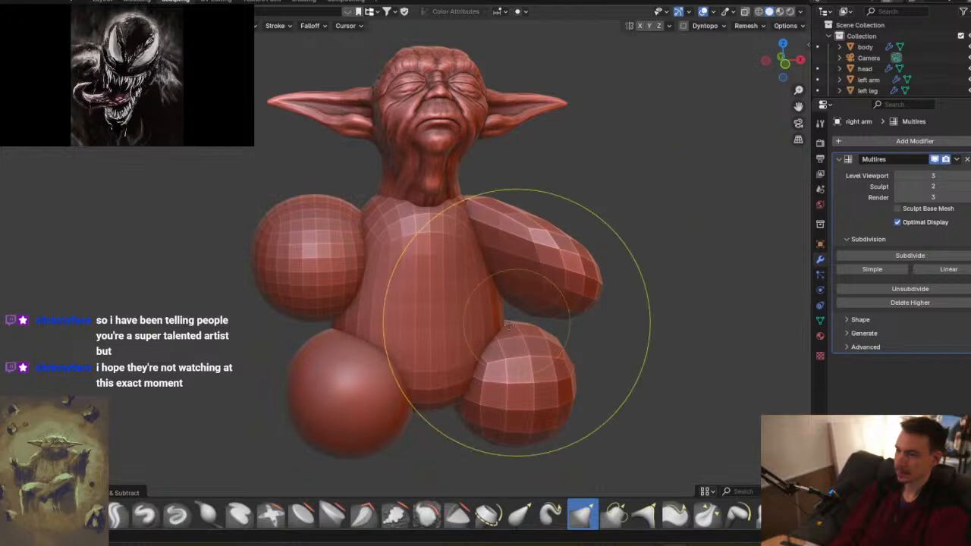
- Target the left leg and set its Multires viewport level to 2
{"action": "key", "text": "alt+q"}
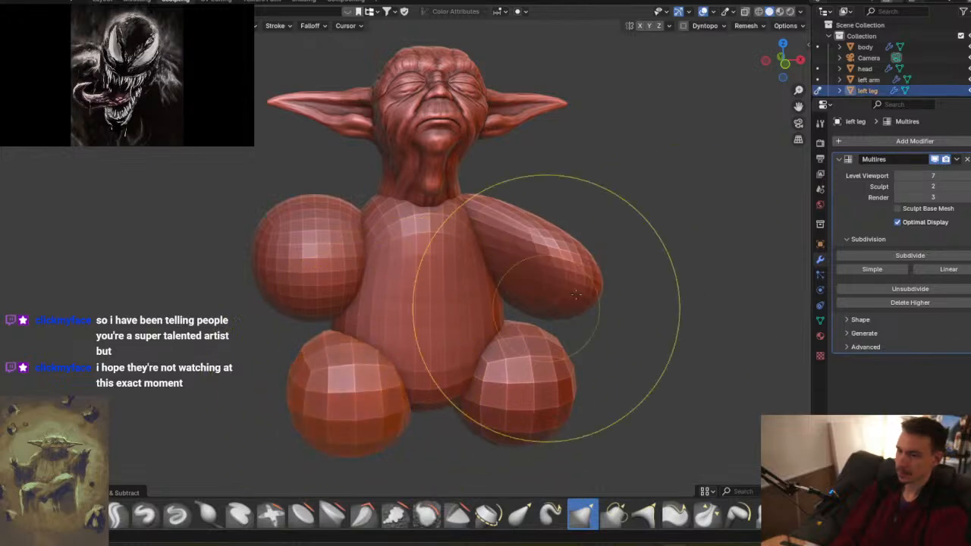
{"action": "left_click", "coordinate": [897, 177]}
{"action": "left_click", "coordinate": [897, 177]}
{"action": "left_click", "coordinate": [897, 177]}
{"action": "left_click", "coordinate": [896, 177]}
{"action": "left_click", "coordinate": [897, 176]}
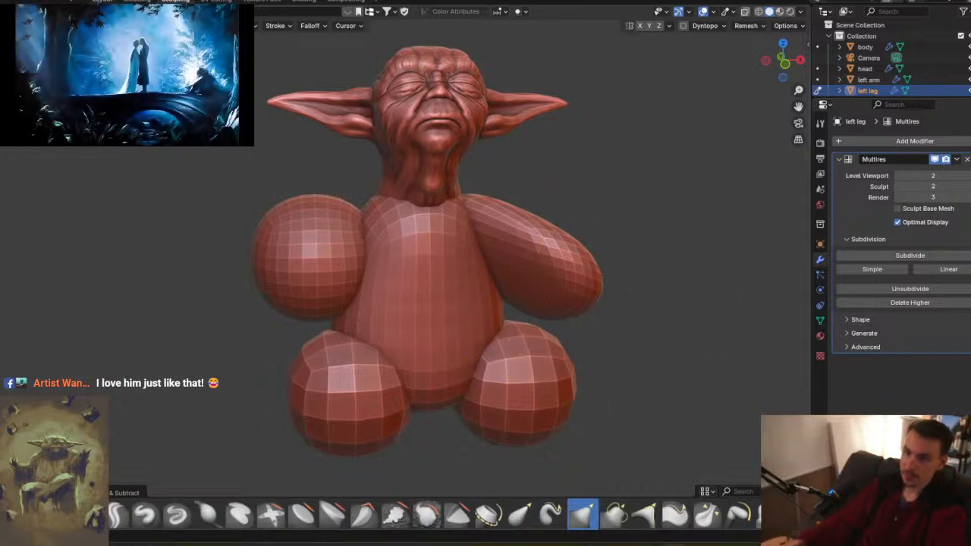
- In the Layout workspace, look through the camera and fly it back to frame the whole Yoda figure
{"action": "left_click", "coordinate": [102, 2]}
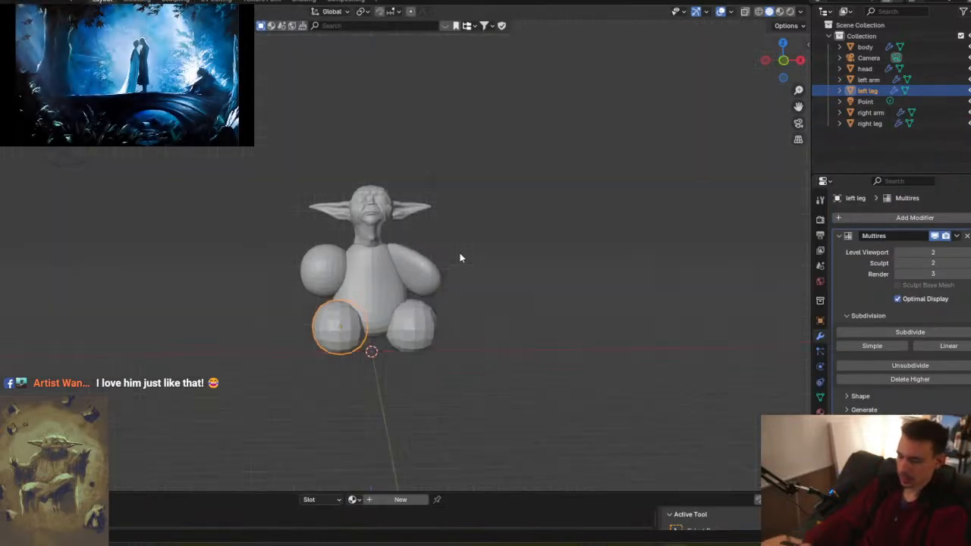
{"action": "key", "text": "KP_0"}
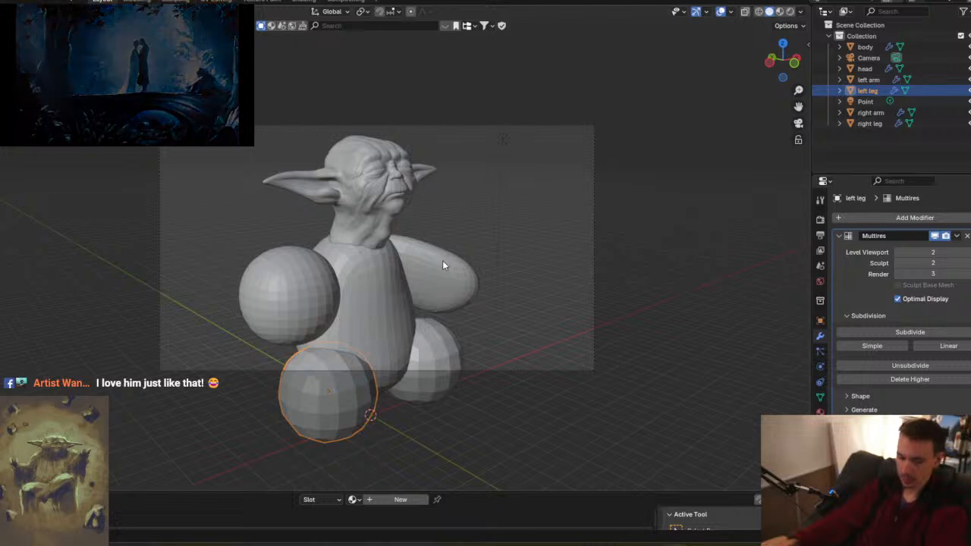
{"action": "key", "text": "shift+grave"}
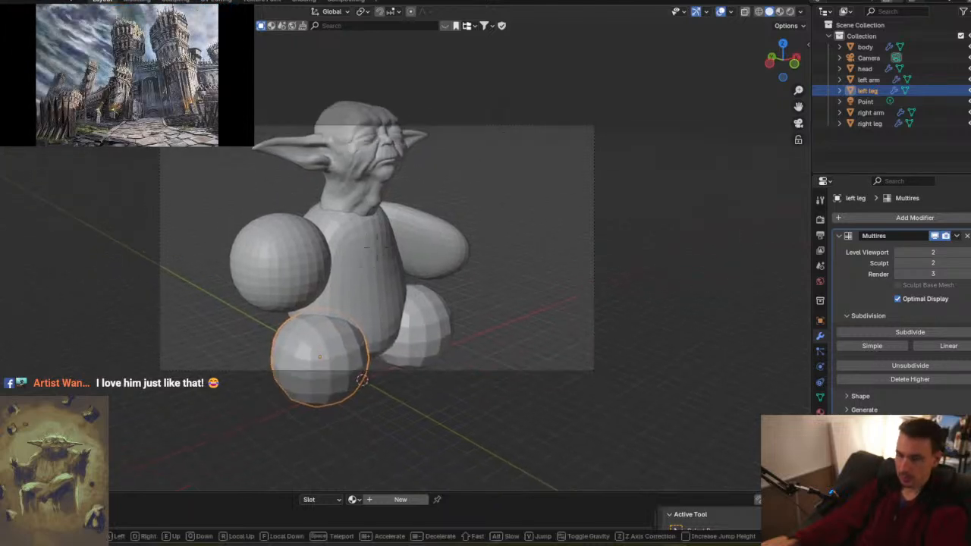
{"action": "key", "text": "s"}
{"action": "key", "text": "d"}
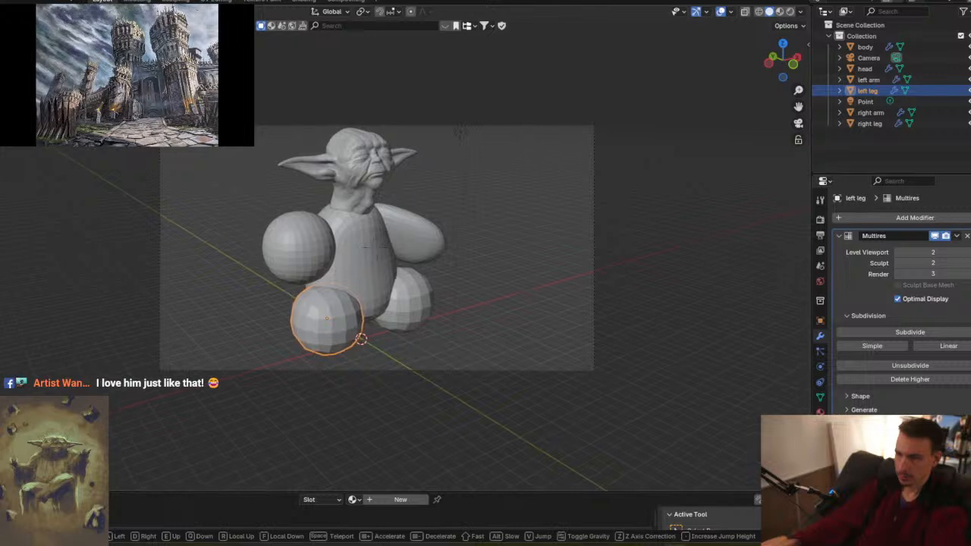
{"action": "left_click", "coordinate": [545, 211]}
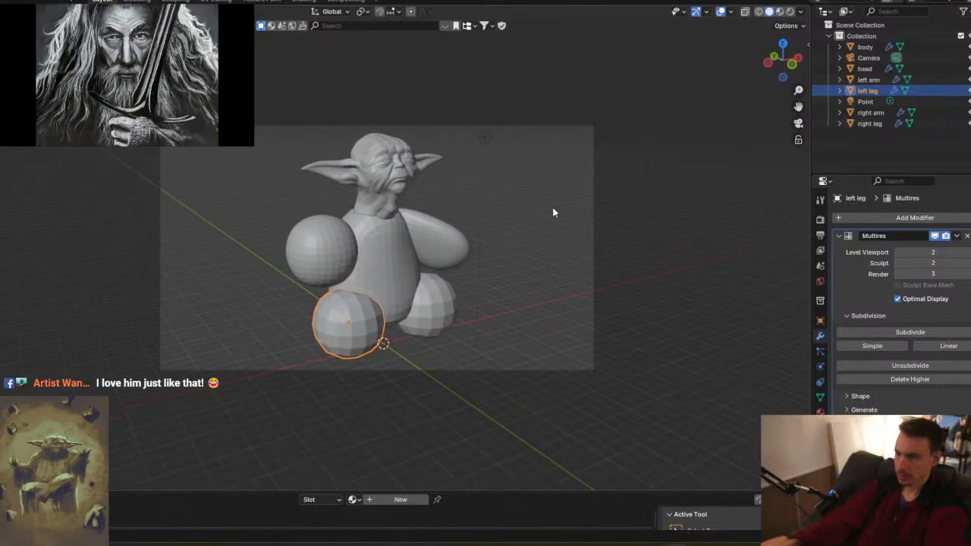
- Preview the figure in rendered shading and render the image, restoring solid shading and the Sculpting workspace to finish
{"action": "left_click", "coordinate": [789, 14]}
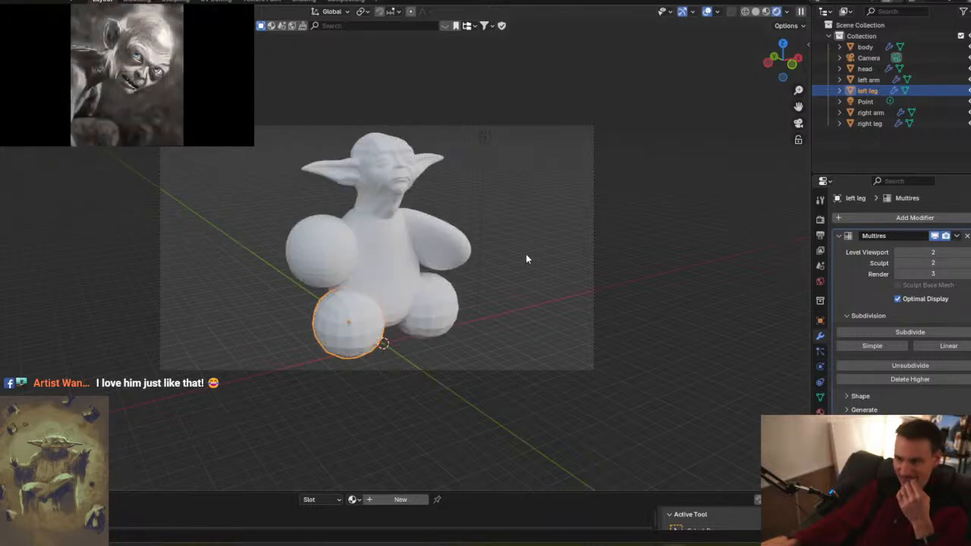
{"action": "key", "text": "F12"}
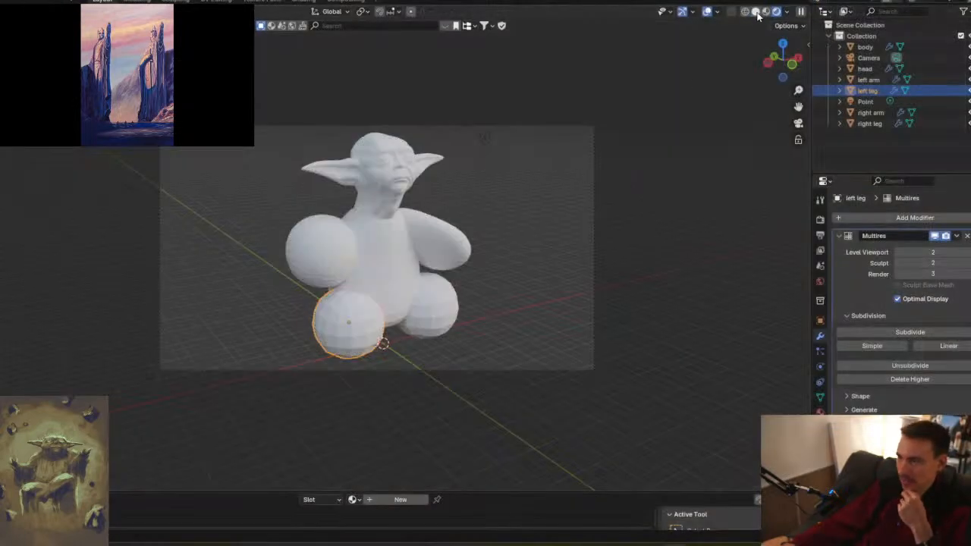
{"action": "left_click", "coordinate": [756, 13]}
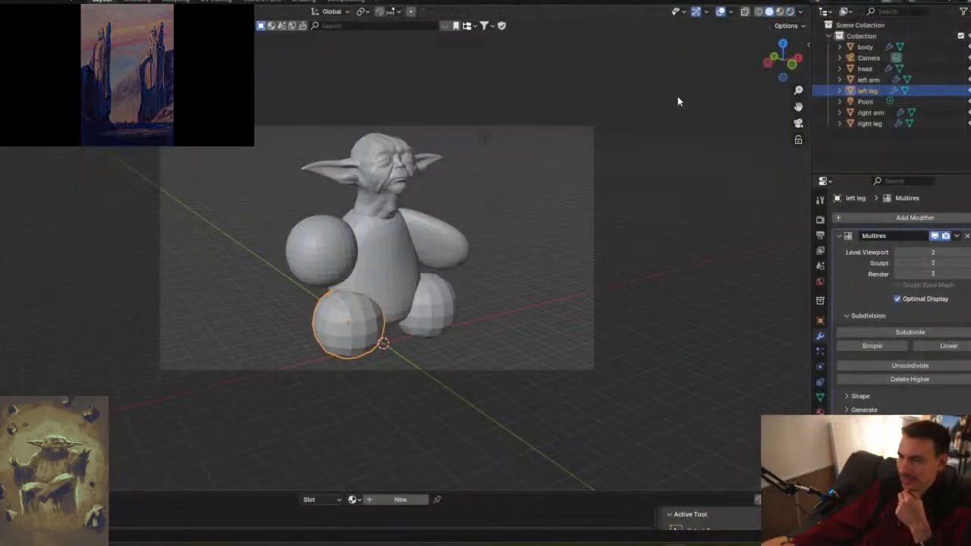
{"action": "key", "text": "KP_1"}
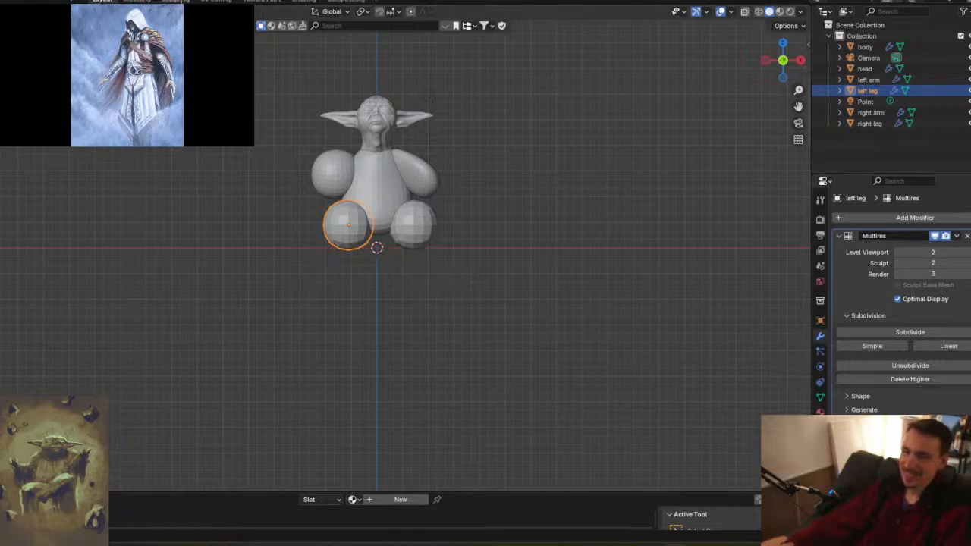
{"action": "left_click", "coordinate": [176, 2]}
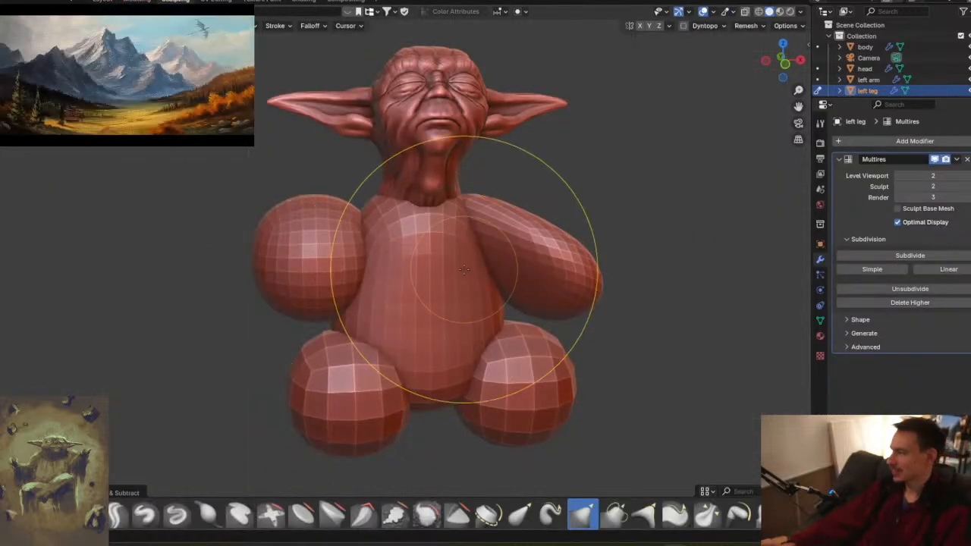
- Target the right arm and pull its outer side and lower end inward to slim it and bend it at the elbow
{"action": "middle_click_drag", "start_coordinate": [438, 292], "coordinate": [437, 285]}
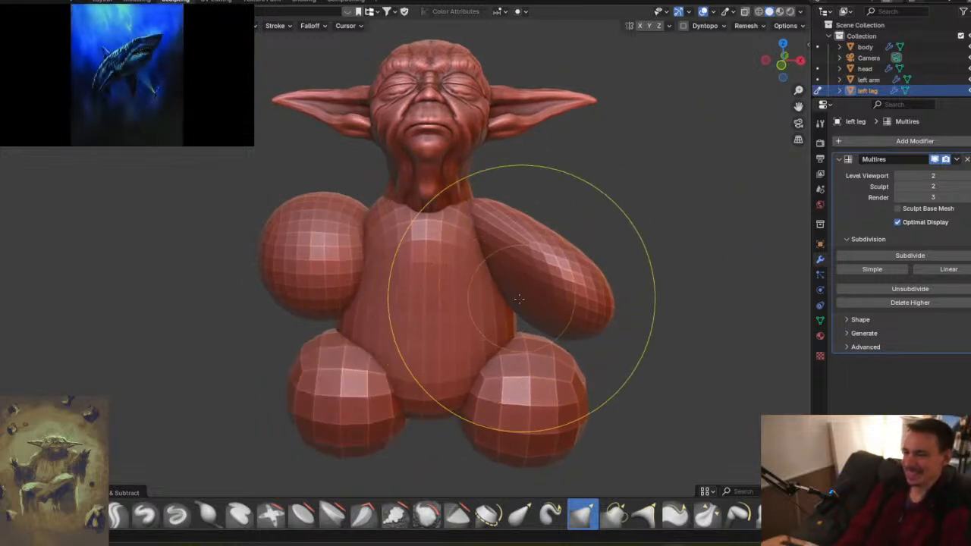
{"action": "key", "text": "alt+q"}
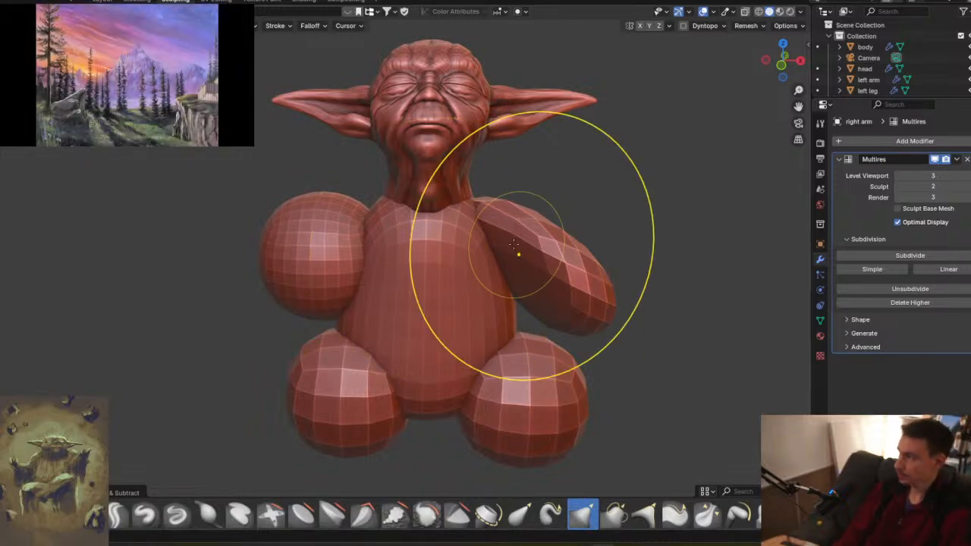
{"action": "mouse_move", "coordinate": [575, 310]}
{"action": "middle_mouse_down"}
{"action": "mouse_move", "coordinate": [516, 321]}
{"action": "mouse_move", "coordinate": [558, 350]}
{"action": "middle_mouse_up"}
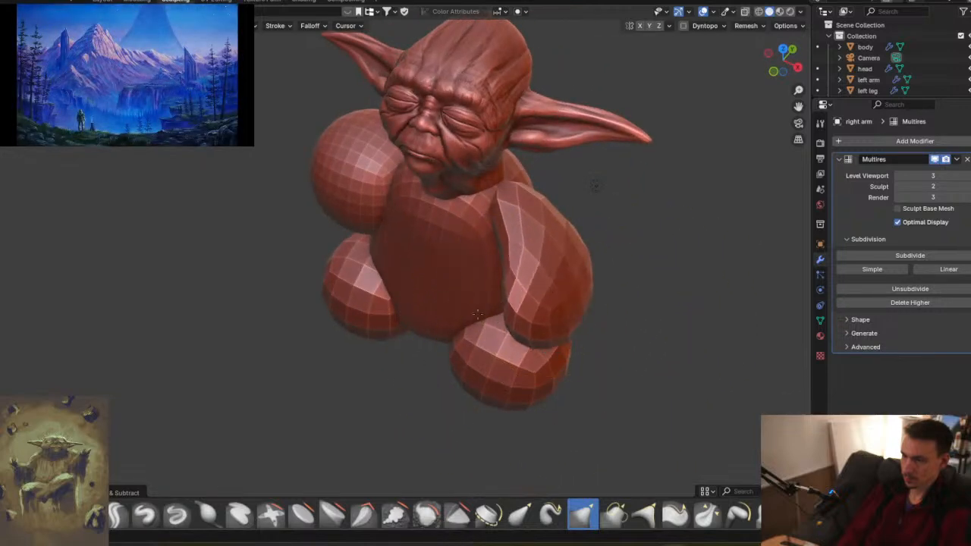
{"action": "left_click_drag", "start_coordinate": [311, 278], "coordinate": [326, 279]}
{"action": "mouse_move", "coordinate": [506, 289]}
{"action": "left_mouse_down"}
{"action": "mouse_move", "coordinate": [539, 292]}
{"action": "mouse_move", "coordinate": [485, 285]}
{"action": "mouse_move", "coordinate": [553, 281]}
{"action": "left_mouse_up"}
{"action": "left_click_drag", "start_coordinate": [518, 247], "coordinate": [534, 245]}
{"action": "left_click_drag", "start_coordinate": [509, 196], "coordinate": [513, 190]}
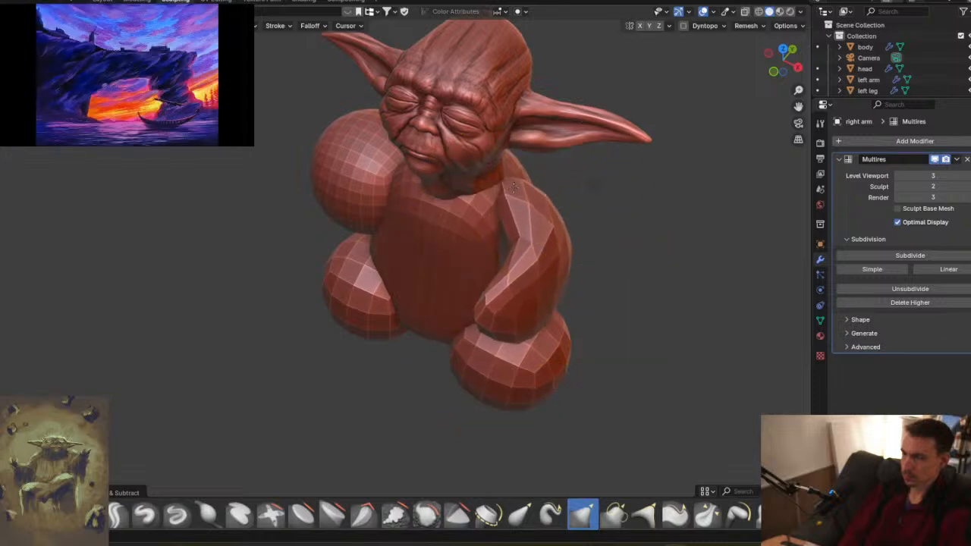
- Bend the right forearm forward across the chest and thin the upper arm and elbow
{"action": "middle_click_drag", "start_coordinate": [463, 243], "coordinate": [516, 274]}
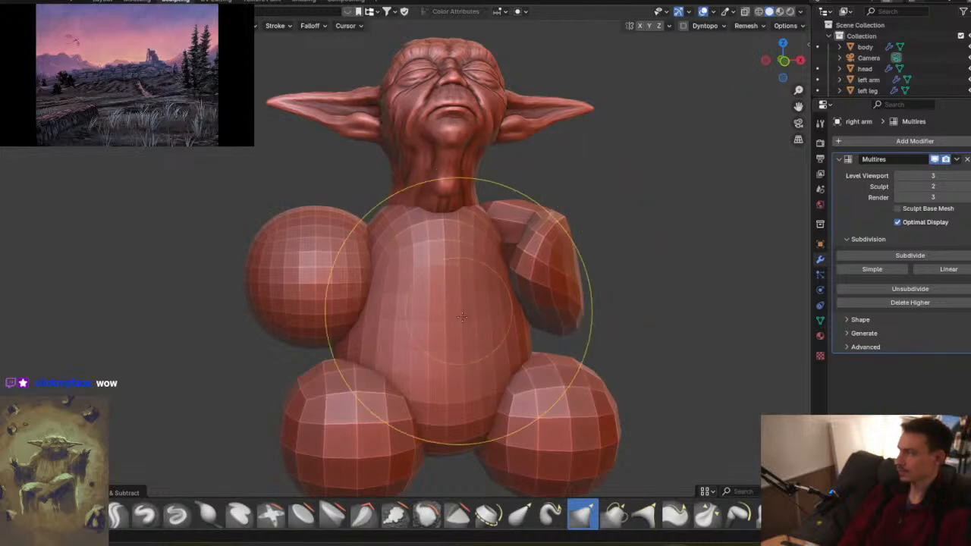
{"action": "mouse_move", "coordinate": [566, 278]}
{"action": "middle_mouse_down"}
{"action": "mouse_move", "coordinate": [581, 260]}
{"action": "mouse_move", "coordinate": [642, 245]}
{"action": "middle_mouse_up"}
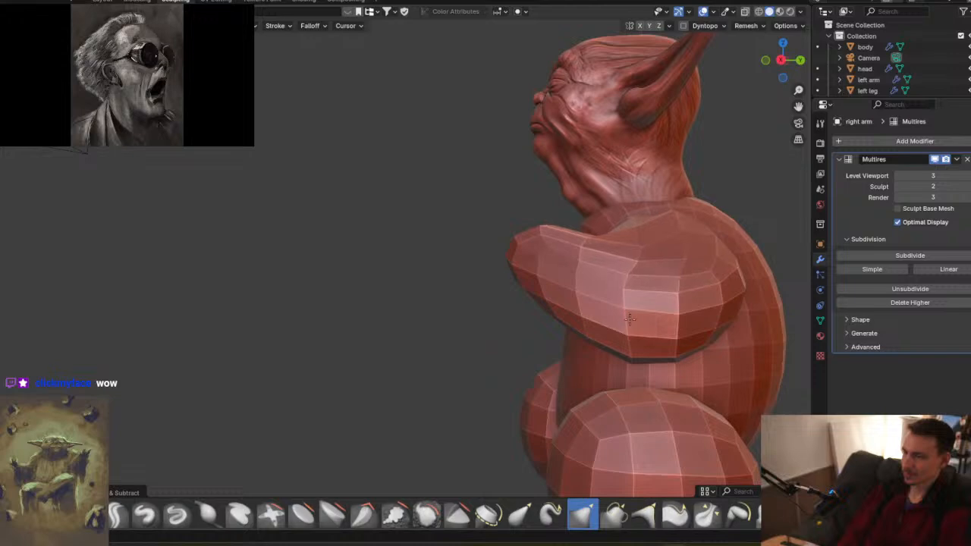
{"action": "left_click_drag", "start_coordinate": [627, 229], "coordinate": [624, 240]}
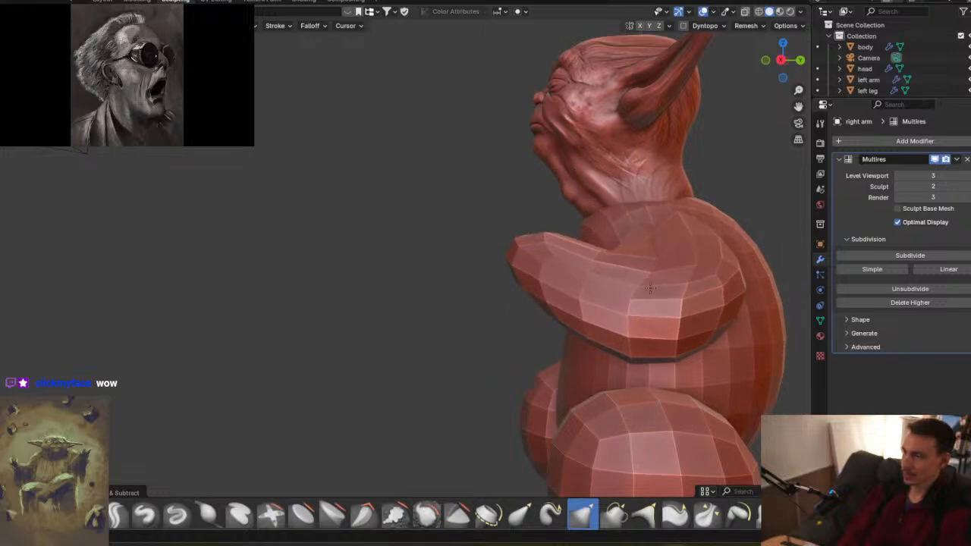
{"action": "middle_click_drag", "start_coordinate": [613, 256], "coordinate": [604, 217]}
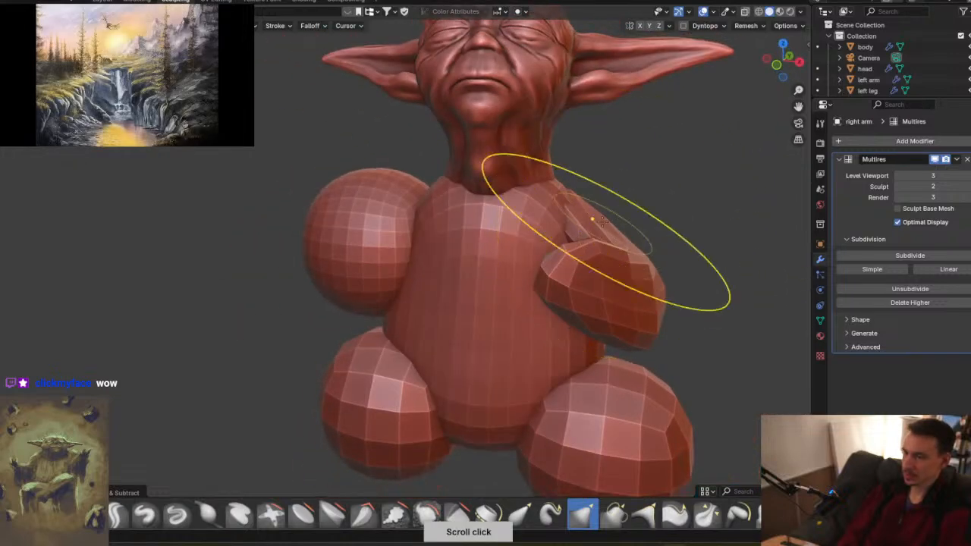
{"action": "left_click_drag", "start_coordinate": [605, 189], "coordinate": [603, 194]}
{"action": "left_click_drag", "start_coordinate": [618, 349], "coordinate": [624, 324]}
{"action": "middle_click_drag", "start_coordinate": [615, 288], "coordinate": [643, 240]}
{"action": "left_click_drag", "start_coordinate": [599, 260], "coordinate": [597, 265]}
{"action": "mouse_move", "coordinate": [553, 314]}
{"action": "middle_mouse_down"}
{"action": "mouse_move", "coordinate": [558, 325]}
{"action": "mouse_move", "coordinate": [576, 322]}
{"action": "mouse_move", "coordinate": [511, 254]}
{"action": "mouse_move", "coordinate": [568, 304]}
{"action": "mouse_move", "coordinate": [622, 326]}
{"action": "middle_mouse_up"}
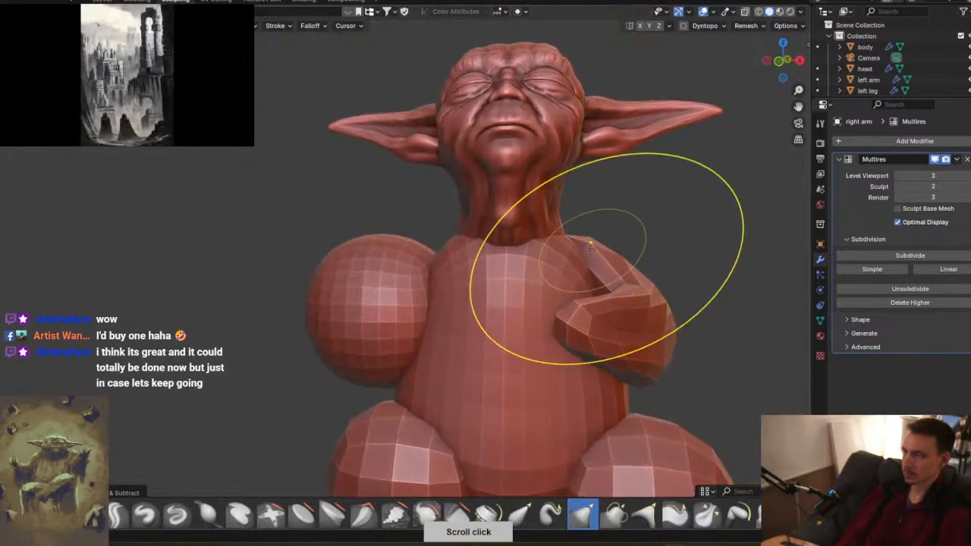
- Shrink the sculpt brush and narrow the right forearm toward the hand
{"action": "middle_click_drag", "start_coordinate": [594, 252], "coordinate": [602, 281], "text": "ctrl"}
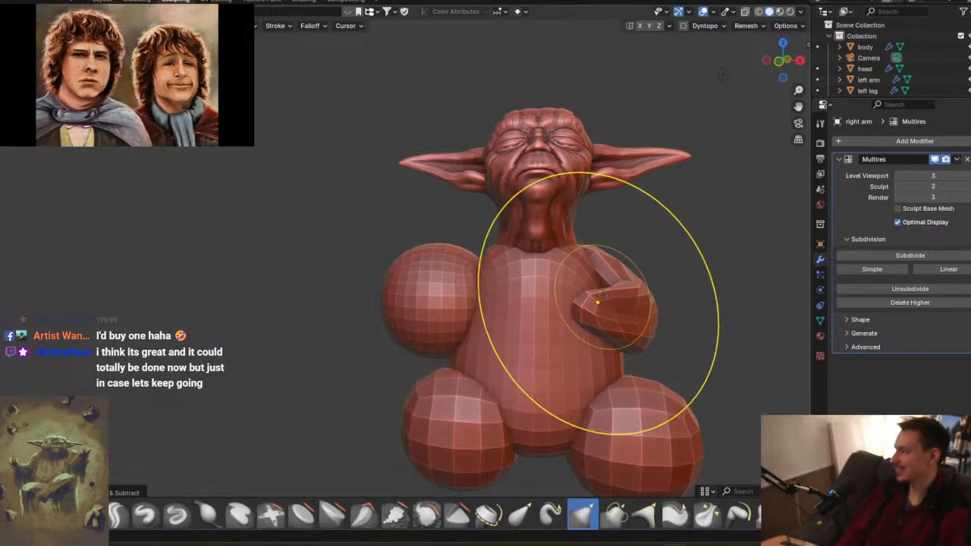
{"action": "mouse_move", "coordinate": [614, 250]}
{"action": "middle_mouse_down"}
{"action": "mouse_move", "coordinate": [603, 276]}
{"action": "mouse_move", "coordinate": [610, 299]}
{"action": "middle_mouse_up"}
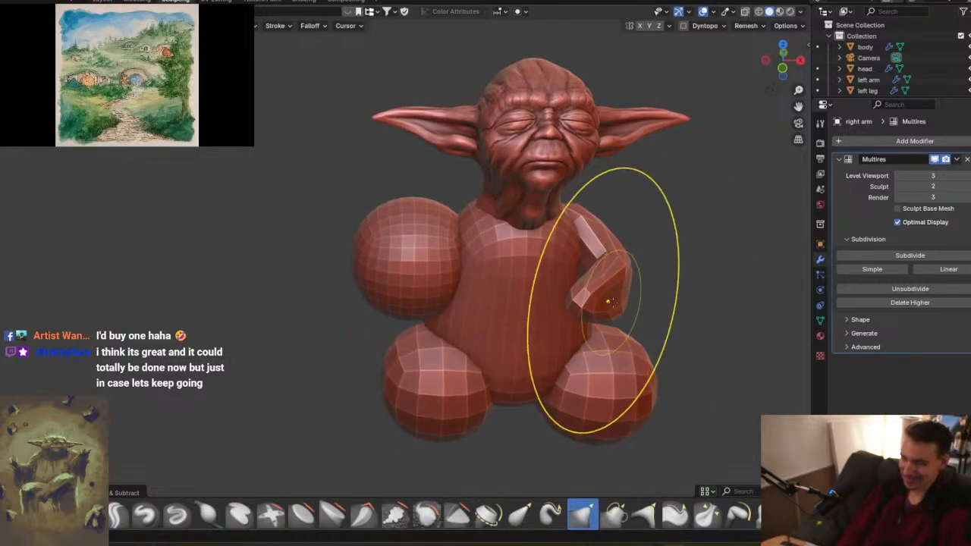
{"action": "key", "text": "f"}
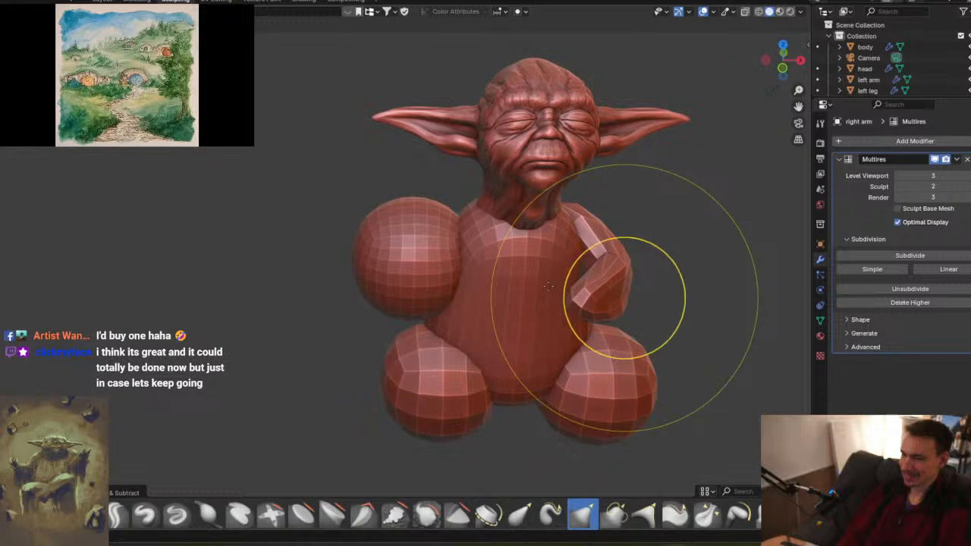
{"action": "left_click", "coordinate": [599, 288]}
{"action": "mouse_move", "coordinate": [635, 278]}
{"action": "middle_mouse_down"}
{"action": "mouse_move", "coordinate": [617, 261]}
{"action": "mouse_move", "coordinate": [614, 287]}
{"action": "middle_mouse_up"}
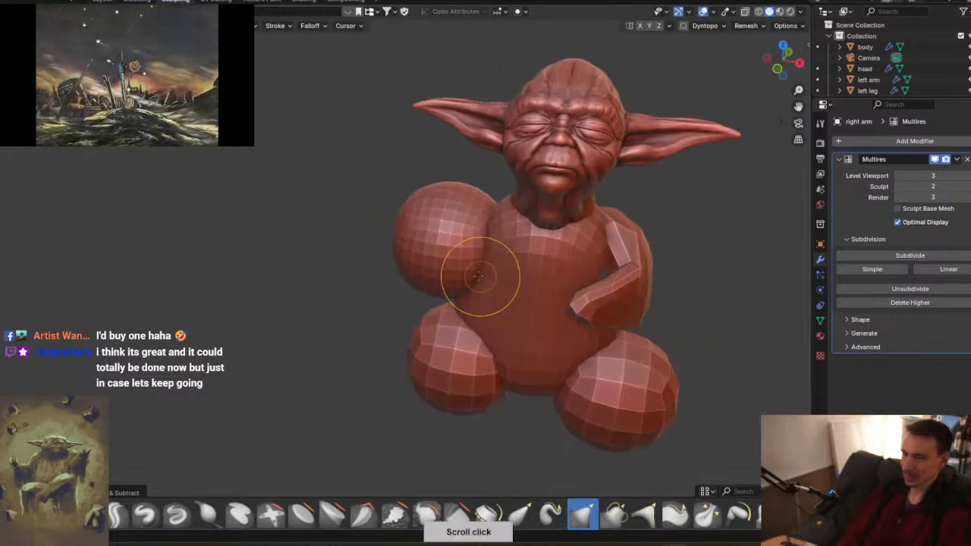
- Target the left arm, resize the sculpt brush and stretch the rounded arm forward from the shoulder
{"action": "key", "text": "alt+q"}
{"action": "middle_click_drag", "start_coordinate": [468, 255], "coordinate": [534, 242]}
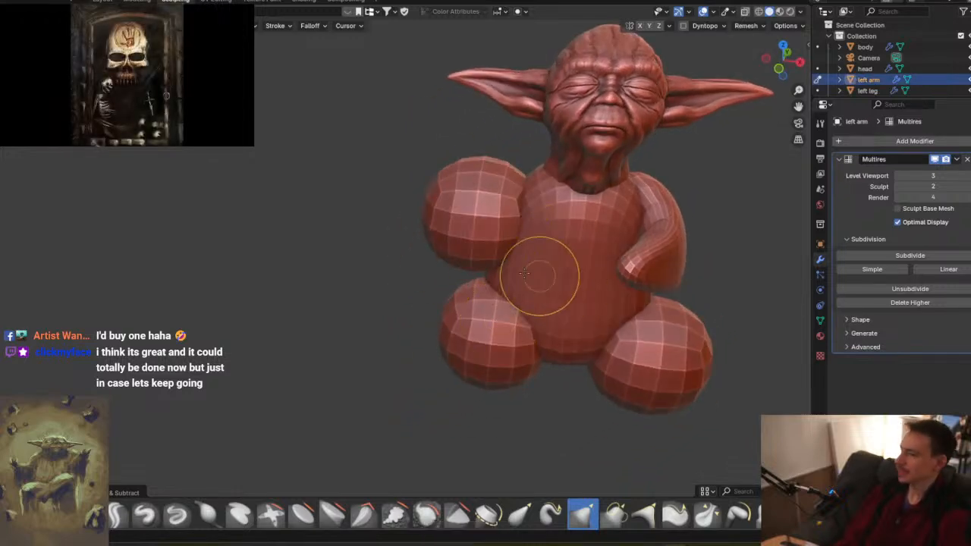
{"action": "middle_click_drag", "start_coordinate": [547, 199], "coordinate": [572, 244]}
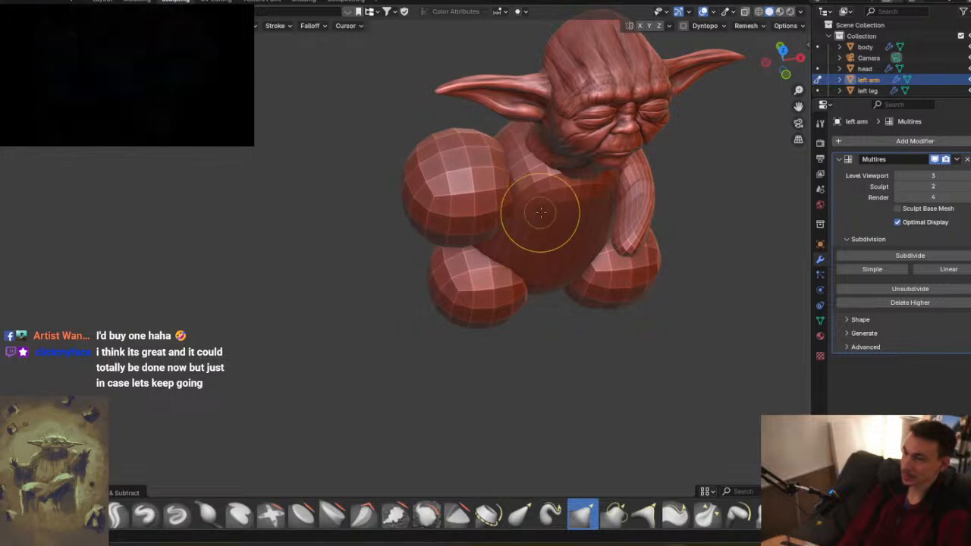
{"action": "middle_click_drag", "start_coordinate": [491, 210], "coordinate": [493, 287]}
{"action": "key", "text": "f"}
{"action": "left_click", "coordinate": [520, 224]}
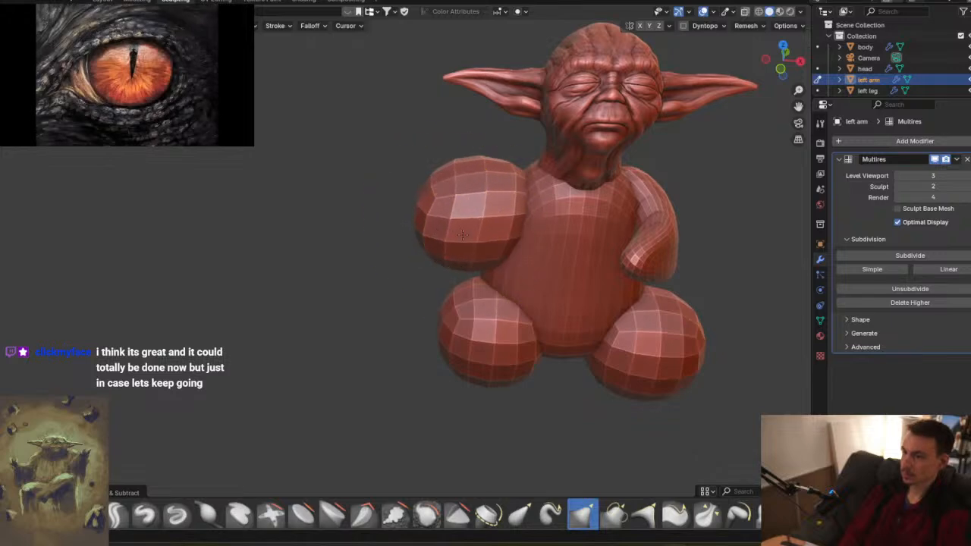
{"action": "mouse_move", "coordinate": [451, 251]}
{"action": "middle_mouse_down"}
{"action": "mouse_move", "coordinate": [551, 226]}
{"action": "mouse_move", "coordinate": [408, 250]}
{"action": "mouse_move", "coordinate": [355, 281]}
{"action": "mouse_move", "coordinate": [449, 248]}
{"action": "middle_mouse_up"}
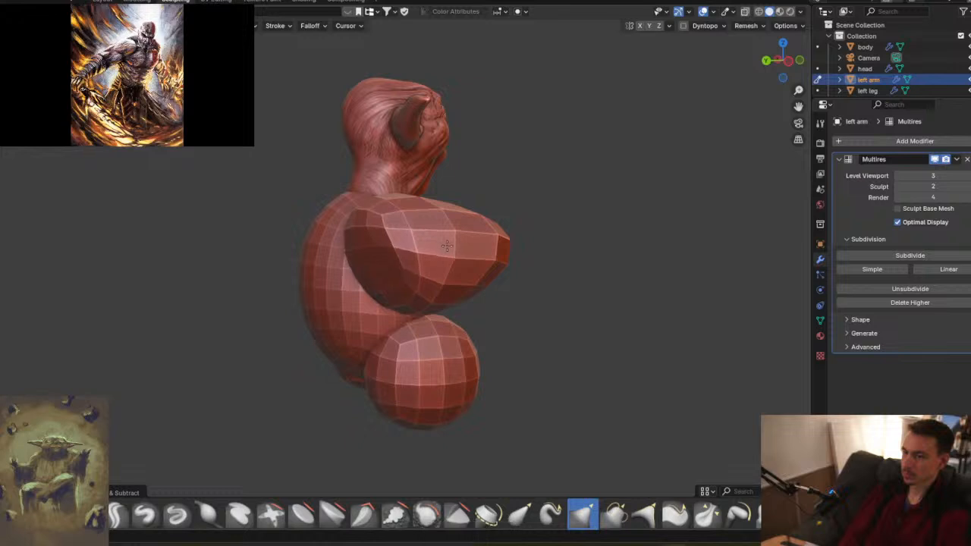
- Taper the forward end of the left arm and angle the arm outward from the torso
{"action": "middle_click_drag", "start_coordinate": [403, 228], "coordinate": [379, 236]}
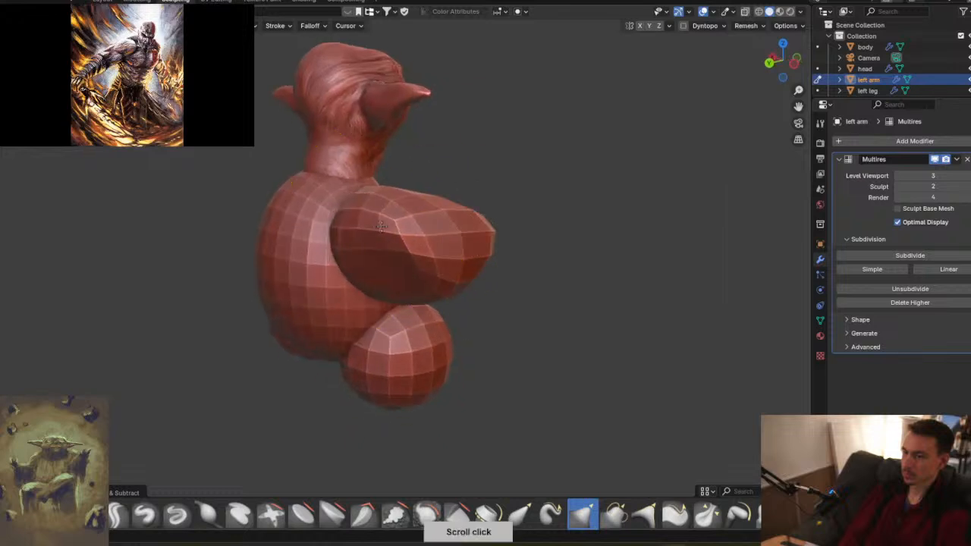
{"action": "mouse_move", "coordinate": [520, 249]}
{"action": "middle_mouse_down"}
{"action": "mouse_move", "coordinate": [460, 257]}
{"action": "mouse_move", "coordinate": [425, 318]}
{"action": "mouse_move", "coordinate": [444, 349]}
{"action": "mouse_move", "coordinate": [450, 262]}
{"action": "middle_mouse_up"}
{"action": "middle_click_drag", "start_coordinate": [443, 296], "coordinate": [459, 294]}
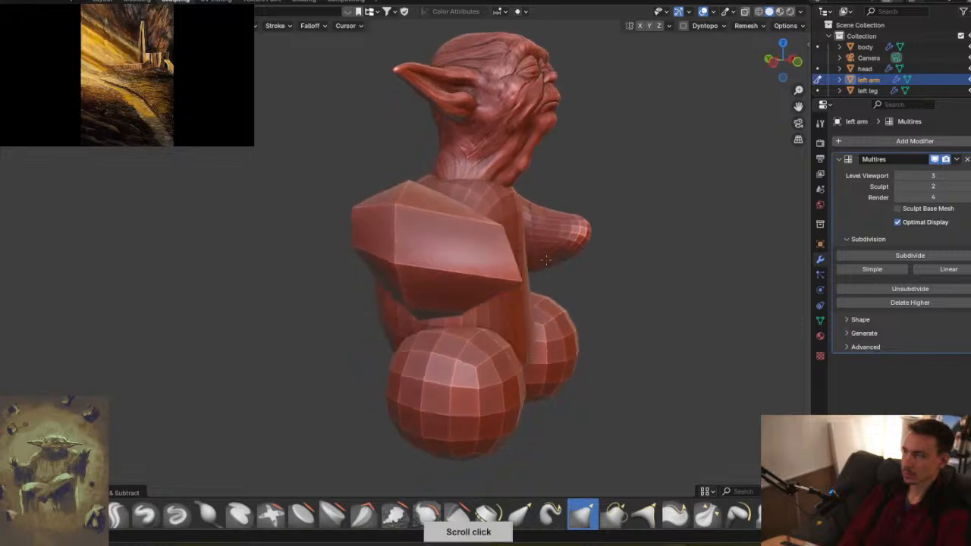
{"action": "scroll", "coordinate": [464, 294], "scroll_direction": "up", "scroll_amount": 4}
{"action": "mouse_move", "coordinate": [531, 304]}
{"action": "middle_mouse_down"}
{"action": "mouse_move", "coordinate": [531, 314]}
{"action": "mouse_move", "coordinate": [412, 184]}
{"action": "middle_mouse_up"}
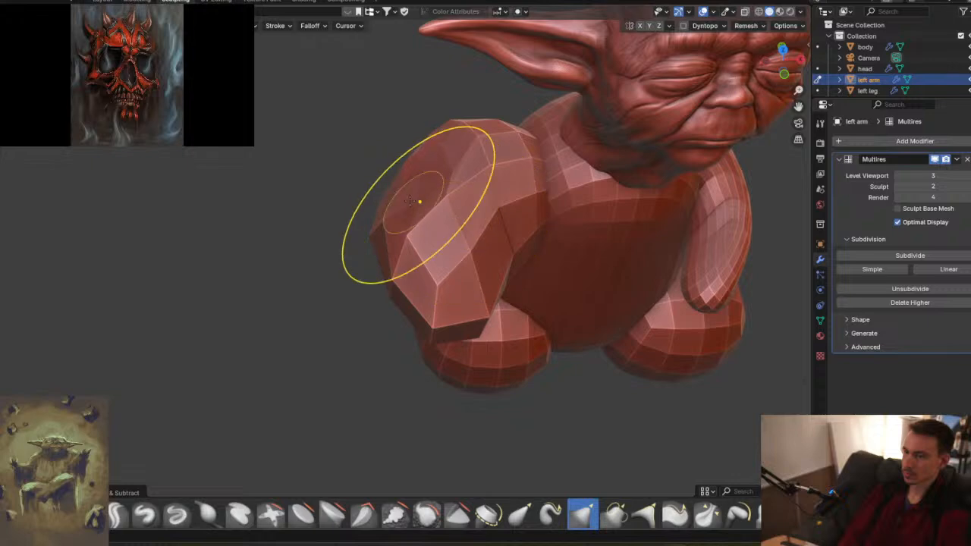
{"action": "middle_click_drag", "start_coordinate": [526, 200], "coordinate": [476, 214]}
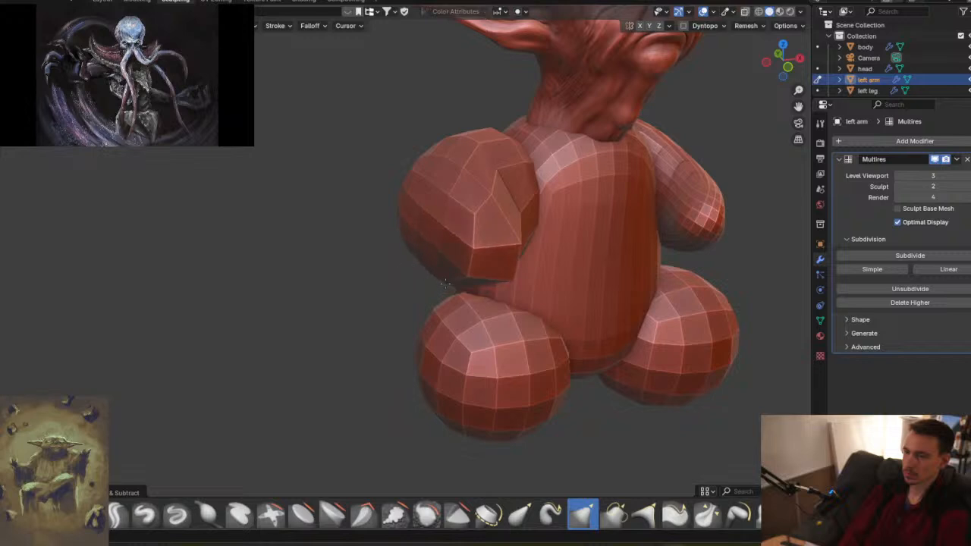
{"action": "middle_click_drag", "start_coordinate": [509, 238], "coordinate": [537, 223]}
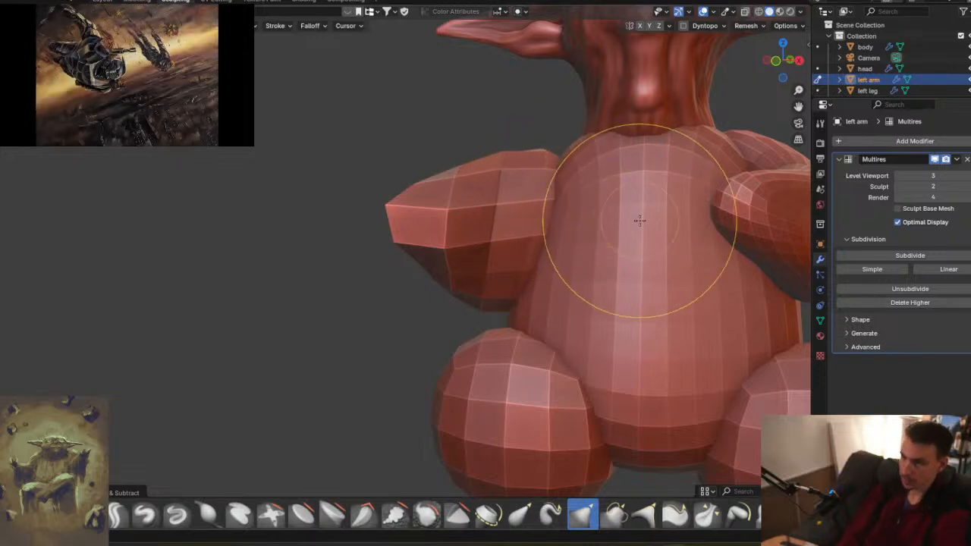
{"action": "middle_click_drag", "start_coordinate": [623, 216], "coordinate": [479, 183]}
{"action": "scroll", "coordinate": [535, 184], "scroll_direction": "down", "scroll_amount": 3}
{"action": "middle_click_drag", "start_coordinate": [561, 205], "coordinate": [501, 249]}
- Move the head down along the Z axis so it sits lower on the torso, then return to sculpting
{"action": "key", "text": "alt+q"}
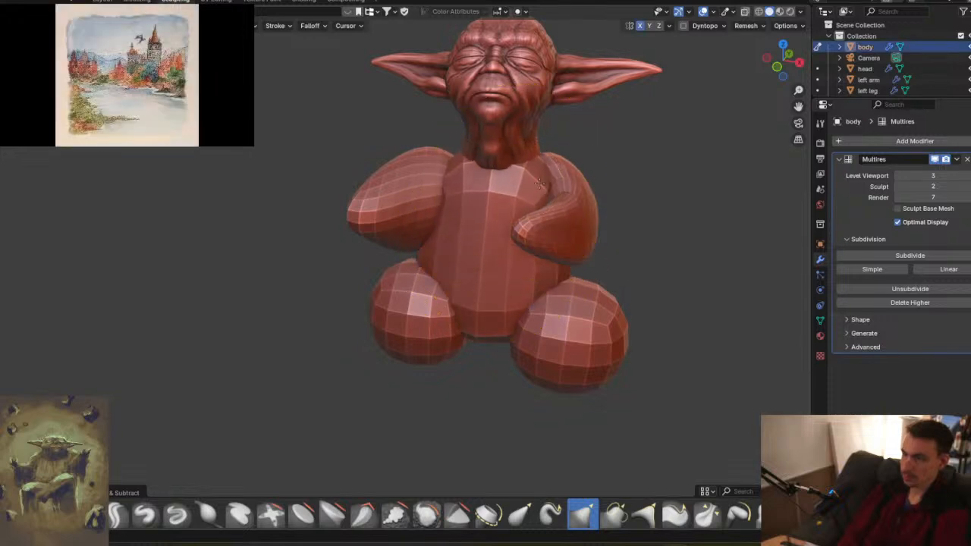
{"action": "middle_click_drag", "start_coordinate": [534, 214], "coordinate": [482, 185]}
{"action": "scroll", "coordinate": [477, 198], "scroll_direction": "down", "scroll_amount": 3}
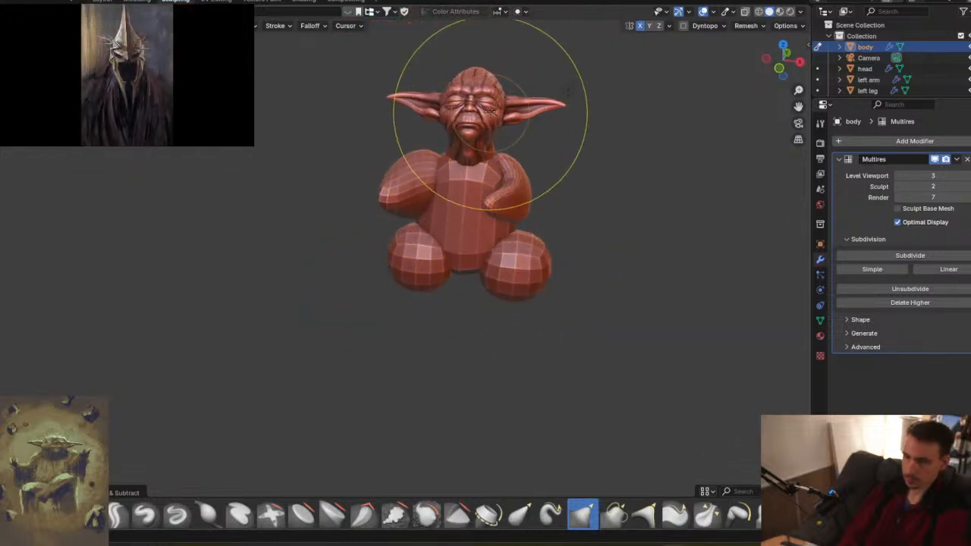
{"action": "key", "text": "alt+q"}
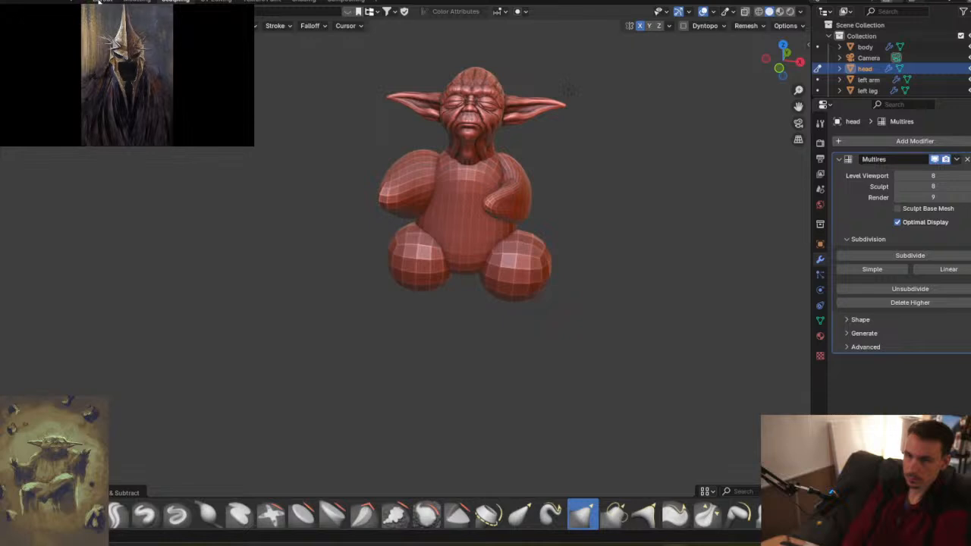
{"action": "left_click", "coordinate": [99, 2]}
{"action": "key", "text": "g"}
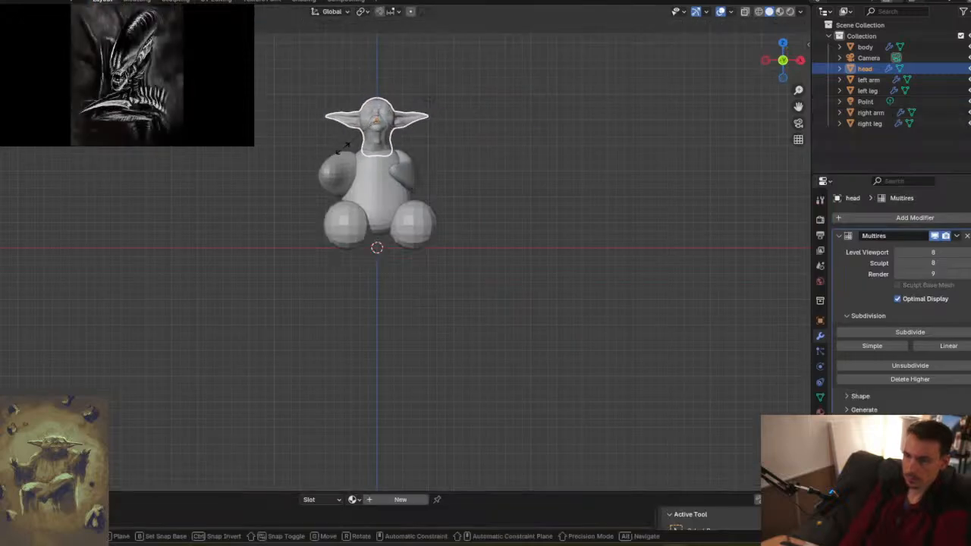
{"action": "key", "text": "g"}
{"action": "key", "text": "z"}
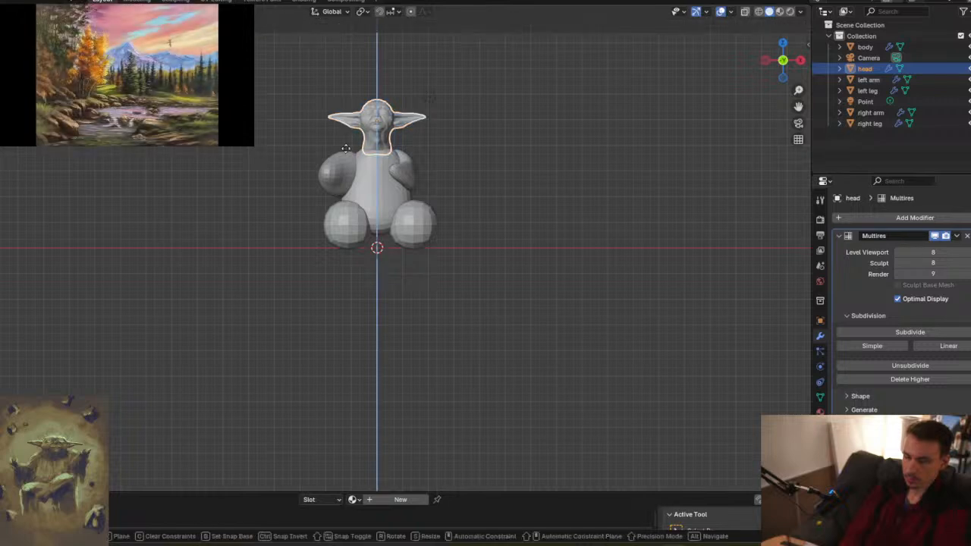
{"action": "left_click", "coordinate": [347, 157]}
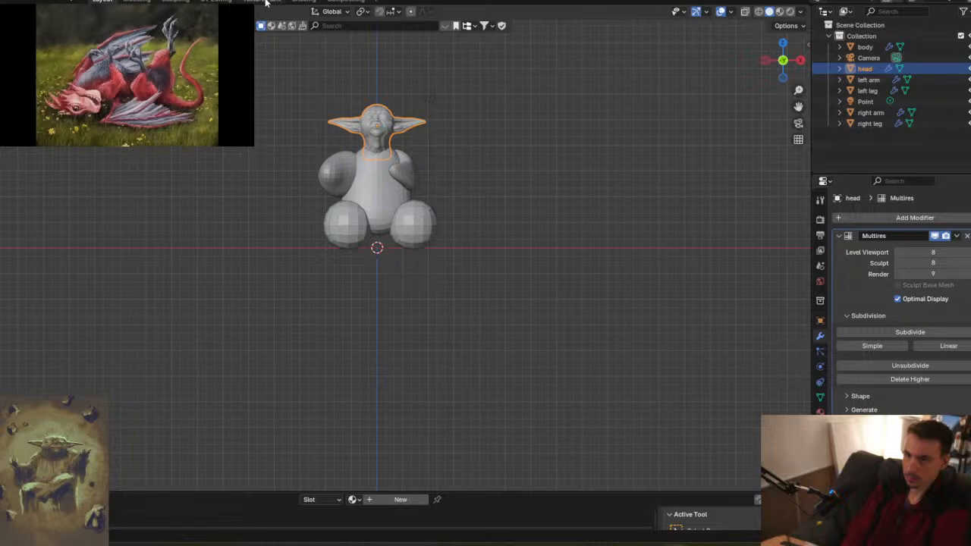
{"action": "left_click", "coordinate": [176, 2]}
{"action": "middle_click_drag", "start_coordinate": [457, 154], "coordinate": [422, 131], "text": "shift"}
{"action": "middle_click_drag", "start_coordinate": [387, 204], "coordinate": [386, 336], "text": "ctrl"}
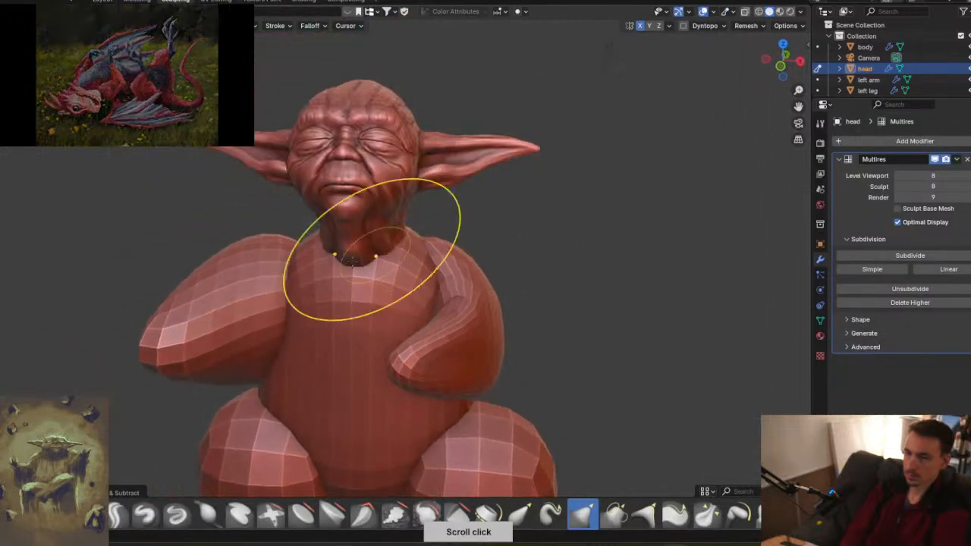
- Target the left arm and pull its front end into a longer, narrower forearm
{"action": "key", "text": "alt+q"}
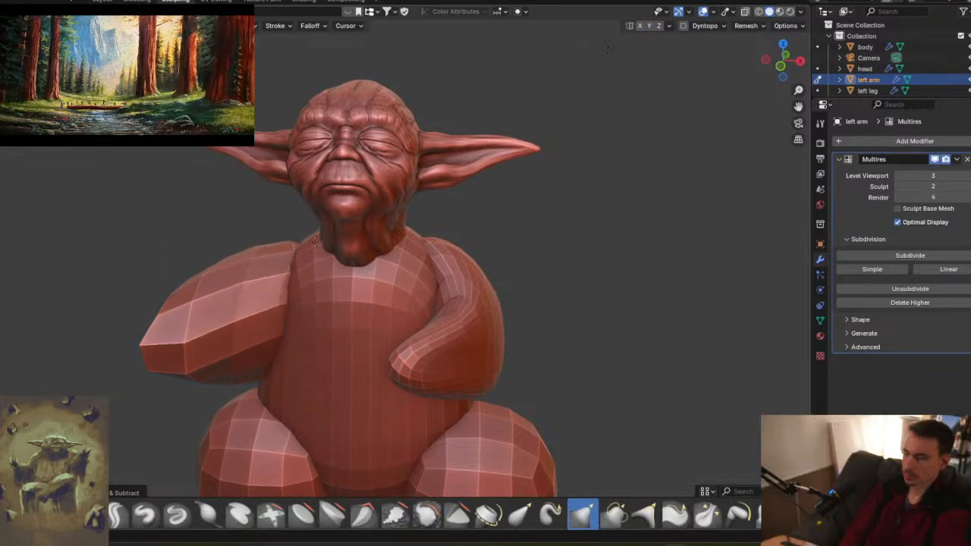
{"action": "mouse_move", "coordinate": [292, 243]}
{"action": "middle_mouse_down"}
{"action": "mouse_move", "coordinate": [283, 292]}
{"action": "mouse_move", "coordinate": [257, 258]}
{"action": "mouse_move", "coordinate": [328, 299]}
{"action": "mouse_move", "coordinate": [302, 305]}
{"action": "mouse_move", "coordinate": [273, 336]}
{"action": "mouse_move", "coordinate": [326, 361]}
{"action": "middle_mouse_up"}
{"action": "left_click_drag", "start_coordinate": [284, 327], "coordinate": [326, 325]}
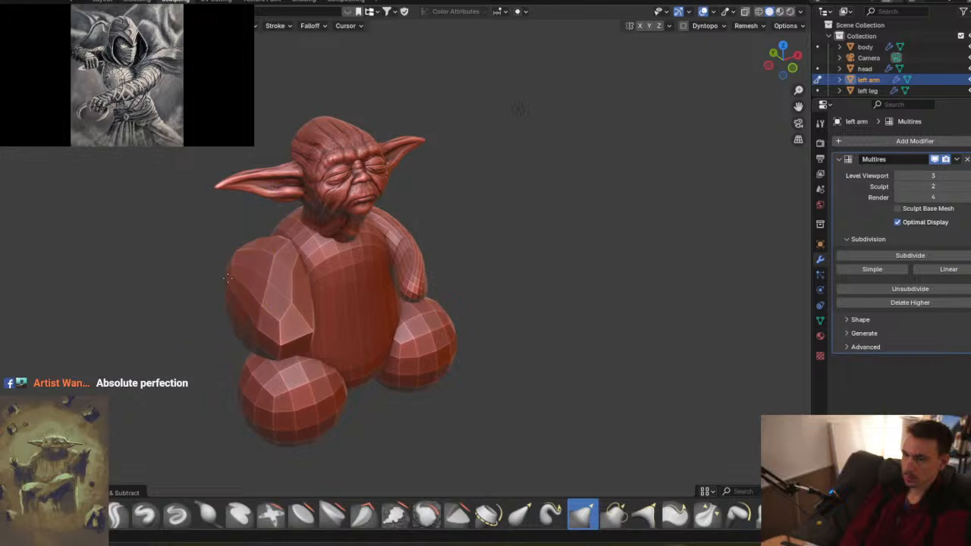
{"action": "middle_click_drag", "start_coordinate": [247, 283], "coordinate": [316, 298]}
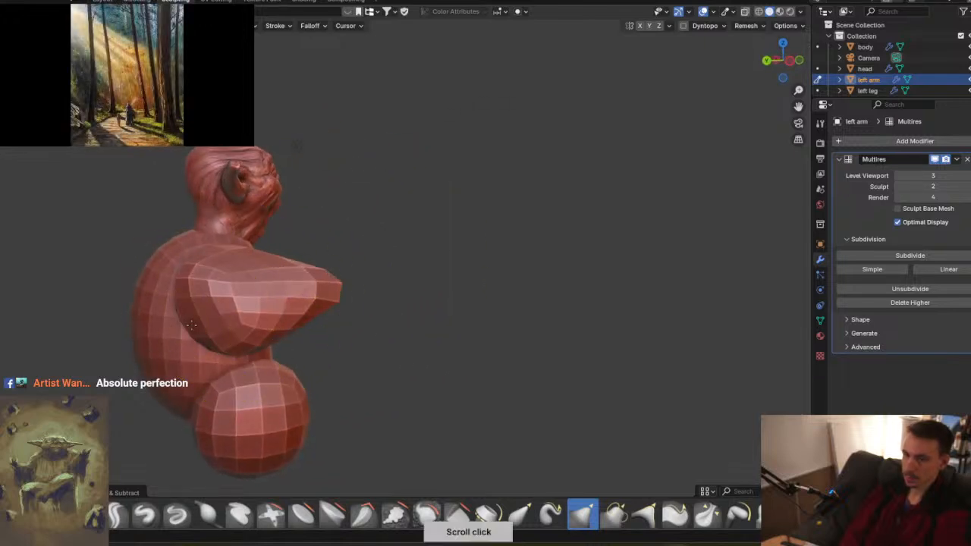
- Target the body and push its rounded back inward to flatten it behind the arms
{"action": "key", "text": "alt+q"}
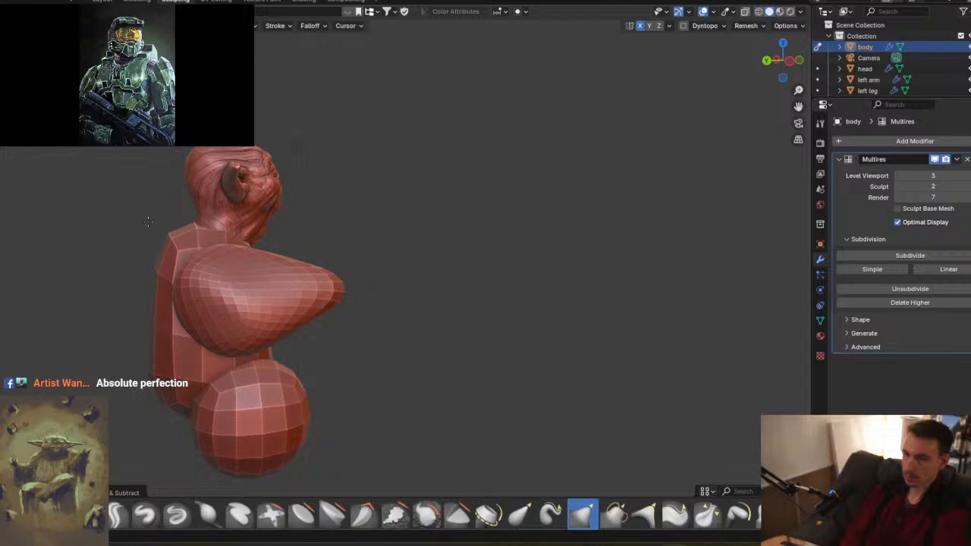
{"action": "mouse_move", "coordinate": [149, 222]}
{"action": "middle_mouse_down"}
{"action": "mouse_move", "coordinate": [220, 319]}
{"action": "mouse_move", "coordinate": [250, 336]}
{"action": "middle_mouse_up"}
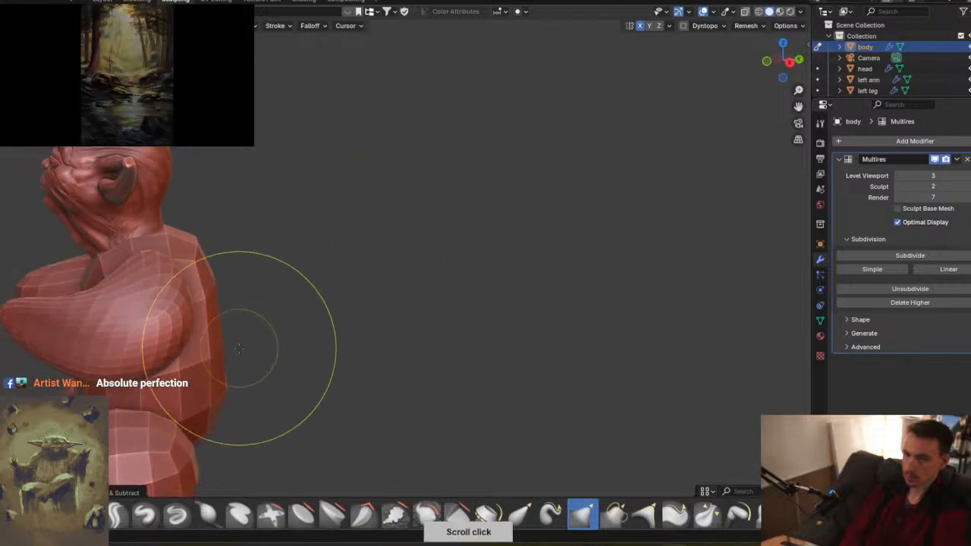
{"action": "mouse_move", "coordinate": [200, 368]}
{"action": "middle_mouse_down"}
{"action": "mouse_move", "coordinate": [241, 330]}
{"action": "mouse_move", "coordinate": [195, 357]}
{"action": "mouse_move", "coordinate": [274, 233]}
{"action": "mouse_move", "coordinate": [196, 239]}
{"action": "mouse_move", "coordinate": [289, 275]}
{"action": "middle_mouse_up"}
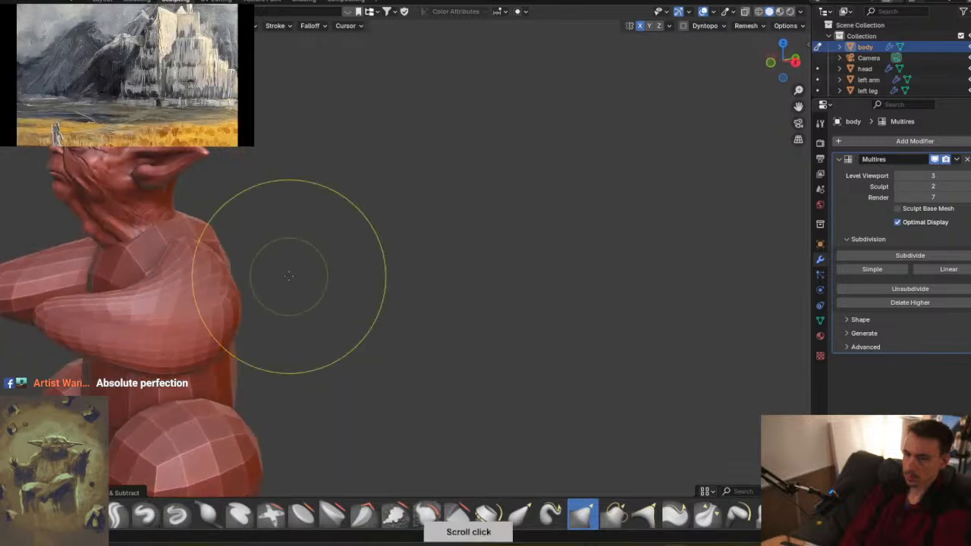
{"action": "middle_click_drag", "start_coordinate": [228, 341], "coordinate": [220, 355]}
- Target the right arm, reshape its elbow and swing the forearm off the chest to point forward
{"action": "key", "text": "alt+q"}
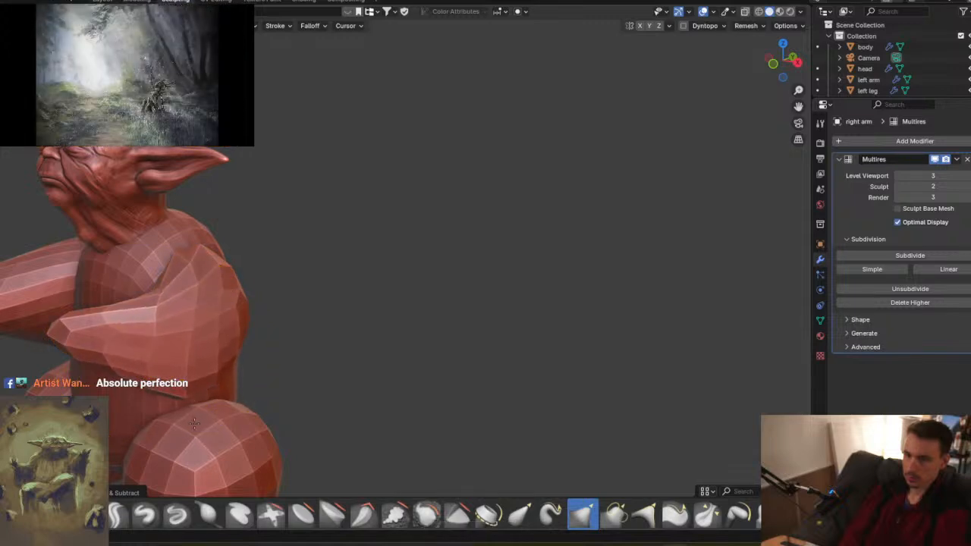
{"action": "middle_click_drag", "start_coordinate": [192, 413], "coordinate": [215, 360]}
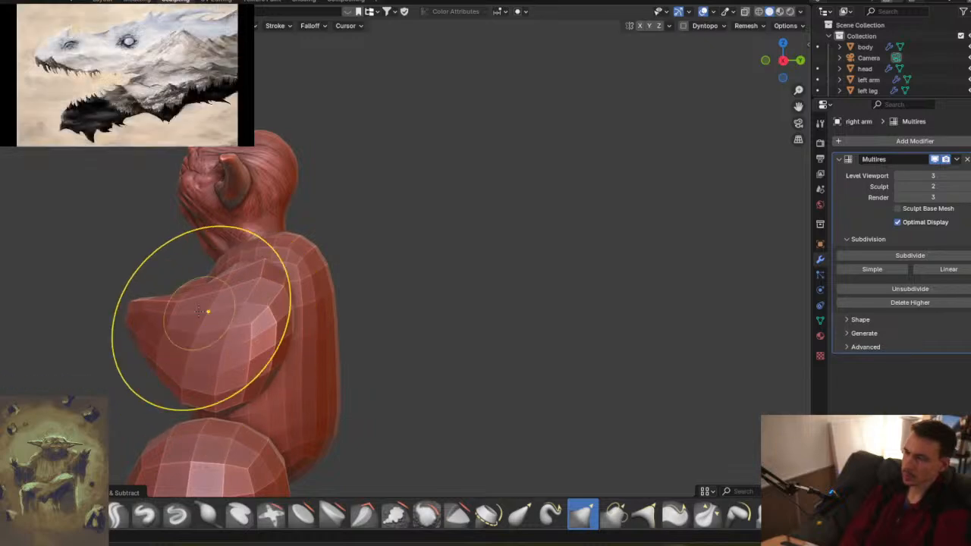
{"action": "mouse_move", "coordinate": [255, 328]}
{"action": "middle_mouse_down"}
{"action": "mouse_move", "coordinate": [227, 303]}
{"action": "mouse_move", "coordinate": [300, 289]}
{"action": "middle_mouse_up"}
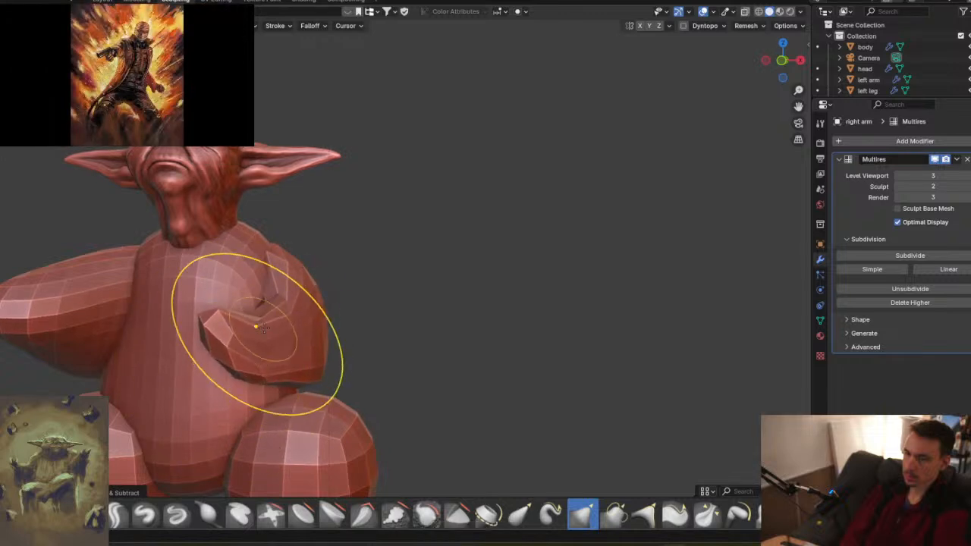
{"action": "middle_click_drag", "start_coordinate": [282, 310], "coordinate": [355, 276]}
{"action": "left_click_drag", "start_coordinate": [353, 276], "coordinate": [343, 335]}
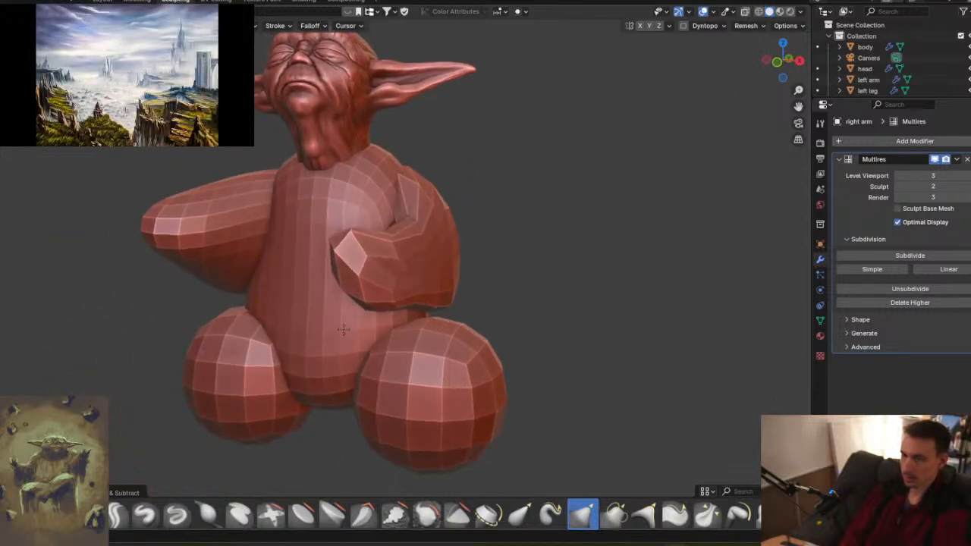
{"action": "mouse_move", "coordinate": [390, 301]}
{"action": "left_mouse_down"}
{"action": "mouse_move", "coordinate": [395, 278]}
{"action": "mouse_move", "coordinate": [448, 218]}
{"action": "left_mouse_up"}
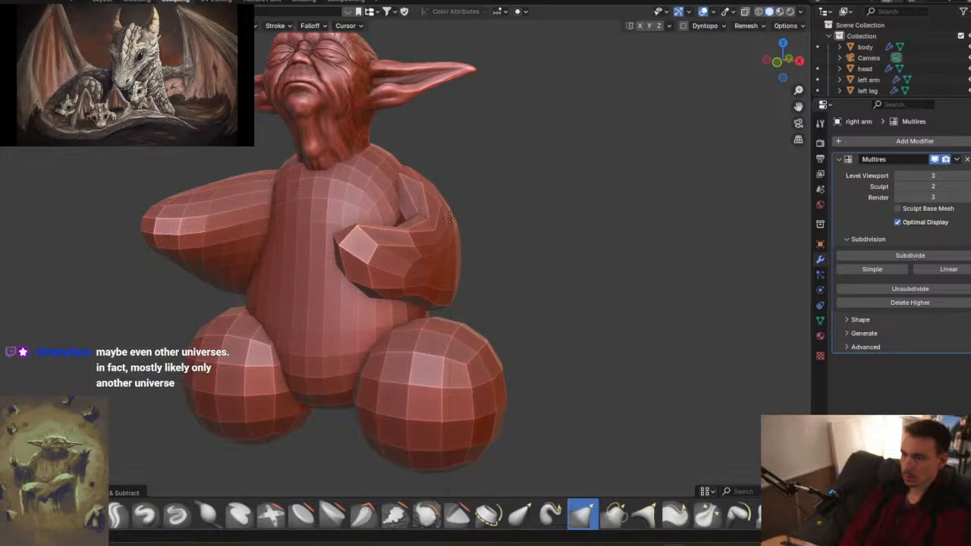
{"action": "middle_click_drag", "start_coordinate": [409, 250], "coordinate": [388, 258]}
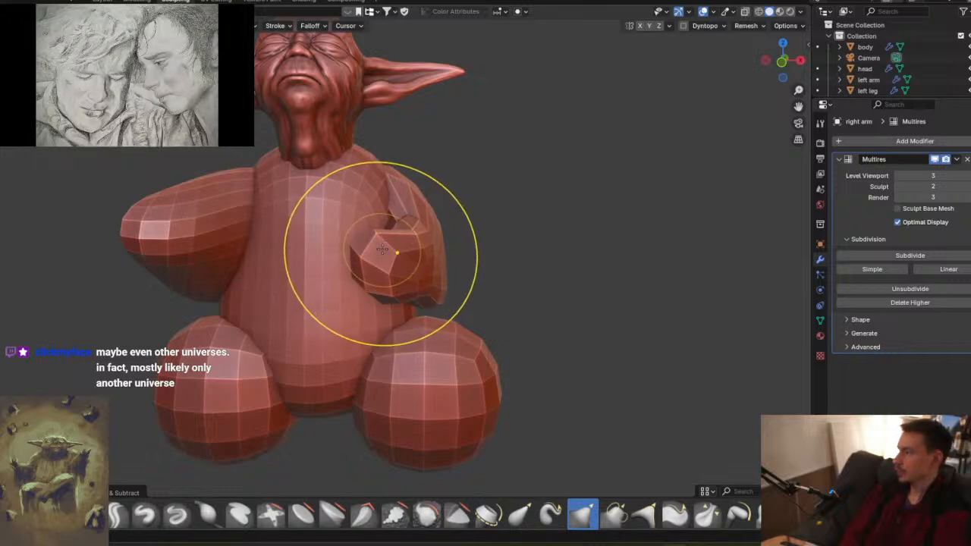
{"action": "mouse_move", "coordinate": [401, 234]}
{"action": "middle_mouse_down"}
{"action": "mouse_move", "coordinate": [425, 244]}
{"action": "mouse_move", "coordinate": [447, 238]}
{"action": "mouse_move", "coordinate": [336, 220]}
{"action": "mouse_move", "coordinate": [391, 230]}
{"action": "mouse_move", "coordinate": [392, 243]}
{"action": "middle_mouse_up"}
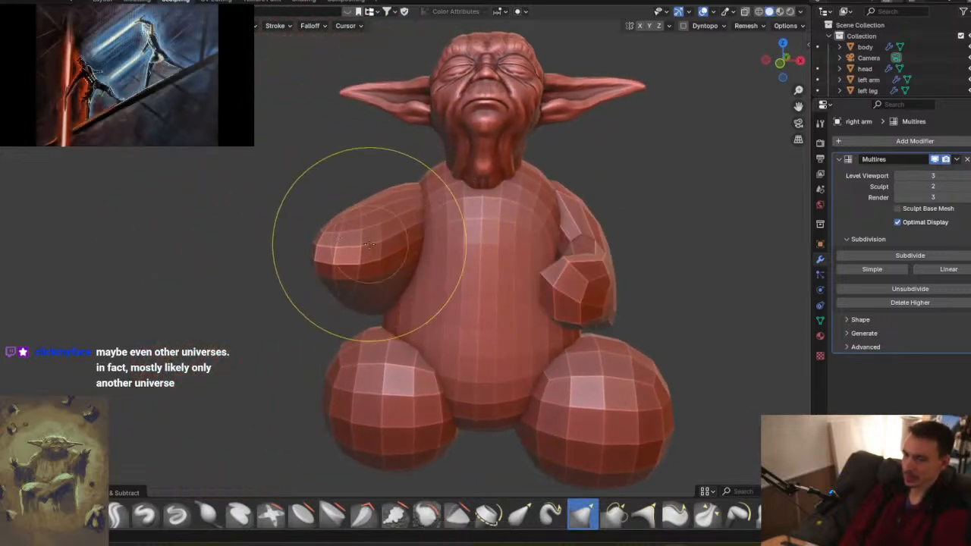
- Target the left arm again and narrow its forearm toward the front end
{"action": "key", "text": "alt+q"}
{"action": "mouse_move", "coordinate": [406, 241]}
{"action": "middle_mouse_down"}
{"action": "mouse_move", "coordinate": [372, 249]}
{"action": "mouse_move", "coordinate": [384, 311]}
{"action": "mouse_move", "coordinate": [358, 226]}
{"action": "middle_mouse_up"}
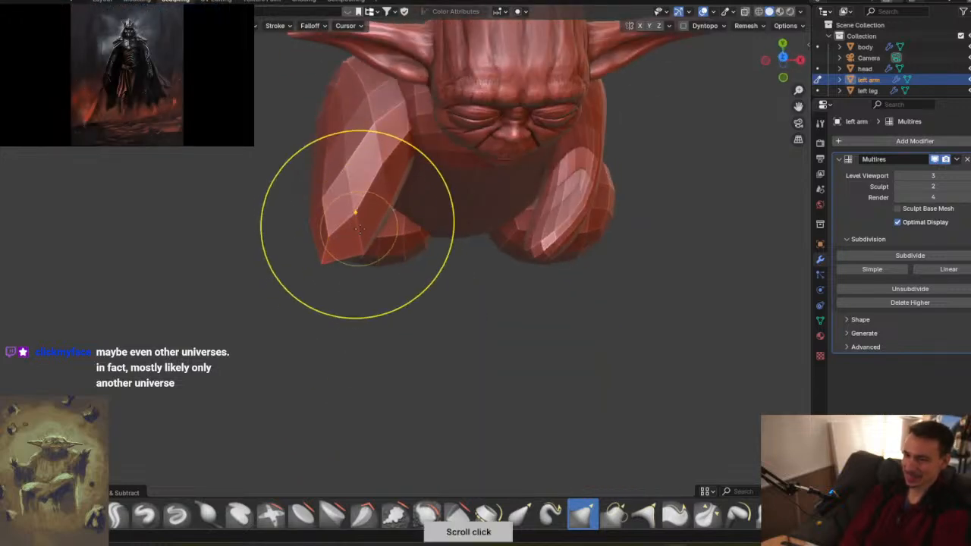
- Reshape the blocky left arm, pulling its forearm inward in front of the body and adjusting the upper arm's outline
{"action": "middle_click_drag", "start_coordinate": [396, 276], "coordinate": [324, 269]}
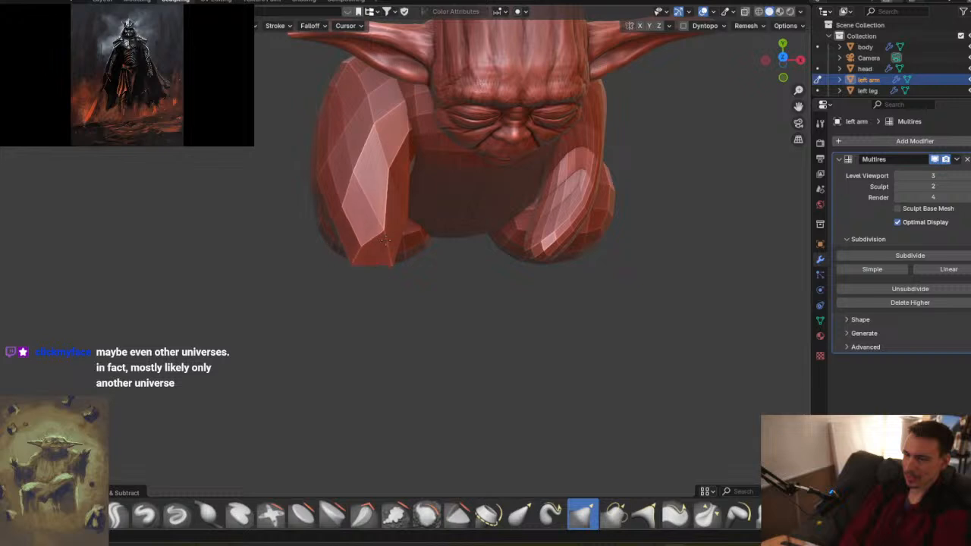
{"action": "middle_click_drag", "start_coordinate": [384, 208], "coordinate": [398, 267]}
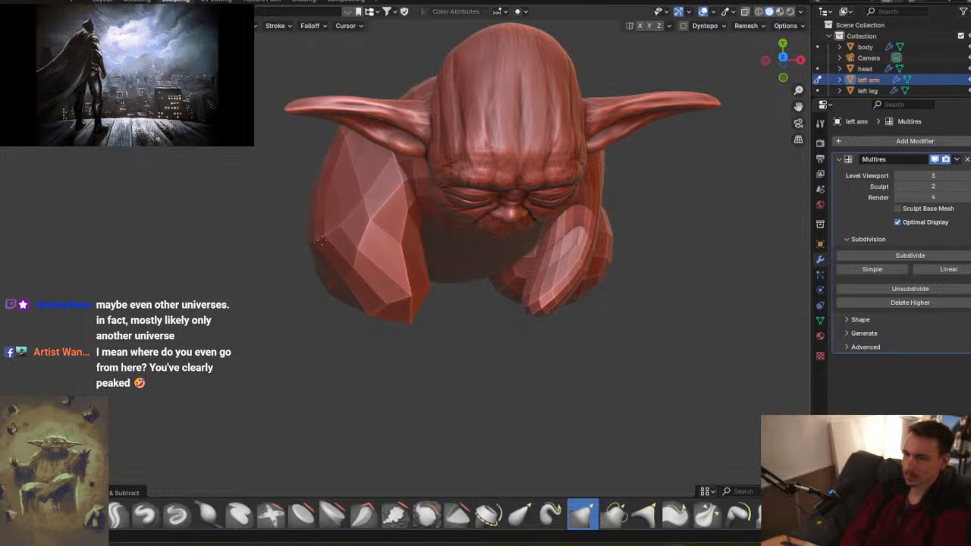
{"action": "mouse_move", "coordinate": [345, 196]}
{"action": "left_mouse_down"}
{"action": "mouse_move", "coordinate": [399, 220]}
{"action": "mouse_move", "coordinate": [402, 204]}
{"action": "left_mouse_up"}
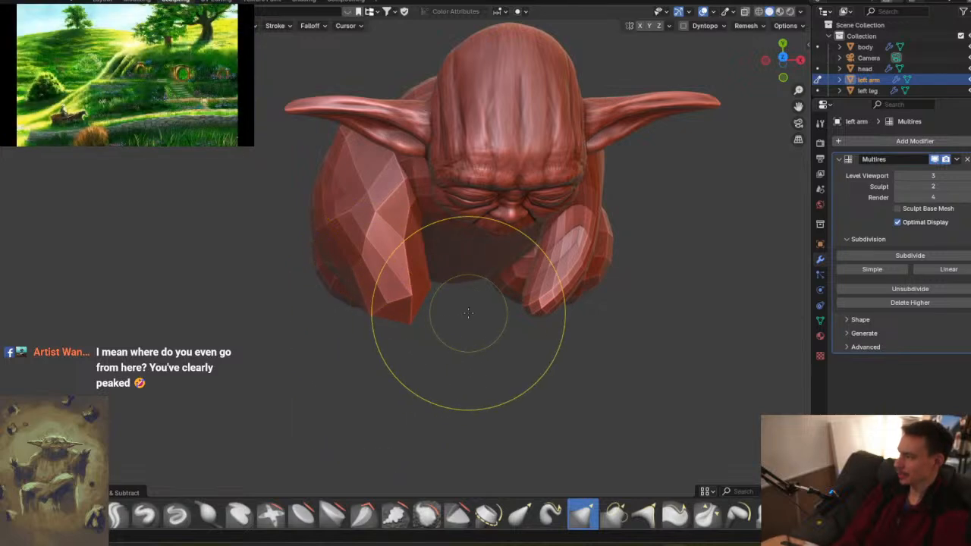
{"action": "mouse_move", "coordinate": [503, 253]}
{"action": "middle_mouse_down"}
{"action": "mouse_move", "coordinate": [498, 293]}
{"action": "mouse_move", "coordinate": [471, 304]}
{"action": "mouse_move", "coordinate": [417, 299]}
{"action": "mouse_move", "coordinate": [431, 238]}
{"action": "mouse_move", "coordinate": [454, 222]}
{"action": "middle_mouse_up"}
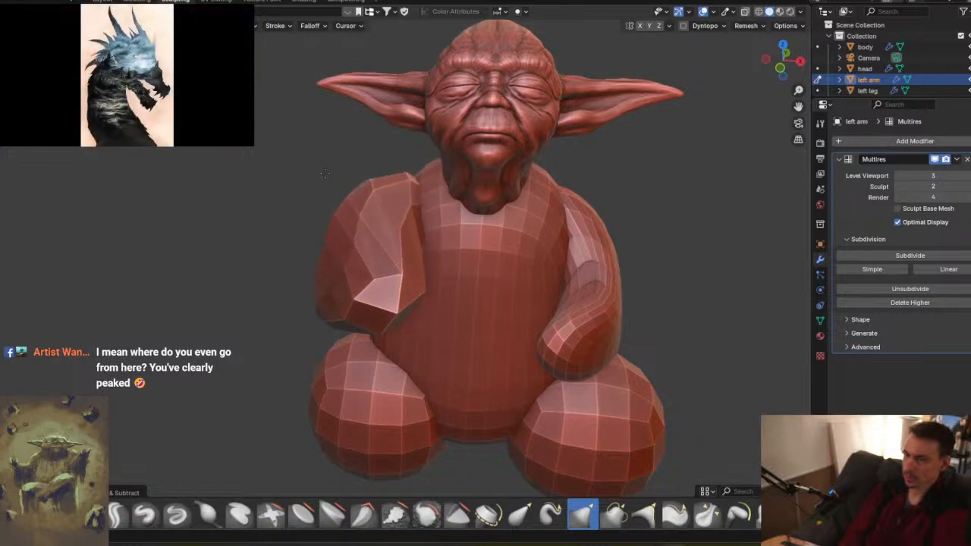
- Switch sculpting to the right arm and reshape its shoulder and upper arm against the torso
{"action": "key", "text": "alt+q"}
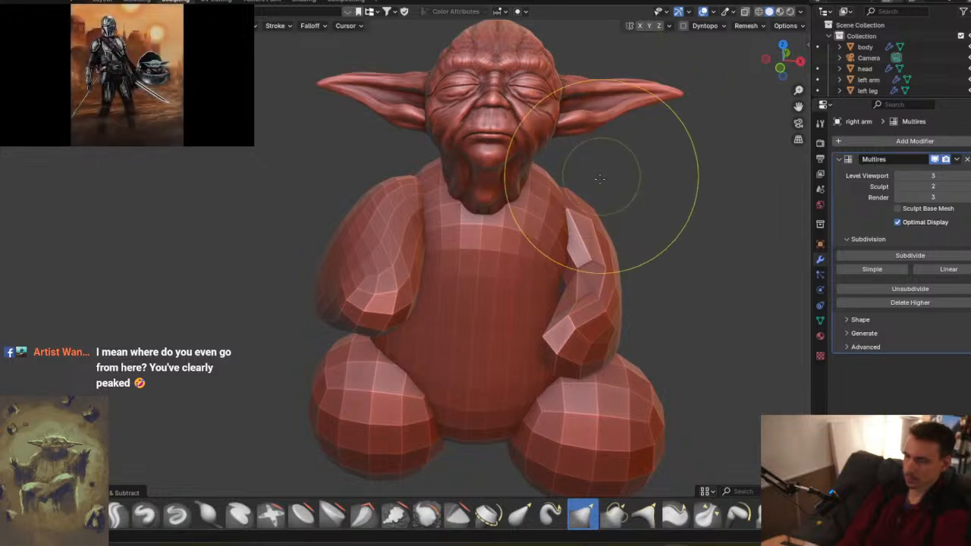
{"action": "left_click_drag", "start_coordinate": [584, 207], "coordinate": [631, 180]}
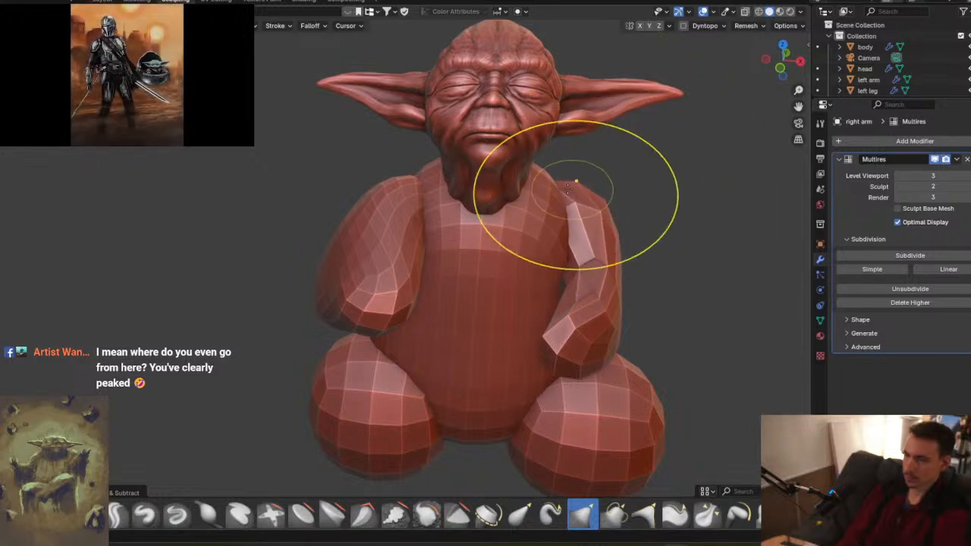
{"action": "left_click_drag", "start_coordinate": [546, 152], "coordinate": [548, 154]}
{"action": "left_click_drag", "start_coordinate": [621, 190], "coordinate": [615, 215]}
{"action": "left_click_drag", "start_coordinate": [593, 183], "coordinate": [582, 194]}
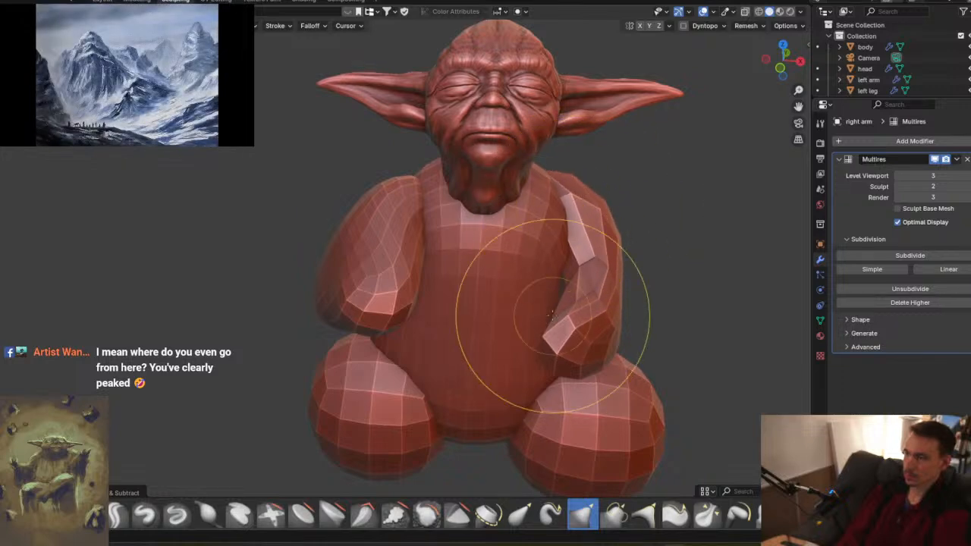
- Switch sculpting to the right leg and pull it into a seated shape with a forward knee and a tapering lower leg
{"action": "middle_click_drag", "start_coordinate": [558, 330], "coordinate": [542, 199]}
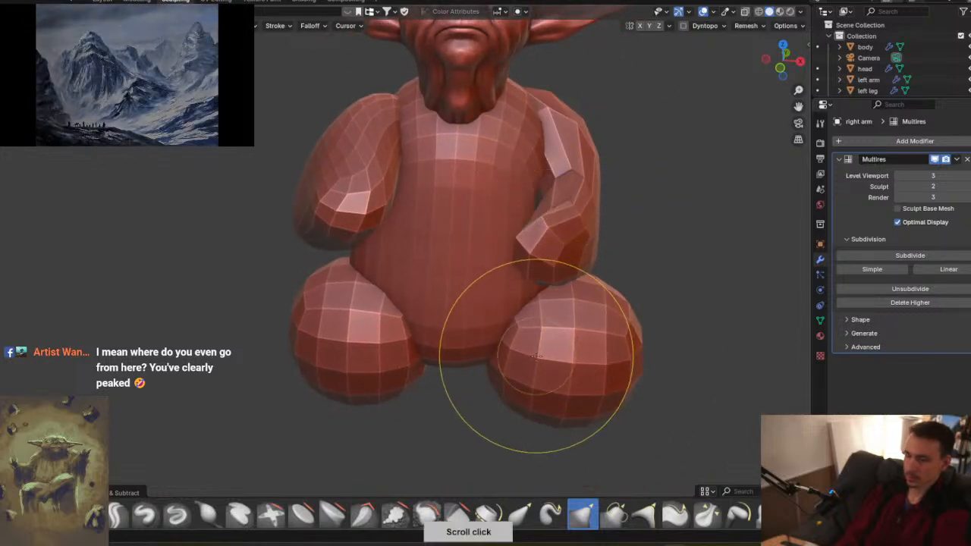
{"action": "key", "text": "alt+q"}
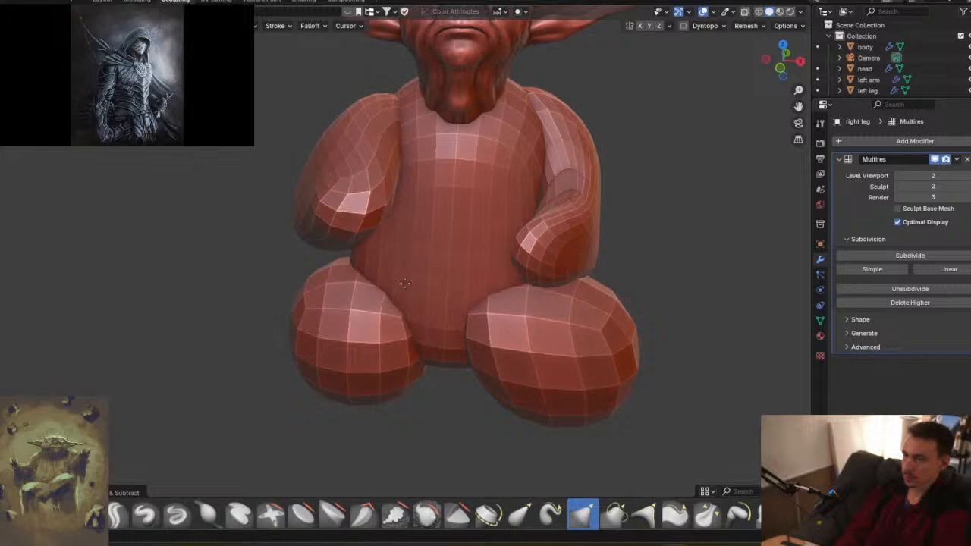
{"action": "left_click_drag", "start_coordinate": [540, 392], "coordinate": [544, 377]}
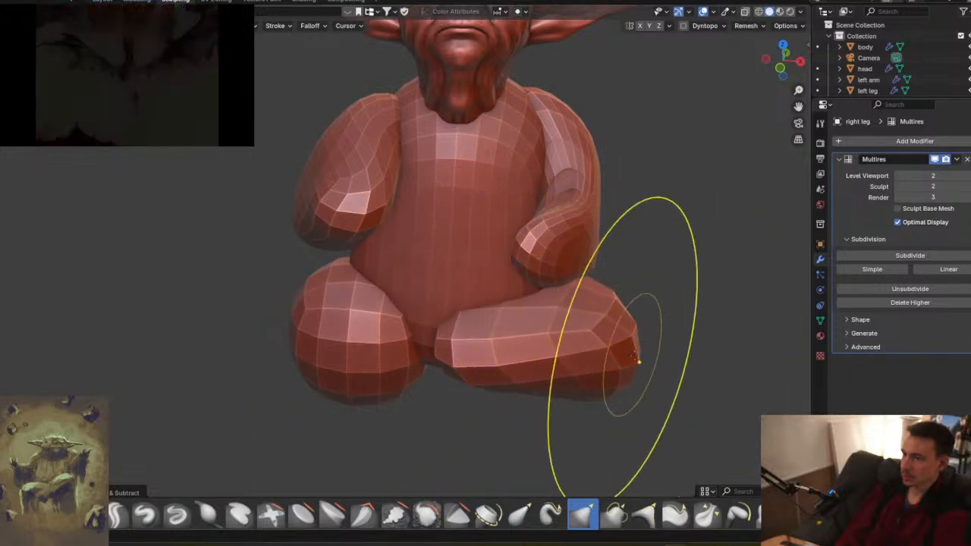
{"action": "left_click_drag", "start_coordinate": [633, 337], "coordinate": [594, 342]}
{"action": "mouse_move", "coordinate": [512, 383]}
{"action": "middle_mouse_down"}
{"action": "mouse_move", "coordinate": [585, 336]}
{"action": "mouse_move", "coordinate": [531, 347]}
{"action": "mouse_move", "coordinate": [470, 293]}
{"action": "mouse_move", "coordinate": [611, 357]}
{"action": "middle_mouse_up"}
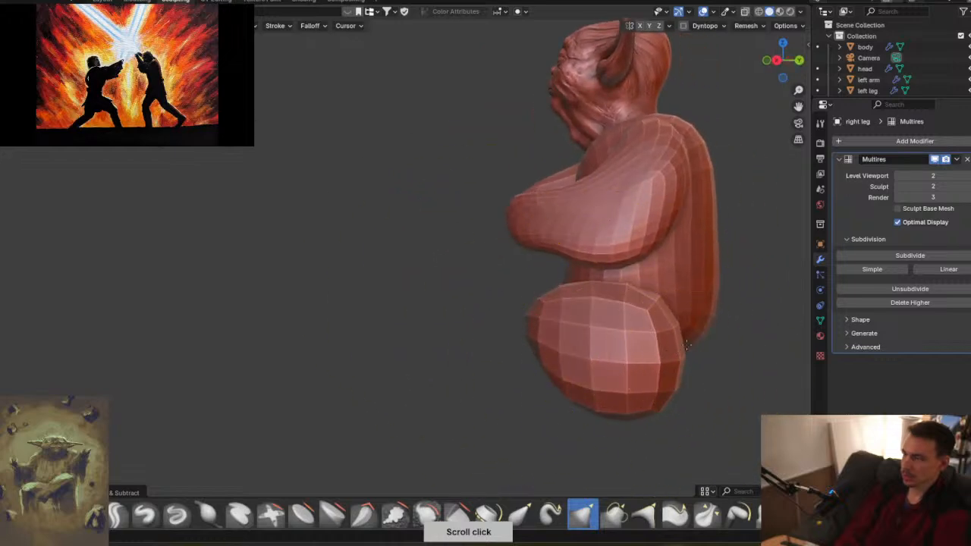
{"action": "mouse_move", "coordinate": [695, 277]}
{"action": "middle_mouse_down"}
{"action": "mouse_move", "coordinate": [630, 296]}
{"action": "mouse_move", "coordinate": [621, 288]}
{"action": "mouse_move", "coordinate": [639, 302]}
{"action": "mouse_move", "coordinate": [547, 220]}
{"action": "middle_mouse_up"}
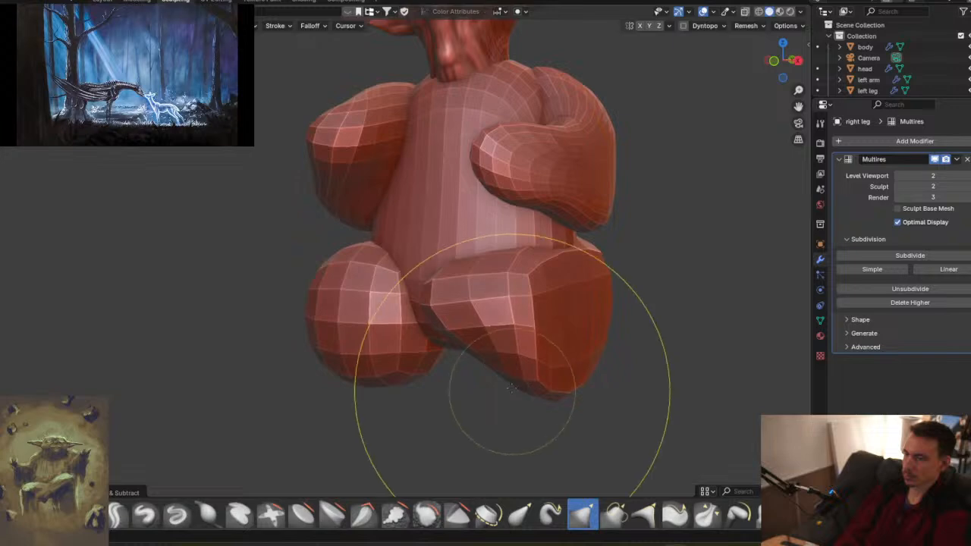
{"action": "middle_click_drag", "start_coordinate": [491, 374], "coordinate": [397, 351]}
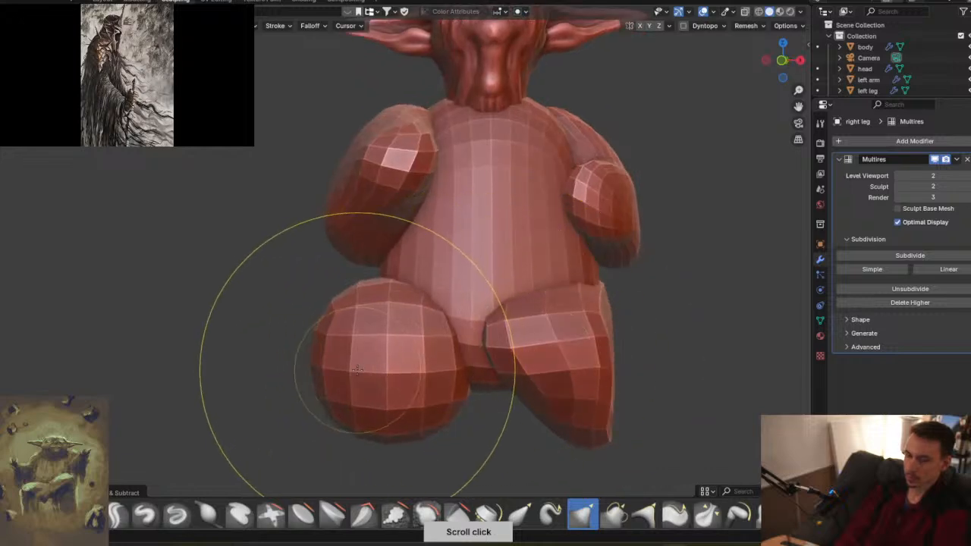
- Switch sculpting to the left leg and pull its rounded form forward into a bent knee and thigh
{"action": "key", "text": "alt+q"}
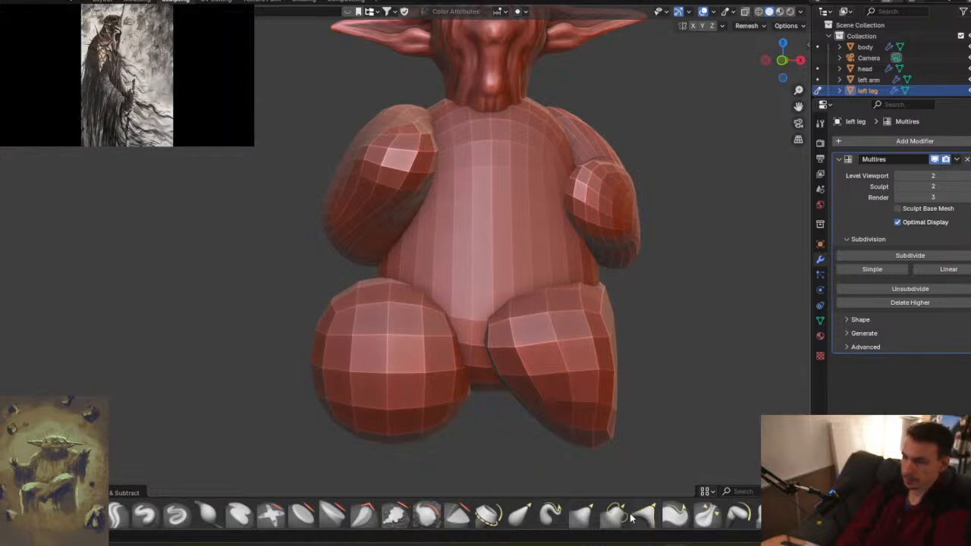
{"action": "left_click", "coordinate": [590, 515]}
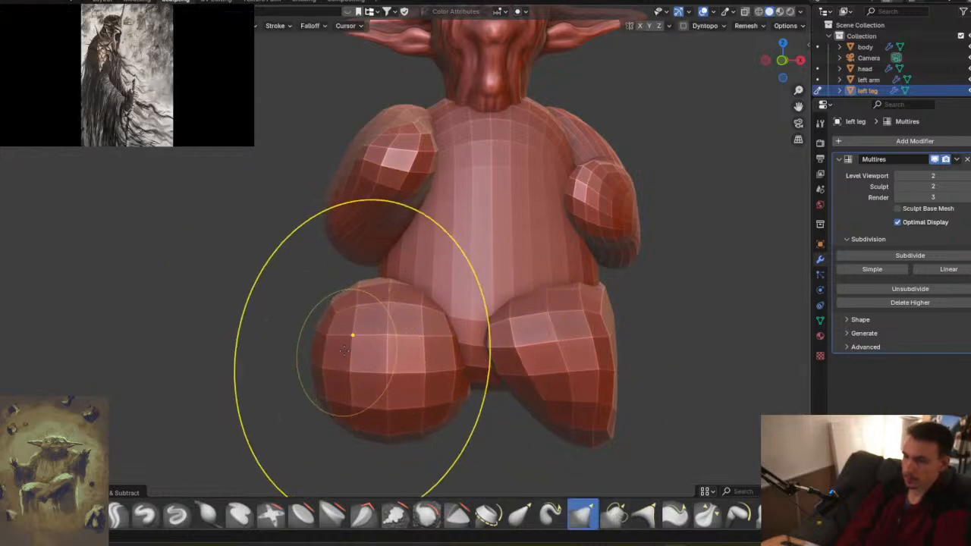
{"action": "mouse_move", "coordinate": [433, 369]}
{"action": "middle_mouse_down"}
{"action": "mouse_move", "coordinate": [435, 212]}
{"action": "mouse_move", "coordinate": [435, 304]}
{"action": "mouse_move", "coordinate": [425, 282]}
{"action": "middle_mouse_up"}
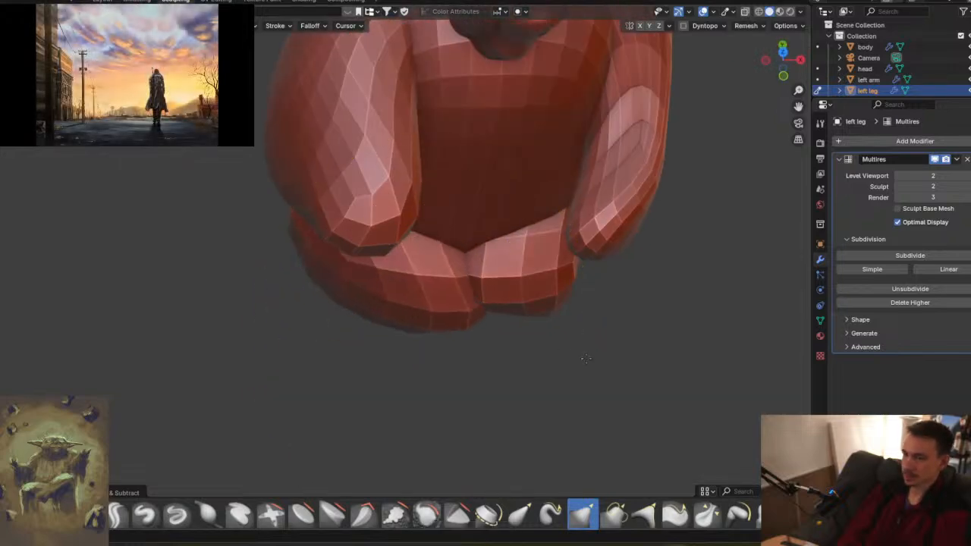
{"action": "middle_click_drag", "start_coordinate": [447, 385], "coordinate": [466, 296]}
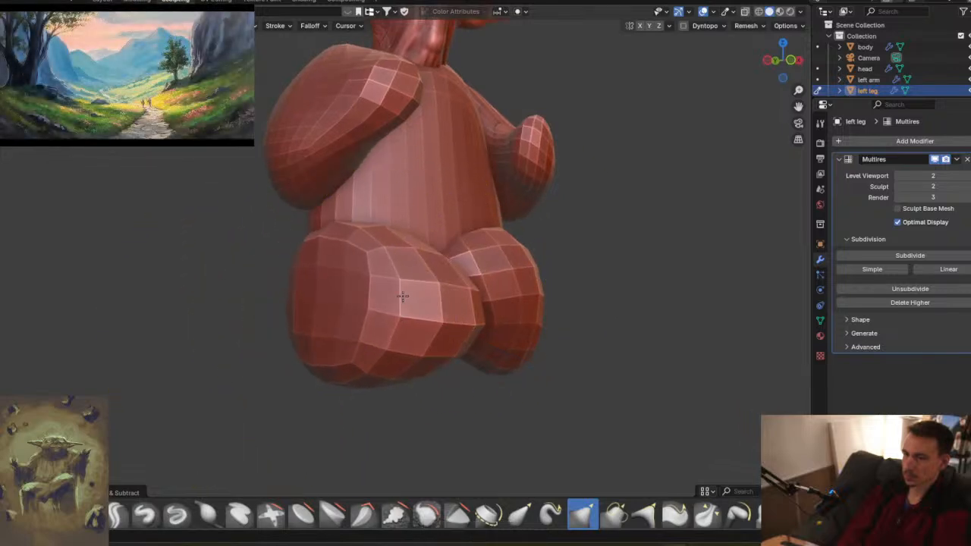
- Switch sculpting to the body, enlarge the brush and reshape the chest, belly and waist symmetrically between the arms
{"action": "mouse_move", "coordinate": [451, 276]}
{"action": "middle_mouse_down"}
{"action": "mouse_move", "coordinate": [359, 256]}
{"action": "mouse_move", "coordinate": [455, 185]}
{"action": "mouse_move", "coordinate": [445, 342]}
{"action": "middle_mouse_up"}
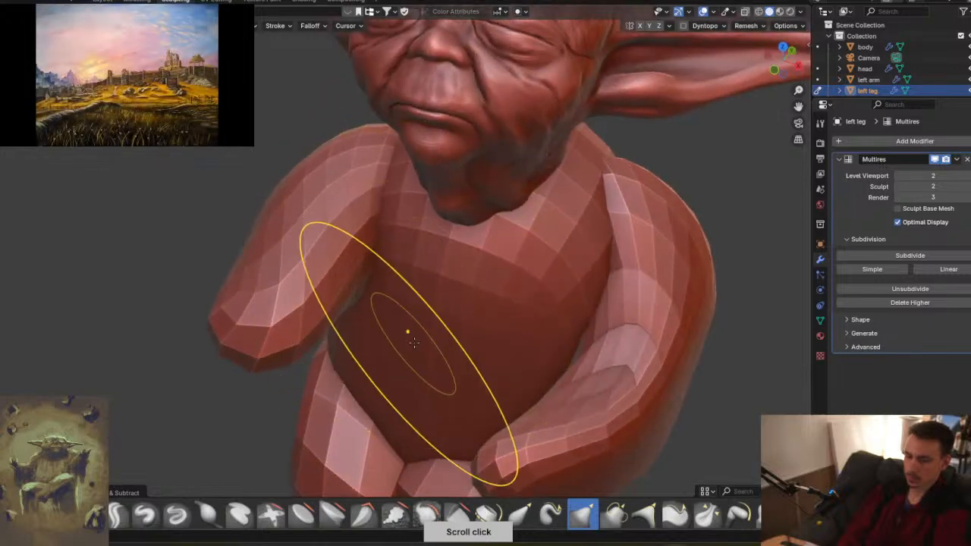
{"action": "key", "text": "alt+q"}
{"action": "left_click_drag", "start_coordinate": [375, 361], "coordinate": [407, 365]}
{"action": "left_click_drag", "start_coordinate": [422, 415], "coordinate": [433, 383]}
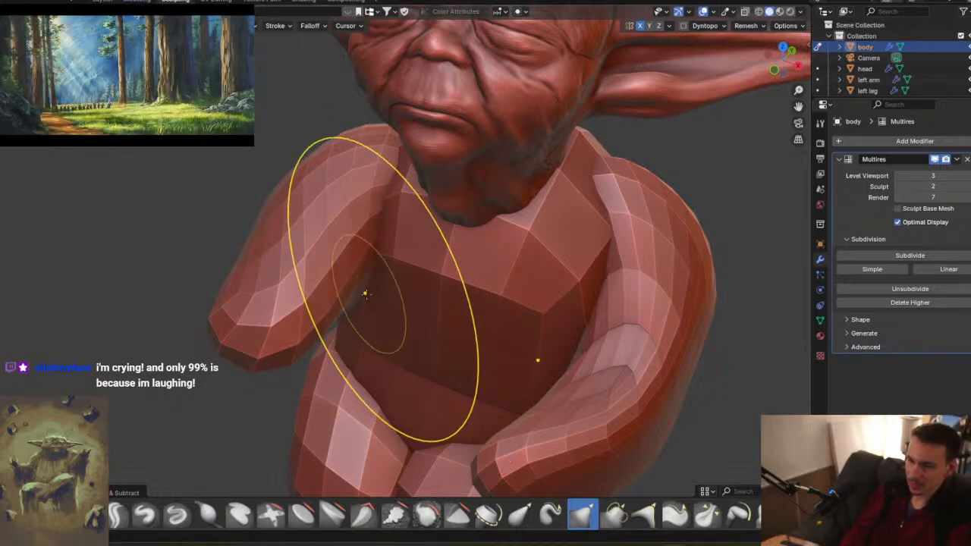
{"action": "middle_click_drag", "start_coordinate": [364, 288], "coordinate": [280, 303]}
{"action": "key", "text": "f"}
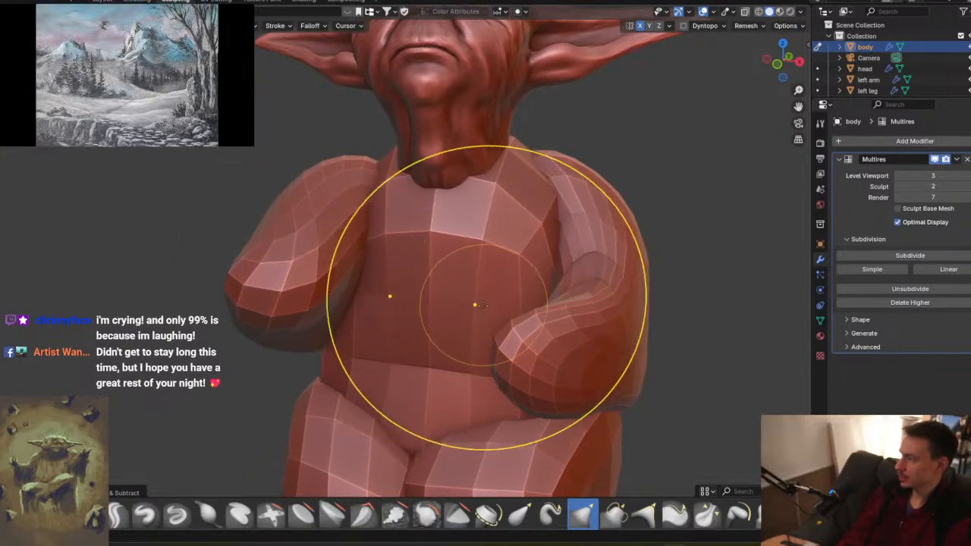
{"action": "left_click", "coordinate": [450, 265]}
{"action": "middle_click_drag", "start_coordinate": [449, 265], "coordinate": [528, 205]}
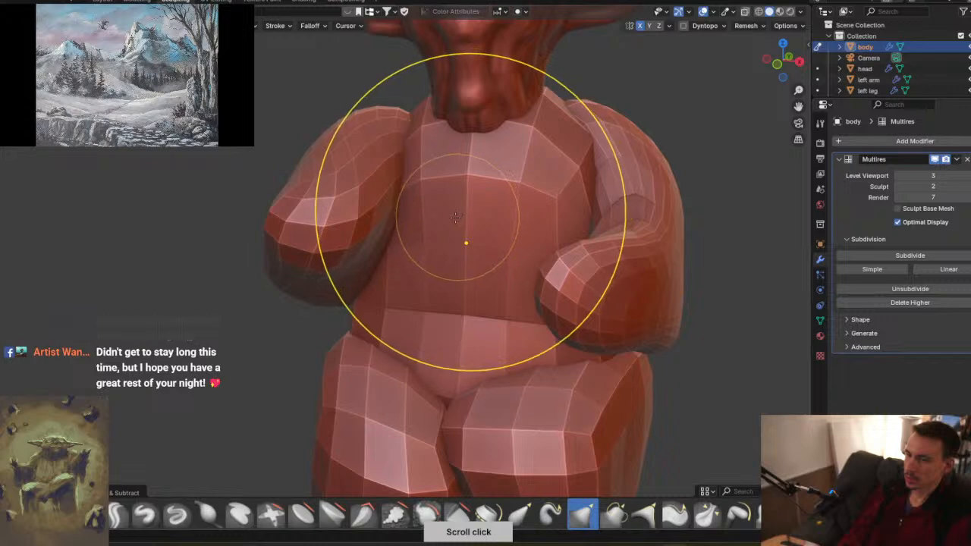
- Switch sculpting to the left arm, lower its elbow toward the thigh and raise the forearm in front of the chest
{"action": "scroll", "coordinate": [461, 242], "scroll_direction": "down", "scroll_amount": 5}
{"action": "scroll", "coordinate": [548, 387], "scroll_direction": "up", "scroll_amount": 3}
{"action": "middle_click_drag", "start_coordinate": [377, 245], "coordinate": [373, 271]}
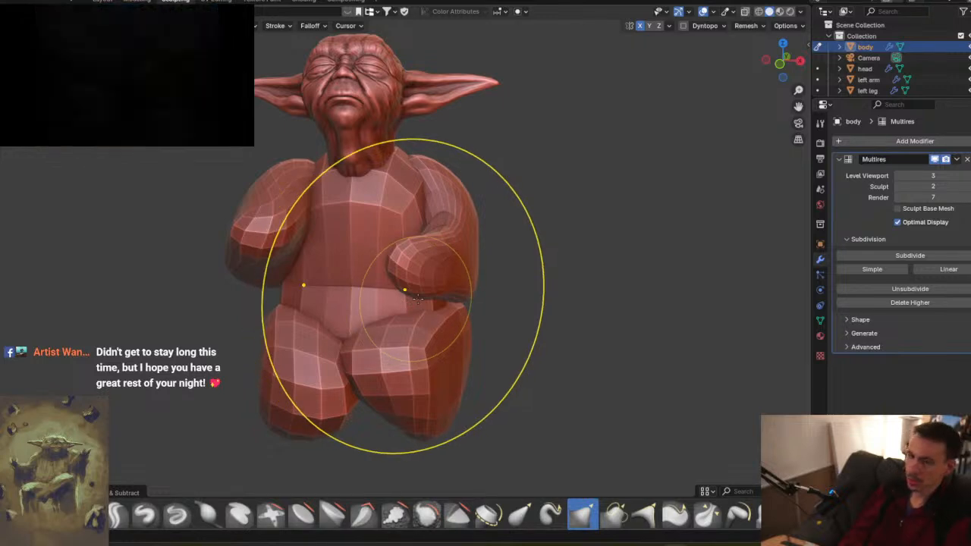
{"action": "middle_click_drag", "start_coordinate": [262, 176], "coordinate": [394, 318]}
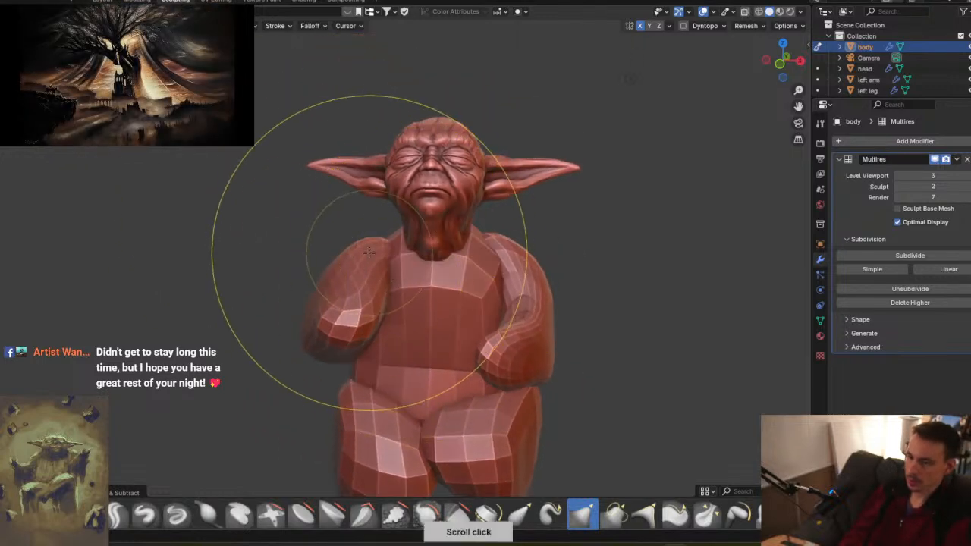
{"action": "key", "text": "alt+q"}
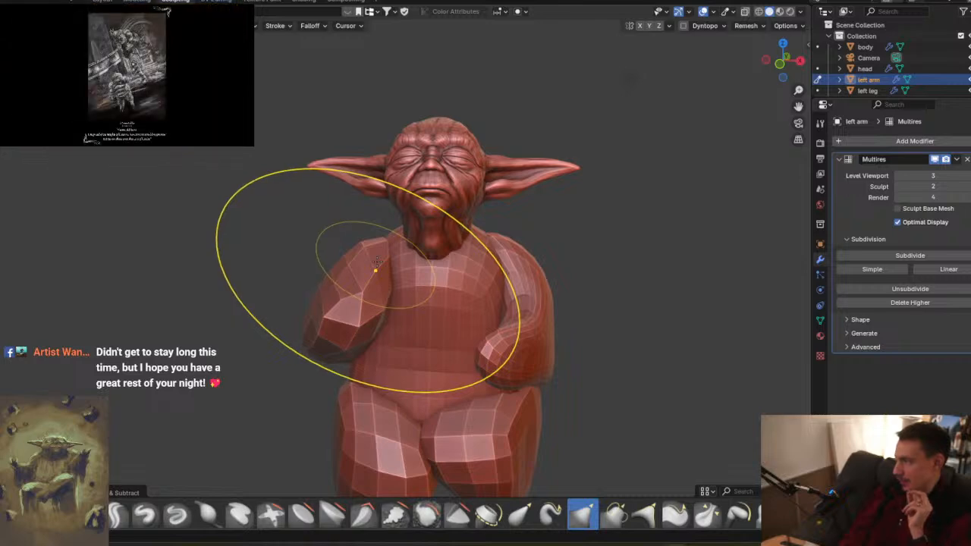
{"action": "mouse_move", "coordinate": [372, 281]}
{"action": "middle_mouse_down"}
{"action": "mouse_move", "coordinate": [493, 313]}
{"action": "mouse_move", "coordinate": [453, 318]}
{"action": "middle_mouse_up"}
{"action": "mouse_move", "coordinate": [413, 324]}
{"action": "middle_mouse_down"}
{"action": "mouse_move", "coordinate": [392, 341]}
{"action": "mouse_move", "coordinate": [453, 265]}
{"action": "middle_mouse_up"}
{"action": "middle_click_drag", "start_coordinate": [399, 337], "coordinate": [325, 372]}
{"action": "left_click_drag", "start_coordinate": [347, 476], "coordinate": [349, 473]}
{"action": "left_click_drag", "start_coordinate": [336, 414], "coordinate": [369, 469]}
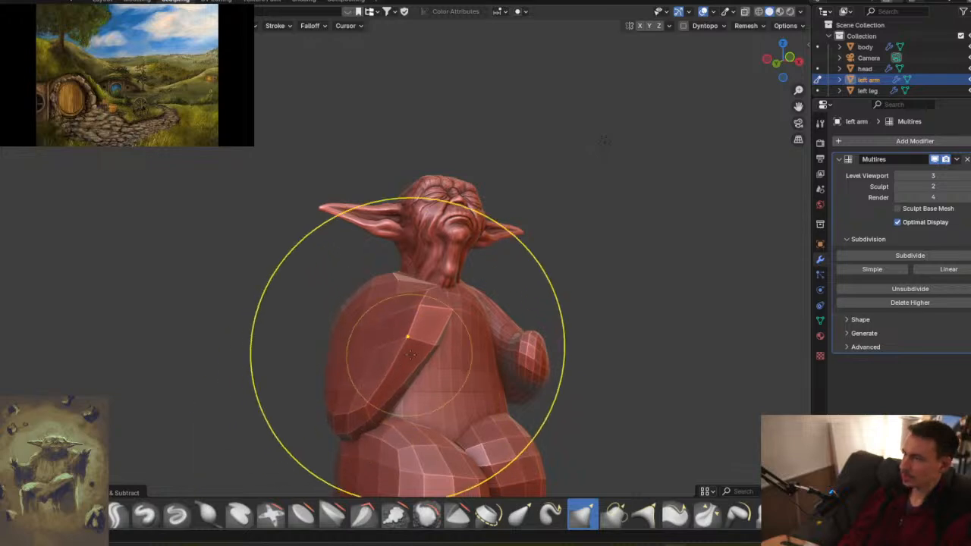
{"action": "middle_click_drag", "start_coordinate": [407, 360], "coordinate": [418, 292]}
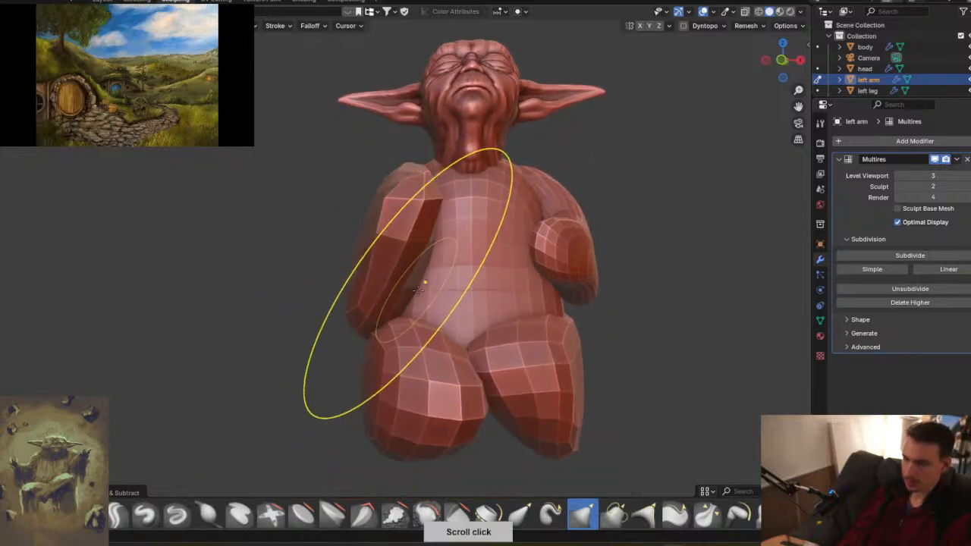
- Switch sculpting to the right arm and reshape its elbow and forearm so the hand end rises in front of the torso
{"action": "mouse_move", "coordinate": [398, 339]}
{"action": "middle_mouse_down"}
{"action": "mouse_move", "coordinate": [396, 327]}
{"action": "mouse_move", "coordinate": [504, 228]}
{"action": "middle_mouse_up"}
{"action": "key", "text": "alt+q"}
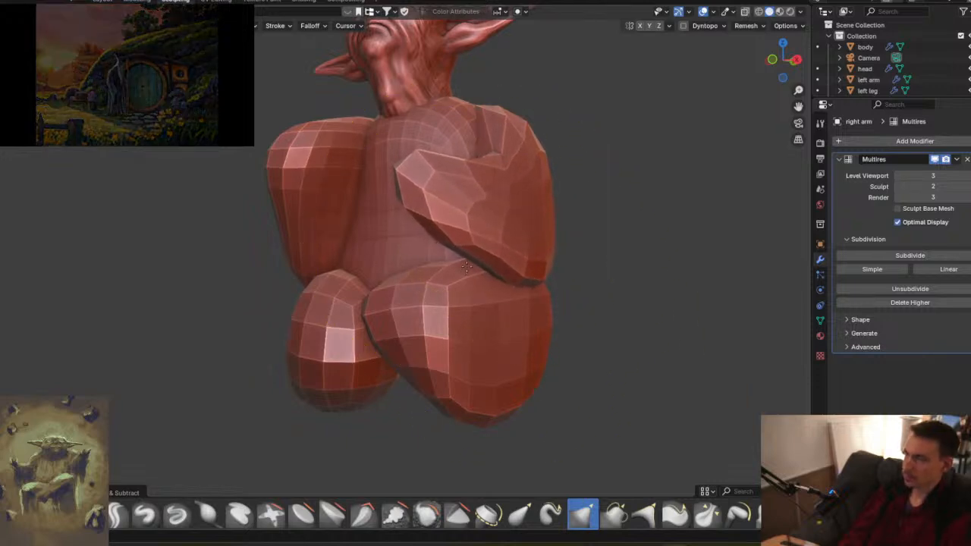
{"action": "middle_click_drag", "start_coordinate": [455, 253], "coordinate": [519, 260]}
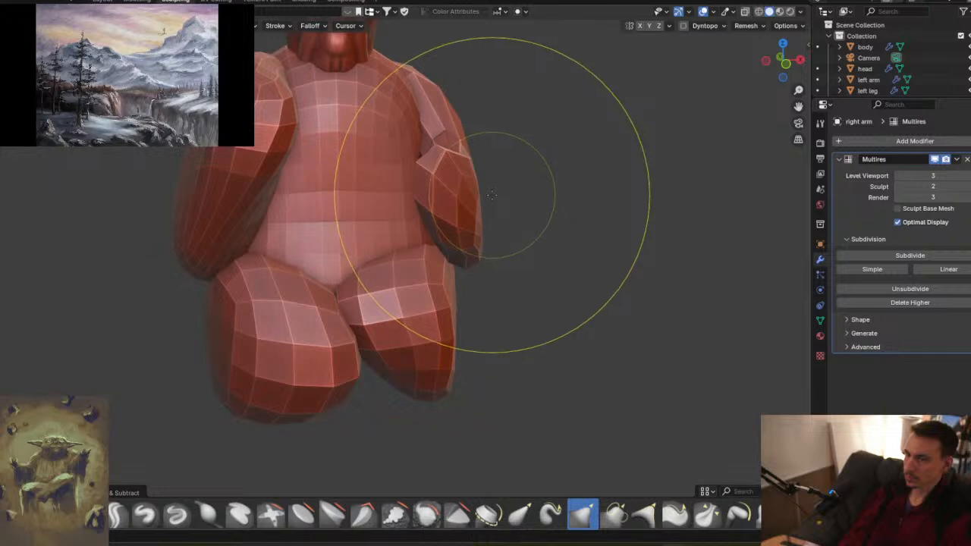
{"action": "middle_click_drag", "start_coordinate": [493, 195], "coordinate": [510, 324], "text": "ctrl"}
{"action": "mouse_move", "coordinate": [540, 254]}
{"action": "middle_mouse_down"}
{"action": "mouse_move", "coordinate": [503, 244]}
{"action": "mouse_move", "coordinate": [483, 312]}
{"action": "middle_mouse_up"}
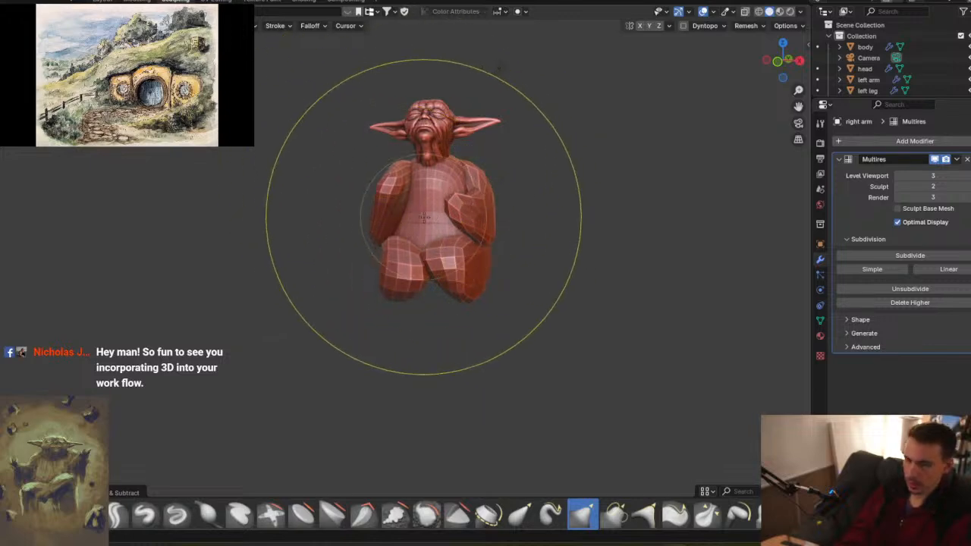
{"action": "mouse_move", "coordinate": [460, 195]}
{"action": "middle_mouse_down", "text": "shift"}
{"action": "mouse_move", "coordinate": [446, 304]}
{"action": "mouse_move", "coordinate": [456, 151]}
{"action": "middle_mouse_up", "text": "shift"}
{"action": "mouse_move", "coordinate": [455, 151]}
{"action": "middle_mouse_down"}
{"action": "mouse_move", "coordinate": [530, 213]}
{"action": "mouse_move", "coordinate": [547, 213]}
{"action": "middle_mouse_up"}
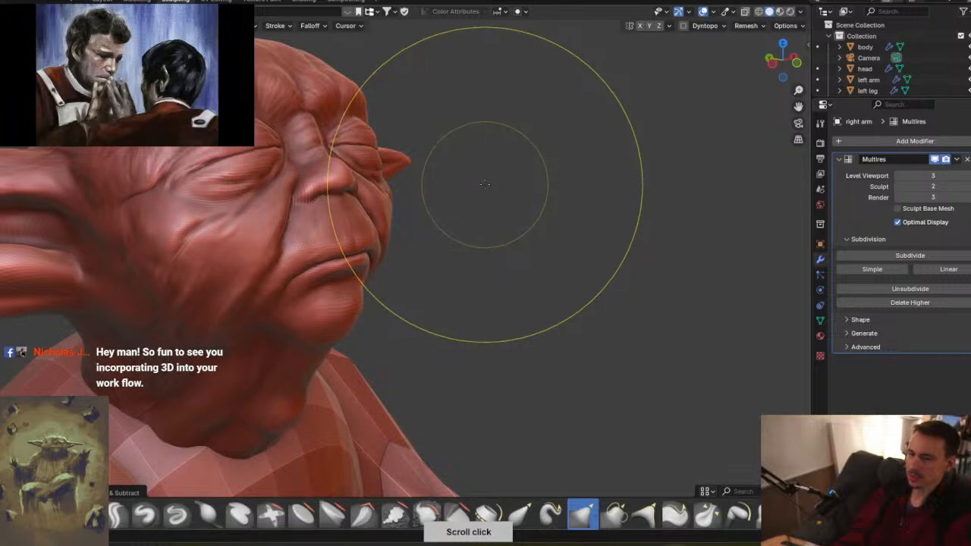
- Switch sculpting to the left arm again and refine its shoulder, upper arm and elbow from the side and back
{"action": "middle_click_drag", "start_coordinate": [485, 184], "coordinate": [486, 413], "text": "ctrl"}
{"action": "mouse_move", "coordinate": [524, 297]}
{"action": "middle_mouse_down"}
{"action": "mouse_move", "coordinate": [557, 281]}
{"action": "mouse_move", "coordinate": [524, 216]}
{"action": "mouse_move", "coordinate": [505, 219]}
{"action": "middle_mouse_up"}
{"action": "key", "text": "alt+q"}
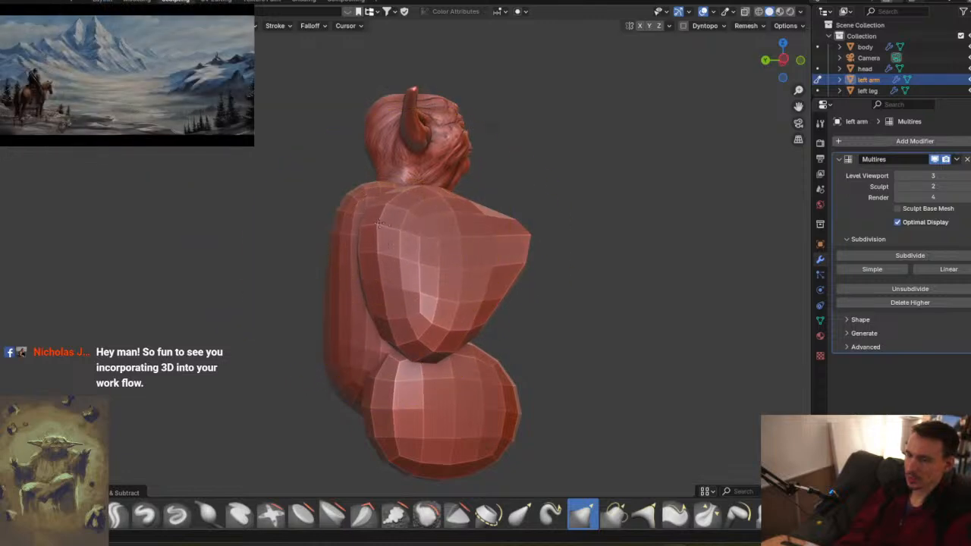
{"action": "middle_click_drag", "start_coordinate": [372, 250], "coordinate": [491, 231]}
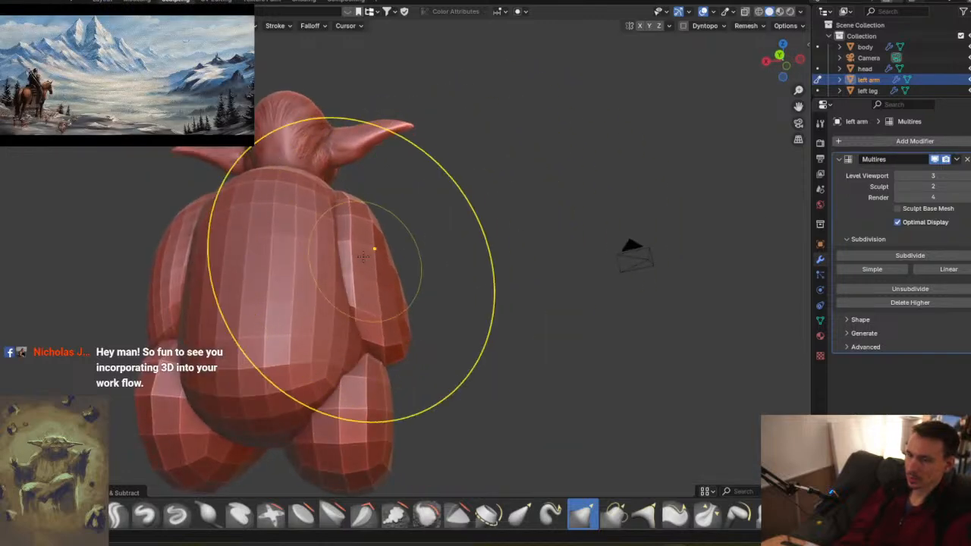
{"action": "middle_click_drag", "start_coordinate": [336, 240], "coordinate": [444, 276]}
{"action": "middle_click_drag", "start_coordinate": [478, 244], "coordinate": [485, 157], "text": "shift"}
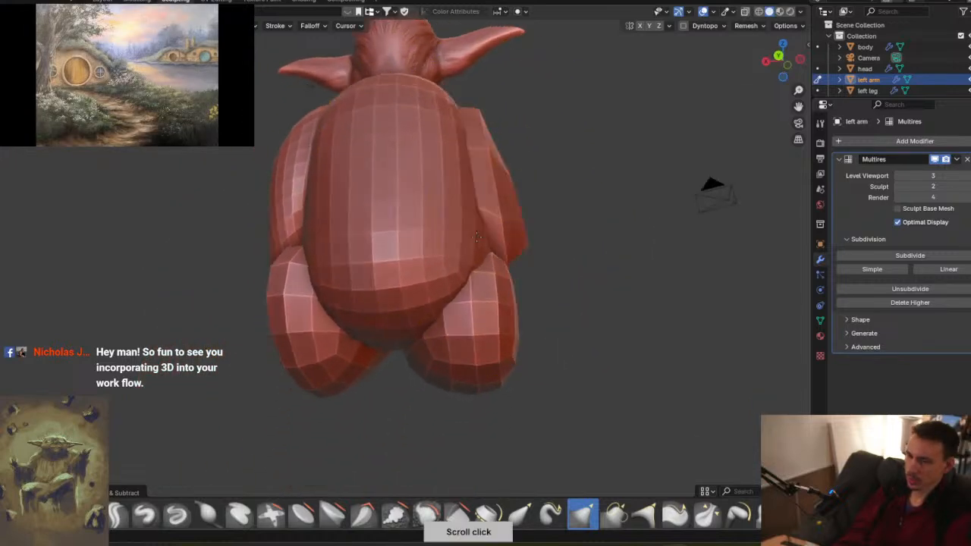
{"action": "middle_click_drag", "start_coordinate": [499, 218], "coordinate": [436, 209]}
- Switch sculpting to the body, straighten the back and extend its lower end down behind the thighs
{"action": "key", "text": "alt+q"}
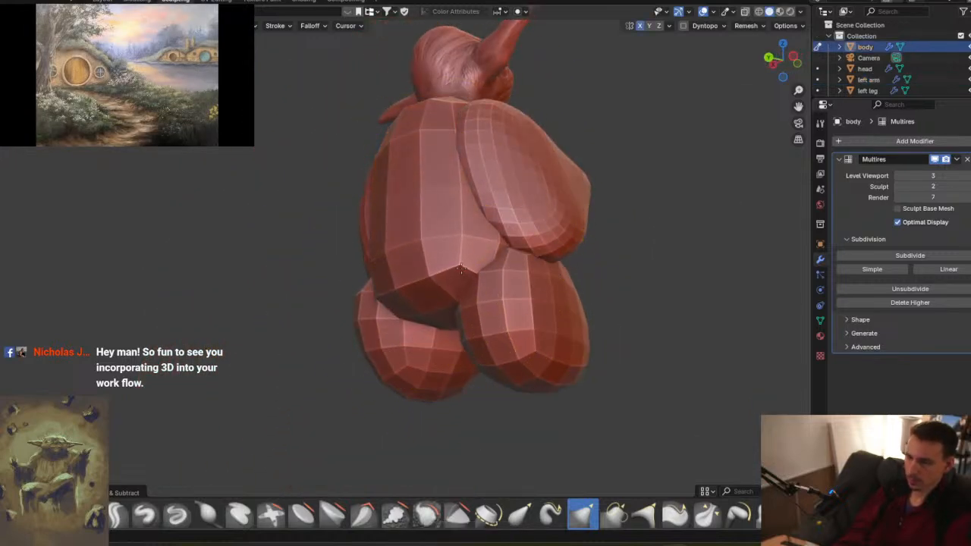
{"action": "middle_click_drag", "start_coordinate": [459, 286], "coordinate": [402, 292]}
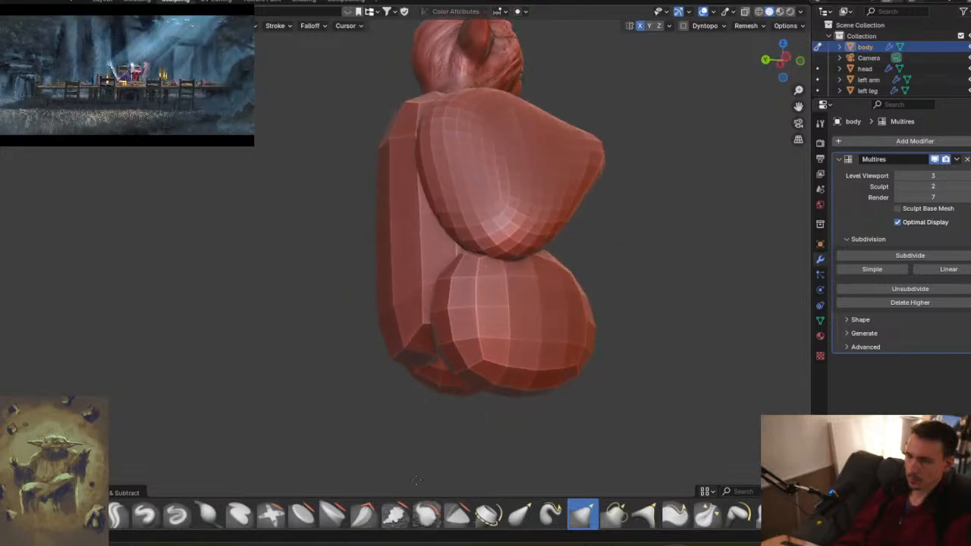
{"action": "middle_click_drag", "start_coordinate": [436, 335], "coordinate": [390, 361]}
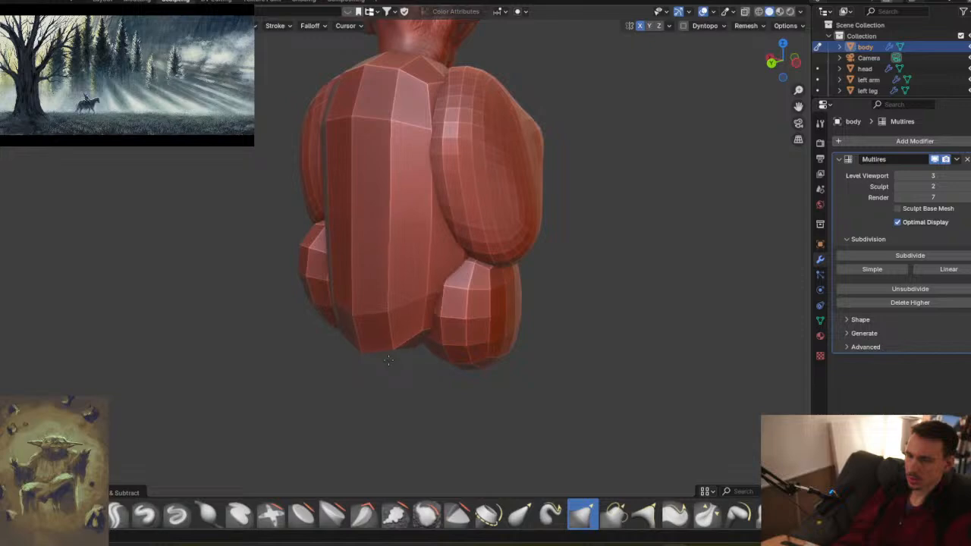
{"action": "mouse_move", "coordinate": [369, 328]}
{"action": "middle_mouse_down"}
{"action": "mouse_move", "coordinate": [460, 347]}
{"action": "mouse_move", "coordinate": [455, 364]}
{"action": "mouse_move", "coordinate": [444, 364]}
{"action": "mouse_move", "coordinate": [429, 252]}
{"action": "mouse_move", "coordinate": [407, 283]}
{"action": "middle_mouse_up"}
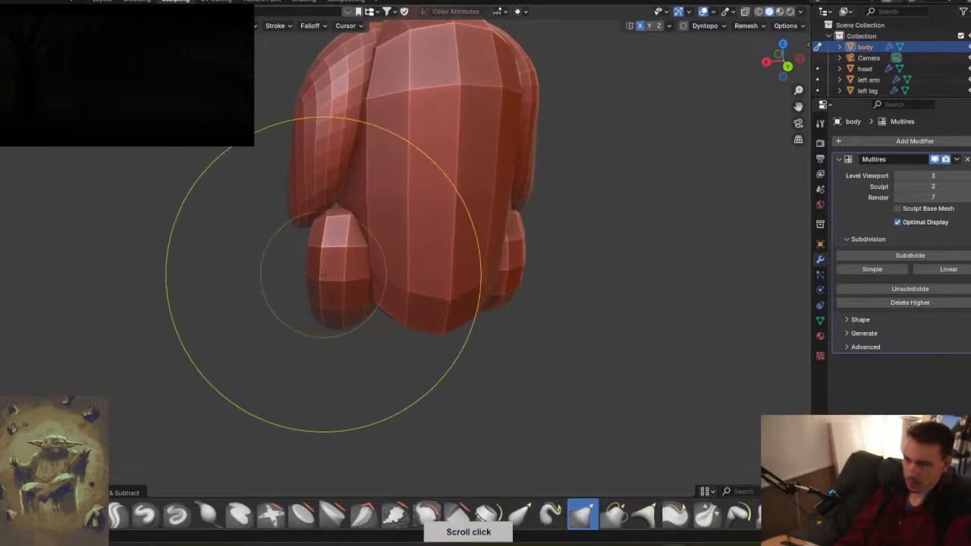
- Switch sculpting to the right leg and reshape its thigh, knee and lower end from the back and front
{"action": "key", "text": "alt+q"}
{"action": "middle_click_drag", "start_coordinate": [343, 276], "coordinate": [458, 230]}
{"action": "left_click_drag", "start_coordinate": [466, 228], "coordinate": [525, 239]}
{"action": "middle_click_drag", "start_coordinate": [481, 220], "coordinate": [384, 270]}
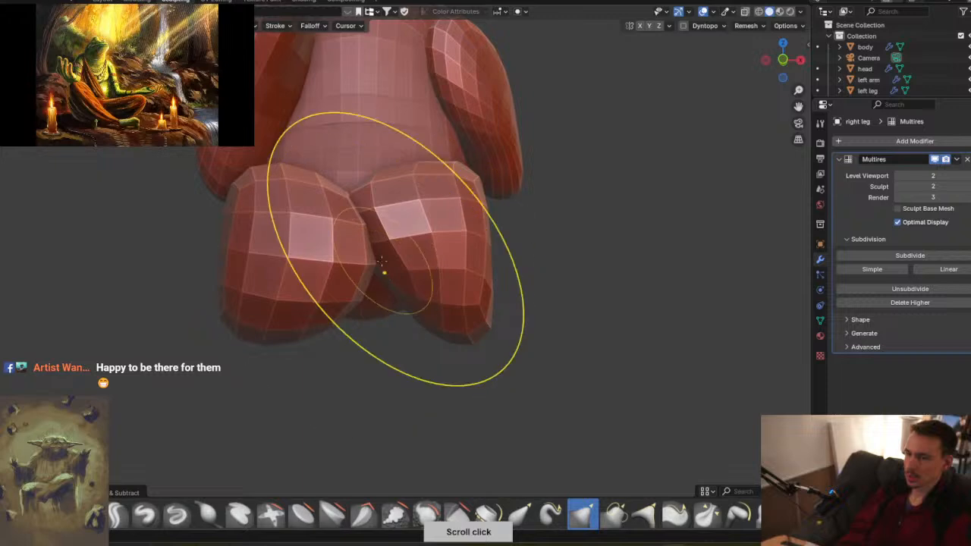
{"action": "middle_click_drag", "start_coordinate": [446, 225], "coordinate": [501, 288]}
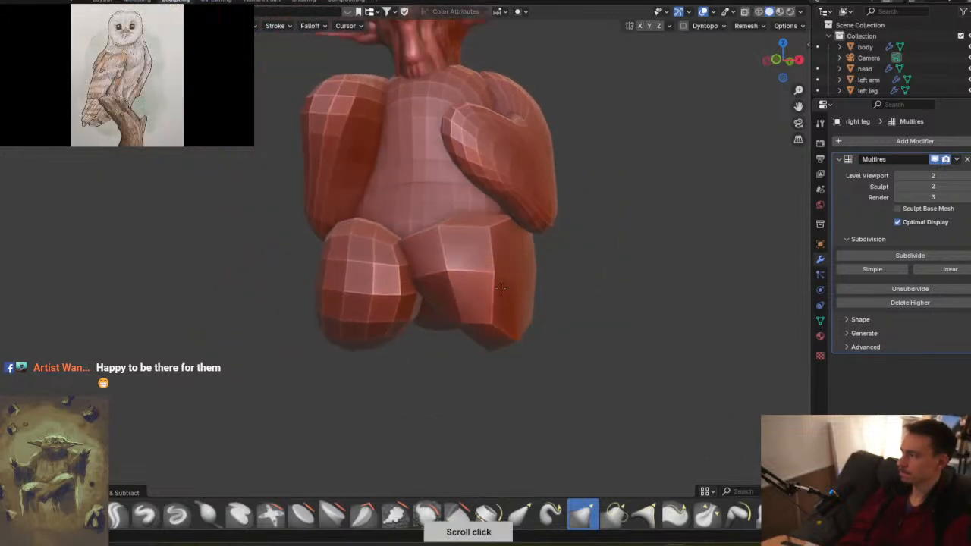
{"action": "mouse_move", "coordinate": [501, 219]}
{"action": "middle_mouse_down"}
{"action": "mouse_move", "coordinate": [494, 231]}
{"action": "mouse_move", "coordinate": [489, 194]}
{"action": "mouse_move", "coordinate": [494, 231]}
{"action": "mouse_move", "coordinate": [471, 240]}
{"action": "mouse_move", "coordinate": [460, 231]}
{"action": "mouse_move", "coordinate": [472, 303]}
{"action": "mouse_move", "coordinate": [459, 209]}
{"action": "mouse_move", "coordinate": [469, 246]}
{"action": "mouse_move", "coordinate": [455, 223]}
{"action": "mouse_move", "coordinate": [478, 219]}
{"action": "mouse_move", "coordinate": [430, 247]}
{"action": "middle_mouse_up"}
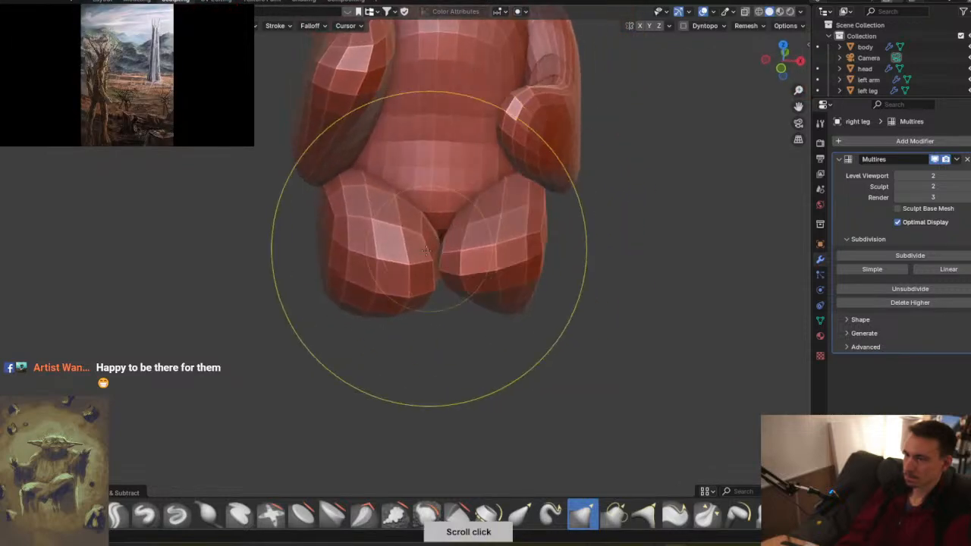
{"action": "mouse_move", "coordinate": [413, 279]}
{"action": "middle_mouse_down"}
{"action": "mouse_move", "coordinate": [345, 328]}
{"action": "mouse_move", "coordinate": [416, 320]}
{"action": "middle_mouse_up"}
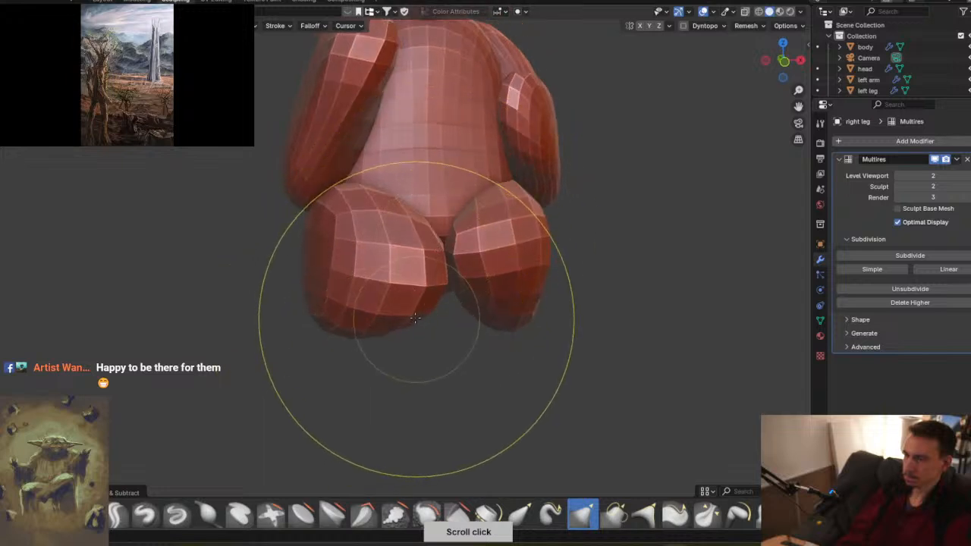
- Switch sculpting to the left leg and reshape its knee and inner thigh so it sits close beside the right leg
{"action": "key", "text": "alt+q"}
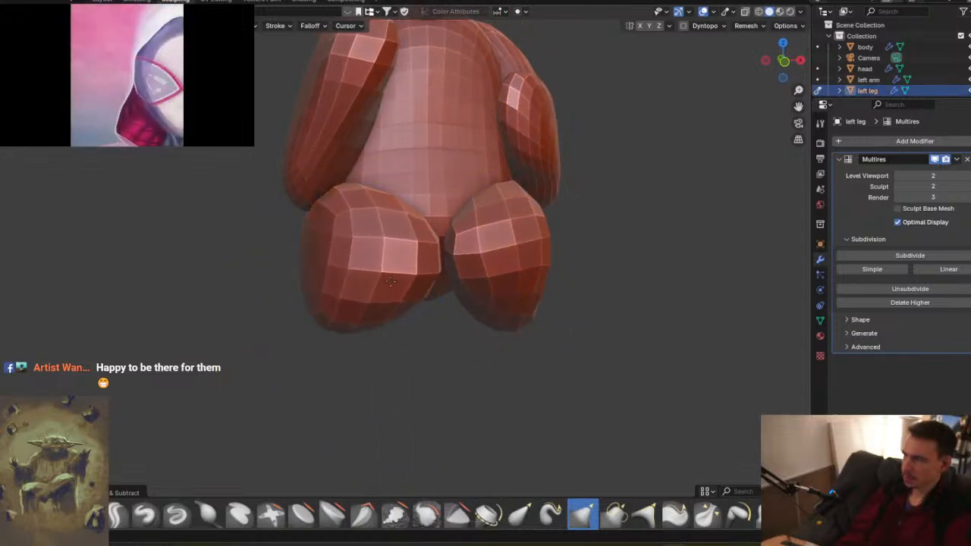
{"action": "mouse_move", "coordinate": [390, 273]}
{"action": "middle_mouse_down"}
{"action": "mouse_move", "coordinate": [430, 285]}
{"action": "mouse_move", "coordinate": [422, 253]}
{"action": "mouse_move", "coordinate": [437, 234]}
{"action": "mouse_move", "coordinate": [379, 262]}
{"action": "mouse_move", "coordinate": [426, 235]}
{"action": "mouse_move", "coordinate": [380, 243]}
{"action": "mouse_move", "coordinate": [405, 200]}
{"action": "mouse_move", "coordinate": [401, 352]}
{"action": "mouse_move", "coordinate": [431, 252]}
{"action": "mouse_move", "coordinate": [464, 253]}
{"action": "middle_mouse_up"}
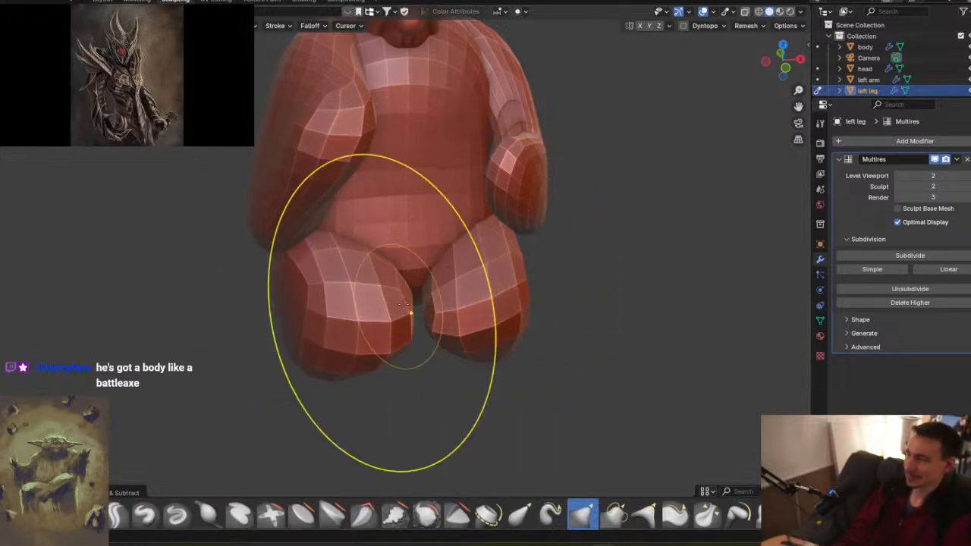
{"action": "mouse_move", "coordinate": [402, 293]}
{"action": "middle_mouse_down"}
{"action": "mouse_move", "coordinate": [428, 256]}
{"action": "mouse_move", "coordinate": [411, 250]}
{"action": "mouse_move", "coordinate": [433, 310]}
{"action": "middle_mouse_up"}
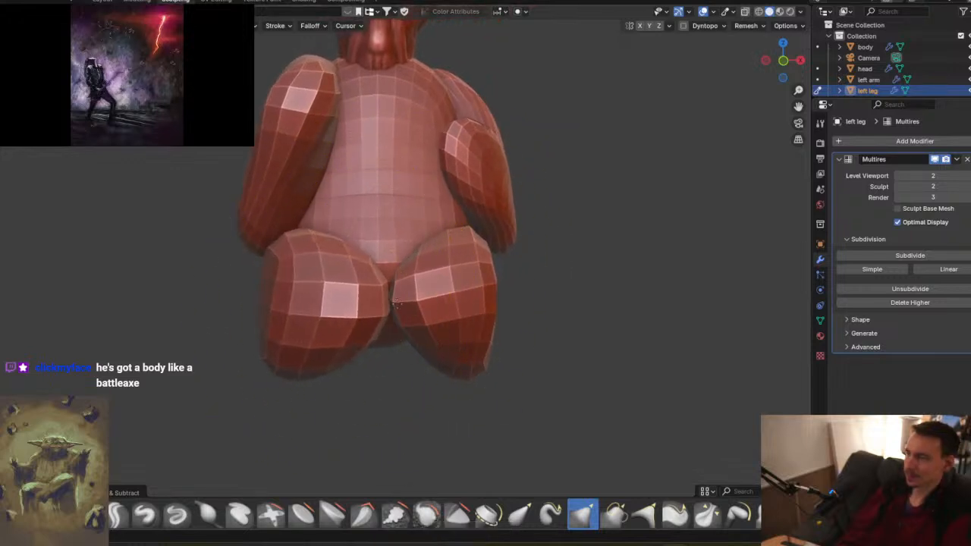
{"action": "mouse_move", "coordinate": [384, 285]}
{"action": "middle_mouse_down"}
{"action": "mouse_move", "coordinate": [392, 379]}
{"action": "mouse_move", "coordinate": [393, 265]}
{"action": "mouse_move", "coordinate": [372, 276]}
{"action": "middle_mouse_up"}
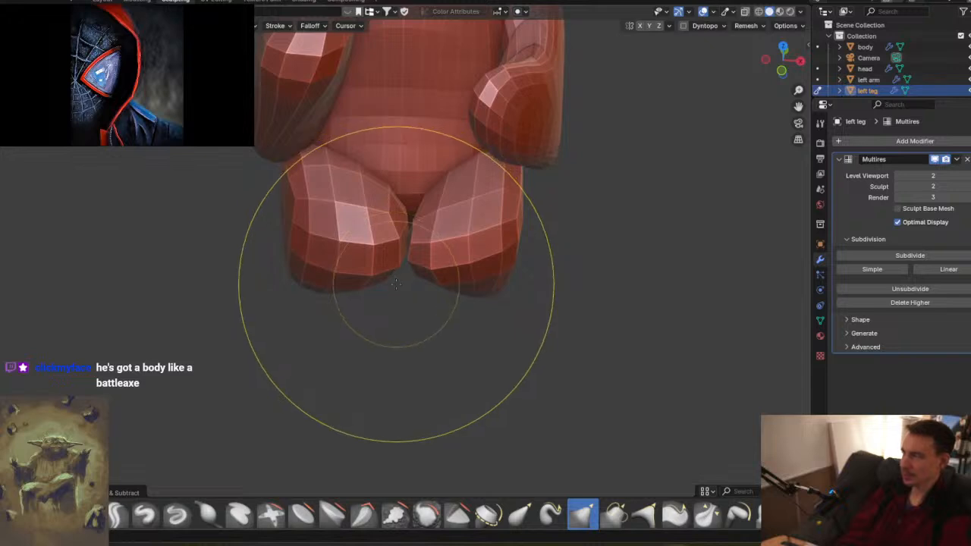
{"action": "middle_click_drag", "start_coordinate": [407, 303], "coordinate": [415, 247]}
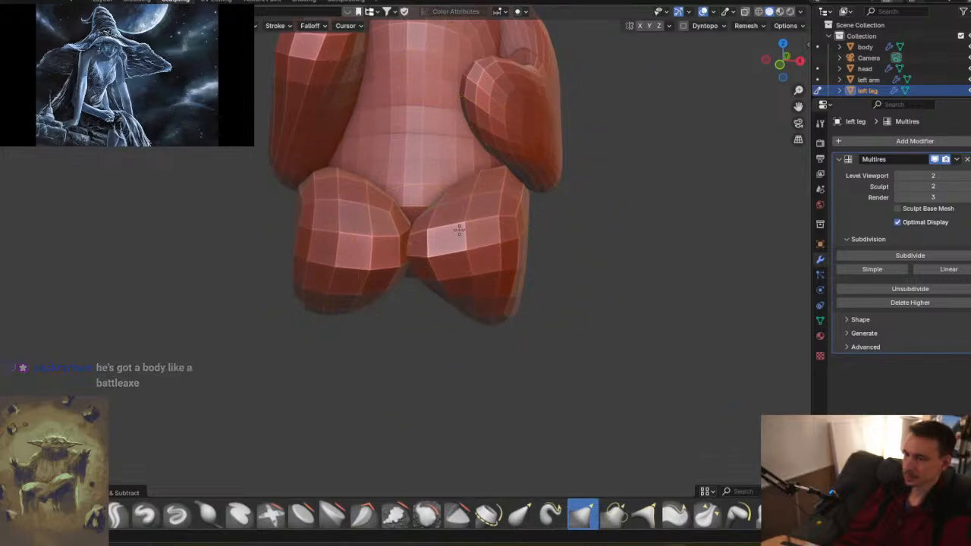
{"action": "middle_click_drag", "start_coordinate": [455, 232], "coordinate": [501, 296]}
{"action": "mouse_move", "coordinate": [430, 277]}
{"action": "middle_mouse_down"}
{"action": "mouse_move", "coordinate": [470, 276]}
{"action": "mouse_move", "coordinate": [500, 198]}
{"action": "middle_mouse_up"}
- Switch sculpting to the right arm and nudge the hand end of its forearm outward from the torso
{"action": "key", "text": "alt+q"}
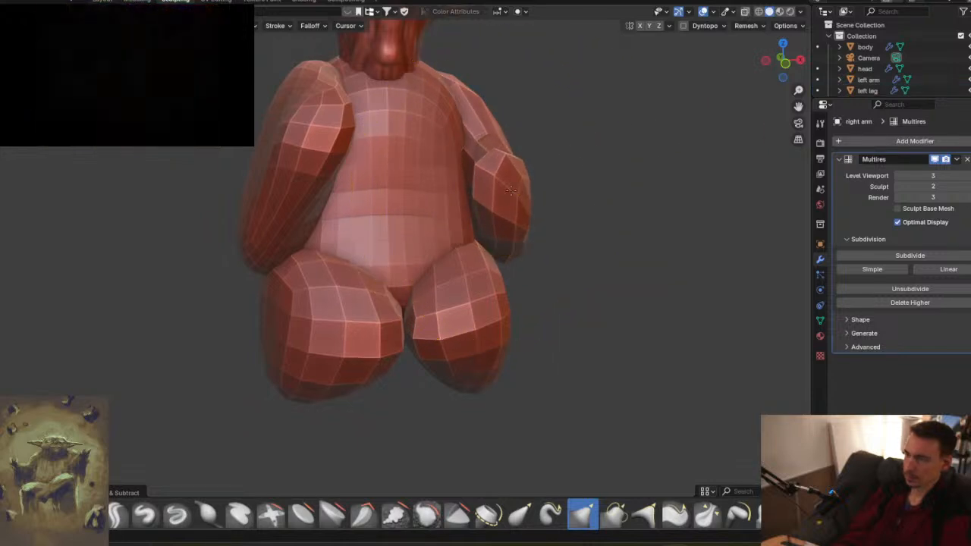
{"action": "left_click_drag", "start_coordinate": [499, 188], "coordinate": [514, 189]}
{"action": "key", "text": "f"}
{"action": "left_click", "coordinate": [444, 186]}
{"action": "mouse_move", "coordinate": [453, 183]}
{"action": "middle_mouse_down"}
{"action": "mouse_move", "coordinate": [553, 191]}
{"action": "mouse_move", "coordinate": [465, 228]}
{"action": "mouse_move", "coordinate": [507, 194]}
{"action": "mouse_move", "coordinate": [357, 174]}
{"action": "middle_mouse_up"}
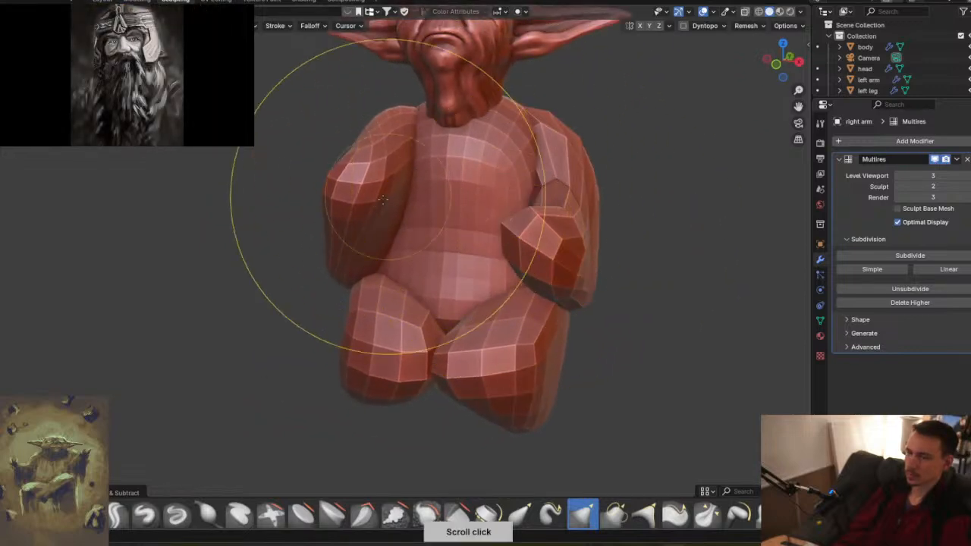
- Switch sculpting to the left arm and reshape its forearm in front of the chest from the front and side
{"action": "key", "text": "alt+q"}
{"action": "key", "text": "f"}
{"action": "middle_click_drag", "start_coordinate": [388, 196], "coordinate": [274, 160]}
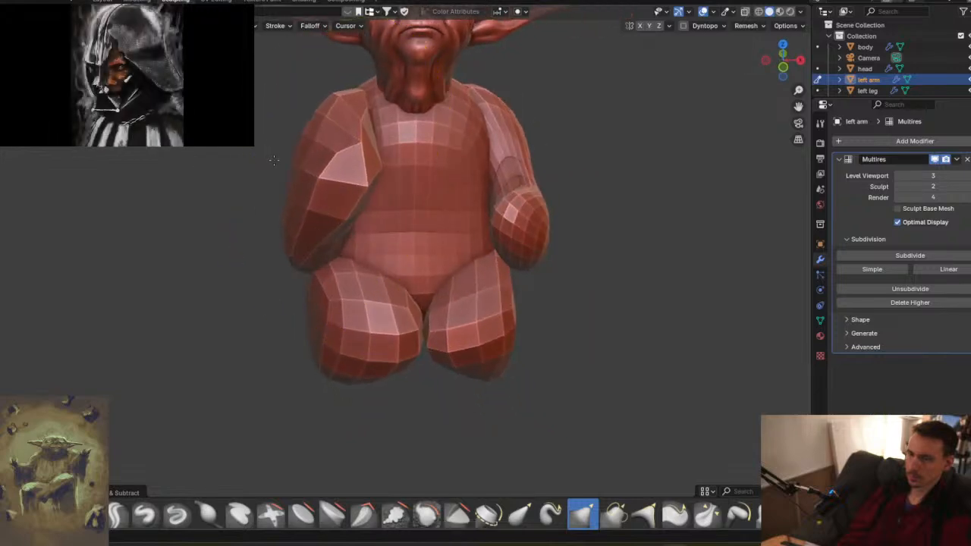
{"action": "mouse_move", "coordinate": [335, 137]}
{"action": "middle_mouse_down"}
{"action": "mouse_move", "coordinate": [341, 152]}
{"action": "mouse_move", "coordinate": [422, 162]}
{"action": "middle_mouse_up"}
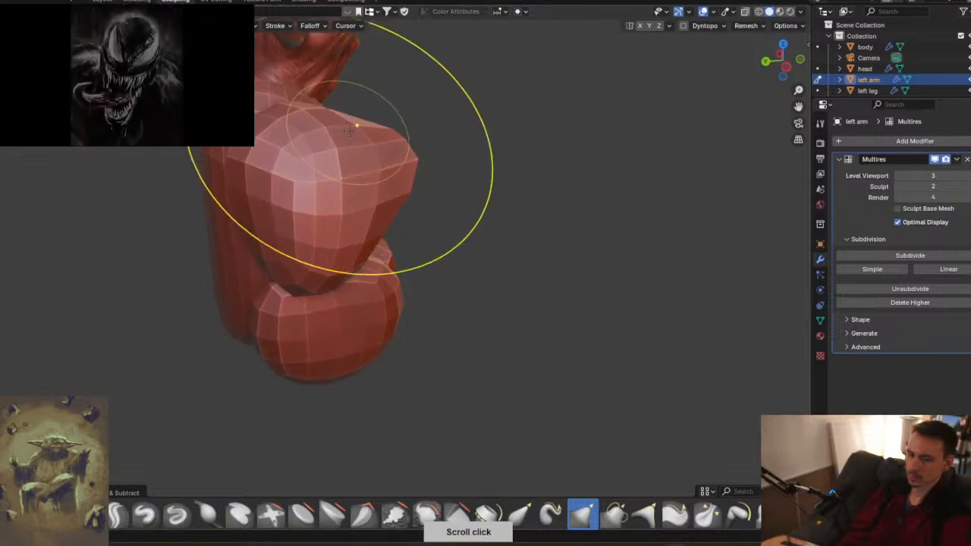
- Shrink the brush, hollow the top of the left arm's crook and slim the forearm where it projects forward from the body
{"action": "key", "text": "f"}
{"action": "left_click", "coordinate": [282, 147]}
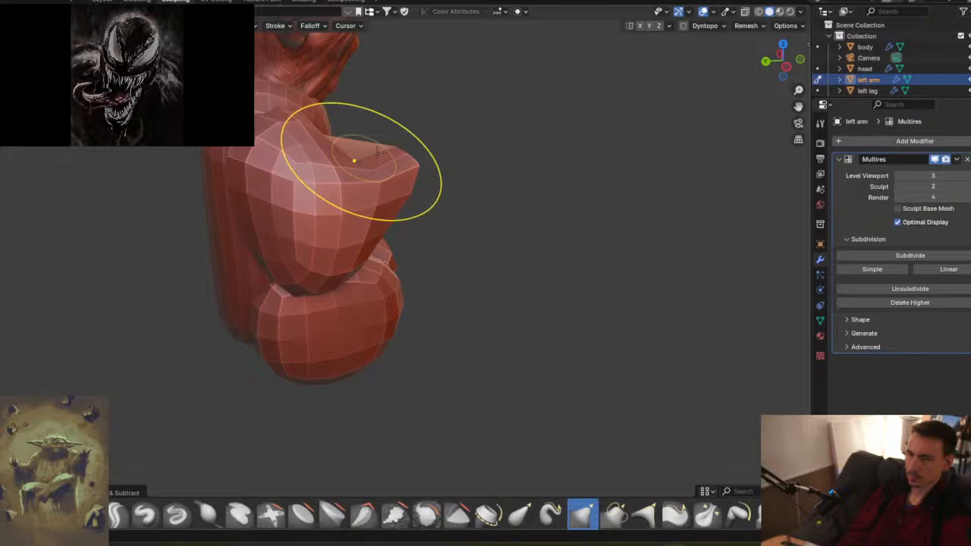
{"action": "middle_click_drag", "start_coordinate": [373, 202], "coordinate": [331, 178]}
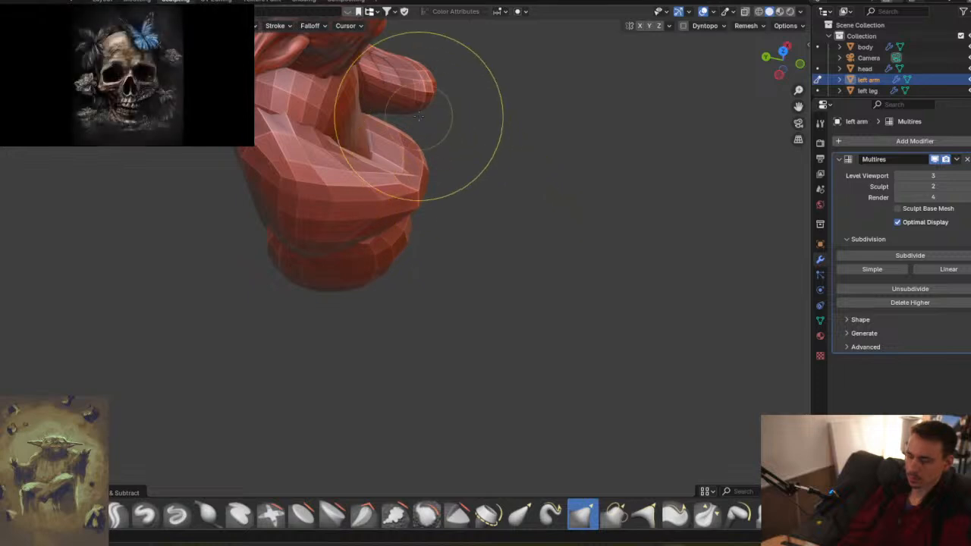
{"action": "mouse_move", "coordinate": [418, 115]}
{"action": "middle_mouse_down"}
{"action": "mouse_move", "coordinate": [389, 235]}
{"action": "mouse_move", "coordinate": [497, 289]}
{"action": "middle_mouse_up"}
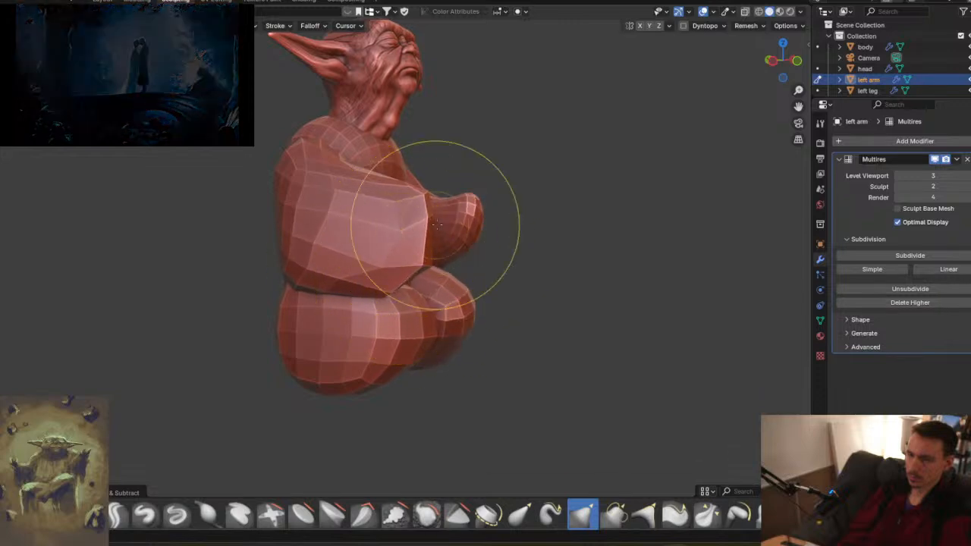
{"action": "middle_click_drag", "start_coordinate": [418, 234], "coordinate": [357, 228]}
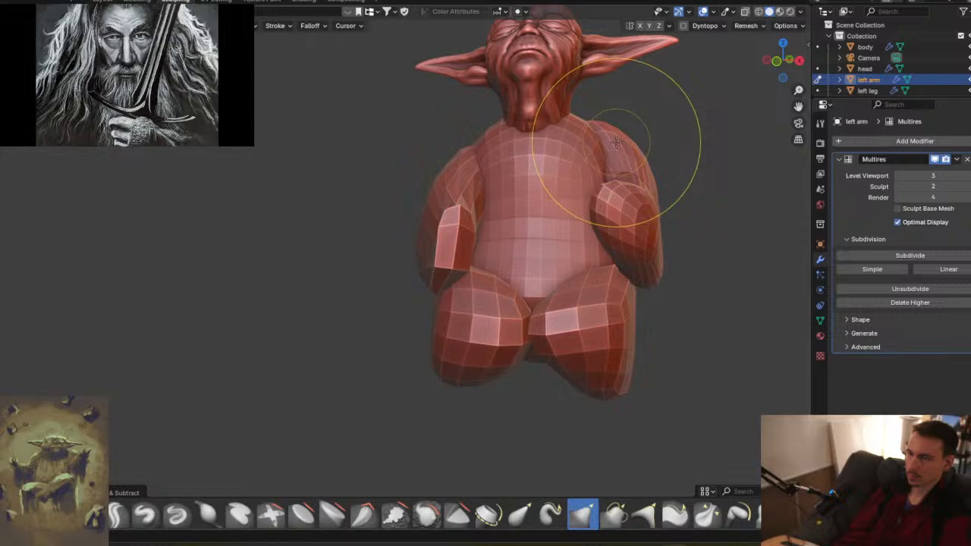
{"action": "middle_click_drag", "start_coordinate": [512, 166], "coordinate": [486, 175]}
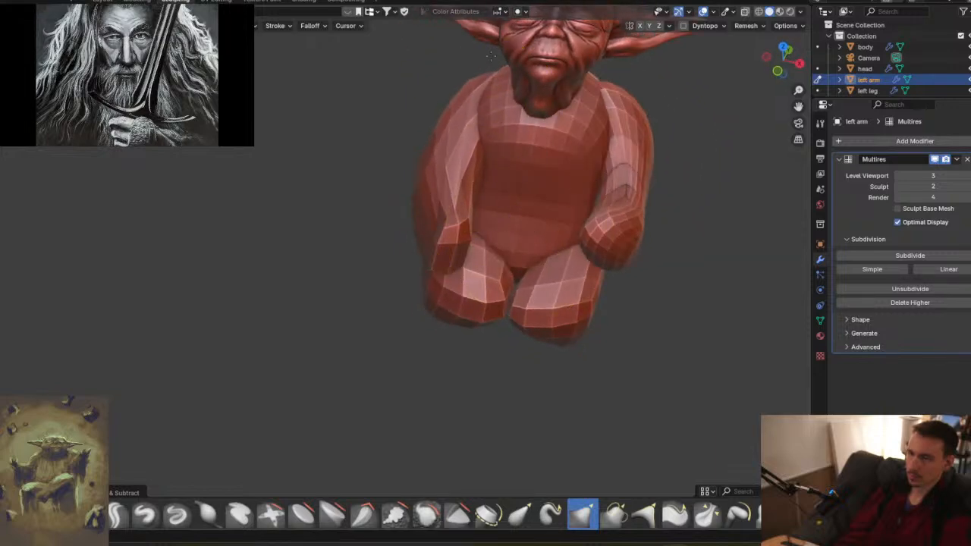
{"action": "mouse_move", "coordinate": [474, 82]}
{"action": "middle_mouse_down"}
{"action": "mouse_move", "coordinate": [422, 112]}
{"action": "mouse_move", "coordinate": [430, 92]}
{"action": "middle_mouse_up"}
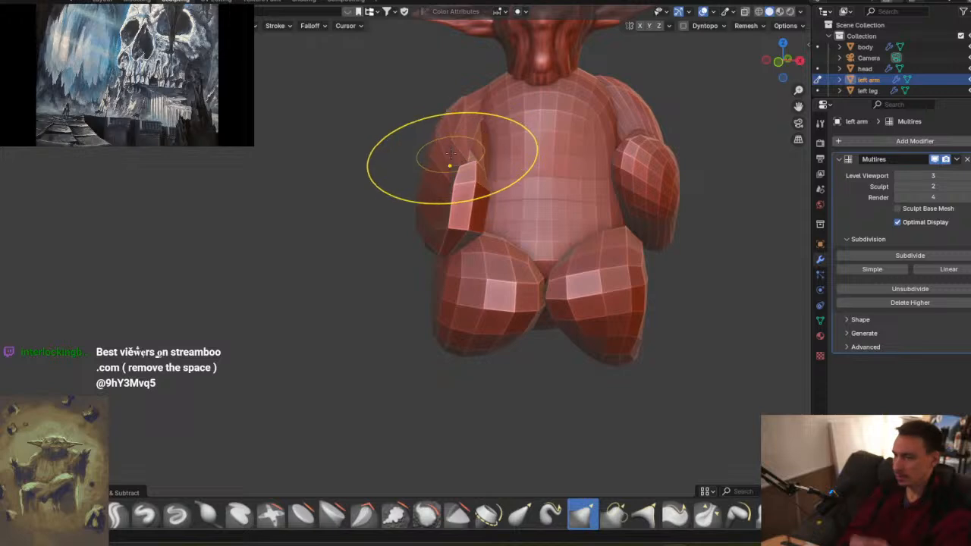
{"action": "middle_click_drag", "start_coordinate": [533, 180], "coordinate": [447, 292], "text": "shift"}
- Switch sculpting to the right arm and compare the pose of both arms with the whole figure from the front
{"action": "key", "text": "alt+q"}
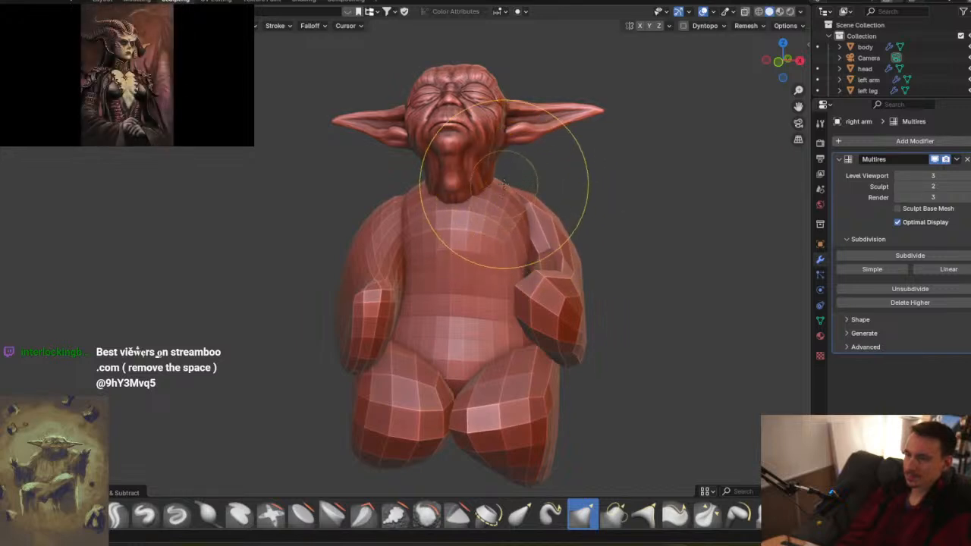
{"action": "middle_click_drag", "start_coordinate": [515, 195], "coordinate": [526, 296], "text": "ctrl"}
{"action": "mouse_move", "coordinate": [544, 263]}
{"action": "middle_mouse_down"}
{"action": "mouse_move", "coordinate": [542, 250]}
{"action": "mouse_move", "coordinate": [585, 217]}
{"action": "mouse_move", "coordinate": [563, 243]}
{"action": "mouse_move", "coordinate": [419, 258]}
{"action": "middle_mouse_up"}
{"action": "mouse_move", "coordinate": [447, 230]}
{"action": "middle_mouse_down"}
{"action": "mouse_move", "coordinate": [436, 262]}
{"action": "mouse_move", "coordinate": [492, 211]}
{"action": "mouse_move", "coordinate": [451, 165]}
{"action": "middle_mouse_up"}
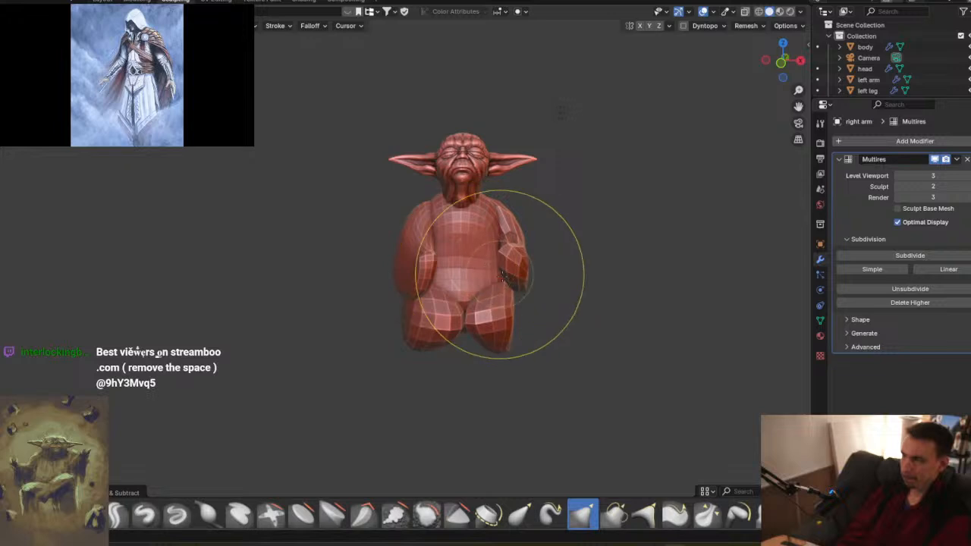
{"action": "mouse_move", "coordinate": [503, 282]}
{"action": "middle_mouse_down"}
{"action": "mouse_move", "coordinate": [440, 288]}
{"action": "mouse_move", "coordinate": [481, 264]}
{"action": "mouse_move", "coordinate": [490, 234]}
{"action": "middle_mouse_up"}
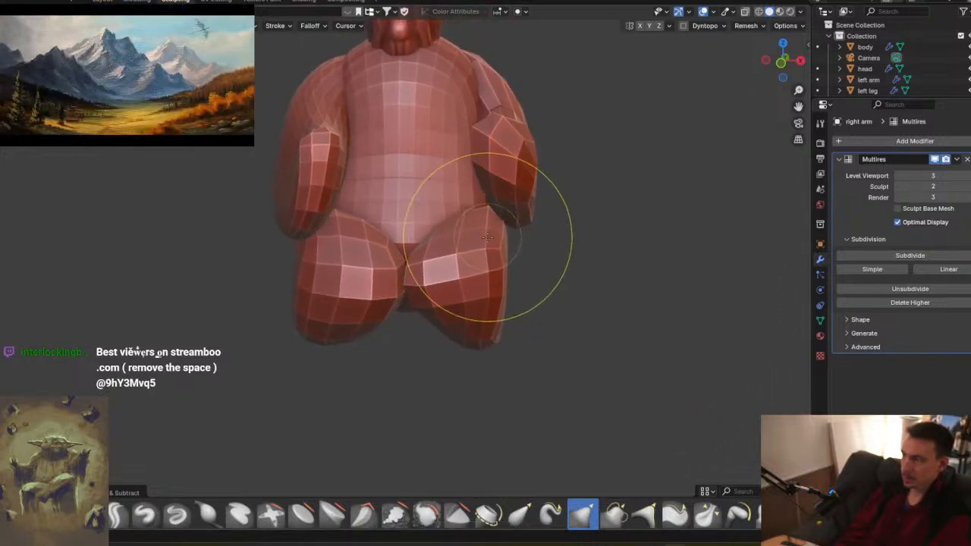
- Switch sculpting to the left leg and pull its hip end inward over the buttock from behind and below
{"action": "mouse_move", "coordinate": [494, 303]}
{"action": "middle_mouse_down"}
{"action": "mouse_move", "coordinate": [509, 217]}
{"action": "mouse_move", "coordinate": [499, 227]}
{"action": "mouse_move", "coordinate": [529, 313]}
{"action": "mouse_move", "coordinate": [531, 288]}
{"action": "mouse_move", "coordinate": [576, 273]}
{"action": "mouse_move", "coordinate": [629, 281]}
{"action": "mouse_move", "coordinate": [562, 218]}
{"action": "middle_mouse_up"}
{"action": "key", "text": "alt+q"}
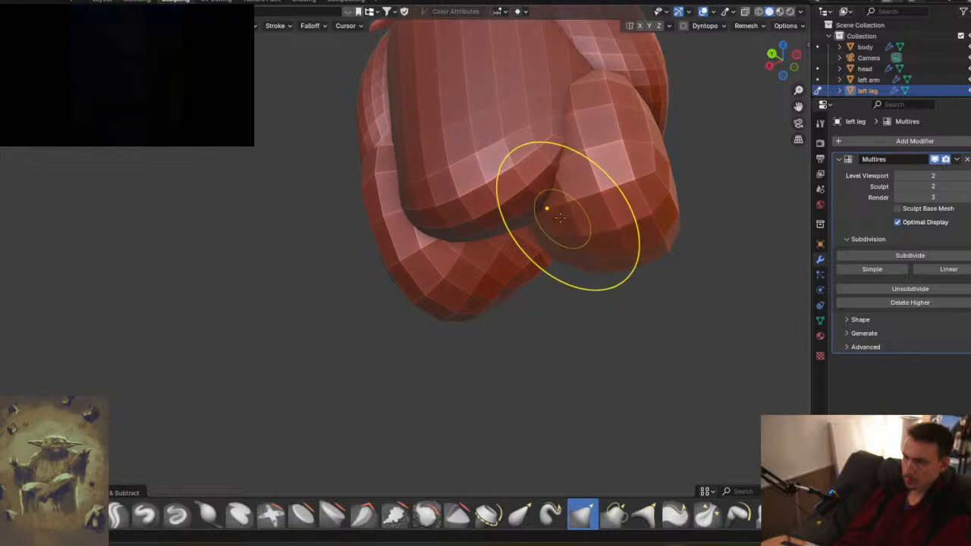
{"action": "middle_click_drag", "start_coordinate": [563, 218], "coordinate": [558, 191]}
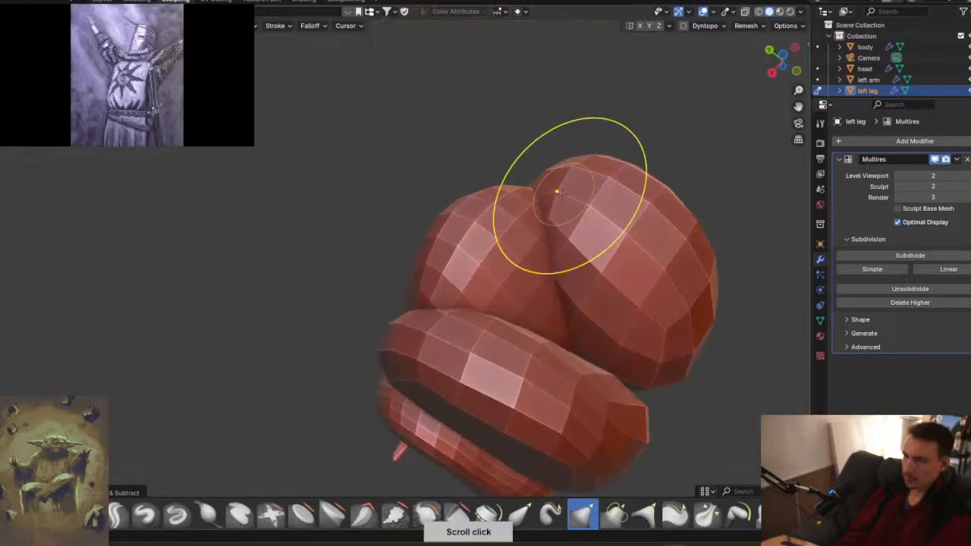
{"action": "left_click_drag", "start_coordinate": [539, 198], "coordinate": [429, 171]}
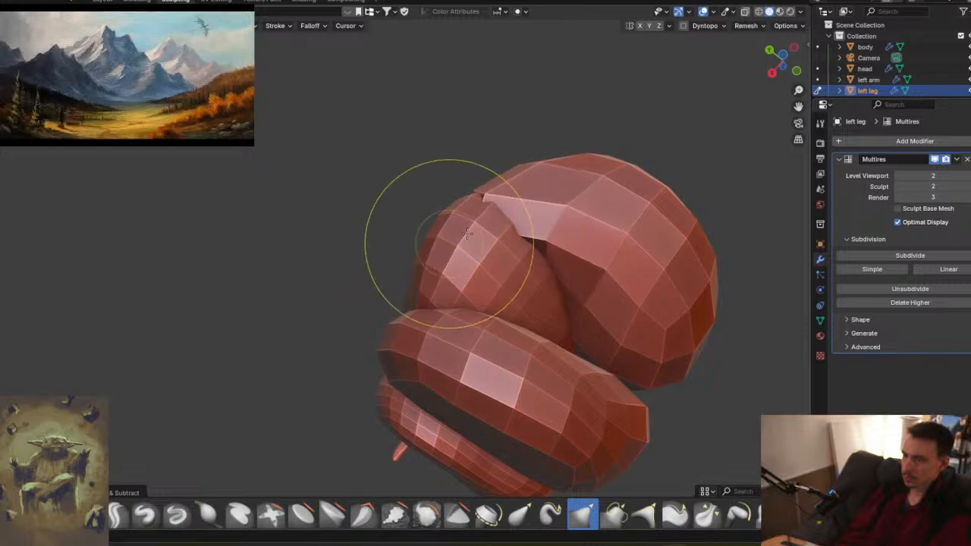
{"action": "middle_click_drag", "start_coordinate": [639, 164], "coordinate": [608, 204]}
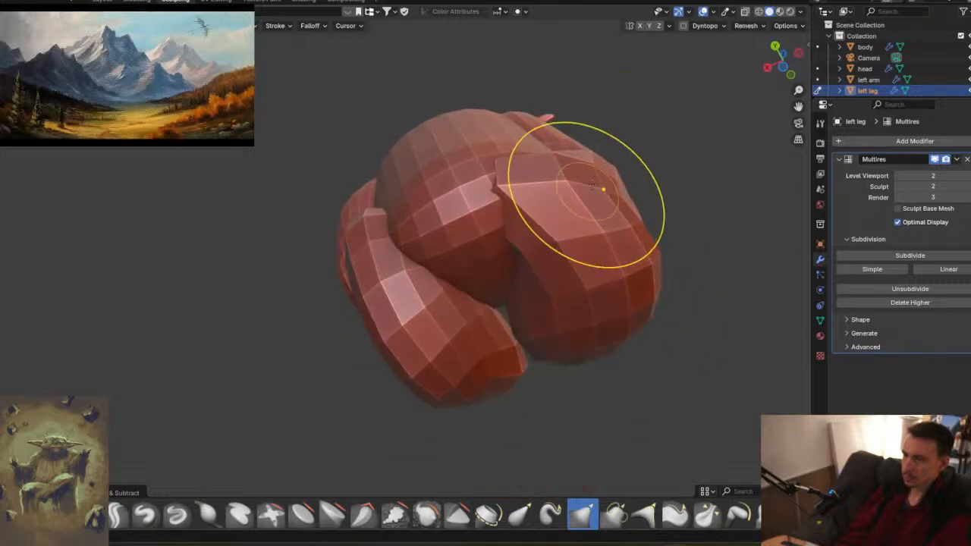
{"action": "middle_click_drag", "start_coordinate": [456, 314], "coordinate": [529, 283]}
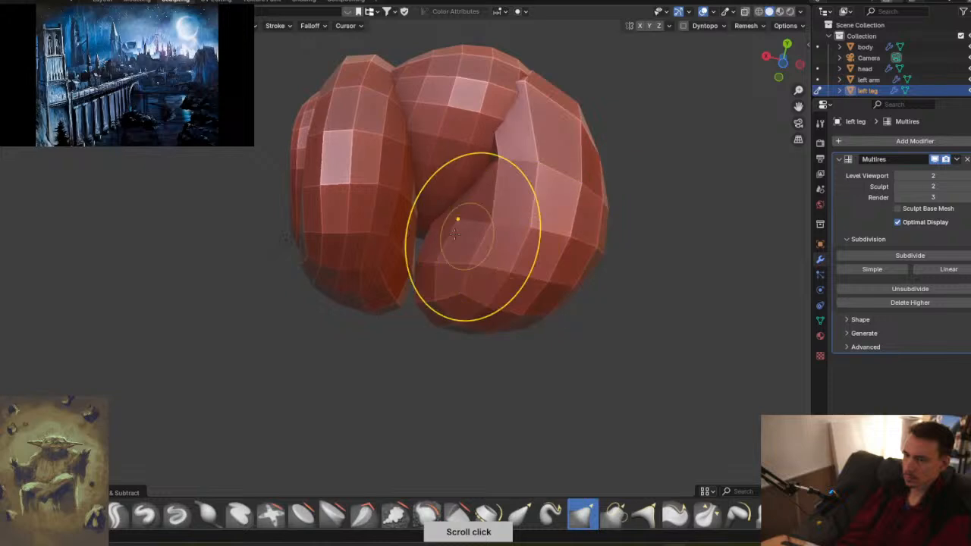
- Switch sculpting to the right leg and pull its hip end inward against the lower back to match the left leg
{"action": "key", "text": "alt+q"}
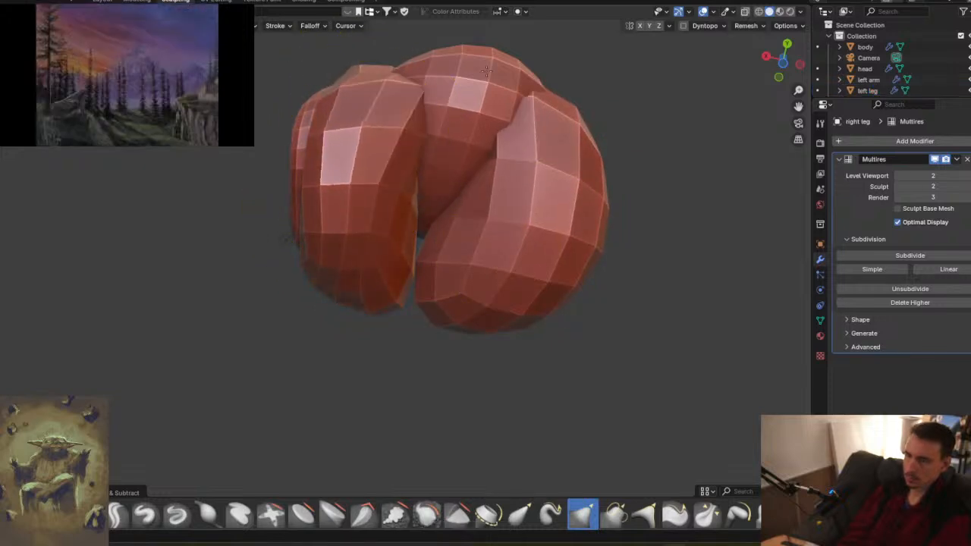
{"action": "middle_click_drag", "start_coordinate": [410, 72], "coordinate": [455, 122]}
{"action": "middle_click_drag", "start_coordinate": [420, 189], "coordinate": [503, 182]}
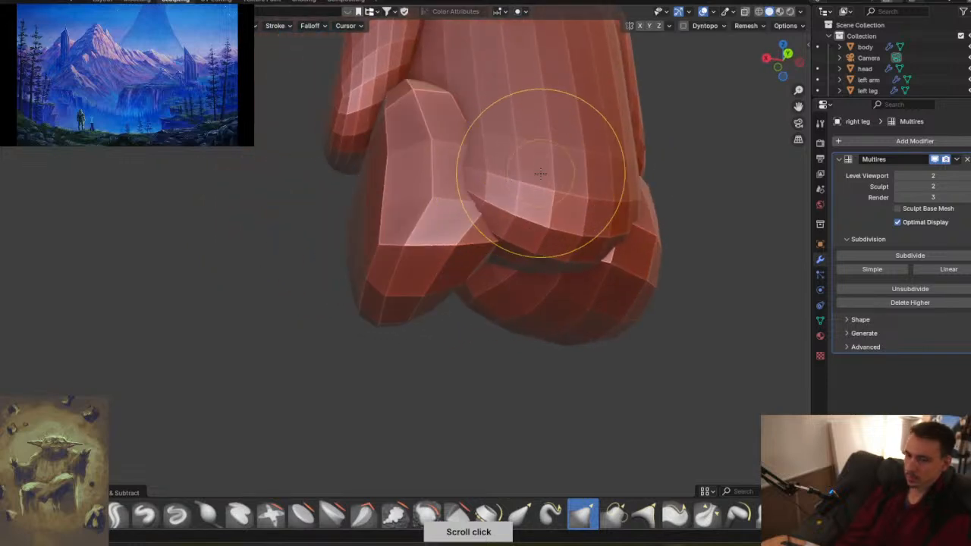
- Switch sculpting to the body and pull its base down between the hips, checking it from behind and the side
{"action": "key", "text": "alt+q"}
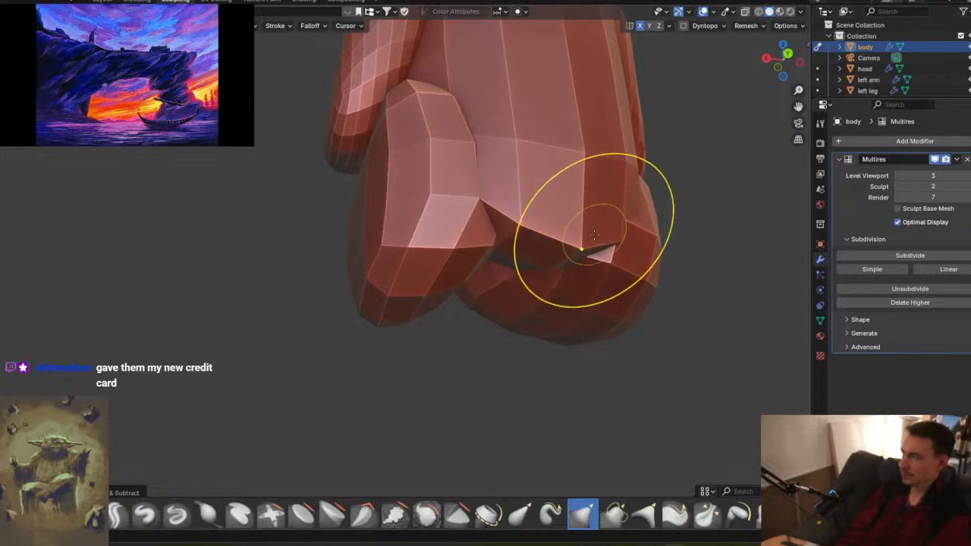
{"action": "mouse_move", "coordinate": [611, 193]}
{"action": "middle_mouse_down"}
{"action": "mouse_move", "coordinate": [583, 218]}
{"action": "mouse_move", "coordinate": [529, 219]}
{"action": "middle_mouse_up"}
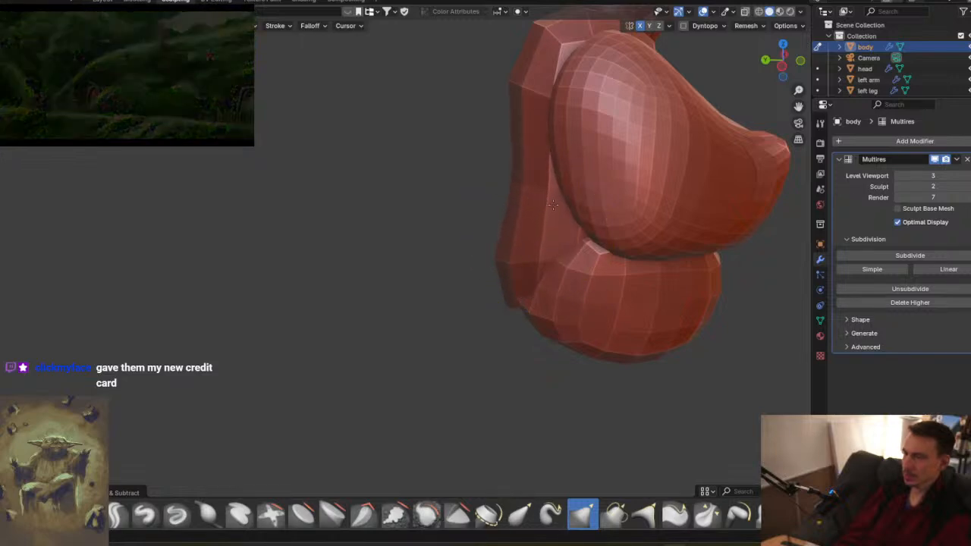
{"action": "mouse_move", "coordinate": [556, 280]}
{"action": "middle_mouse_down"}
{"action": "mouse_move", "coordinate": [524, 223]}
{"action": "mouse_move", "coordinate": [497, 292]}
{"action": "mouse_move", "coordinate": [535, 392]}
{"action": "middle_mouse_up"}
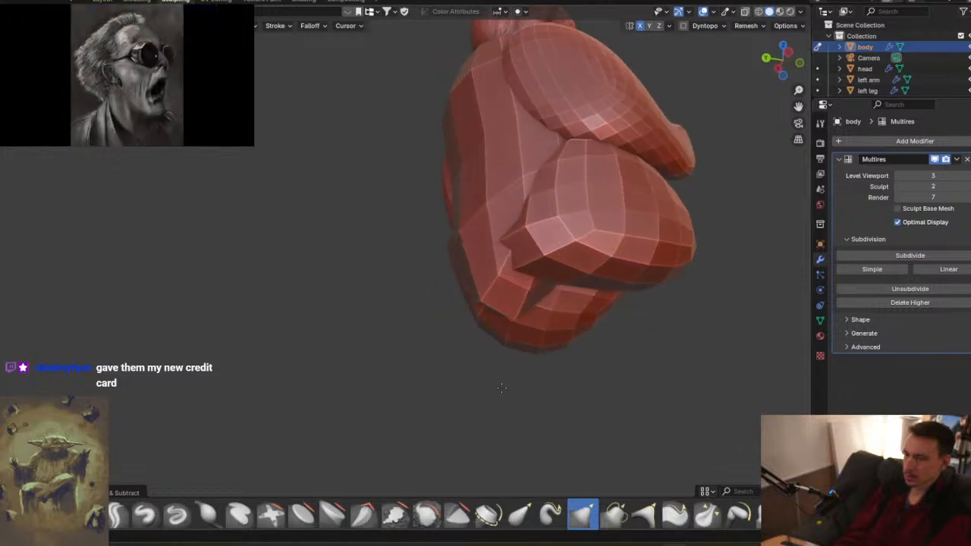
{"action": "mouse_move", "coordinate": [475, 304]}
{"action": "middle_mouse_down"}
{"action": "mouse_move", "coordinate": [492, 250]}
{"action": "mouse_move", "coordinate": [488, 224]}
{"action": "mouse_move", "coordinate": [501, 260]}
{"action": "middle_mouse_up"}
{"action": "left_click_drag", "start_coordinate": [510, 250], "coordinate": [505, 373]}
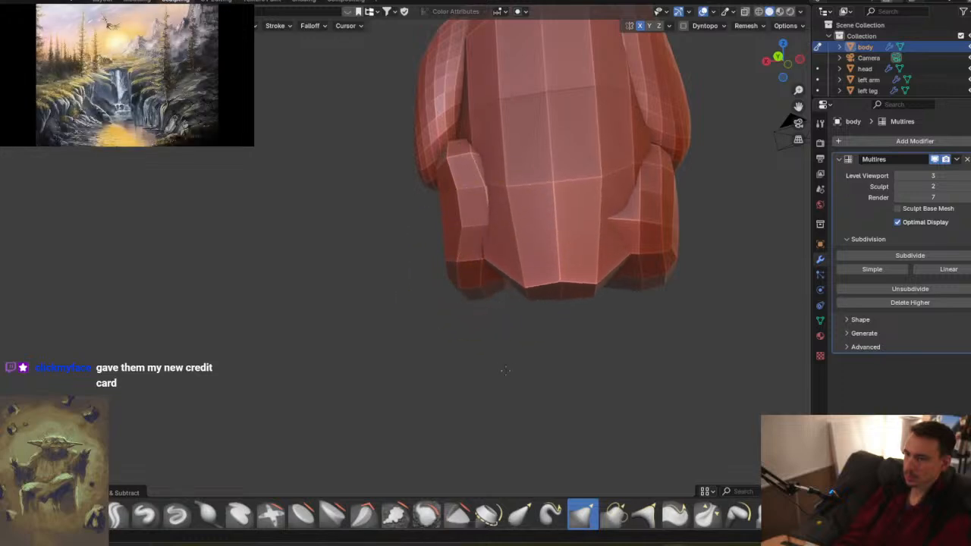
{"action": "mouse_move", "coordinate": [488, 385]}
{"action": "middle_mouse_down"}
{"action": "mouse_move", "coordinate": [516, 244]}
{"action": "mouse_move", "coordinate": [604, 225]}
{"action": "mouse_move", "coordinate": [538, 249]}
{"action": "mouse_move", "coordinate": [594, 256]}
{"action": "mouse_move", "coordinate": [557, 269]}
{"action": "mouse_move", "coordinate": [585, 270]}
{"action": "mouse_move", "coordinate": [577, 296]}
{"action": "mouse_move", "coordinate": [544, 286]}
{"action": "mouse_move", "coordinate": [582, 313]}
{"action": "mouse_move", "coordinate": [571, 343]}
{"action": "mouse_move", "coordinate": [565, 279]}
{"action": "mouse_move", "coordinate": [604, 282]}
{"action": "mouse_move", "coordinate": [505, 276]}
{"action": "mouse_move", "coordinate": [617, 250]}
{"action": "mouse_move", "coordinate": [577, 212]}
{"action": "mouse_move", "coordinate": [503, 256]}
{"action": "mouse_move", "coordinate": [556, 258]}
{"action": "mouse_move", "coordinate": [523, 287]}
{"action": "middle_mouse_up"}
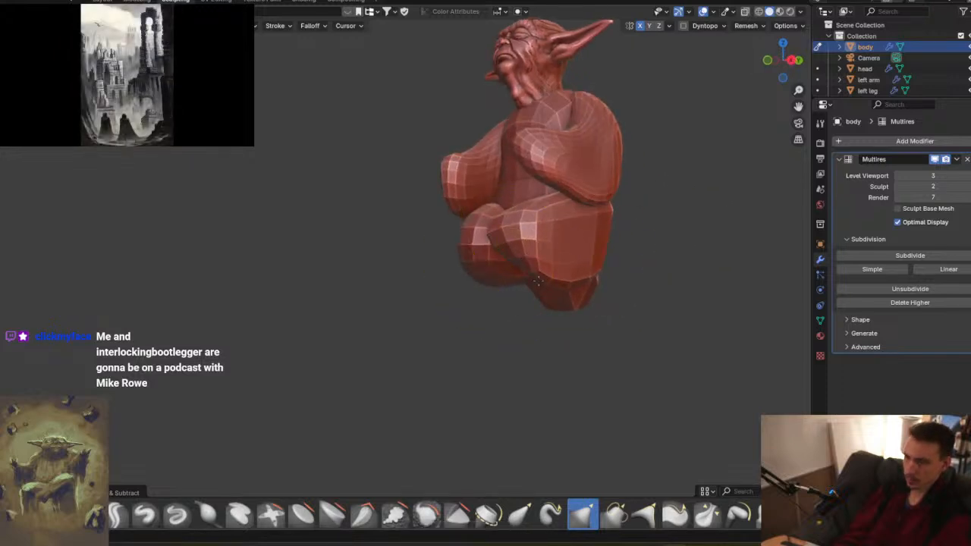
- Switch sculpting to the right leg and widen its knee end outward as seen from the front
{"action": "key", "text": "alt+q"}
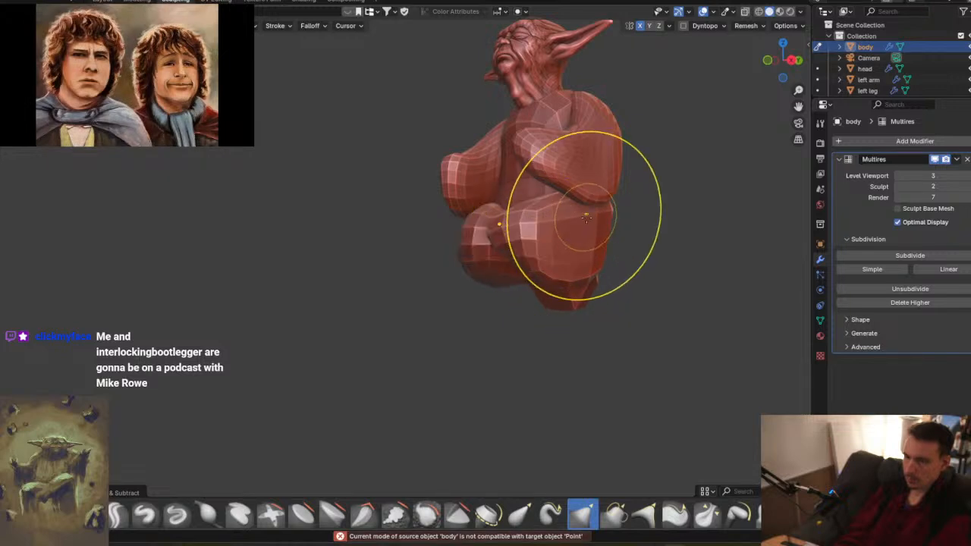
{"action": "key", "text": "alt+q"}
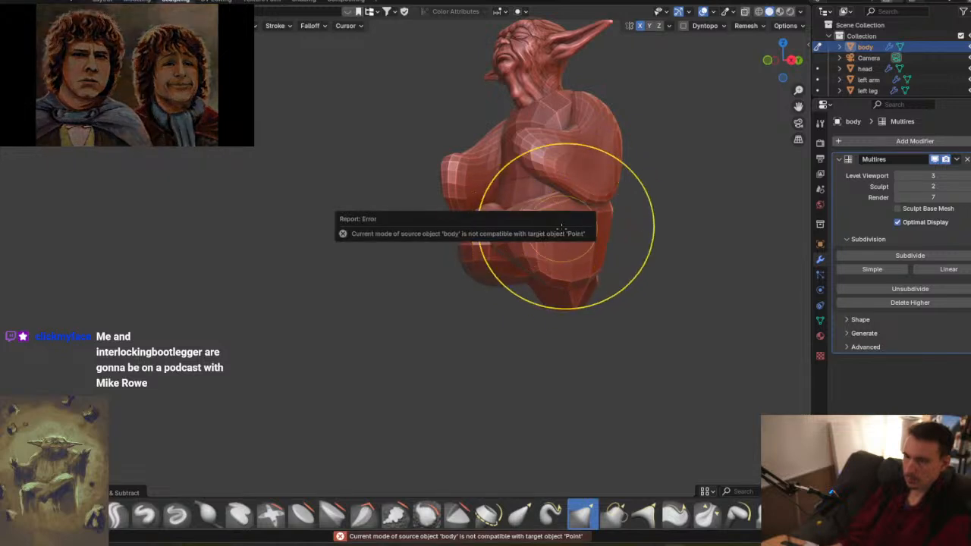
{"action": "key", "text": "alt+q"}
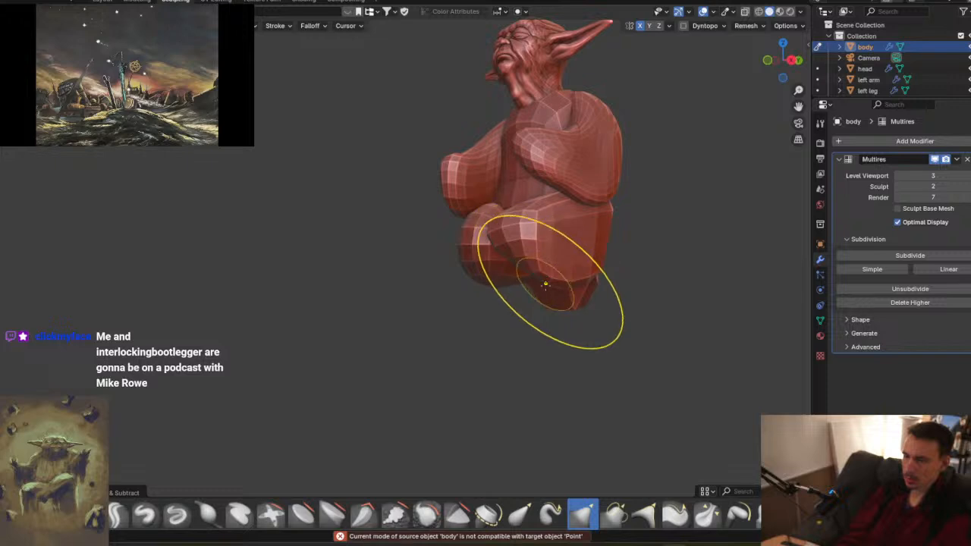
{"action": "middle_click_drag", "start_coordinate": [544, 284], "coordinate": [630, 290]}
{"action": "key", "text": "alt+q"}
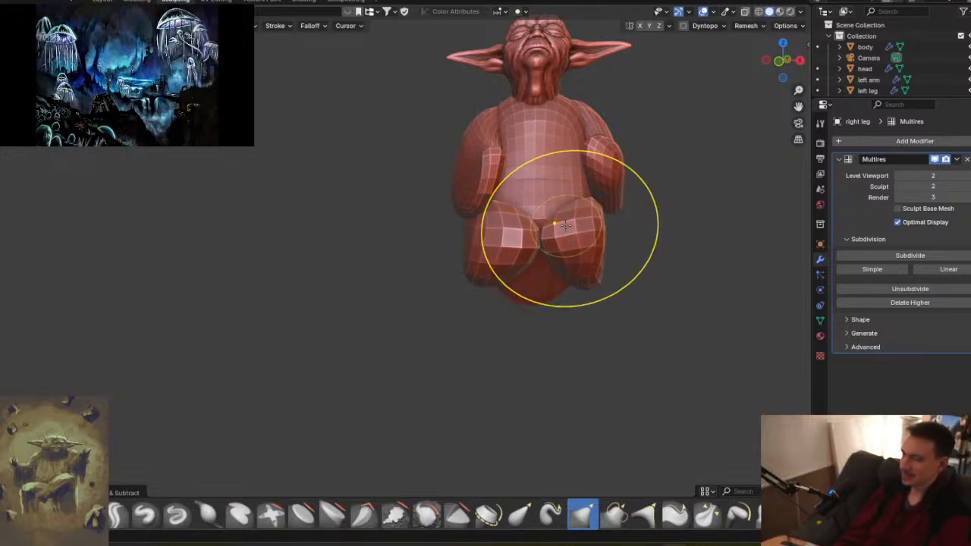
{"action": "middle_click_drag", "start_coordinate": [577, 232], "coordinate": [595, 244]}
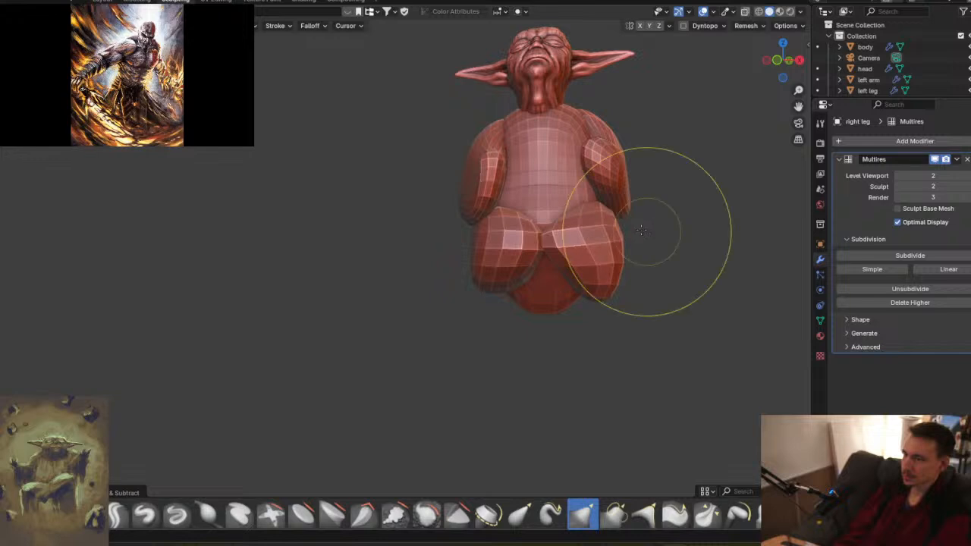
- Switch sculpting to the left leg, push its inner side outward near the knee and check the whole figure from the front
{"action": "mouse_move", "coordinate": [603, 225]}
{"action": "middle_mouse_down"}
{"action": "mouse_move", "coordinate": [585, 220]}
{"action": "mouse_move", "coordinate": [585, 258]}
{"action": "mouse_move", "coordinate": [597, 258]}
{"action": "mouse_move", "coordinate": [524, 243]}
{"action": "mouse_move", "coordinate": [503, 222]}
{"action": "mouse_move", "coordinate": [531, 239]}
{"action": "mouse_move", "coordinate": [505, 250]}
{"action": "mouse_move", "coordinate": [512, 205]}
{"action": "mouse_move", "coordinate": [509, 232]}
{"action": "middle_mouse_up"}
{"action": "key", "text": "alt+q"}
{"action": "middle_click_drag", "start_coordinate": [508, 345], "coordinate": [519, 216]}
{"action": "middle_click_drag", "start_coordinate": [589, 226], "coordinate": [530, 237]}
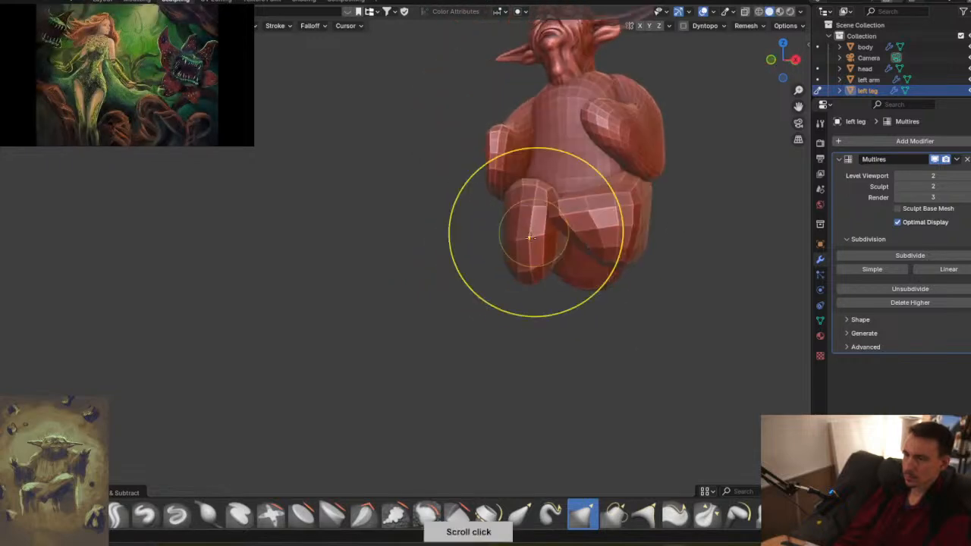
{"action": "left_click_drag", "start_coordinate": [562, 249], "coordinate": [528, 255]}
{"action": "mouse_move", "coordinate": [536, 263]}
{"action": "middle_mouse_down"}
{"action": "mouse_move", "coordinate": [588, 255]}
{"action": "mouse_move", "coordinate": [512, 261]}
{"action": "mouse_move", "coordinate": [515, 278]}
{"action": "mouse_move", "coordinate": [529, 281]}
{"action": "middle_mouse_up"}
{"action": "middle_click_drag", "start_coordinate": [516, 325], "coordinate": [563, 240]}
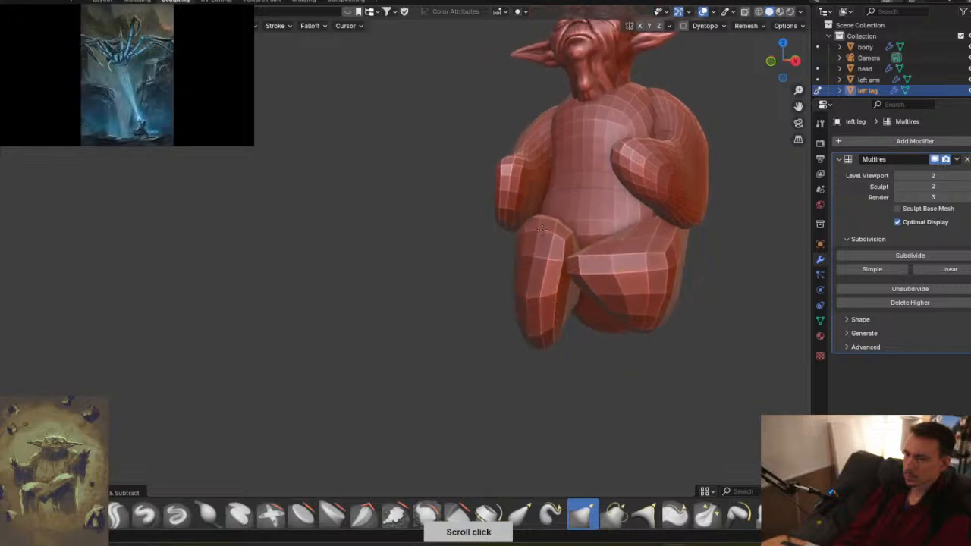
{"action": "middle_click_drag", "start_coordinate": [582, 219], "coordinate": [601, 297]}
{"action": "middle_click_drag", "start_coordinate": [620, 215], "coordinate": [626, 278]}
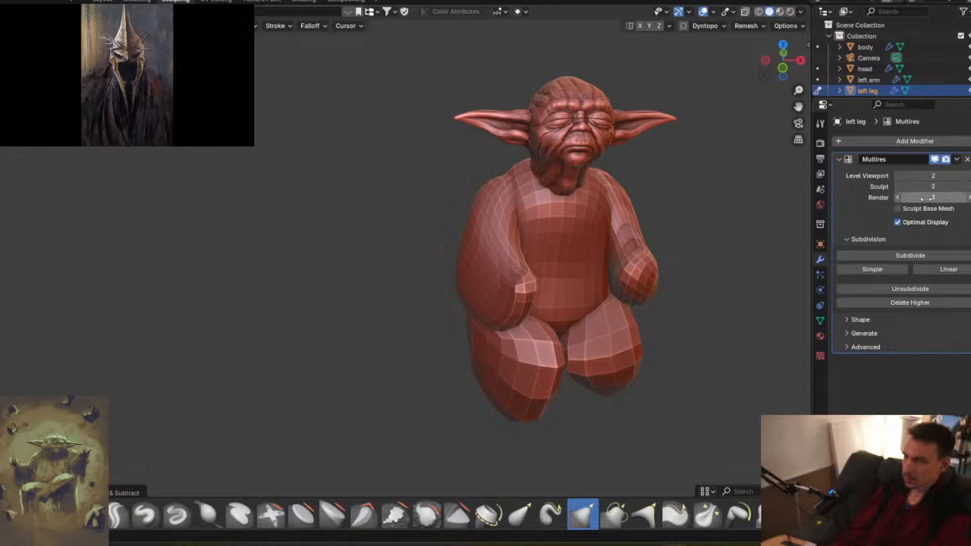
- Set the Multires sculpt level of the left leg and the left arm to 4
{"action": "left_click", "coordinate": [968, 187]}
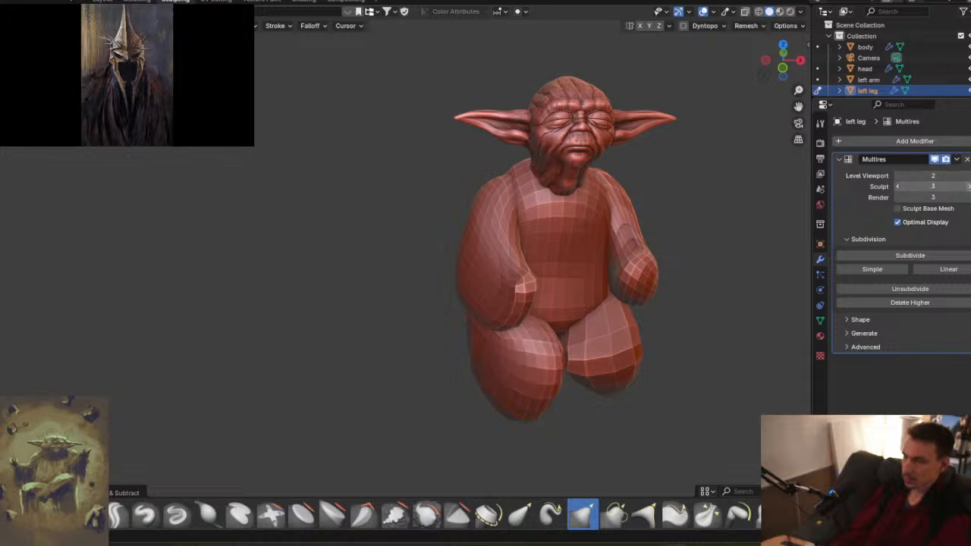
{"action": "left_click", "coordinate": [969, 187]}
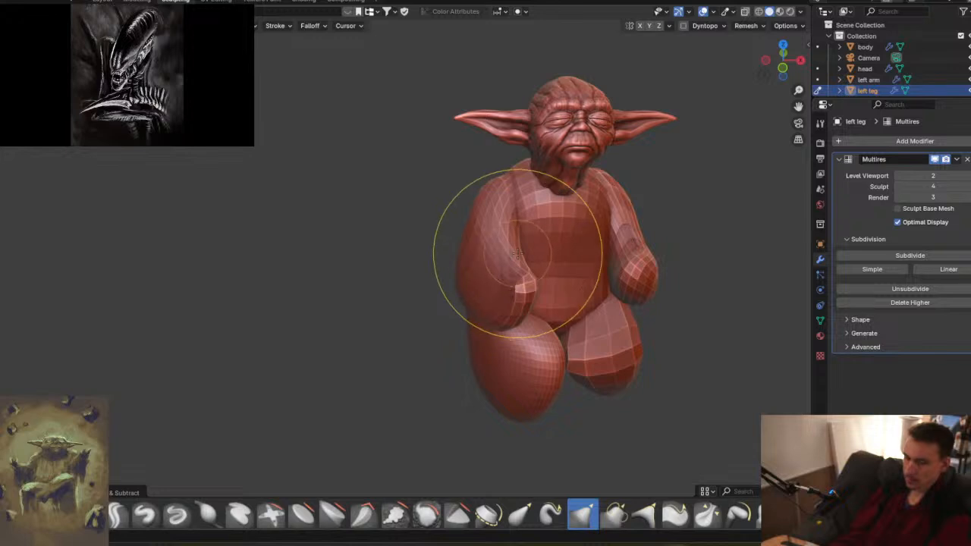
{"action": "key", "text": "alt+q"}
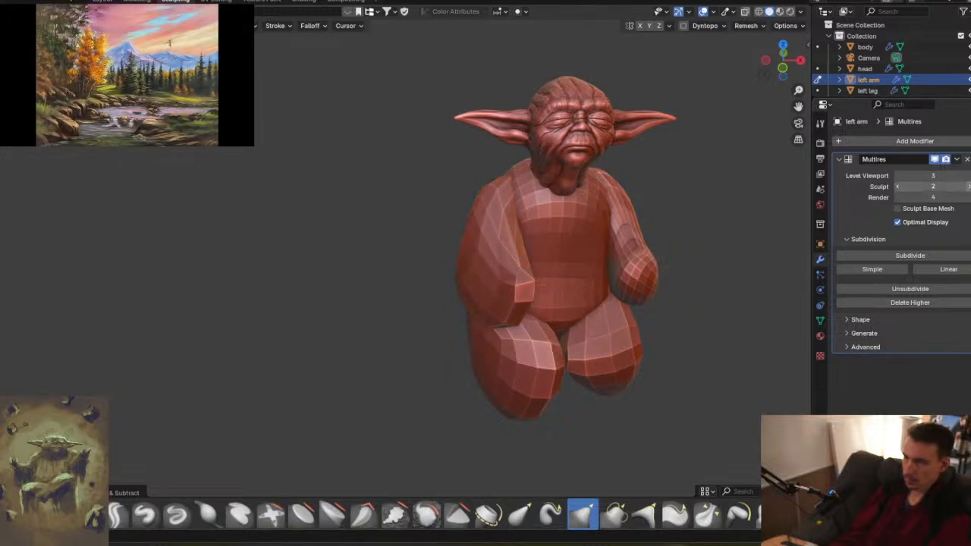
{"action": "left_click", "coordinate": [969, 186]}
{"action": "left_click", "coordinate": [969, 186]}
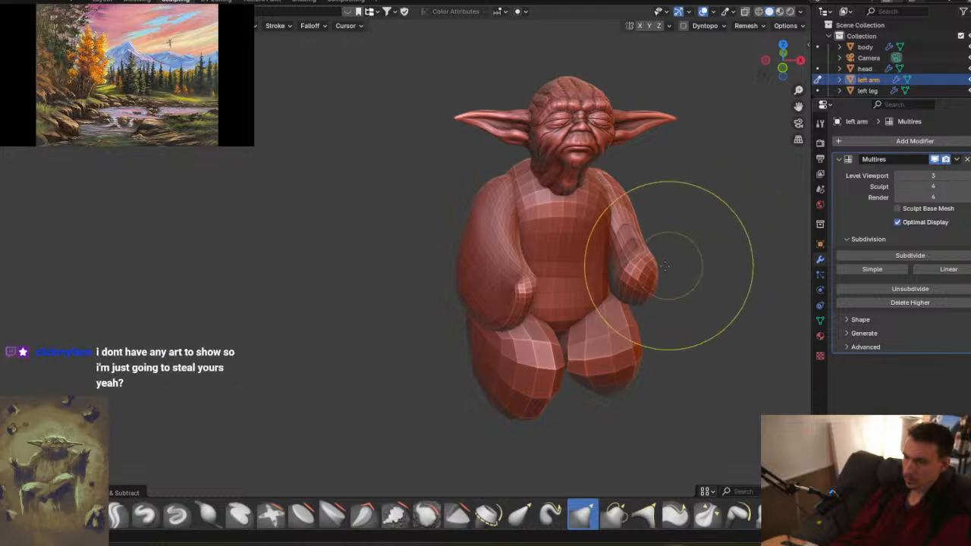
- Set the Multires sculpt level of the right arm and the right leg to 4, with the right leg's render level at 6
{"action": "key", "text": "alt+q"}
{"action": "left_click", "coordinate": [965, 186]}
{"action": "left_click", "coordinate": [965, 186]}
{"action": "key", "text": "alt+q"}
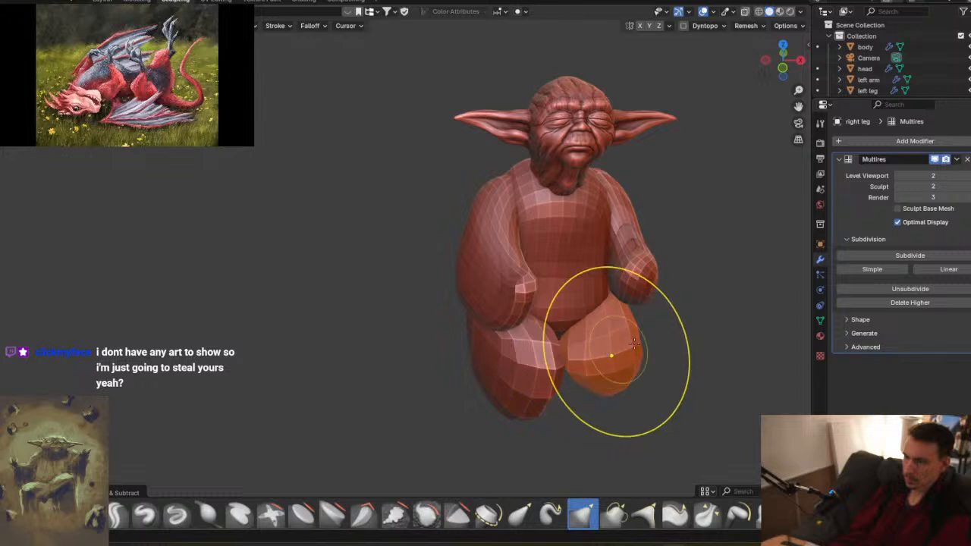
{"action": "left_click", "coordinate": [966, 187]}
{"action": "left_click", "coordinate": [965, 187]}
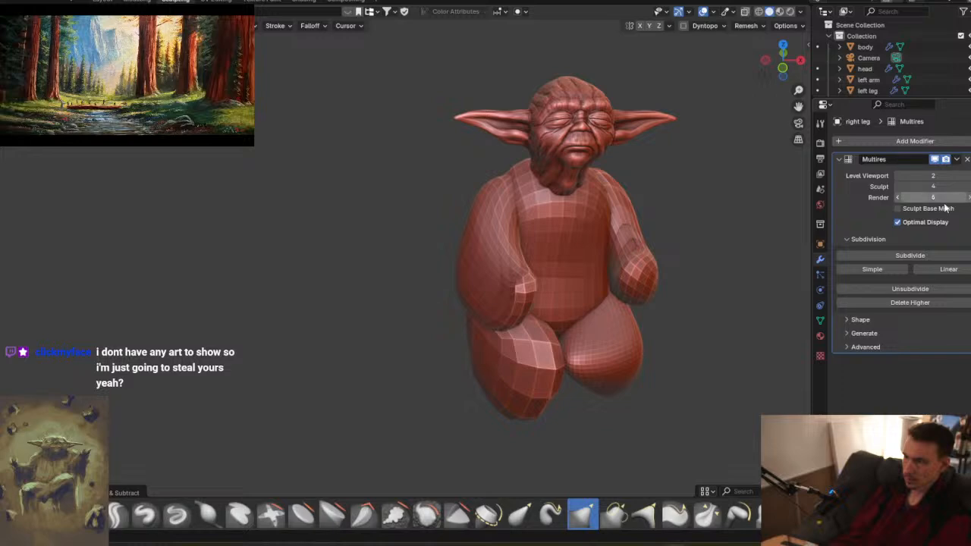
- Raise the Multires viewport level to 5 on both arms and the right leg, and to 6 on the left leg
{"action": "key", "text": "alt+q"}
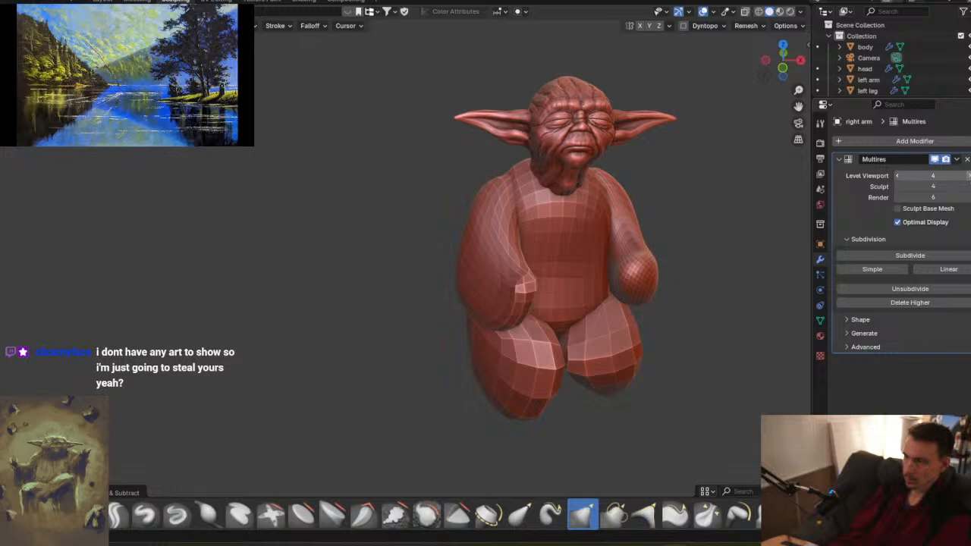
{"action": "key", "text": "alt+q"}
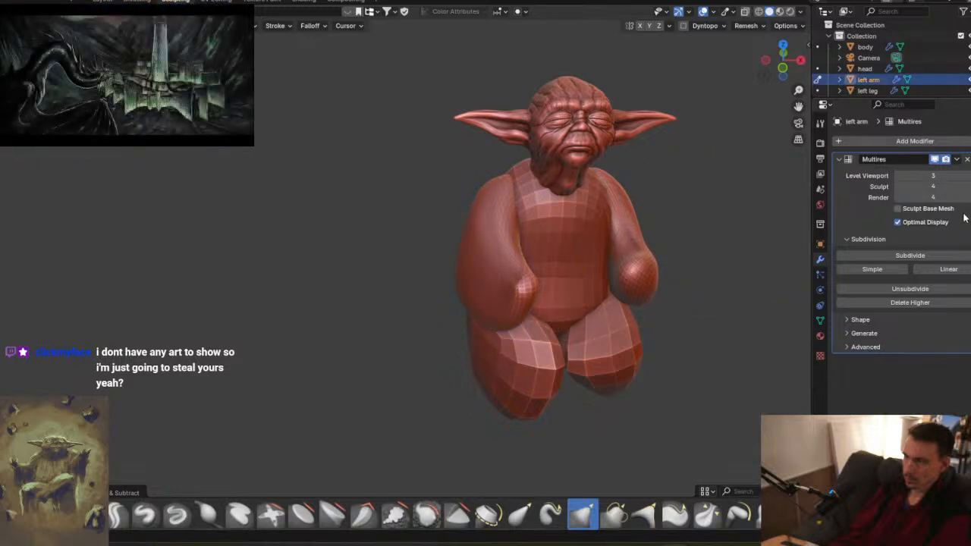
{"action": "key", "text": "alt+q"}
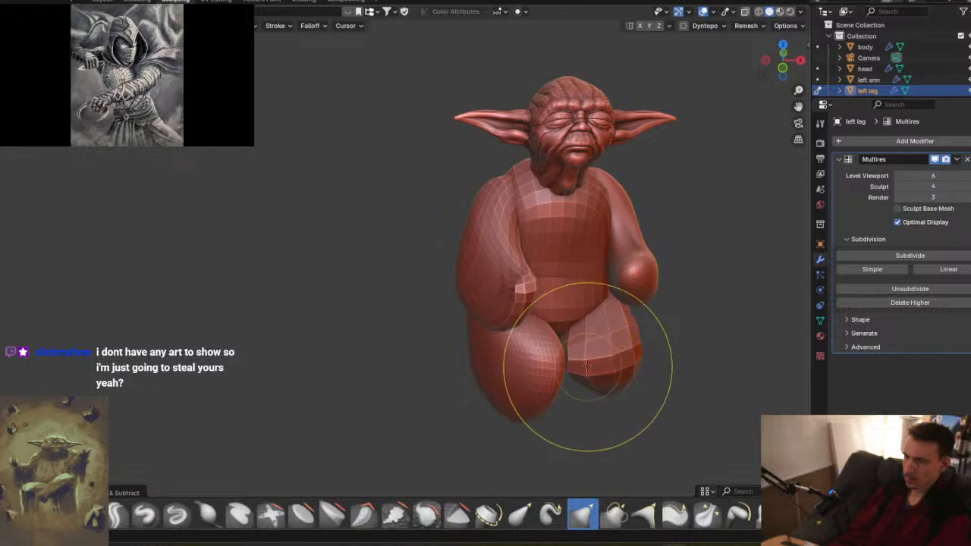
{"action": "key", "text": "alt+q"}
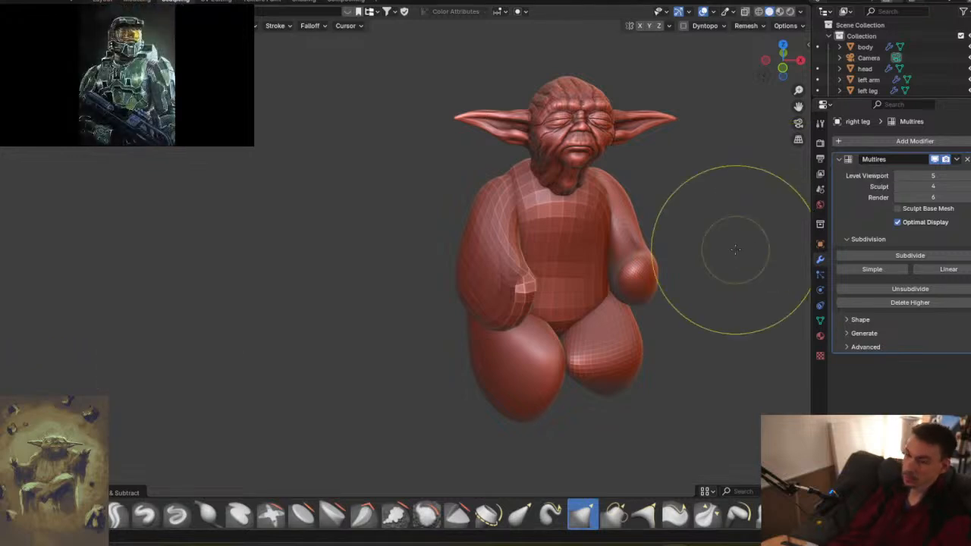
{"action": "key", "text": "alt+q"}
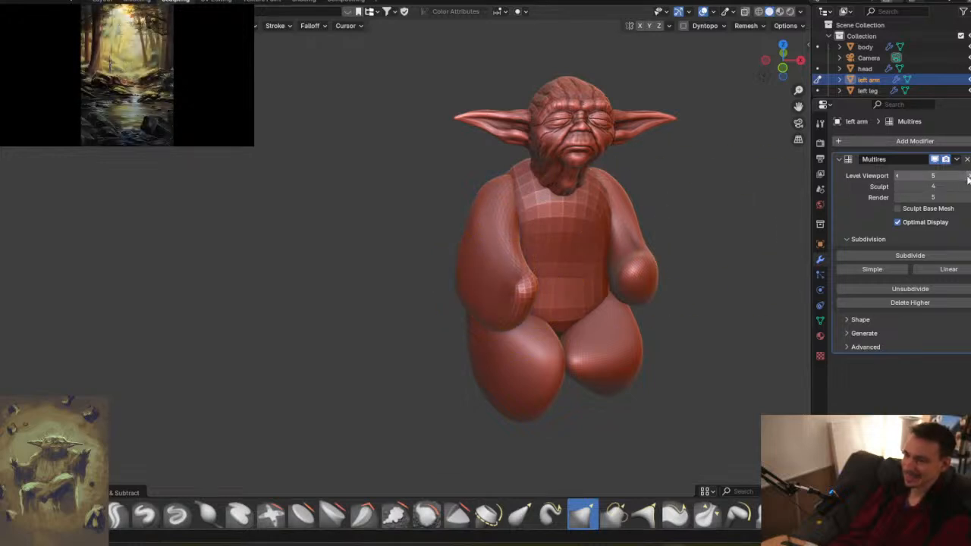
- Switch sculpting to the body and set its Multires viewport level to 4 and sculpt level to 5
{"action": "mouse_move", "coordinate": [715, 304]}
{"action": "middle_mouse_down"}
{"action": "mouse_move", "coordinate": [623, 275]}
{"action": "mouse_move", "coordinate": [636, 266]}
{"action": "mouse_move", "coordinate": [645, 287]}
{"action": "mouse_move", "coordinate": [623, 299]}
{"action": "middle_mouse_up"}
{"action": "left_click_drag", "start_coordinate": [627, 300], "coordinate": [580, 298]}
{"action": "middle_click_drag", "start_coordinate": [650, 283], "coordinate": [613, 300]}
{"action": "mouse_move", "coordinate": [646, 277]}
{"action": "middle_mouse_down"}
{"action": "mouse_move", "coordinate": [611, 275]}
{"action": "mouse_move", "coordinate": [638, 301]}
{"action": "mouse_move", "coordinate": [698, 275]}
{"action": "mouse_move", "coordinate": [642, 314]}
{"action": "middle_mouse_up"}
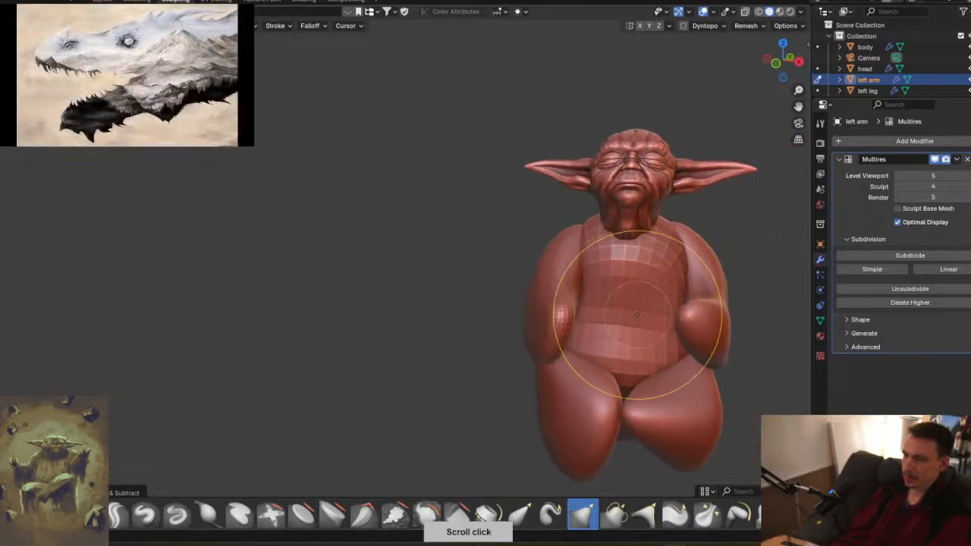
{"action": "key", "text": "alt+q"}
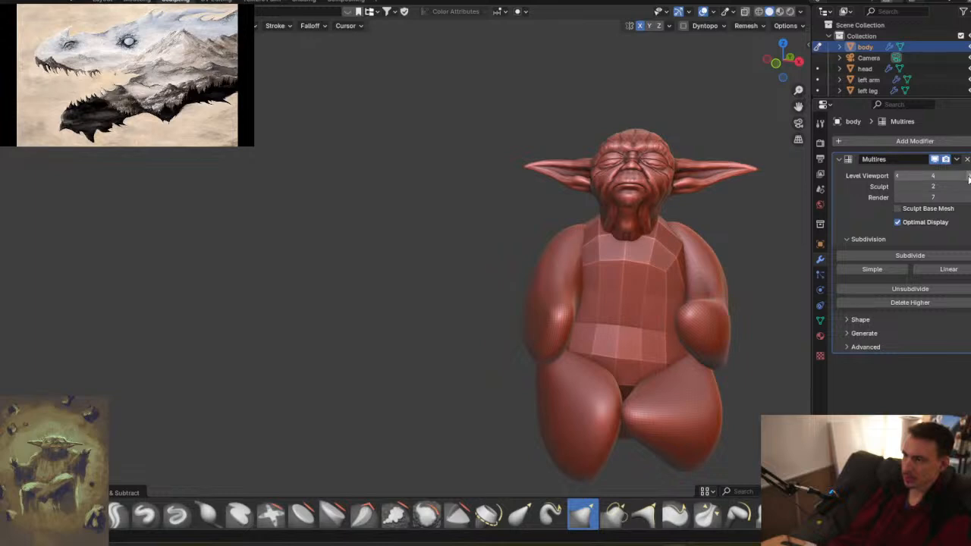
{"action": "left_click", "coordinate": [968, 188]}
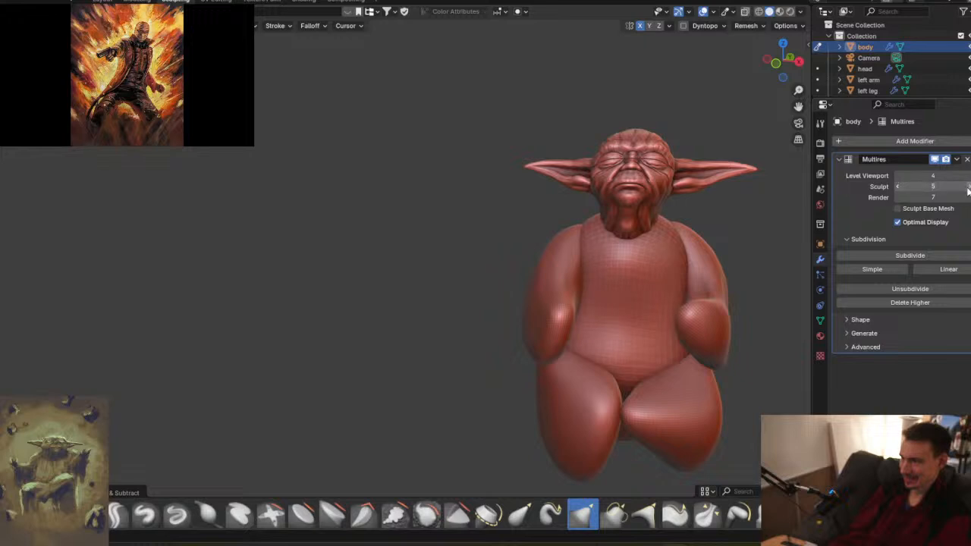
{"action": "mouse_move", "coordinate": [656, 269]}
{"action": "middle_mouse_down"}
{"action": "mouse_move", "coordinate": [629, 260]}
{"action": "mouse_move", "coordinate": [594, 273]}
{"action": "middle_mouse_up"}
{"action": "mouse_move", "coordinate": [532, 306]}
{"action": "middle_mouse_down"}
{"action": "mouse_move", "coordinate": [660, 292]}
{"action": "mouse_move", "coordinate": [592, 286]}
{"action": "mouse_move", "coordinate": [599, 297]}
{"action": "middle_mouse_up"}
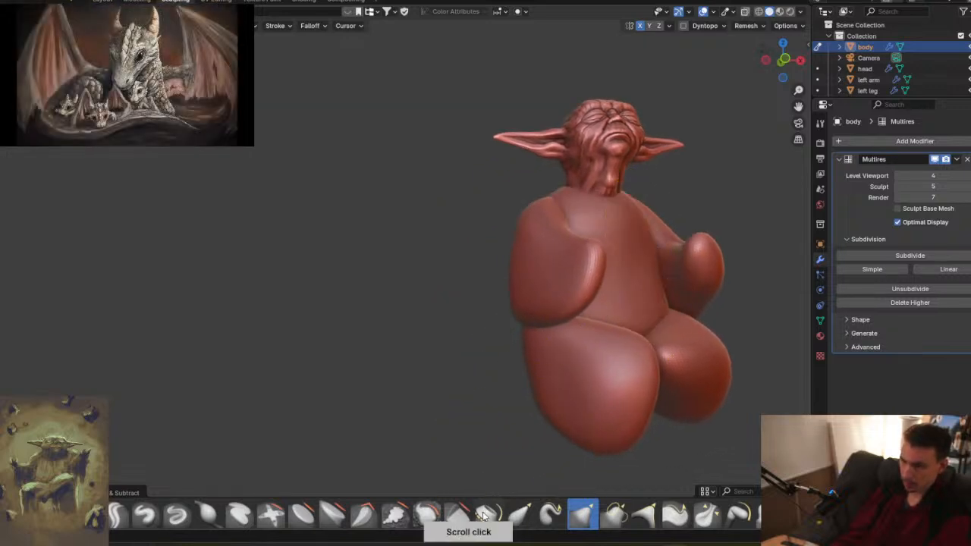
- Switch sculpting to the left arm and flatten the front end of its forearm with a flattening brush
{"action": "left_click", "coordinate": [488, 516]}
{"action": "mouse_move", "coordinate": [633, 249]}
{"action": "middle_mouse_down"}
{"action": "mouse_move", "coordinate": [624, 267]}
{"action": "mouse_move", "coordinate": [556, 281]}
{"action": "mouse_move", "coordinate": [559, 232]}
{"action": "mouse_move", "coordinate": [548, 255]}
{"action": "middle_mouse_up"}
{"action": "scroll", "coordinate": [549, 255], "scroll_direction": "up", "scroll_amount": 4}
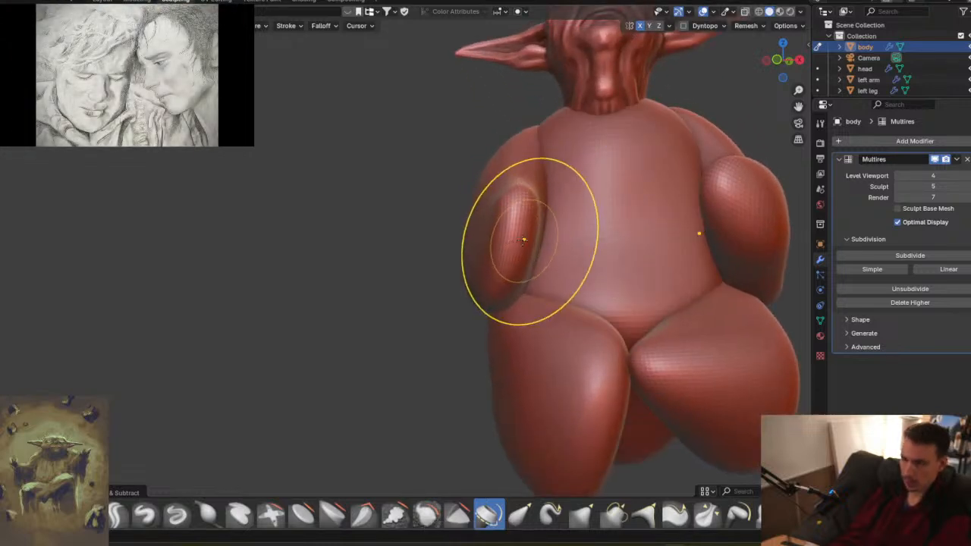
{"action": "key", "text": "alt+q"}
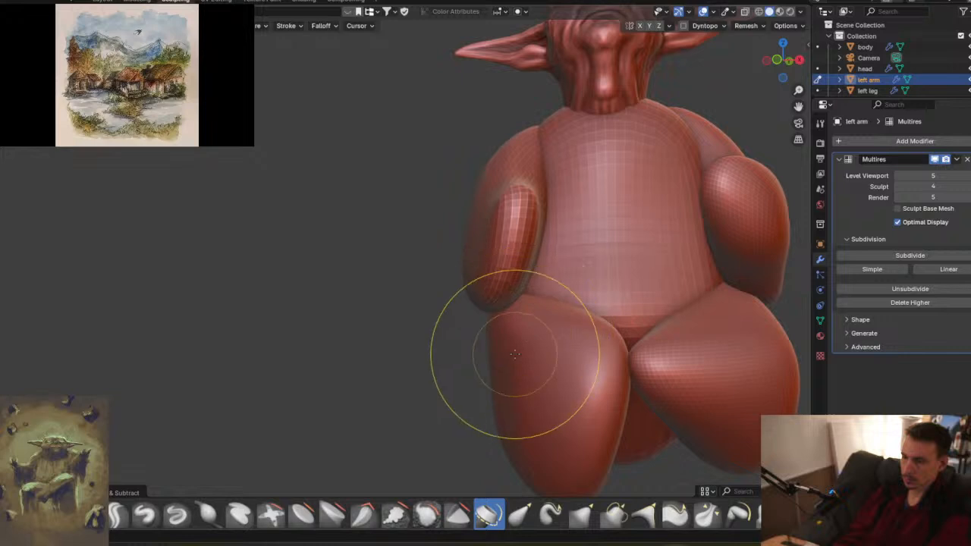
{"action": "left_click", "coordinate": [301, 515]}
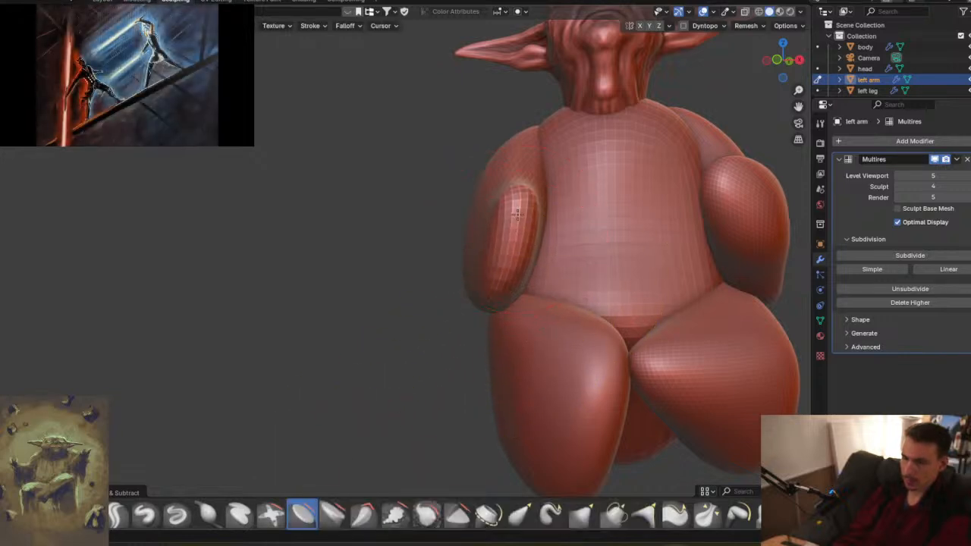
{"action": "mouse_move", "coordinate": [514, 260]}
{"action": "left_mouse_down"}
{"action": "mouse_move", "coordinate": [511, 218]}
{"action": "mouse_move", "coordinate": [517, 239]}
{"action": "left_mouse_up"}
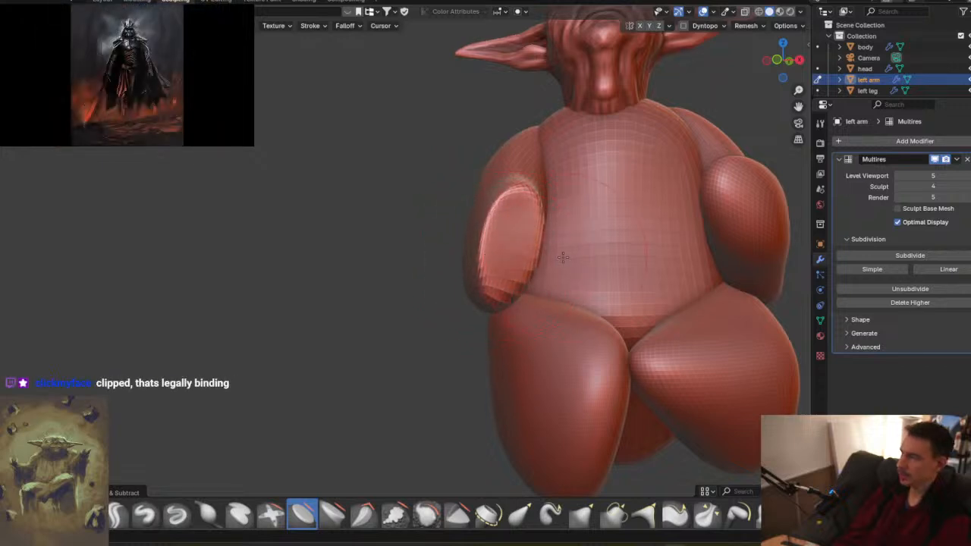
- Switch sculpting to the right arm and flatten the front end of its forearm to match the left
{"action": "middle_click_drag", "start_coordinate": [631, 252], "coordinate": [662, 267]}
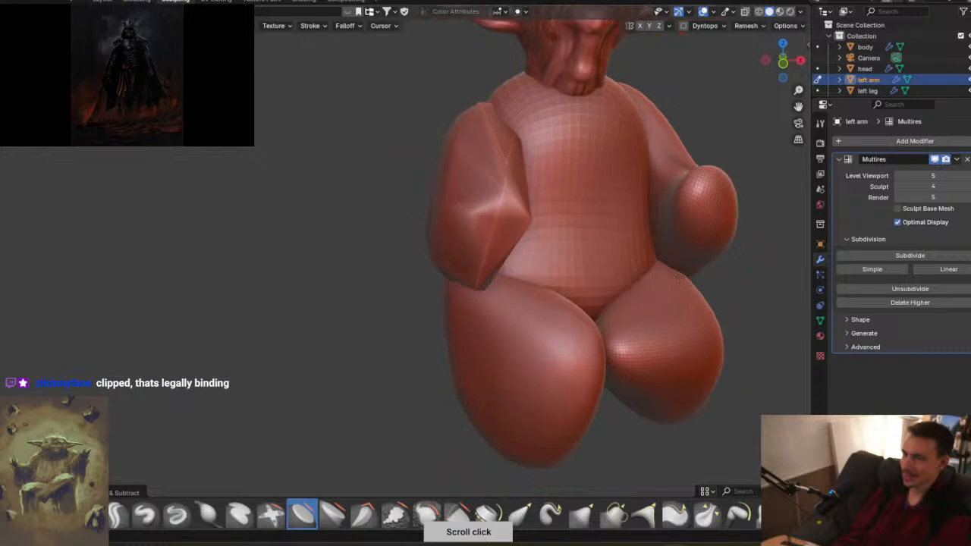
{"action": "key", "text": "alt+q"}
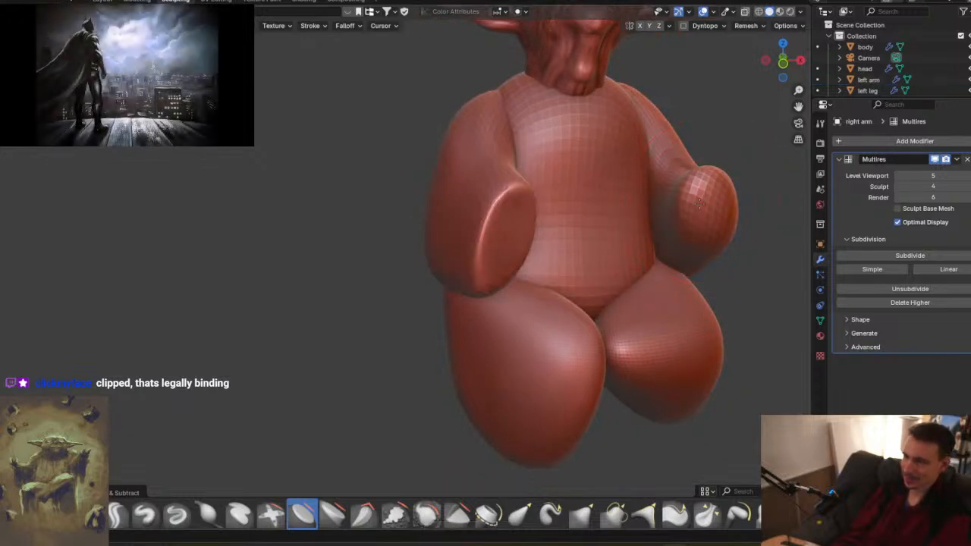
{"action": "mouse_move", "coordinate": [706, 217]}
{"action": "left_mouse_down"}
{"action": "mouse_move", "coordinate": [701, 206]}
{"action": "mouse_move", "coordinate": [712, 225]}
{"action": "left_mouse_up"}
- Switch sculpting to the left leg and the right leg in turn and flatten the front of each knee
{"action": "mouse_move", "coordinate": [692, 227]}
{"action": "middle_mouse_down"}
{"action": "mouse_move", "coordinate": [611, 268]}
{"action": "mouse_move", "coordinate": [558, 228]}
{"action": "mouse_move", "coordinate": [679, 258]}
{"action": "mouse_move", "coordinate": [567, 327]}
{"action": "mouse_move", "coordinate": [576, 341]}
{"action": "middle_mouse_up"}
{"action": "key", "text": "alt+q"}
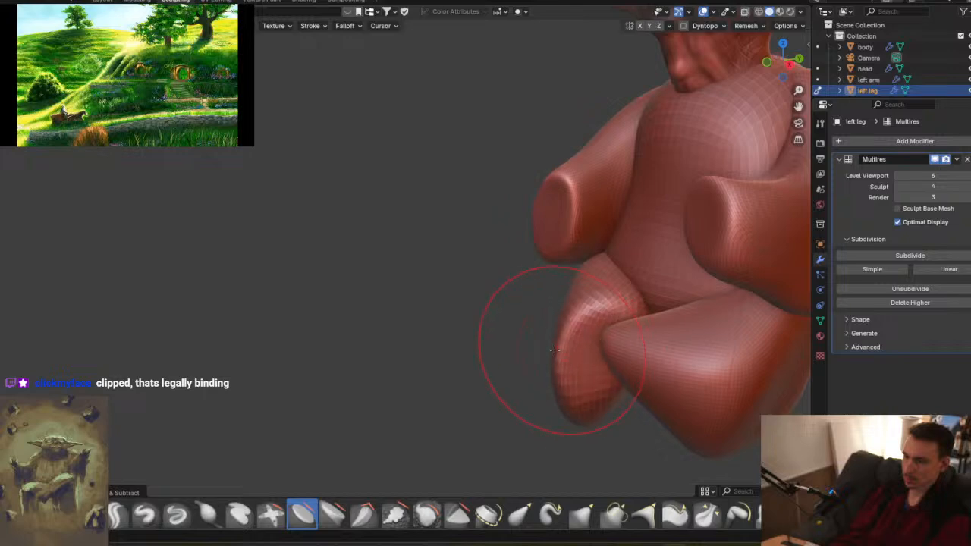
{"action": "mouse_move", "coordinate": [545, 300]}
{"action": "middle_mouse_down"}
{"action": "mouse_move", "coordinate": [599, 319]}
{"action": "mouse_move", "coordinate": [593, 327]}
{"action": "middle_mouse_up"}
{"action": "key", "text": "alt+q"}
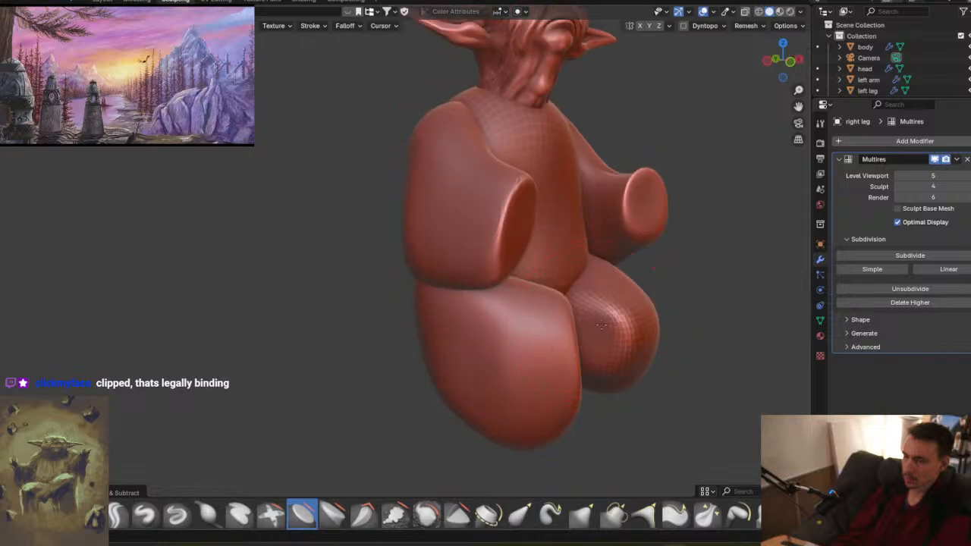
{"action": "middle_click_drag", "start_coordinate": [617, 279], "coordinate": [614, 344]}
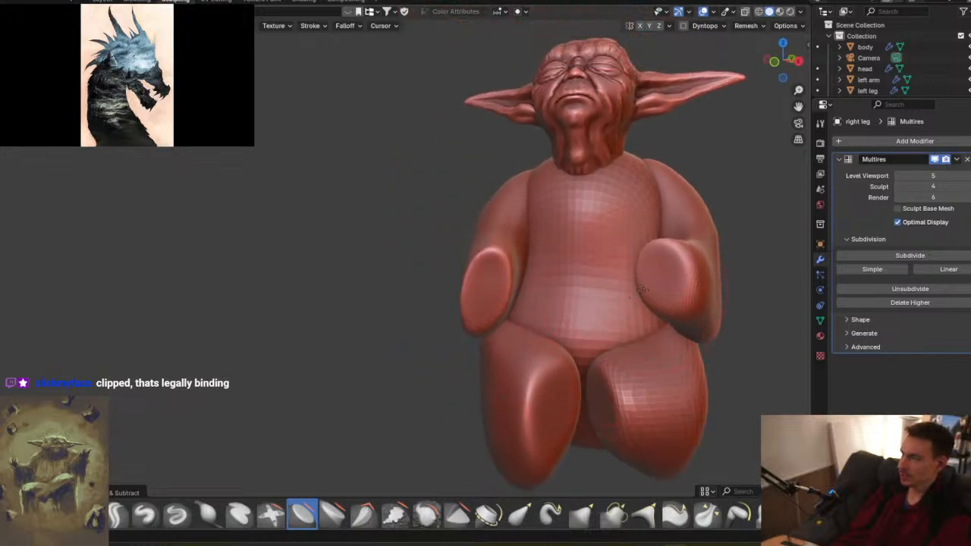
{"action": "middle_click_drag", "start_coordinate": [636, 303], "coordinate": [619, 300]}
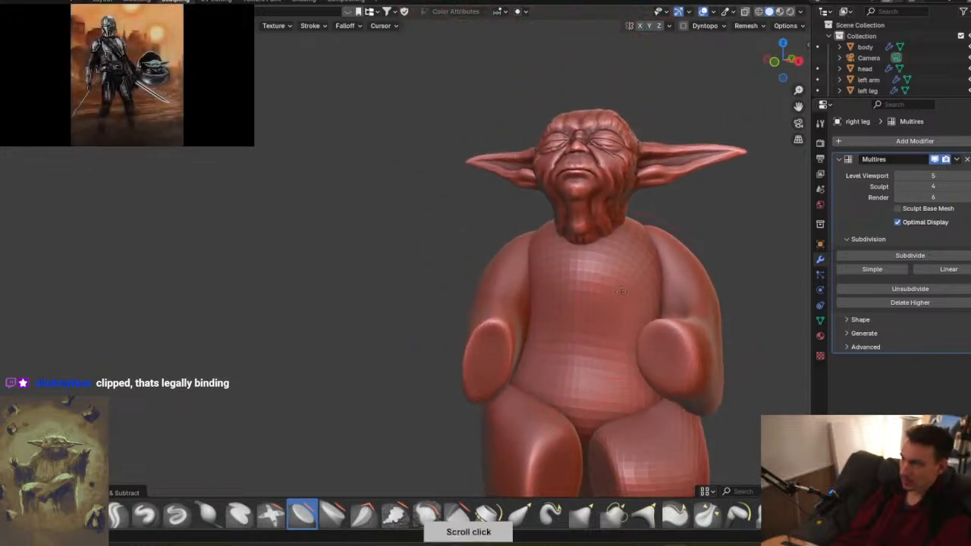
- Switch sculpting to the body and broaden its shoulders outward over the upper arms with the Grab brush
{"action": "key", "text": "alt+q"}
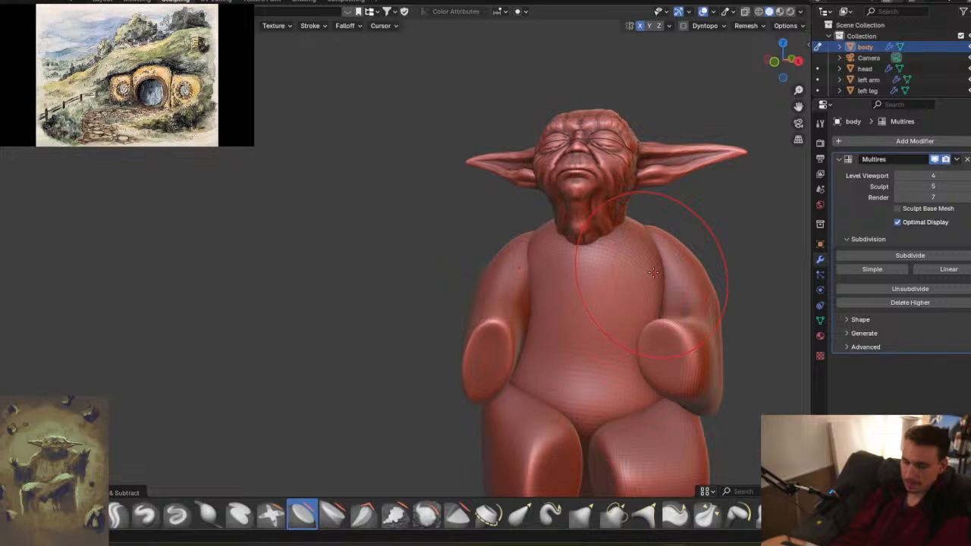
{"action": "key", "text": "g"}
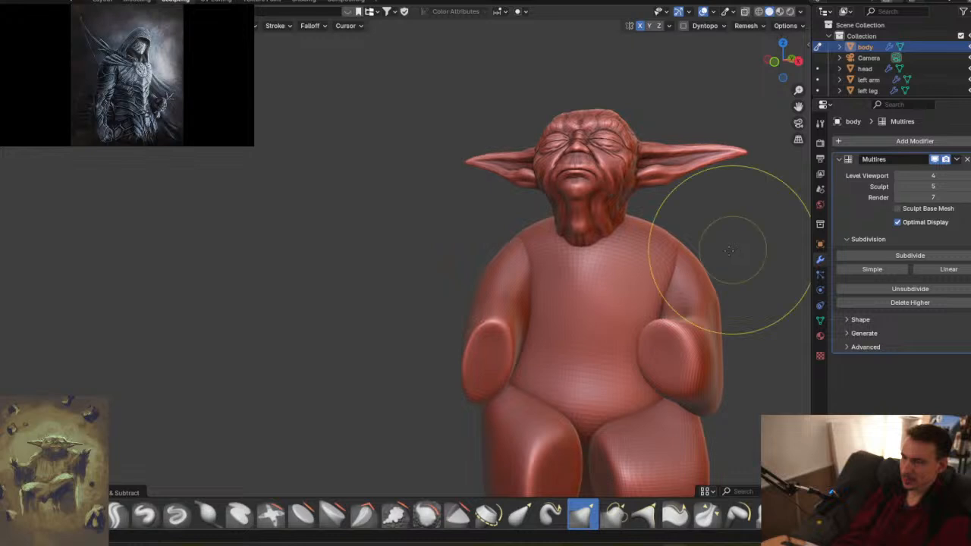
{"action": "mouse_move", "coordinate": [696, 269]}
{"action": "middle_mouse_down"}
{"action": "mouse_move", "coordinate": [716, 250]}
{"action": "mouse_move", "coordinate": [665, 276]}
{"action": "mouse_move", "coordinate": [661, 254]}
{"action": "mouse_move", "coordinate": [628, 250]}
{"action": "middle_mouse_up"}
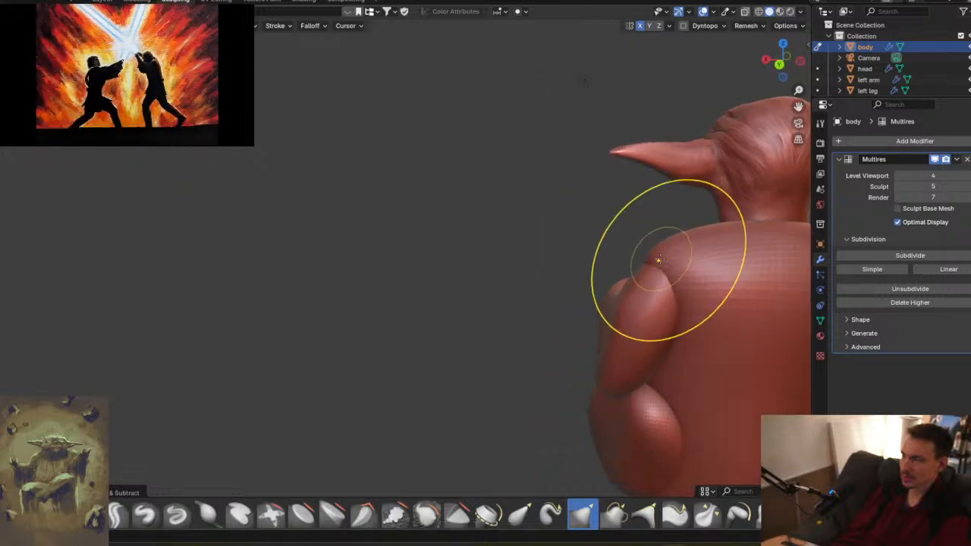
{"action": "mouse_move", "coordinate": [650, 278]}
{"action": "middle_mouse_down"}
{"action": "mouse_move", "coordinate": [702, 304]}
{"action": "mouse_move", "coordinate": [668, 281]}
{"action": "mouse_move", "coordinate": [673, 287]}
{"action": "middle_mouse_up"}
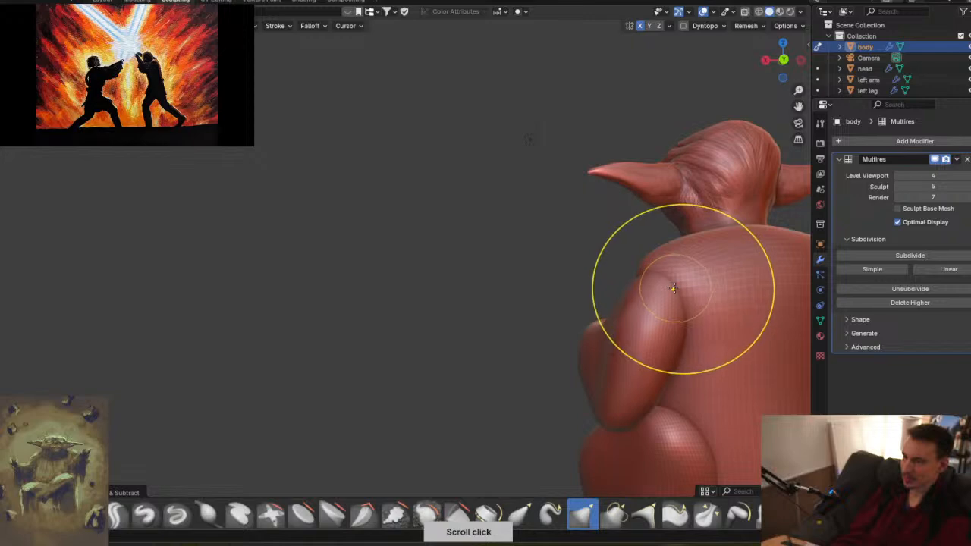
{"action": "mouse_move", "coordinate": [700, 326]}
{"action": "middle_mouse_down"}
{"action": "mouse_move", "coordinate": [625, 301]}
{"action": "mouse_move", "coordinate": [594, 336]}
{"action": "mouse_move", "coordinate": [637, 360]}
{"action": "mouse_move", "coordinate": [566, 293]}
{"action": "middle_mouse_up"}
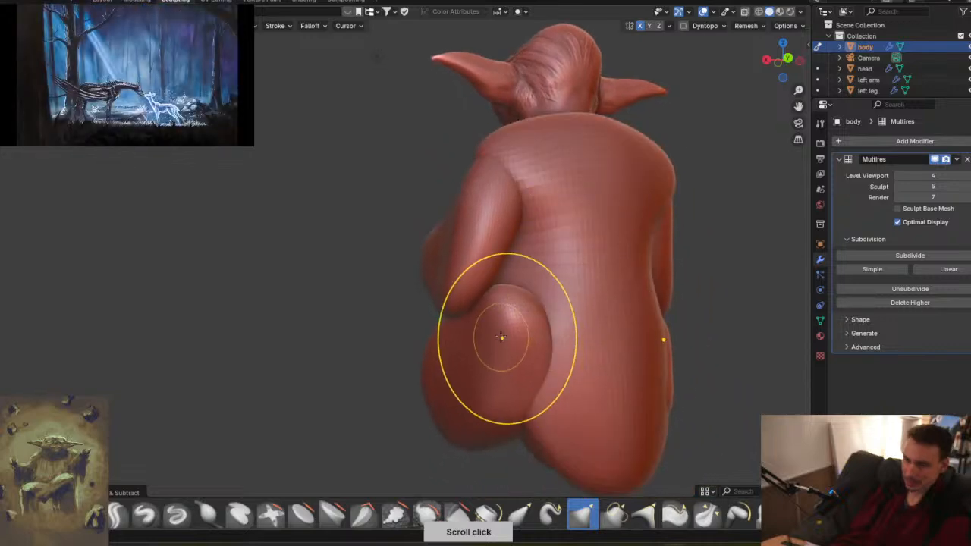
- Switch sculpting to the right leg and the left leg in turn and adjust their rear hip ends with Grab
{"action": "key", "text": "alt+q"}
{"action": "middle_click_drag", "start_coordinate": [506, 332], "coordinate": [499, 314]}
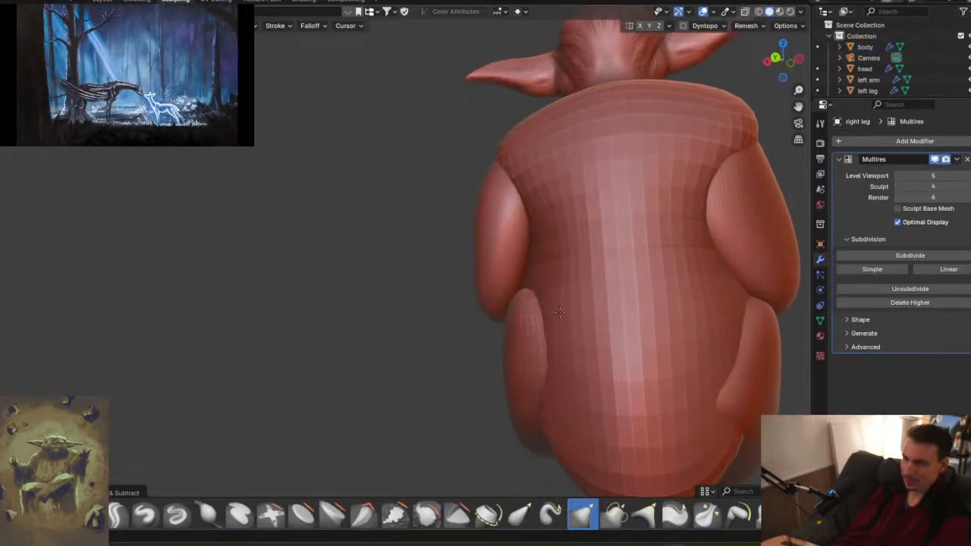
{"action": "key", "text": "alt+q"}
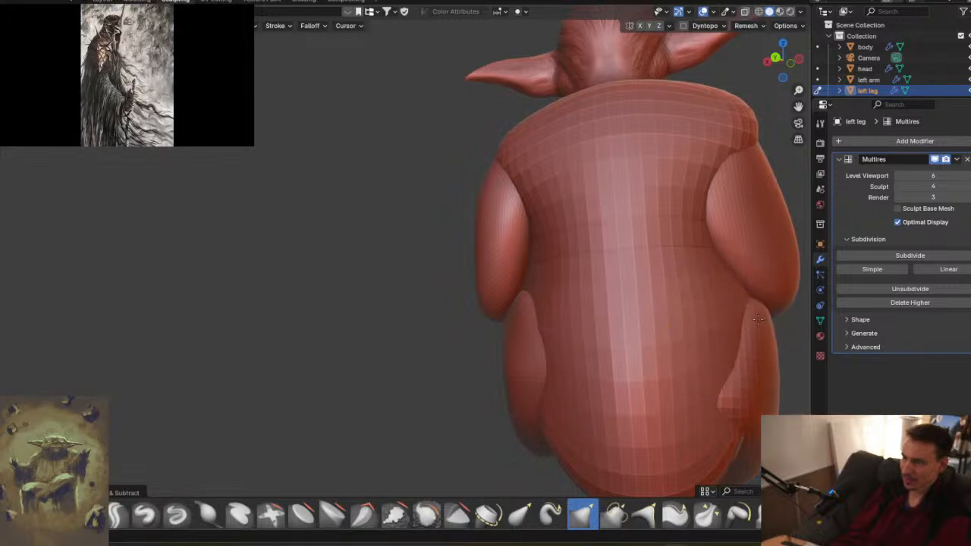
- Switch sculpting to the left arm and use Grab to refine its shoulder and push in the crook of the elbow
{"action": "mouse_move", "coordinate": [727, 239]}
{"action": "middle_mouse_down"}
{"action": "mouse_move", "coordinate": [650, 271]}
{"action": "mouse_move", "coordinate": [619, 270]}
{"action": "middle_mouse_up"}
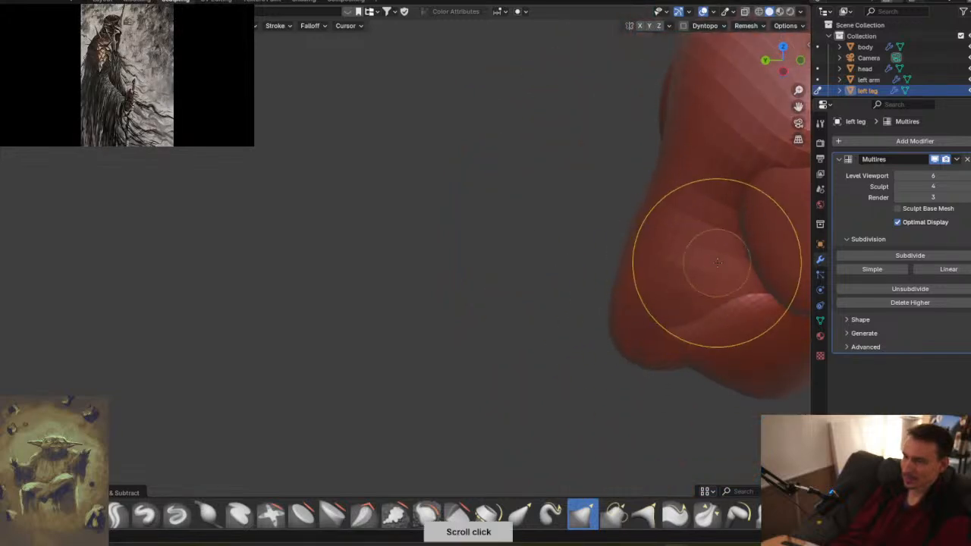
{"action": "middle_click_drag", "start_coordinate": [720, 257], "coordinate": [408, 291], "text": "shift"}
{"action": "key", "text": "alt+q"}
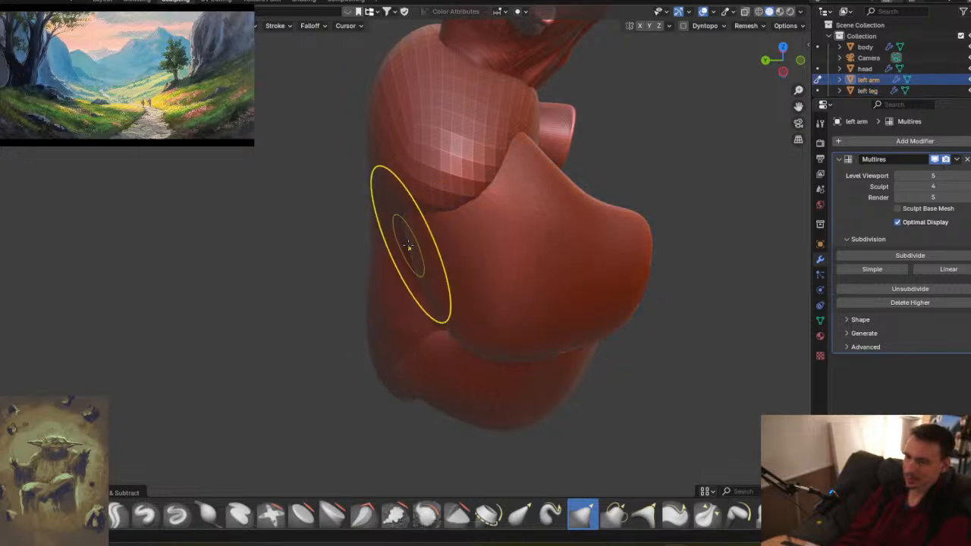
{"action": "middle_click_drag", "start_coordinate": [660, 274], "coordinate": [604, 291]}
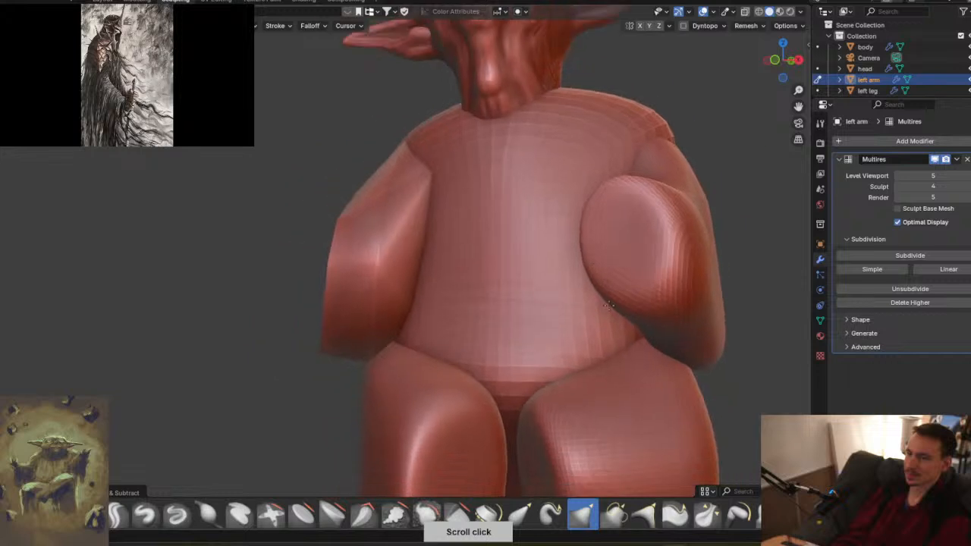
{"action": "scroll", "coordinate": [604, 291], "scroll_direction": "down", "scroll_amount": 8}
{"action": "middle_click_drag", "start_coordinate": [602, 251], "coordinate": [642, 266]}
{"action": "scroll", "coordinate": [596, 274], "scroll_direction": "up", "scroll_amount": 4}
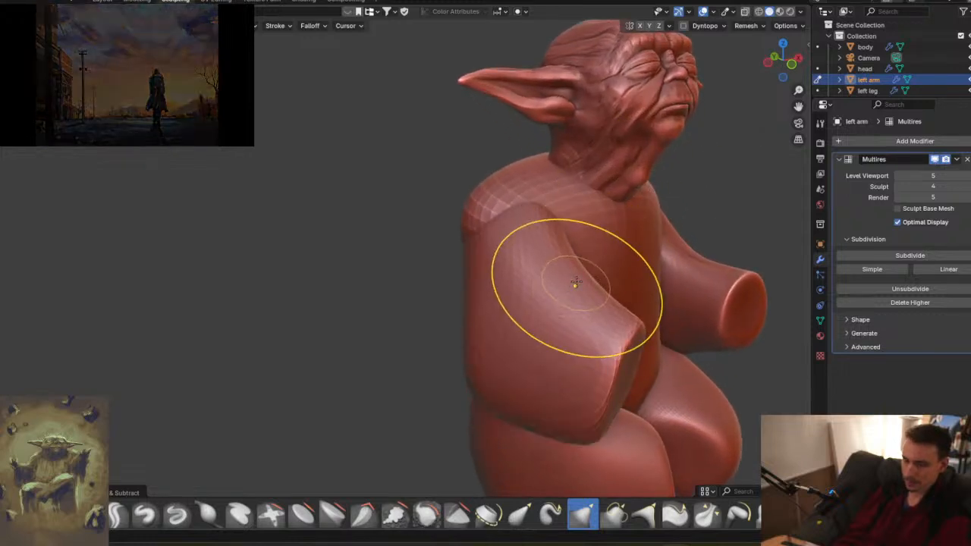
{"action": "left_click_drag", "start_coordinate": [575, 286], "coordinate": [558, 297]}
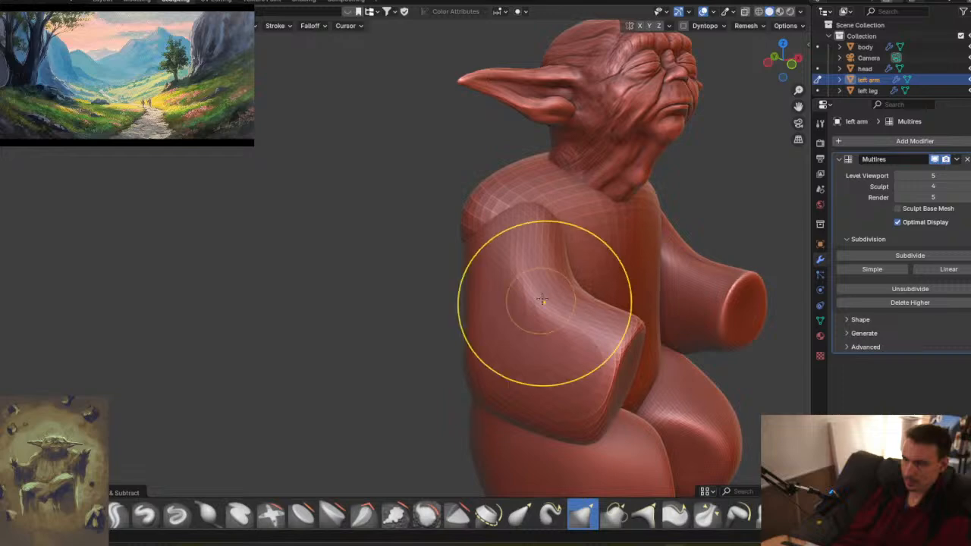
{"action": "middle_click_drag", "start_coordinate": [542, 309], "coordinate": [574, 288]}
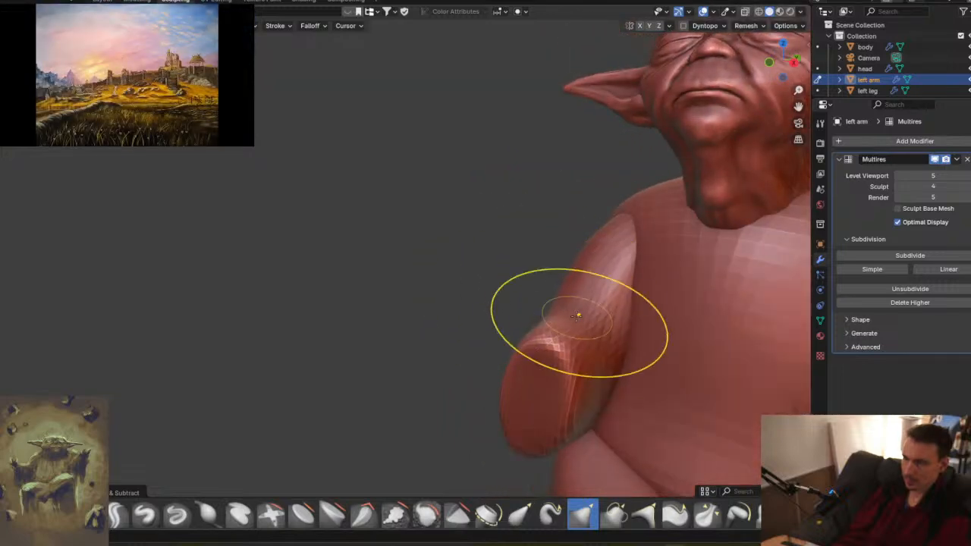
{"action": "middle_click_drag", "start_coordinate": [633, 315], "coordinate": [391, 304], "text": "shift"}
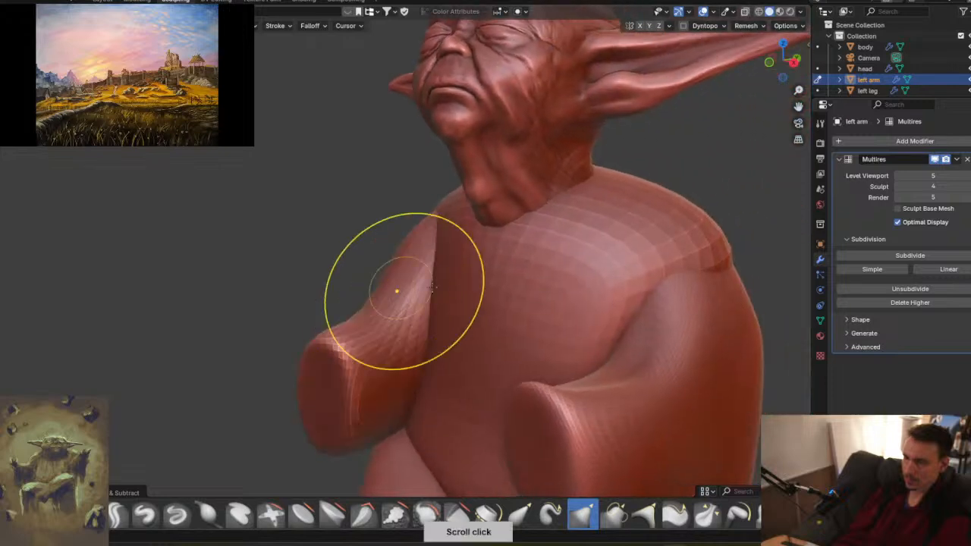
- Switch sculpting to the right arm, resize the Grab brush and push in the crook of the elbow to match the left arm
{"action": "key", "text": "alt+q"}
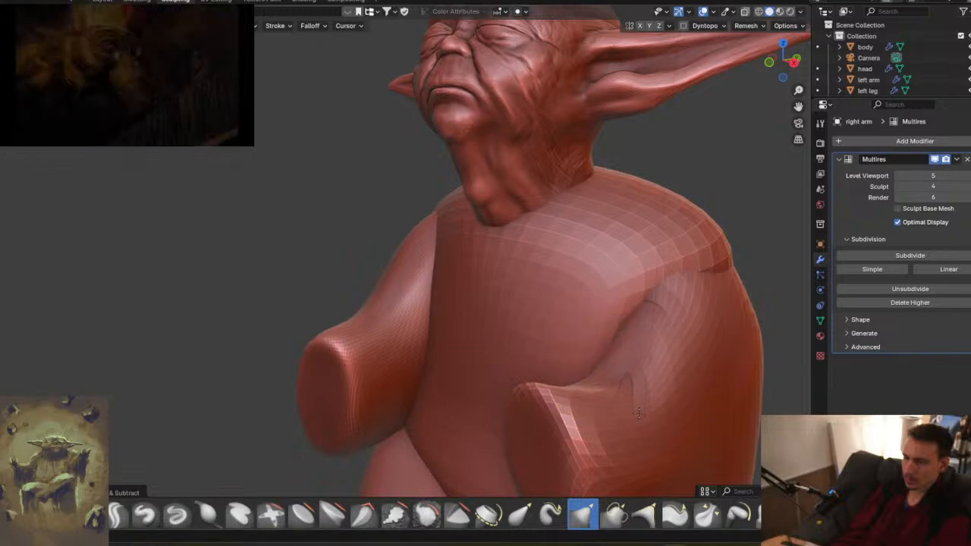
{"action": "middle_click_drag", "start_coordinate": [639, 379], "coordinate": [481, 288]}
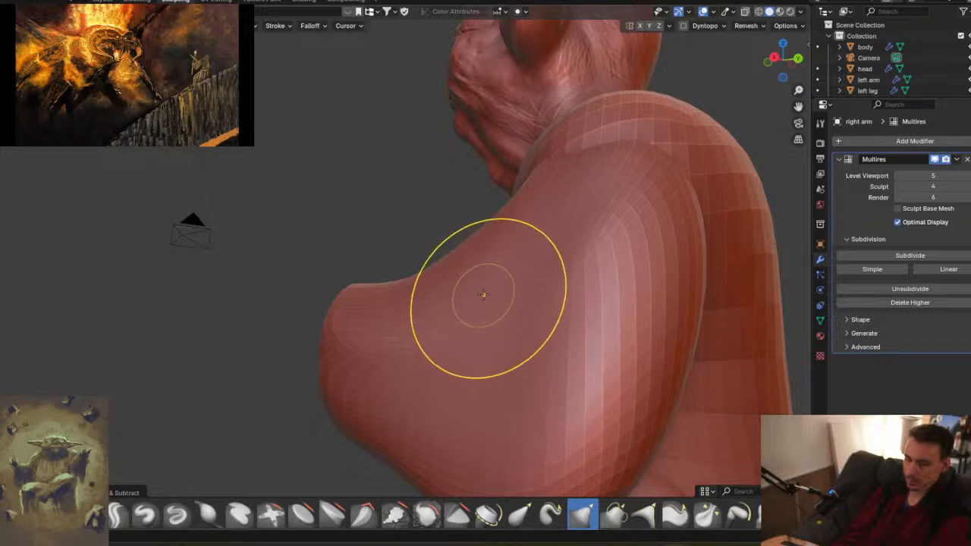
{"action": "key", "text": "f"}
{"action": "left_click", "coordinate": [542, 310]}
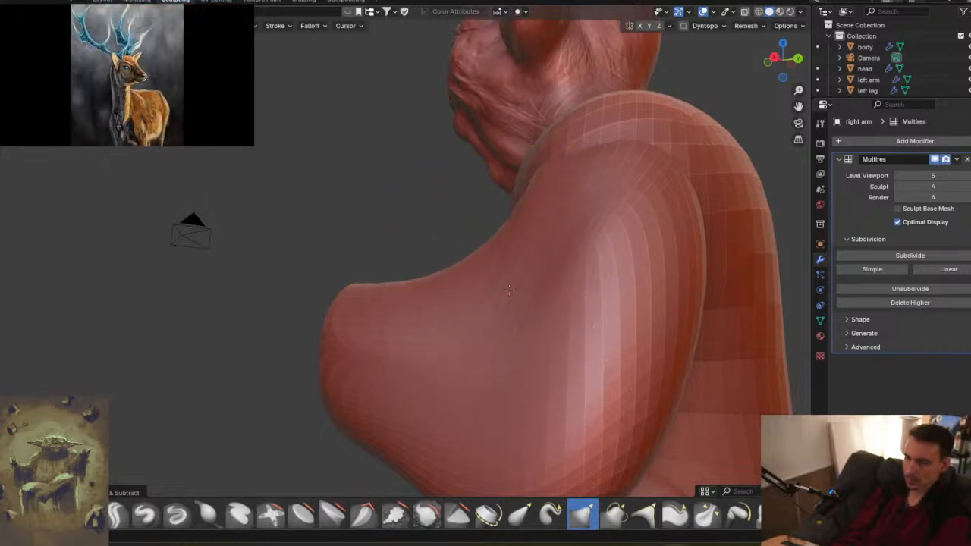
{"action": "mouse_move", "coordinate": [503, 276]}
{"action": "middle_mouse_down"}
{"action": "mouse_move", "coordinate": [494, 243]}
{"action": "mouse_move", "coordinate": [475, 305]}
{"action": "mouse_move", "coordinate": [465, 223]}
{"action": "mouse_move", "coordinate": [507, 247]}
{"action": "mouse_move", "coordinate": [579, 229]}
{"action": "mouse_move", "coordinate": [482, 273]}
{"action": "middle_mouse_up"}
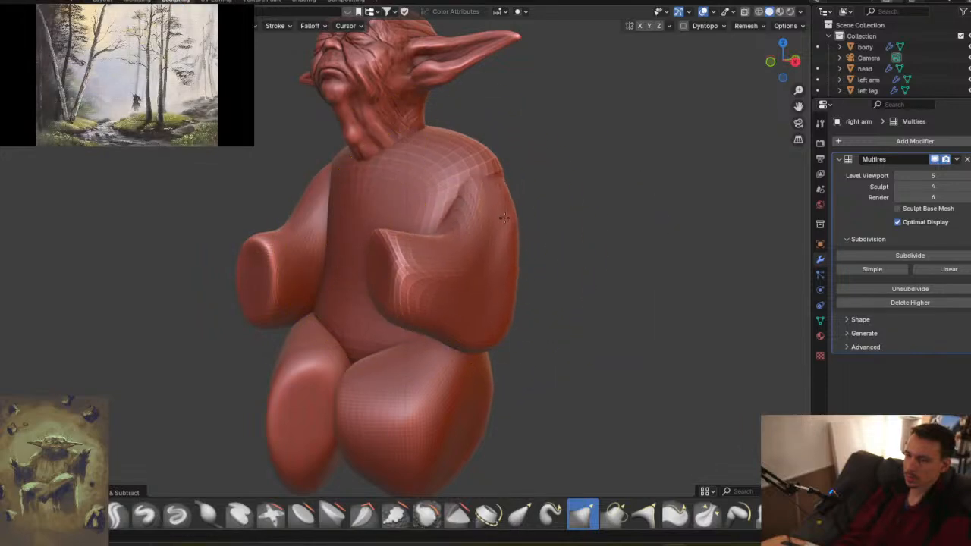
{"action": "mouse_move", "coordinate": [513, 247]}
{"action": "middle_mouse_down"}
{"action": "mouse_move", "coordinate": [472, 282]}
{"action": "mouse_move", "coordinate": [526, 286]}
{"action": "mouse_move", "coordinate": [566, 307]}
{"action": "mouse_move", "coordinate": [585, 282]}
{"action": "mouse_move", "coordinate": [493, 278]}
{"action": "mouse_move", "coordinate": [487, 402]}
{"action": "mouse_move", "coordinate": [512, 285]}
{"action": "mouse_move", "coordinate": [531, 265]}
{"action": "middle_mouse_up"}
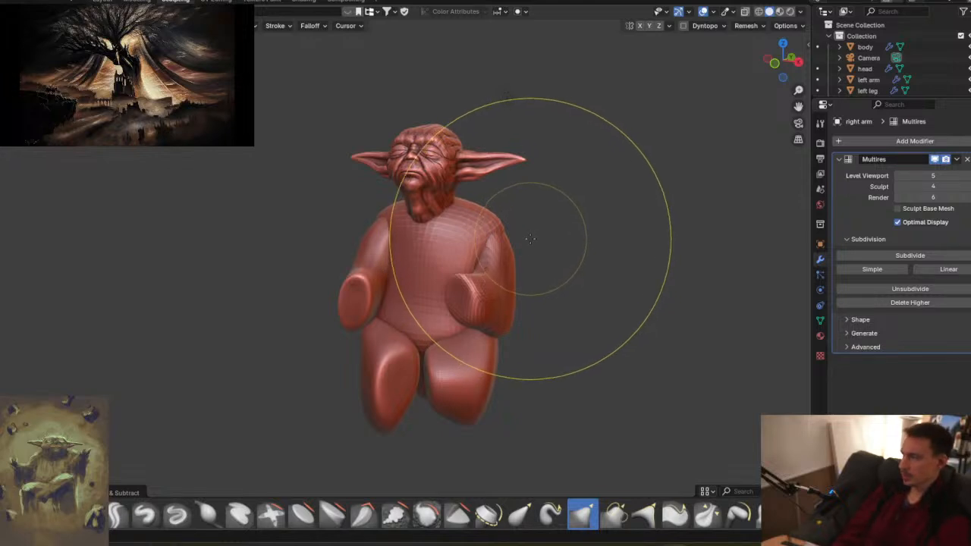
- Switch sculpting to the left leg and pull its knee inward with the Grab brush
{"action": "mouse_move", "coordinate": [412, 278]}
{"action": "middle_mouse_down"}
{"action": "mouse_move", "coordinate": [570, 315]}
{"action": "mouse_move", "coordinate": [551, 292]}
{"action": "mouse_move", "coordinate": [529, 288]}
{"action": "mouse_move", "coordinate": [548, 229]}
{"action": "middle_mouse_up"}
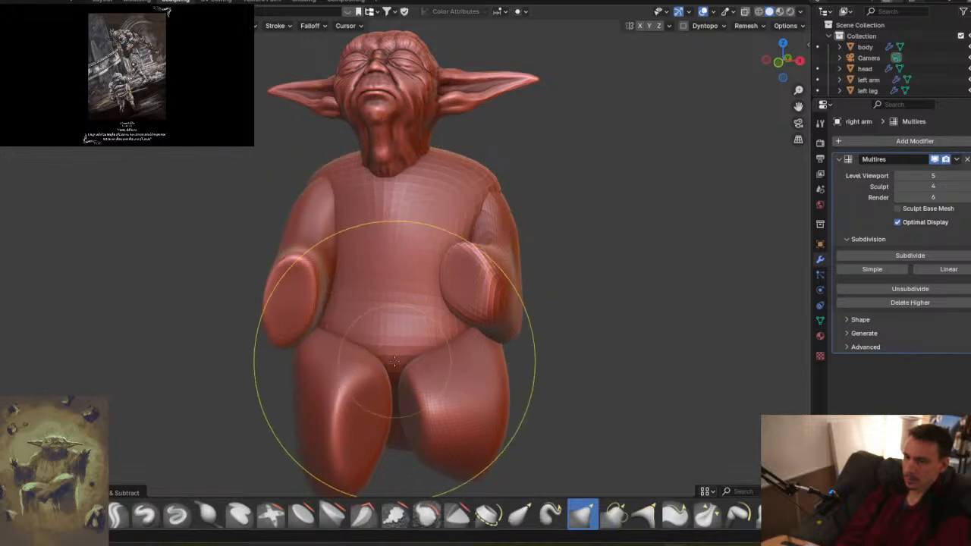
{"action": "mouse_move", "coordinate": [422, 402]}
{"action": "middle_mouse_down"}
{"action": "mouse_move", "coordinate": [513, 396]}
{"action": "mouse_move", "coordinate": [433, 412]}
{"action": "mouse_move", "coordinate": [444, 302]}
{"action": "middle_mouse_up"}
{"action": "mouse_move", "coordinate": [412, 375]}
{"action": "middle_mouse_down"}
{"action": "mouse_move", "coordinate": [392, 397]}
{"action": "mouse_move", "coordinate": [389, 338]}
{"action": "middle_mouse_up"}
{"action": "key", "text": "alt+q"}
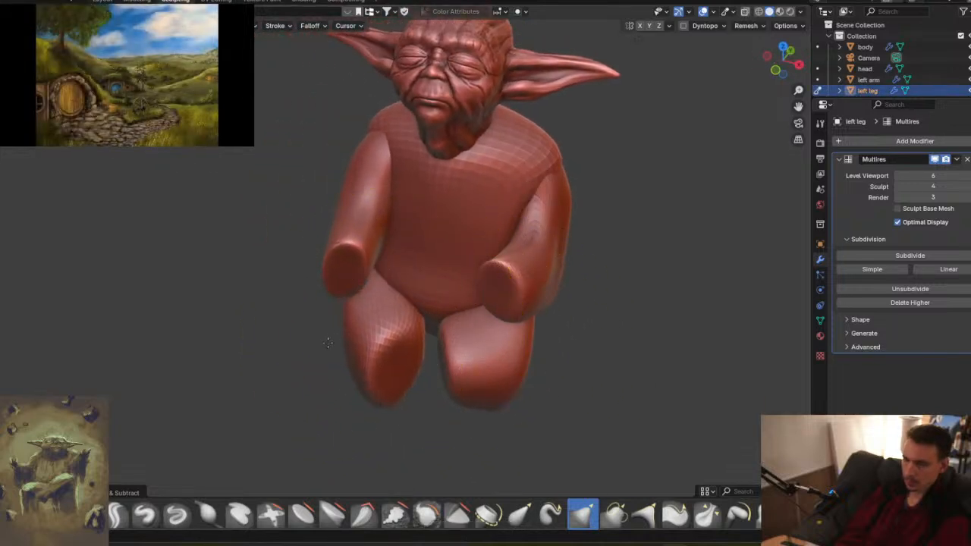
{"action": "middle_click_drag", "start_coordinate": [450, 393], "coordinate": [448, 377]}
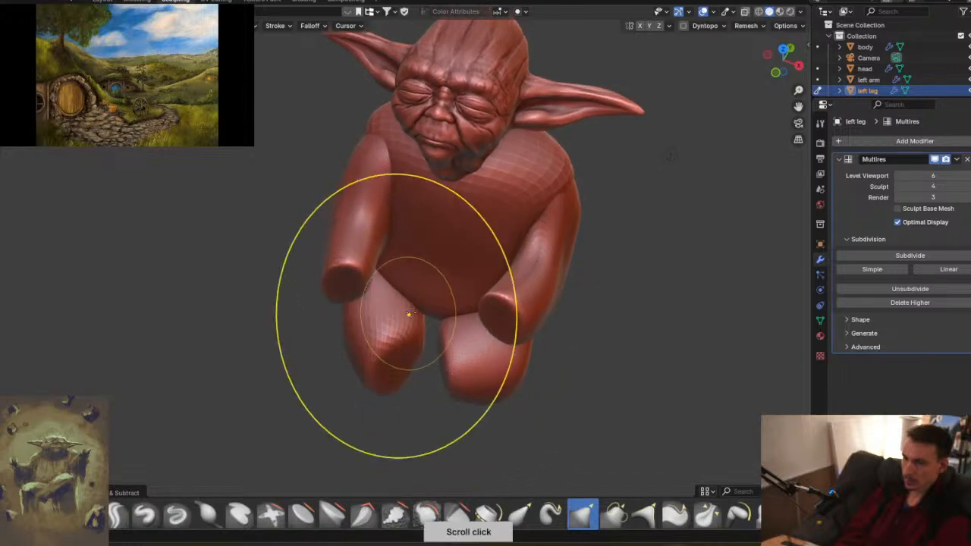
- Switch sculpting to the right leg, then narrow its lower end and angle it outward with the Grab brush
{"action": "key", "text": "alt+q"}
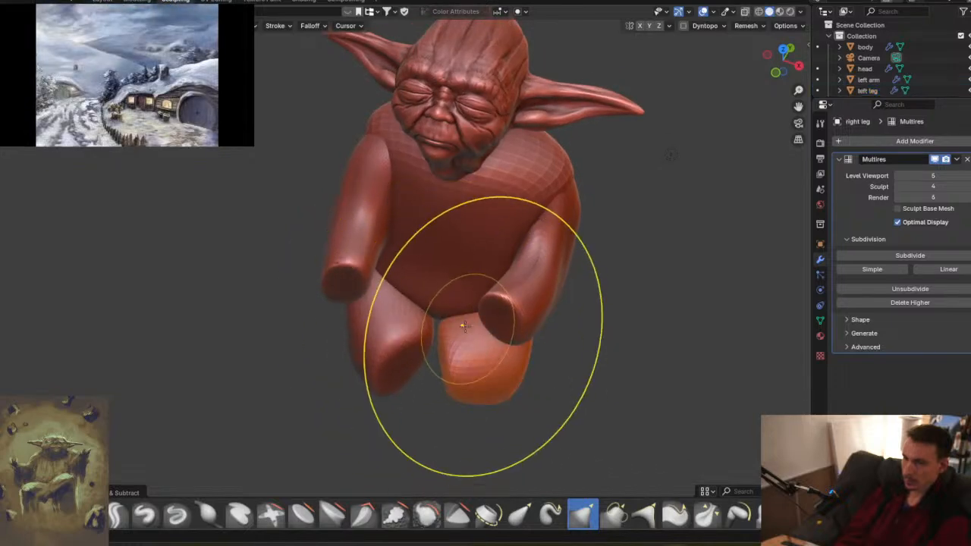
{"action": "middle_click_drag", "start_coordinate": [455, 342], "coordinate": [490, 315]}
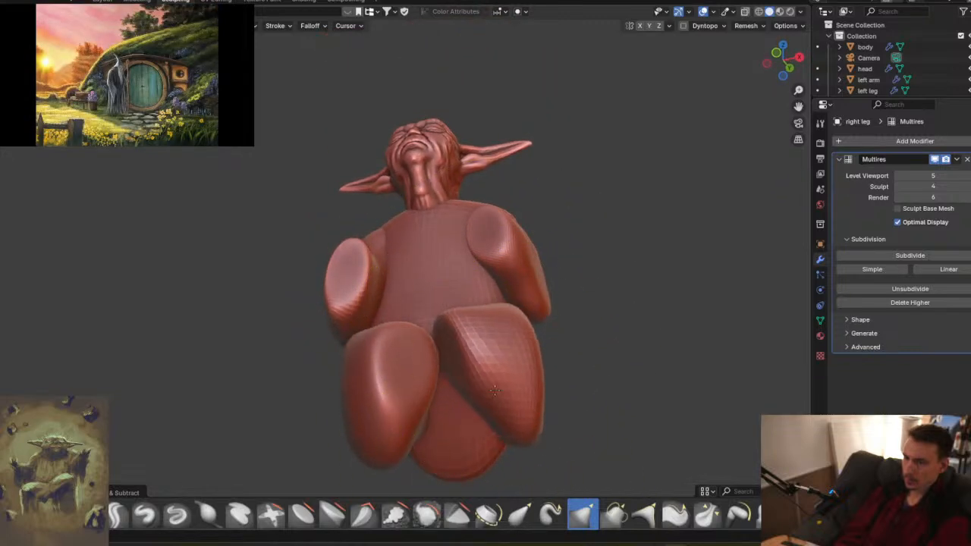
{"action": "mouse_move", "coordinate": [503, 391]}
{"action": "middle_mouse_down"}
{"action": "mouse_move", "coordinate": [511, 325]}
{"action": "mouse_move", "coordinate": [454, 331]}
{"action": "mouse_move", "coordinate": [560, 324]}
{"action": "mouse_move", "coordinate": [481, 325]}
{"action": "middle_mouse_up"}
{"action": "middle_click_drag", "start_coordinate": [480, 328], "coordinate": [507, 325]}
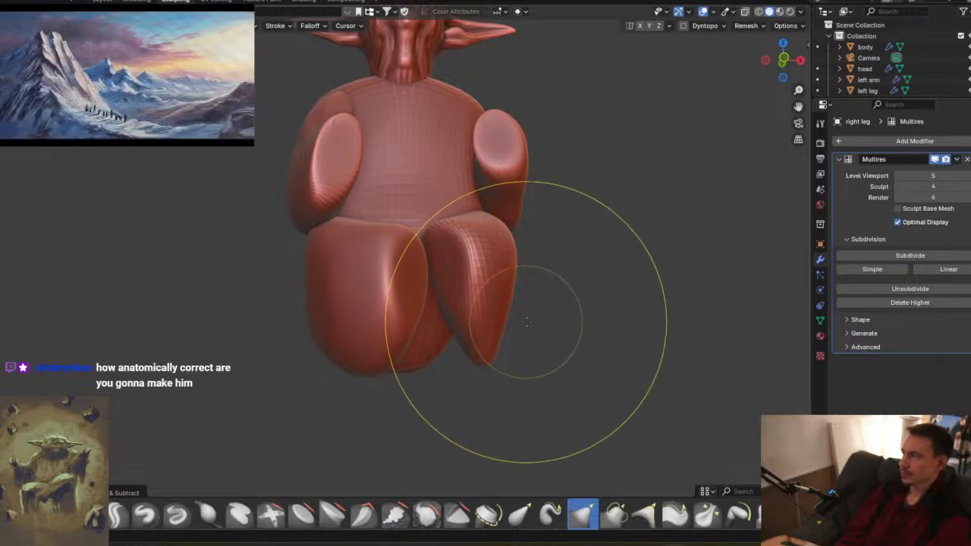
{"action": "mouse_move", "coordinate": [527, 282]}
{"action": "middle_mouse_down"}
{"action": "mouse_move", "coordinate": [450, 298]}
{"action": "mouse_move", "coordinate": [549, 241]}
{"action": "mouse_move", "coordinate": [521, 256]}
{"action": "mouse_move", "coordinate": [445, 233]}
{"action": "mouse_move", "coordinate": [488, 256]}
{"action": "middle_mouse_up"}
- Switch sculpting to the left leg and pull in the sides of its lower end to match the right leg's taper
{"action": "key", "text": "alt+q"}
{"action": "left_click_drag", "start_coordinate": [488, 256], "coordinate": [466, 260]}
{"action": "middle_click_drag", "start_coordinate": [467, 261], "coordinate": [526, 266]}
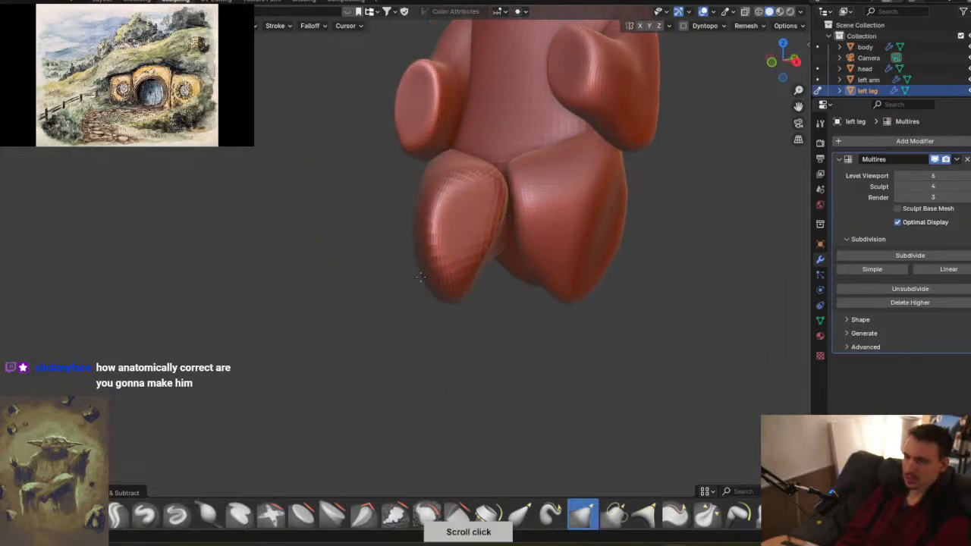
{"action": "left_click_drag", "start_coordinate": [415, 279], "coordinate": [448, 275]}
{"action": "mouse_move", "coordinate": [448, 276]}
{"action": "middle_mouse_down"}
{"action": "mouse_move", "coordinate": [493, 260]}
{"action": "mouse_move", "coordinate": [479, 261]}
{"action": "mouse_move", "coordinate": [542, 266]}
{"action": "mouse_move", "coordinate": [524, 240]}
{"action": "middle_mouse_up"}
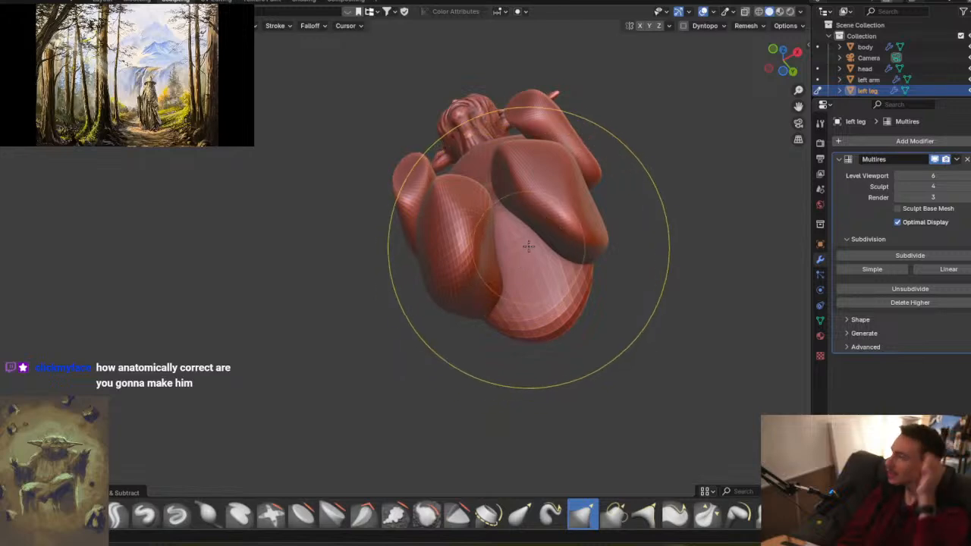
{"action": "mouse_move", "coordinate": [500, 267]}
{"action": "middle_mouse_down"}
{"action": "mouse_move", "coordinate": [531, 285]}
{"action": "mouse_move", "coordinate": [521, 308]}
{"action": "mouse_move", "coordinate": [607, 297]}
{"action": "mouse_move", "coordinate": [515, 219]}
{"action": "middle_mouse_up"}
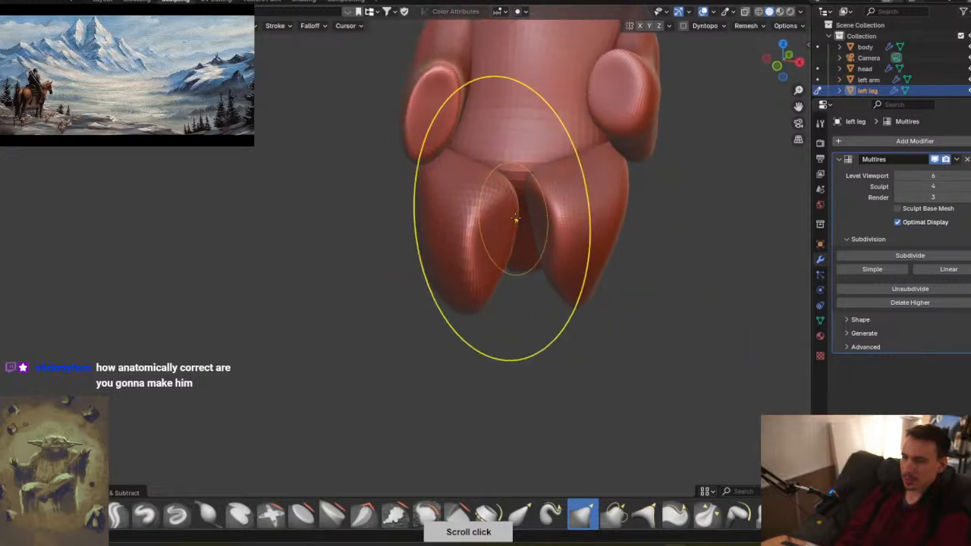
- Switch sculpting to the body, shrink the brush, switch from Grab to a surface-stroke brush and sculpt vertical strokes down the chest
{"action": "key", "text": "alt+q"}
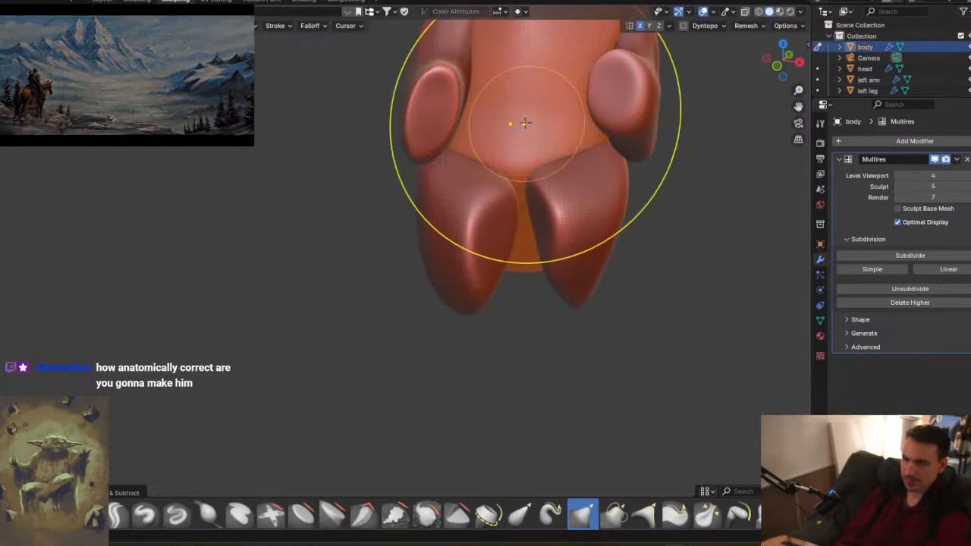
{"action": "mouse_move", "coordinate": [521, 219]}
{"action": "middle_mouse_down"}
{"action": "mouse_move", "coordinate": [451, 202]}
{"action": "mouse_move", "coordinate": [555, 211]}
{"action": "mouse_move", "coordinate": [615, 184]}
{"action": "mouse_move", "coordinate": [546, 126]}
{"action": "mouse_move", "coordinate": [524, 362]}
{"action": "mouse_move", "coordinate": [541, 234]}
{"action": "middle_mouse_up"}
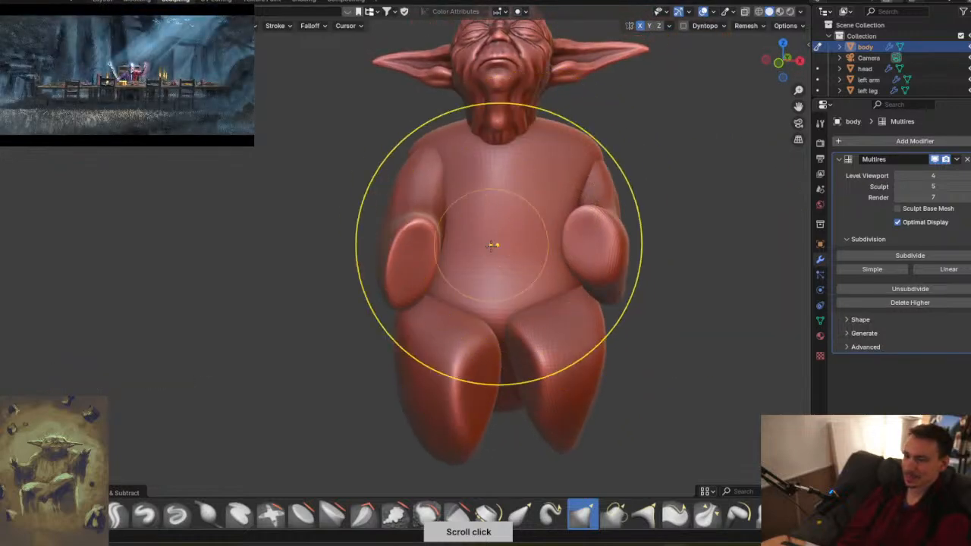
{"action": "left_click", "coordinate": [403, 239]}
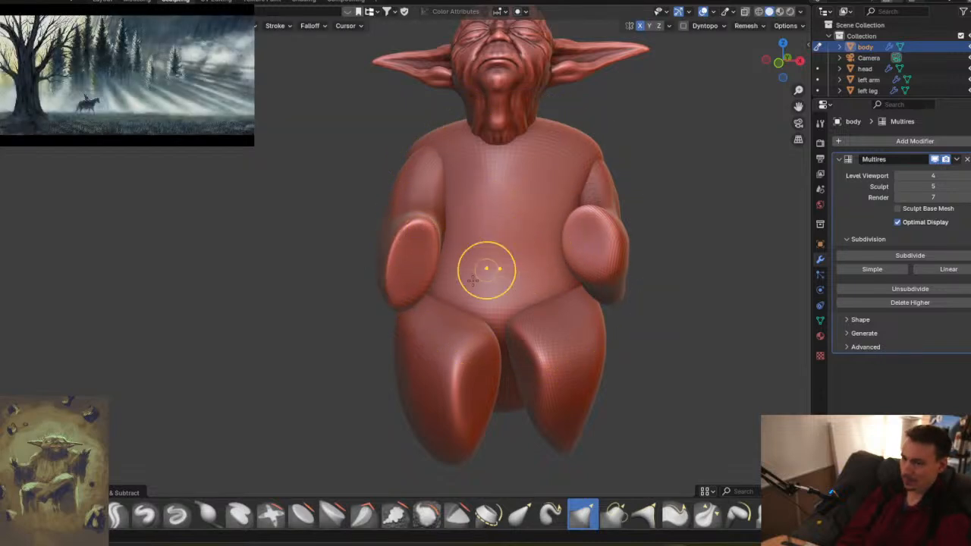
{"action": "mouse_move", "coordinate": [528, 202]}
{"action": "middle_mouse_down"}
{"action": "mouse_move", "coordinate": [644, 220]}
{"action": "mouse_move", "coordinate": [575, 233]}
{"action": "mouse_move", "coordinate": [530, 220]}
{"action": "middle_mouse_up"}
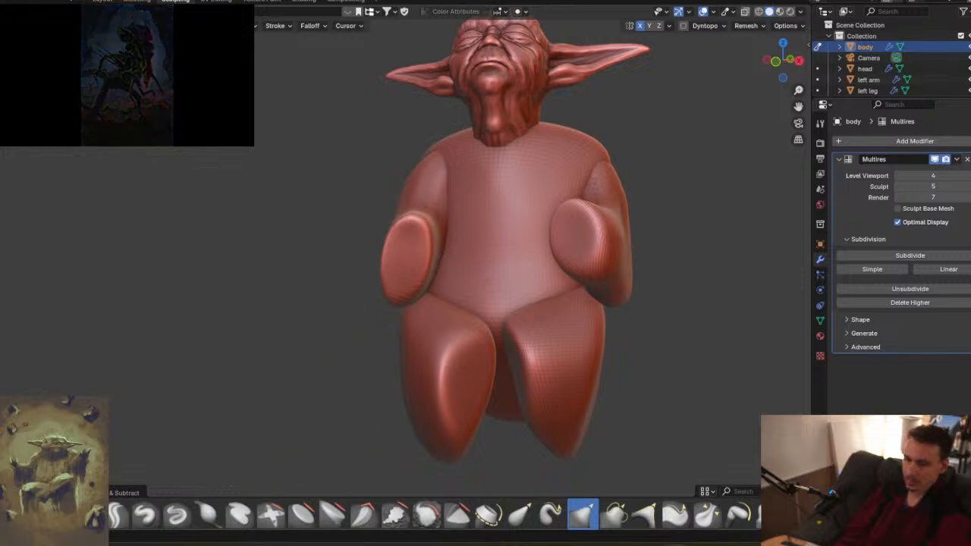
{"action": "left_click", "coordinate": [84, 514]}
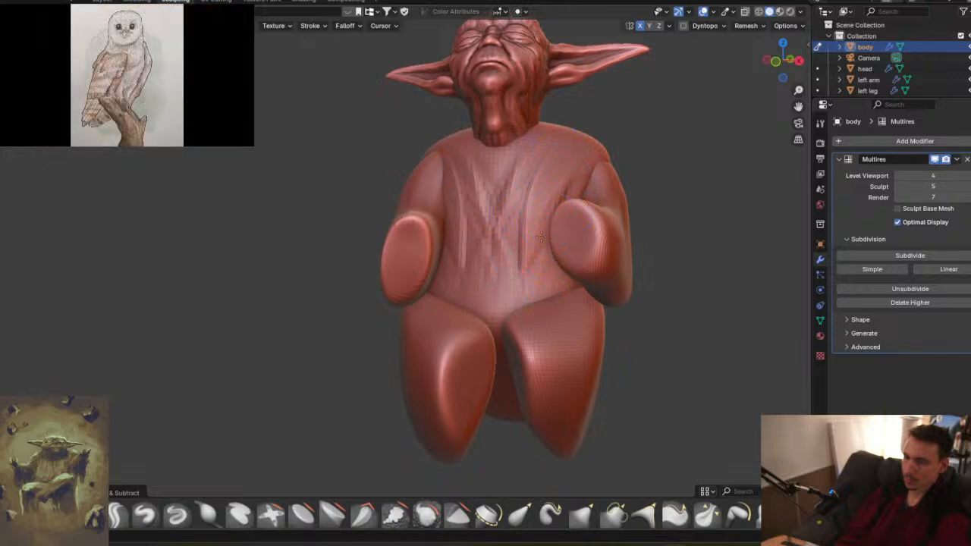
- Sculpt vertical strokes down the back of the body and build up the surface around the upper back and shoulders
{"action": "middle_click_drag", "start_coordinate": [531, 262], "coordinate": [608, 228]}
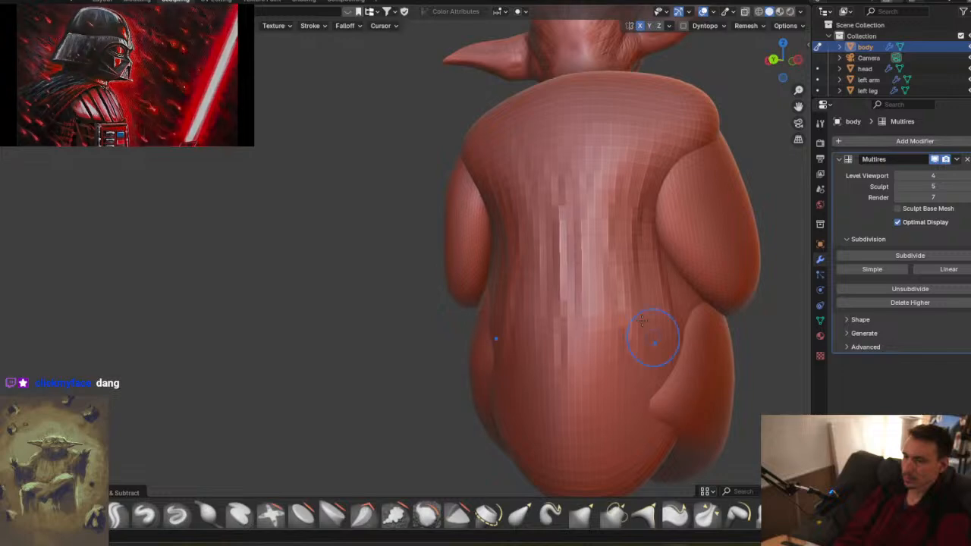
{"action": "middle_click_drag", "start_coordinate": [599, 258], "coordinate": [533, 242]}
{"action": "mouse_move", "coordinate": [591, 230]}
{"action": "middle_mouse_down"}
{"action": "mouse_move", "coordinate": [619, 208]}
{"action": "mouse_move", "coordinate": [589, 204]}
{"action": "mouse_move", "coordinate": [627, 262]}
{"action": "mouse_move", "coordinate": [610, 227]}
{"action": "mouse_move", "coordinate": [600, 231]}
{"action": "middle_mouse_up"}
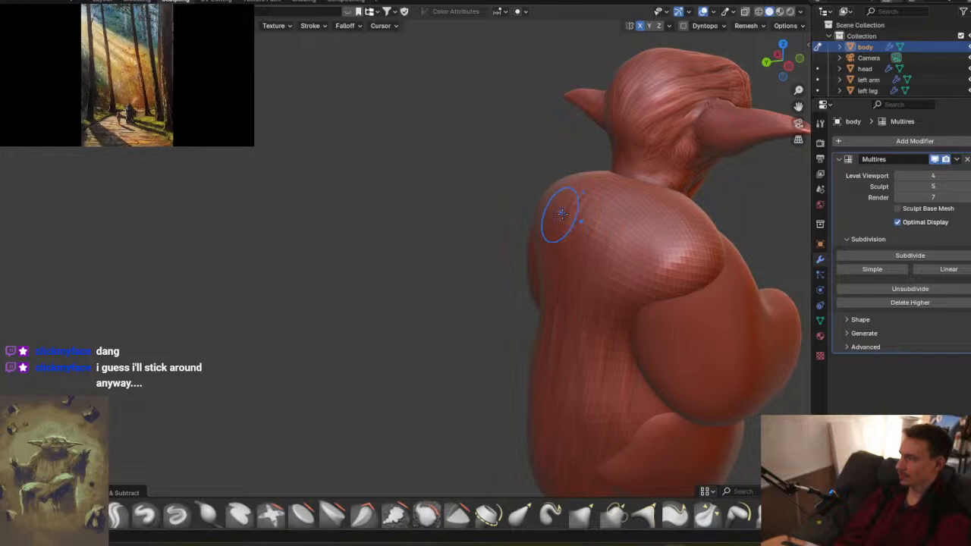
{"action": "middle_click_drag", "start_coordinate": [613, 183], "coordinate": [613, 243]}
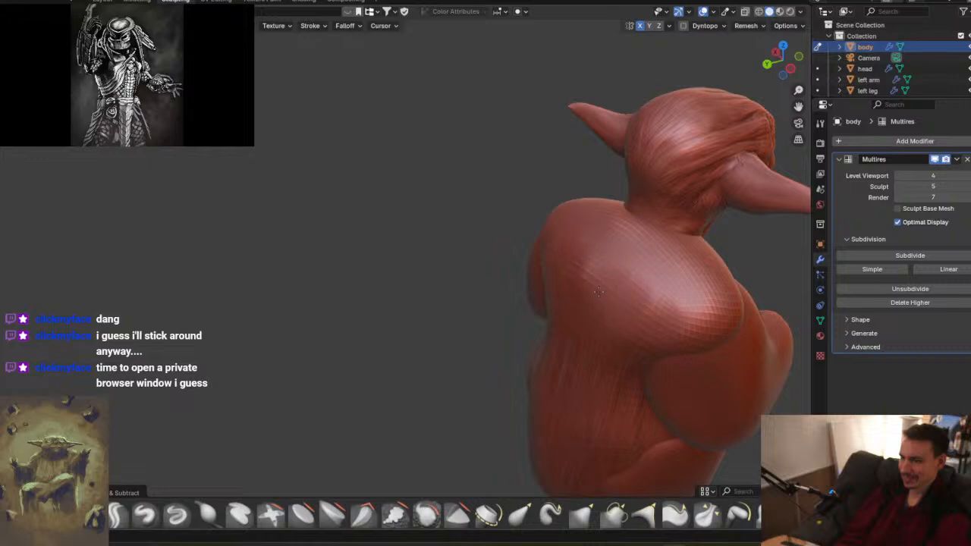
{"action": "mouse_move", "coordinate": [668, 275]}
{"action": "middle_mouse_down"}
{"action": "mouse_move", "coordinate": [678, 291]}
{"action": "mouse_move", "coordinate": [545, 305]}
{"action": "middle_mouse_up"}
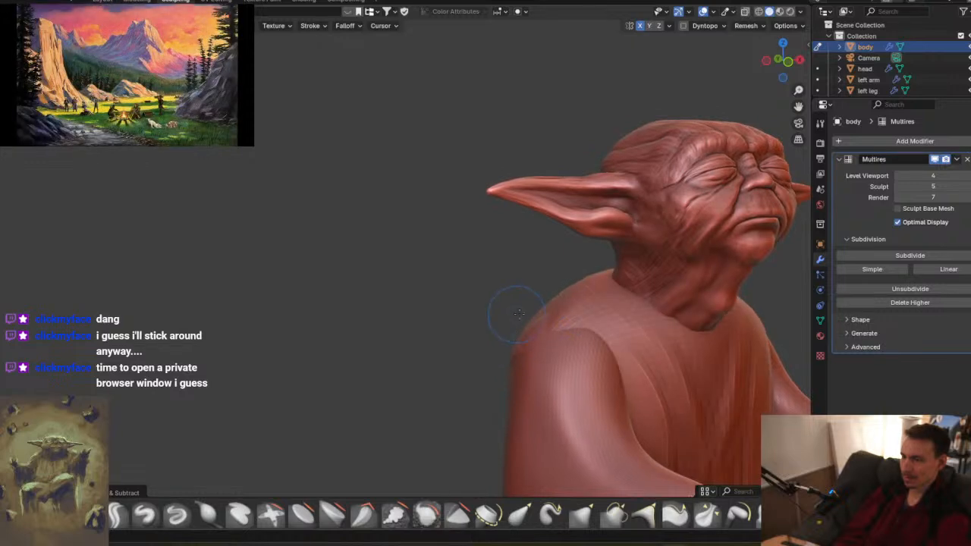
{"action": "middle_click_drag", "start_coordinate": [503, 316], "coordinate": [598, 350]}
- Switch sculpting to the left arm and work its shoulder and outer upper arm to blend into the body
{"action": "key", "text": "alt+q"}
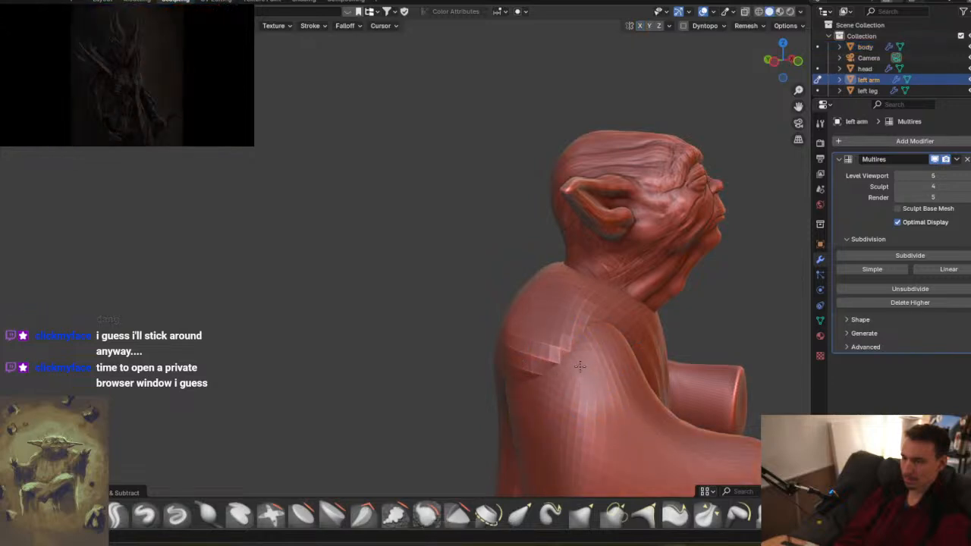
{"action": "middle_click_drag", "start_coordinate": [600, 342], "coordinate": [449, 296]}
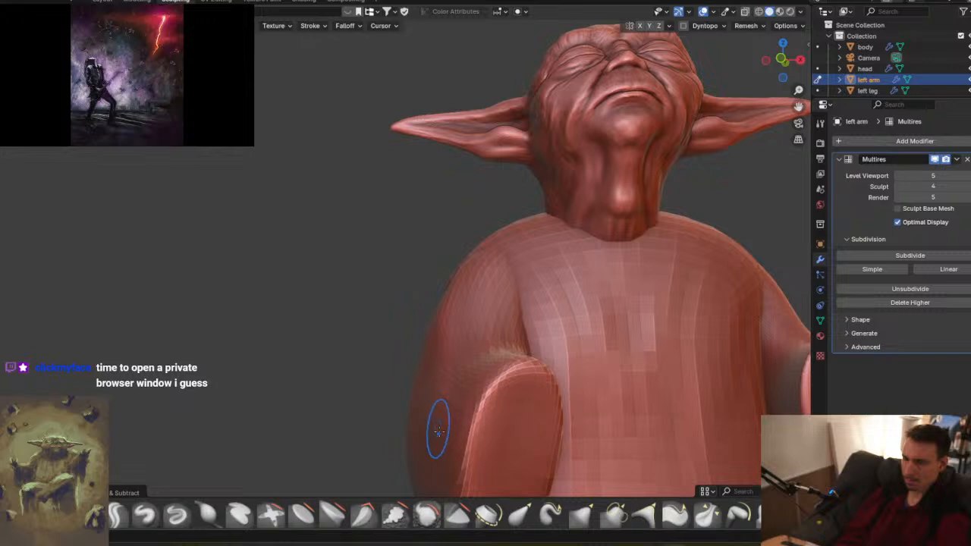
{"action": "middle_click_drag", "start_coordinate": [618, 312], "coordinate": [529, 288]}
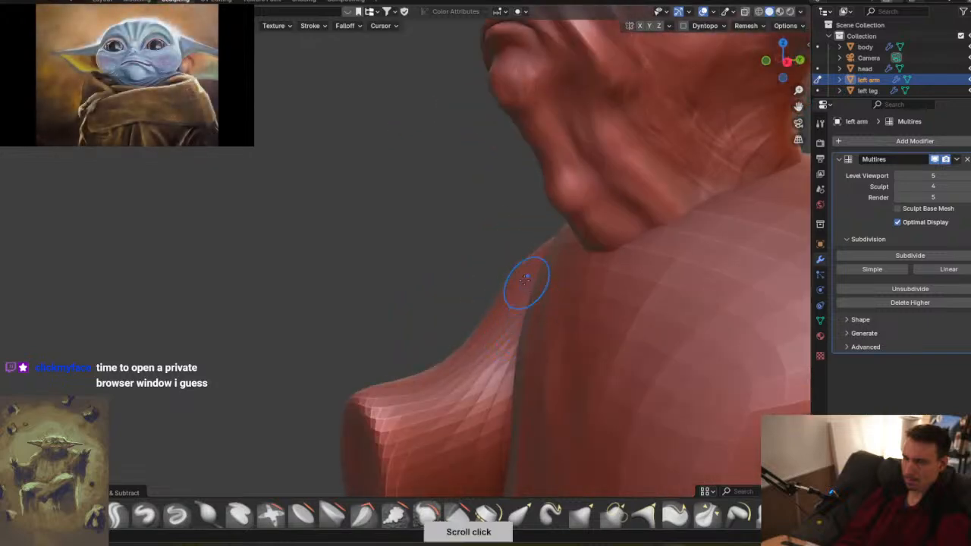
{"action": "scroll", "coordinate": [507, 252], "scroll_direction": "down", "scroll_amount": 7}
{"action": "mouse_move", "coordinate": [508, 252]}
{"action": "middle_mouse_down"}
{"action": "mouse_move", "coordinate": [576, 276]}
{"action": "mouse_move", "coordinate": [498, 308]}
{"action": "mouse_move", "coordinate": [541, 296]}
{"action": "middle_mouse_up"}
{"action": "scroll", "coordinate": [518, 304], "scroll_direction": "up", "scroll_amount": 2}
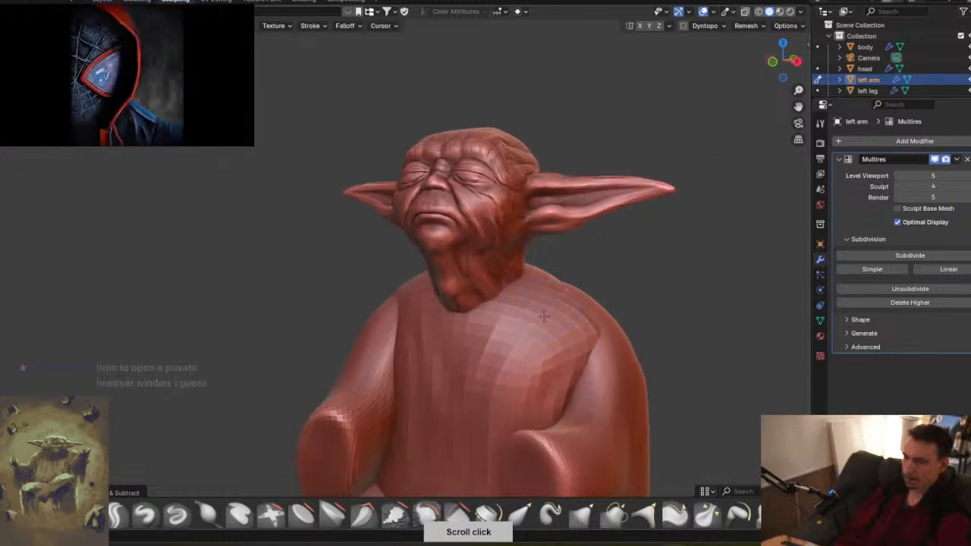
- Switch sculpting back to the body, resize the brush and sculpt strokes around the base of the neck and upper chest
{"action": "key", "text": "alt+q"}
{"action": "key", "text": "f"}
{"action": "left_click", "coordinate": [520, 282]}
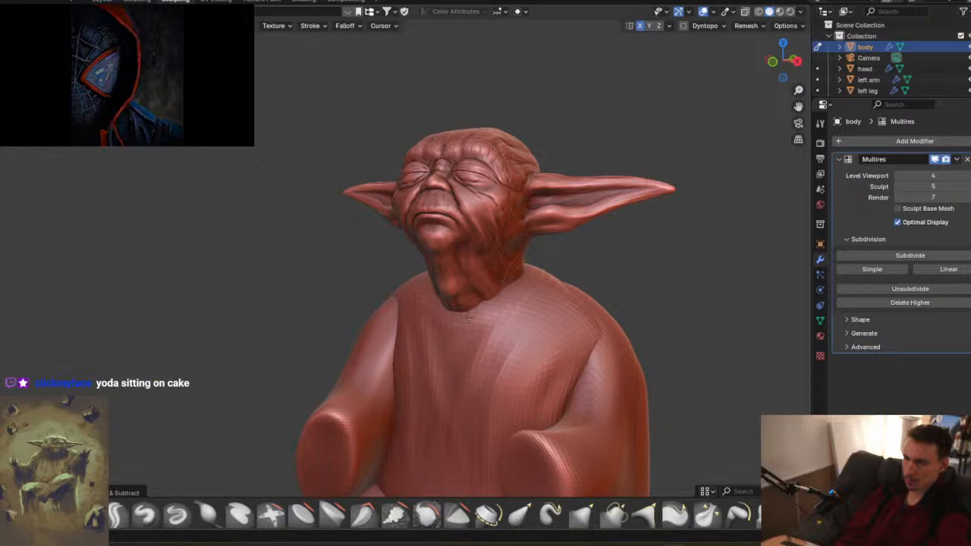
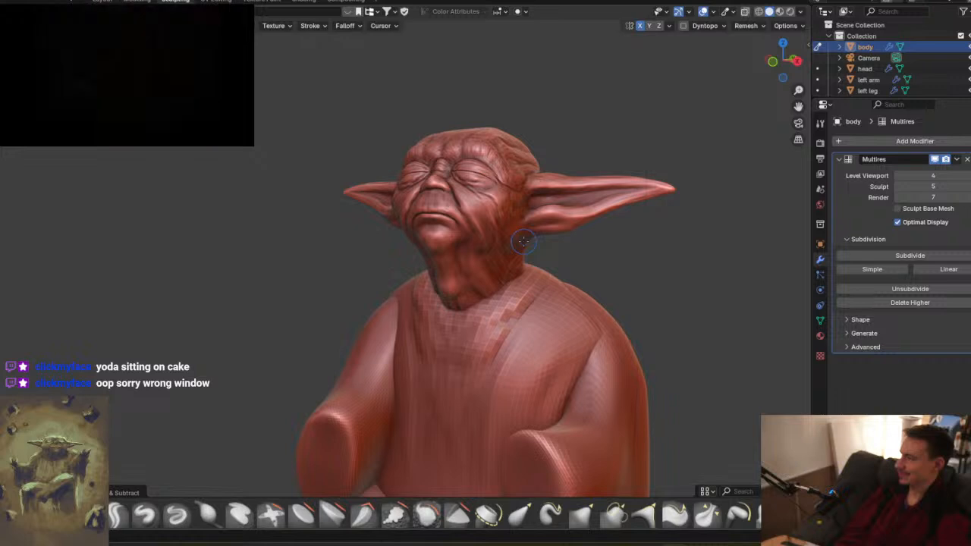
{"action": "middle_click_drag", "start_coordinate": [516, 250], "coordinate": [558, 289]}
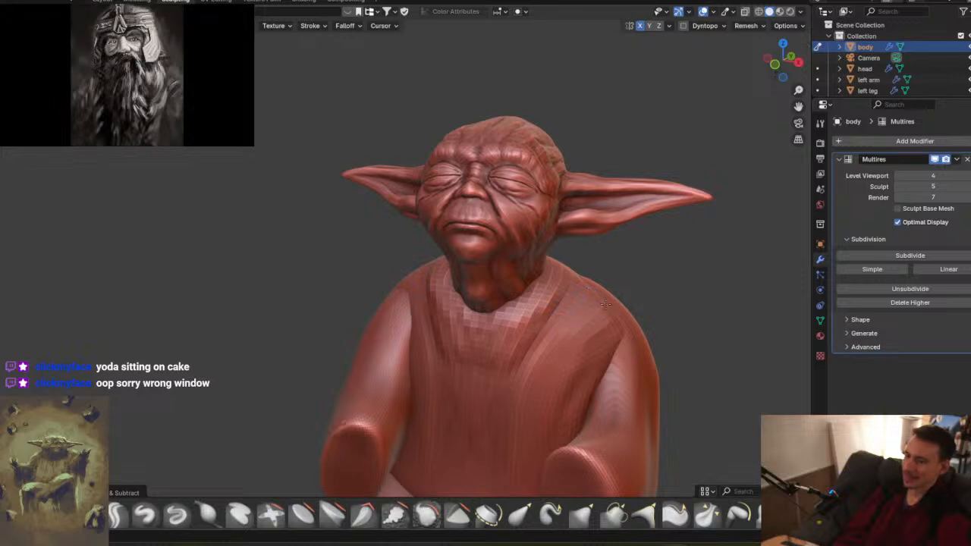
- Switch sculpting to the right arm, enlarge the brush and use Grab to tuck its shoulder end into the body
{"action": "mouse_move", "coordinate": [619, 297]}
{"action": "middle_mouse_down"}
{"action": "mouse_move", "coordinate": [512, 350]}
{"action": "mouse_move", "coordinate": [523, 343]}
{"action": "middle_mouse_up"}
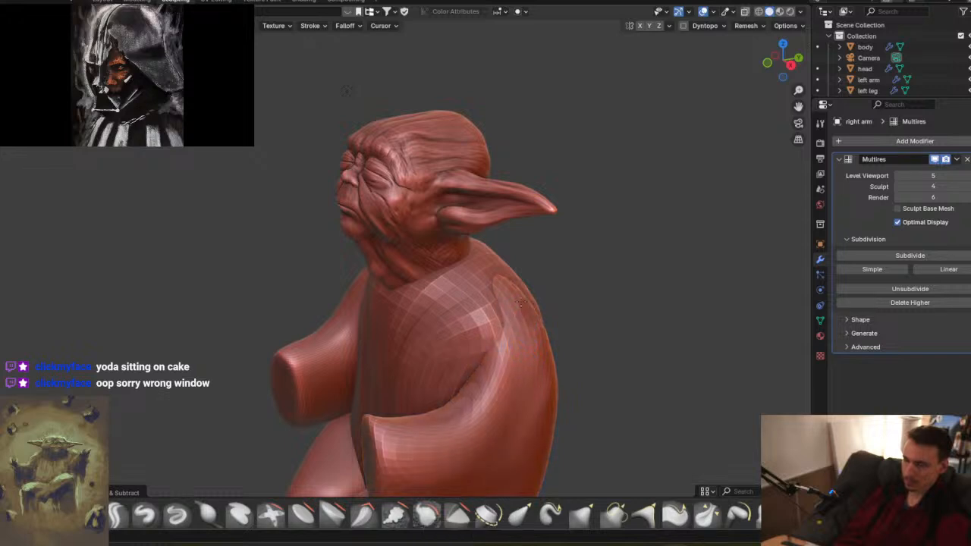
{"action": "middle_click_drag", "start_coordinate": [585, 293], "coordinate": [535, 336]}
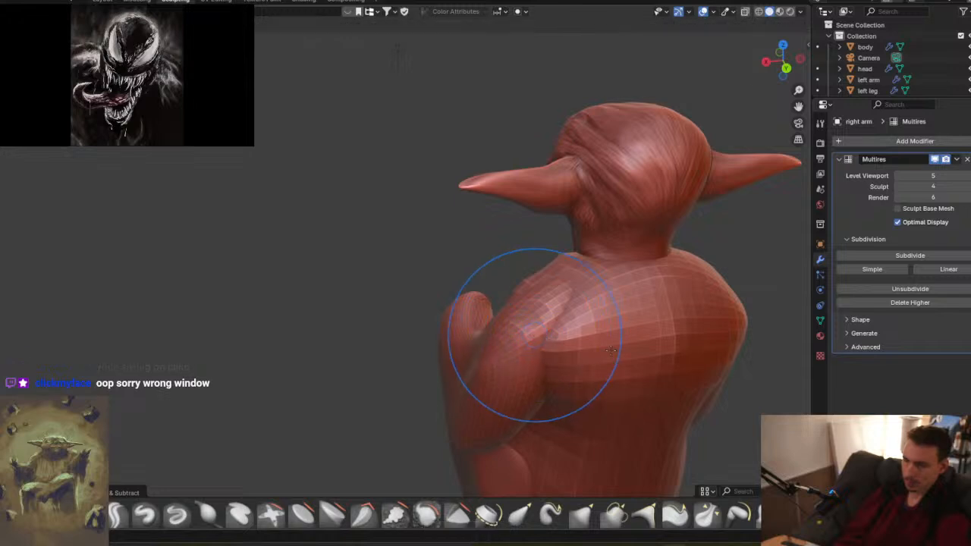
{"action": "key", "text": "g"}
{"action": "left_click_drag", "start_coordinate": [546, 329], "coordinate": [558, 310]}
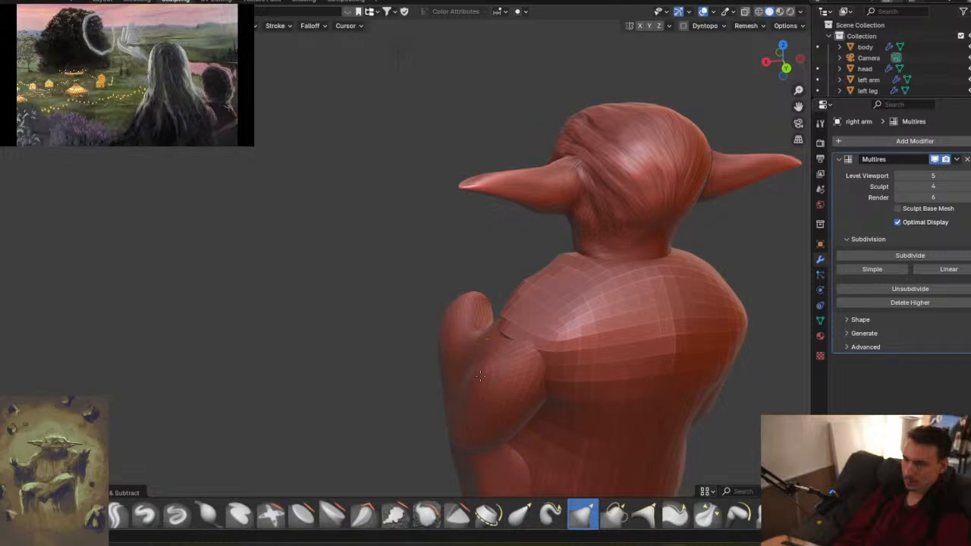
{"action": "left_click_drag", "start_coordinate": [473, 381], "coordinate": [505, 377]}
{"action": "middle_click_drag", "start_coordinate": [501, 319], "coordinate": [535, 261]}
{"action": "scroll", "coordinate": [522, 243], "scroll_direction": "down", "scroll_amount": 3}
{"action": "middle_click_drag", "start_coordinate": [596, 289], "coordinate": [542, 239]}
{"action": "scroll", "coordinate": [565, 258], "scroll_direction": "up", "scroll_amount": 2}
- Switch sculpting to the body and reshape the shoulder and upper back around the right arm with the Grab brush
{"action": "key", "text": "alt+q"}
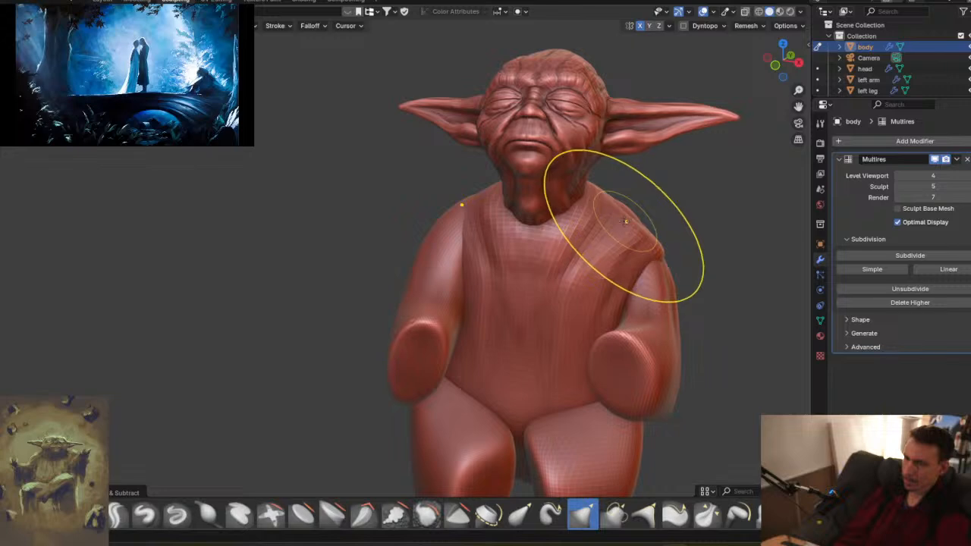
{"action": "middle_click_drag", "start_coordinate": [660, 225], "coordinate": [542, 282]}
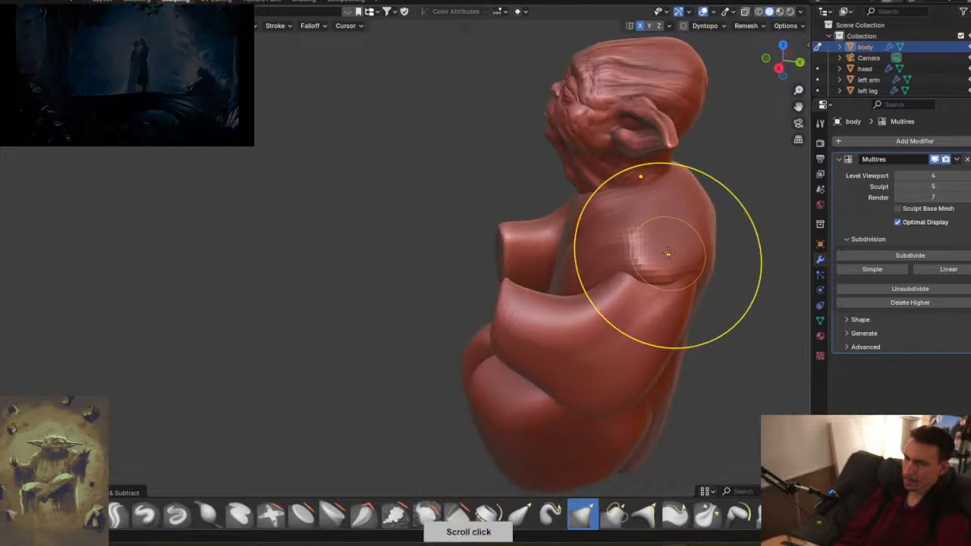
{"action": "scroll", "coordinate": [559, 261], "scroll_direction": "up", "scroll_amount": 3}
{"action": "middle_click_drag", "start_coordinate": [676, 260], "coordinate": [629, 245]}
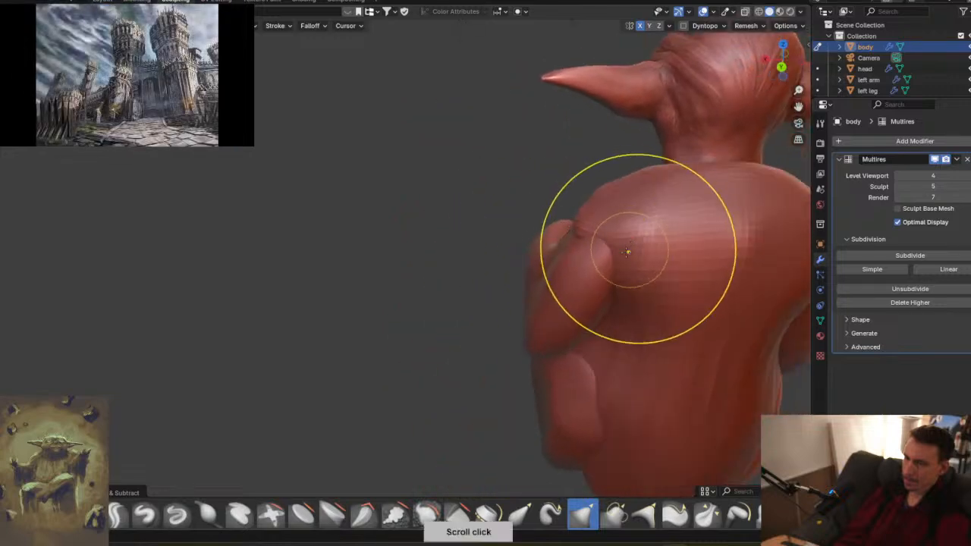
{"action": "middle_click_drag", "start_coordinate": [631, 307], "coordinate": [539, 266]}
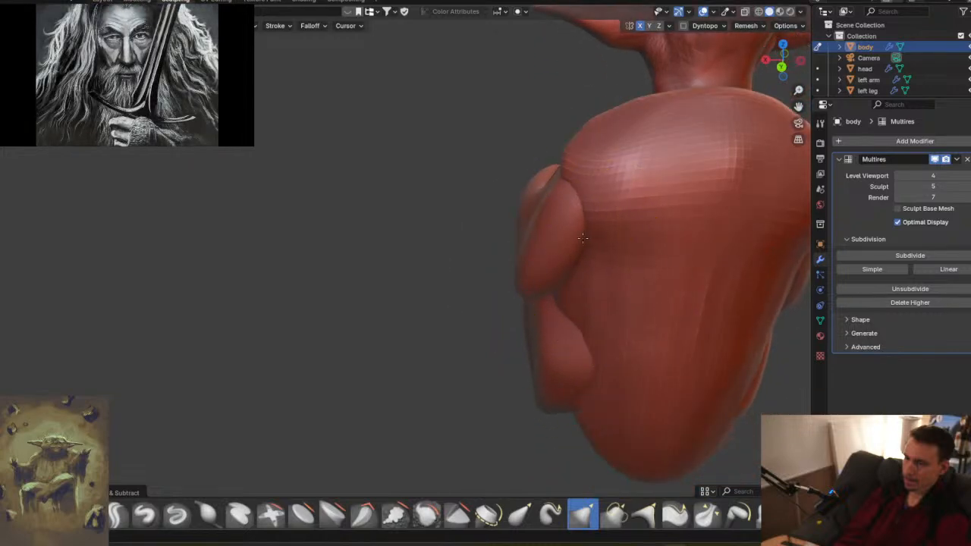
- Examine the whole seated figure from the front and side to compare its proportions with the reference
{"action": "middle_click_drag", "start_coordinate": [476, 276], "coordinate": [737, 260]}
{"action": "scroll", "coordinate": [523, 458], "scroll_direction": "down", "scroll_amount": 5}
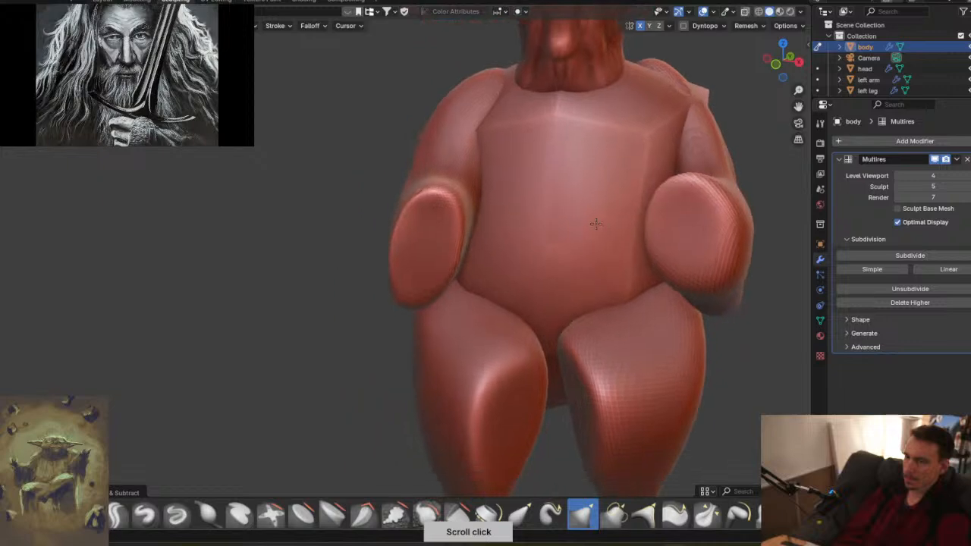
{"action": "mouse_move", "coordinate": [523, 459]}
{"action": "middle_mouse_down"}
{"action": "mouse_move", "coordinate": [520, 210]}
{"action": "mouse_move", "coordinate": [503, 321]}
{"action": "mouse_move", "coordinate": [397, 321]}
{"action": "mouse_move", "coordinate": [509, 278]}
{"action": "middle_mouse_up"}
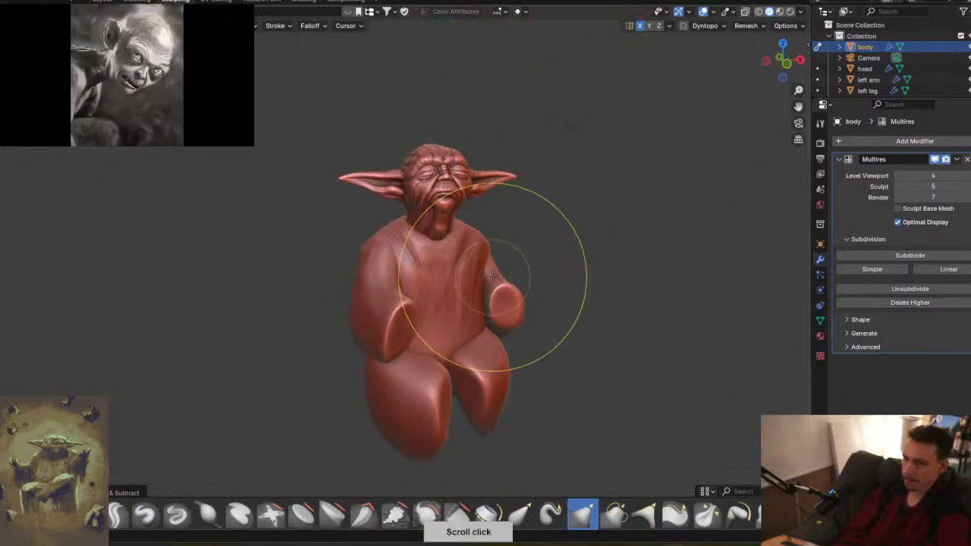
{"action": "mouse_move", "coordinate": [450, 278]}
{"action": "middle_mouse_down"}
{"action": "mouse_move", "coordinate": [531, 282]}
{"action": "mouse_move", "coordinate": [546, 308]}
{"action": "middle_mouse_up"}
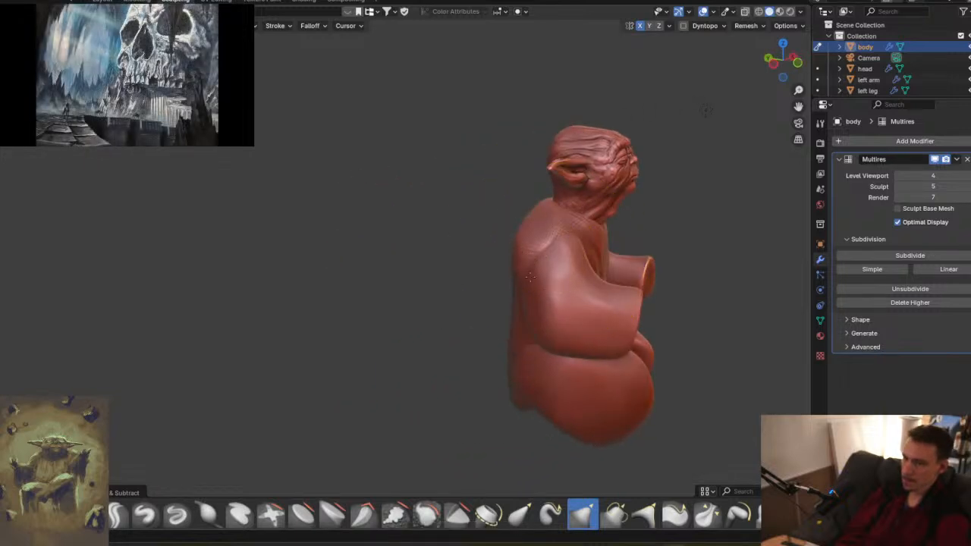
{"action": "mouse_move", "coordinate": [513, 275]}
{"action": "middle_mouse_down"}
{"action": "mouse_move", "coordinate": [613, 308]}
{"action": "mouse_move", "coordinate": [516, 312]}
{"action": "middle_mouse_up"}
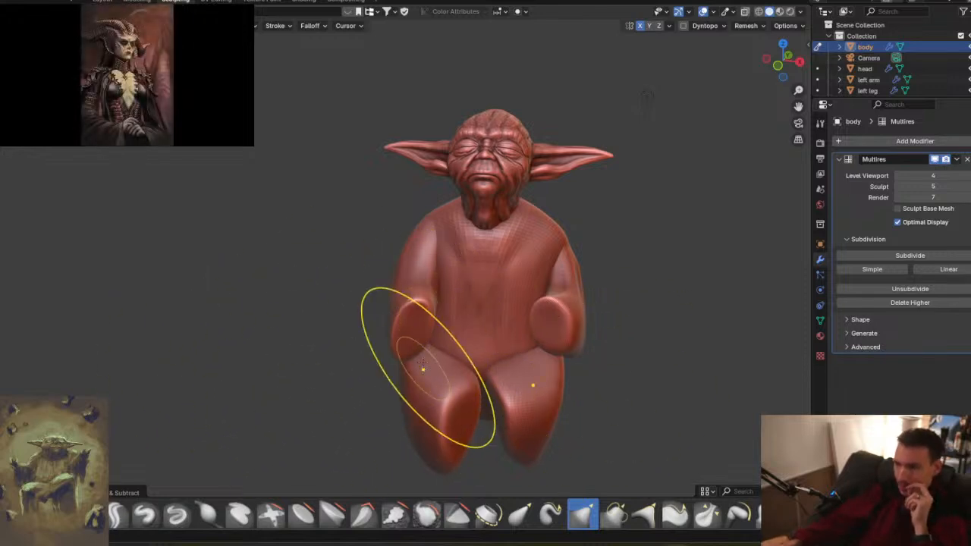
{"action": "left_click_drag", "start_coordinate": [429, 372], "coordinate": [550, 267]}
{"action": "mouse_move", "coordinate": [550, 267]}
{"action": "middle_mouse_down"}
{"action": "mouse_move", "coordinate": [210, 210]}
{"action": "mouse_move", "coordinate": [492, 144]}
{"action": "mouse_move", "coordinate": [364, 250]}
{"action": "mouse_move", "coordinate": [390, 302]}
{"action": "mouse_move", "coordinate": [260, 174]}
{"action": "mouse_move", "coordinate": [423, 329]}
{"action": "mouse_move", "coordinate": [455, 273]}
{"action": "mouse_move", "coordinate": [524, 412]}
{"action": "mouse_move", "coordinate": [470, 334]}
{"action": "middle_mouse_up"}
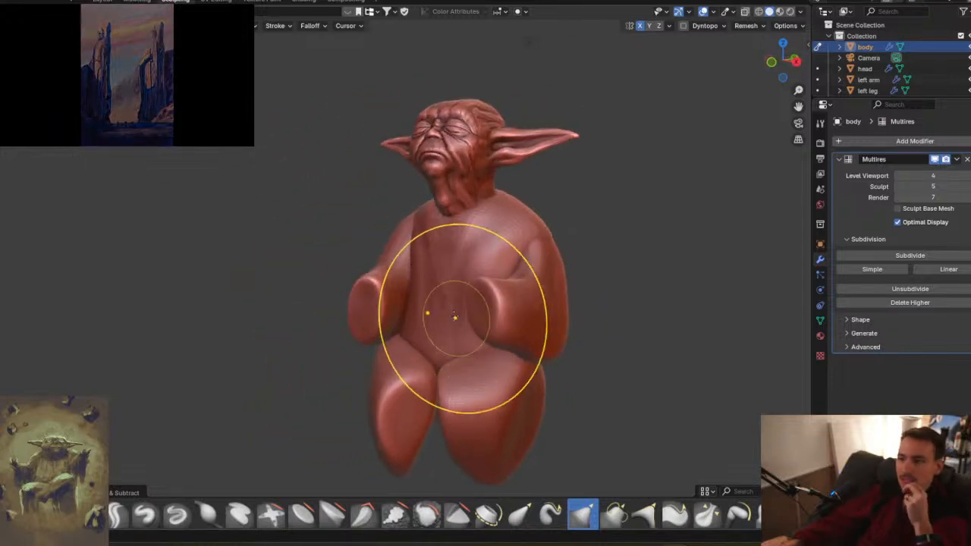
- Switch to the Layout workspace and select the body, both arms and both legs together
{"action": "left_click", "coordinate": [92, 2]}
{"action": "scroll", "coordinate": [383, 266], "scroll_direction": "up", "scroll_amount": 3}
{"action": "mouse_move", "coordinate": [430, 201]}
{"action": "middle_mouse_down"}
{"action": "mouse_move", "coordinate": [387, 201]}
{"action": "mouse_move", "coordinate": [385, 190]}
{"action": "mouse_move", "coordinate": [528, 324]}
{"action": "mouse_move", "coordinate": [457, 236]}
{"action": "middle_mouse_up"}
{"action": "scroll", "coordinate": [531, 318], "scroll_direction": "up", "scroll_amount": 1}
{"action": "left_click", "coordinate": [503, 245], "text": "shift"}
{"action": "left_click", "coordinate": [378, 248], "text": "shift"}
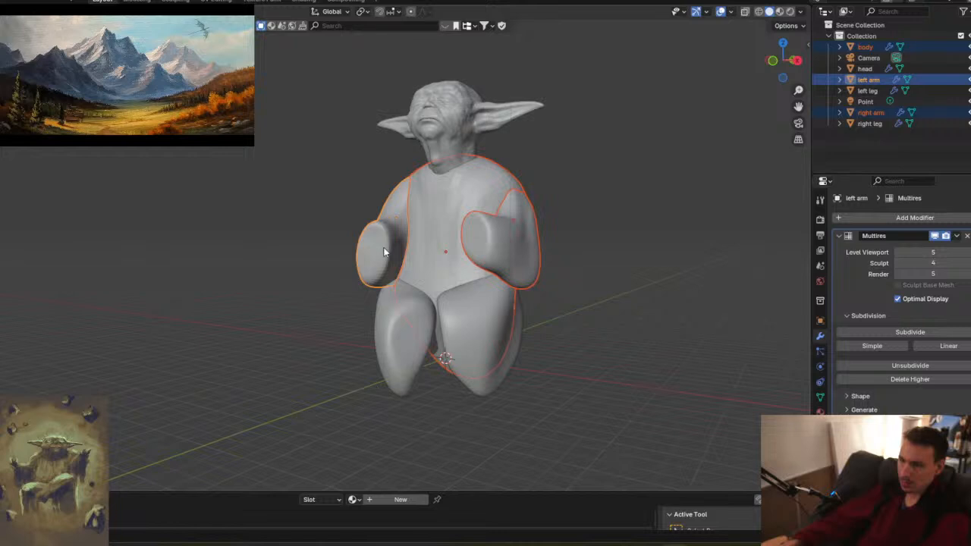
{"action": "left_click", "coordinate": [499, 322], "text": "shift"}
{"action": "left_click", "coordinate": [420, 342], "text": "shift"}
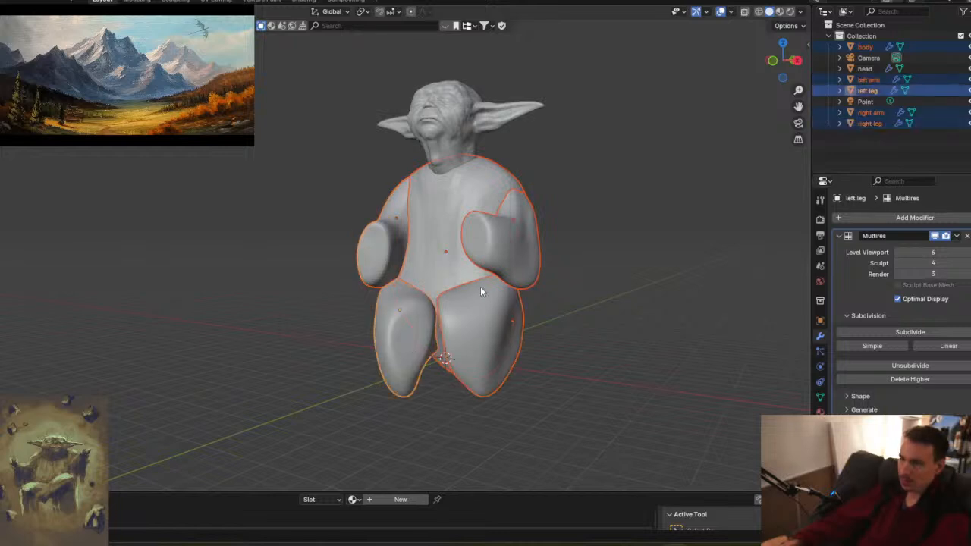
- Clear the group selection, then add a Boolean modifier to the right arm with the body as its target object
{"action": "middle_click_drag", "start_coordinate": [547, 243], "coordinate": [603, 274]}
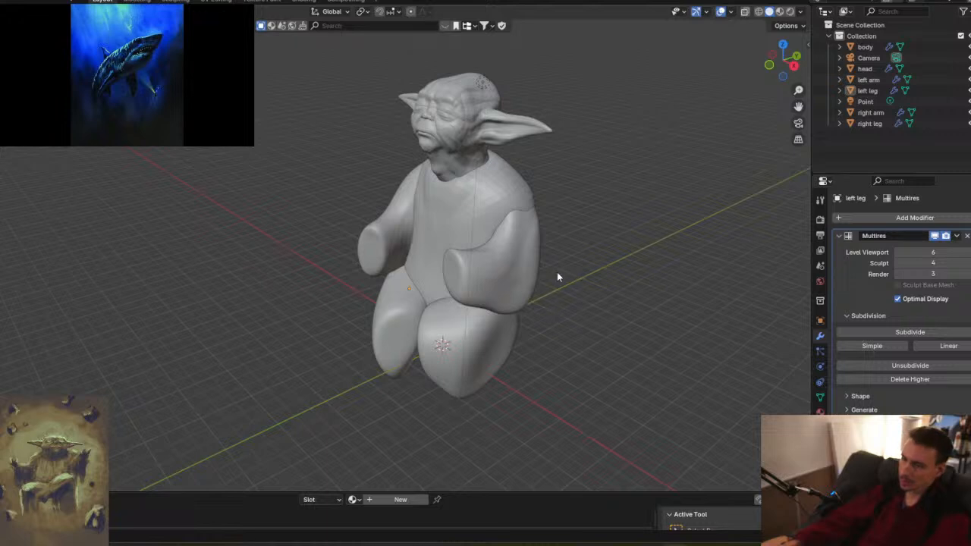
{"action": "left_click", "coordinate": [481, 205]}
{"action": "middle_click_drag", "start_coordinate": [503, 275], "coordinate": [573, 231]}
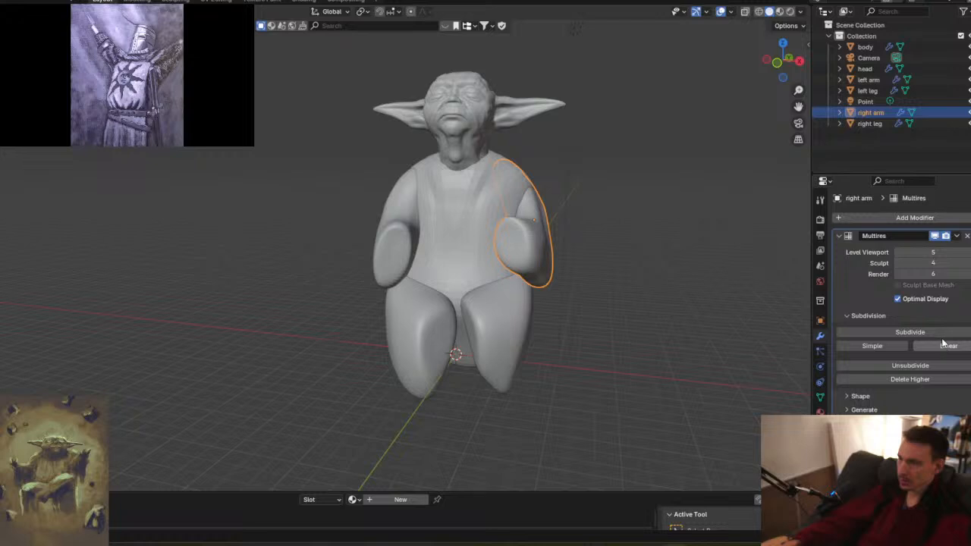
{"action": "left_click", "coordinate": [905, 219]}
{"action": "type", "text": "bool"}
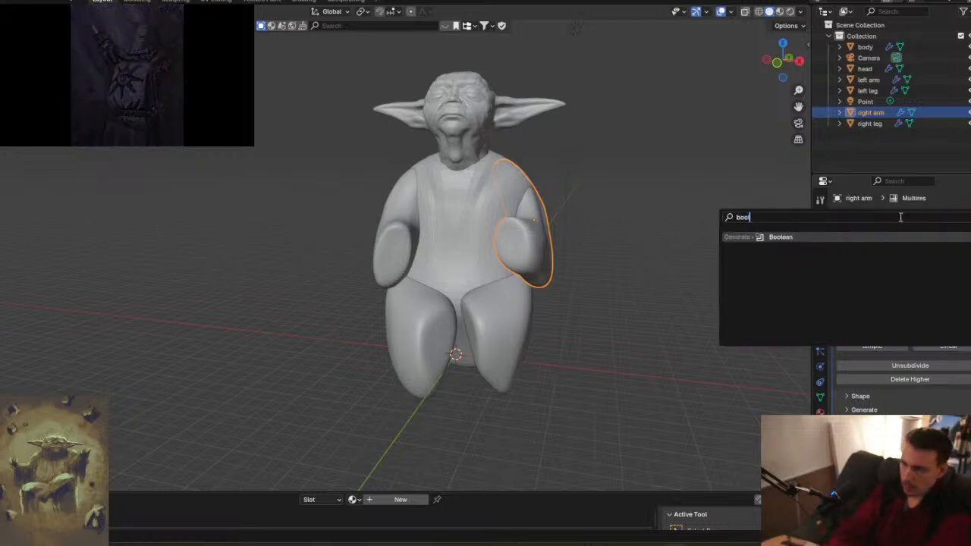
{"action": "key", "text": "Return"}
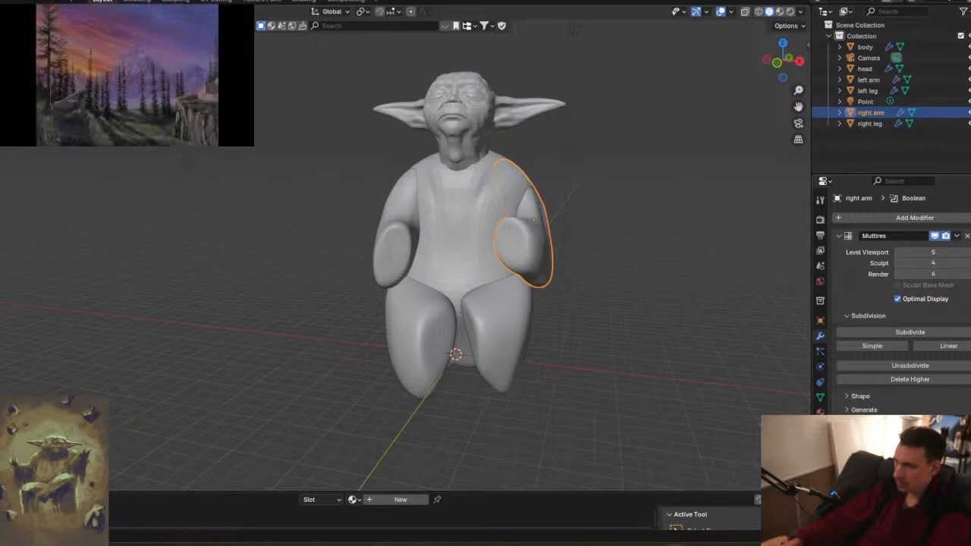
{"action": "left_click", "coordinate": [469, 211]}
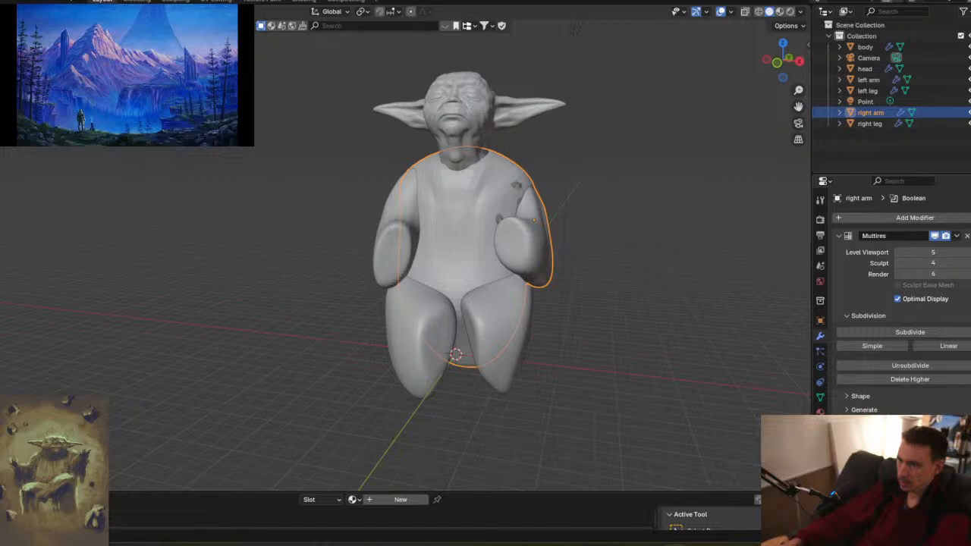
- Examine the back of the right shoulder where the Boolean merges the right arm with the body
{"action": "middle_click_drag", "start_coordinate": [625, 325], "coordinate": [507, 222]}
{"action": "scroll", "coordinate": [509, 203], "scroll_direction": "up", "scroll_amount": 5}
{"action": "middle_click_drag", "start_coordinate": [533, 178], "coordinate": [523, 269]}
{"action": "scroll", "coordinate": [489, 239], "scroll_direction": "up", "scroll_amount": 3}
{"action": "scroll", "coordinate": [489, 249], "scroll_direction": "down", "scroll_amount": 3}
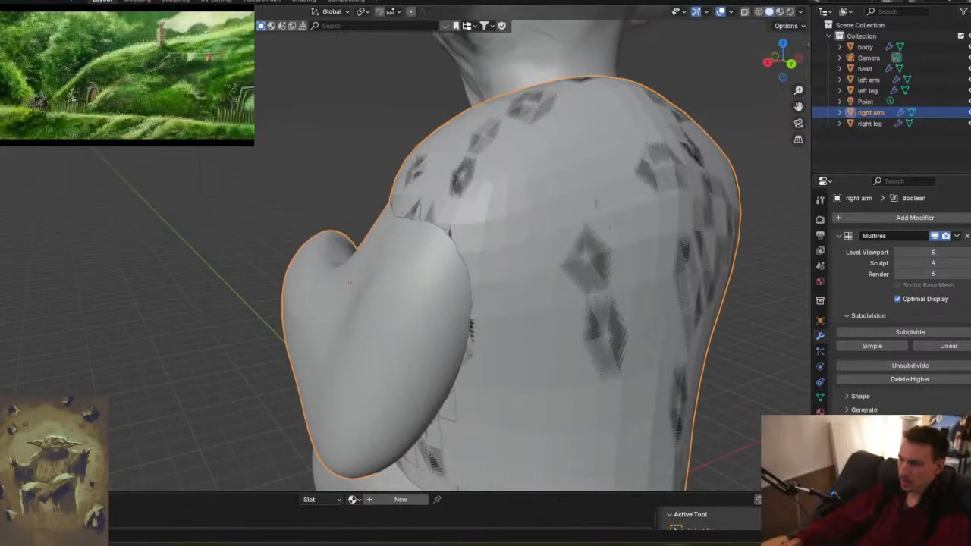
- Set the right arm's Boolean operation to Difference and check the arm from the front
{"action": "middle_click_drag", "start_coordinate": [477, 349], "coordinate": [705, 353]}
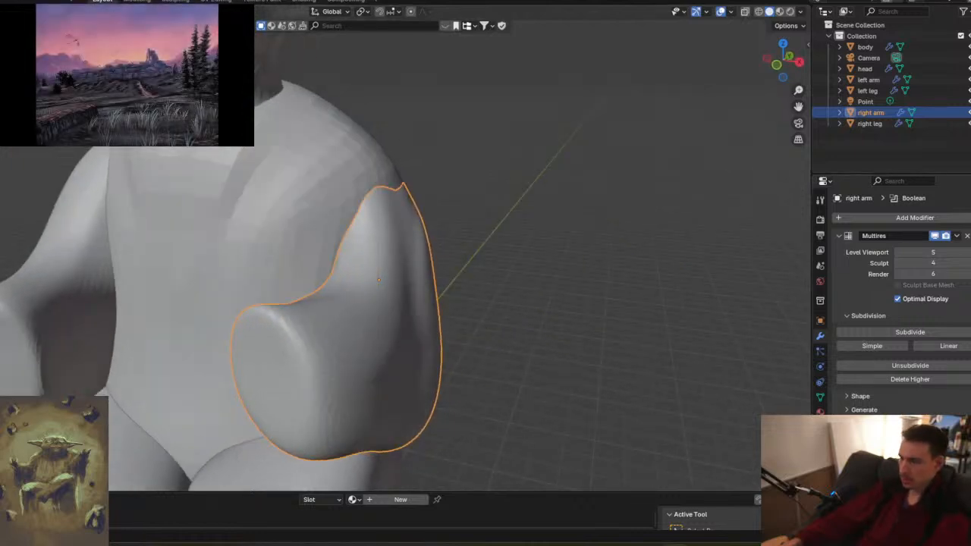
{"action": "scroll", "coordinate": [486, 330], "scroll_direction": "down", "scroll_amount": 3}
{"action": "middle_click_drag", "start_coordinate": [485, 334], "coordinate": [615, 349]}
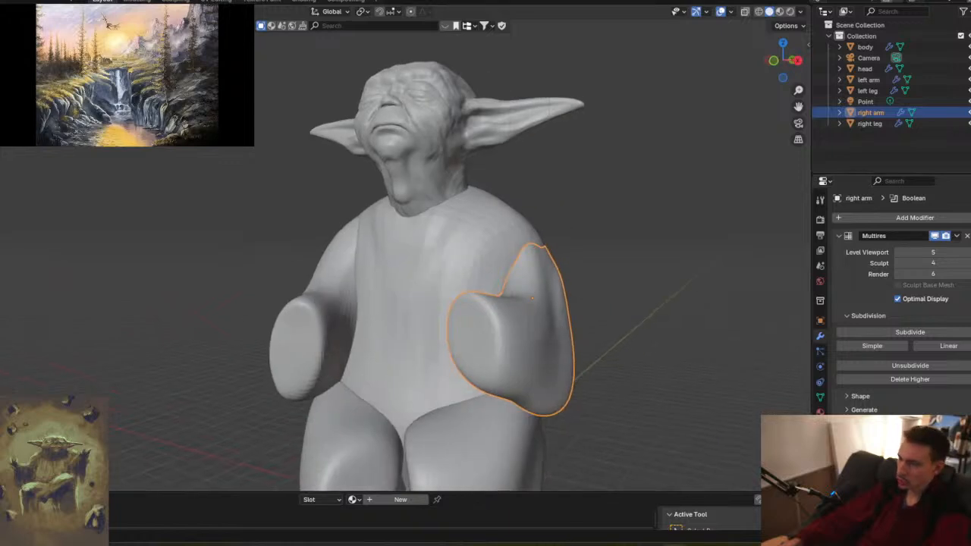
{"action": "scroll", "coordinate": [901, 304], "scroll_direction": "down", "scroll_amount": 2}
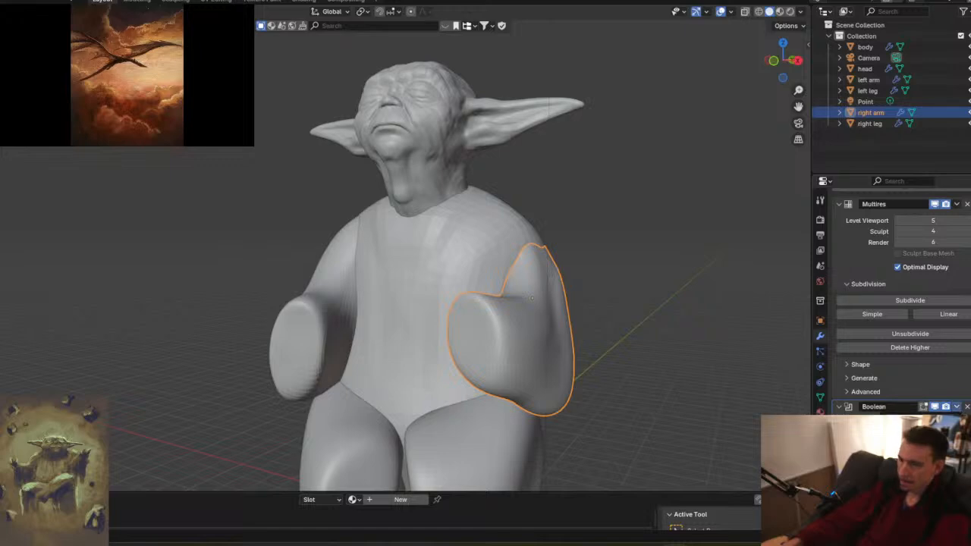
{"action": "left_click", "coordinate": [937, 422]}
{"action": "middle_click_drag", "start_coordinate": [647, 339], "coordinate": [544, 308]}
{"action": "key", "text": "ctrl+z"}
{"action": "scroll", "coordinate": [666, 339], "scroll_direction": "down", "scroll_amount": 2}
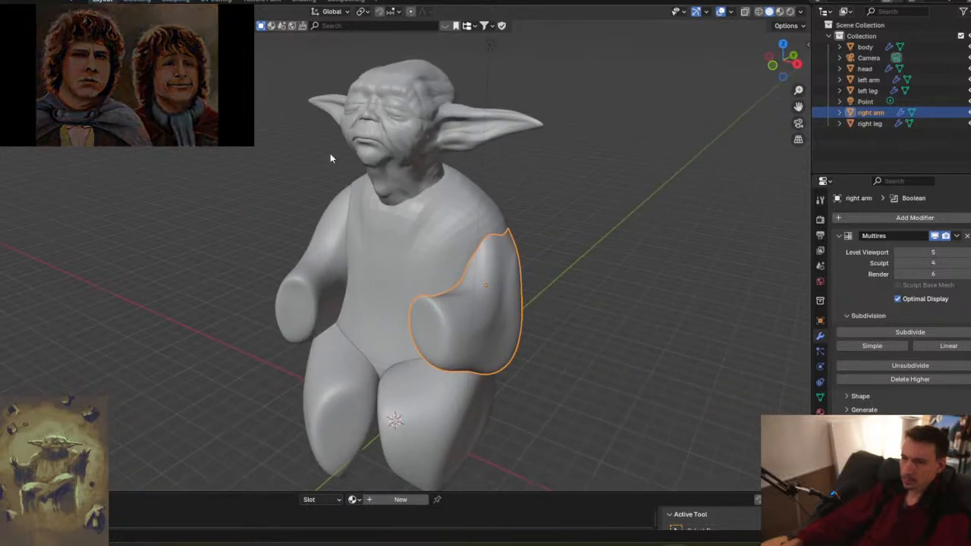
- Switch to the Sculpting workspace and examine the seam between the right arm and the shoulder, testing it with the Grab brush
{"action": "left_click", "coordinate": [175, 1]}
{"action": "middle_click_drag", "start_coordinate": [542, 238], "coordinate": [544, 289]}
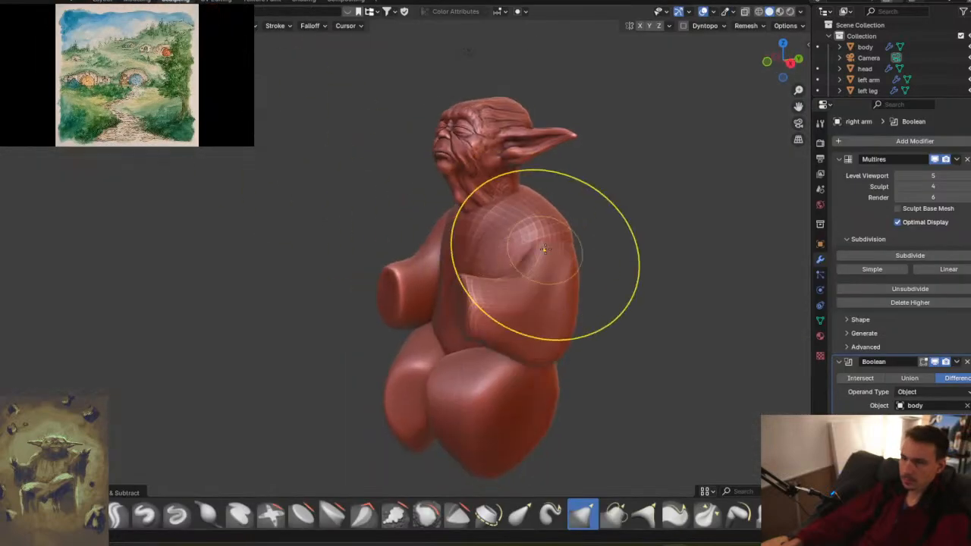
{"action": "scroll", "coordinate": [569, 266], "scroll_direction": "up", "scroll_amount": 5}
{"action": "middle_click_drag", "start_coordinate": [598, 241], "coordinate": [412, 250]}
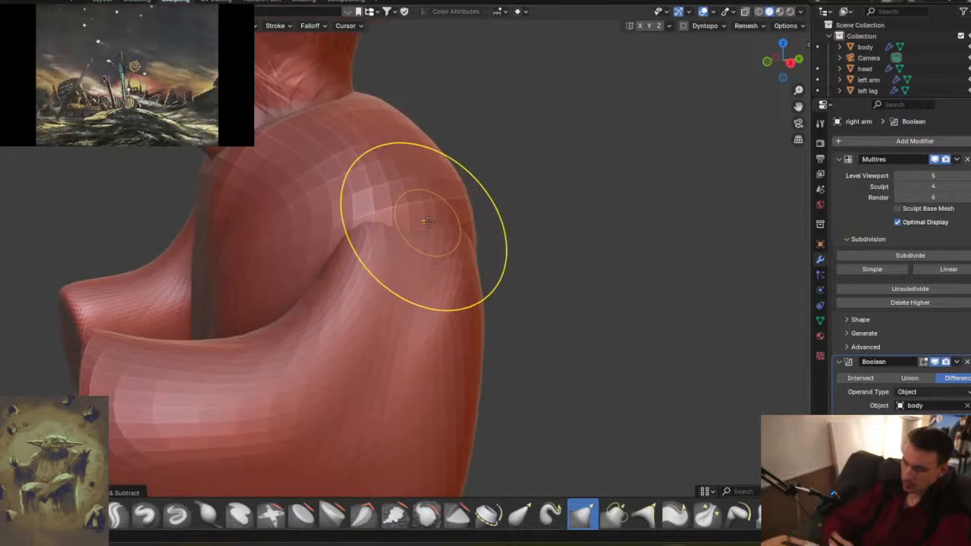
{"action": "mouse_move", "coordinate": [384, 275]}
{"action": "left_mouse_down"}
{"action": "mouse_move", "coordinate": [419, 284]}
{"action": "mouse_move", "coordinate": [408, 282]}
{"action": "left_mouse_up"}
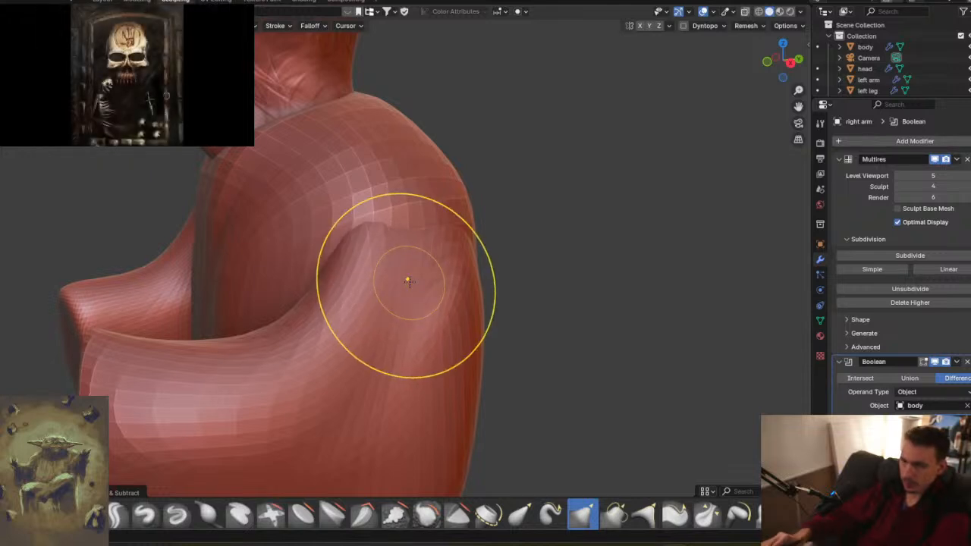
{"action": "middle_click_drag", "start_coordinate": [325, 301], "coordinate": [423, 270], "text": "alt"}
{"action": "scroll", "coordinate": [423, 270], "scroll_direction": "down", "scroll_amount": 7}
{"action": "scroll", "coordinate": [422, 270], "scroll_direction": "down", "scroll_amount": 1}
{"action": "middle_click_drag", "start_coordinate": [412, 303], "coordinate": [489, 282]}
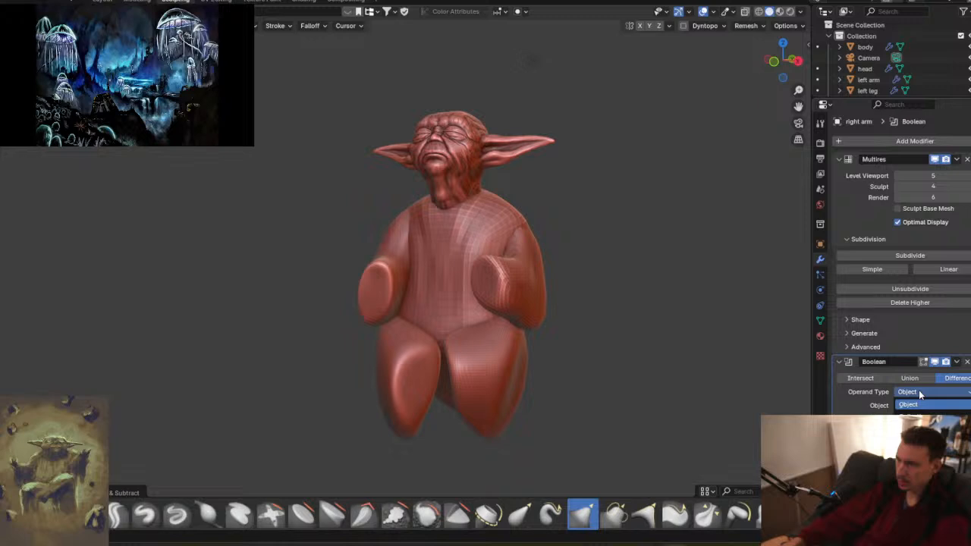
- Set the right arm's Boolean to Union and try applying it in the Layout workspace, then undo both changes
{"action": "left_click", "coordinate": [919, 390]}
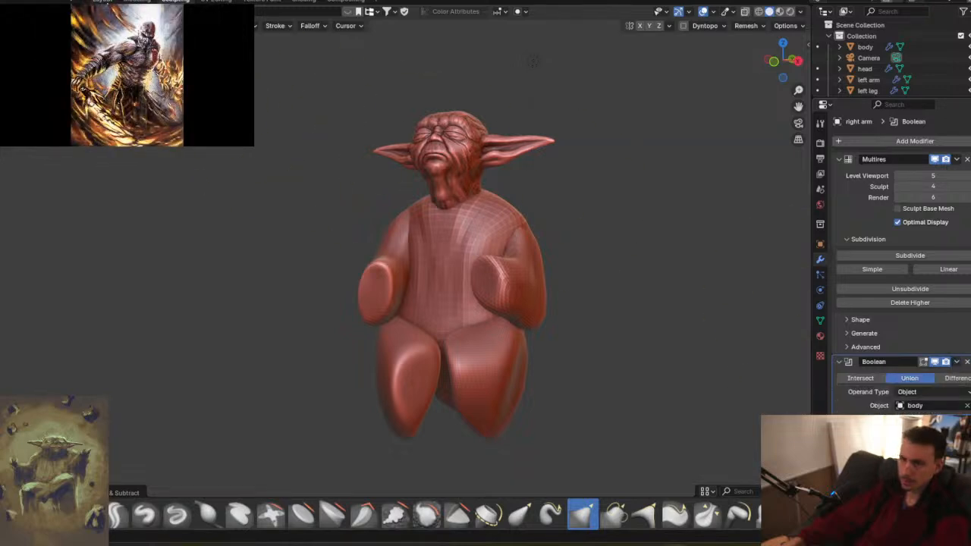
{"action": "left_click", "coordinate": [102, 2]}
{"action": "scroll", "coordinate": [536, 331], "scroll_direction": "up", "scroll_amount": 4}
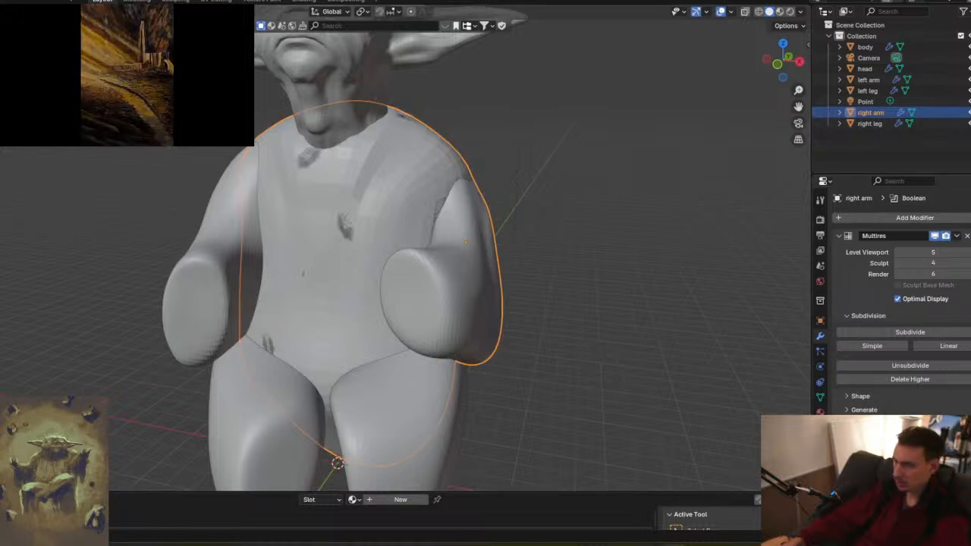
{"action": "scroll", "coordinate": [902, 304], "scroll_direction": "down", "scroll_amount": 1}
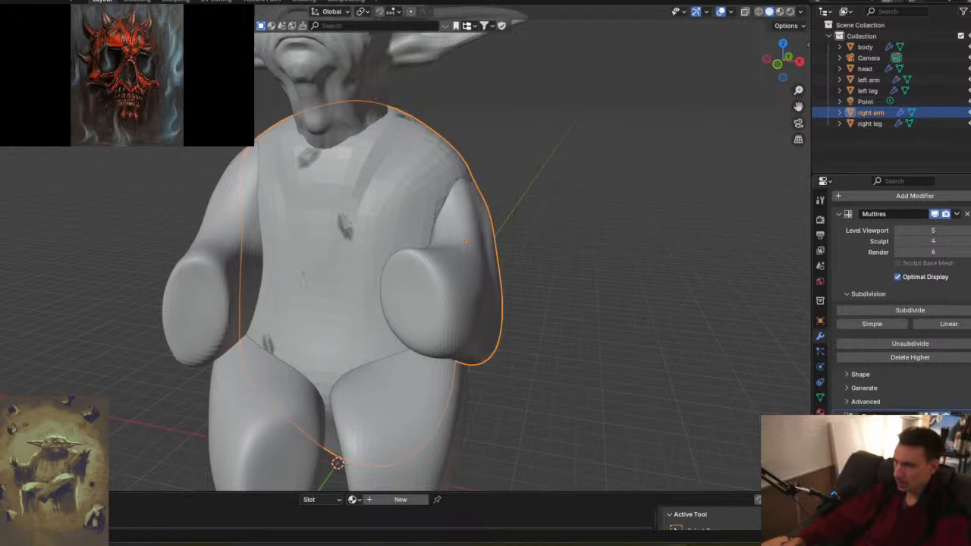
{"action": "key", "text": "ctrl+a"}
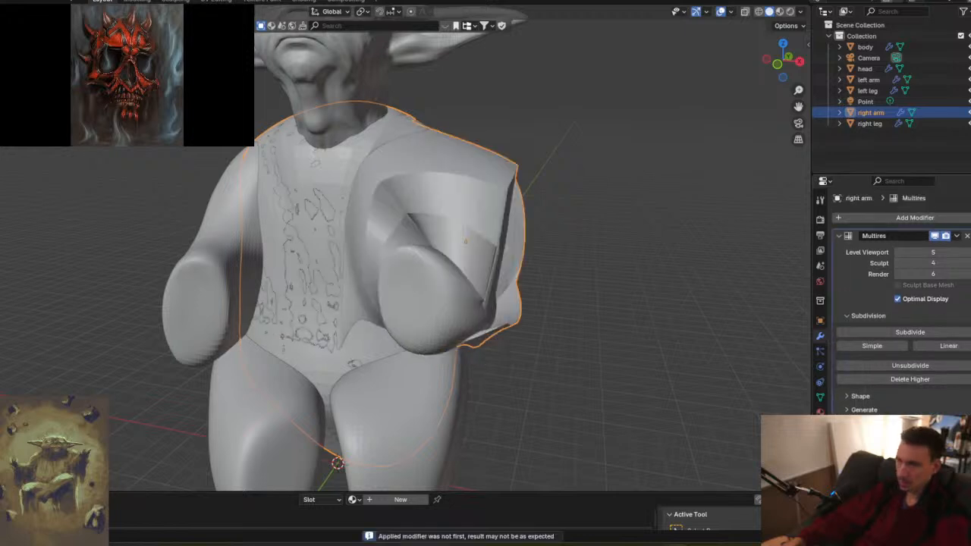
{"action": "middle_click_drag", "start_coordinate": [643, 359], "coordinate": [567, 365]}
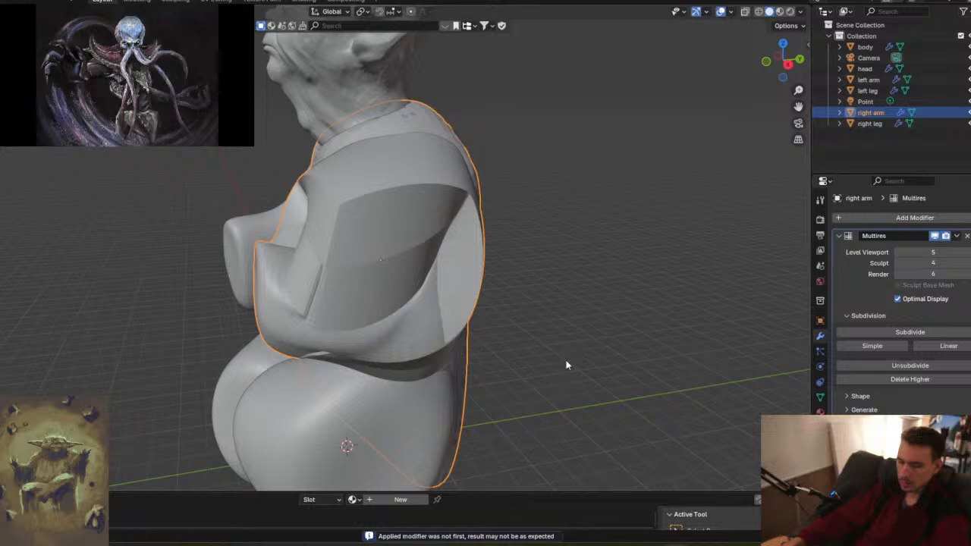
{"action": "key", "text": "ctrl+z"}
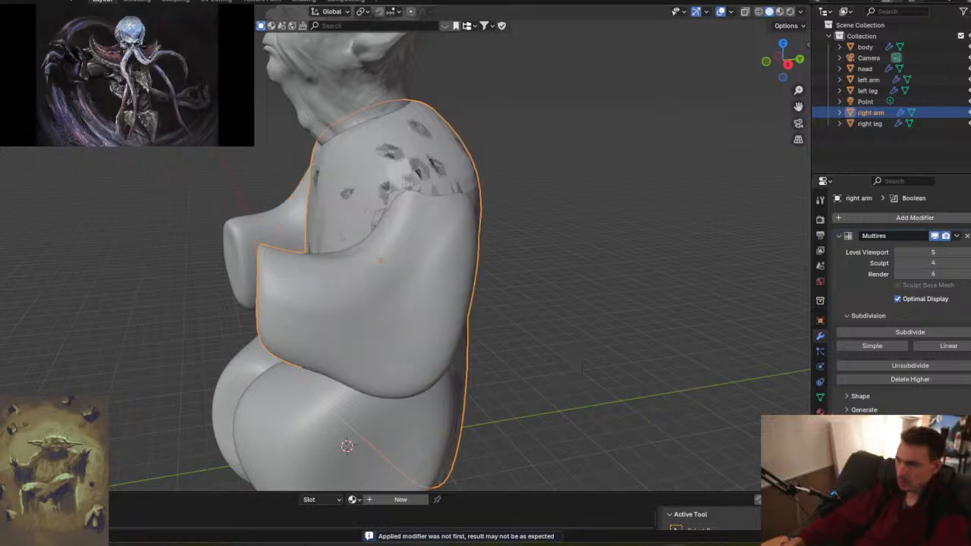
{"action": "key", "text": "ctrl+z"}
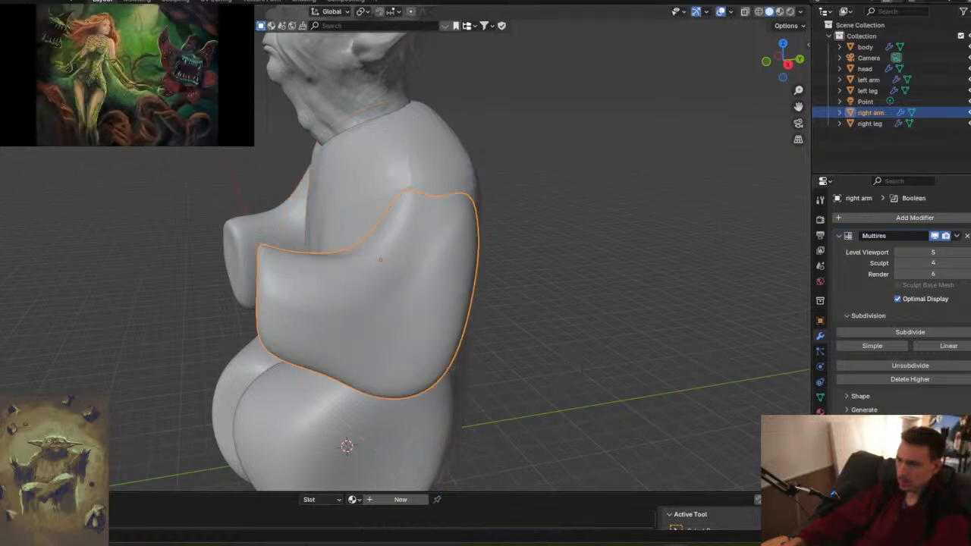
- Try applying the right arm's Boolean modifier as Difference and as Intersect, undoing each attempt
{"action": "key", "text": "ctrl+a"}
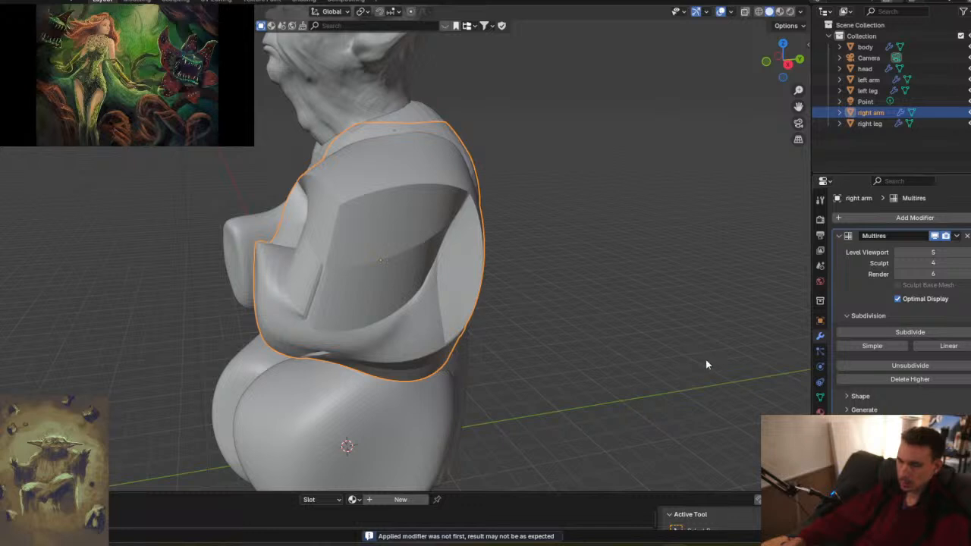
{"action": "key", "text": "ctrl+z"}
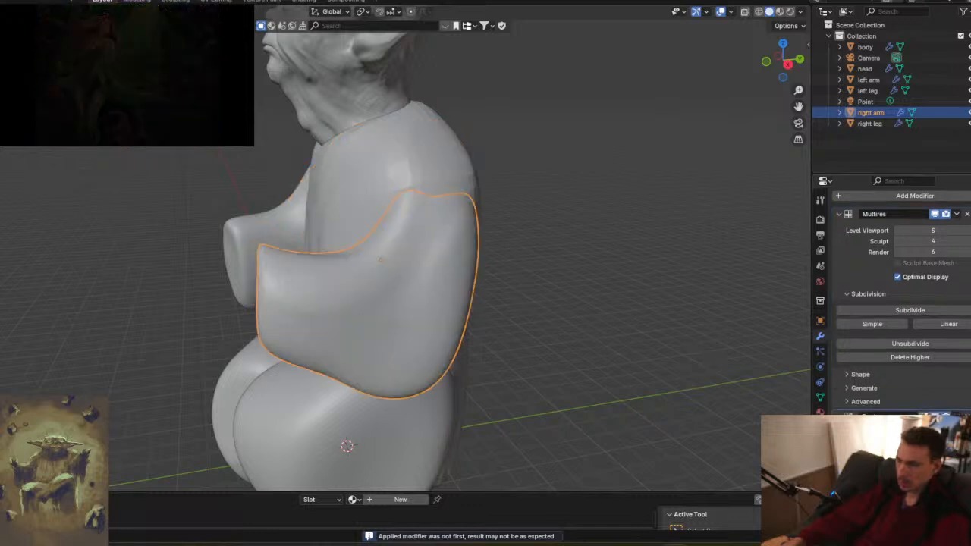
{"action": "key", "text": "ctrl+z"}
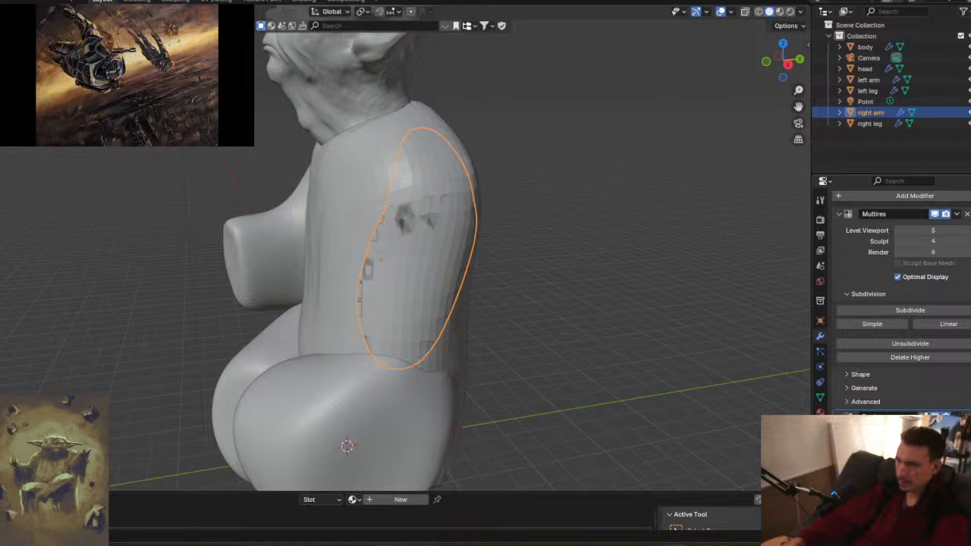
{"action": "key", "text": "ctrl+a"}
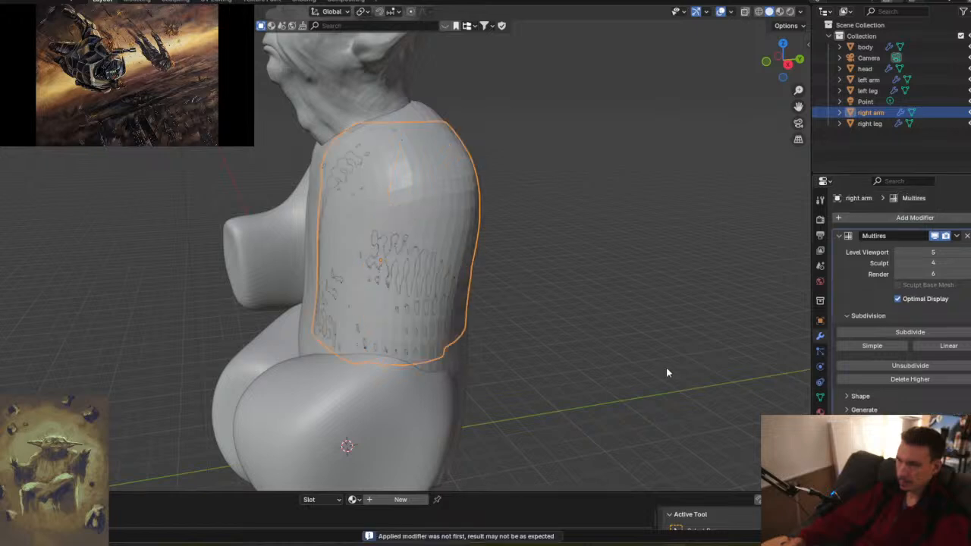
{"action": "middle_click_drag", "start_coordinate": [642, 363], "coordinate": [704, 361]}
{"action": "key", "text": "ctrl+z"}
{"action": "scroll", "coordinate": [660, 362], "scroll_direction": "down", "scroll_amount": 6}
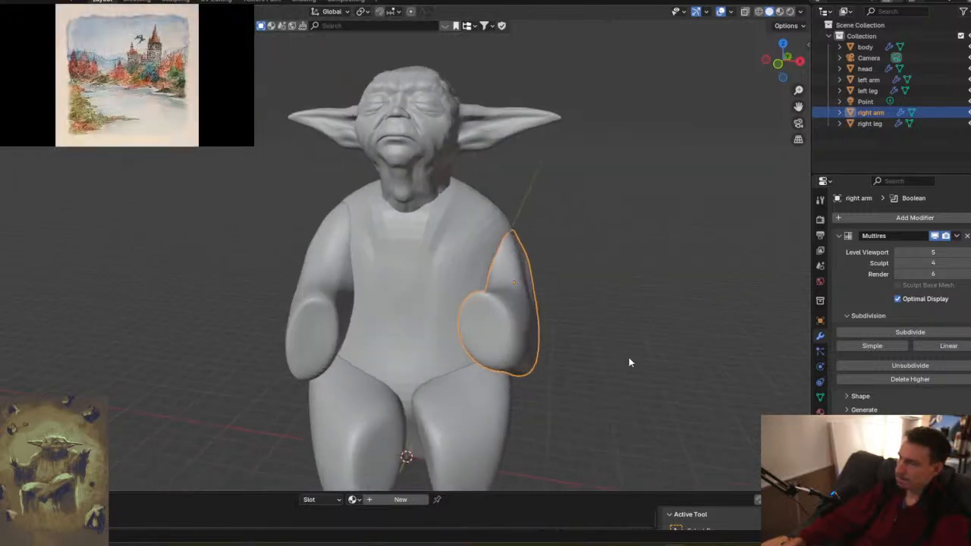
- Add the body to the right arm selection and join both into one object
{"action": "left_click", "coordinate": [478, 271], "text": "shift"}
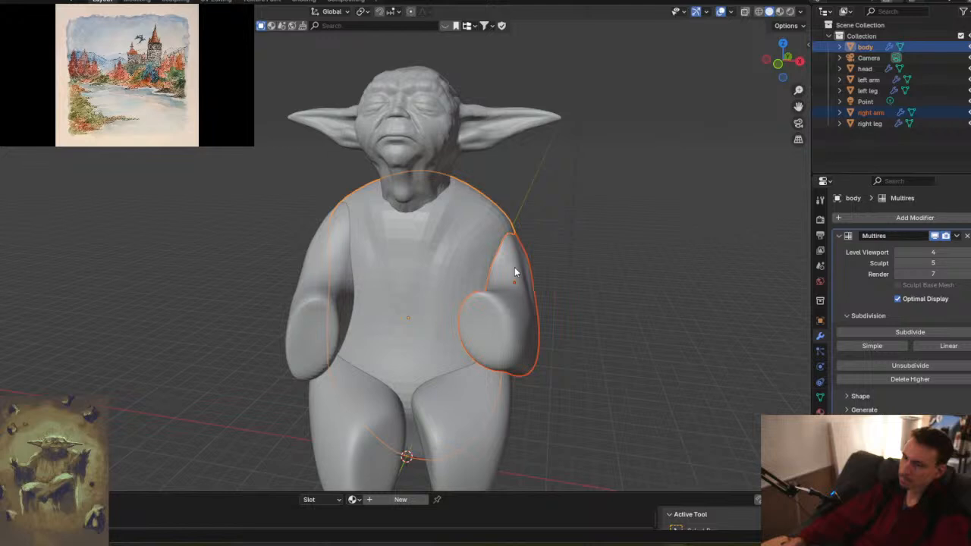
{"action": "right_click", "coordinate": [515, 267]}
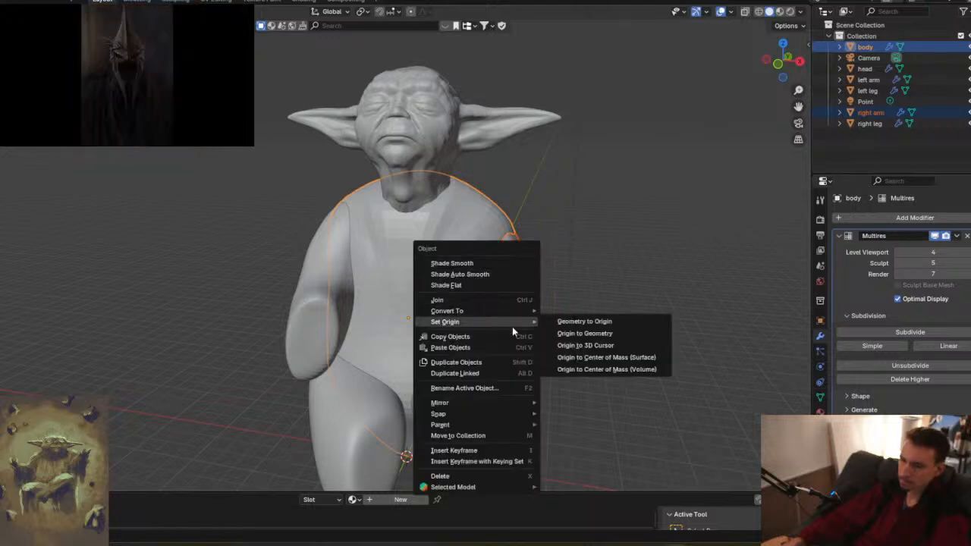
{"action": "mouse_move", "coordinate": [524, 427]}
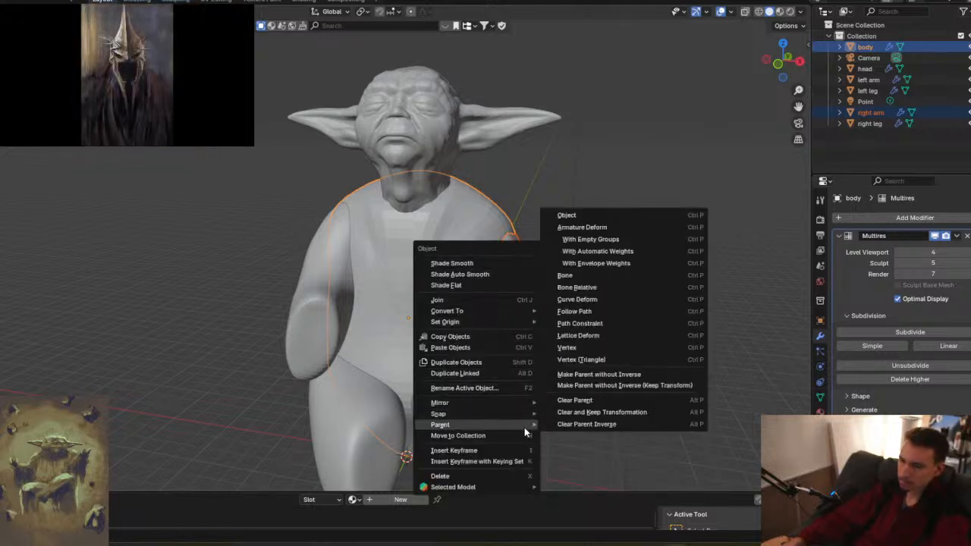
{"action": "left_click", "coordinate": [507, 300]}
{"action": "middle_click_drag", "start_coordinate": [507, 299], "coordinate": [481, 257]}
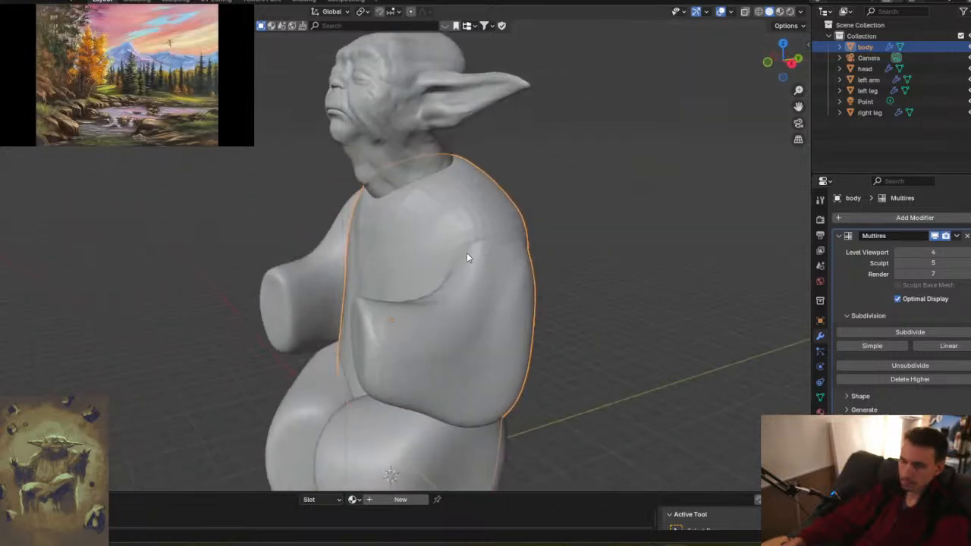
- In the Sculpting workspace, pull the top of the right arm up over the shoulder seam with the Grab brush
{"action": "left_click", "coordinate": [176, 1]}
{"action": "scroll", "coordinate": [526, 241], "scroll_direction": "up", "scroll_amount": 5}
{"action": "middle_click_drag", "start_coordinate": [542, 218], "coordinate": [491, 239]}
{"action": "scroll", "coordinate": [483, 249], "scroll_direction": "up", "scroll_amount": 2}
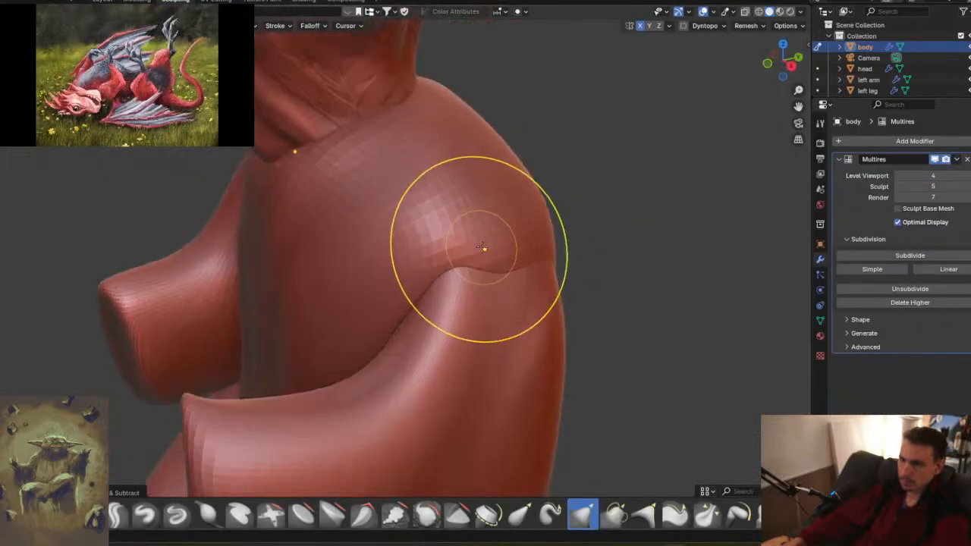
{"action": "left_click_drag", "start_coordinate": [481, 274], "coordinate": [497, 245]}
{"action": "left_click_drag", "start_coordinate": [560, 257], "coordinate": [553, 243]}
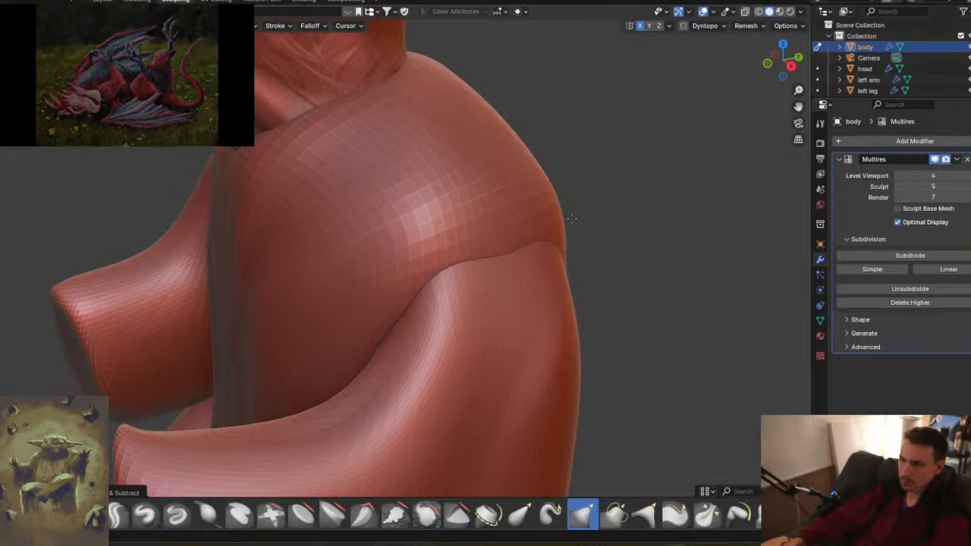
{"action": "left_click_drag", "start_coordinate": [426, 277], "coordinate": [416, 262]}
{"action": "left_click_drag", "start_coordinate": [380, 303], "coordinate": [368, 291]}
{"action": "mouse_move", "coordinate": [465, 260]}
{"action": "left_mouse_down"}
{"action": "mouse_move", "coordinate": [464, 244]}
{"action": "mouse_move", "coordinate": [443, 242]}
{"action": "left_mouse_up"}
{"action": "left_click_drag", "start_coordinate": [422, 274], "coordinate": [417, 263]}
{"action": "left_click_drag", "start_coordinate": [446, 206], "coordinate": [446, 211]}
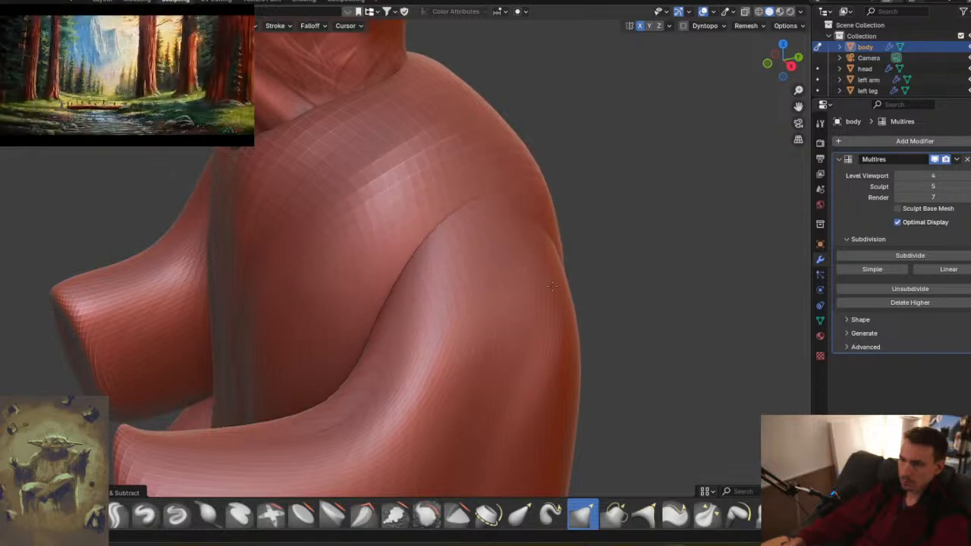
- Examine the joined arm and torso from behind, looking closely at the back of the shoulder
{"action": "middle_click_drag", "start_coordinate": [450, 263], "coordinate": [529, 236]}
{"action": "scroll", "coordinate": [466, 250], "scroll_direction": "down", "scroll_amount": 6}
{"action": "mouse_move", "coordinate": [487, 212]}
{"action": "middle_mouse_down"}
{"action": "mouse_move", "coordinate": [494, 249]}
{"action": "mouse_move", "coordinate": [451, 268]}
{"action": "mouse_move", "coordinate": [466, 293]}
{"action": "mouse_move", "coordinate": [425, 278]}
{"action": "mouse_move", "coordinate": [371, 231]}
{"action": "mouse_move", "coordinate": [520, 329]}
{"action": "mouse_move", "coordinate": [451, 296]}
{"action": "mouse_move", "coordinate": [450, 304]}
{"action": "middle_mouse_up"}
{"action": "scroll", "coordinate": [371, 232], "scroll_direction": "up", "scroll_amount": 3}
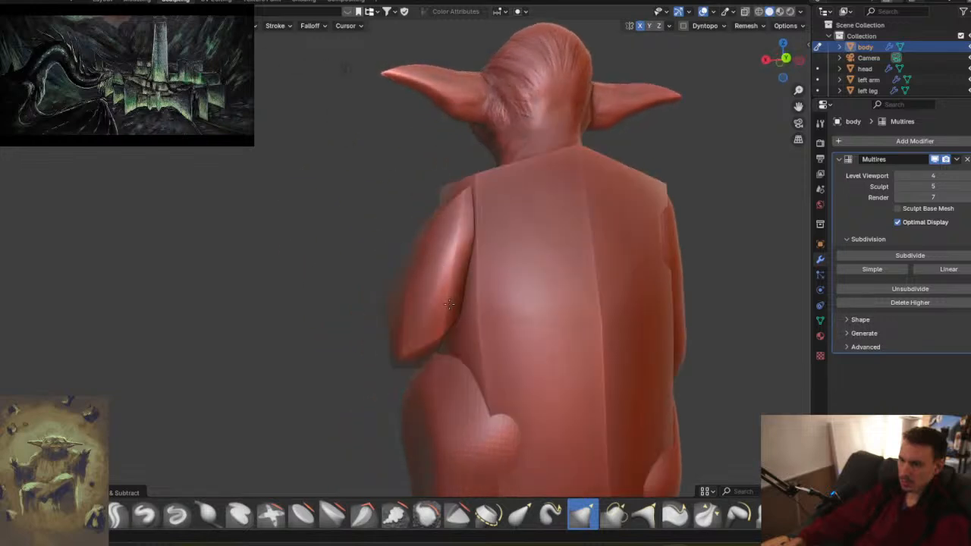
{"action": "scroll", "coordinate": [453, 262], "scroll_direction": "up", "scroll_amount": 5}
{"action": "scroll", "coordinate": [453, 258], "scroll_direction": "down", "scroll_amount": 3}
{"action": "scroll", "coordinate": [453, 258], "scroll_direction": "up", "scroll_amount": 3}
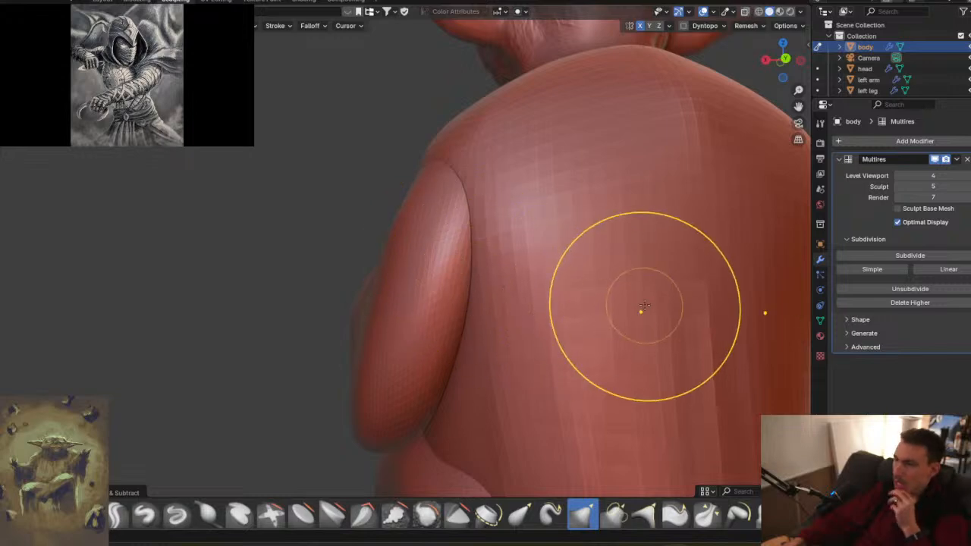
- Return to the Layout workspace and undo the join so the right arm and body are separate objects again
{"action": "left_click", "coordinate": [90, 3]}
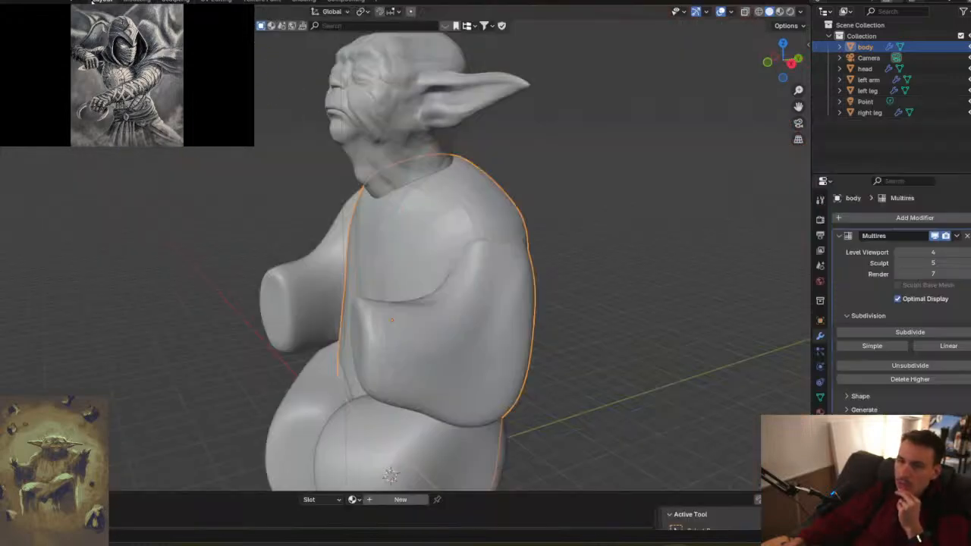
{"action": "middle_click_drag", "start_coordinate": [566, 305], "coordinate": [597, 311]}
{"action": "scroll", "coordinate": [614, 295], "scroll_direction": "down", "scroll_amount": 3}
{"action": "scroll", "coordinate": [596, 312], "scroll_direction": "up", "scroll_amount": 1}
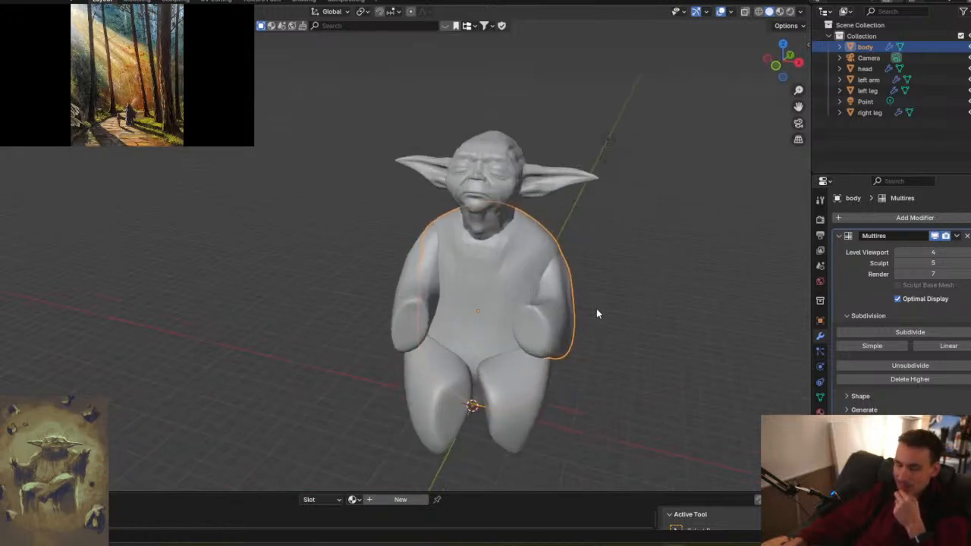
{"action": "key", "text": "ctrl+Tab"}
{"action": "key", "text": "ctrl+Tab"}
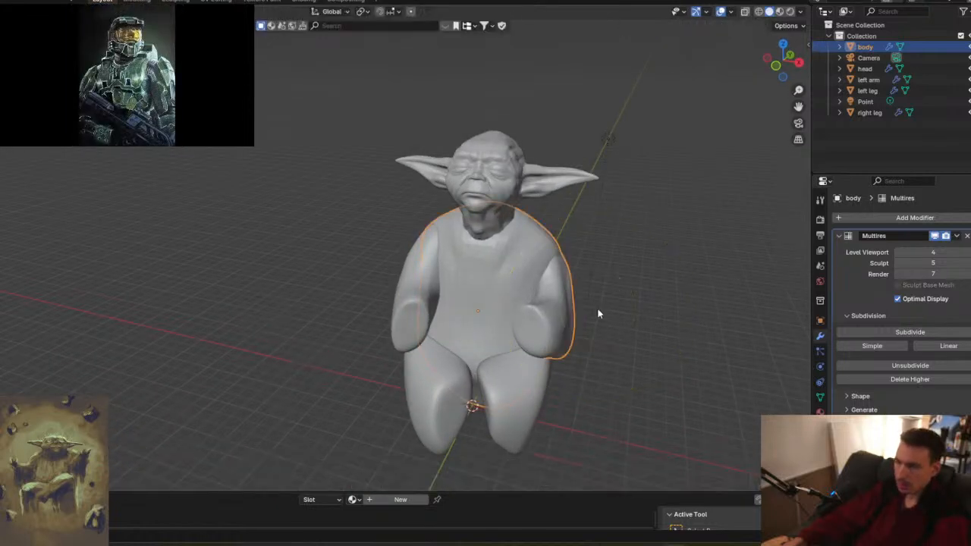
{"action": "key", "text": "ctrl+z"}
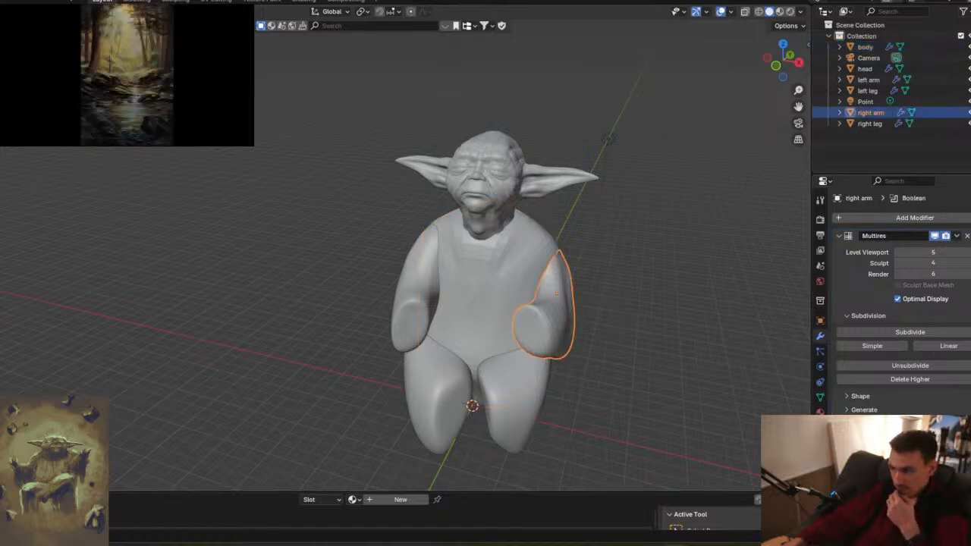
{"action": "left_click_drag", "start_coordinate": [967, 448], "coordinate": [966, 238]}
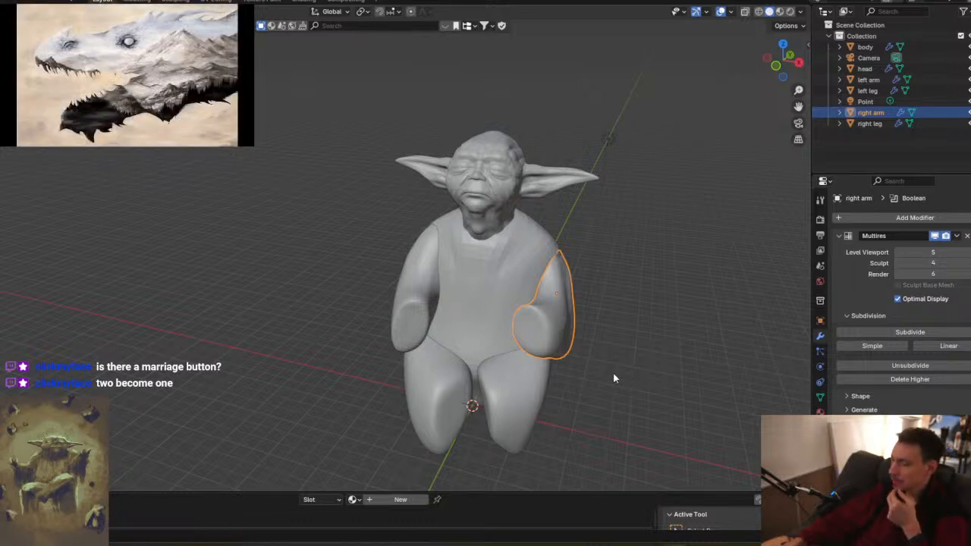
- Select the right arm together with the body and join them into one object
{"action": "scroll", "coordinate": [561, 331], "scroll_direction": "up", "scroll_amount": 2}
{"action": "mouse_move", "coordinate": [566, 283]}
{"action": "middle_mouse_down"}
{"action": "mouse_move", "coordinate": [542, 293]}
{"action": "mouse_move", "coordinate": [525, 238]}
{"action": "mouse_move", "coordinate": [578, 264]}
{"action": "middle_mouse_up"}
{"action": "left_click", "coordinate": [563, 256]}
{"action": "left_click", "coordinate": [563, 258], "text": "shift"}
{"action": "right_click", "coordinate": [550, 262]}
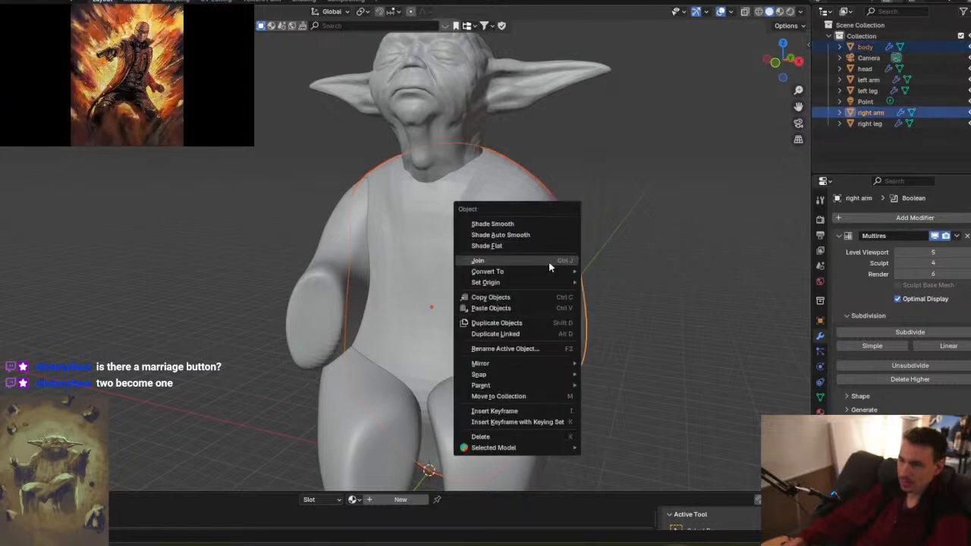
{"action": "left_click", "coordinate": [551, 262]}
{"action": "middle_click_drag", "start_coordinate": [577, 285], "coordinate": [539, 287]}
- Hide and reveal the joined object to check which parts it includes, and undo the join
{"action": "left_click", "coordinate": [969, 102]}
{"action": "left_click", "coordinate": [970, 102]}
{"action": "left_click", "coordinate": [969, 102]}
{"action": "left_click", "coordinate": [970, 102]}
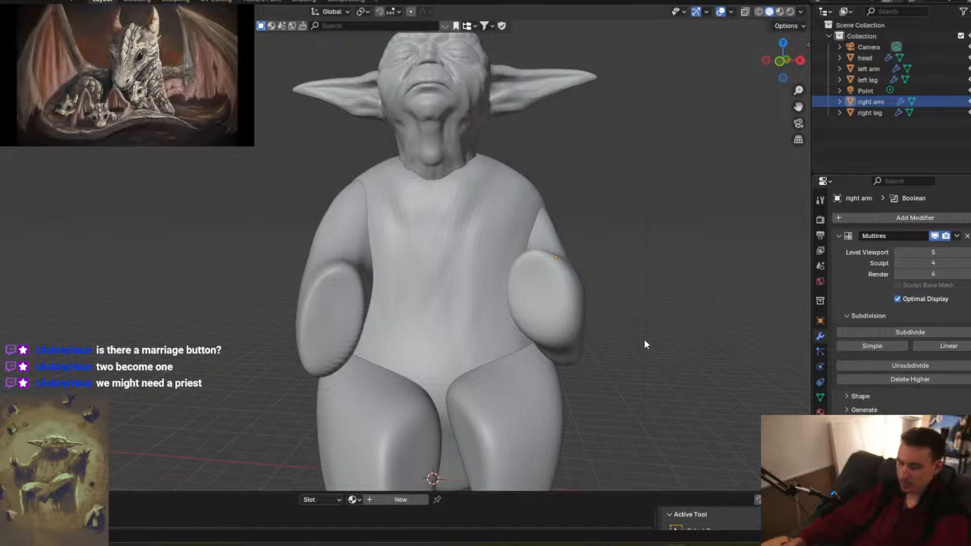
{"action": "key", "text": "h"}
{"action": "key", "text": "alt+h"}
{"action": "key", "text": "h"}
{"action": "key", "text": "alt+h"}
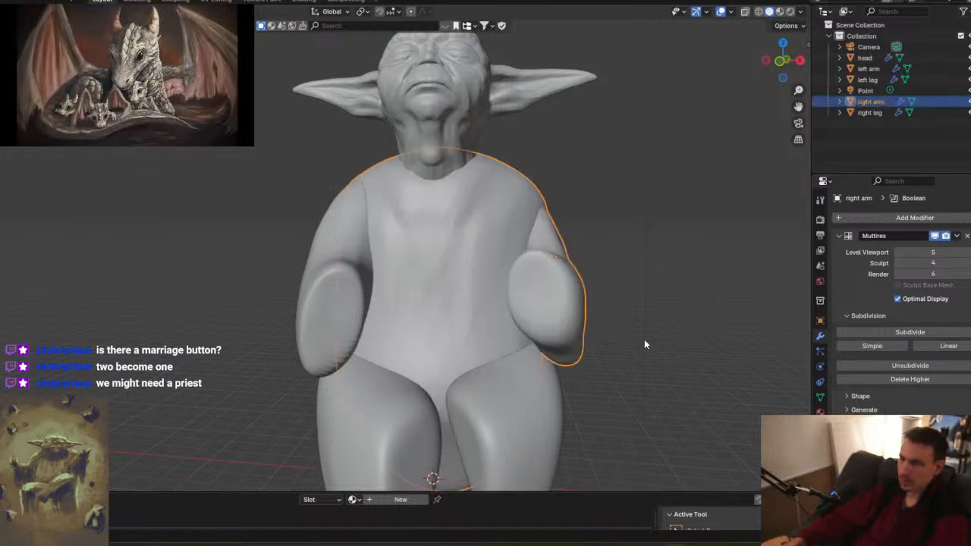
{"action": "key", "text": "ctrl+z"}
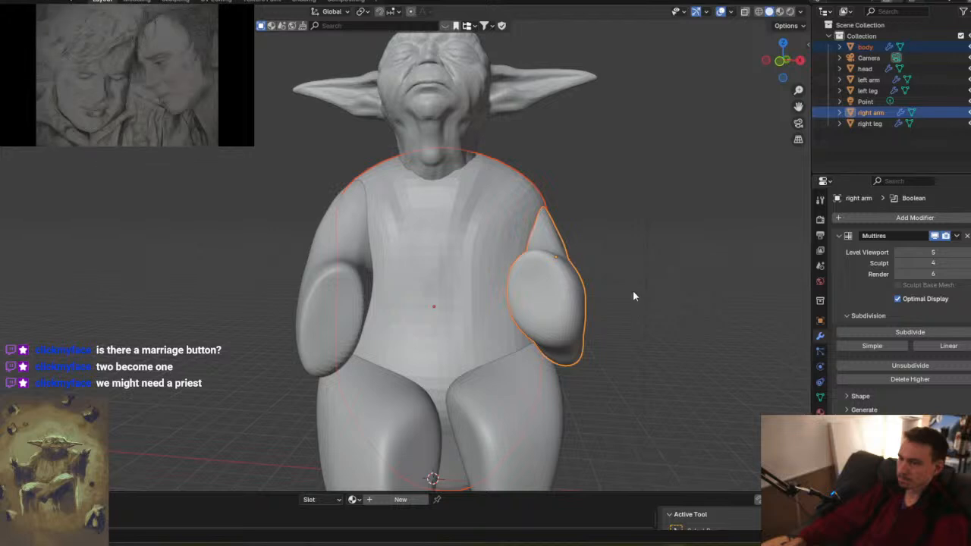
{"action": "left_click", "coordinate": [629, 258]}
- Examine the seams between the right arm and the torso from the front and the side
{"action": "middle_click_drag", "start_coordinate": [635, 260], "coordinate": [584, 310]}
{"action": "scroll", "coordinate": [540, 253], "scroll_direction": "down", "scroll_amount": 2}
{"action": "scroll", "coordinate": [535, 236], "scroll_direction": "up", "scroll_amount": 4}
{"action": "scroll", "coordinate": [663, 308], "scroll_direction": "up", "scroll_amount": 3}
{"action": "scroll", "coordinate": [665, 309], "scroll_direction": "down", "scroll_amount": 3}
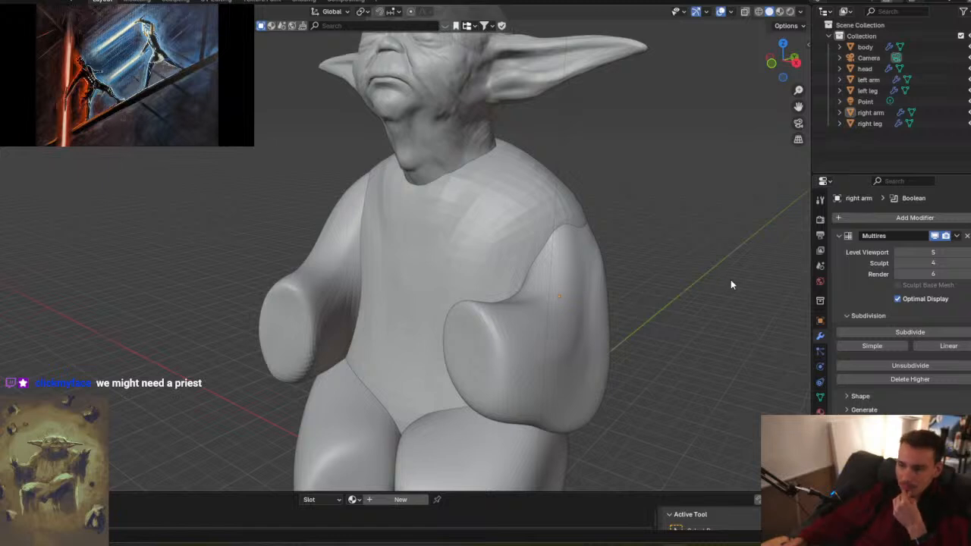
{"action": "scroll", "coordinate": [731, 281], "scroll_direction": "down", "scroll_amount": 3}
{"action": "middle_click_drag", "start_coordinate": [732, 280], "coordinate": [684, 283]}
{"action": "scroll", "coordinate": [683, 284], "scroll_direction": "up", "scroll_amount": 5}
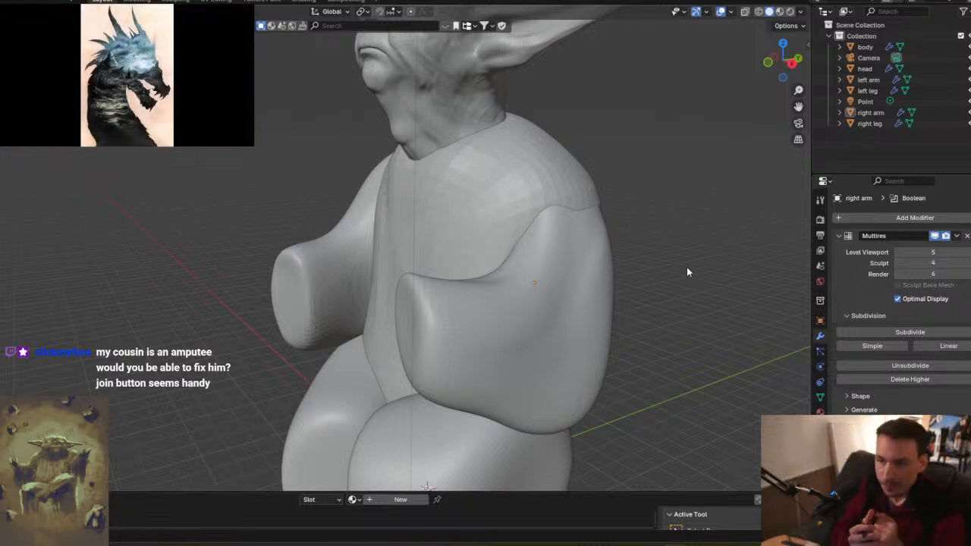
{"action": "scroll", "coordinate": [622, 262], "scroll_direction": "down", "scroll_amount": 3}
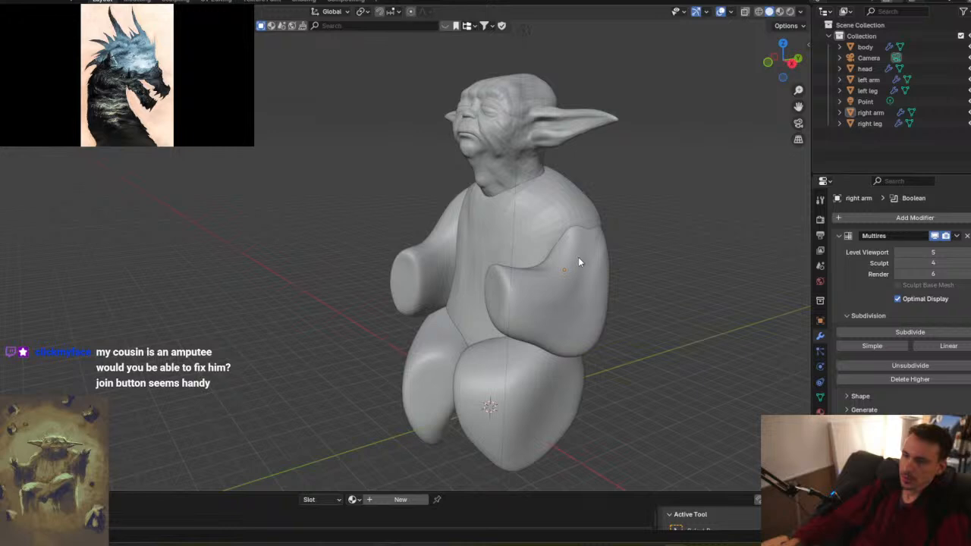
{"action": "middle_click_drag", "start_coordinate": [510, 220], "coordinate": [433, 223]}
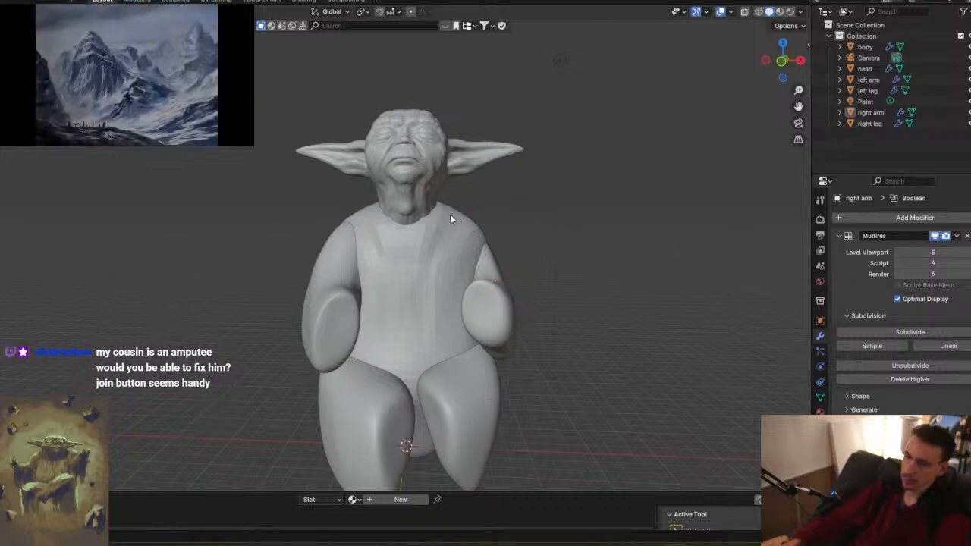
{"action": "scroll", "coordinate": [449, 218], "scroll_direction": "up", "scroll_amount": 3}
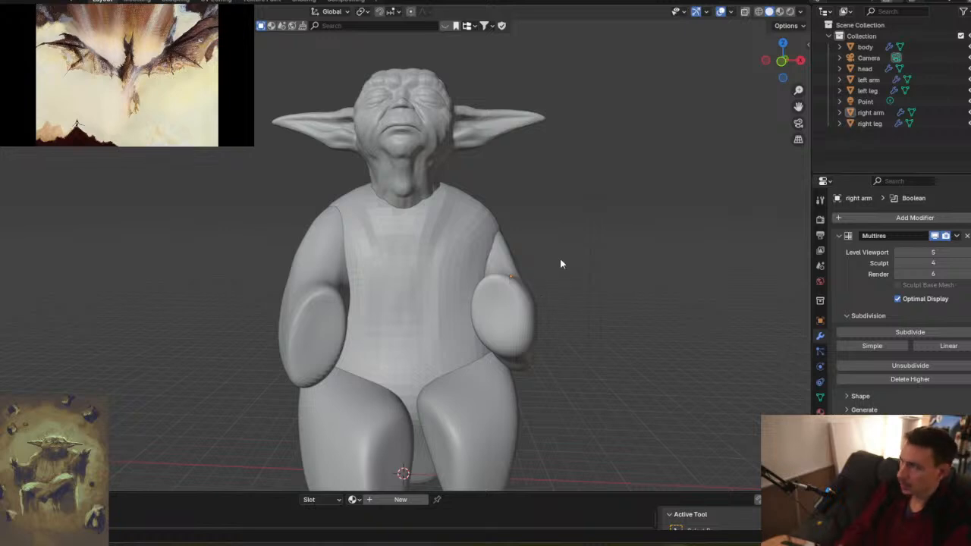
{"action": "mouse_move", "coordinate": [562, 250]}
{"action": "middle_mouse_down"}
{"action": "mouse_move", "coordinate": [570, 243]}
{"action": "mouse_move", "coordinate": [560, 269]}
{"action": "mouse_move", "coordinate": [531, 286]}
{"action": "middle_mouse_up"}
{"action": "scroll", "coordinate": [562, 281], "scroll_direction": "up", "scroll_amount": 2}
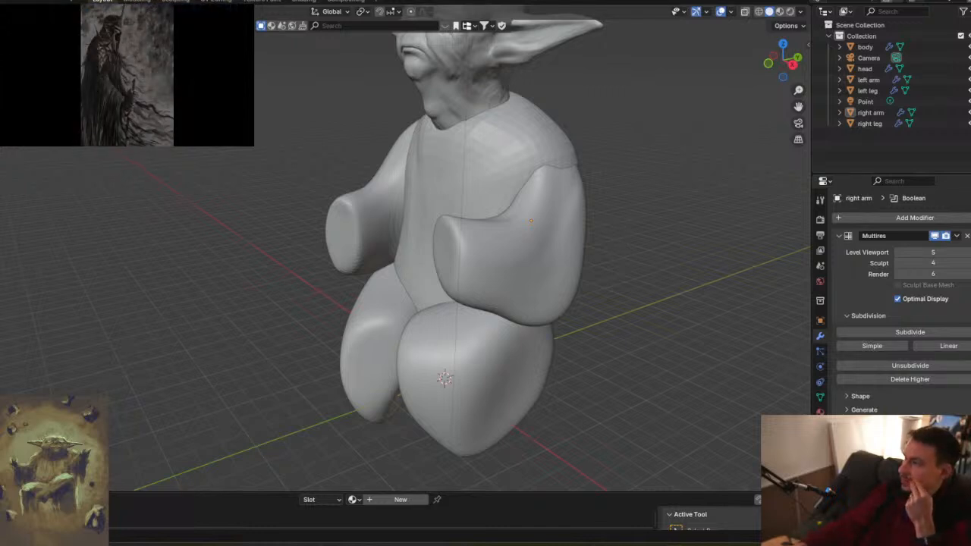
- Switch to the Chrome browser and search the web for "can i boolean two meshes together with a multires modifier"
{"action": "key", "text": "alt+Tab"}
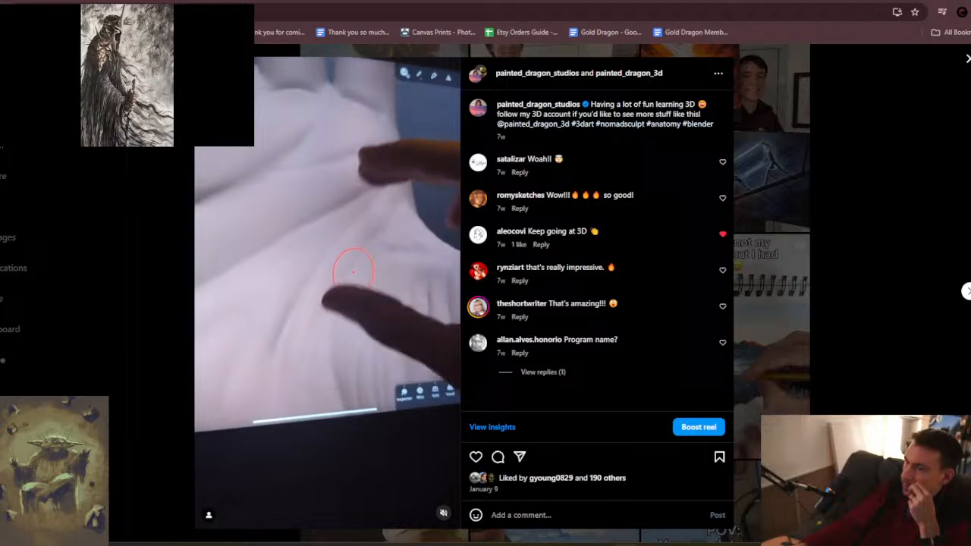
{"action": "left_click", "coordinate": [360, 1]}
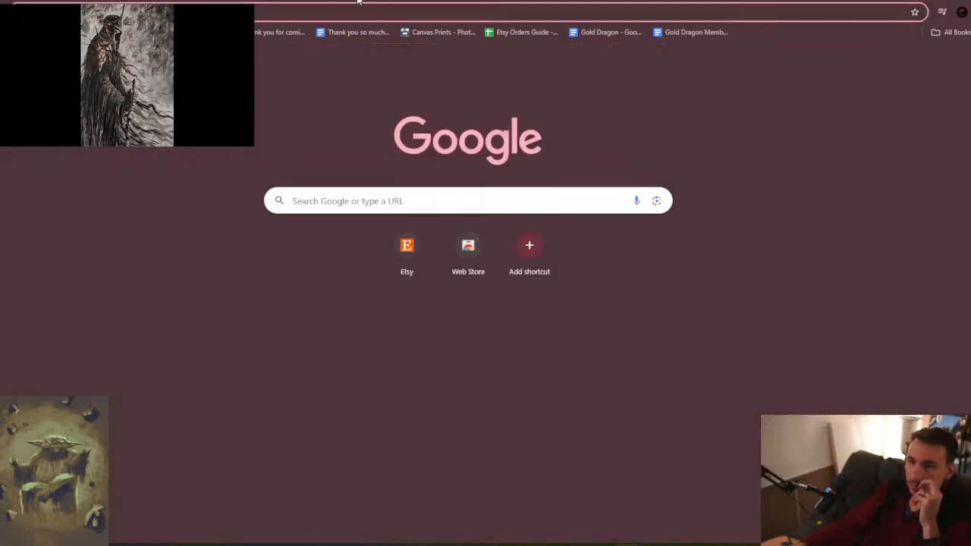
{"action": "type", "text": "can i boo"}
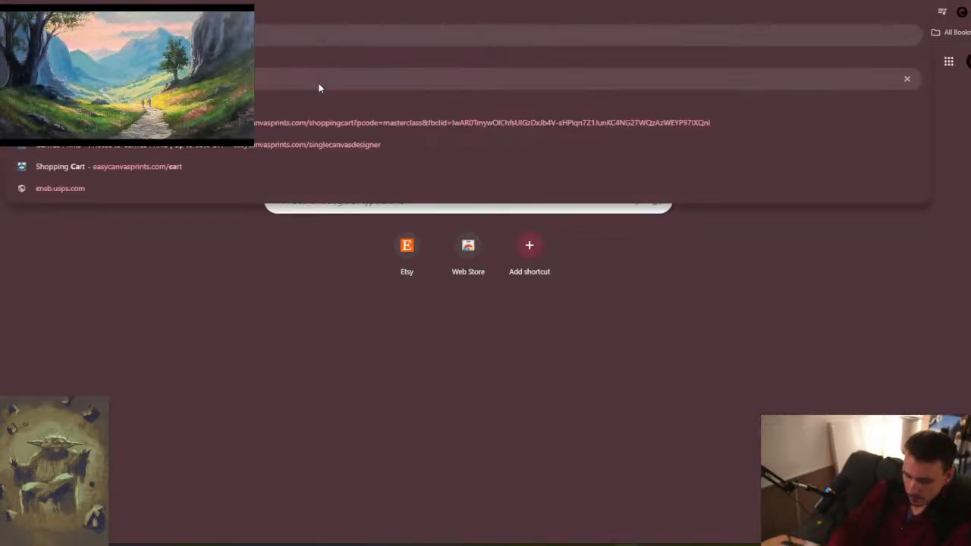
{"action": "type", "text": "f a"}
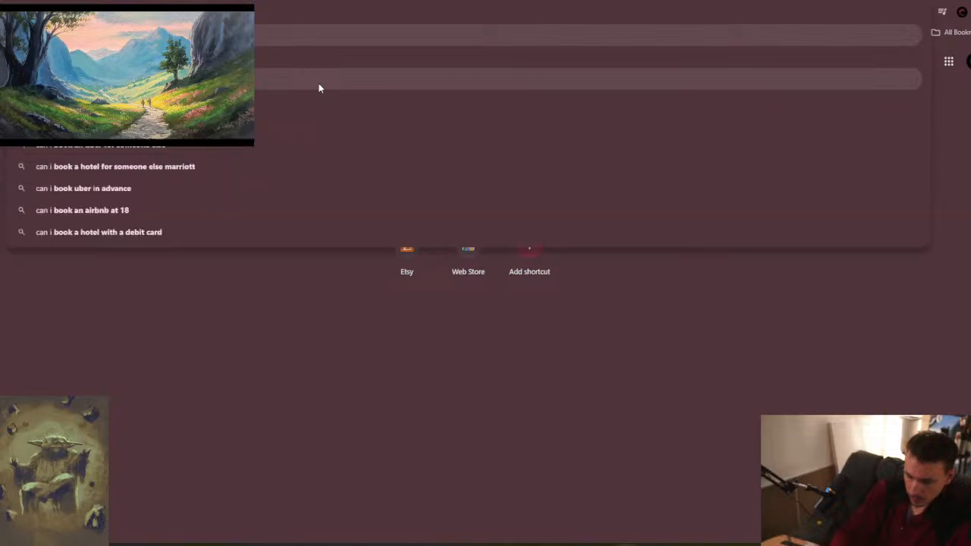
{"action": "key", "text": "BackSpace"}
{"action": "type", "text": "lean in "}
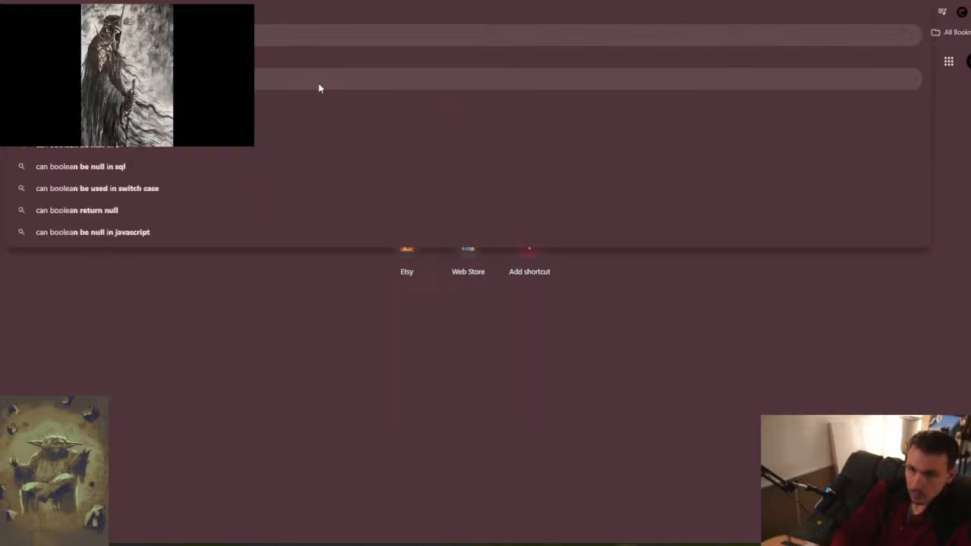
{"action": "type", "text": "two meshes to"}
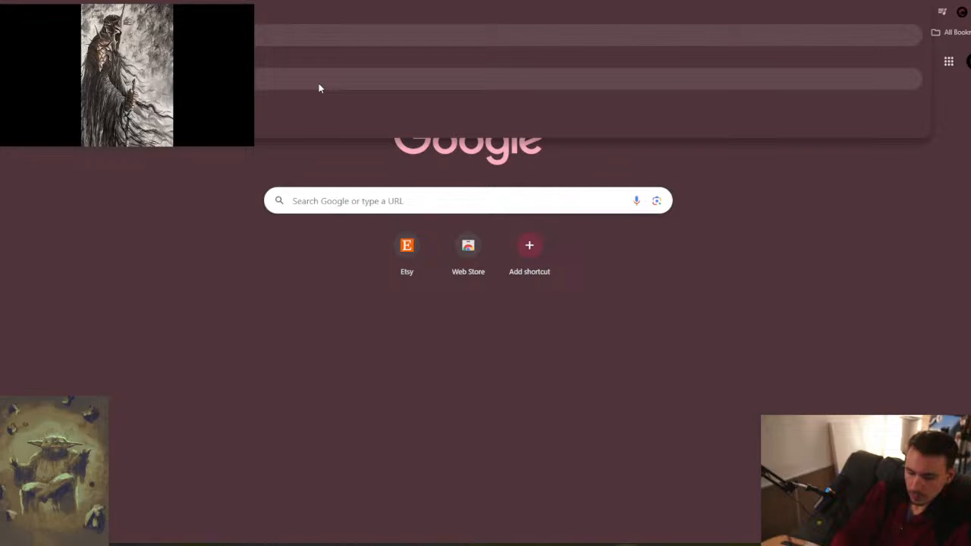
{"action": "type", "text": "gether"}
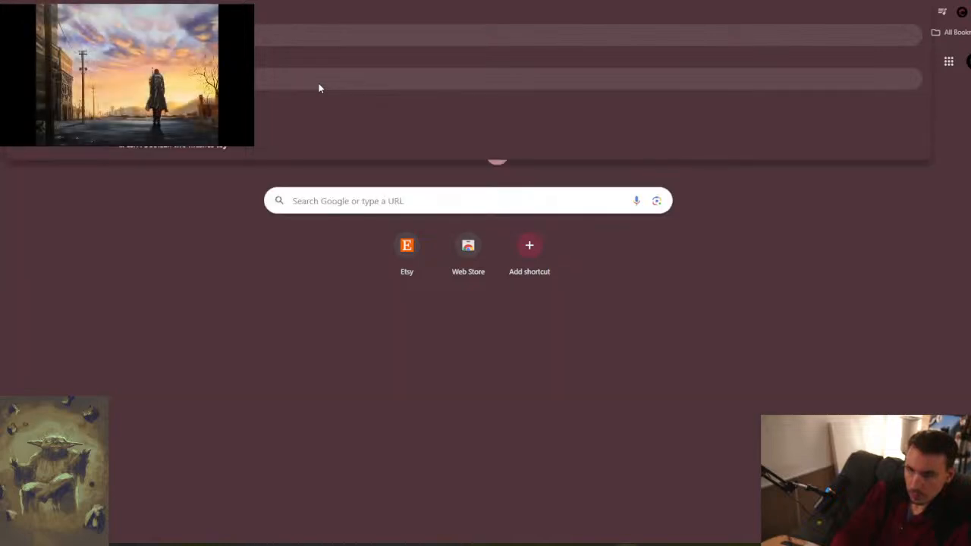
{"action": "type", "text": " with a multi"}
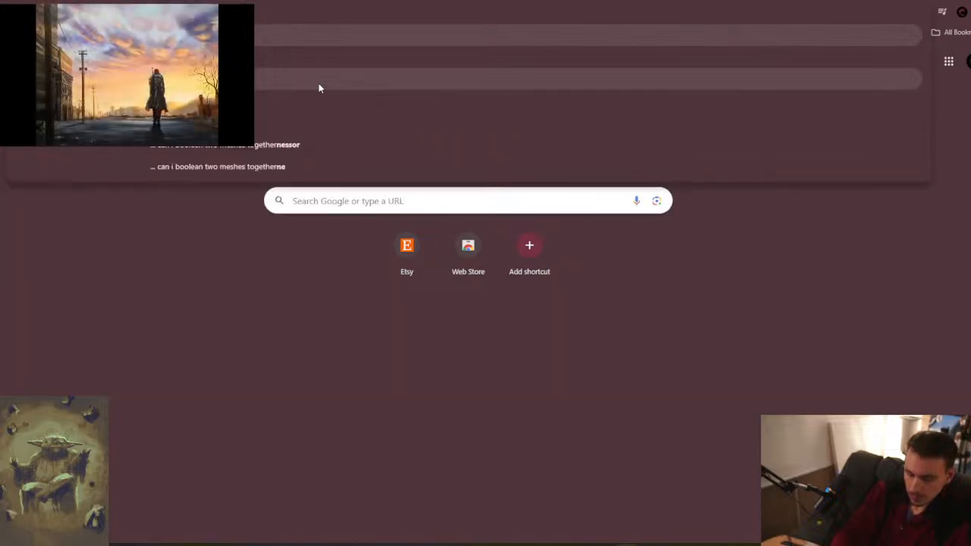
{"action": "type", "text": "res"}
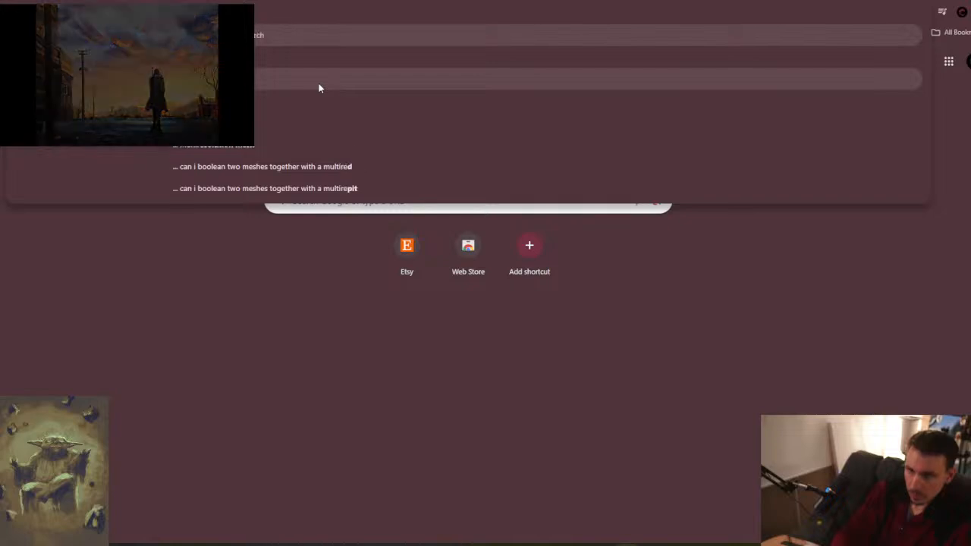
{"action": "type", "text": " modifier"}
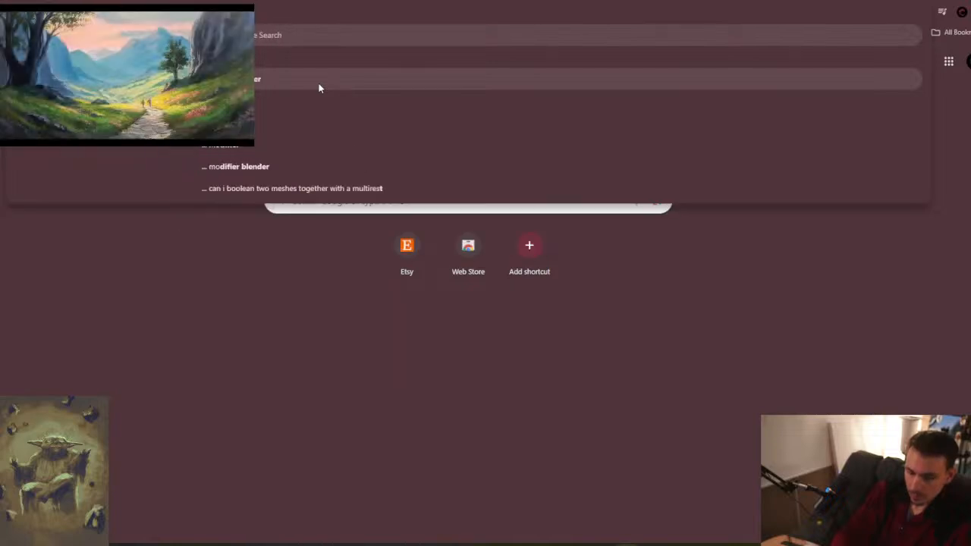
{"action": "key", "text": "Return"}
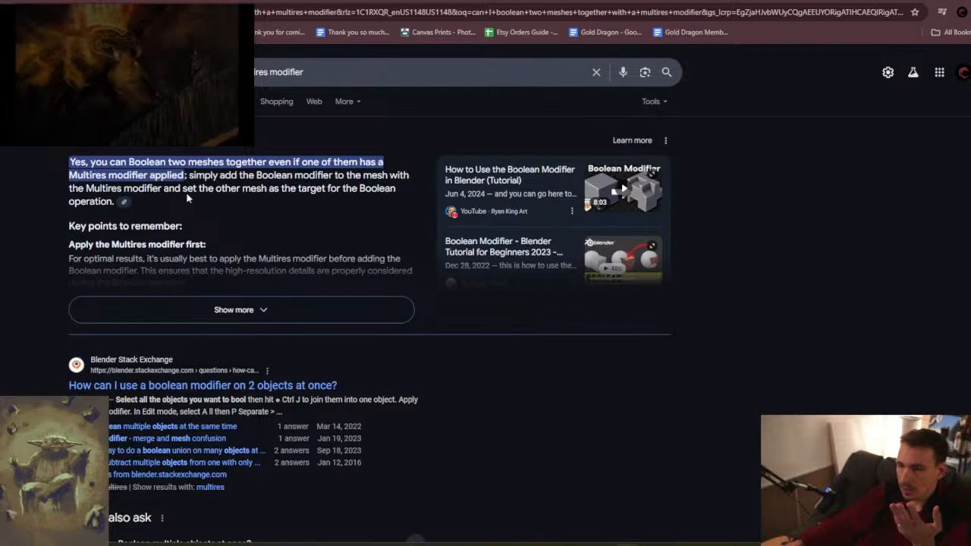
- Expand the AI answer on combining Boolean with Multires and read its key points and potential issues
{"action": "scroll", "coordinate": [187, 194], "scroll_direction": "down", "scroll_amount": 1}
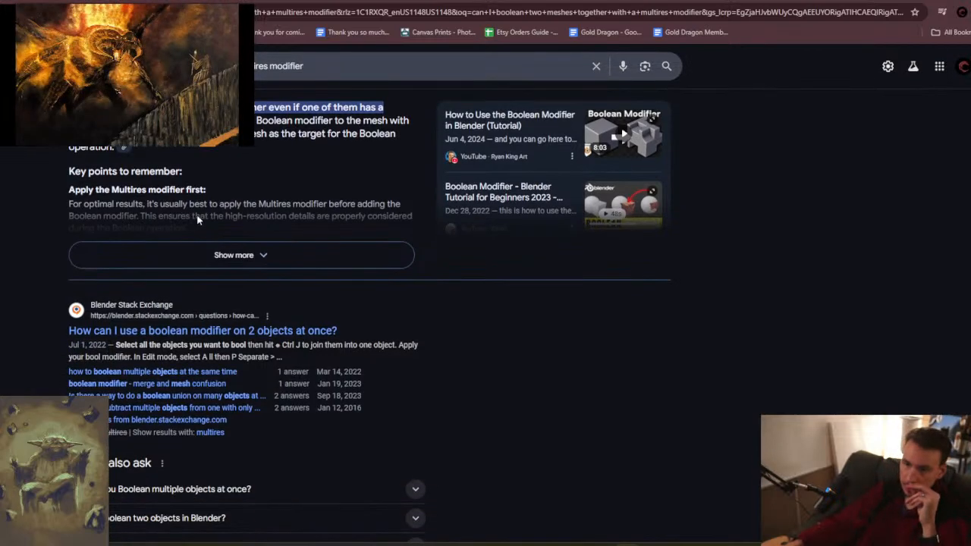
{"action": "left_click", "coordinate": [217, 253]}
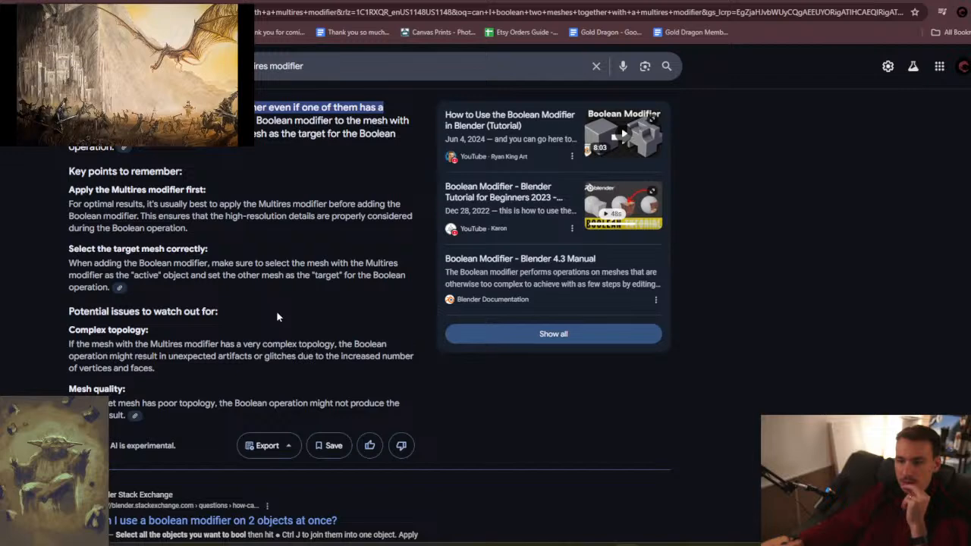
{"action": "scroll", "coordinate": [278, 334], "scroll_direction": "down", "scroll_amount": 2}
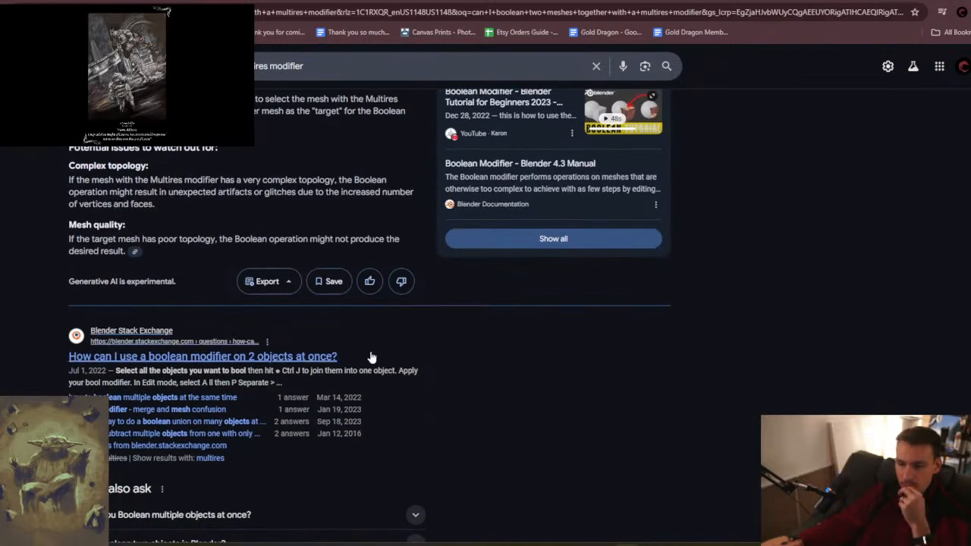
{"action": "scroll", "coordinate": [371, 357], "scroll_direction": "up", "scroll_amount": 3}
- Switch back to Blender and set the right arm's Multires viewport level to 1
{"action": "left_click", "coordinate": [543, 545]}
{"action": "mouse_move", "coordinate": [412, 312]}
{"action": "middle_mouse_down"}
{"action": "mouse_move", "coordinate": [455, 249]}
{"action": "mouse_move", "coordinate": [536, 267]}
{"action": "mouse_move", "coordinate": [488, 240]}
{"action": "middle_mouse_up"}
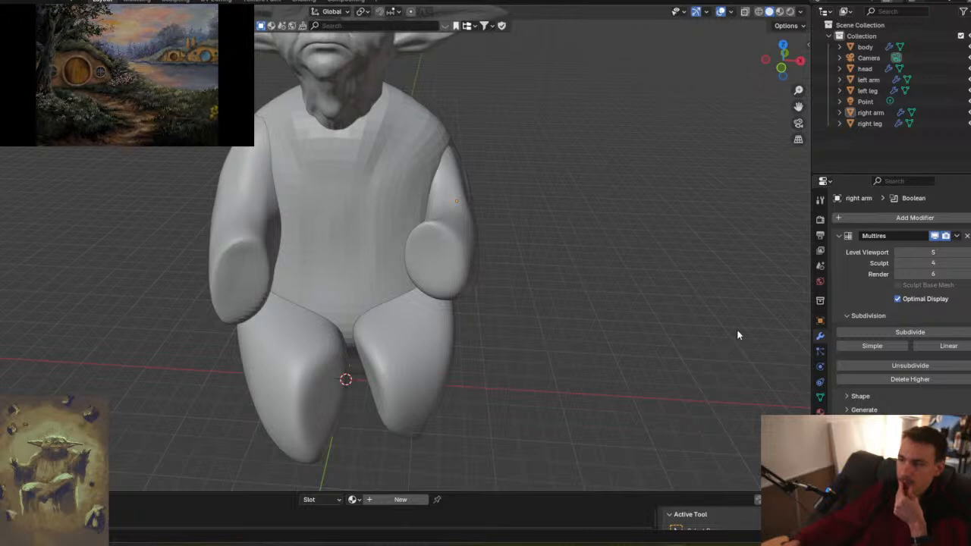
{"action": "left_click", "coordinate": [897, 253]}
{"action": "left_click", "coordinate": [897, 252]}
{"action": "left_click", "coordinate": [897, 252]}
{"action": "left_click", "coordinate": [898, 253]}
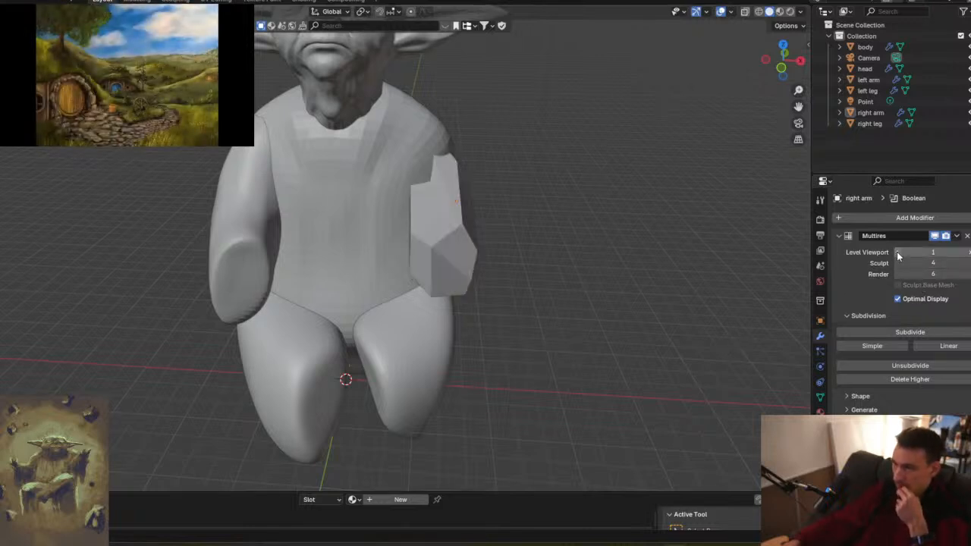
- Select the body and set its Multires viewport level to 1
{"action": "left_click", "coordinate": [347, 221]}
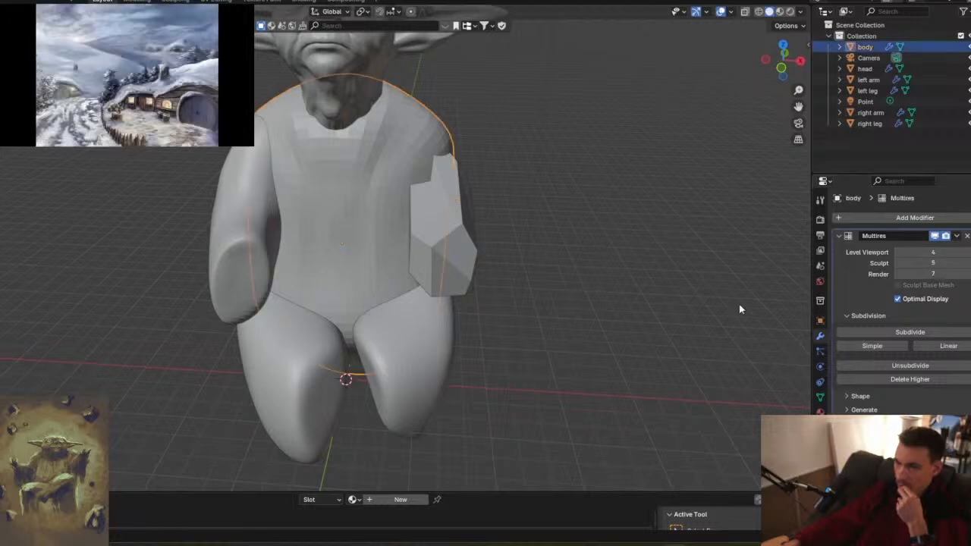
{"action": "left_click", "coordinate": [898, 252]}
{"action": "left_click", "coordinate": [897, 253]}
{"action": "left_click", "coordinate": [897, 252]}
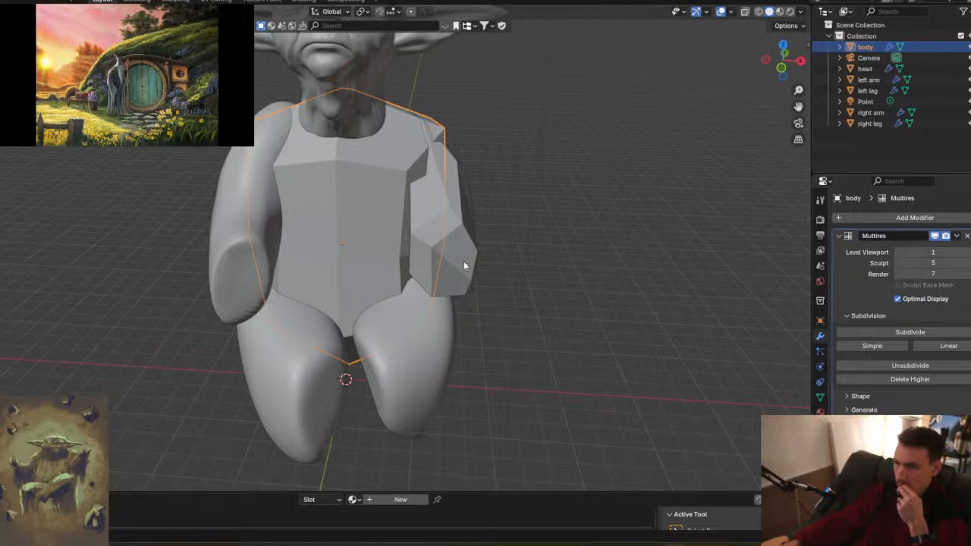
- Set the Multires viewport level to 4 on both the right arm and the body
{"action": "left_click", "coordinate": [572, 242]}
{"action": "left_click", "coordinate": [452, 210]}
{"action": "left_click", "coordinate": [383, 188]}
{"action": "left_click", "coordinate": [446, 202]}
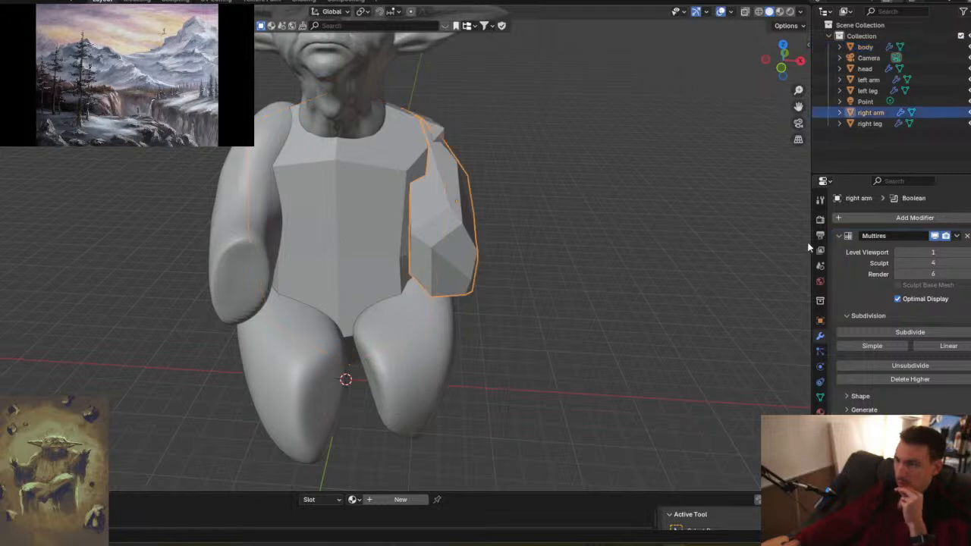
{"action": "key", "text": "ctrl+4"}
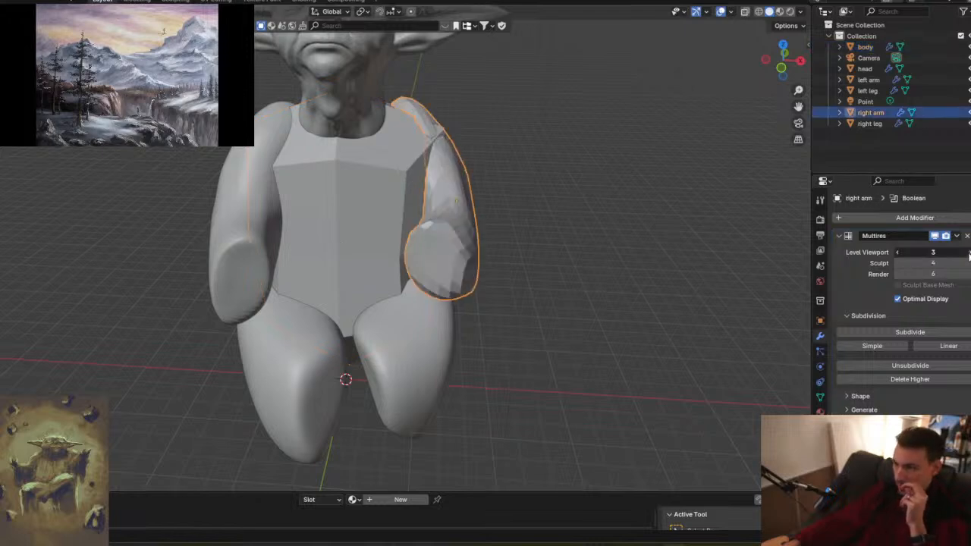
{"action": "left_click", "coordinate": [387, 188]}
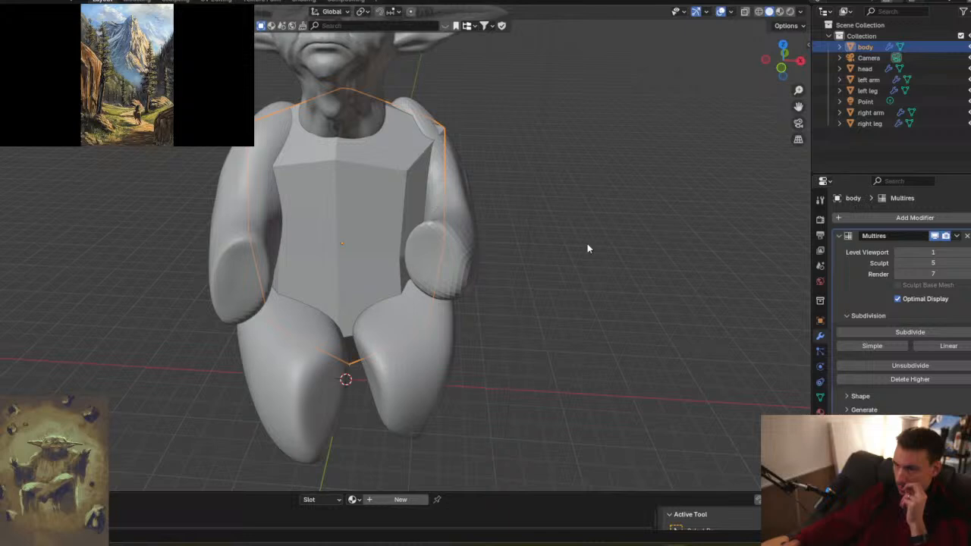
{"action": "key", "text": "ctrl+4"}
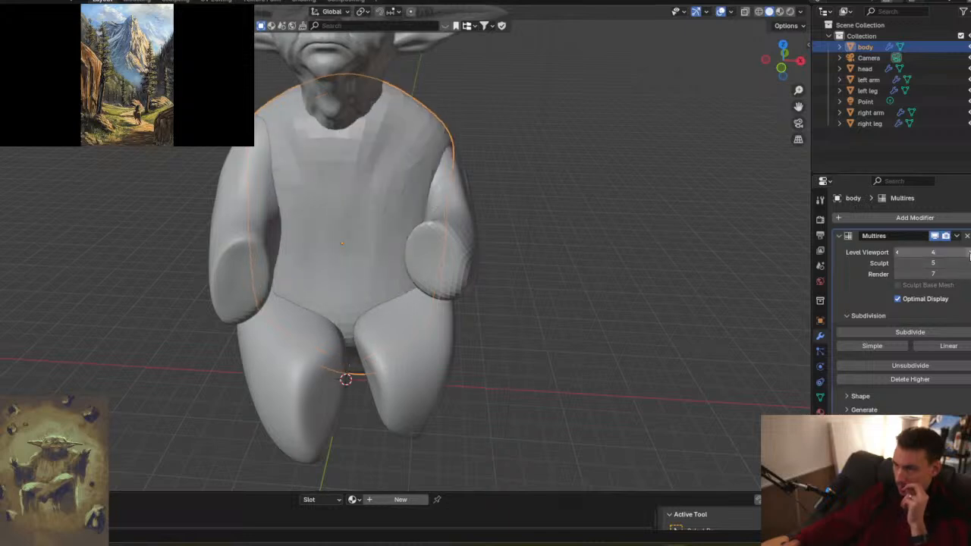
- Lower the right leg's Multires viewport level by one and set the left arm's to 4
{"action": "left_click", "coordinate": [437, 346]}
{"action": "left_click", "coordinate": [901, 252]}
{"action": "left_click", "coordinate": [274, 227]}
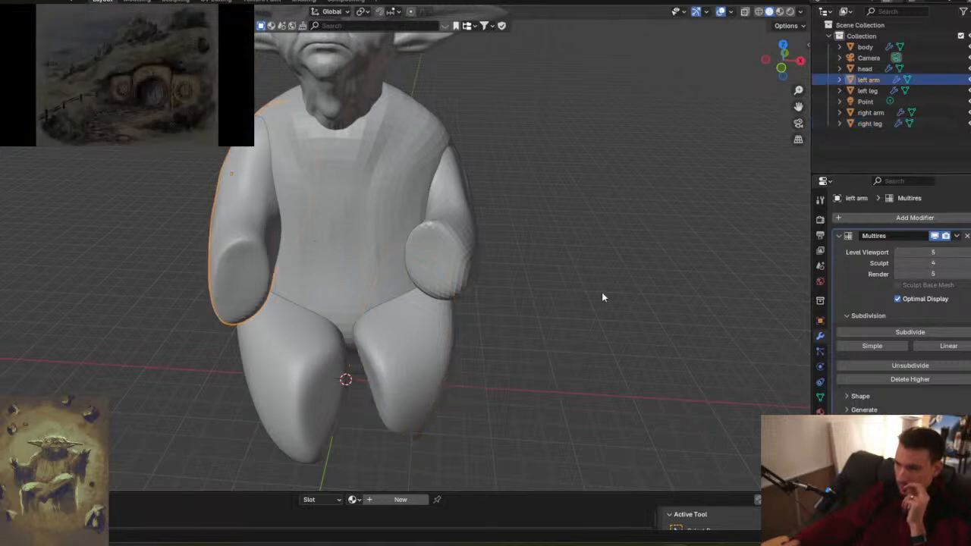
{"action": "left_click", "coordinate": [899, 253]}
{"action": "left_click", "coordinate": [898, 252]}
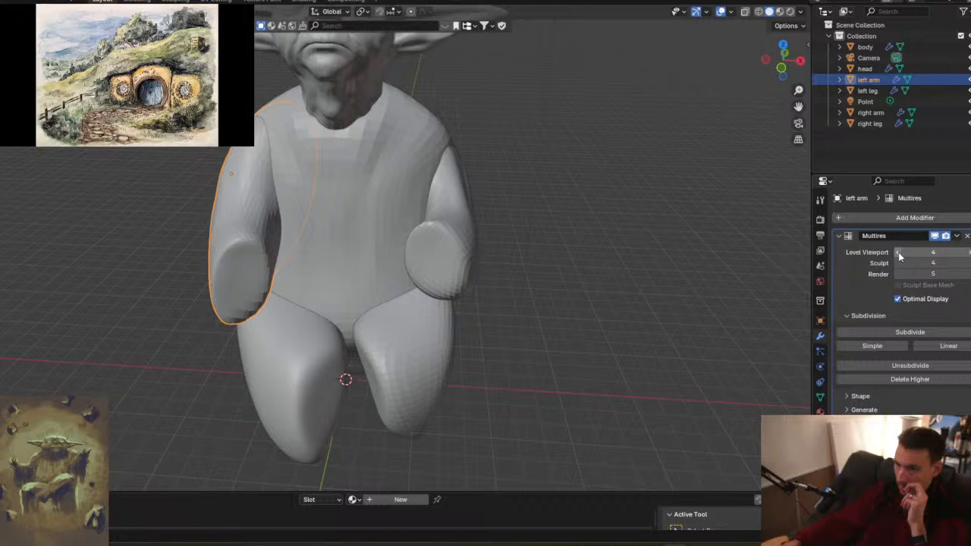
- Set the left leg's Multires viewport level to 4 and deselect the leg
{"action": "left_click", "coordinate": [277, 403]}
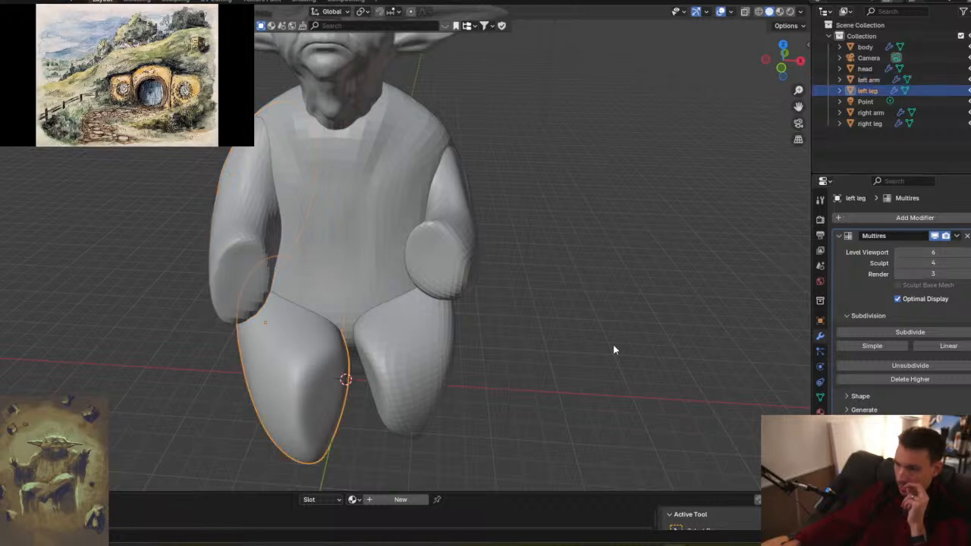
{"action": "left_click", "coordinate": [899, 252]}
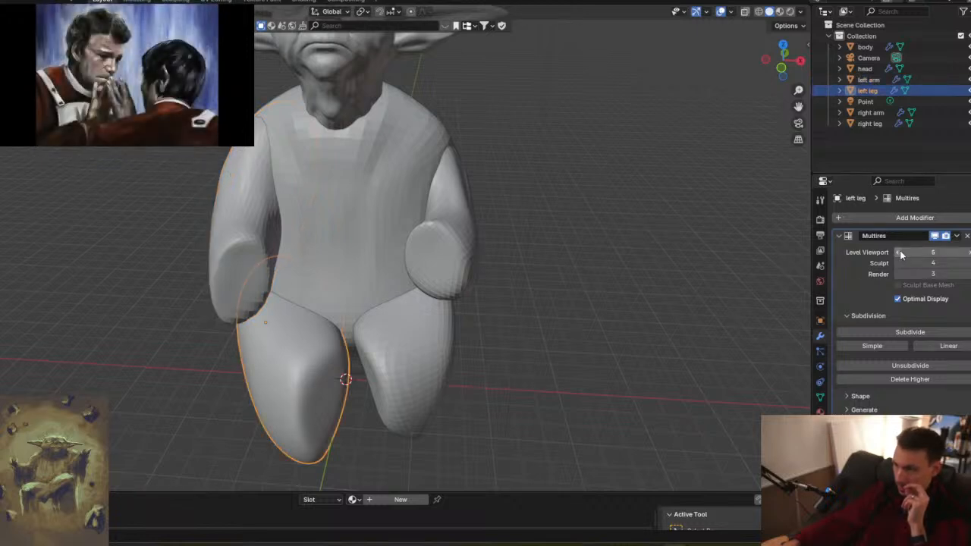
{"action": "left_click", "coordinate": [562, 298]}
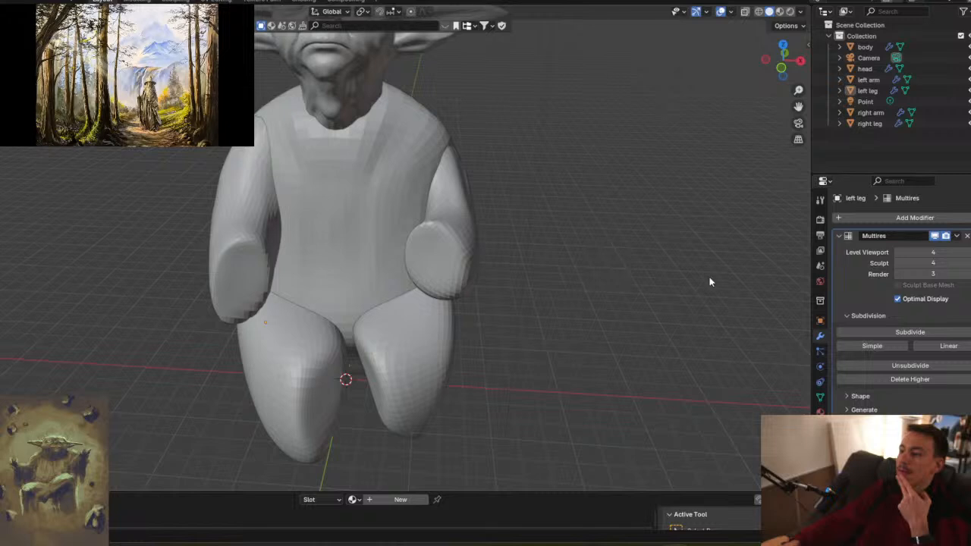
- Apply the Multires modifiers on the body and the right arm
{"action": "left_click", "coordinate": [401, 204]}
{"action": "left_click", "coordinate": [955, 237]}
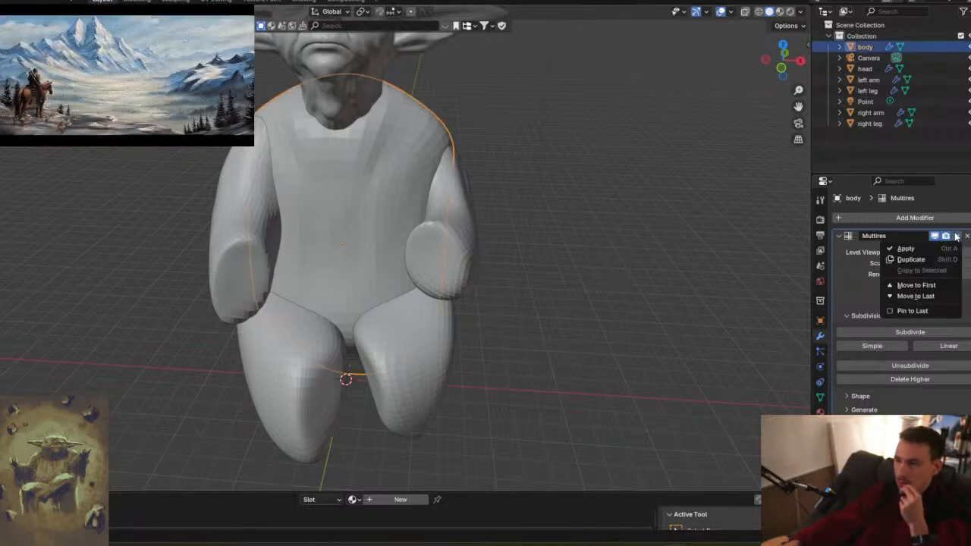
{"action": "left_click", "coordinate": [935, 249]}
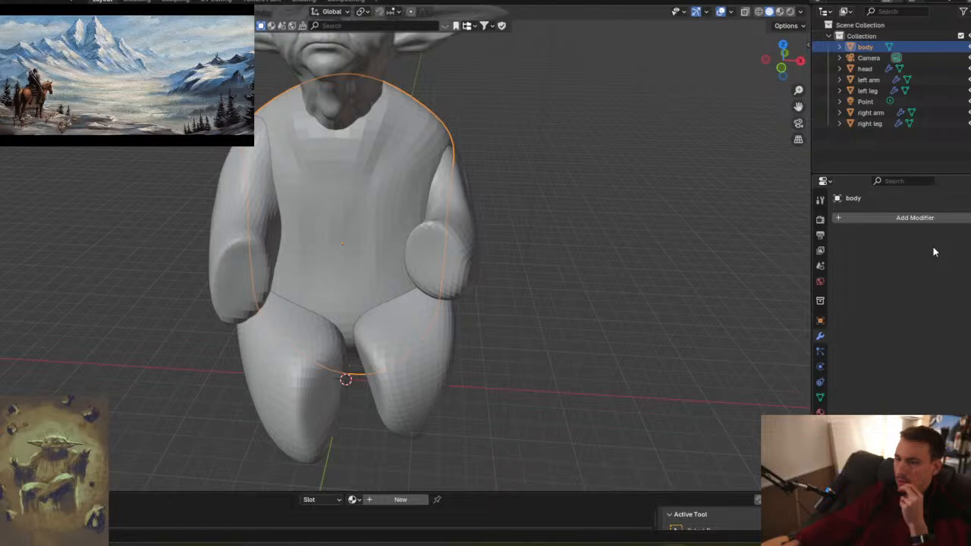
{"action": "left_click", "coordinate": [469, 232]}
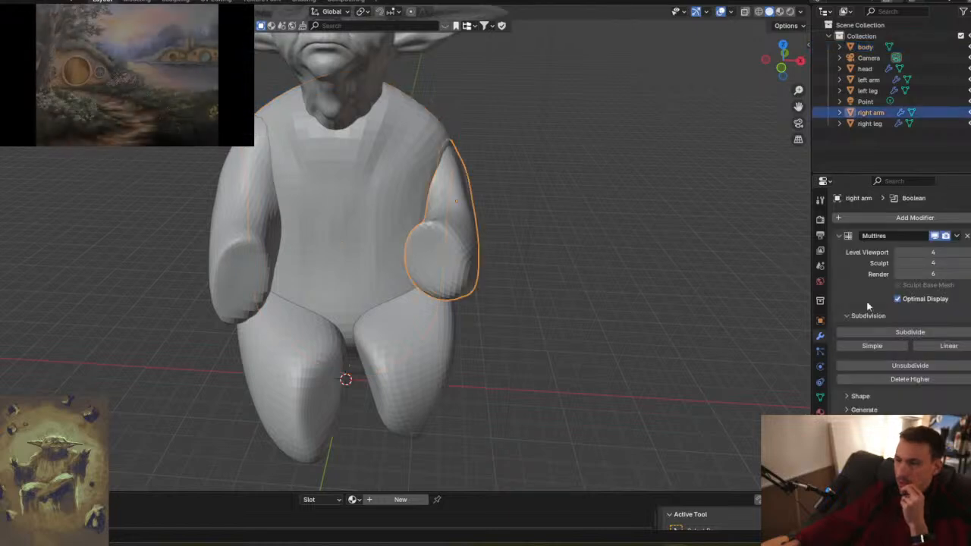
{"action": "left_click", "coordinate": [955, 237]}
{"action": "left_click", "coordinate": [941, 250]}
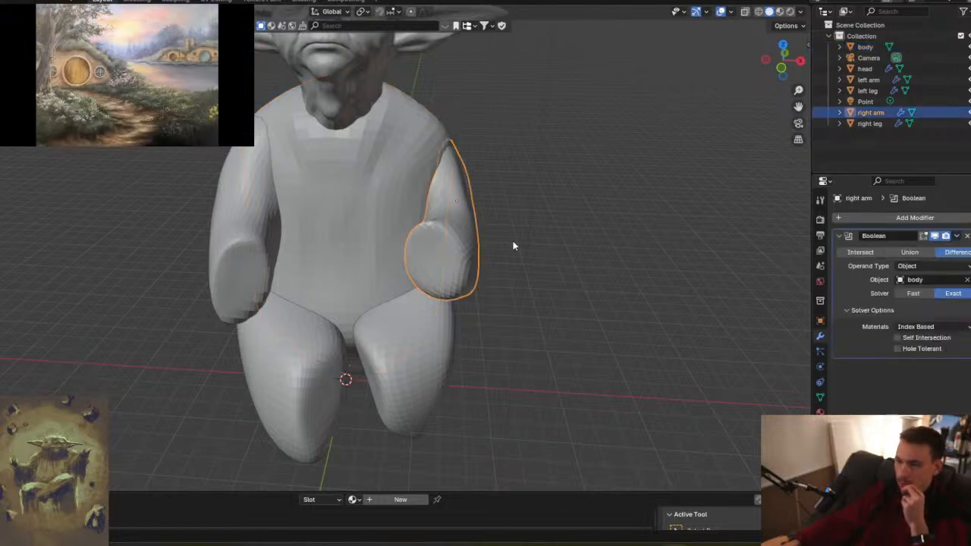
- Reselect only the right arm, with the body as its Boolean target object
{"action": "left_click", "coordinate": [403, 198], "text": "shift"}
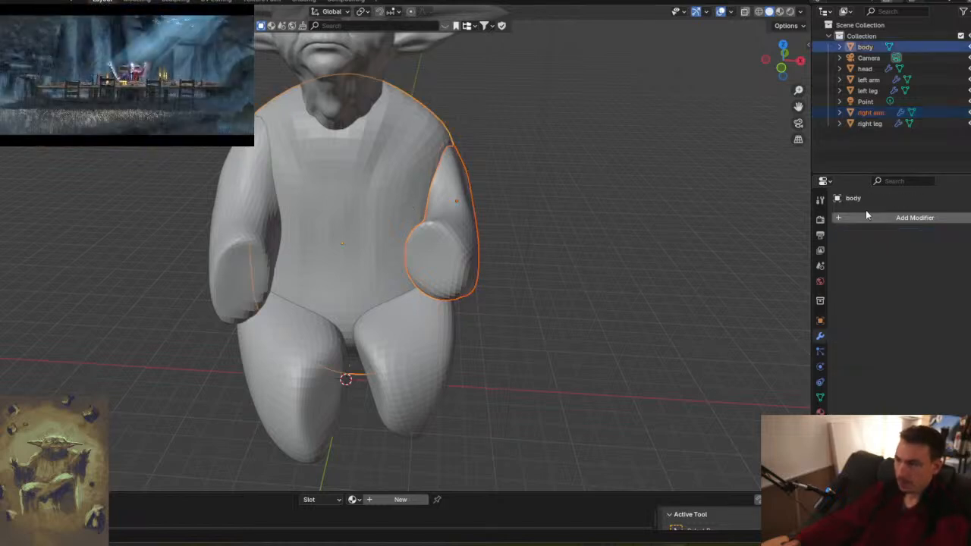
{"action": "left_click", "coordinate": [444, 189]}
{"action": "left_click", "coordinate": [514, 212]}
{"action": "left_click", "coordinate": [472, 218]}
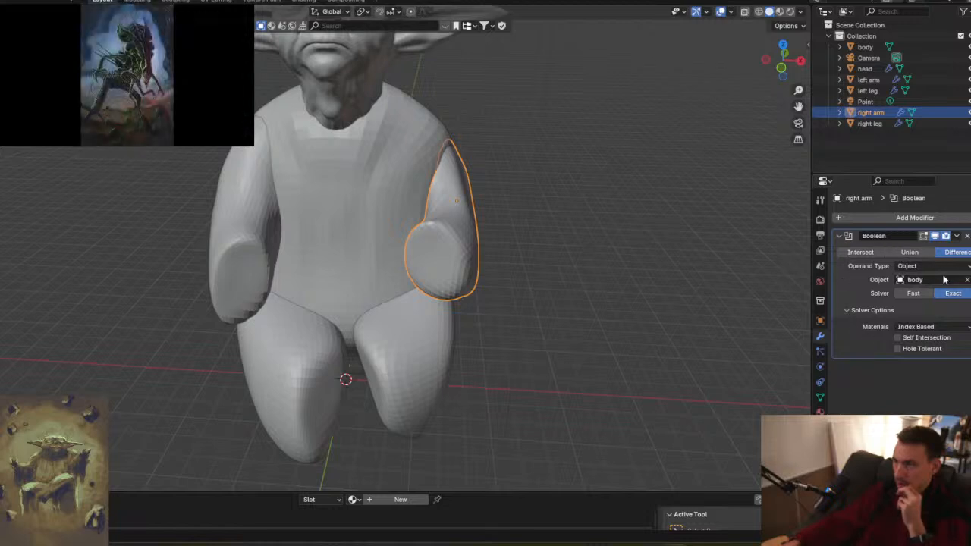
{"action": "left_click", "coordinate": [967, 279]}
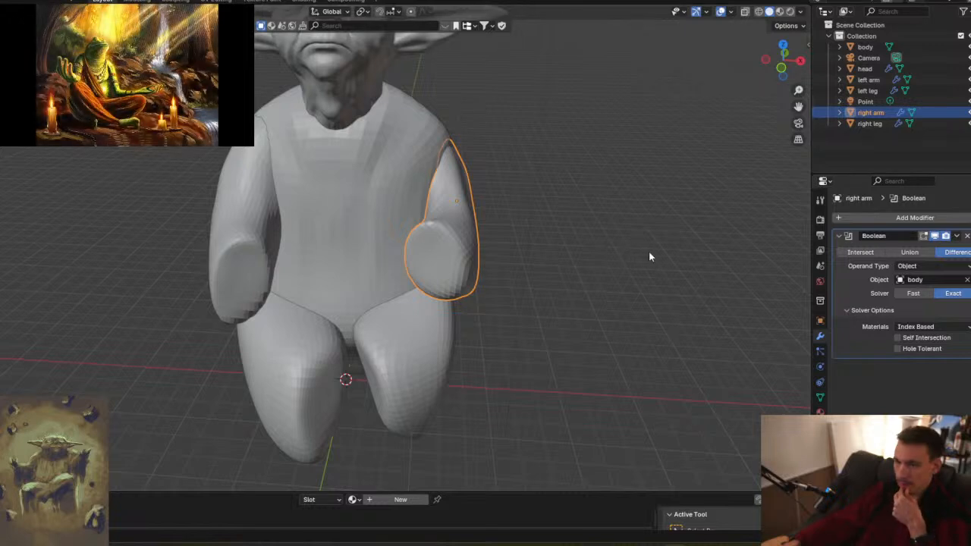
- Compare Union, Intersect and Difference on the right arm's Boolean with the body, and apply the modifier as Difference
{"action": "left_click", "coordinate": [909, 253]}
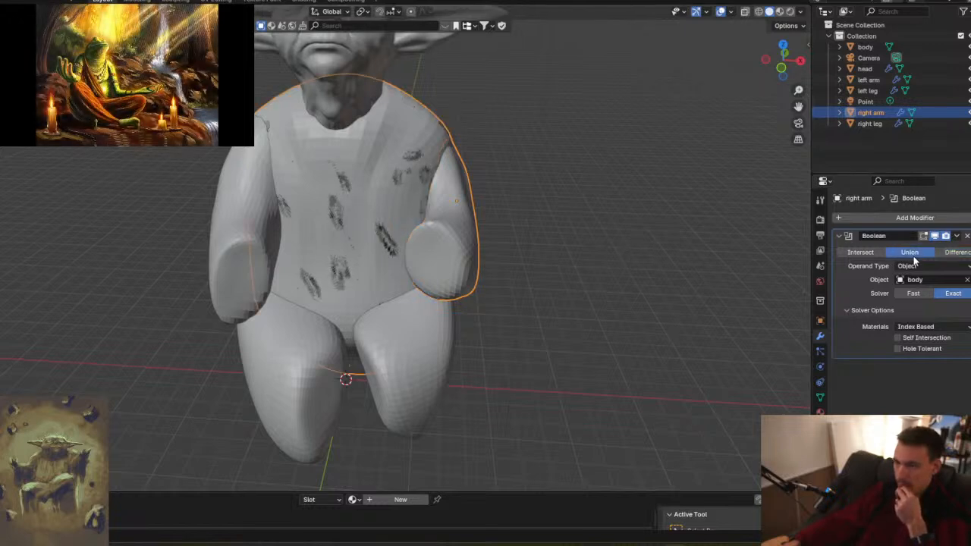
{"action": "left_click", "coordinate": [863, 253]}
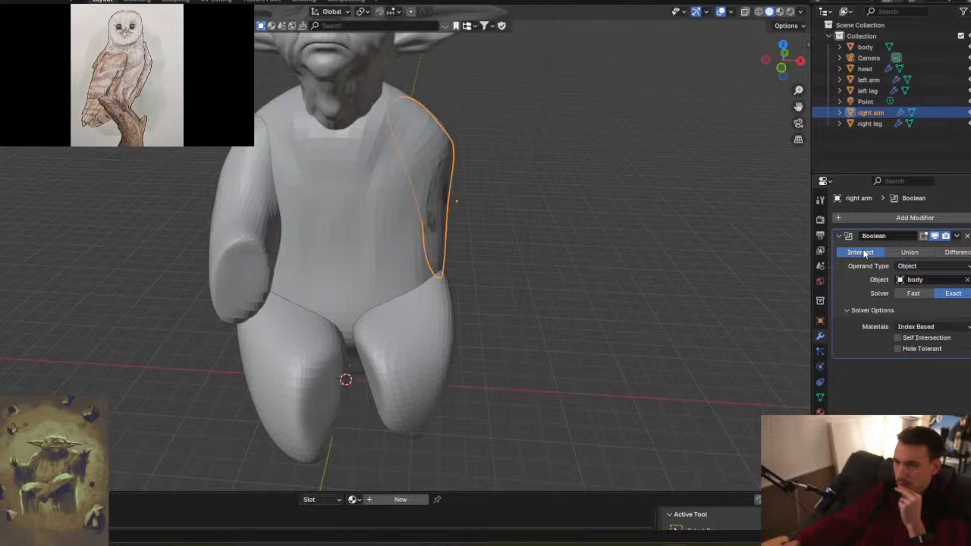
{"action": "left_click", "coordinate": [911, 254]}
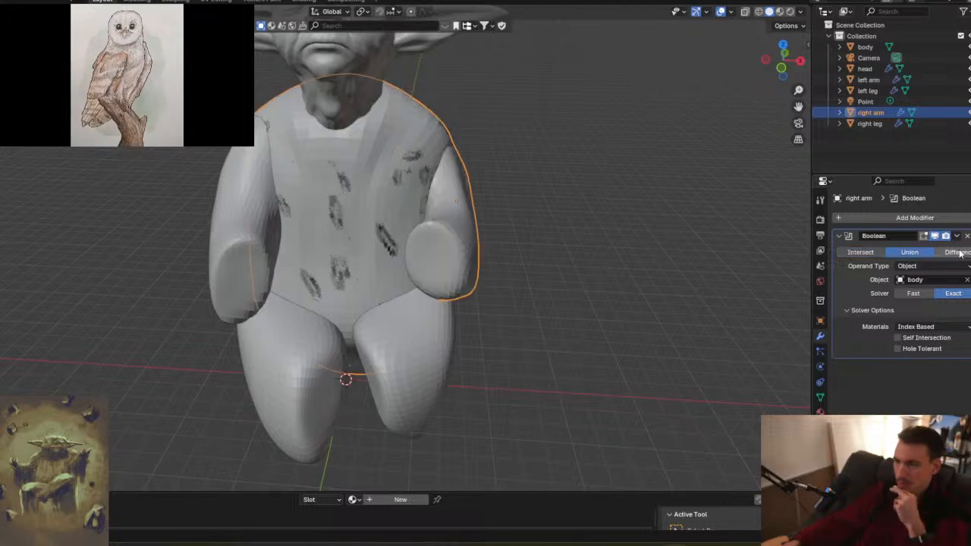
{"action": "left_click", "coordinate": [960, 254]}
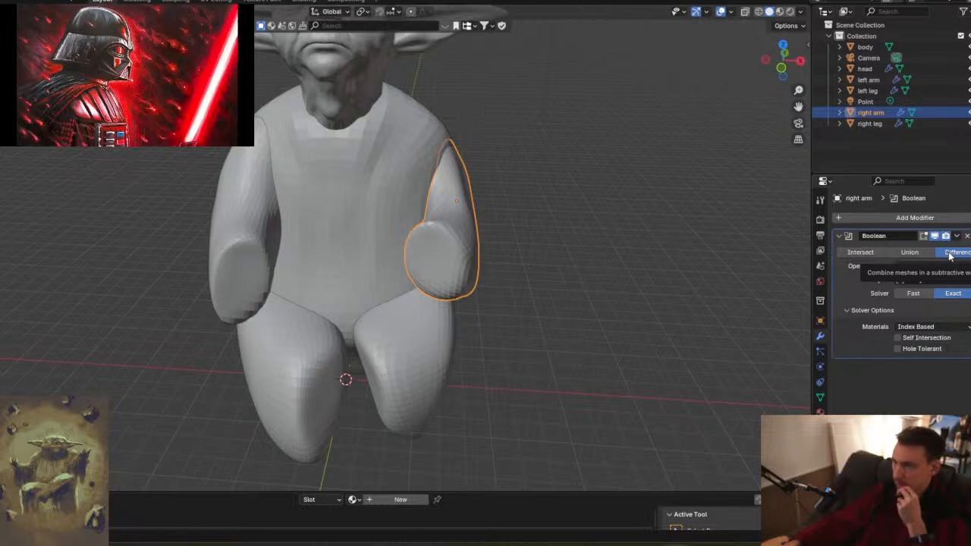
{"action": "left_click", "coordinate": [927, 257]}
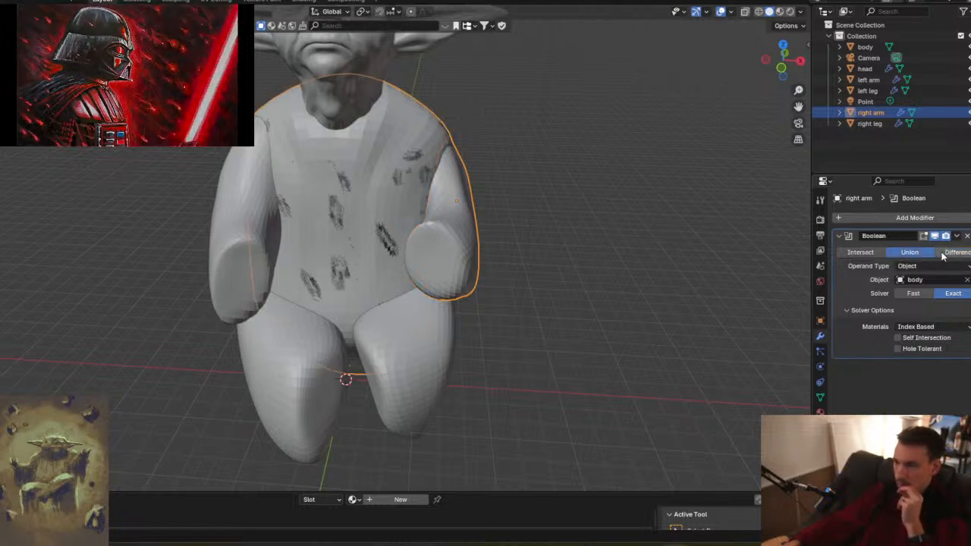
{"action": "left_click", "coordinate": [946, 254]}
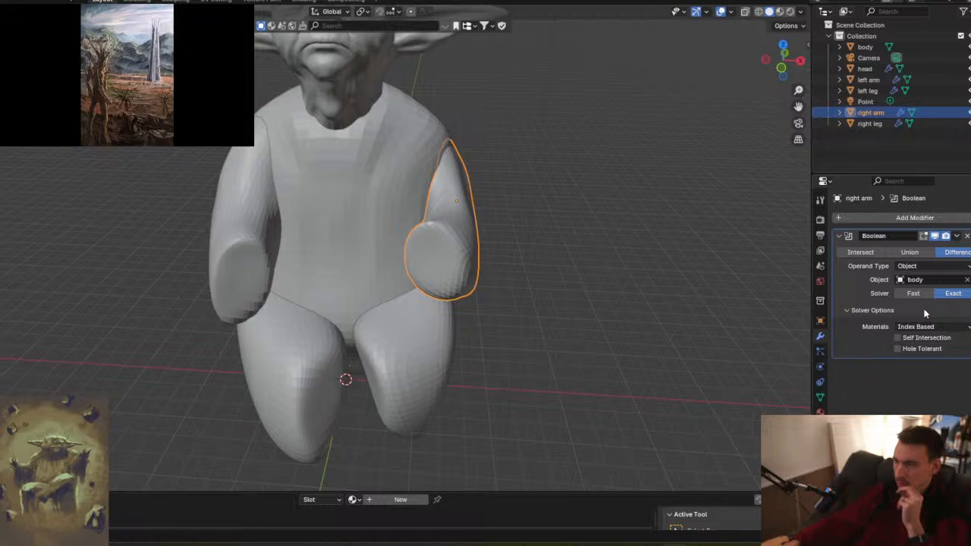
{"action": "left_click", "coordinate": [955, 237]}
{"action": "left_click", "coordinate": [944, 253]}
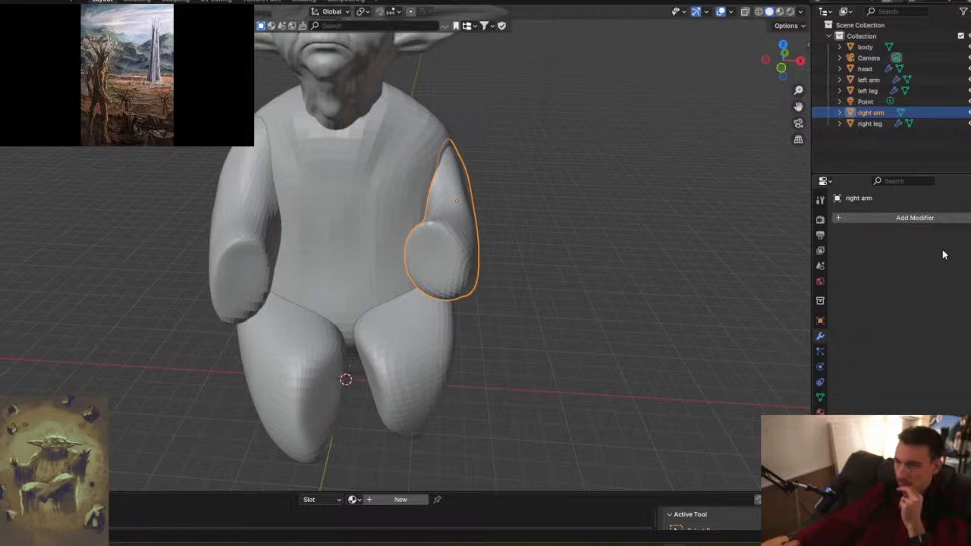
- Examine the joint between the right arm and the body in the Sculpting workspace, and return to the Layout workspace
{"action": "middle_click_drag", "start_coordinate": [678, 207], "coordinate": [529, 195]}
{"action": "scroll", "coordinate": [524, 182], "scroll_direction": "up", "scroll_amount": 2}
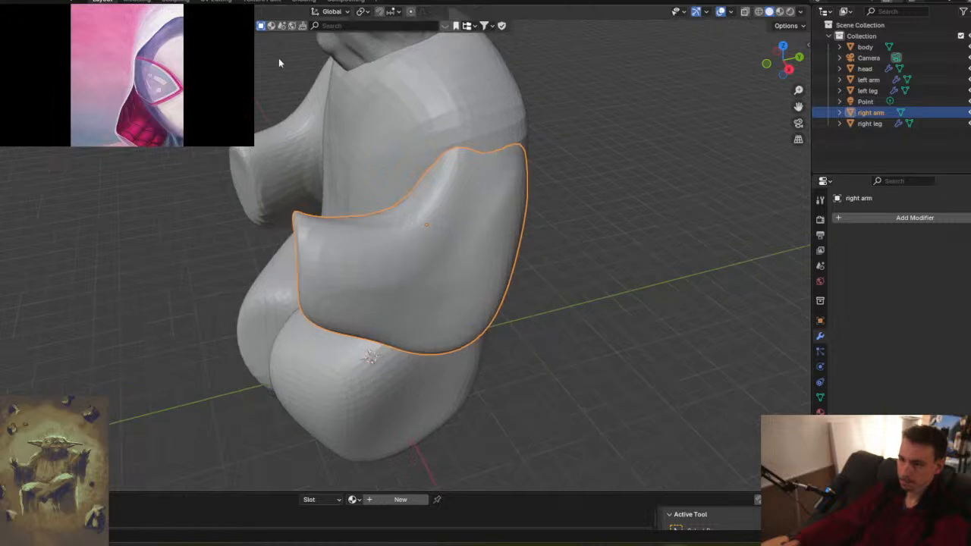
{"action": "left_click", "coordinate": [164, 2]}
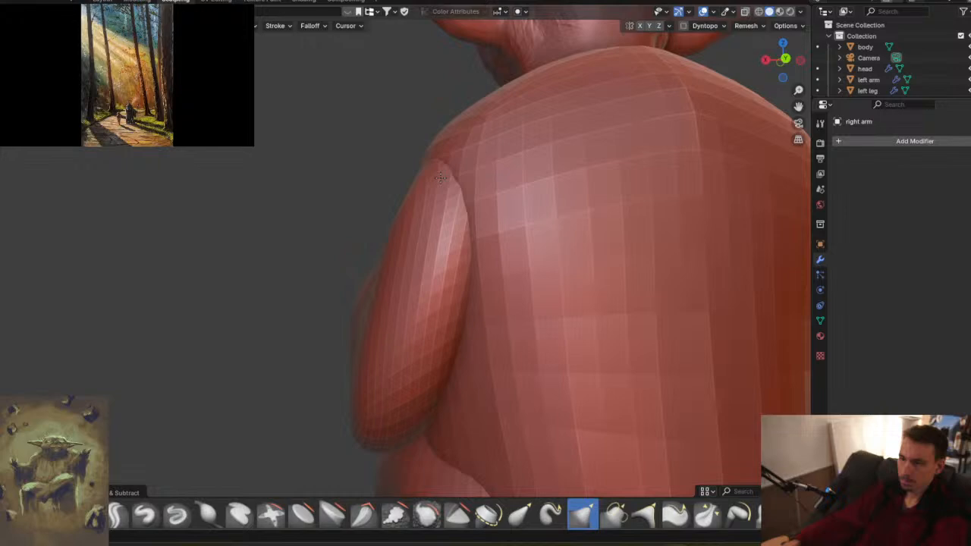
{"action": "mouse_move", "coordinate": [386, 190]}
{"action": "middle_mouse_down"}
{"action": "mouse_move", "coordinate": [481, 215]}
{"action": "mouse_move", "coordinate": [390, 206]}
{"action": "mouse_move", "coordinate": [464, 202]}
{"action": "middle_mouse_up"}
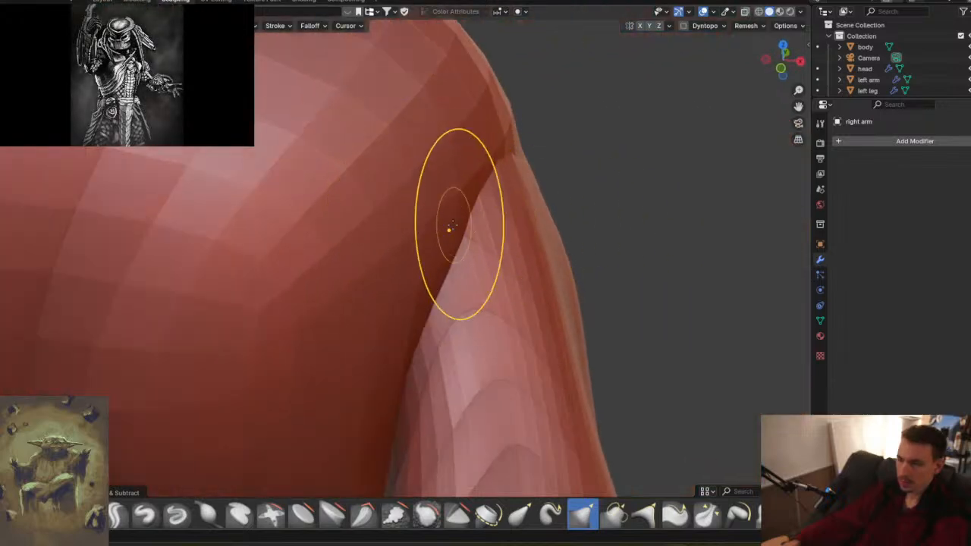
{"action": "middle_click_drag", "start_coordinate": [548, 282], "coordinate": [687, 282]}
{"action": "left_click", "coordinate": [107, 1]}
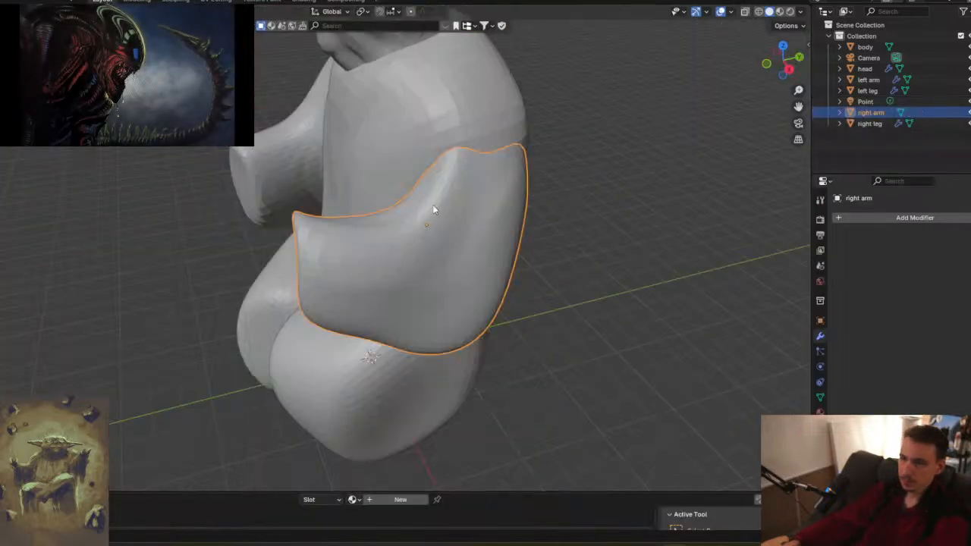
{"action": "middle_click_drag", "start_coordinate": [452, 214], "coordinate": [497, 198]}
- Switch to the browser, list short videos for the search and play "How to combine two 3D meshes? Blender Boolean Tutorial"
{"action": "left_click", "coordinate": [604, 544]}
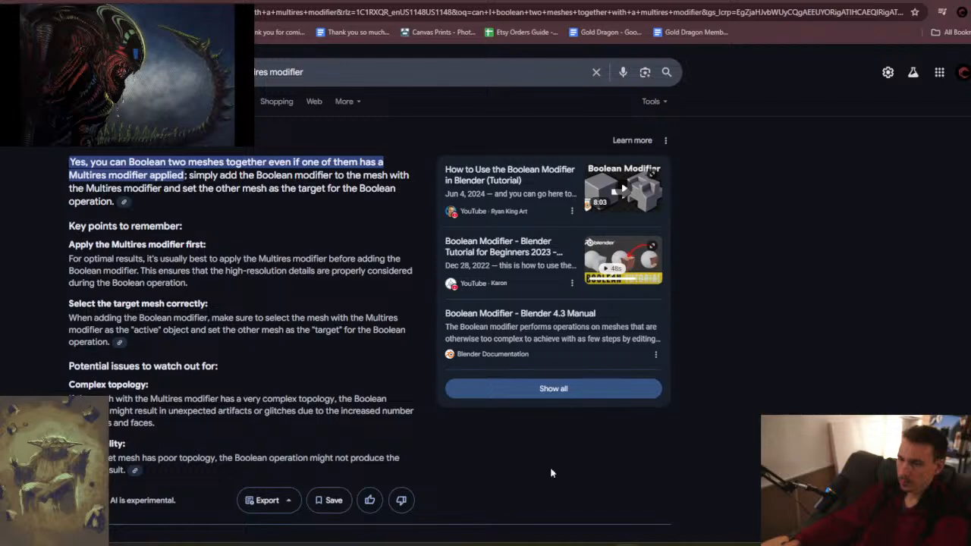
{"action": "left_click", "coordinate": [188, 102]}
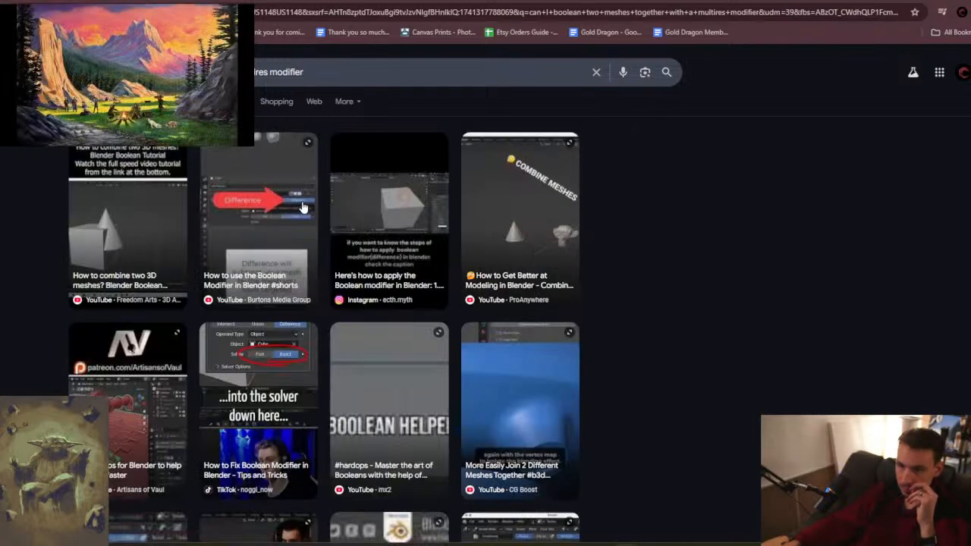
{"action": "left_click", "coordinate": [125, 225]}
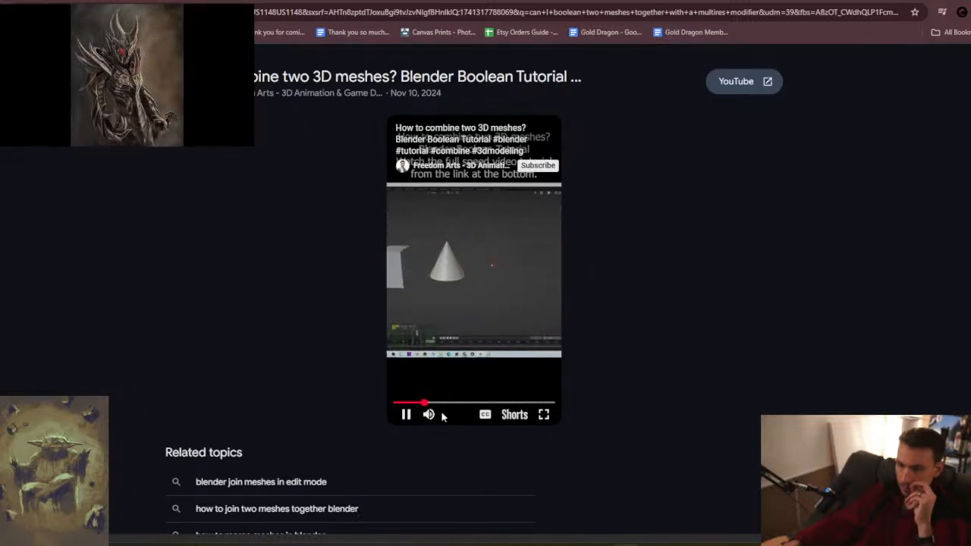
- Play "How to use the Boolean Modifier in Blender #shorts", rewind it and pause at the Union explanation
{"action": "left_click", "coordinate": [259, 233]}
{"action": "left_click", "coordinate": [259, 233]}
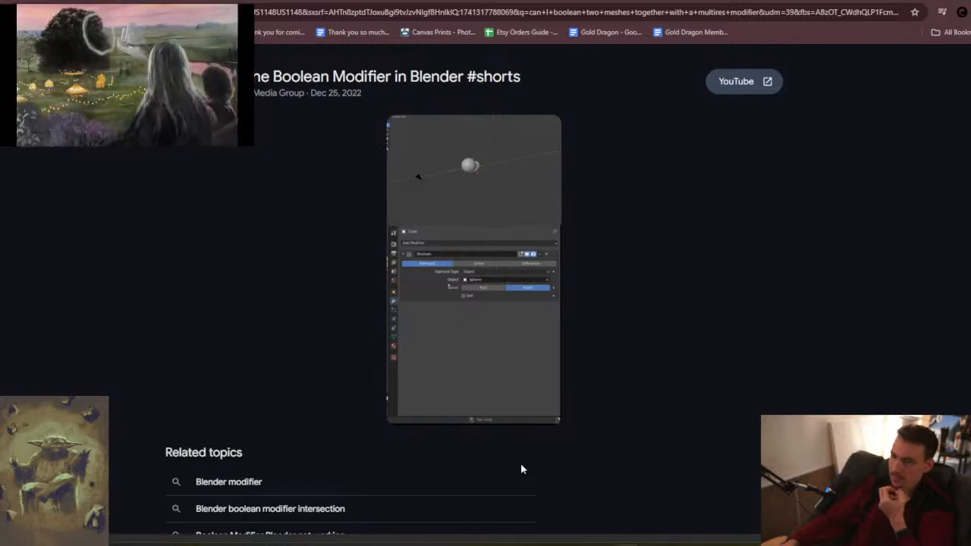
{"action": "left_click", "coordinate": [516, 403]}
{"action": "left_click_drag", "start_coordinate": [515, 404], "coordinate": [499, 410]}
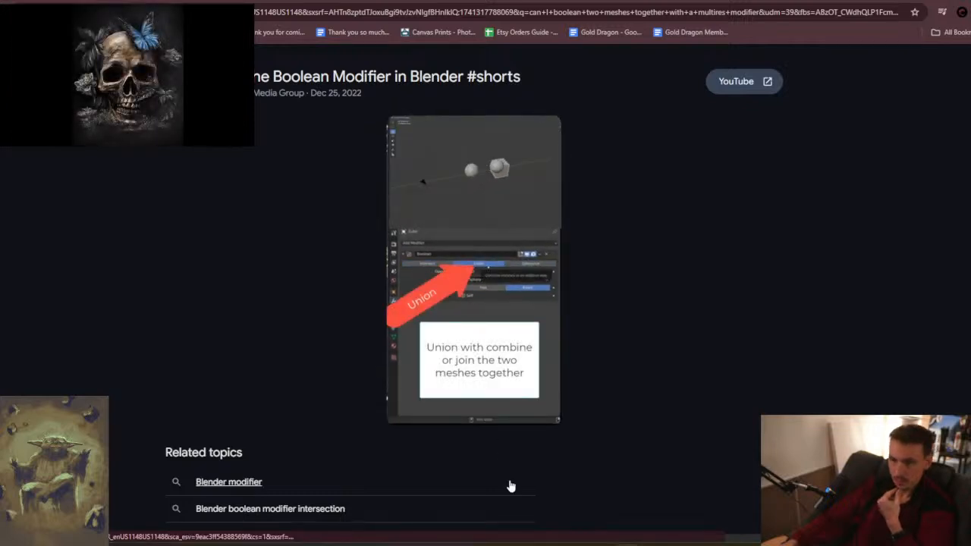
{"action": "left_click", "coordinate": [487, 303]}
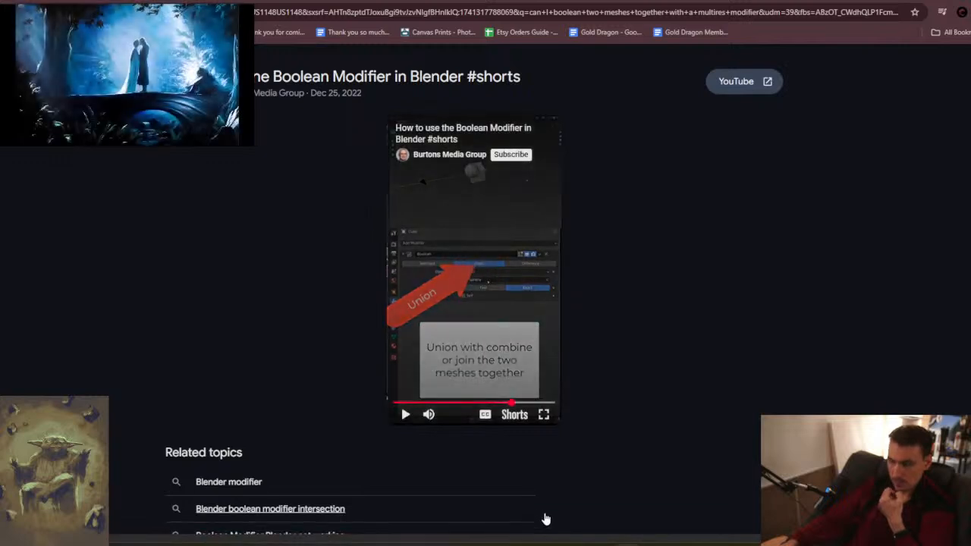
- Switch back to Blender and check whether the body and the right arm still select as separate objects
{"action": "left_click", "coordinate": [673, 543]}
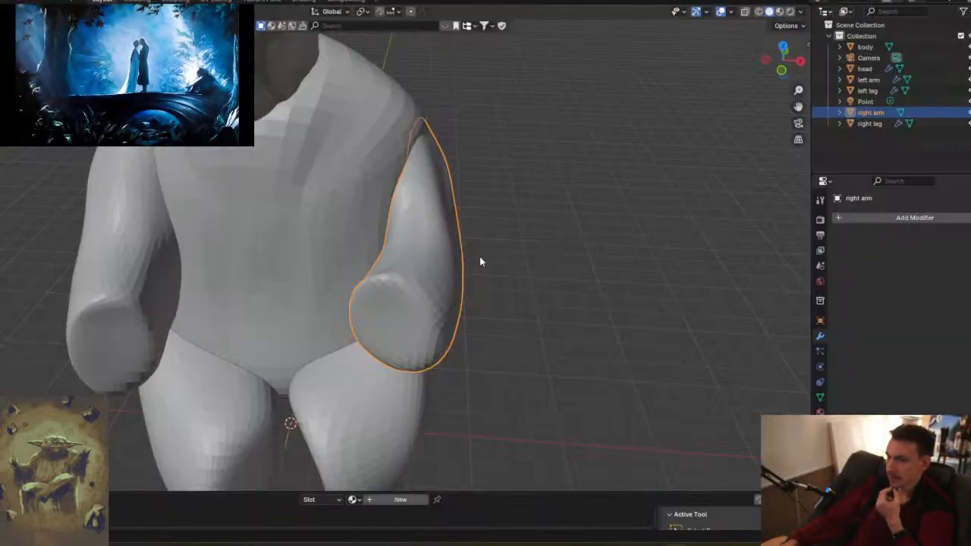
{"action": "left_click", "coordinate": [345, 206]}
{"action": "left_click", "coordinate": [415, 248]}
{"action": "middle_click_drag", "start_coordinate": [417, 249], "coordinate": [378, 217]}
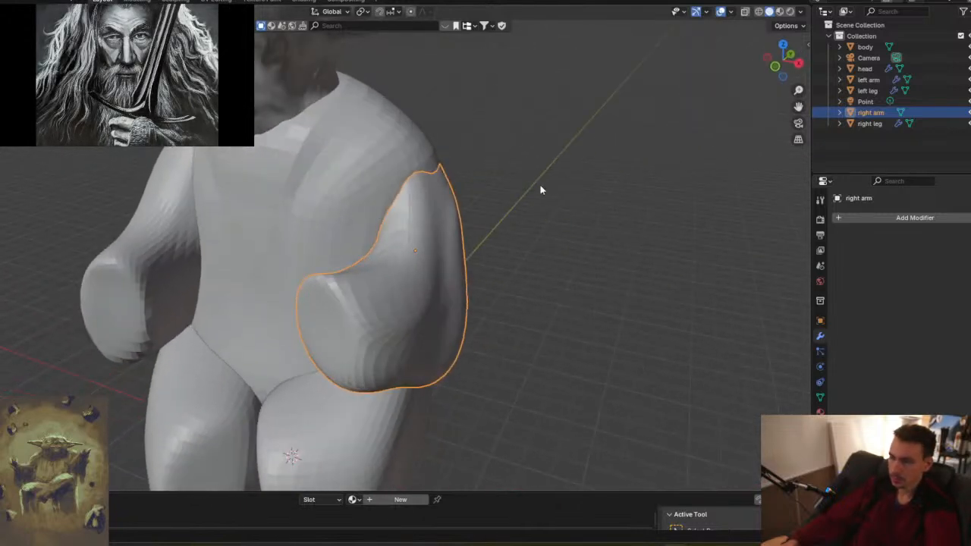
- Undo the recent selection and mode changes on the right arm
{"action": "key", "text": "ctrl+z"}
{"action": "key", "text": "ctrl+z"}
{"action": "key", "text": "ctrl+z"}
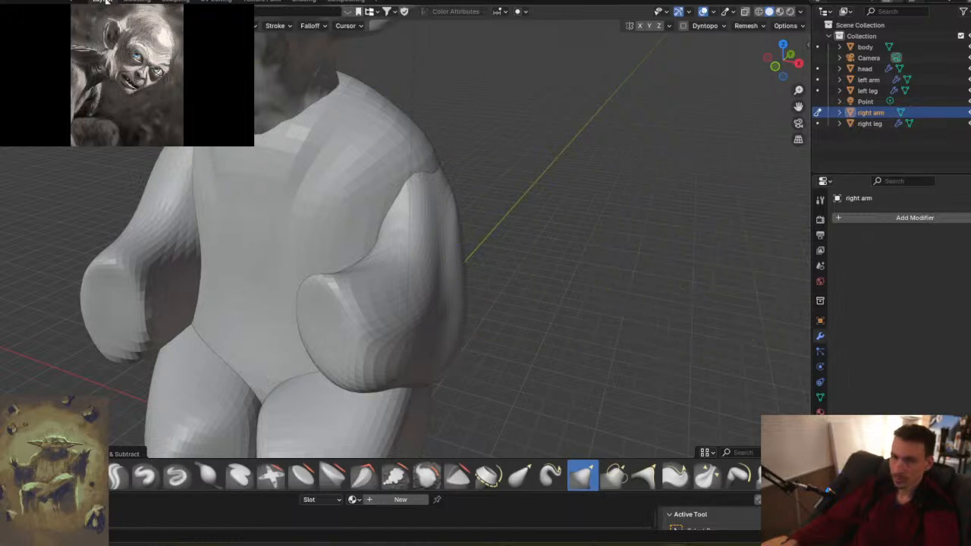
{"action": "middle_click_drag", "start_coordinate": [395, 279], "coordinate": [424, 268]}
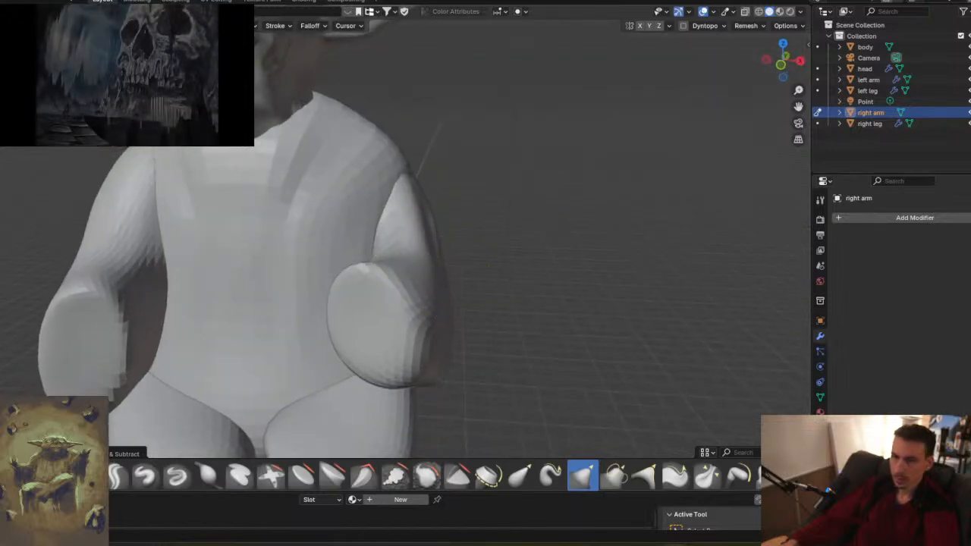
{"action": "key", "text": "ctrl+z"}
- Add a Boolean modifier to the right arm, set it to Union with the body as the object, and apply it
{"action": "left_click", "coordinate": [347, 219]}
{"action": "left_click", "coordinate": [414, 254]}
{"action": "left_click", "coordinate": [879, 219]}
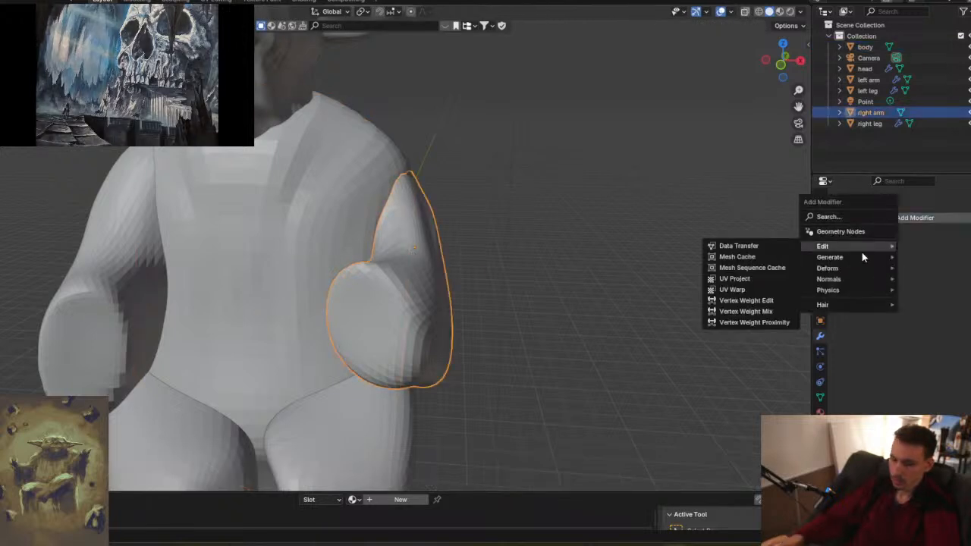
{"action": "type", "text": "BOOL"}
{"action": "key", "text": "Return"}
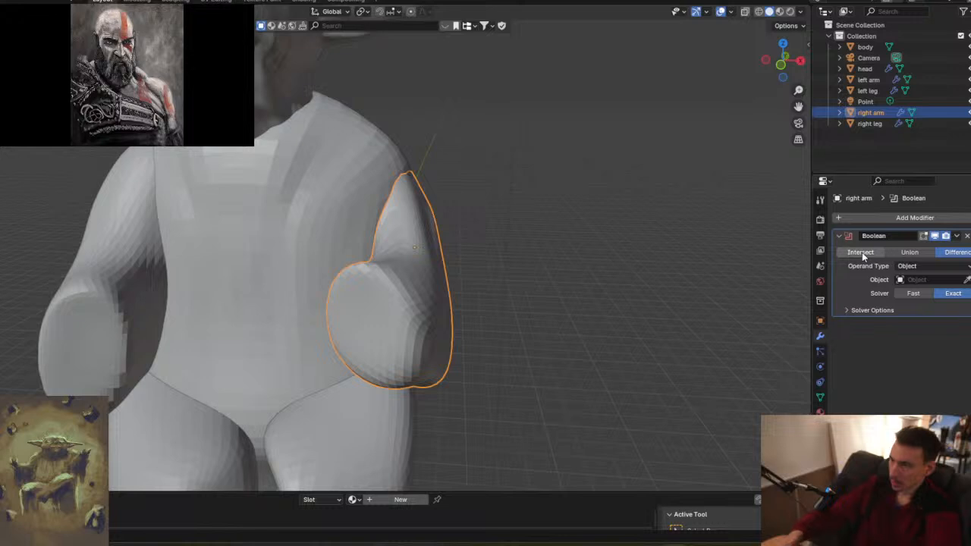
{"action": "left_click", "coordinate": [925, 255]}
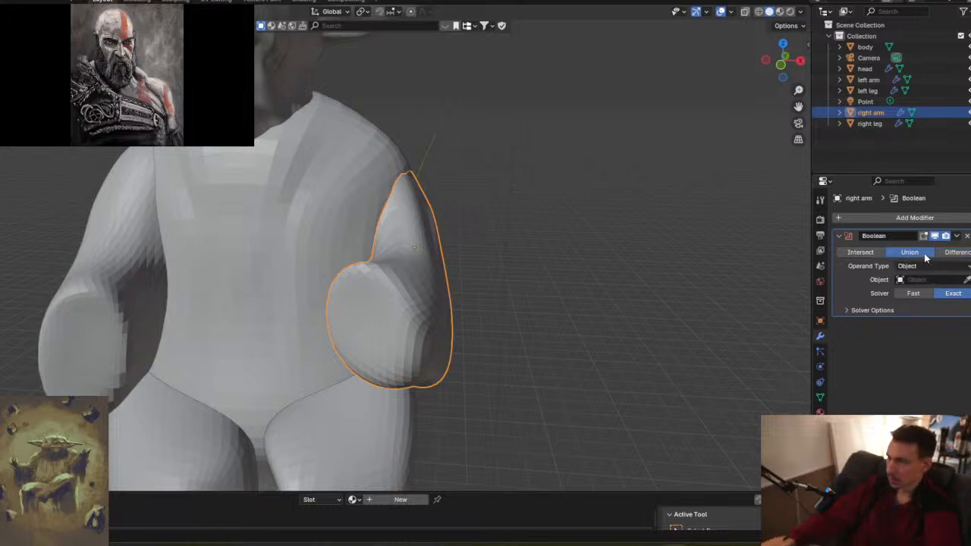
{"action": "left_click", "coordinate": [967, 279]}
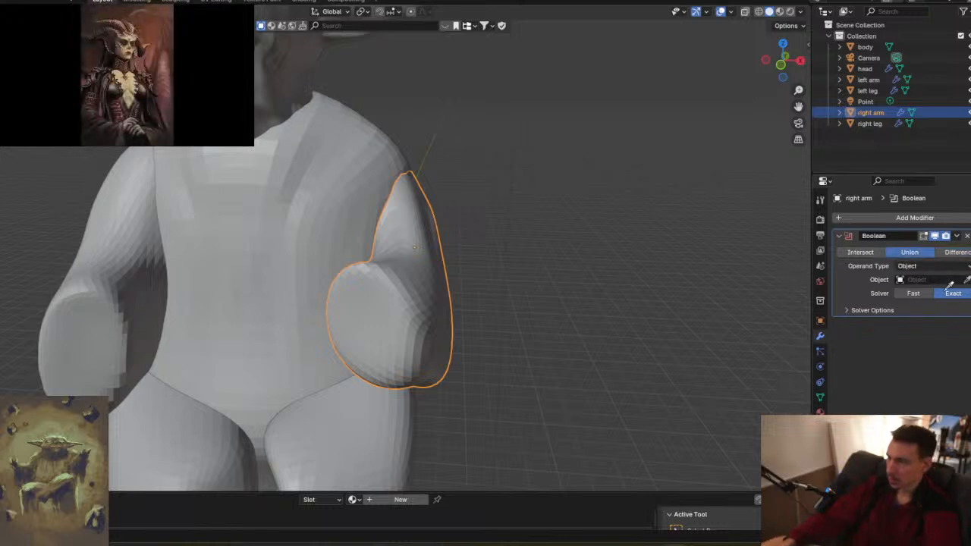
{"action": "left_click", "coordinate": [335, 221]}
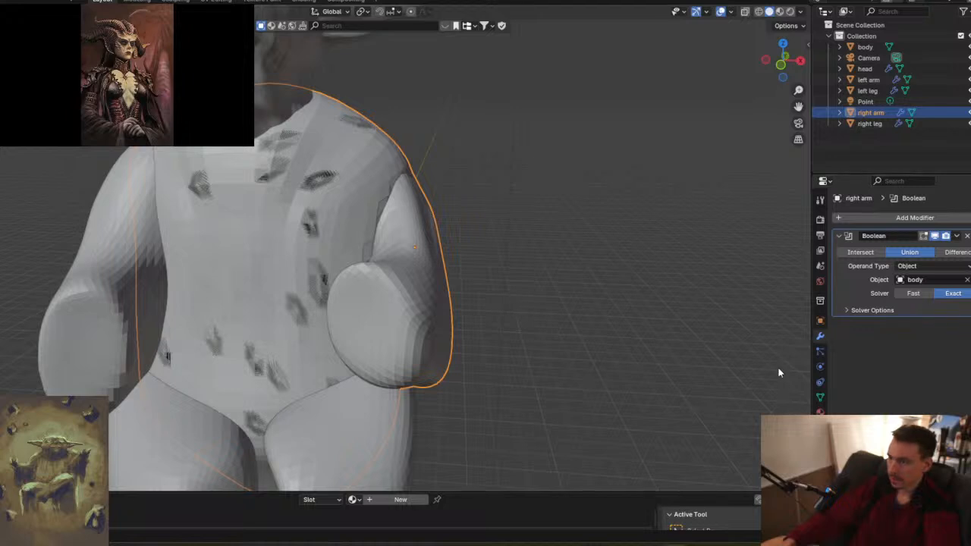
{"action": "left_click", "coordinate": [957, 236]}
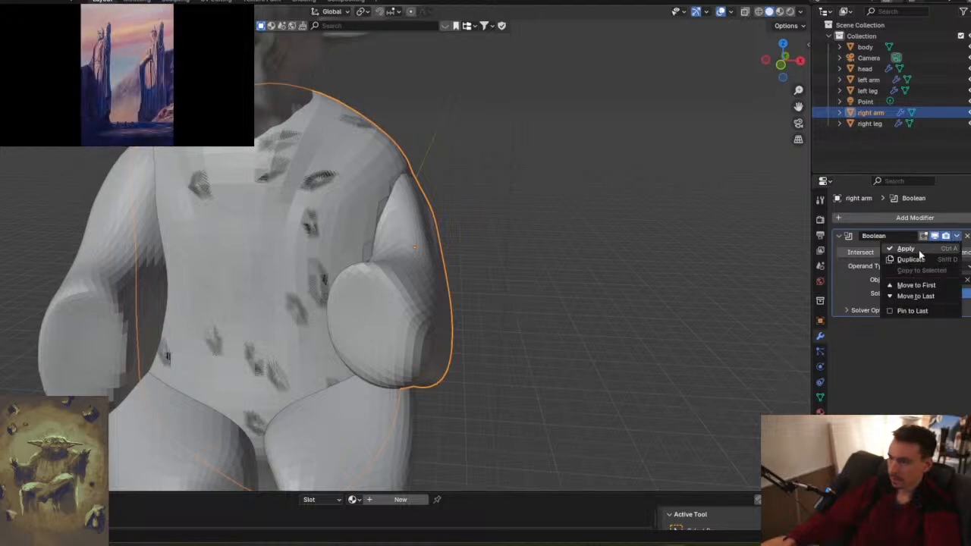
{"action": "left_click", "coordinate": [914, 250]}
- Examine the joint between the right arm and the body from several angles in both the Layout and Sculpting workspaces
{"action": "middle_click_drag", "start_coordinate": [619, 243], "coordinate": [554, 245]}
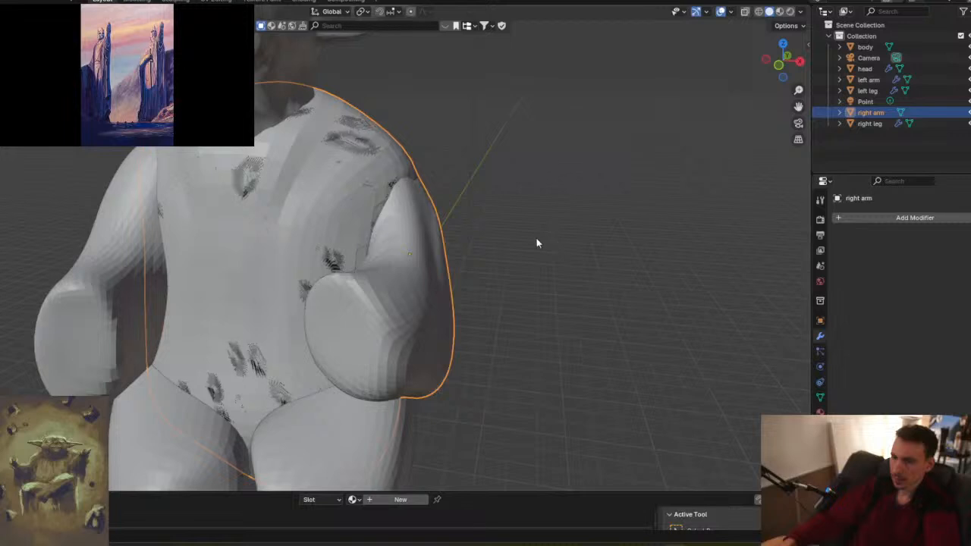
{"action": "scroll", "coordinate": [291, 213], "scroll_direction": "up", "scroll_amount": 5}
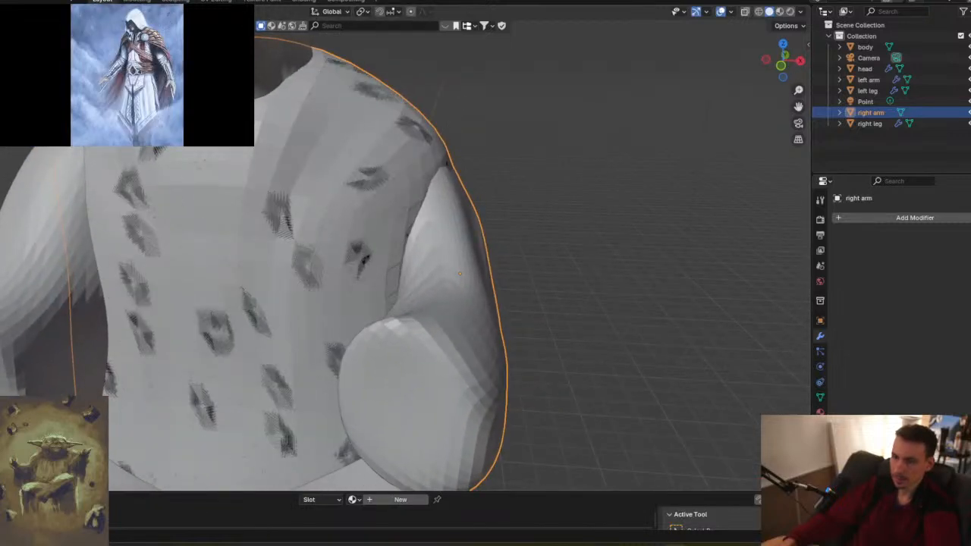
{"action": "left_click", "coordinate": [179, 1]}
{"action": "middle_click_drag", "start_coordinate": [306, 278], "coordinate": [335, 223]}
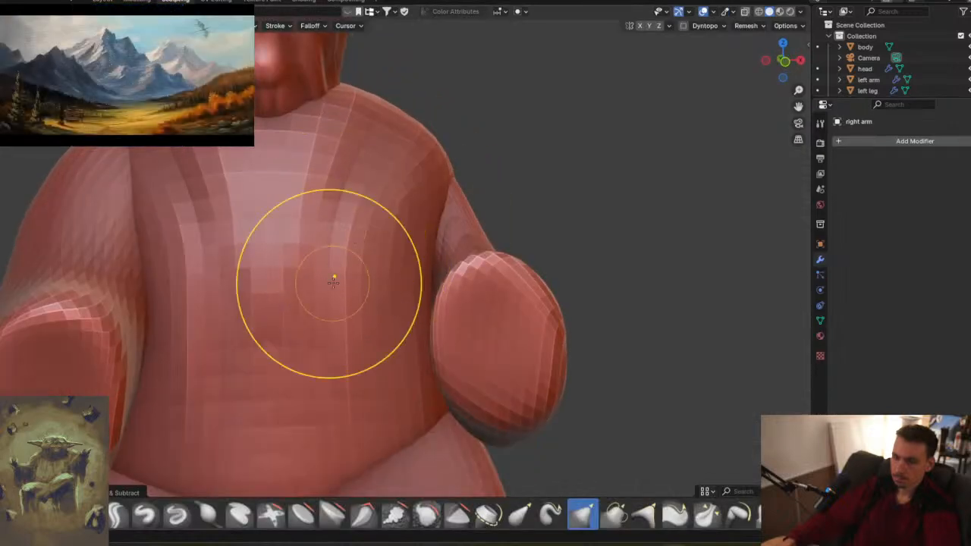
{"action": "key", "text": "ctrl+Tab"}
{"action": "mouse_move", "coordinate": [386, 271]}
{"action": "middle_mouse_down"}
{"action": "mouse_move", "coordinate": [314, 288]}
{"action": "mouse_move", "coordinate": [325, 291]}
{"action": "middle_mouse_up"}
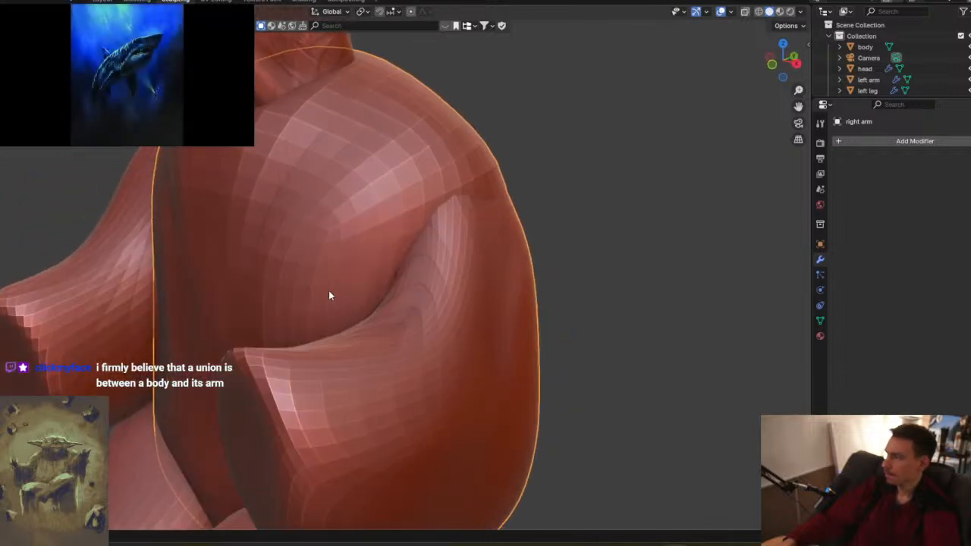
{"action": "scroll", "coordinate": [345, 304], "scroll_direction": "down", "scroll_amount": 6}
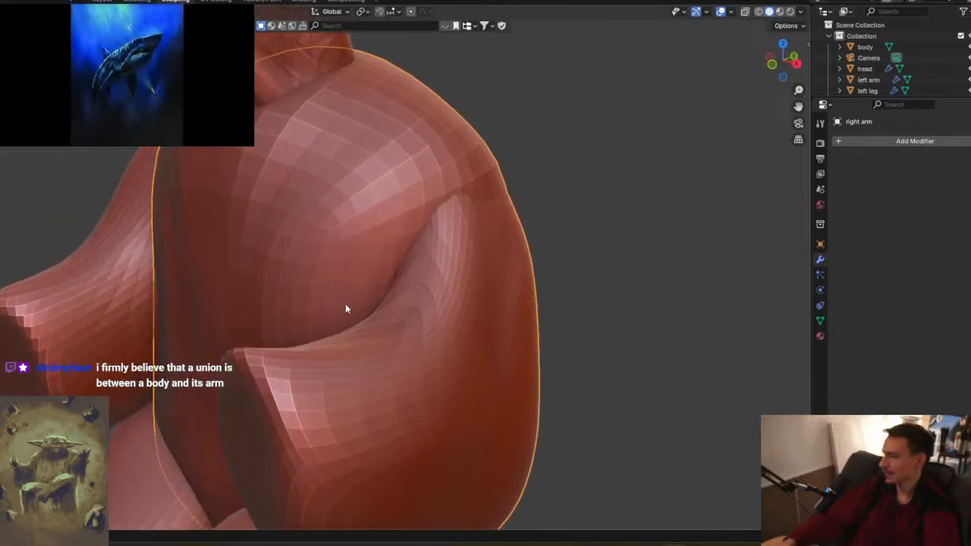
{"action": "middle_click_drag", "start_coordinate": [341, 297], "coordinate": [384, 309]}
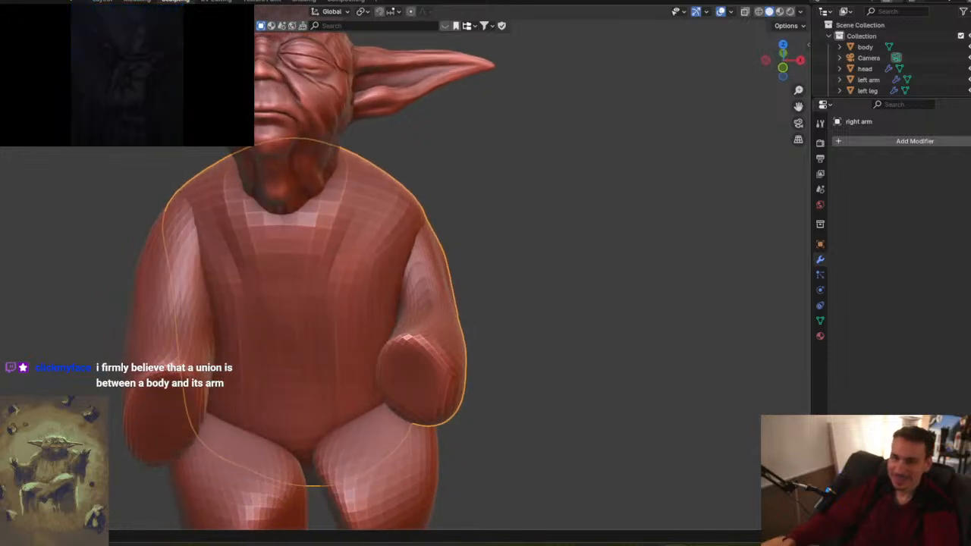
- Return to the Layout workspace, hide the original body object and select the merged right arm mesh
{"action": "left_click", "coordinate": [104, 1]}
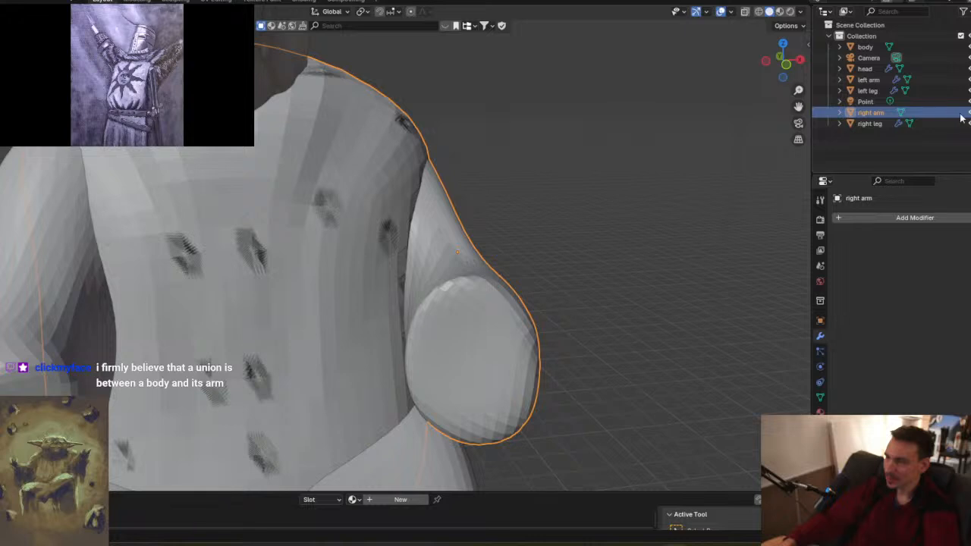
{"action": "key", "text": "alt+a"}
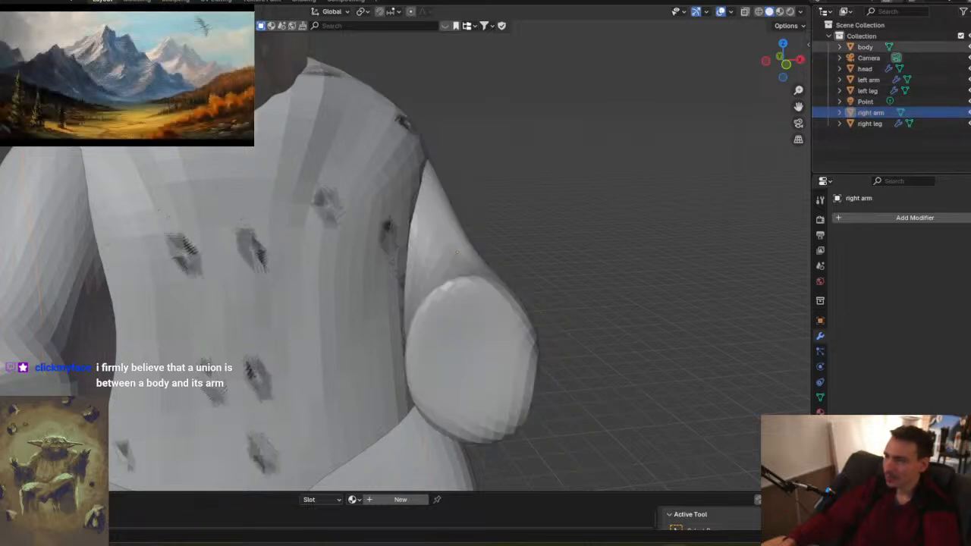
{"action": "left_click", "coordinate": [966, 48]}
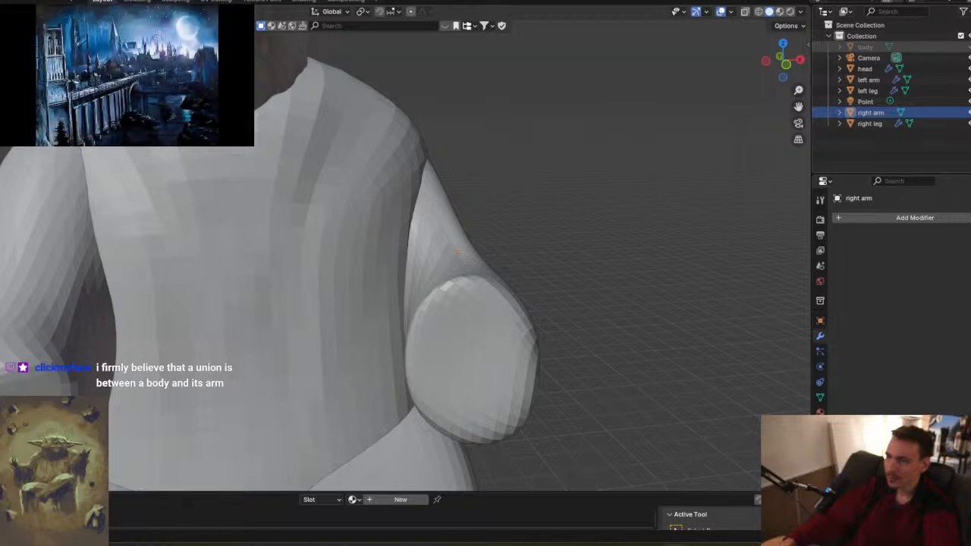
{"action": "left_click", "coordinate": [405, 277]}
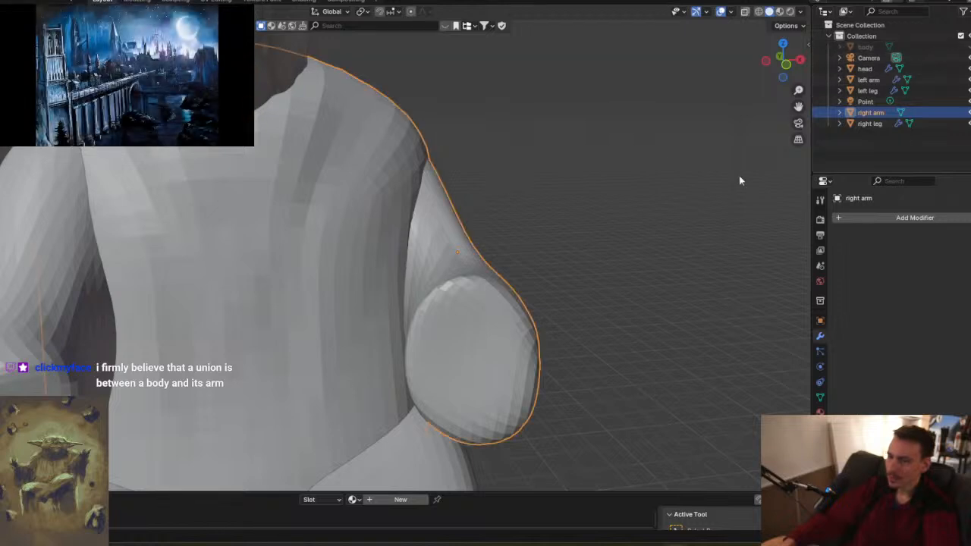
- Inspect the seam where the upper arm meets the torso on the merged mesh up close
{"action": "middle_click_drag", "start_coordinate": [499, 213], "coordinate": [474, 178]}
{"action": "scroll", "coordinate": [503, 162], "scroll_direction": "up", "scroll_amount": 3}
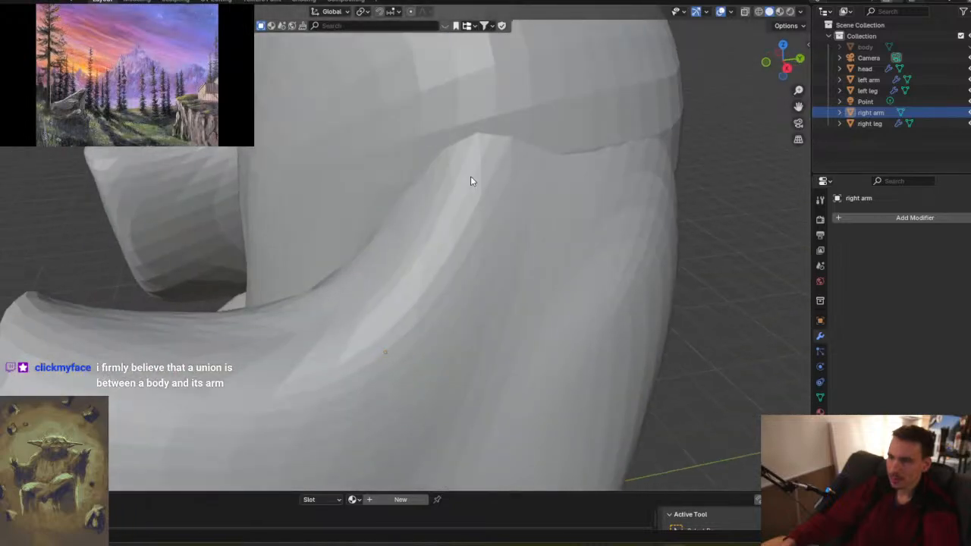
{"action": "scroll", "coordinate": [524, 144], "scroll_direction": "up", "scroll_amount": 2}
{"action": "middle_click_drag", "start_coordinate": [523, 144], "coordinate": [351, 226]}
{"action": "scroll", "coordinate": [523, 144], "scroll_direction": "up", "scroll_amount": 3}
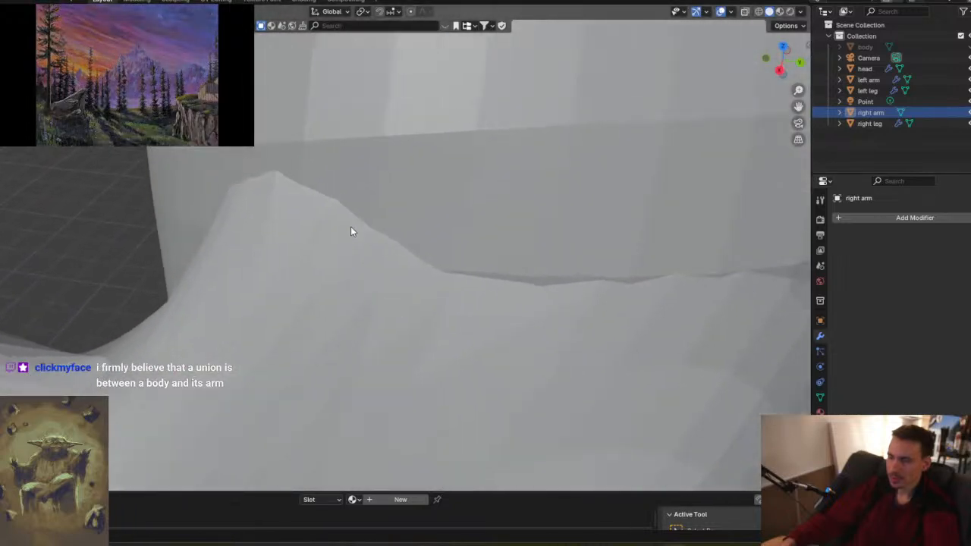
{"action": "scroll", "coordinate": [372, 208], "scroll_direction": "up", "scroll_amount": 5}
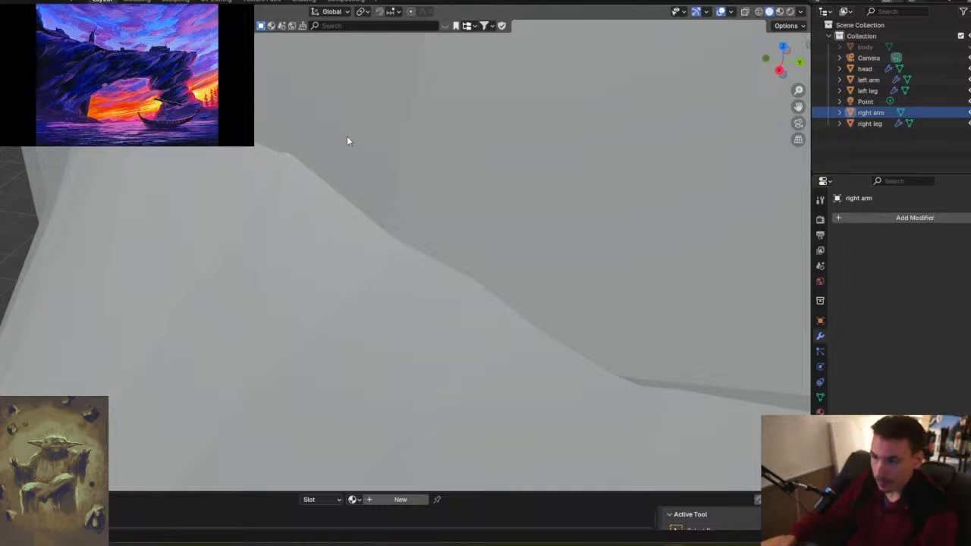
{"action": "middle_click_drag", "start_coordinate": [239, 250], "coordinate": [312, 165]}
- Check the merged torso and right arm from different angles in the Sculpting workspace with the original body hidden
{"action": "left_click", "coordinate": [173, 3]}
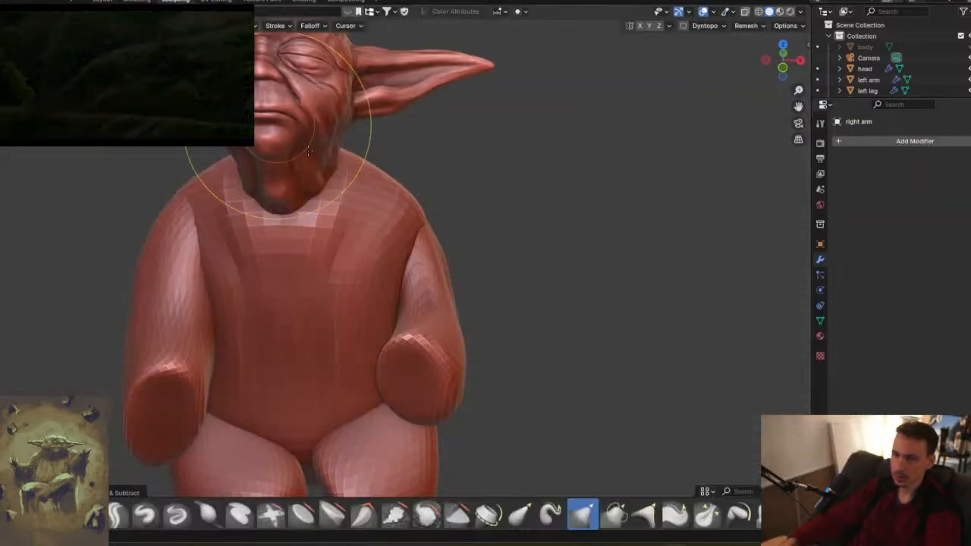
{"action": "scroll", "coordinate": [414, 235], "scroll_direction": "up", "scroll_amount": 5}
{"action": "mouse_move", "coordinate": [415, 235]}
{"action": "middle_mouse_down"}
{"action": "mouse_move", "coordinate": [399, 305]}
{"action": "mouse_move", "coordinate": [338, 379]}
{"action": "mouse_move", "coordinate": [356, 319]}
{"action": "middle_mouse_up"}
{"action": "scroll", "coordinate": [355, 320], "scroll_direction": "down", "scroll_amount": 8}
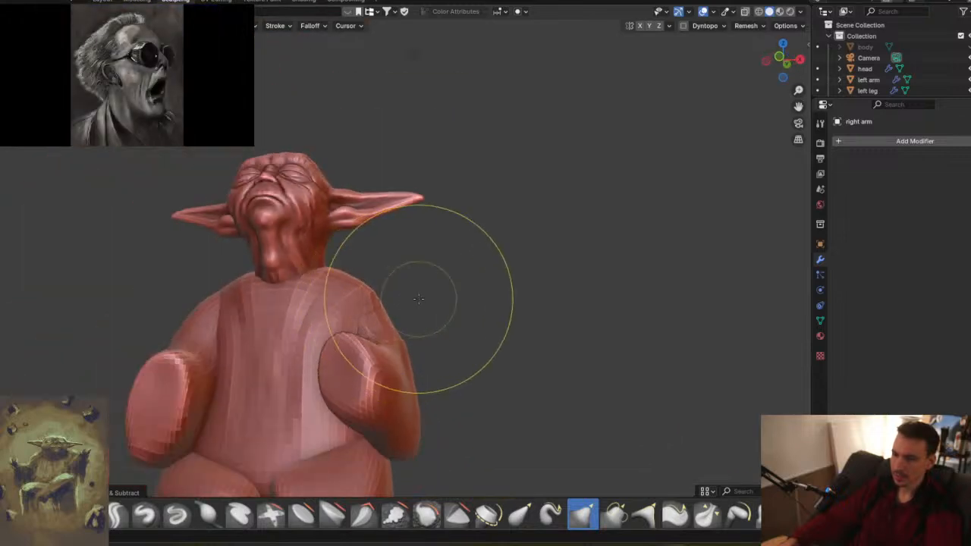
{"action": "middle_click_drag", "start_coordinate": [418, 299], "coordinate": [334, 358]}
{"action": "mouse_move", "coordinate": [437, 341]}
{"action": "middle_mouse_down"}
{"action": "mouse_move", "coordinate": [412, 380]}
{"action": "mouse_move", "coordinate": [334, 356]}
{"action": "mouse_move", "coordinate": [313, 325]}
{"action": "mouse_move", "coordinate": [394, 345]}
{"action": "mouse_move", "coordinate": [476, 349]}
{"action": "mouse_move", "coordinate": [425, 384]}
{"action": "mouse_move", "coordinate": [349, 364]}
{"action": "mouse_move", "coordinate": [405, 357]}
{"action": "mouse_move", "coordinate": [563, 296]}
{"action": "mouse_move", "coordinate": [527, 291]}
{"action": "mouse_move", "coordinate": [524, 280]}
{"action": "mouse_move", "coordinate": [572, 273]}
{"action": "mouse_move", "coordinate": [362, 230]}
{"action": "middle_mouse_up"}
{"action": "scroll", "coordinate": [352, 345], "scroll_direction": "down", "scroll_amount": 5}
{"action": "scroll", "coordinate": [522, 291], "scroll_direction": "up", "scroll_amount": 5}
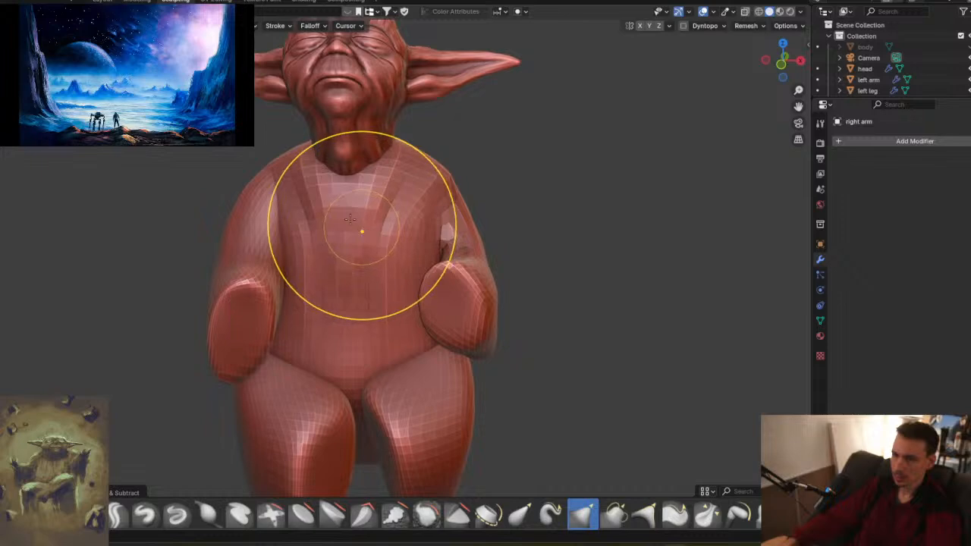
- Return to the Layout workspace and apply the Multires modifier on the left arm
{"action": "left_click", "coordinate": [98, 2]}
{"action": "scroll", "coordinate": [244, 175], "scroll_direction": "down", "scroll_amount": 8}
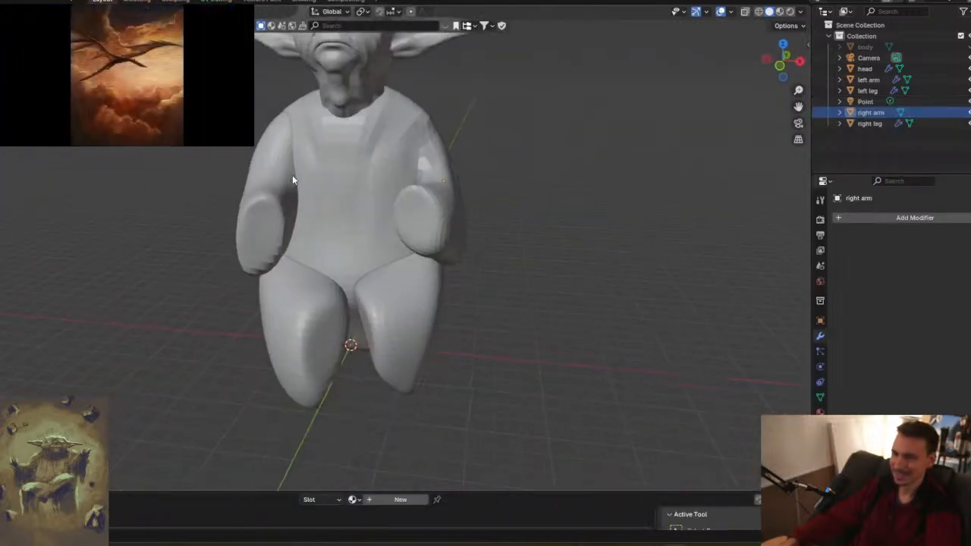
{"action": "middle_click_drag", "start_coordinate": [291, 184], "coordinate": [330, 235], "text": "shift"}
{"action": "left_click", "coordinate": [326, 248]}
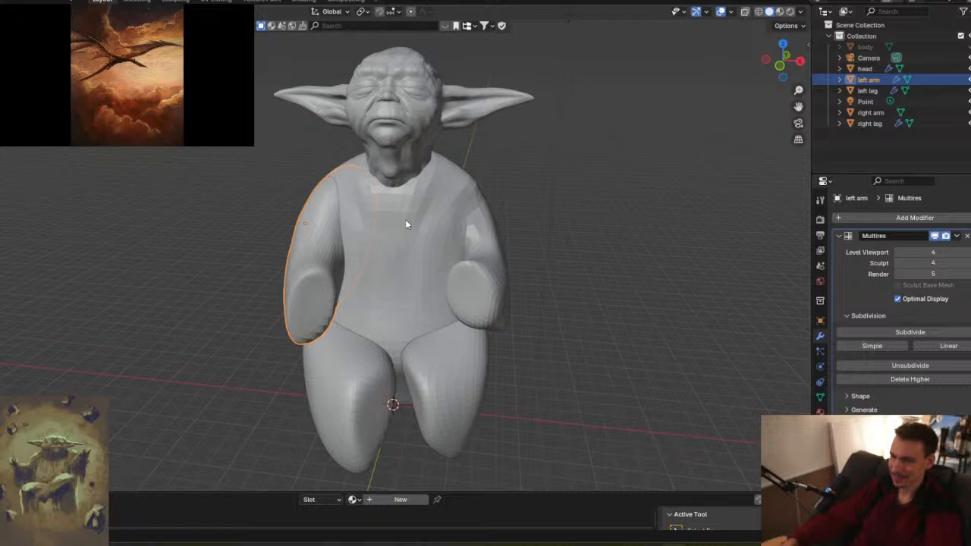
{"action": "left_click", "coordinate": [958, 237]}
{"action": "left_click", "coordinate": [936, 248]}
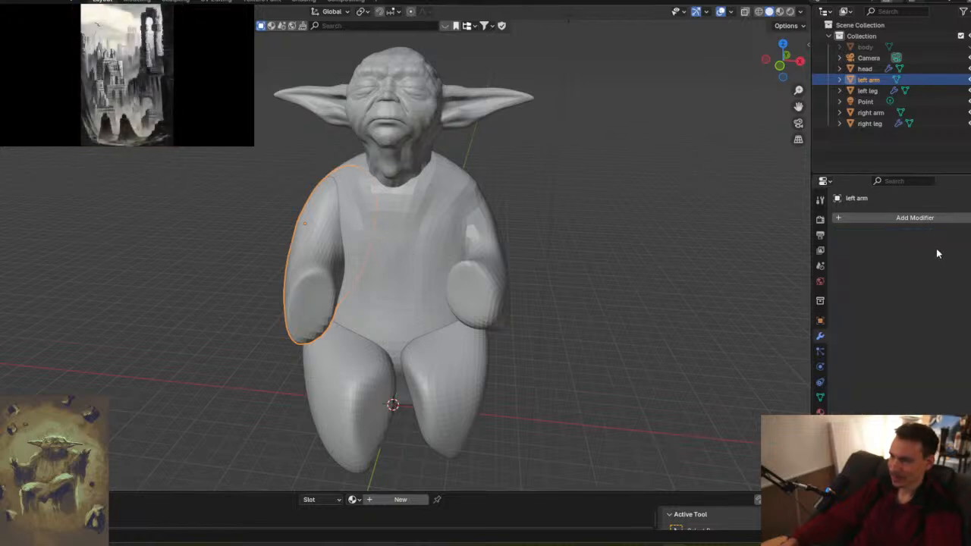
{"action": "left_click", "coordinate": [895, 217]}
{"action": "left_click", "coordinate": [692, 245]}
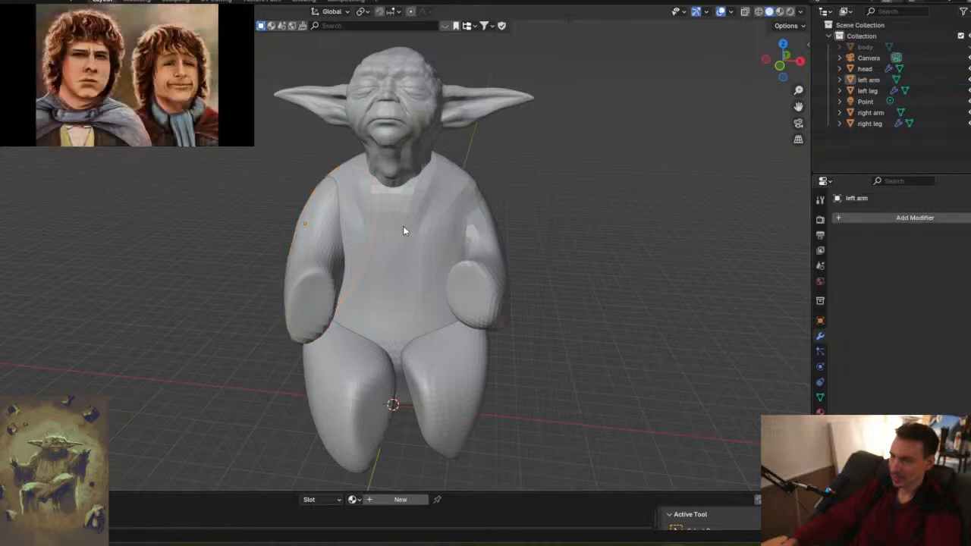
- Add a Boolean modifier to the merged right arm mesh, set it to Union with the left arm, and apply it
{"action": "left_click", "coordinate": [404, 228]}
{"action": "left_click", "coordinate": [947, 221]}
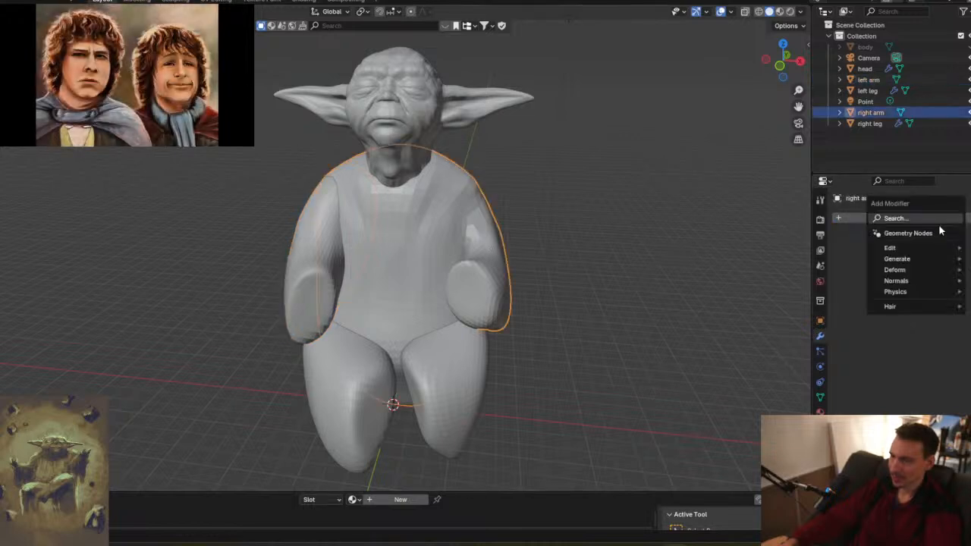
{"action": "left_click", "coordinate": [962, 218]}
{"action": "type", "text": "bool"}
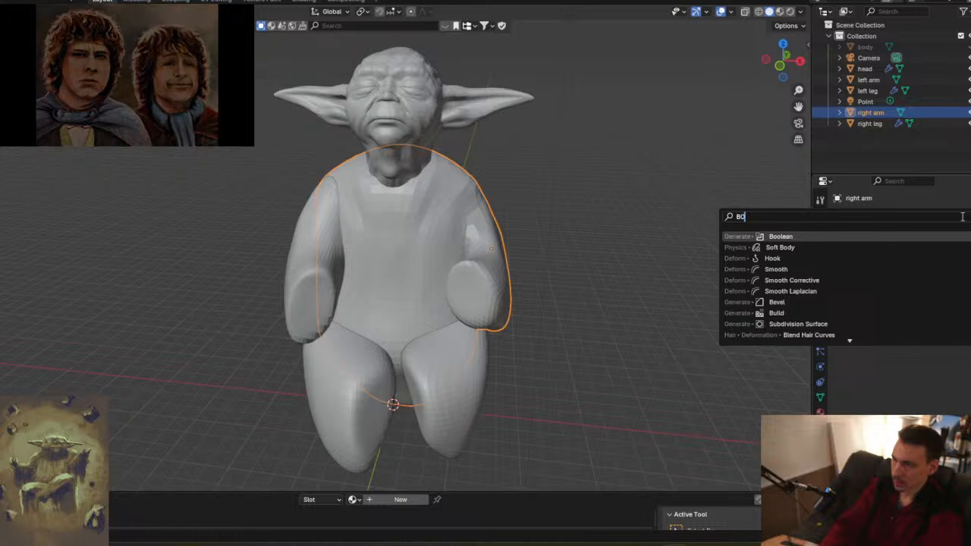
{"action": "key", "text": "Return"}
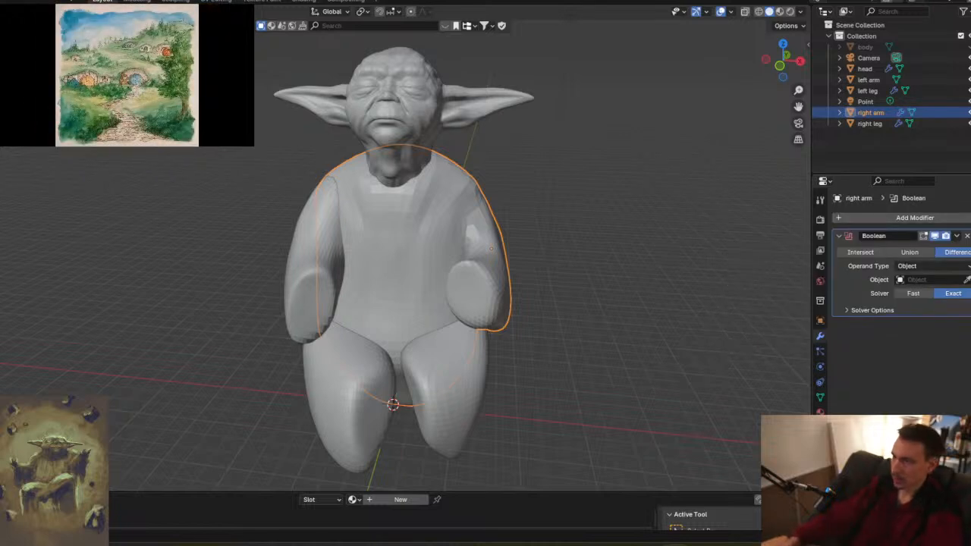
{"action": "left_click", "coordinate": [966, 280]}
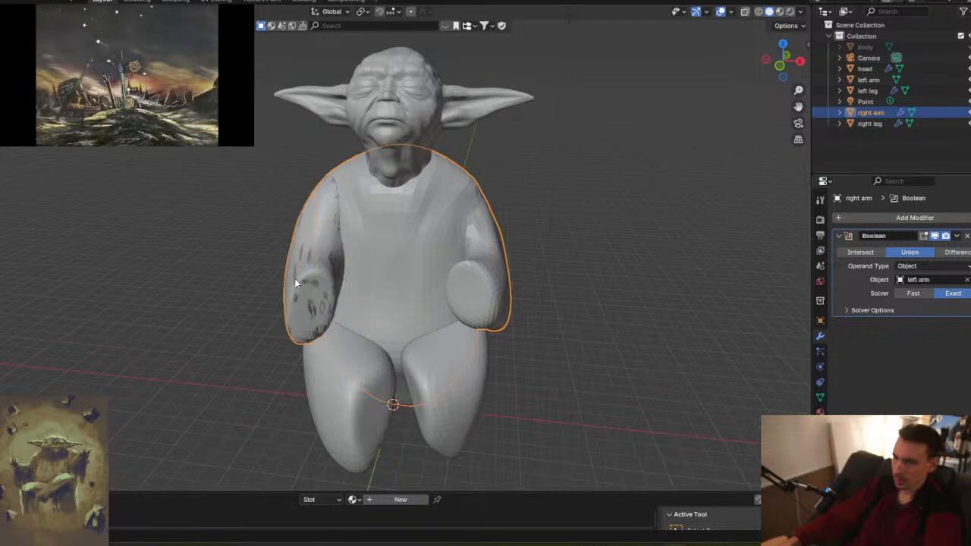
{"action": "left_click", "coordinate": [957, 237]}
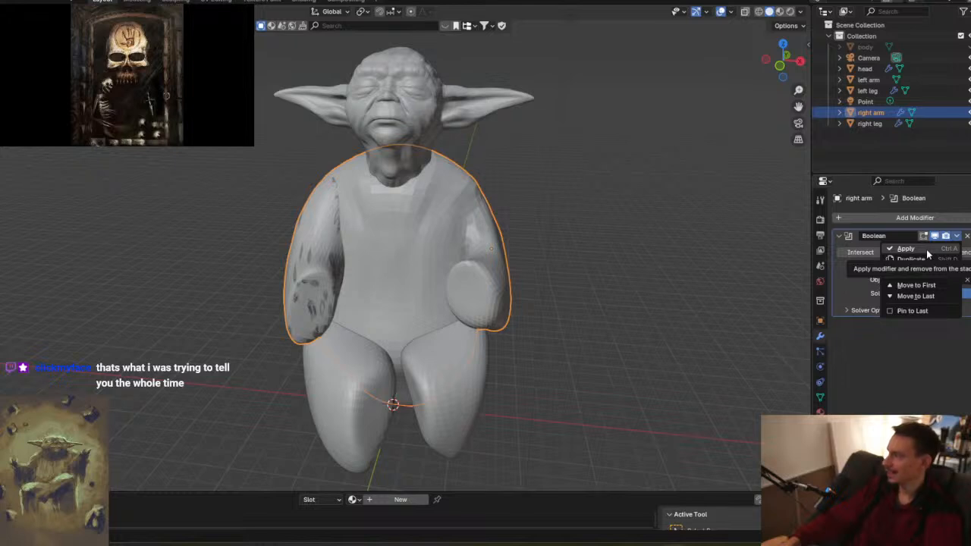
{"action": "left_click", "coordinate": [926, 250]}
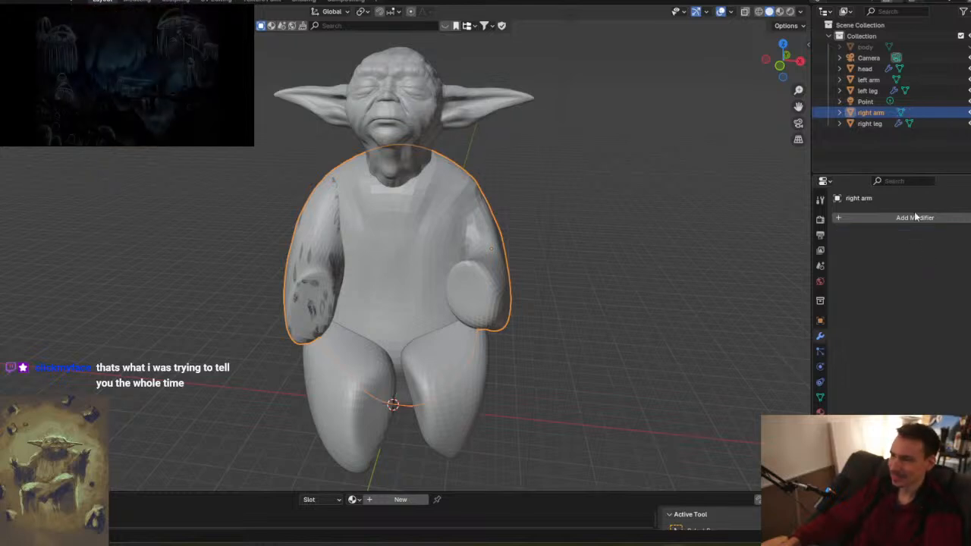
- Hide the separate left arm object and keep the merged right arm mesh visible
{"action": "left_click", "coordinate": [969, 112]}
{"action": "left_click", "coordinate": [968, 112]}
{"action": "left_click", "coordinate": [969, 112]}
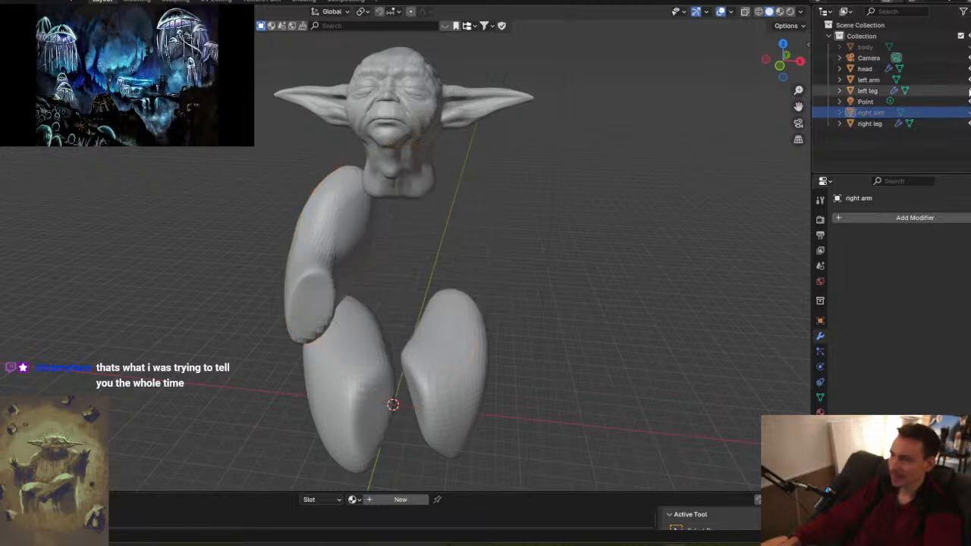
{"action": "left_click", "coordinate": [968, 80]}
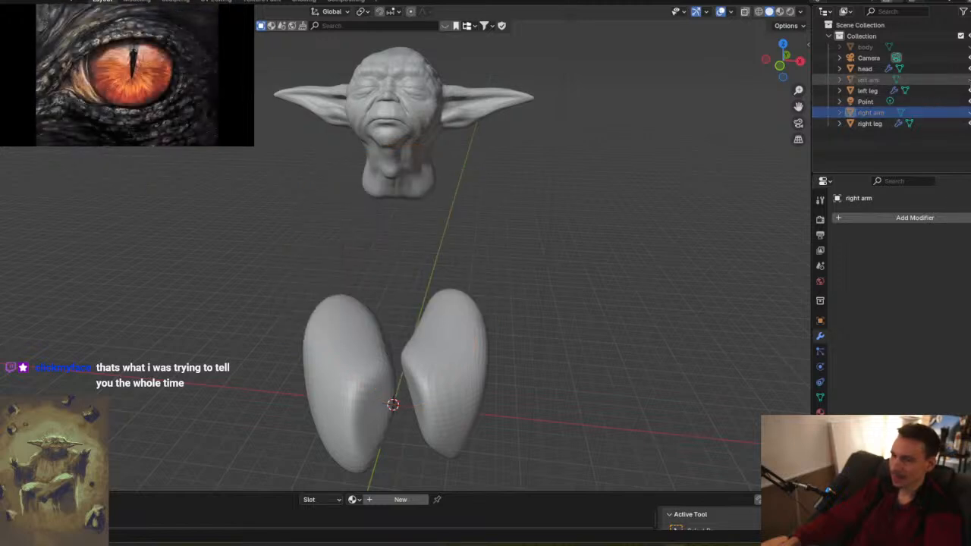
{"action": "left_click", "coordinate": [969, 113]}
{"action": "middle_click_drag", "start_coordinate": [539, 272], "coordinate": [560, 269]}
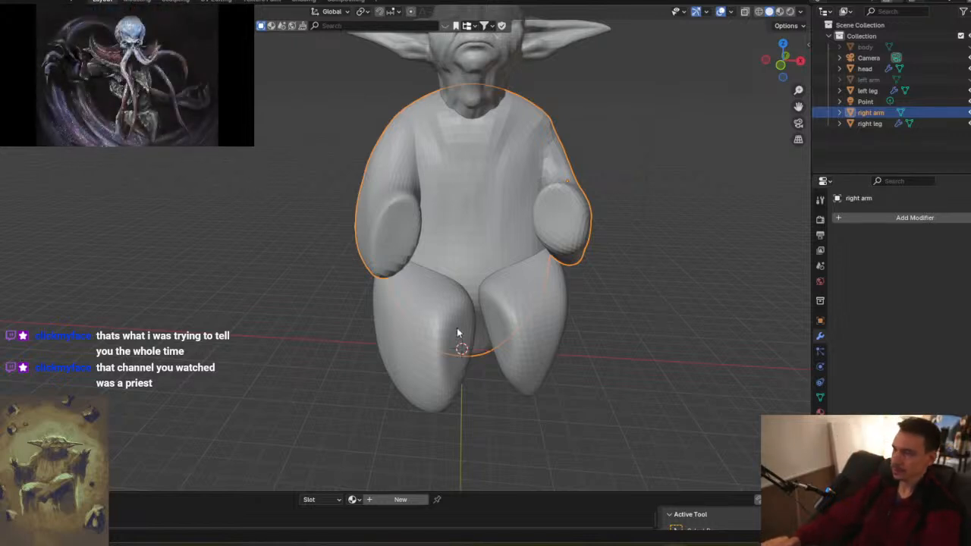
- Union the right leg into the merged right arm mesh with an applied Boolean modifier and hide the separate right leg
{"action": "middle_click_drag", "start_coordinate": [509, 226], "coordinate": [505, 226]}
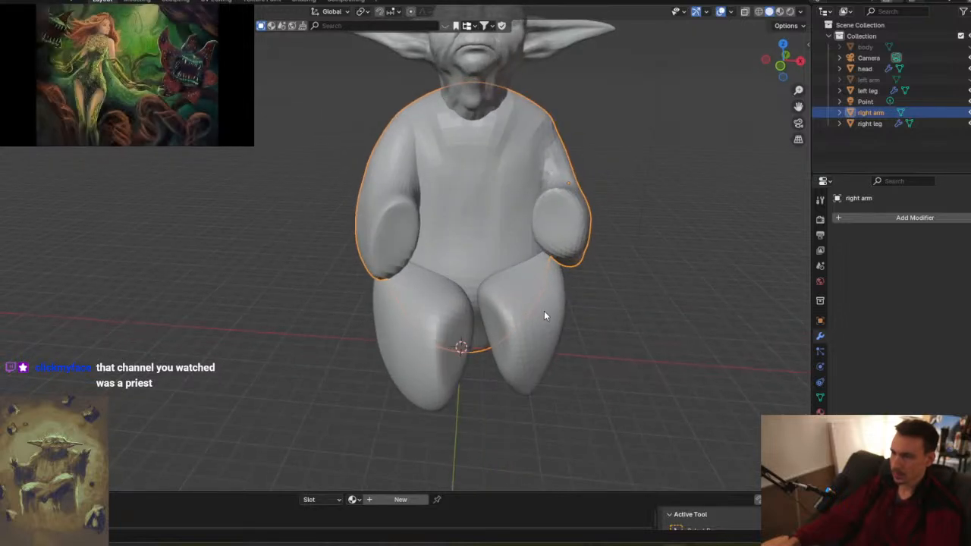
{"action": "left_click", "coordinate": [940, 218]}
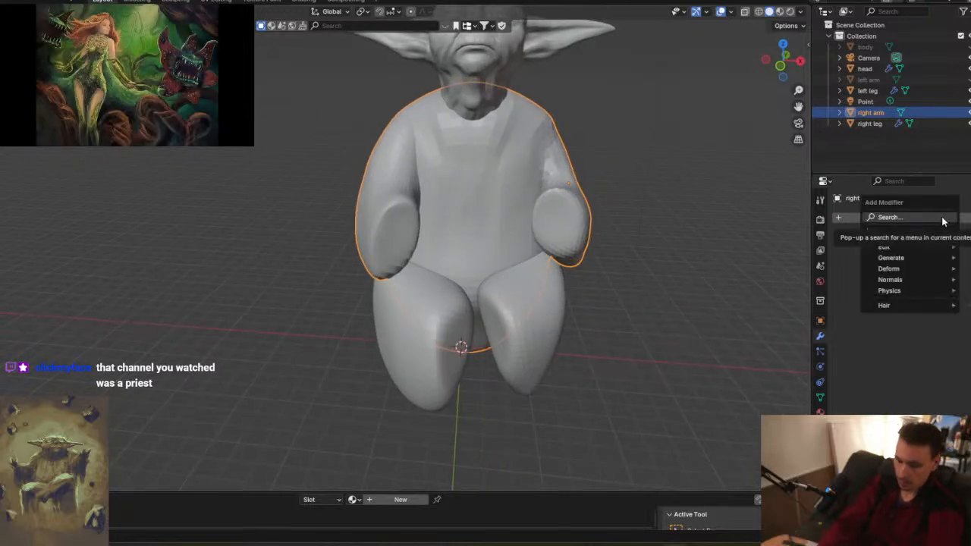
{"action": "type", "text": "boo"}
{"action": "key", "text": "Return"}
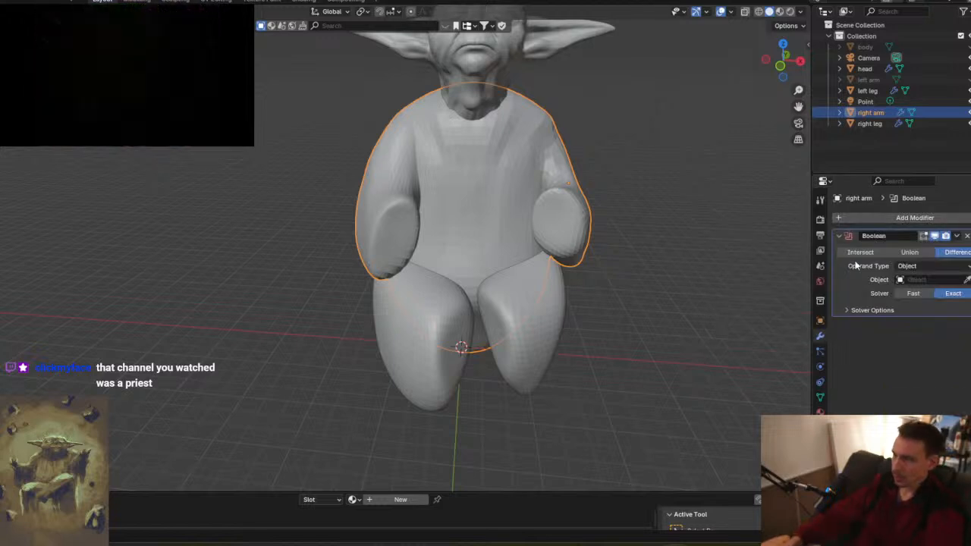
{"action": "left_click", "coordinate": [912, 255]}
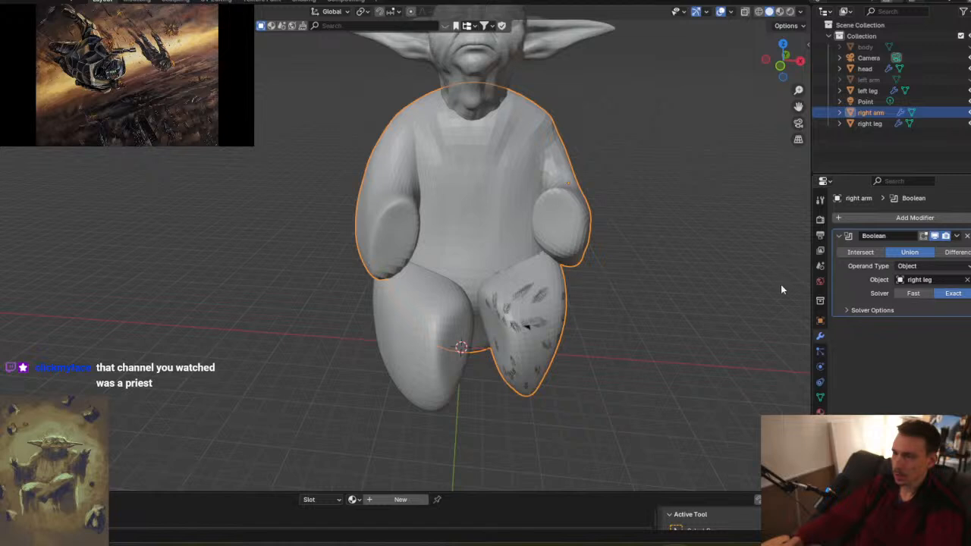
{"action": "left_click", "coordinate": [957, 236]}
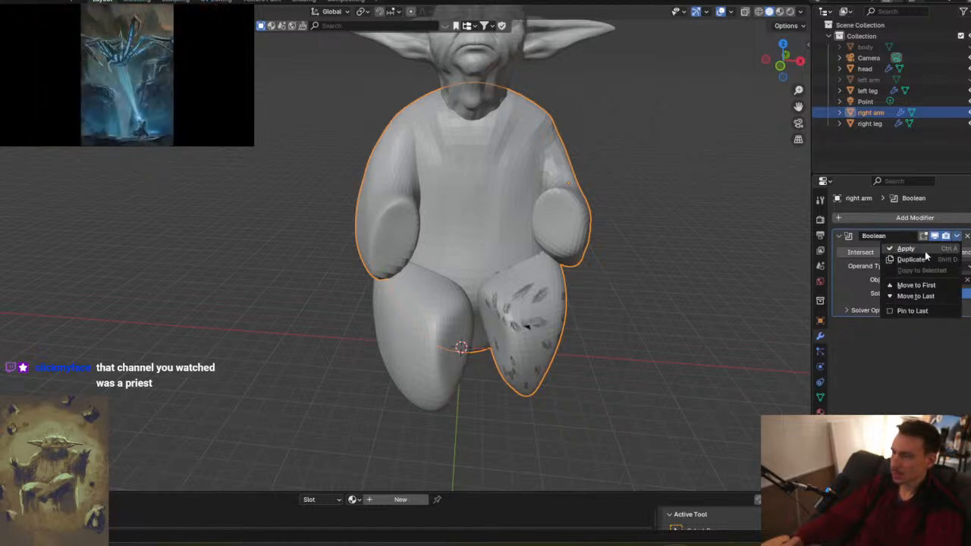
{"action": "left_click", "coordinate": [925, 251]}
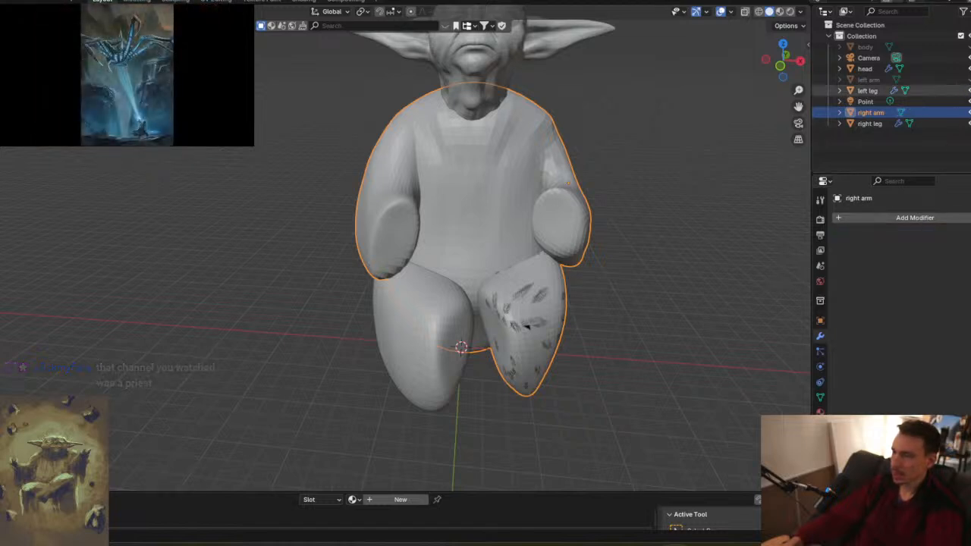
{"action": "left_click", "coordinate": [967, 122]}
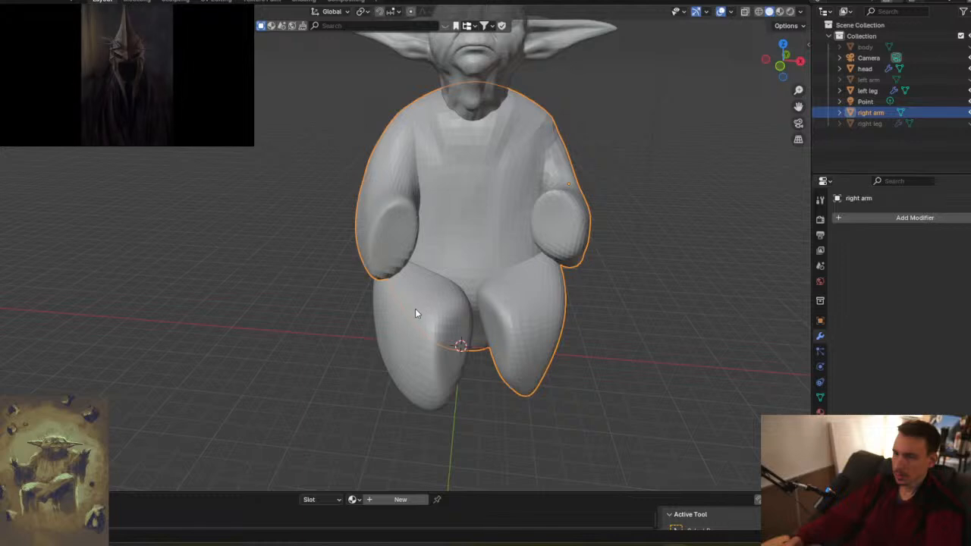
- Union the left leg into the merged right arm mesh with an applied Boolean modifier and hide the separate left leg
{"action": "left_click", "coordinate": [892, 219]}
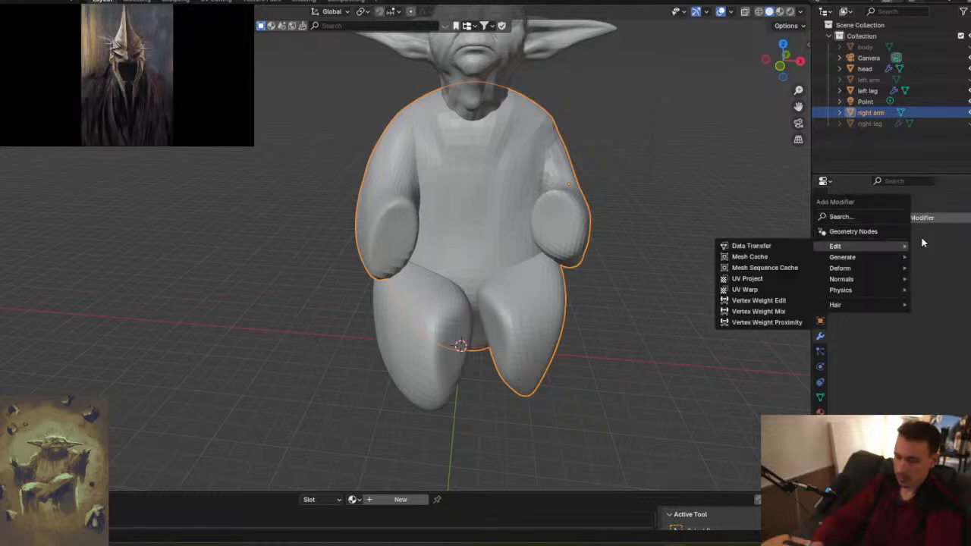
{"action": "type", "text": "bo"}
{"action": "key", "text": "Return"}
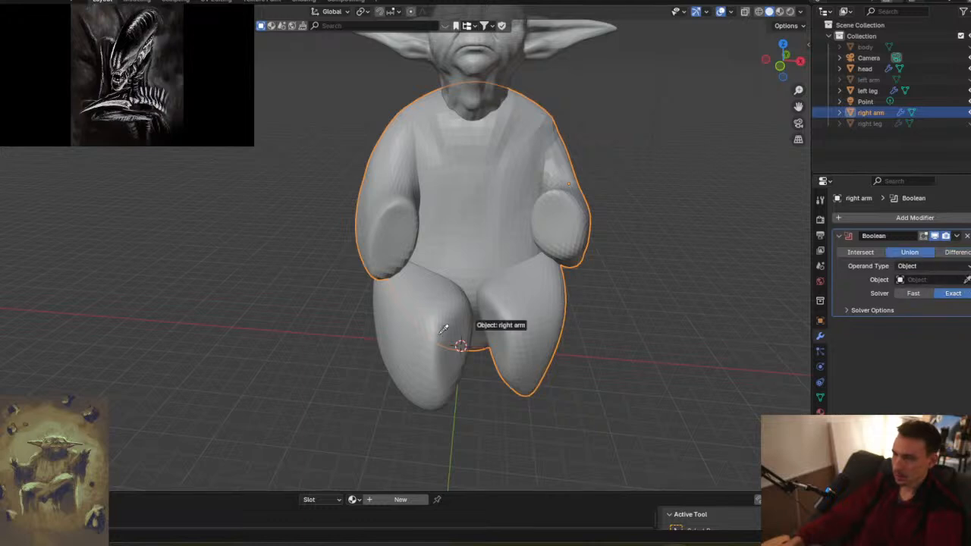
{"action": "left_click", "coordinate": [426, 355]}
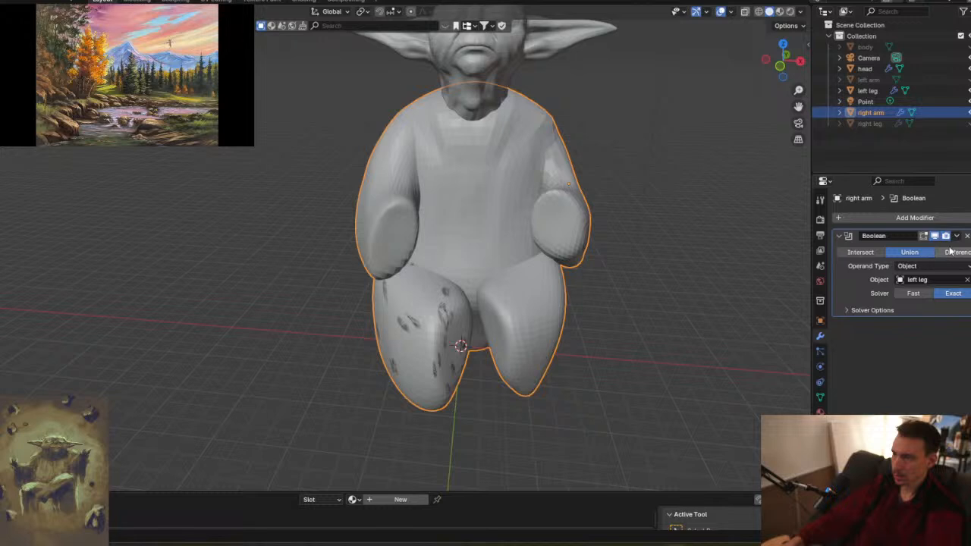
{"action": "left_click", "coordinate": [956, 236]}
{"action": "left_click", "coordinate": [924, 248]}
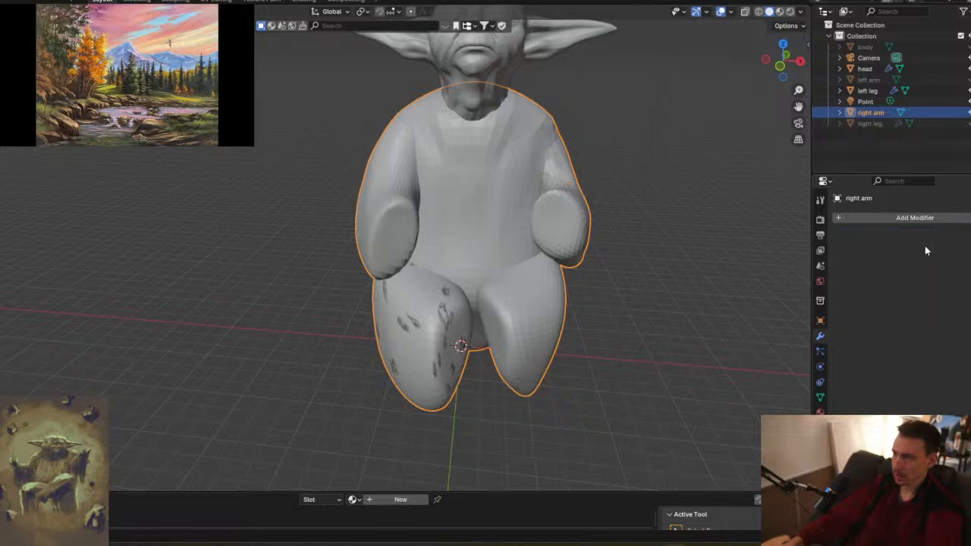
{"action": "mouse_move", "coordinate": [503, 226]}
{"action": "middle_mouse_down"}
{"action": "mouse_move", "coordinate": [460, 225]}
{"action": "mouse_move", "coordinate": [498, 216]}
{"action": "middle_mouse_up"}
{"action": "left_click", "coordinate": [969, 112]}
{"action": "left_click", "coordinate": [969, 112]}
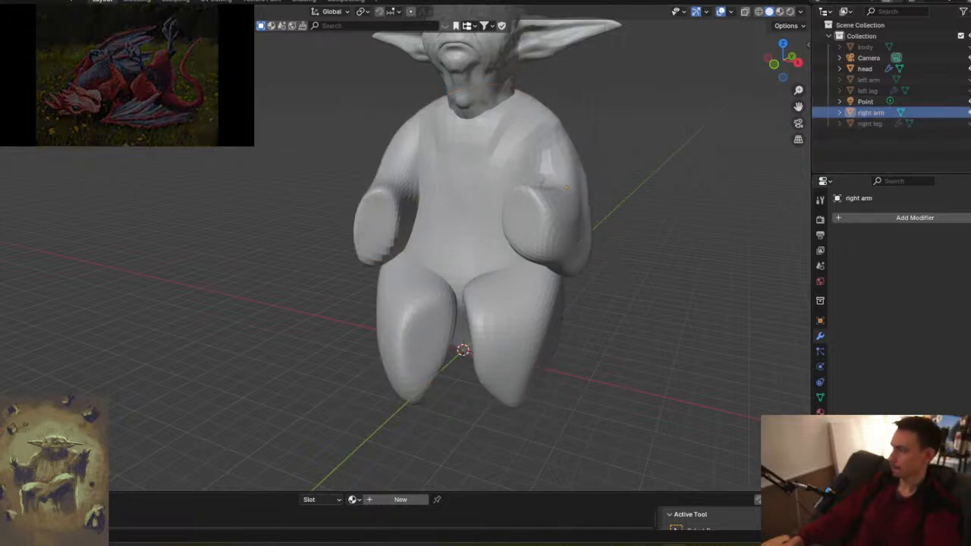
- Switch to the Sculpting workspace and smooth the seams where the leg and arm join the figure's lower back
{"action": "middle_click_drag", "start_coordinate": [592, 228], "coordinate": [600, 280]}
{"action": "middle_click_drag", "start_coordinate": [586, 325], "coordinate": [252, 161]}
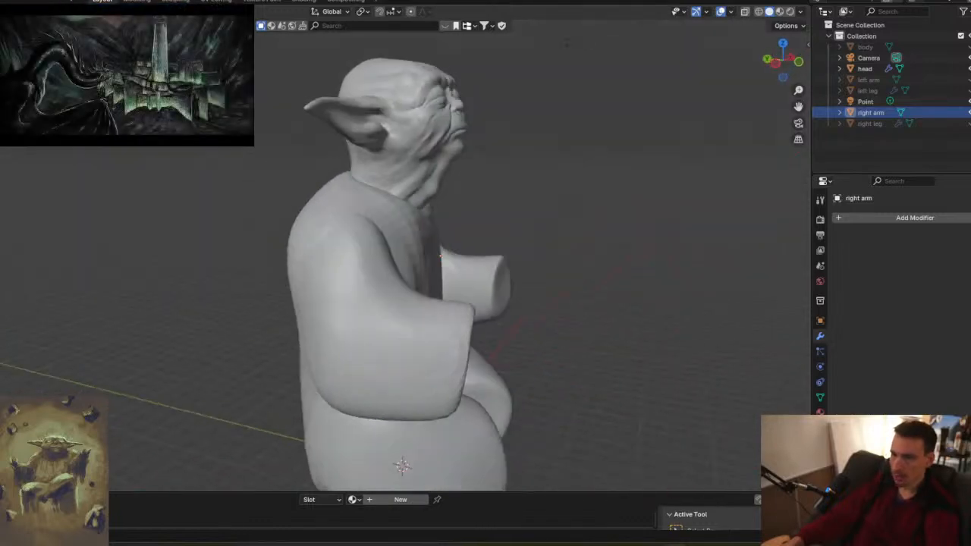
{"action": "left_click", "coordinate": [175, 1]}
{"action": "mouse_move", "coordinate": [320, 259]}
{"action": "middle_mouse_down"}
{"action": "mouse_move", "coordinate": [372, 223]}
{"action": "mouse_move", "coordinate": [481, 223]}
{"action": "mouse_move", "coordinate": [469, 217]}
{"action": "mouse_move", "coordinate": [433, 238]}
{"action": "middle_mouse_up"}
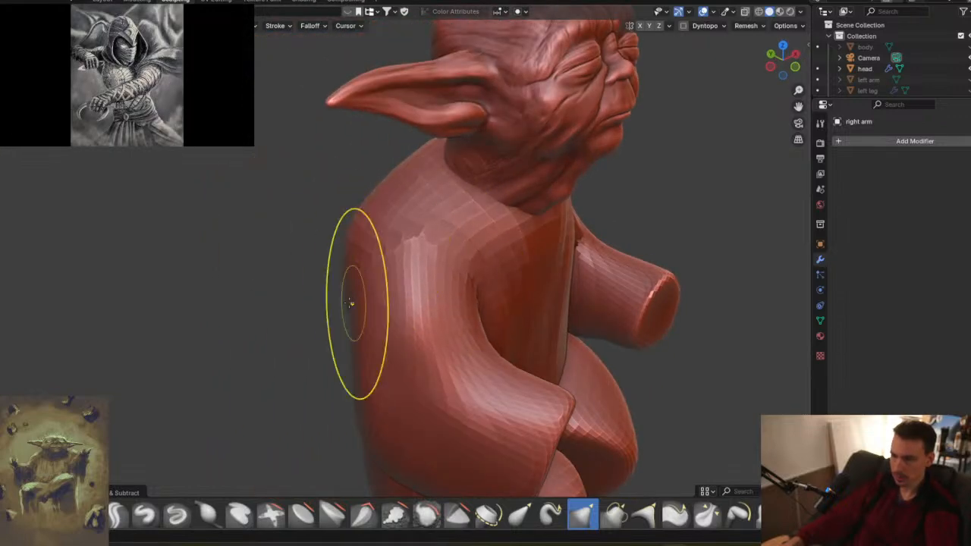
{"action": "mouse_move", "coordinate": [355, 340]}
{"action": "middle_mouse_down"}
{"action": "mouse_move", "coordinate": [452, 369]}
{"action": "mouse_move", "coordinate": [426, 379]}
{"action": "mouse_move", "coordinate": [396, 421]}
{"action": "mouse_move", "coordinate": [609, 220]}
{"action": "mouse_move", "coordinate": [513, 377]}
{"action": "middle_mouse_up"}
{"action": "left_click_drag", "start_coordinate": [516, 370], "coordinate": [529, 329]}
{"action": "mouse_move", "coordinate": [335, 389]}
{"action": "middle_mouse_down"}
{"action": "mouse_move", "coordinate": [434, 381]}
{"action": "mouse_move", "coordinate": [524, 309]}
{"action": "middle_mouse_up"}
{"action": "mouse_move", "coordinate": [474, 315]}
{"action": "left_mouse_down"}
{"action": "mouse_move", "coordinate": [459, 317]}
{"action": "mouse_move", "coordinate": [401, 210]}
{"action": "left_mouse_up"}
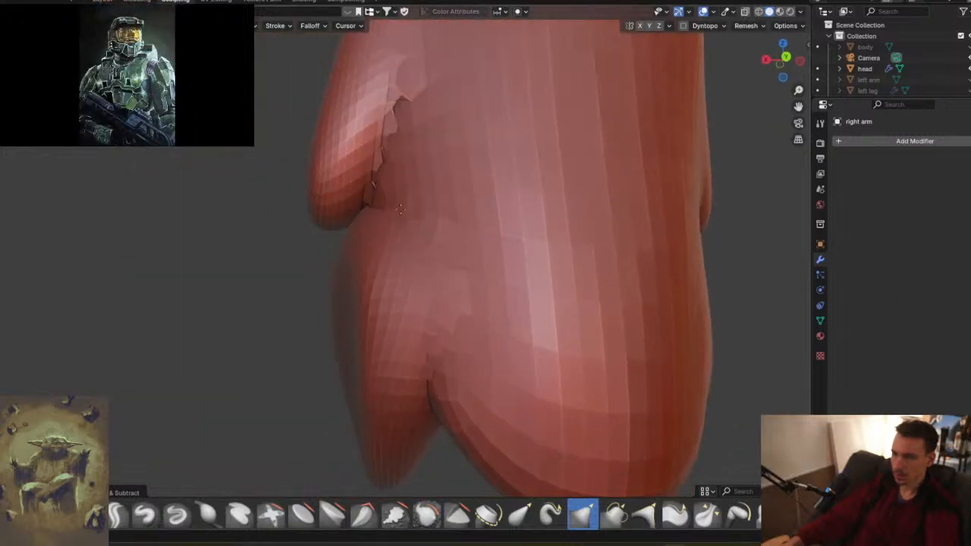
{"action": "left_click_drag", "start_coordinate": [420, 387], "coordinate": [415, 418]}
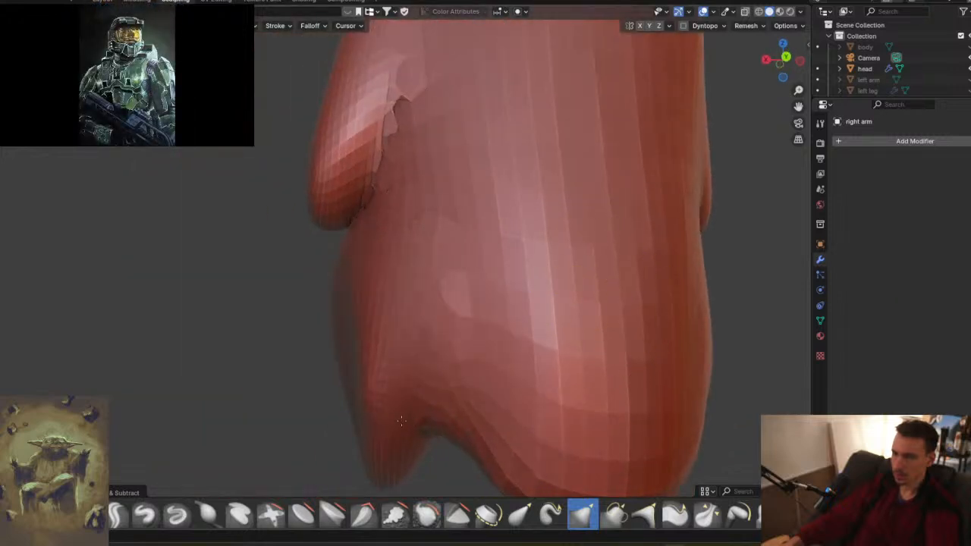
- Return to the Layout workspace and add a Multiresolution modifier to the merged right arm mesh
{"action": "middle_click_drag", "start_coordinate": [425, 391], "coordinate": [499, 366]}
{"action": "scroll", "coordinate": [505, 339], "scroll_direction": "down", "scroll_amount": 6}
{"action": "middle_click_drag", "start_coordinate": [424, 336], "coordinate": [444, 357]}
{"action": "mouse_move", "coordinate": [490, 288]}
{"action": "middle_mouse_down"}
{"action": "mouse_move", "coordinate": [443, 349]}
{"action": "mouse_move", "coordinate": [456, 275]}
{"action": "mouse_move", "coordinate": [644, 314]}
{"action": "middle_mouse_up"}
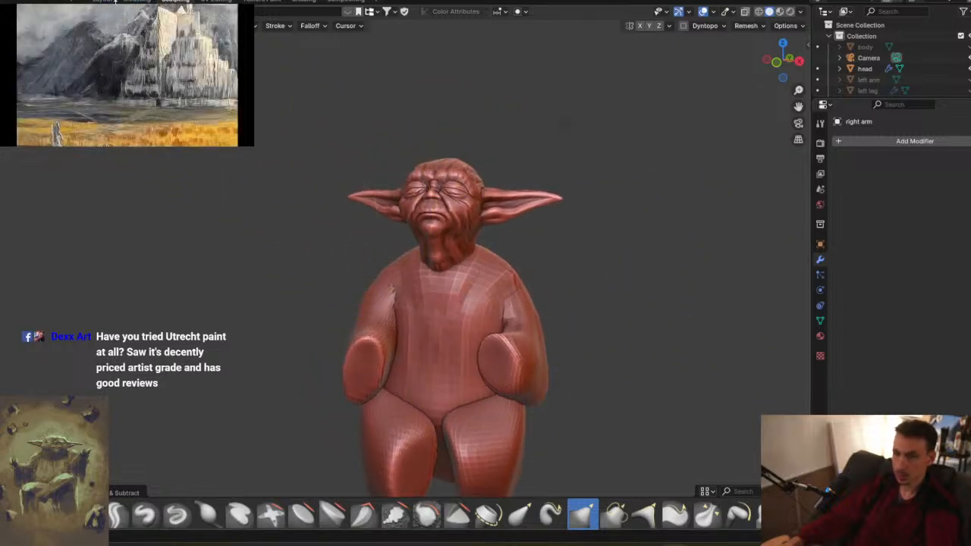
{"action": "left_click", "coordinate": [103, 0]}
{"action": "left_click", "coordinate": [884, 217]}
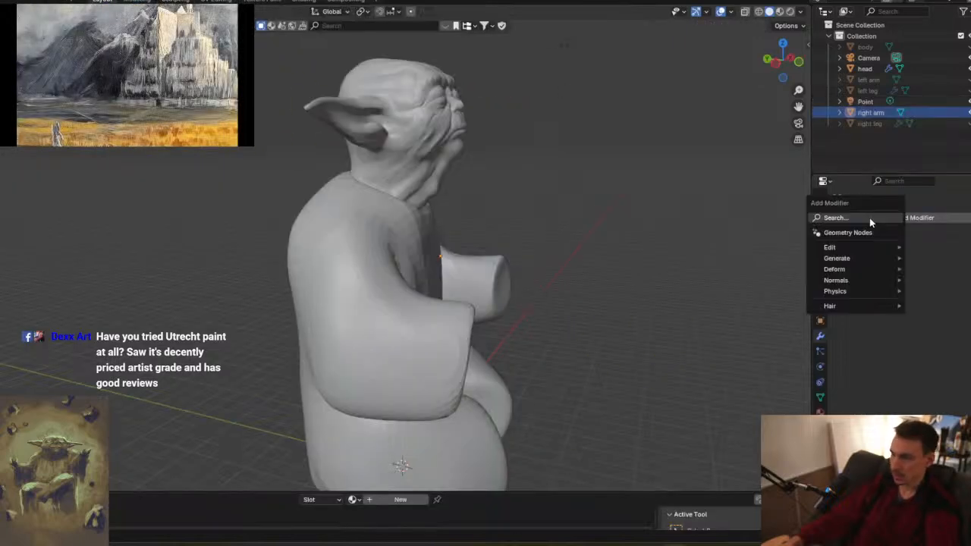
{"action": "type", "text": "MUL"}
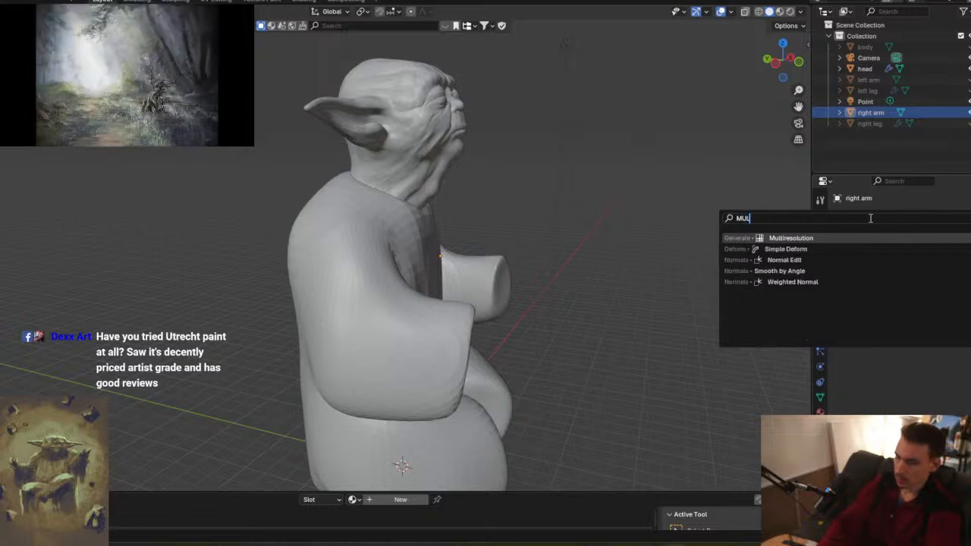
{"action": "key", "text": "Return"}
- Subdivide the merged right arm mesh with the Multires modifier up to level 5
{"action": "middle_click_drag", "start_coordinate": [577, 258], "coordinate": [402, 269]}
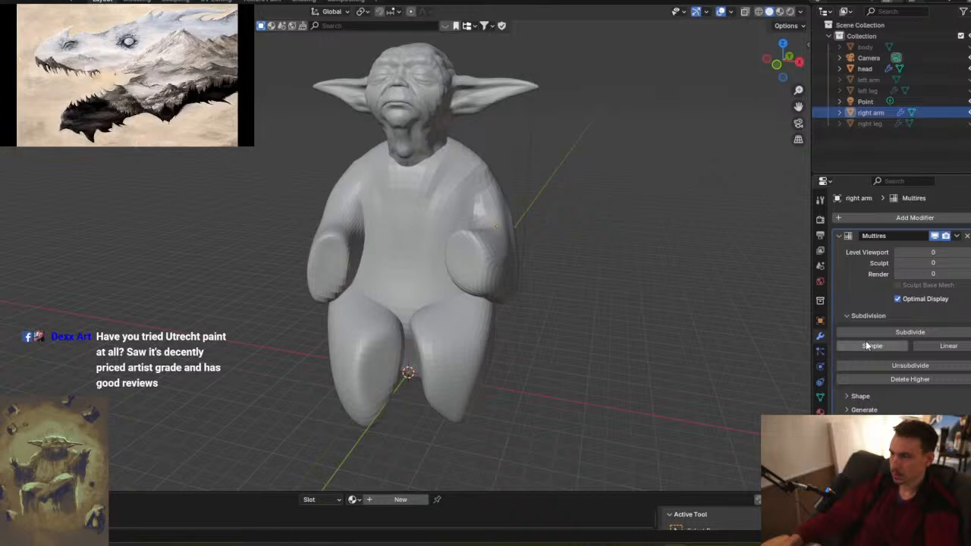
{"action": "left_click", "coordinate": [884, 334]}
{"action": "left_click", "coordinate": [892, 333]}
{"action": "left_click", "coordinate": [893, 333]}
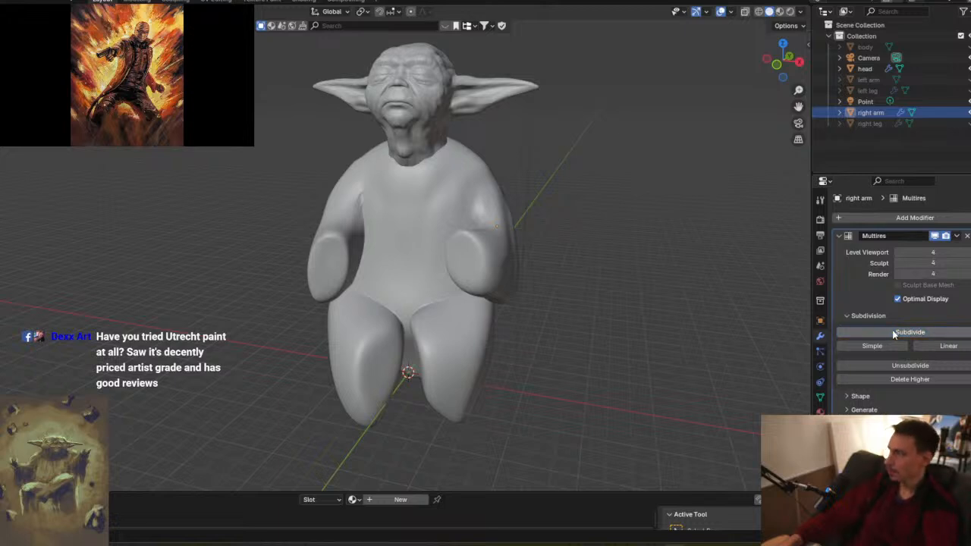
{"action": "left_click", "coordinate": [905, 336]}
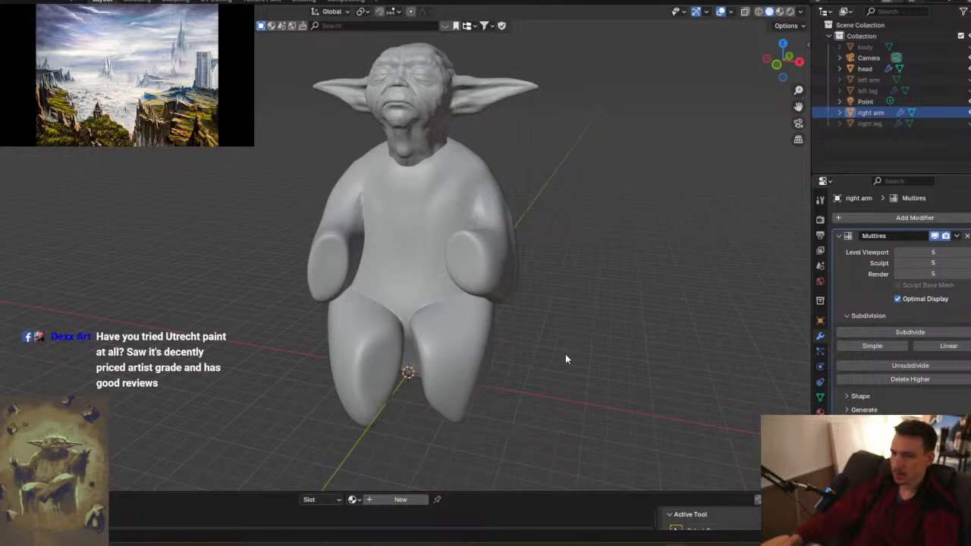
{"action": "middle_click_drag", "start_coordinate": [473, 336], "coordinate": [576, 333]}
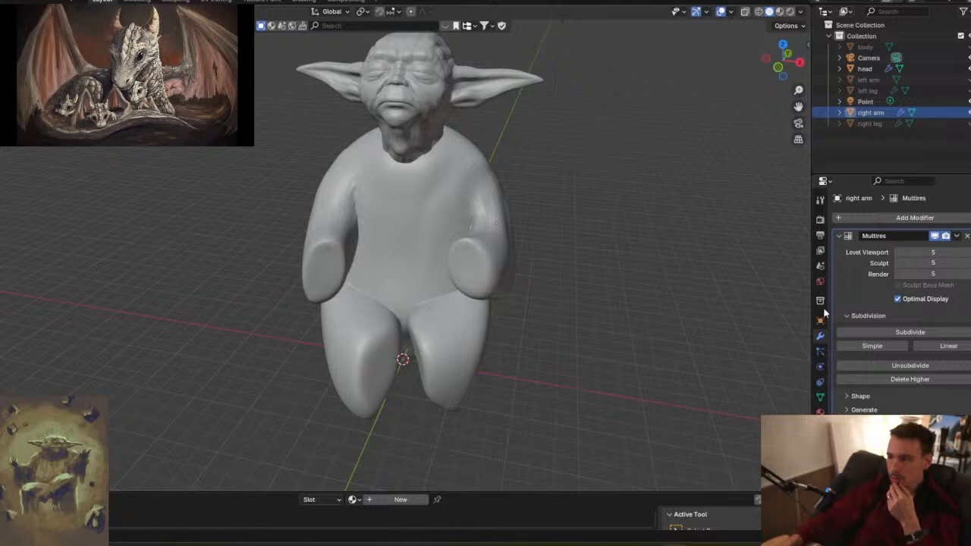
- Lower the Multires sculpt level of the merged mesh to 1 and check the shoulders in the Sculpting workspace
{"action": "left_click", "coordinate": [899, 263]}
{"action": "left_click", "coordinate": [173, 1]}
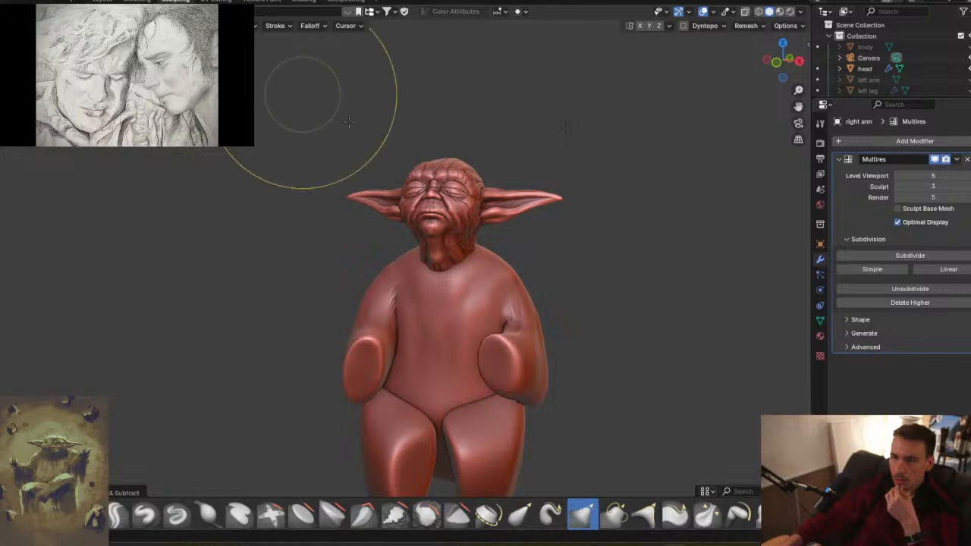
{"action": "left_click", "coordinate": [897, 187]}
{"action": "scroll", "coordinate": [547, 338], "scroll_direction": "up", "scroll_amount": 3}
{"action": "middle_click_drag", "start_coordinate": [521, 314], "coordinate": [629, 303]}
{"action": "left_click", "coordinate": [897, 187]}
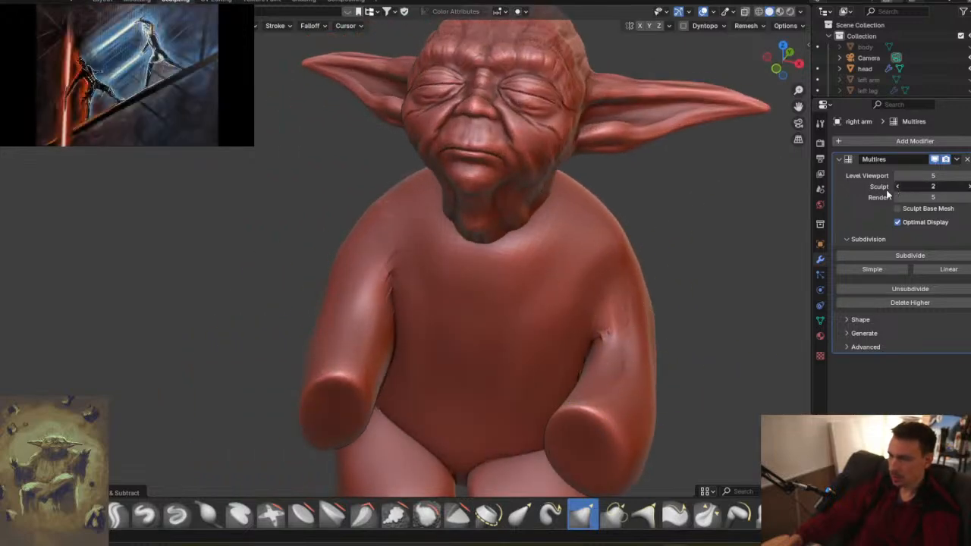
{"action": "middle_click_drag", "start_coordinate": [678, 353], "coordinate": [629, 351]}
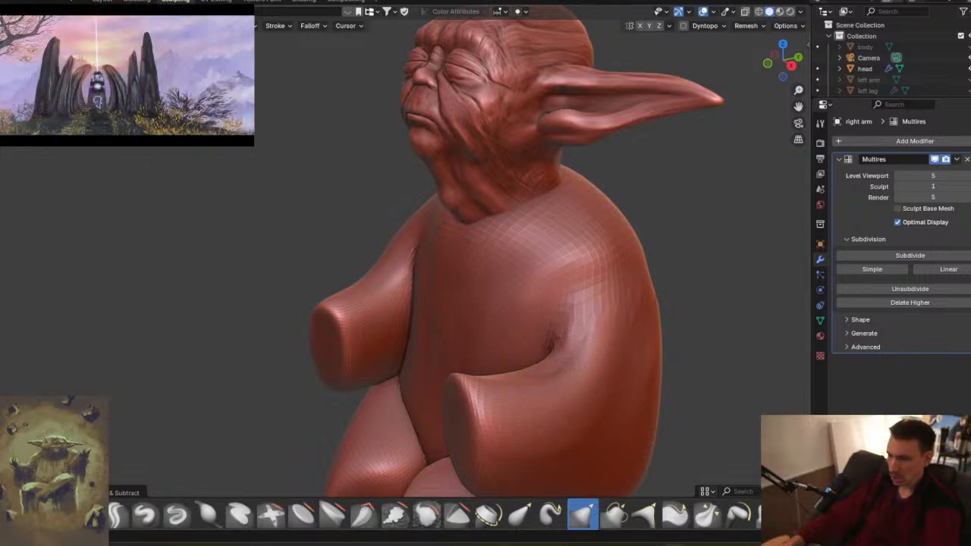
- Switch to the web browser and start a search for Utrecht paint by entering "ultre" as the query
{"action": "key", "text": "alt+Tab"}
{"action": "left_click", "coordinate": [458, 15]}
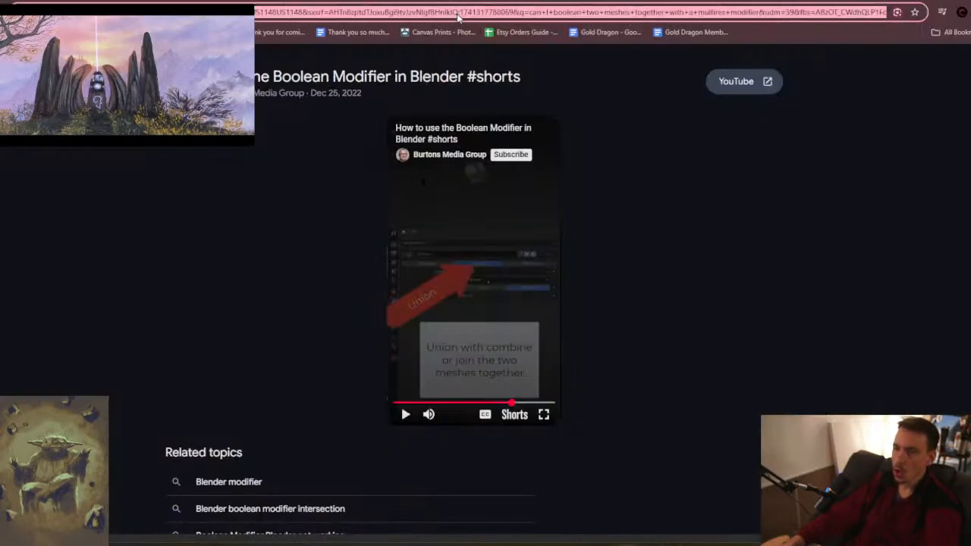
{"action": "type", "text": "ultre"}
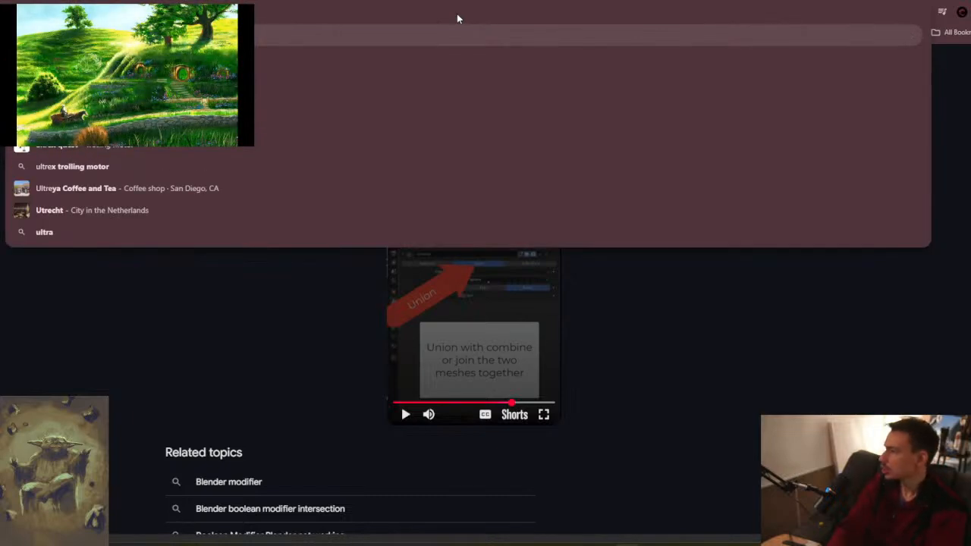
- Search the web for Utrecht paint and open the Utrecht Paint page of Utrecht Art Supplies
{"action": "type", "text": "cht"}
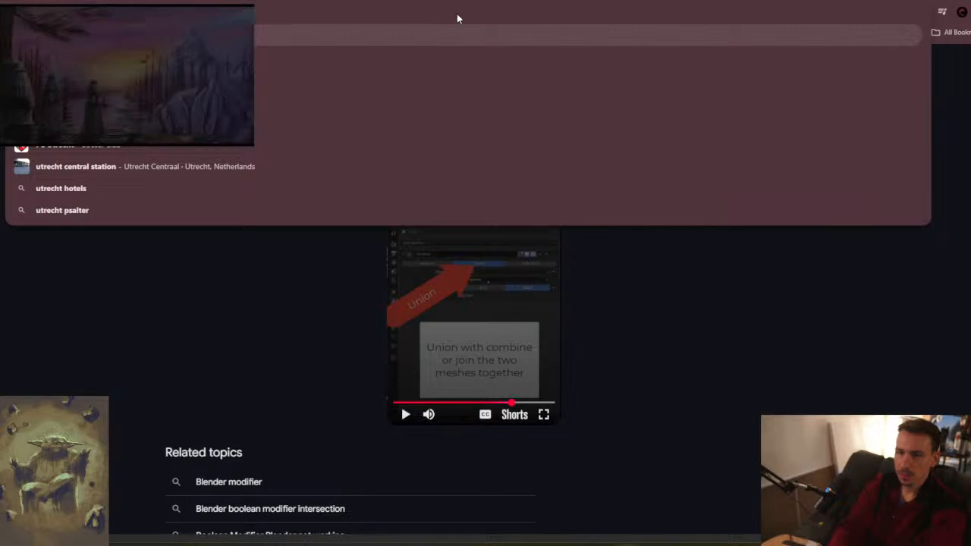
{"action": "type", "text": " paint"}
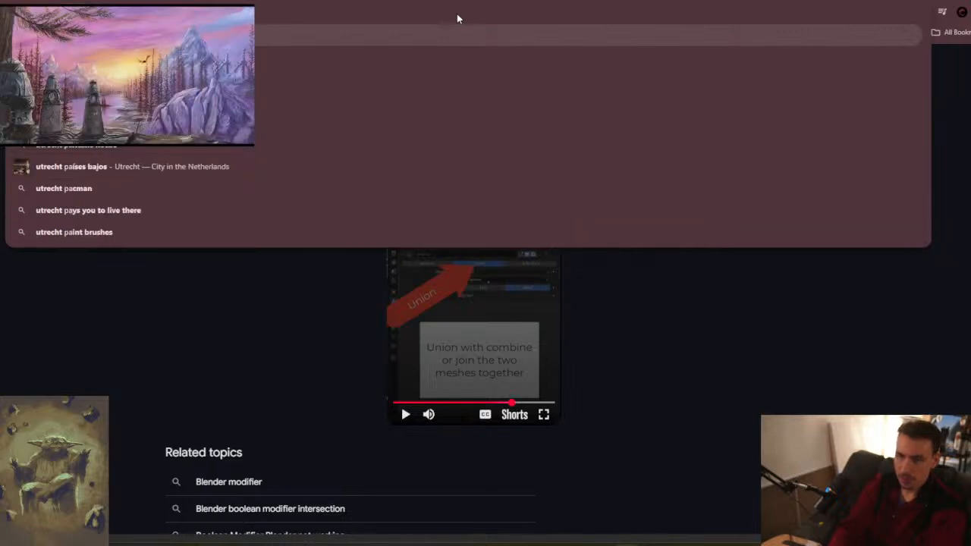
{"action": "key", "text": "Return"}
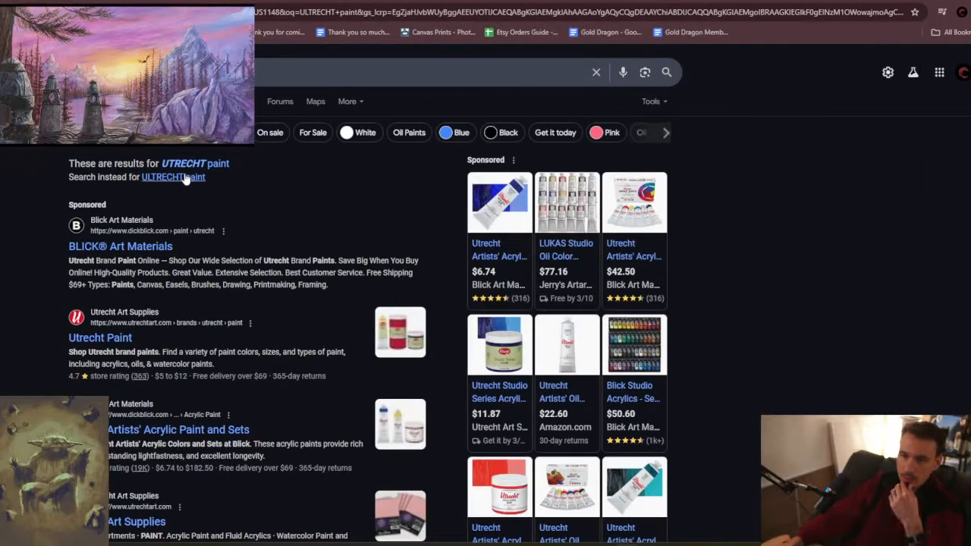
{"action": "left_click", "coordinate": [221, 163]}
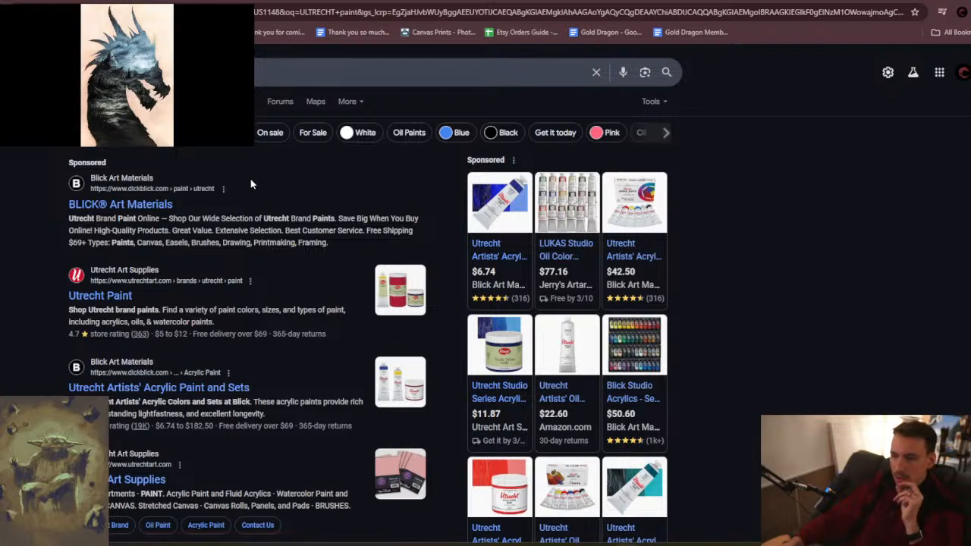
{"action": "left_click", "coordinate": [117, 301]}
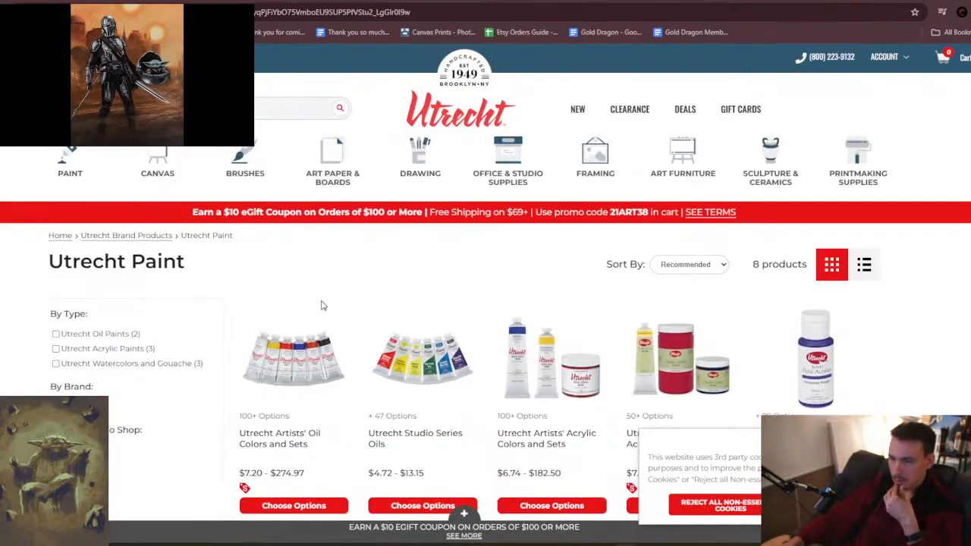
- Open the Utrecht Studio Series Oils product and bring up its list of tubes for purchase
{"action": "scroll", "coordinate": [323, 307], "scroll_direction": "down", "scroll_amount": 1}
{"action": "scroll", "coordinate": [322, 307], "scroll_direction": "down", "scroll_amount": 2}
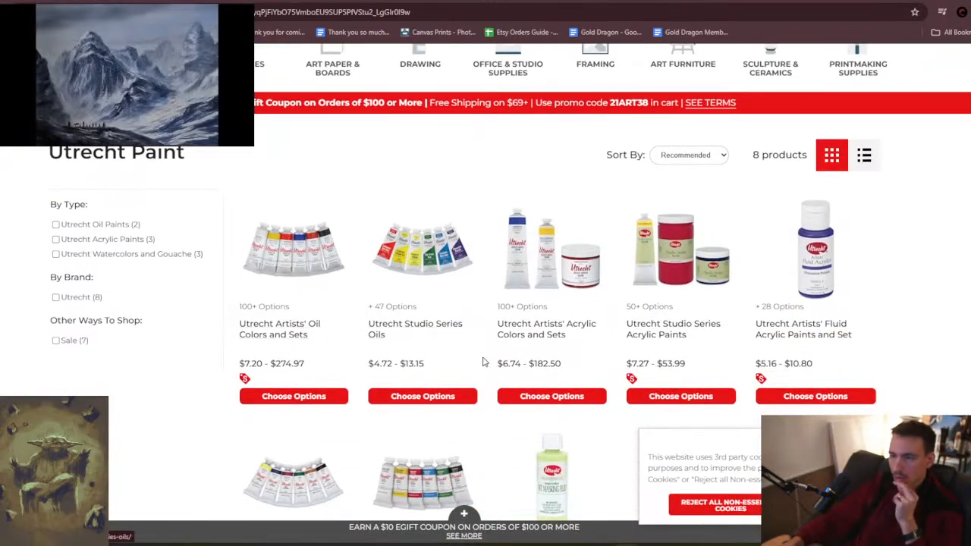
{"action": "left_click", "coordinate": [437, 330]}
{"action": "scroll", "coordinate": [439, 333], "scroll_direction": "down", "scroll_amount": 2}
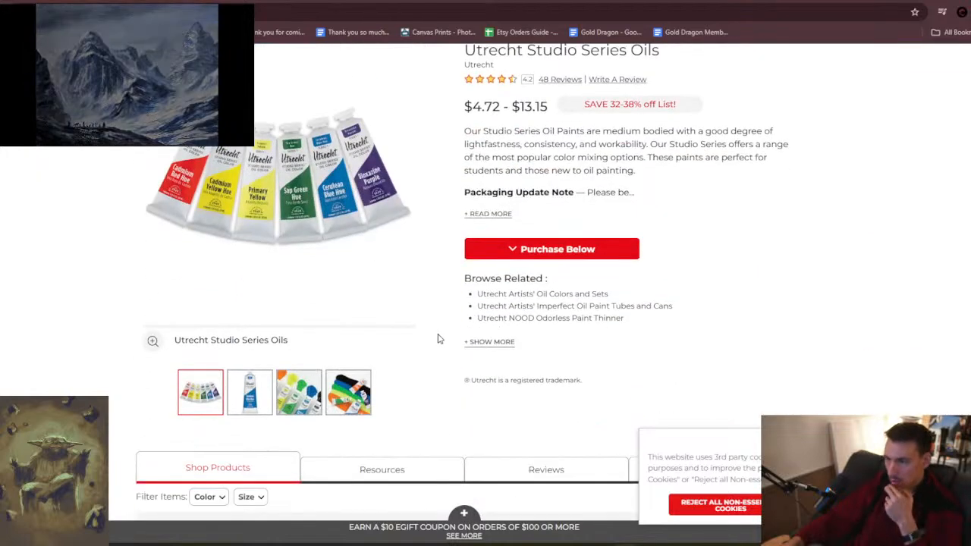
{"action": "scroll", "coordinate": [438, 340], "scroll_direction": "up", "scroll_amount": 1}
{"action": "left_click", "coordinate": [515, 359]}
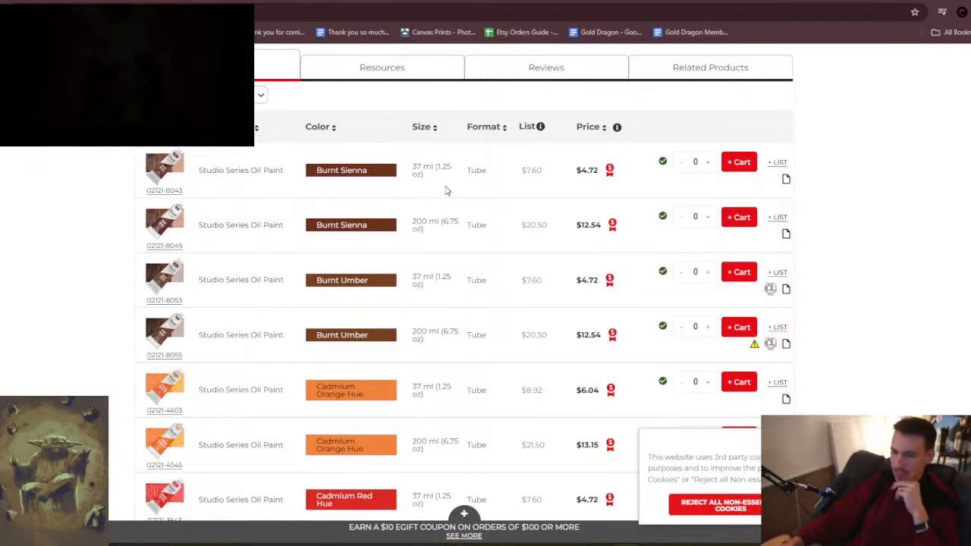
- Examine the Studio Series Oil Paint colors, tube sizes and prices along with the product overview
{"action": "scroll", "coordinate": [445, 192], "scroll_direction": "down", "scroll_amount": 4}
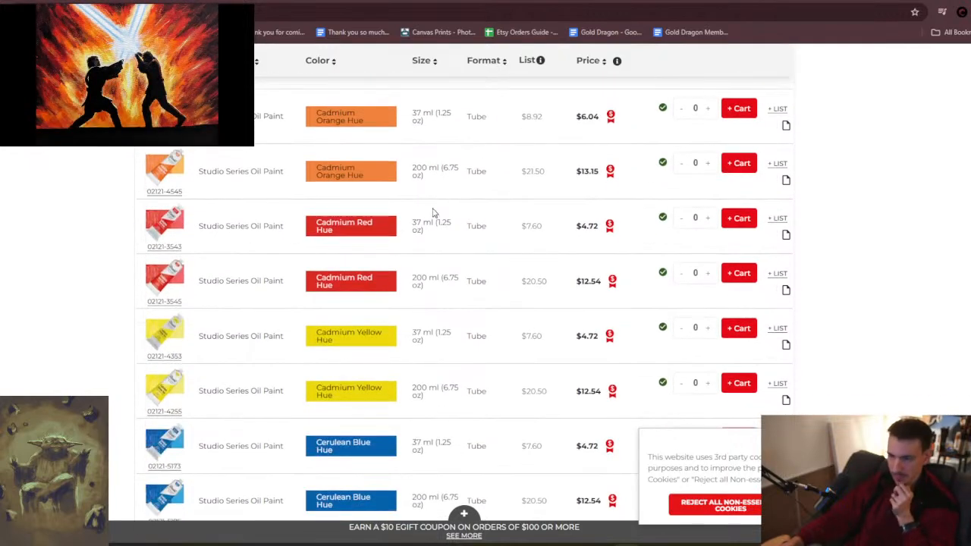
{"action": "scroll", "coordinate": [441, 198], "scroll_direction": "up", "scroll_amount": 6}
{"action": "scroll", "coordinate": [418, 235], "scroll_direction": "up", "scroll_amount": 8}
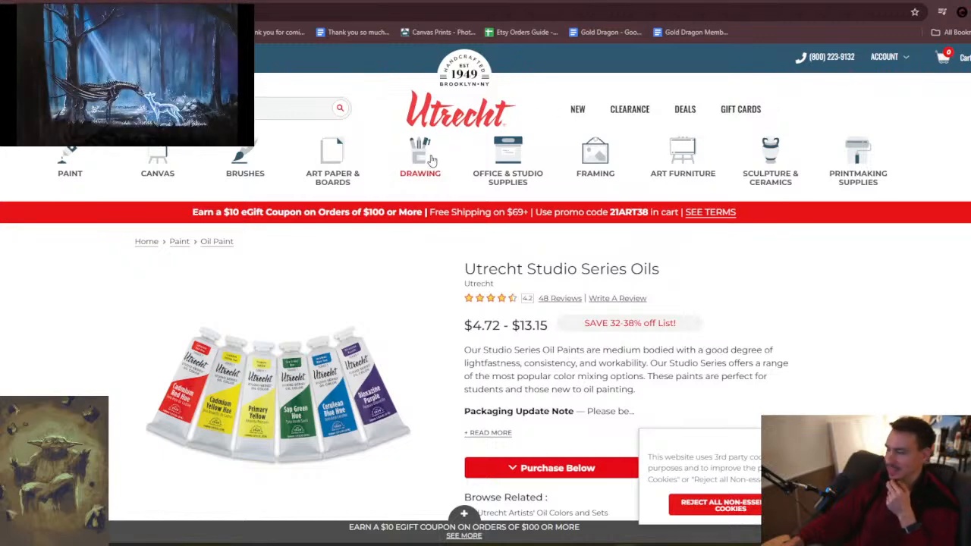
{"action": "scroll", "coordinate": [385, 277], "scroll_direction": "down", "scroll_amount": 1}
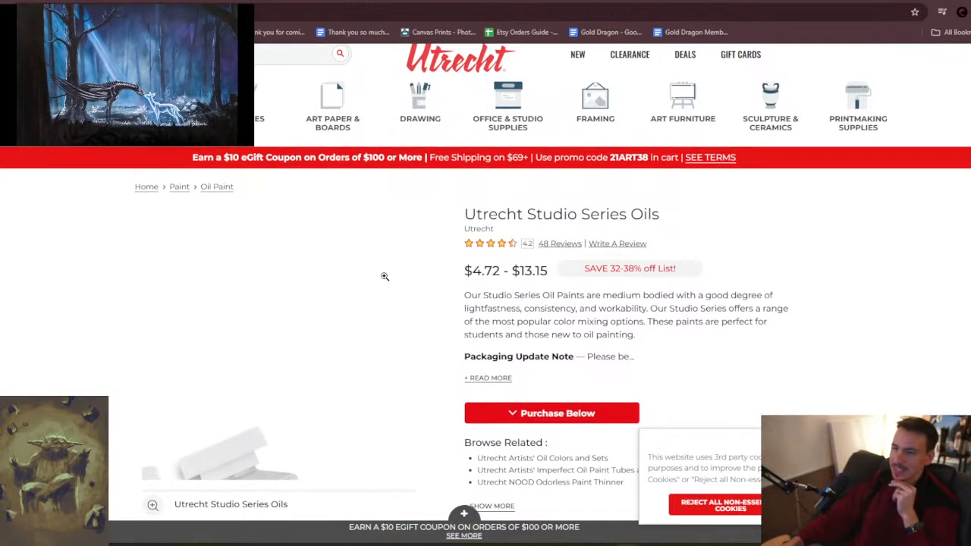
{"action": "scroll", "coordinate": [384, 276], "scroll_direction": "up", "scroll_amount": 1}
{"action": "scroll", "coordinate": [384, 276], "scroll_direction": "down", "scroll_amount": 6}
{"action": "scroll", "coordinate": [385, 276], "scroll_direction": "down", "scroll_amount": 4}
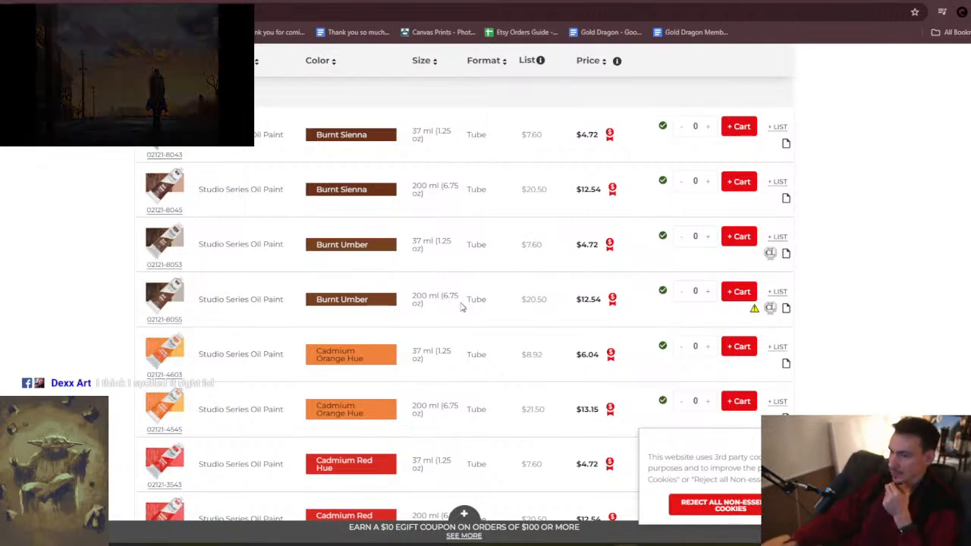
{"action": "scroll", "coordinate": [463, 311], "scroll_direction": "down", "scroll_amount": 2}
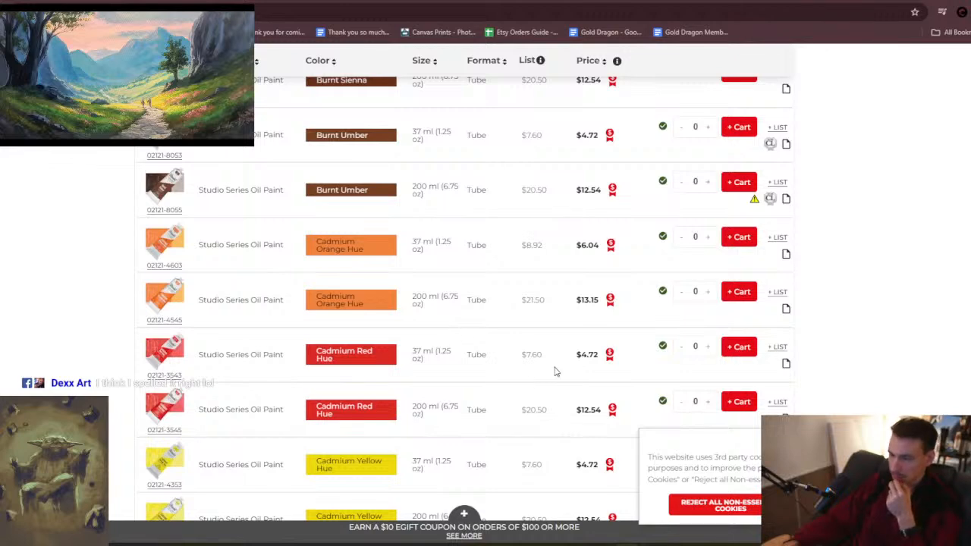
{"action": "scroll", "coordinate": [561, 368], "scroll_direction": "down", "scroll_amount": 2}
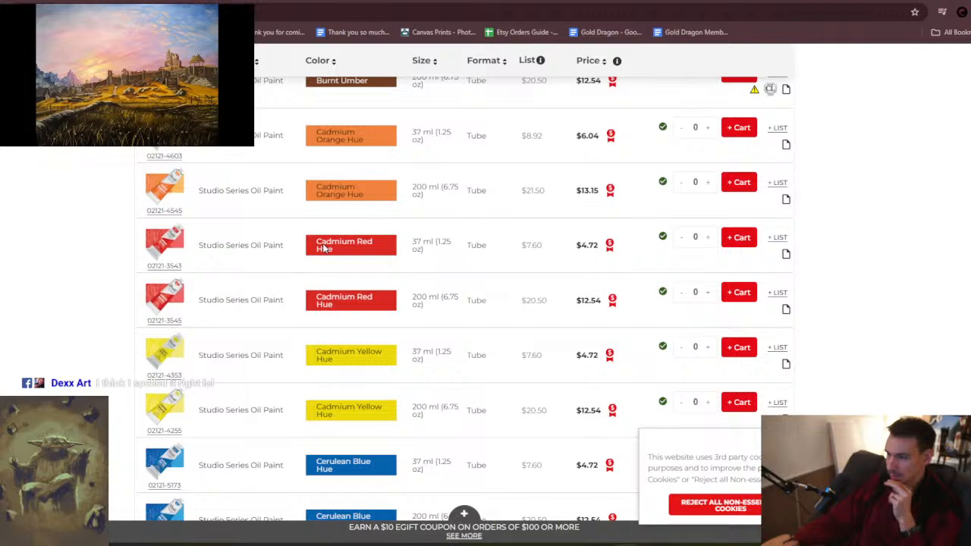
{"action": "scroll", "coordinate": [324, 248], "scroll_direction": "down", "scroll_amount": 2}
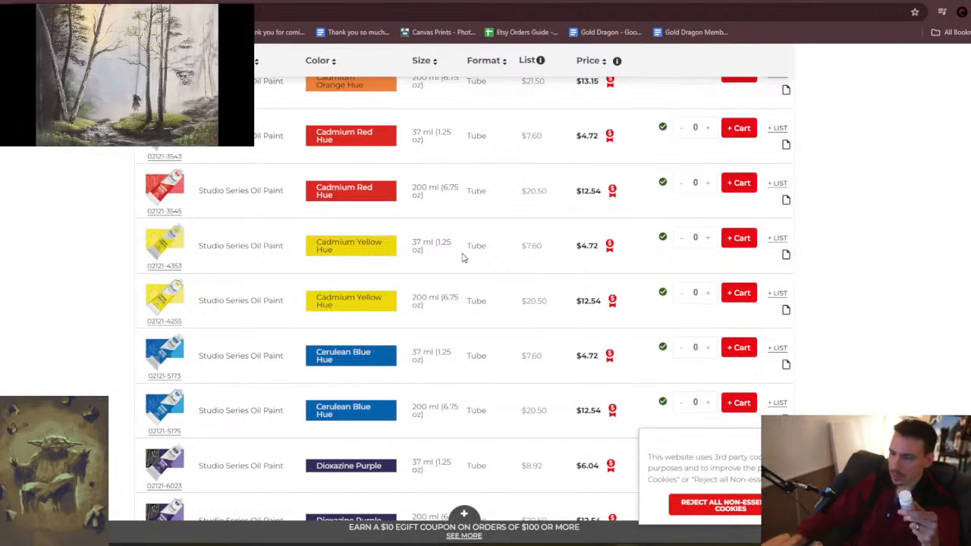
{"action": "scroll", "coordinate": [466, 351], "scroll_direction": "down", "scroll_amount": 2}
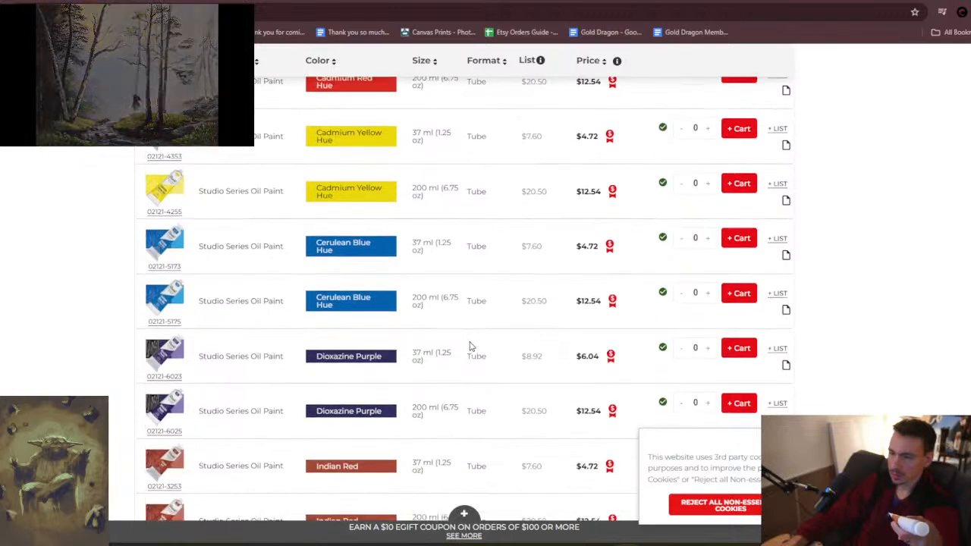
{"action": "scroll", "coordinate": [471, 346], "scroll_direction": "up", "scroll_amount": 1}
{"action": "scroll", "coordinate": [472, 347], "scroll_direction": "up", "scroll_amount": 8}
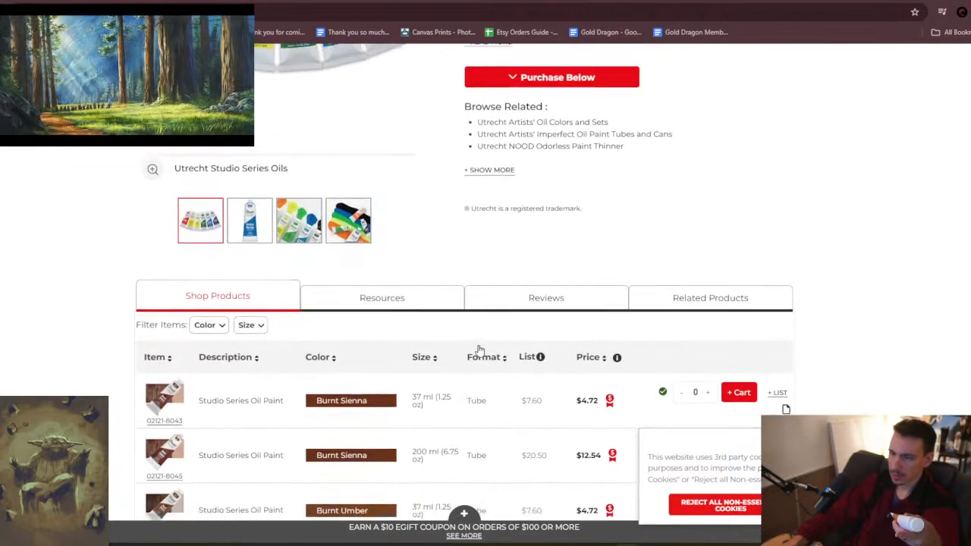
- Check the price of the 37 ml Cadmium Yellow Hue tube and dismiss the cookie notice
{"action": "scroll", "coordinate": [478, 347], "scroll_direction": "down", "scroll_amount": 3}
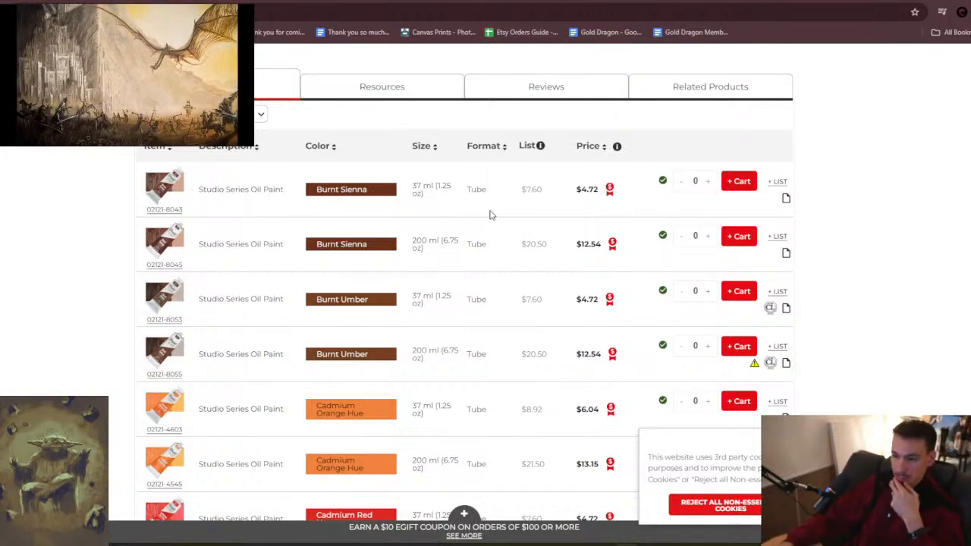
{"action": "scroll", "coordinate": [451, 283], "scroll_direction": "down", "scroll_amount": 5}
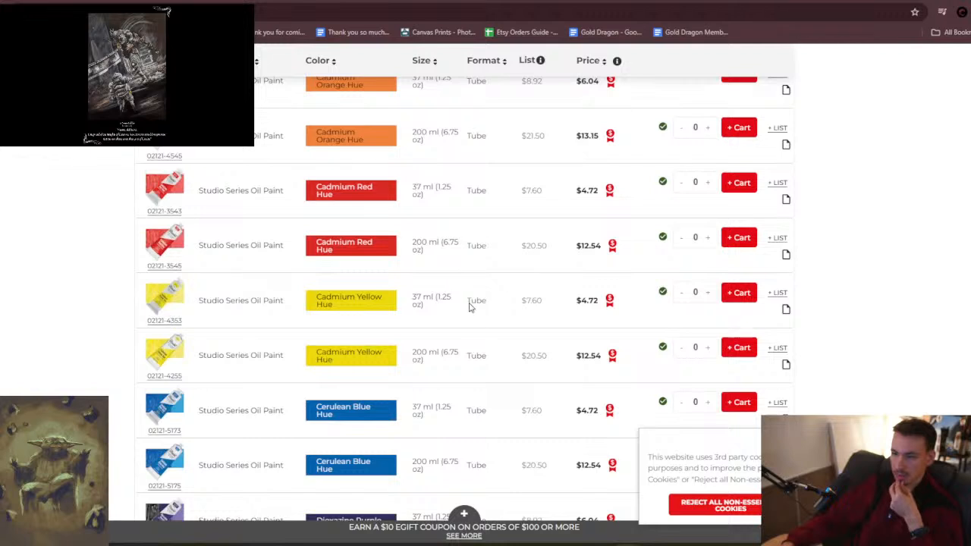
{"action": "double_click", "coordinate": [588, 302]}
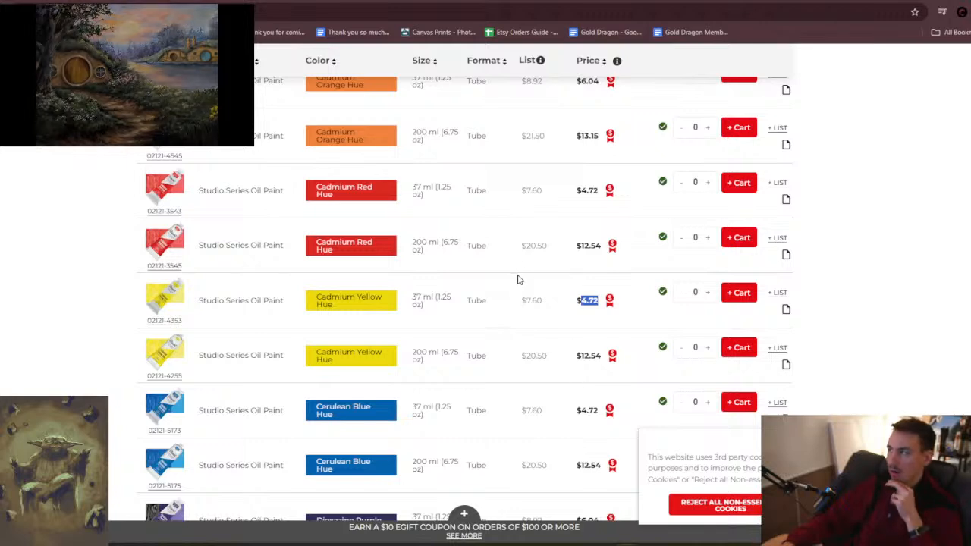
{"action": "scroll", "coordinate": [516, 280], "scroll_direction": "down", "scroll_amount": 1}
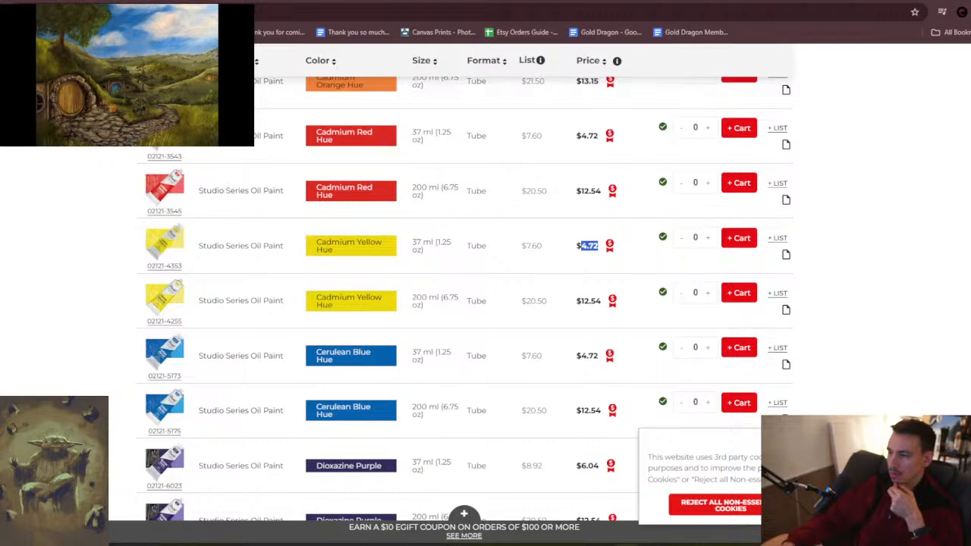
{"action": "left_click", "coordinate": [858, 504]}
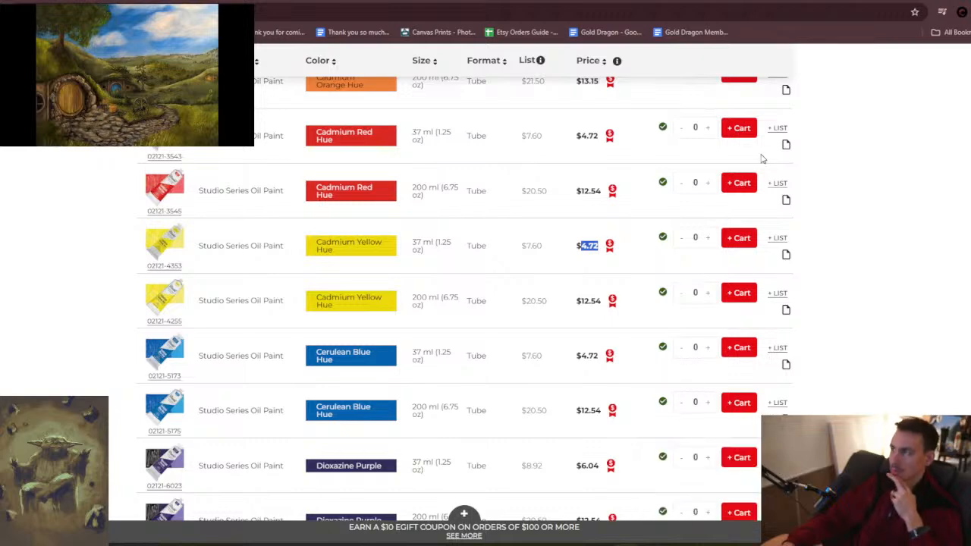
- Switch to Blender, view the seated Yoda figure from the front and reduce the sculpt brush size over the chest
{"action": "left_click", "coordinate": [896, 1]}
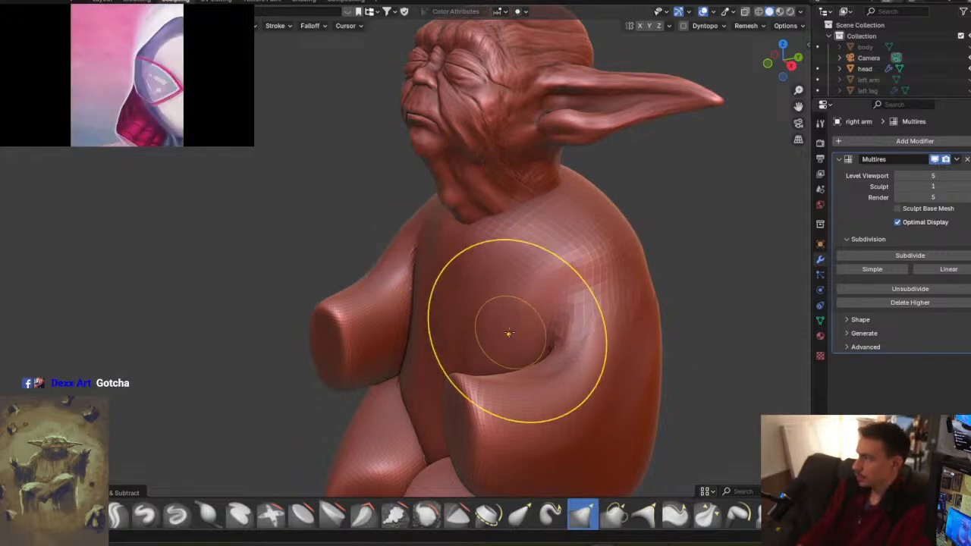
{"action": "mouse_move", "coordinate": [477, 325]}
{"action": "middle_mouse_down"}
{"action": "mouse_move", "coordinate": [590, 308]}
{"action": "mouse_move", "coordinate": [567, 317]}
{"action": "mouse_move", "coordinate": [553, 342]}
{"action": "mouse_move", "coordinate": [553, 304]}
{"action": "mouse_move", "coordinate": [440, 342]}
{"action": "mouse_move", "coordinate": [511, 336]}
{"action": "mouse_move", "coordinate": [508, 242]}
{"action": "mouse_move", "coordinate": [531, 279]}
{"action": "middle_mouse_up"}
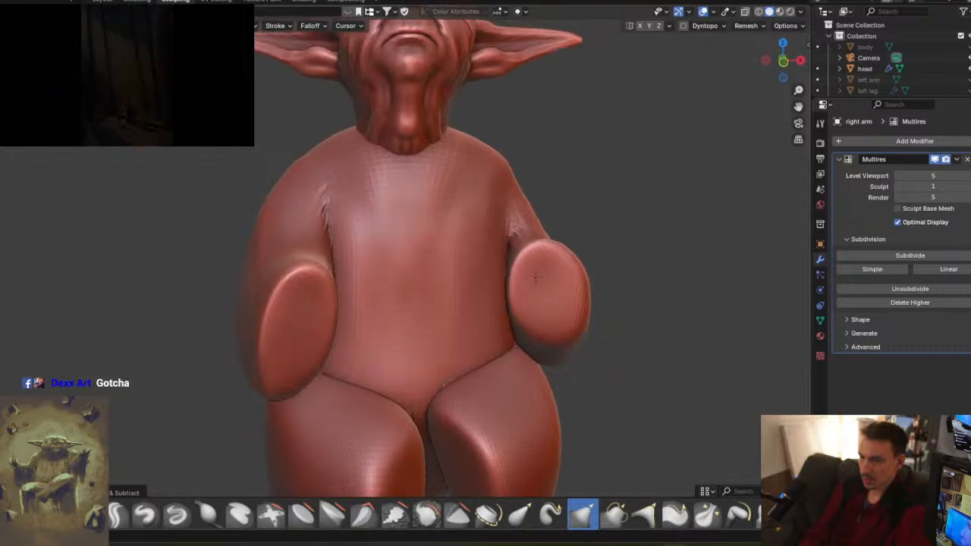
{"action": "middle_click_drag", "start_coordinate": [485, 253], "coordinate": [505, 310]}
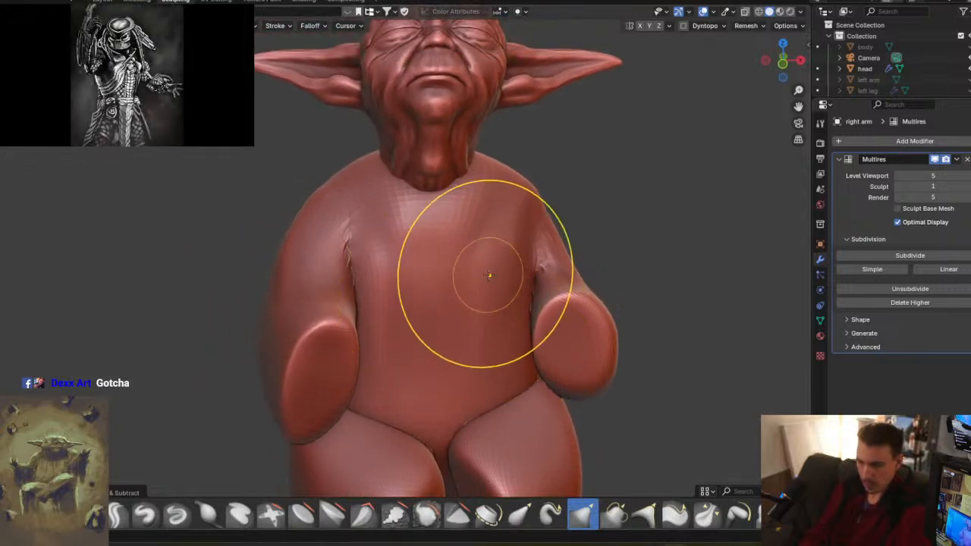
{"action": "key", "text": "f"}
{"action": "left_click", "coordinate": [448, 281]}
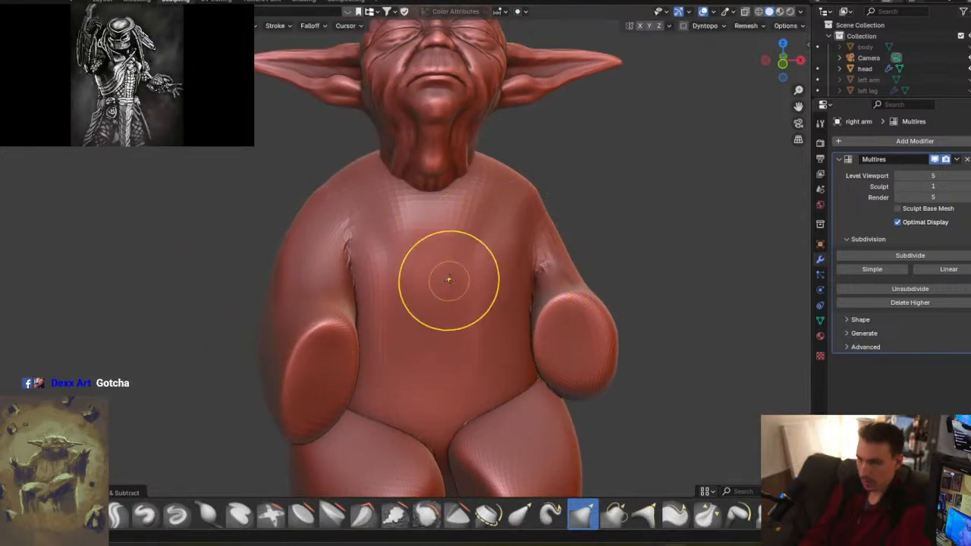
- Change to a different sculpt brush and carve long vertical folds down the middle of the torso from neck to hips
{"action": "left_click", "coordinate": [80, 516]}
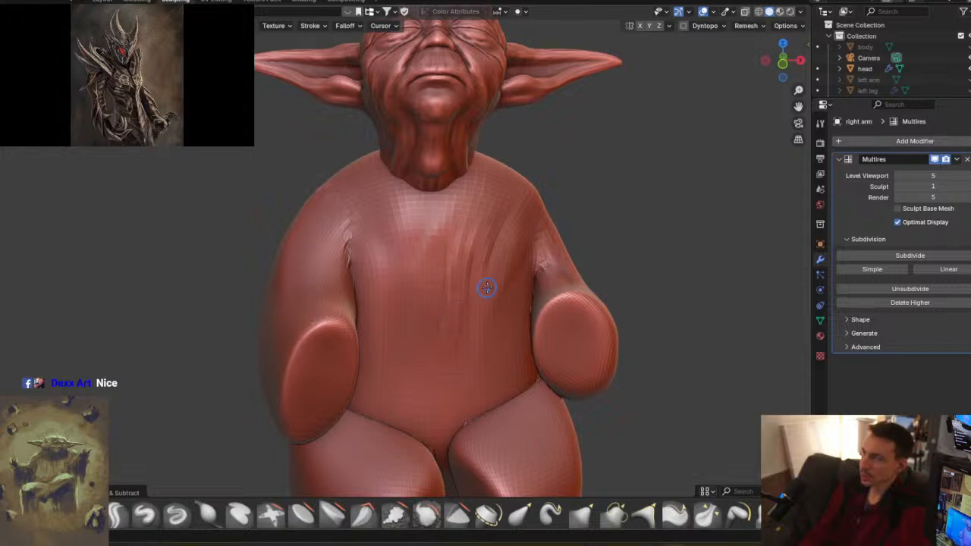
{"action": "middle_click", "coordinate": [444, 310]}
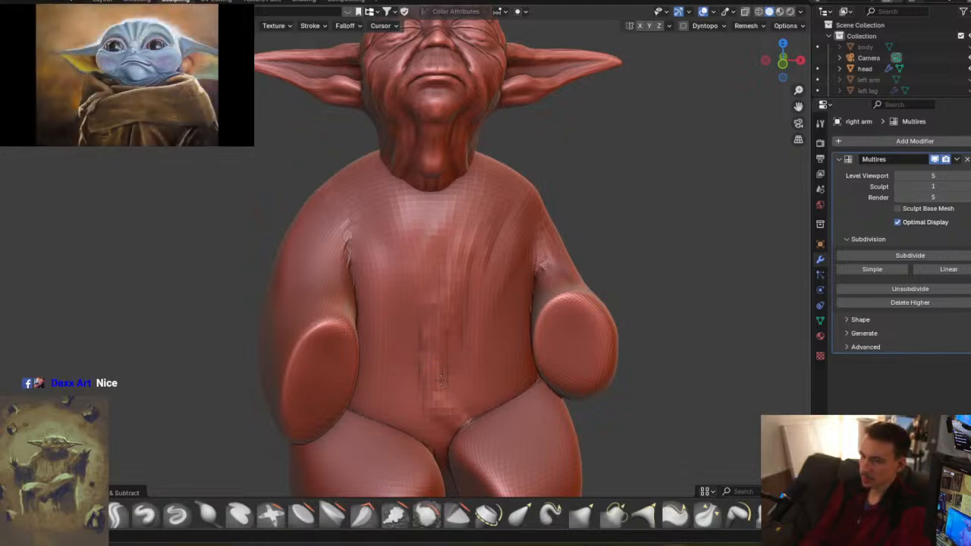
{"action": "left_click_drag", "start_coordinate": [453, 258], "coordinate": [459, 215]}
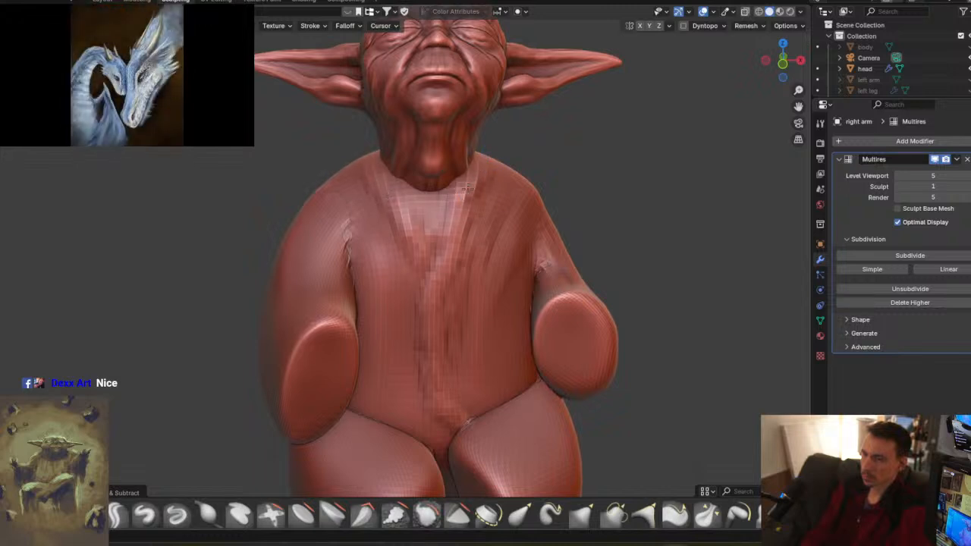
- Build up the robe's collar fold from the neckline over the figure's left shoulder
{"action": "middle_click_drag", "start_coordinate": [514, 205], "coordinate": [524, 157]}
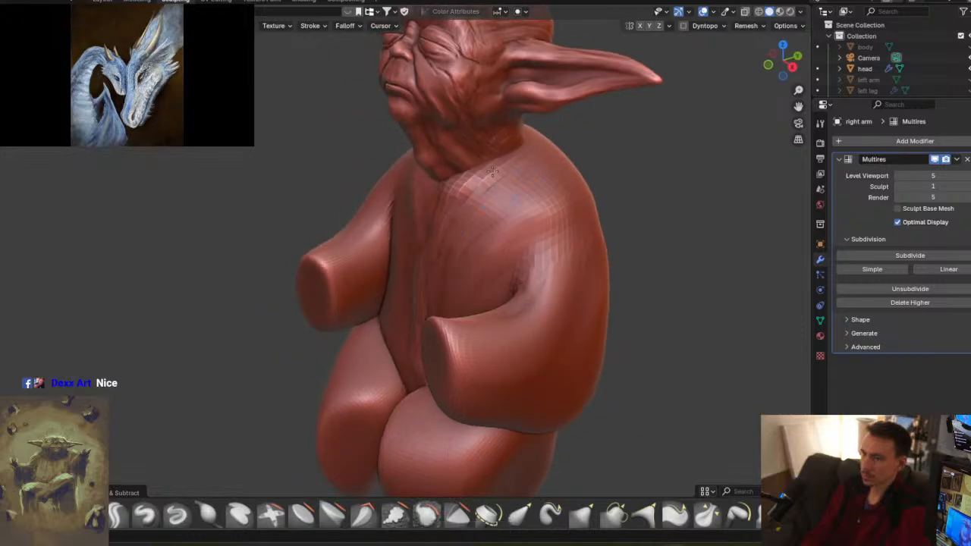
{"action": "middle_click_drag", "start_coordinate": [519, 194], "coordinate": [407, 153]}
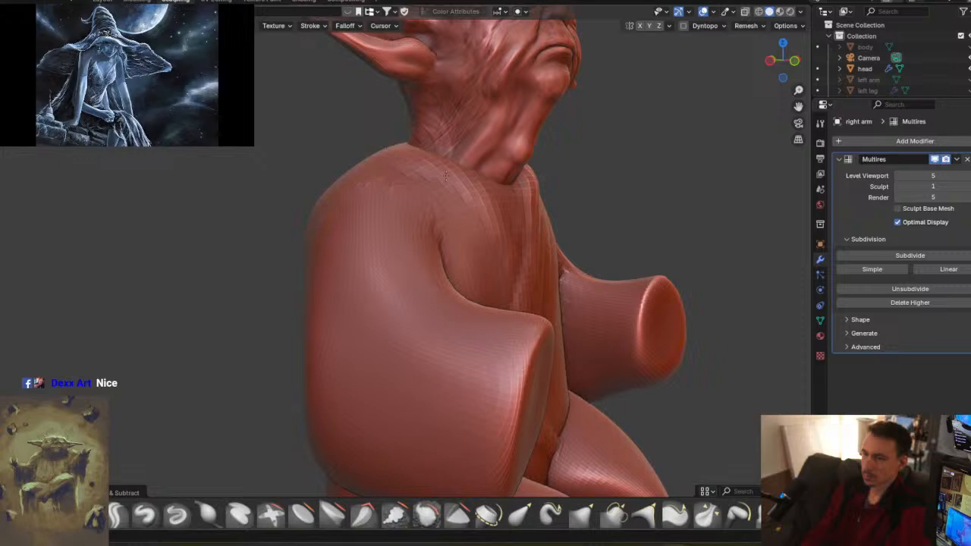
{"action": "middle_click_drag", "start_coordinate": [519, 175], "coordinate": [577, 178]}
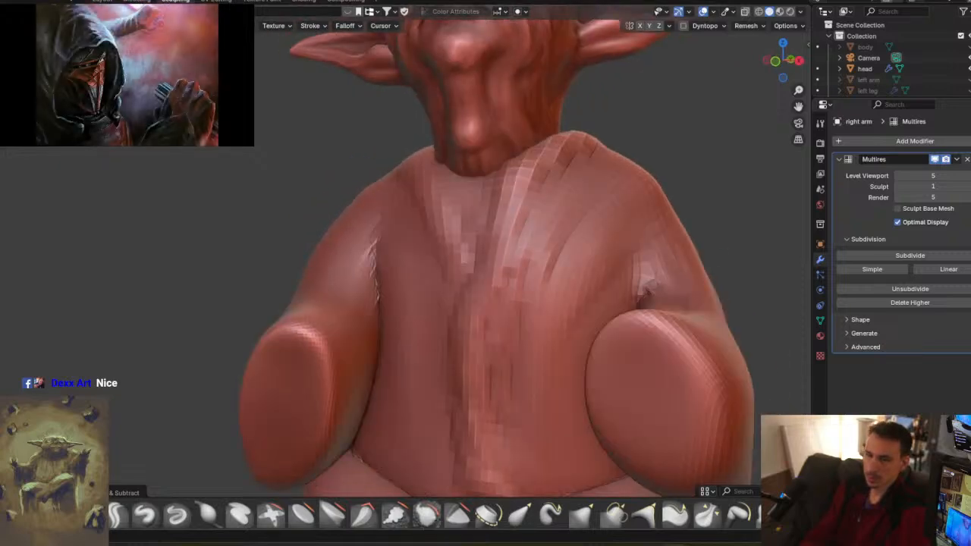
- Carve the collar edge and long downward folds on the right side of the figure's chest
{"action": "middle_click_drag", "start_coordinate": [509, 180], "coordinate": [447, 175]}
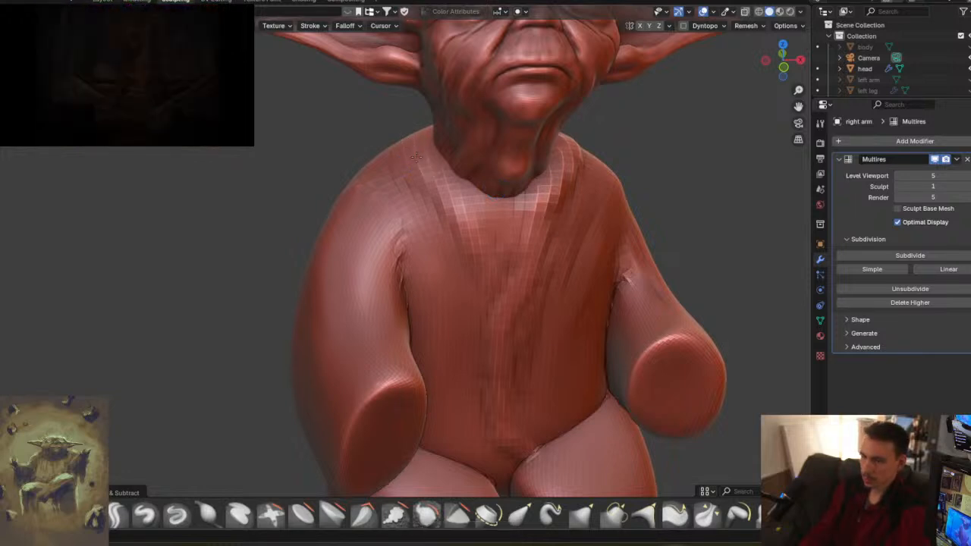
{"action": "left_click_drag", "start_coordinate": [433, 174], "coordinate": [496, 278]}
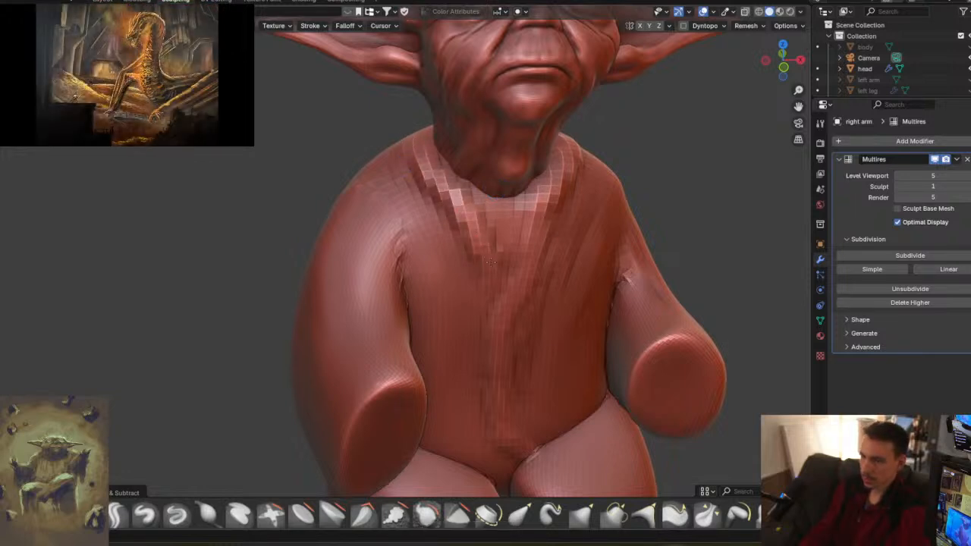
{"action": "mouse_move", "coordinate": [415, 197]}
{"action": "left_mouse_down"}
{"action": "mouse_move", "coordinate": [458, 294]}
{"action": "mouse_move", "coordinate": [441, 298]}
{"action": "left_mouse_up"}
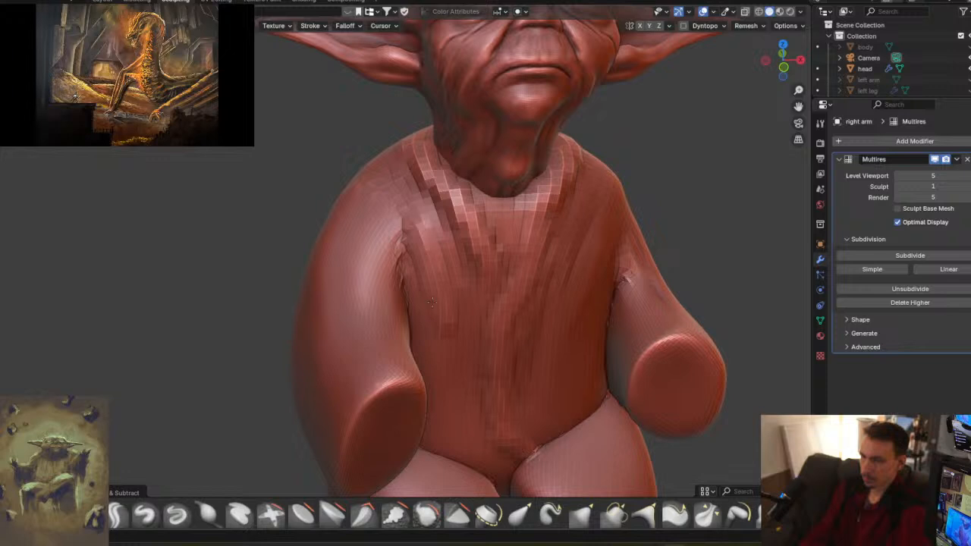
{"action": "left_click_drag", "start_coordinate": [410, 232], "coordinate": [459, 352]}
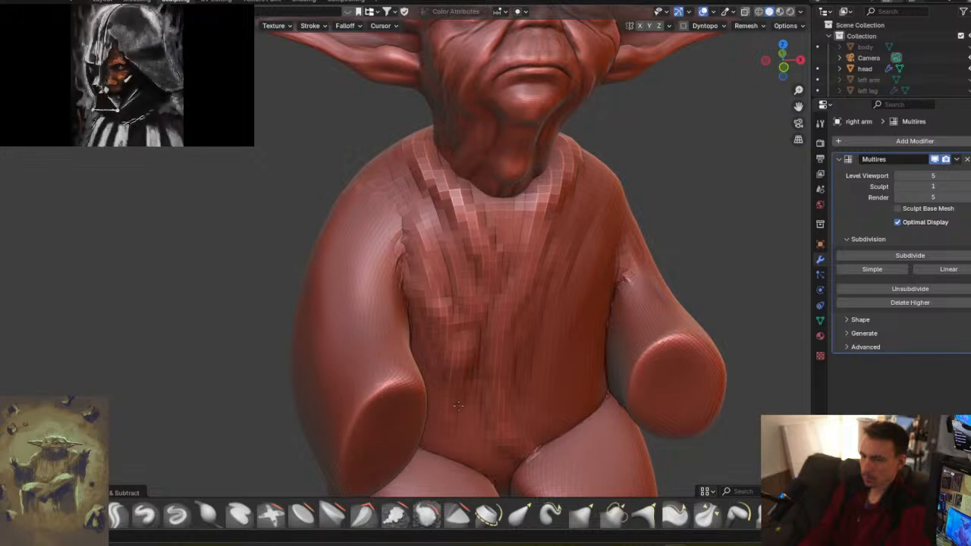
- Sculpt diagonal folds fanning from the figure's left shoulder down across the chest
{"action": "middle_click_drag", "start_coordinate": [629, 309], "coordinate": [438, 275]}
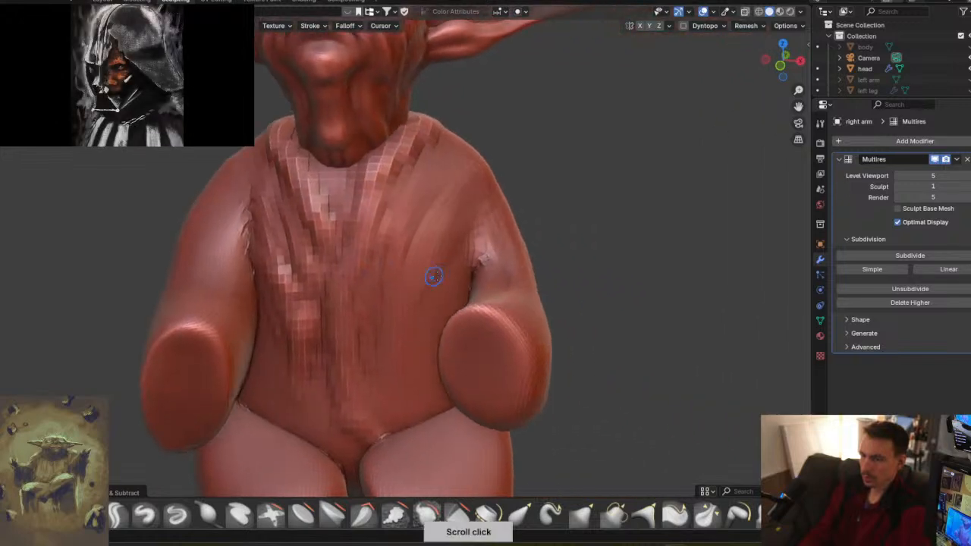
{"action": "mouse_move", "coordinate": [459, 184]}
{"action": "left_mouse_down"}
{"action": "mouse_move", "coordinate": [422, 210]}
{"action": "mouse_move", "coordinate": [440, 223]}
{"action": "left_mouse_up"}
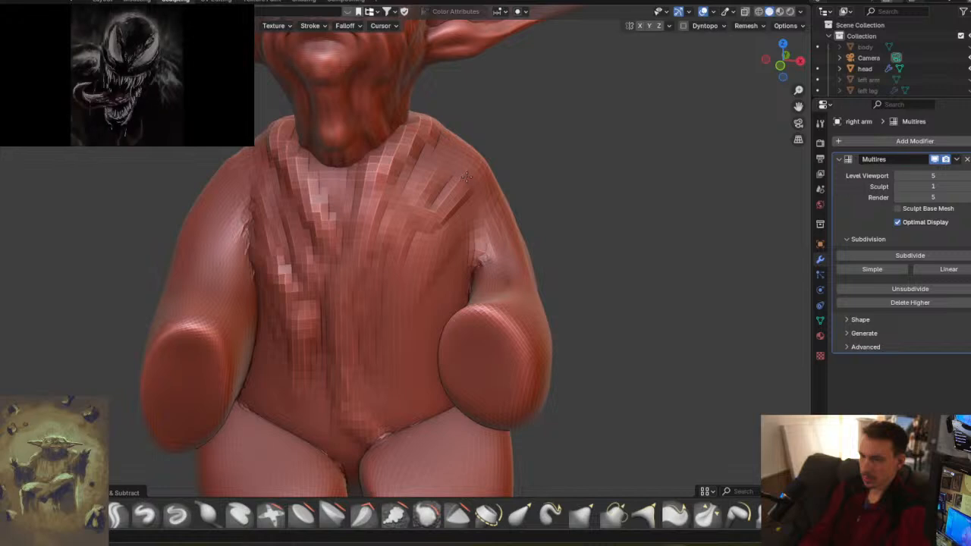
{"action": "mouse_move", "coordinate": [444, 152]}
{"action": "left_mouse_down"}
{"action": "mouse_move", "coordinate": [402, 220]}
{"action": "mouse_move", "coordinate": [390, 275]}
{"action": "left_mouse_up"}
{"action": "left_click_drag", "start_coordinate": [430, 210], "coordinate": [401, 266]}
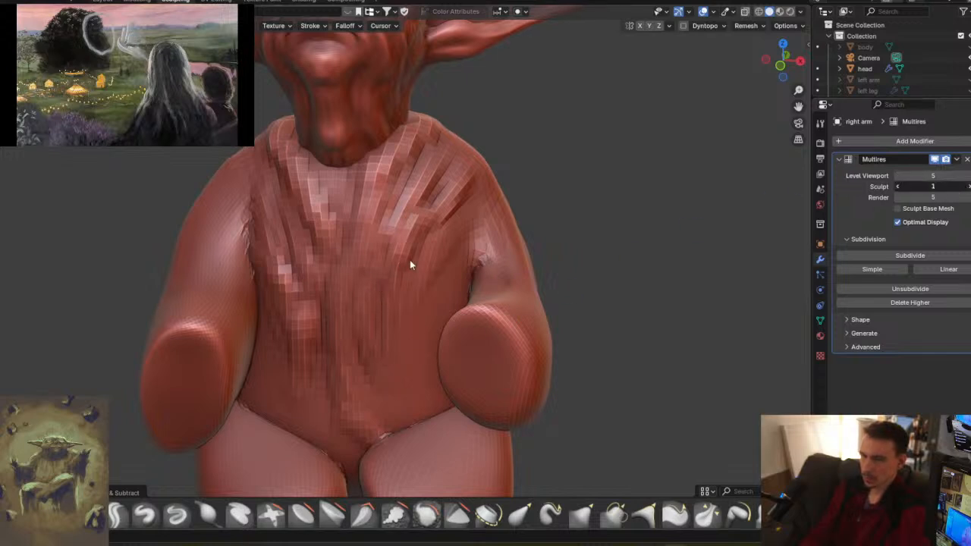
- Set the Multires sculpt level to 2 and define both robe lapel edges meeting in a V on the chest
{"action": "middle_click_drag", "start_coordinate": [399, 206], "coordinate": [488, 229], "text": "shift"}
{"action": "left_click_drag", "start_coordinate": [461, 211], "coordinate": [440, 291]}
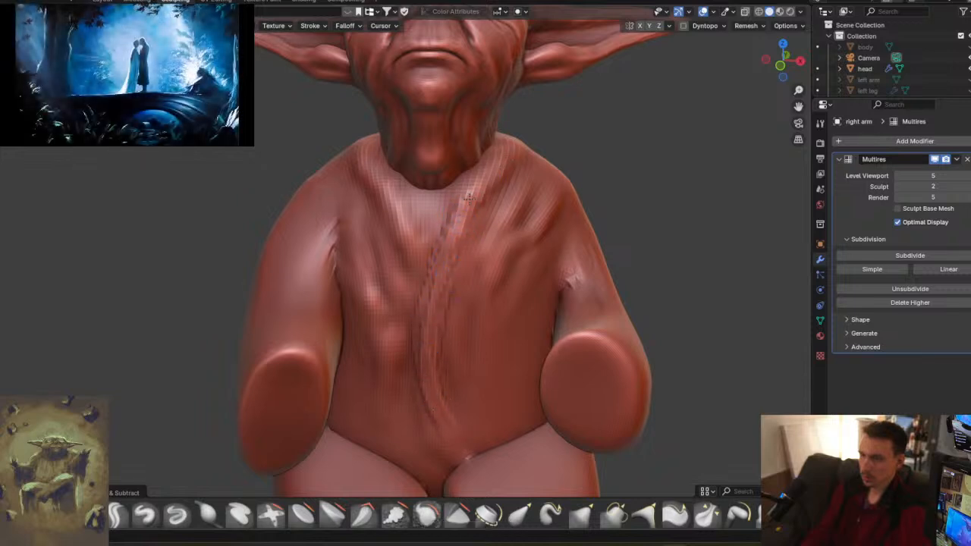
{"action": "left_click_drag", "start_coordinate": [371, 182], "coordinate": [420, 259]}
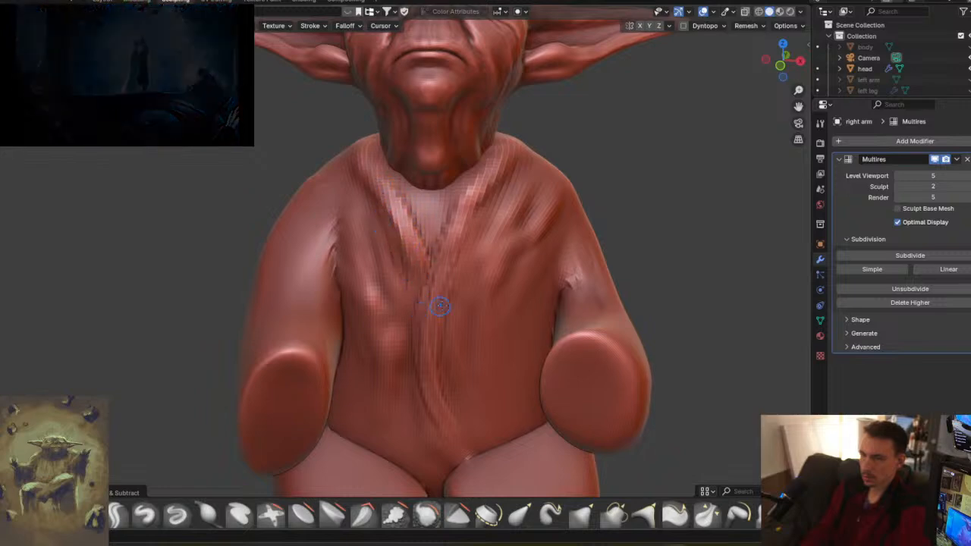
- Sculpt the raised robe collar around the sides and back of the neck
{"action": "middle_click_drag", "start_coordinate": [568, 260], "coordinate": [522, 242]}
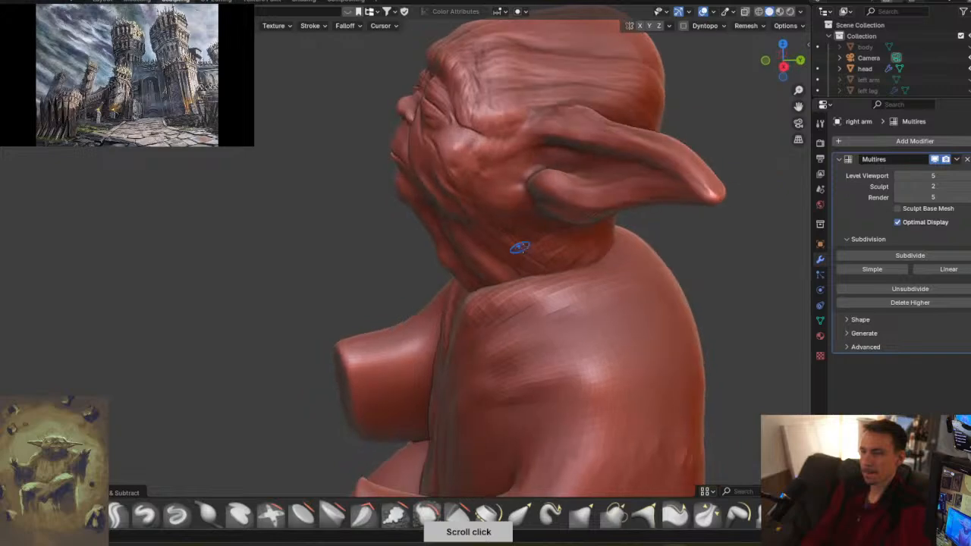
{"action": "middle_click_drag", "start_coordinate": [634, 262], "coordinate": [641, 277]}
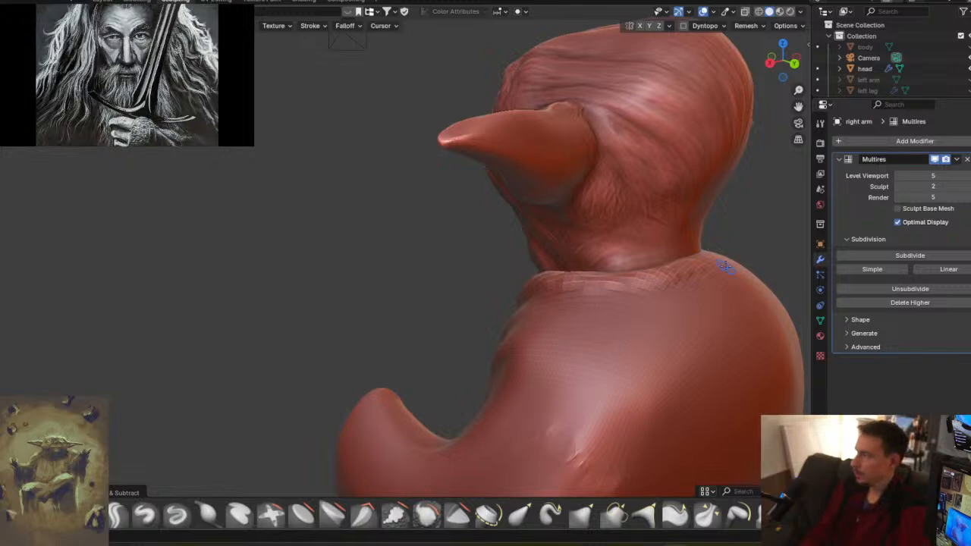
{"action": "middle_click_drag", "start_coordinate": [710, 275], "coordinate": [685, 332]}
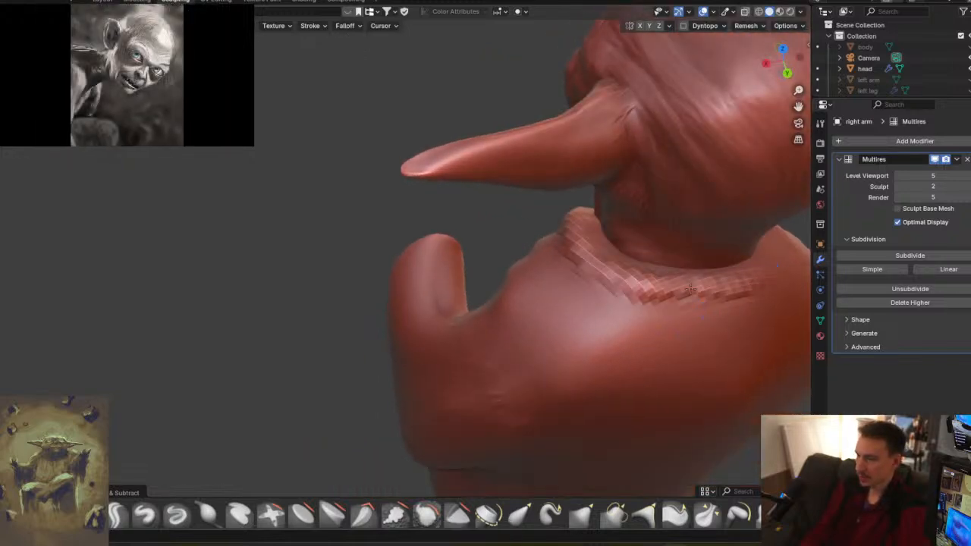
{"action": "middle_click_drag", "start_coordinate": [767, 285], "coordinate": [451, 288]}
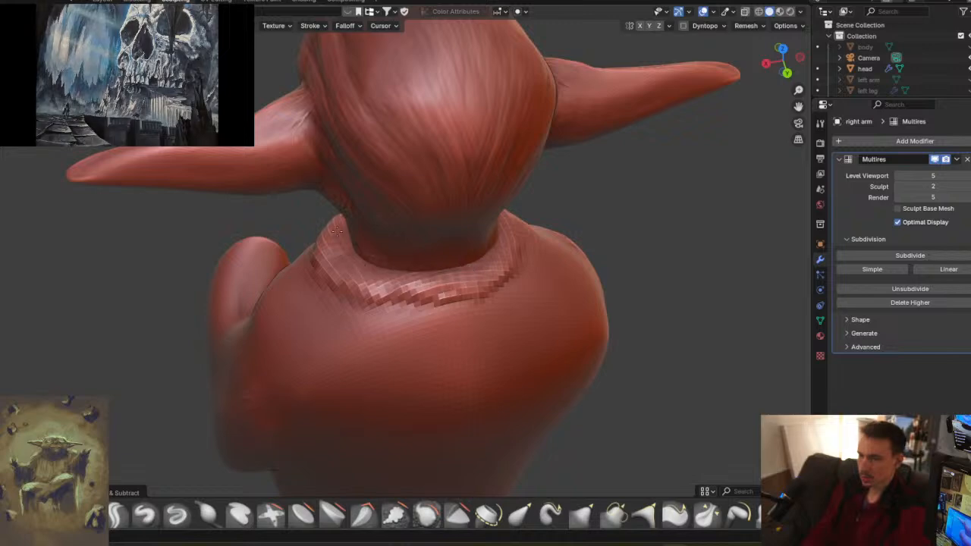
{"action": "middle_click_drag", "start_coordinate": [528, 248], "coordinate": [486, 220]}
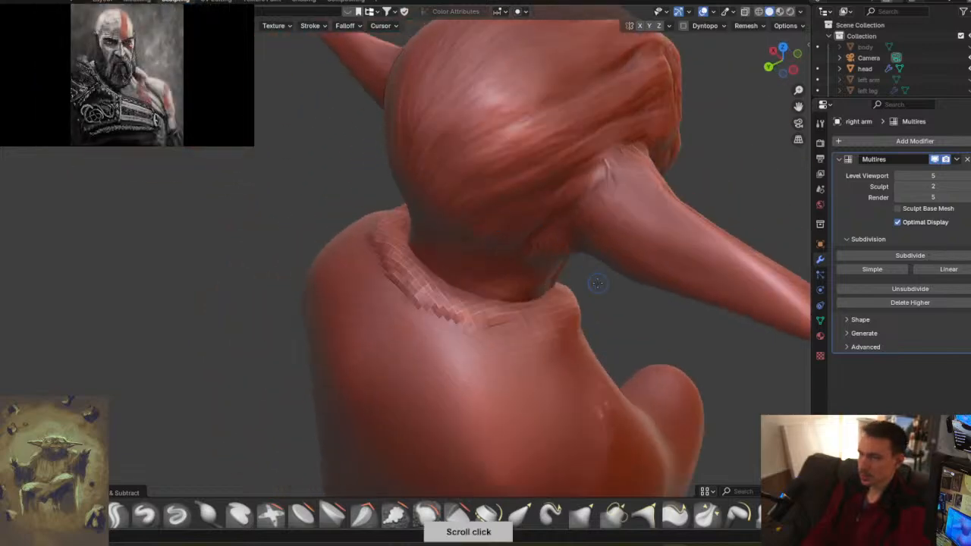
{"action": "middle_click_drag", "start_coordinate": [597, 283], "coordinate": [490, 279]}
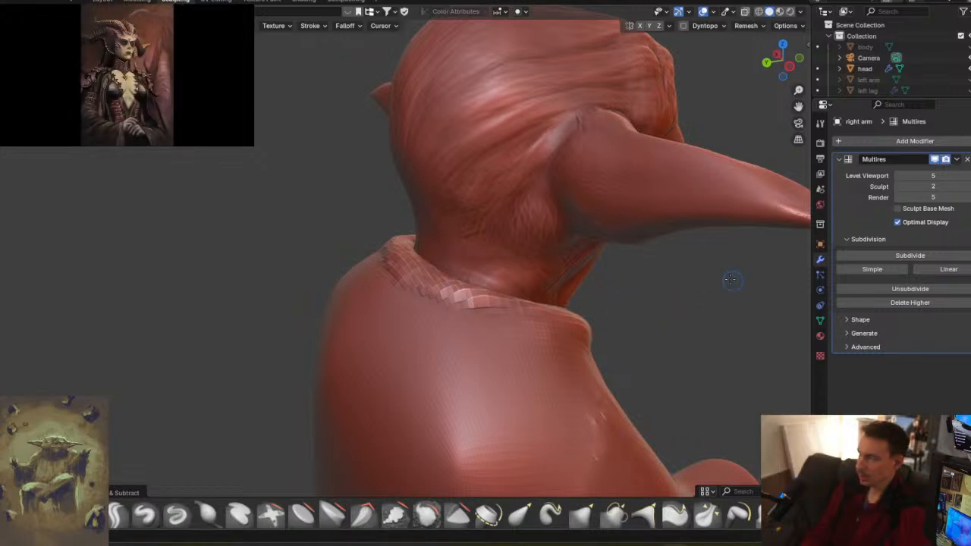
- Refine the collar and chest folds at the front and sculpt crease folds across both shoulders toward the armpits
{"action": "middle_click_drag", "start_coordinate": [716, 281], "coordinate": [559, 210]}
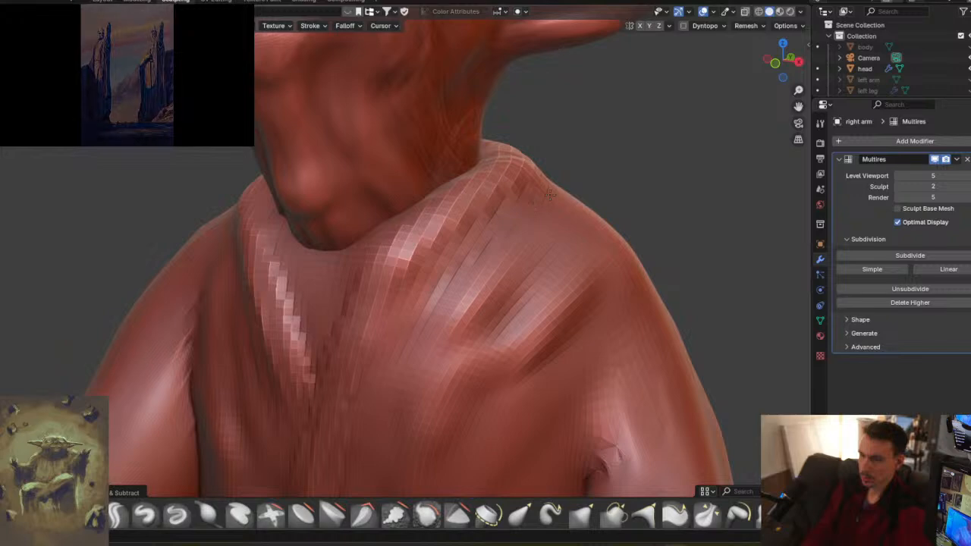
{"action": "mouse_move", "coordinate": [470, 340]}
{"action": "left_mouse_down"}
{"action": "mouse_move", "coordinate": [510, 340]}
{"action": "mouse_move", "coordinate": [507, 276]}
{"action": "left_mouse_up"}
{"action": "scroll", "coordinate": [470, 236], "scroll_direction": "down", "scroll_amount": 5}
{"action": "middle_click_drag", "start_coordinate": [470, 237], "coordinate": [459, 305]}
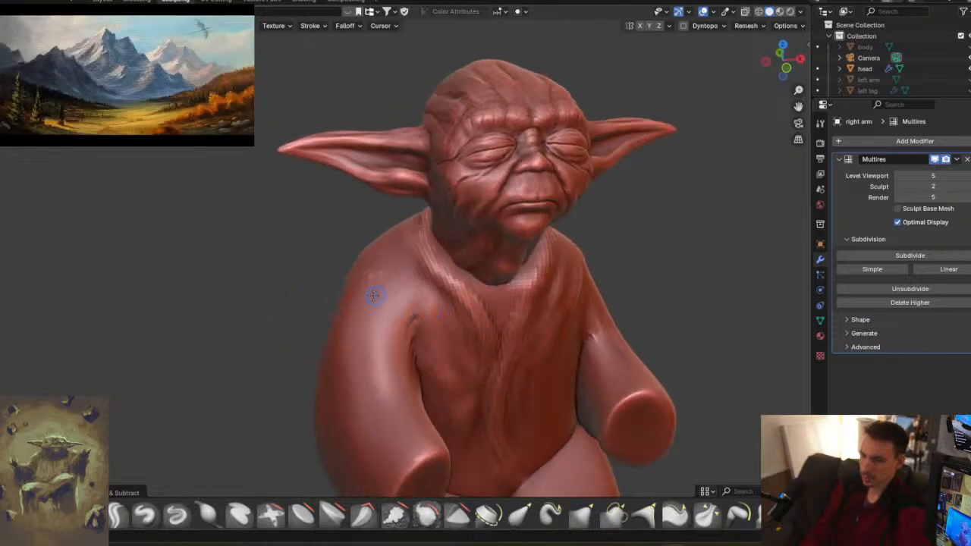
{"action": "mouse_move", "coordinate": [353, 292]}
{"action": "left_mouse_down"}
{"action": "mouse_move", "coordinate": [368, 277]}
{"action": "mouse_move", "coordinate": [413, 311]}
{"action": "left_mouse_up"}
{"action": "middle_click_drag", "start_coordinate": [629, 287], "coordinate": [581, 342]}
{"action": "left_click_drag", "start_coordinate": [578, 335], "coordinate": [524, 404]}
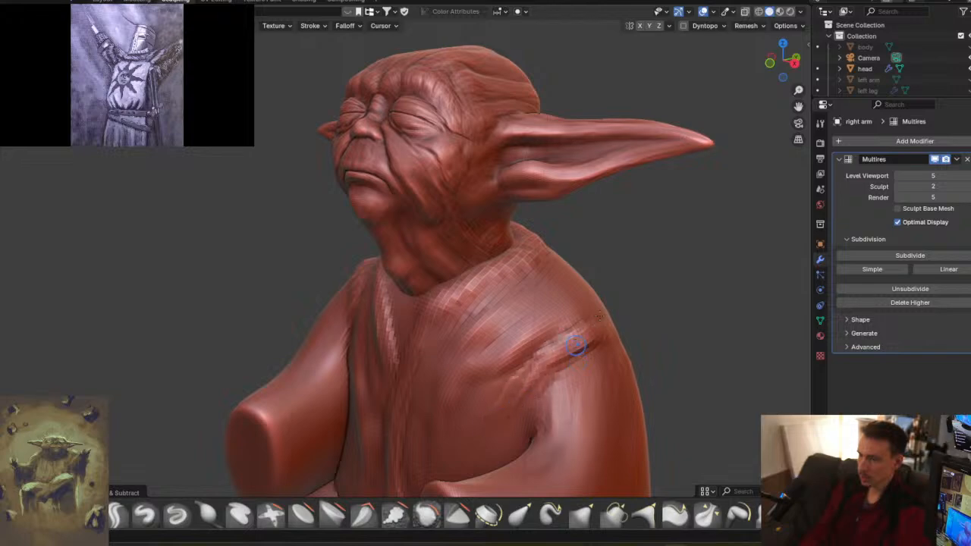
- Examine the whole seated figure's robe folds from the front and both sides
{"action": "middle_click_drag", "start_coordinate": [570, 339], "coordinate": [614, 334]}
{"action": "scroll", "coordinate": [575, 265], "scroll_direction": "down", "scroll_amount": 5}
{"action": "middle_click_drag", "start_coordinate": [574, 265], "coordinate": [546, 341]}
{"action": "middle_click_drag", "start_coordinate": [496, 318], "coordinate": [572, 283], "text": "shift"}
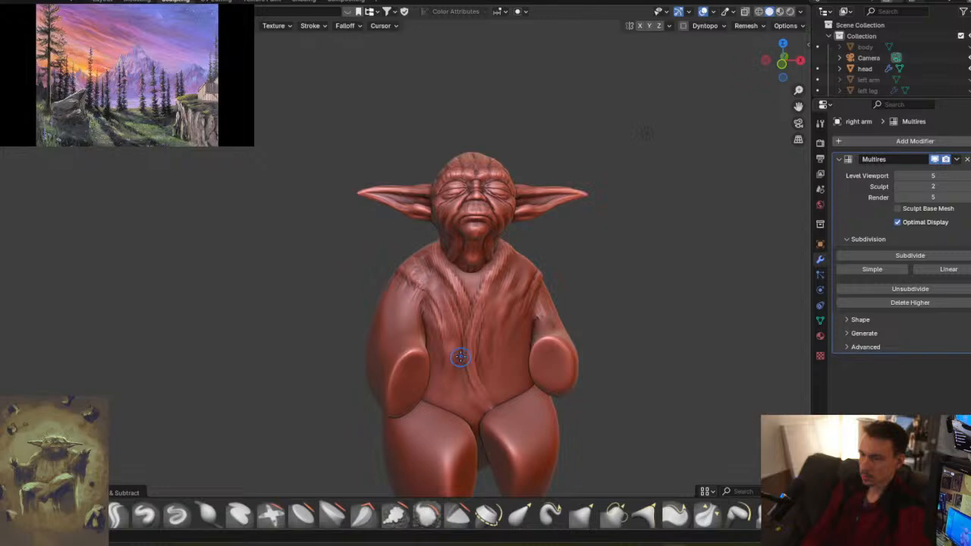
{"action": "middle_click_drag", "start_coordinate": [615, 319], "coordinate": [487, 321]}
{"action": "middle_click_drag", "start_coordinate": [445, 284], "coordinate": [477, 311]}
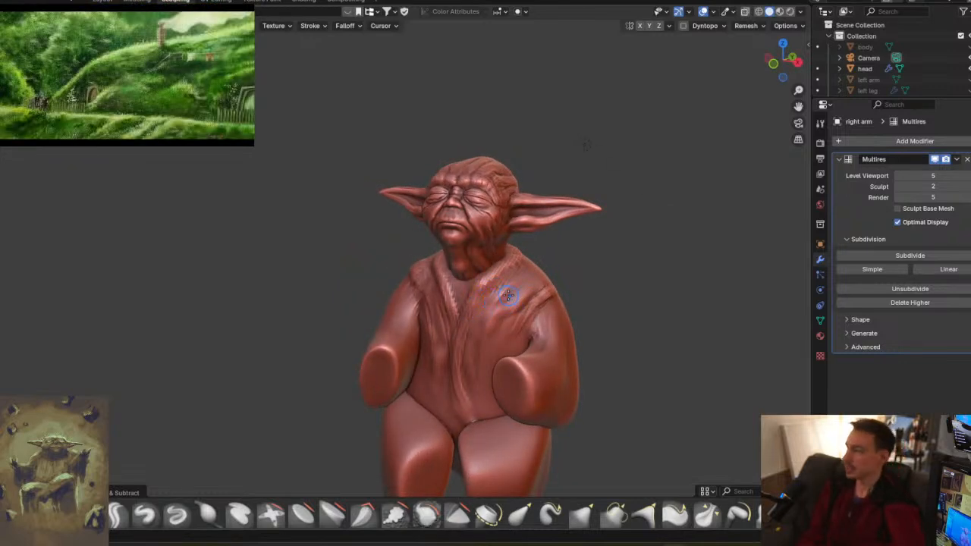
{"action": "middle_click_drag", "start_coordinate": [510, 300], "coordinate": [515, 259]}
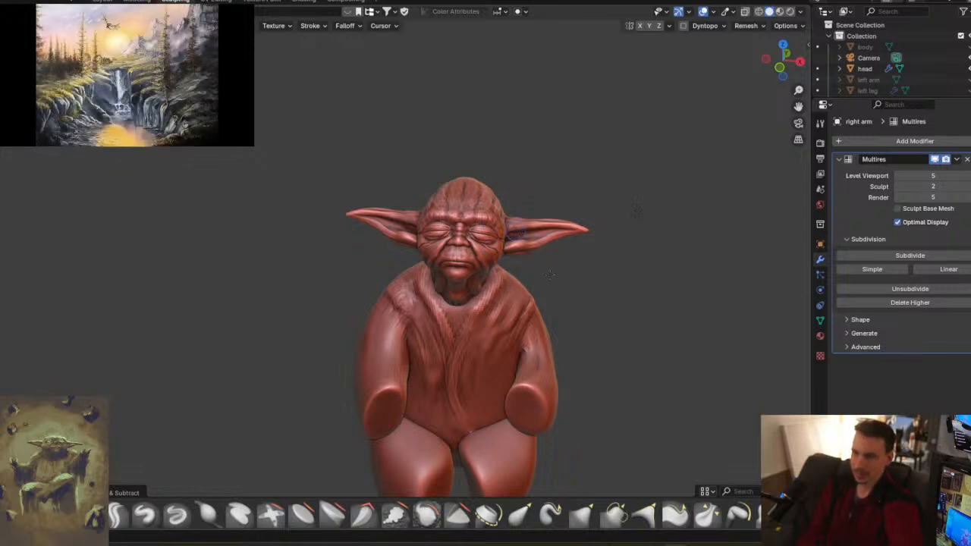
- Switch sculpting to the head, choose a grab brush and view the head straight from the front
{"action": "key", "text": "alt+q"}
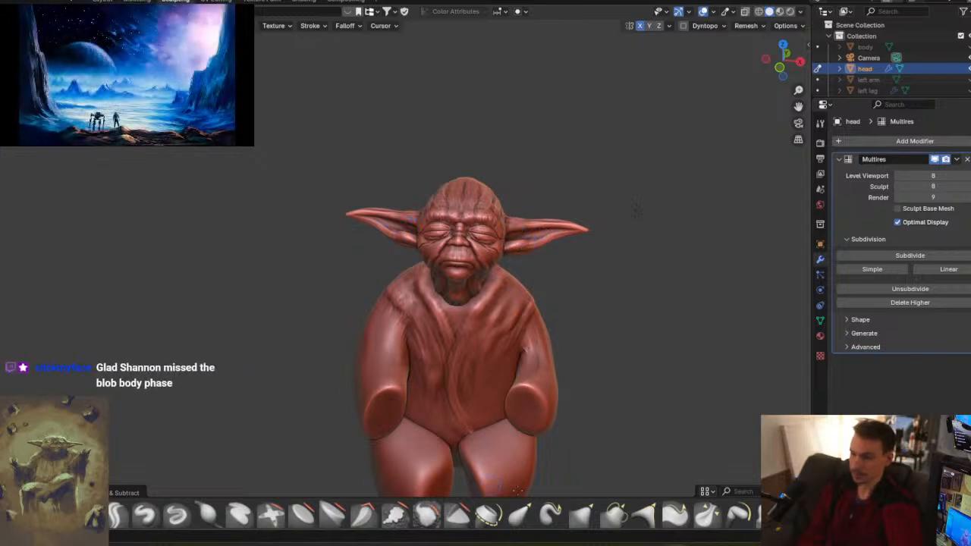
{"action": "left_click", "coordinate": [591, 522]}
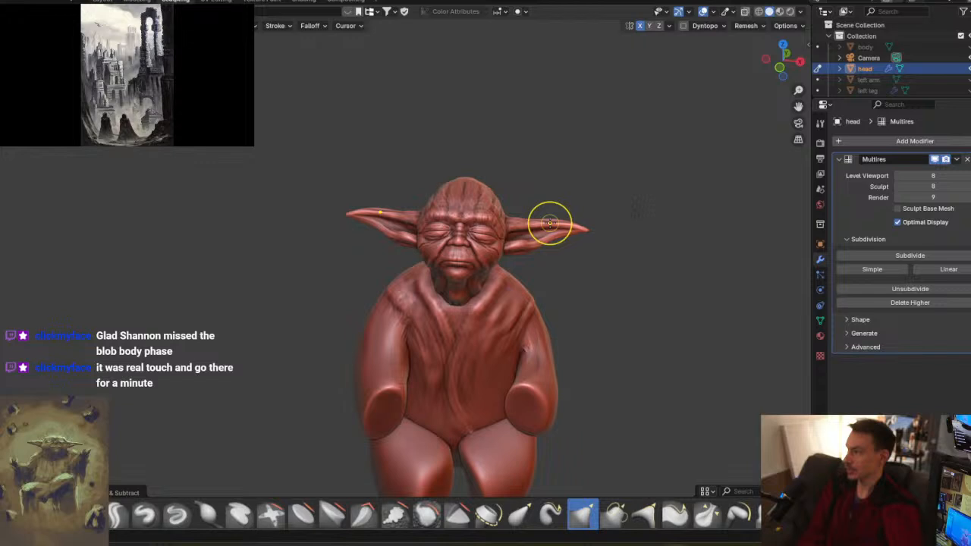
{"action": "mouse_move", "coordinate": [562, 260]}
{"action": "middle_mouse_down"}
{"action": "mouse_move", "coordinate": [561, 319]}
{"action": "mouse_move", "coordinate": [506, 254]}
{"action": "mouse_move", "coordinate": [521, 189]}
{"action": "middle_mouse_up"}
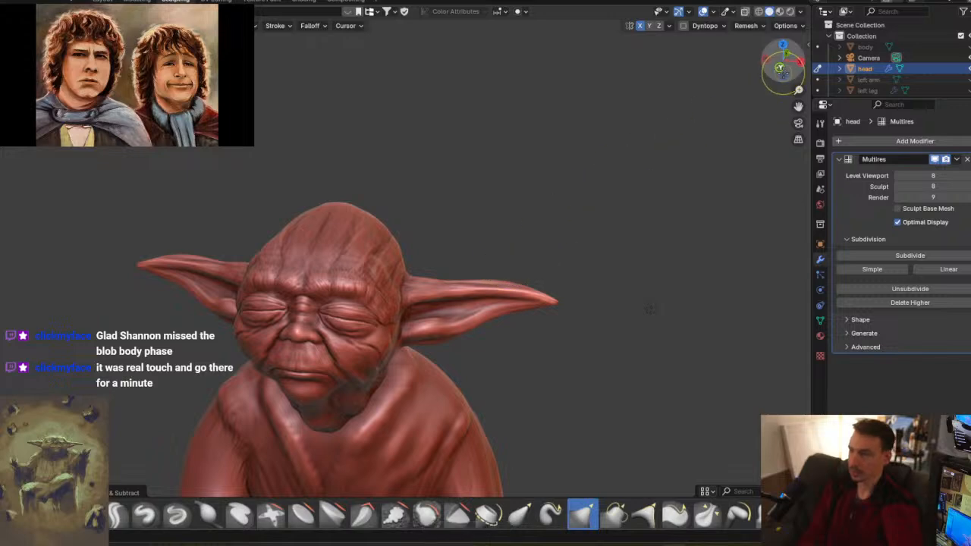
{"action": "left_click", "coordinate": [780, 67]}
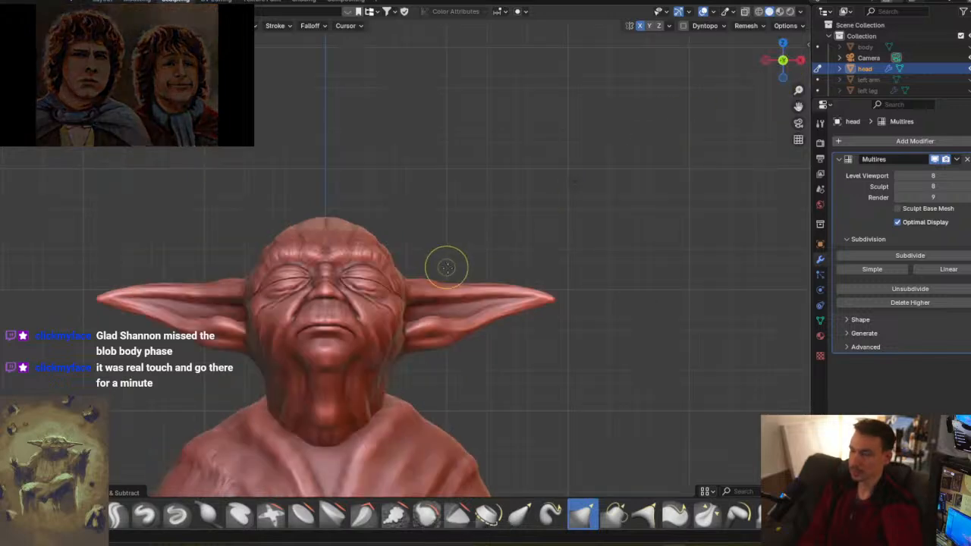
- Enlarge the brush and pull the upper ear edges upward near the head, reshaping the ears toward their tips
{"action": "key", "text": "f"}
{"action": "left_click", "coordinate": [463, 286]}
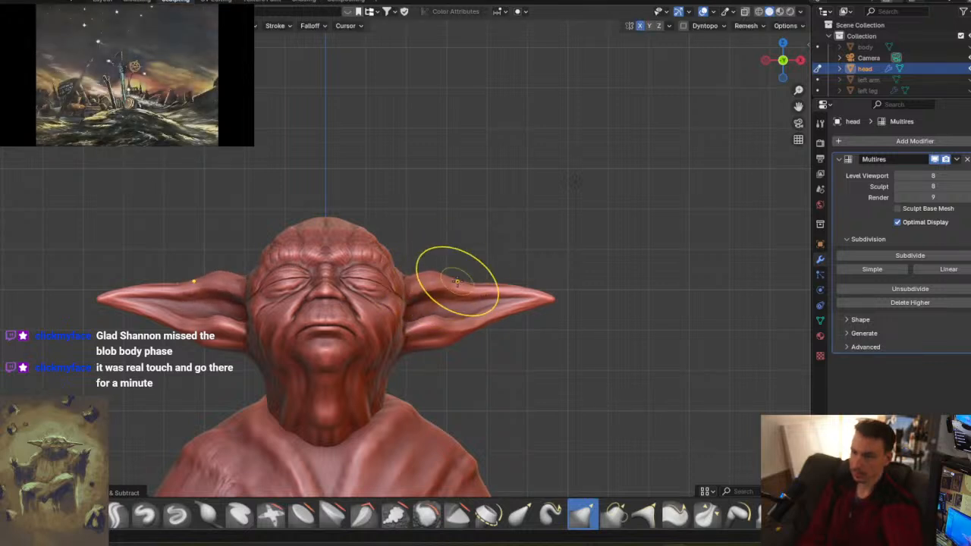
{"action": "left_click_drag", "start_coordinate": [458, 281], "coordinate": [463, 270]}
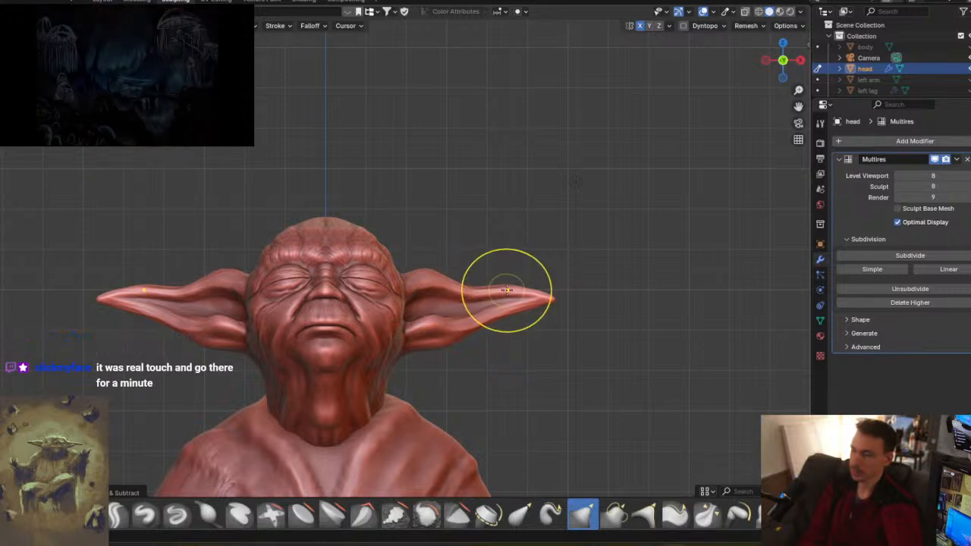
{"action": "mouse_move", "coordinate": [514, 303]}
{"action": "left_mouse_down"}
{"action": "mouse_move", "coordinate": [502, 307]}
{"action": "mouse_move", "coordinate": [571, 295]}
{"action": "mouse_move", "coordinate": [561, 294]}
{"action": "left_mouse_up"}
- Reshape the curve of both ears from above, bending the tips backward
{"action": "middle_click_drag", "start_coordinate": [561, 298], "coordinate": [419, 255]}
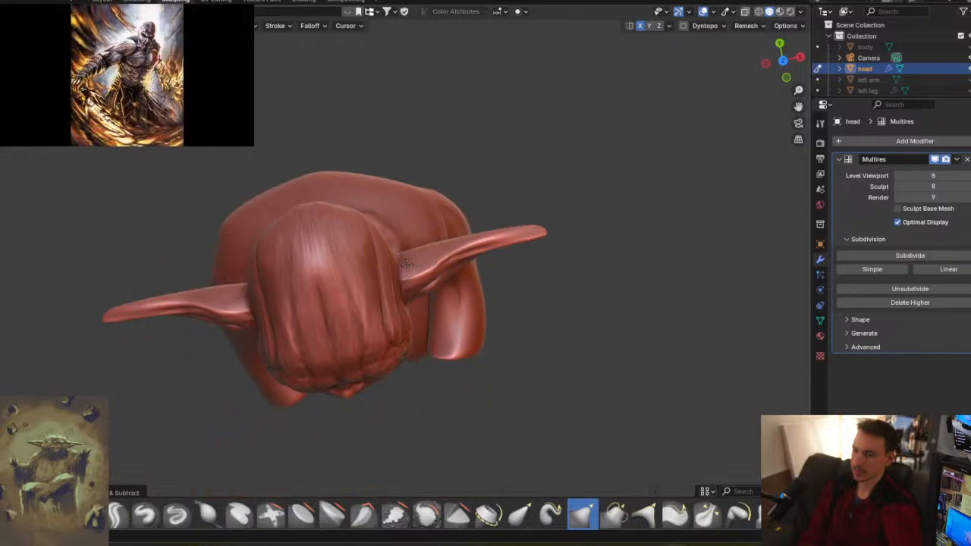
{"action": "left_click_drag", "start_coordinate": [406, 260], "coordinate": [407, 258]}
{"action": "left_click_drag", "start_coordinate": [454, 236], "coordinate": [452, 238]}
{"action": "middle_click_drag", "start_coordinate": [479, 241], "coordinate": [503, 256]}
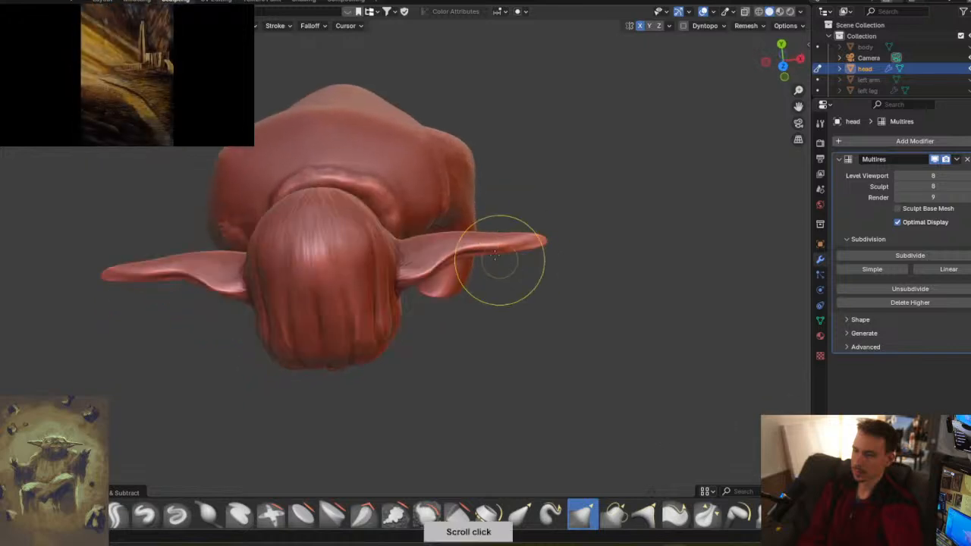
{"action": "mouse_move", "coordinate": [521, 248]}
{"action": "left_mouse_down"}
{"action": "mouse_move", "coordinate": [493, 238]}
{"action": "mouse_move", "coordinate": [536, 238]}
{"action": "left_mouse_up"}
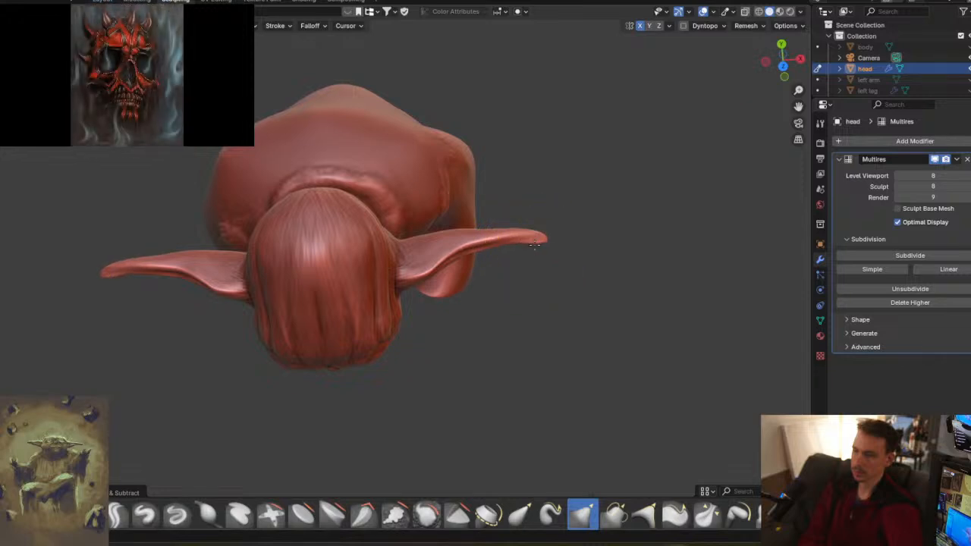
{"action": "mouse_move", "coordinate": [540, 257]}
{"action": "middle_mouse_down"}
{"action": "mouse_move", "coordinate": [558, 180]}
{"action": "mouse_move", "coordinate": [629, 233]}
{"action": "middle_mouse_up"}
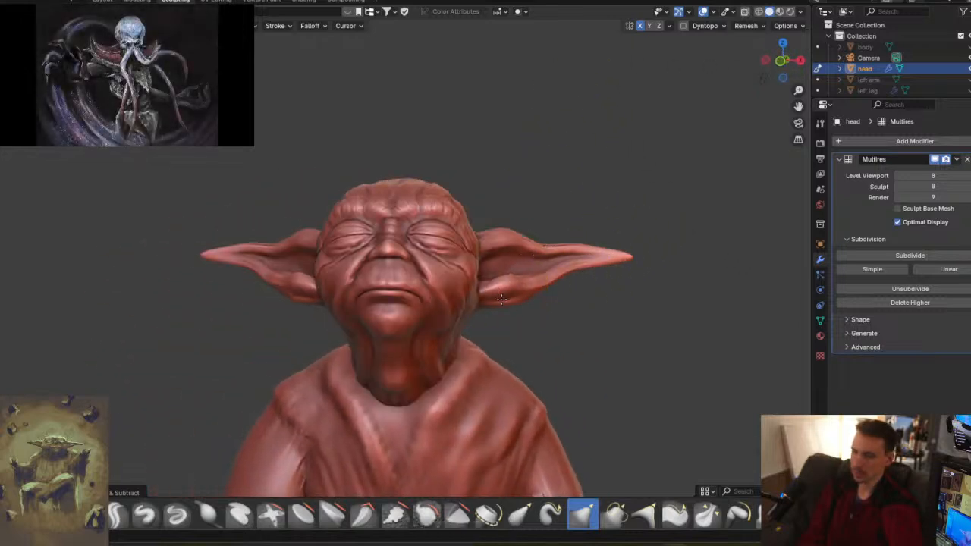
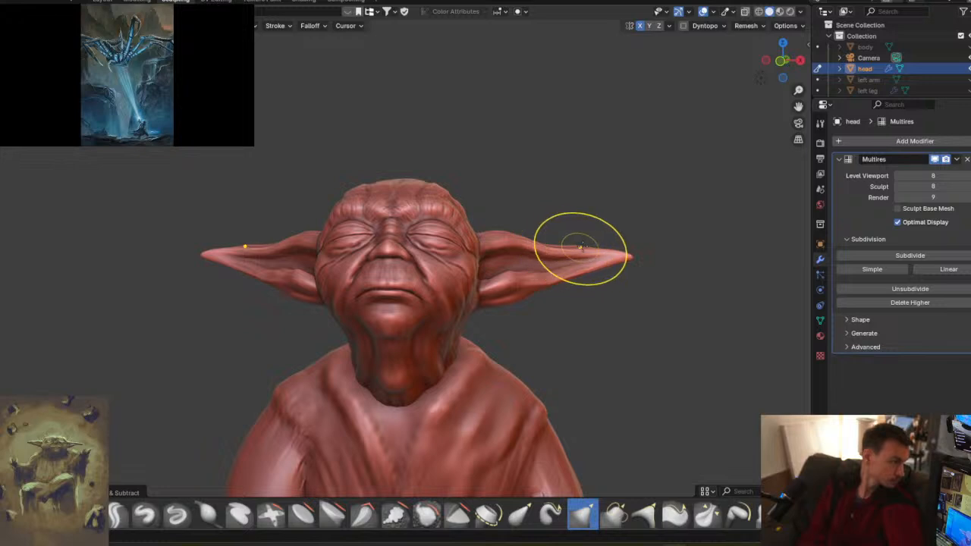
- Pull the ears into shape from behind and from the side, adjusting the angle of the ear tips
{"action": "mouse_move", "coordinate": [617, 248]}
{"action": "middle_mouse_down"}
{"action": "mouse_move", "coordinate": [509, 266]}
{"action": "mouse_move", "coordinate": [582, 255]}
{"action": "middle_mouse_up"}
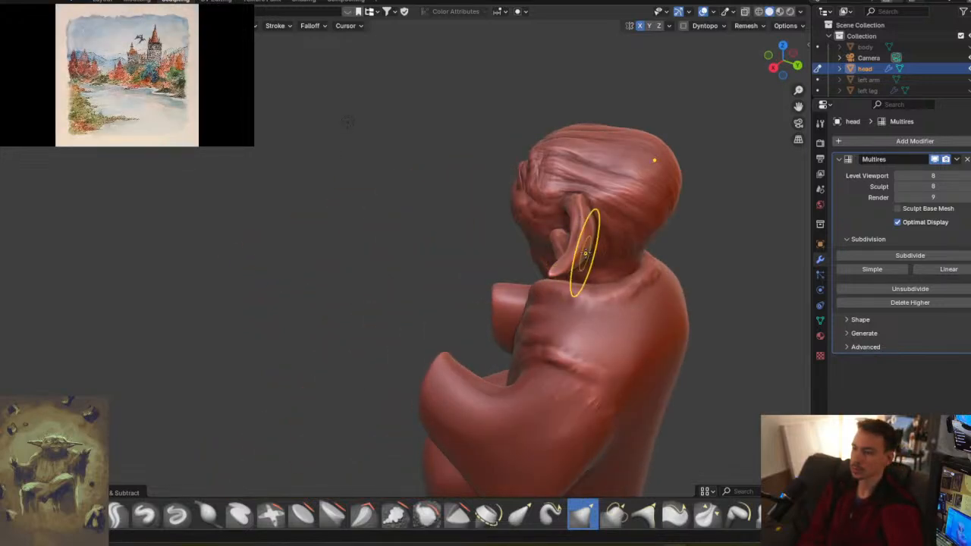
{"action": "left_click_drag", "start_coordinate": [580, 252], "coordinate": [585, 242]}
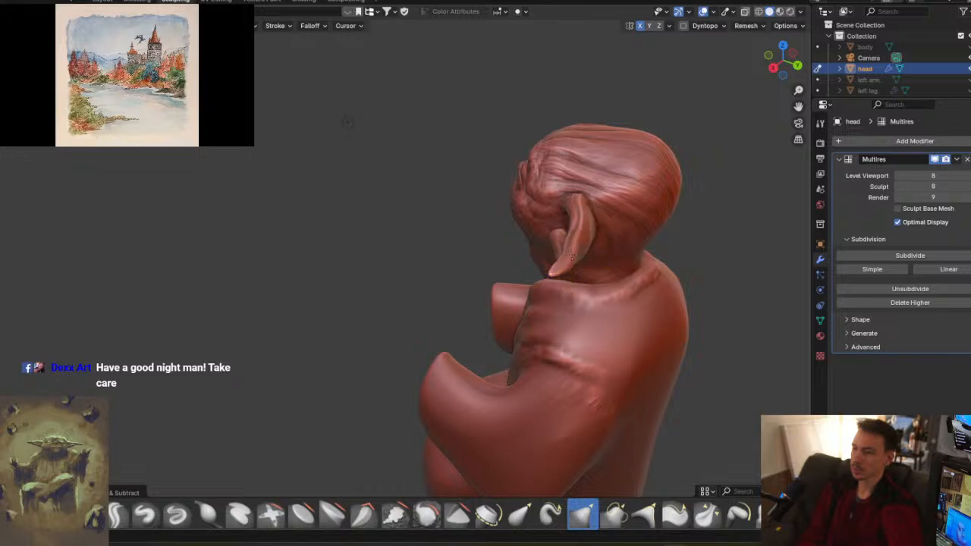
{"action": "mouse_move", "coordinate": [581, 260]}
{"action": "middle_mouse_down"}
{"action": "mouse_move", "coordinate": [627, 251]}
{"action": "mouse_move", "coordinate": [568, 266]}
{"action": "middle_mouse_up"}
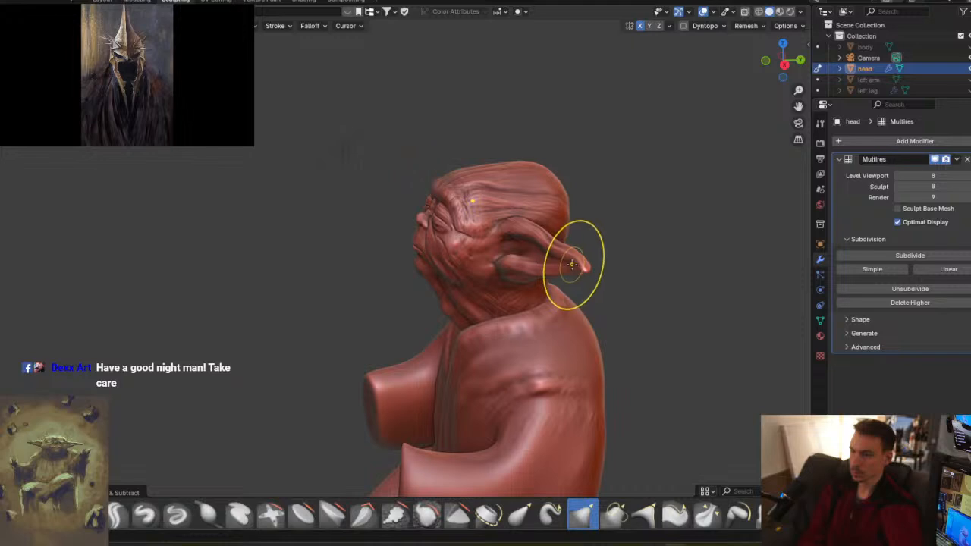
{"action": "left_click_drag", "start_coordinate": [573, 258], "coordinate": [544, 249]}
{"action": "middle_click_drag", "start_coordinate": [526, 252], "coordinate": [559, 299]}
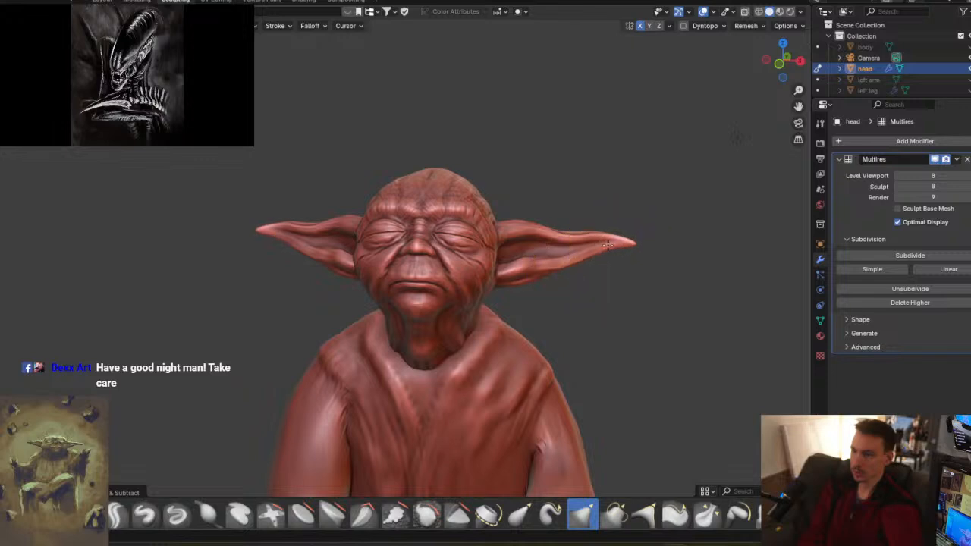
{"action": "middle_click_drag", "start_coordinate": [559, 265], "coordinate": [565, 295]}
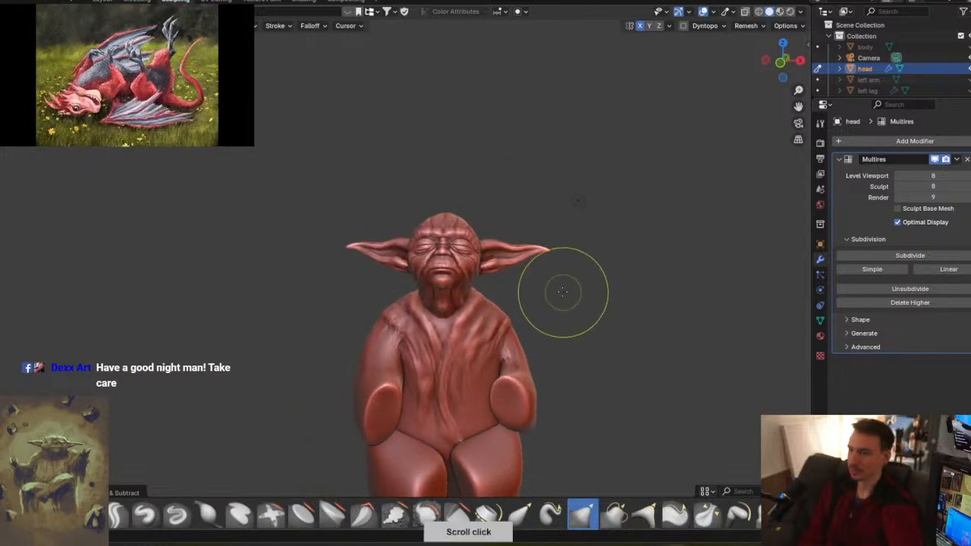
{"action": "mouse_move", "coordinate": [575, 253]}
{"action": "middle_mouse_down"}
{"action": "mouse_move", "coordinate": [554, 295]}
{"action": "mouse_move", "coordinate": [549, 255]}
{"action": "mouse_move", "coordinate": [494, 281]}
{"action": "mouse_move", "coordinate": [553, 312]}
{"action": "mouse_move", "coordinate": [489, 328]}
{"action": "mouse_move", "coordinate": [611, 297]}
{"action": "mouse_move", "coordinate": [543, 253]}
{"action": "mouse_move", "coordinate": [521, 284]}
{"action": "mouse_move", "coordinate": [542, 296]}
{"action": "middle_mouse_up"}
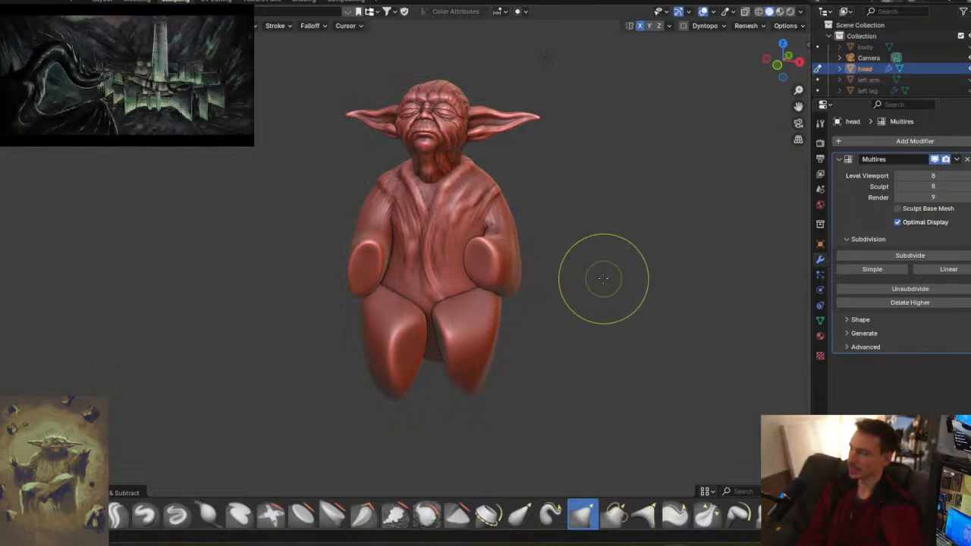
{"action": "mouse_move", "coordinate": [617, 271]}
{"action": "middle_mouse_down"}
{"action": "mouse_move", "coordinate": [516, 269]}
{"action": "mouse_move", "coordinate": [605, 278]}
{"action": "mouse_move", "coordinate": [522, 284]}
{"action": "mouse_move", "coordinate": [569, 266]}
{"action": "mouse_move", "coordinate": [585, 247]}
{"action": "mouse_move", "coordinate": [525, 280]}
{"action": "middle_mouse_up"}
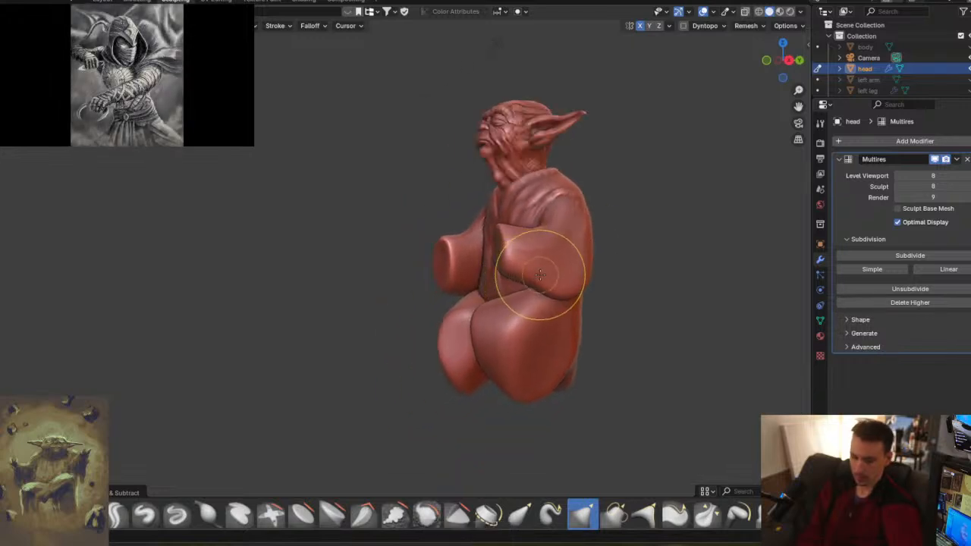
- Switch sculpting from the head to the right arm and check the seated figure from the front and both sides
{"action": "key", "text": "alt+q"}
{"action": "middle_click_drag", "start_coordinate": [531, 253], "coordinate": [459, 248]}
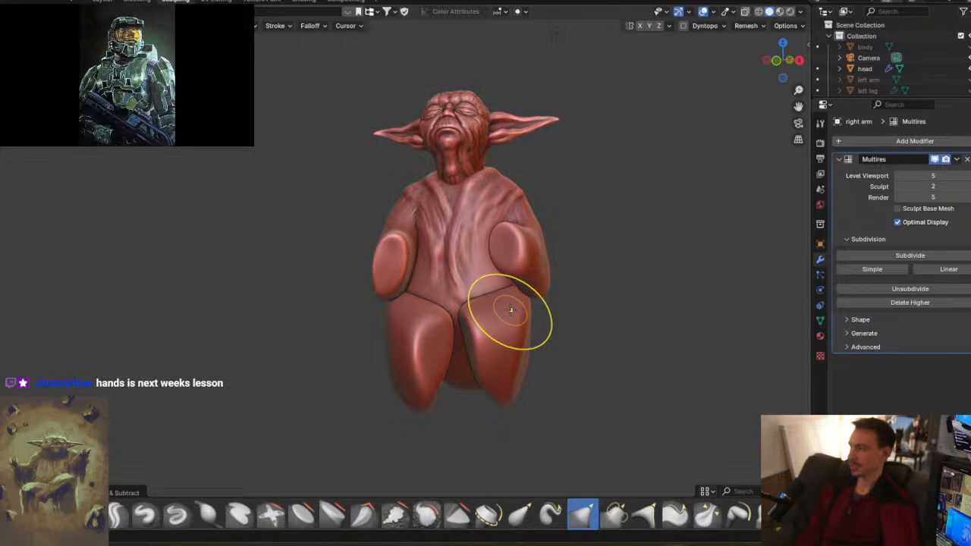
{"action": "middle_click_drag", "start_coordinate": [511, 306], "coordinate": [524, 288]}
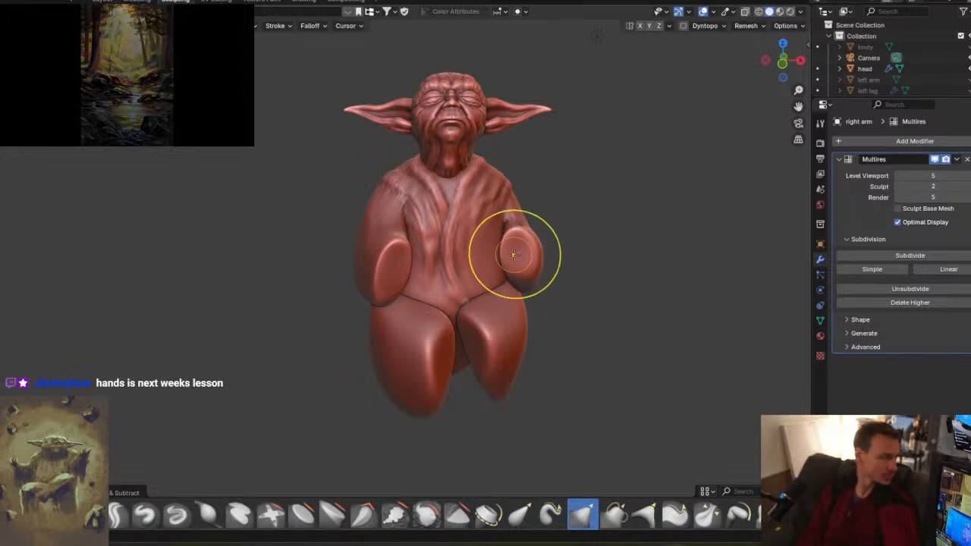
{"action": "mouse_move", "coordinate": [572, 275]}
{"action": "middle_mouse_down"}
{"action": "mouse_move", "coordinate": [554, 289]}
{"action": "mouse_move", "coordinate": [576, 285]}
{"action": "mouse_move", "coordinate": [529, 292]}
{"action": "mouse_move", "coordinate": [601, 283]}
{"action": "middle_mouse_up"}
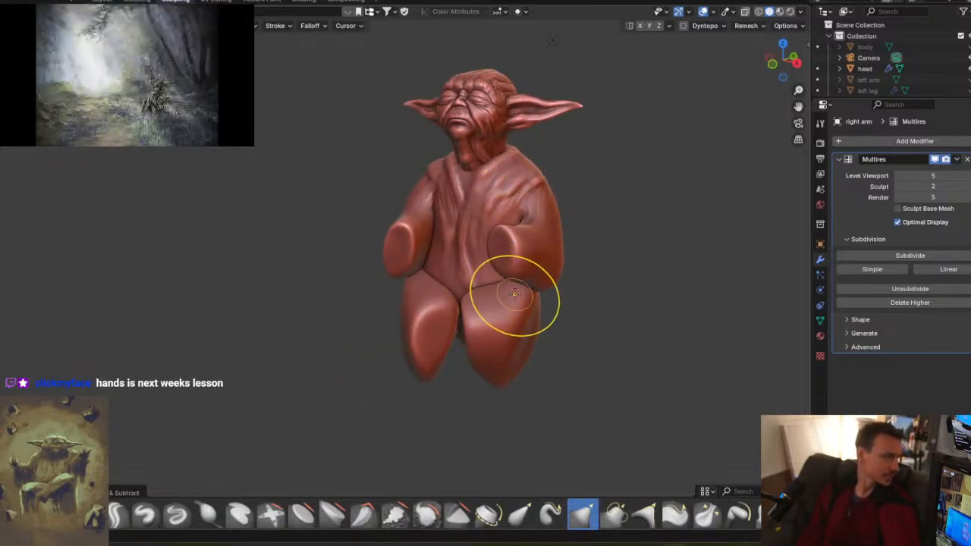
{"action": "middle_click_drag", "start_coordinate": [470, 277], "coordinate": [416, 256]}
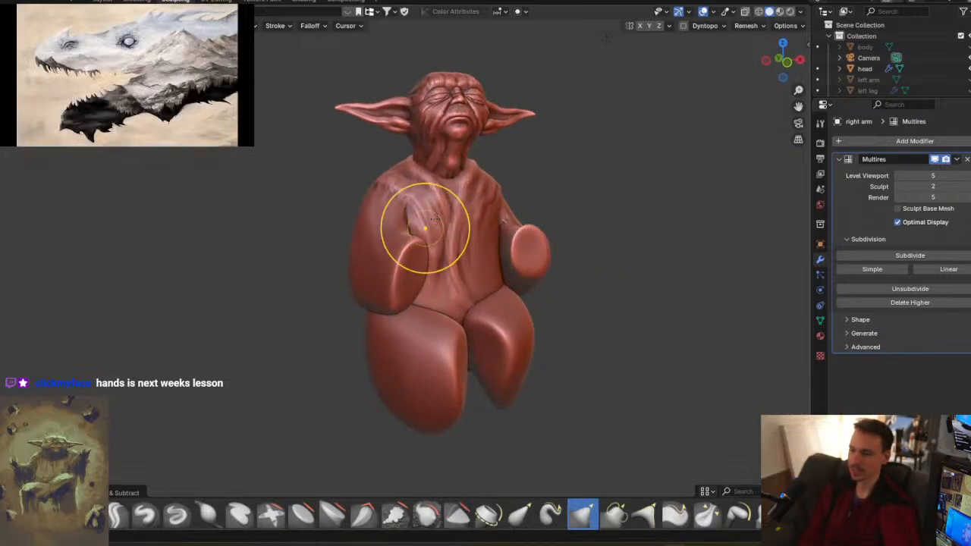
{"action": "middle_click_drag", "start_coordinate": [513, 255], "coordinate": [472, 274]}
{"action": "scroll", "coordinate": [424, 251], "scroll_direction": "up", "scroll_amount": 3}
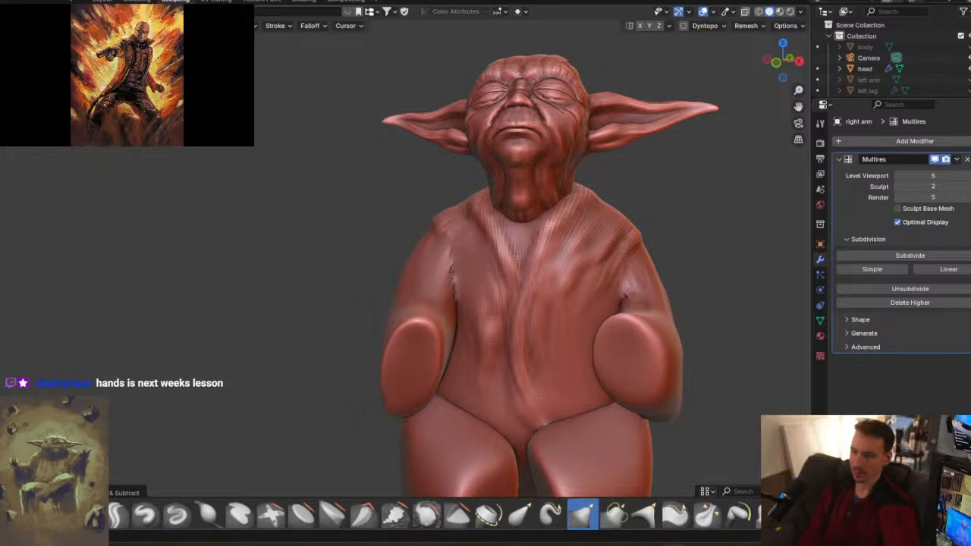
- Choose a different sculpting brush and shape cloth folds around the armpit and shoulder on the figure's right side
{"action": "middle_click_drag", "start_coordinate": [462, 270], "coordinate": [470, 213], "text": "ctrl"}
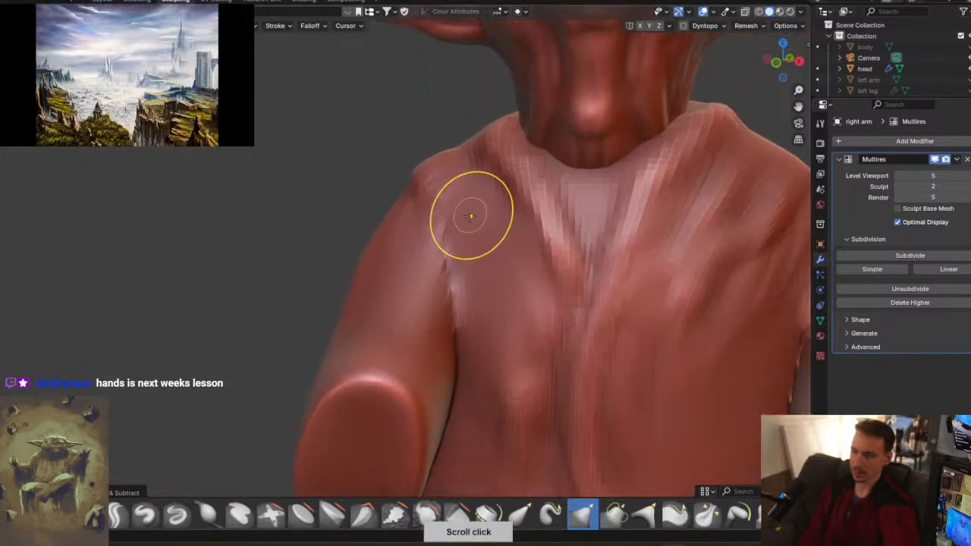
{"action": "middle_click_drag", "start_coordinate": [518, 270], "coordinate": [540, 290]}
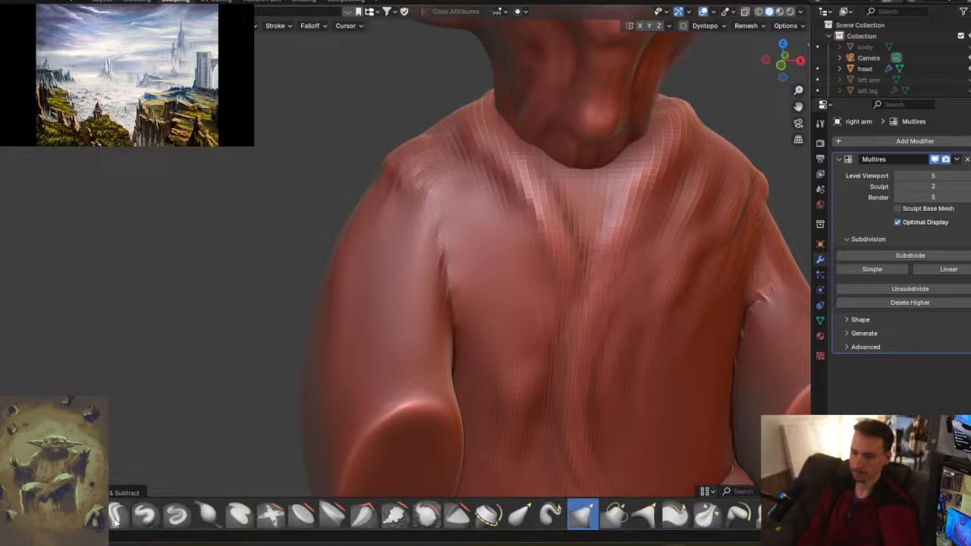
{"action": "left_click", "coordinate": [83, 515]}
{"action": "mouse_move", "coordinate": [508, 310]}
{"action": "left_mouse_down"}
{"action": "mouse_move", "coordinate": [460, 285]}
{"action": "mouse_move", "coordinate": [443, 252]}
{"action": "mouse_move", "coordinate": [484, 278]}
{"action": "left_mouse_up"}
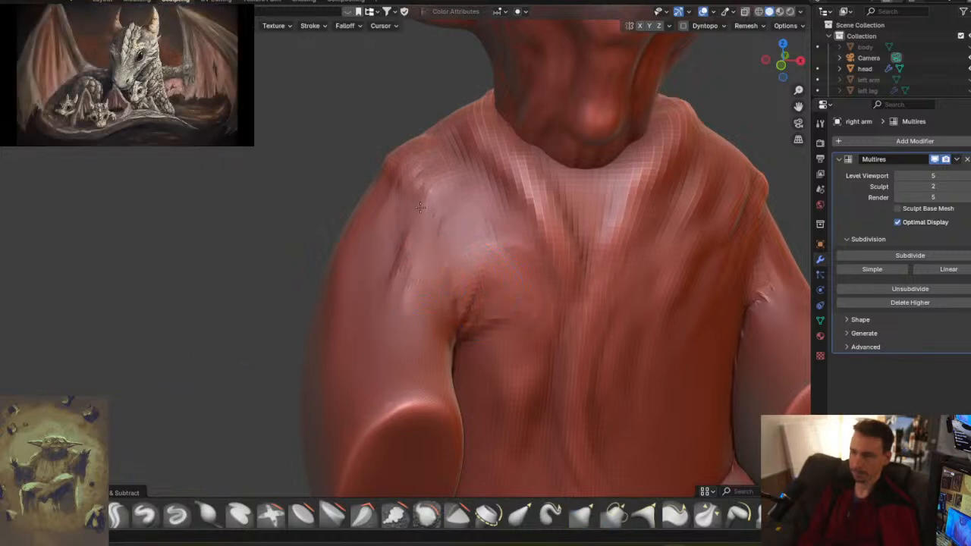
{"action": "mouse_move", "coordinate": [428, 217]}
{"action": "left_mouse_down"}
{"action": "mouse_move", "coordinate": [397, 200]}
{"action": "mouse_move", "coordinate": [423, 227]}
{"action": "mouse_move", "coordinate": [367, 287]}
{"action": "left_mouse_up"}
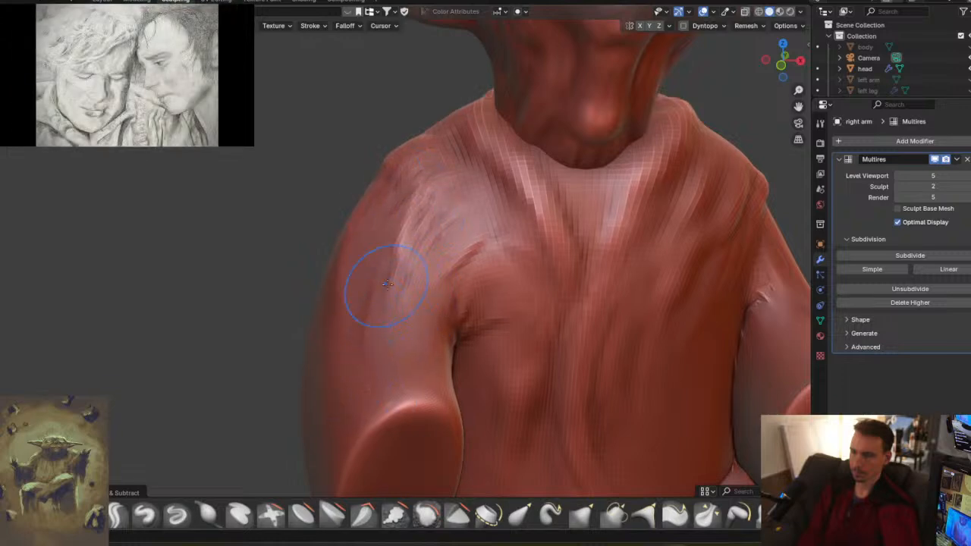
- Sculpt robe folds over the thigh and knee of the figure's left leg
{"action": "middle_click_drag", "start_coordinate": [541, 344], "coordinate": [503, 346]}
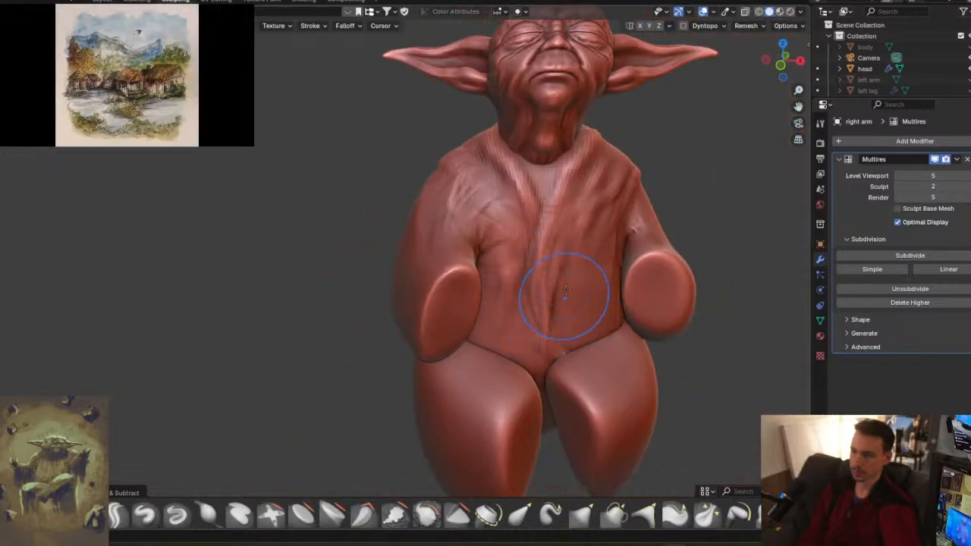
{"action": "middle_click_drag", "start_coordinate": [622, 365], "coordinate": [527, 339]}
{"action": "scroll", "coordinate": [619, 337], "scroll_direction": "down", "scroll_amount": 4}
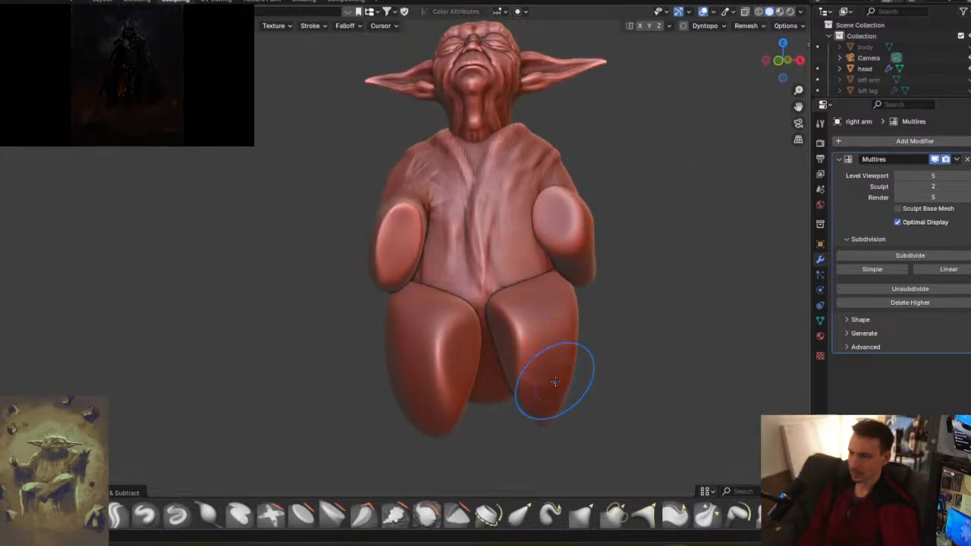
{"action": "middle_click_drag", "start_coordinate": [557, 384], "coordinate": [478, 371]}
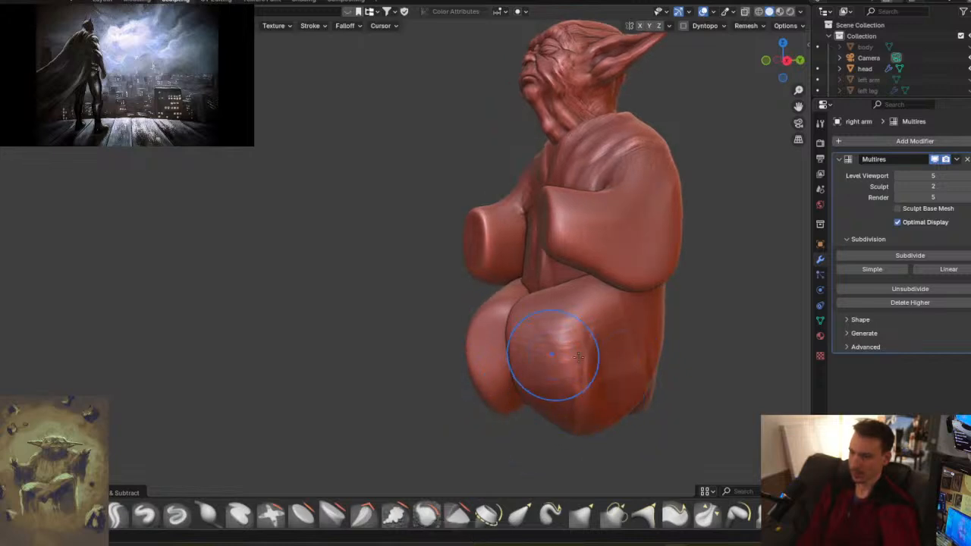
{"action": "middle_click_drag", "start_coordinate": [552, 354], "coordinate": [570, 326]}
{"action": "left_click_drag", "start_coordinate": [567, 345], "coordinate": [559, 410]}
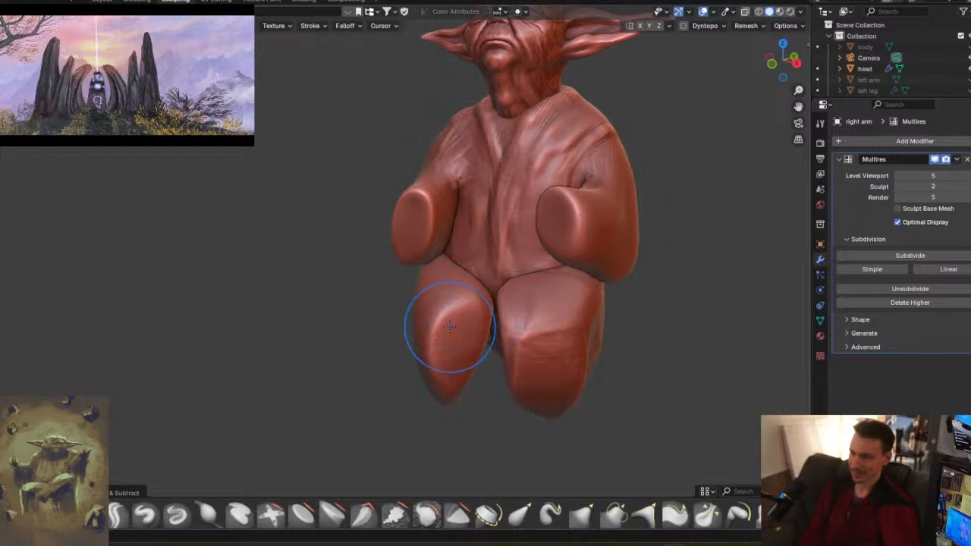
- Carve crossing robe folds over the front and outer side of the figure's right leg
{"action": "middle_click_drag", "start_coordinate": [450, 326], "coordinate": [409, 376]}
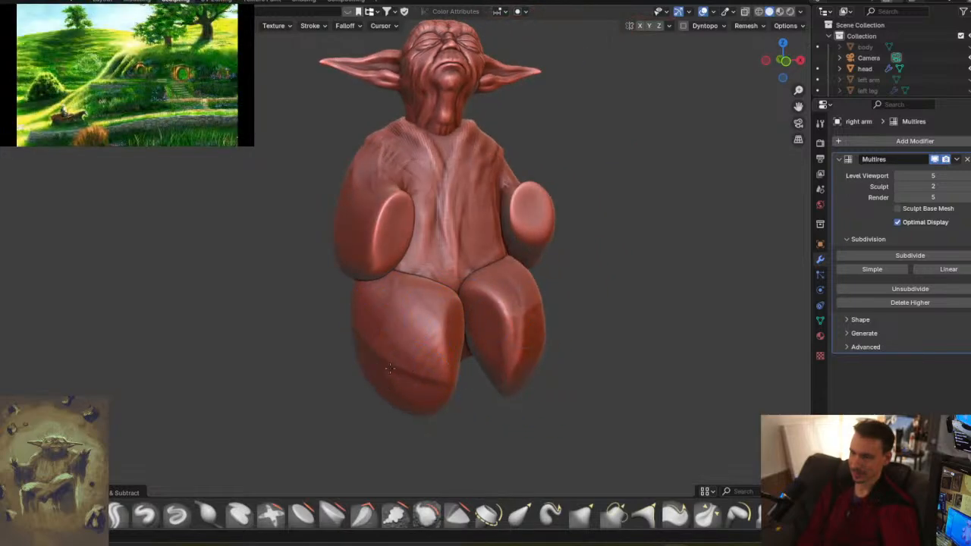
{"action": "middle_click_drag", "start_coordinate": [459, 364], "coordinate": [542, 319]}
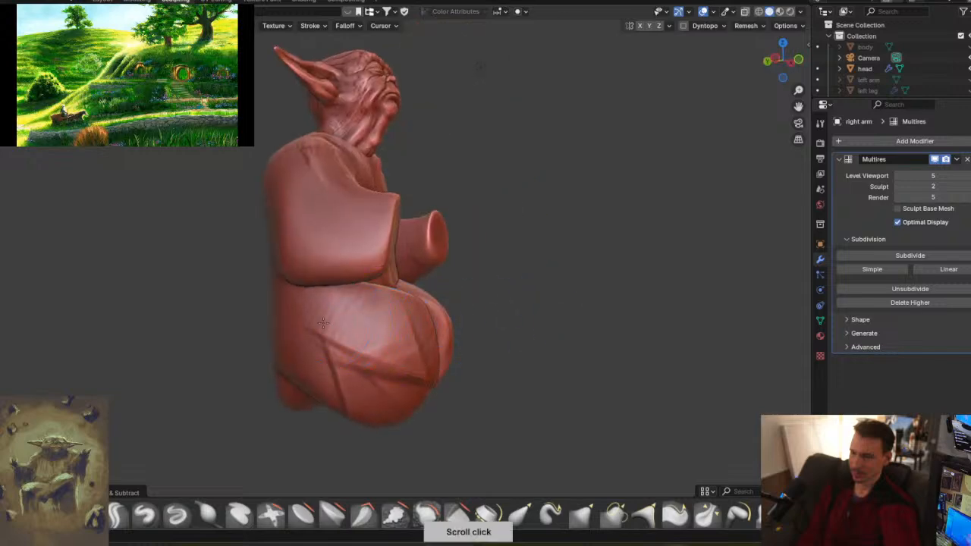
{"action": "middle_click_drag", "start_coordinate": [459, 386], "coordinate": [585, 347]}
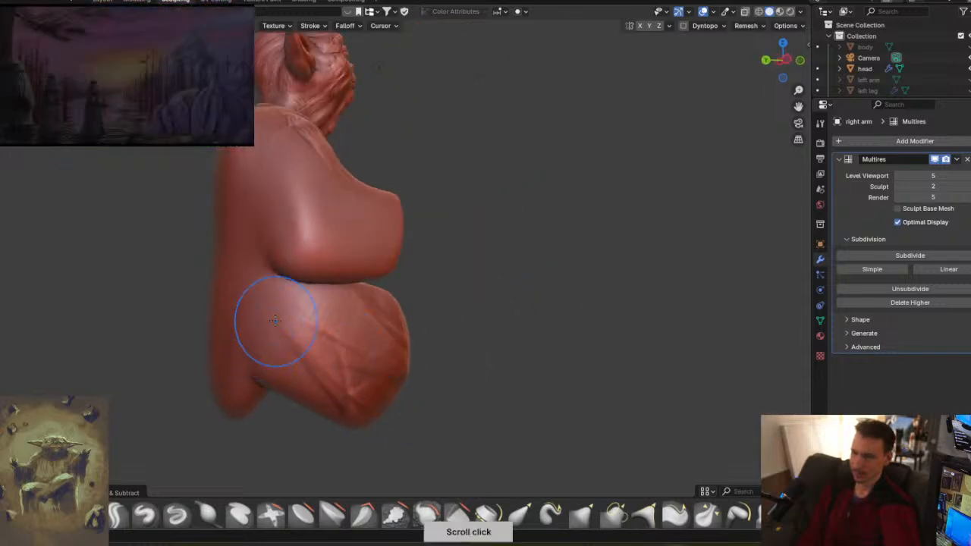
- Sculpt long vertical folds down the lower back and hem of the robe
{"action": "middle_click_drag", "start_coordinate": [276, 409], "coordinate": [436, 275]}
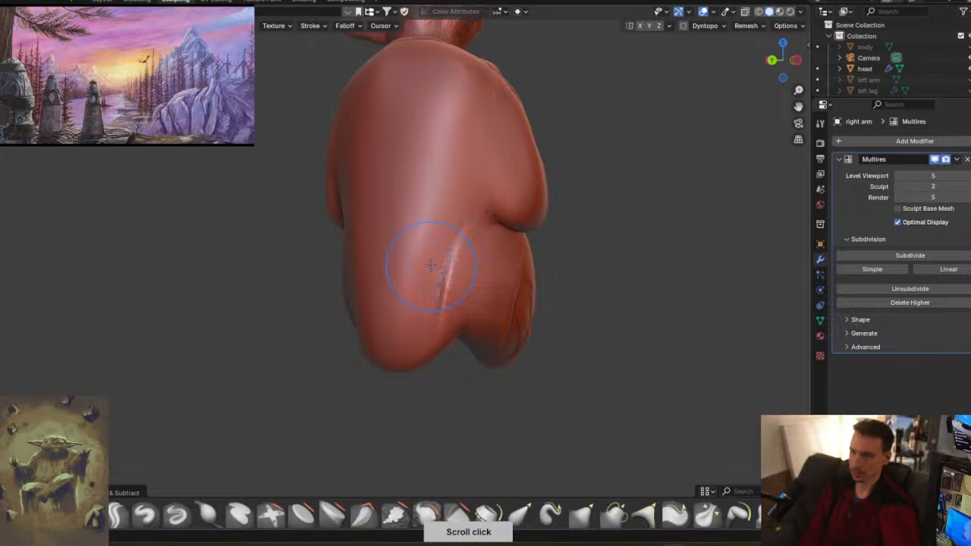
{"action": "middle_click_drag", "start_coordinate": [412, 336], "coordinate": [423, 163]}
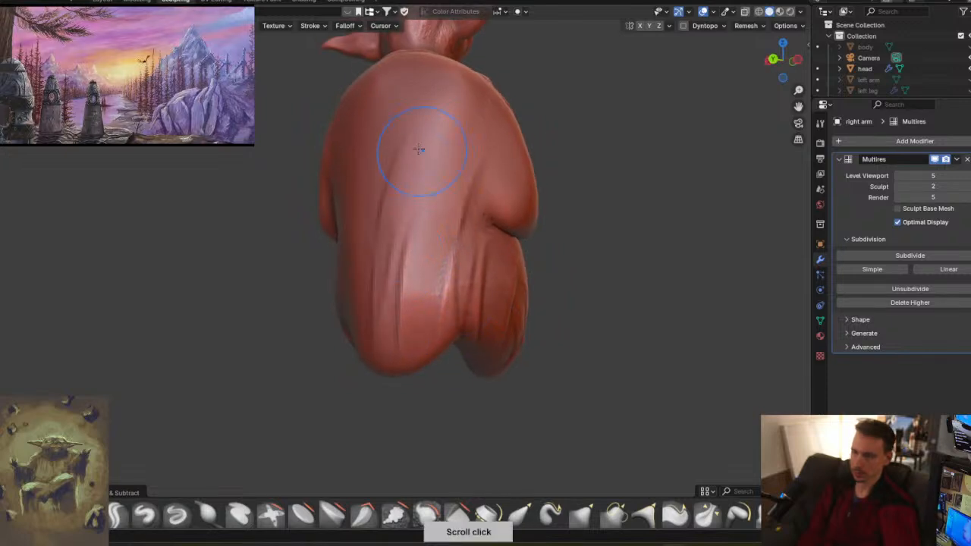
{"action": "left_click_drag", "start_coordinate": [465, 119], "coordinate": [455, 236]}
{"action": "left_click_drag", "start_coordinate": [383, 126], "coordinate": [368, 285]}
{"action": "left_click_drag", "start_coordinate": [435, 127], "coordinate": [441, 187]}
- Extend long vertical drapery folds from the shoulders down across the full width of the robe's back
{"action": "middle_click_drag", "start_coordinate": [412, 246], "coordinate": [515, 240]}
{"action": "left_click_drag", "start_coordinate": [383, 94], "coordinate": [387, 273]}
{"action": "mouse_move", "coordinate": [422, 122]}
{"action": "left_mouse_down"}
{"action": "mouse_move", "coordinate": [404, 277]}
{"action": "mouse_move", "coordinate": [427, 359]}
{"action": "left_mouse_up"}
{"action": "left_click_drag", "start_coordinate": [342, 255], "coordinate": [344, 339]}
{"action": "left_click_drag", "start_coordinate": [315, 227], "coordinate": [317, 334]}
{"action": "left_click_drag", "start_coordinate": [383, 220], "coordinate": [402, 350]}
{"action": "left_click_drag", "start_coordinate": [377, 175], "coordinate": [398, 300]}
{"action": "middle_click_drag", "start_coordinate": [412, 256], "coordinate": [449, 391]}
{"action": "mouse_move", "coordinate": [418, 249]}
{"action": "left_mouse_down"}
{"action": "mouse_move", "coordinate": [460, 304]}
{"action": "mouse_move", "coordinate": [468, 353]}
{"action": "left_mouse_up"}
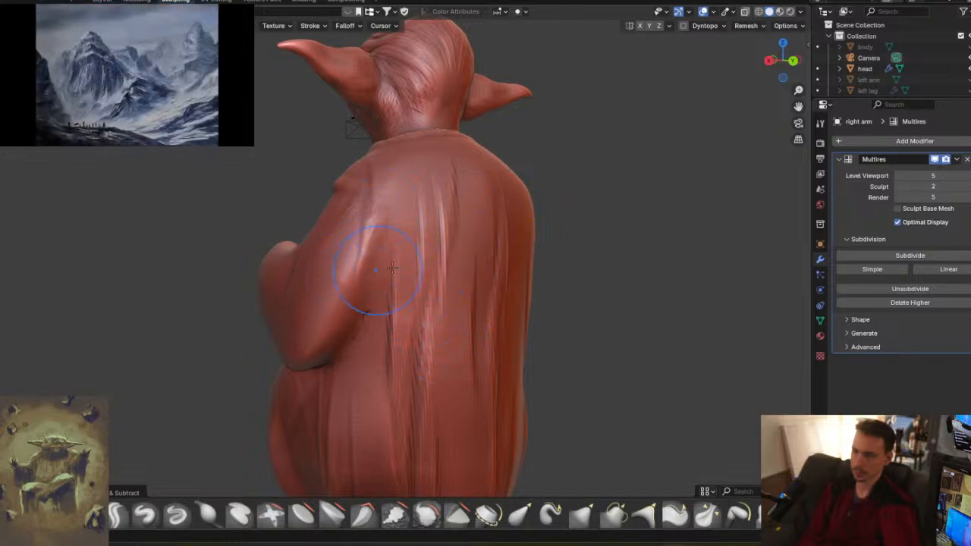
- Add cloth folds to the outer and inner sides of the figure's left sleeve
{"action": "middle_click_drag", "start_coordinate": [319, 291], "coordinate": [304, 269]}
{"action": "left_click_drag", "start_coordinate": [217, 268], "coordinate": [242, 276]}
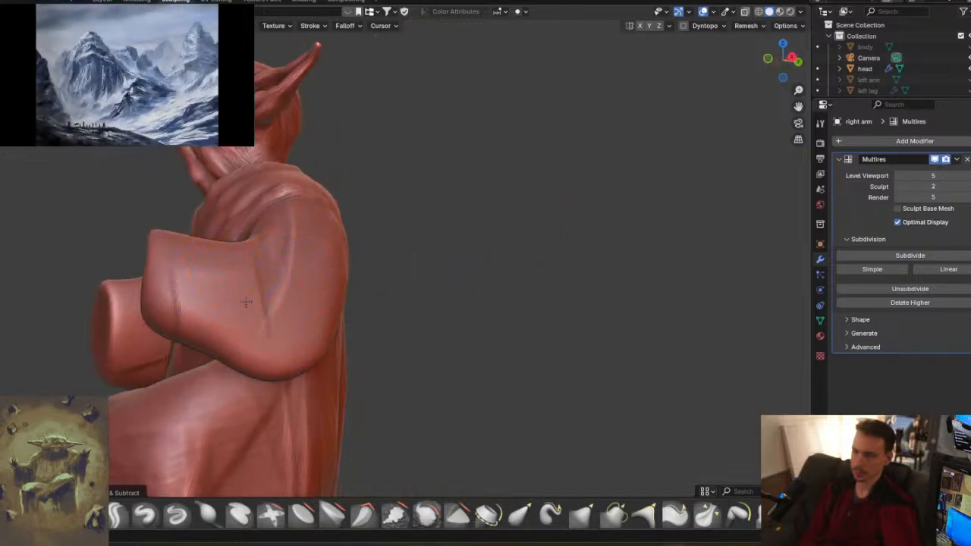
{"action": "middle_click_drag", "start_coordinate": [265, 325], "coordinate": [326, 265]}
{"action": "mouse_move", "coordinate": [303, 251]}
{"action": "left_mouse_down"}
{"action": "mouse_move", "coordinate": [333, 286]}
{"action": "mouse_move", "coordinate": [330, 245]}
{"action": "left_mouse_up"}
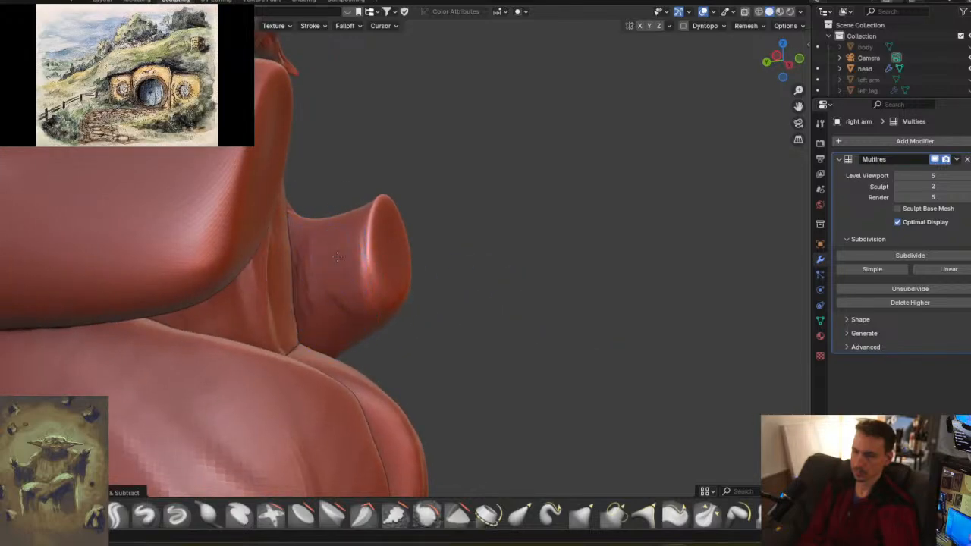
- Sculpt broad folds on the outer side of the figure's right sleeve
{"action": "middle_click_drag", "start_coordinate": [422, 197], "coordinate": [474, 367], "text": "ctrl"}
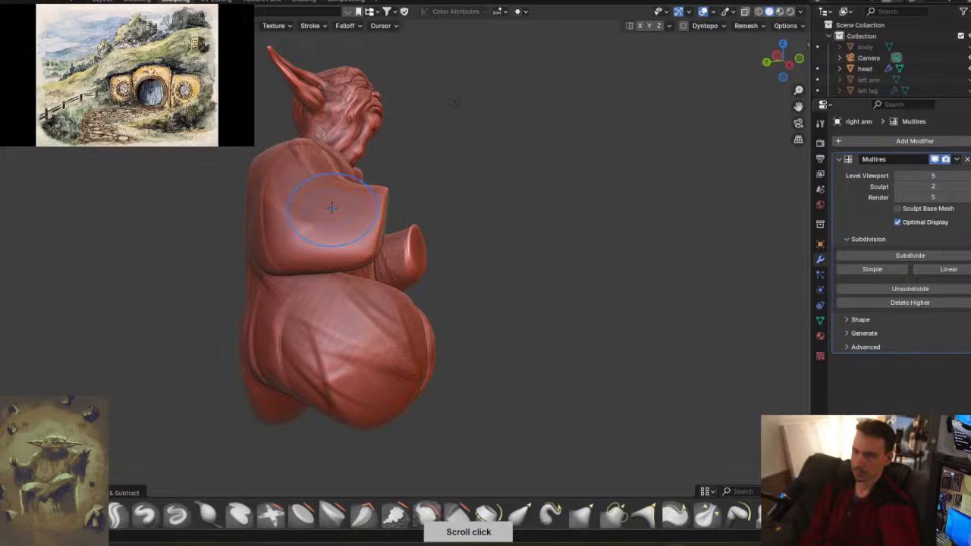
{"action": "left_click_drag", "start_coordinate": [333, 209], "coordinate": [334, 237]}
{"action": "mouse_move", "coordinate": [303, 198]}
{"action": "left_mouse_down"}
{"action": "mouse_move", "coordinate": [275, 228]}
{"action": "mouse_move", "coordinate": [319, 210]}
{"action": "mouse_move", "coordinate": [270, 255]}
{"action": "left_mouse_up"}
- Shrink the brush and carve fine wrinkles around the armpit and upper sleeve on the figure's right side, smoothing between strokes
{"action": "mouse_move", "coordinate": [470, 266]}
{"action": "middle_mouse_down"}
{"action": "mouse_move", "coordinate": [336, 304]}
{"action": "mouse_move", "coordinate": [464, 216]}
{"action": "mouse_move", "coordinate": [498, 346]}
{"action": "mouse_move", "coordinate": [472, 257]}
{"action": "middle_mouse_up"}
{"action": "scroll", "coordinate": [427, 226], "scroll_direction": "up", "scroll_amount": 4}
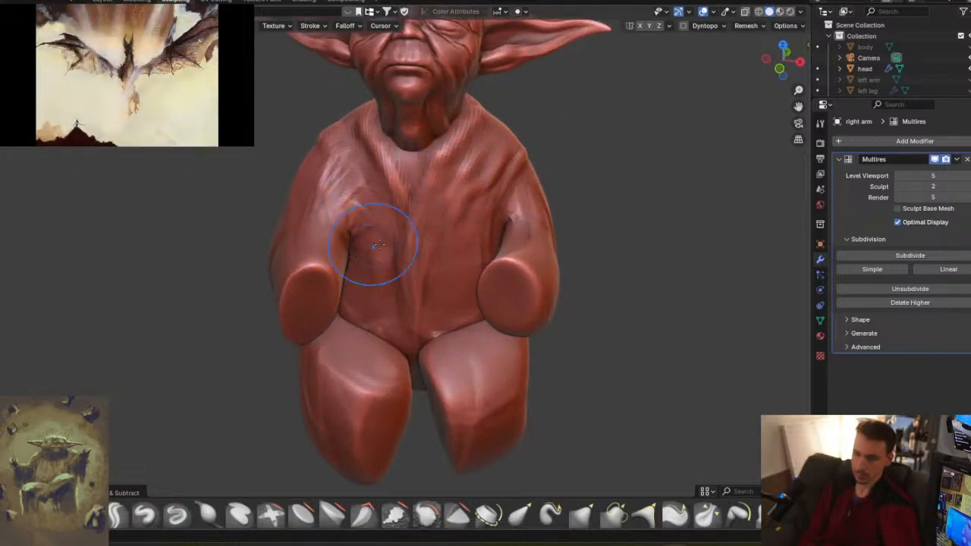
{"action": "key", "text": "f"}
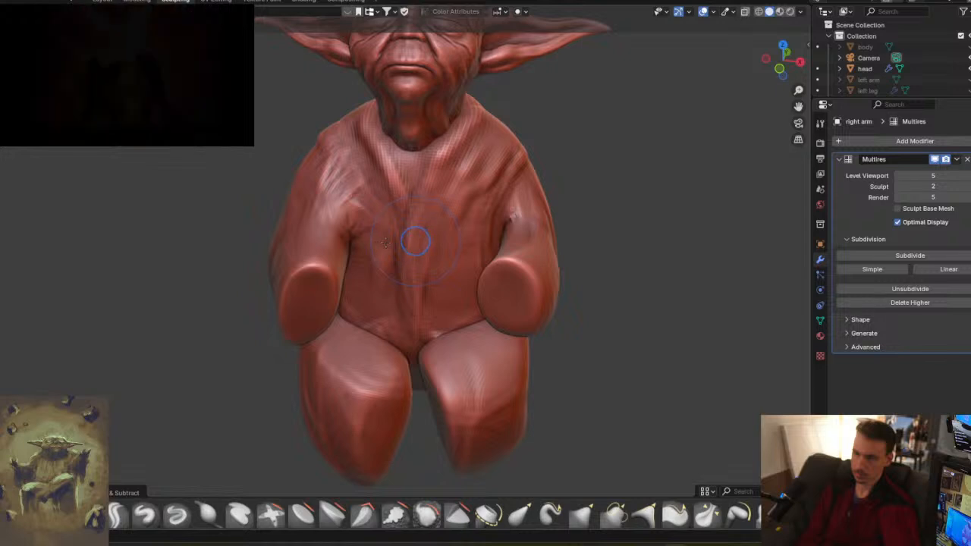
{"action": "left_click", "coordinate": [392, 244]}
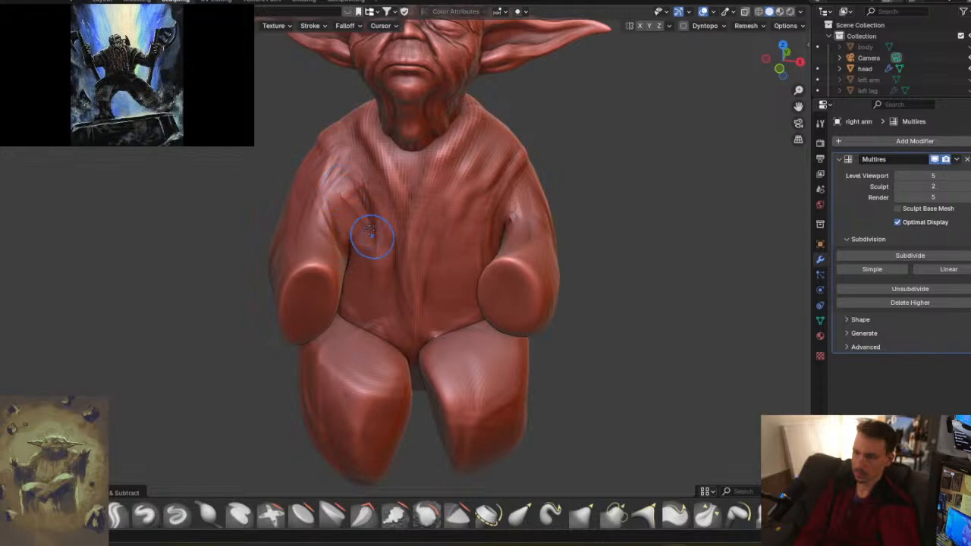
{"action": "left_click_drag", "start_coordinate": [359, 221], "coordinate": [349, 216], "text": "shift"}
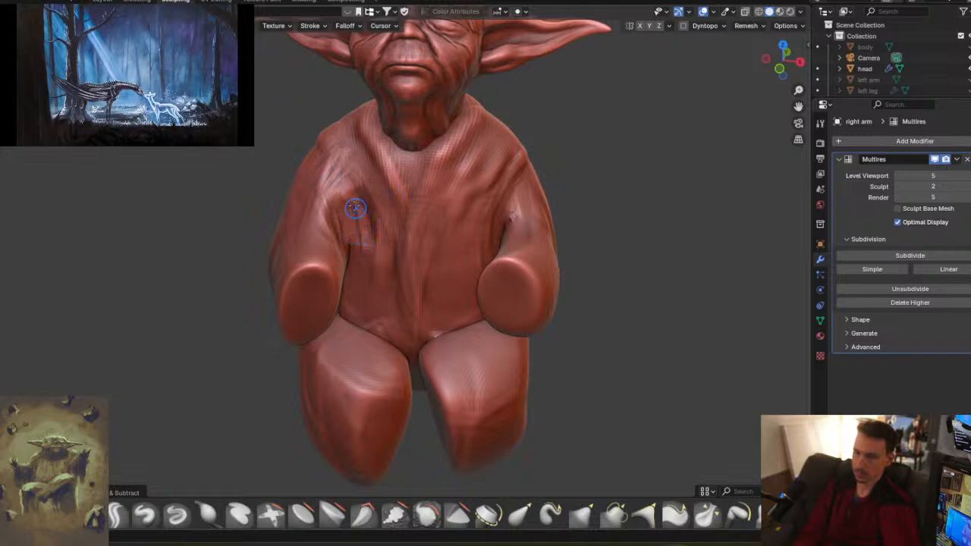
{"action": "mouse_move", "coordinate": [367, 219]}
{"action": "left_mouse_down", "text": "shift"}
{"action": "mouse_move", "coordinate": [359, 197]}
{"action": "mouse_move", "coordinate": [362, 248]}
{"action": "mouse_move", "coordinate": [360, 214]}
{"action": "left_mouse_up", "text": "shift"}
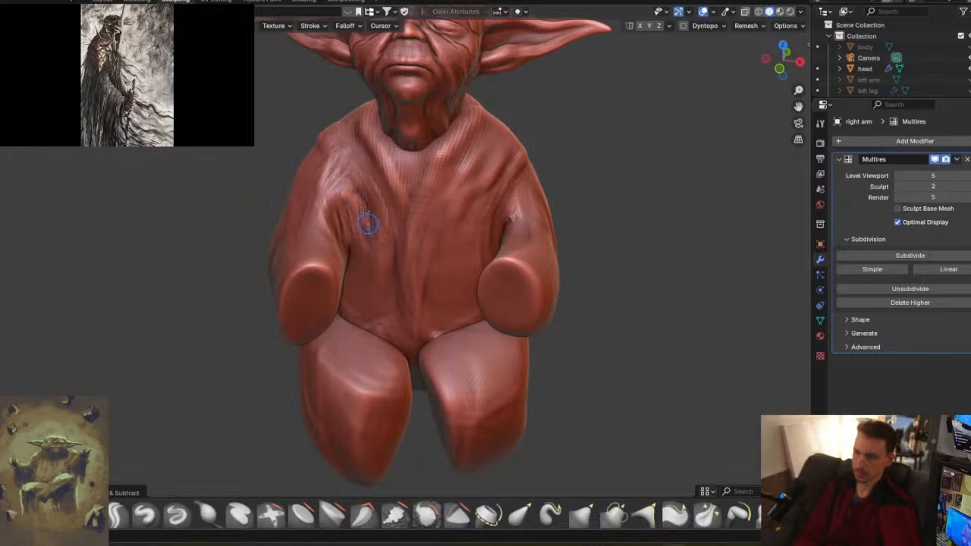
{"action": "mouse_move", "coordinate": [304, 197]}
{"action": "left_mouse_down"}
{"action": "mouse_move", "coordinate": [292, 225]}
{"action": "mouse_move", "coordinate": [297, 215]}
{"action": "left_mouse_up"}
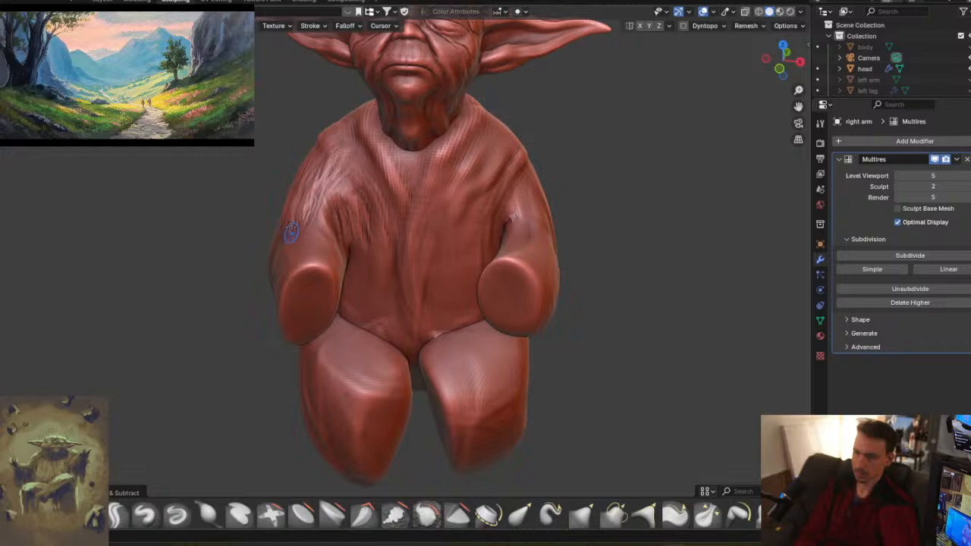
- Carve fine folds down the outer side of the figure's right upper sleeve, enlarge the brush, and smooth over the strokes
{"action": "middle_click_drag", "start_coordinate": [293, 237], "coordinate": [271, 225]}
{"action": "mouse_move", "coordinate": [262, 209]}
{"action": "left_mouse_down"}
{"action": "mouse_move", "coordinate": [261, 242]}
{"action": "mouse_move", "coordinate": [273, 262]}
{"action": "left_mouse_up"}
{"action": "left_click_drag", "start_coordinate": [237, 213], "coordinate": [259, 264]}
{"action": "key", "text": "f"}
{"action": "left_click", "coordinate": [284, 239]}
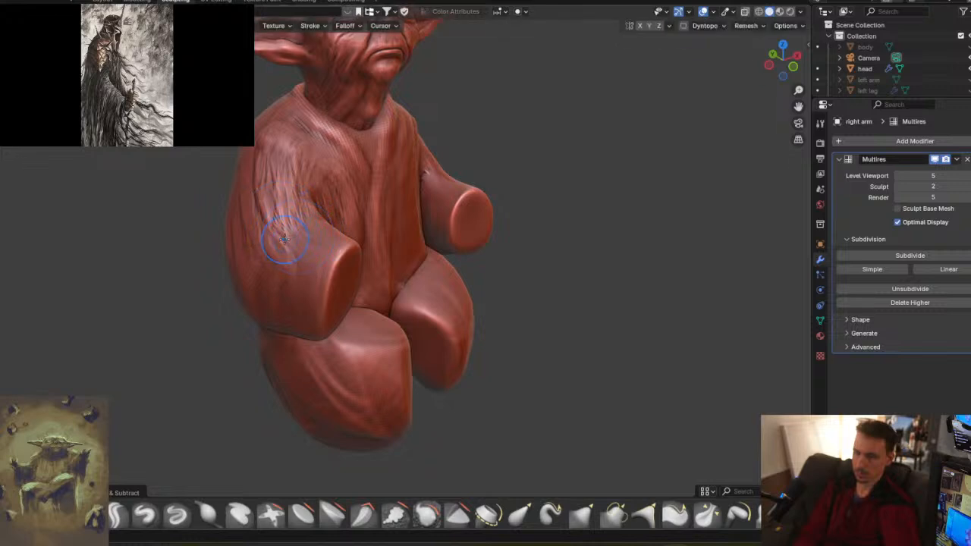
{"action": "left_click_drag", "start_coordinate": [258, 213], "coordinate": [279, 228], "text": "shift"}
{"action": "left_click_drag", "start_coordinate": [265, 161], "coordinate": [292, 240], "text": "shift"}
- Using an enlarged Grab brush, pull the lower edge of the figure's right sleeve opening down over the thigh
{"action": "middle_click_drag", "start_coordinate": [424, 228], "coordinate": [327, 217]}
{"action": "mouse_move", "coordinate": [445, 235]}
{"action": "middle_mouse_down"}
{"action": "mouse_move", "coordinate": [233, 223]}
{"action": "mouse_move", "coordinate": [223, 206]}
{"action": "middle_mouse_up"}
{"action": "key", "text": "g"}
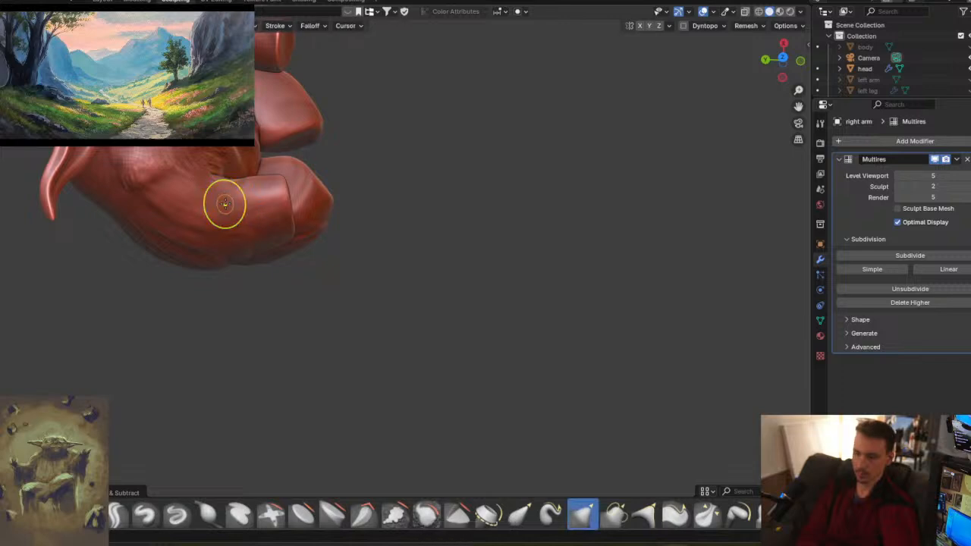
{"action": "key", "text": "f"}
{"action": "left_click", "coordinate": [225, 202]}
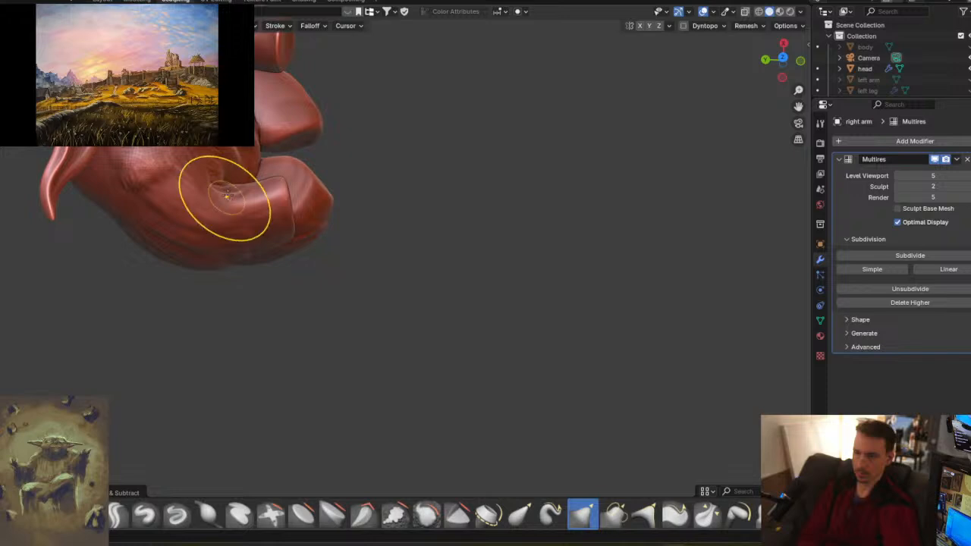
{"action": "mouse_move", "coordinate": [235, 195]}
{"action": "middle_mouse_down"}
{"action": "mouse_move", "coordinate": [243, 202]}
{"action": "mouse_move", "coordinate": [316, 133]}
{"action": "mouse_move", "coordinate": [288, 132]}
{"action": "middle_mouse_up"}
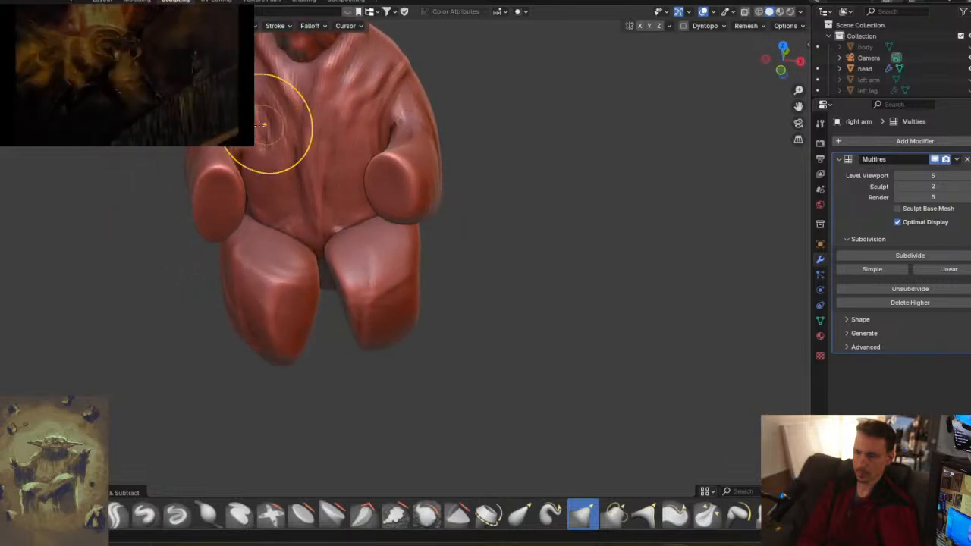
{"action": "mouse_move", "coordinate": [223, 150]}
{"action": "middle_mouse_down"}
{"action": "mouse_move", "coordinate": [233, 156]}
{"action": "mouse_move", "coordinate": [210, 185]}
{"action": "mouse_move", "coordinate": [272, 236]}
{"action": "middle_mouse_up"}
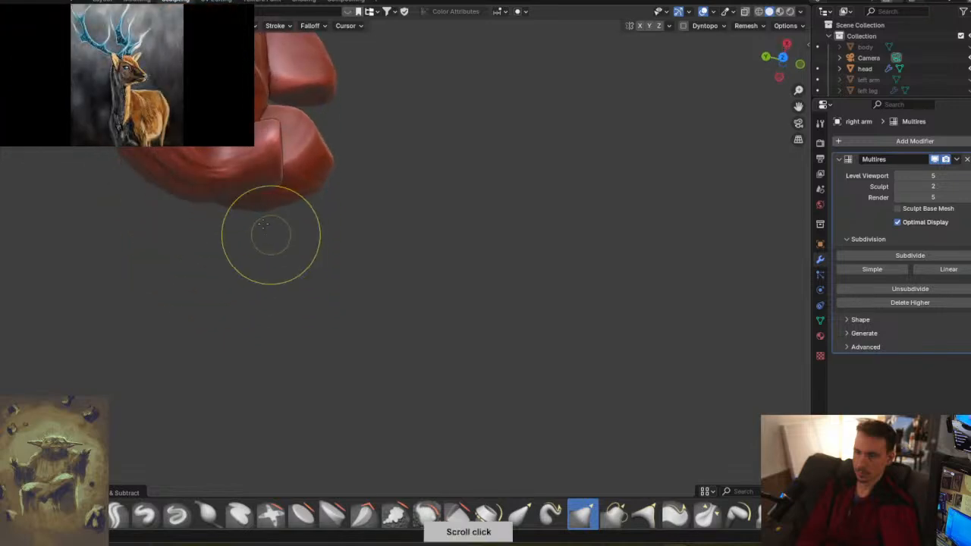
{"action": "mouse_move", "coordinate": [230, 136]}
{"action": "middle_mouse_down"}
{"action": "mouse_move", "coordinate": [222, 150]}
{"action": "mouse_move", "coordinate": [244, 139]}
{"action": "middle_mouse_up"}
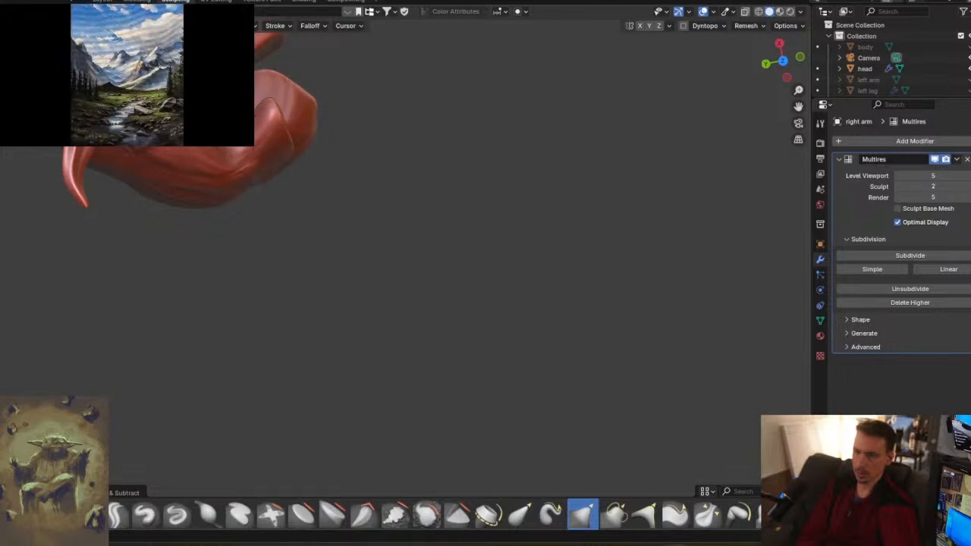
{"action": "middle_click_drag", "start_coordinate": [365, 191], "coordinate": [289, 118]}
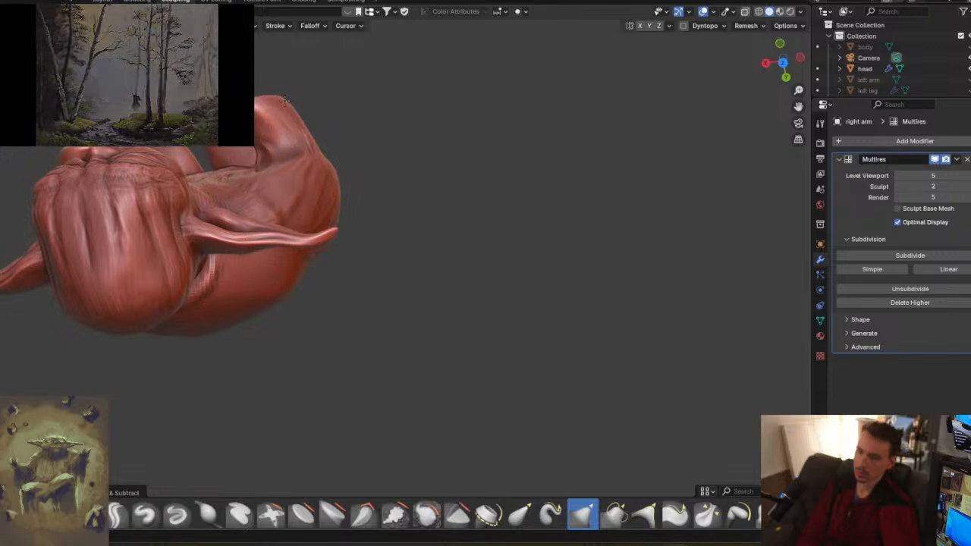
{"action": "mouse_move", "coordinate": [278, 126]}
{"action": "middle_mouse_down"}
{"action": "mouse_move", "coordinate": [605, 64]}
{"action": "mouse_move", "coordinate": [455, 83]}
{"action": "mouse_move", "coordinate": [282, 130]}
{"action": "mouse_move", "coordinate": [390, 157]}
{"action": "mouse_move", "coordinate": [380, 141]}
{"action": "middle_mouse_up"}
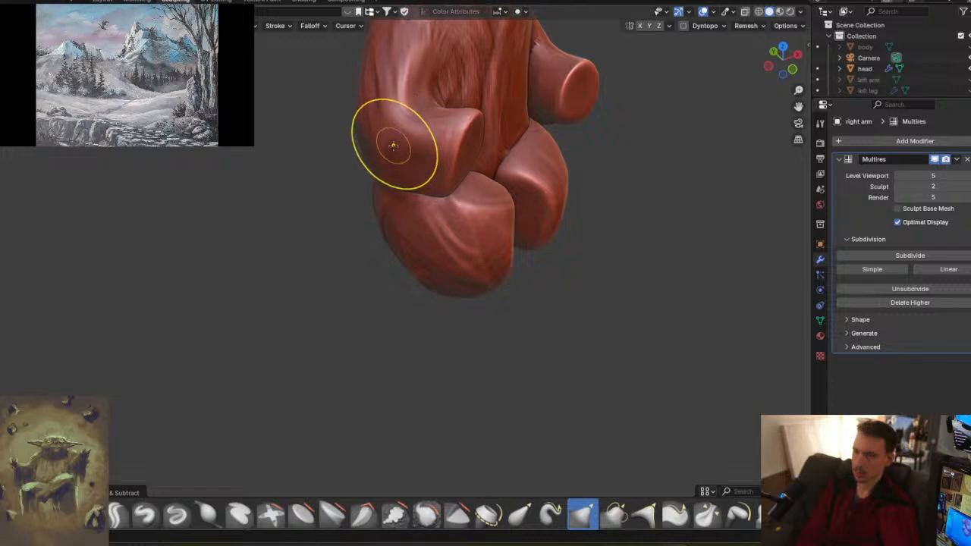
{"action": "mouse_move", "coordinate": [468, 160]}
{"action": "middle_mouse_down"}
{"action": "mouse_move", "coordinate": [407, 150]}
{"action": "mouse_move", "coordinate": [477, 98]}
{"action": "mouse_move", "coordinate": [493, 136]}
{"action": "middle_mouse_up"}
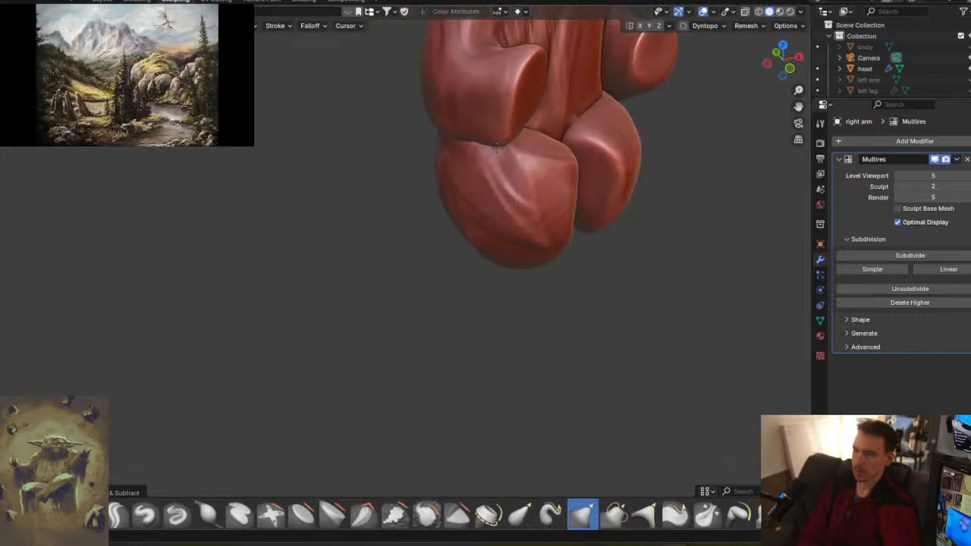
{"action": "left_click_drag", "start_coordinate": [500, 174], "coordinate": [504, 229]}
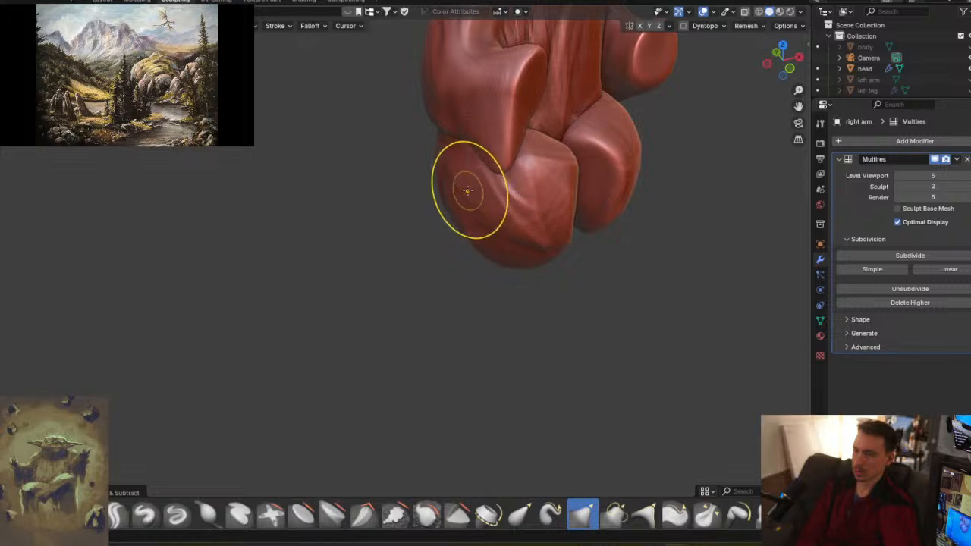
- Stretch the outer underside of the right sleeve down and fill the gap between its hanging points to form a draped hem
{"action": "middle_click_drag", "start_coordinate": [466, 190], "coordinate": [453, 157]}
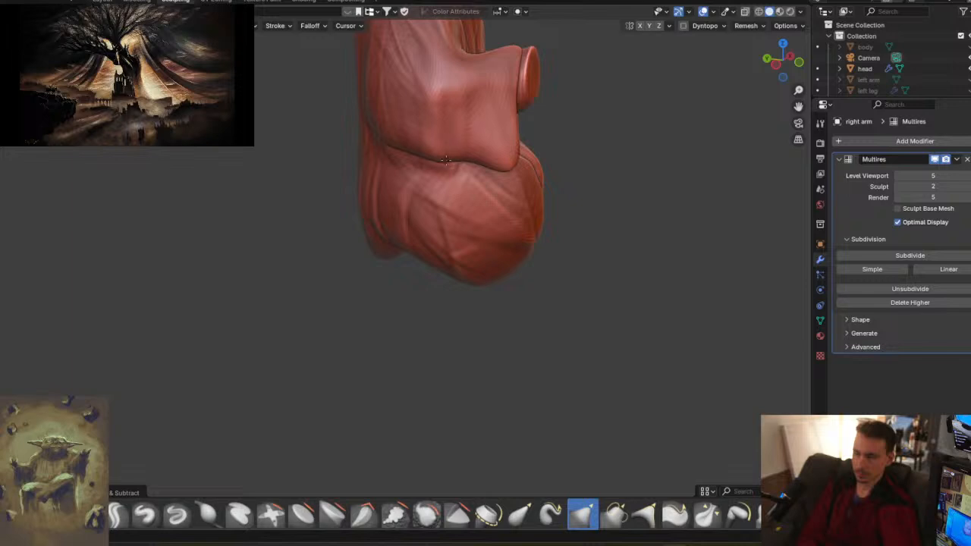
{"action": "left_click_drag", "start_coordinate": [404, 149], "coordinate": [414, 174]}
{"action": "mouse_move", "coordinate": [408, 176]}
{"action": "middle_mouse_down"}
{"action": "mouse_move", "coordinate": [423, 154]}
{"action": "mouse_move", "coordinate": [386, 191]}
{"action": "mouse_move", "coordinate": [460, 174]}
{"action": "mouse_move", "coordinate": [412, 119]}
{"action": "middle_mouse_up"}
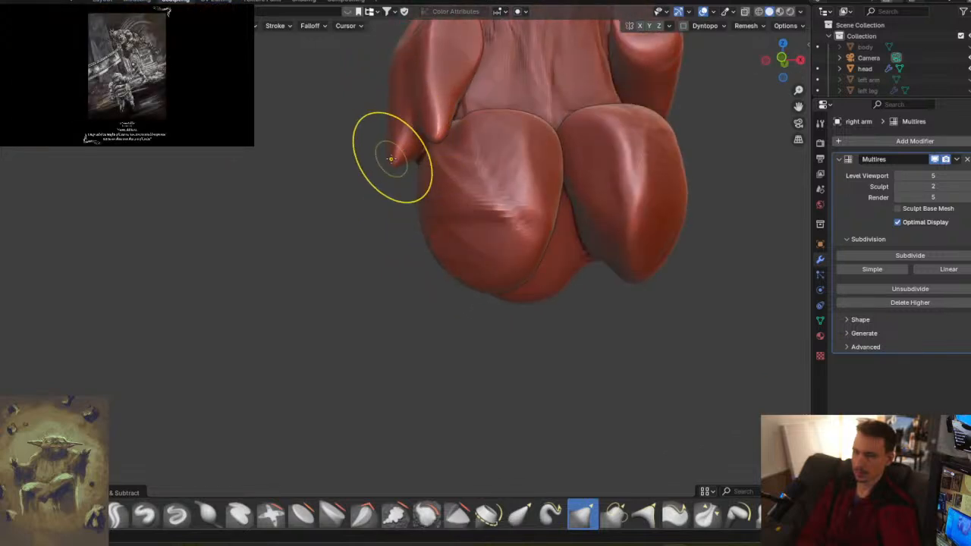
{"action": "middle_click_drag", "start_coordinate": [417, 222], "coordinate": [575, 184]}
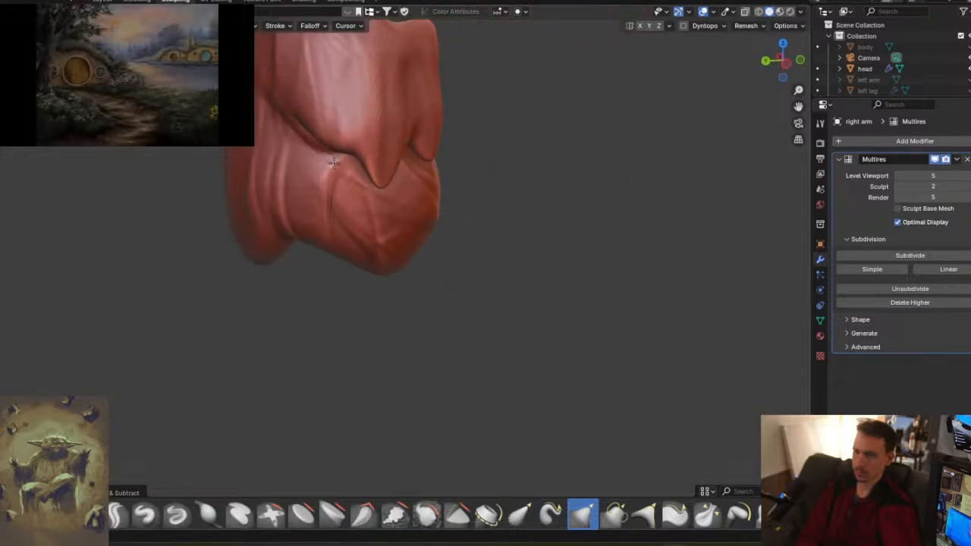
{"action": "middle_click_drag", "start_coordinate": [396, 172], "coordinate": [389, 152]}
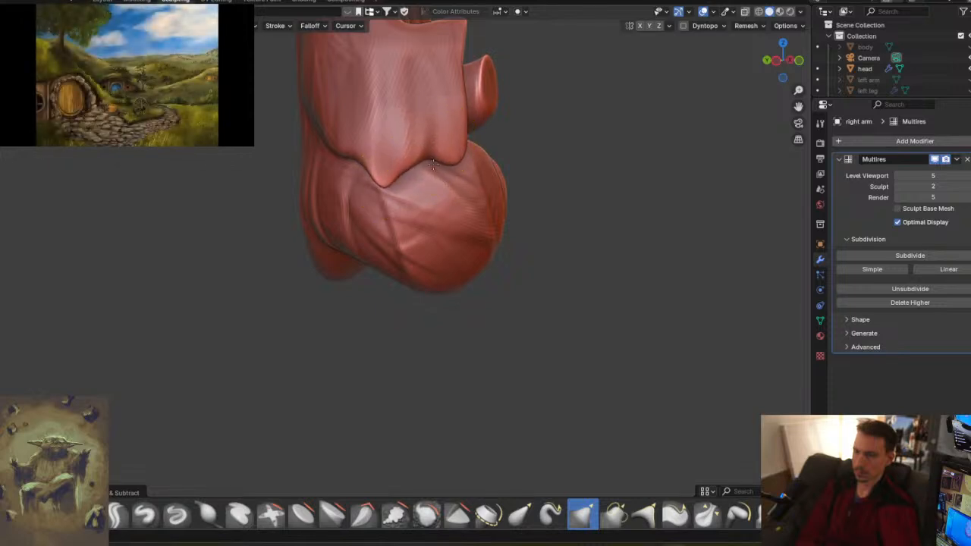
{"action": "middle_click_drag", "start_coordinate": [460, 183], "coordinate": [456, 126]}
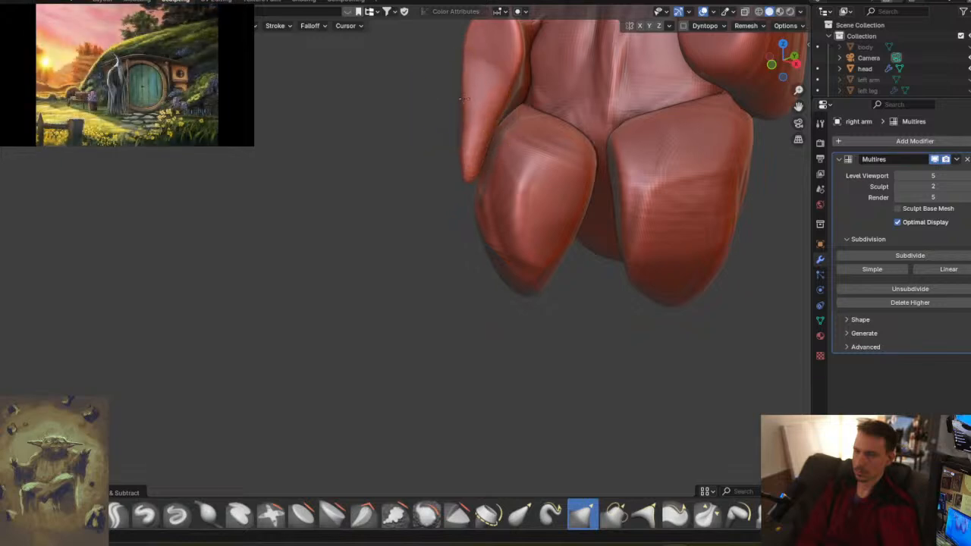
{"action": "mouse_move", "coordinate": [498, 98]}
{"action": "middle_mouse_down"}
{"action": "mouse_move", "coordinate": [510, 232]}
{"action": "mouse_move", "coordinate": [560, 126]}
{"action": "mouse_move", "coordinate": [496, 224]}
{"action": "mouse_move", "coordinate": [527, 243]}
{"action": "mouse_move", "coordinate": [447, 252]}
{"action": "mouse_move", "coordinate": [496, 245]}
{"action": "mouse_move", "coordinate": [516, 134]}
{"action": "middle_mouse_up"}
{"action": "mouse_move", "coordinate": [467, 288]}
{"action": "left_mouse_down"}
{"action": "mouse_move", "coordinate": [458, 349]}
{"action": "mouse_move", "coordinate": [412, 314]}
{"action": "mouse_move", "coordinate": [429, 341]}
{"action": "mouse_move", "coordinate": [473, 314]}
{"action": "mouse_move", "coordinate": [485, 339]}
{"action": "left_mouse_up"}
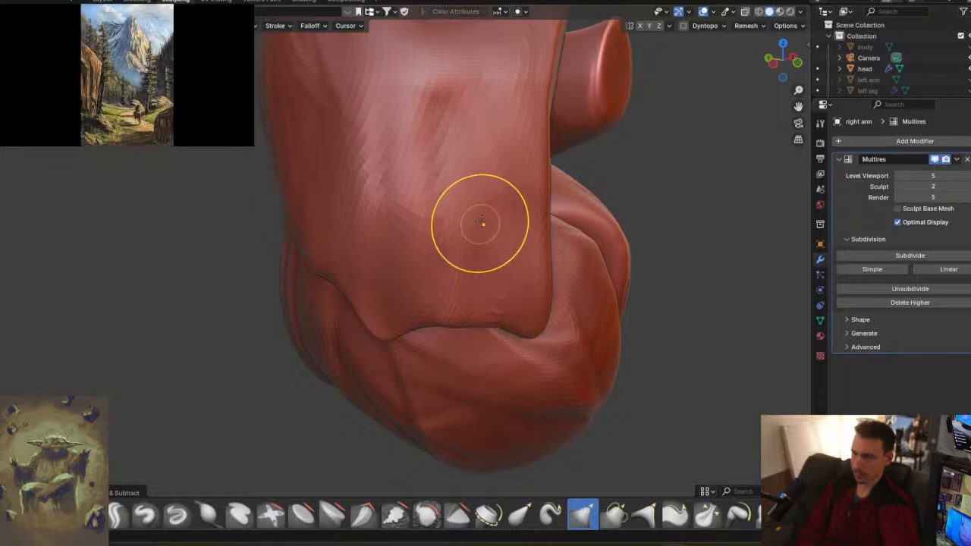
- Switch from Grab to a sculpting brush and carve diagonal cloth folds into the outer side of the drooping right sleeve
{"action": "middle_click_drag", "start_coordinate": [481, 225], "coordinate": [512, 366], "text": "ctrl"}
{"action": "middle_click_drag", "start_coordinate": [527, 239], "coordinate": [477, 225]}
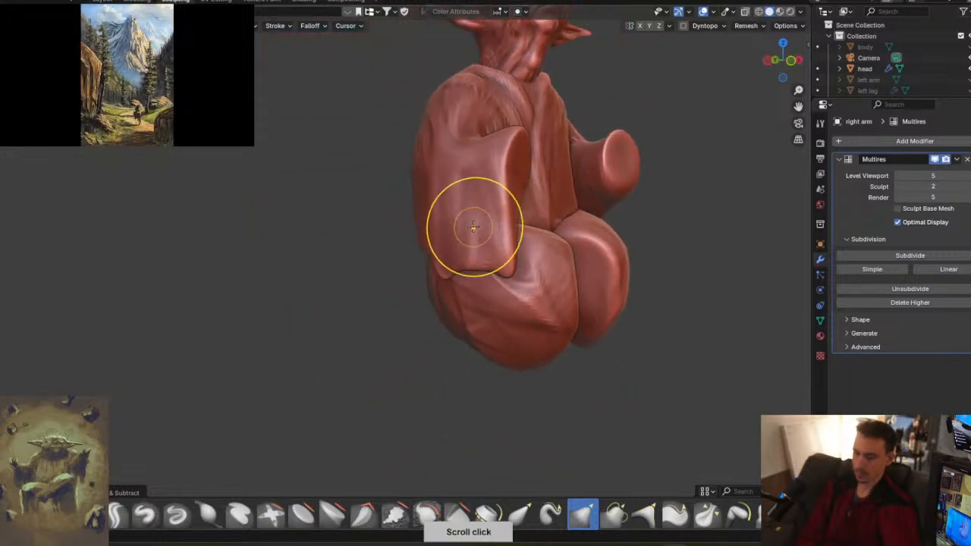
{"action": "key", "text": "f"}
{"action": "left_click", "coordinate": [441, 230]}
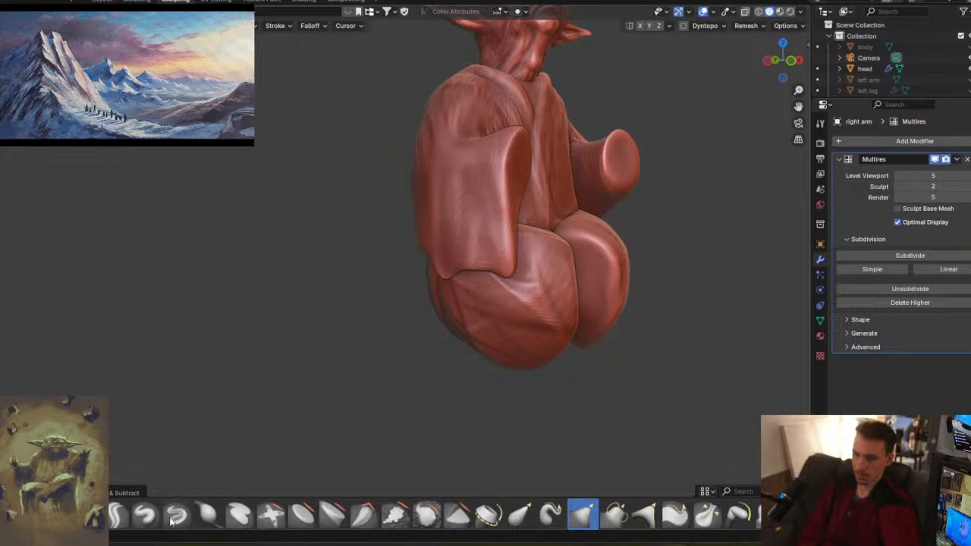
{"action": "left_click", "coordinate": [82, 514]}
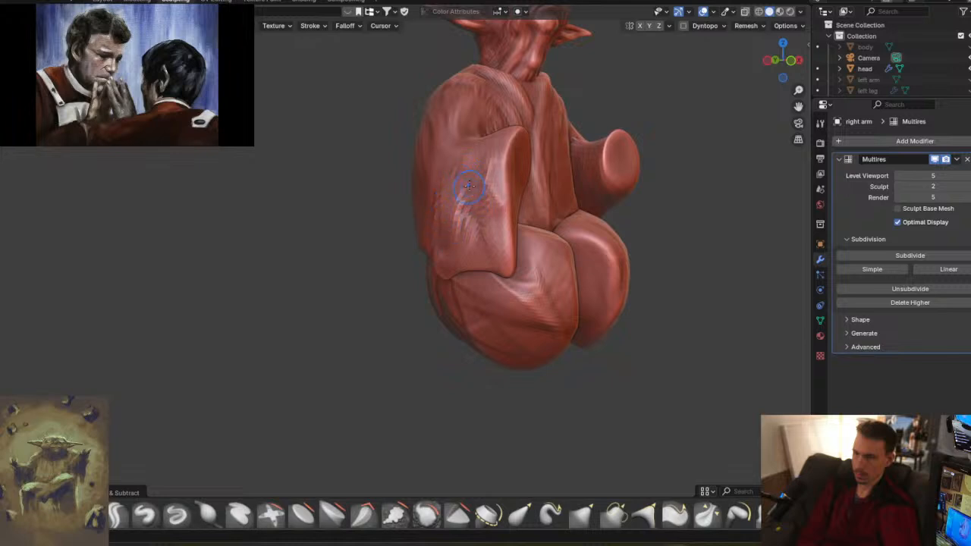
{"action": "middle_click_drag", "start_coordinate": [476, 234], "coordinate": [413, 182]}
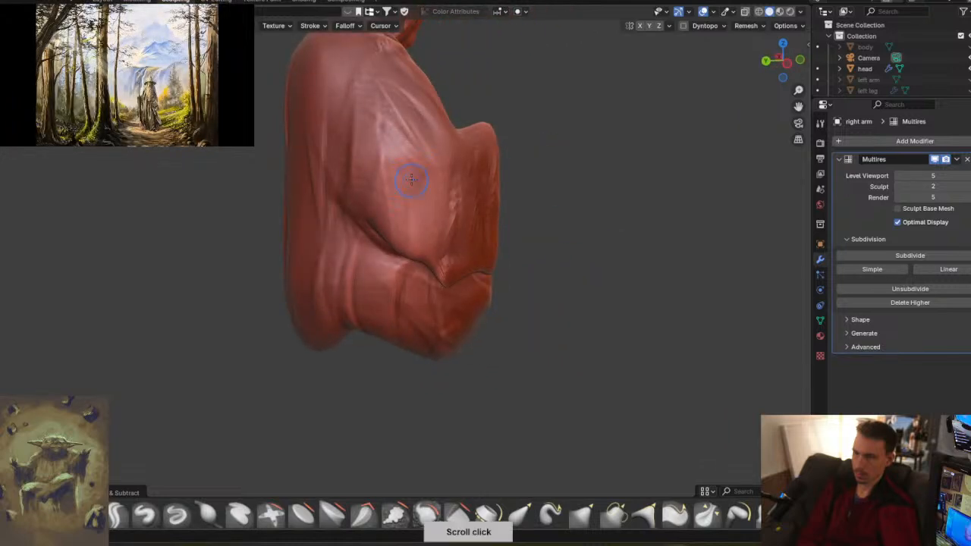
{"action": "left_click_drag", "start_coordinate": [395, 223], "coordinate": [416, 236]}
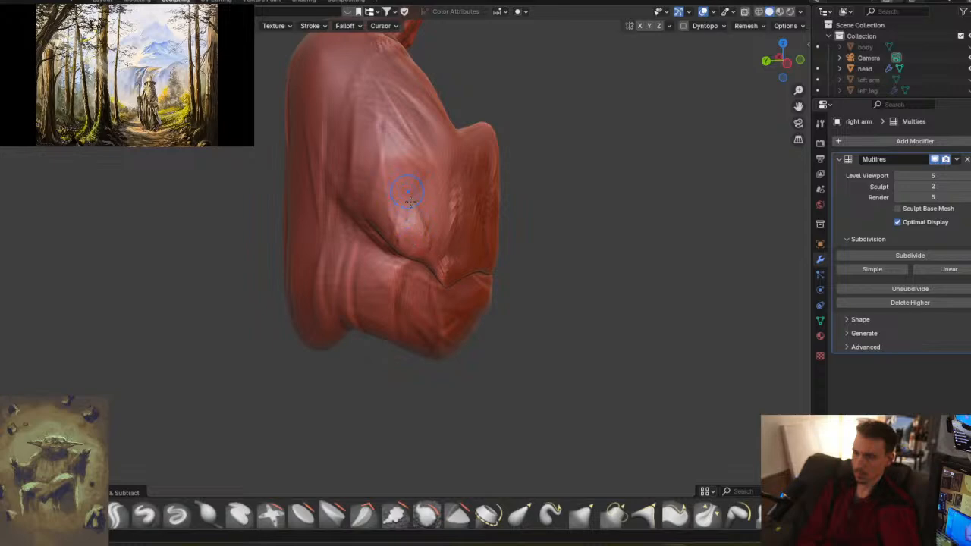
- Sculpt the right sleeve's opening into a recessed cuff and carve a creased rim around its edge
{"action": "mouse_move", "coordinate": [477, 202]}
{"action": "middle_mouse_down"}
{"action": "mouse_move", "coordinate": [479, 192]}
{"action": "mouse_move", "coordinate": [451, 278]}
{"action": "middle_mouse_up"}
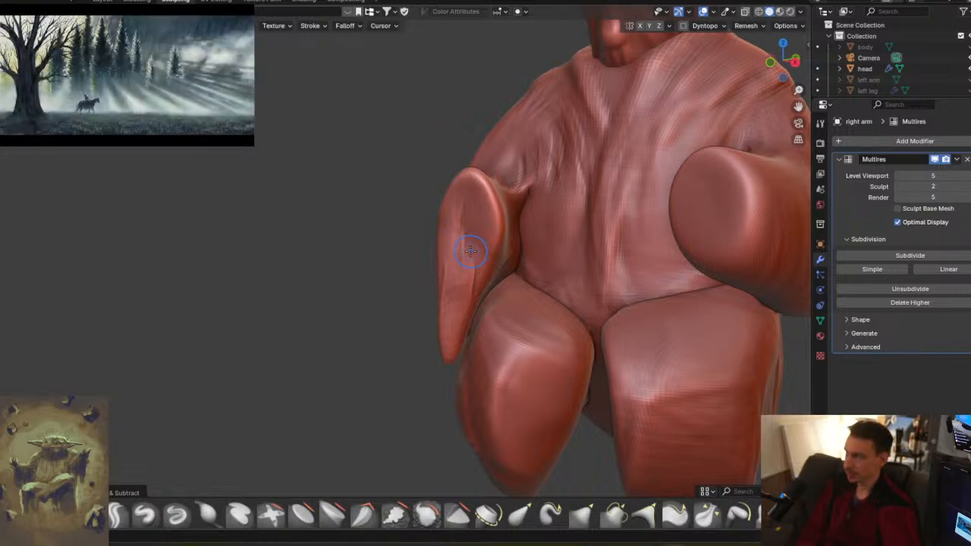
{"action": "left_click", "coordinate": [401, 278]}
{"action": "left_click_drag", "start_coordinate": [463, 249], "coordinate": [457, 287]}
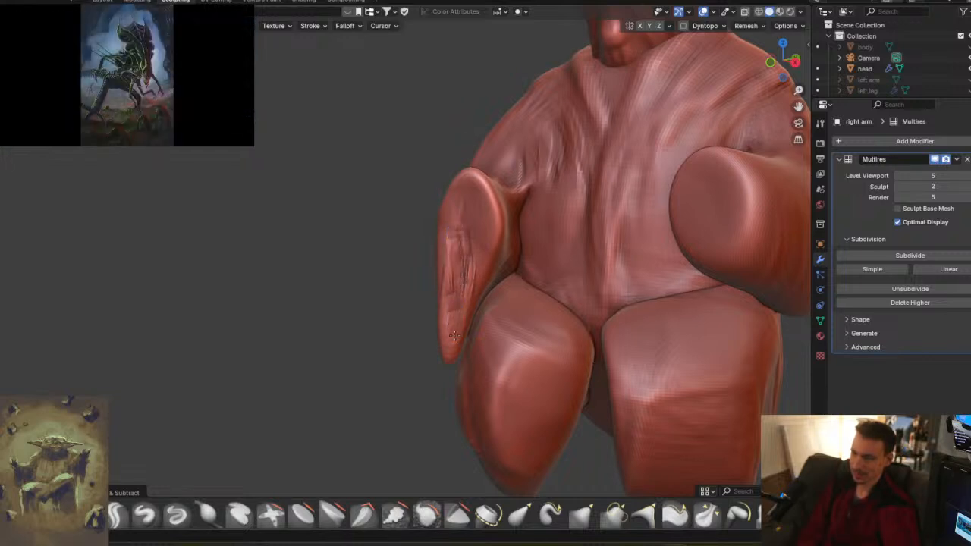
{"action": "mouse_move", "coordinate": [458, 285]}
{"action": "left_mouse_down"}
{"action": "mouse_move", "coordinate": [460, 266]}
{"action": "mouse_move", "coordinate": [455, 309]}
{"action": "left_mouse_up"}
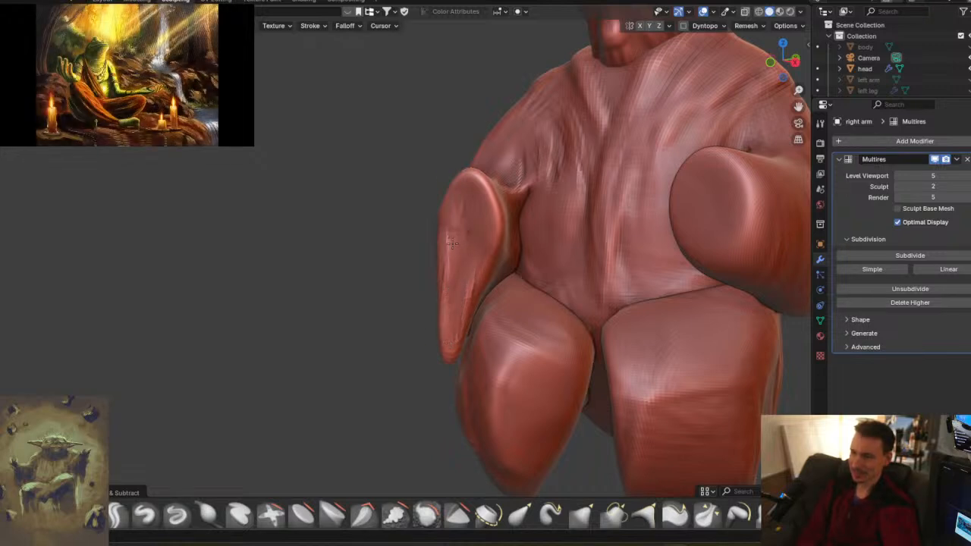
{"action": "mouse_move", "coordinate": [461, 258]}
{"action": "middle_mouse_down"}
{"action": "mouse_move", "coordinate": [532, 262]}
{"action": "mouse_move", "coordinate": [470, 219]}
{"action": "mouse_move", "coordinate": [553, 304]}
{"action": "mouse_move", "coordinate": [531, 262]}
{"action": "middle_mouse_up"}
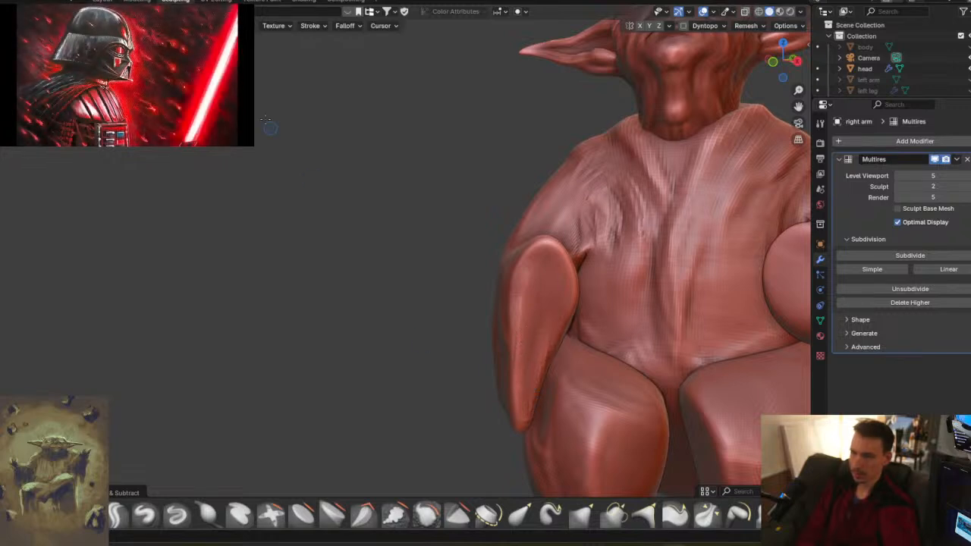
{"action": "middle_click_drag", "start_coordinate": [616, 291], "coordinate": [549, 291]}
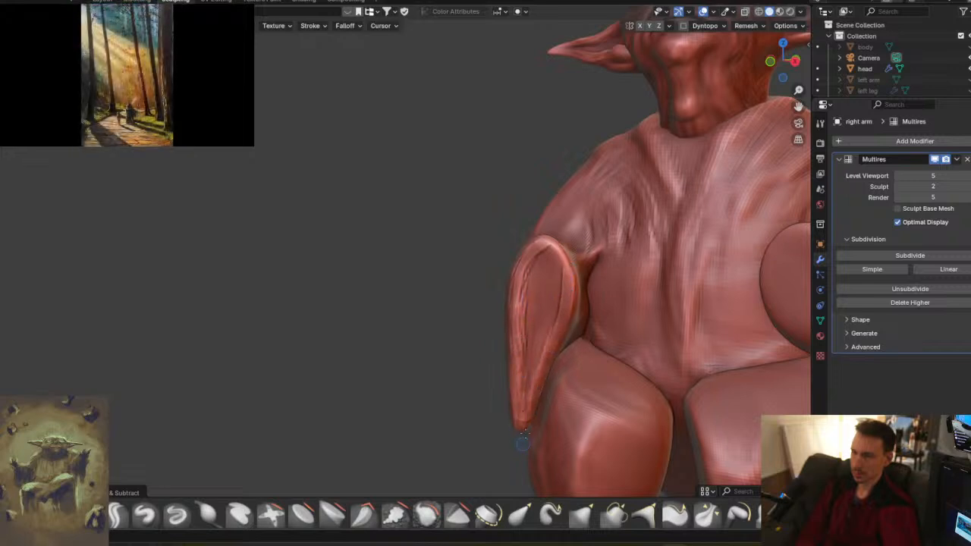
- Add short rough wrinkles across the outer forearm and lower hem of the figure's right sleeve
{"action": "mouse_move", "coordinate": [514, 264]}
{"action": "middle_mouse_down"}
{"action": "mouse_move", "coordinate": [674, 276]}
{"action": "mouse_move", "coordinate": [603, 283]}
{"action": "mouse_move", "coordinate": [563, 251]}
{"action": "middle_mouse_up"}
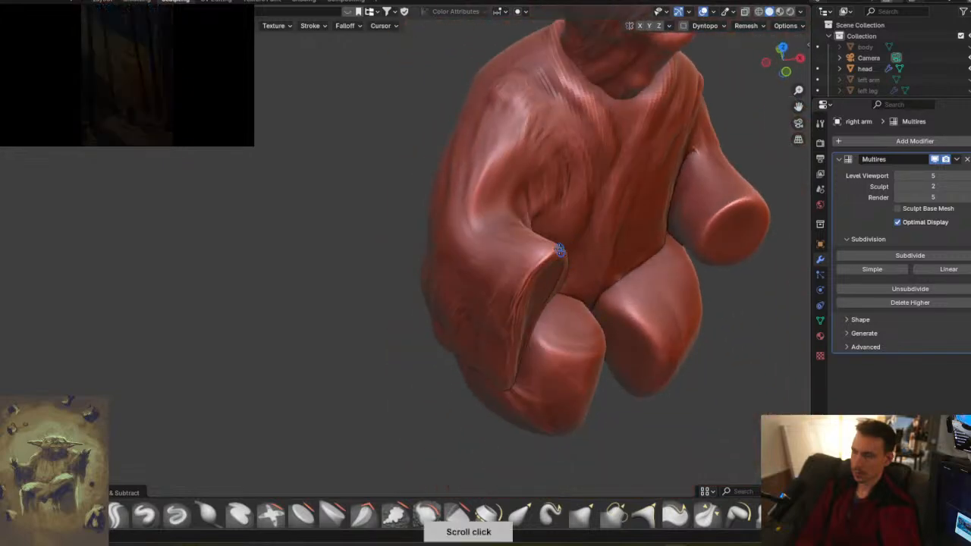
{"action": "mouse_move", "coordinate": [500, 336]}
{"action": "middle_mouse_down"}
{"action": "mouse_move", "coordinate": [559, 304]}
{"action": "mouse_move", "coordinate": [495, 345]}
{"action": "middle_mouse_up"}
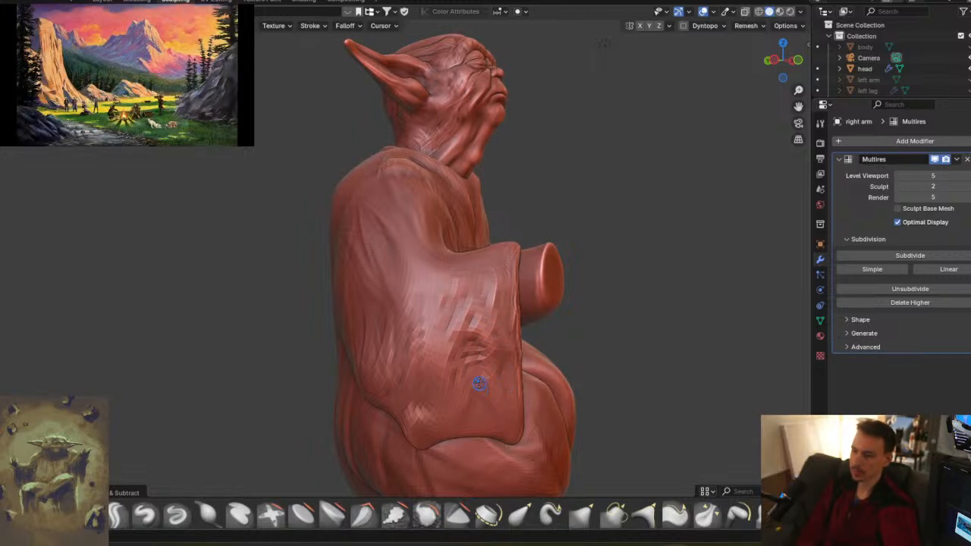
{"action": "mouse_move", "coordinate": [528, 332]}
{"action": "middle_mouse_down"}
{"action": "mouse_move", "coordinate": [498, 329]}
{"action": "mouse_move", "coordinate": [587, 333]}
{"action": "mouse_move", "coordinate": [605, 310]}
{"action": "mouse_move", "coordinate": [645, 379]}
{"action": "mouse_move", "coordinate": [605, 309]}
{"action": "middle_mouse_up"}
- Try to pull the forearm and elbow of the figure's left sleeve into a new shape
{"action": "mouse_move", "coordinate": [511, 298]}
{"action": "middle_mouse_down"}
{"action": "mouse_move", "coordinate": [551, 296]}
{"action": "mouse_move", "coordinate": [503, 297]}
{"action": "middle_mouse_up"}
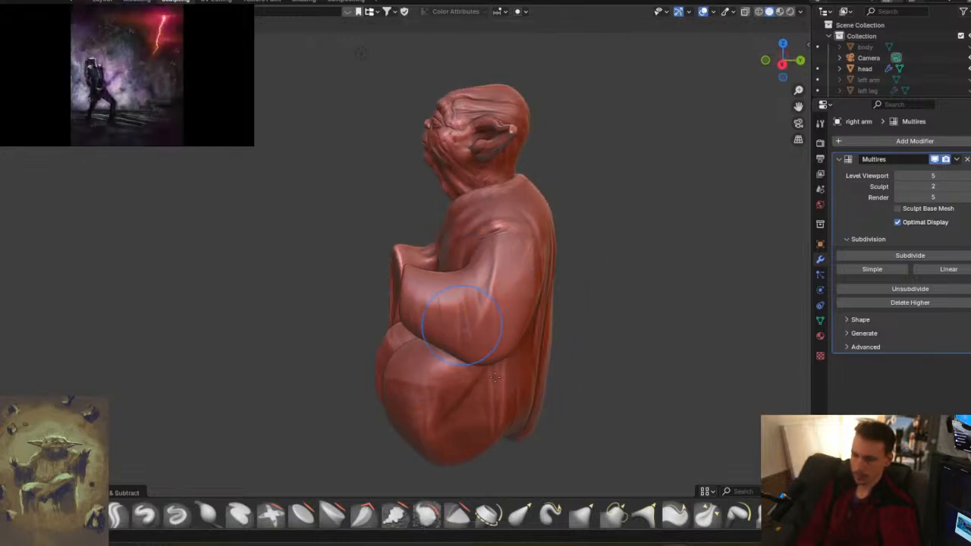
{"action": "left_click", "coordinate": [547, 515]}
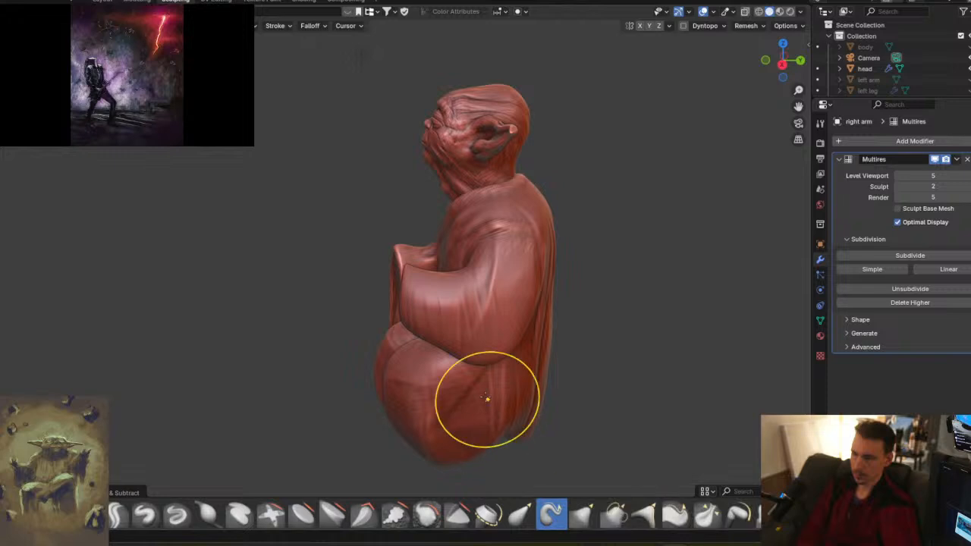
{"action": "mouse_move", "coordinate": [407, 336]}
{"action": "left_mouse_down"}
{"action": "mouse_move", "coordinate": [423, 354]}
{"action": "mouse_move", "coordinate": [415, 336]}
{"action": "left_mouse_up"}
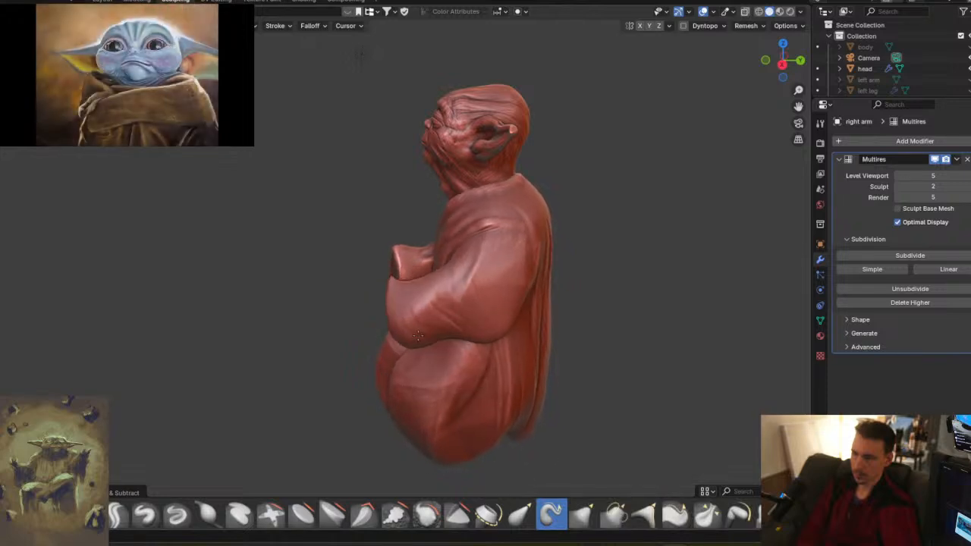
{"action": "middle_click_drag", "start_coordinate": [433, 346], "coordinate": [509, 303]}
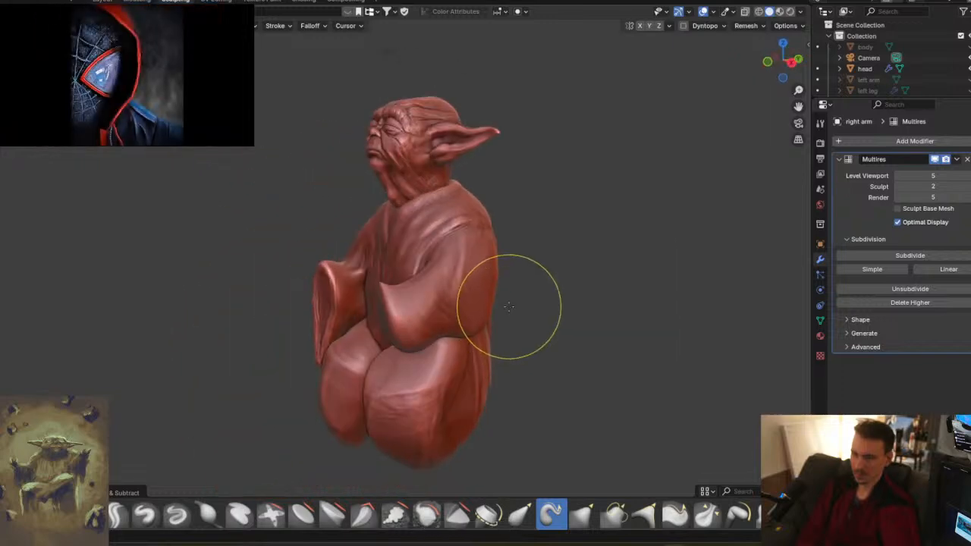
{"action": "middle_click_drag", "start_coordinate": [540, 333], "coordinate": [598, 470]}
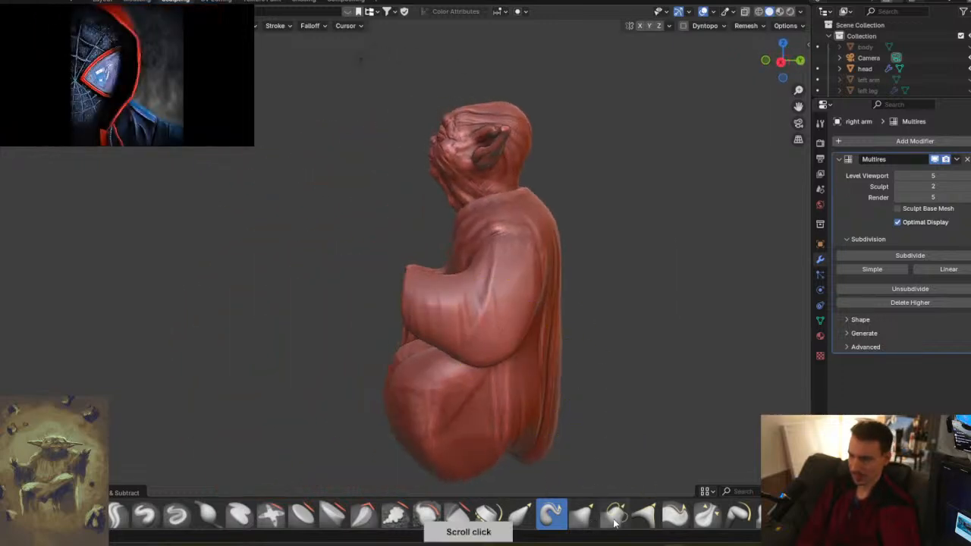
- Pull the lower end of the left sleeve's cuff downward with the Grab brush
{"action": "left_click", "coordinate": [519, 511]}
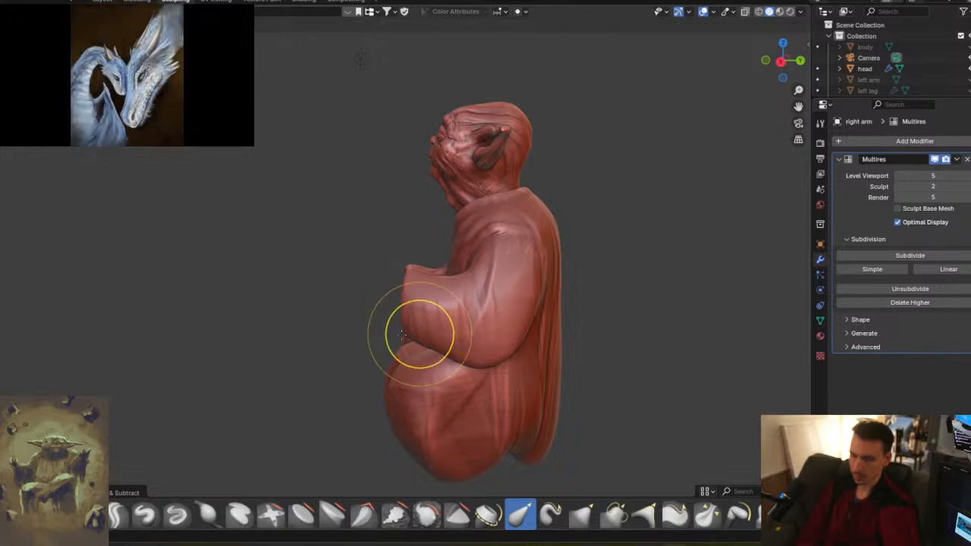
{"action": "mouse_move", "coordinate": [440, 362]}
{"action": "middle_mouse_down"}
{"action": "mouse_move", "coordinate": [463, 357]}
{"action": "mouse_move", "coordinate": [412, 373]}
{"action": "mouse_move", "coordinate": [489, 353]}
{"action": "mouse_move", "coordinate": [495, 334]}
{"action": "mouse_move", "coordinate": [456, 379]}
{"action": "mouse_move", "coordinate": [402, 391]}
{"action": "middle_mouse_up"}
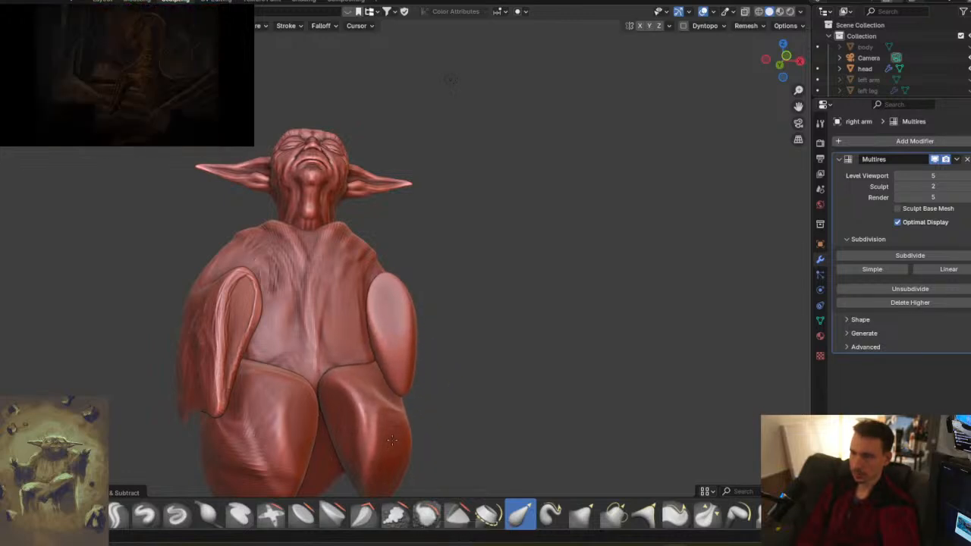
{"action": "mouse_move", "coordinate": [527, 299]}
{"action": "middle_mouse_down"}
{"action": "mouse_move", "coordinate": [418, 340]}
{"action": "mouse_move", "coordinate": [506, 303]}
{"action": "middle_mouse_up"}
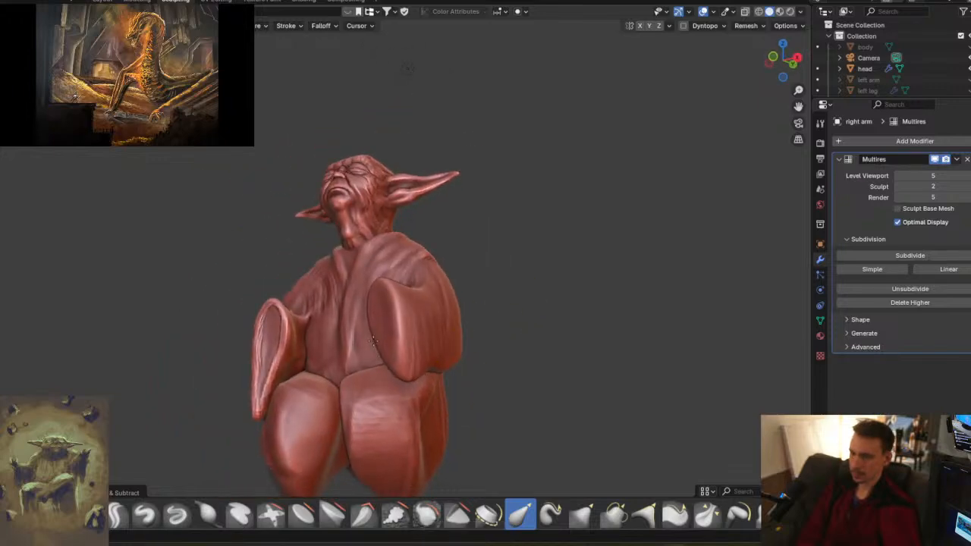
{"action": "middle_click_drag", "start_coordinate": [443, 351], "coordinate": [571, 352]}
{"action": "middle_click_drag", "start_coordinate": [414, 332], "coordinate": [566, 291], "text": "shift"}
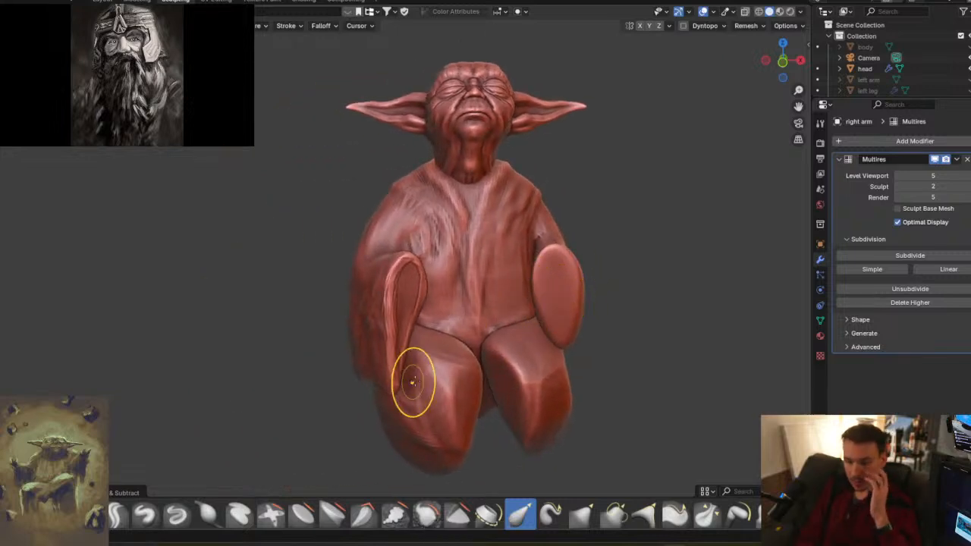
- Mask the top and outer side of the left thigh beneath the left sleeve
{"action": "key", "text": "m"}
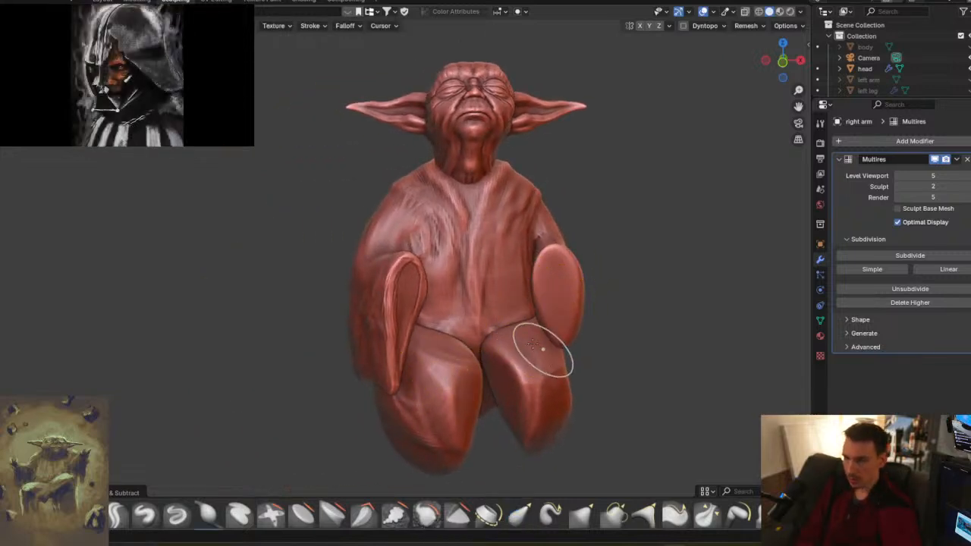
{"action": "mouse_move", "coordinate": [543, 349]}
{"action": "left_mouse_down"}
{"action": "mouse_move", "coordinate": [557, 346]}
{"action": "mouse_move", "coordinate": [517, 335]}
{"action": "left_mouse_up"}
{"action": "mouse_move", "coordinate": [543, 369]}
{"action": "left_mouse_down"}
{"action": "mouse_move", "coordinate": [531, 401]}
{"action": "mouse_move", "coordinate": [554, 406]}
{"action": "mouse_move", "coordinate": [556, 370]}
{"action": "left_mouse_up"}
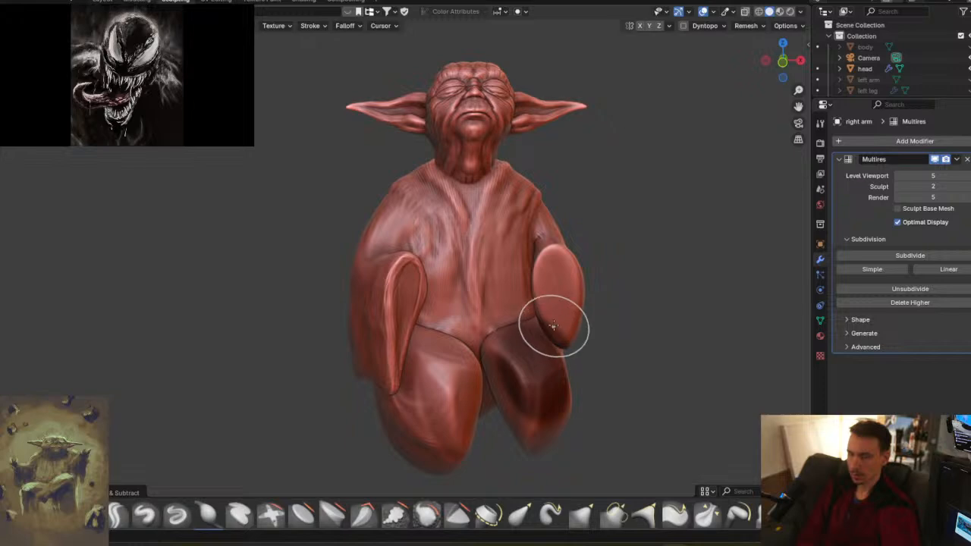
{"action": "mouse_move", "coordinate": [560, 339]}
{"action": "middle_mouse_down"}
{"action": "mouse_move", "coordinate": [592, 319]}
{"action": "mouse_move", "coordinate": [574, 287]}
{"action": "middle_mouse_up"}
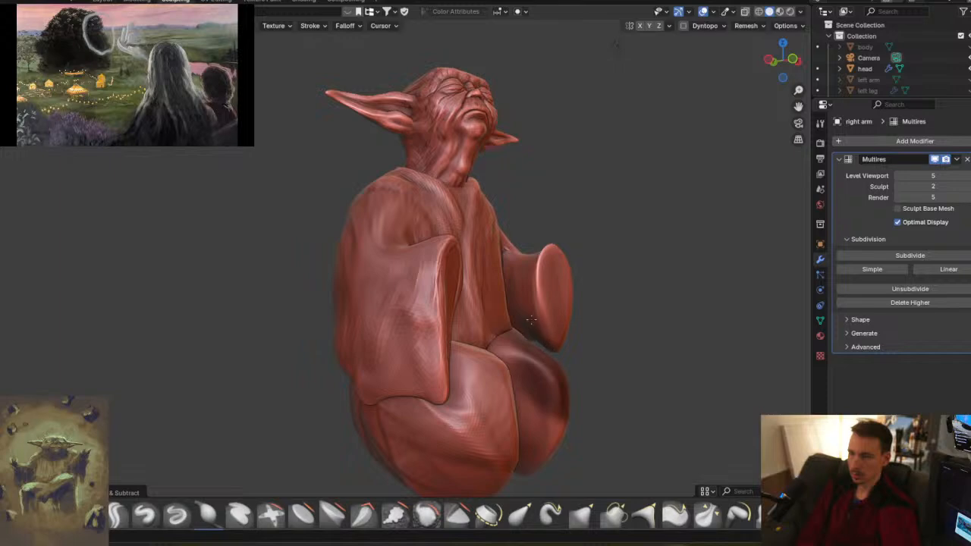
{"action": "middle_click_drag", "start_coordinate": [612, 311], "coordinate": [468, 315]}
{"action": "mouse_move", "coordinate": [562, 389]}
{"action": "left_mouse_down"}
{"action": "mouse_move", "coordinate": [581, 367]}
{"action": "mouse_move", "coordinate": [559, 391]}
{"action": "mouse_move", "coordinate": [618, 365]}
{"action": "left_mouse_up"}
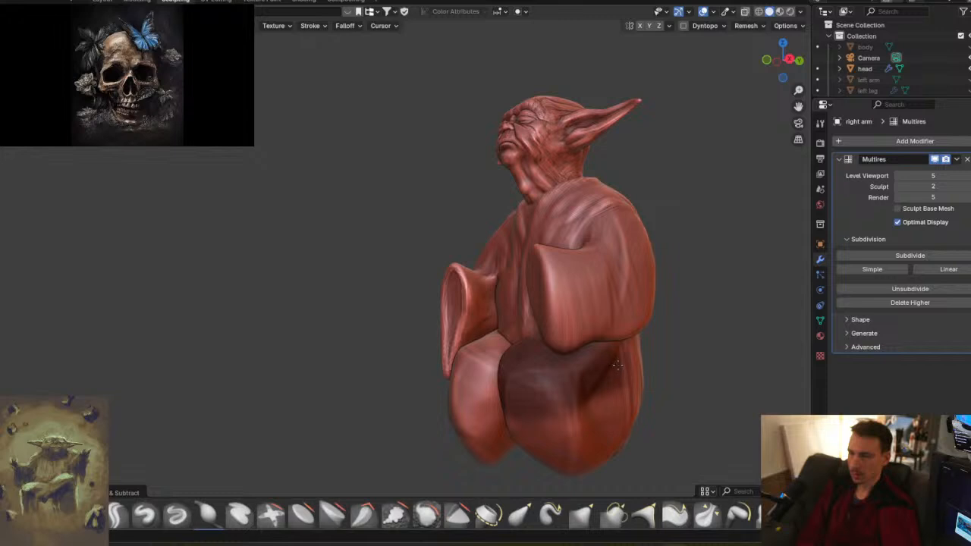
{"action": "mouse_move", "coordinate": [566, 394]}
{"action": "middle_mouse_down"}
{"action": "mouse_move", "coordinate": [539, 375]}
{"action": "mouse_move", "coordinate": [565, 348]}
{"action": "middle_mouse_up"}
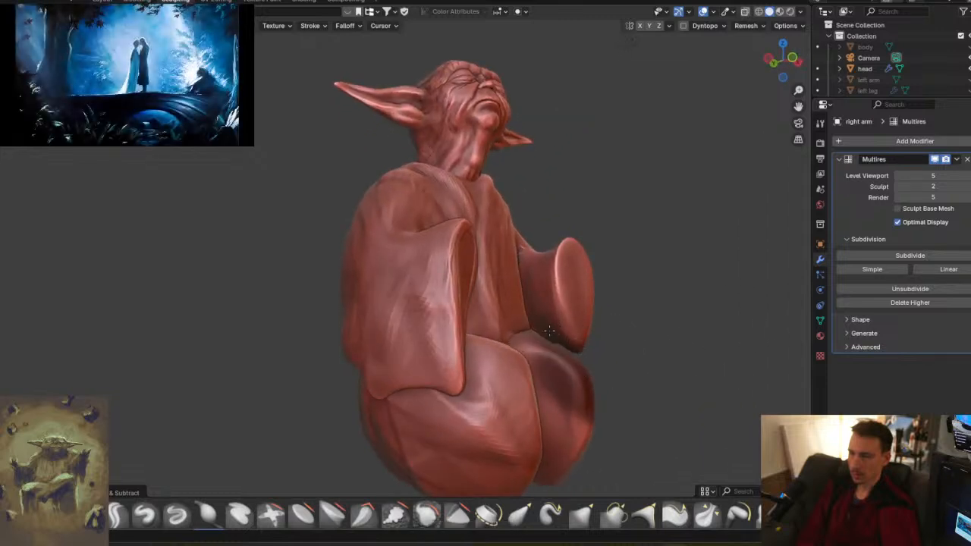
{"action": "mouse_move", "coordinate": [580, 332]}
{"action": "middle_mouse_down"}
{"action": "mouse_move", "coordinate": [569, 326]}
{"action": "mouse_move", "coordinate": [579, 321]}
{"action": "middle_mouse_up"}
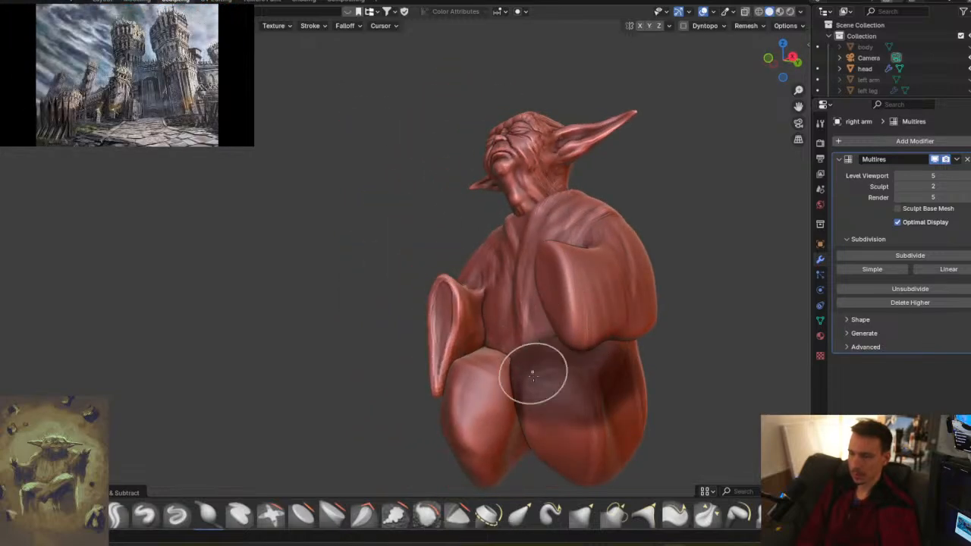
- Adjust the lower tip of the left sleeve's cuff with Grab and extend the mask over the inner top of the left thigh
{"action": "left_click", "coordinate": [520, 514]}
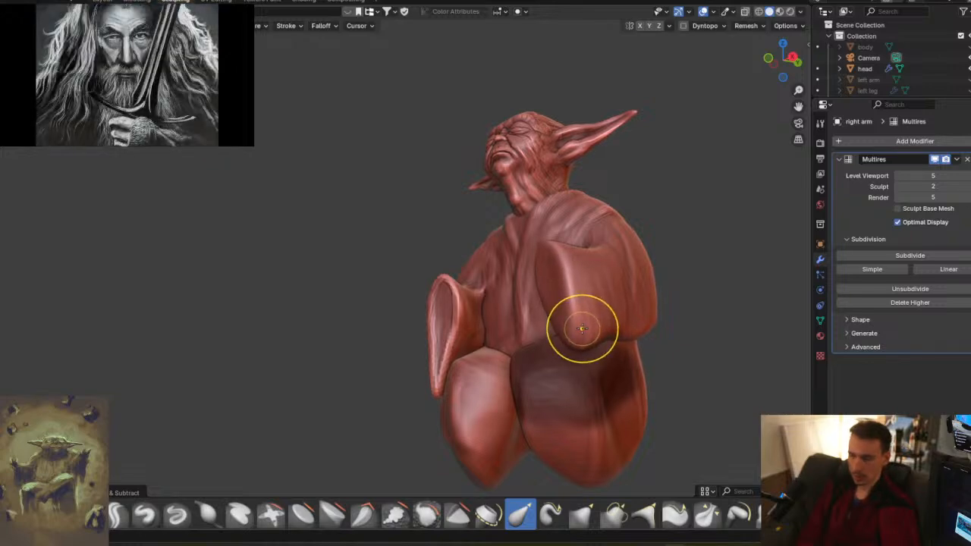
{"action": "mouse_move", "coordinate": [632, 332]}
{"action": "middle_mouse_down"}
{"action": "mouse_move", "coordinate": [672, 331]}
{"action": "mouse_move", "coordinate": [668, 347]}
{"action": "middle_mouse_up"}
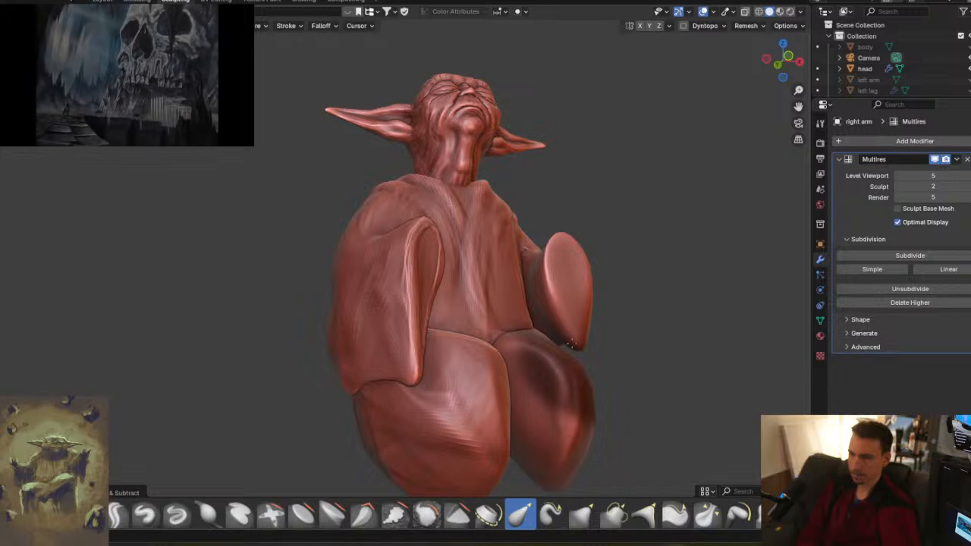
{"action": "middle_click_drag", "start_coordinate": [581, 298], "coordinate": [623, 341]}
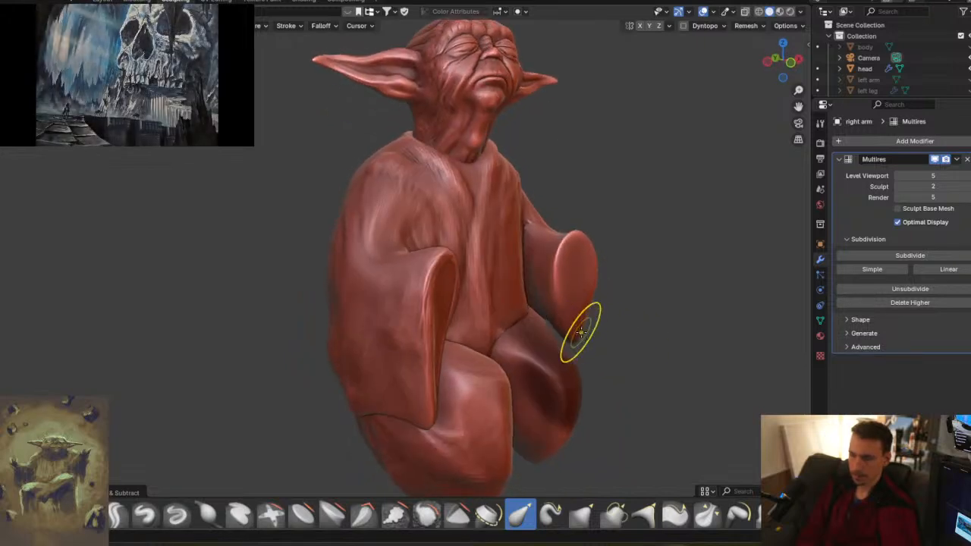
{"action": "key", "text": "i"}
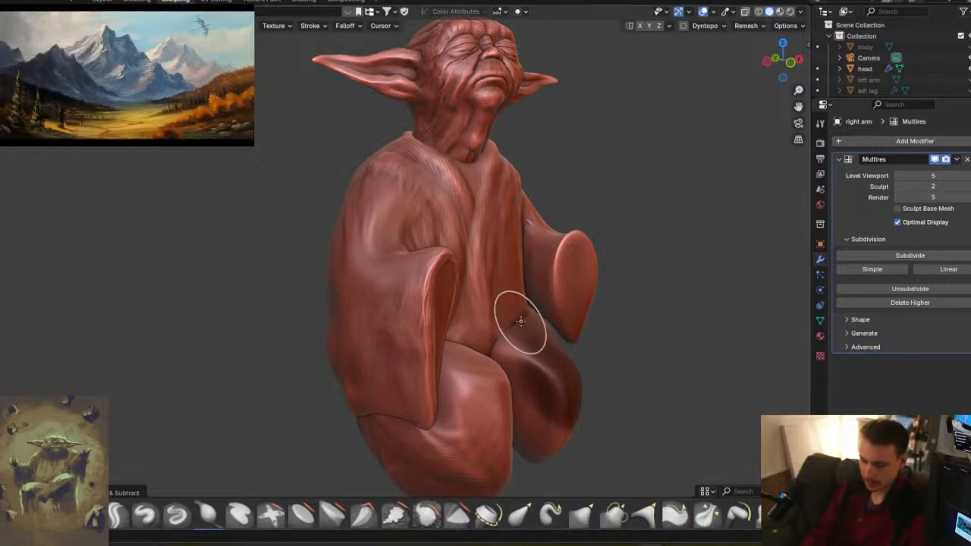
{"action": "middle_click_drag", "start_coordinate": [585, 314], "coordinate": [582, 331]}
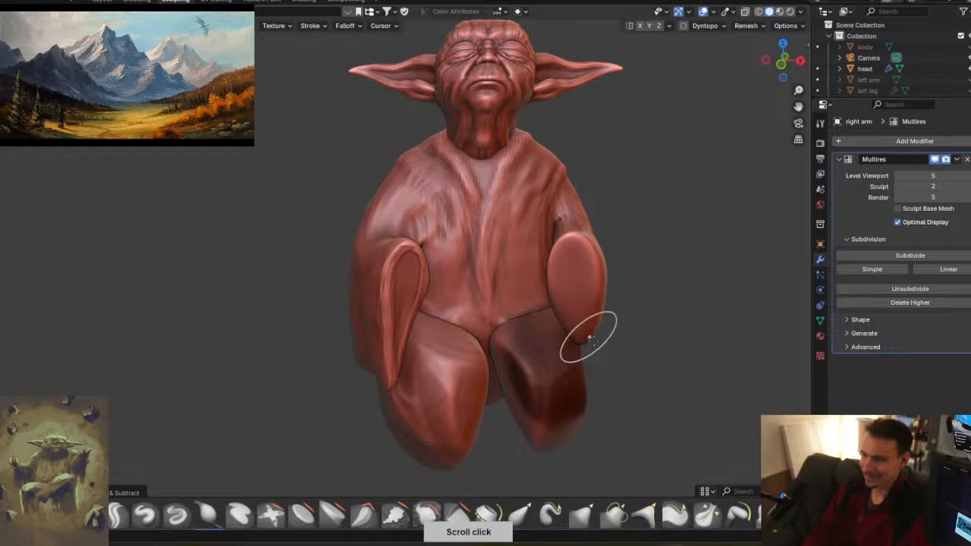
- Pull the left sleeve's lower hem down over the masked thigh with Grab, shaping the forearm into a long drooping sleeve
{"action": "left_click", "coordinate": [521, 515]}
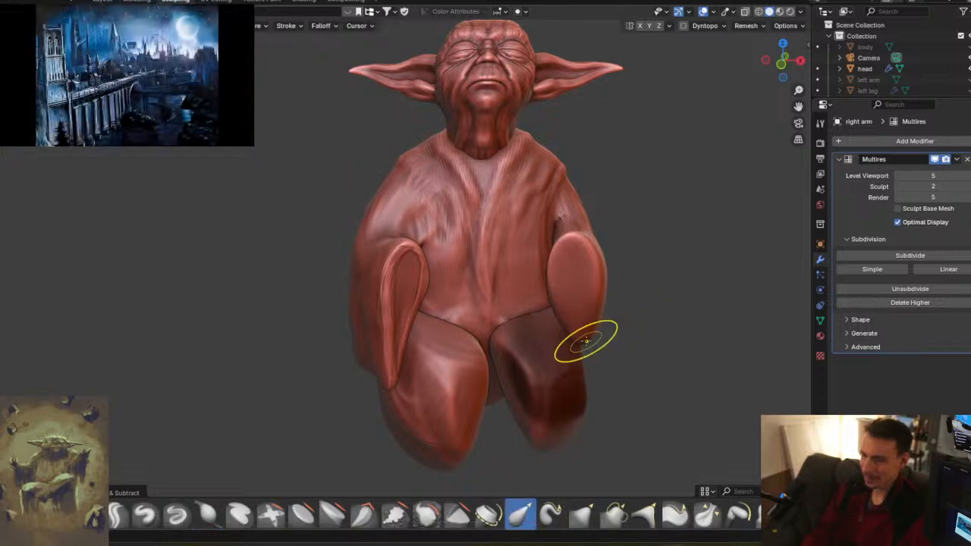
{"action": "left_click_drag", "start_coordinate": [561, 341], "coordinate": [571, 336]}
{"action": "middle_click_drag", "start_coordinate": [644, 352], "coordinate": [531, 321]}
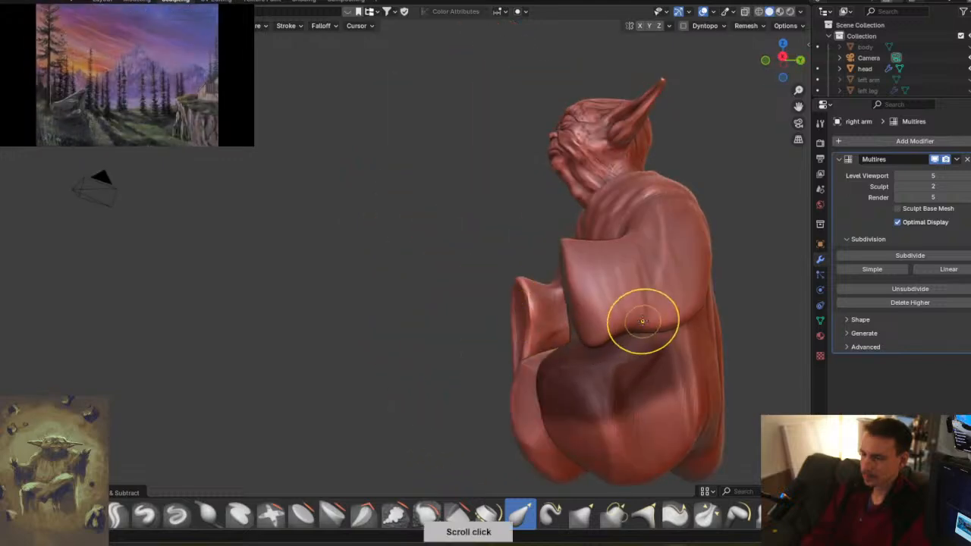
{"action": "left_click_drag", "start_coordinate": [602, 344], "coordinate": [612, 378]}
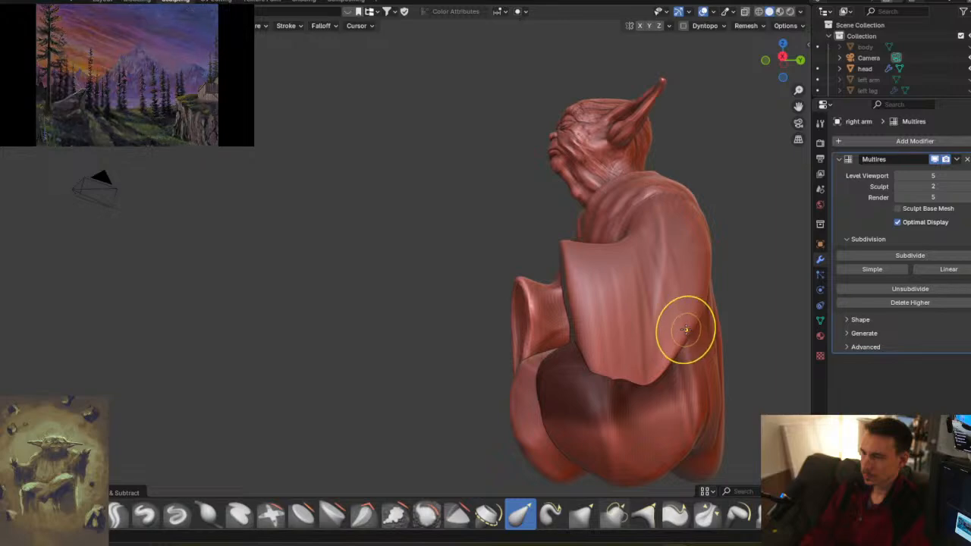
{"action": "middle_click_drag", "start_coordinate": [609, 368], "coordinate": [671, 377]}
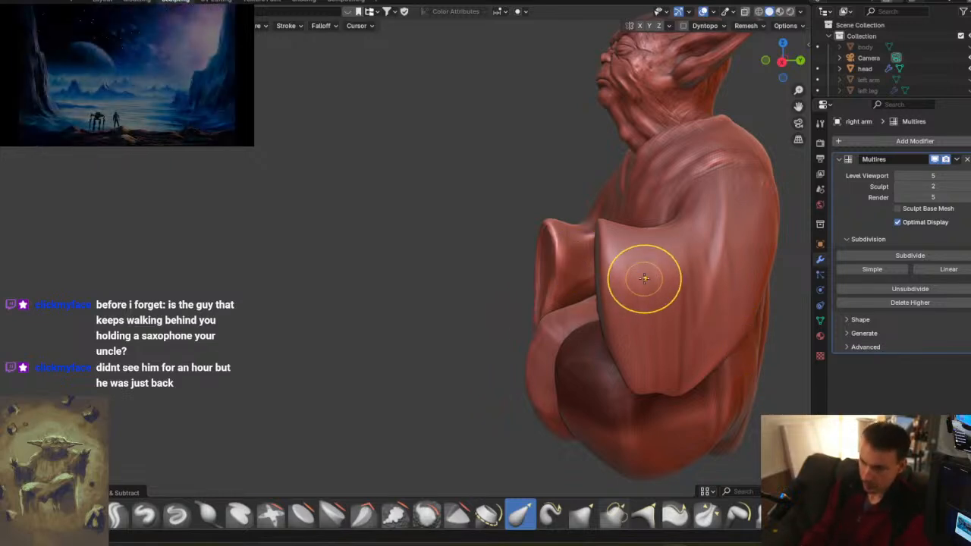
{"action": "middle_click_drag", "start_coordinate": [639, 341], "coordinate": [543, 326]}
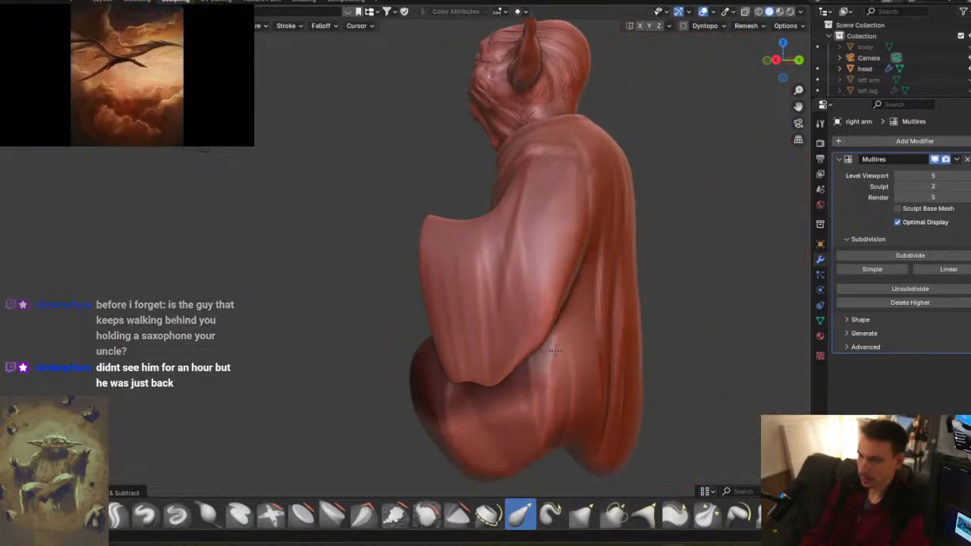
{"action": "mouse_move", "coordinate": [553, 337]}
{"action": "middle_mouse_down"}
{"action": "mouse_move", "coordinate": [527, 319]}
{"action": "mouse_move", "coordinate": [494, 325]}
{"action": "middle_mouse_up"}
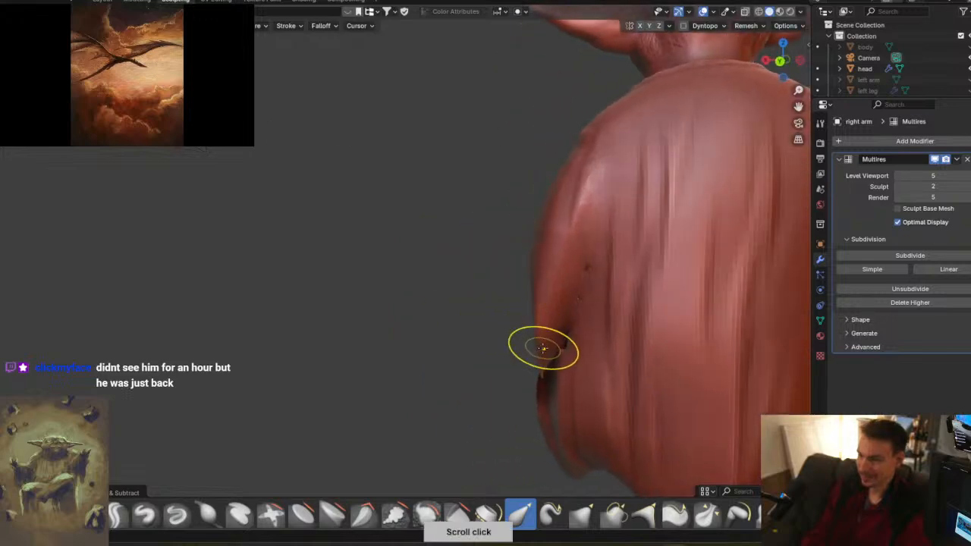
{"action": "mouse_move", "coordinate": [531, 383]}
{"action": "middle_mouse_down"}
{"action": "mouse_move", "coordinate": [450, 385]}
{"action": "mouse_move", "coordinate": [669, 339]}
{"action": "mouse_move", "coordinate": [597, 323]}
{"action": "middle_mouse_up"}
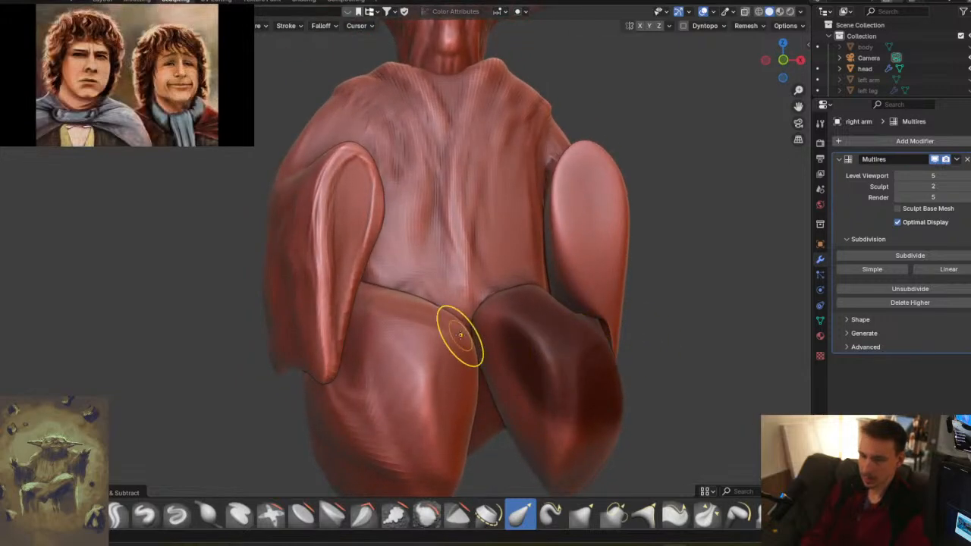
- Clear the mask covering the left thigh
{"action": "key", "text": "m"}
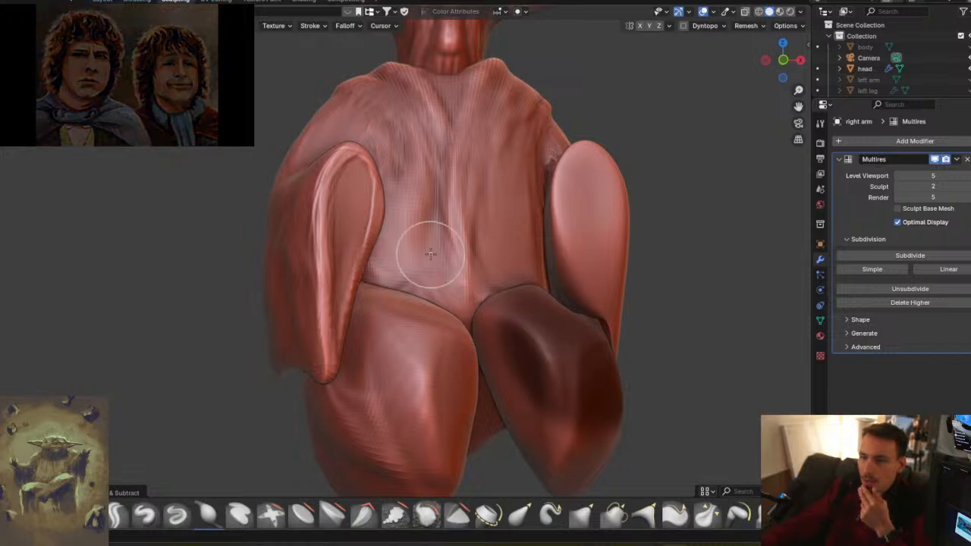
{"action": "left_click", "coordinate": [94, 12]}
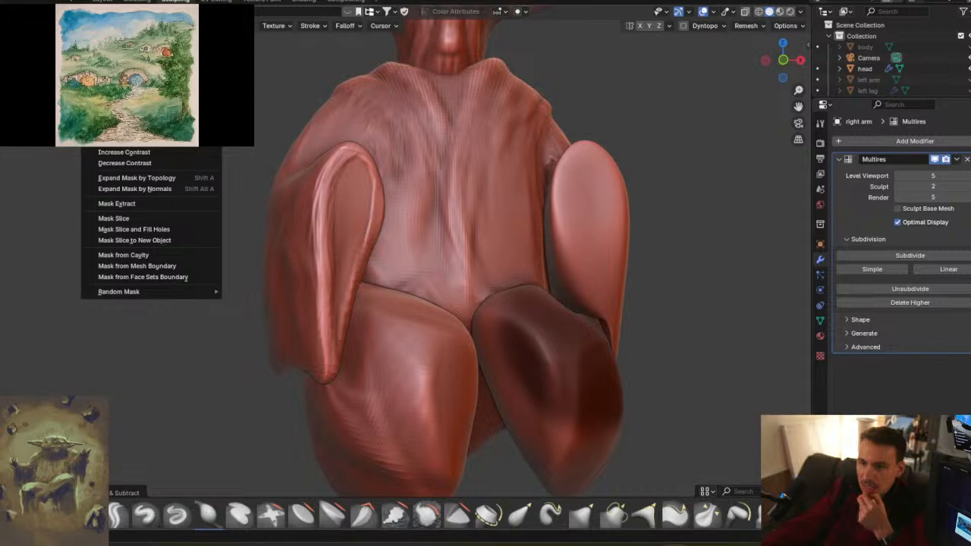
{"action": "left_click", "coordinate": [119, 47]}
- Refine the left sleeve's lower edge where it meets the outer side of the left thigh
{"action": "mouse_move", "coordinate": [529, 323]}
{"action": "middle_mouse_down"}
{"action": "mouse_move", "coordinate": [508, 316]}
{"action": "mouse_move", "coordinate": [507, 288]}
{"action": "mouse_move", "coordinate": [511, 318]}
{"action": "middle_mouse_up"}
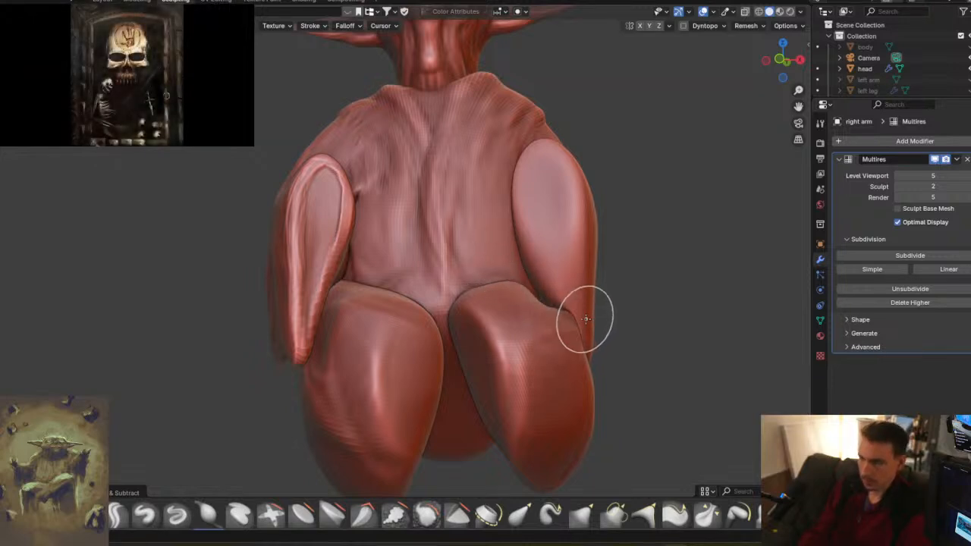
{"action": "left_click", "coordinate": [521, 515]}
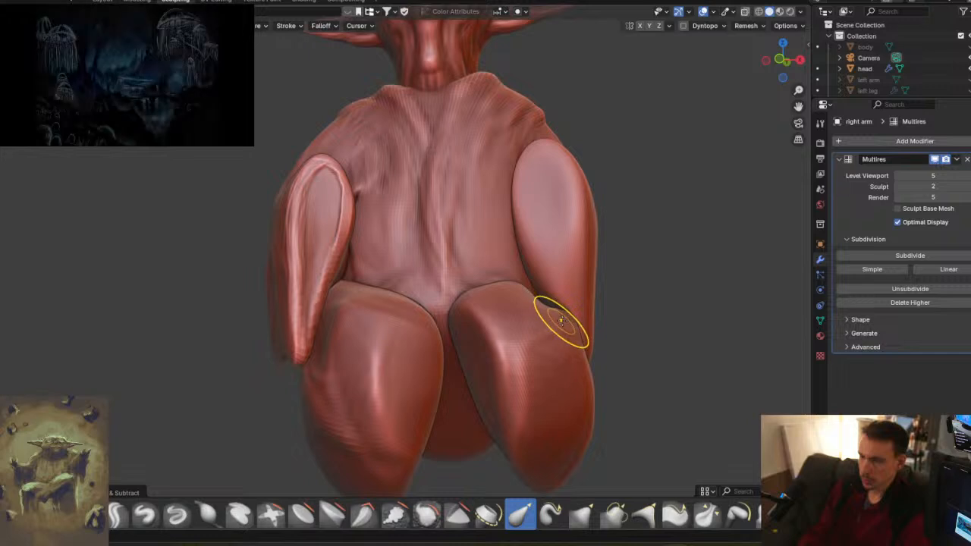
{"action": "left_click_drag", "start_coordinate": [557, 338], "coordinate": [569, 328]}
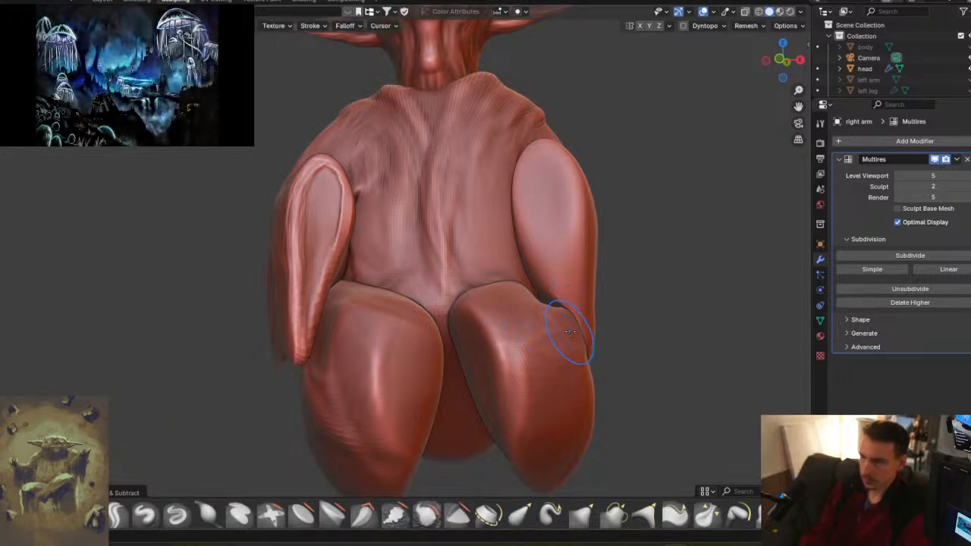
{"action": "middle_click", "coordinate": [586, 352]}
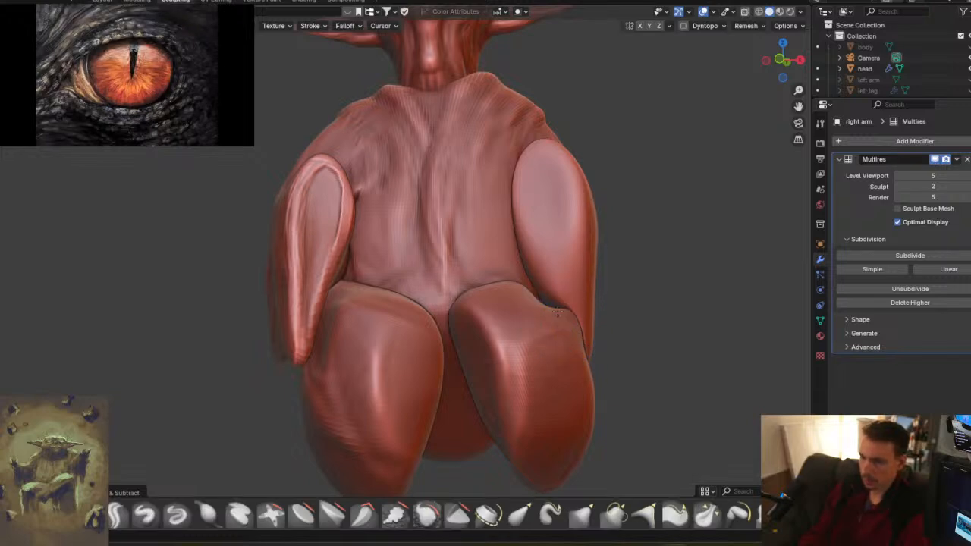
{"action": "middle_click_drag", "start_coordinate": [596, 342], "coordinate": [619, 385]}
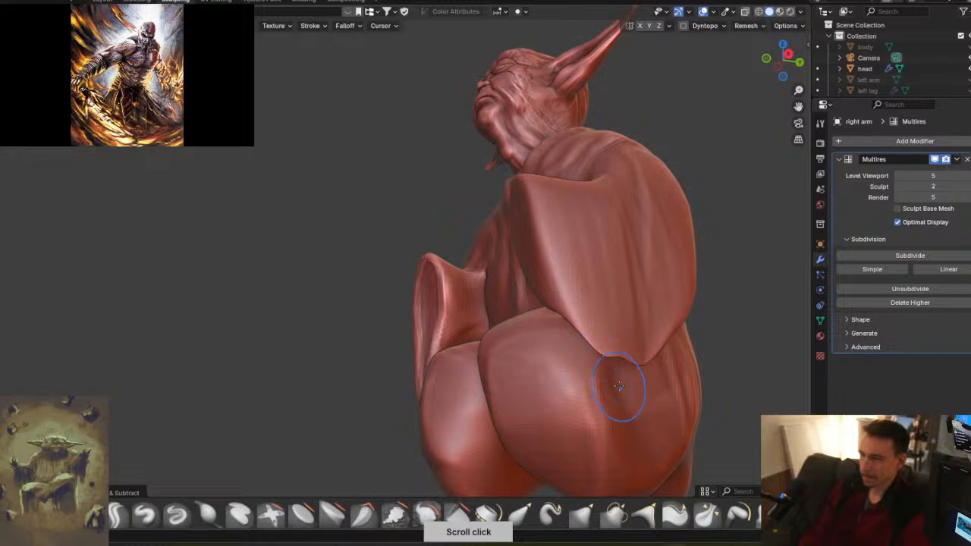
{"action": "mouse_move", "coordinate": [644, 310]}
{"action": "middle_mouse_down"}
{"action": "mouse_move", "coordinate": [597, 336]}
{"action": "mouse_move", "coordinate": [678, 326]}
{"action": "mouse_move", "coordinate": [666, 307]}
{"action": "mouse_move", "coordinate": [675, 301]}
{"action": "mouse_move", "coordinate": [633, 291]}
{"action": "middle_mouse_up"}
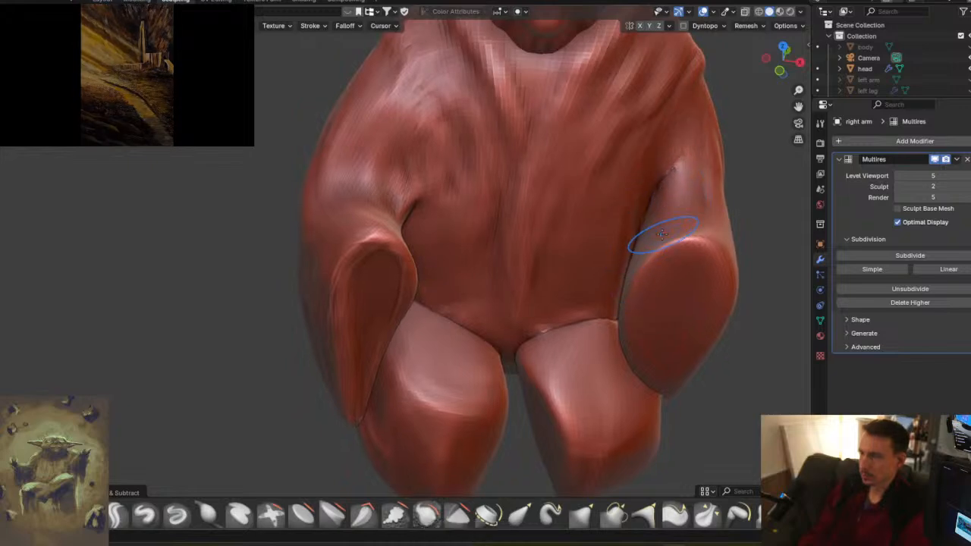
- Carve long vertical cloth folds down the outer side of the drooping left sleeve, from the upper arm toward the hem
{"action": "middle_click_drag", "start_coordinate": [667, 220], "coordinate": [453, 202]}
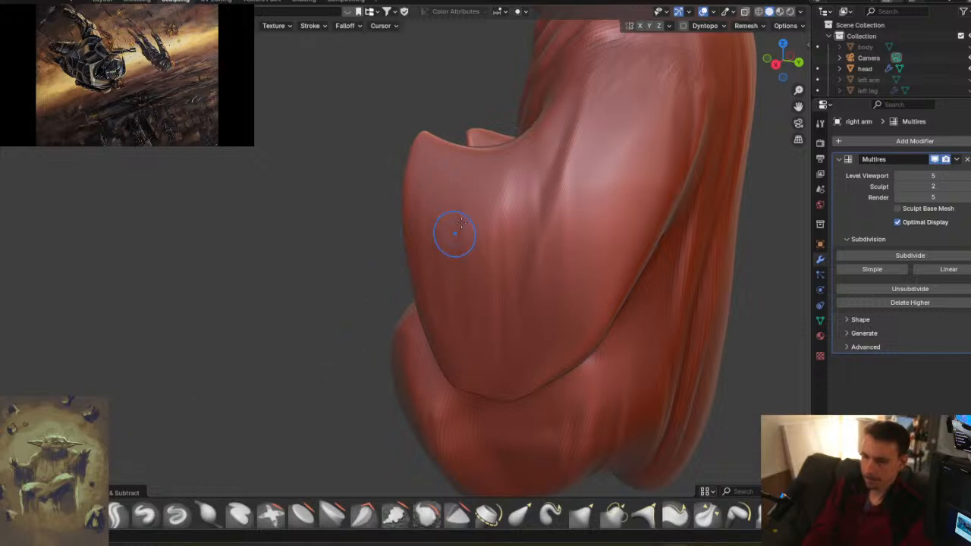
{"action": "left_click_drag", "start_coordinate": [437, 199], "coordinate": [429, 254]}
{"action": "left_click_drag", "start_coordinate": [475, 189], "coordinate": [467, 267]}
{"action": "left_click_drag", "start_coordinate": [513, 186], "coordinate": [507, 287]}
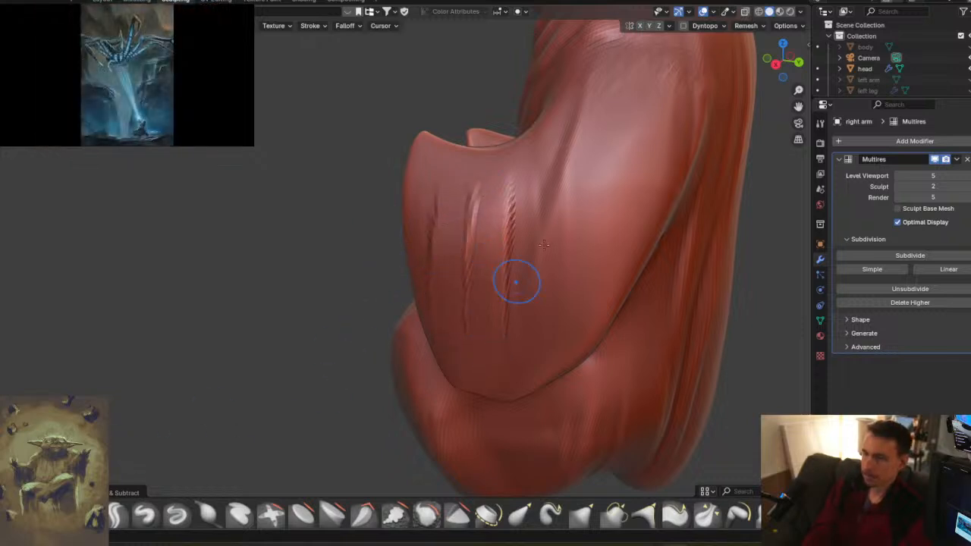
{"action": "left_click_drag", "start_coordinate": [523, 219], "coordinate": [519, 260]}
{"action": "left_click_drag", "start_coordinate": [606, 153], "coordinate": [539, 338]}
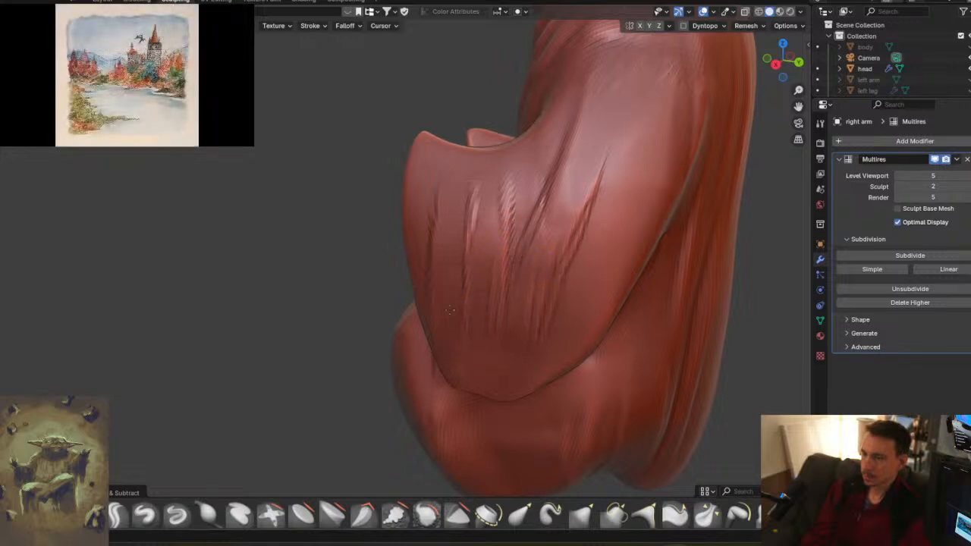
{"action": "left_click_drag", "start_coordinate": [642, 184], "coordinate": [605, 324]}
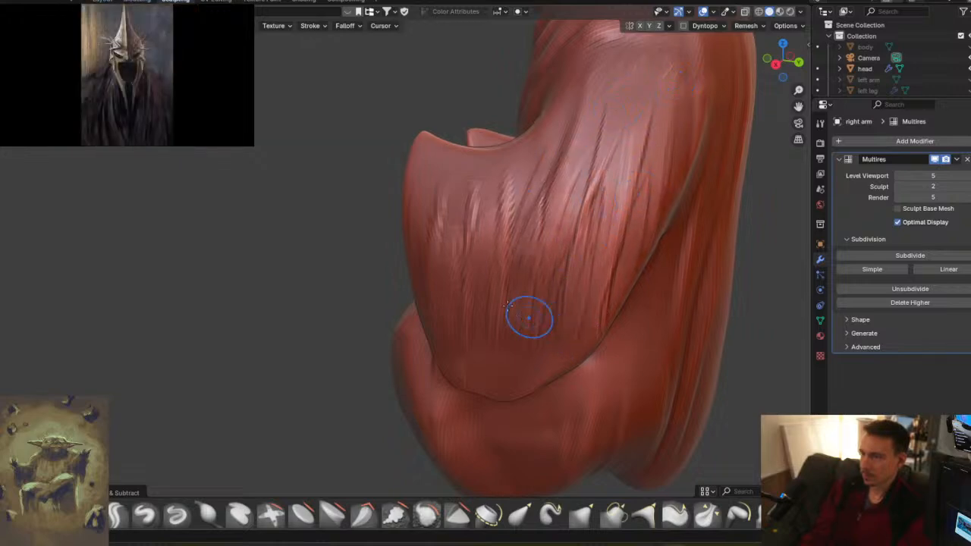
{"action": "middle_click_drag", "start_coordinate": [463, 274], "coordinate": [619, 239]}
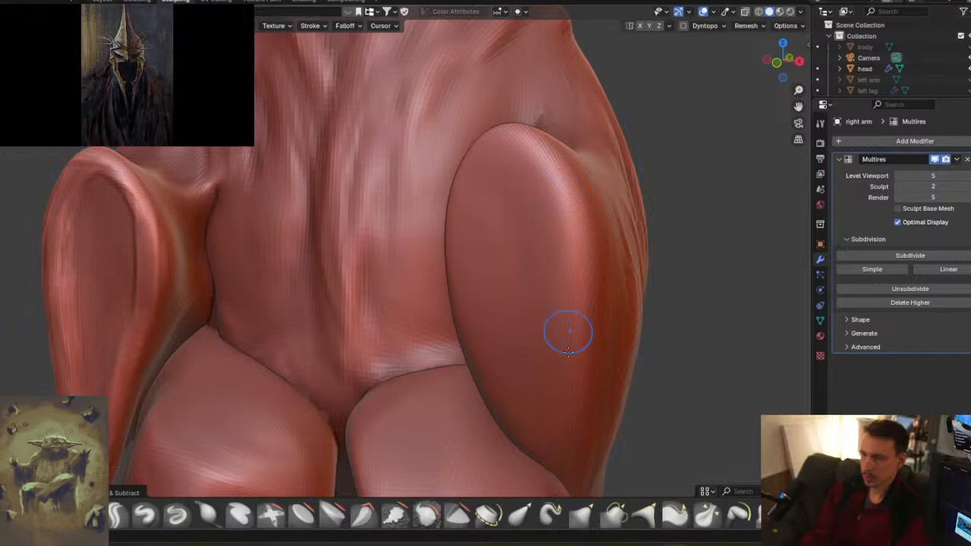
- Carve further cloth folds along the lower outer side of the left sleeve, running toward its hem
{"action": "scroll", "coordinate": [573, 191], "scroll_direction": "down", "scroll_amount": 8}
{"action": "middle_click_drag", "start_coordinate": [631, 224], "coordinate": [485, 314]}
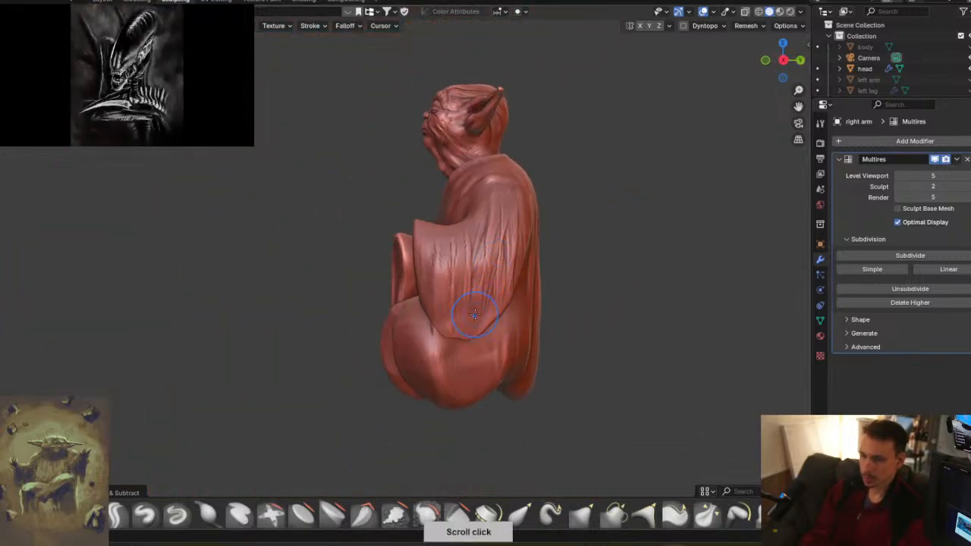
{"action": "scroll", "coordinate": [462, 310], "scroll_direction": "up", "scroll_amount": 5}
{"action": "mouse_move", "coordinate": [433, 323]}
{"action": "left_mouse_down"}
{"action": "mouse_move", "coordinate": [466, 304]}
{"action": "mouse_move", "coordinate": [381, 337]}
{"action": "left_mouse_up"}
{"action": "mouse_move", "coordinate": [463, 299]}
{"action": "left_mouse_down"}
{"action": "mouse_move", "coordinate": [440, 322]}
{"action": "mouse_move", "coordinate": [414, 326]}
{"action": "left_mouse_up"}
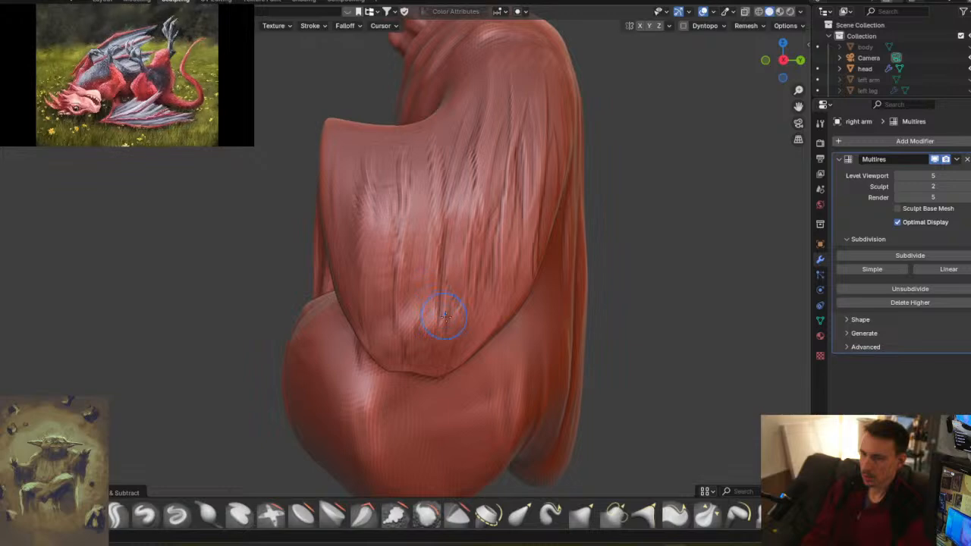
- Hollow out the left sleeve's cuff opening, leaving a raised rim, and smooth the inside surface
{"action": "mouse_move", "coordinate": [423, 259]}
{"action": "middle_mouse_down"}
{"action": "mouse_move", "coordinate": [496, 191]}
{"action": "mouse_move", "coordinate": [501, 310]}
{"action": "mouse_move", "coordinate": [481, 206]}
{"action": "middle_mouse_up"}
{"action": "mouse_move", "coordinate": [480, 248]}
{"action": "middle_mouse_down"}
{"action": "mouse_move", "coordinate": [507, 251]}
{"action": "mouse_move", "coordinate": [448, 277]}
{"action": "middle_mouse_up"}
{"action": "scroll", "coordinate": [455, 251], "scroll_direction": "up", "scroll_amount": 5}
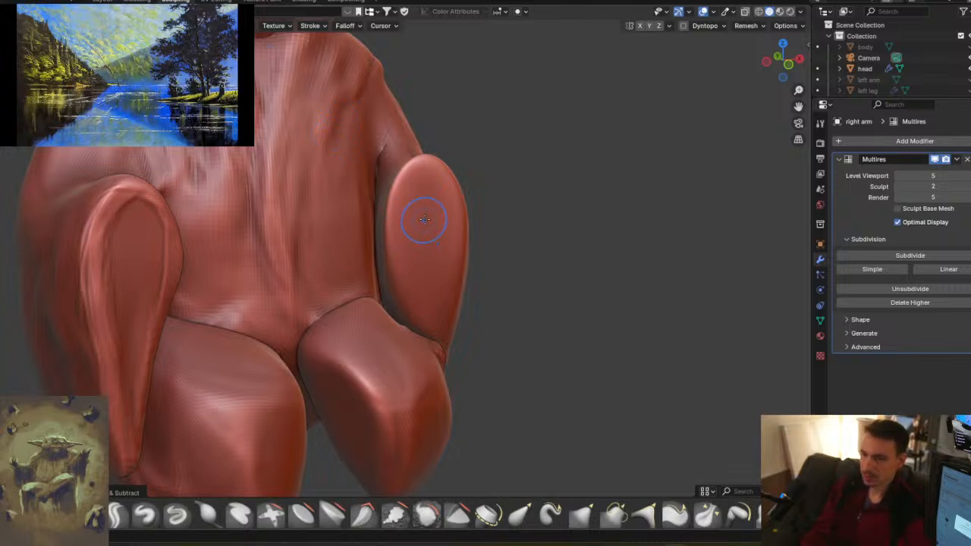
{"action": "mouse_move", "coordinate": [410, 197]}
{"action": "left_mouse_down"}
{"action": "mouse_move", "coordinate": [410, 248]}
{"action": "mouse_move", "coordinate": [409, 214]}
{"action": "left_mouse_up"}
{"action": "left_click_drag", "start_coordinate": [405, 180], "coordinate": [395, 230]}
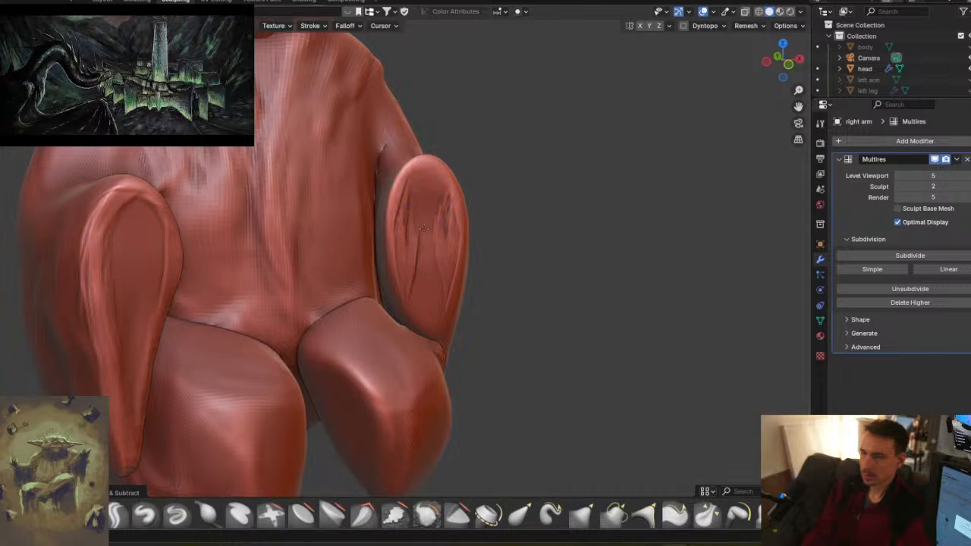
{"action": "left_click_drag", "start_coordinate": [427, 196], "coordinate": [435, 217], "text": "shift"}
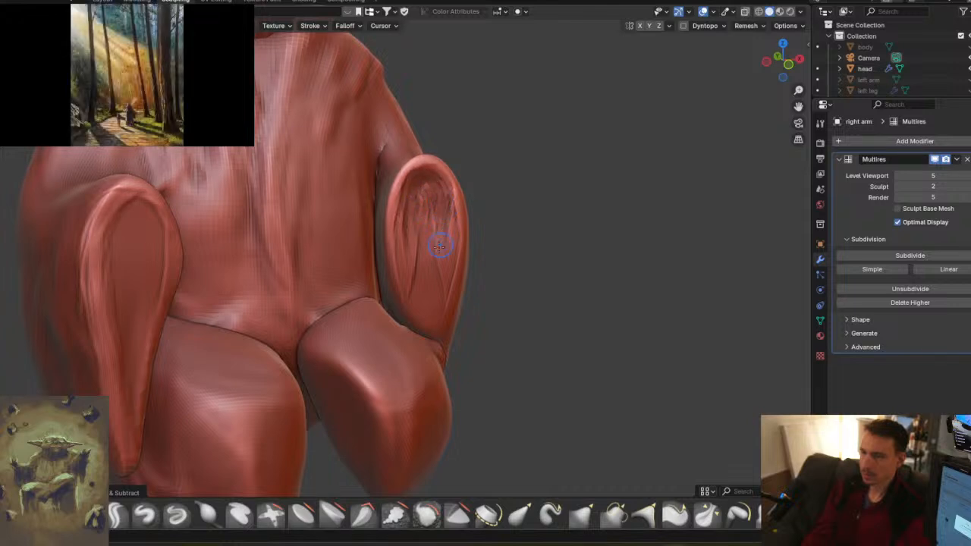
{"action": "left_click_drag", "start_coordinate": [413, 250], "coordinate": [422, 292]}
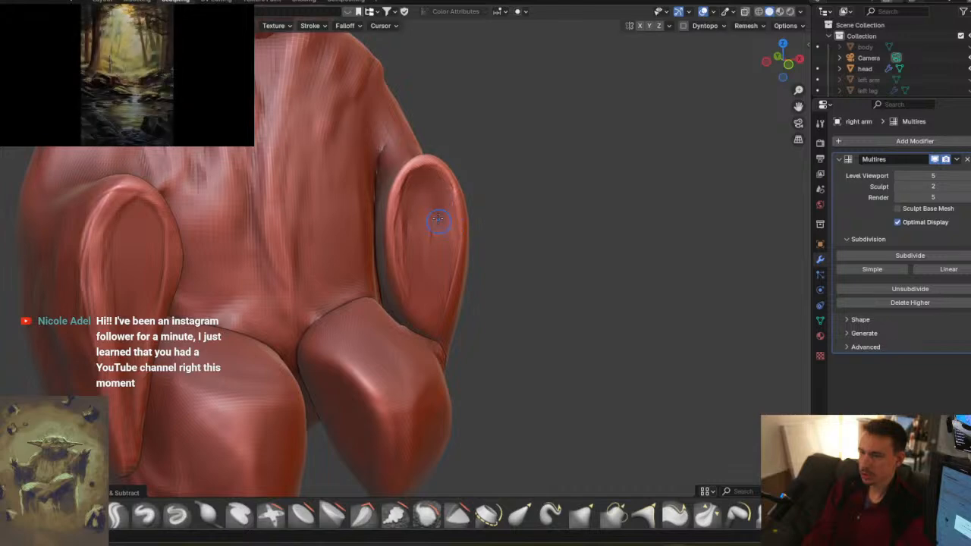
- Carve a deep hollow into the inner front of each leg below the knee, leaving a rolled cloth edge
{"action": "middle_click_drag", "start_coordinate": [462, 265], "coordinate": [447, 220]}
{"action": "scroll", "coordinate": [477, 209], "scroll_direction": "down", "scroll_amount": 3}
{"action": "middle_click_drag", "start_coordinate": [492, 265], "coordinate": [496, 234]}
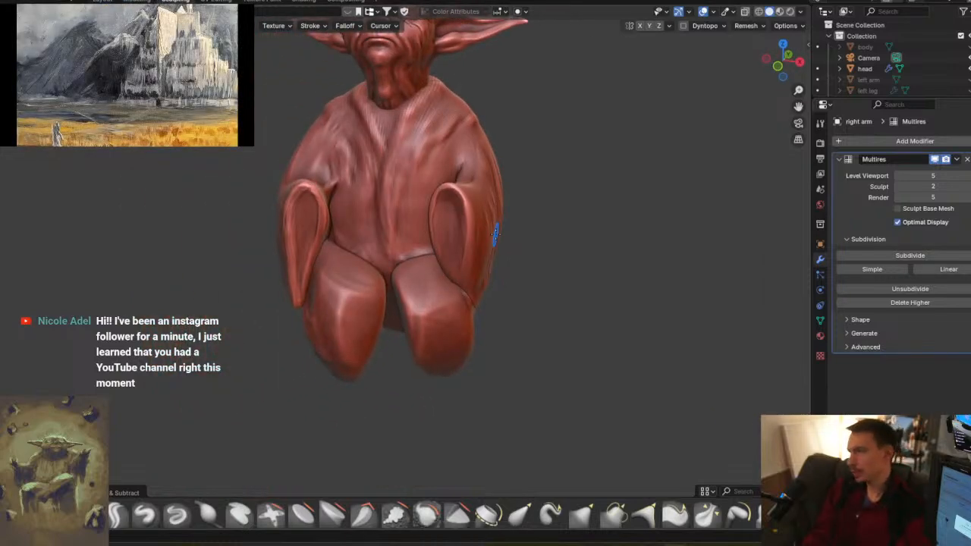
{"action": "middle_click_drag", "start_coordinate": [423, 231], "coordinate": [417, 282]}
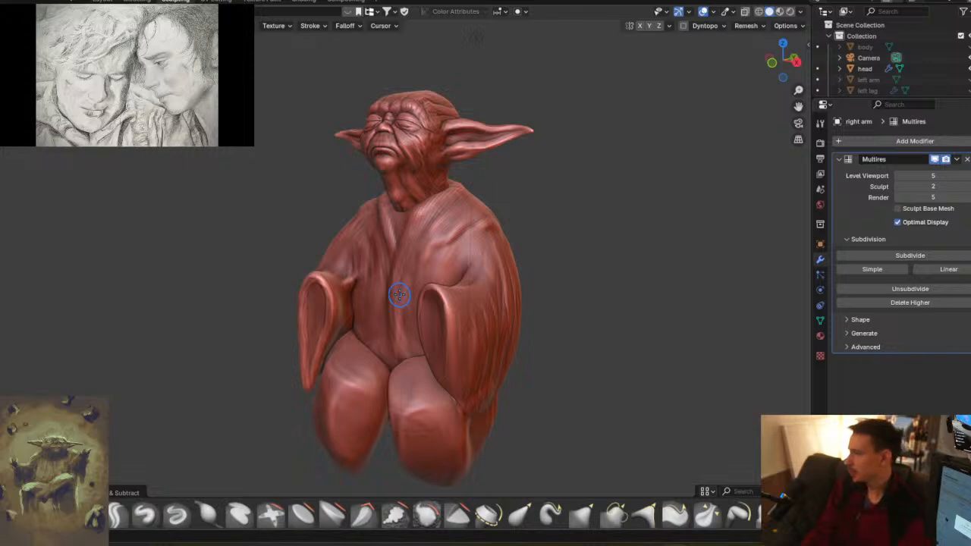
{"action": "mouse_move", "coordinate": [477, 316]}
{"action": "middle_mouse_down"}
{"action": "mouse_move", "coordinate": [570, 313]}
{"action": "mouse_move", "coordinate": [532, 280]}
{"action": "mouse_move", "coordinate": [536, 288]}
{"action": "mouse_move", "coordinate": [537, 269]}
{"action": "mouse_move", "coordinate": [552, 282]}
{"action": "mouse_move", "coordinate": [526, 313]}
{"action": "mouse_move", "coordinate": [509, 276]}
{"action": "mouse_move", "coordinate": [500, 282]}
{"action": "middle_mouse_up"}
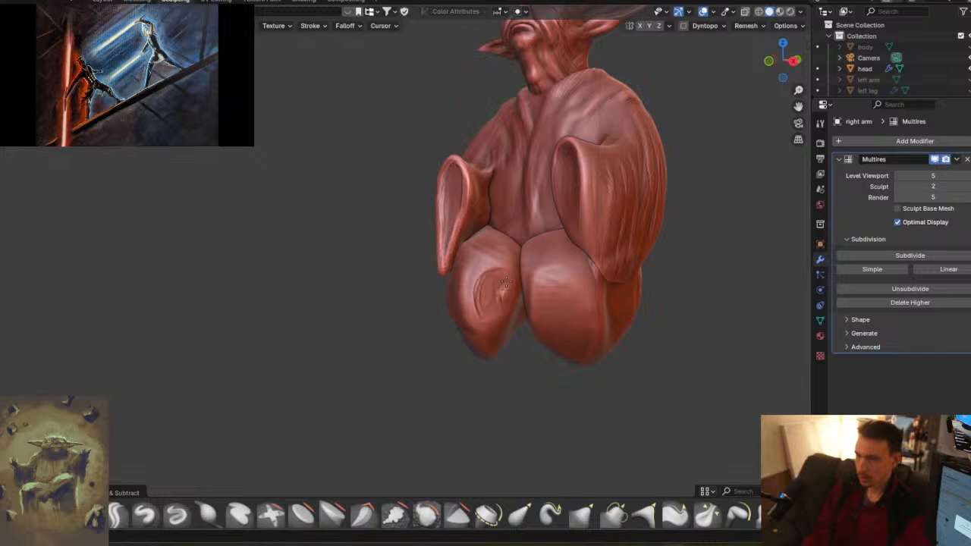
{"action": "left_click_drag", "start_coordinate": [490, 298], "coordinate": [492, 335]}
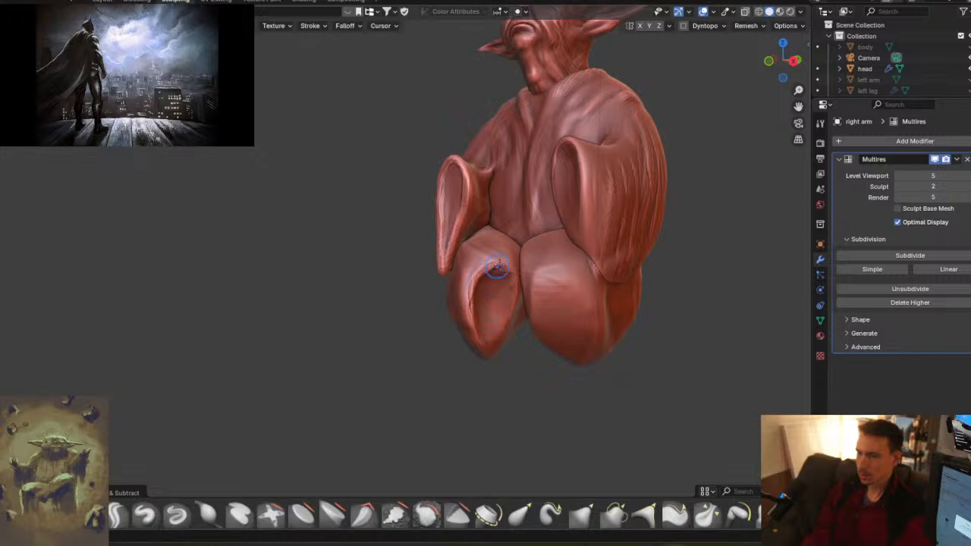
{"action": "middle_click_drag", "start_coordinate": [483, 276], "coordinate": [521, 273]}
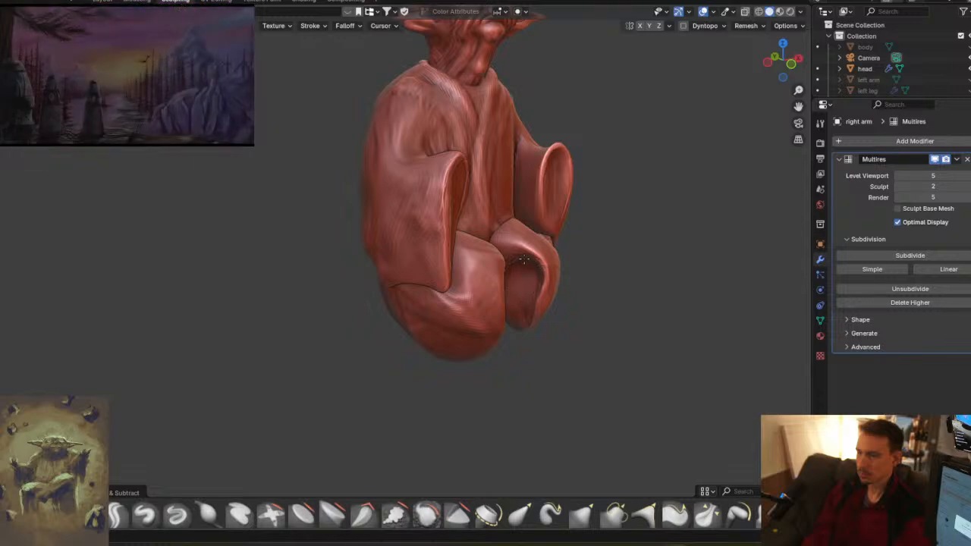
- Pull the robe's hem down with an enlarged Grab brush, filling the gap between the right leg and the back
{"action": "mouse_move", "coordinate": [582, 267]}
{"action": "middle_mouse_down"}
{"action": "mouse_move", "coordinate": [645, 232]}
{"action": "mouse_move", "coordinate": [522, 273]}
{"action": "mouse_move", "coordinate": [552, 246]}
{"action": "mouse_move", "coordinate": [544, 233]}
{"action": "mouse_move", "coordinate": [573, 266]}
{"action": "mouse_move", "coordinate": [502, 232]}
{"action": "middle_mouse_up"}
{"action": "middle_click_drag", "start_coordinate": [513, 273], "coordinate": [514, 264]}
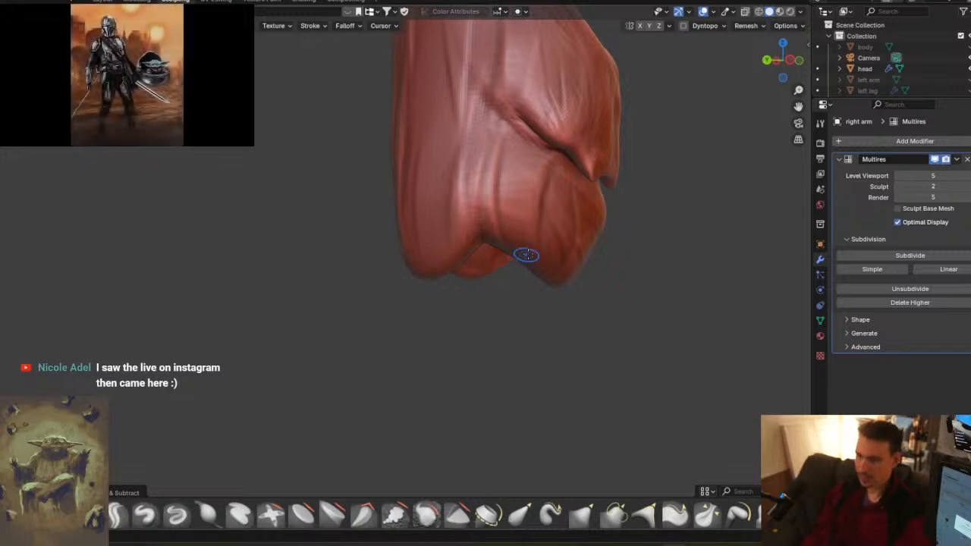
{"action": "middle_click_drag", "start_coordinate": [520, 226], "coordinate": [547, 329]}
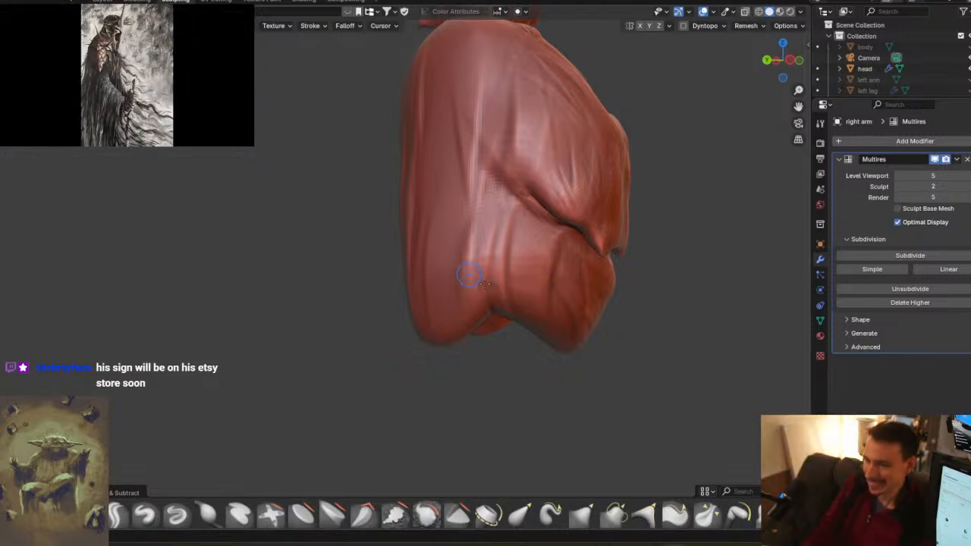
{"action": "key", "text": "g"}
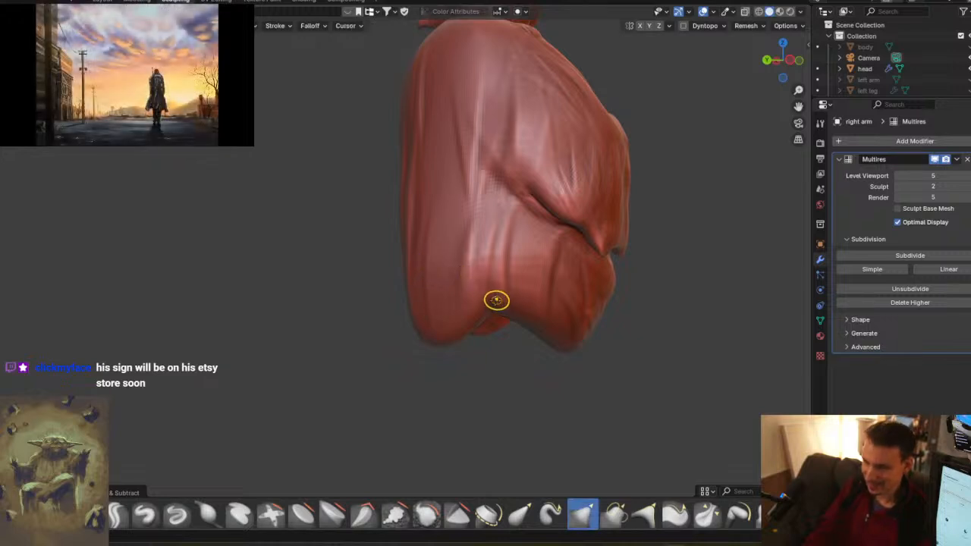
{"action": "key", "text": "f"}
{"action": "left_click", "coordinate": [531, 302]}
{"action": "left_click_drag", "start_coordinate": [492, 319], "coordinate": [496, 375]}
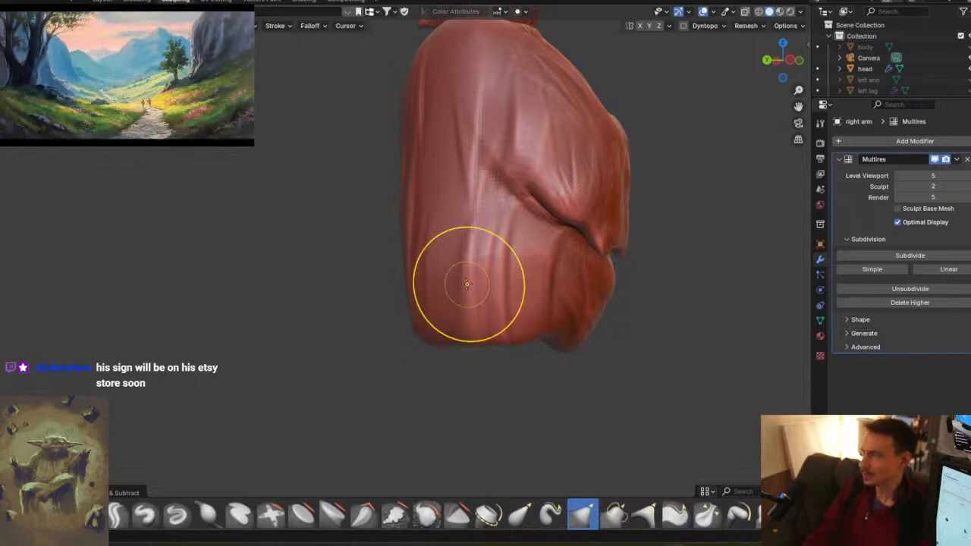
{"action": "middle_click_drag", "start_coordinate": [612, 256], "coordinate": [566, 254]}
{"action": "middle_click_drag", "start_coordinate": [537, 297], "coordinate": [536, 306]}
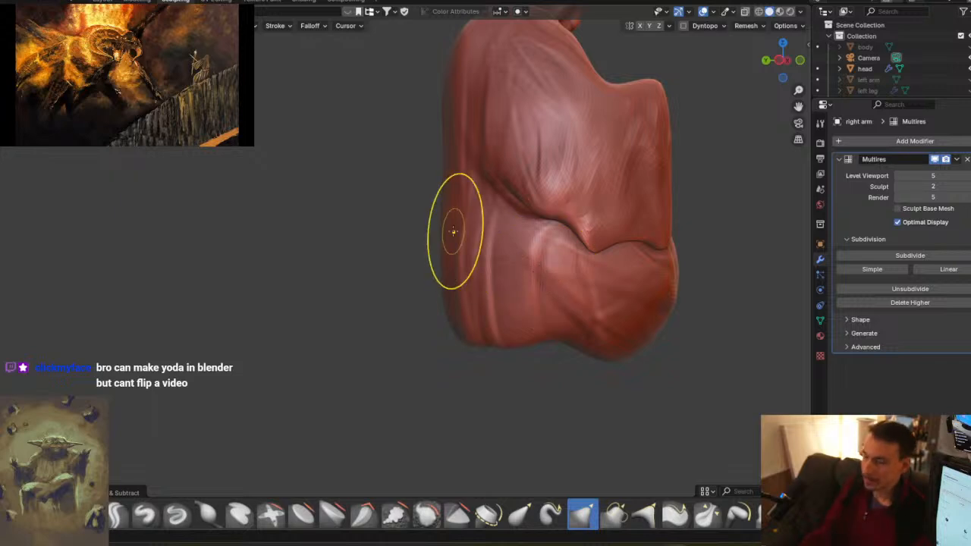
- Even out the robe's lower hem around the back and left side with Grab
{"action": "middle_click_drag", "start_coordinate": [492, 300], "coordinate": [531, 277]}
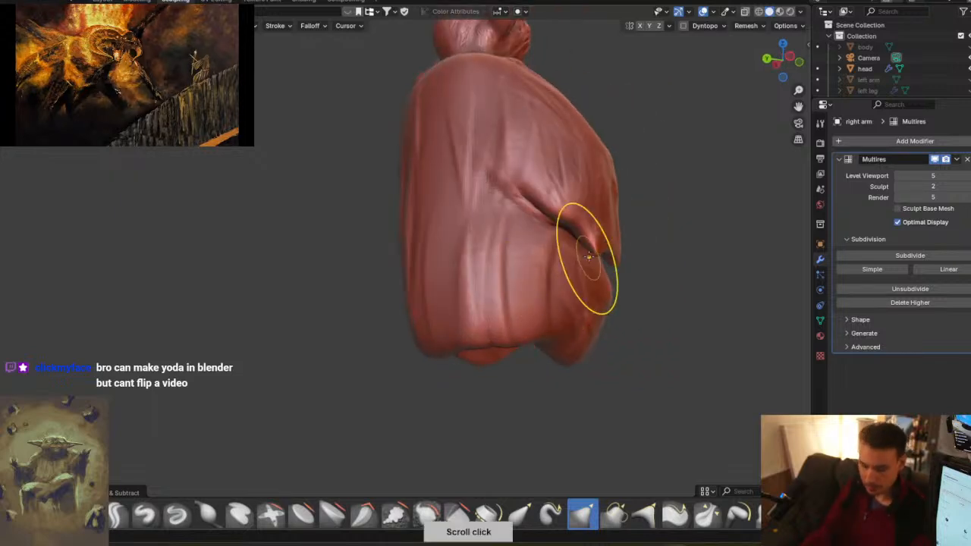
{"action": "mouse_move", "coordinate": [582, 334]}
{"action": "middle_mouse_down"}
{"action": "mouse_move", "coordinate": [543, 289]}
{"action": "mouse_move", "coordinate": [456, 311]}
{"action": "mouse_move", "coordinate": [585, 321]}
{"action": "middle_mouse_up"}
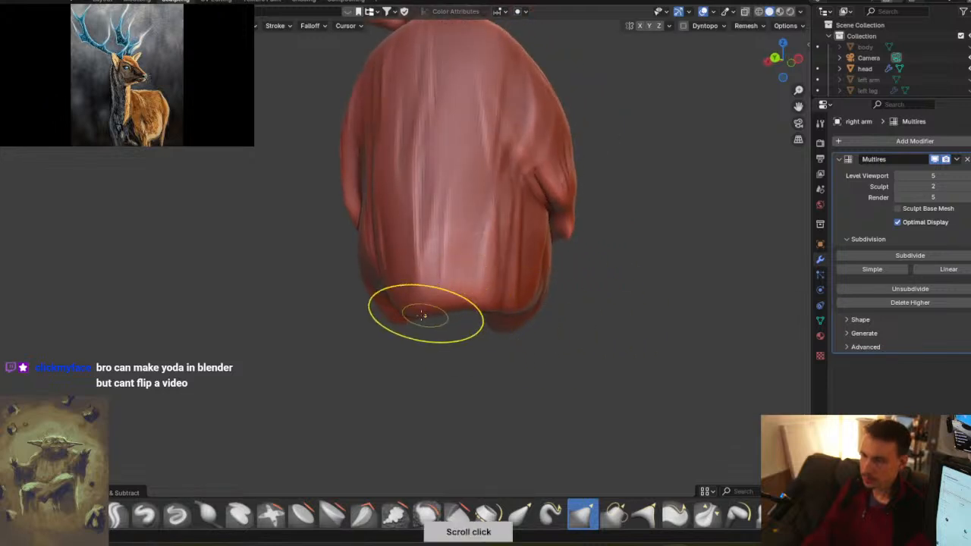
{"action": "middle_click_drag", "start_coordinate": [401, 321], "coordinate": [589, 321]}
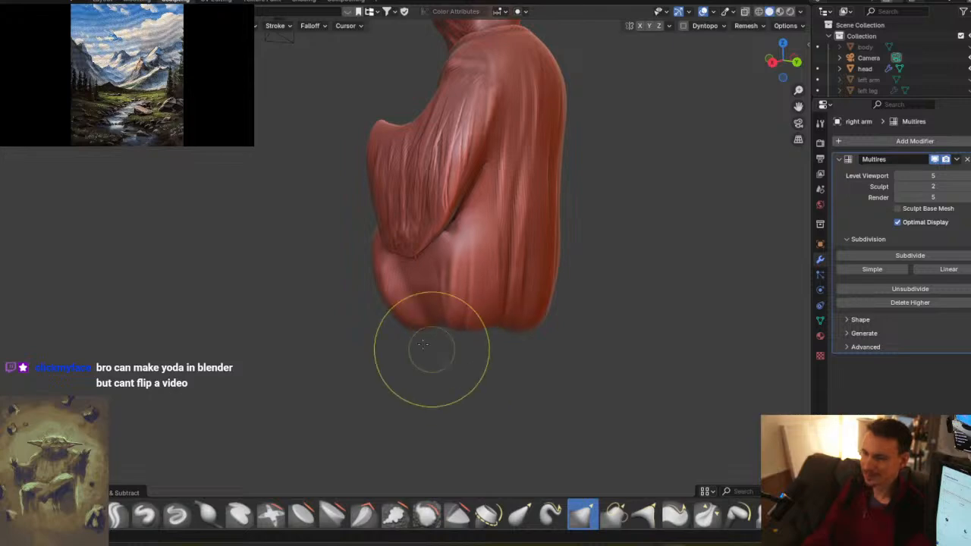
- Pull the lower ends of both legs downward below the knees to begin the draped shins
{"action": "middle_click_drag", "start_coordinate": [402, 358], "coordinate": [386, 326]}
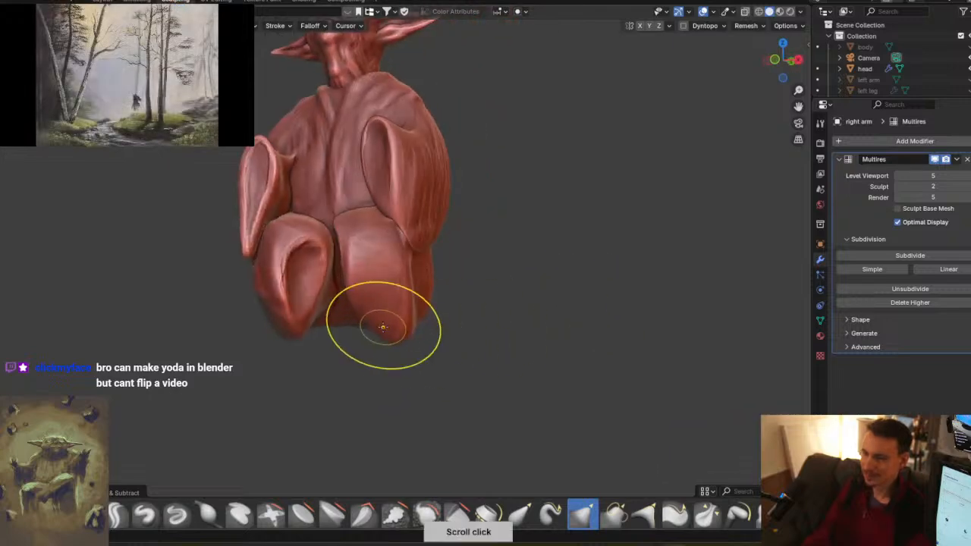
{"action": "middle_click_drag", "start_coordinate": [379, 388], "coordinate": [314, 340]}
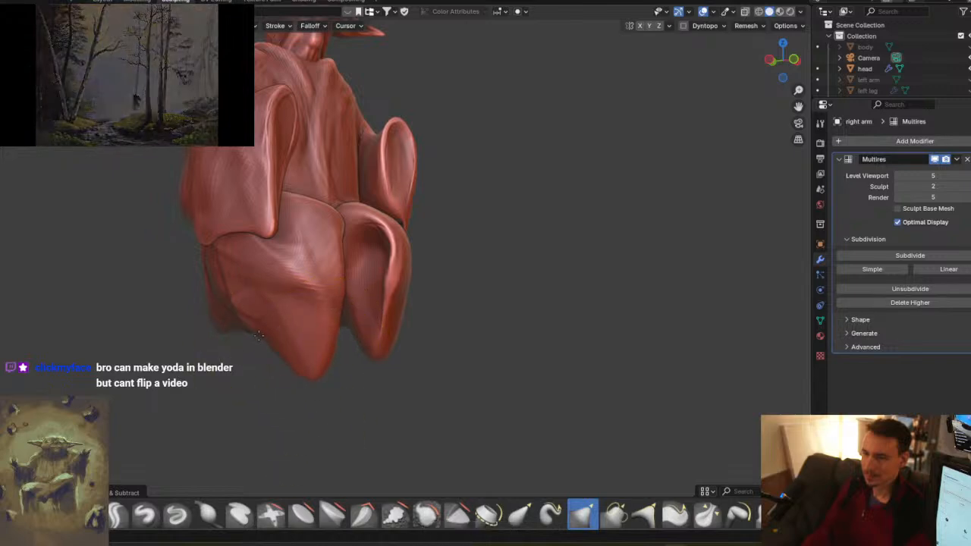
{"action": "mouse_move", "coordinate": [258, 364]}
{"action": "middle_mouse_down"}
{"action": "mouse_move", "coordinate": [330, 328]}
{"action": "mouse_move", "coordinate": [269, 345]}
{"action": "mouse_move", "coordinate": [400, 344]}
{"action": "mouse_move", "coordinate": [348, 322]}
{"action": "mouse_move", "coordinate": [336, 271]}
{"action": "middle_mouse_up"}
{"action": "mouse_move", "coordinate": [302, 306]}
{"action": "middle_mouse_down"}
{"action": "mouse_move", "coordinate": [387, 288]}
{"action": "mouse_move", "coordinate": [352, 303]}
{"action": "middle_mouse_up"}
- Lower and reshape the robe's rear hem and its back corners so the cloth hangs behind the legs
{"action": "middle_click_drag", "start_coordinate": [354, 359], "coordinate": [232, 299]}
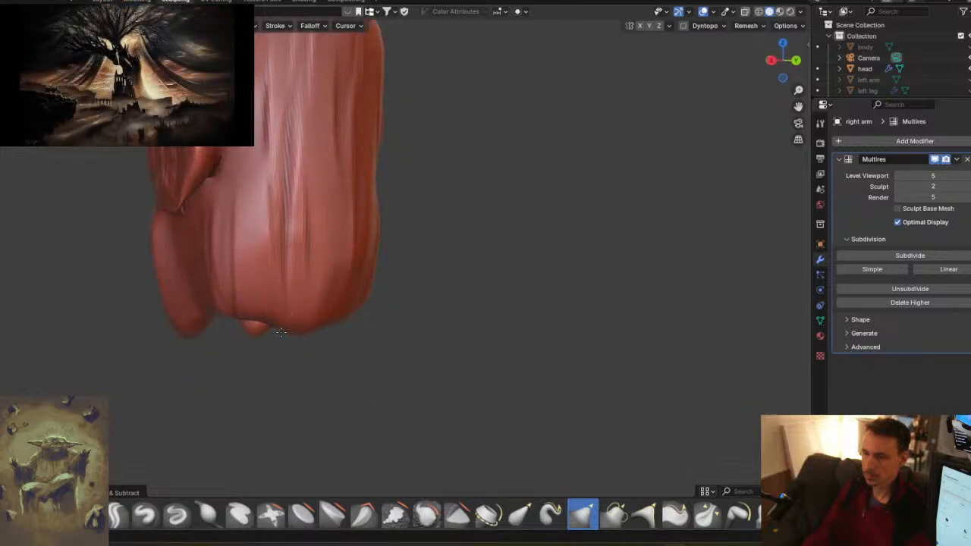
{"action": "mouse_move", "coordinate": [357, 302]}
{"action": "middle_mouse_down"}
{"action": "mouse_move", "coordinate": [328, 325]}
{"action": "mouse_move", "coordinate": [341, 315]}
{"action": "middle_mouse_up"}
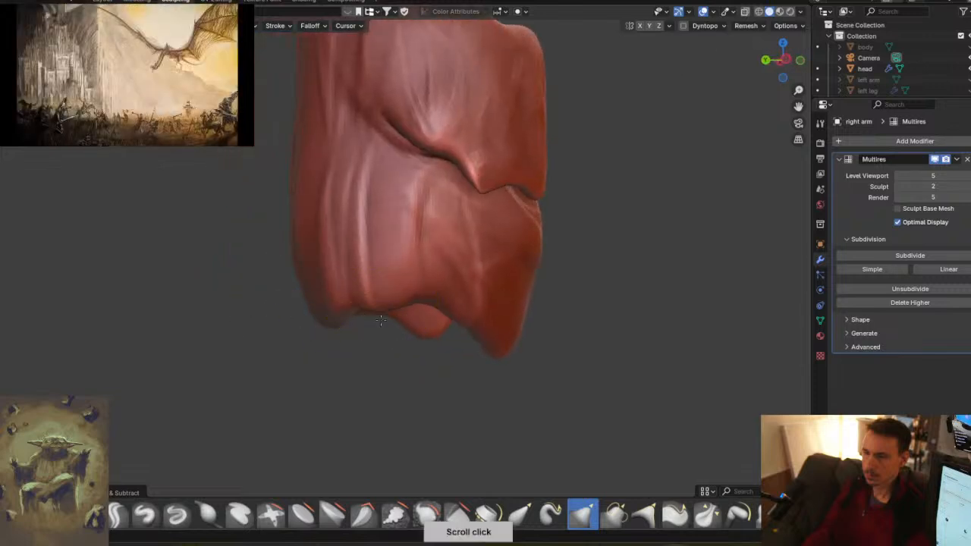
{"action": "mouse_move", "coordinate": [424, 367]}
{"action": "middle_mouse_down"}
{"action": "mouse_move", "coordinate": [347, 304]}
{"action": "mouse_move", "coordinate": [372, 345]}
{"action": "mouse_move", "coordinate": [355, 324]}
{"action": "mouse_move", "coordinate": [343, 328]}
{"action": "middle_mouse_up"}
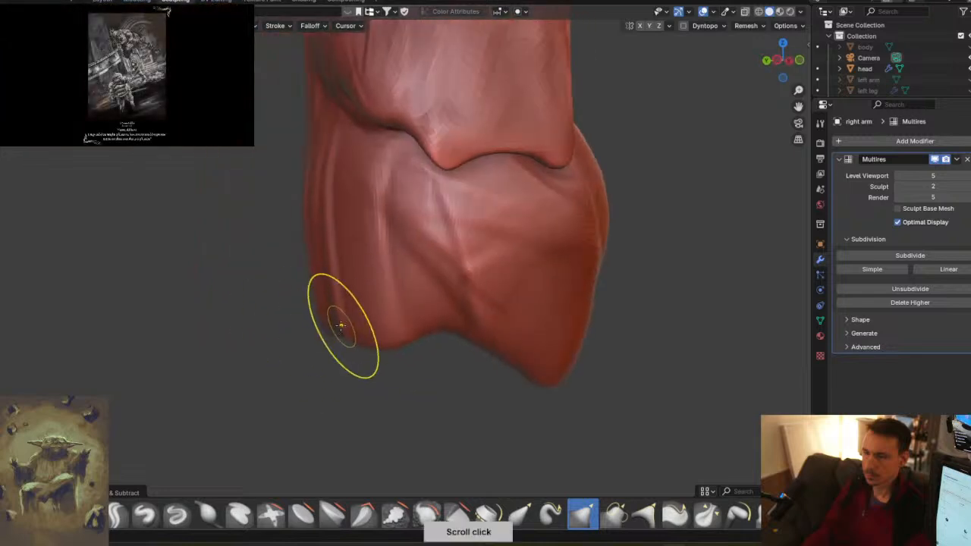
{"action": "left_click_drag", "start_coordinate": [304, 363], "coordinate": [334, 382]}
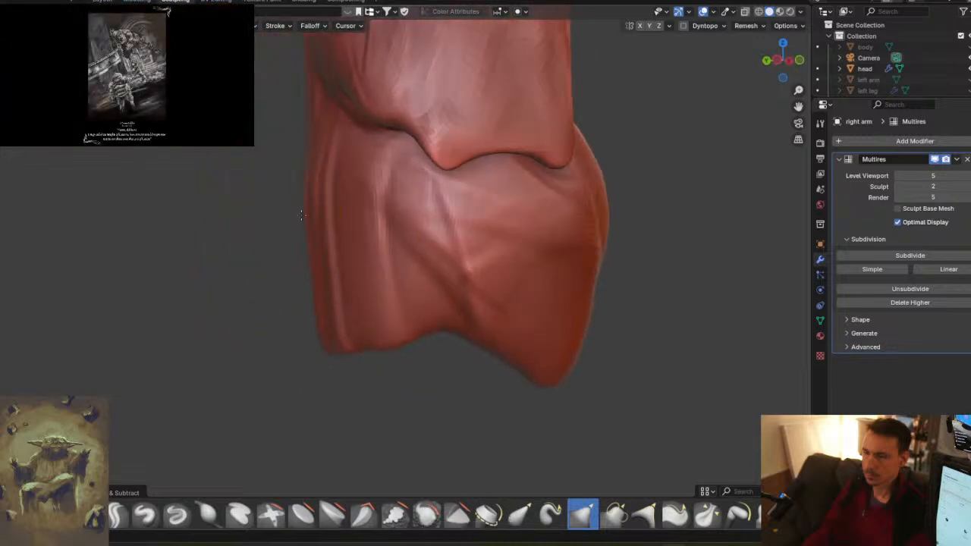
{"action": "middle_click_drag", "start_coordinate": [322, 218], "coordinate": [453, 227]}
{"action": "mouse_move", "coordinate": [379, 228]}
{"action": "middle_mouse_down"}
{"action": "mouse_move", "coordinate": [401, 327]}
{"action": "mouse_move", "coordinate": [427, 288]}
{"action": "mouse_move", "coordinate": [360, 250]}
{"action": "middle_mouse_up"}
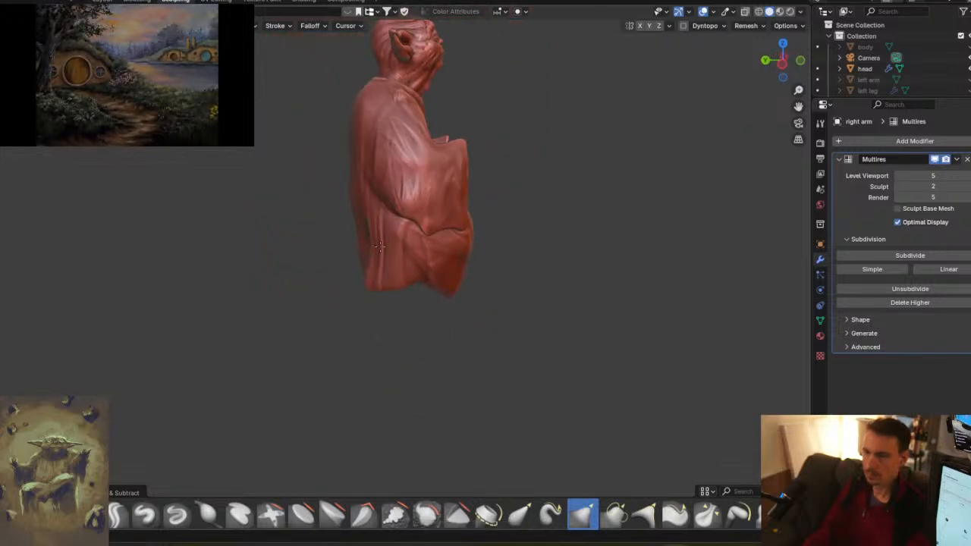
{"action": "middle_click_drag", "start_coordinate": [390, 253], "coordinate": [519, 271]}
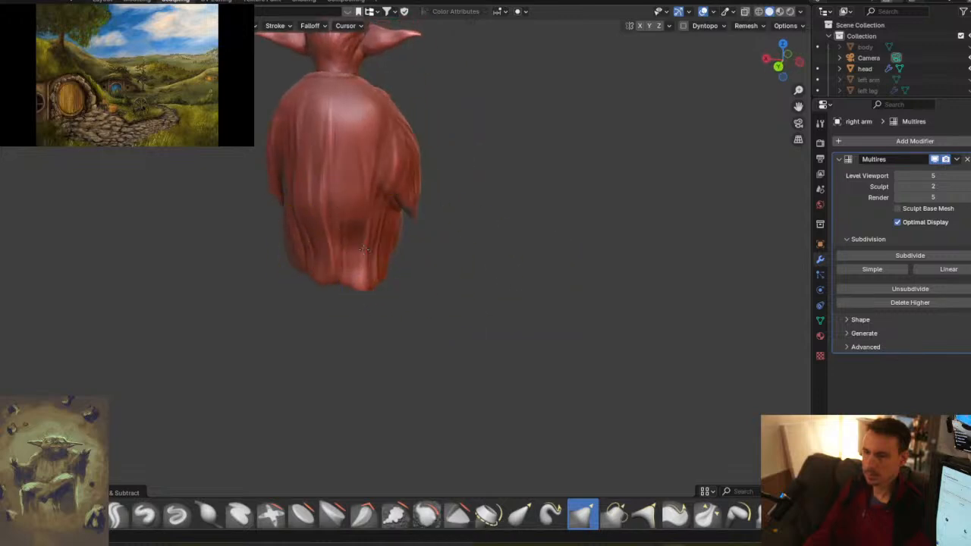
- Stretch both lower legs farther down with Grab into long, tapering draped shins
{"action": "mouse_move", "coordinate": [365, 251]}
{"action": "middle_mouse_down"}
{"action": "mouse_move", "coordinate": [339, 275]}
{"action": "mouse_move", "coordinate": [430, 262]}
{"action": "middle_mouse_up"}
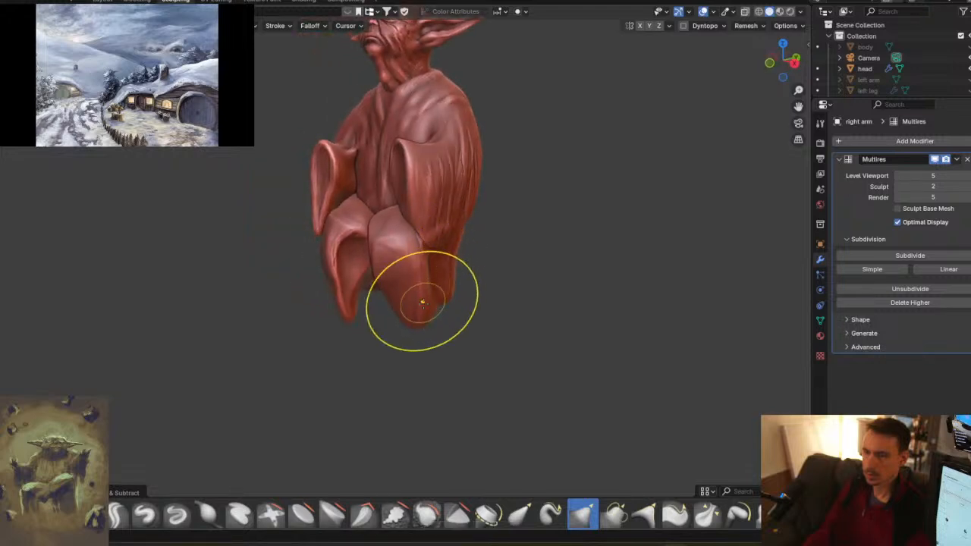
{"action": "middle_click_drag", "start_coordinate": [424, 302], "coordinate": [455, 286]}
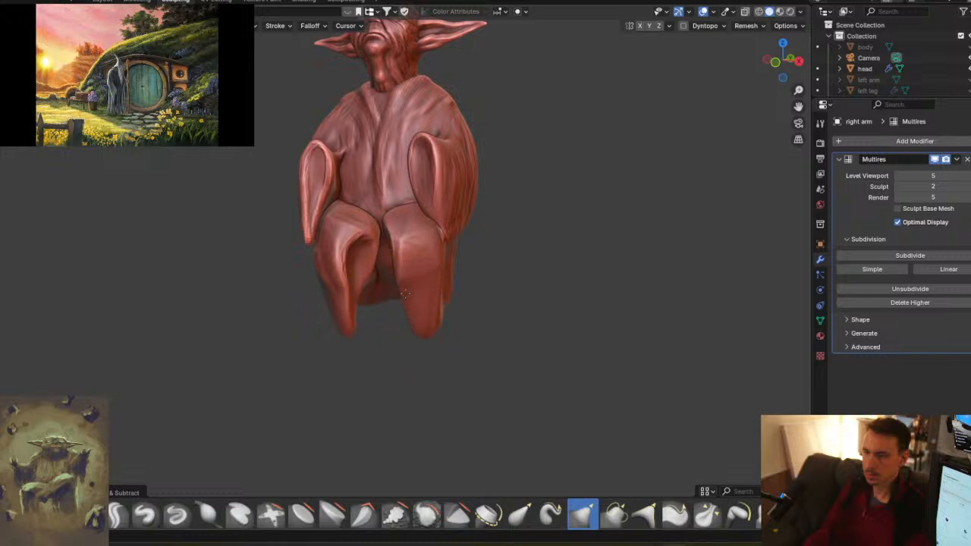
{"action": "middle_click_drag", "start_coordinate": [357, 303], "coordinate": [304, 309]}
{"action": "left_click_drag", "start_coordinate": [329, 316], "coordinate": [327, 326]}
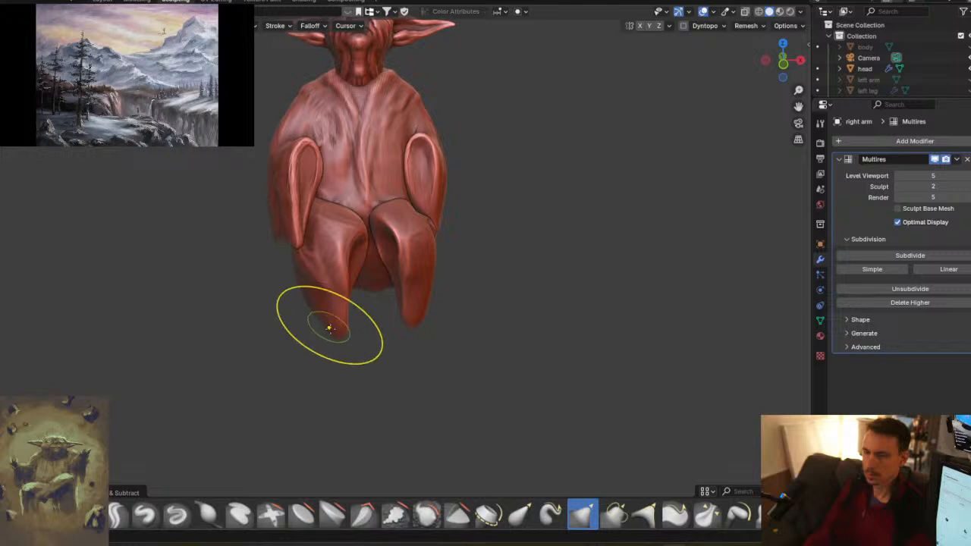
{"action": "mouse_move", "coordinate": [336, 339]}
{"action": "middle_mouse_down"}
{"action": "mouse_move", "coordinate": [338, 347]}
{"action": "mouse_move", "coordinate": [333, 333]}
{"action": "middle_mouse_up"}
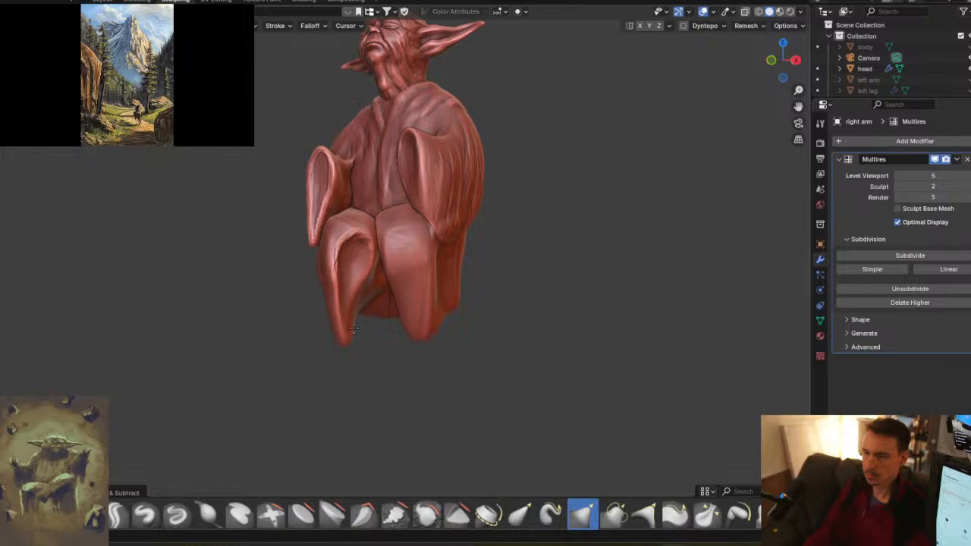
{"action": "middle_click_drag", "start_coordinate": [336, 301], "coordinate": [342, 342]}
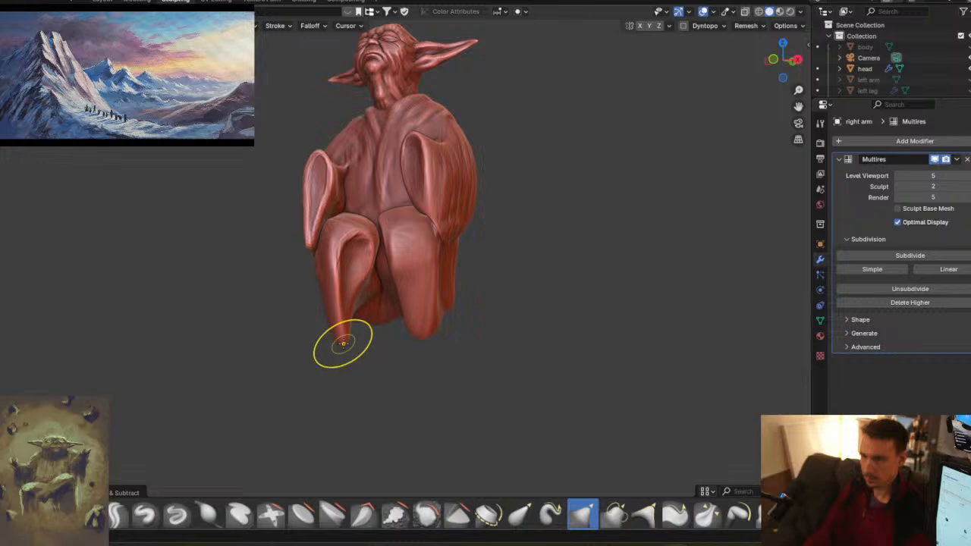
{"action": "middle_click_drag", "start_coordinate": [362, 357], "coordinate": [444, 351]}
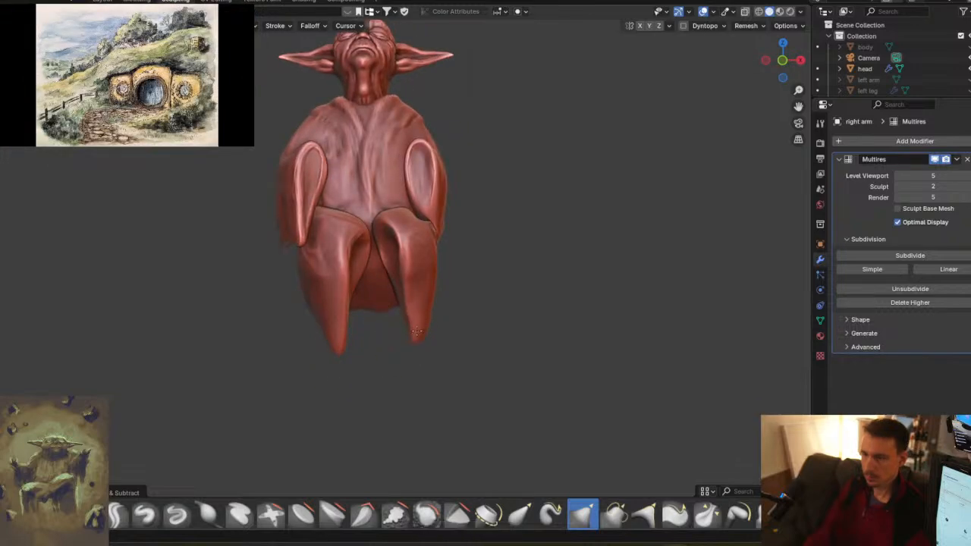
{"action": "mouse_move", "coordinate": [427, 308]}
{"action": "middle_mouse_down"}
{"action": "mouse_move", "coordinate": [457, 276]}
{"action": "mouse_move", "coordinate": [292, 294]}
{"action": "mouse_move", "coordinate": [308, 282]}
{"action": "mouse_move", "coordinate": [302, 271]}
{"action": "mouse_move", "coordinate": [227, 260]}
{"action": "mouse_move", "coordinate": [399, 220]}
{"action": "mouse_move", "coordinate": [332, 210]}
{"action": "mouse_move", "coordinate": [409, 258]}
{"action": "mouse_move", "coordinate": [329, 258]}
{"action": "mouse_move", "coordinate": [270, 238]}
{"action": "mouse_move", "coordinate": [311, 277]}
{"action": "middle_mouse_up"}
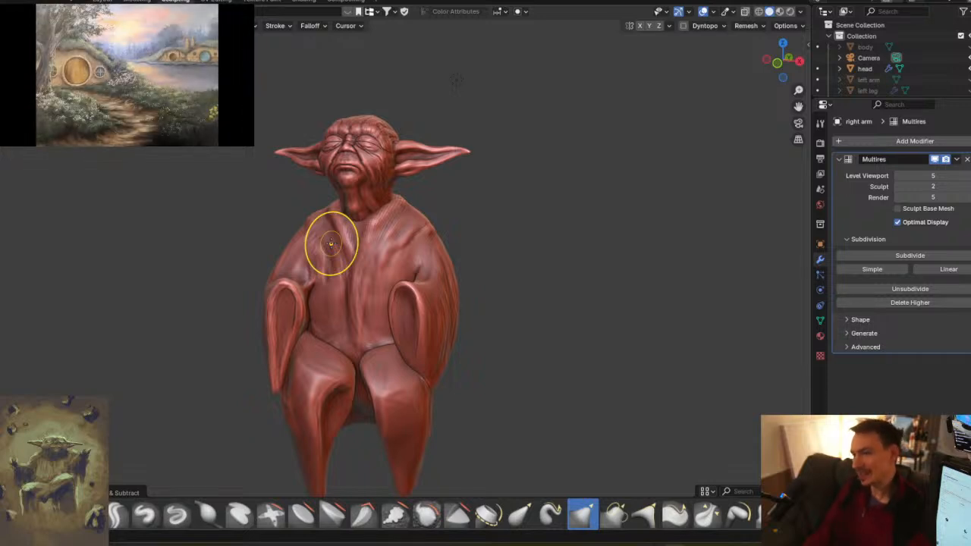
{"action": "mouse_move", "coordinate": [364, 289]}
{"action": "middle_mouse_down"}
{"action": "mouse_move", "coordinate": [364, 303]}
{"action": "mouse_move", "coordinate": [402, 305]}
{"action": "mouse_move", "coordinate": [358, 245]}
{"action": "middle_mouse_up"}
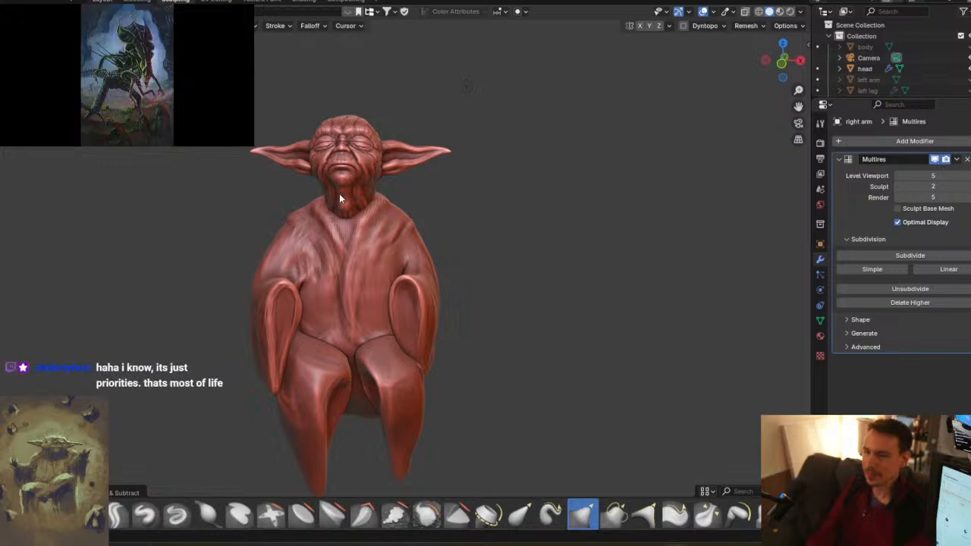
- Try rotating the head object about the Z and X axes in object mode
{"action": "left_click", "coordinate": [103, 1]}
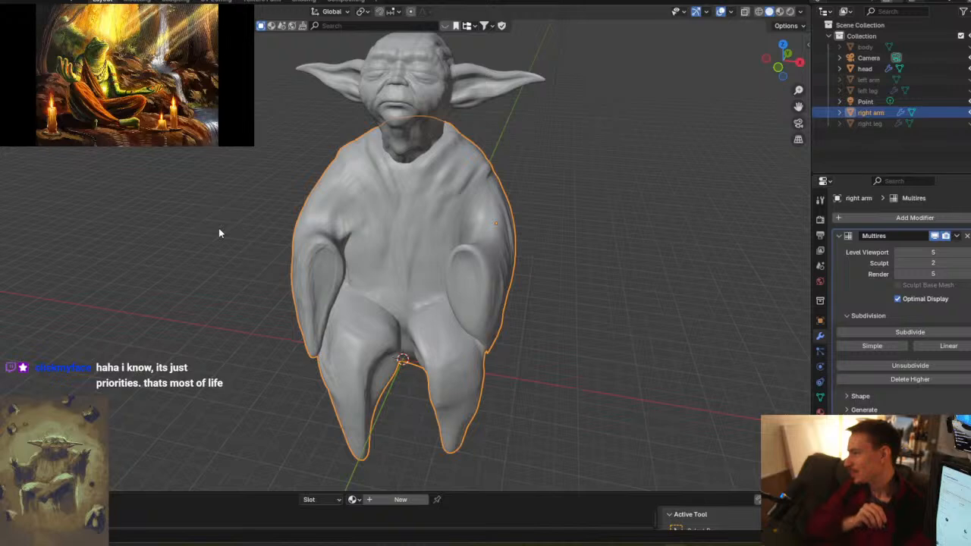
{"action": "middle_click_drag", "start_coordinate": [363, 218], "coordinate": [417, 241]}
{"action": "left_click", "coordinate": [422, 233]}
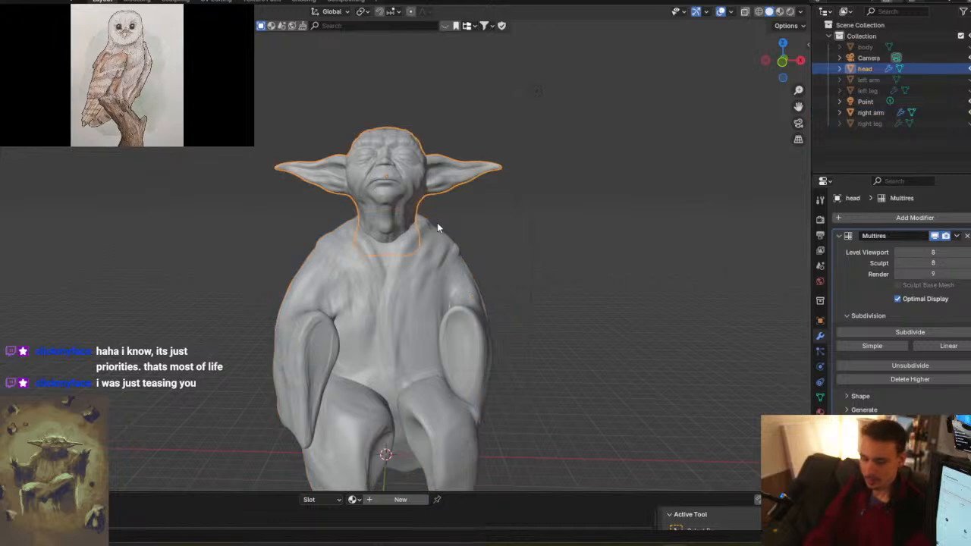
{"action": "key", "text": "r"}
{"action": "key", "text": "z"}
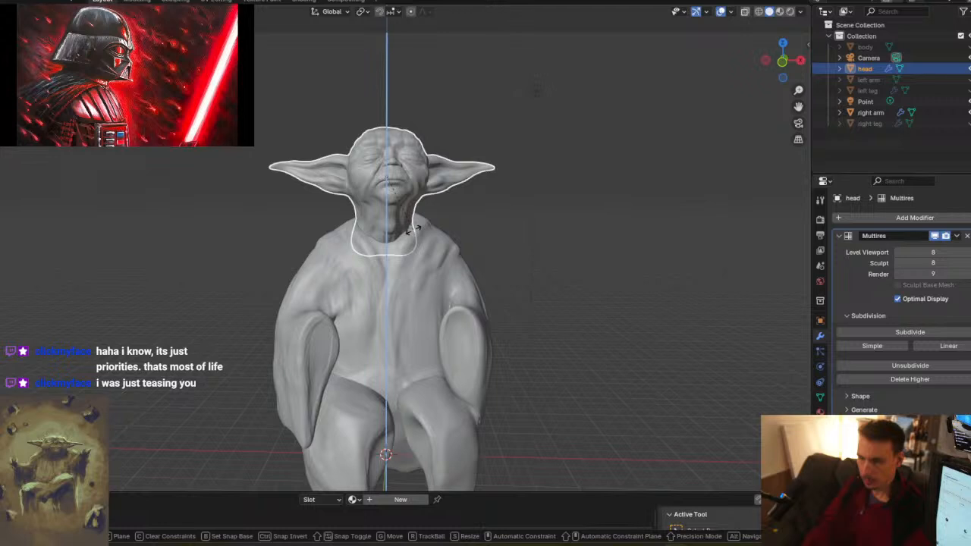
{"action": "left_click", "coordinate": [417, 229]}
{"action": "key", "text": "r"}
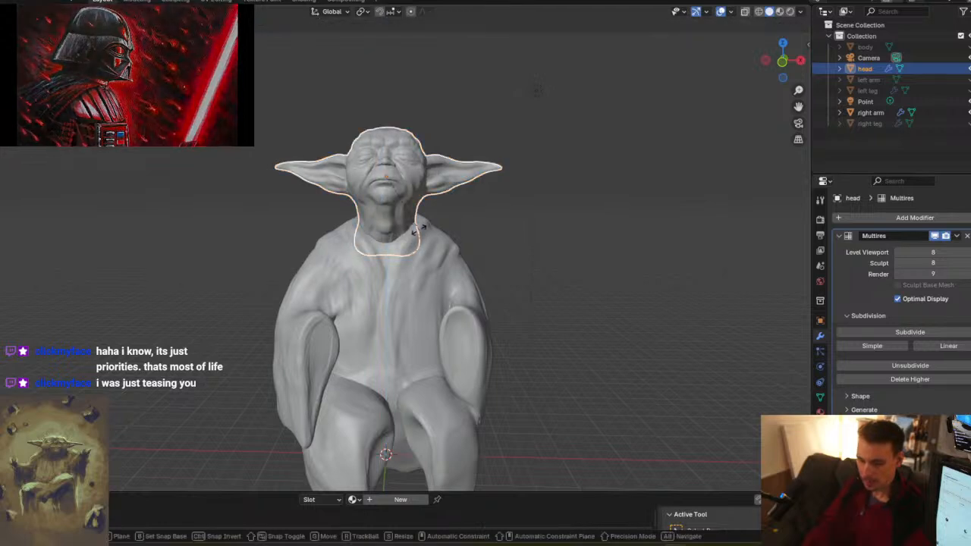
{"action": "key", "text": "x"}
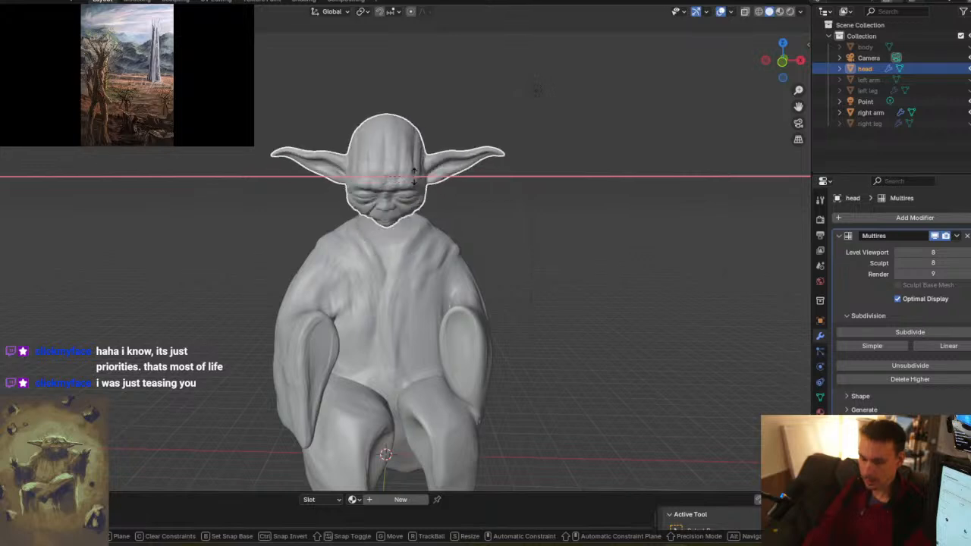
{"action": "key", "text": "r"}
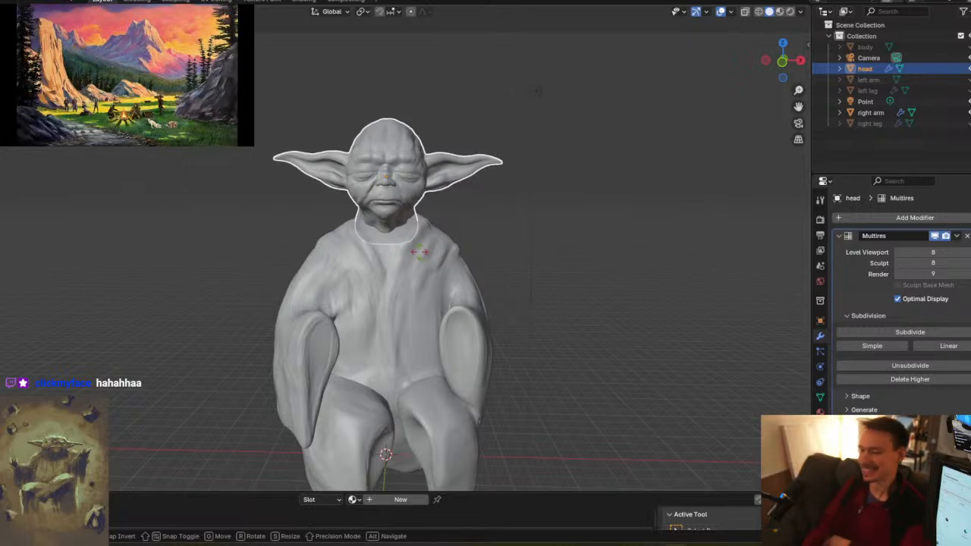
{"action": "left_click", "coordinate": [425, 258]}
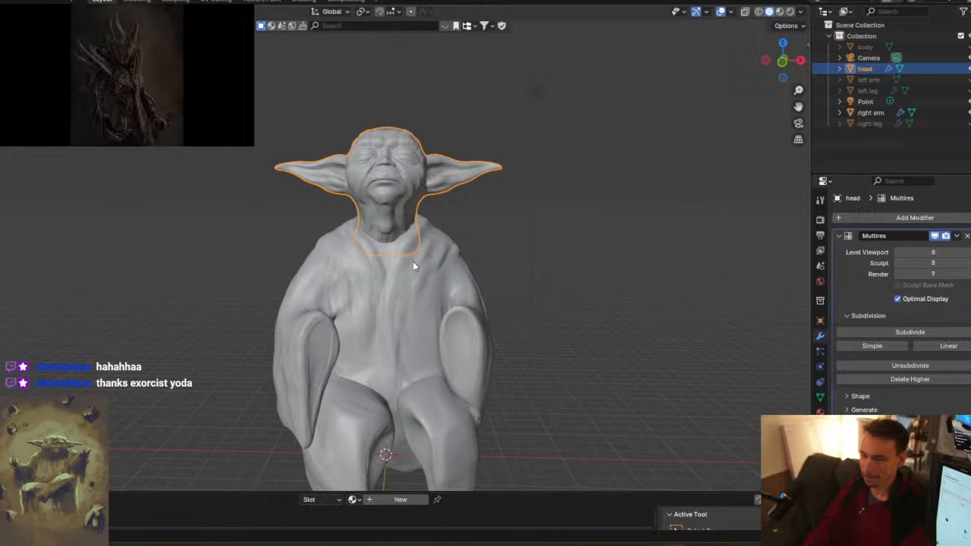
{"action": "key", "text": "r"}
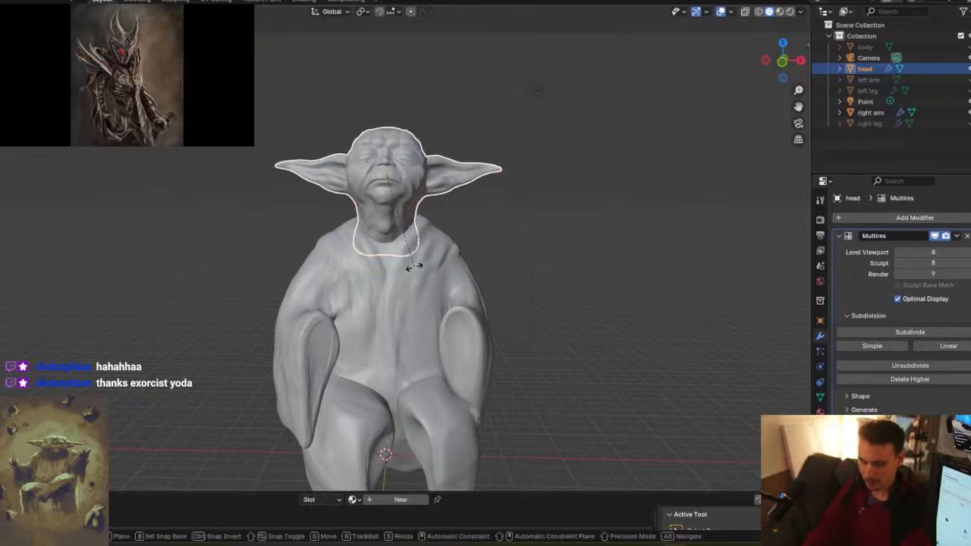
{"action": "key", "text": "x"}
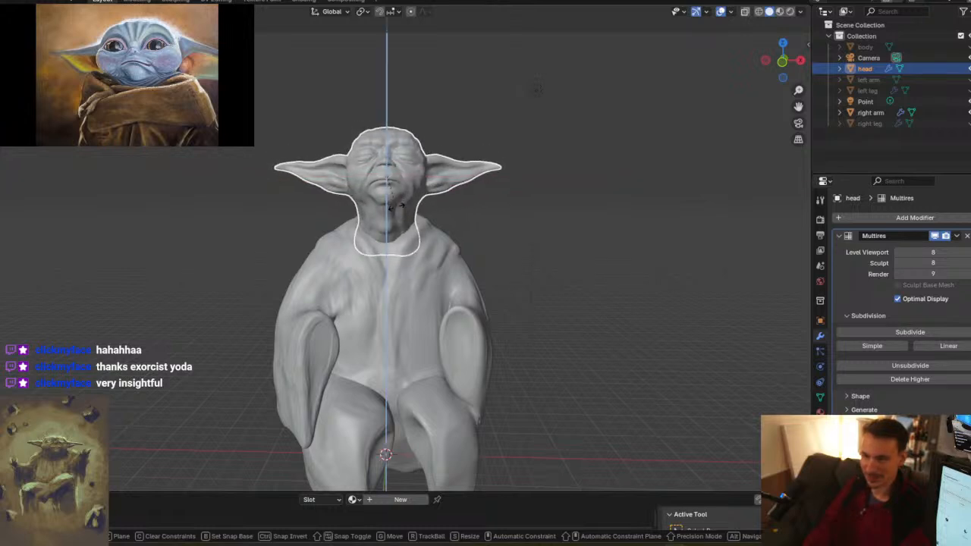
{"action": "left_click", "coordinate": [401, 217]}
- Deselect the head and add a cube mesh at the 3D cursor near the figure's base
{"action": "mouse_move", "coordinate": [427, 209]}
{"action": "middle_mouse_down"}
{"action": "mouse_move", "coordinate": [441, 222]}
{"action": "mouse_move", "coordinate": [419, 239]}
{"action": "mouse_move", "coordinate": [447, 232]}
{"action": "mouse_move", "coordinate": [442, 240]}
{"action": "mouse_move", "coordinate": [437, 220]}
{"action": "middle_mouse_up"}
{"action": "mouse_move", "coordinate": [431, 257]}
{"action": "middle_mouse_down"}
{"action": "mouse_move", "coordinate": [451, 275]}
{"action": "mouse_move", "coordinate": [414, 206]}
{"action": "mouse_move", "coordinate": [447, 237]}
{"action": "mouse_move", "coordinate": [455, 227]}
{"action": "mouse_move", "coordinate": [442, 254]}
{"action": "mouse_move", "coordinate": [412, 254]}
{"action": "middle_mouse_up"}
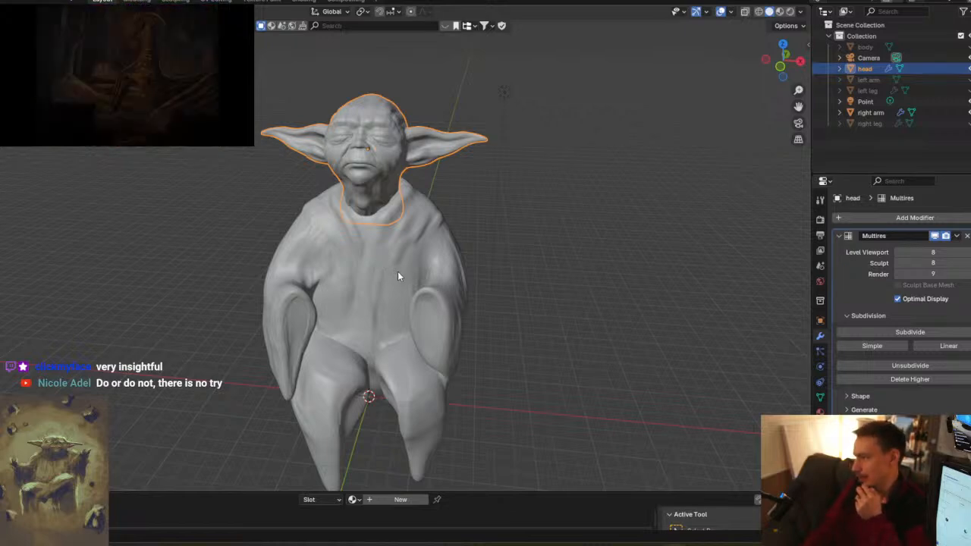
{"action": "middle_click_drag", "start_coordinate": [536, 239], "coordinate": [503, 286]}
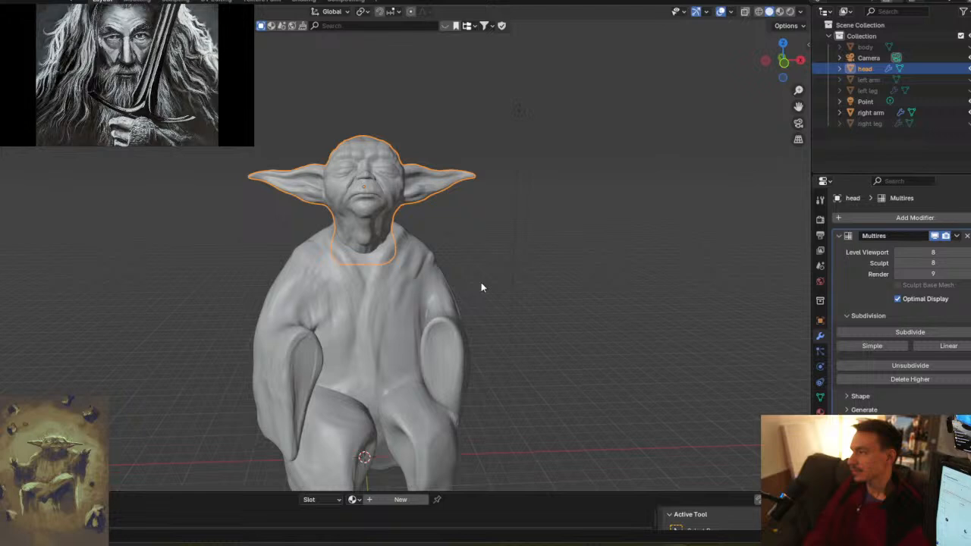
{"action": "middle_click_drag", "start_coordinate": [471, 283], "coordinate": [497, 241]}
{"action": "key", "text": "alt+a"}
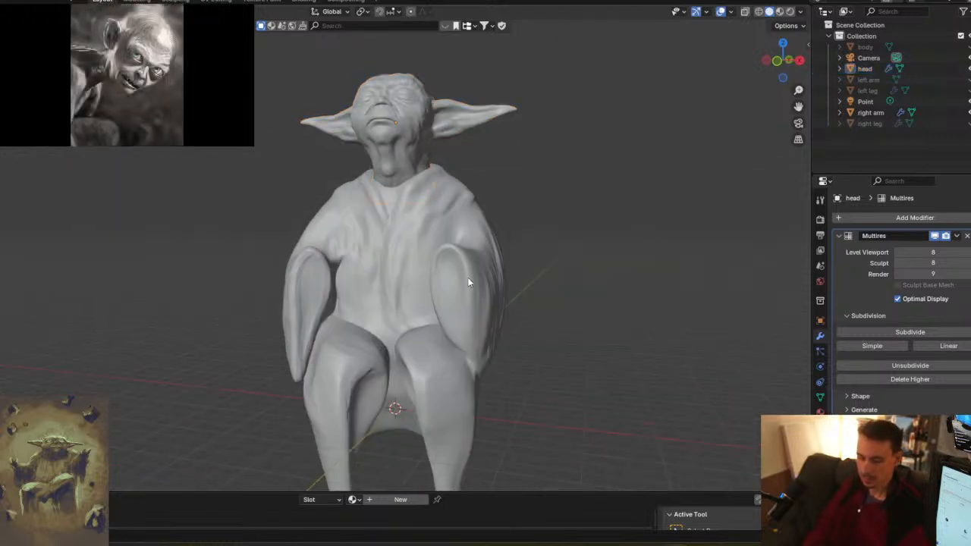
{"action": "key", "text": "shift+a"}
{"action": "mouse_move", "coordinate": [471, 279]}
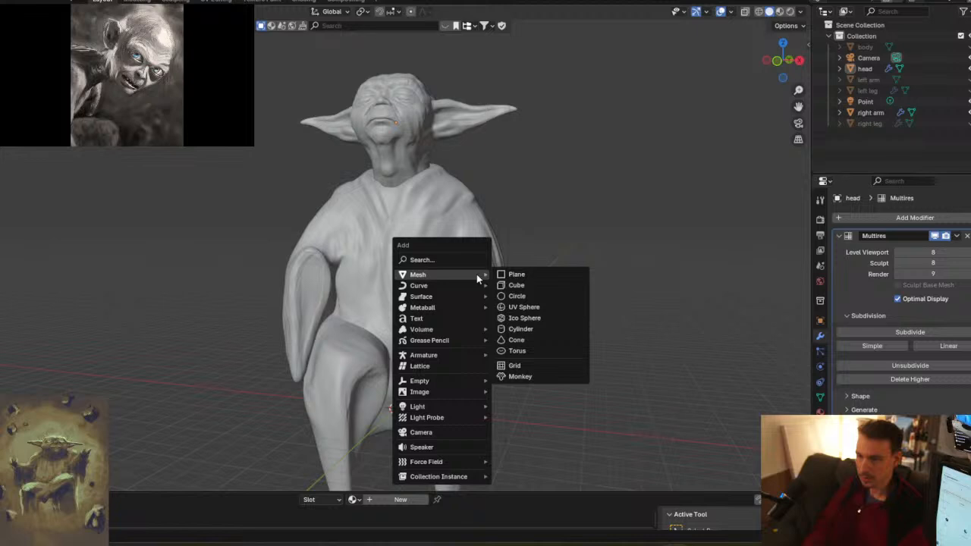
{"action": "left_click", "coordinate": [539, 286]}
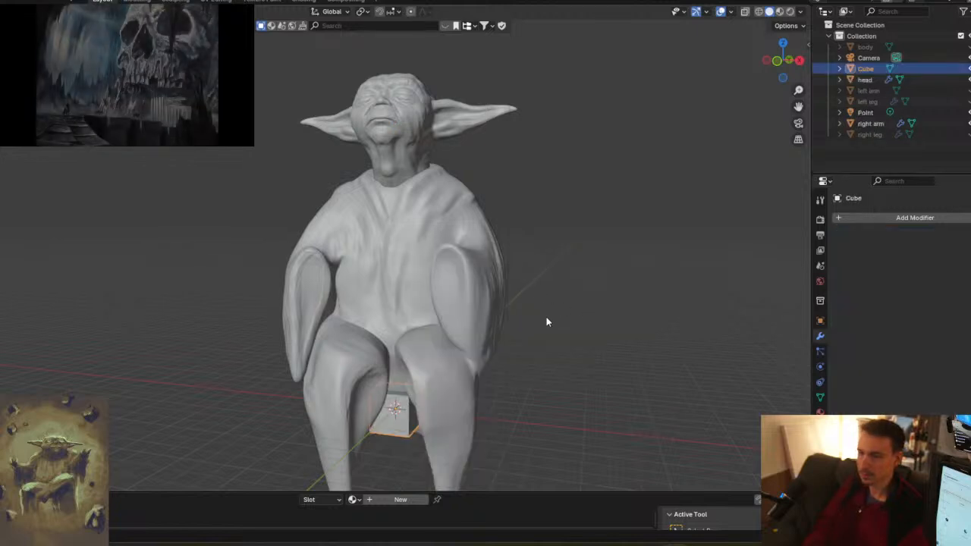
- Move the cube up and forward to the opening of the figure's left sleeve as the start of a hand
{"action": "middle_click_drag", "start_coordinate": [512, 340], "coordinate": [641, 273]}
{"action": "key", "text": "g"}
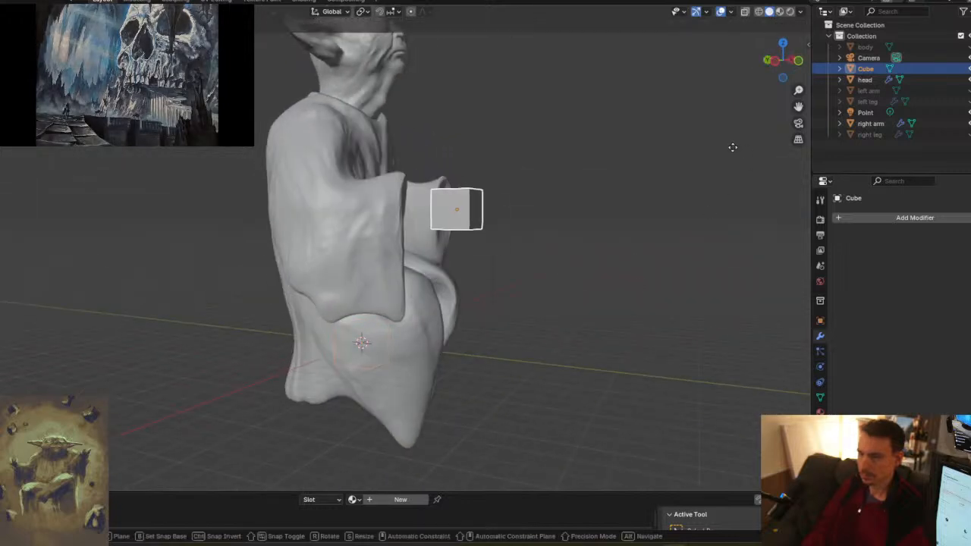
{"action": "left_click", "coordinate": [725, 159]}
- Render the seated figure with the cube through the scene camera to check the composition
{"action": "middle_click_drag", "start_coordinate": [737, 189], "coordinate": [618, 271]}
{"action": "key", "text": "KP_0"}
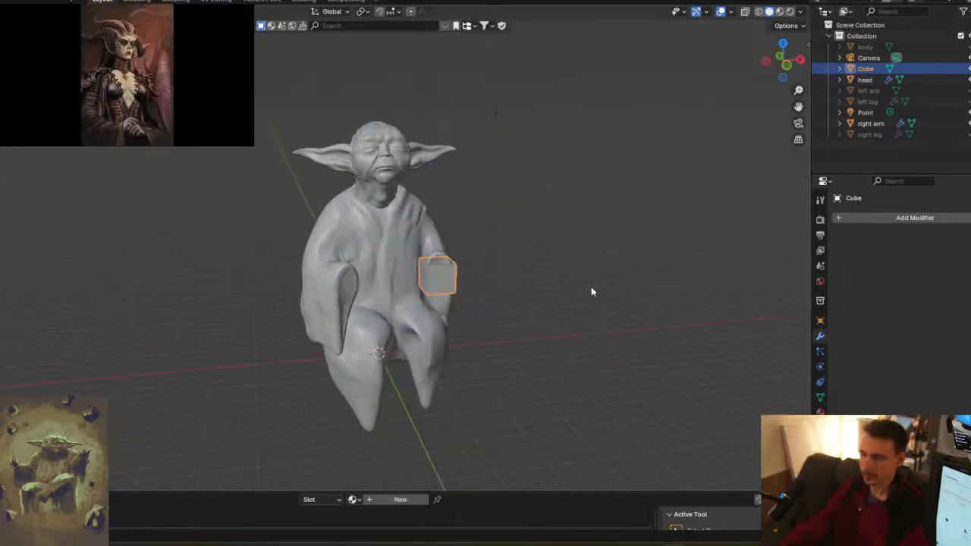
{"action": "key", "text": "F12"}
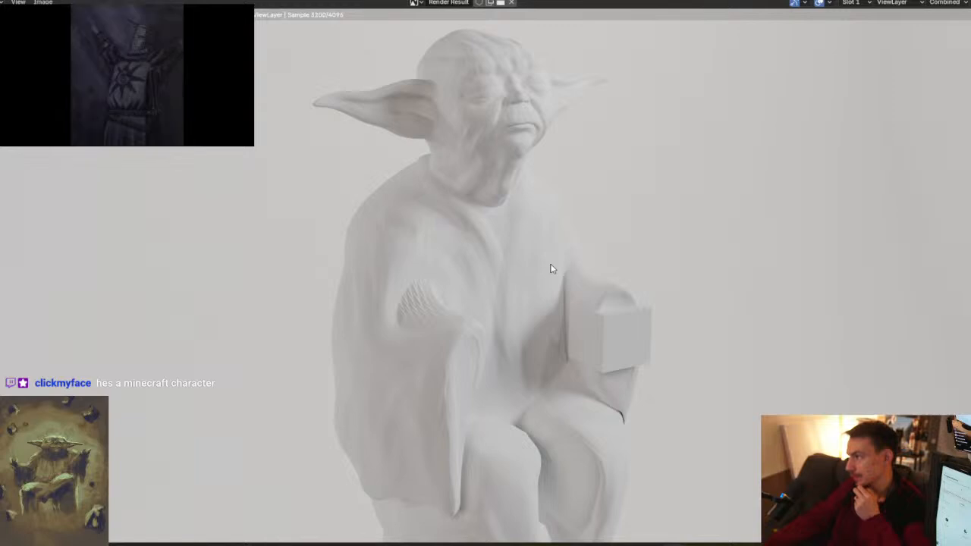
{"action": "key", "text": "Escape"}
- Add a Multires modifier to the cube and subdivide it to level 6
{"action": "left_click", "coordinate": [436, 267]}
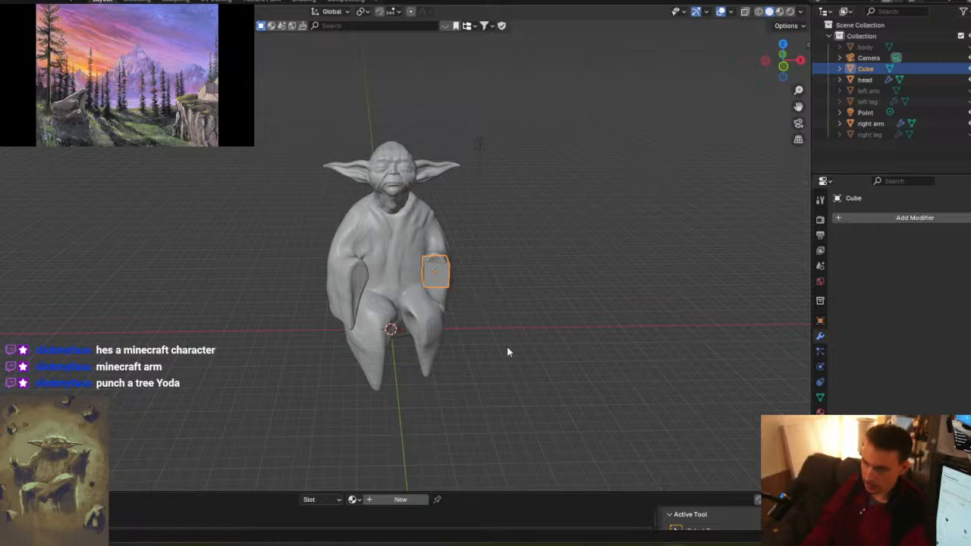
{"action": "middle_click_drag", "start_coordinate": [514, 266], "coordinate": [562, 228]}
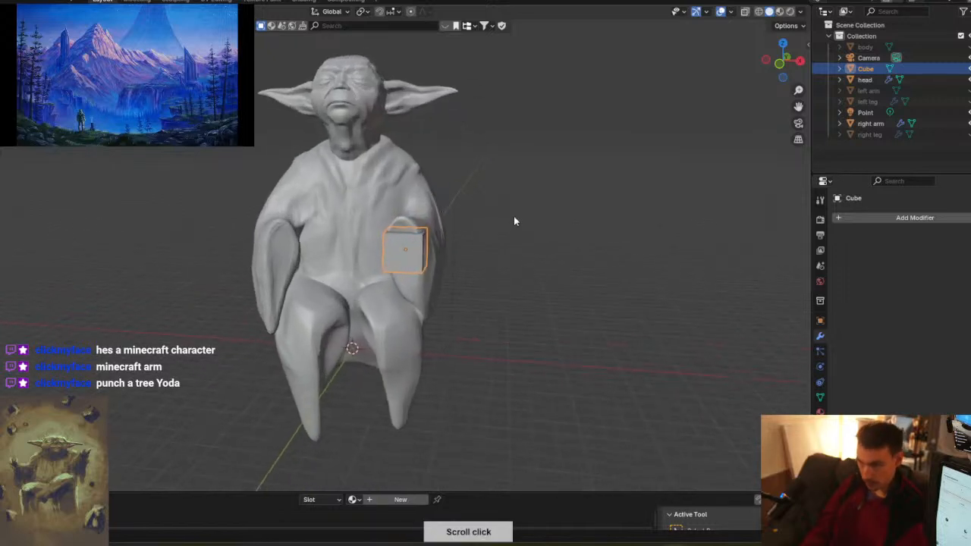
{"action": "left_click", "coordinate": [853, 218]}
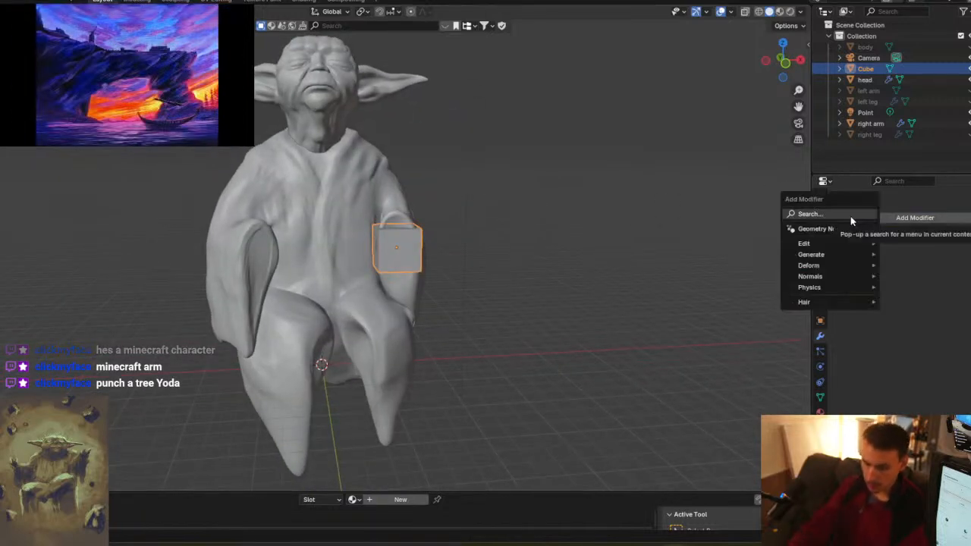
{"action": "left_click", "coordinate": [851, 217]}
{"action": "type", "text": "MULTI"}
{"action": "key", "text": "Return"}
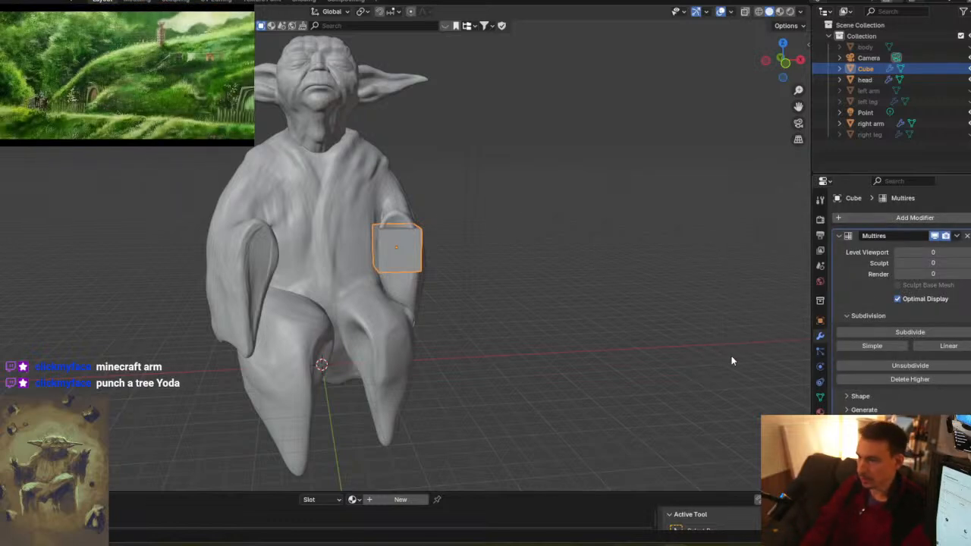
{"action": "left_click", "coordinate": [894, 333]}
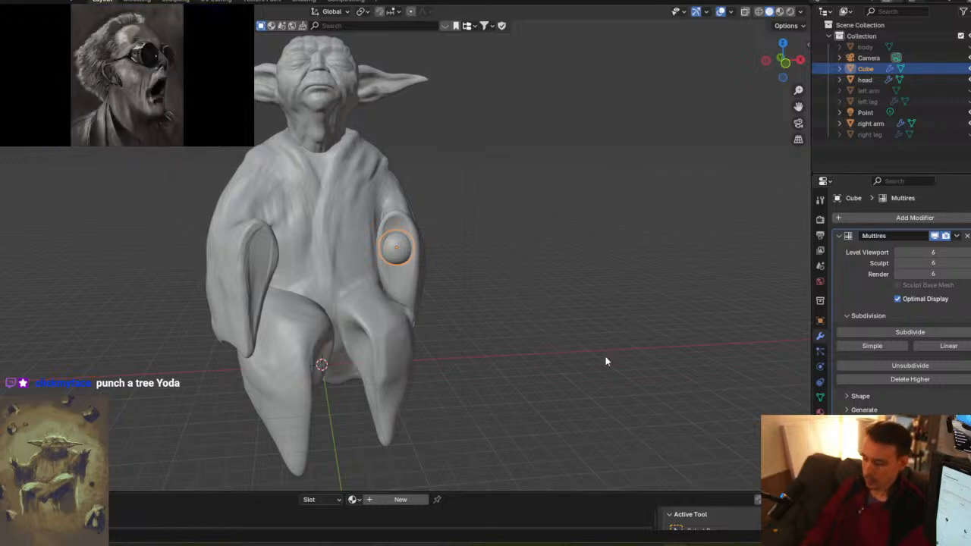
- Switch the cube to sculpting and rename it "hand"
{"action": "left_click", "coordinate": [185, 2]}
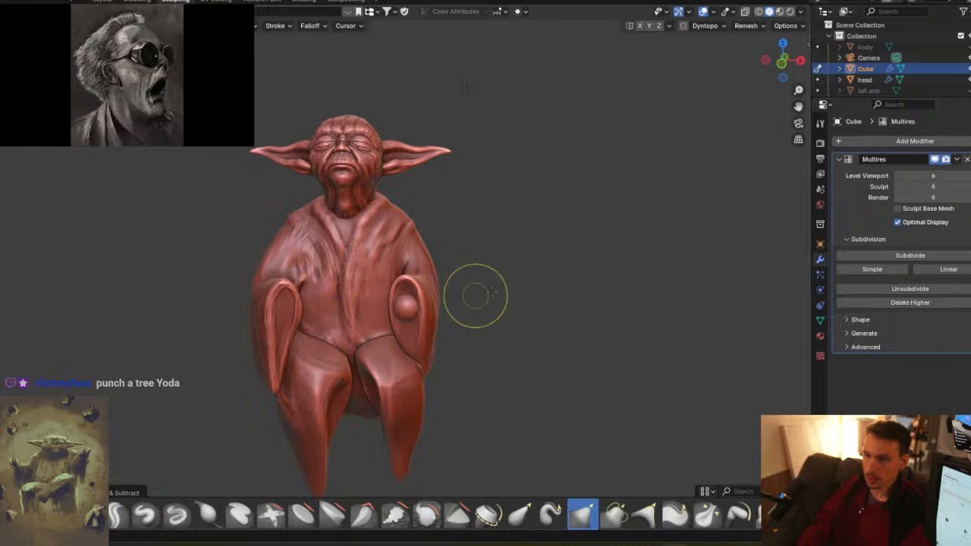
{"action": "middle_click_drag", "start_coordinate": [582, 261], "coordinate": [570, 302]}
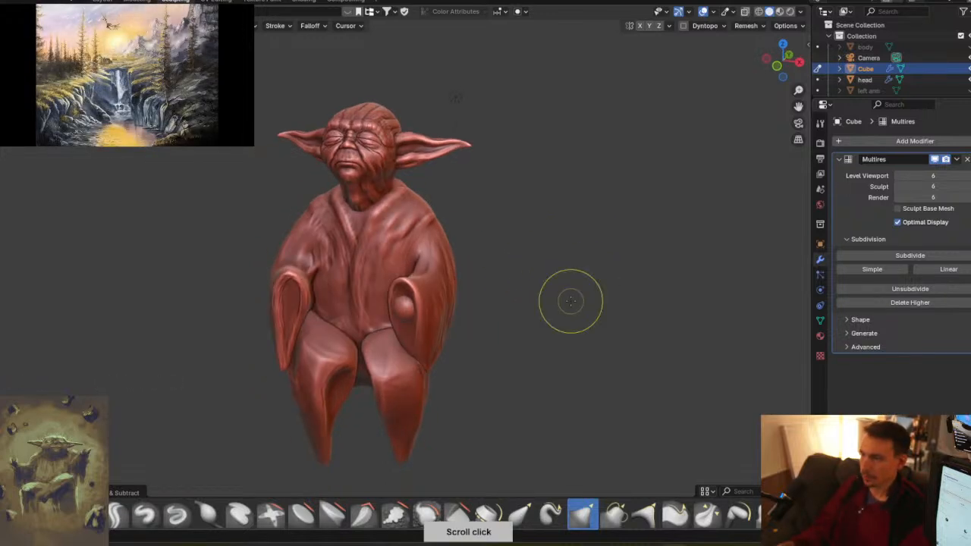
{"action": "double_click", "coordinate": [862, 71]}
{"action": "type", "text": "hand"}
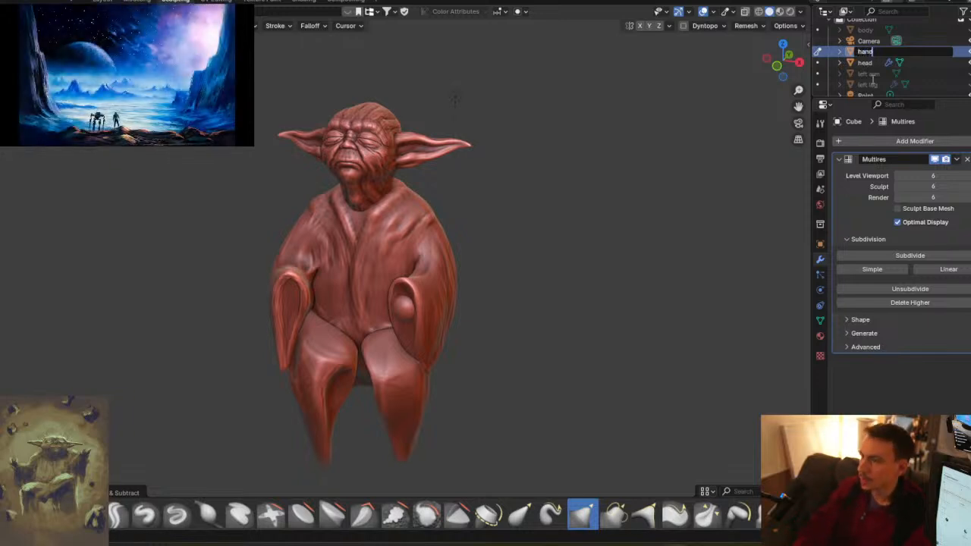
{"action": "key", "text": "Return"}
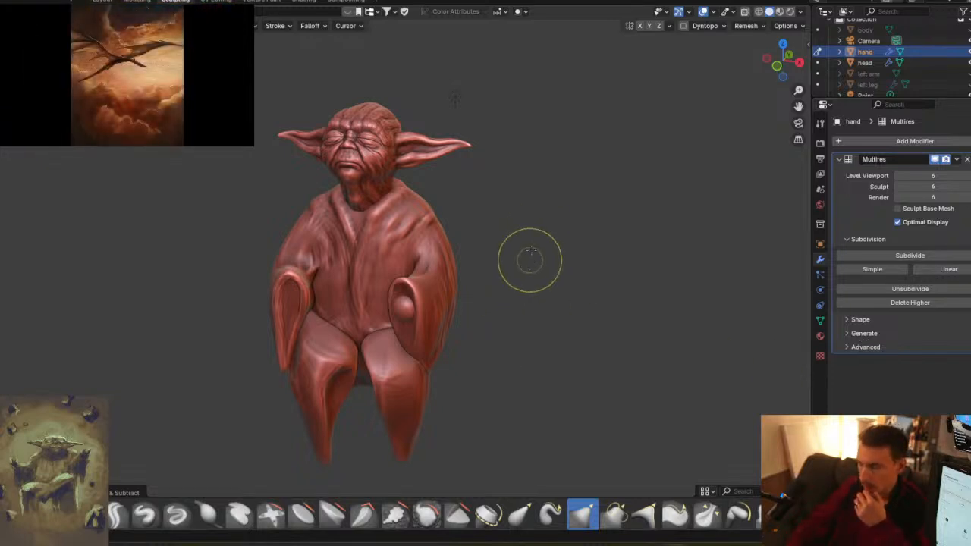
- Lower the hand's Multires sculpt level to 2 and stretch the ball into a flattened, elongated shape reaching out of the sleeve
{"action": "left_click", "coordinate": [896, 187]}
{"action": "left_click", "coordinate": [896, 187]}
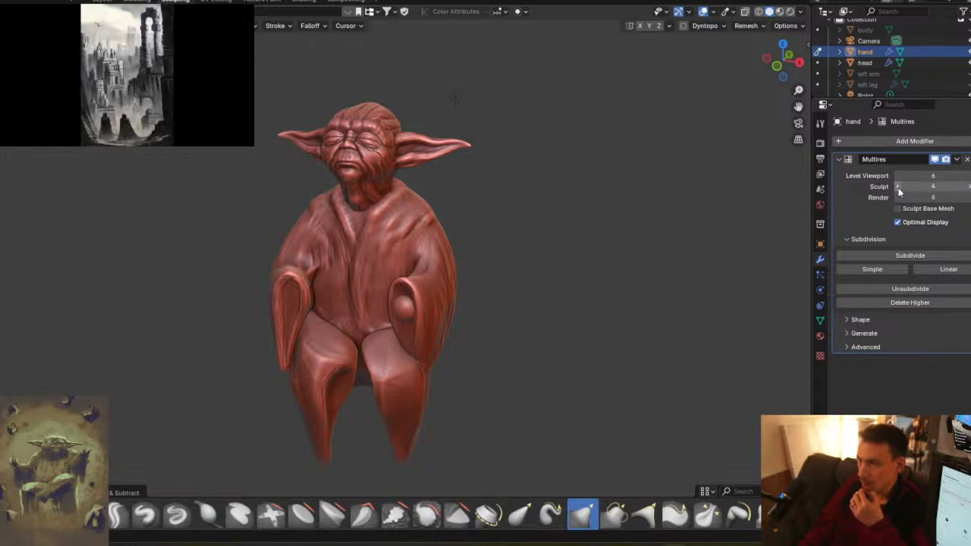
{"action": "left_click", "coordinate": [899, 188]}
{"action": "left_click", "coordinate": [898, 188]}
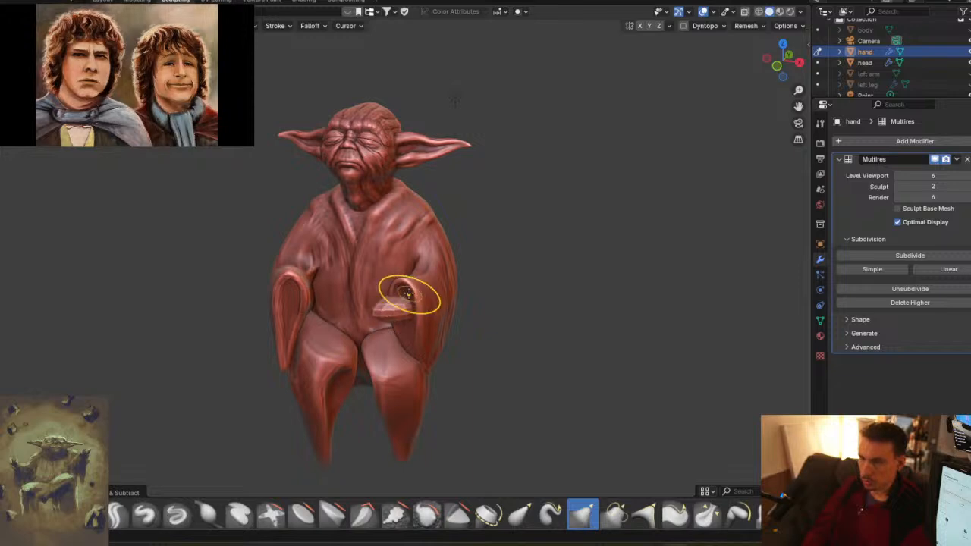
{"action": "mouse_move", "coordinate": [389, 299]}
{"action": "middle_mouse_down"}
{"action": "mouse_move", "coordinate": [422, 302]}
{"action": "mouse_move", "coordinate": [433, 317]}
{"action": "mouse_move", "coordinate": [400, 316]}
{"action": "mouse_move", "coordinate": [488, 286]}
{"action": "middle_mouse_up"}
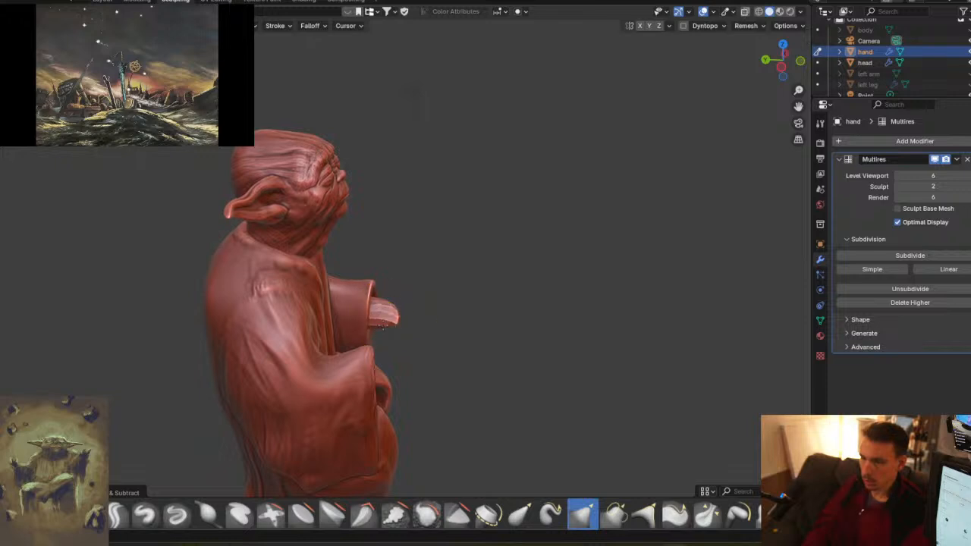
{"action": "middle_click_drag", "start_coordinate": [396, 342], "coordinate": [428, 325]}
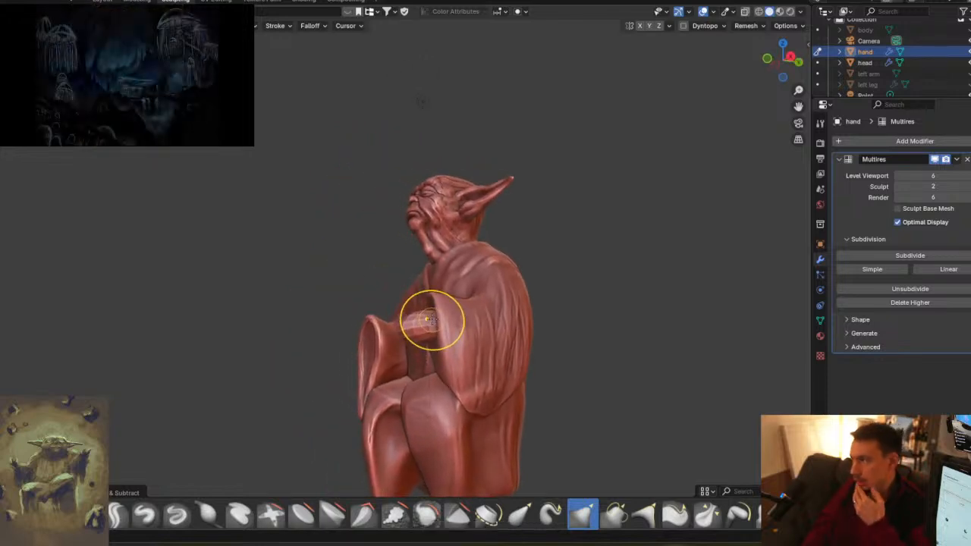
{"action": "middle_click_drag", "start_coordinate": [446, 328], "coordinate": [407, 380]}
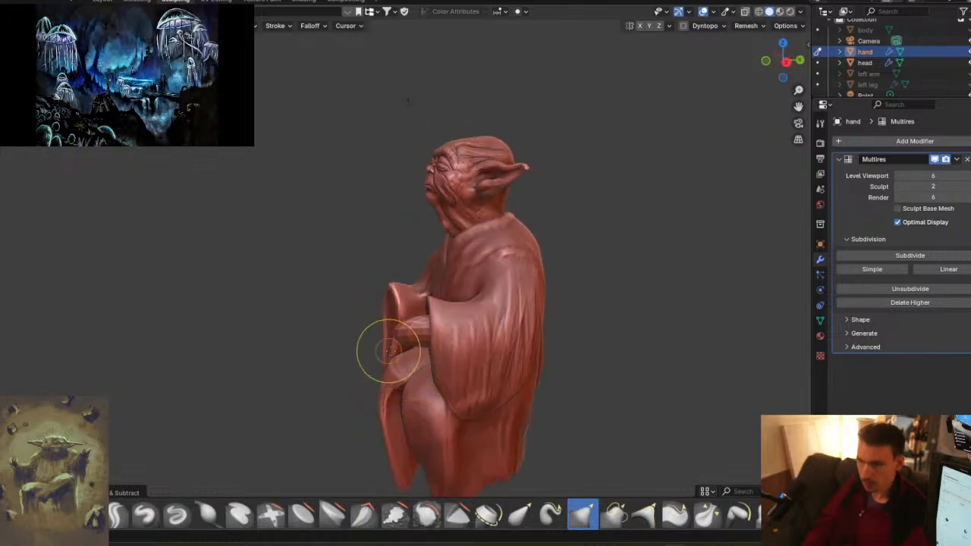
- Move the hand object out of the sleeve into the open space in front of the body
{"action": "left_click", "coordinate": [102, 1]}
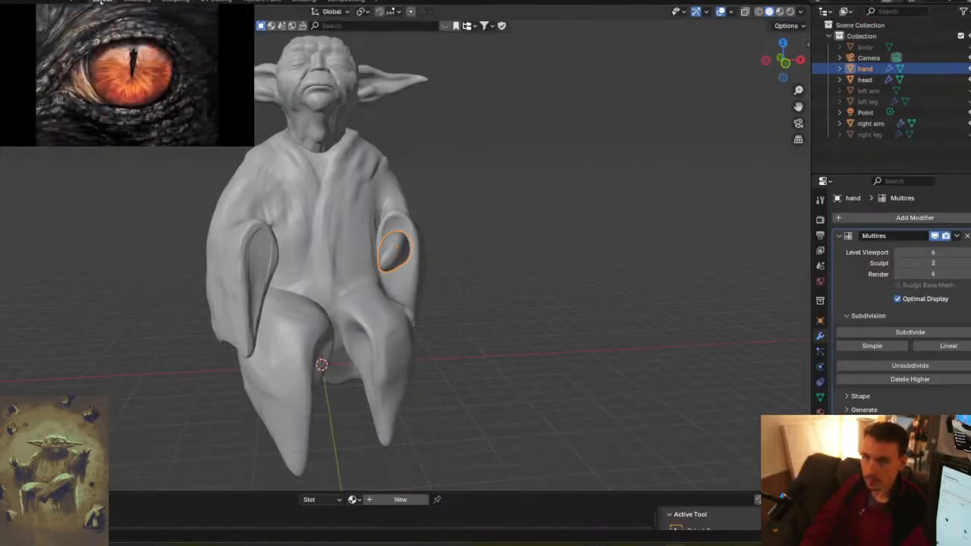
{"action": "mouse_move", "coordinate": [316, 303]}
{"action": "middle_mouse_down"}
{"action": "mouse_move", "coordinate": [429, 323]}
{"action": "mouse_move", "coordinate": [274, 290]}
{"action": "mouse_move", "coordinate": [313, 317]}
{"action": "mouse_move", "coordinate": [367, 320]}
{"action": "mouse_move", "coordinate": [362, 285]}
{"action": "middle_mouse_up"}
{"action": "key", "text": "g"}
{"action": "left_click", "coordinate": [179, 278]}
- Return the hand to sculpting and extend its wrist end toward the sleeve to lengthen the forearm
{"action": "left_click", "coordinate": [175, 1]}
{"action": "mouse_move", "coordinate": [410, 298]}
{"action": "middle_mouse_down"}
{"action": "mouse_move", "coordinate": [439, 289]}
{"action": "mouse_move", "coordinate": [418, 266]}
{"action": "mouse_move", "coordinate": [420, 289]}
{"action": "middle_mouse_up"}
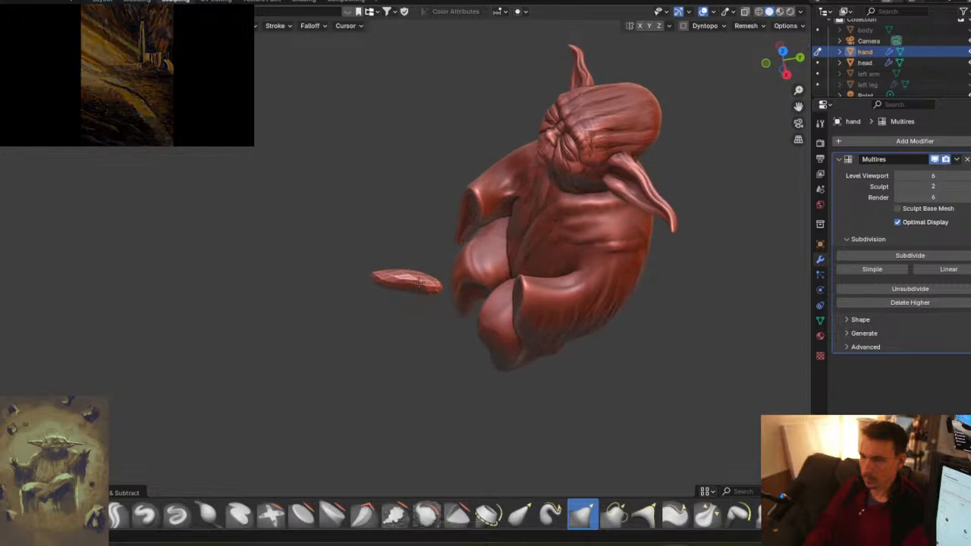
{"action": "middle_click_drag", "start_coordinate": [429, 292], "coordinate": [416, 260]}
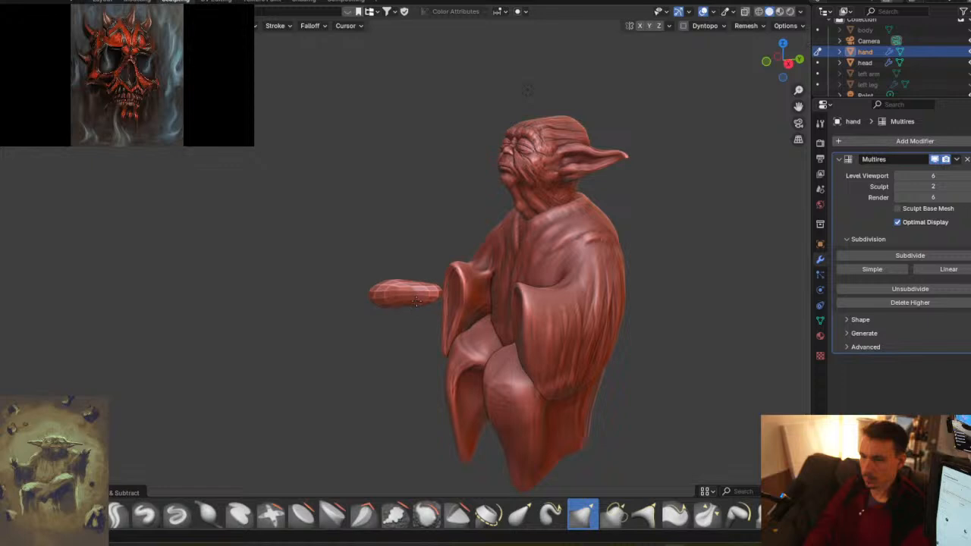
{"action": "middle_click_drag", "start_coordinate": [415, 303], "coordinate": [435, 227]}
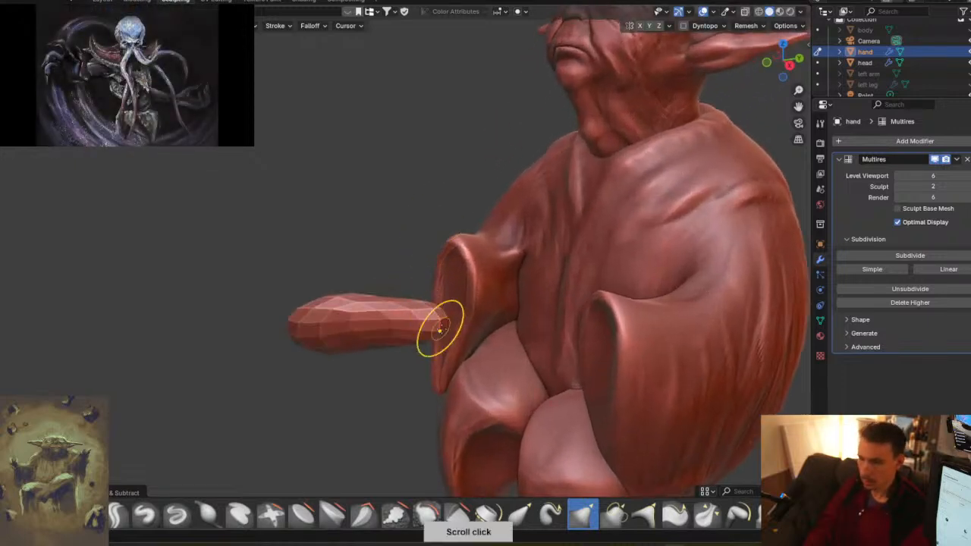
{"action": "middle_click_drag", "start_coordinate": [429, 338], "coordinate": [412, 342]}
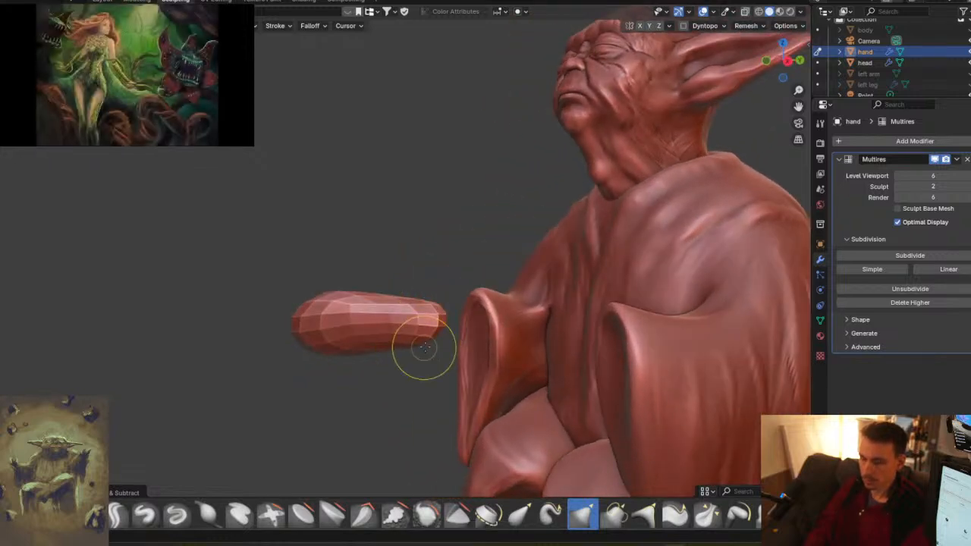
{"action": "key", "text": "f"}
{"action": "left_click", "coordinate": [427, 336]}
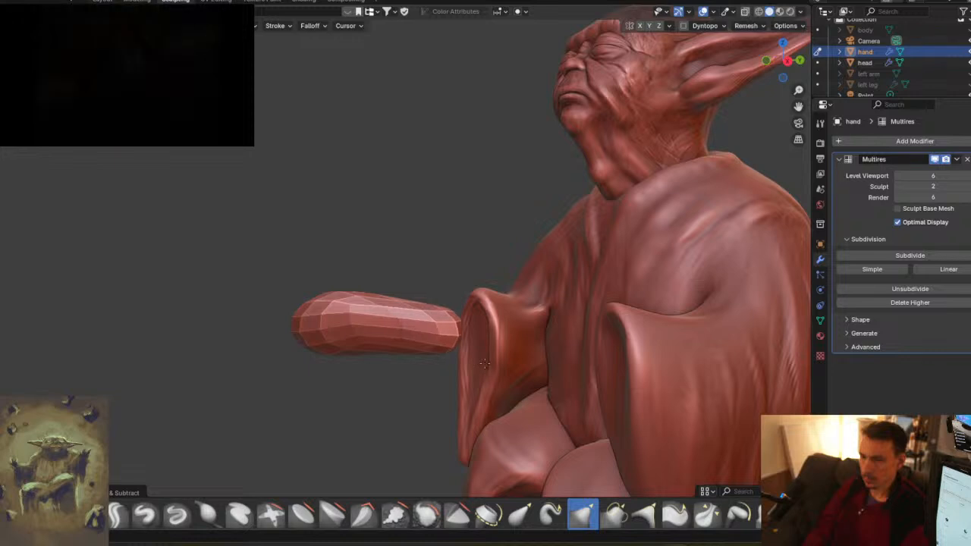
- Narrow the wrist and flare the far end of the hand into a broad palm with pulled-out corners
{"action": "left_click_drag", "start_coordinate": [348, 318], "coordinate": [387, 320]}
{"action": "middle_click_drag", "start_coordinate": [364, 322], "coordinate": [465, 323]}
{"action": "middle_click_drag", "start_coordinate": [330, 331], "coordinate": [459, 326]}
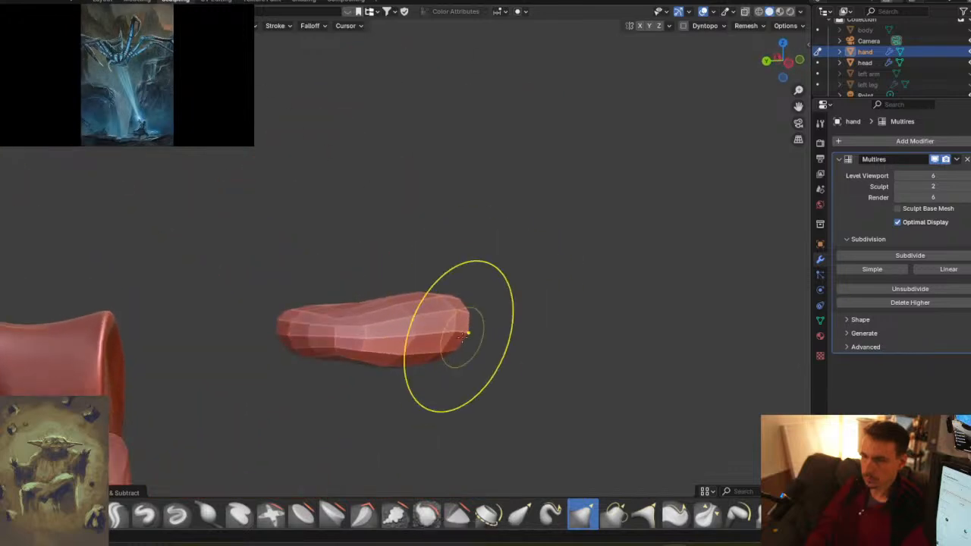
{"action": "left_click_drag", "start_coordinate": [486, 337], "coordinate": [498, 339]}
{"action": "left_click_drag", "start_coordinate": [437, 366], "coordinate": [465, 393]}
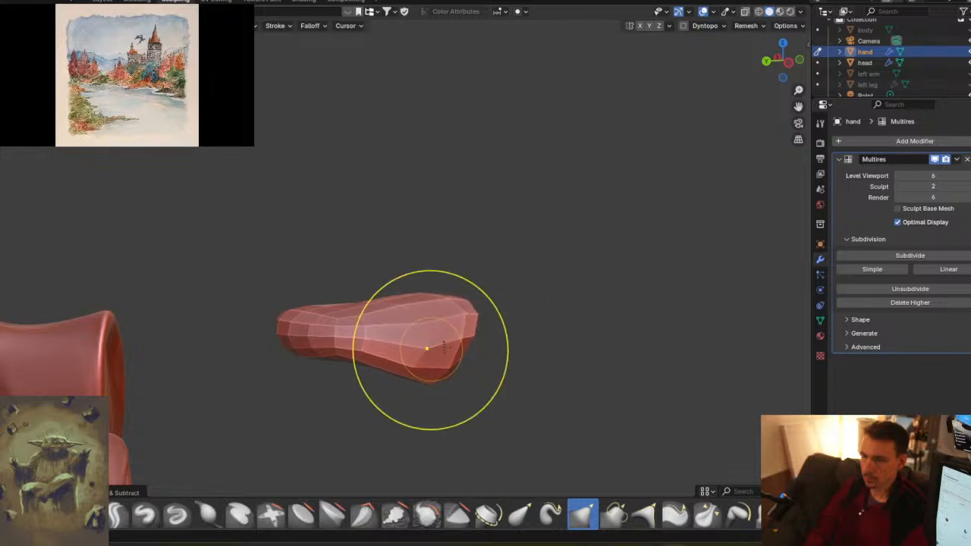
{"action": "left_click_drag", "start_coordinate": [474, 313], "coordinate": [411, 331]}
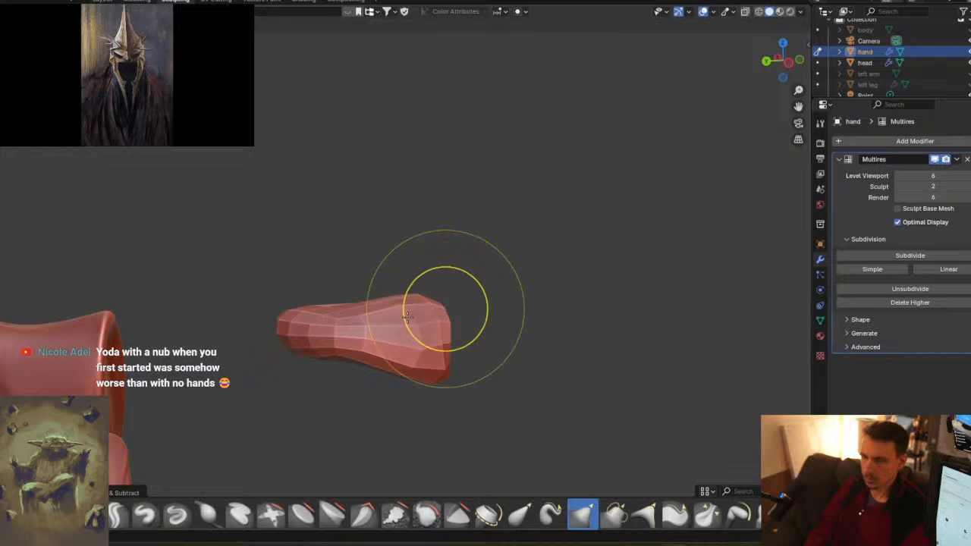
{"action": "left_click", "coordinate": [409, 317]}
{"action": "left_click_drag", "start_coordinate": [451, 304], "coordinate": [468, 294]}
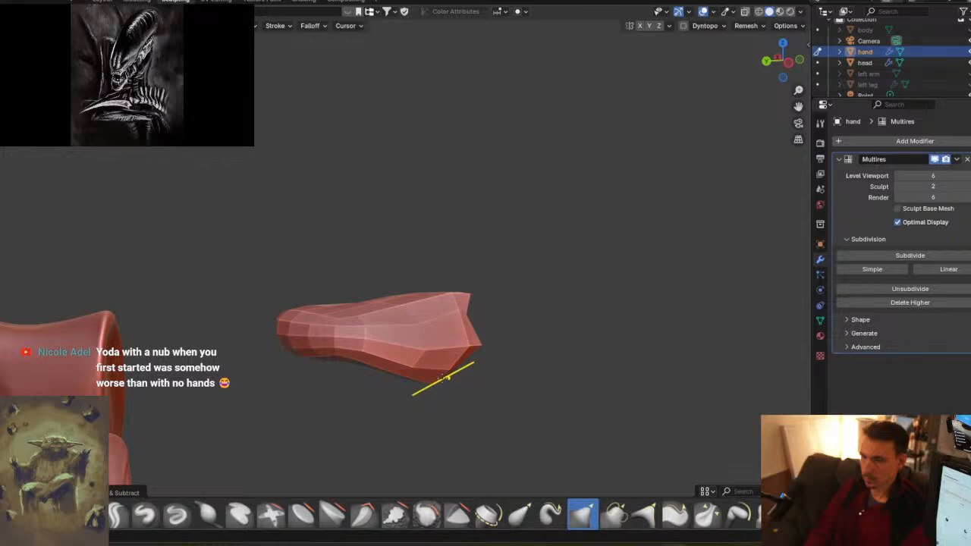
- Pull the palm's lower front corner outward and down into a short stub
{"action": "mouse_move", "coordinate": [474, 390]}
{"action": "middle_mouse_down"}
{"action": "mouse_move", "coordinate": [481, 372]}
{"action": "mouse_move", "coordinate": [373, 360]}
{"action": "mouse_move", "coordinate": [381, 352]}
{"action": "middle_mouse_up"}
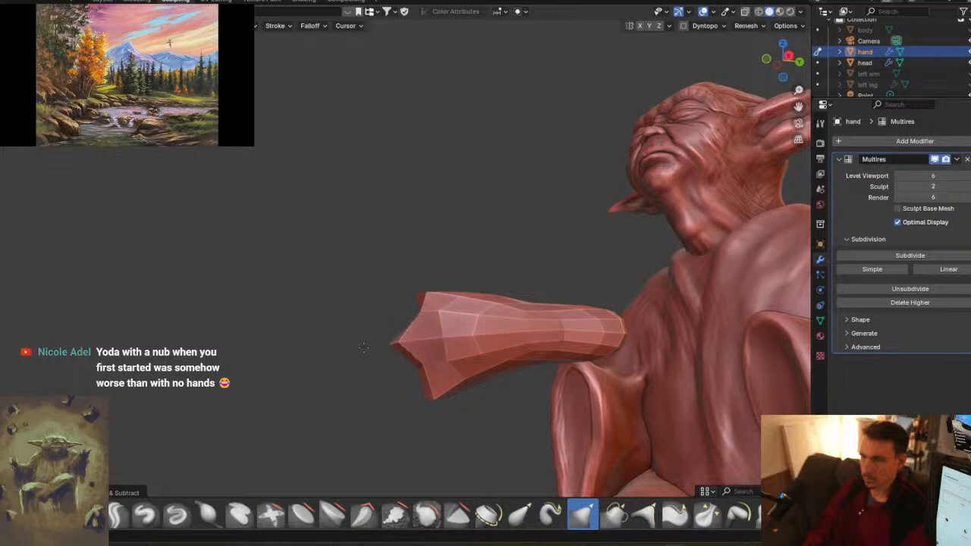
{"action": "middle_click_drag", "start_coordinate": [407, 308], "coordinate": [412, 321]}
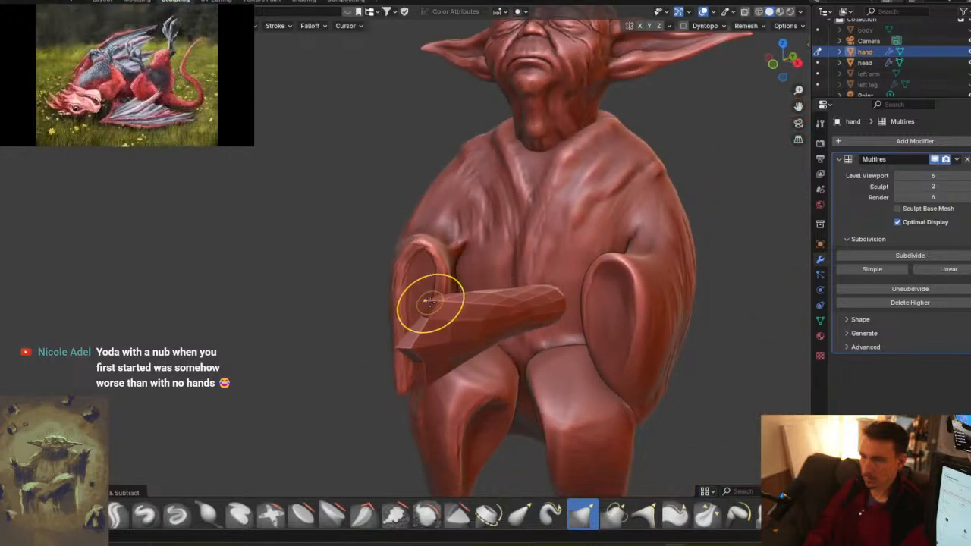
{"action": "middle_click_drag", "start_coordinate": [406, 296], "coordinate": [430, 405]}
{"action": "left_click_drag", "start_coordinate": [433, 412], "coordinate": [406, 429]}
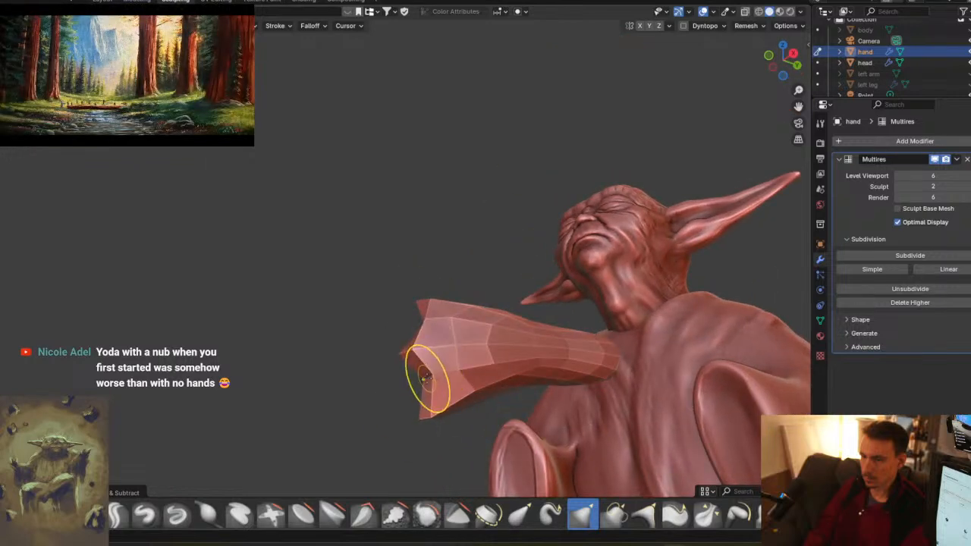
{"action": "middle_click_drag", "start_coordinate": [440, 370], "coordinate": [456, 368]}
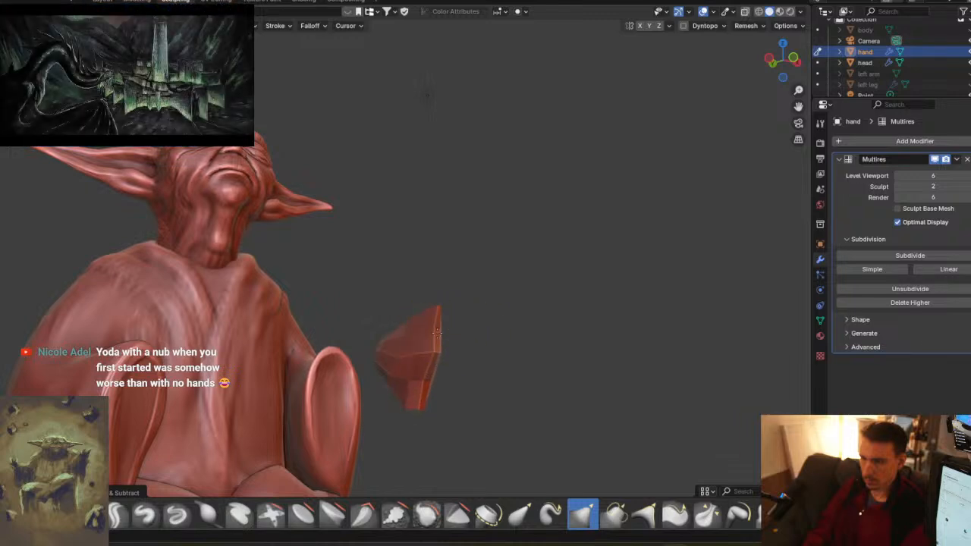
{"action": "middle_click_drag", "start_coordinate": [460, 327], "coordinate": [487, 325]}
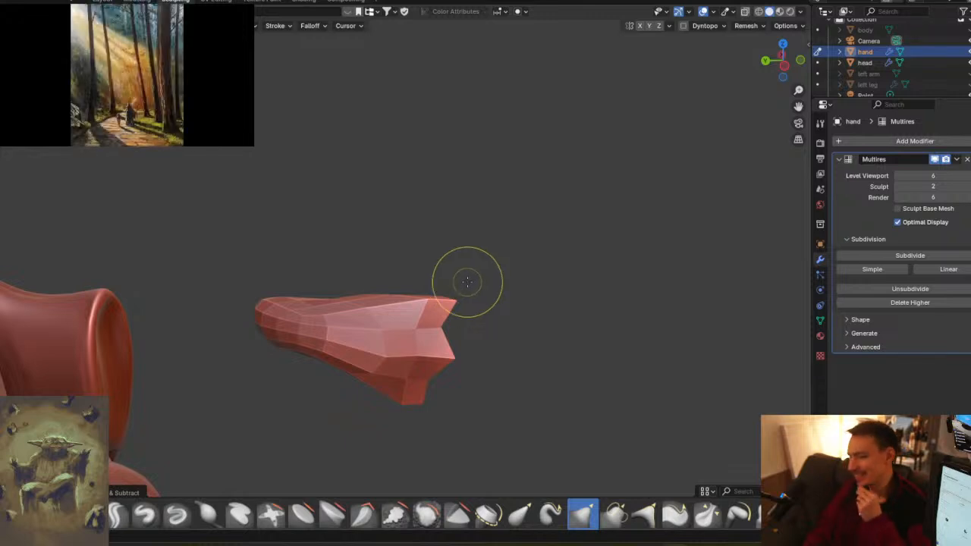
- Try to pull the palm's middle, upper and lower tips outward into three pointed finger stubs and bend them
{"action": "middle_click_drag", "start_coordinate": [525, 325], "coordinate": [460, 372]}
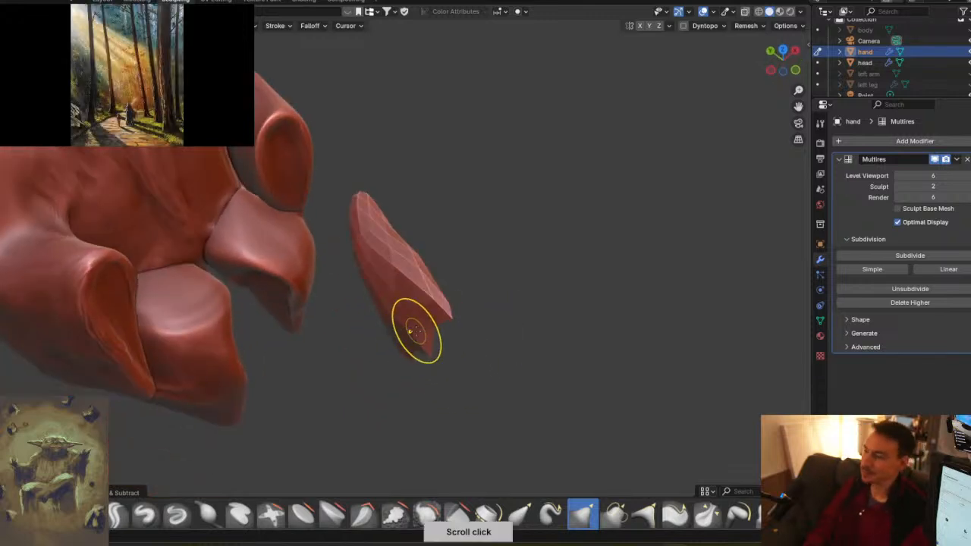
{"action": "middle_click_drag", "start_coordinate": [346, 325], "coordinate": [412, 318]}
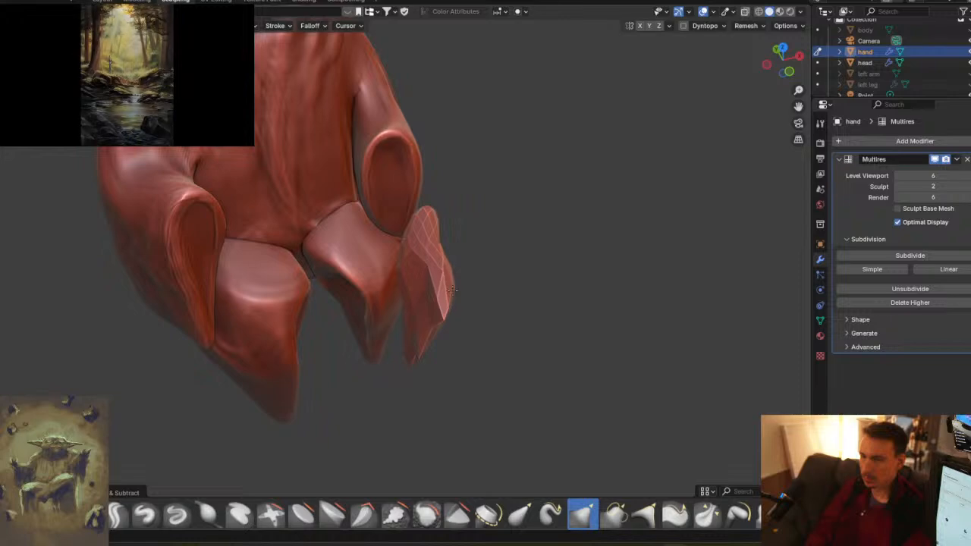
{"action": "mouse_move", "coordinate": [439, 291]}
{"action": "middle_mouse_down"}
{"action": "mouse_move", "coordinate": [499, 283]}
{"action": "mouse_move", "coordinate": [447, 191]}
{"action": "middle_mouse_up"}
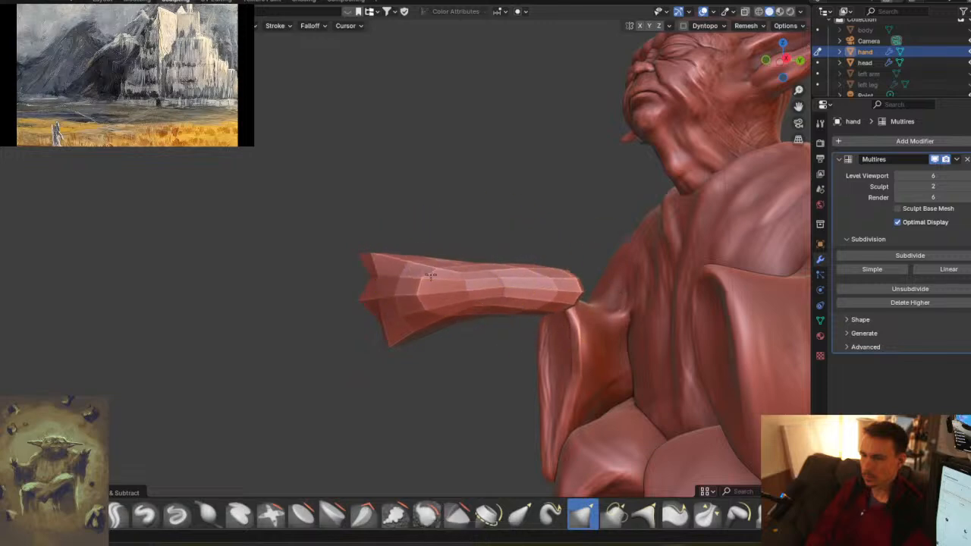
{"action": "mouse_move", "coordinate": [497, 279]}
{"action": "middle_mouse_down"}
{"action": "mouse_move", "coordinate": [440, 334]}
{"action": "mouse_move", "coordinate": [473, 340]}
{"action": "mouse_move", "coordinate": [452, 313]}
{"action": "middle_mouse_up"}
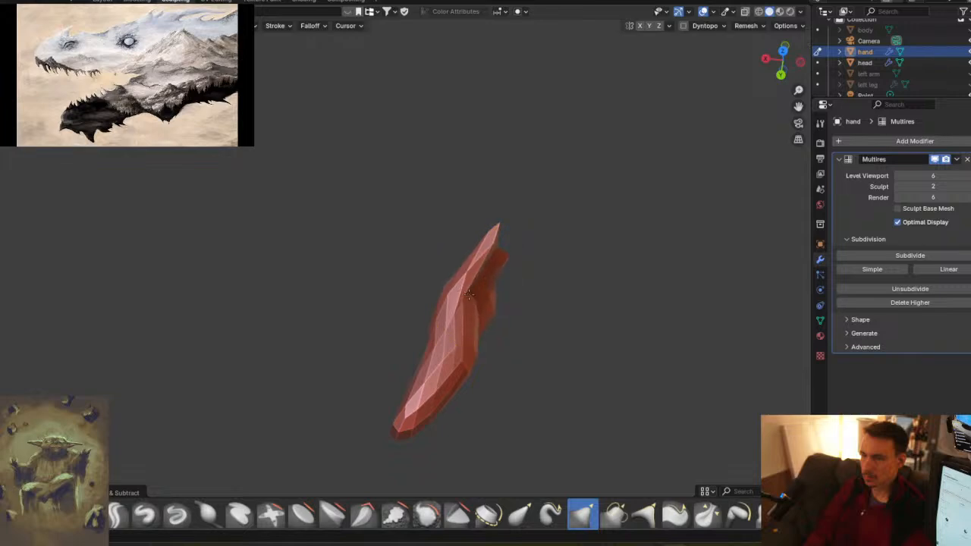
{"action": "mouse_move", "coordinate": [520, 308]}
{"action": "middle_mouse_down"}
{"action": "mouse_move", "coordinate": [487, 276]}
{"action": "mouse_move", "coordinate": [525, 307]}
{"action": "mouse_move", "coordinate": [500, 259]}
{"action": "middle_mouse_up"}
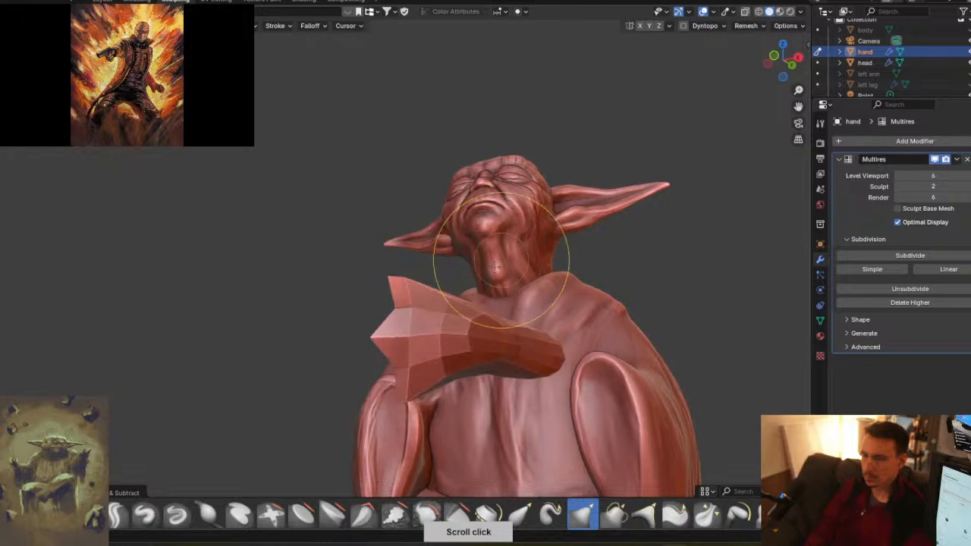
{"action": "left_click_drag", "start_coordinate": [308, 341], "coordinate": [304, 338]}
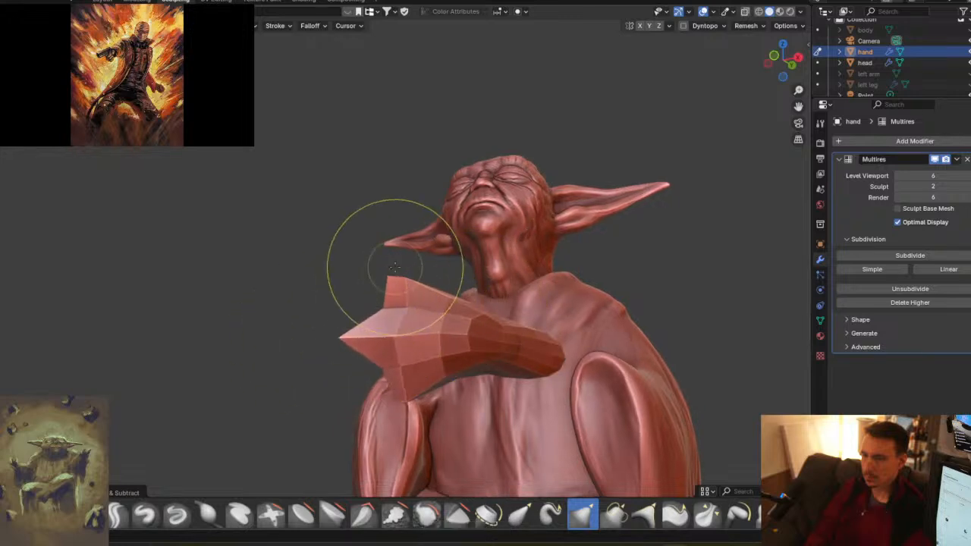
{"action": "left_click_drag", "start_coordinate": [387, 277], "coordinate": [351, 253]}
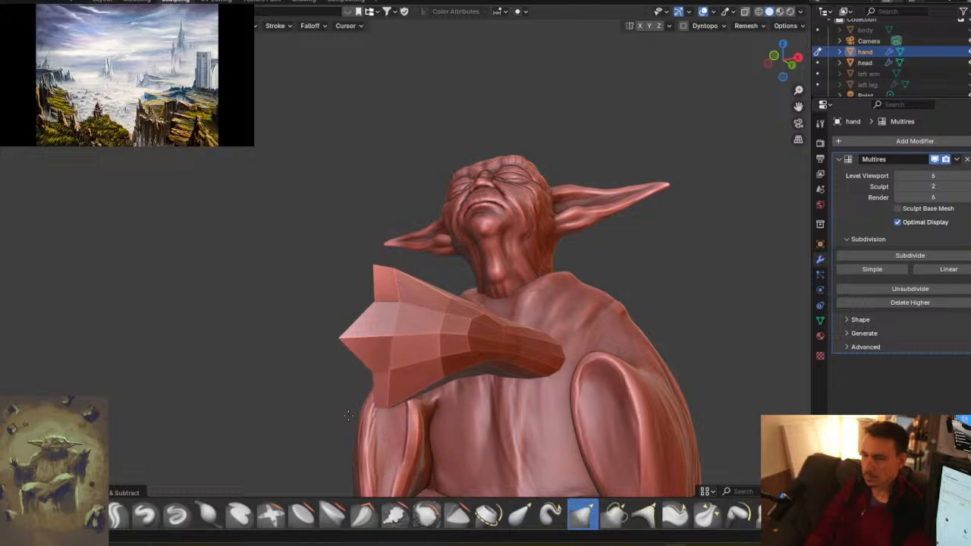
{"action": "middle_click_drag", "start_coordinate": [387, 408], "coordinate": [393, 405]}
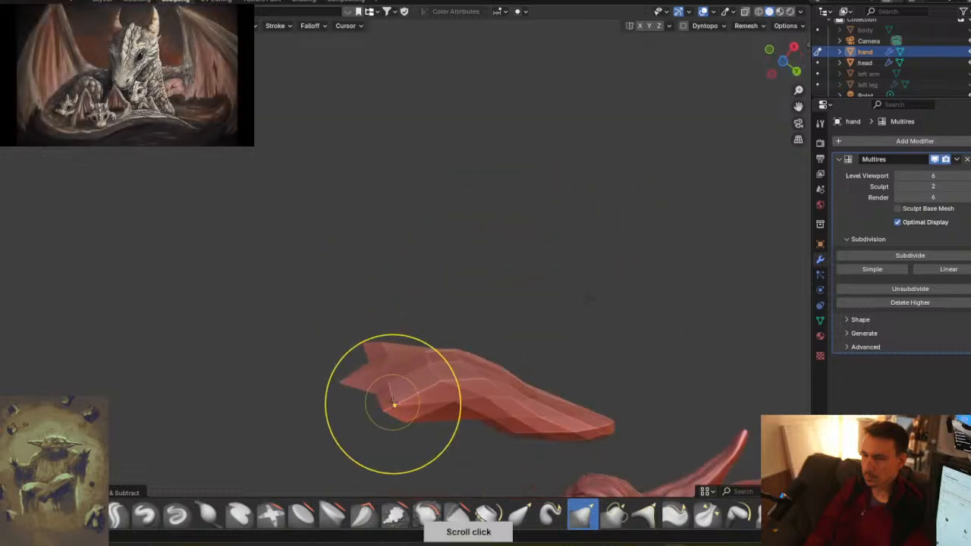
{"action": "mouse_move", "coordinate": [440, 377]}
{"action": "left_mouse_down"}
{"action": "mouse_move", "coordinate": [401, 402]}
{"action": "mouse_move", "coordinate": [332, 416]}
{"action": "left_mouse_up"}
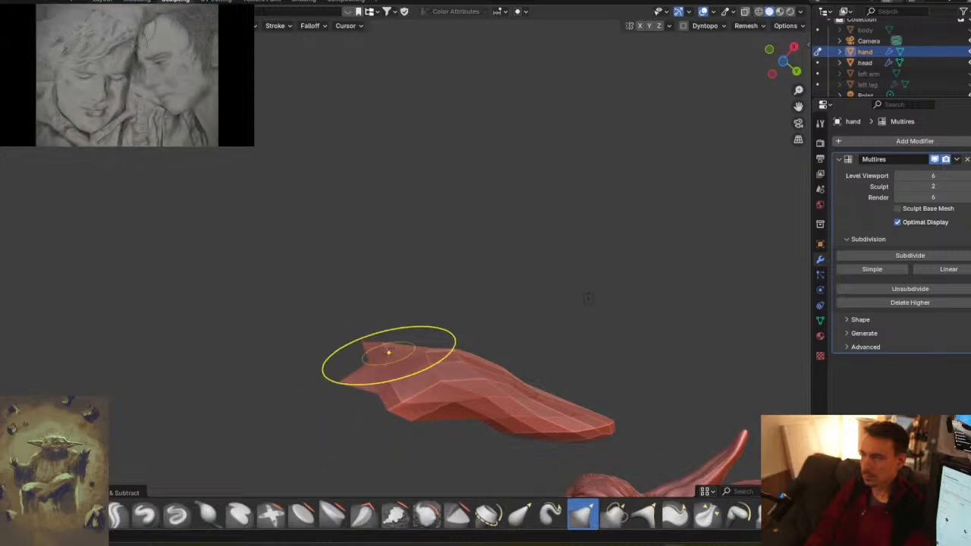
{"action": "middle_click_drag", "start_coordinate": [427, 326], "coordinate": [530, 391]}
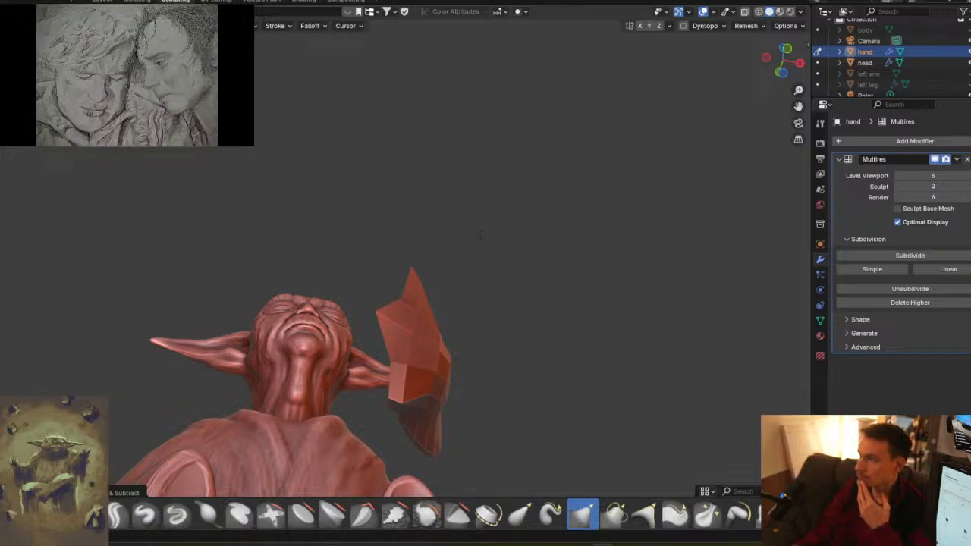
- Switch to the reference image board and examine the clawed hands of the seated Yoda in the reddish-brown robe
{"action": "left_click", "coordinate": [911, 289]}
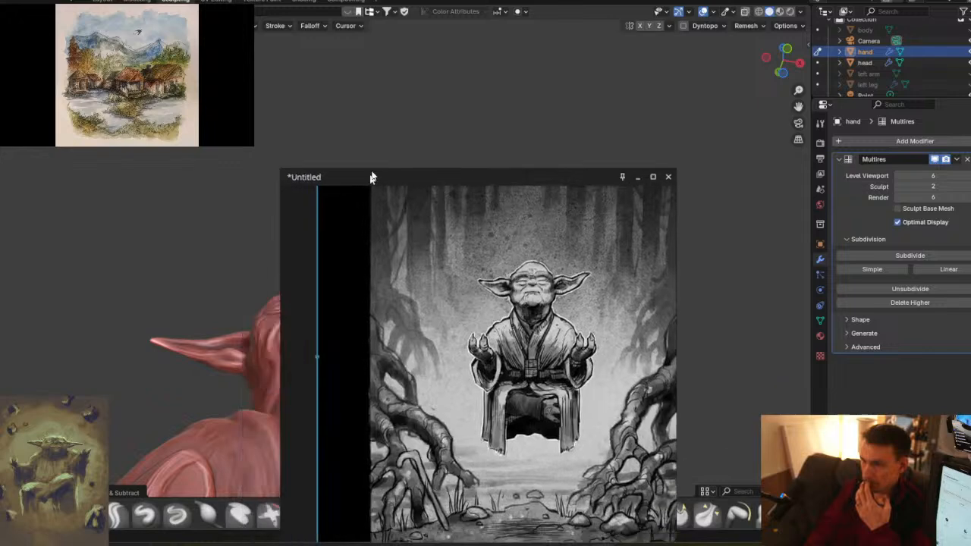
{"action": "scroll", "coordinate": [500, 283], "scroll_direction": "down", "scroll_amount": 4}
{"action": "scroll", "coordinate": [478, 307], "scroll_direction": "up", "scroll_amount": 1}
{"action": "middle_click_drag", "start_coordinate": [343, 321], "coordinate": [533, 301]}
{"action": "scroll", "coordinate": [387, 360], "scroll_direction": "up", "scroll_amount": 4}
{"action": "scroll", "coordinate": [403, 364], "scroll_direction": "up", "scroll_amount": 3}
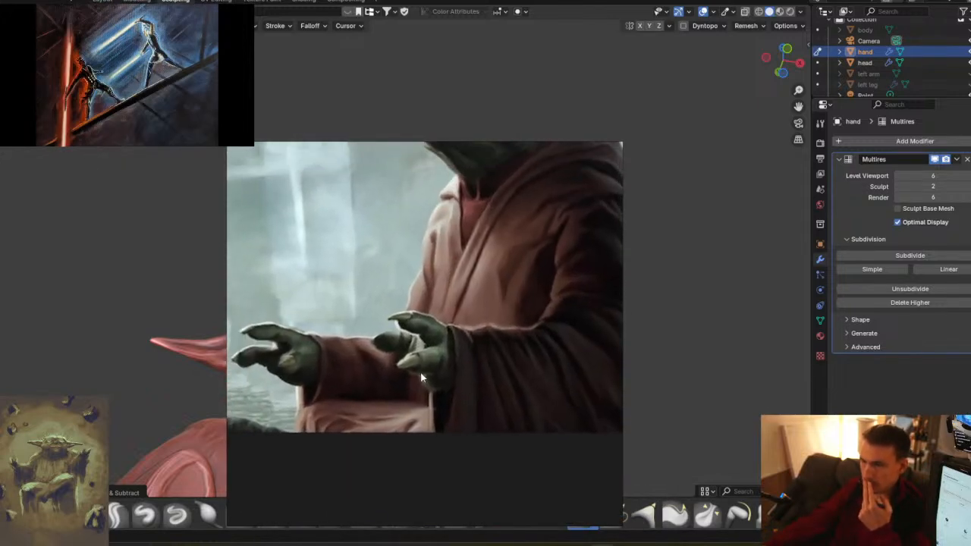
{"action": "scroll", "coordinate": [447, 372], "scroll_direction": "up", "scroll_amount": 2}
{"action": "scroll", "coordinate": [449, 399], "scroll_direction": "down", "scroll_amount": 2}
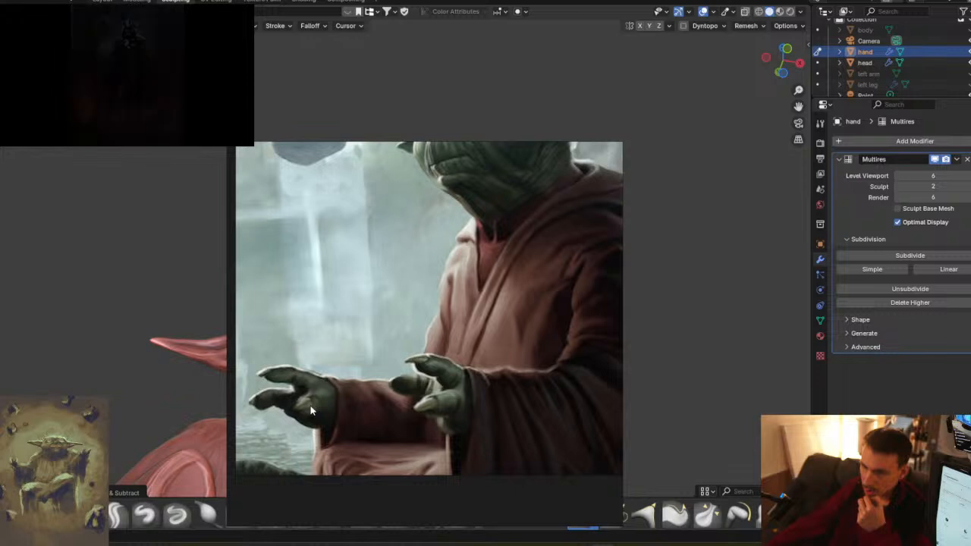
- Study the hand poses in the reference pictures of Yoda leaning on his cane and Yoda floating among rocks
{"action": "scroll", "coordinate": [355, 393], "scroll_direction": "down", "scroll_amount": 3}
{"action": "mouse_move", "coordinate": [363, 294]}
{"action": "middle_mouse_down"}
{"action": "mouse_move", "coordinate": [419, 347]}
{"action": "mouse_move", "coordinate": [472, 360]}
{"action": "middle_mouse_up"}
{"action": "scroll", "coordinate": [450, 353], "scroll_direction": "up", "scroll_amount": 3}
{"action": "mouse_move", "coordinate": [322, 366]}
{"action": "middle_mouse_down"}
{"action": "mouse_move", "coordinate": [449, 353]}
{"action": "mouse_move", "coordinate": [457, 375]}
{"action": "mouse_move", "coordinate": [425, 509]}
{"action": "middle_mouse_up"}
{"action": "scroll", "coordinate": [455, 336], "scroll_direction": "down", "scroll_amount": 3}
{"action": "middle_click_drag", "start_coordinate": [443, 281], "coordinate": [389, 382]}
{"action": "scroll", "coordinate": [389, 382], "scroll_direction": "up", "scroll_amount": 6}
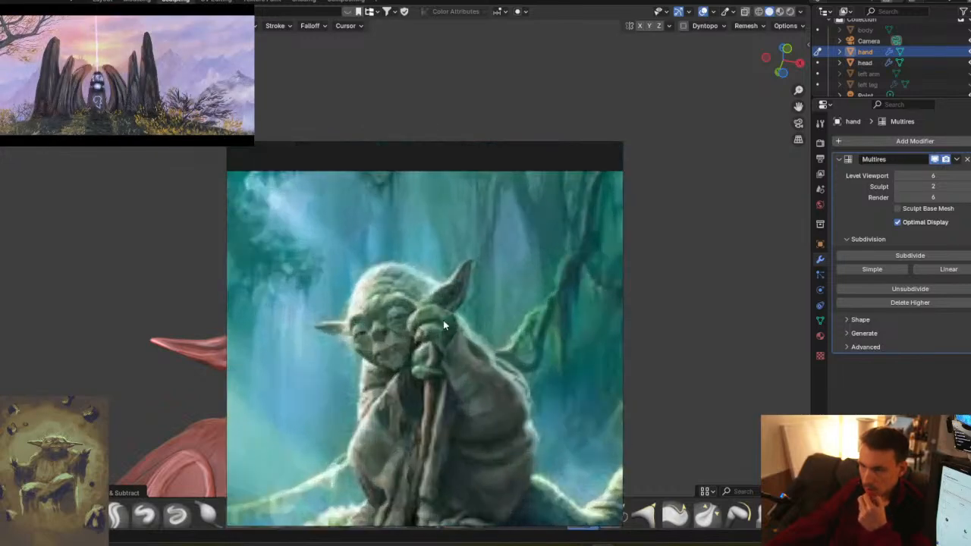
{"action": "scroll", "coordinate": [443, 324], "scroll_direction": "down", "scroll_amount": 3}
{"action": "mouse_move", "coordinate": [301, 372]}
{"action": "middle_mouse_down"}
{"action": "mouse_move", "coordinate": [323, 404]}
{"action": "mouse_move", "coordinate": [374, 400]}
{"action": "middle_mouse_up"}
{"action": "scroll", "coordinate": [323, 404], "scroll_direction": "up", "scroll_amount": 8}
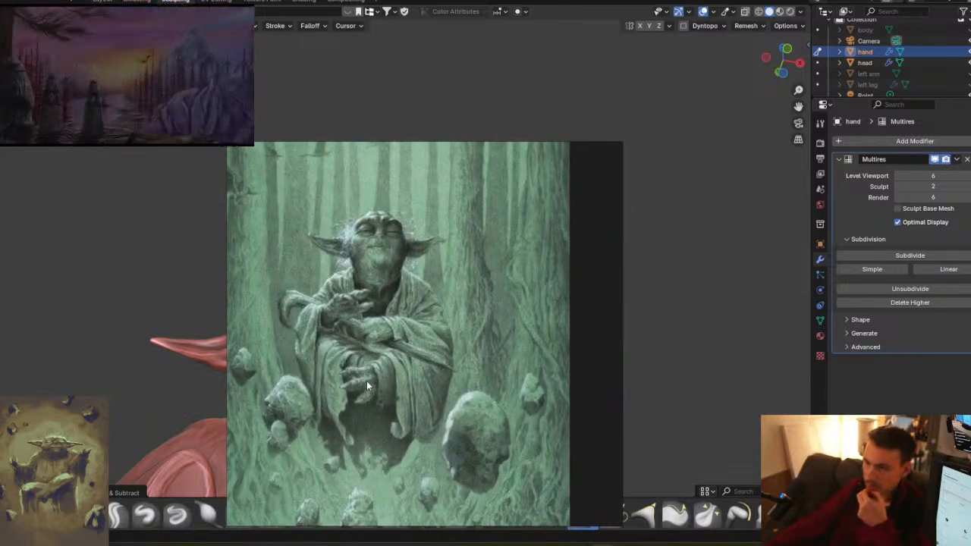
- Examine the raised, open hands in the reference painting of Yoda levitating in a blue-green forest
{"action": "scroll", "coordinate": [367, 381], "scroll_direction": "down", "scroll_amount": 4}
{"action": "middle_click_drag", "start_coordinate": [492, 327], "coordinate": [314, 370]}
{"action": "middle_click_drag", "start_coordinate": [461, 279], "coordinate": [393, 366]}
{"action": "scroll", "coordinate": [439, 342], "scroll_direction": "up", "scroll_amount": 6}
{"action": "scroll", "coordinate": [443, 345], "scroll_direction": "up", "scroll_amount": 1}
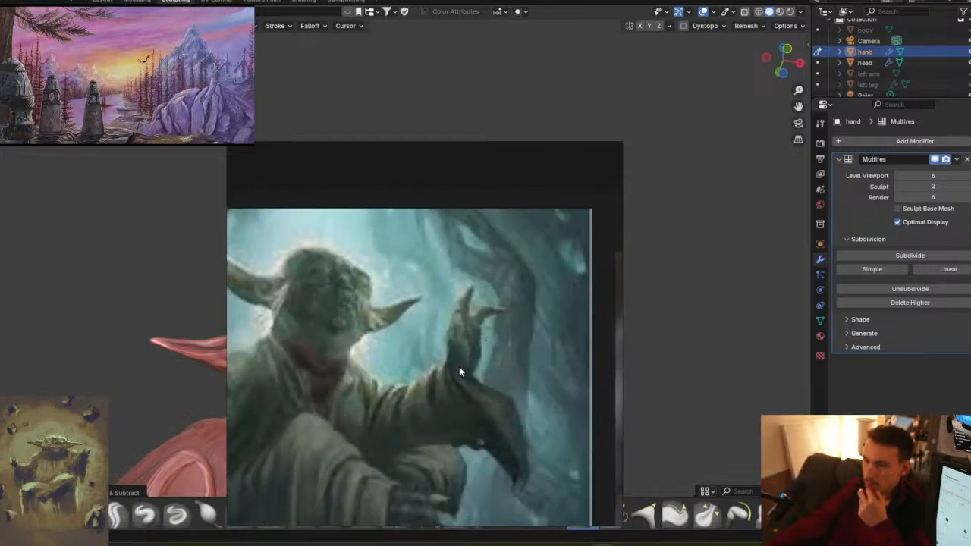
{"action": "scroll", "coordinate": [422, 360], "scroll_direction": "down", "scroll_amount": 4}
{"action": "mouse_move", "coordinate": [460, 400]}
{"action": "middle_mouse_down"}
{"action": "mouse_move", "coordinate": [322, 336]}
{"action": "mouse_move", "coordinate": [275, 299]}
{"action": "middle_mouse_up"}
{"action": "scroll", "coordinate": [471, 387], "scroll_direction": "down", "scroll_amount": 1}
{"action": "scroll", "coordinate": [471, 387], "scroll_direction": "down", "scroll_amount": 3}
{"action": "mouse_move", "coordinate": [361, 346]}
{"action": "middle_mouse_down"}
{"action": "mouse_move", "coordinate": [278, 253]}
{"action": "mouse_move", "coordinate": [359, 274]}
{"action": "mouse_move", "coordinate": [427, 314]}
{"action": "mouse_move", "coordinate": [482, 275]}
{"action": "middle_mouse_up"}
{"action": "scroll", "coordinate": [427, 314], "scroll_direction": "up", "scroll_amount": 3}
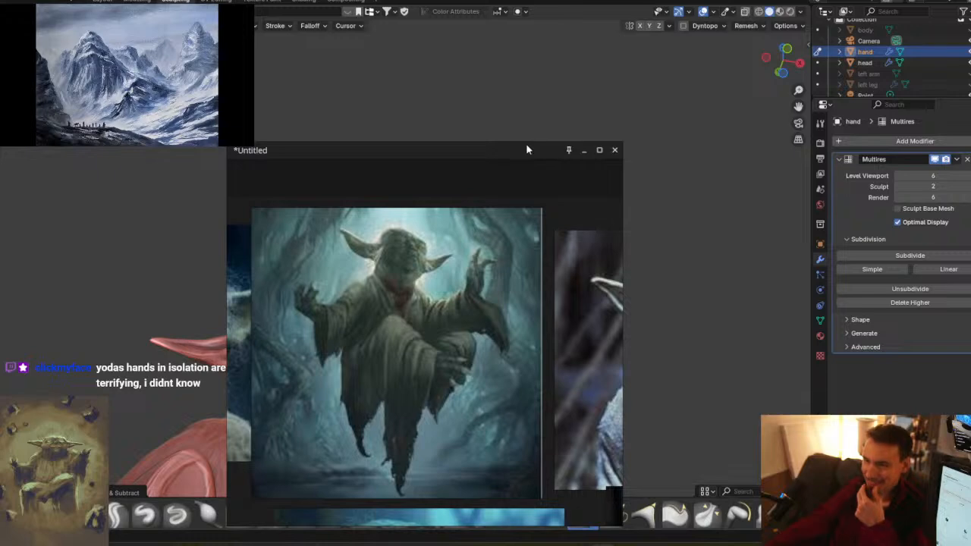
- Switch back to Blender and raise the hand's Multires sculpt level to 3
{"action": "key", "text": "alt+Tab"}
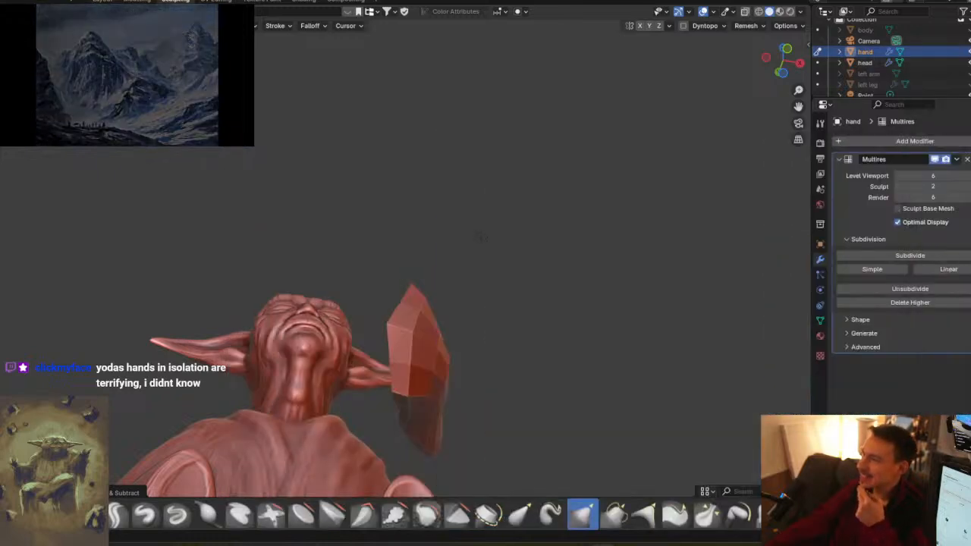
{"action": "mouse_move", "coordinate": [640, 412]}
{"action": "middle_mouse_down"}
{"action": "mouse_move", "coordinate": [390, 390]}
{"action": "mouse_move", "coordinate": [362, 374]}
{"action": "mouse_move", "coordinate": [412, 386]}
{"action": "mouse_move", "coordinate": [414, 402]}
{"action": "mouse_move", "coordinate": [427, 397]}
{"action": "middle_mouse_up"}
{"action": "scroll", "coordinate": [397, 390], "scroll_direction": "up", "scroll_amount": 2}
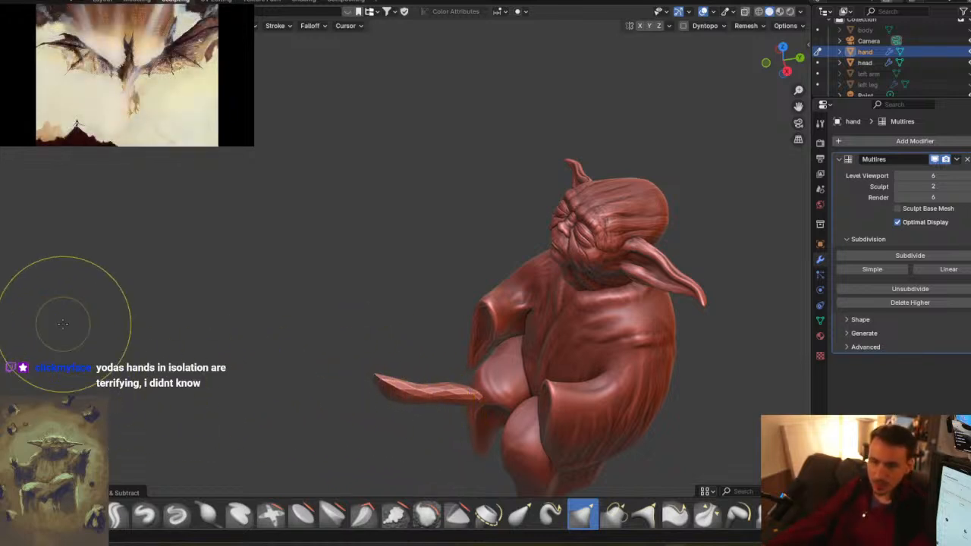
{"action": "left_click", "coordinate": [965, 186]}
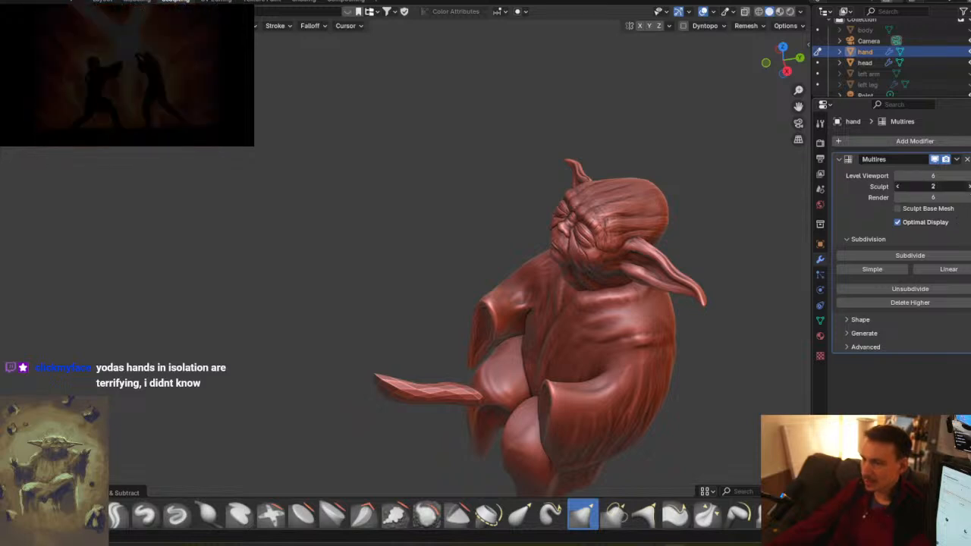
{"action": "middle_click_drag", "start_coordinate": [378, 434], "coordinate": [344, 373]}
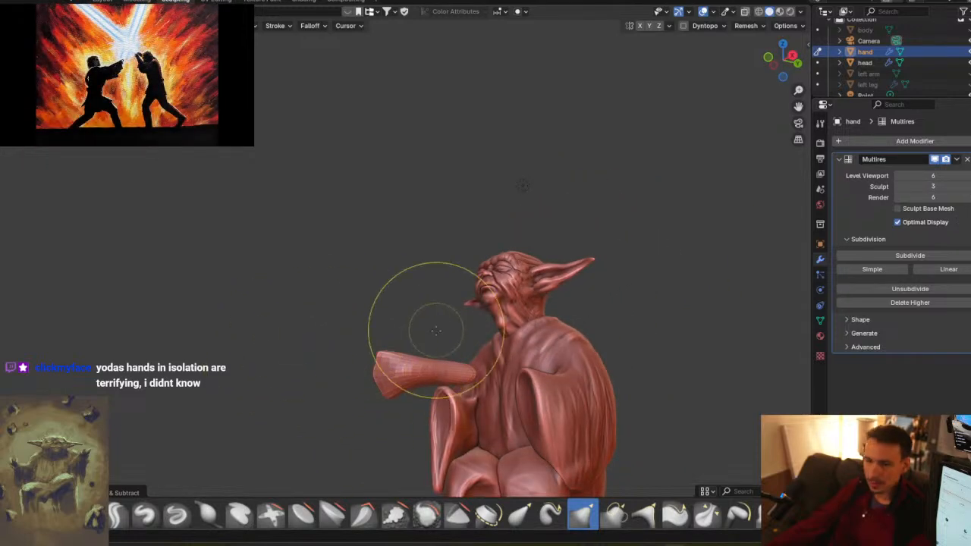
- Switch to the Pose brush and tilt the free end of the forearm slightly downward
{"action": "middle_click_drag", "start_coordinate": [401, 326], "coordinate": [392, 366]}
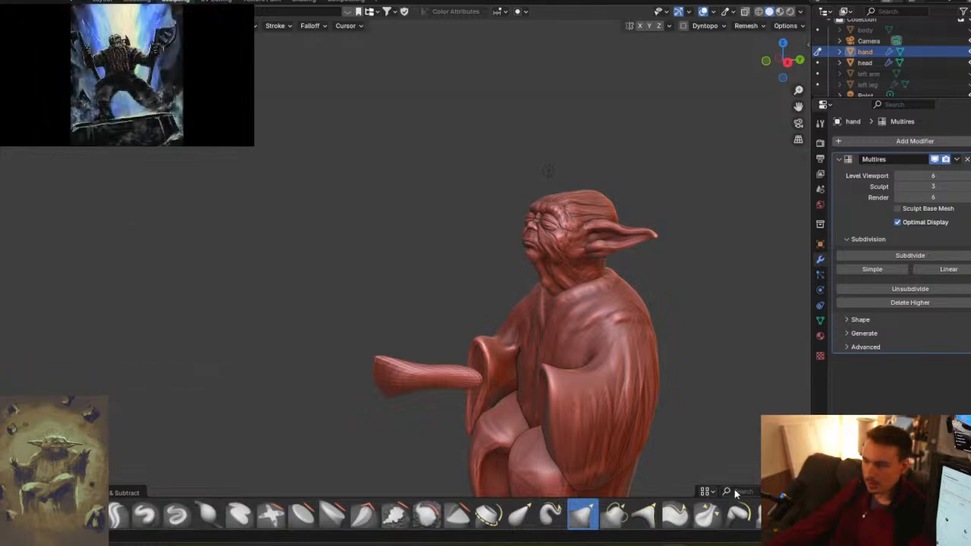
{"action": "type", "text": "pose"}
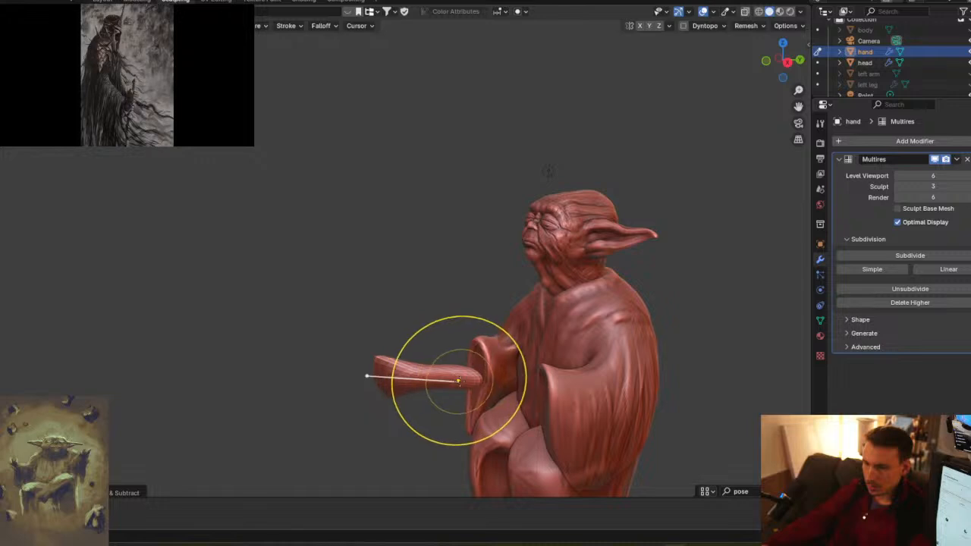
{"action": "mouse_move", "coordinate": [470, 378]}
{"action": "left_mouse_down"}
{"action": "mouse_move", "coordinate": [458, 371]}
{"action": "mouse_move", "coordinate": [457, 398]}
{"action": "mouse_move", "coordinate": [486, 417]}
{"action": "mouse_move", "coordinate": [469, 356]}
{"action": "mouse_move", "coordinate": [473, 452]}
{"action": "mouse_move", "coordinate": [482, 393]}
{"action": "left_mouse_up"}
{"action": "scroll", "coordinate": [457, 399], "scroll_direction": "up", "scroll_amount": 5}
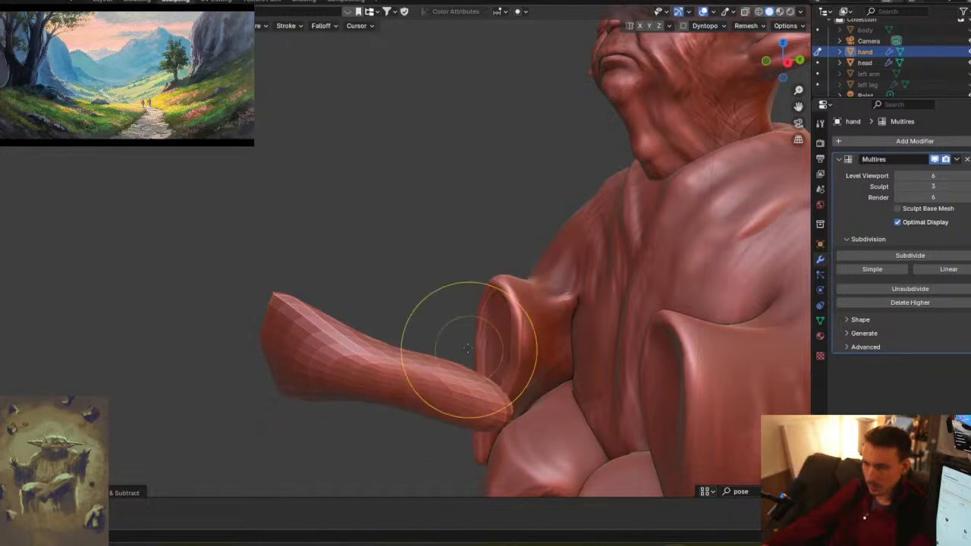
- From the top view, bend the forearm sideways at the wrist with the Pose brush so it angles away from the hand
{"action": "left_click", "coordinate": [783, 44]}
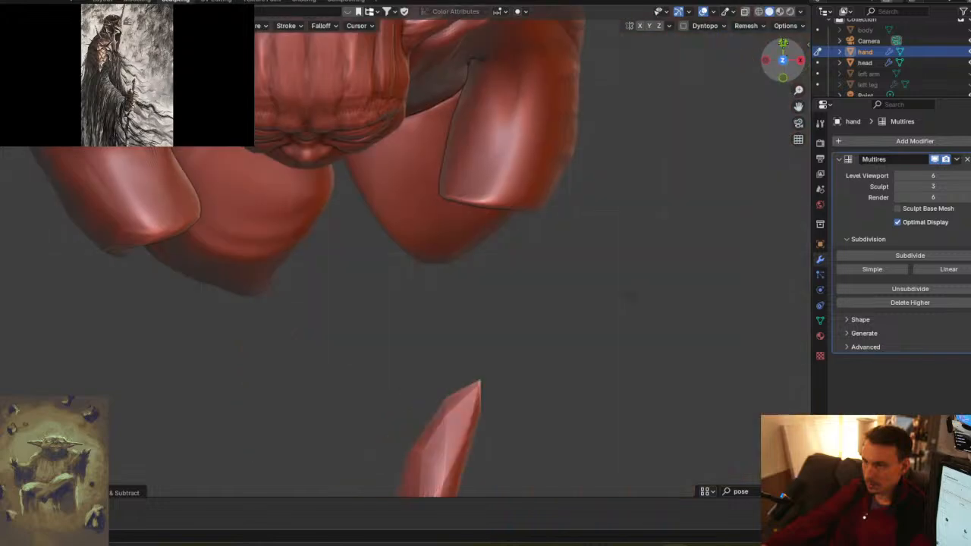
{"action": "scroll", "coordinate": [440, 402], "scroll_direction": "down", "scroll_amount": 2}
{"action": "mouse_move", "coordinate": [466, 441]}
{"action": "middle_mouse_down"}
{"action": "mouse_move", "coordinate": [479, 412]}
{"action": "mouse_move", "coordinate": [481, 431]}
{"action": "middle_mouse_up"}
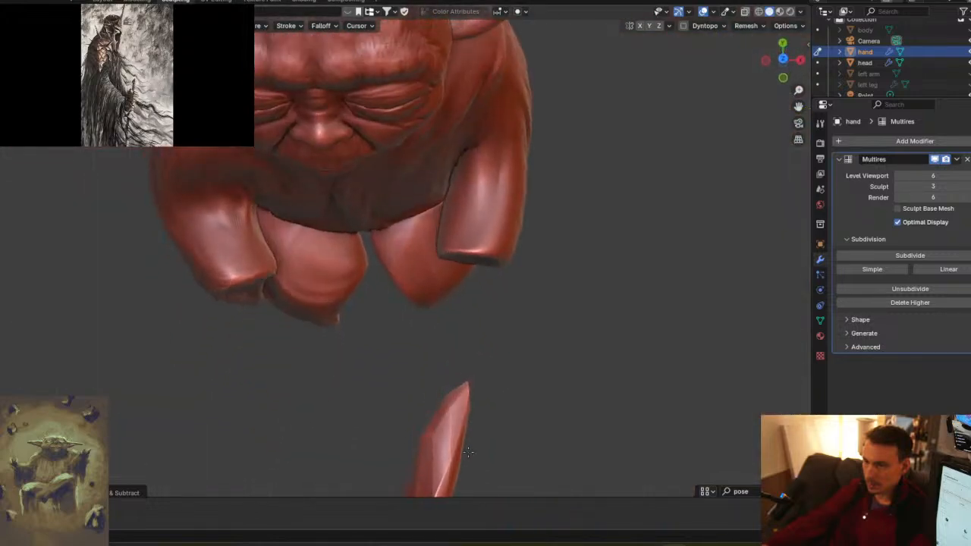
{"action": "left_click", "coordinate": [783, 56]}
{"action": "scroll", "coordinate": [531, 379], "scroll_direction": "down", "scroll_amount": 3}
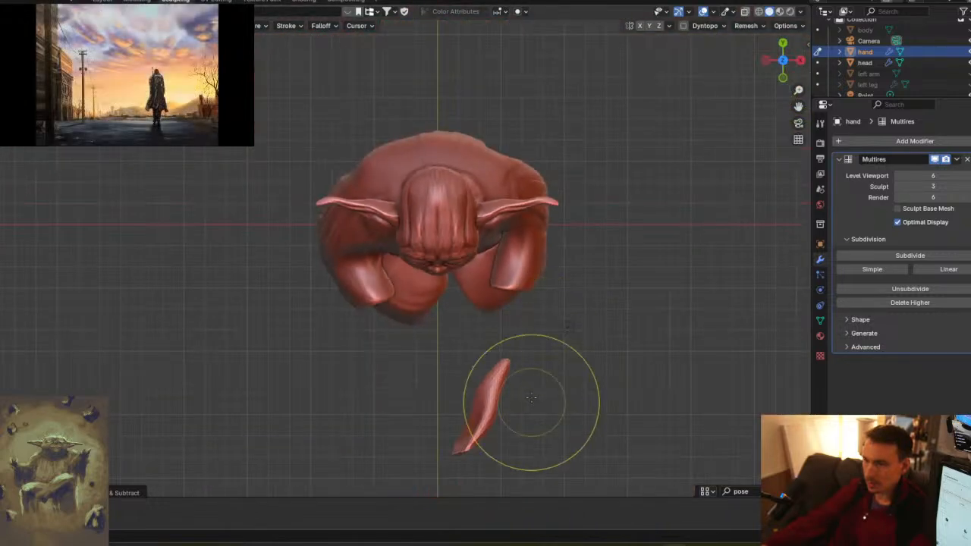
{"action": "middle_click_drag", "start_coordinate": [521, 401], "coordinate": [481, 254], "text": "shift"}
{"action": "scroll", "coordinate": [502, 239], "scroll_direction": "up", "scroll_amount": 5}
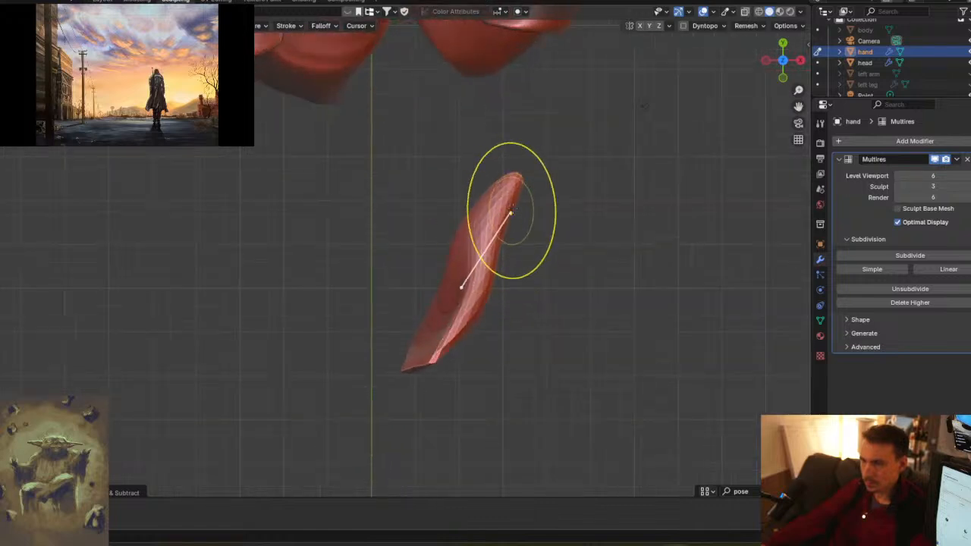
{"action": "left_click_drag", "start_coordinate": [513, 174], "coordinate": [567, 220]}
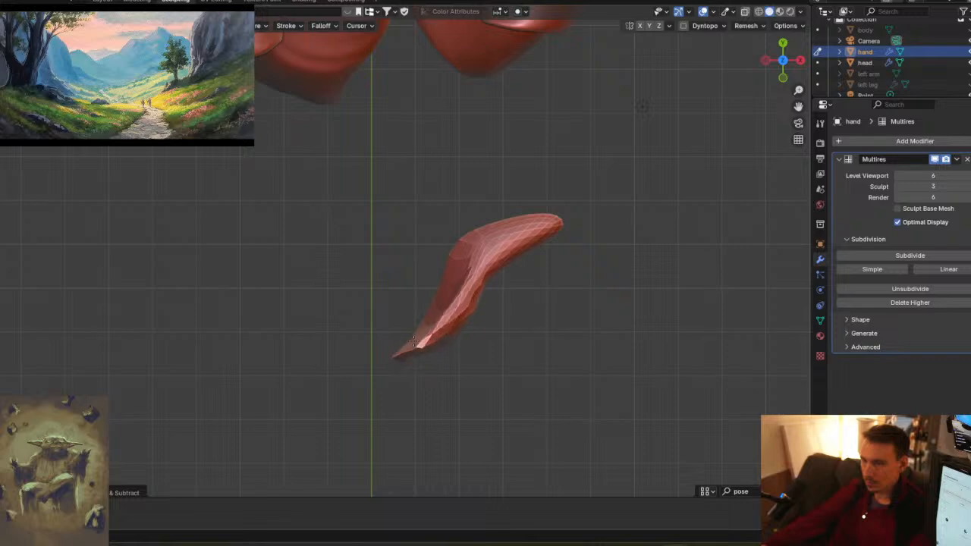
- Curl the finger end of the palm with the Pose brush and check its bend from the front and sides
{"action": "middle_click_drag", "start_coordinate": [410, 336], "coordinate": [416, 477]}
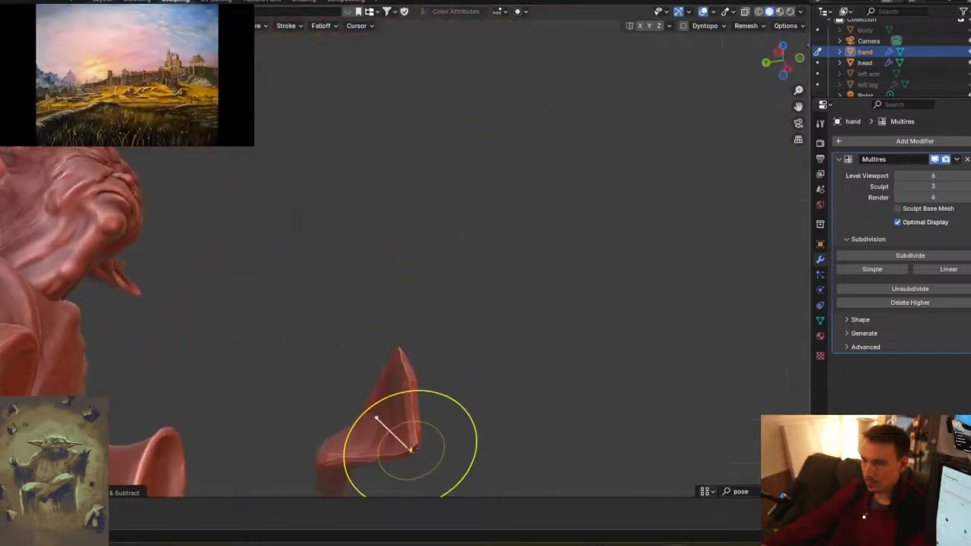
{"action": "middle_click_drag", "start_coordinate": [414, 430], "coordinate": [421, 370]}
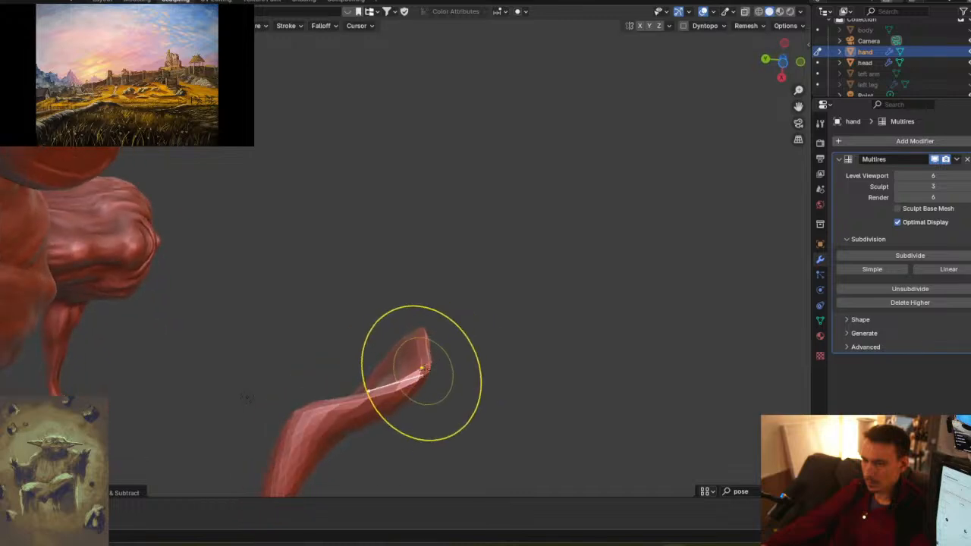
{"action": "left_click_drag", "start_coordinate": [430, 363], "coordinate": [410, 344]}
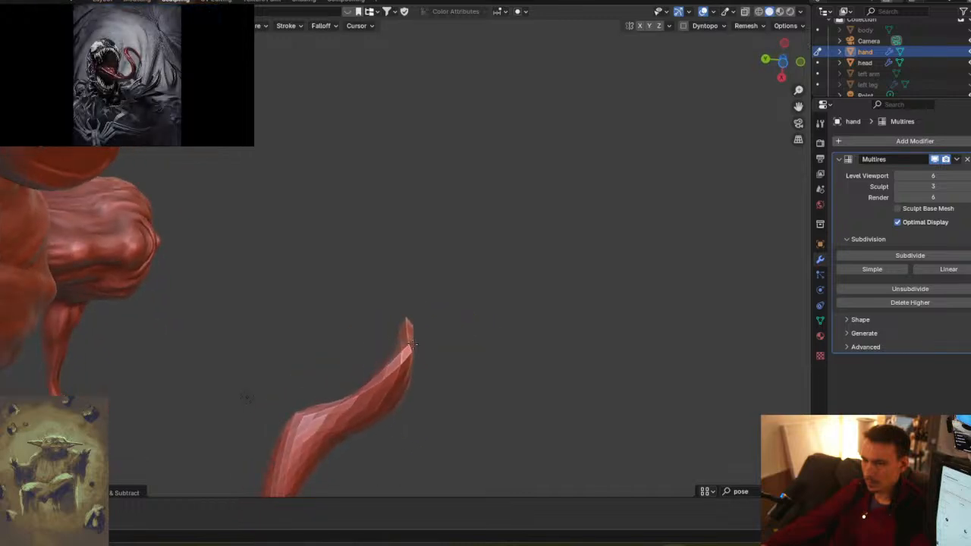
{"action": "middle_click_drag", "start_coordinate": [414, 337], "coordinate": [251, 384]}
{"action": "scroll", "coordinate": [414, 339], "scroll_direction": "up", "scroll_amount": 4}
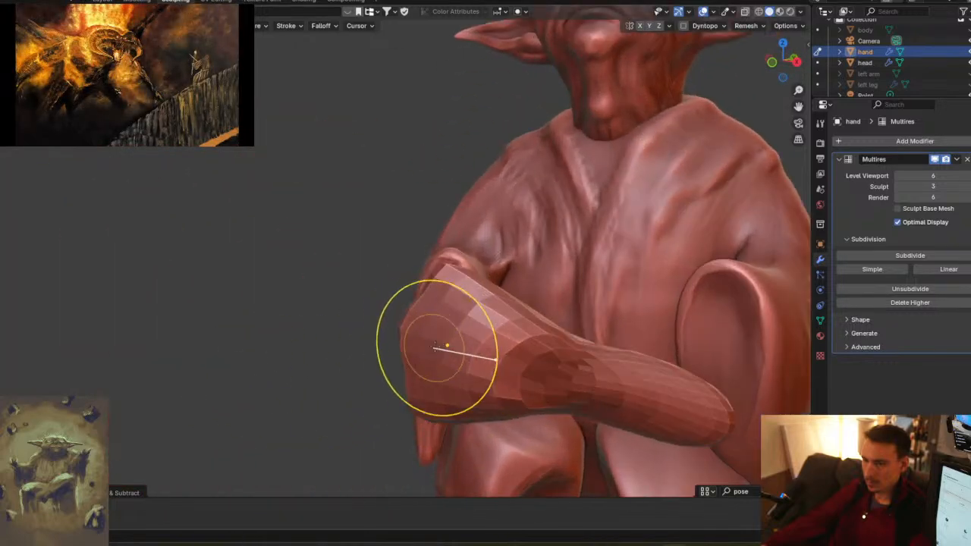
{"action": "middle_click_drag", "start_coordinate": [410, 336], "coordinate": [399, 371]}
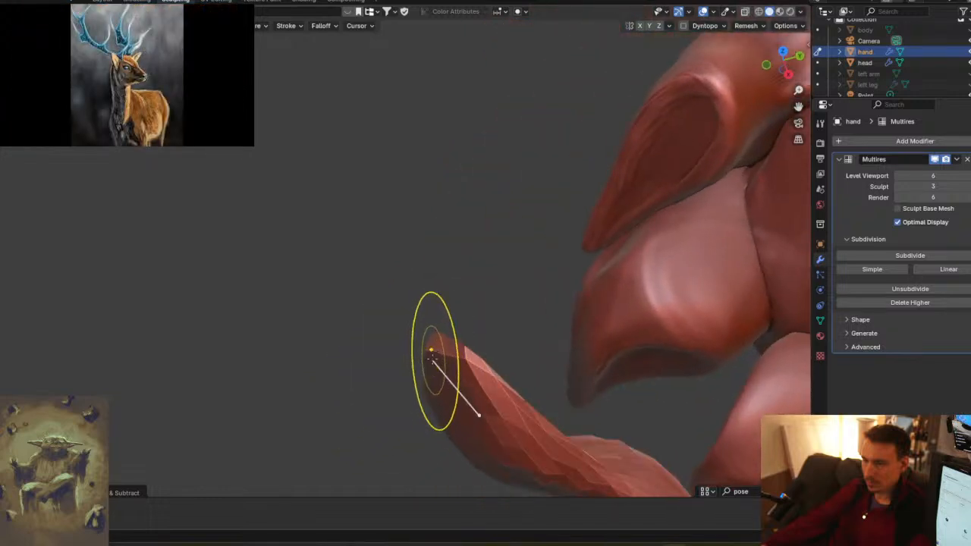
{"action": "scroll", "coordinate": [416, 376], "scroll_direction": "down", "scroll_amount": 3}
{"action": "mouse_move", "coordinate": [414, 378]}
{"action": "middle_mouse_down"}
{"action": "mouse_move", "coordinate": [473, 371]}
{"action": "mouse_move", "coordinate": [479, 358]}
{"action": "mouse_move", "coordinate": [553, 383]}
{"action": "mouse_move", "coordinate": [532, 407]}
{"action": "mouse_move", "coordinate": [473, 390]}
{"action": "mouse_move", "coordinate": [531, 387]}
{"action": "middle_mouse_up"}
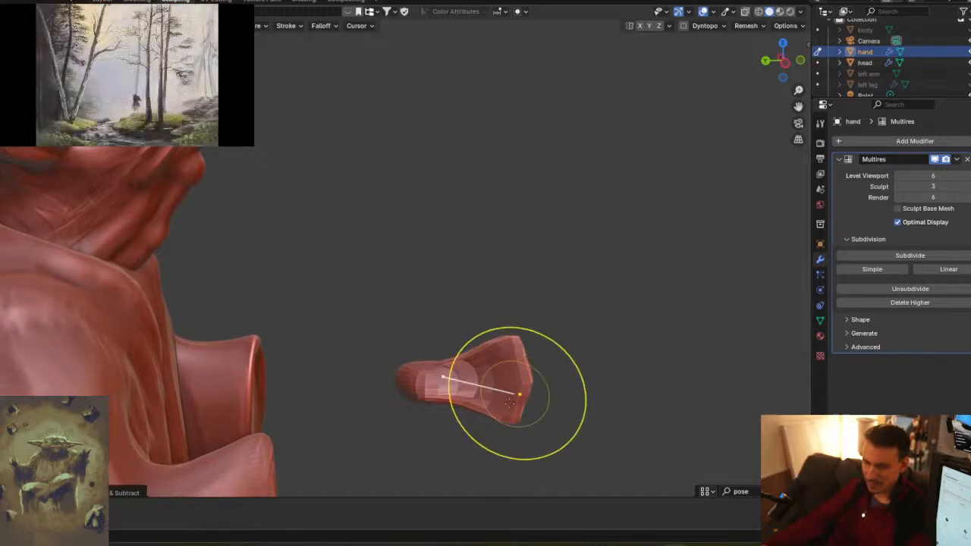
{"action": "mouse_move", "coordinate": [640, 390]}
{"action": "middle_mouse_down"}
{"action": "mouse_move", "coordinate": [559, 386]}
{"action": "mouse_move", "coordinate": [568, 352]}
{"action": "mouse_move", "coordinate": [496, 355]}
{"action": "mouse_move", "coordinate": [455, 445]}
{"action": "middle_mouse_up"}
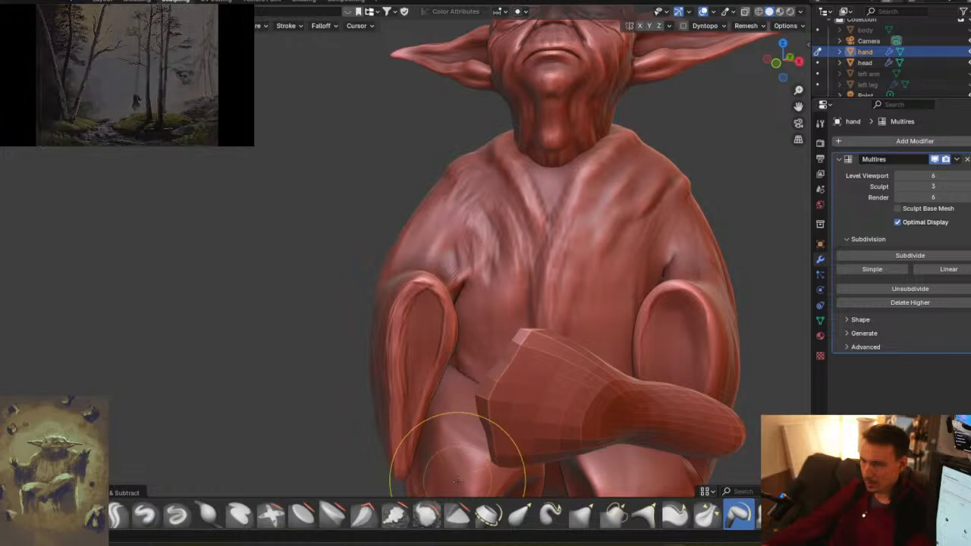
- With a smaller grabbing brush, push a notch into the palm's front edge and pull the neighbouring corners out as finger stubs
{"action": "left_click", "coordinate": [519, 522]}
{"action": "mouse_move", "coordinate": [494, 346]}
{"action": "middle_mouse_down"}
{"action": "mouse_move", "coordinate": [569, 374]}
{"action": "mouse_move", "coordinate": [535, 383]}
{"action": "middle_mouse_up"}
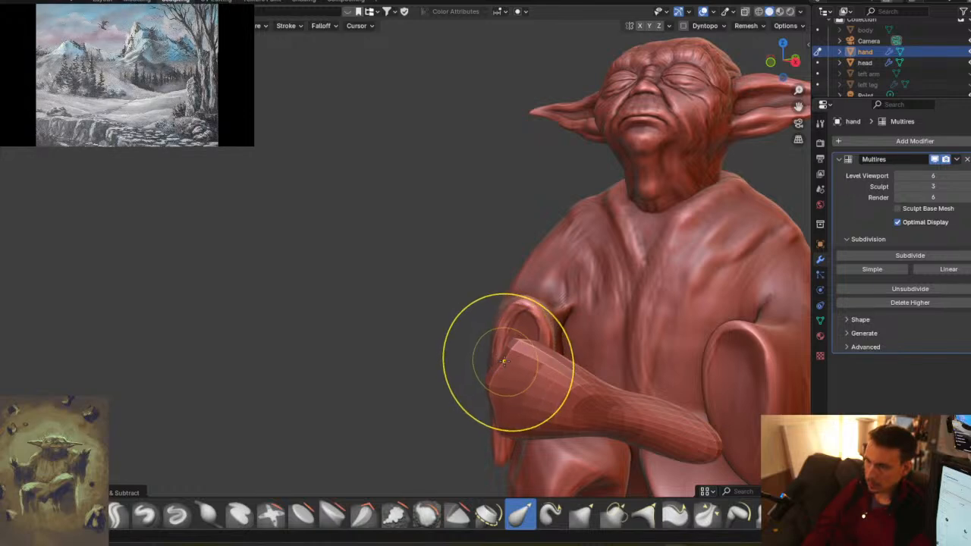
{"action": "left_click_drag", "start_coordinate": [518, 372], "coordinate": [521, 369]}
{"action": "key", "text": "f"}
{"action": "left_click", "coordinate": [538, 351]}
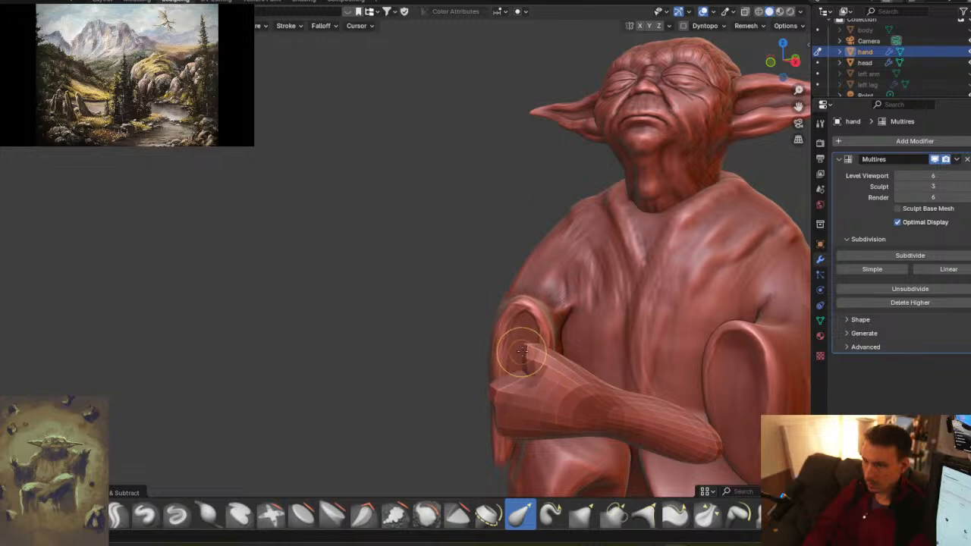
{"action": "mouse_move", "coordinate": [495, 390]}
{"action": "left_mouse_down"}
{"action": "mouse_move", "coordinate": [455, 376]}
{"action": "mouse_move", "coordinate": [482, 359]}
{"action": "left_mouse_up"}
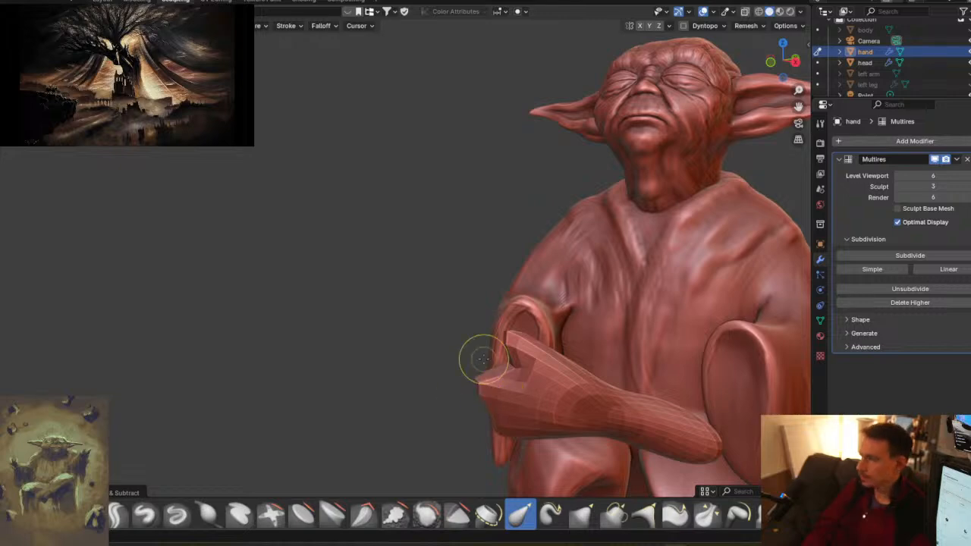
- Push the gaps between the three finger stubs deeper into the palm
{"action": "middle_click_drag", "start_coordinate": [488, 393], "coordinate": [511, 390]}
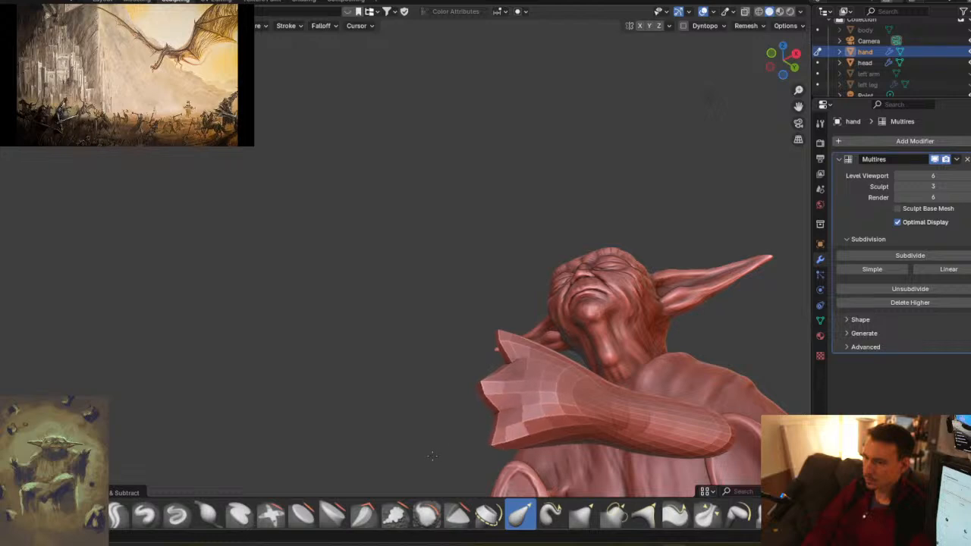
{"action": "left_click_drag", "start_coordinate": [527, 407], "coordinate": [565, 411]}
{"action": "left_click_drag", "start_coordinate": [516, 363], "coordinate": [553, 373]}
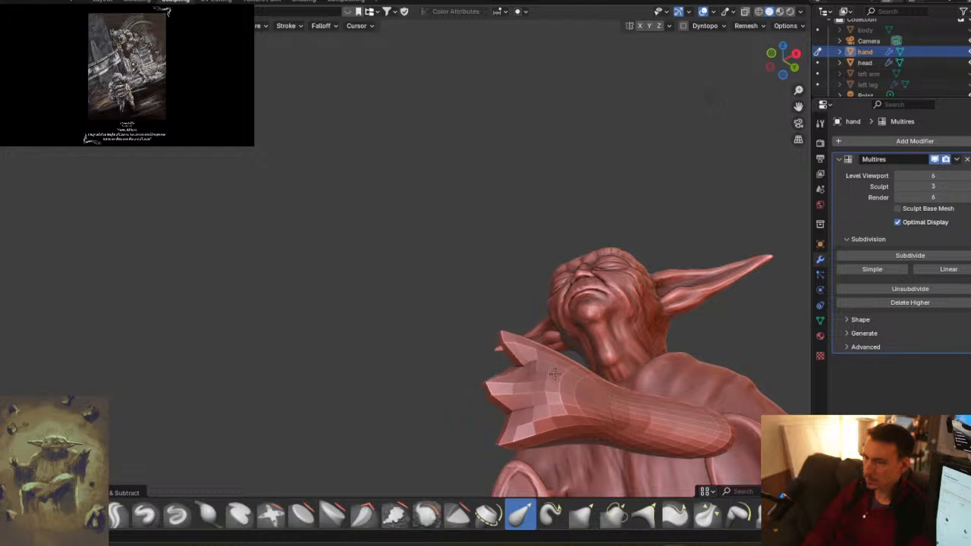
- Reposition the upper and middle finger stubs from the side, drawing their tips back towards the palm
{"action": "mouse_move", "coordinate": [529, 379]}
{"action": "middle_mouse_down"}
{"action": "mouse_move", "coordinate": [655, 380]}
{"action": "mouse_move", "coordinate": [575, 297]}
{"action": "middle_mouse_up"}
{"action": "left_click_drag", "start_coordinate": [518, 330], "coordinate": [472, 309]}
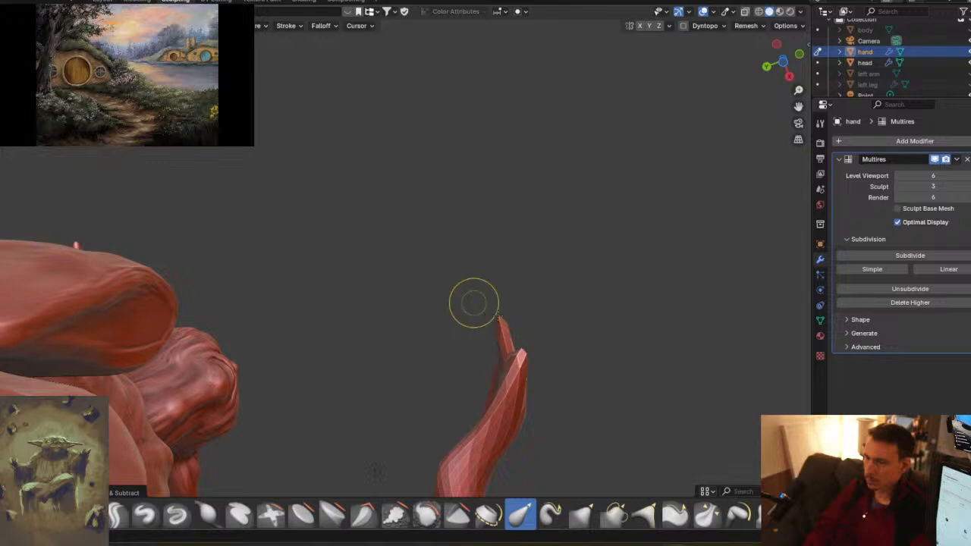
{"action": "mouse_move", "coordinate": [456, 323]}
{"action": "middle_mouse_down"}
{"action": "mouse_move", "coordinate": [592, 354]}
{"action": "mouse_move", "coordinate": [536, 283]}
{"action": "mouse_move", "coordinate": [547, 281]}
{"action": "middle_mouse_up"}
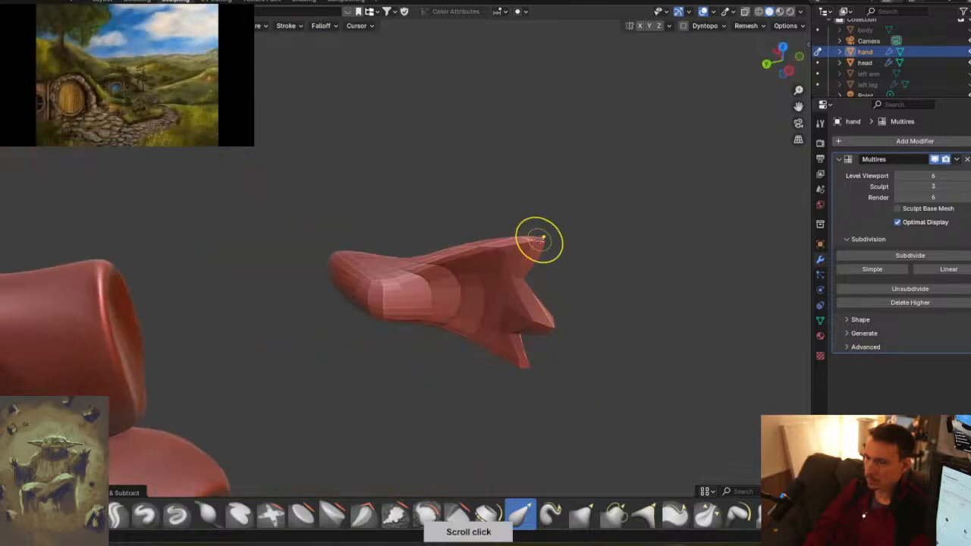
{"action": "left_click_drag", "start_coordinate": [538, 239], "coordinate": [486, 255]}
{"action": "mouse_move", "coordinate": [540, 256]}
{"action": "middle_mouse_down"}
{"action": "mouse_move", "coordinate": [516, 256]}
{"action": "mouse_move", "coordinate": [521, 177]}
{"action": "mouse_move", "coordinate": [617, 201]}
{"action": "mouse_move", "coordinate": [610, 188]}
{"action": "mouse_move", "coordinate": [614, 199]}
{"action": "middle_mouse_up"}
{"action": "left_click_drag", "start_coordinate": [574, 234], "coordinate": [548, 244]}
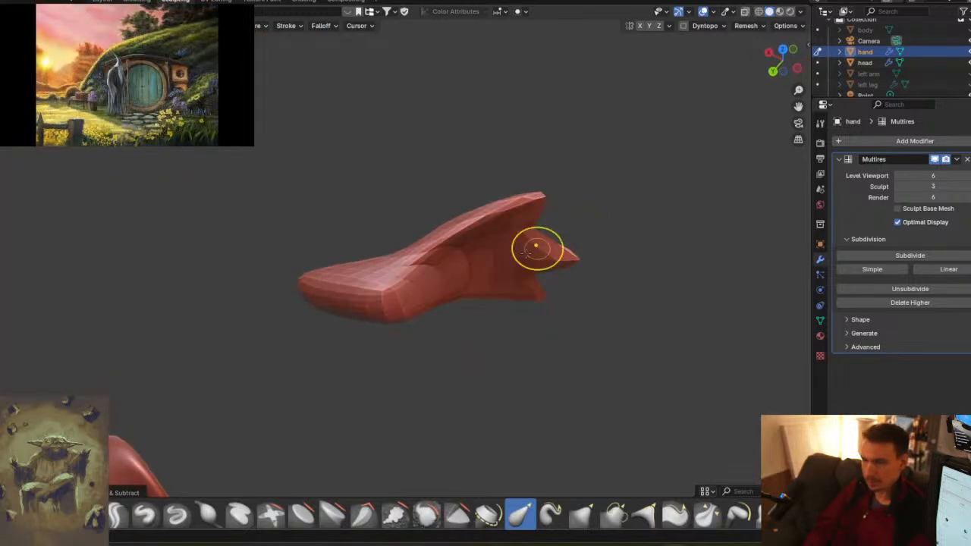
- Shape the inner palm towards the fingers with strokes of a resized Clay brush
{"action": "key", "text": "c"}
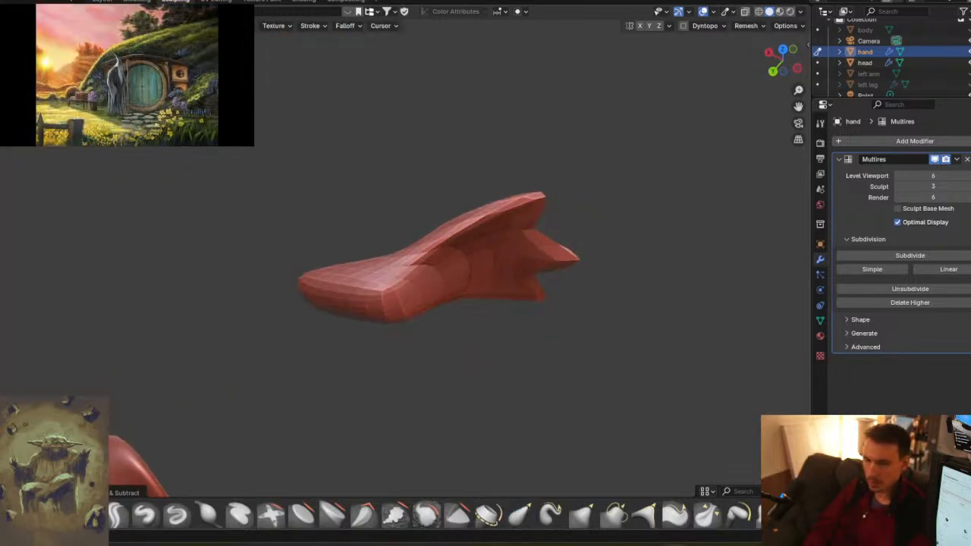
{"action": "mouse_move", "coordinate": [460, 249]}
{"action": "left_mouse_down"}
{"action": "mouse_move", "coordinate": [417, 274]}
{"action": "mouse_move", "coordinate": [458, 249]}
{"action": "left_mouse_up"}
{"action": "key", "text": "f"}
{"action": "left_click", "coordinate": [470, 256]}
{"action": "mouse_move", "coordinate": [474, 249]}
{"action": "left_mouse_down"}
{"action": "mouse_move", "coordinate": [521, 252]}
{"action": "mouse_move", "coordinate": [519, 235]}
{"action": "left_mouse_up"}
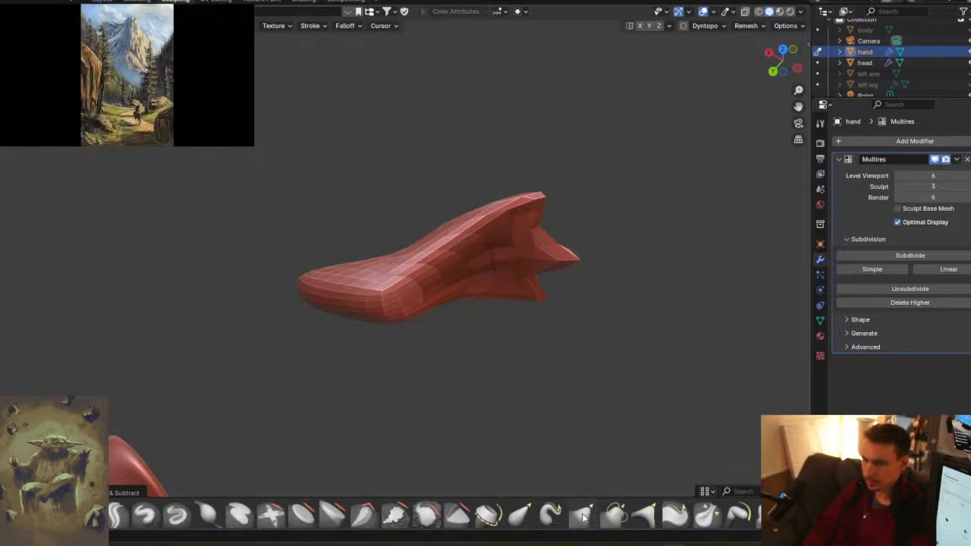
- Return to the grabbing brush and pull the upper and middle fingertips outward into longer points
{"action": "left_click", "coordinate": [522, 518]}
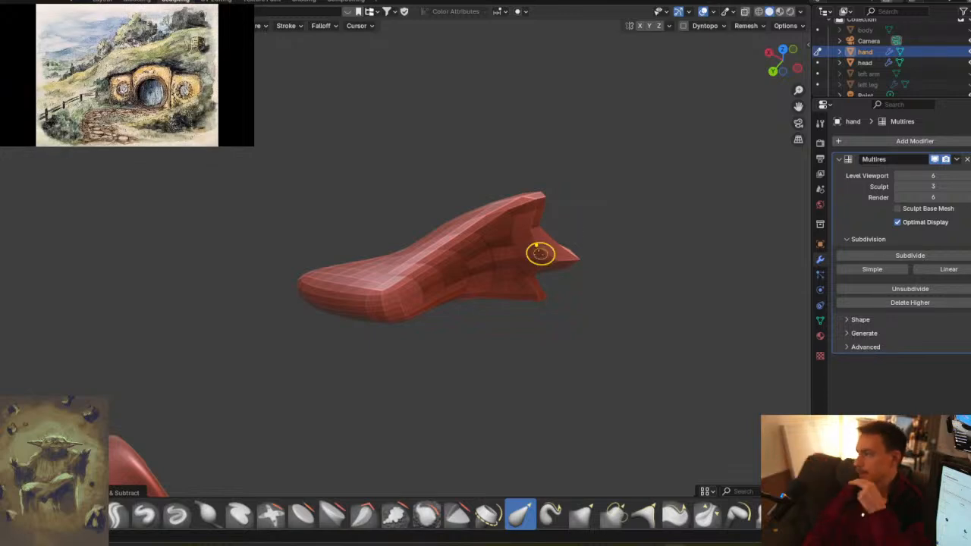
{"action": "middle_click_drag", "start_coordinate": [479, 252], "coordinate": [538, 217]}
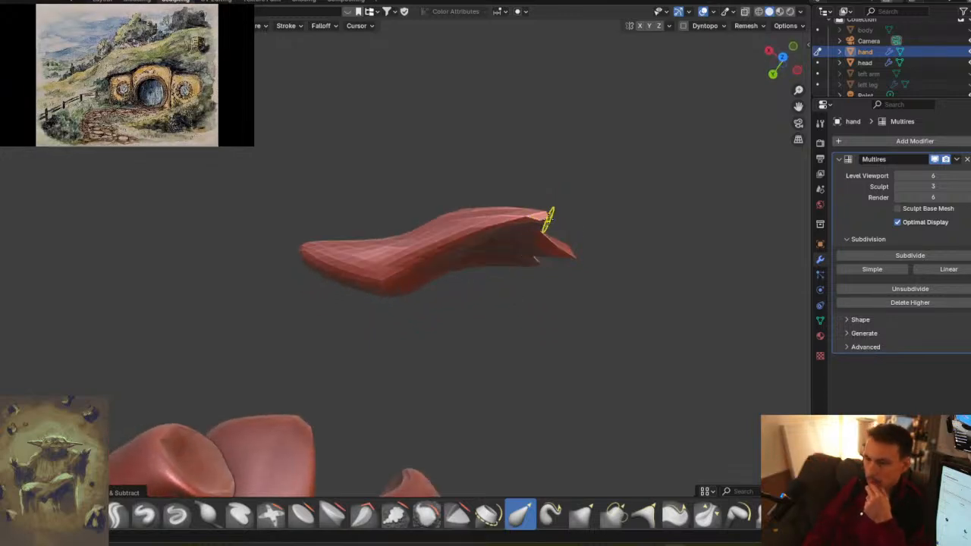
{"action": "left_click_drag", "start_coordinate": [546, 216], "coordinate": [607, 212]}
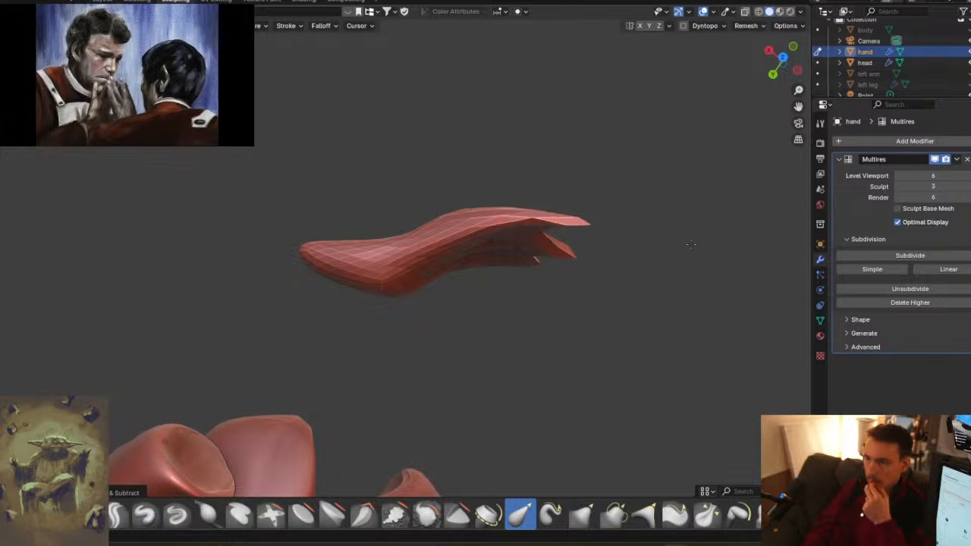
{"action": "middle_click_drag", "start_coordinate": [644, 252], "coordinate": [605, 285]}
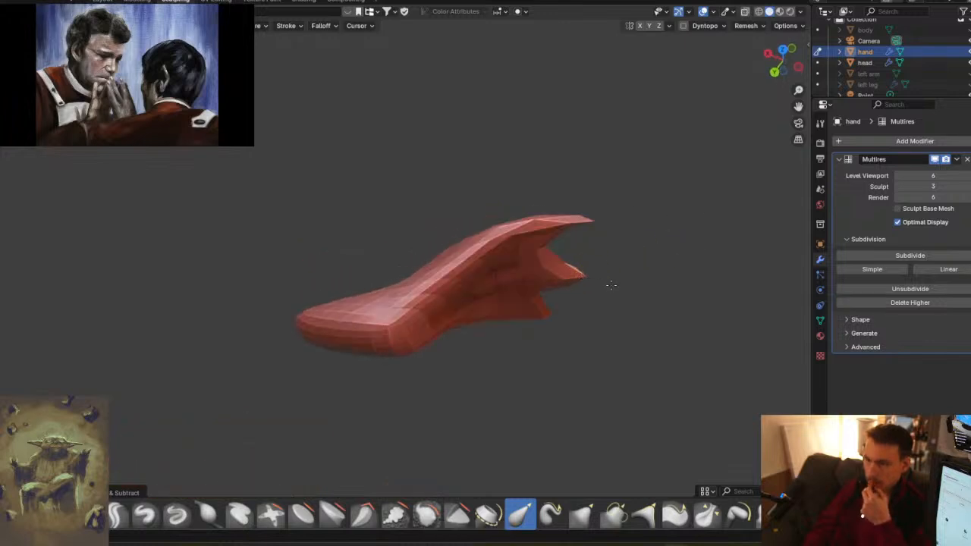
{"action": "left_click_drag", "start_coordinate": [581, 284], "coordinate": [604, 270]}
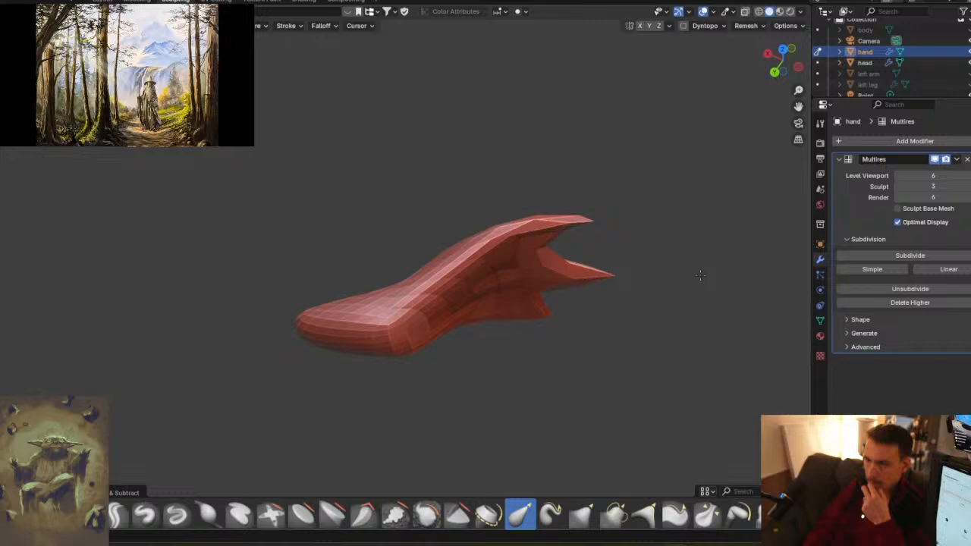
- Check the fingers from several sides and try a Multires sculpt level of 4 on the hand
{"action": "middle_click_drag", "start_coordinate": [613, 248], "coordinate": [606, 270]}
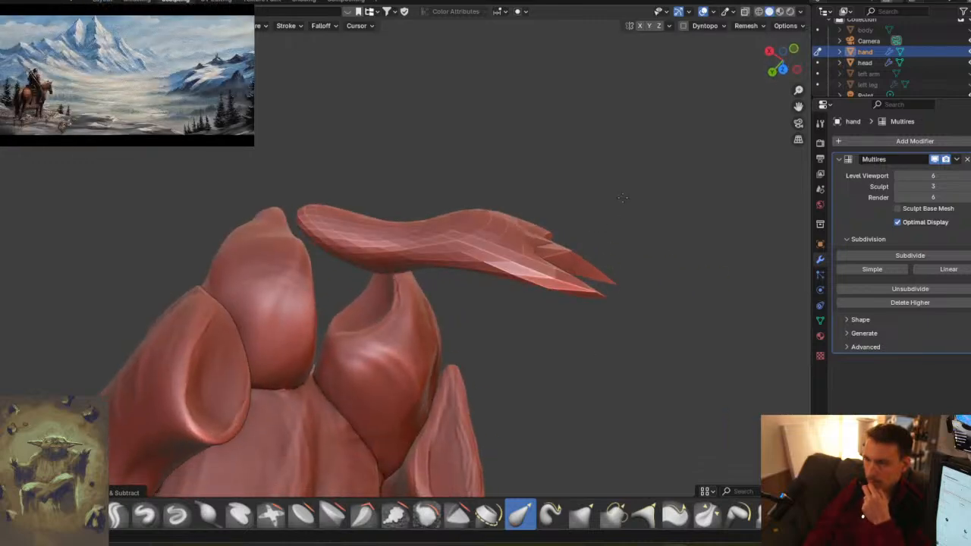
{"action": "mouse_move", "coordinate": [607, 223]}
{"action": "middle_mouse_down"}
{"action": "mouse_move", "coordinate": [439, 259]}
{"action": "mouse_move", "coordinate": [578, 251]}
{"action": "middle_mouse_up"}
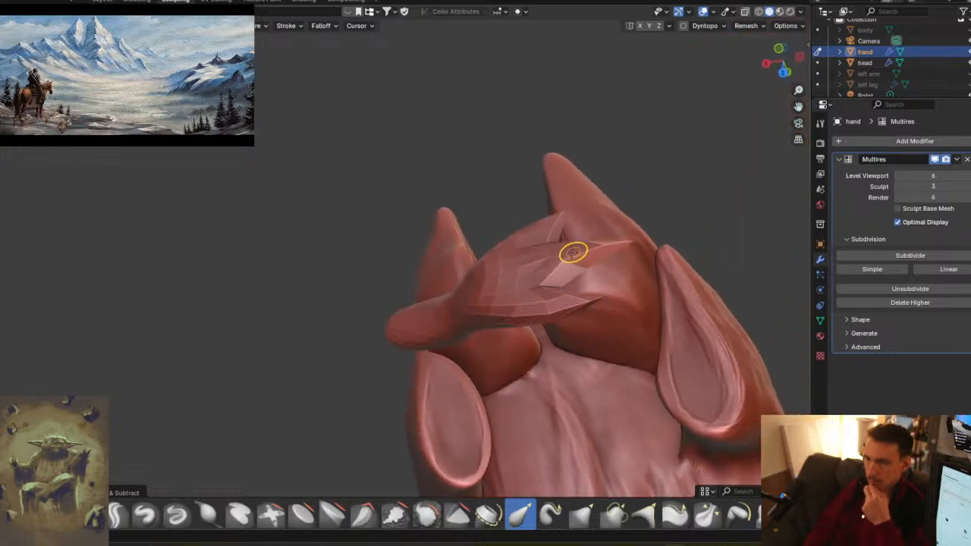
{"action": "mouse_move", "coordinate": [531, 310]}
{"action": "middle_mouse_down"}
{"action": "mouse_move", "coordinate": [561, 269]}
{"action": "mouse_move", "coordinate": [548, 265]}
{"action": "mouse_move", "coordinate": [546, 242]}
{"action": "middle_mouse_up"}
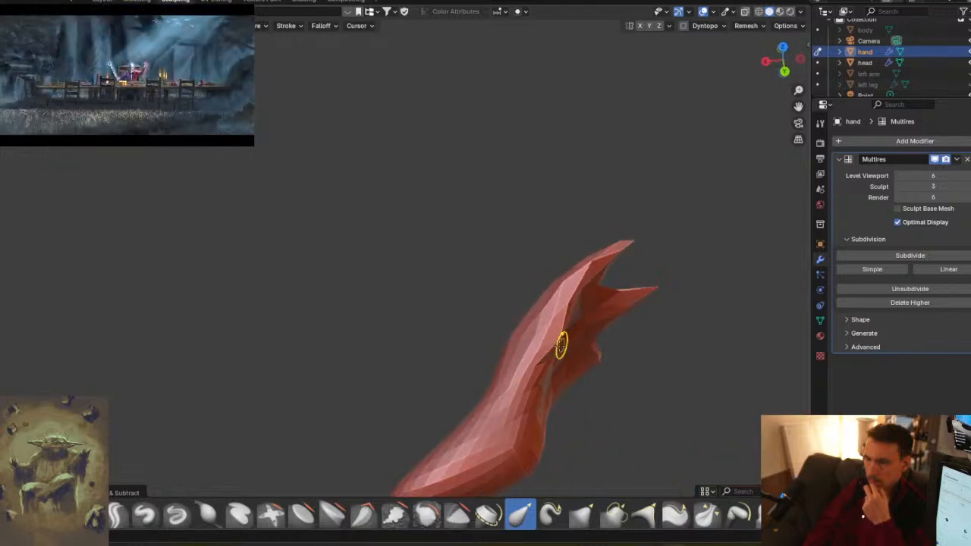
{"action": "middle_click_drag", "start_coordinate": [563, 364], "coordinate": [569, 347]}
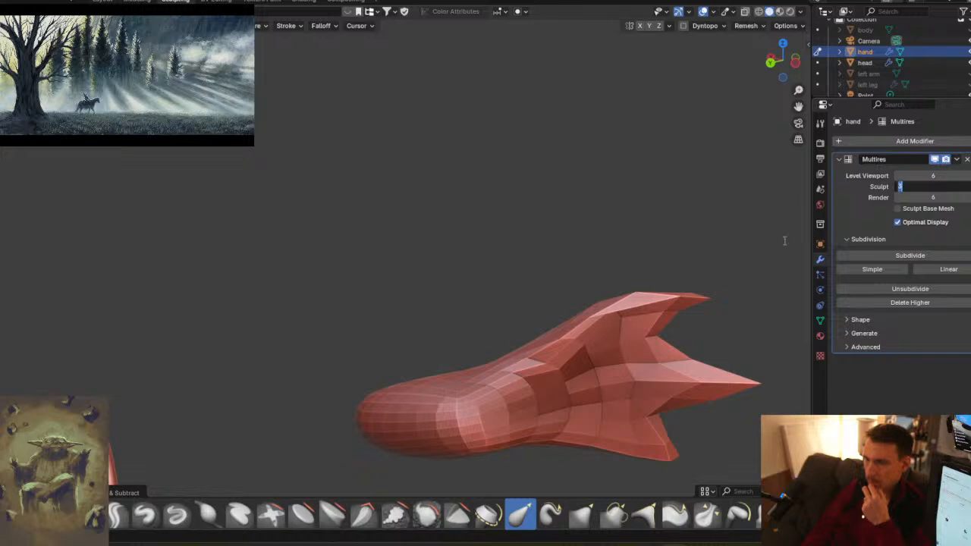
{"action": "type", "text": "4"}
{"action": "key", "text": "Return"}
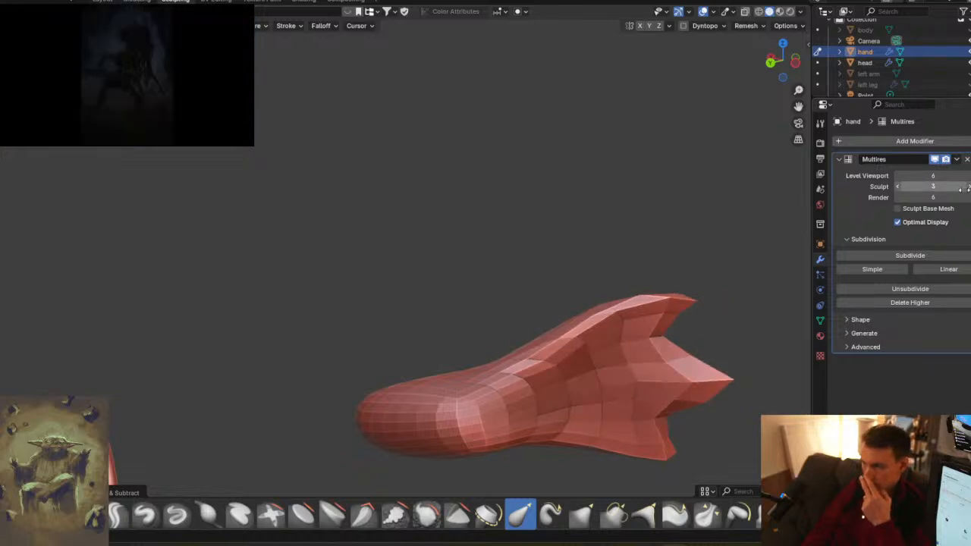
- Enlarge the grabbing brush and pull the upper, middle and lower fingertips of the hand outward into longer points, adjusting the web between them
{"action": "mouse_move", "coordinate": [704, 265]}
{"action": "middle_mouse_down"}
{"action": "mouse_move", "coordinate": [711, 312]}
{"action": "mouse_move", "coordinate": [659, 265]}
{"action": "mouse_move", "coordinate": [718, 306]}
{"action": "mouse_move", "coordinate": [515, 292]}
{"action": "middle_mouse_up"}
{"action": "left_click_drag", "start_coordinate": [516, 292], "coordinate": [514, 314]}
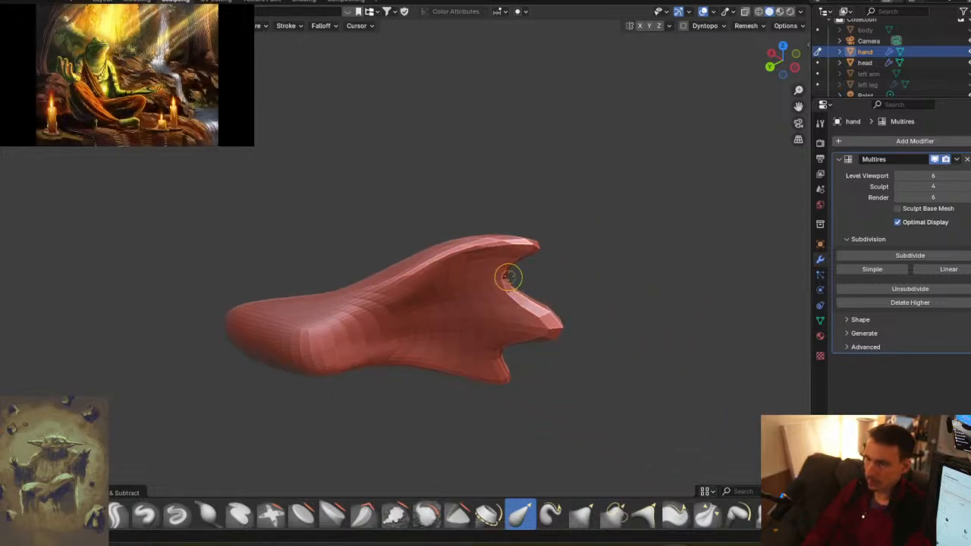
{"action": "key", "text": "f"}
{"action": "left_click", "coordinate": [551, 296]}
{"action": "left_click_drag", "start_coordinate": [501, 278], "coordinate": [457, 286]}
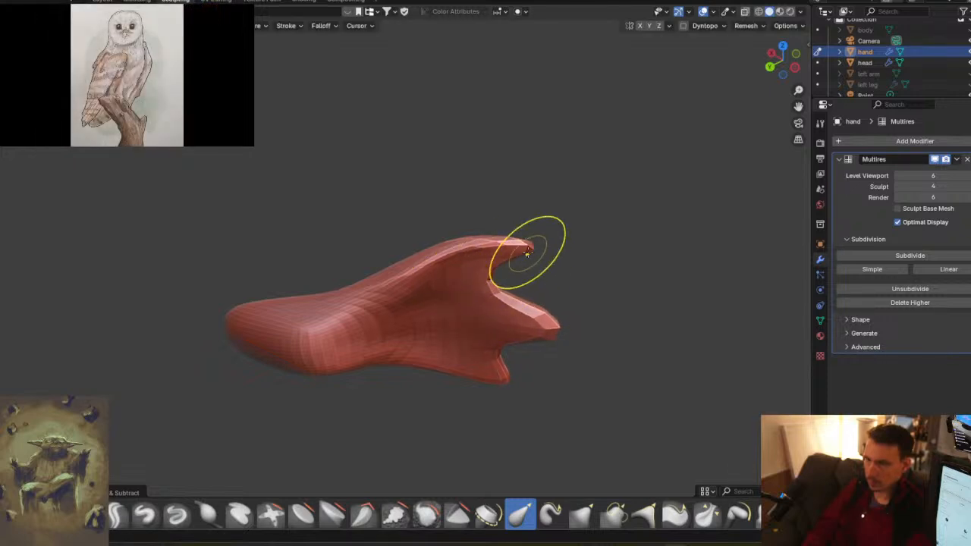
{"action": "left_click_drag", "start_coordinate": [528, 244], "coordinate": [568, 237]}
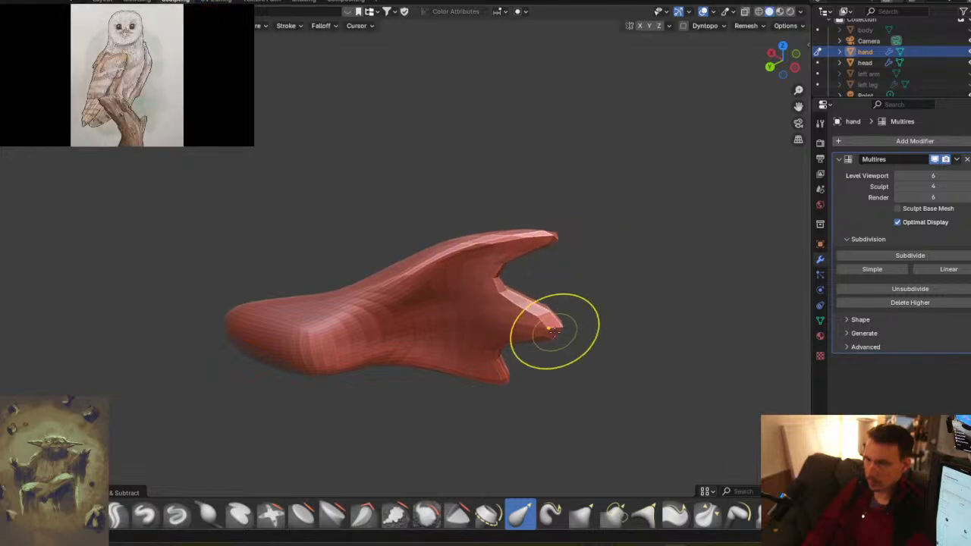
{"action": "left_click_drag", "start_coordinate": [679, 357], "coordinate": [689, 361]}
{"action": "left_click_drag", "start_coordinate": [504, 381], "coordinate": [655, 444]}
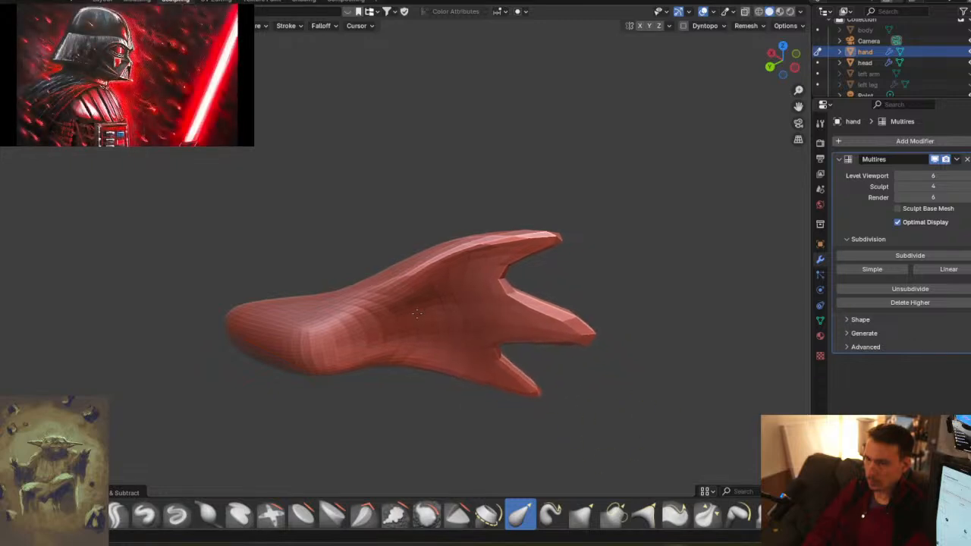
- Examine the hand's pose, proportions and finger spread against the seated body from the front, sides and above
{"action": "mouse_move", "coordinate": [614, 317]}
{"action": "middle_mouse_down"}
{"action": "mouse_move", "coordinate": [471, 277]}
{"action": "mouse_move", "coordinate": [568, 303]}
{"action": "mouse_move", "coordinate": [541, 328]}
{"action": "mouse_move", "coordinate": [614, 332]}
{"action": "mouse_move", "coordinate": [510, 305]}
{"action": "mouse_move", "coordinate": [587, 297]}
{"action": "mouse_move", "coordinate": [646, 305]}
{"action": "mouse_move", "coordinate": [603, 273]}
{"action": "middle_mouse_up"}
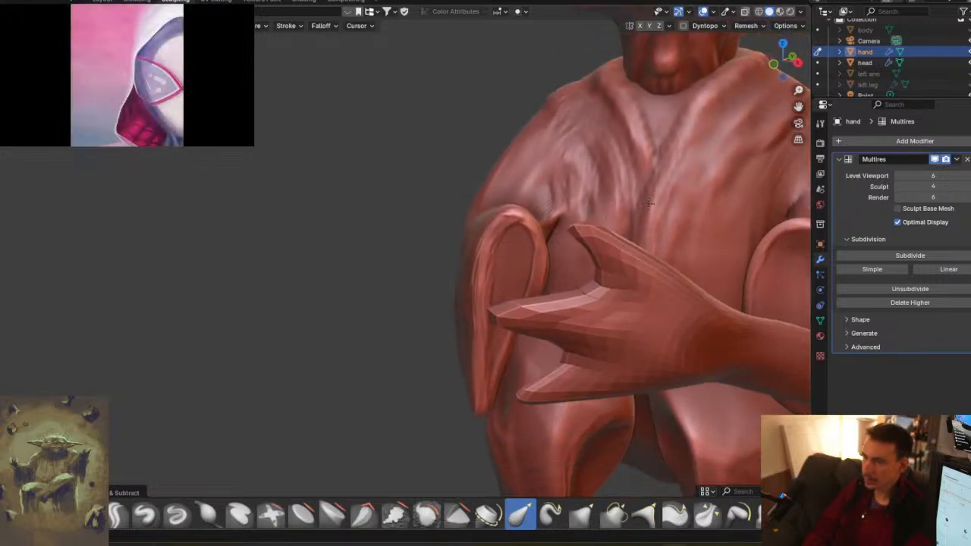
{"action": "mouse_move", "coordinate": [602, 279]}
{"action": "middle_mouse_down"}
{"action": "mouse_move", "coordinate": [635, 299]}
{"action": "mouse_move", "coordinate": [590, 285]}
{"action": "middle_mouse_up"}
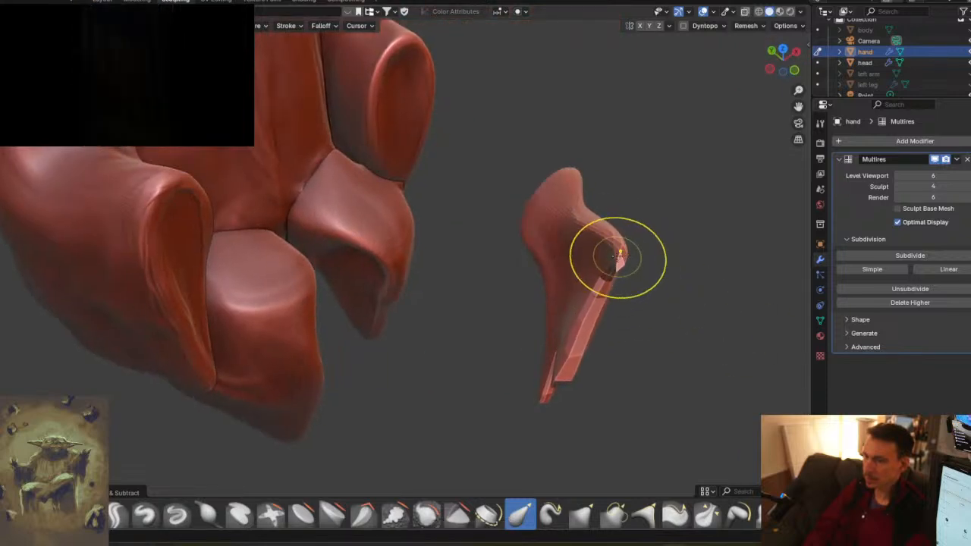
{"action": "middle_click_drag", "start_coordinate": [651, 265], "coordinate": [531, 255]}
{"action": "middle_click_drag", "start_coordinate": [459, 254], "coordinate": [440, 228]}
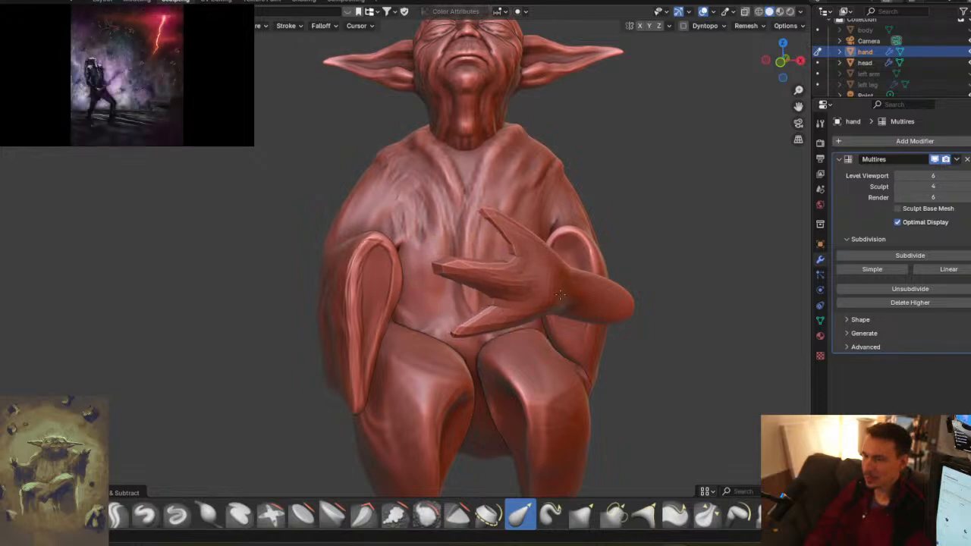
{"action": "middle_click_drag", "start_coordinate": [536, 287], "coordinate": [541, 294]}
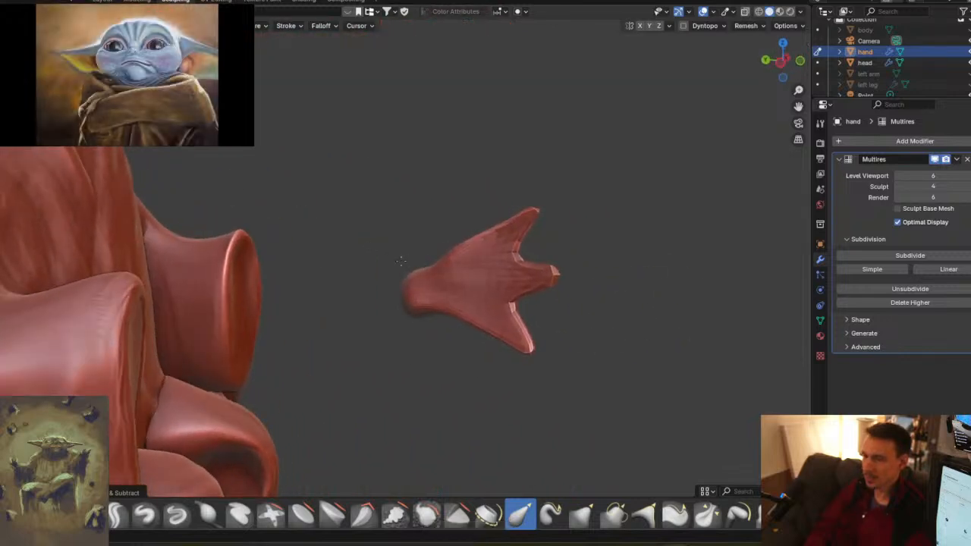
{"action": "middle_click_drag", "start_coordinate": [523, 258], "coordinate": [550, 294]}
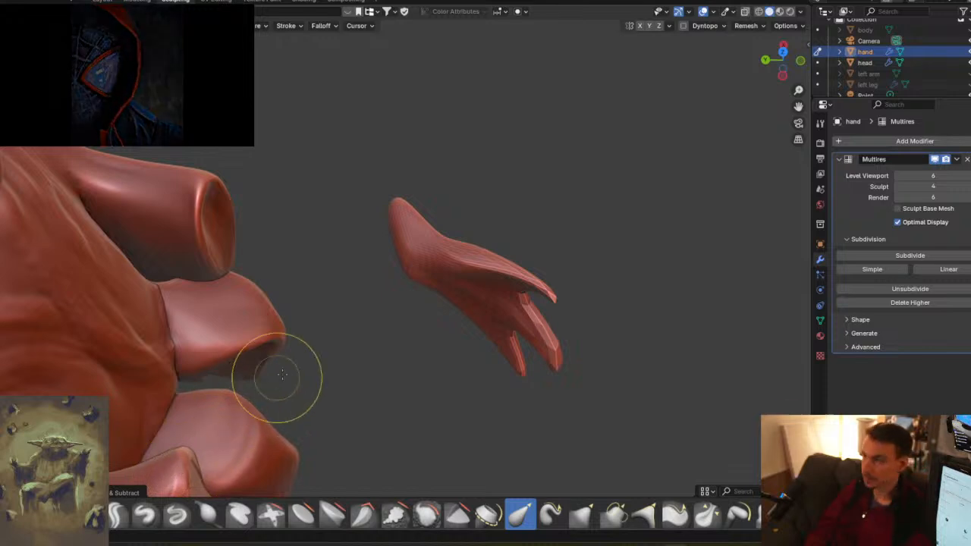
{"action": "middle_click_drag", "start_coordinate": [369, 310], "coordinate": [406, 243]}
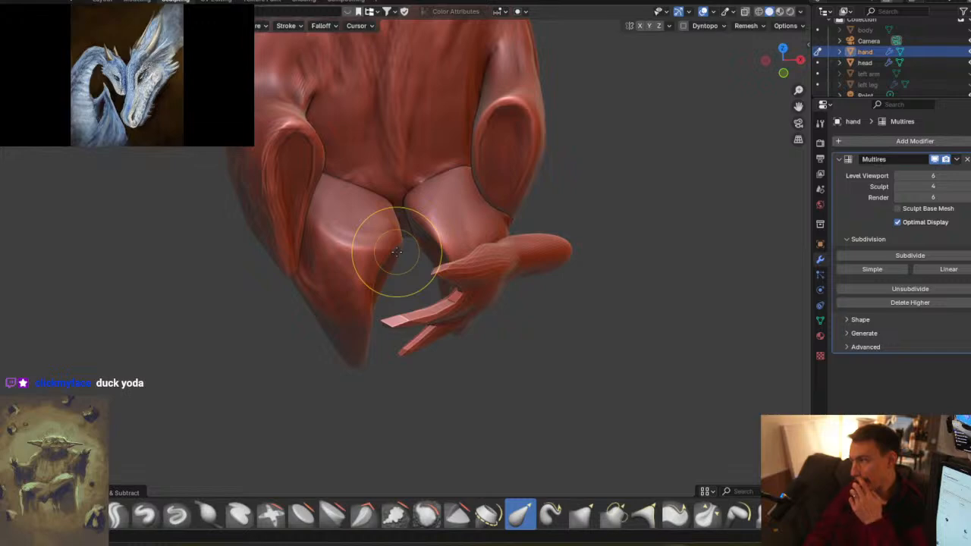
{"action": "mouse_move", "coordinate": [445, 281]}
{"action": "middle_mouse_down"}
{"action": "mouse_move", "coordinate": [431, 234]}
{"action": "mouse_move", "coordinate": [445, 238]}
{"action": "middle_mouse_up"}
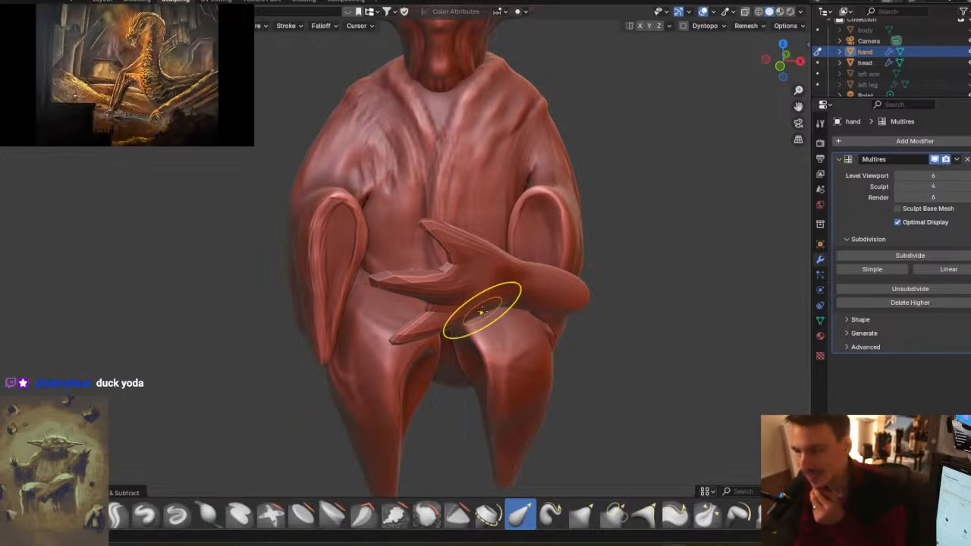
{"action": "middle_click_drag", "start_coordinate": [461, 195], "coordinate": [430, 250]}
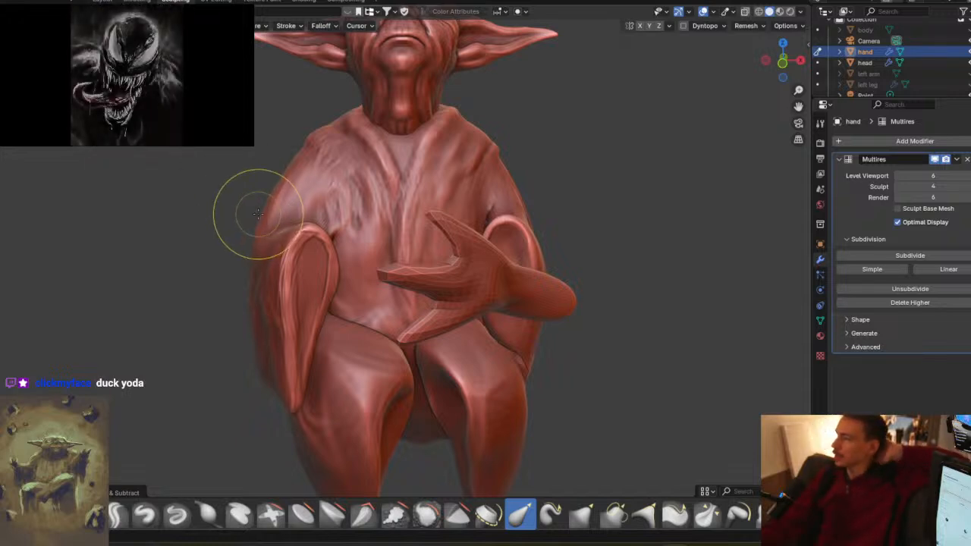
{"action": "scroll", "coordinate": [432, 269], "scroll_direction": "down", "scroll_amount": 5}
{"action": "scroll", "coordinate": [440, 260], "scroll_direction": "up", "scroll_amount": 3}
{"action": "middle_click_drag", "start_coordinate": [461, 254], "coordinate": [425, 231]}
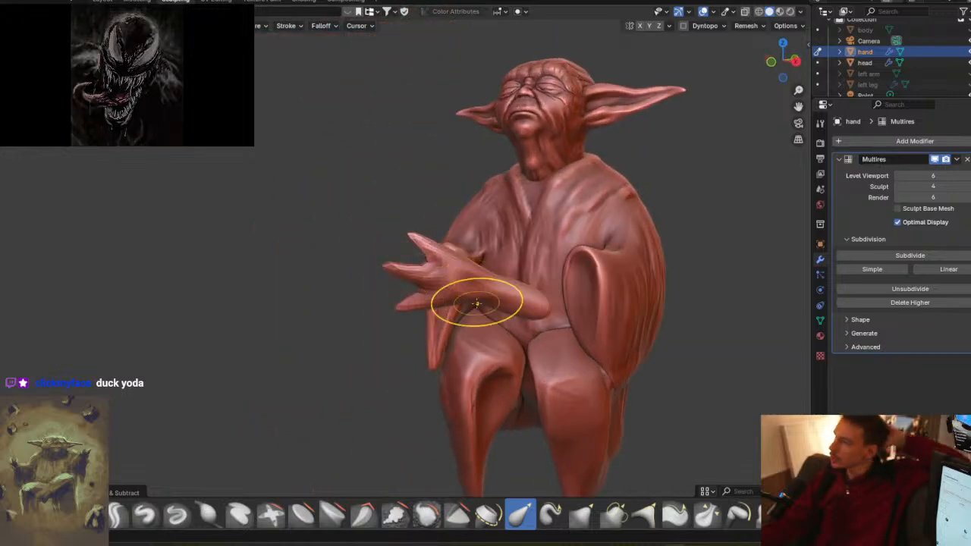
{"action": "middle_click_drag", "start_coordinate": [476, 304], "coordinate": [502, 298]}
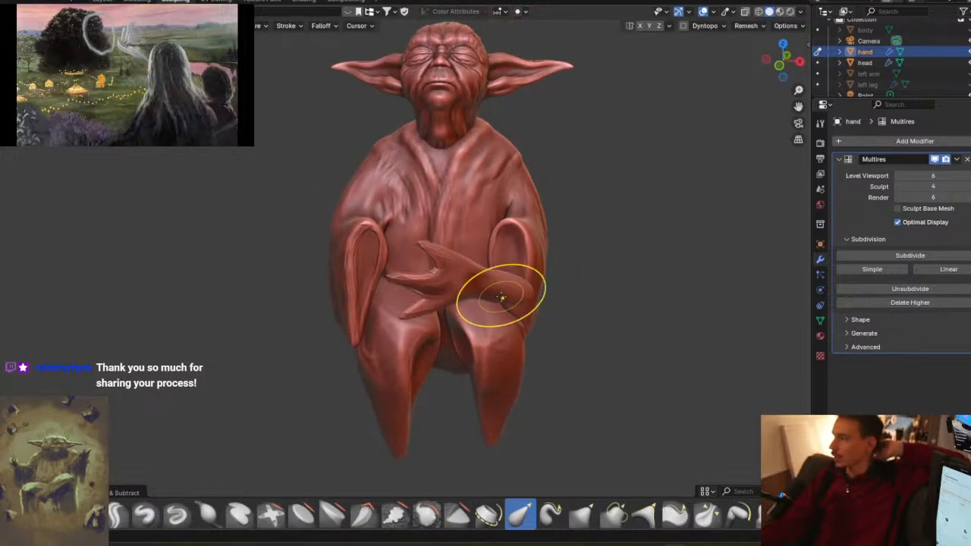
{"action": "scroll", "coordinate": [502, 298], "scroll_direction": "down", "scroll_amount": 2}
{"action": "scroll", "coordinate": [503, 294], "scroll_direction": "up", "scroll_amount": 3}
{"action": "middle_click_drag", "start_coordinate": [522, 258], "coordinate": [535, 259]}
{"action": "left_click_drag", "start_coordinate": [389, 288], "coordinate": [386, 299]}
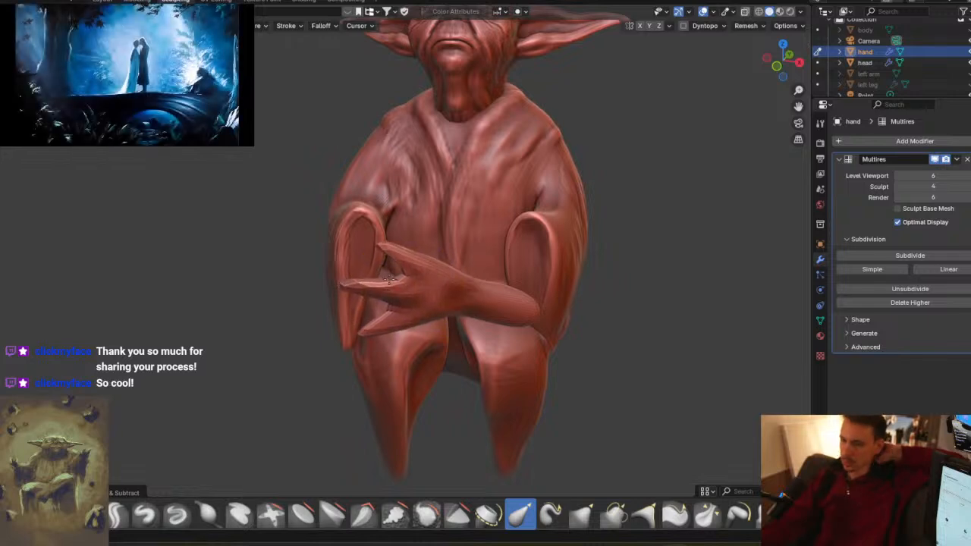
{"action": "middle_click_drag", "start_coordinate": [434, 286], "coordinate": [497, 284]}
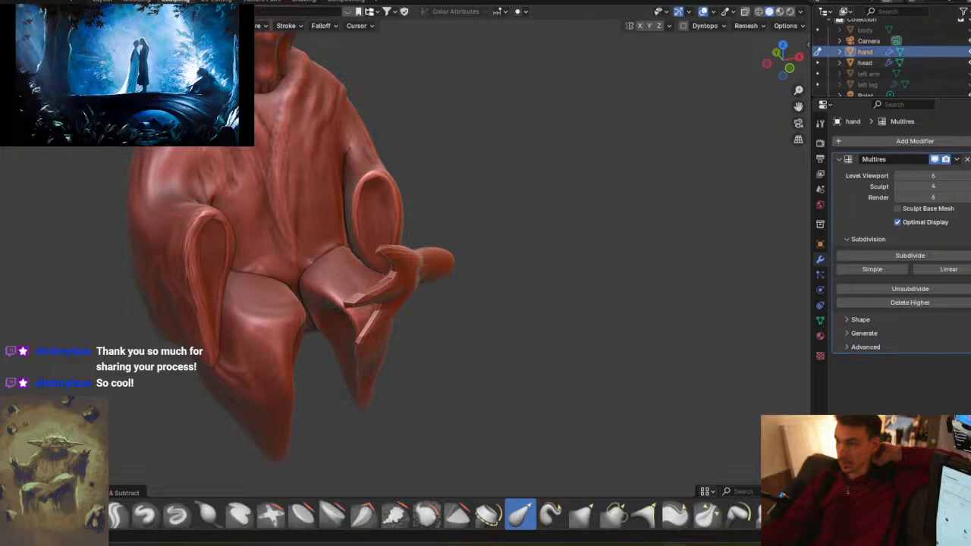
- Hide the hand object in the viewport and render the scene to check the seated figure
{"action": "key", "text": "ctrl+z"}
{"action": "middle_click_drag", "start_coordinate": [656, 130], "coordinate": [573, 130]}
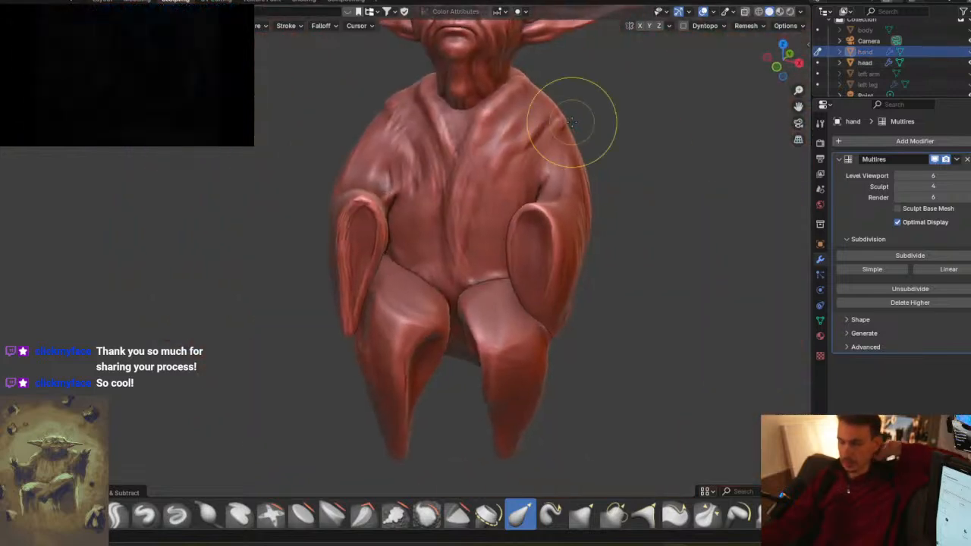
{"action": "scroll", "coordinate": [514, 208], "scroll_direction": "down", "scroll_amount": 5}
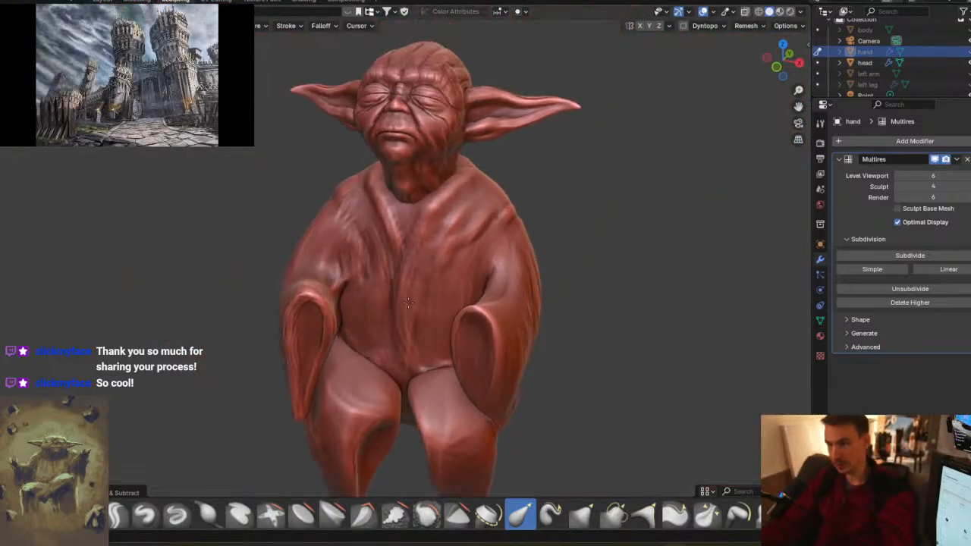
{"action": "middle_click_drag", "start_coordinate": [394, 249], "coordinate": [466, 240]}
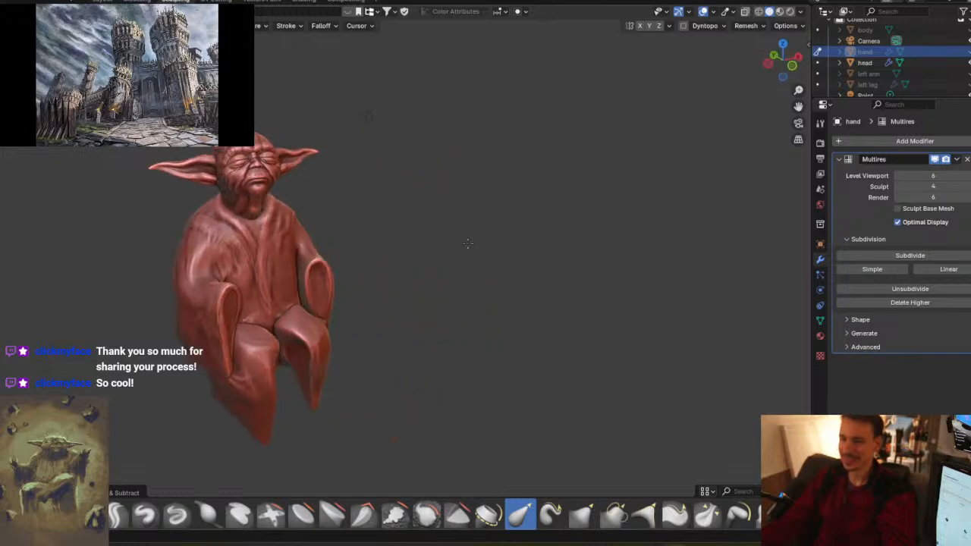
{"action": "key", "text": "F12"}
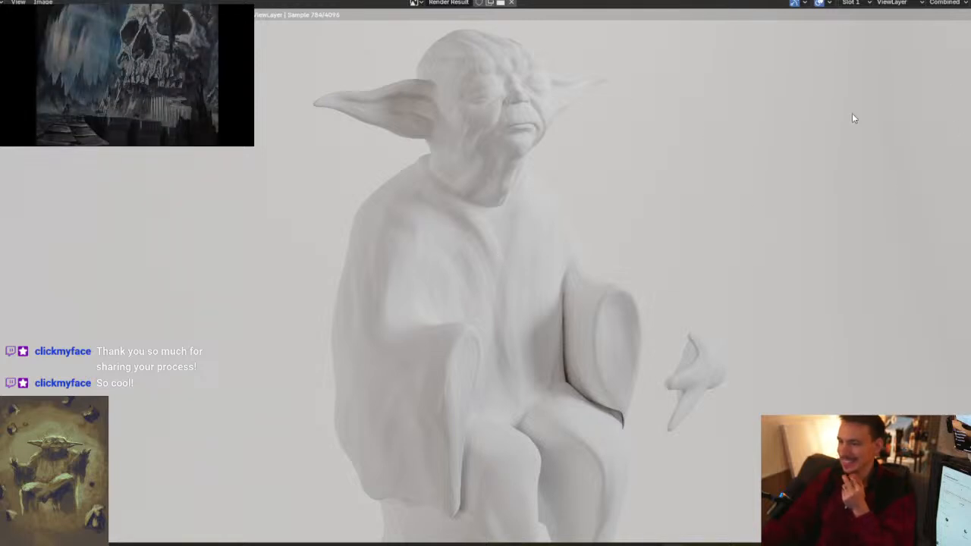
{"action": "key", "text": "F11"}
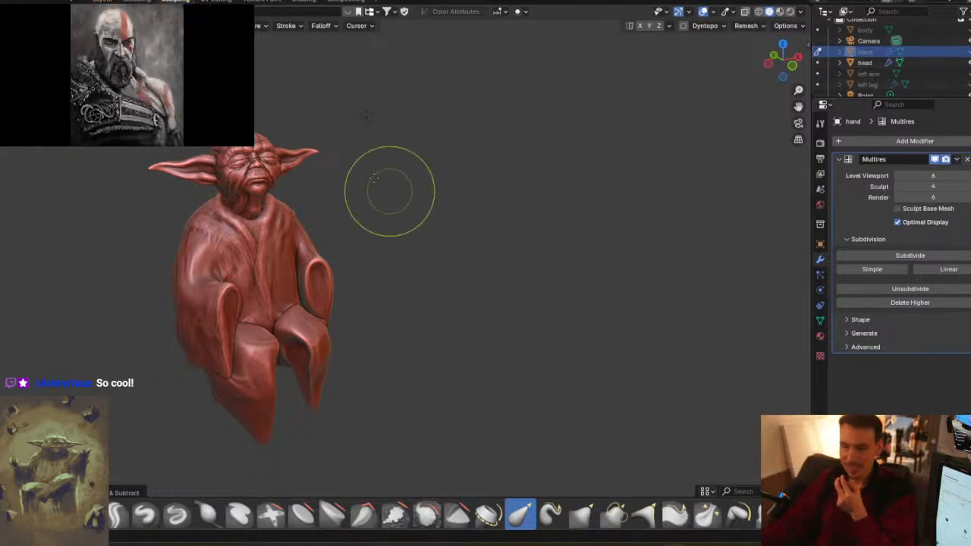
- Switch to the Layout workspace and preview the figure from the front in Rendered viewport shading
{"action": "left_click", "coordinate": [101, 2]}
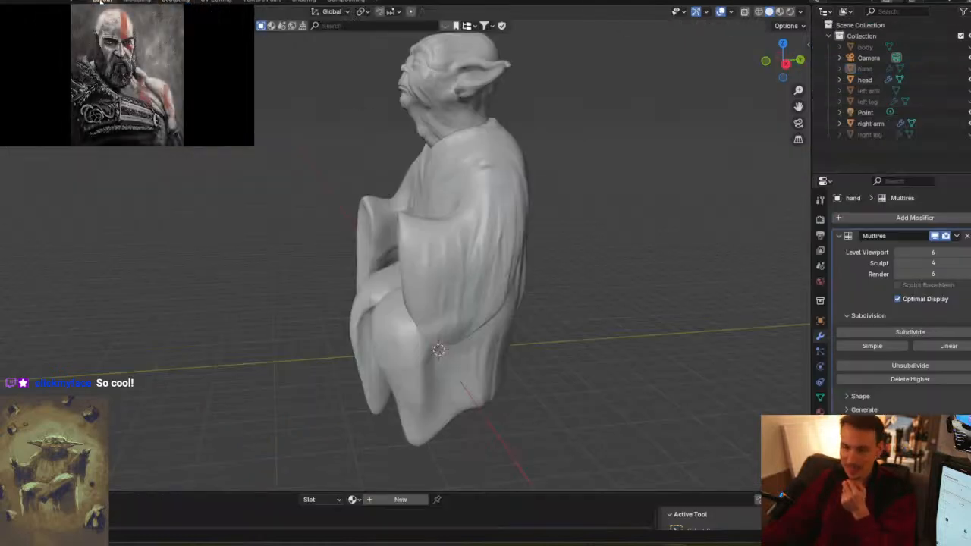
{"action": "left_click", "coordinate": [789, 13]}
{"action": "middle_click_drag", "start_coordinate": [433, 215], "coordinate": [551, 218]}
{"action": "scroll", "coordinate": [535, 209], "scroll_direction": "down", "scroll_amount": 3}
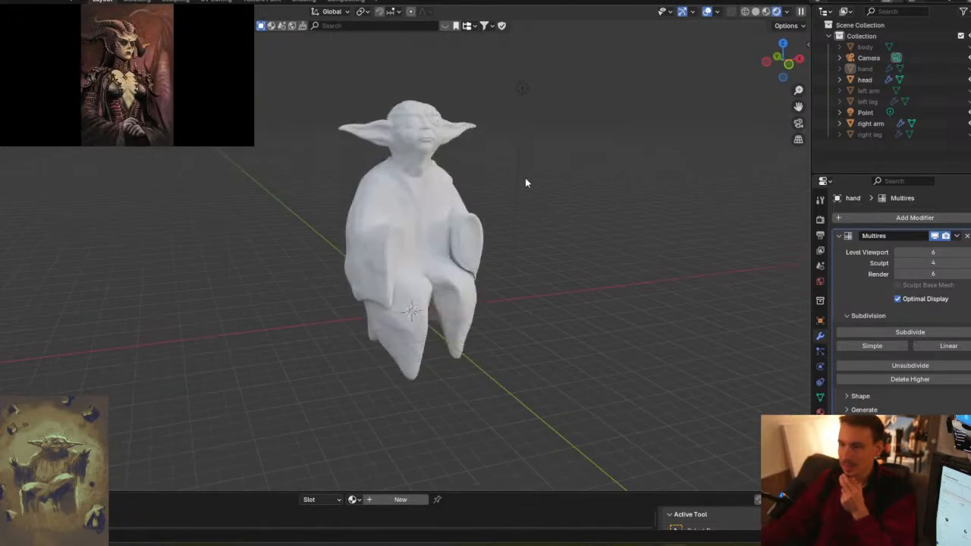
{"action": "middle_click_drag", "start_coordinate": [573, 152], "coordinate": [551, 163]}
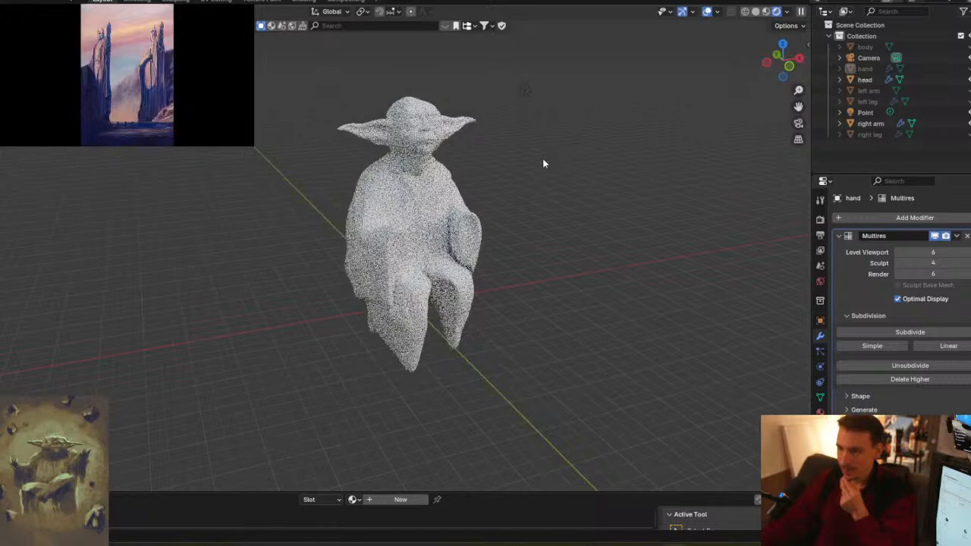
- View the figure through the scene camera and start a new render of it
{"action": "scroll", "coordinate": [540, 161], "scroll_direction": "up", "scroll_amount": 2}
{"action": "key", "text": "KP_0"}
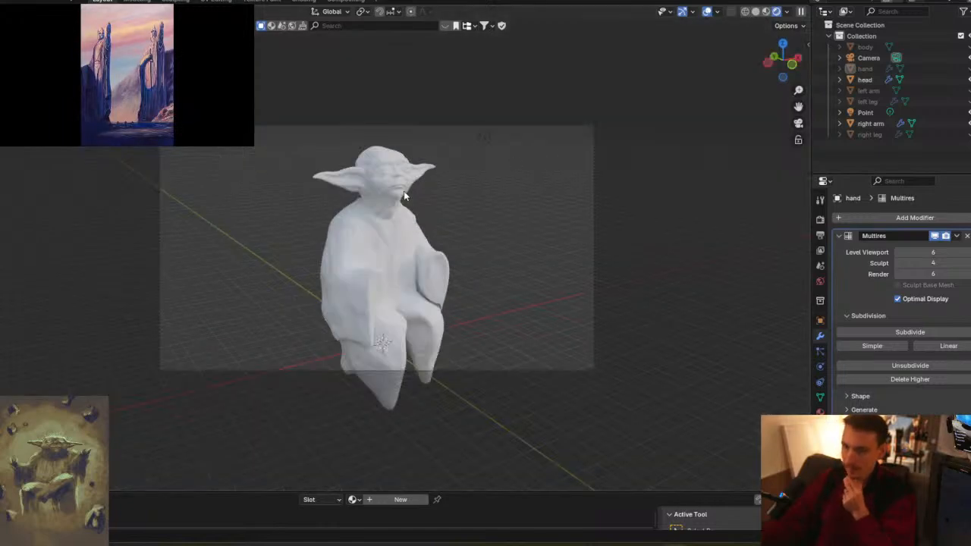
{"action": "scroll", "coordinate": [425, 213], "scroll_direction": "up", "scroll_amount": 2}
{"action": "key", "text": "F12"}
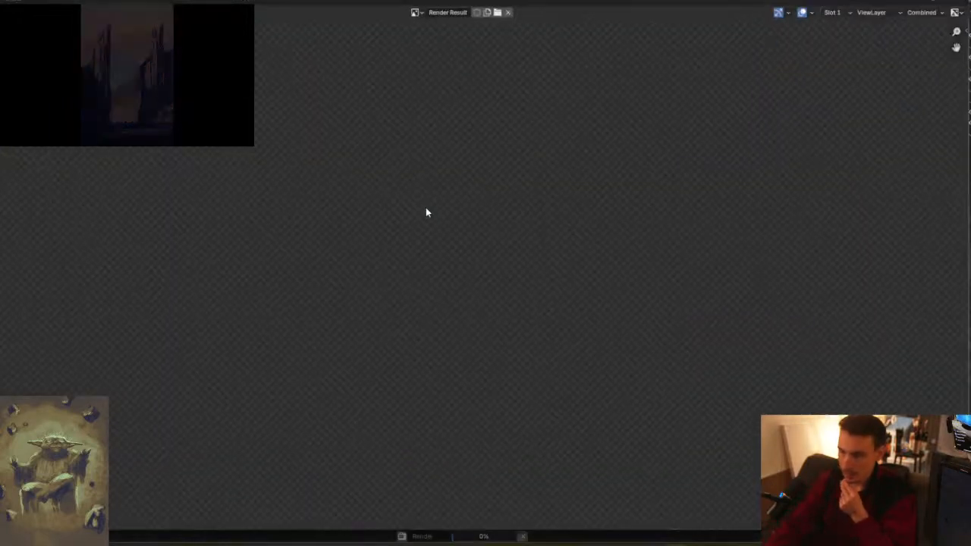